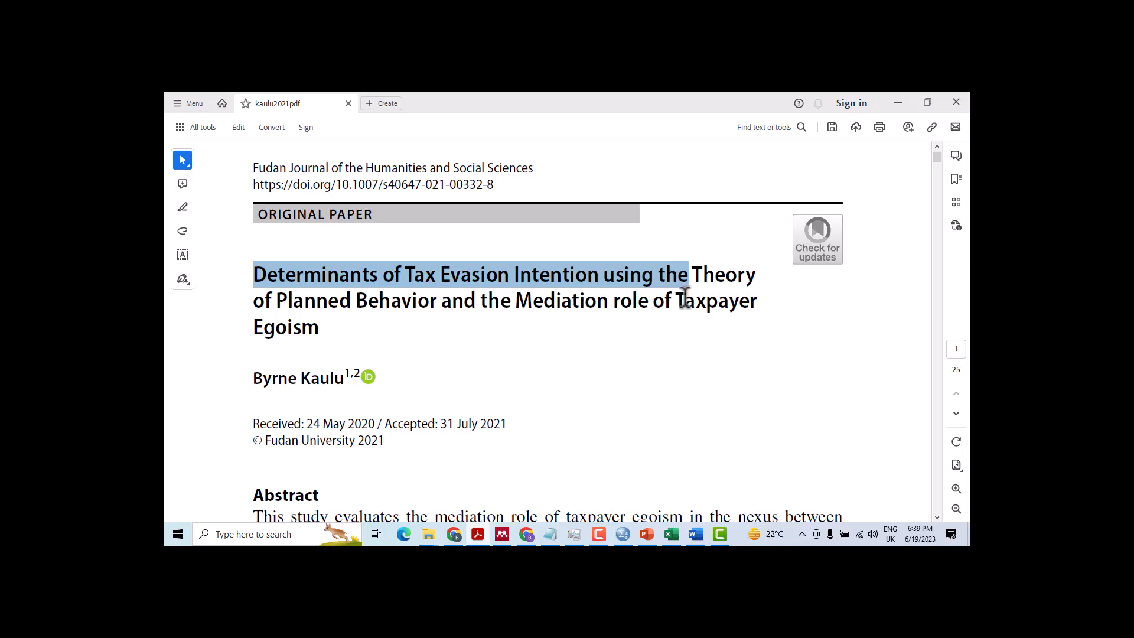
Examine the Appendix A descriptive statistics table in the PDF, from the tax evasion intention items to the tax complexity items
click(943, 171)
drag(936, 157, 952, 430)
scroll(587, 291, up, 8)
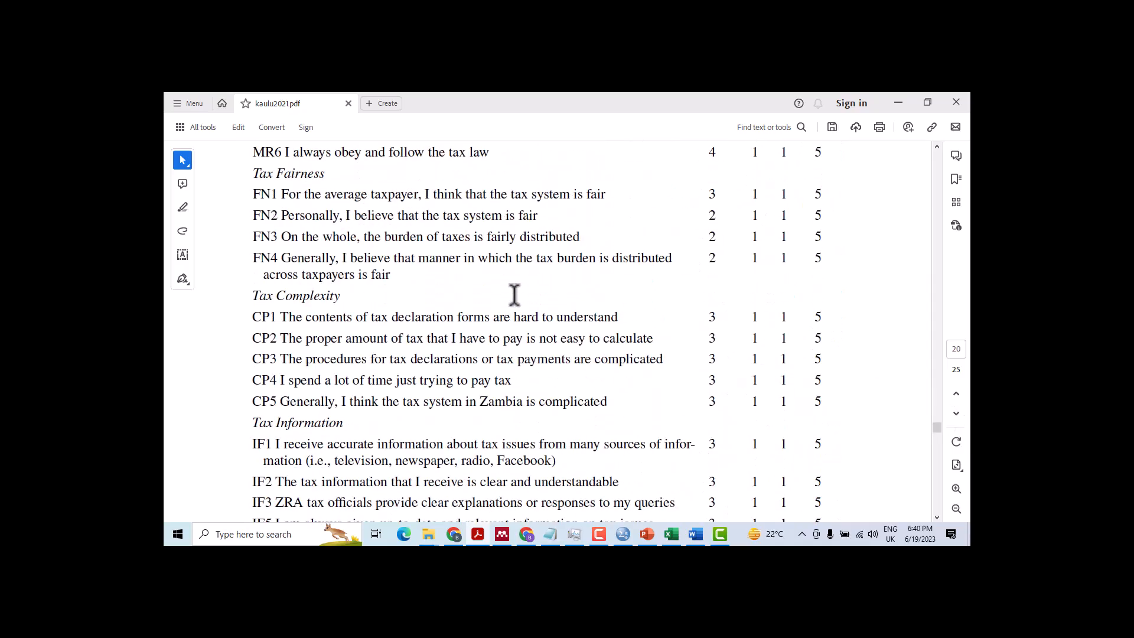
scroll(514, 293, up, 10)
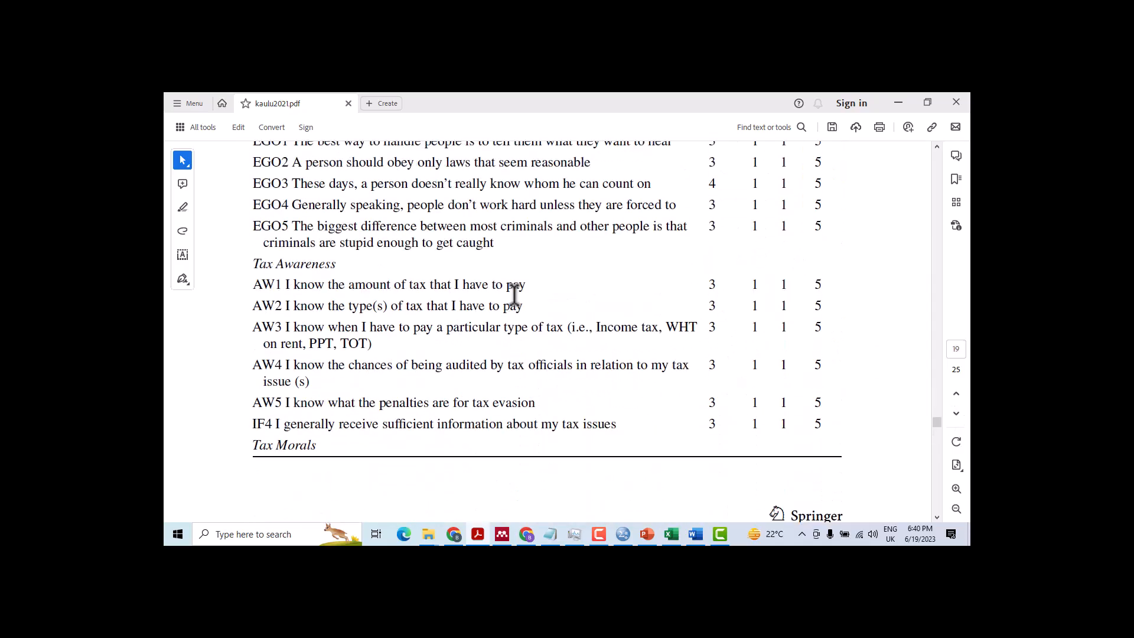
scroll(514, 295, up, 5)
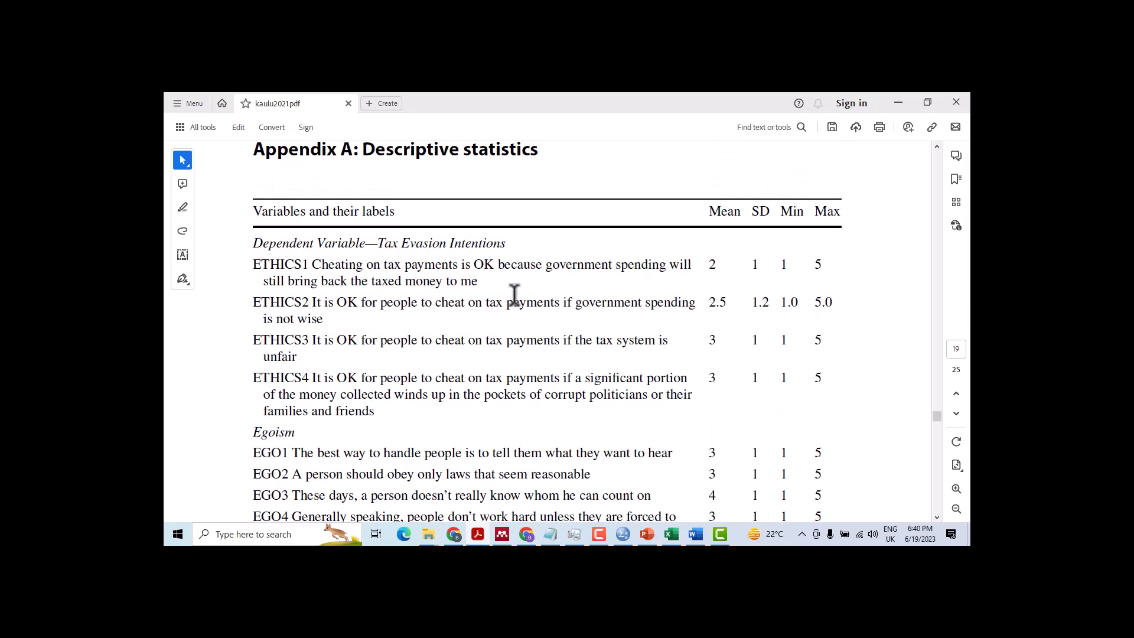
scroll(443, 266, down, 3)
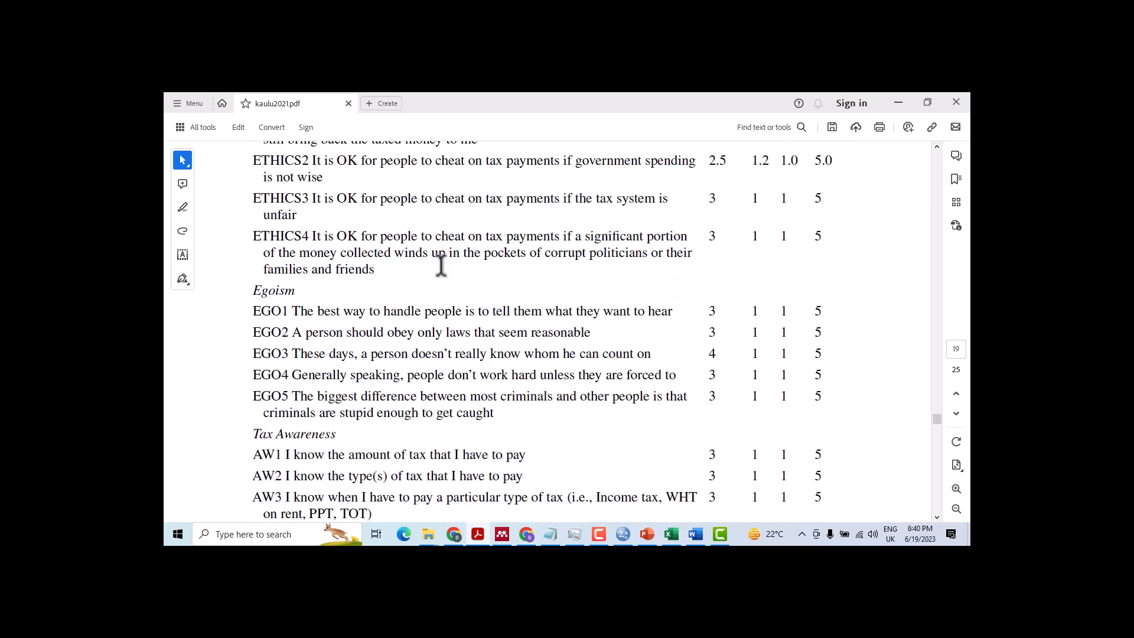
scroll(366, 295, down, 8)
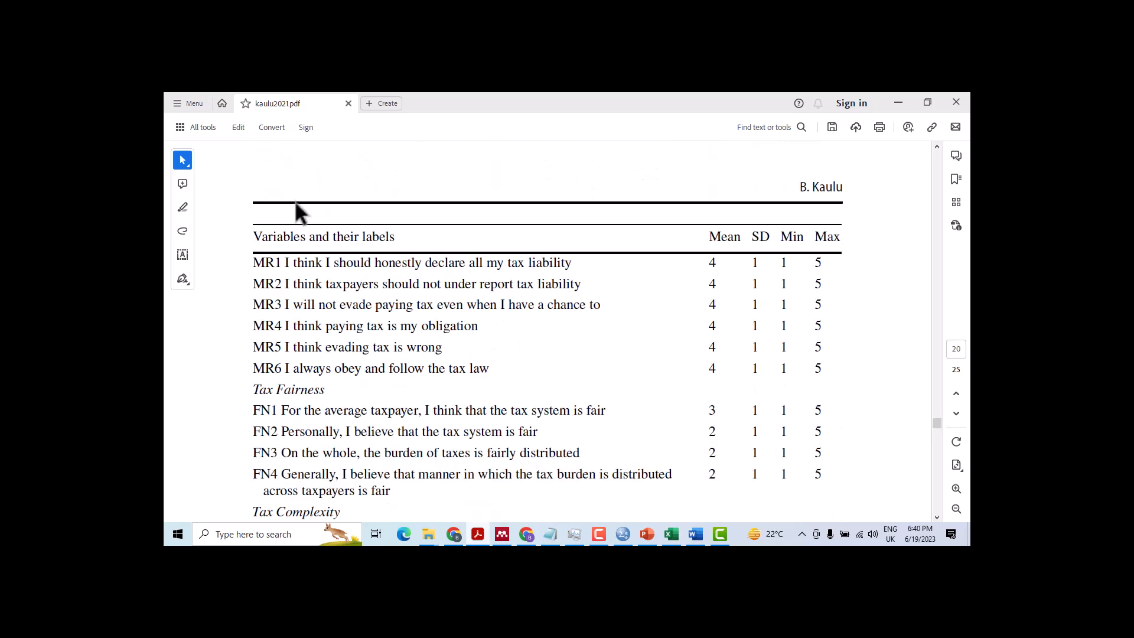
scroll(354, 381, down, 2)
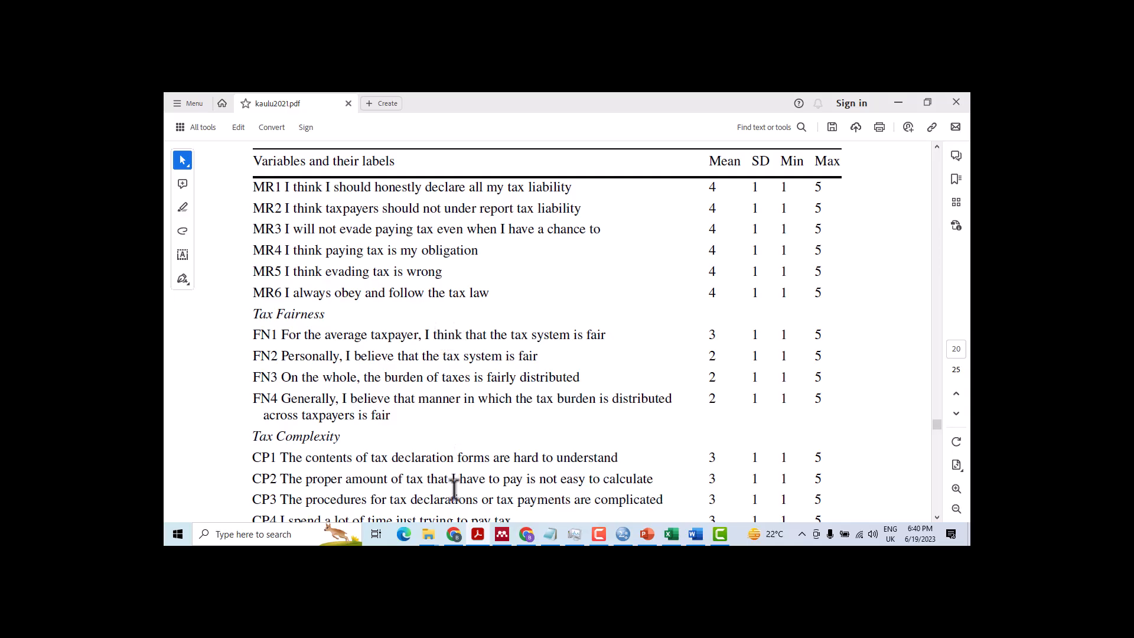
Switch to Chrome and look over the opening consent, gender, age and employment questions of the Copy of Survey on Taxation in Zambia form
click(453, 539)
scroll(586, 264, up, 10)
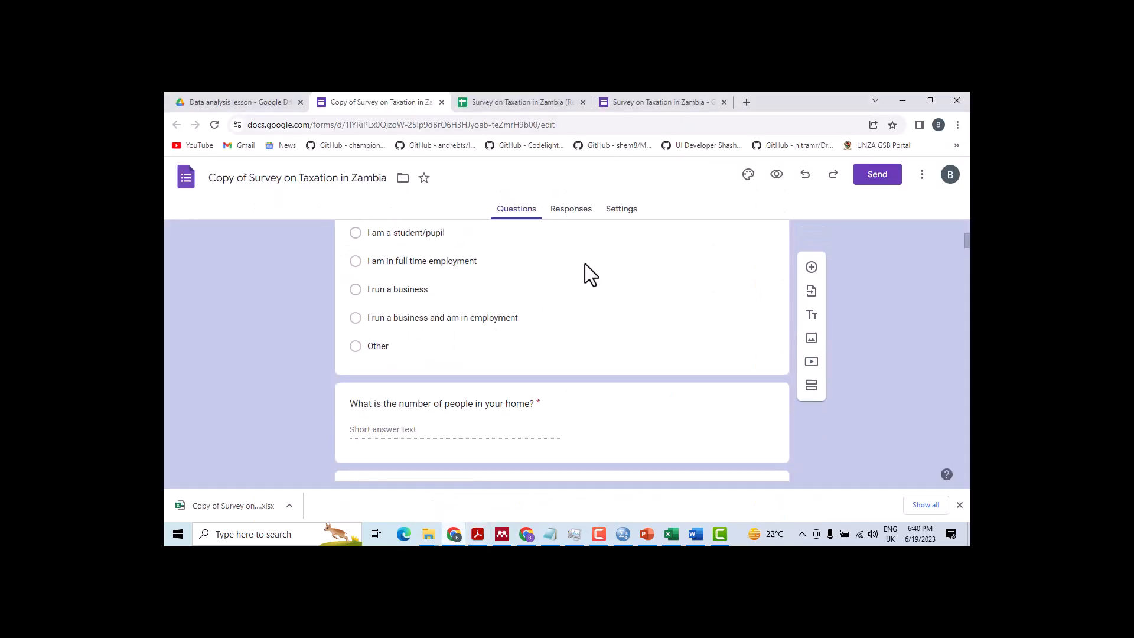
scroll(584, 263, up, 2)
scroll(585, 263, down, 5)
scroll(587, 271, up, 5)
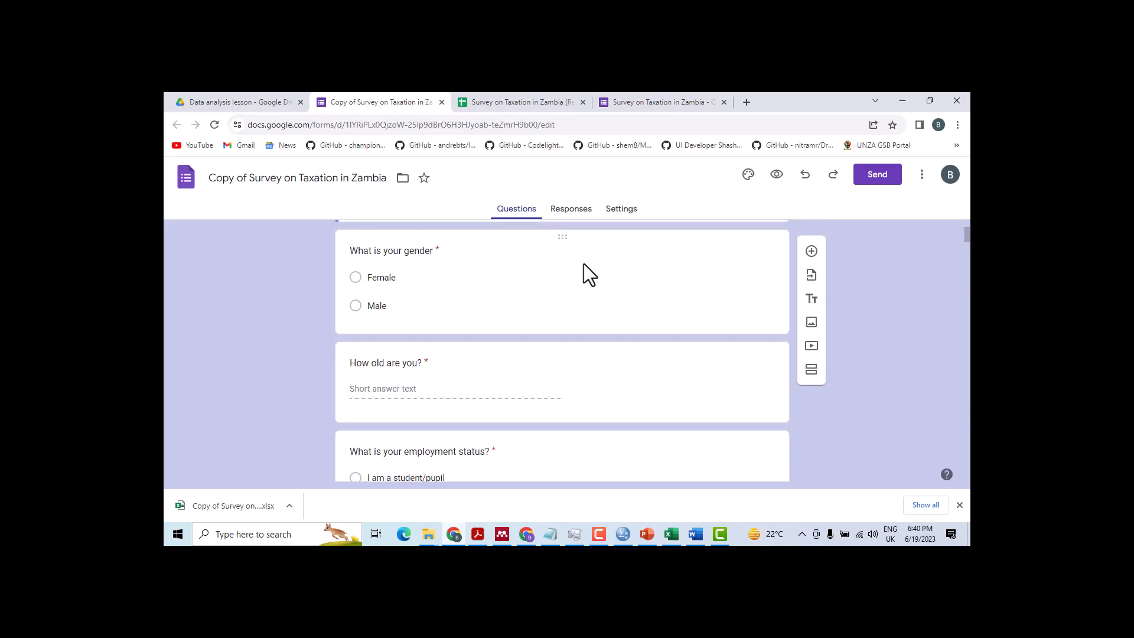
scroll(584, 285, down, 3)
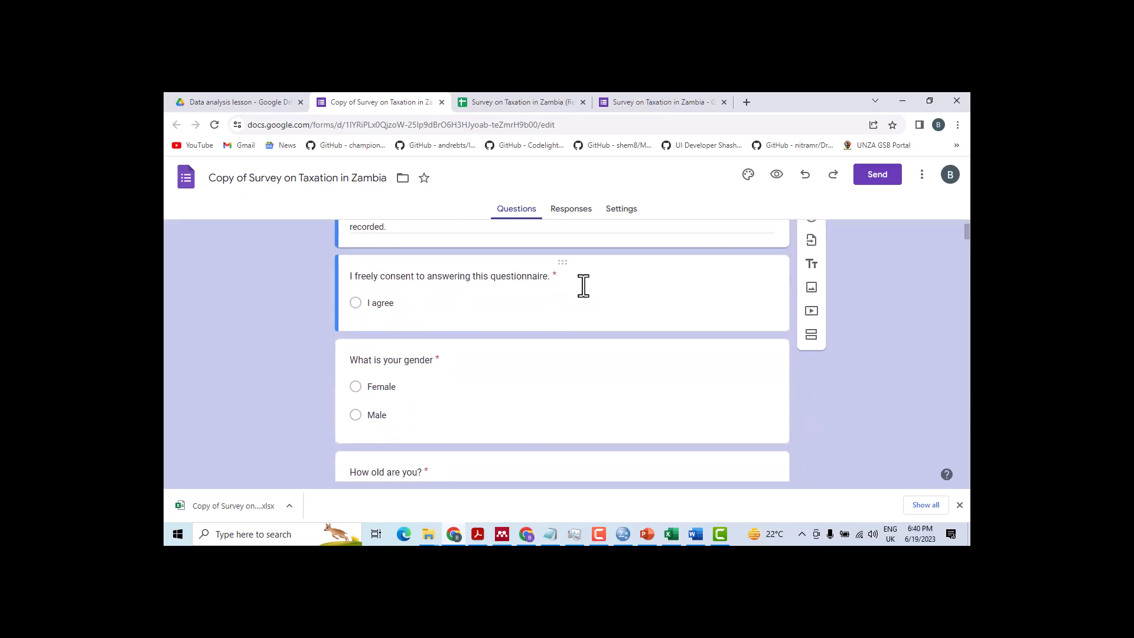
Open the original Survey on Taxation in Zambia form and review its introduction, consent and demographic questions, including the province list
click(656, 102)
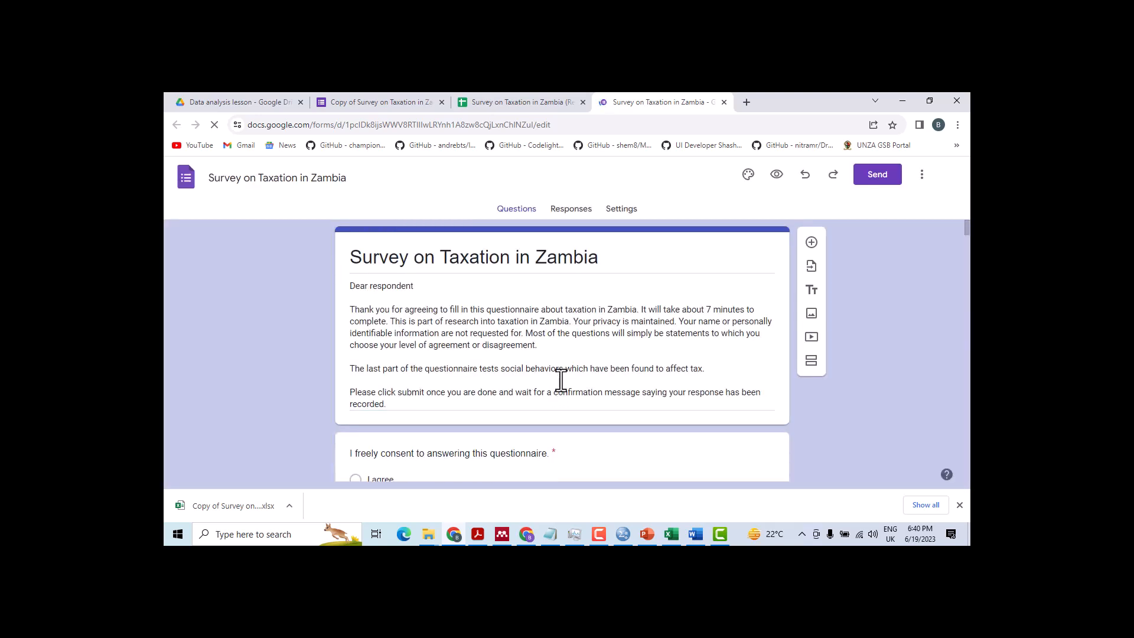
scroll(567, 366, down, 8)
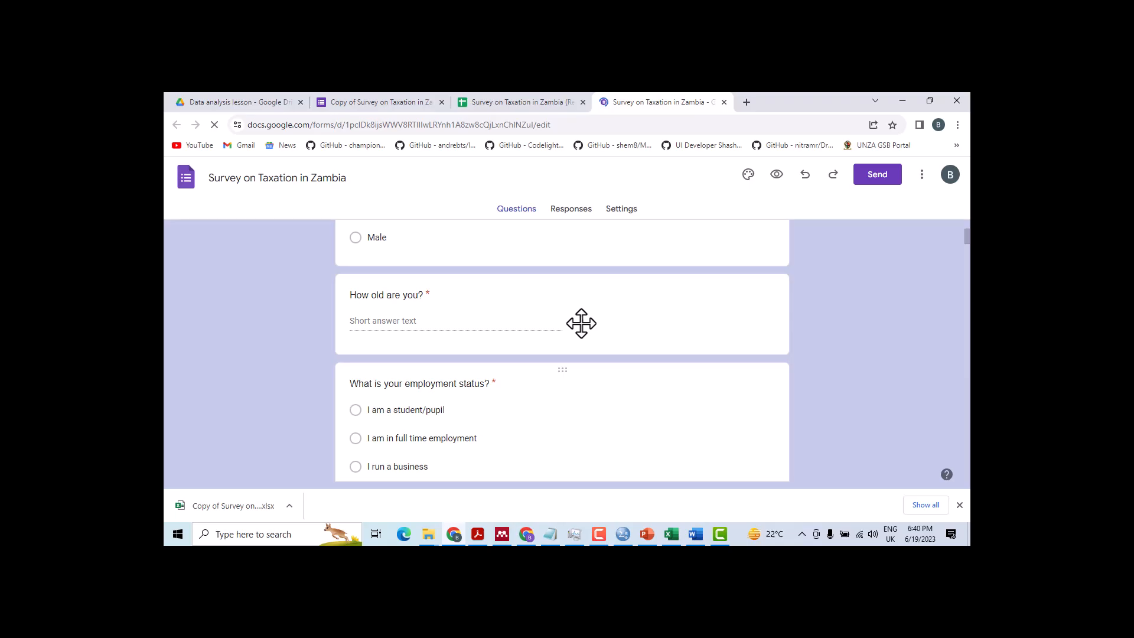
scroll(581, 323, down, 5)
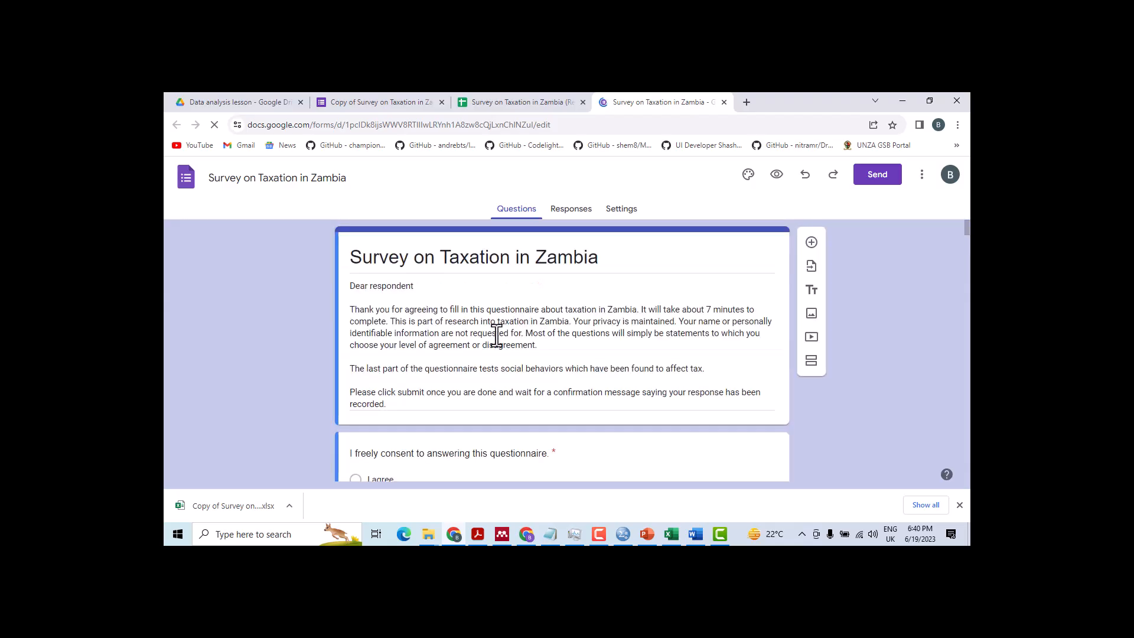
scroll(496, 333, down, 2)
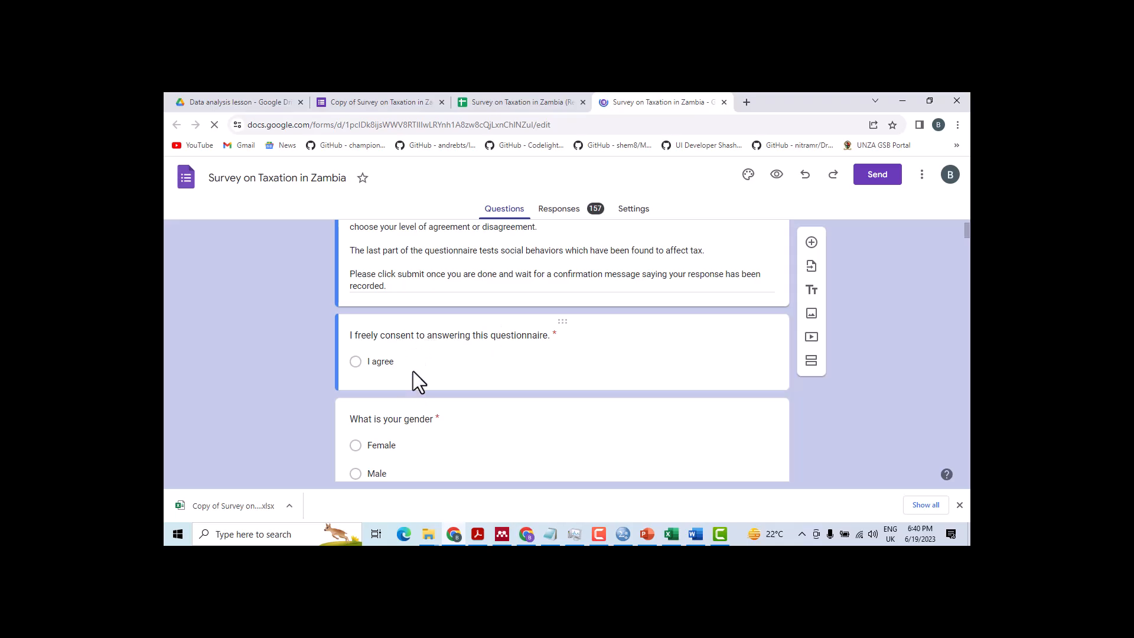
scroll(412, 371, down, 3)
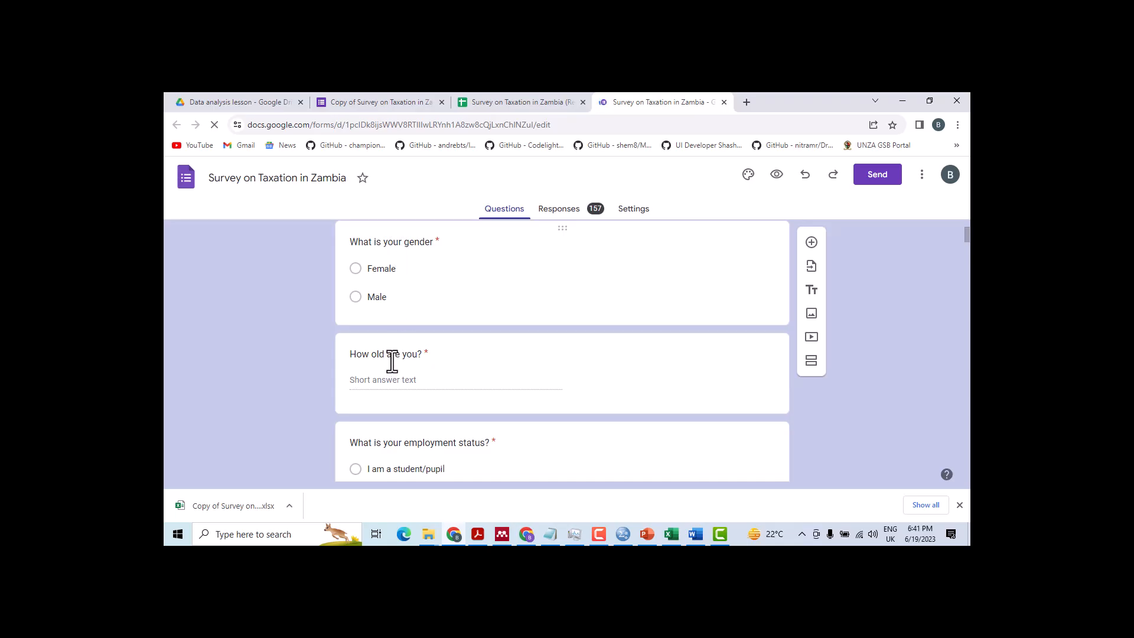
scroll(756, 414, down, 3)
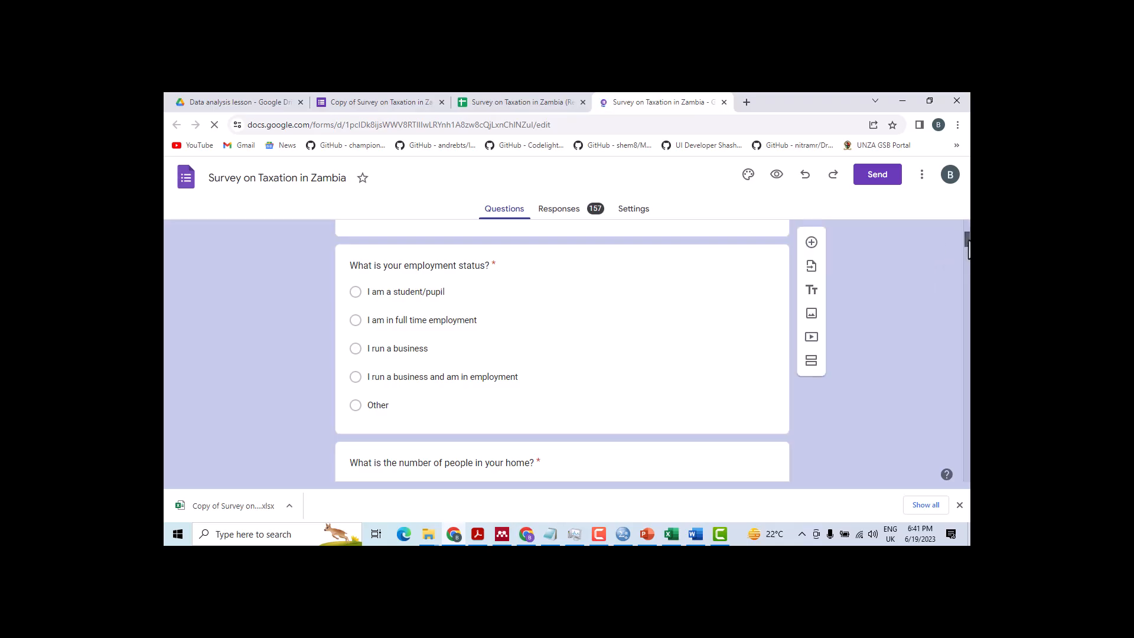
drag(967, 240, 967, 253)
scroll(413, 372, down, 3)
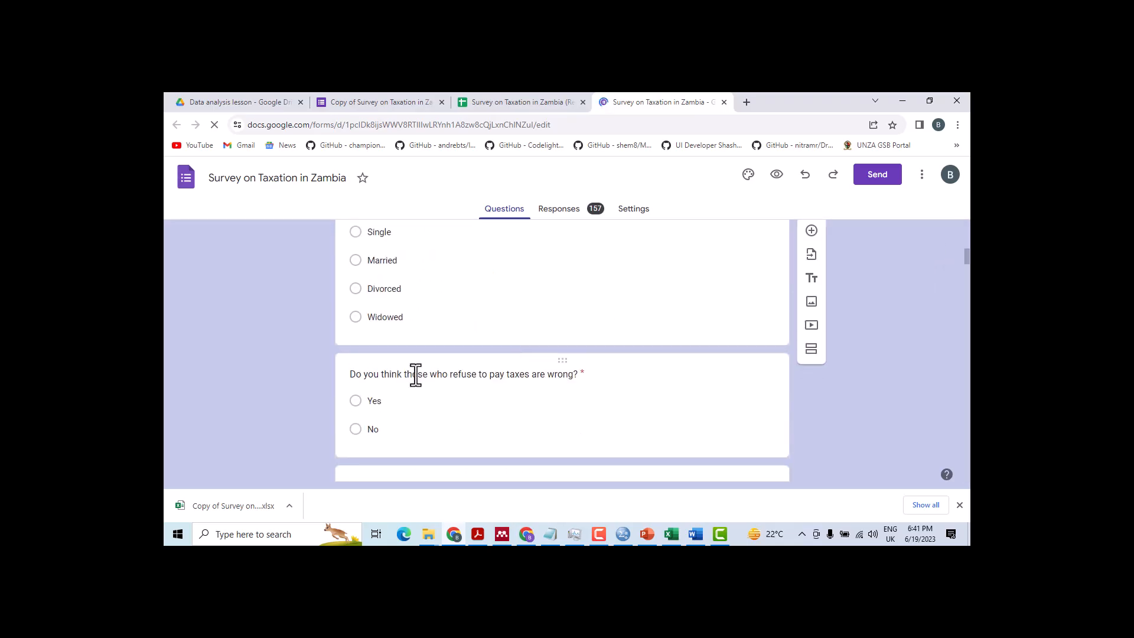
scroll(422, 366, up, 5)
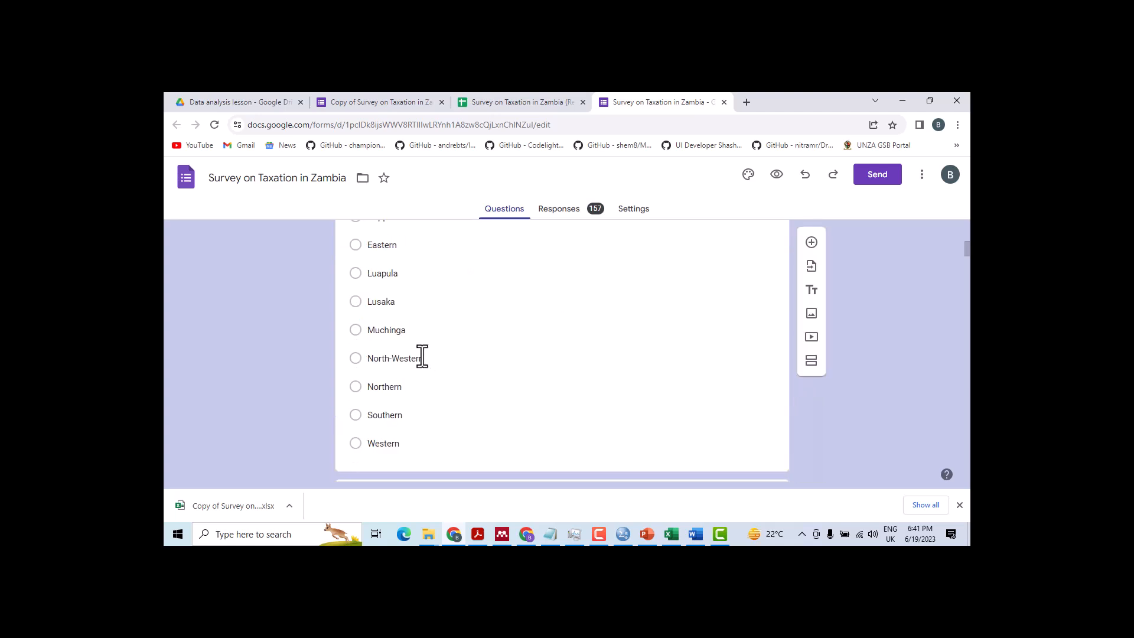
Review the survey's level-of-agreement questions on declaring tax liability, under-reporting and evading tax
scroll(421, 356, down, 10)
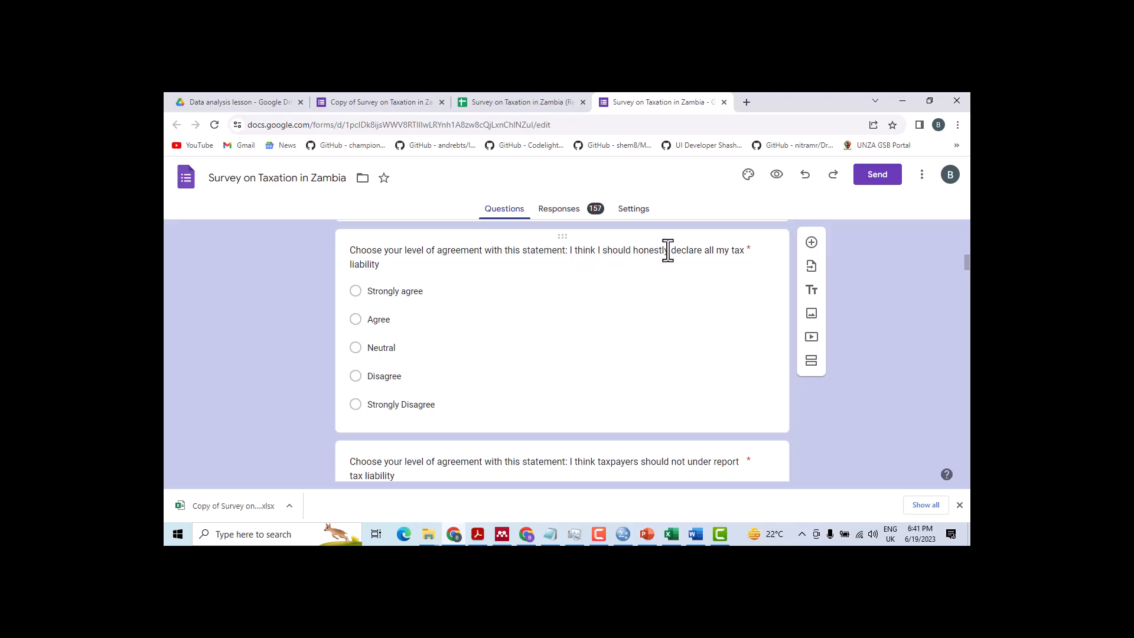
scroll(430, 378, down, 3)
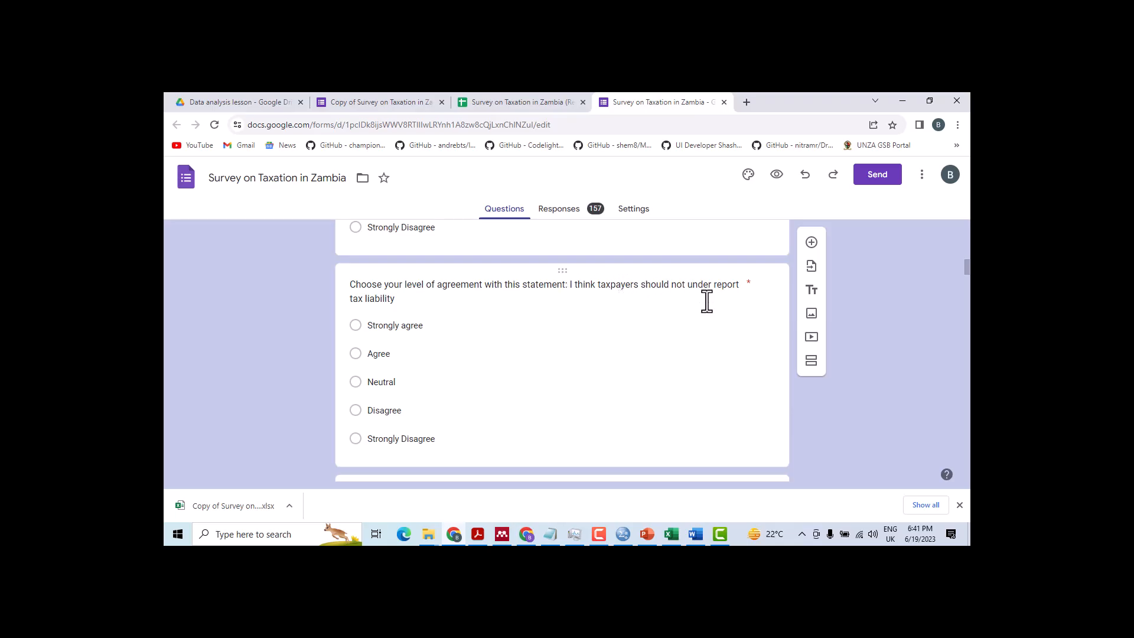
scroll(488, 381, down, 4)
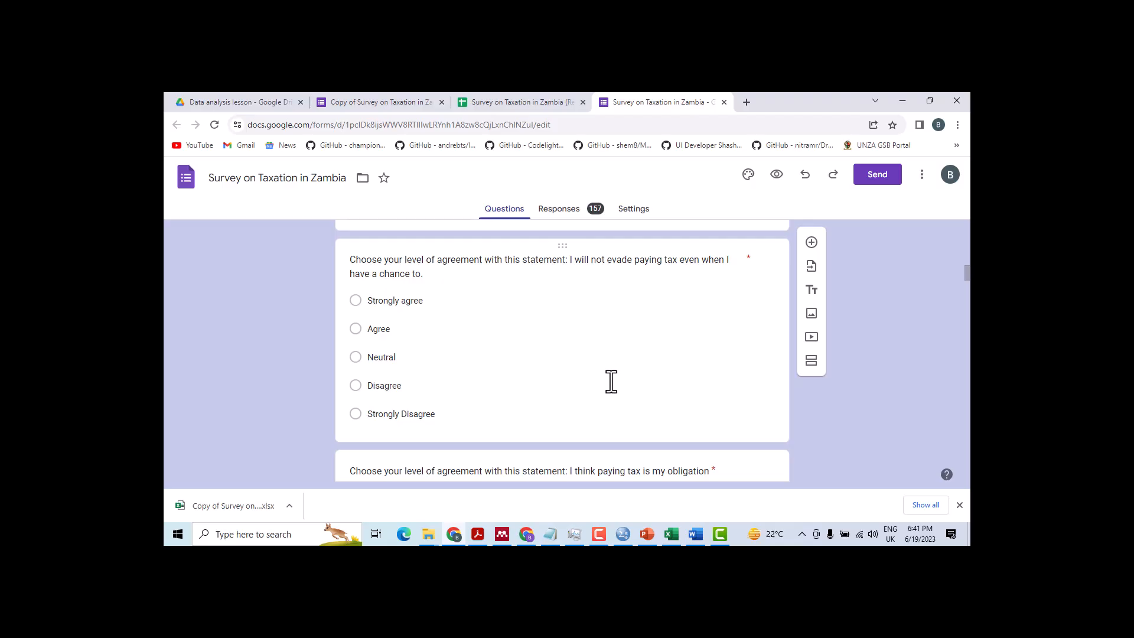
Open the form's responses and examine the summary charts from the consent question to the tax fairness statement
click(585, 212)
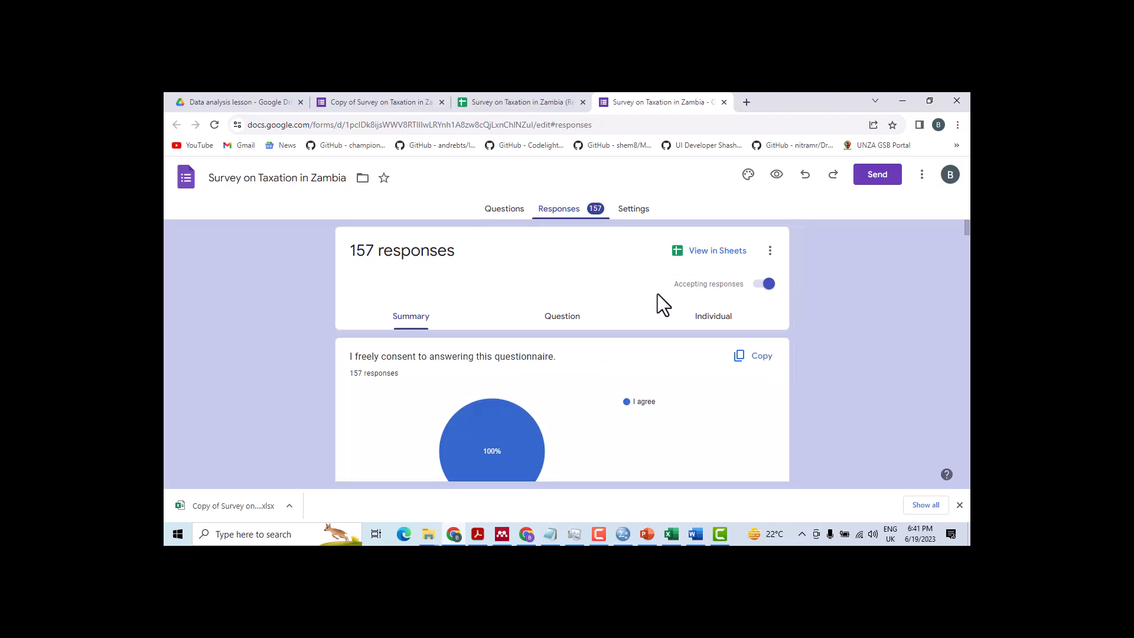
scroll(657, 294, down, 2)
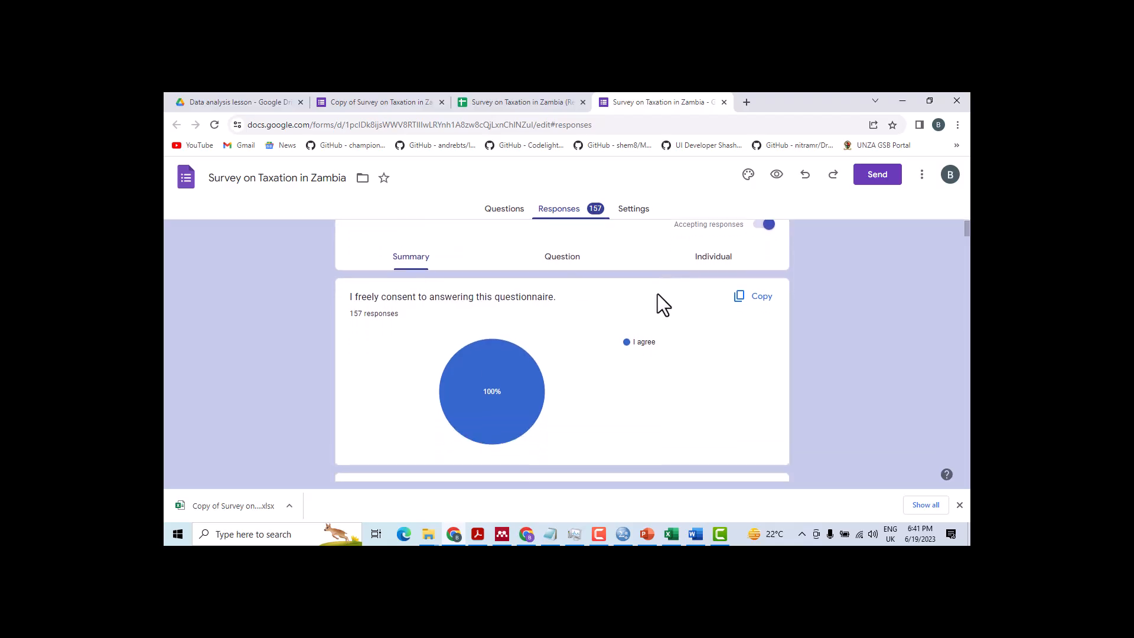
scroll(658, 293, down, 4)
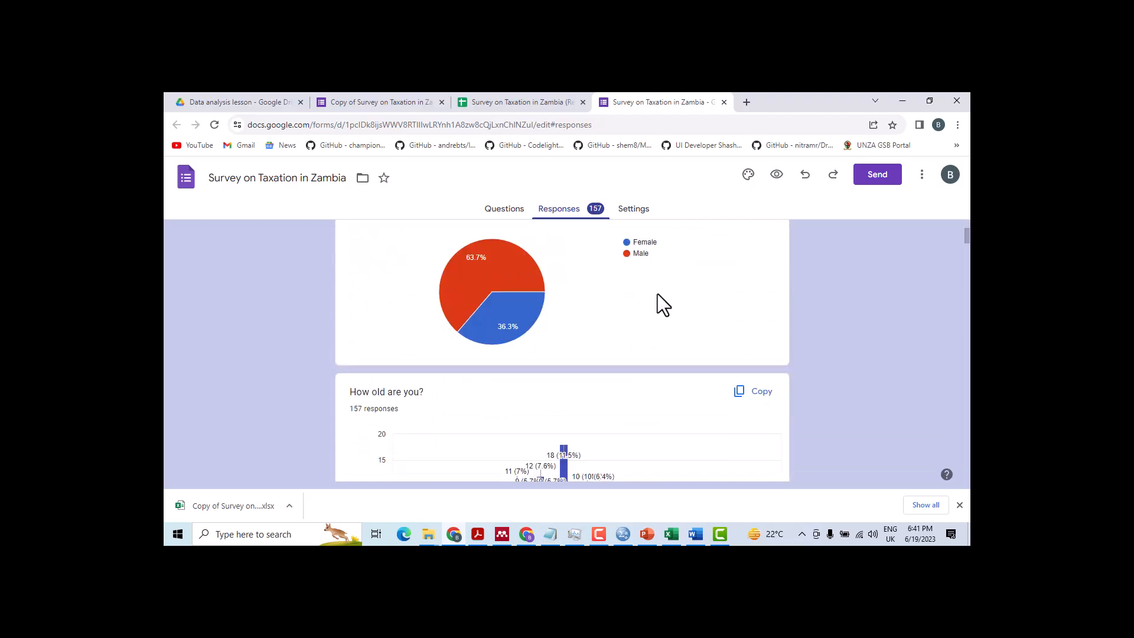
scroll(657, 292, down, 4)
scroll(657, 293, down, 15)
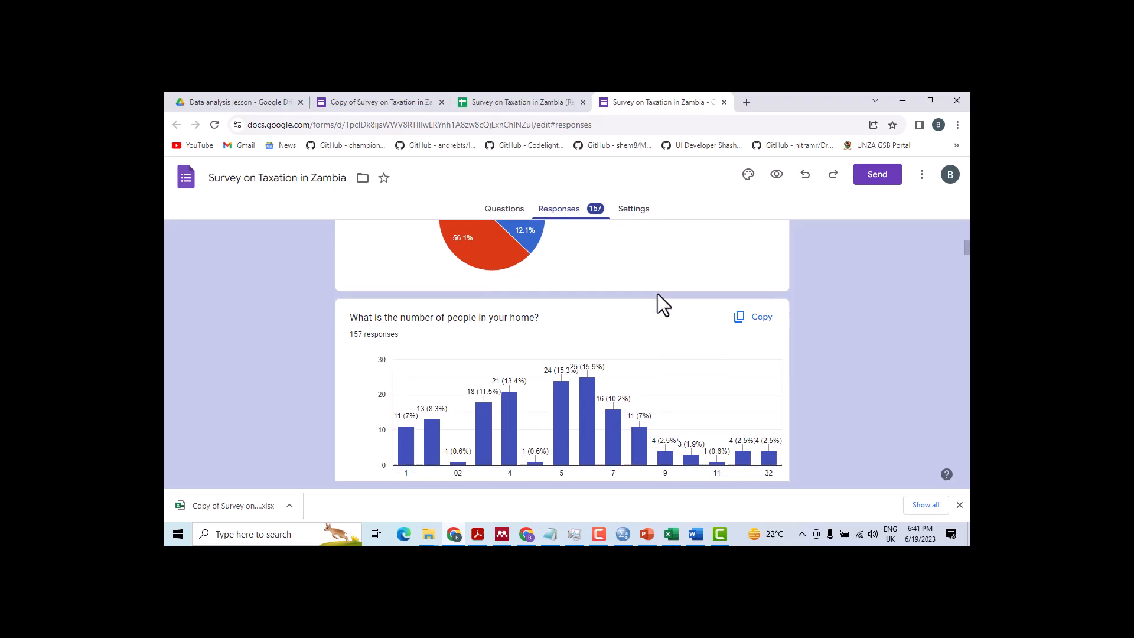
scroll(657, 294, down, 13)
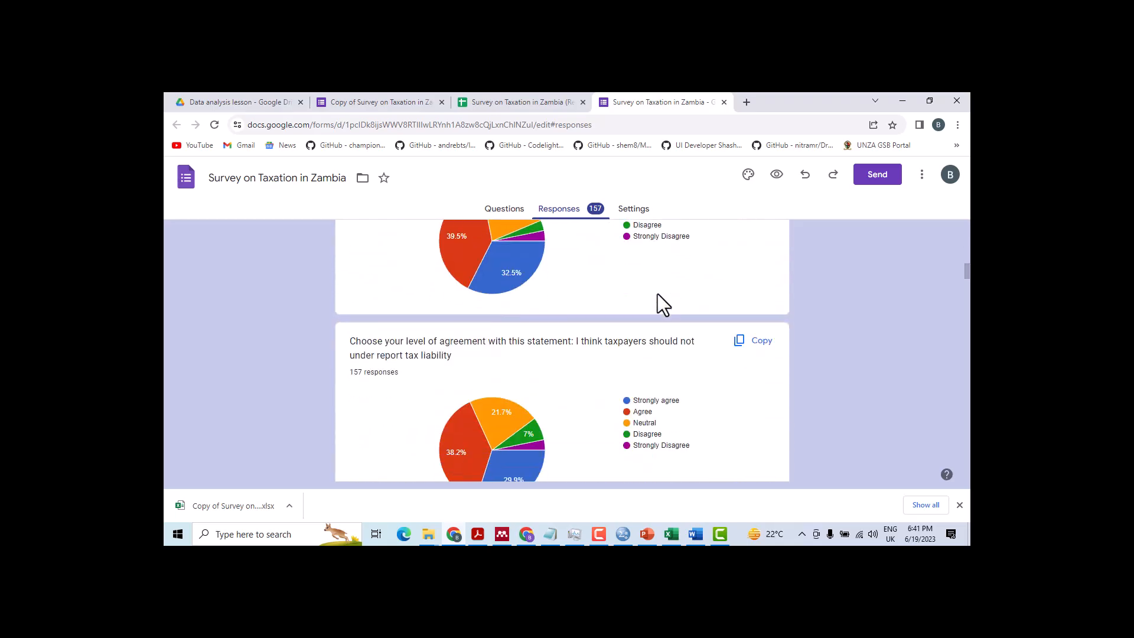
scroll(657, 293, down, 6)
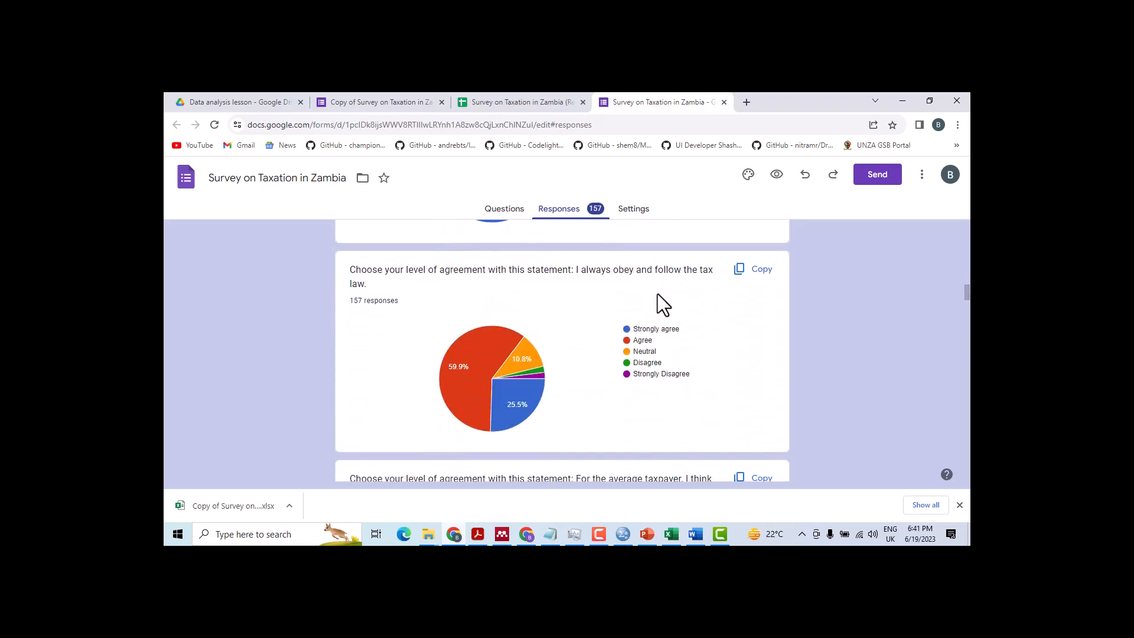
scroll(598, 338, down, 3)
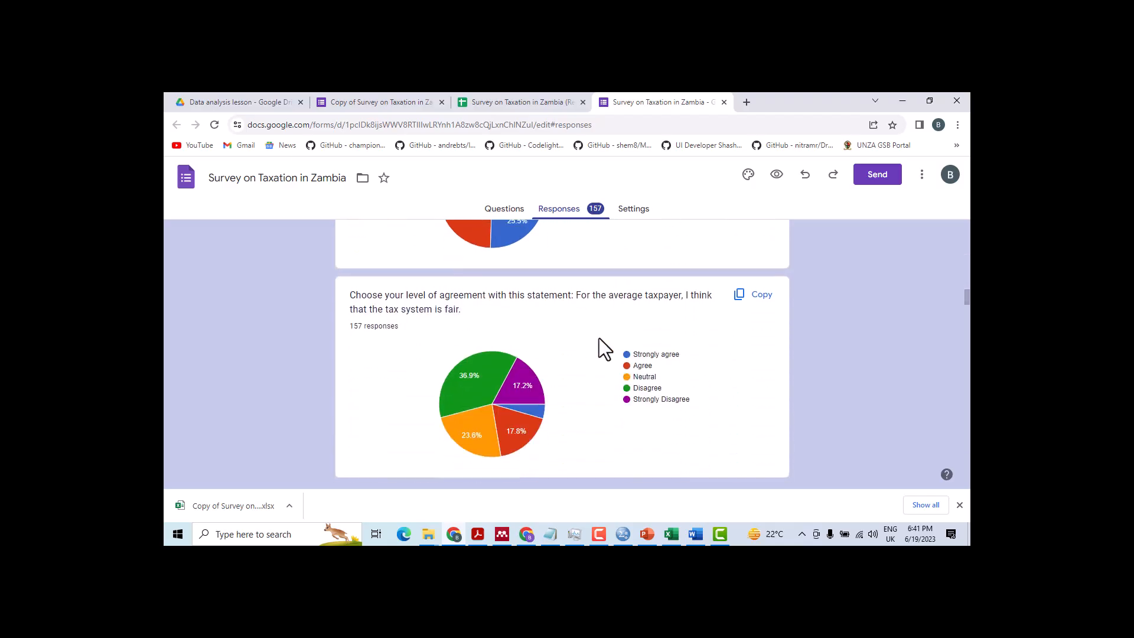
Return to the start of the response summary and examine the consent, gender, age and household size charts
scroll(599, 339, up, 6)
scroll(599, 339, up, 20)
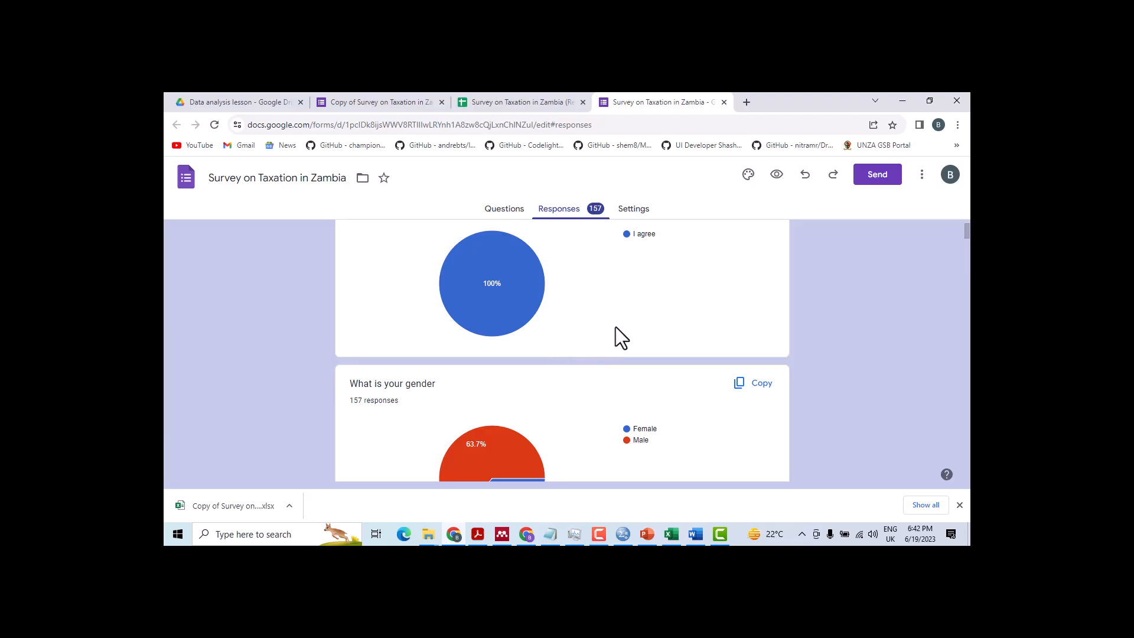
scroll(560, 381, up, 2)
scroll(561, 378, down, 9)
scroll(564, 363, up, 7)
scroll(564, 360, up, 1)
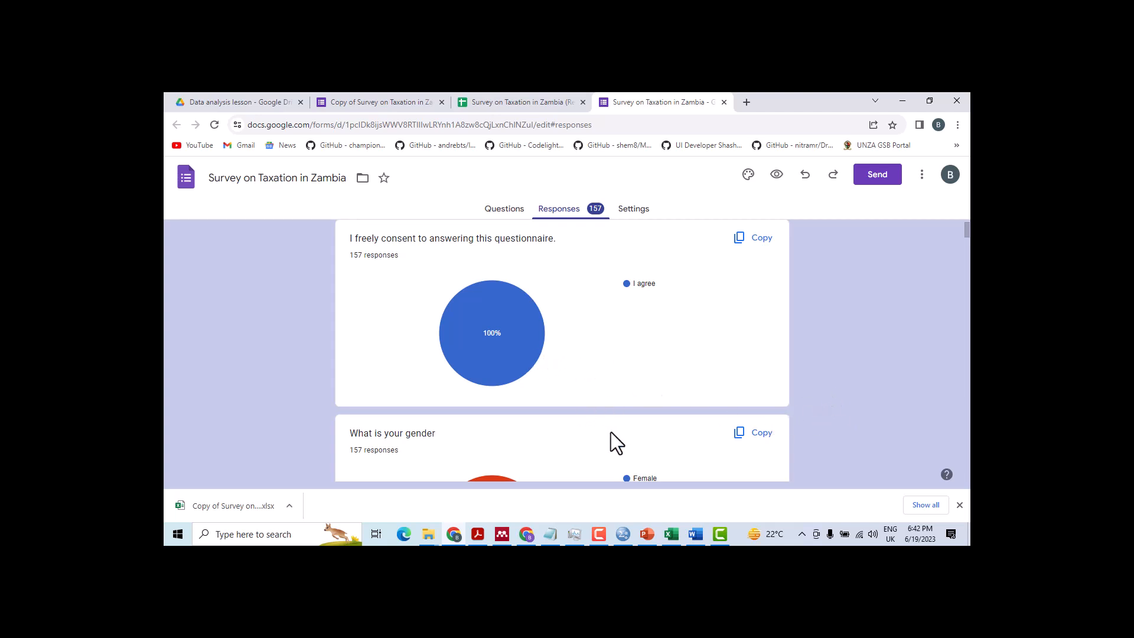
scroll(604, 434, down, 13)
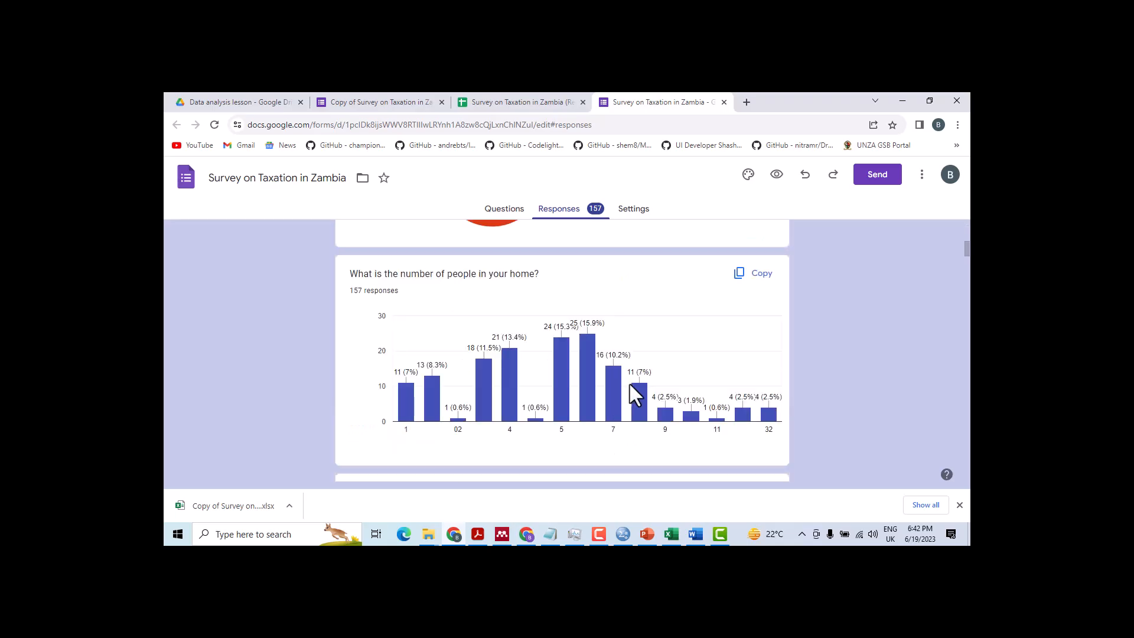
scroll(630, 392, up, 4)
scroll(630, 381, up, 7)
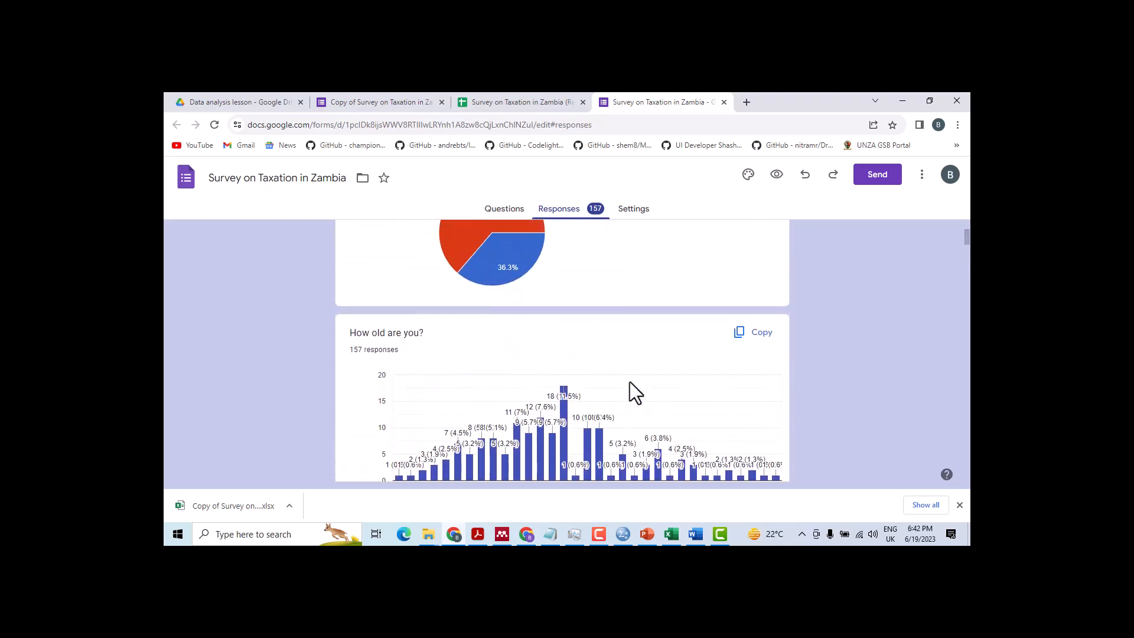
scroll(630, 382, up, 1)
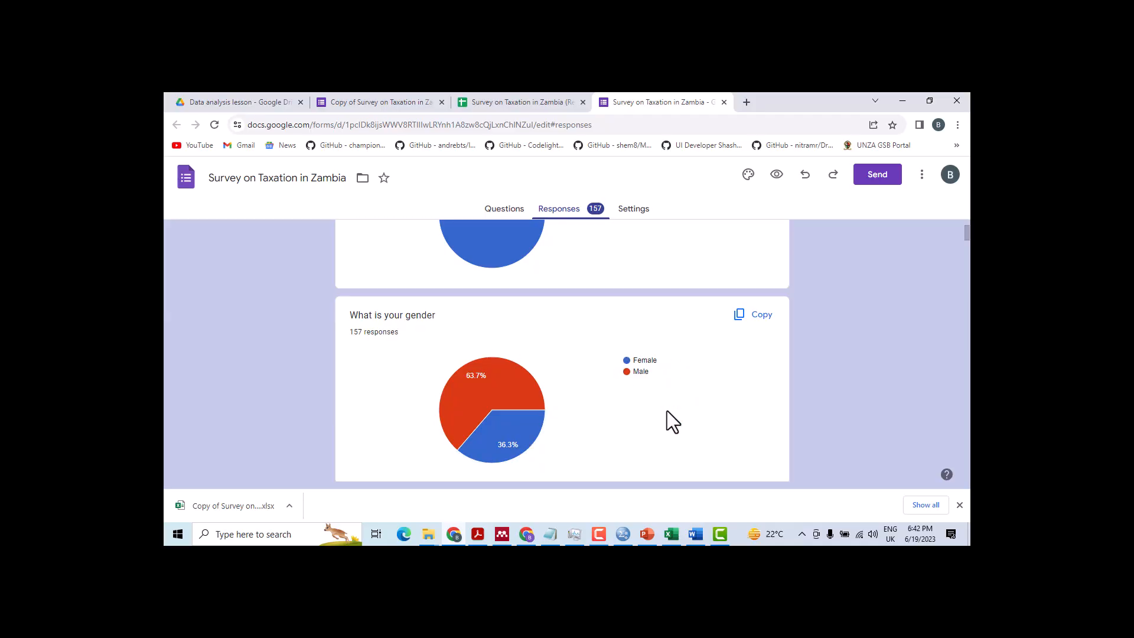
Examine the response charts again from the gender question to the statement on evading tax being wrong
scroll(566, 430, up, 2)
scroll(566, 430, down, 3)
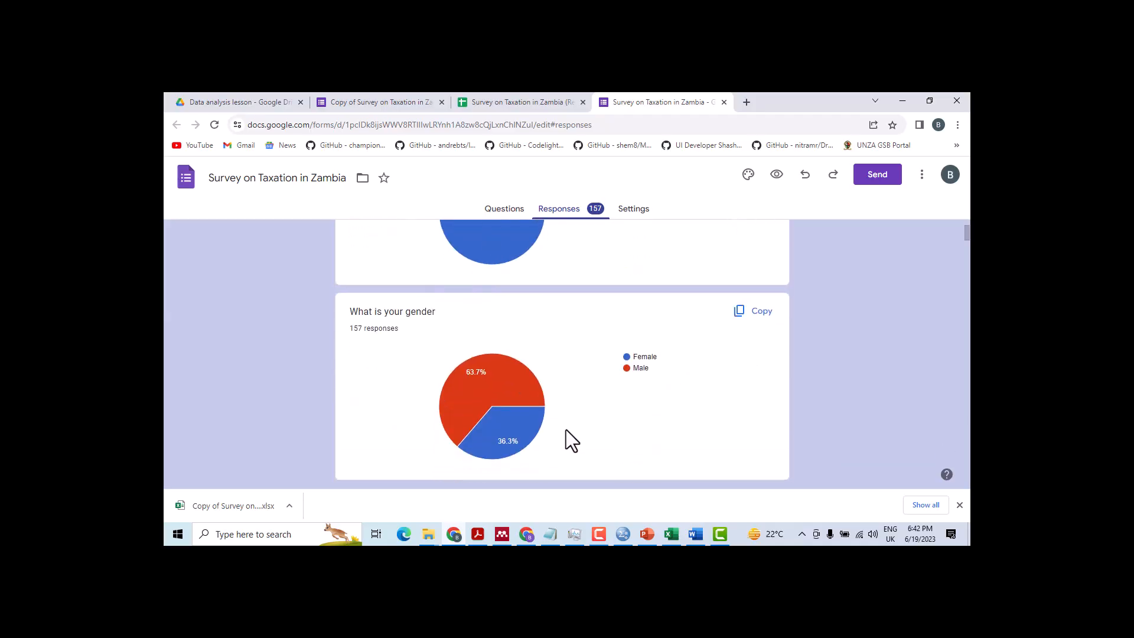
scroll(566, 431, down, 15)
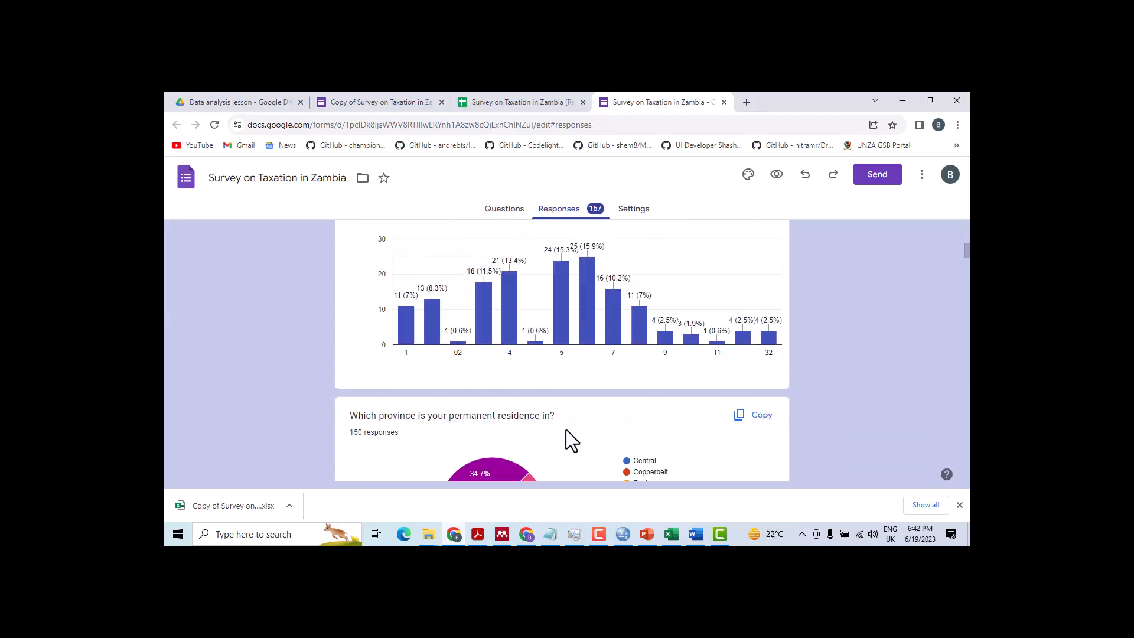
scroll(566, 439, down, 16)
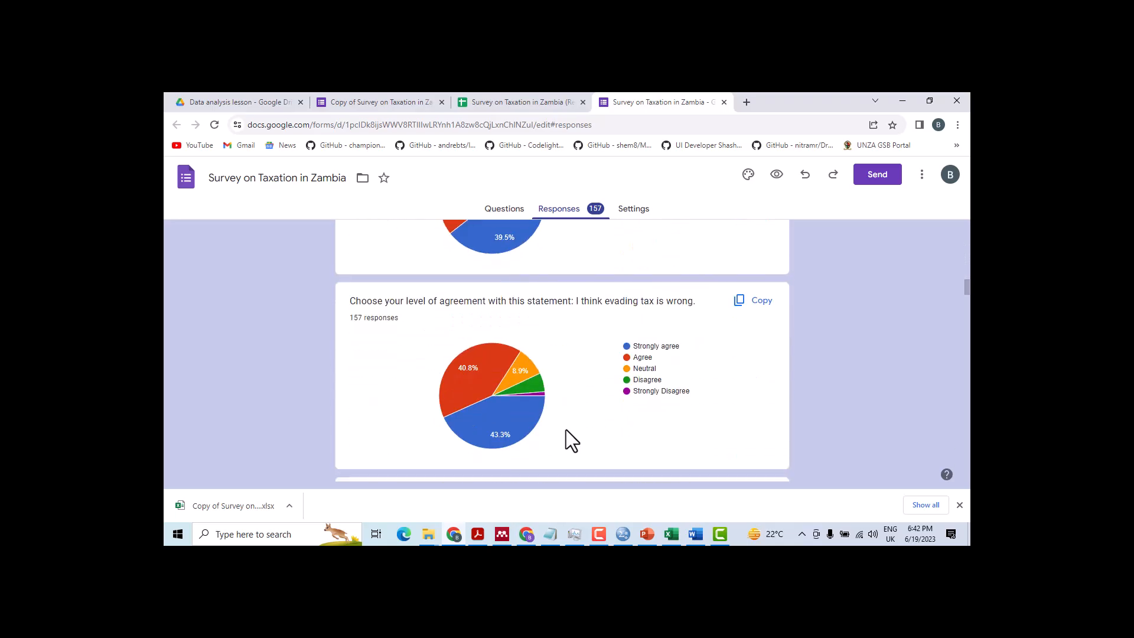
Finish reviewing the tax statement charts and open the survey's collected responses in Google Sheets
scroll(565, 430, down, 6)
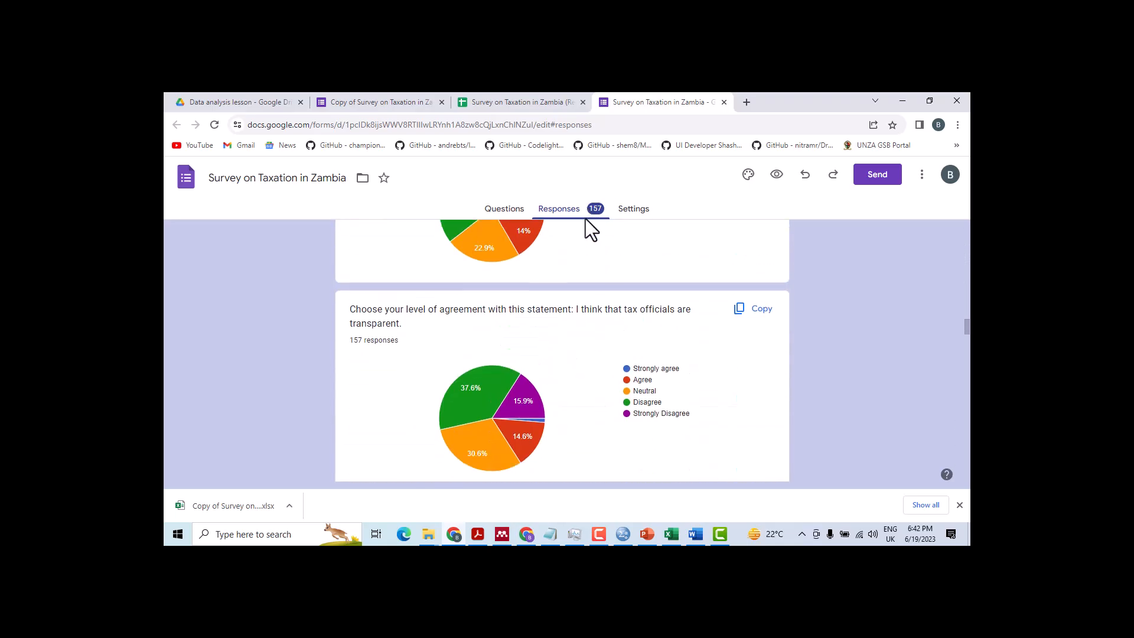
scroll(898, 302, up, 4)
scroll(967, 283, up, 4)
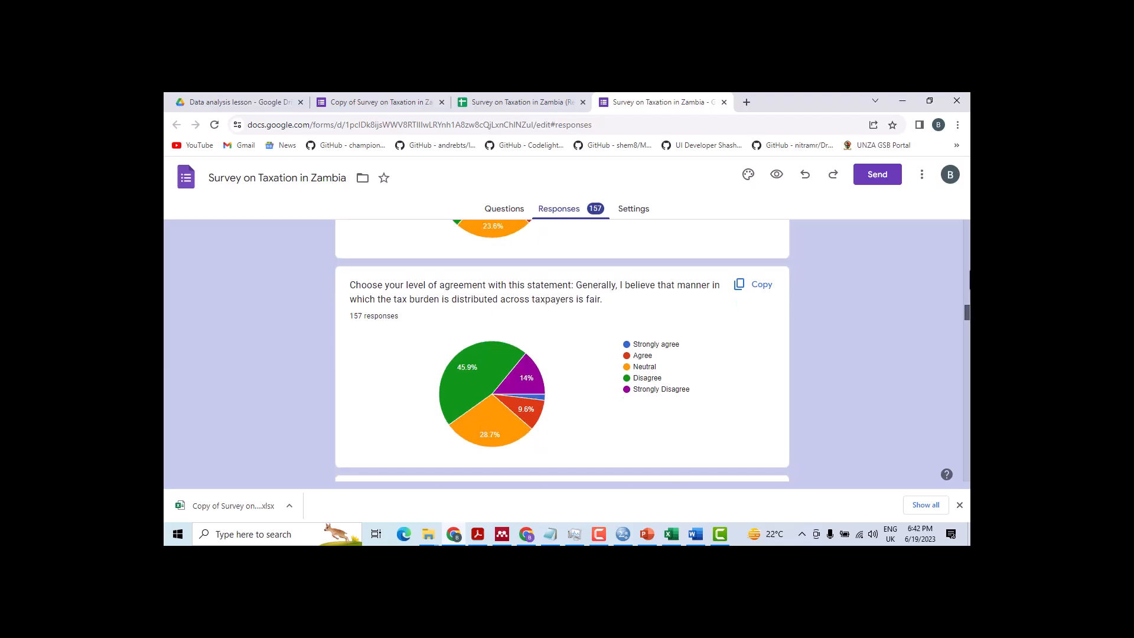
drag(969, 271, 961, 195)
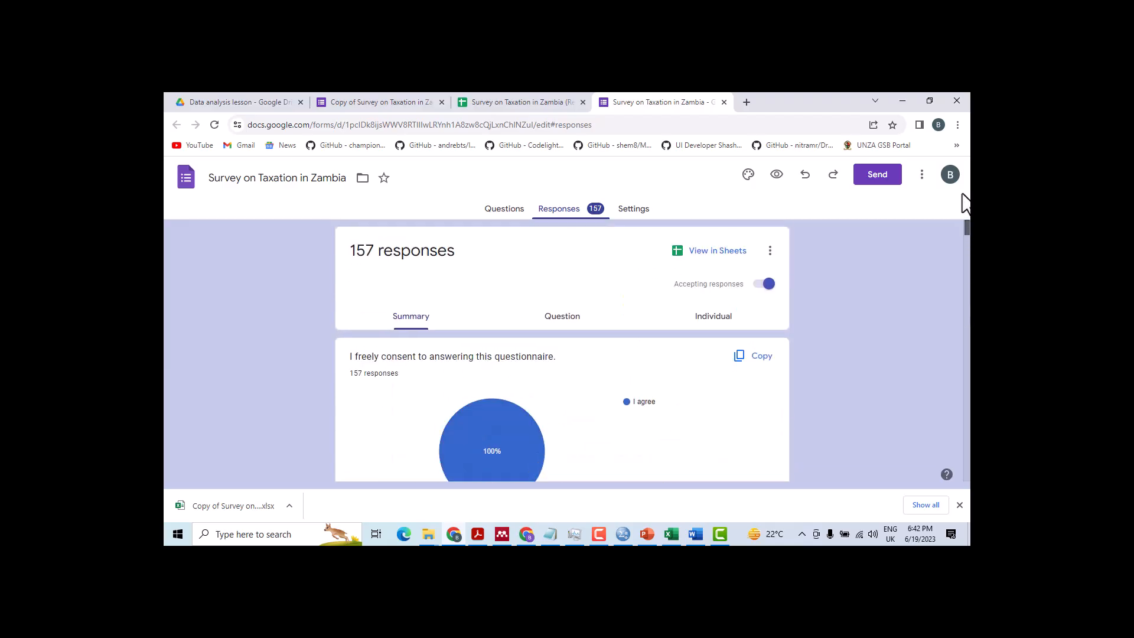
click(701, 252)
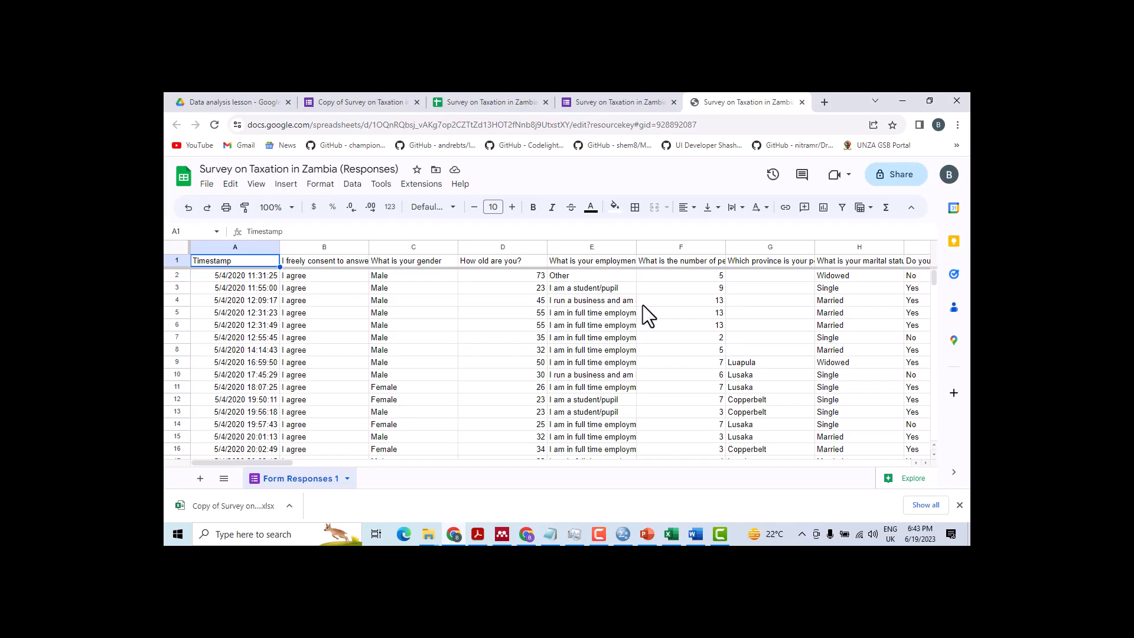
Download the Survey on Taxation in Zambia (Responses) spreadsheet as a Microsoft Excel (.xlsx) file
click(208, 185)
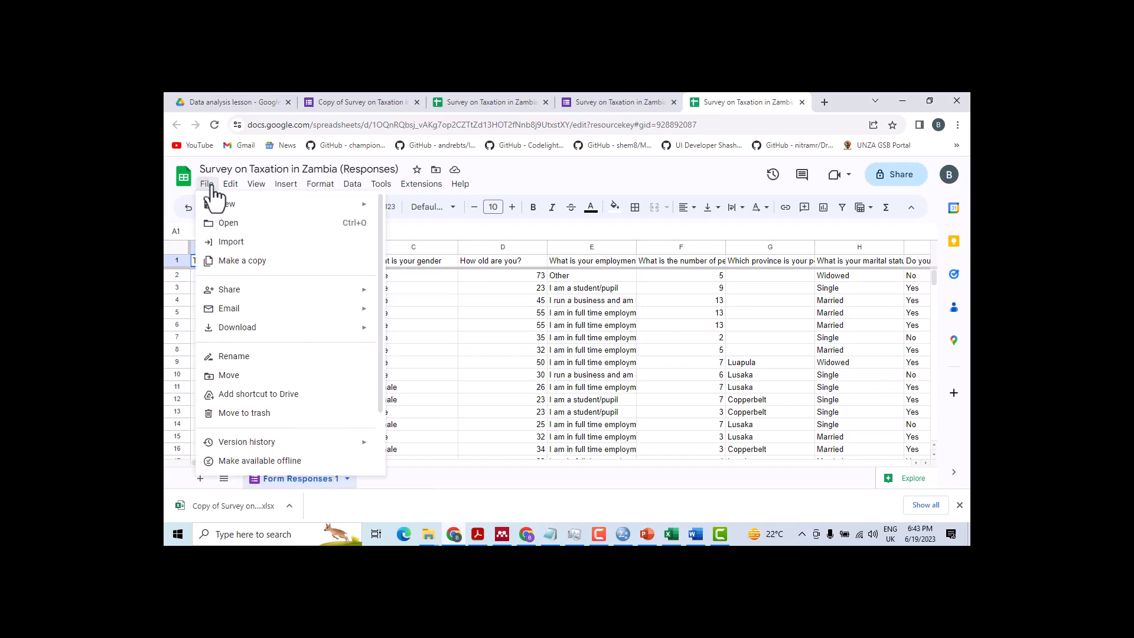
mouse_move(273, 331)
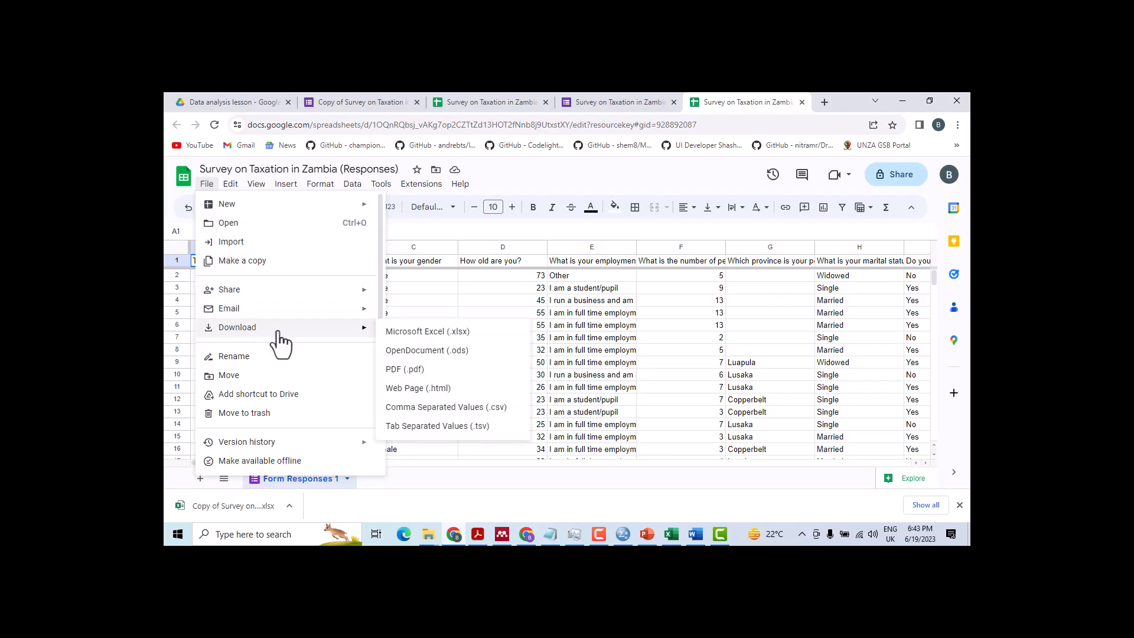
click(447, 334)
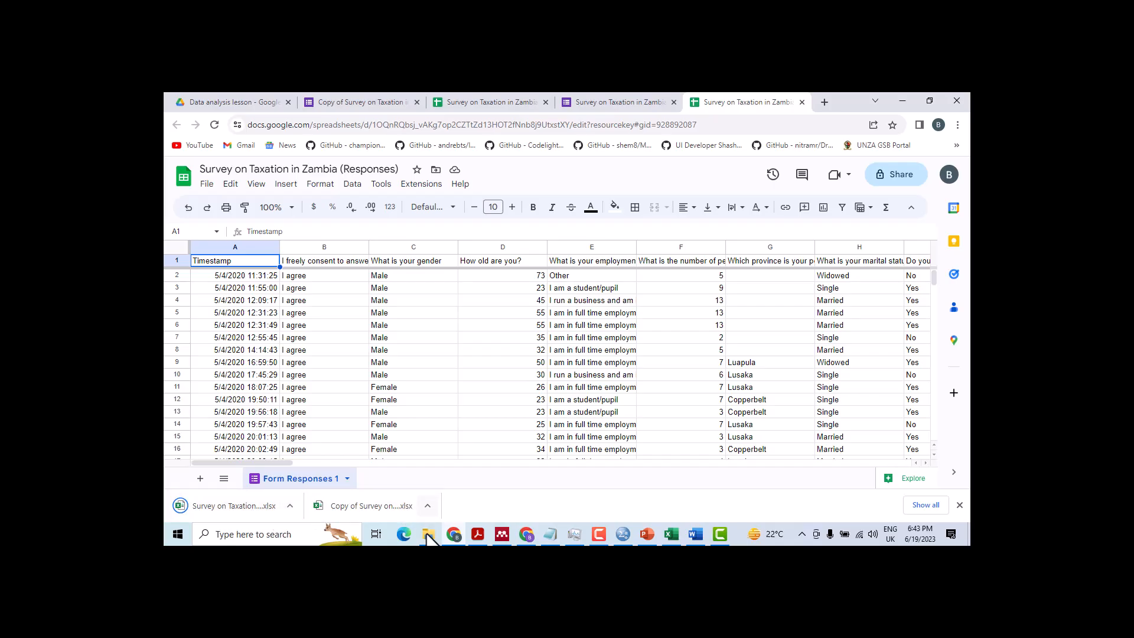
Switch to File Explorer and locate the Survey on Taxation in Zambia (Responses) workbook in the Downloads folder
mouse_move(429, 539)
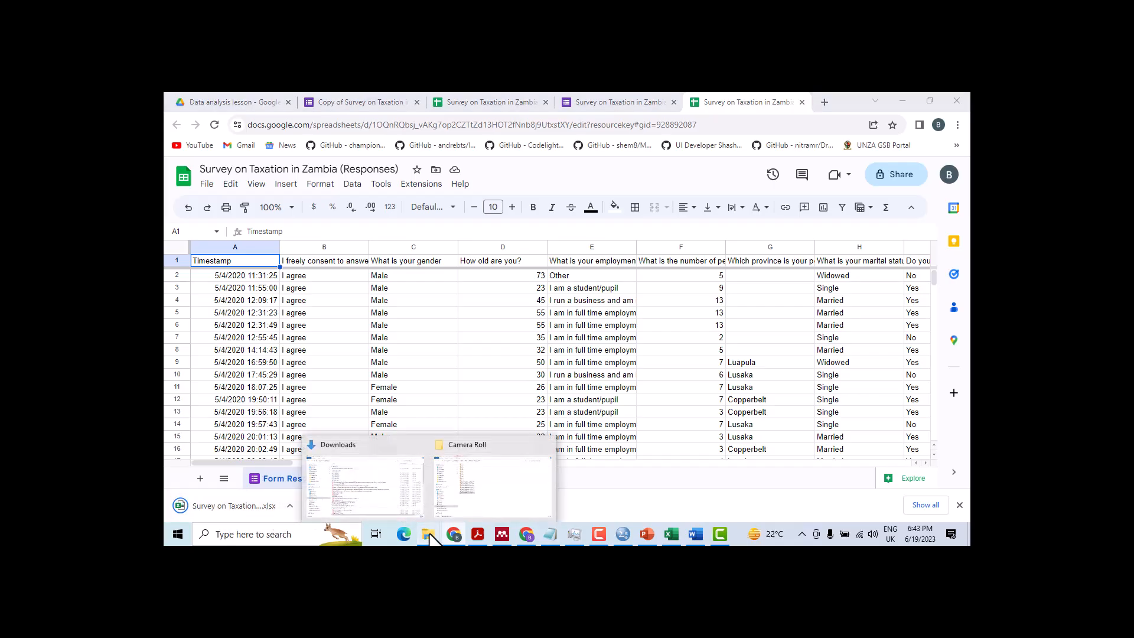
click(384, 479)
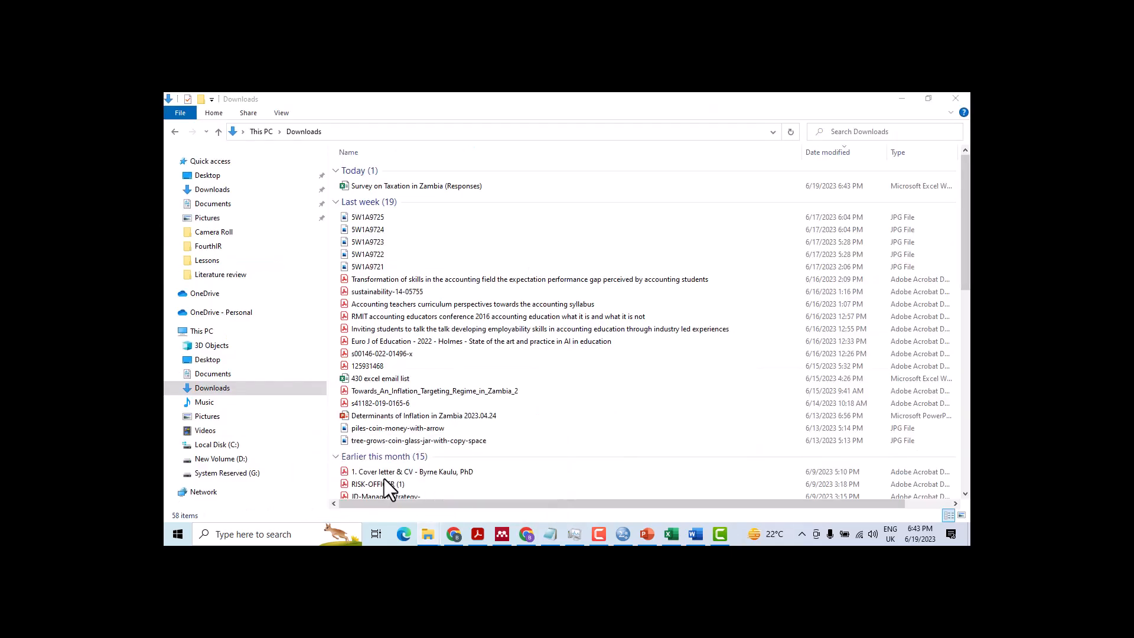
click(404, 183)
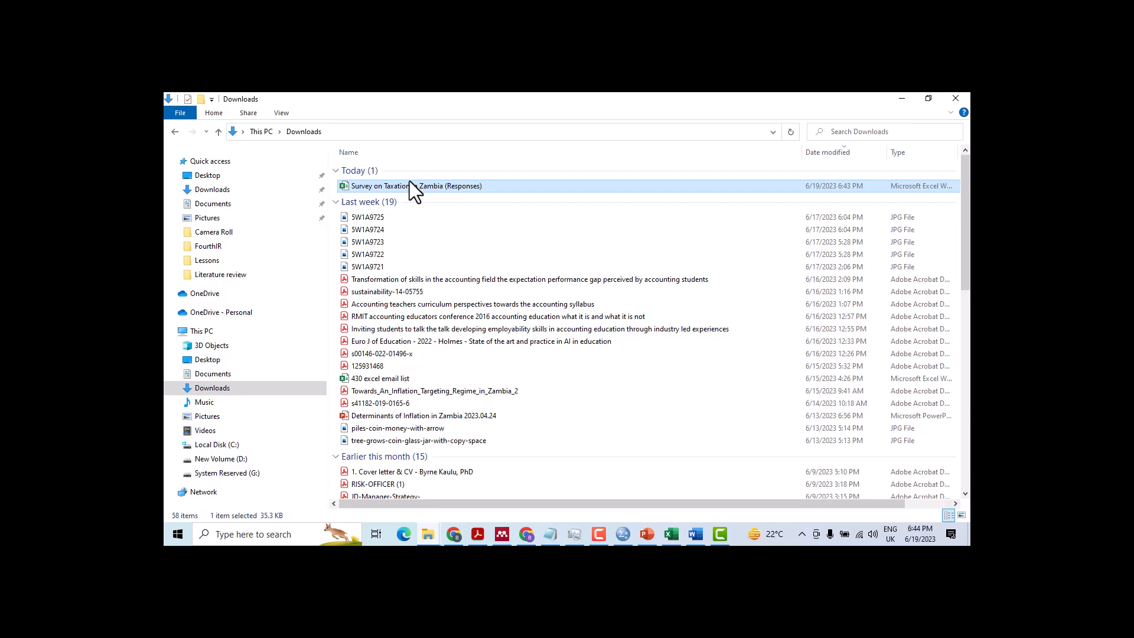
double_click(409, 181)
click(751, 528)
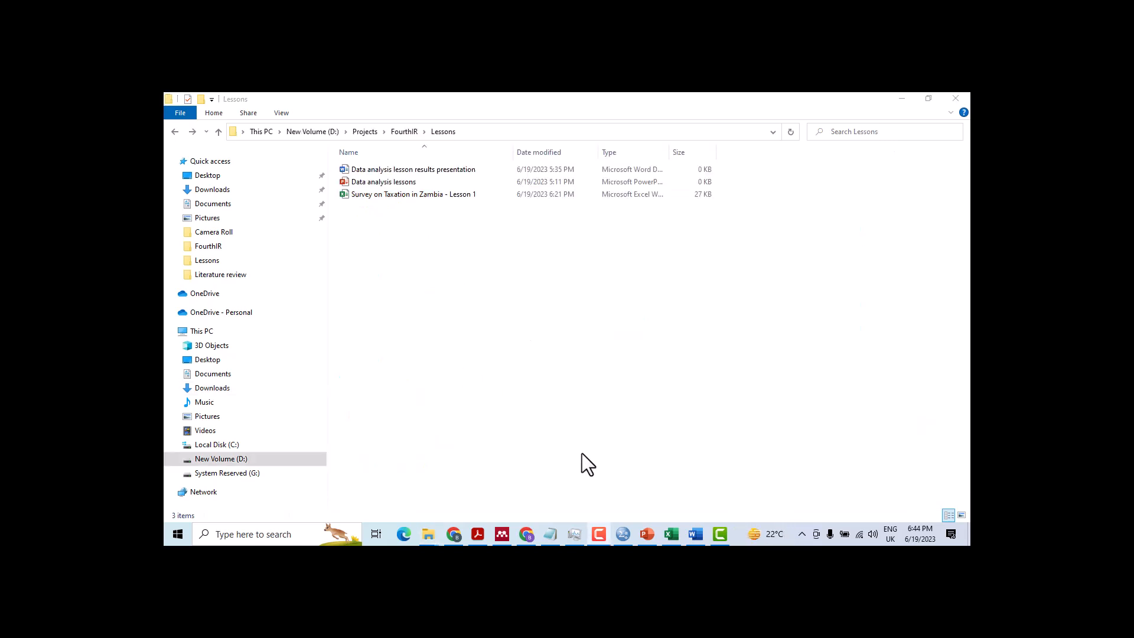
Paste the copied file into the Lessons folder, and switch to the Survey on Taxation in Zambia - Lesson 1 workbook in Excel
right_click(433, 272)
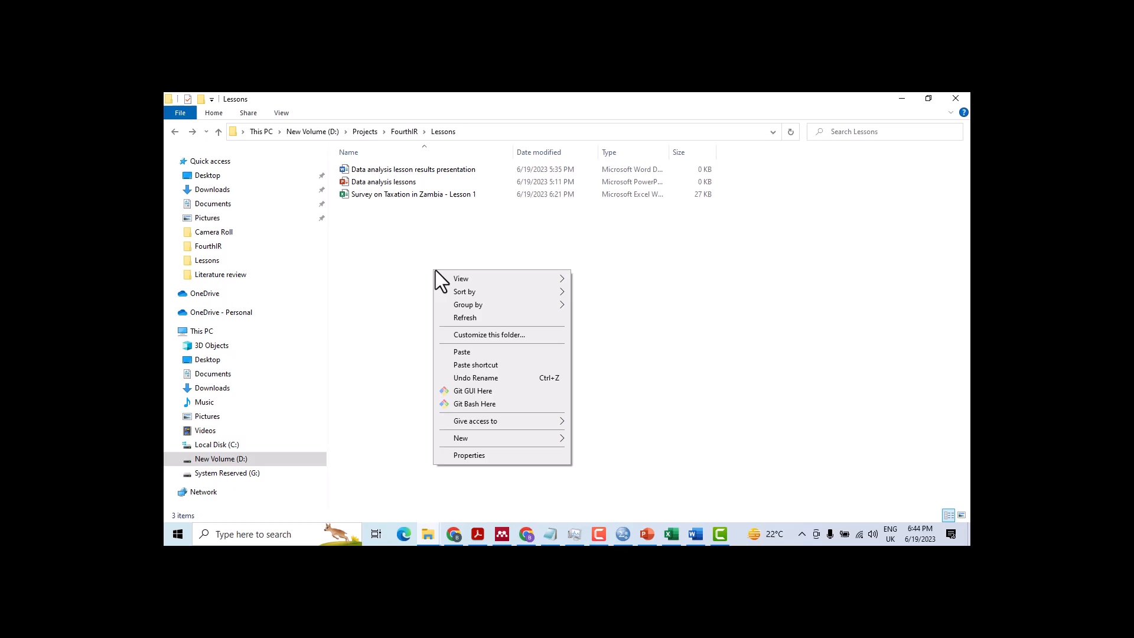
click(465, 353)
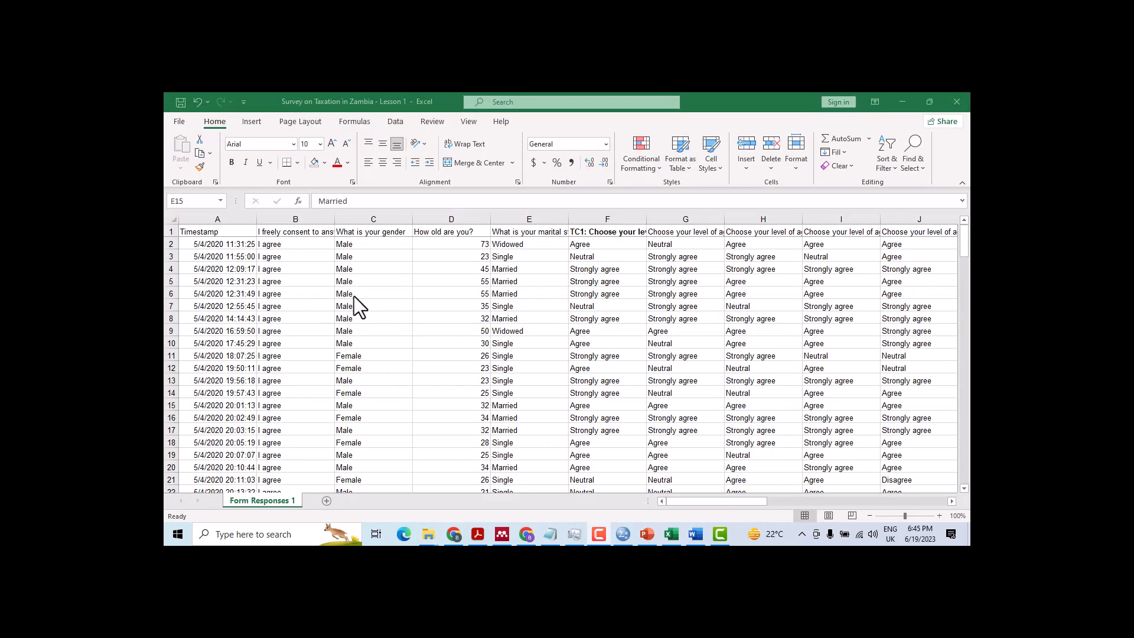
click(374, 307)
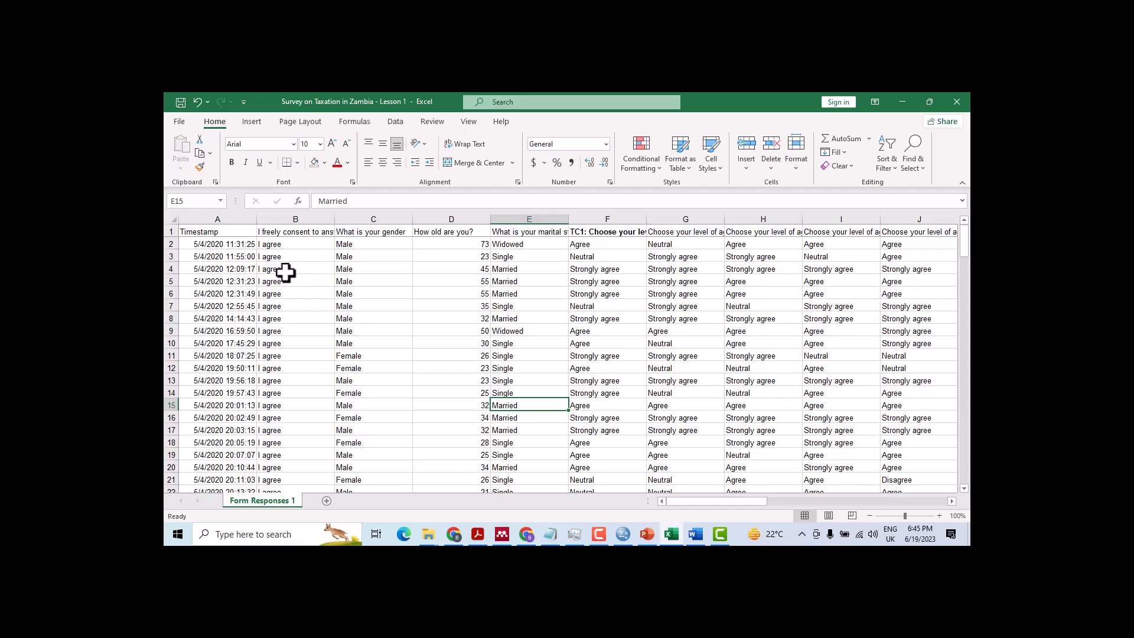
Look over the raw survey data and duplicate the Form Responses 1 sheet at the end of the workbook
scroll(288, 270, down, 1)
scroll(354, 254, up, 1)
drag(673, 500, 614, 468)
scroll(287, 260, down, 2)
scroll(286, 261, up, 2)
right_click(277, 501)
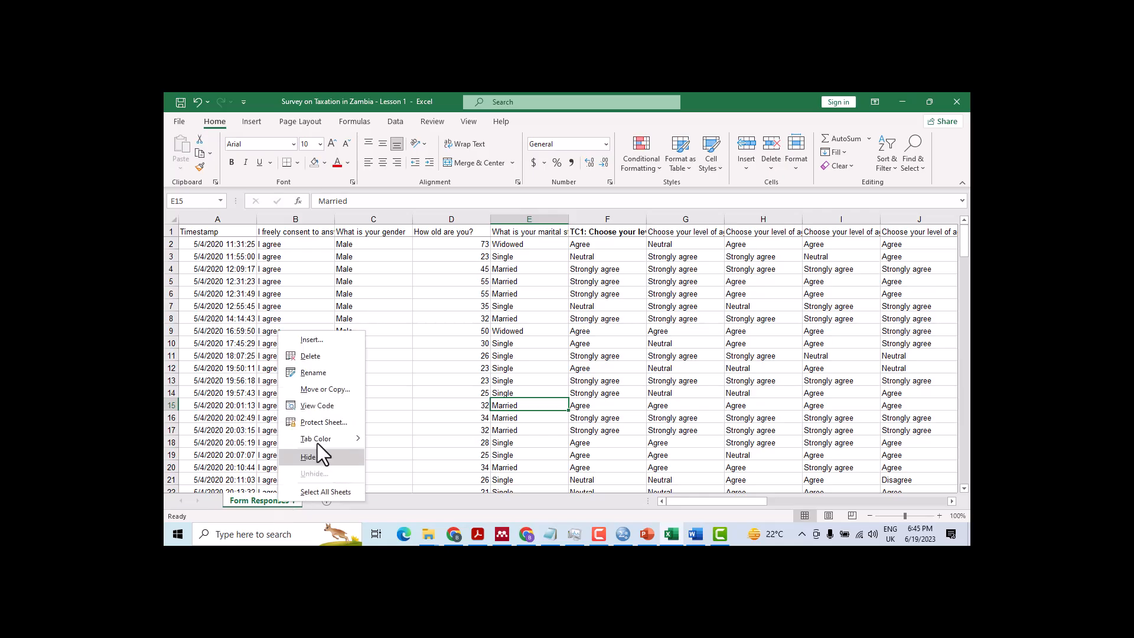
click(335, 390)
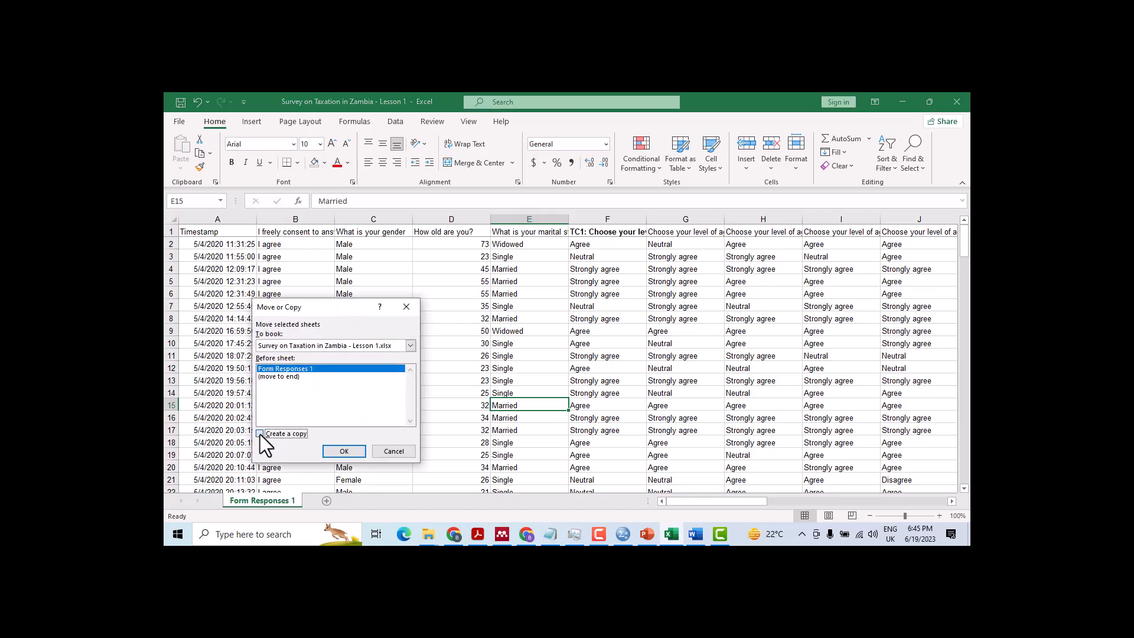
click(290, 377)
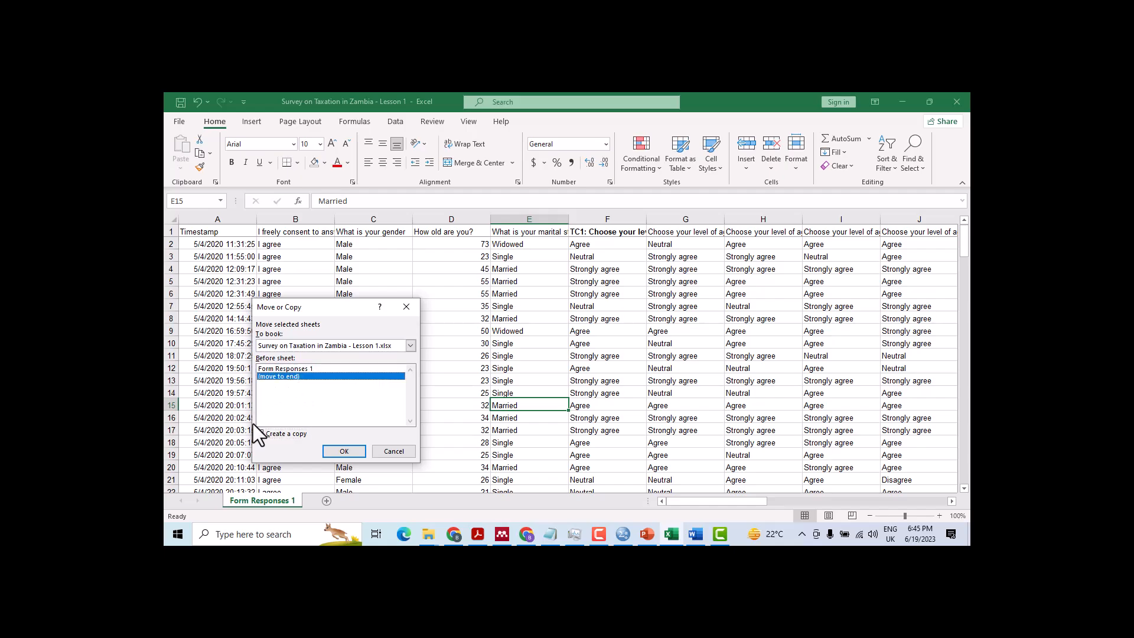
click(343, 451)
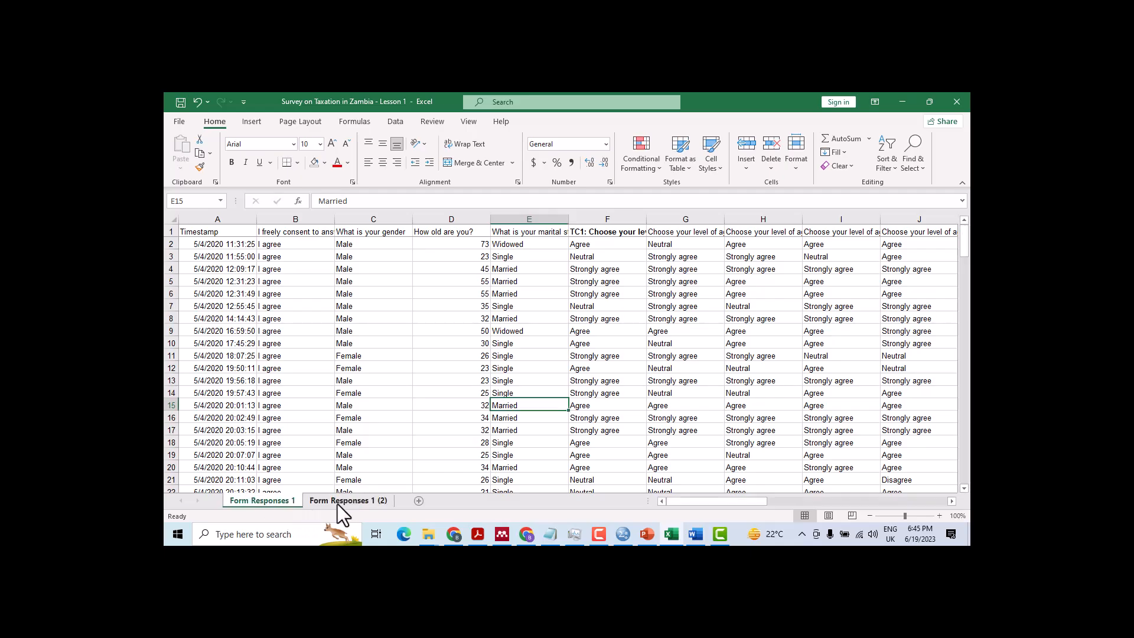
Rename the duplicated Form Responses sheet as Cleaned
right_click(339, 502)
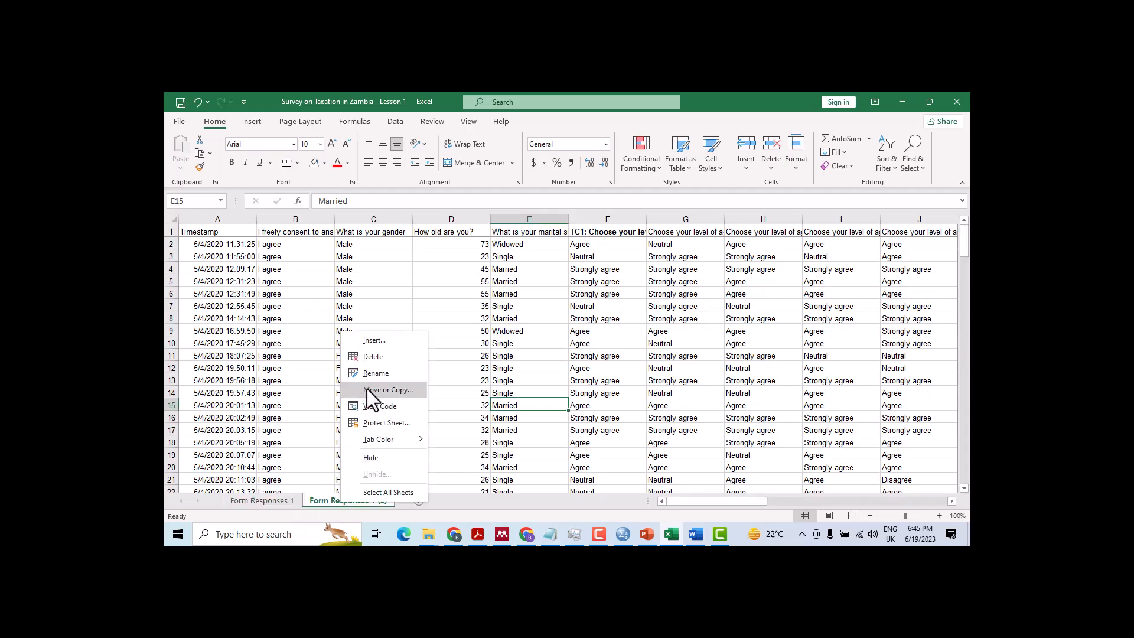
click(377, 375)
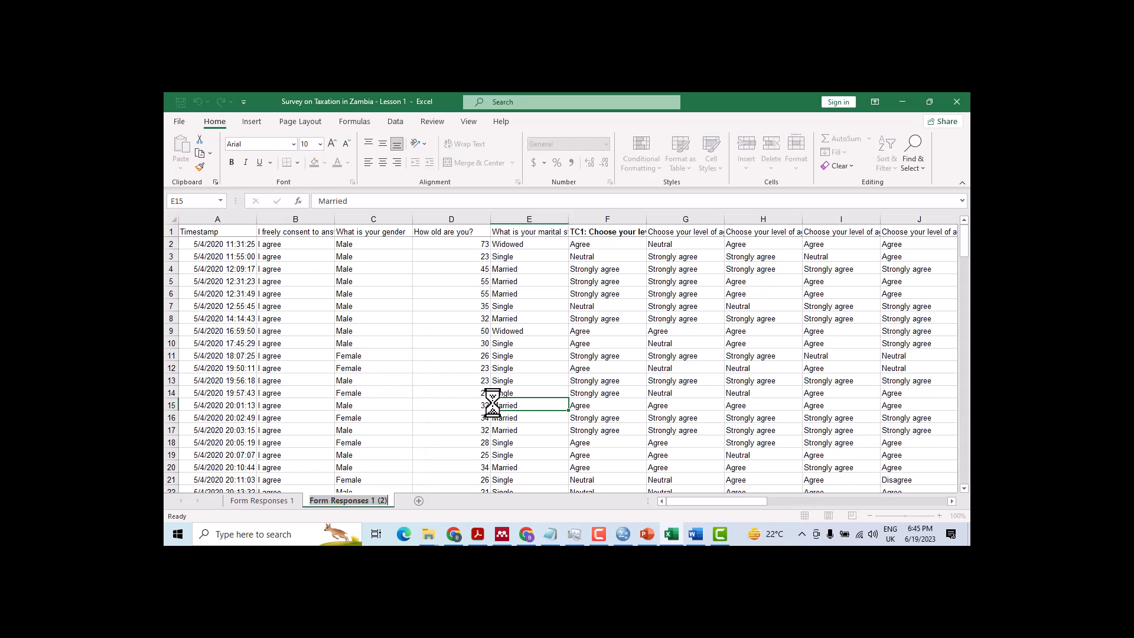
text(Cleaned)
key(Return)
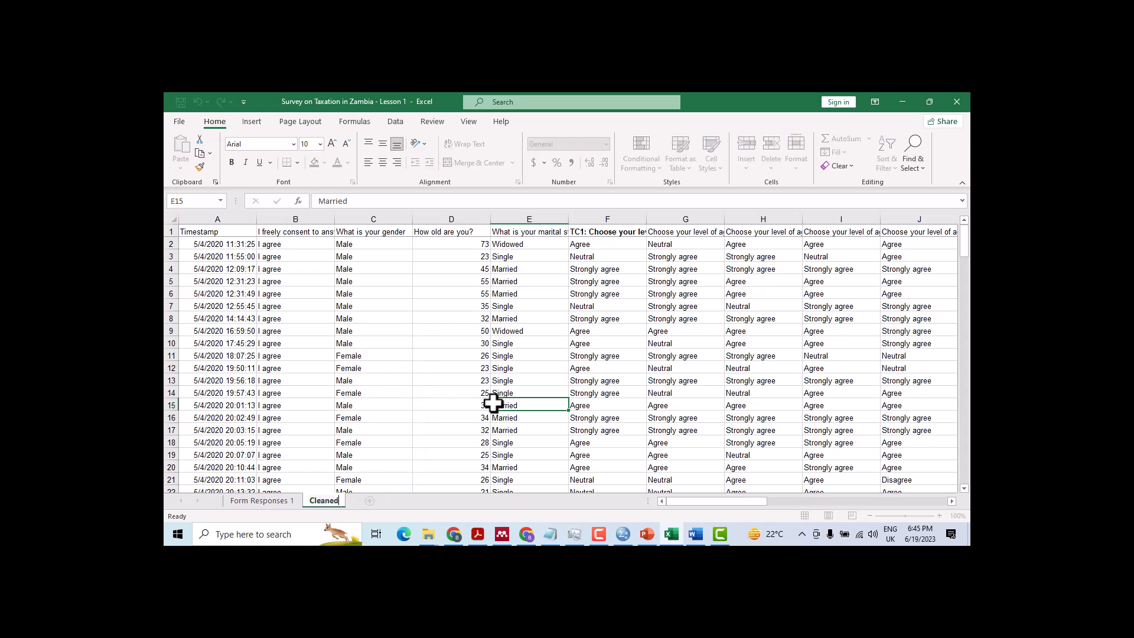
click(396, 329)
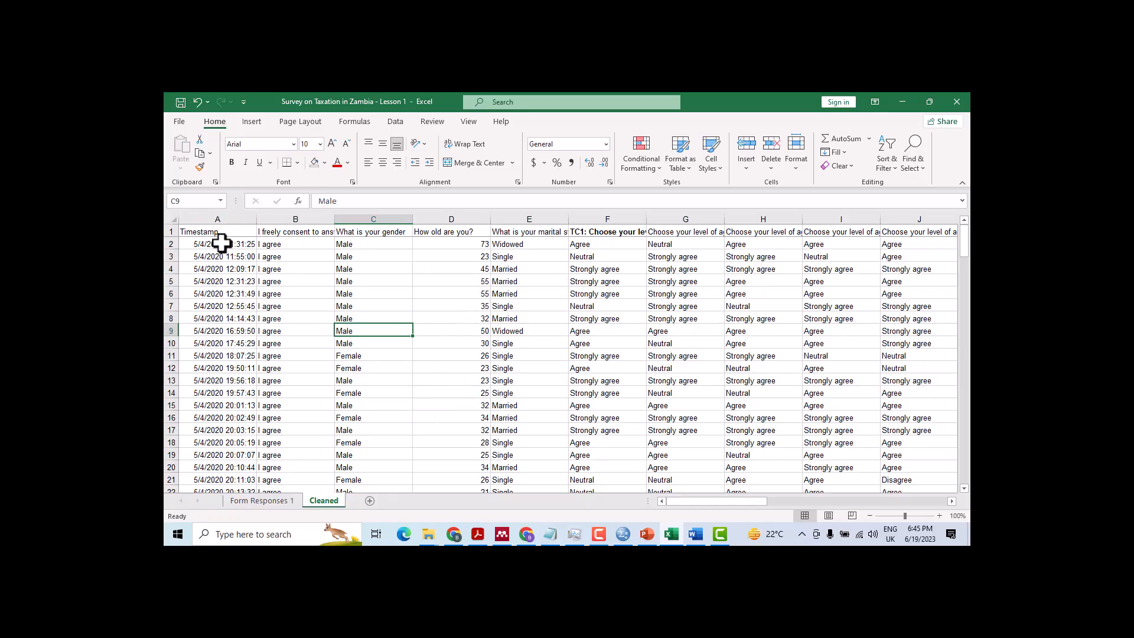
Examine the Timestamp column and the full text and answers of the consent question in the Cleaned sheet
click(234, 230)
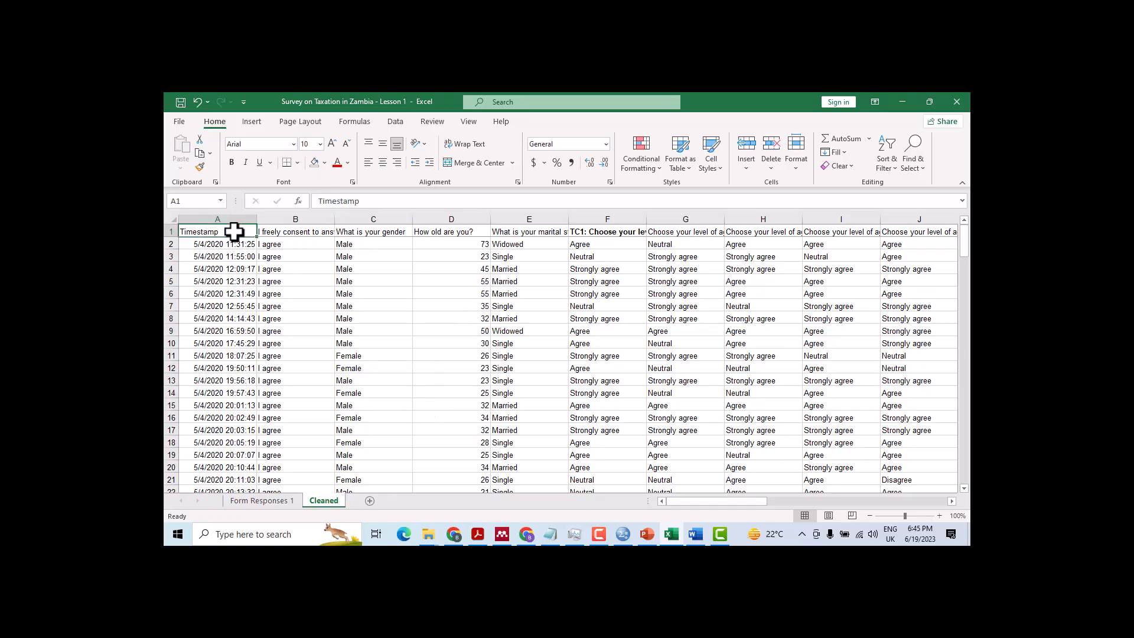
click(243, 216)
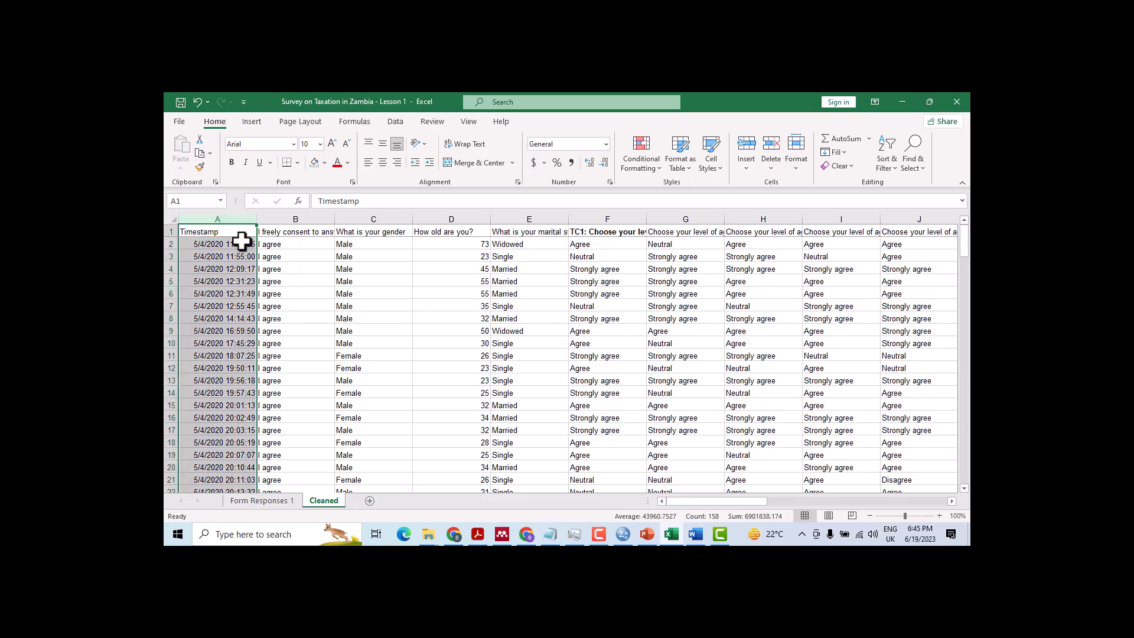
click(294, 222)
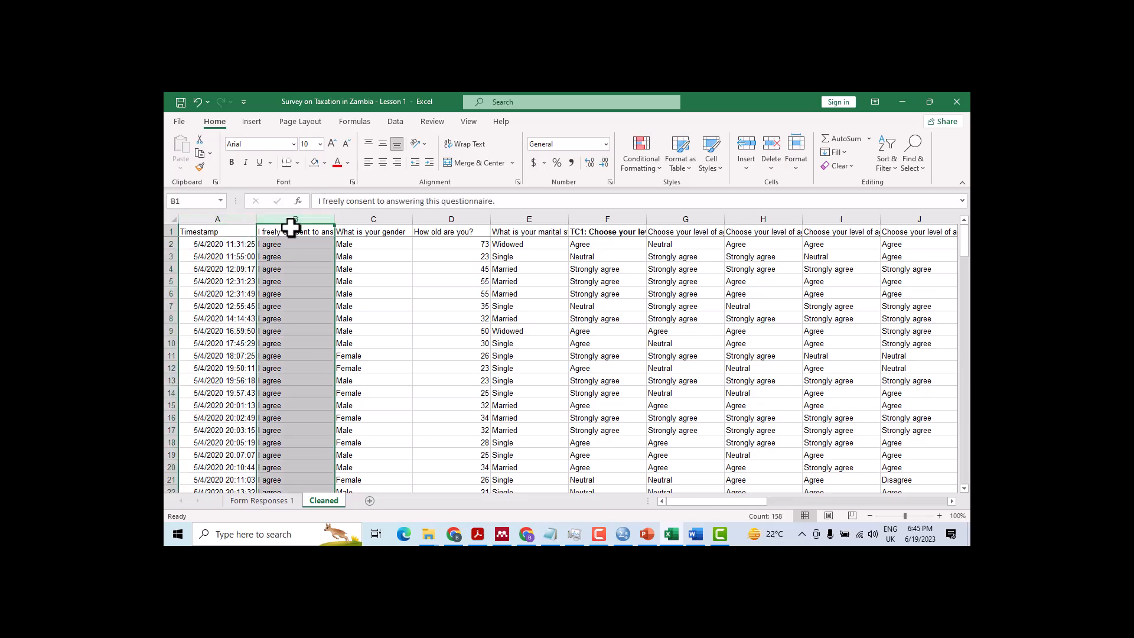
drag(319, 201, 501, 201)
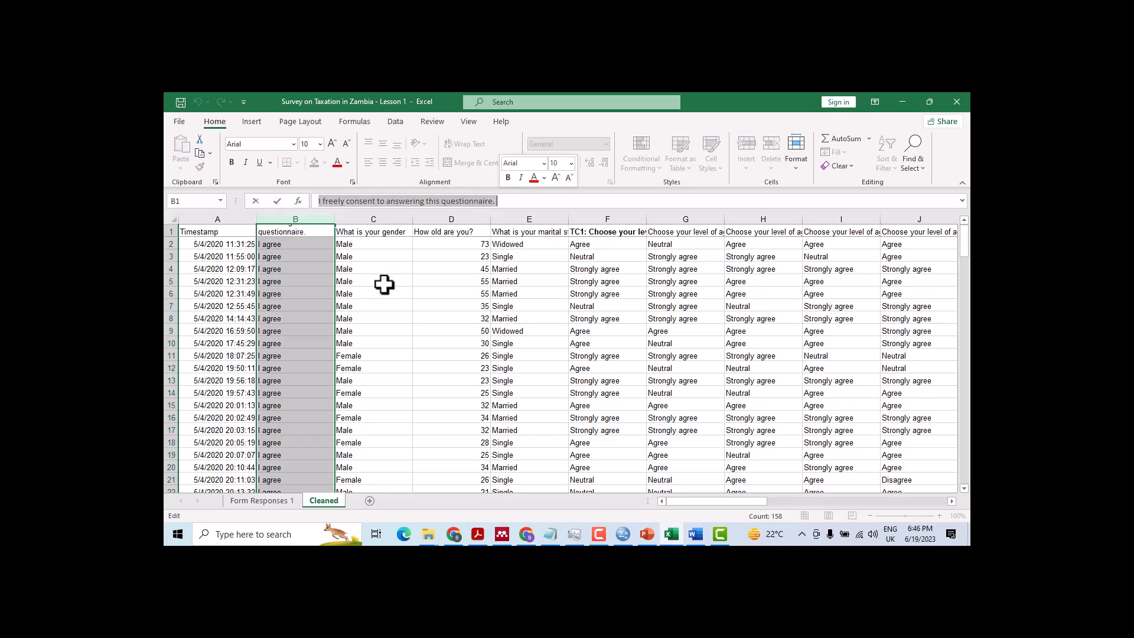
key(Escape)
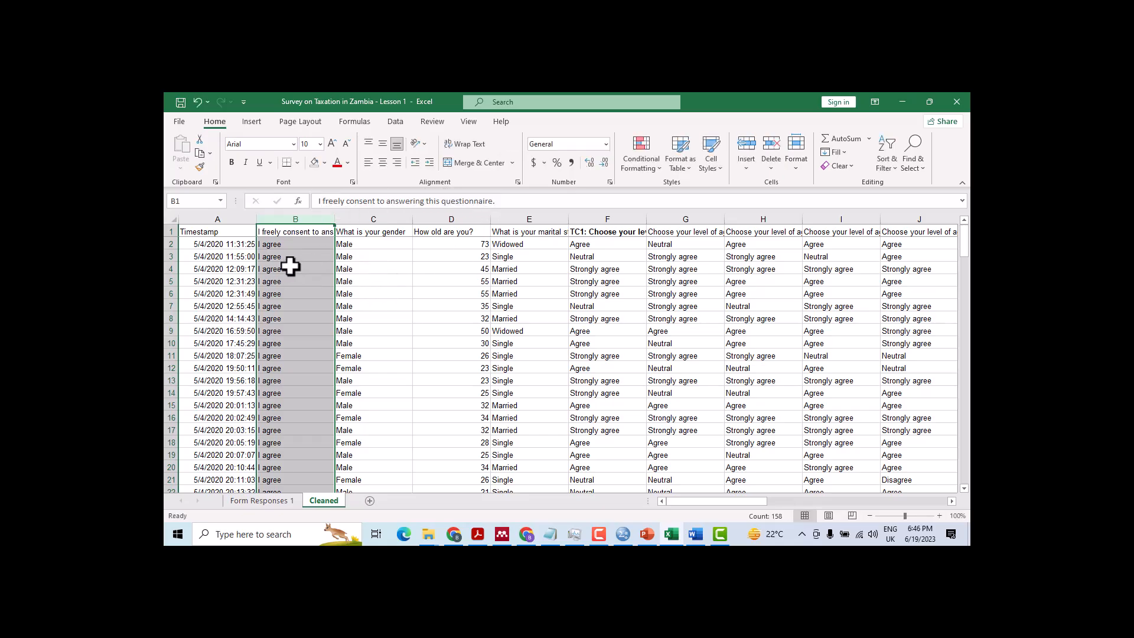
click(293, 283)
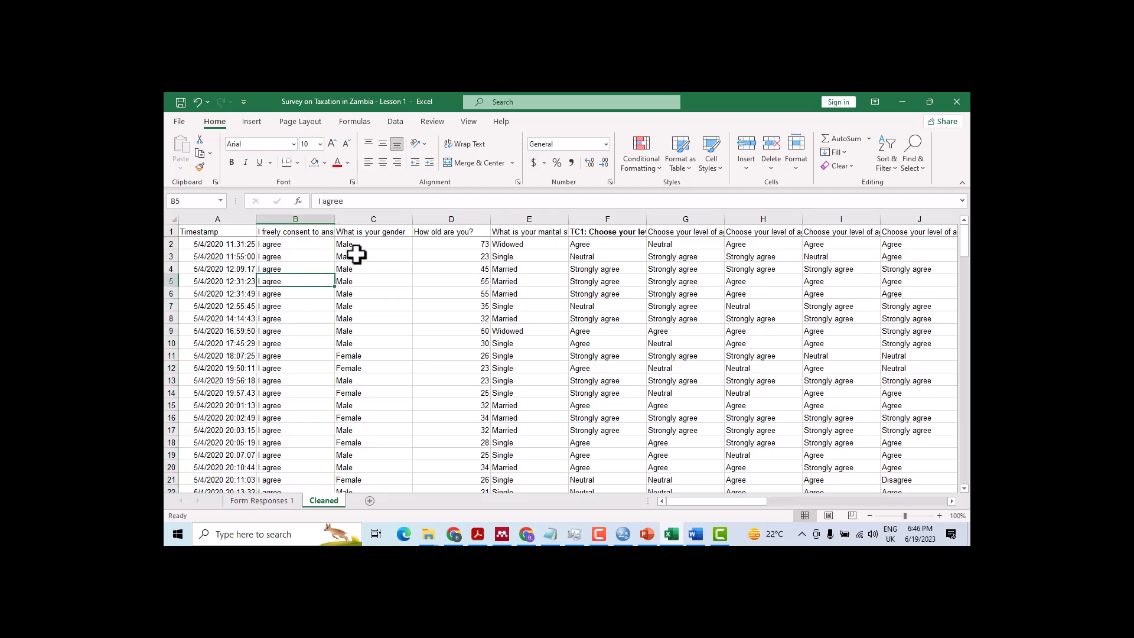
Read the header questions in row 1 from the gender question to the statement on knowing the types of tax to pay
click(394, 232)
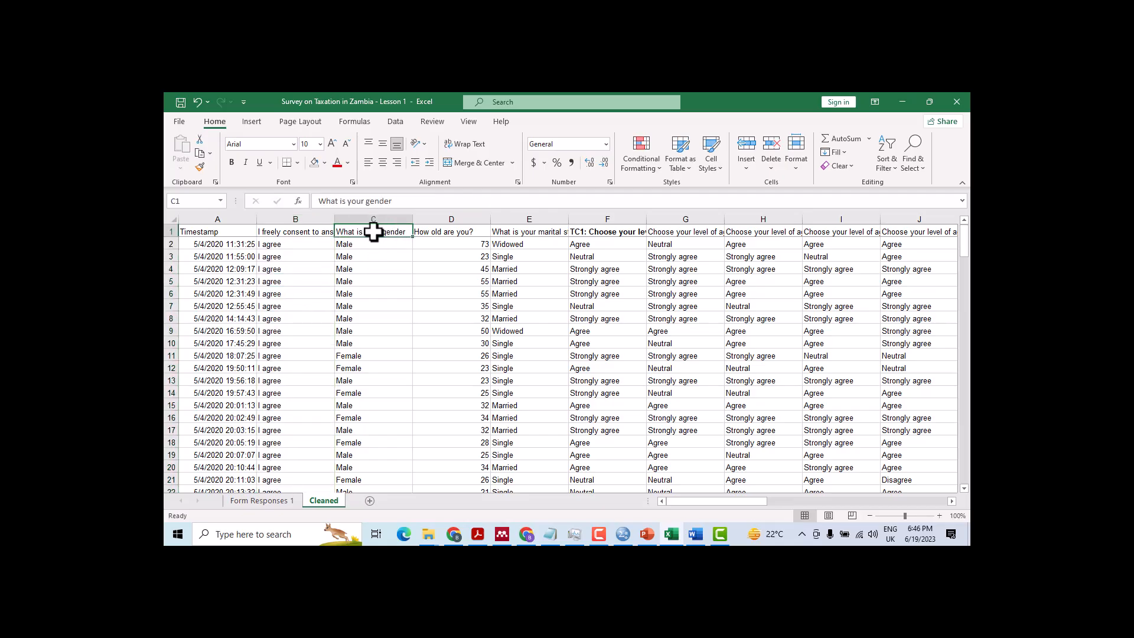
key(Right)
key(Right)
key(Right)
key(Right)
key(Right)
key(Right)
key(Right)
key(Right)
key(Right)
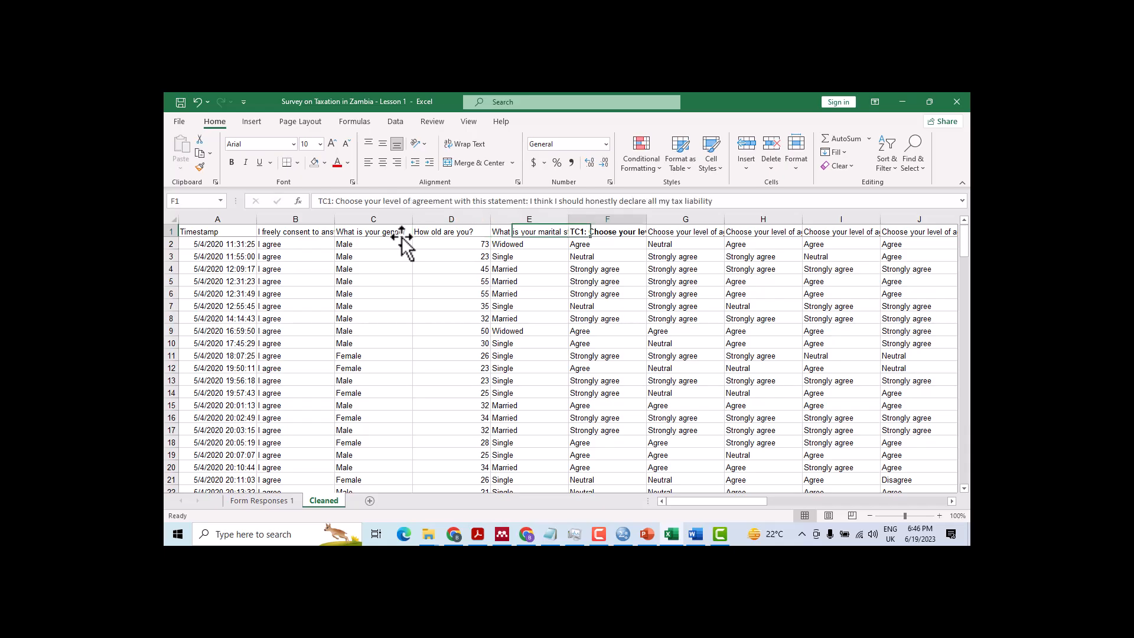
key(Right)
key(Right)
key(Right)
key(Right)
key(Right)
key(Right)
key(Right)
key(Right)
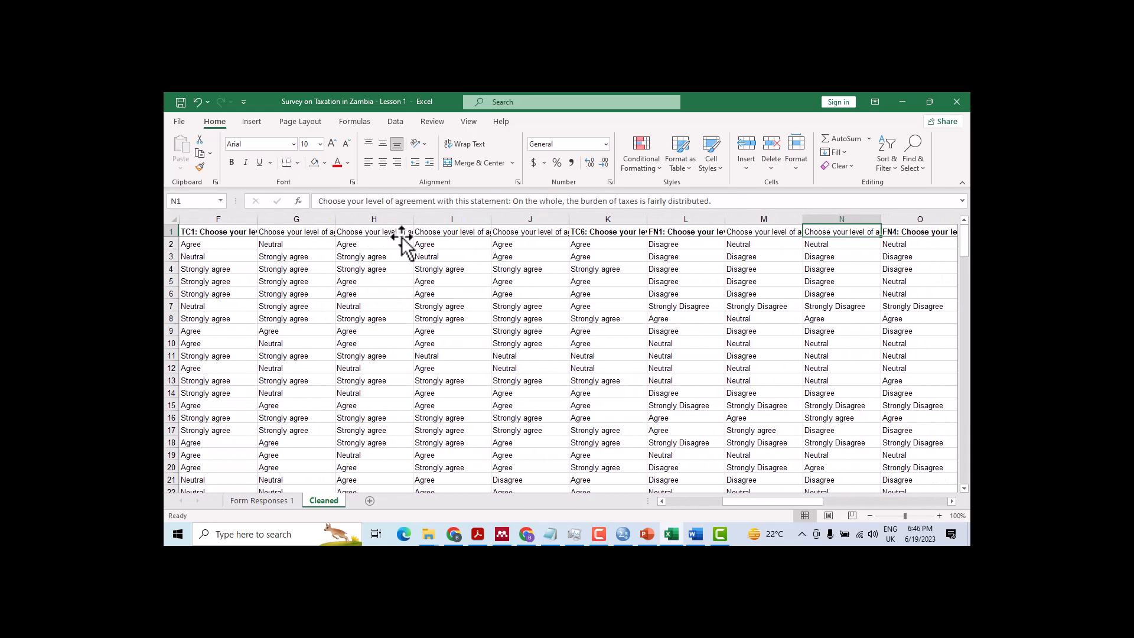
key(Right)
key(Right)
key(Right)
key(Right)
key(Right)
key(Right)
key(Right)
key(Right)
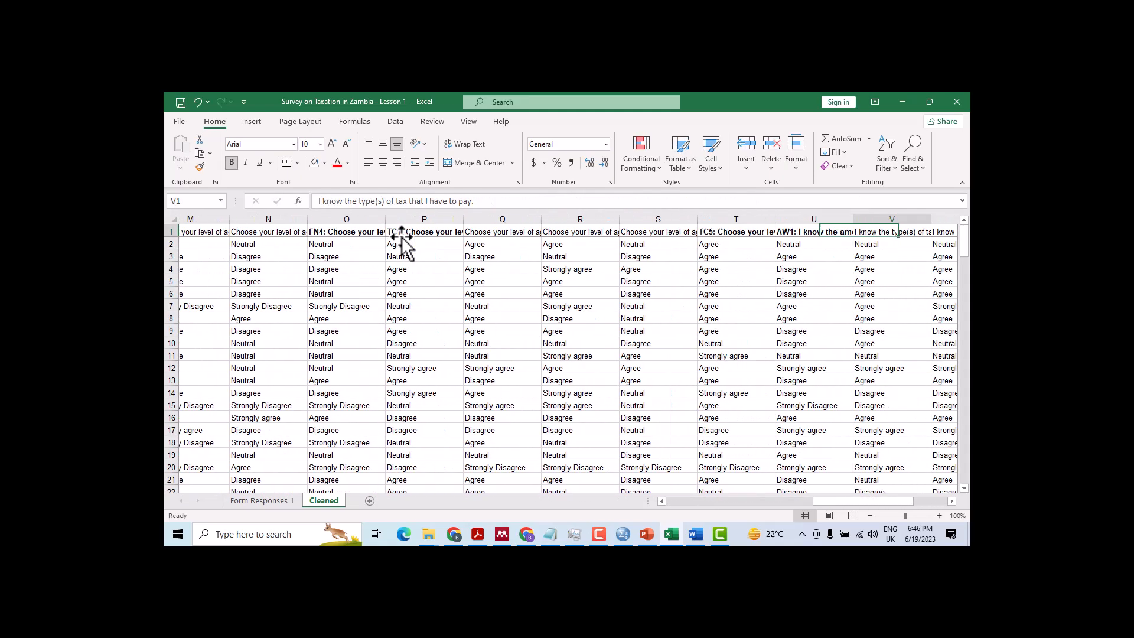
Return to the Timestamp header and reread the row 1 questions up to TC6, ending with the first columns in view
key(Left)
key(Left)
key(Left)
key(Left)
key(Left)
key(Left)
key(Left)
key(Left)
key(Left)
key(Left)
key(Left)
key(Left)
key(Left)
key(Left)
key(Left)
key(Left)
key(Left)
key(Left)
key(Left)
key(Left)
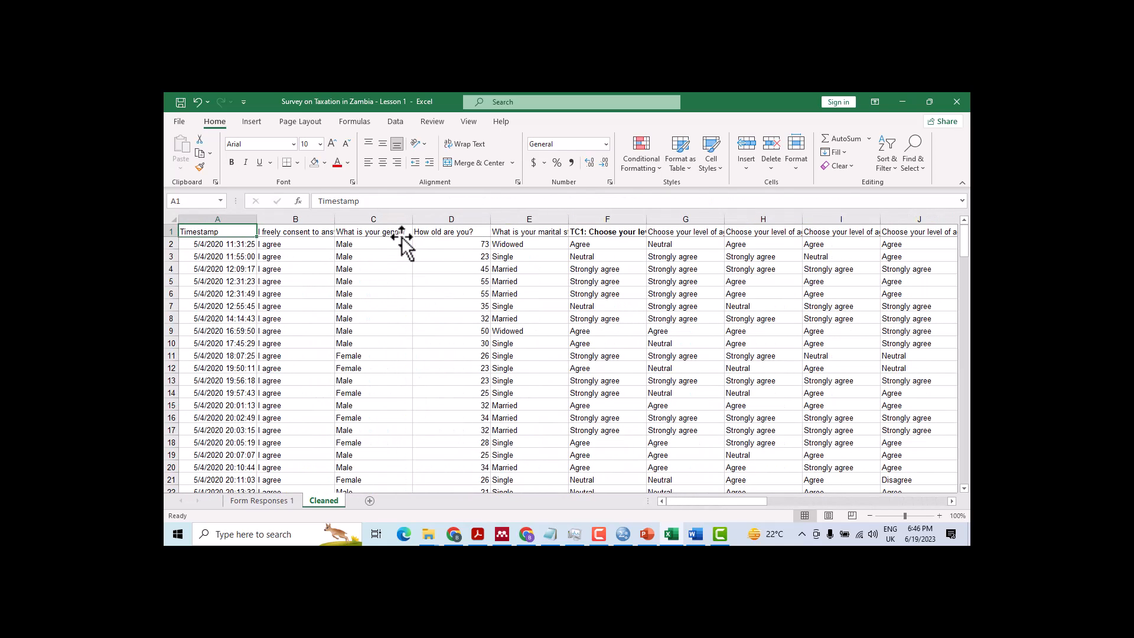
key(Right)
key(Right)
key(Right)
key(Right)
key(Right)
key(Right)
key(Right)
key(Right)
key(Right)
key(Right)
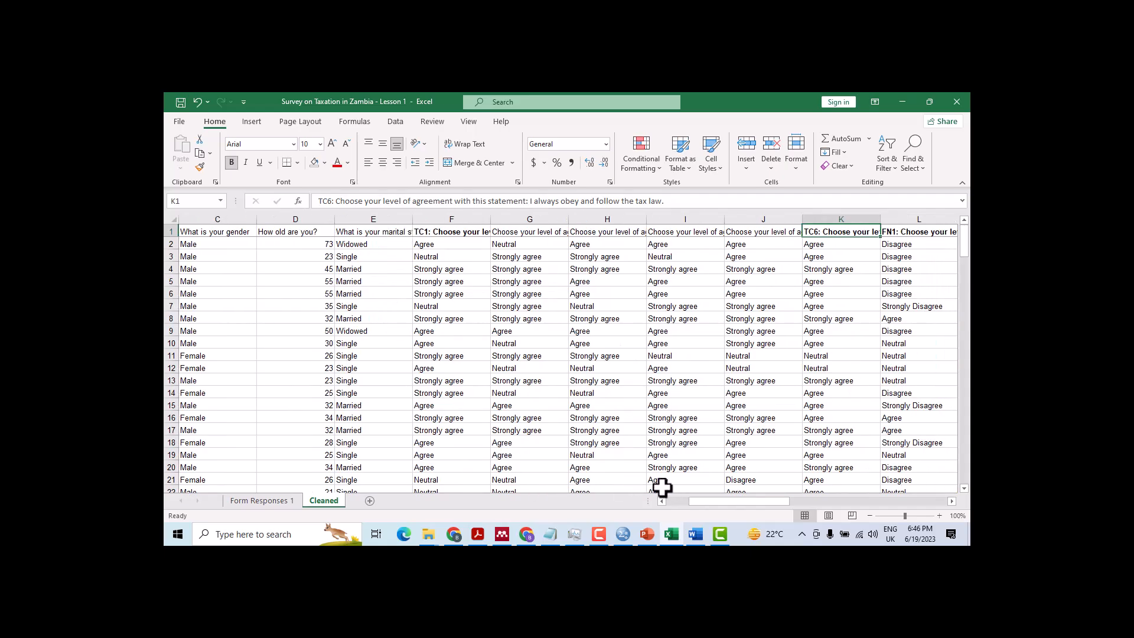
drag(710, 502, 653, 498)
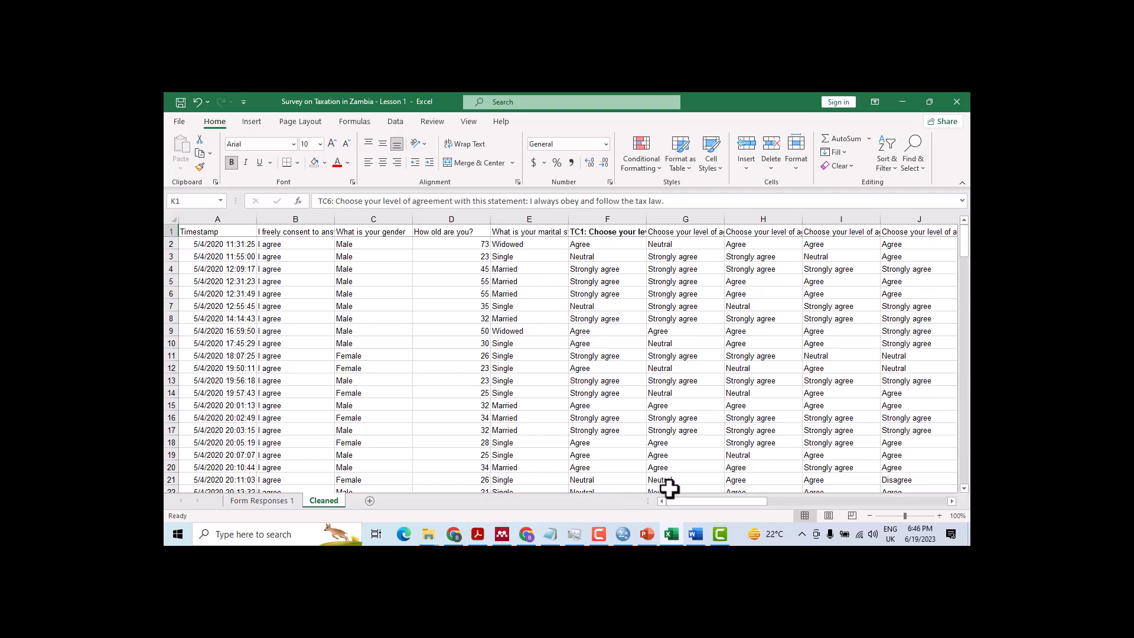
Select all agreement-statement responses in the Cleaned sheet, from F2 across every statement column down to row 158
drag(673, 500, 705, 494)
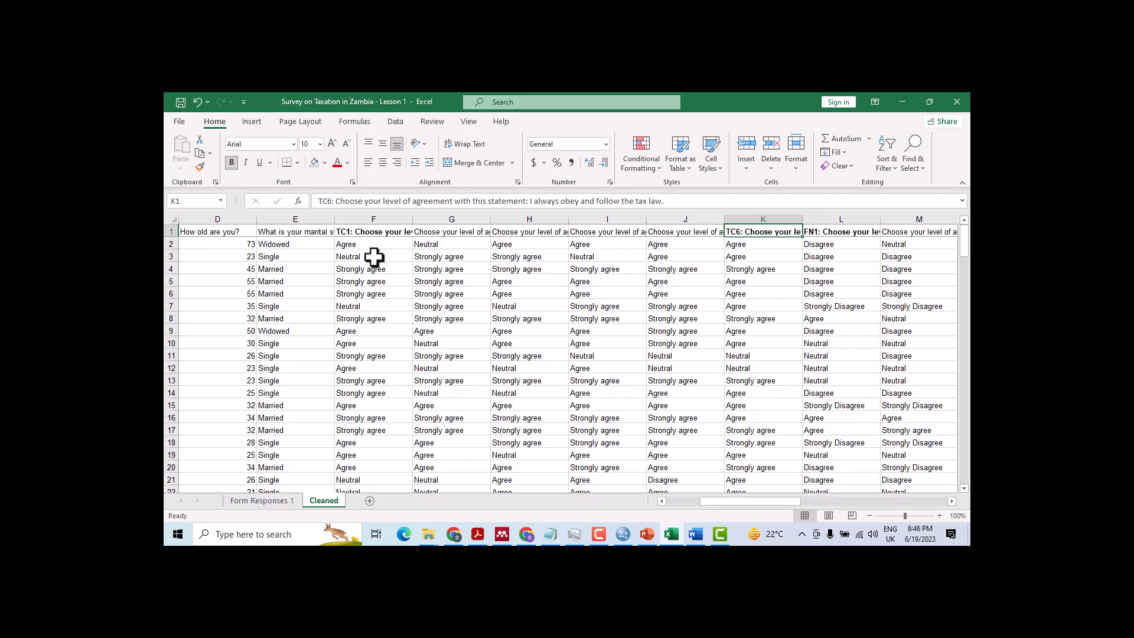
click(344, 244)
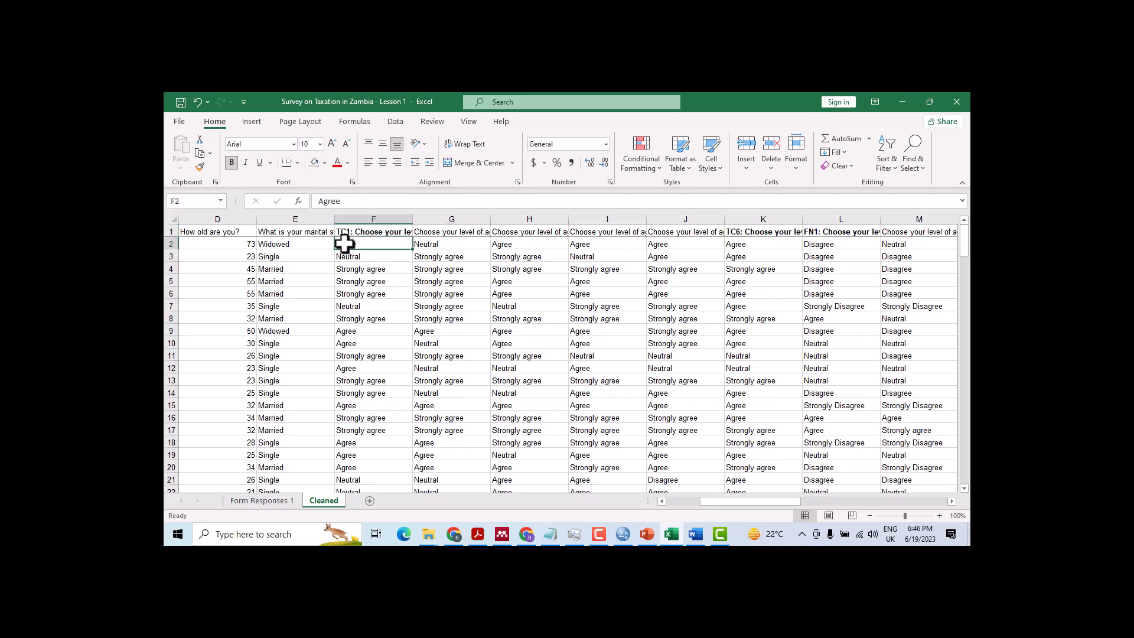
drag(344, 243, 586, 250)
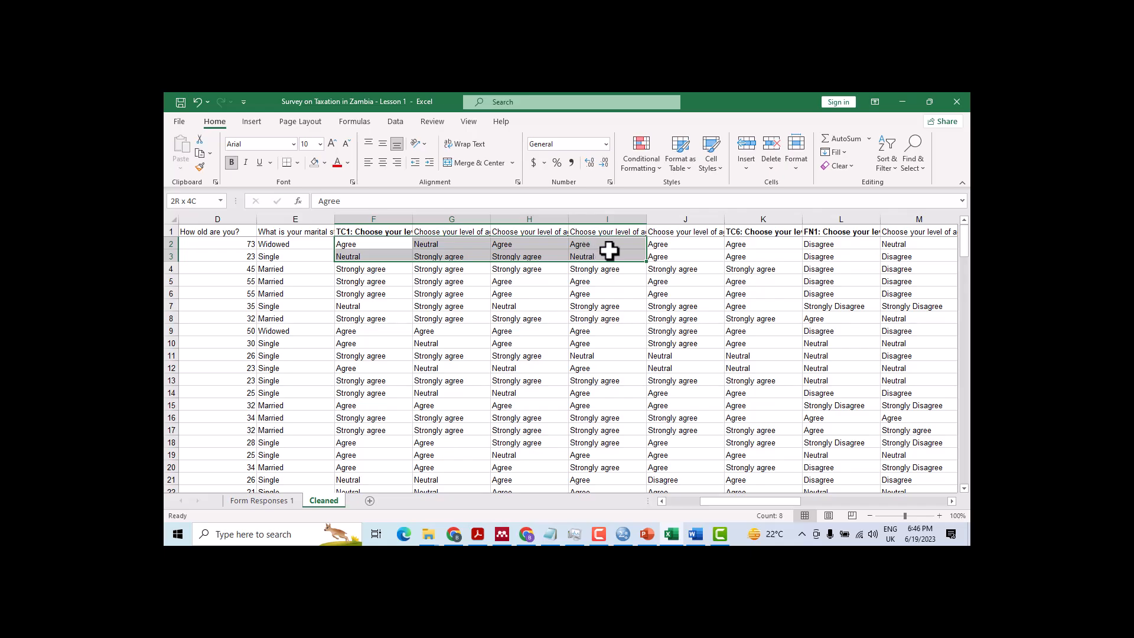
drag(621, 252, 789, 468)
drag(870, 498, 589, 492)
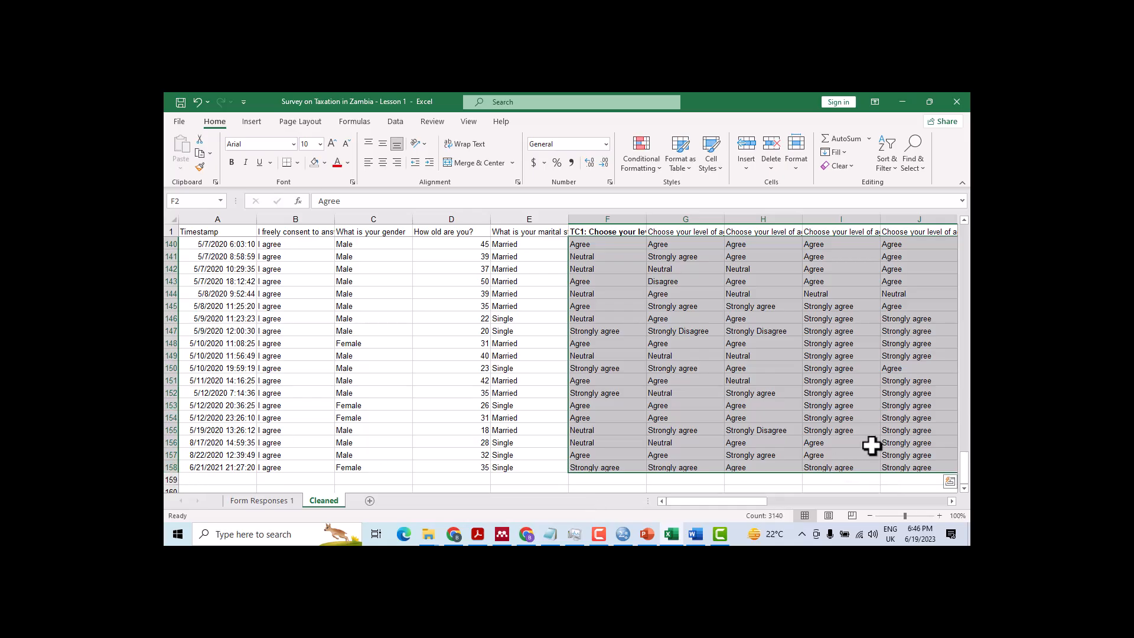
drag(734, 502, 836, 494)
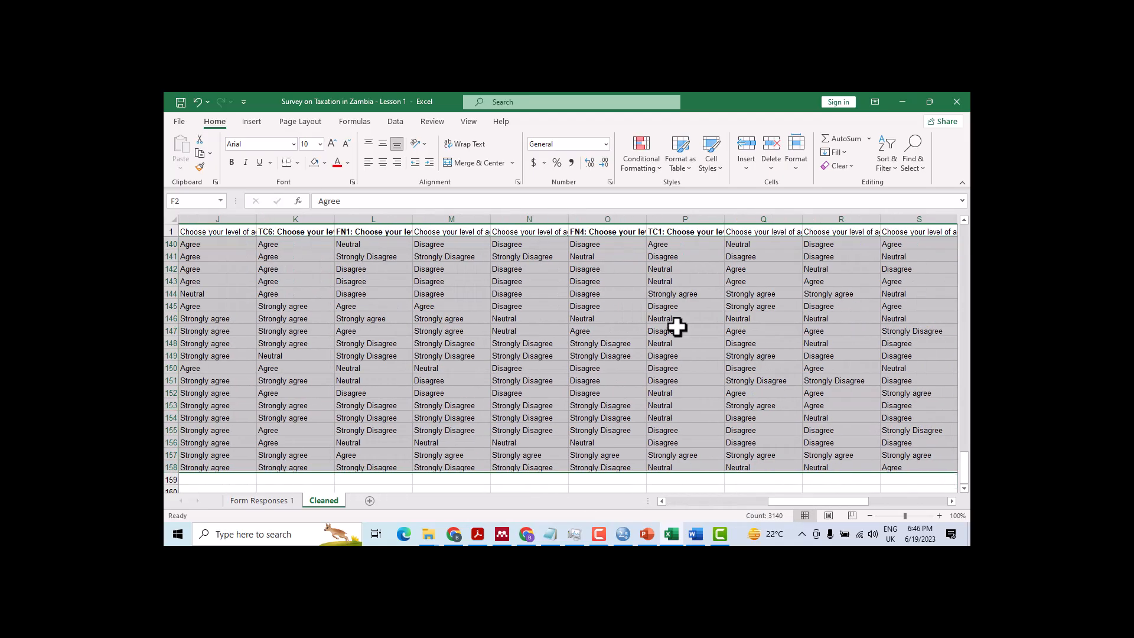
scroll(676, 326, up, 20)
scroll(677, 326, up, 8)
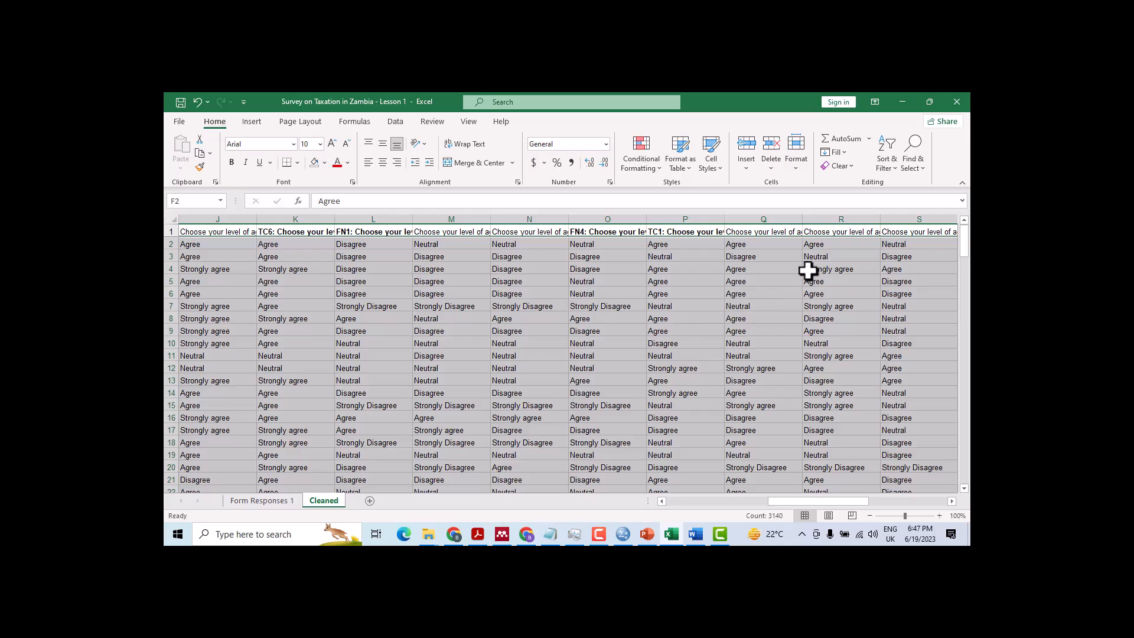
Replace every "Strongly agree" in the selected responses with 5, clearing the earlier search text first
click(919, 176)
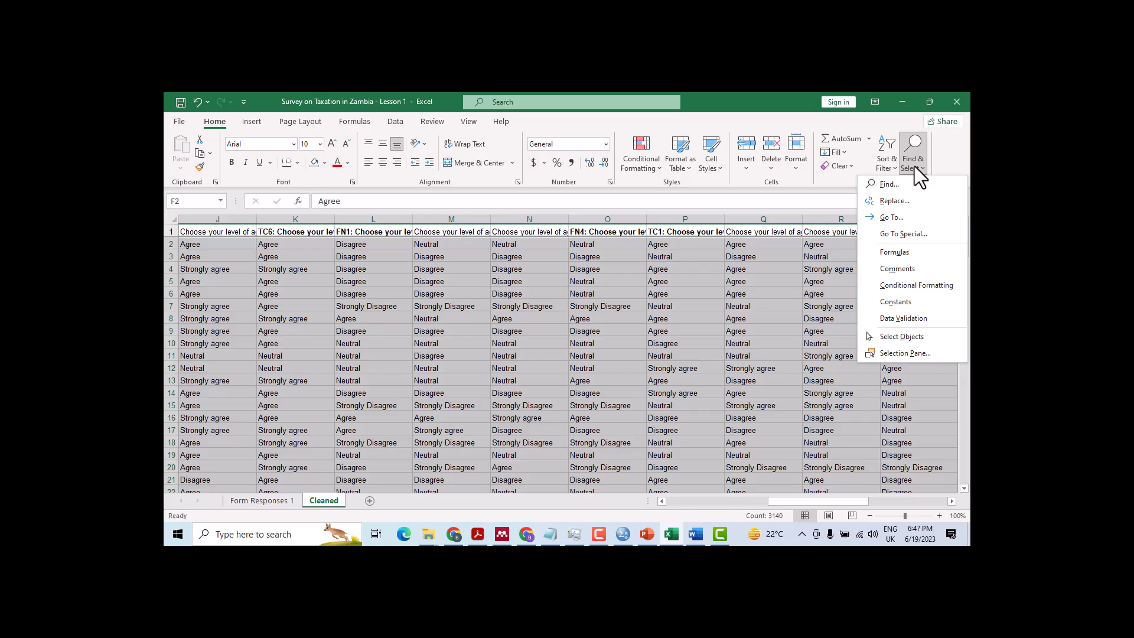
click(894, 202)
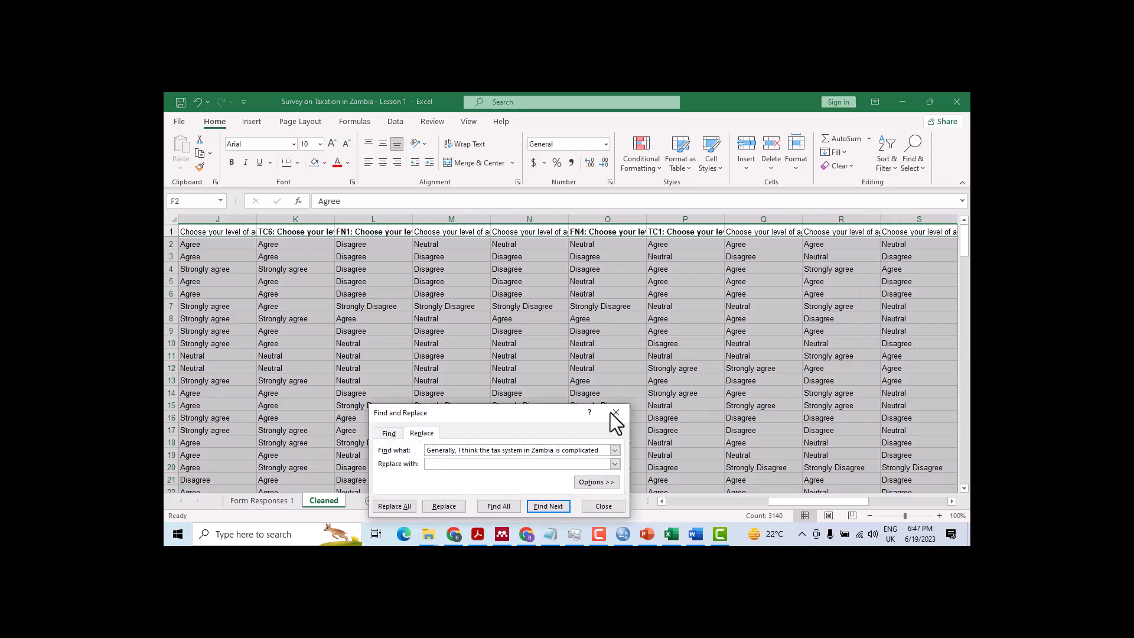
drag(557, 412, 662, 234)
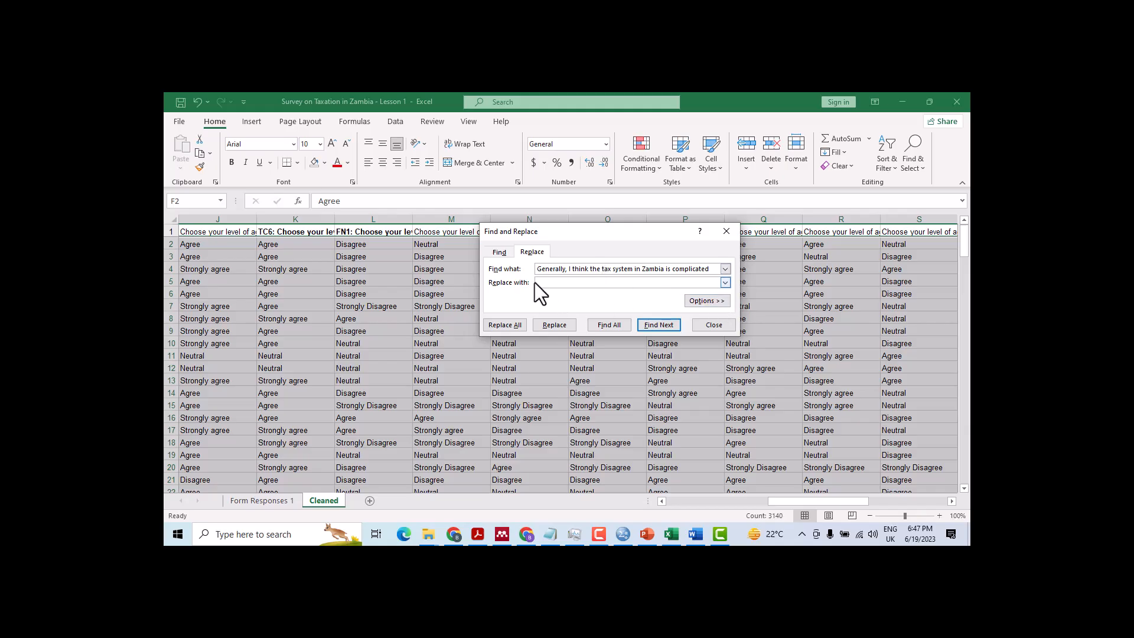
key(ctrl+a)
key(BackSpace)
drag(625, 231, 653, 225)
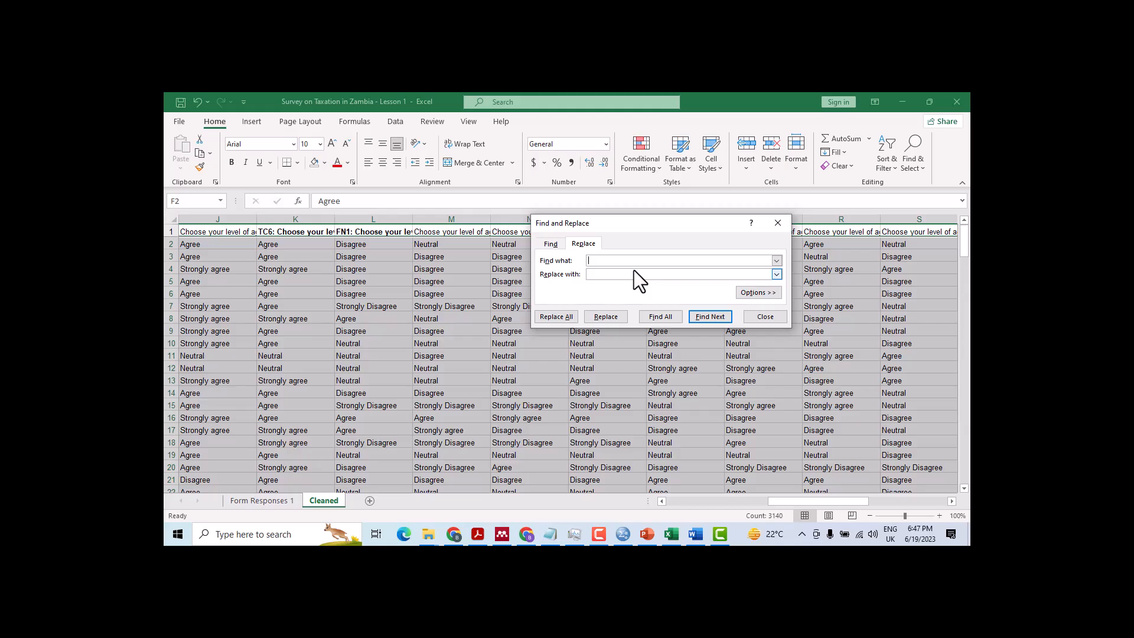
text(Strongly agree)
click(555, 316)
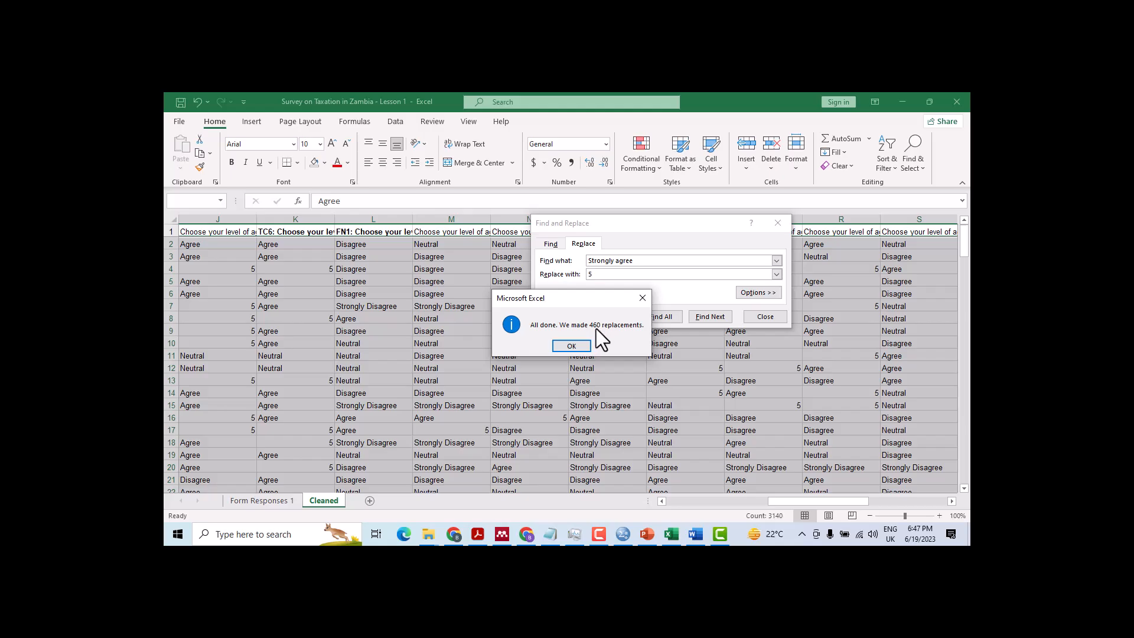
click(643, 296)
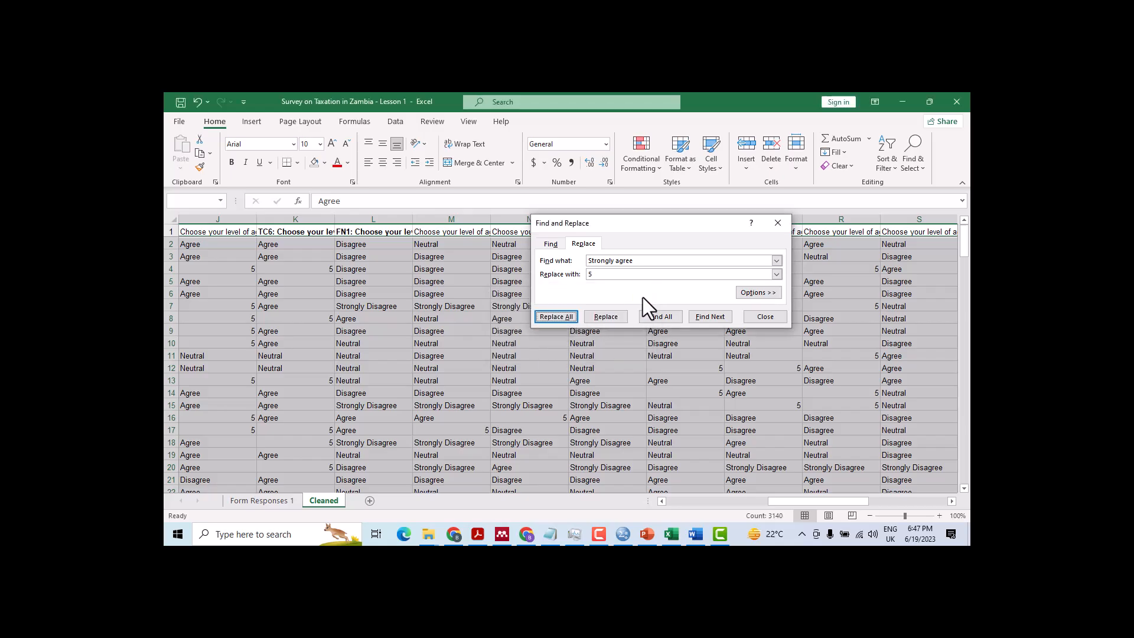
Replace every "Strongly disagree" in the selected responses with 1
click(648, 262)
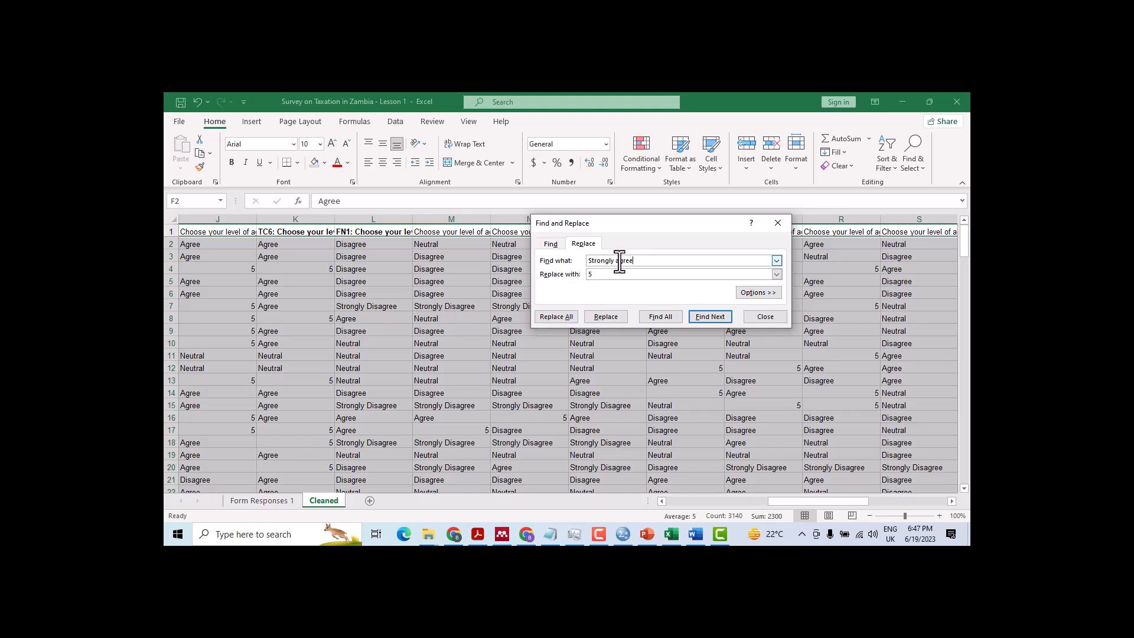
key(Left)
key(Left)
key(Left)
key(Left)
key(Left)
text(dis)
drag(605, 274, 551, 271)
text(1)
click(566, 316)
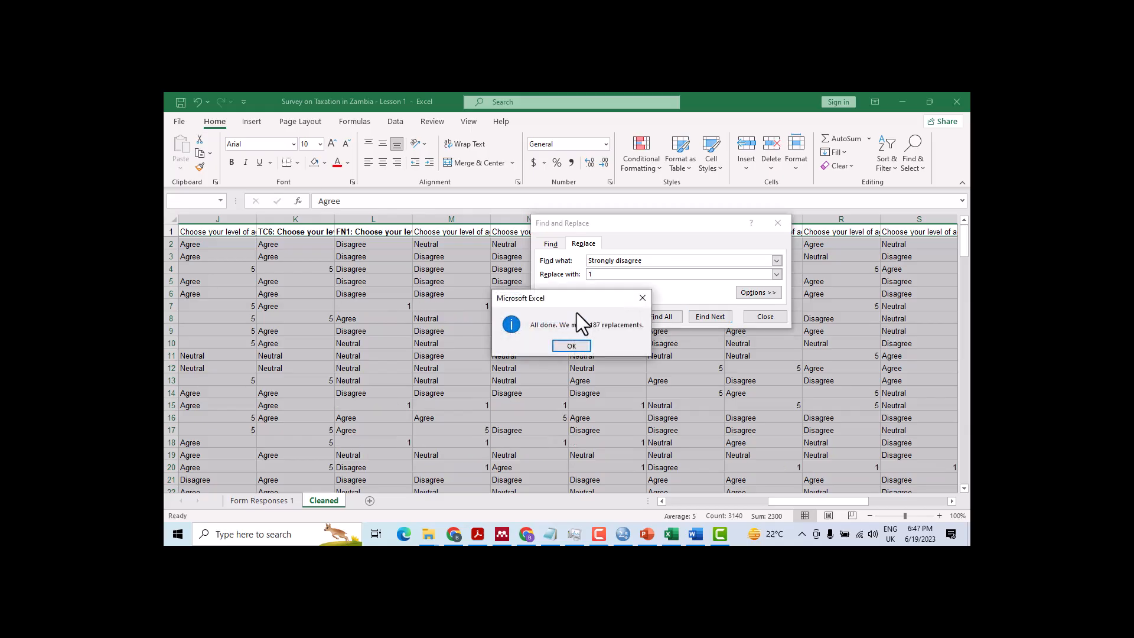
click(571, 345)
Replace every "Disagree" in the selected responses with 2
click(647, 261)
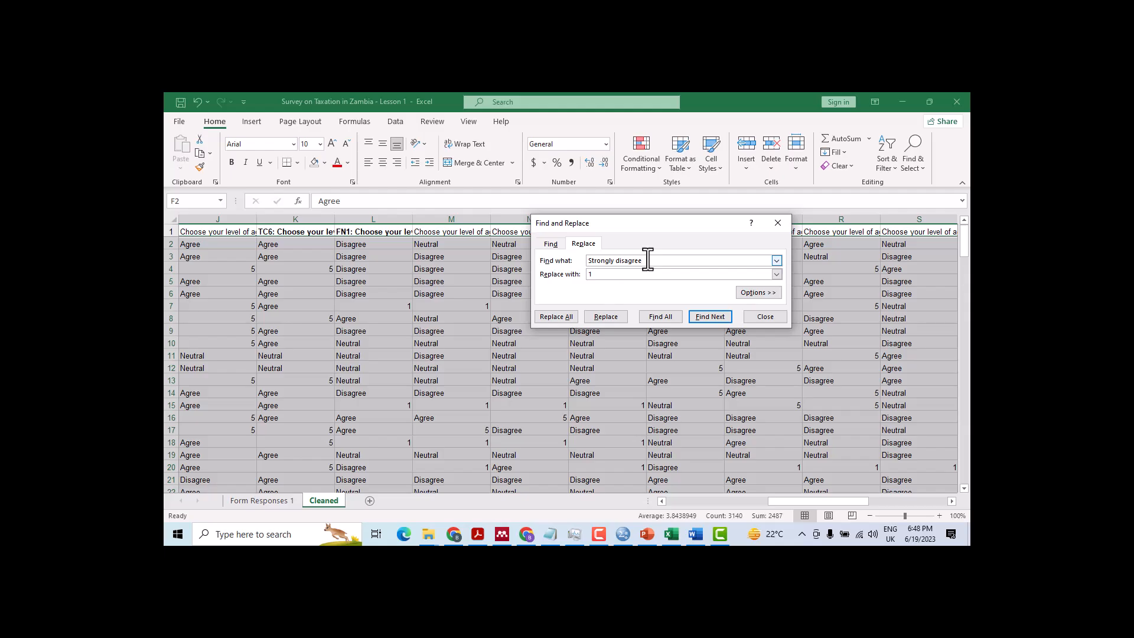
drag(647, 260, 533, 260)
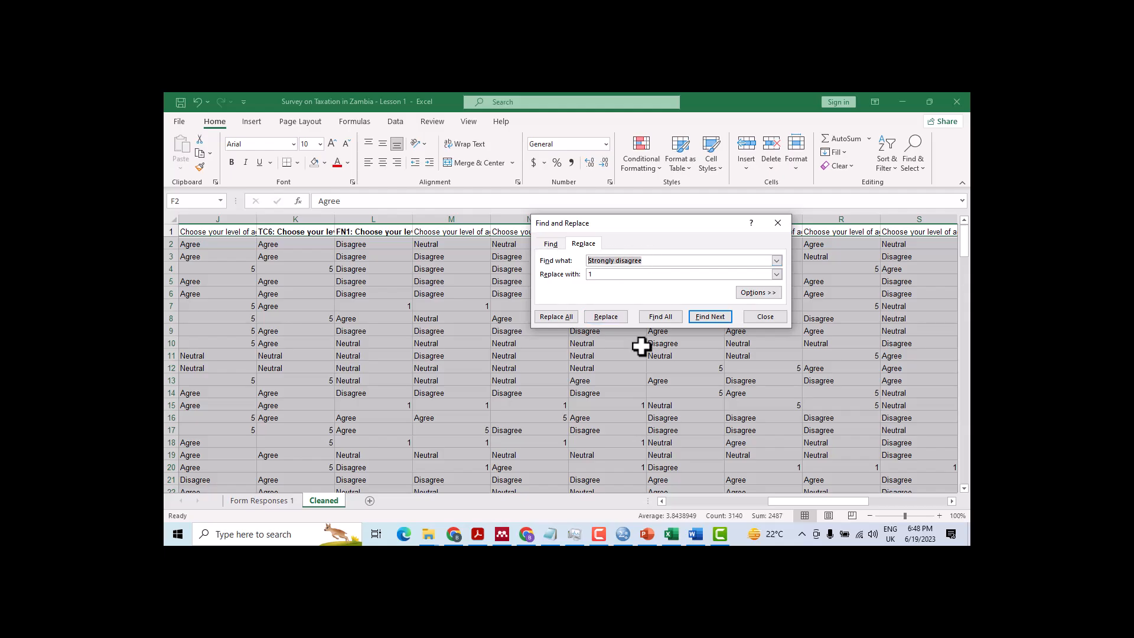
text(Disagree)
click(594, 274)
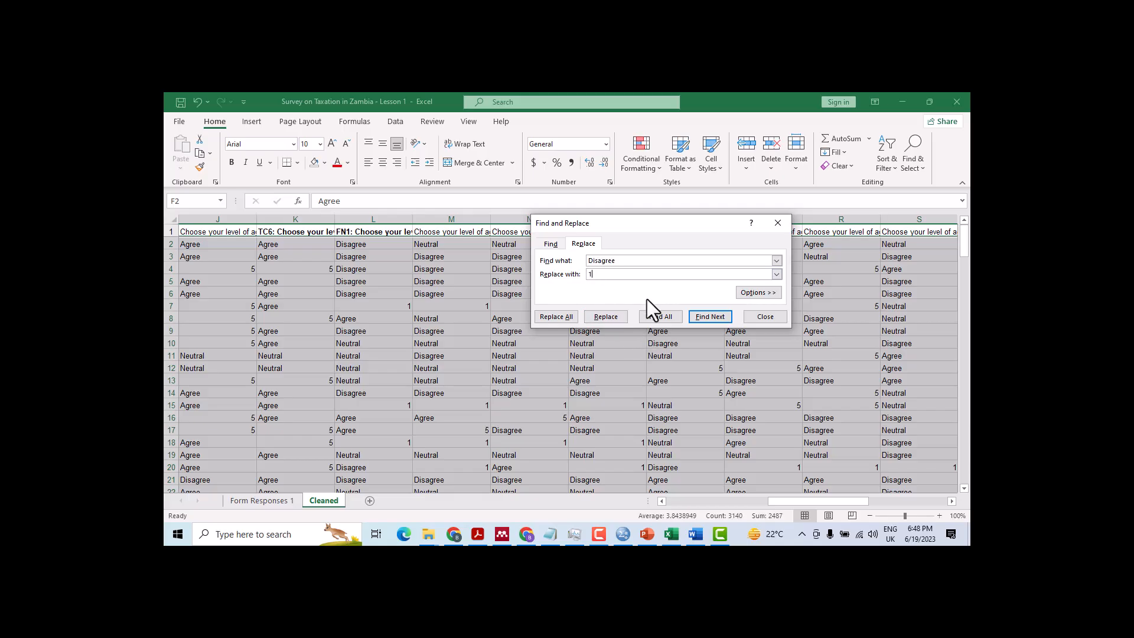
key(BackSpace)
text(2)
click(562, 317)
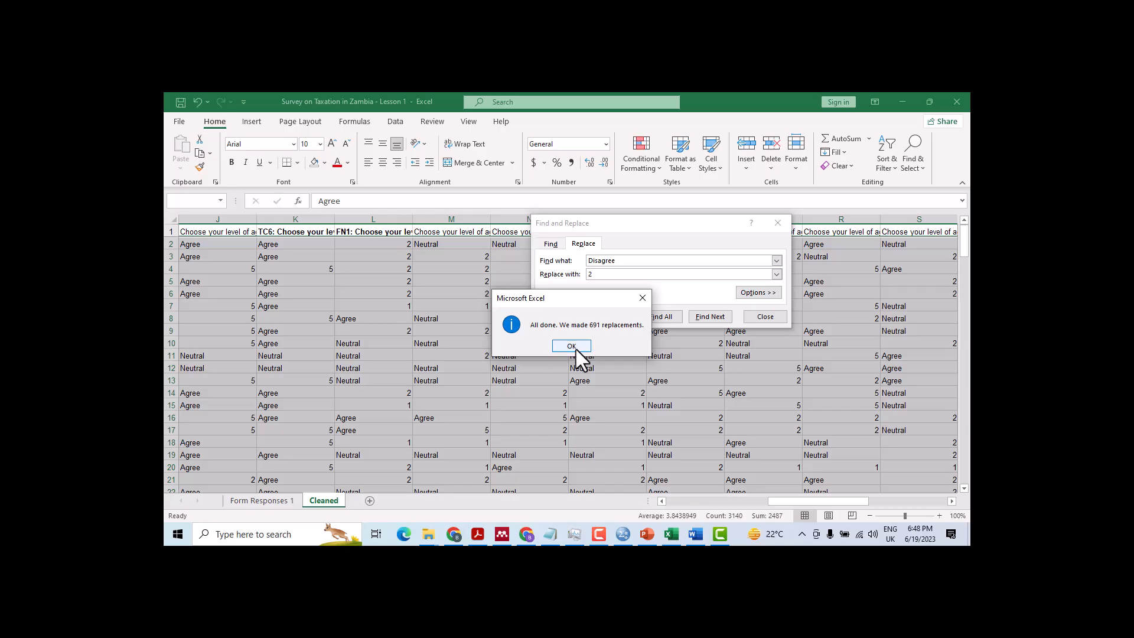
click(574, 347)
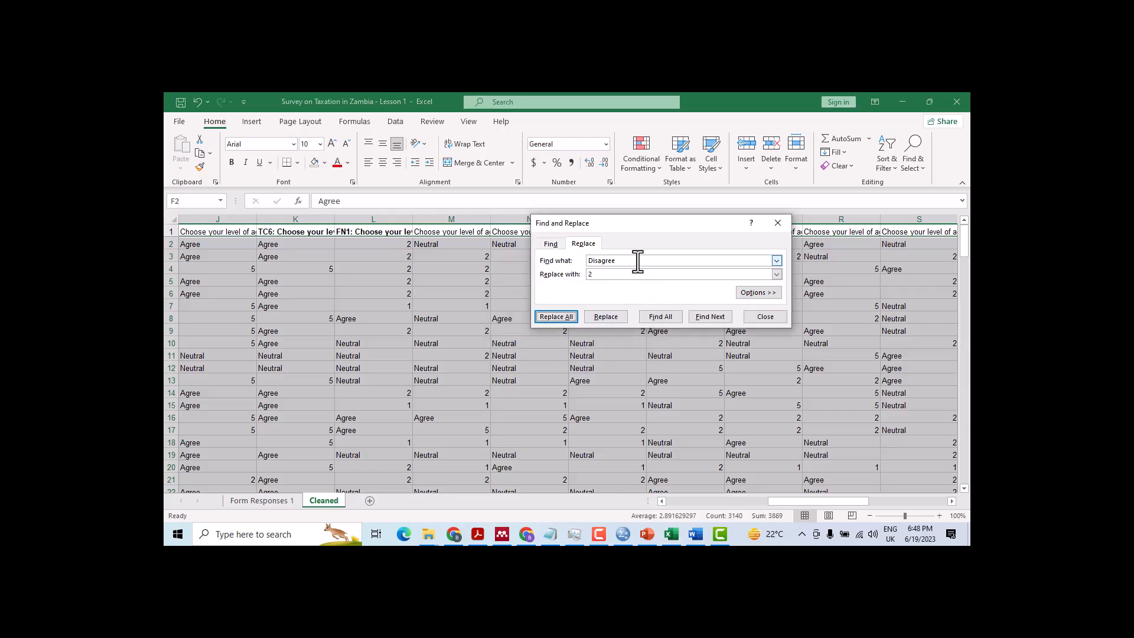
Replace every "Agree" in the selected responses with 4
text(Agree)
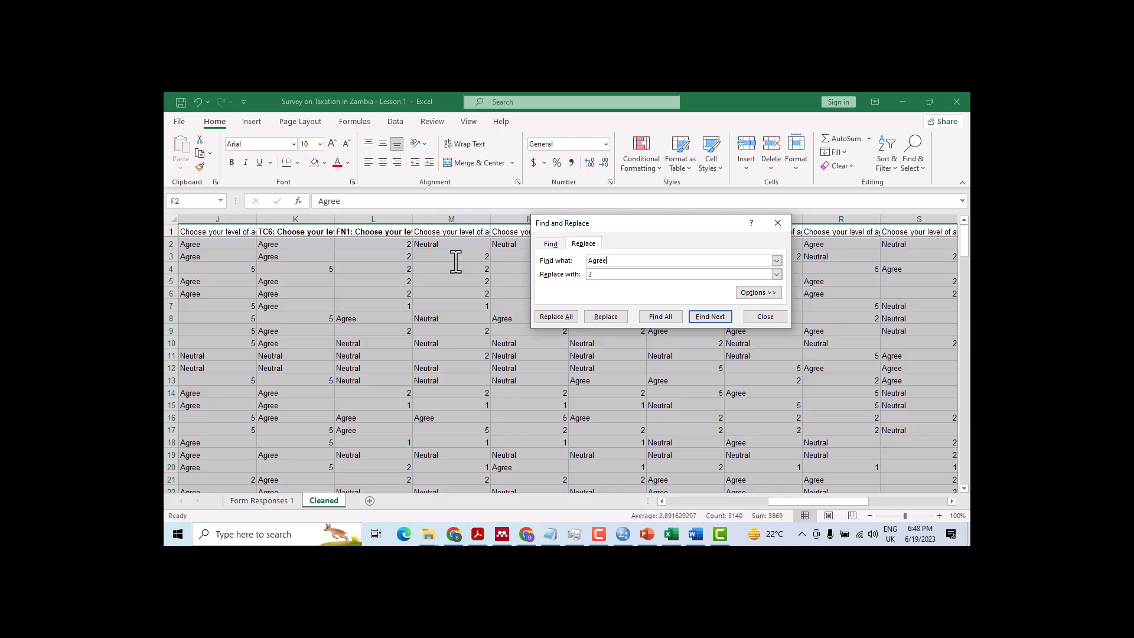
double_click(600, 274)
text(4)
click(569, 317)
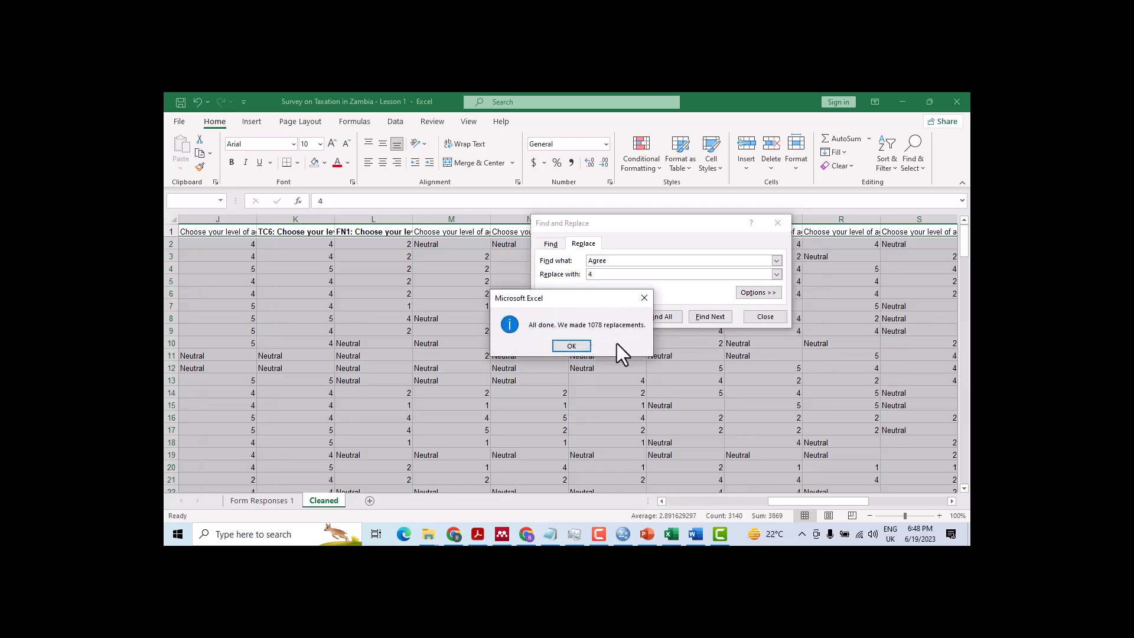
click(580, 346)
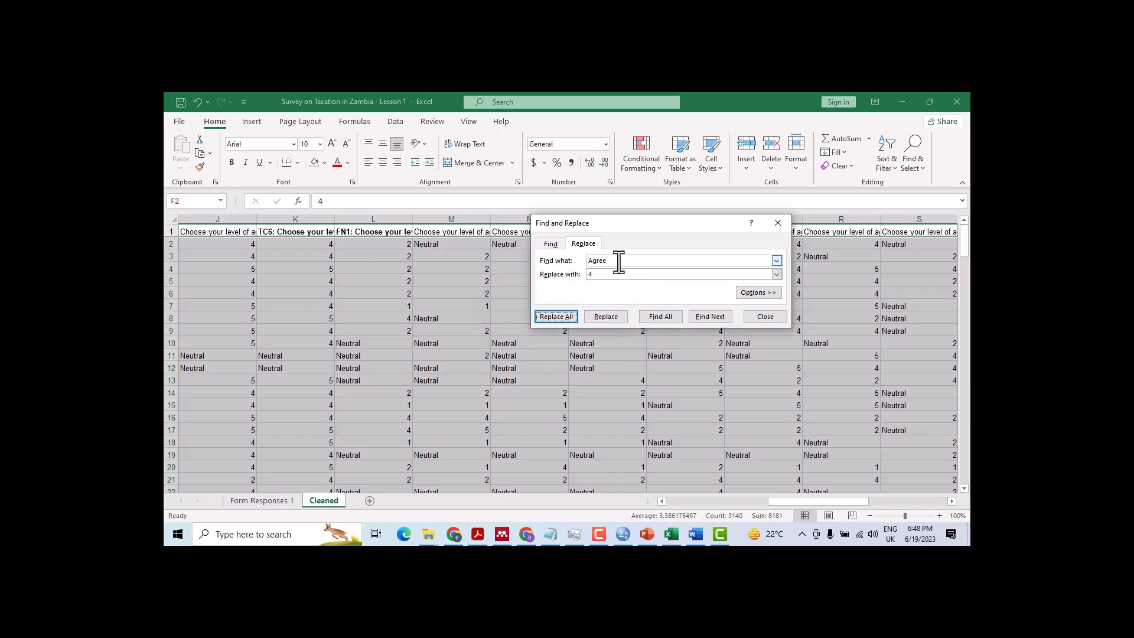
Replace every "Neutral" in the selected responses with 3, and finish with Find and Replace
text(Neu)
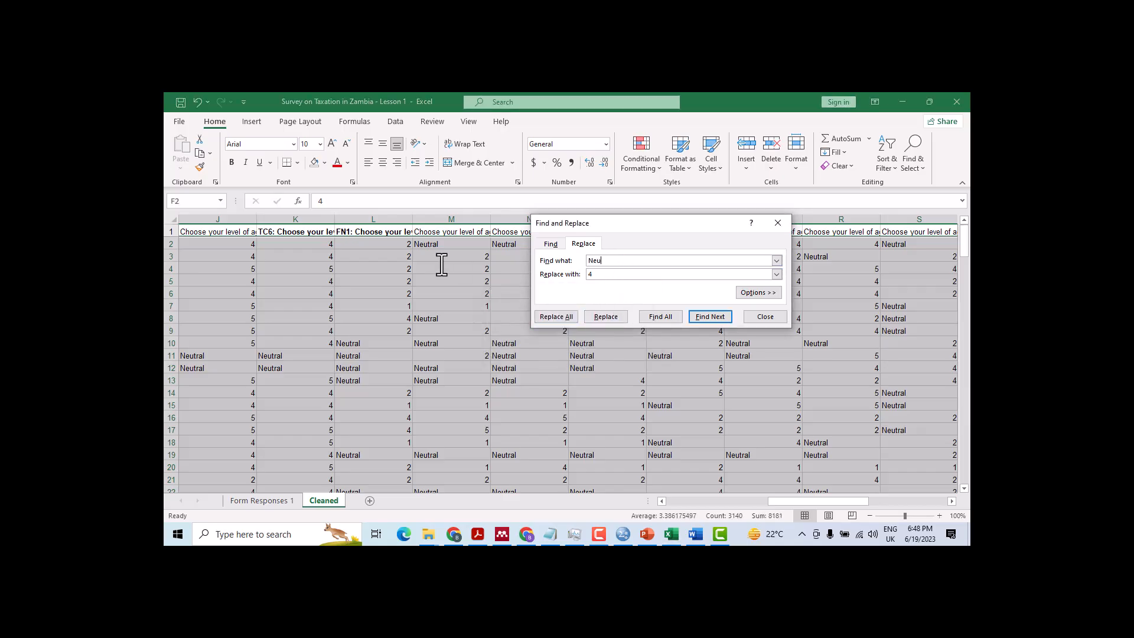
text(tral)
double_click(587, 274)
text(3)
click(556, 317)
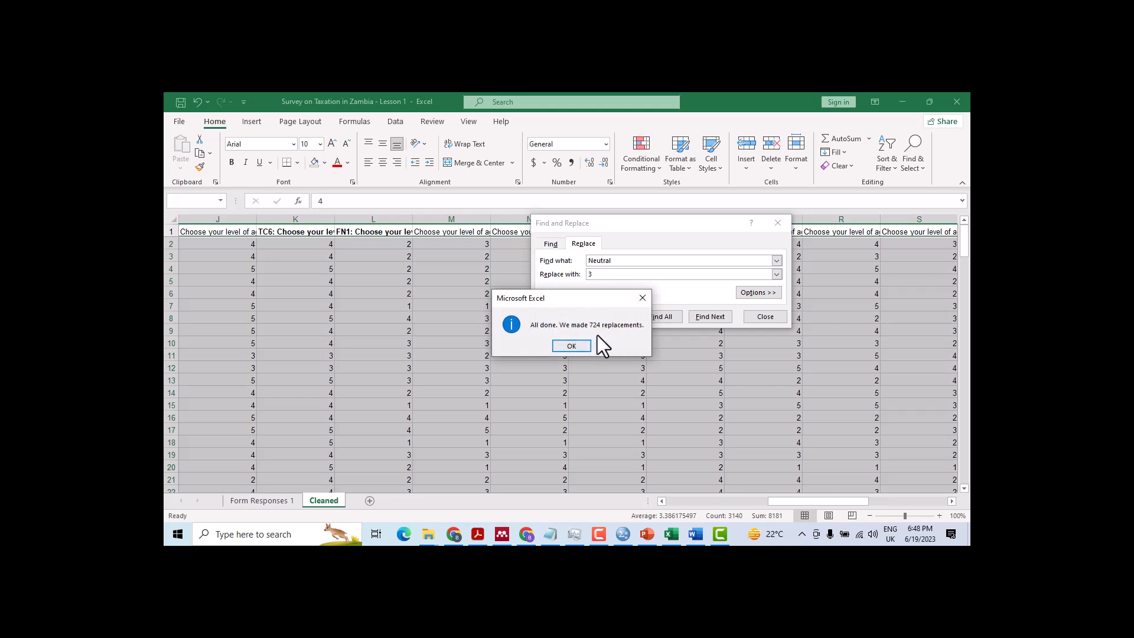
click(641, 299)
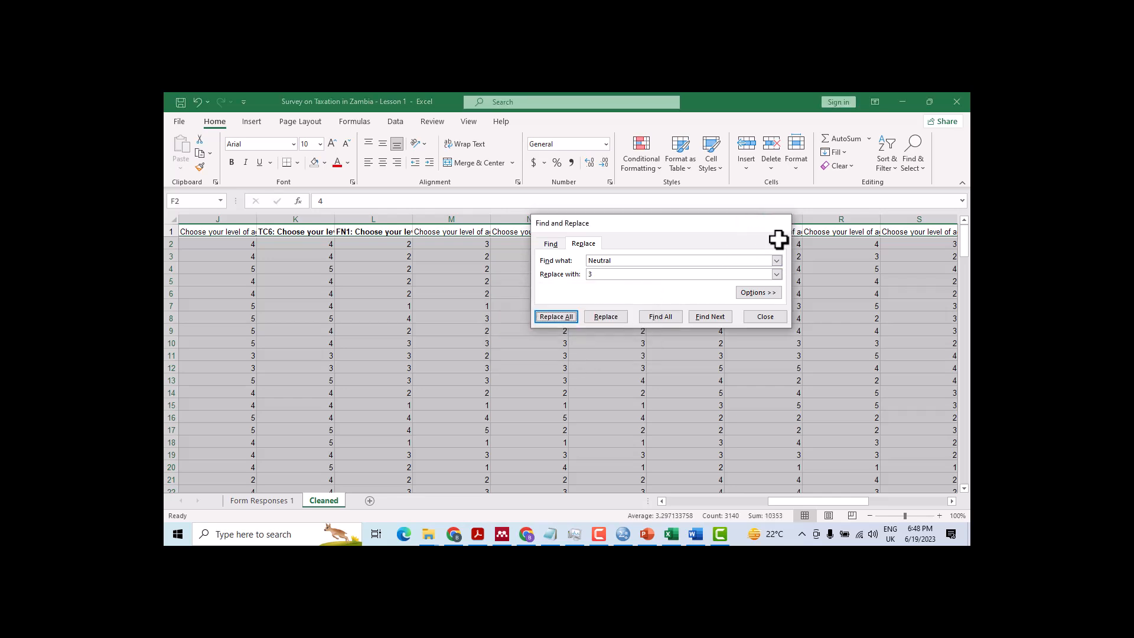
click(777, 224)
Check the numeric codes in the agreement-statement columns down to the last response row and spot-check several cells
scroll(679, 343, down, 12)
scroll(669, 392, down, 4)
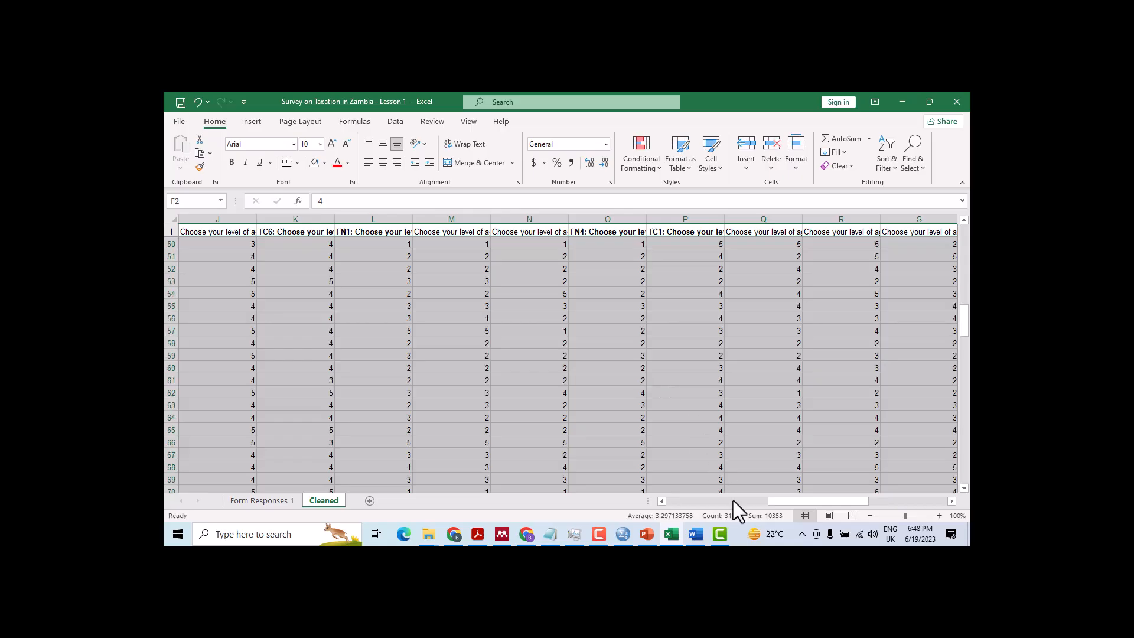
drag(733, 501, 671, 502)
scroll(738, 383, down, 20)
scroll(769, 349, up, 15)
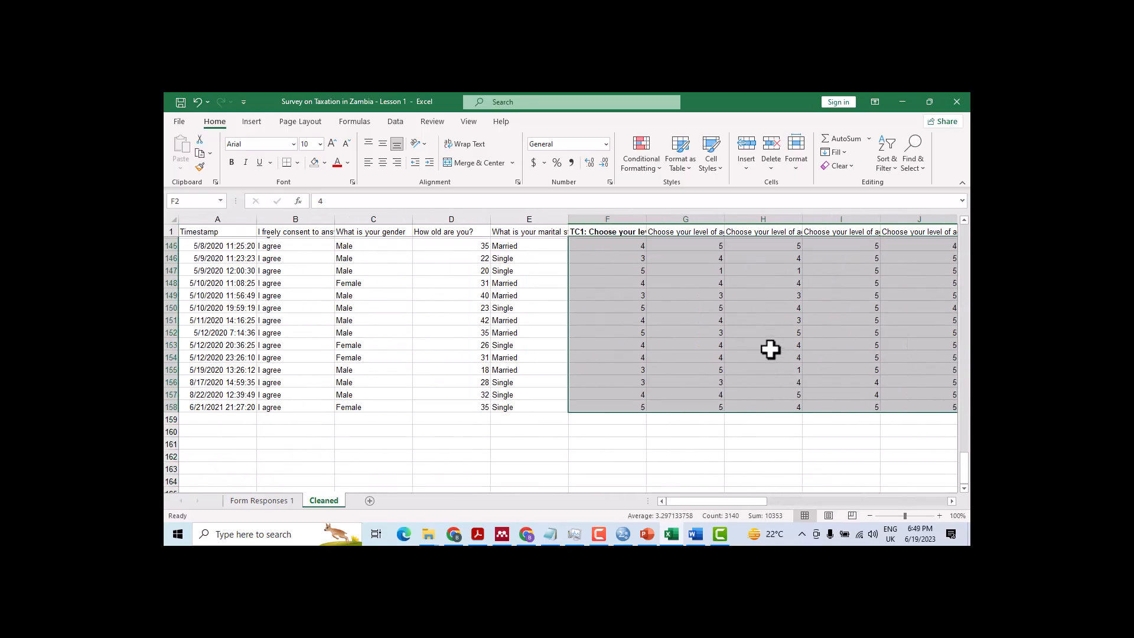
scroll(770, 349, up, 20)
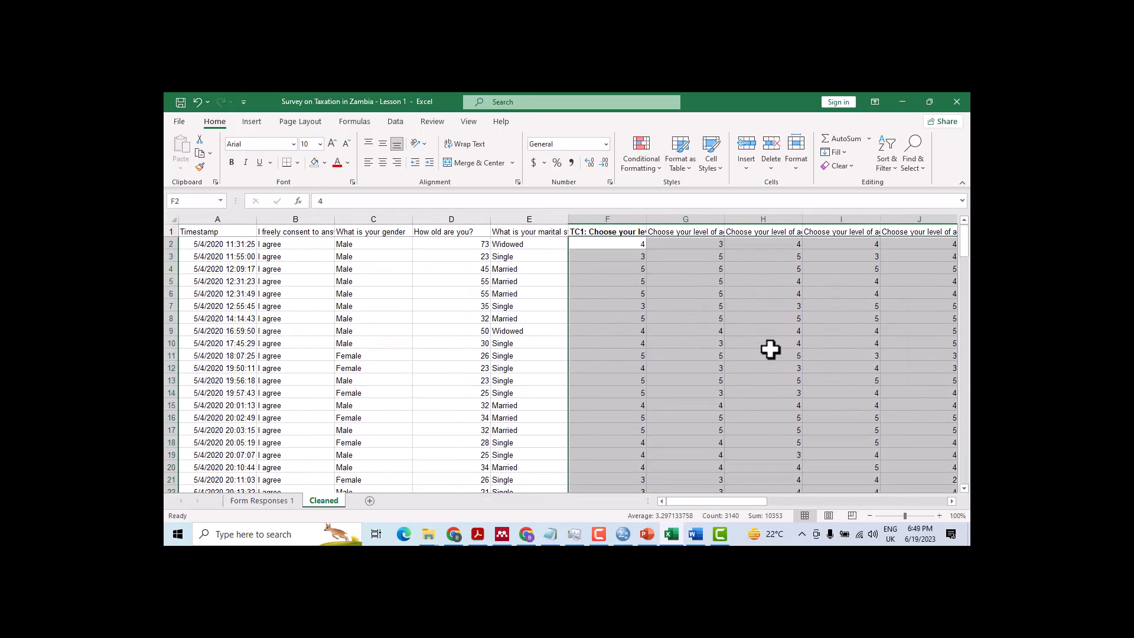
click(615, 277)
click(626, 245)
click(633, 353)
click(760, 376)
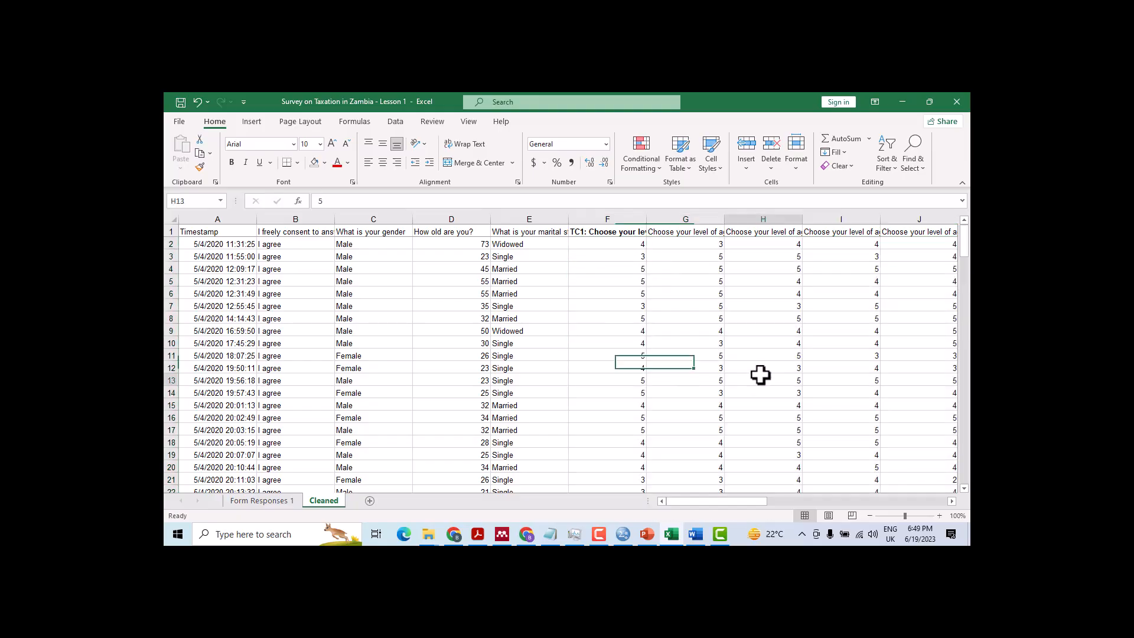
click(867, 309)
click(944, 317)
click(759, 395)
click(611, 318)
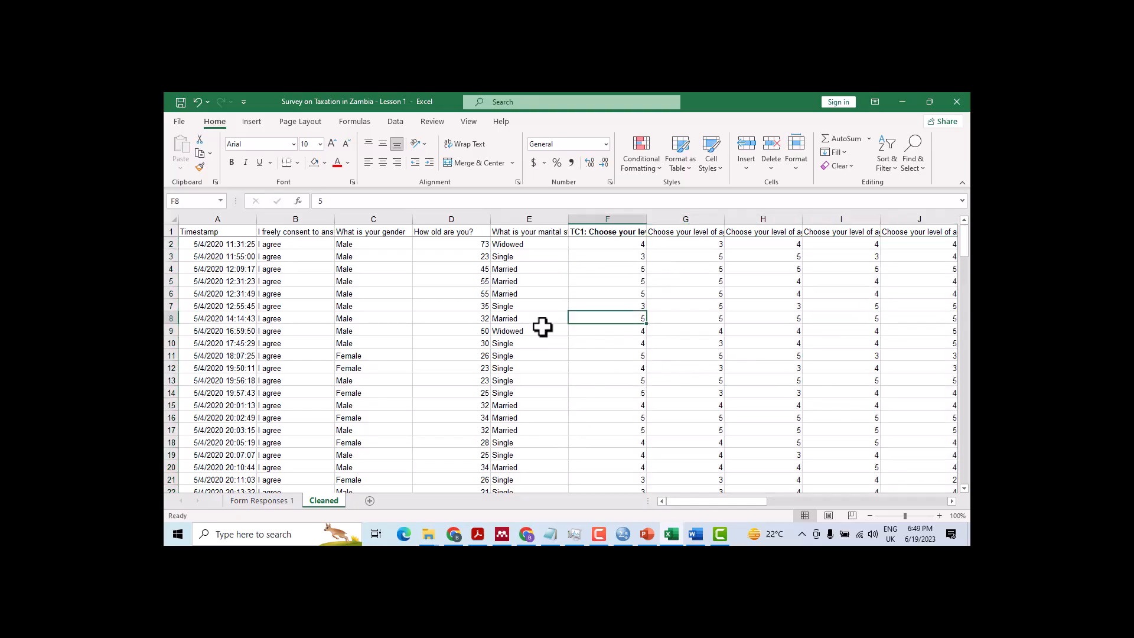
Look over the marital status and gender answers that are still text in the Cleaned sheet
scroll(516, 291, down, 3)
scroll(516, 291, up, 3)
click(520, 243)
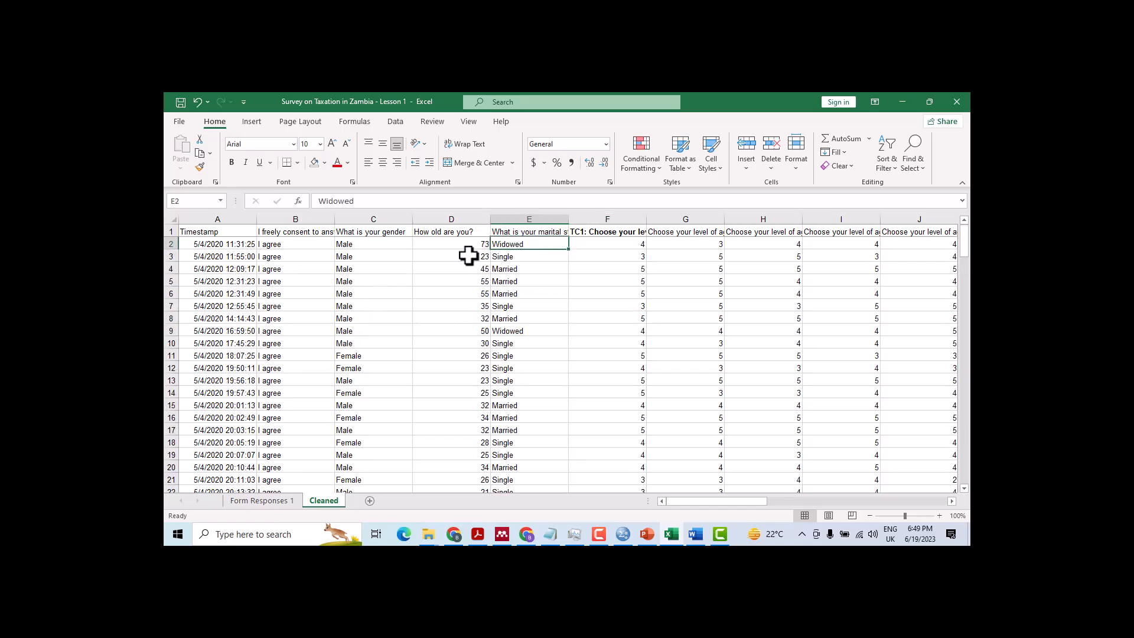
click(332, 244)
click(359, 334)
scroll(496, 354, down, 4)
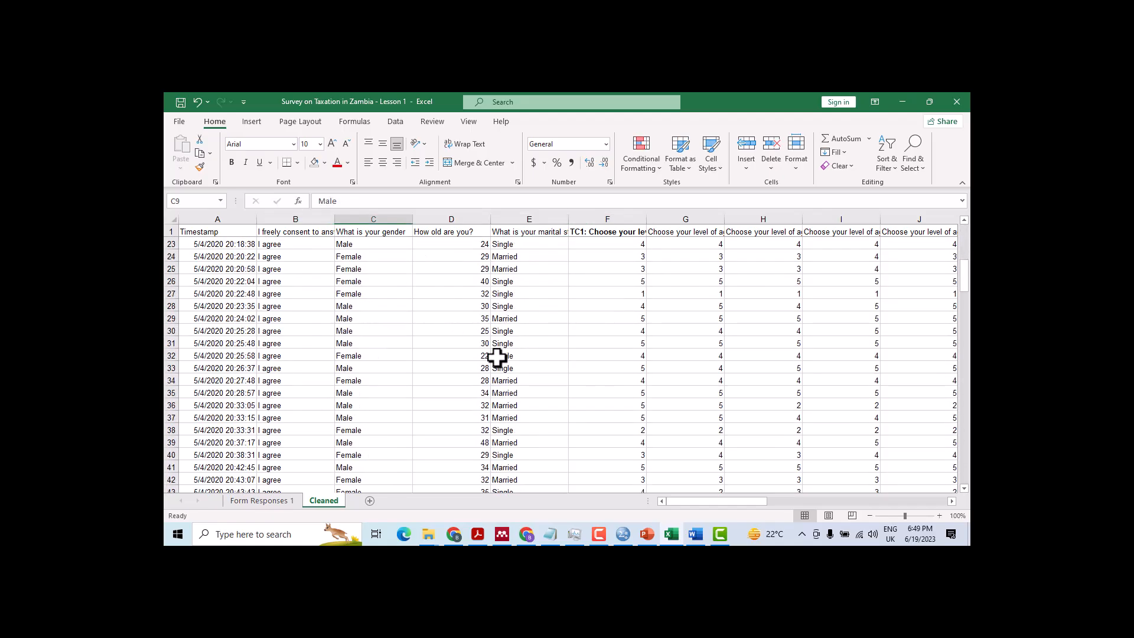
scroll(497, 356, up, 4)
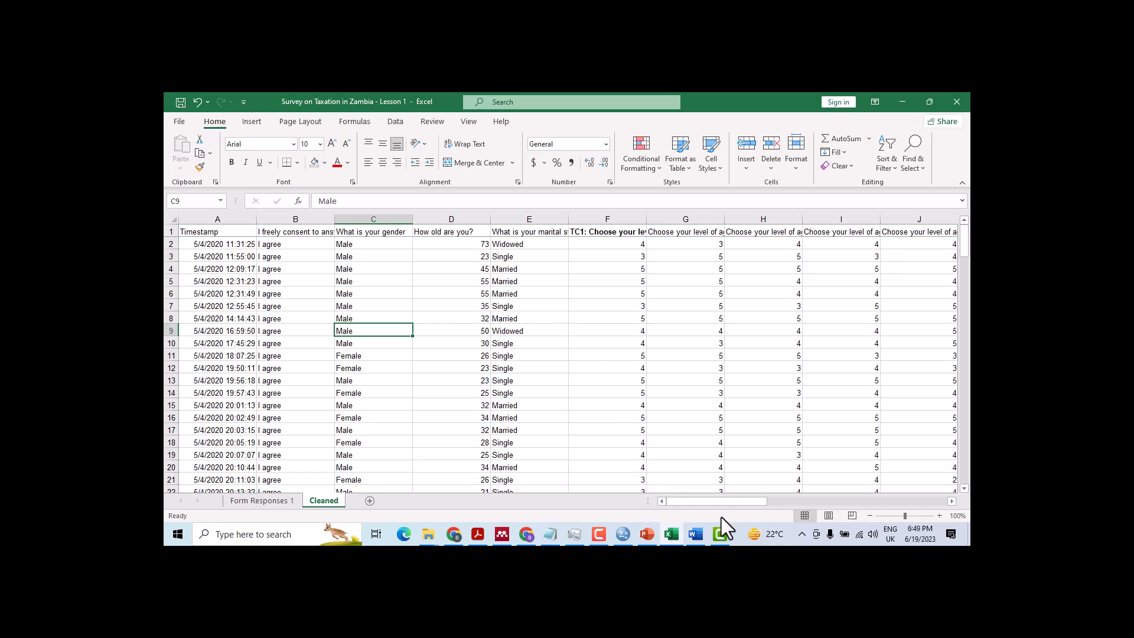
Save the Survey on Taxation in Zambia - Lesson 1 workbook
click(807, 535)
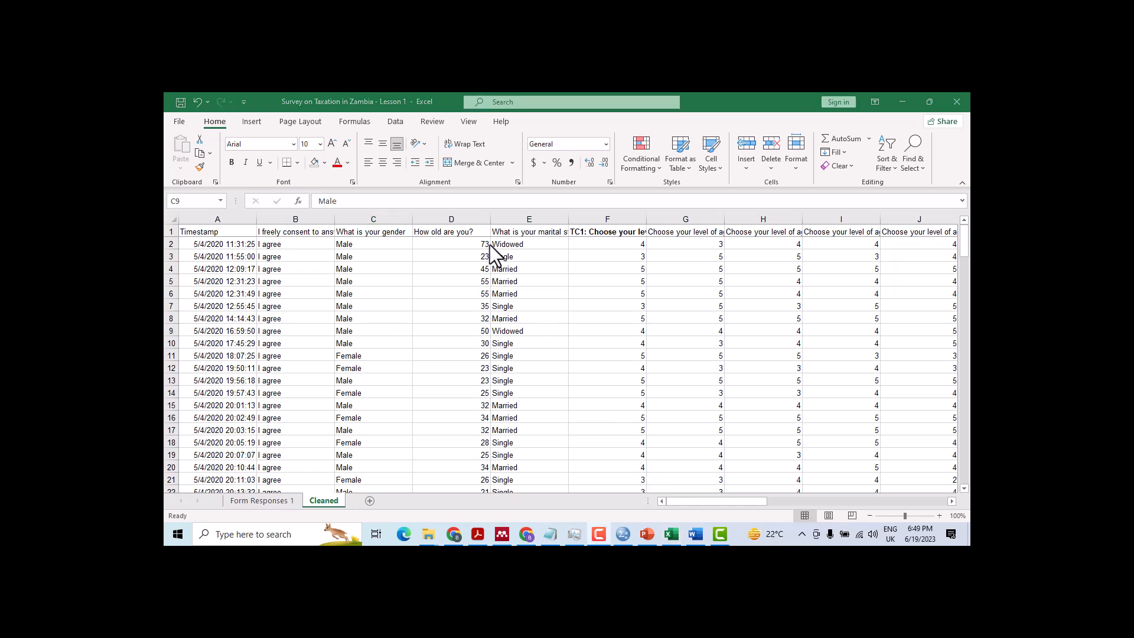
click(183, 103)
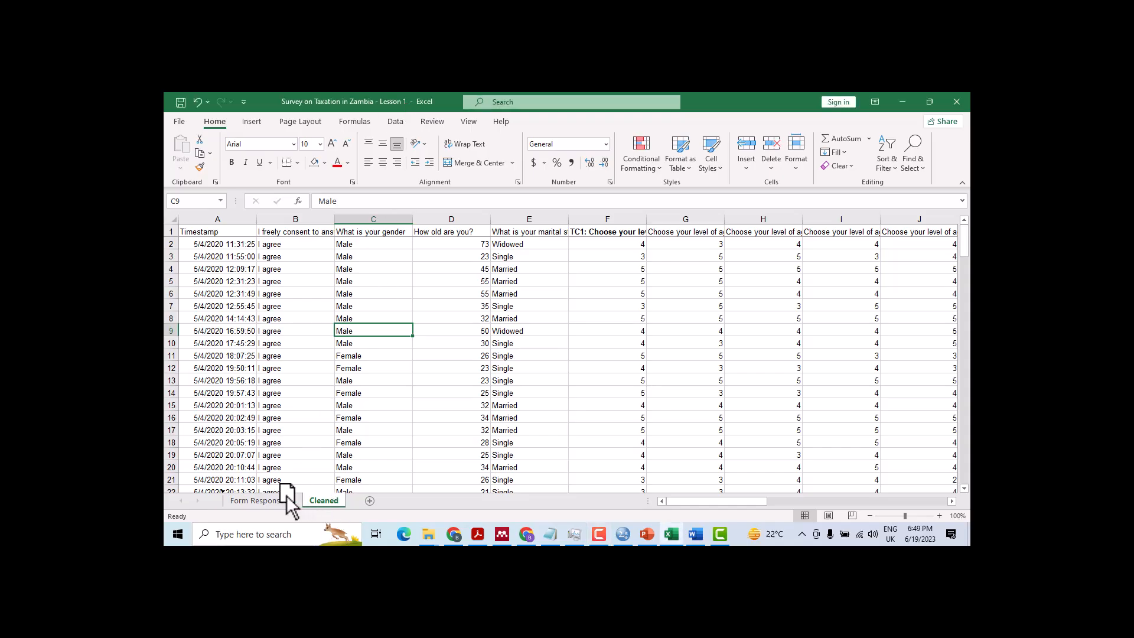
Move the Cleaned sheet ahead of Form Responses 1 in the workbook
drag(270, 484, 241, 501)
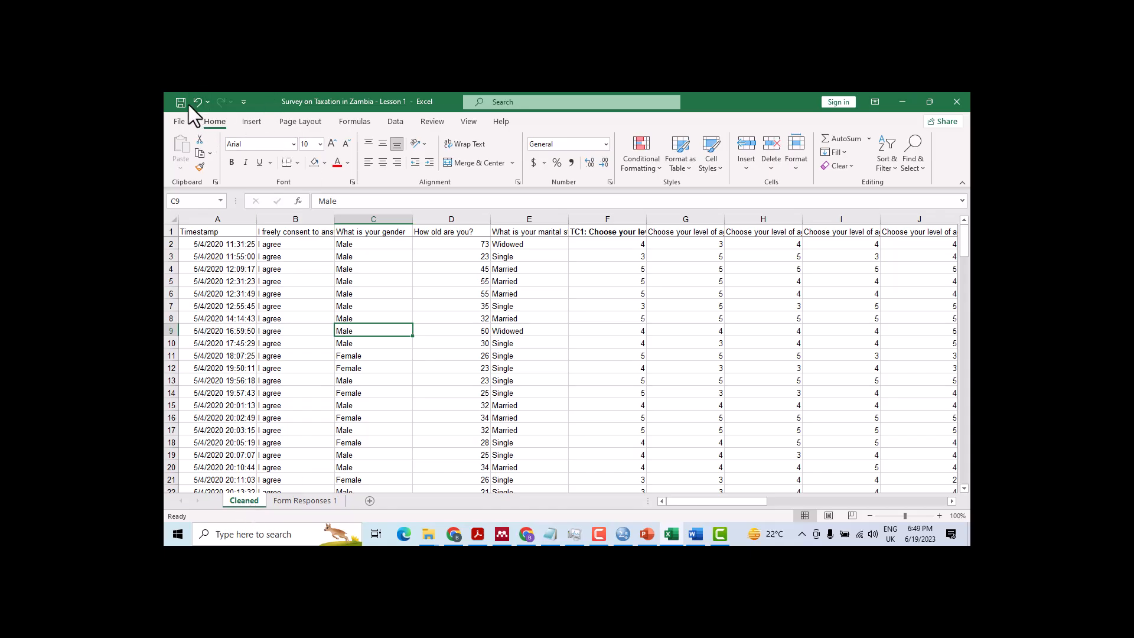
Switch to IBM SPSS Statistics and start opening a data file, moving the Open Data dialog higher over the empty dataset
click(641, 433)
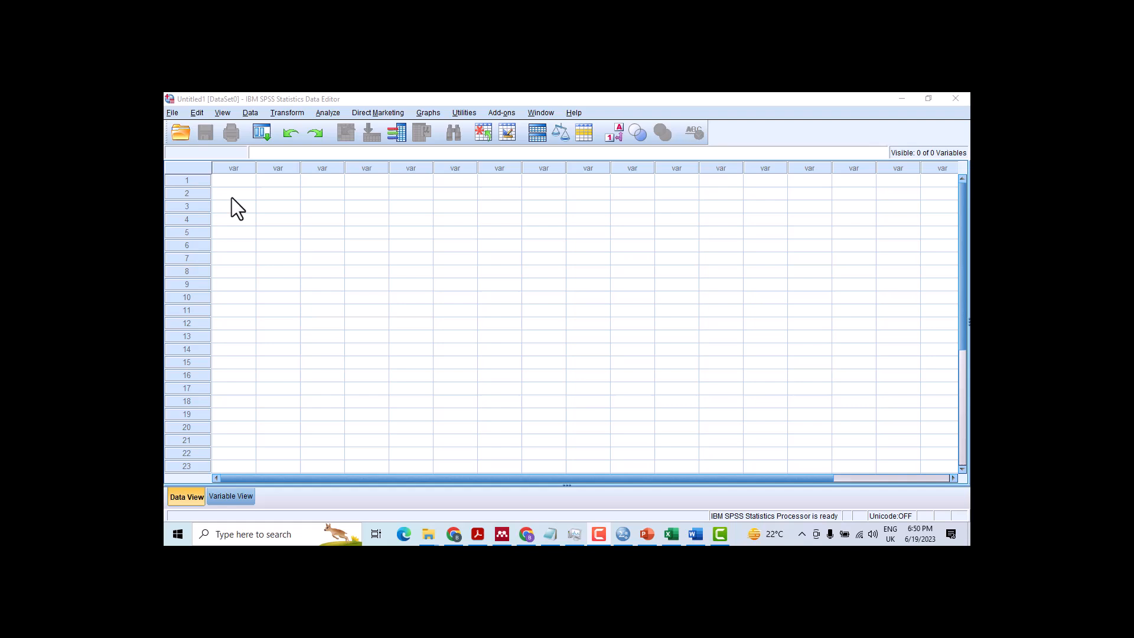
click(172, 113)
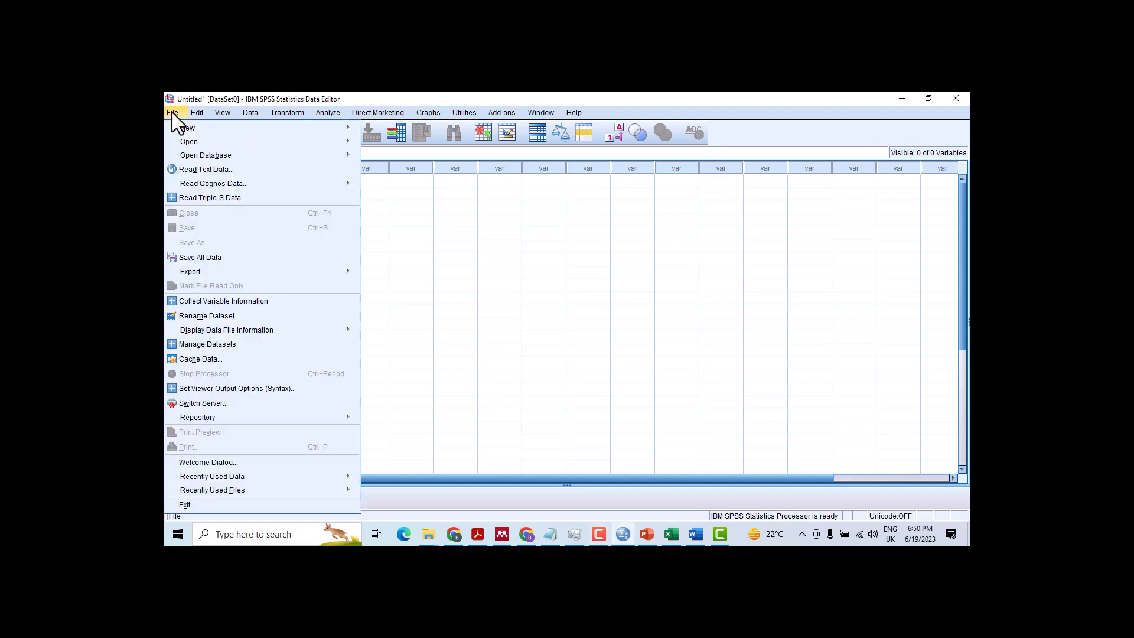
mouse_move(200, 140)
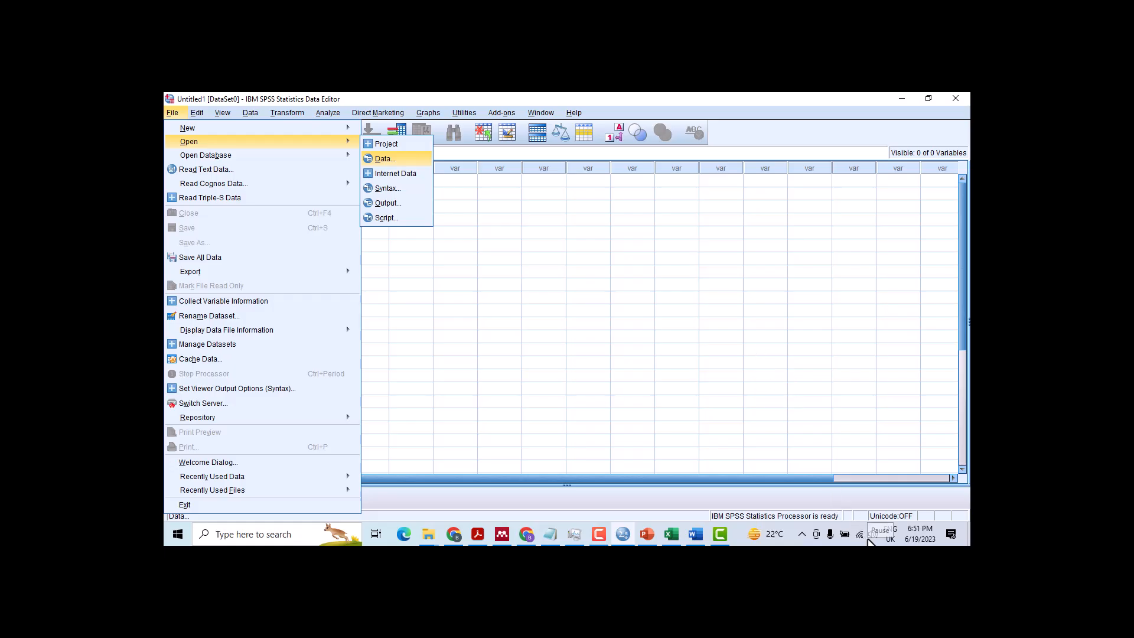
click(868, 540)
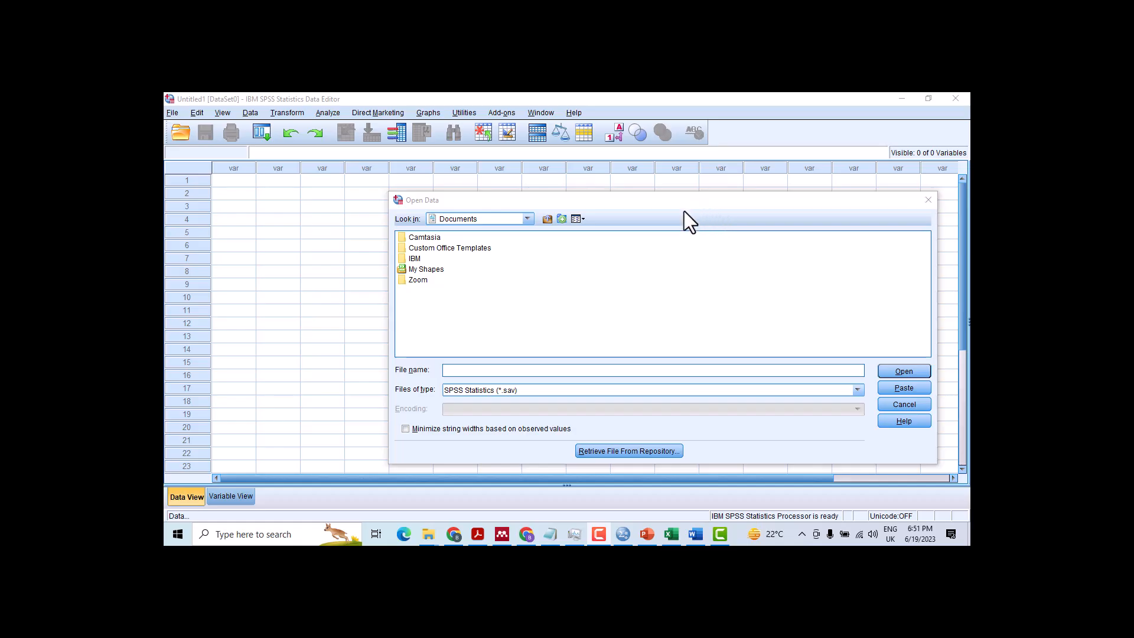
drag(692, 200, 662, 157)
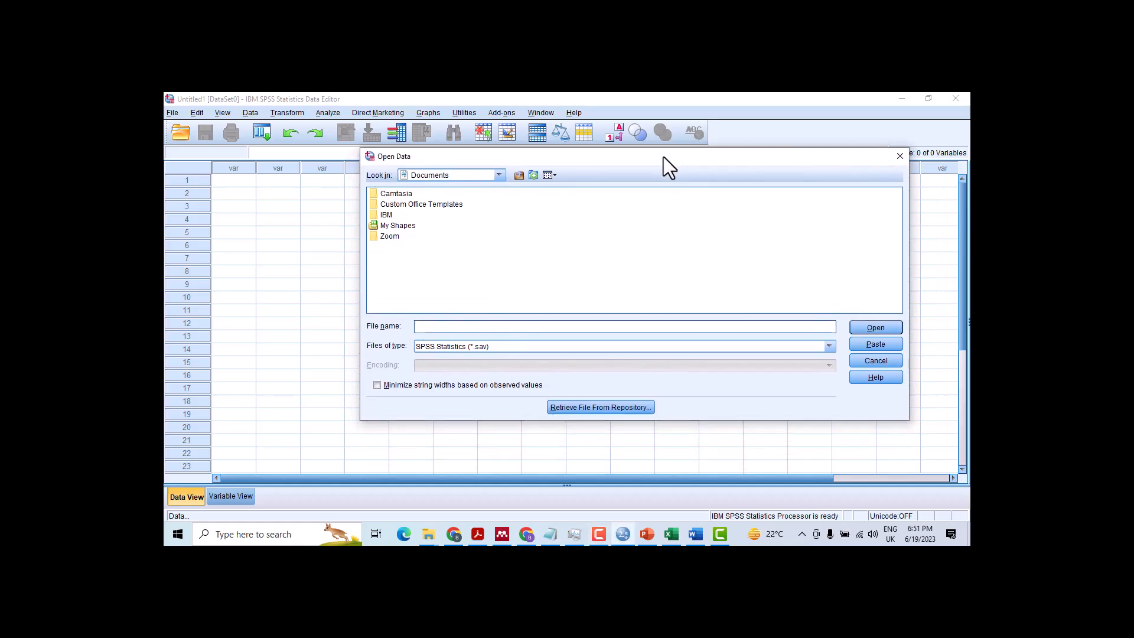
Browse to the Lessons folder inside Projects\FourthIR on New Volume (D:)
click(500, 178)
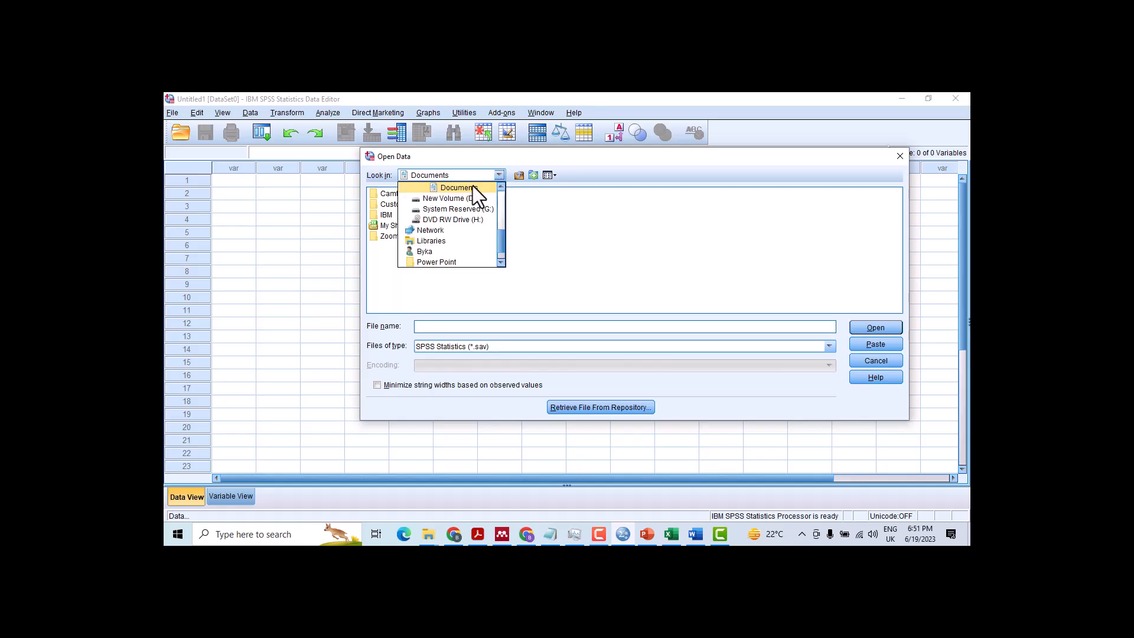
click(461, 199)
double_click(461, 203)
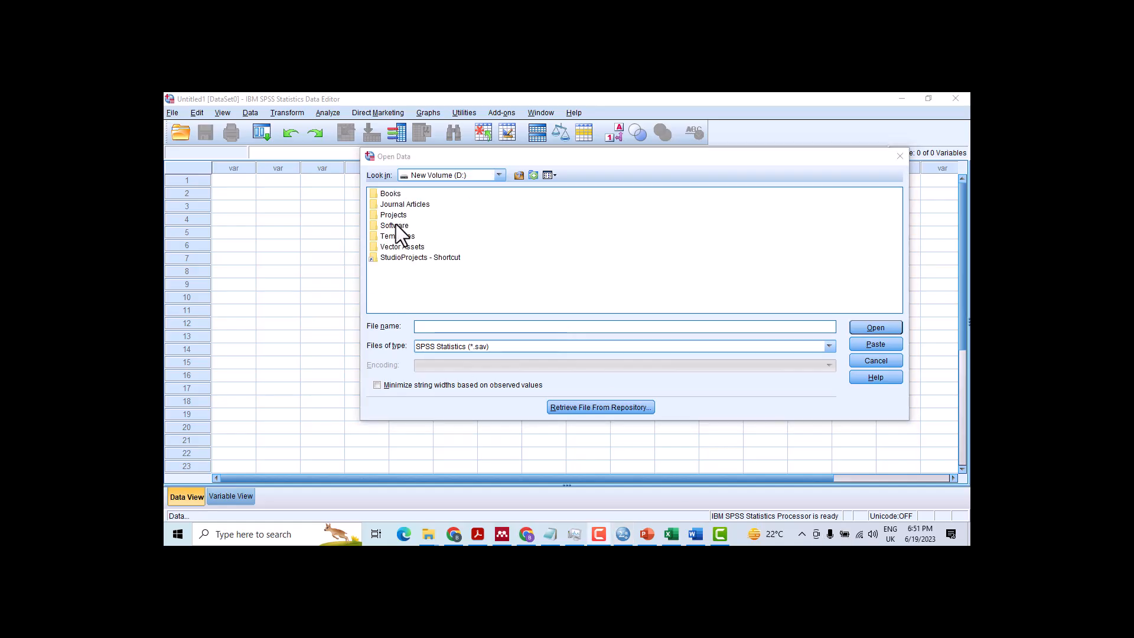
double_click(395, 217)
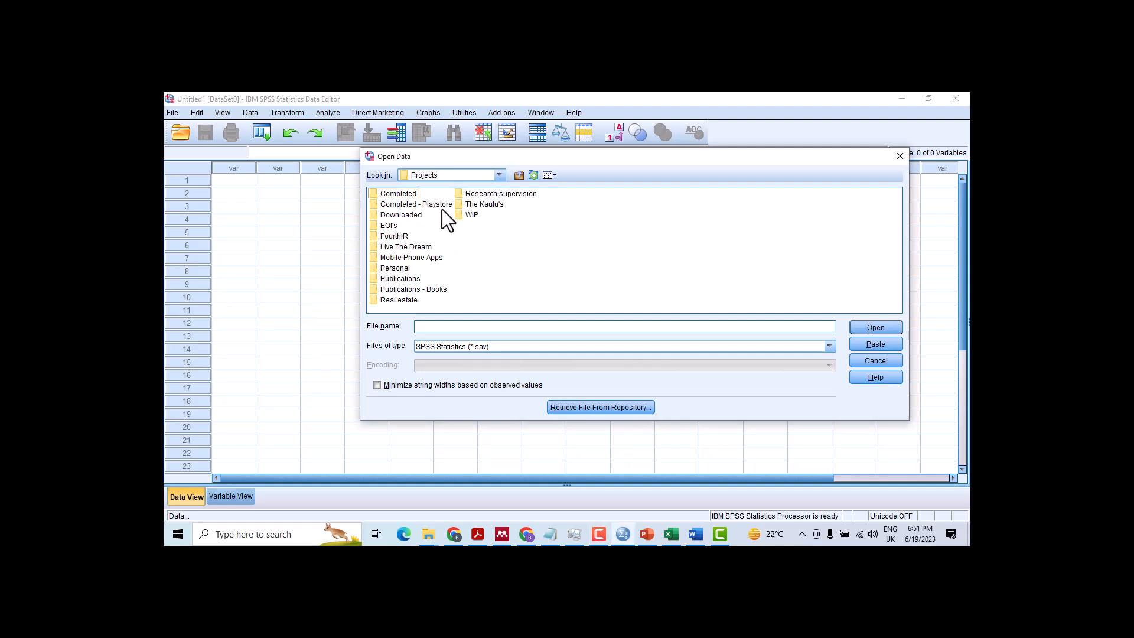
double_click(395, 236)
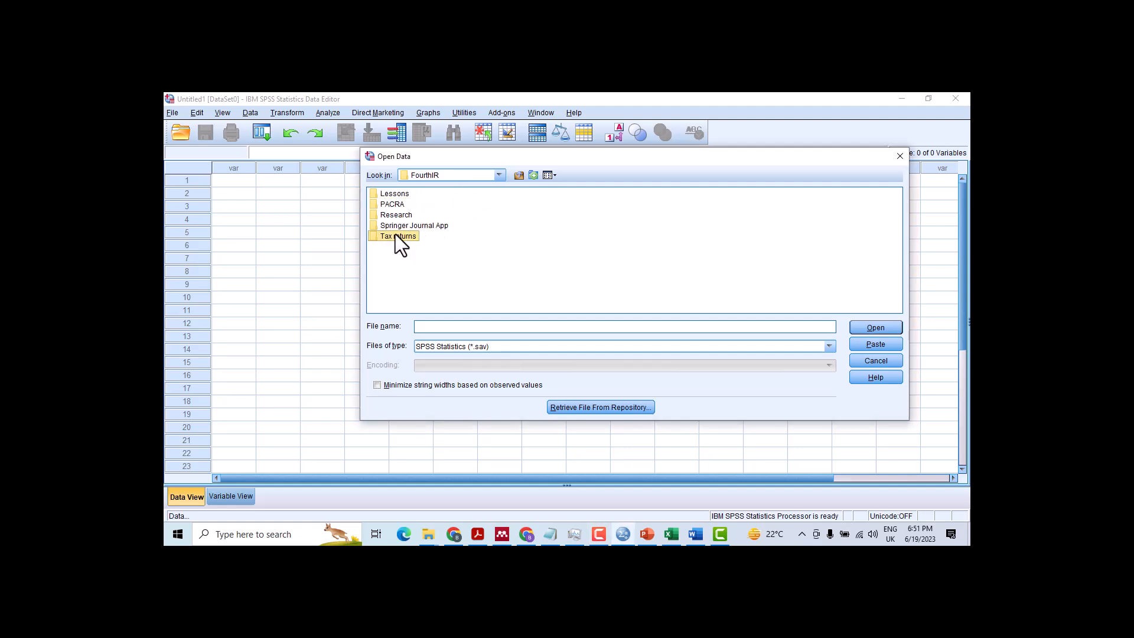
double_click(396, 193)
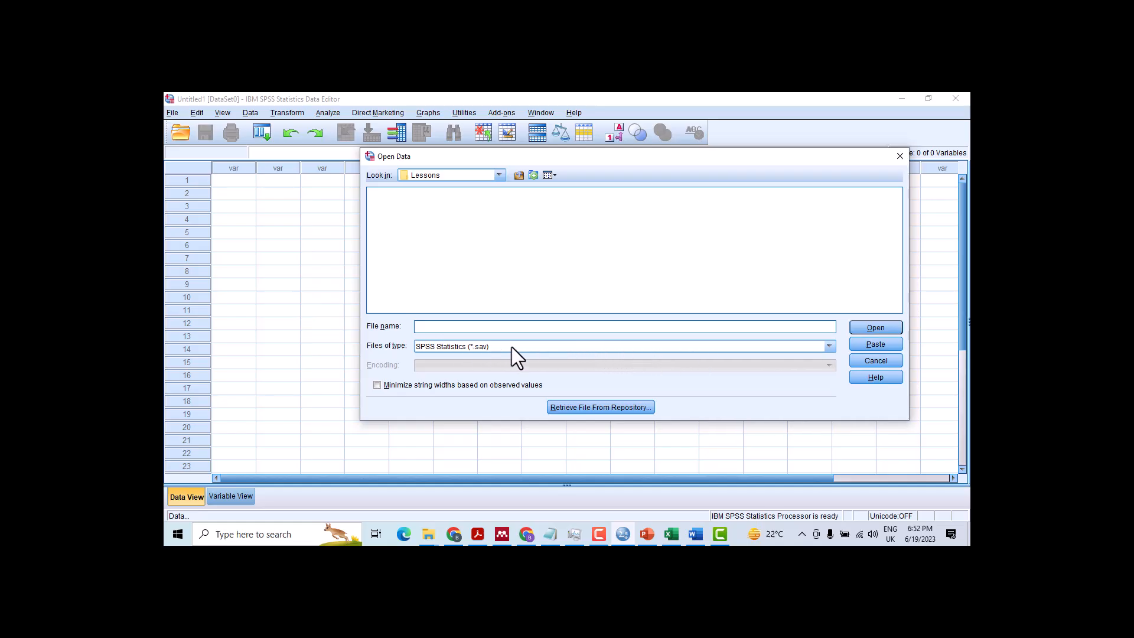
List Excel files (*.xls, *.xlsx, *.xlsm) and open Survey on Taxation in Zambia - Lesson 1.xlsx
click(828, 346)
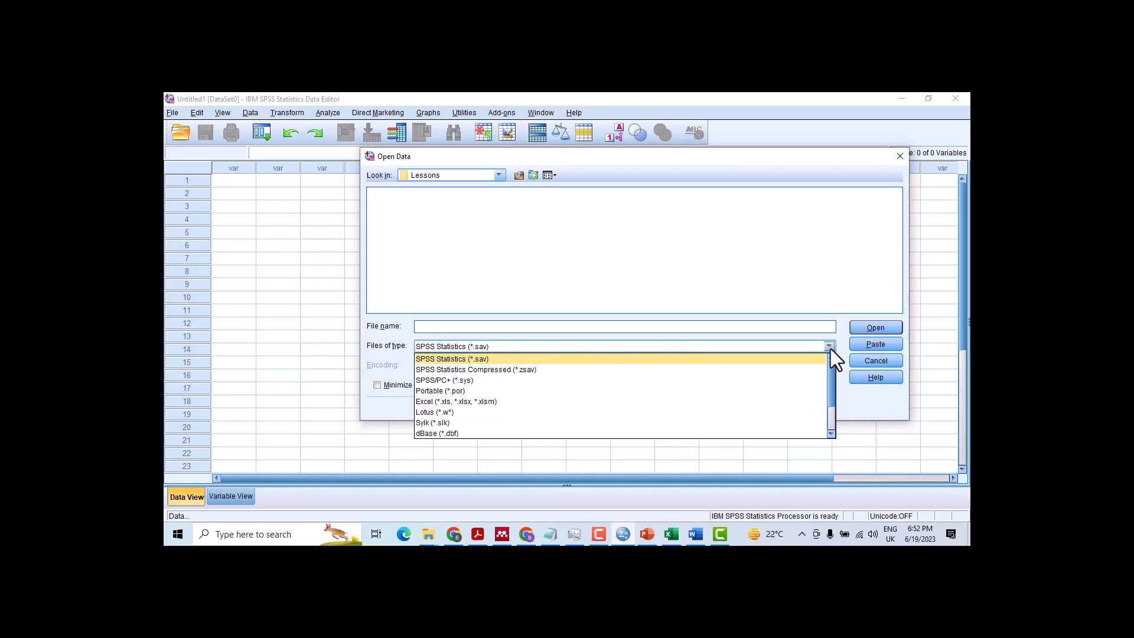
click(434, 402)
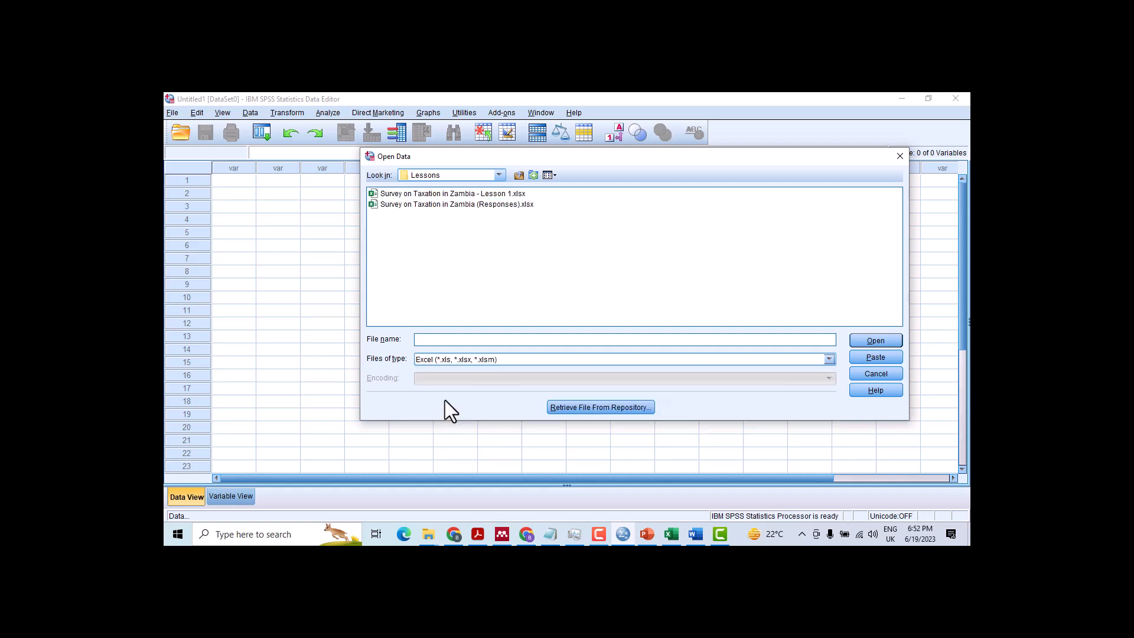
click(483, 194)
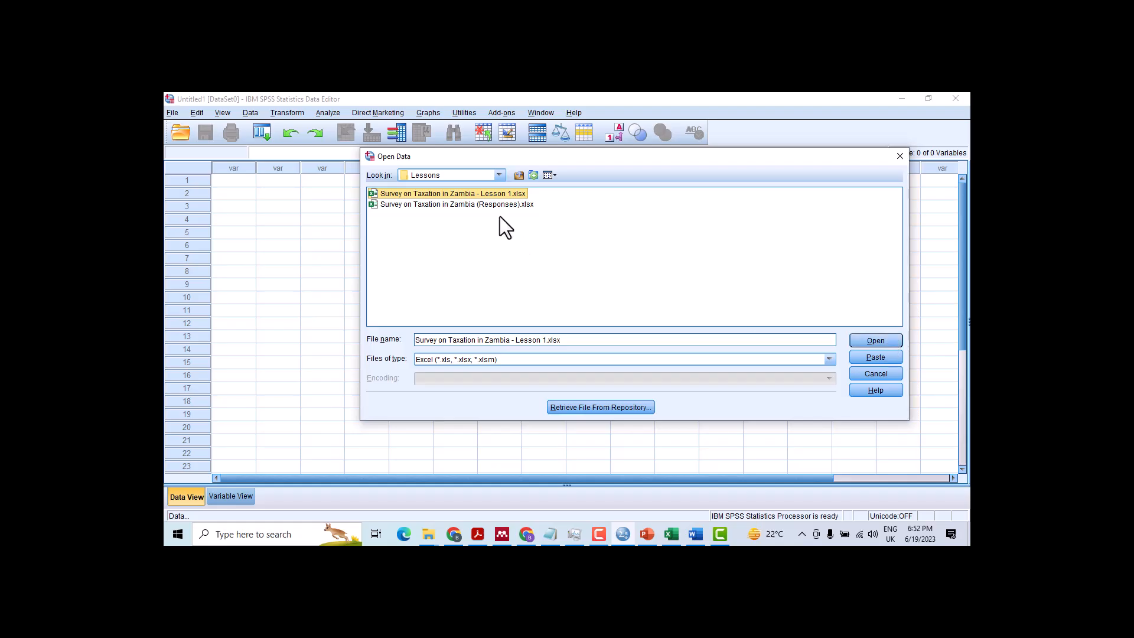
click(887, 341)
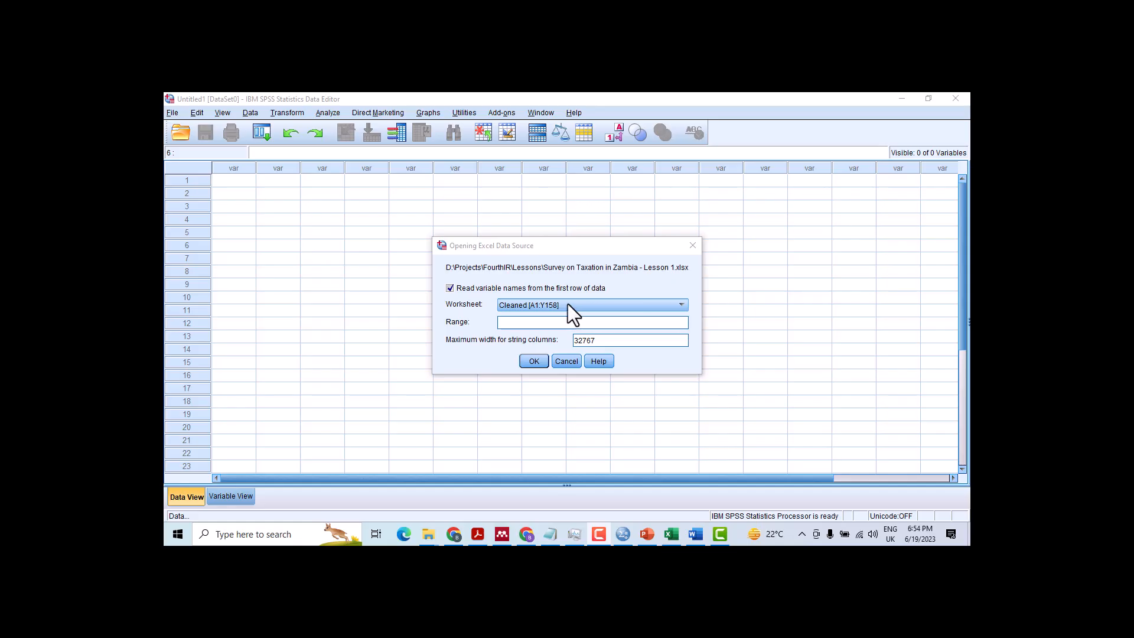
Choose the Cleaned [A1:Y158] worksheet as the source, with variable names read from the first row of data
click(551, 304)
click(550, 303)
click(550, 304)
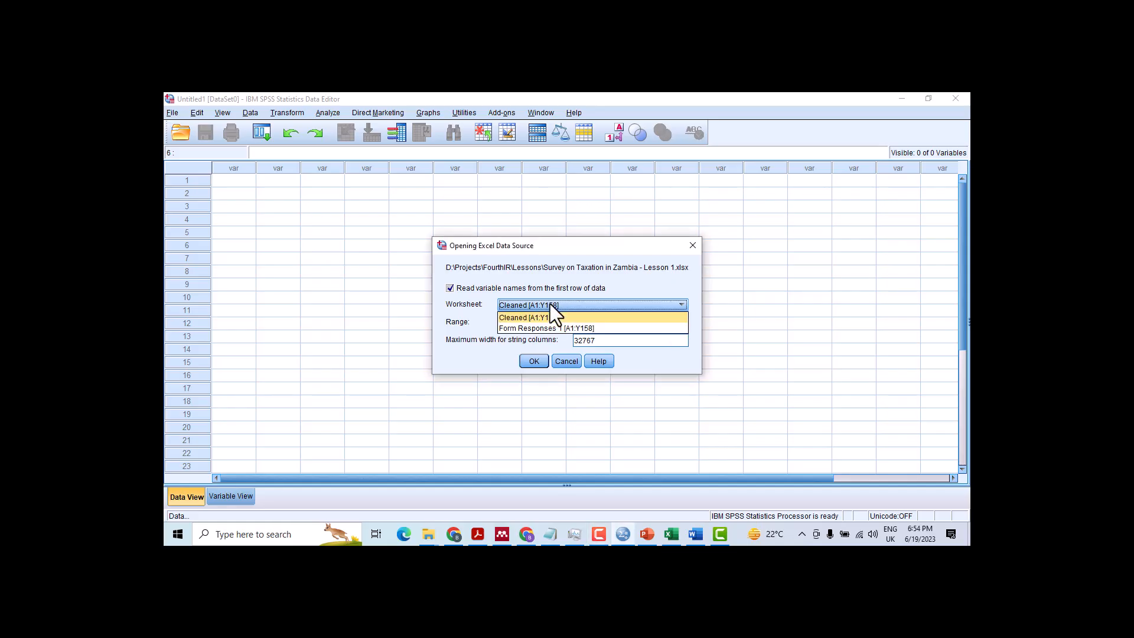
click(550, 303)
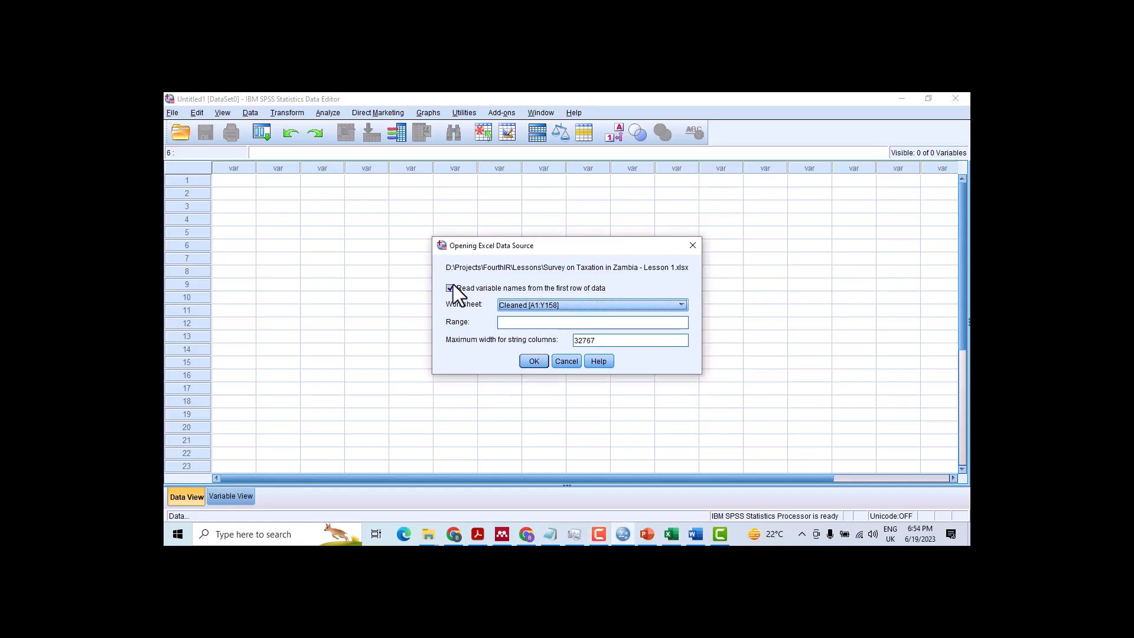
click(534, 306)
click(526, 317)
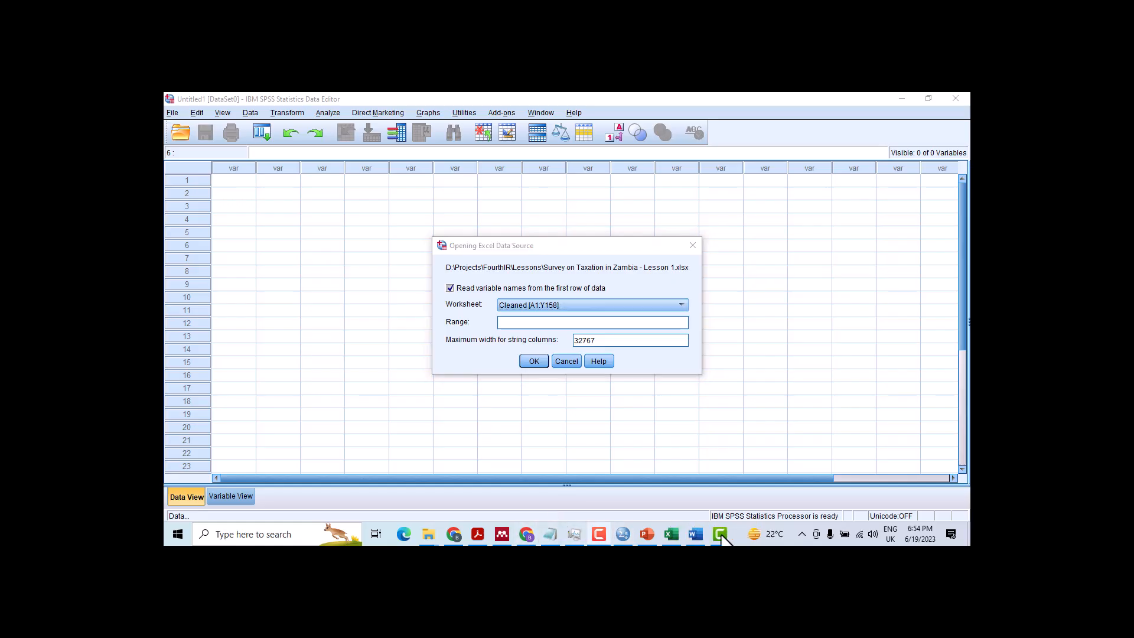
Switch to Excel and select the Cleaned sheet's header row from Timestamp onward to review the variable names
click(665, 525)
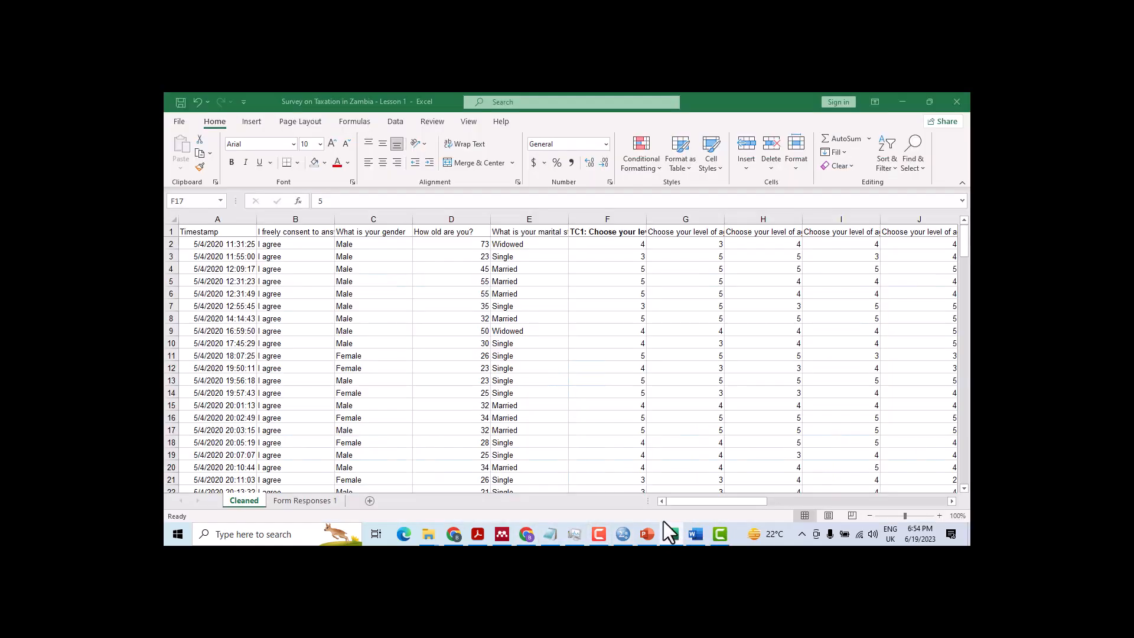
click(212, 228)
key(ctrl+shift+Right)
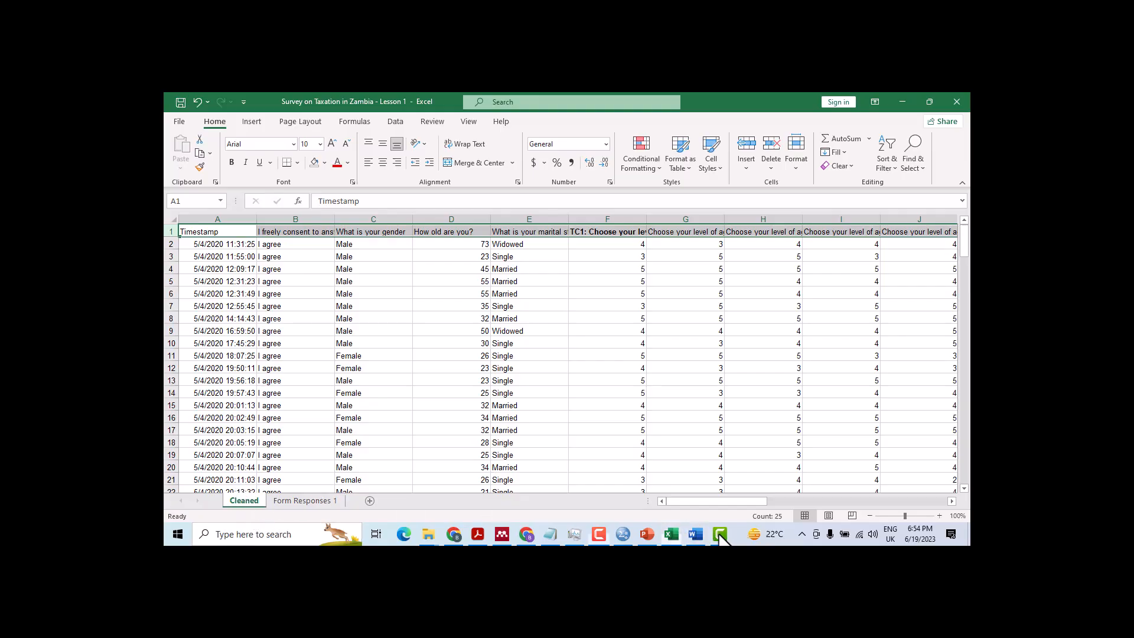
Switch back to SPSS, import the Cleaned worksheet, and bring the imported dataset's Data Editor window to the front
click(623, 534)
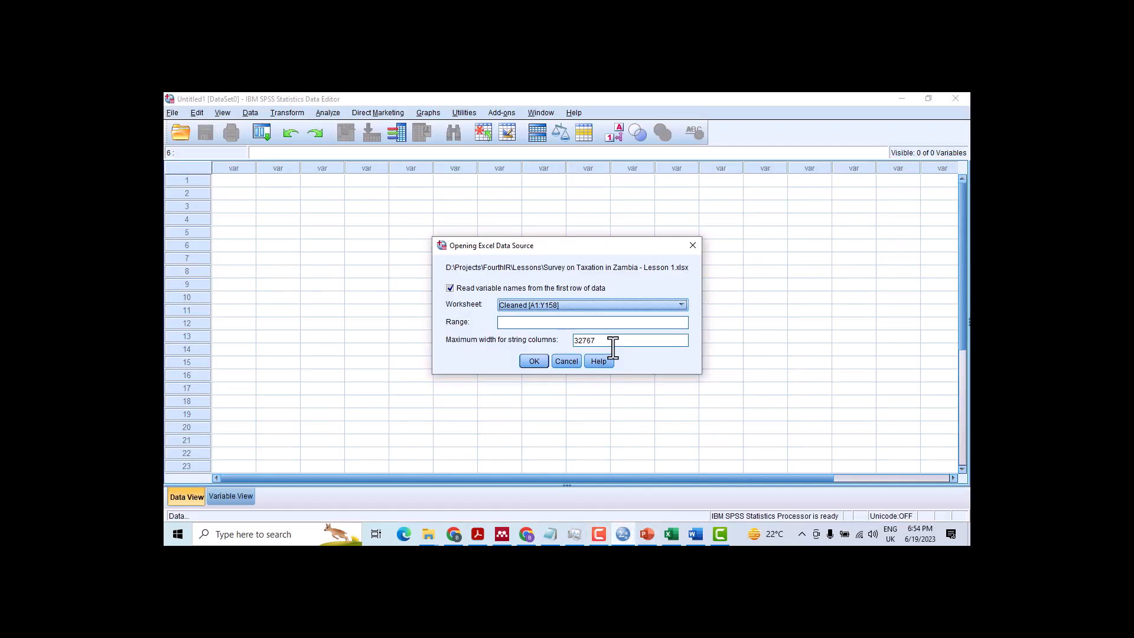
click(534, 361)
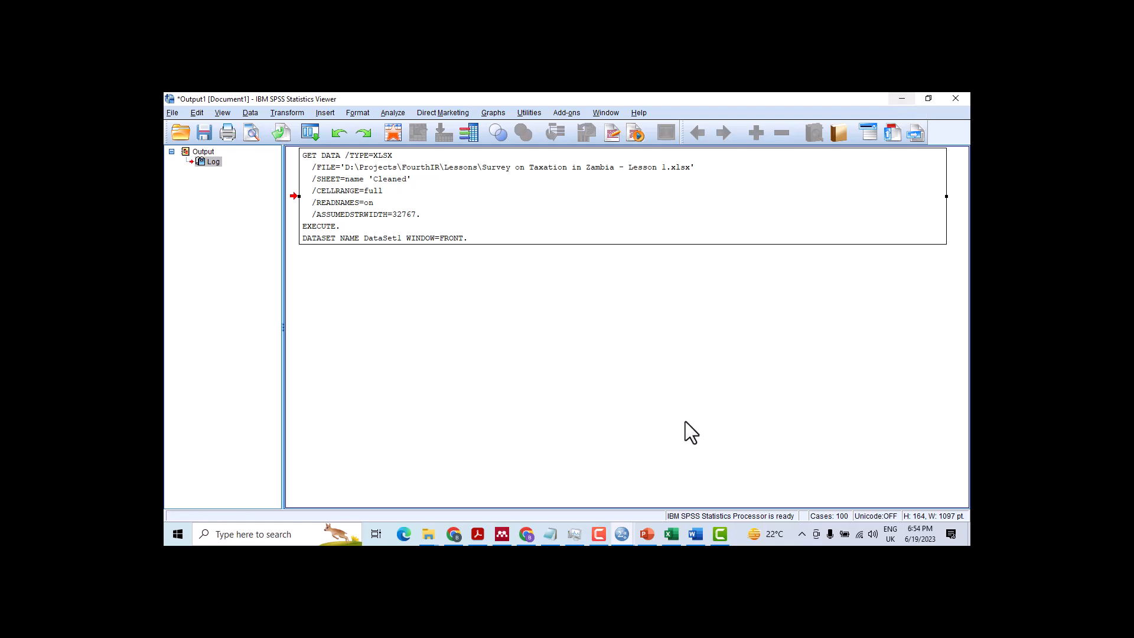
click(621, 534)
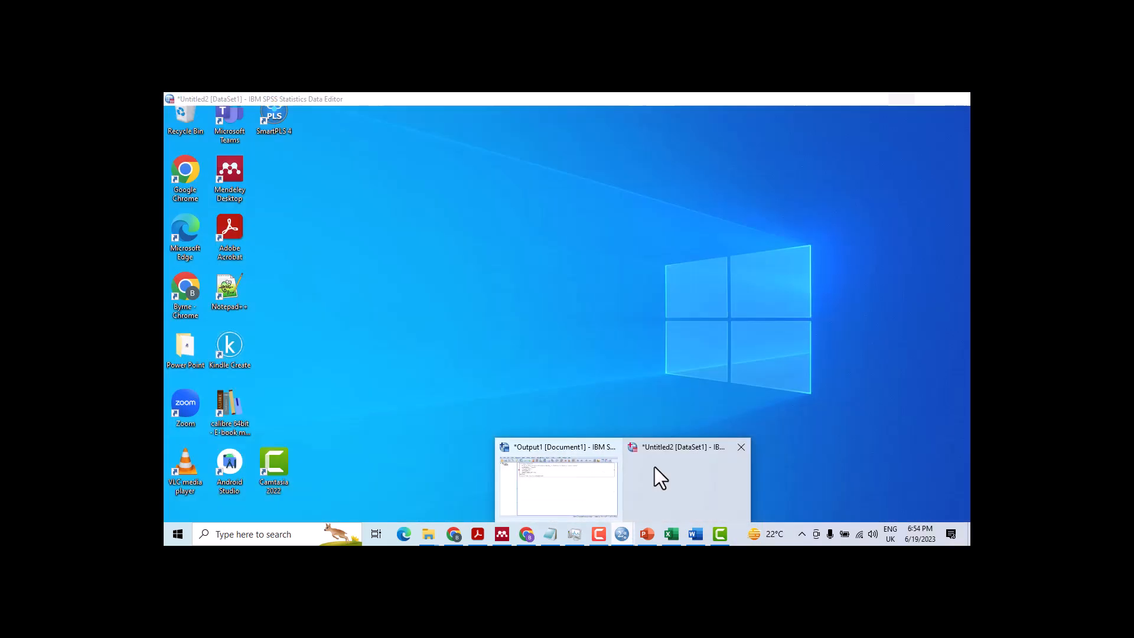
click(654, 467)
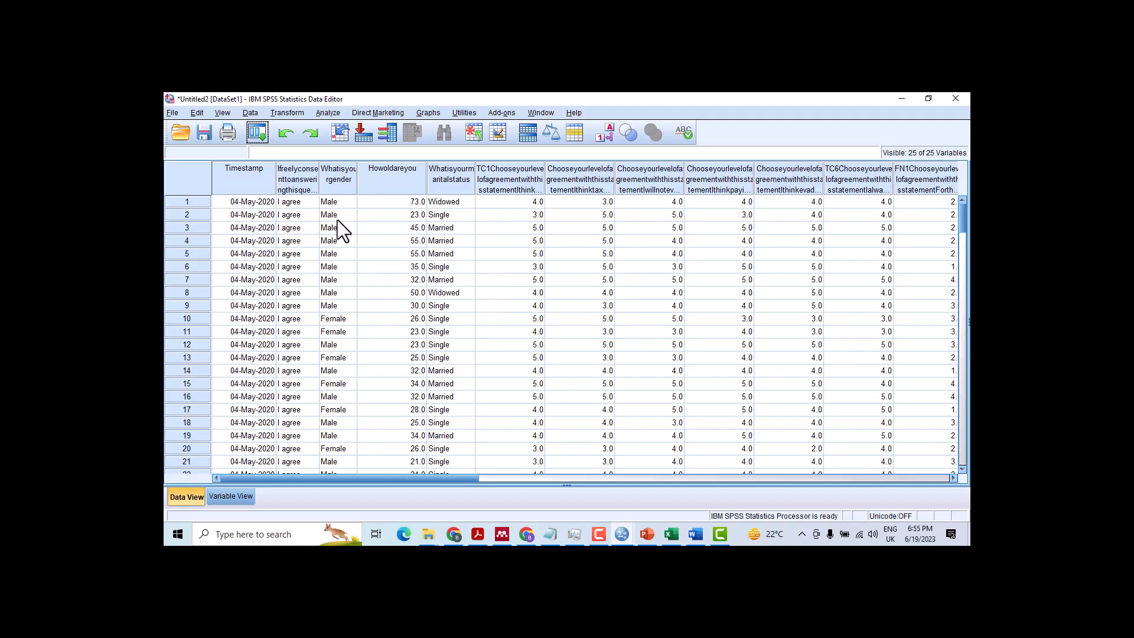
Save the imported dataset as "Tax study lesson" in SPSS Statistics (*.sav) format in the Lessons folder
click(170, 113)
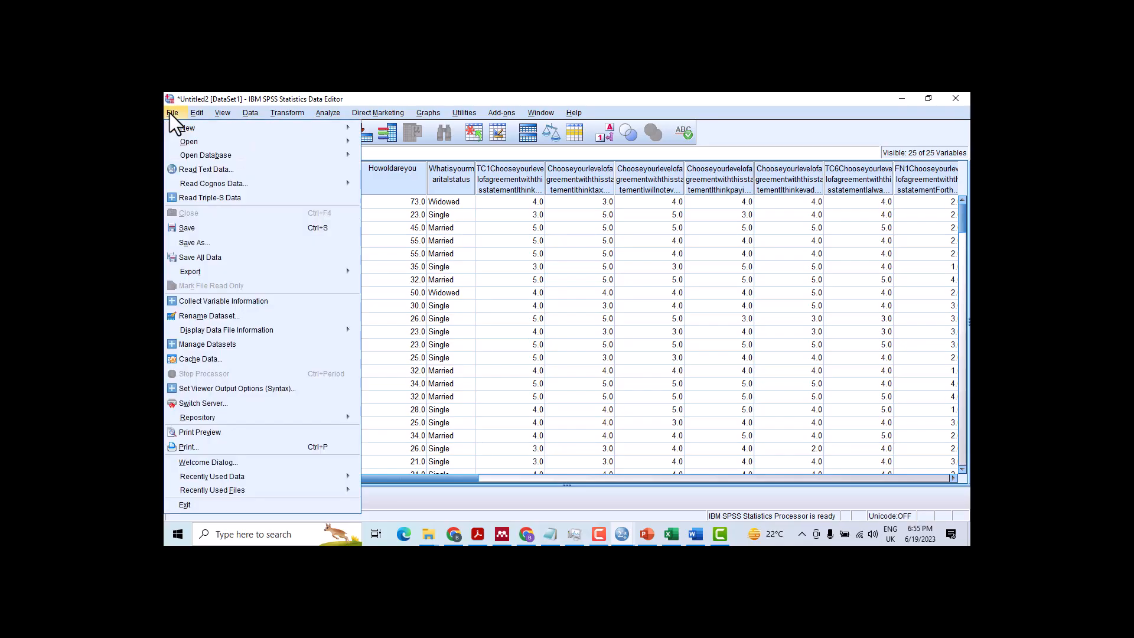
click(197, 242)
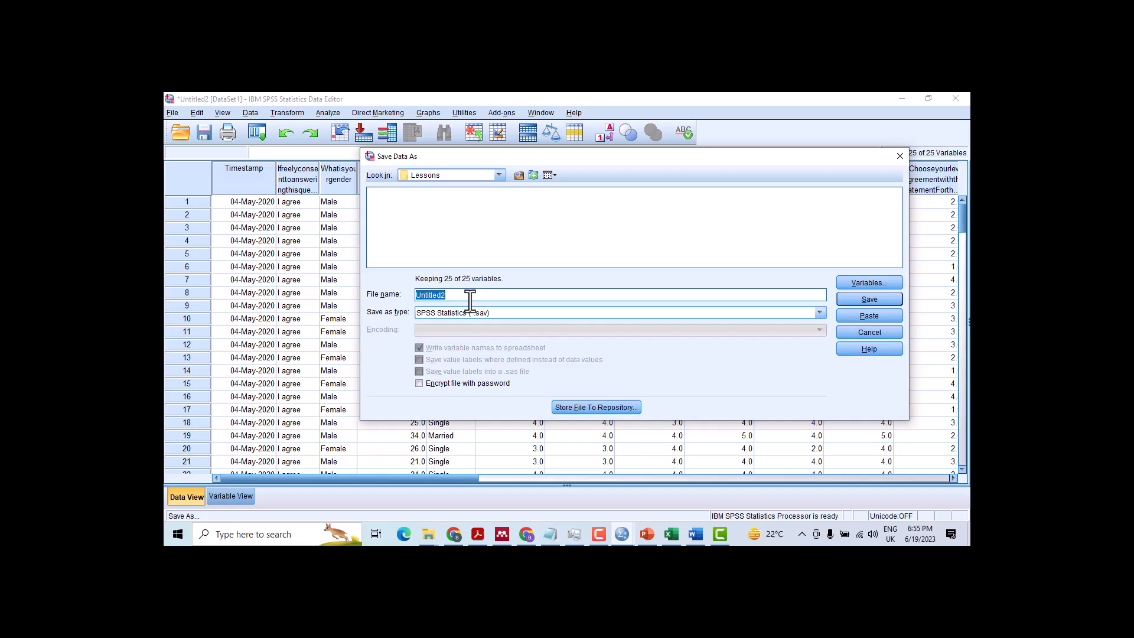
text(Tax study lesson)
click(500, 176)
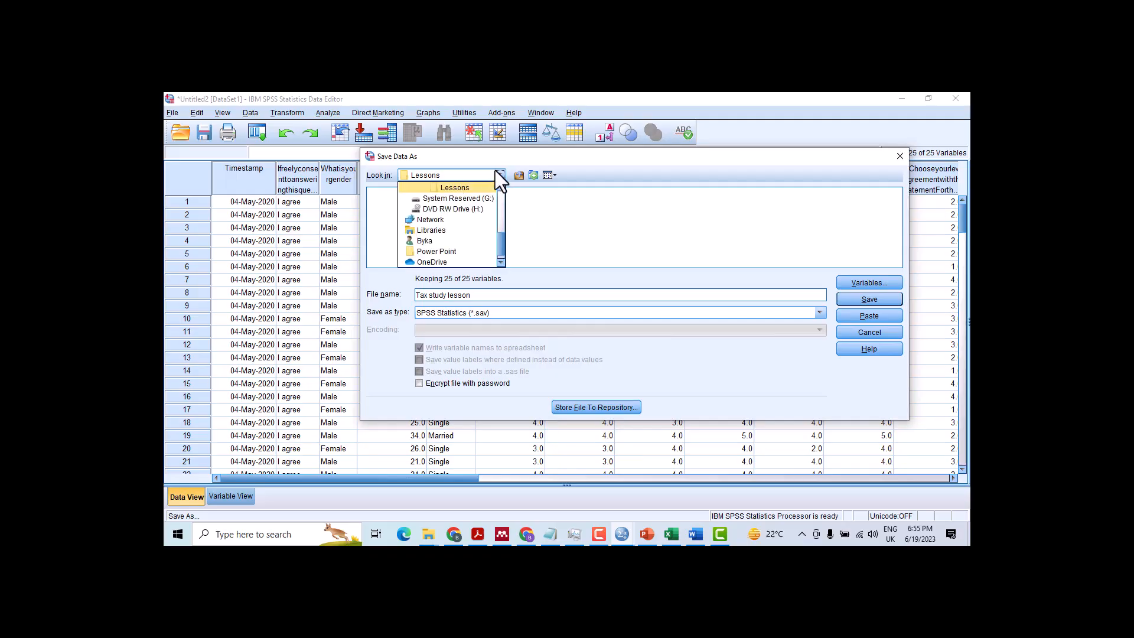
click(497, 173)
click(859, 299)
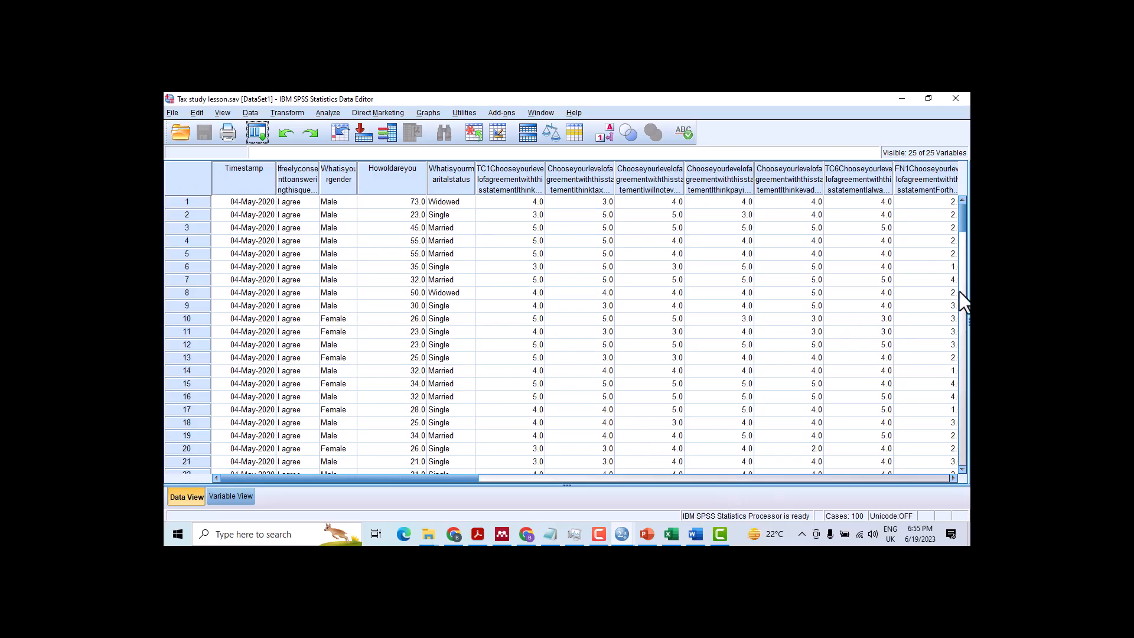
Look across the imported survey columns in row 13, from the agreement statements back to Timestamp
drag(961, 216, 961, 150)
click(564, 357)
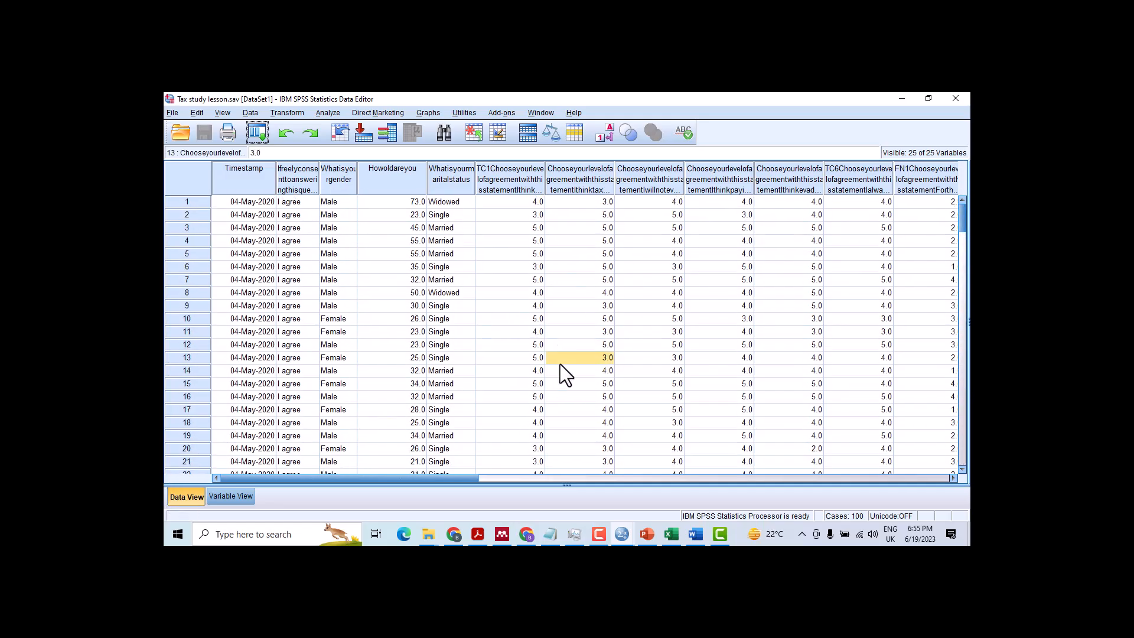
key(Right)
key(Right)
key(Right)
key(Right)
key(Right)
key(Right)
key(Right)
key(Right)
key(Right)
key(Right)
key(Right)
key(Right)
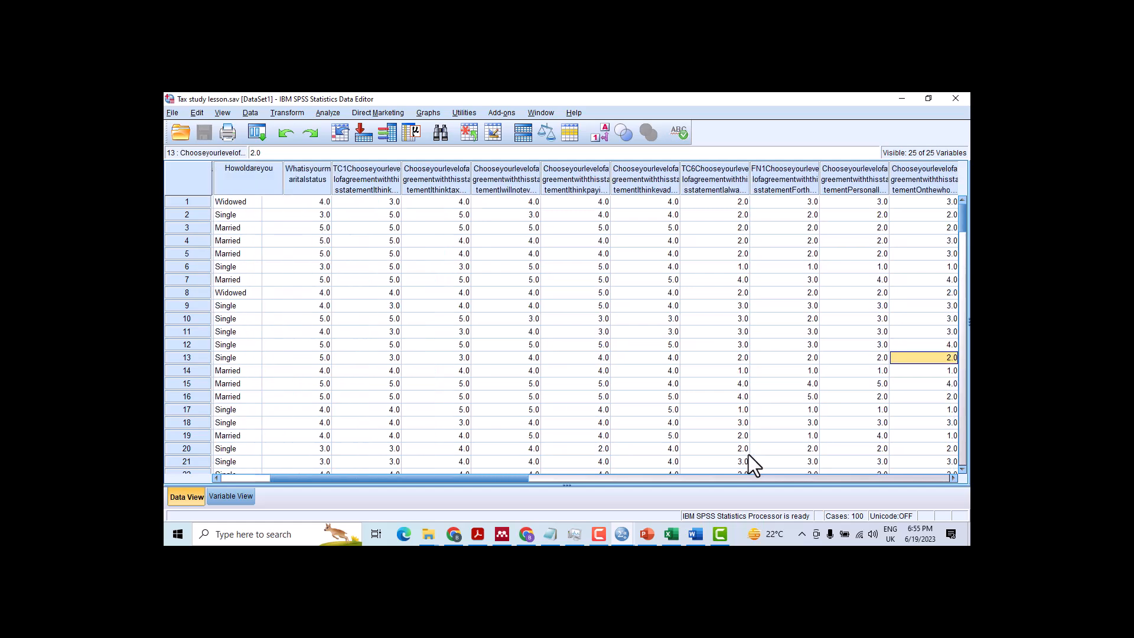
key(Left)
key(Left)
key(Left)
key(Left)
key(Left)
key(Left)
key(Left)
key(Left)
key(Left)
key(Left)
key(Left)
key(Left)
key(Left)
key(Left)
key(Left)
key(Left)
key(Left)
key(Left)
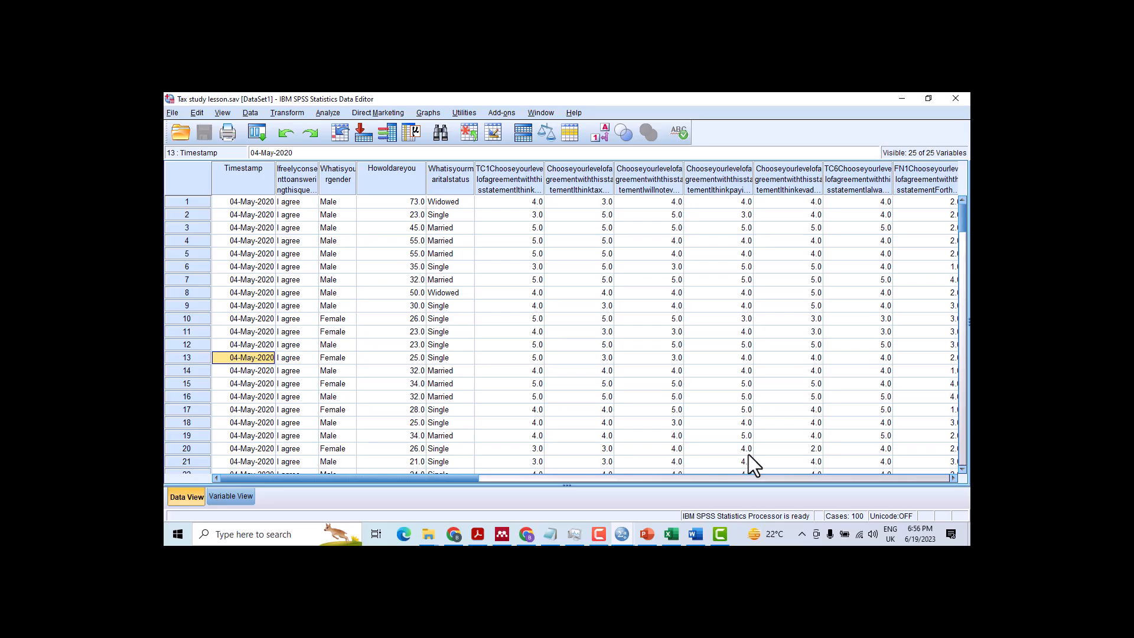
Review the names, types, labels and measures of all imported variables in Variable View
click(229, 496)
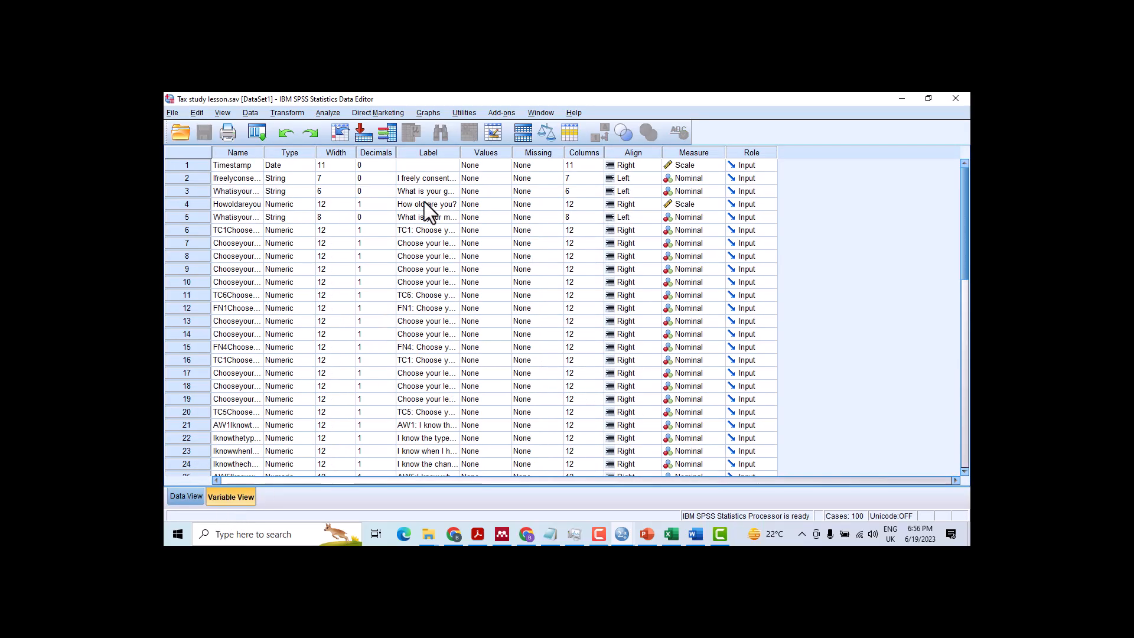
scroll(223, 338, down, 5)
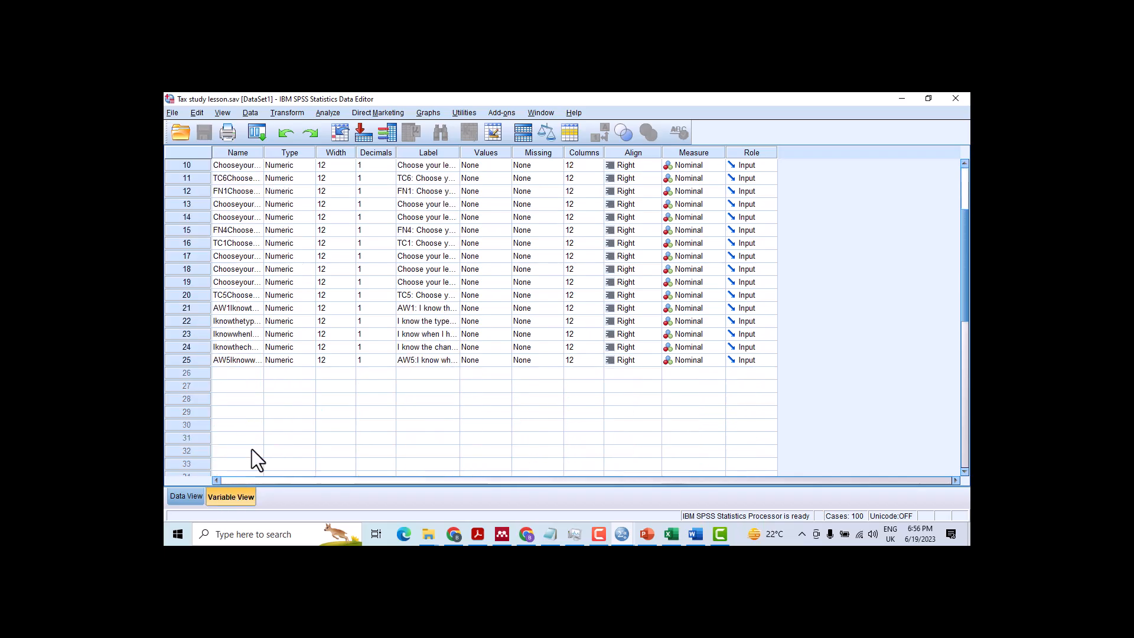
scroll(251, 449, up, 5)
Return to Data View and select the first TC1 agreement-statement column
click(188, 496)
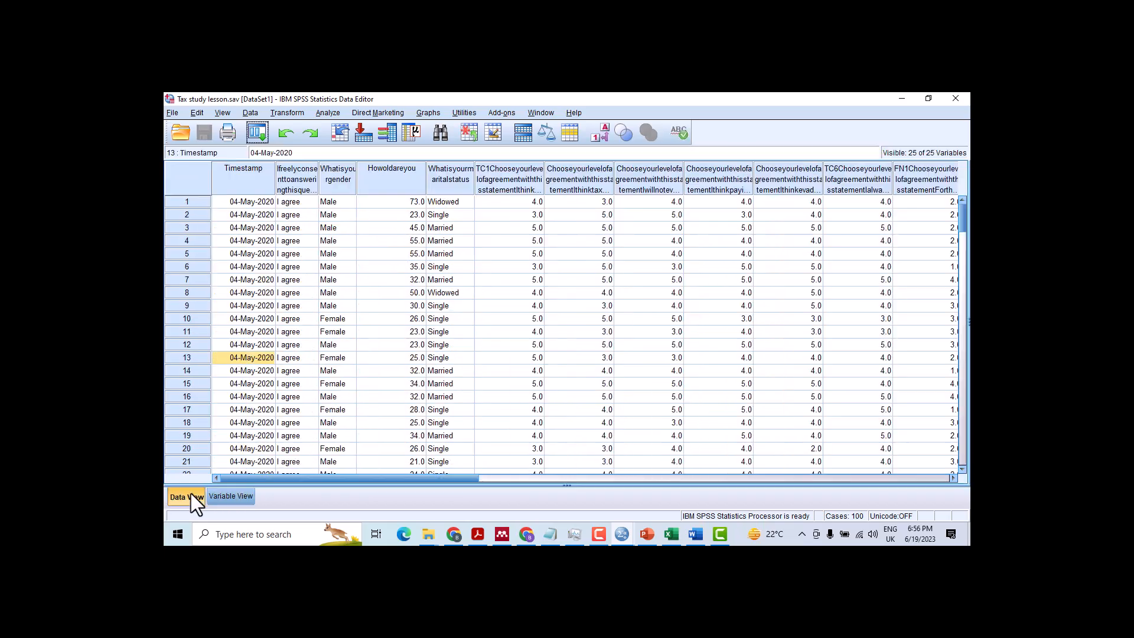
click(444, 176)
click(520, 181)
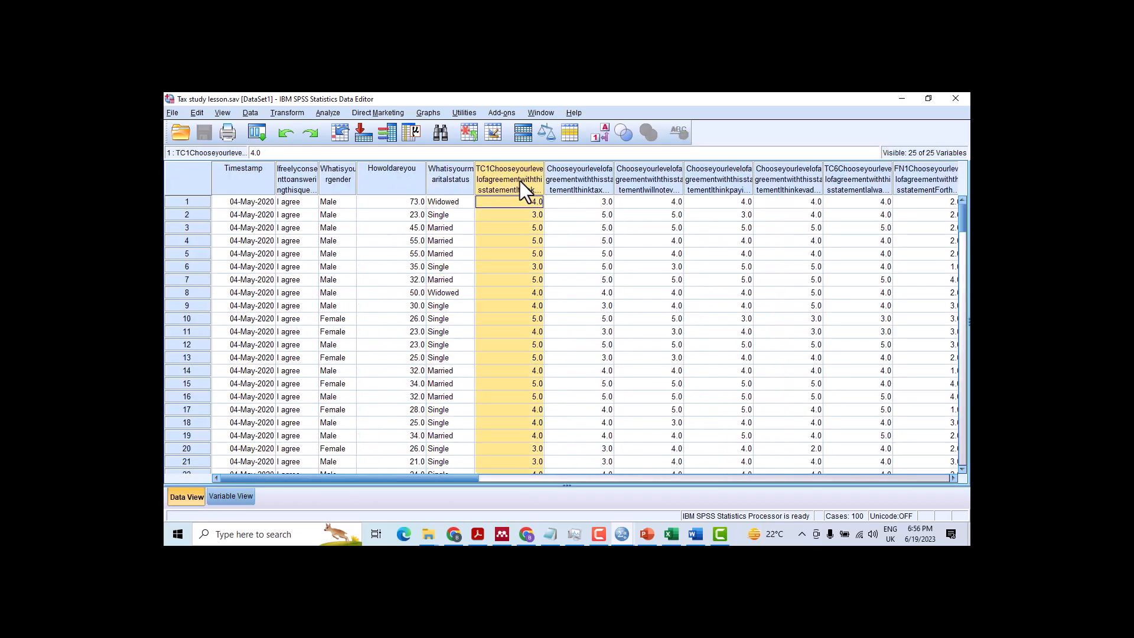
Return to Variable View and widen the Name and Label columns so more of the variable names and labels shows
click(667, 172)
drag(407, 480, 278, 484)
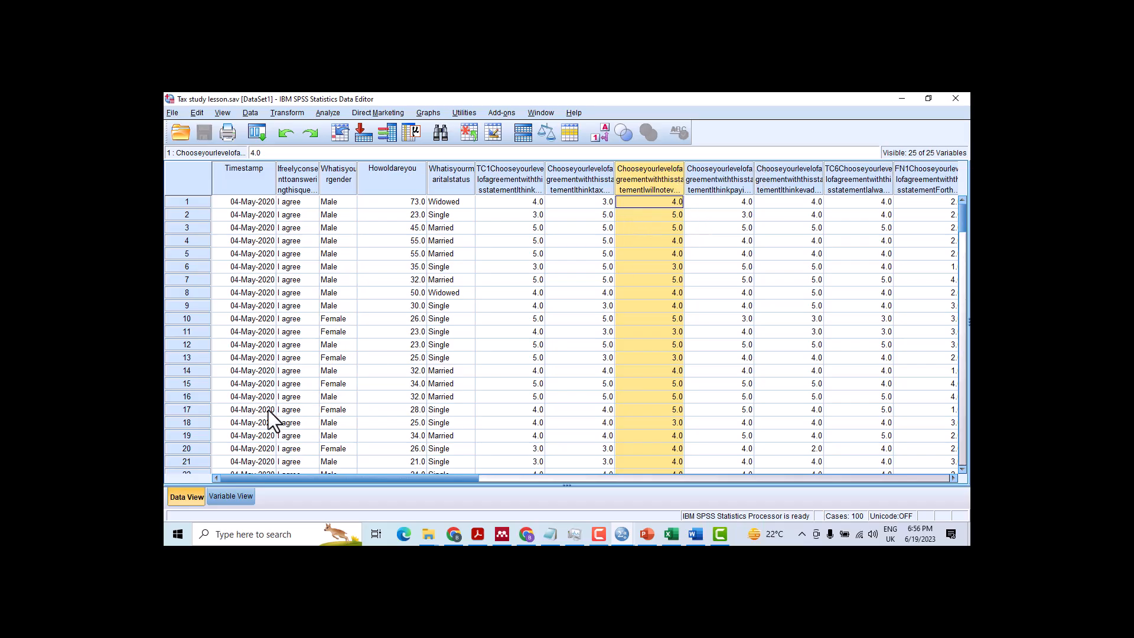
click(229, 498)
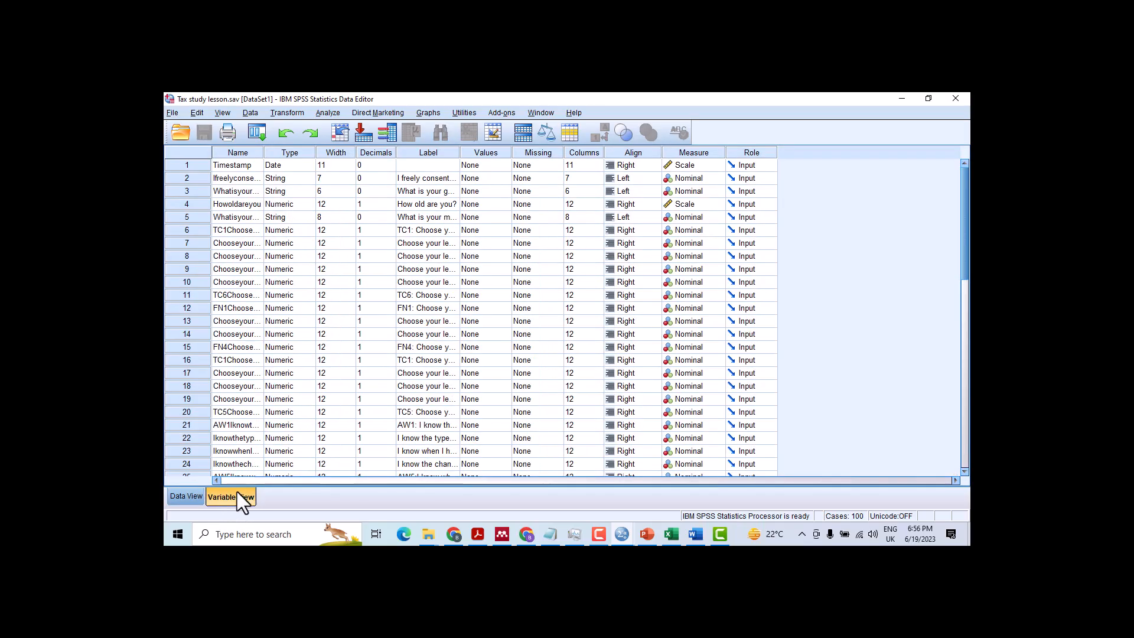
drag(264, 152, 429, 158)
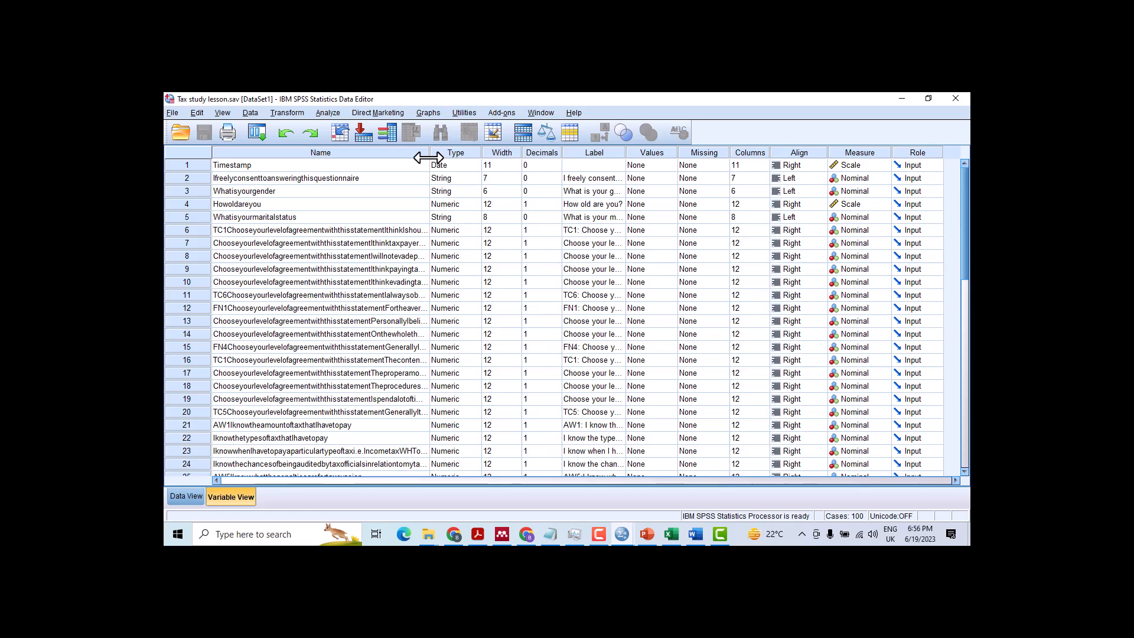
click(622, 151)
drag(625, 153, 798, 160)
Check the labels of the first and last TC statements in rows 6 and 11, and rename the row 6 variable as TC1
click(657, 228)
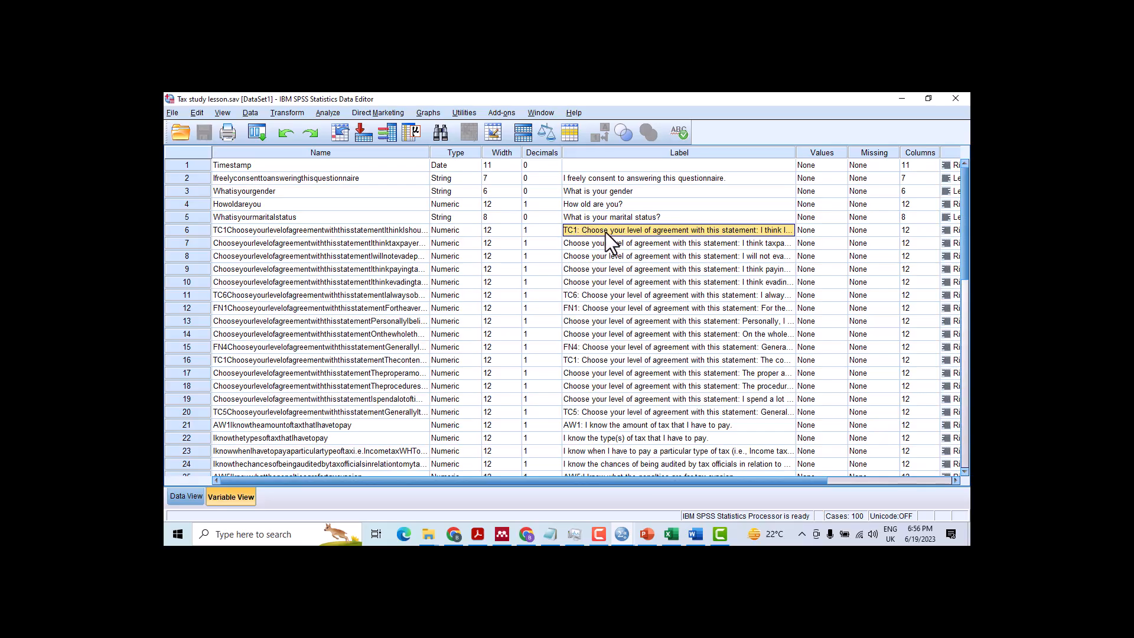
click(581, 294)
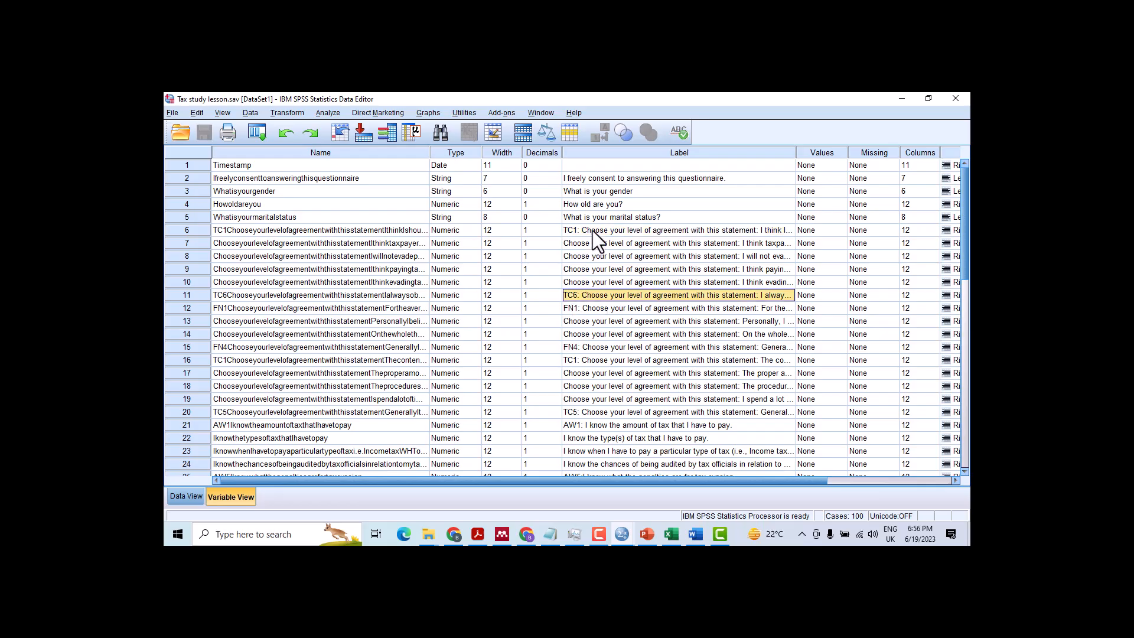
click(593, 230)
click(580, 295)
click(586, 231)
click(342, 233)
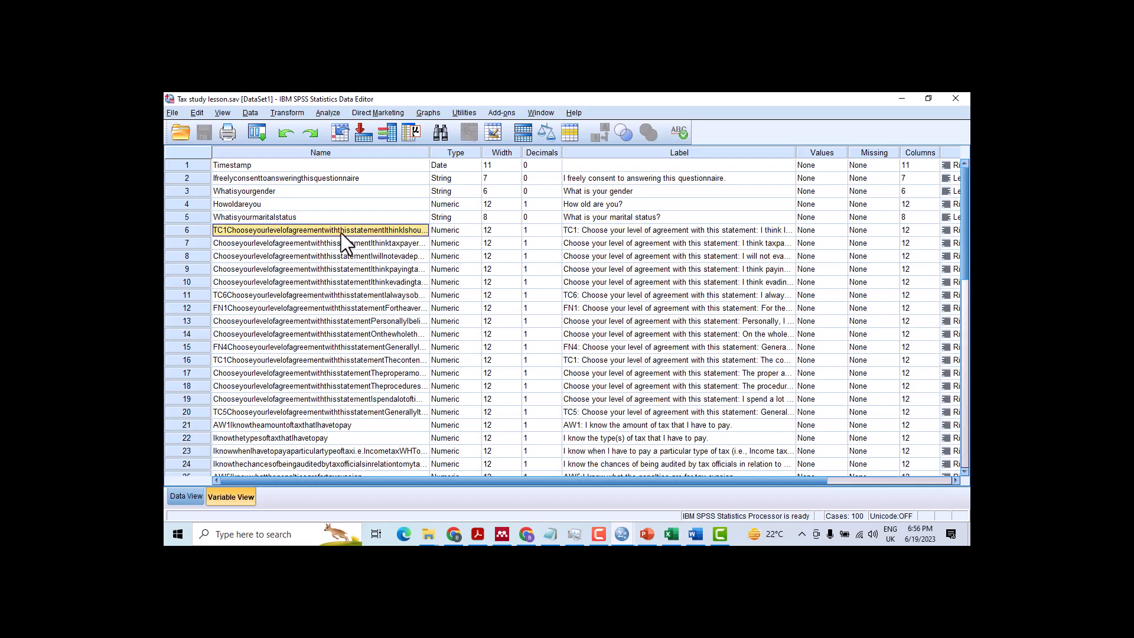
text(TC)
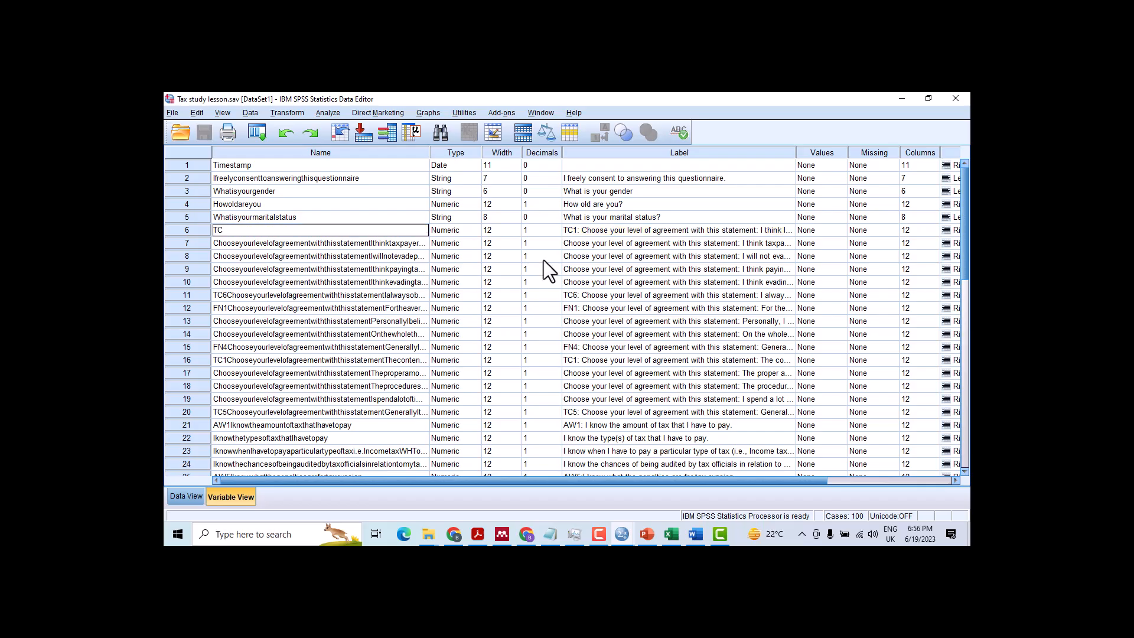
text(1)
key(Return)
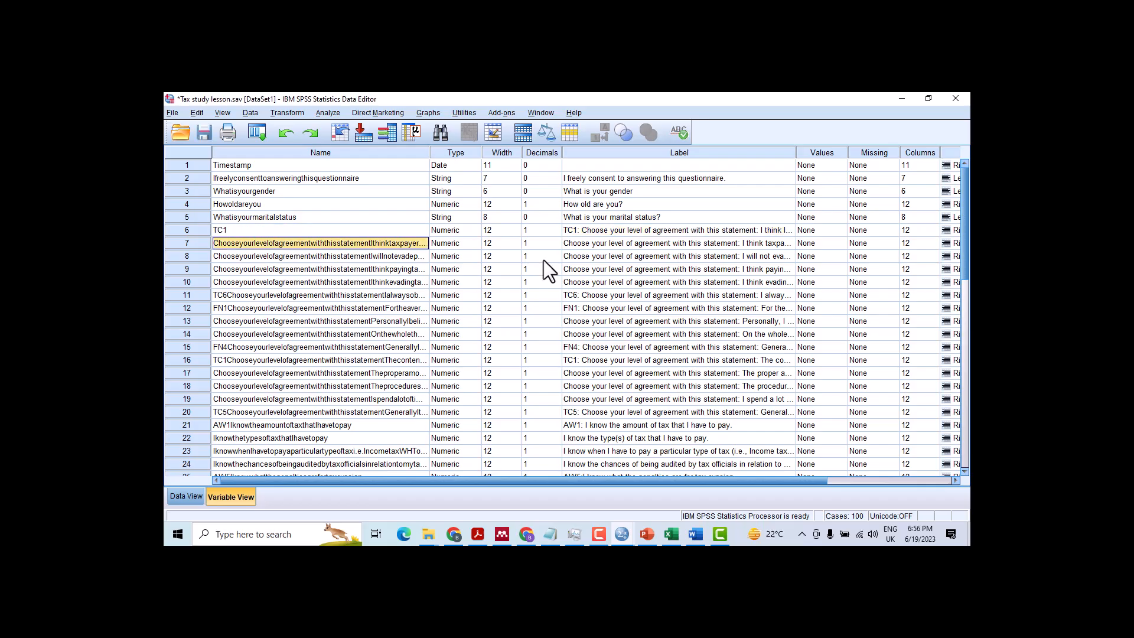
Rename the agreement-statement variables in rows 7 and 8 as TC2 and TC3
text(TC2)
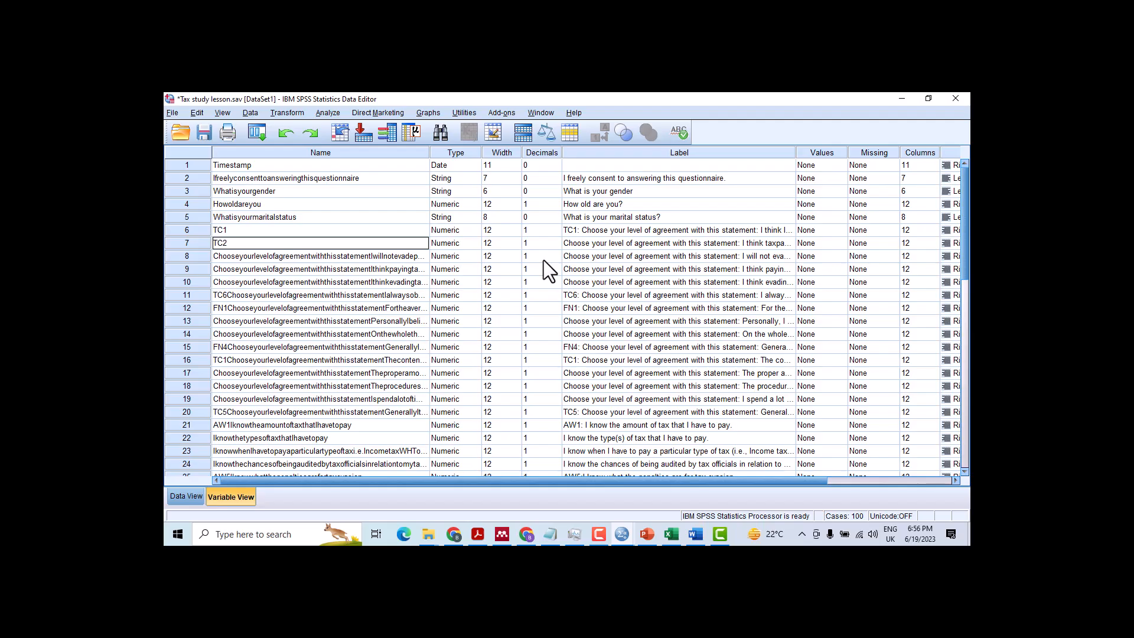
key(Return)
text(T)
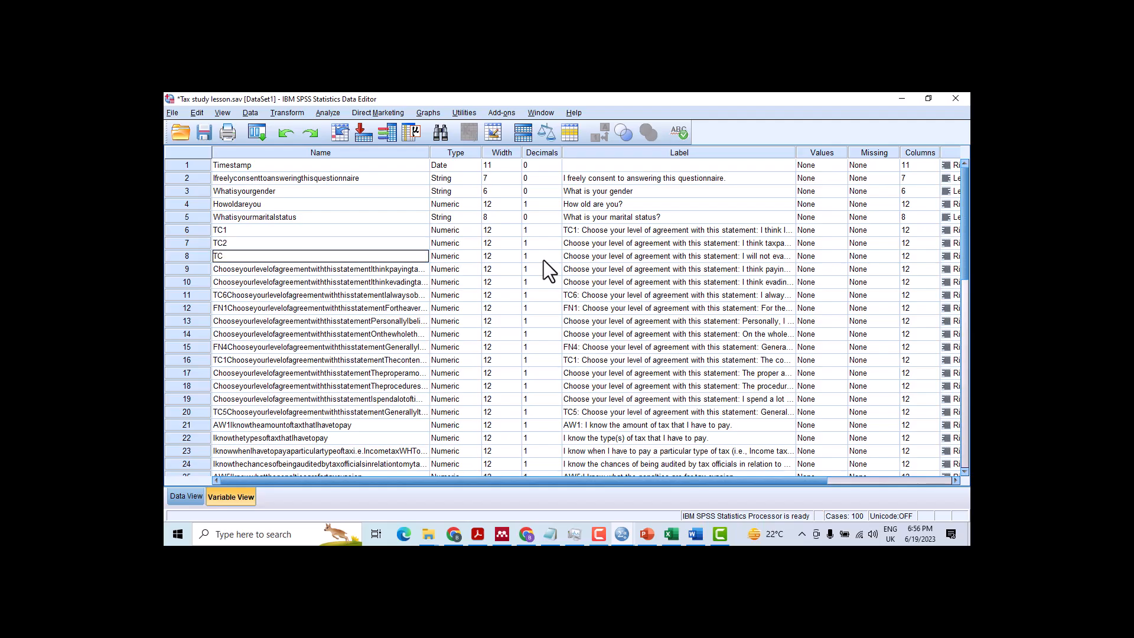
text(C3)
key(Return)
Rename the agreement-statement variables in rows 9, 10 and 11 as TC4, TC5 and TC6
text(T)
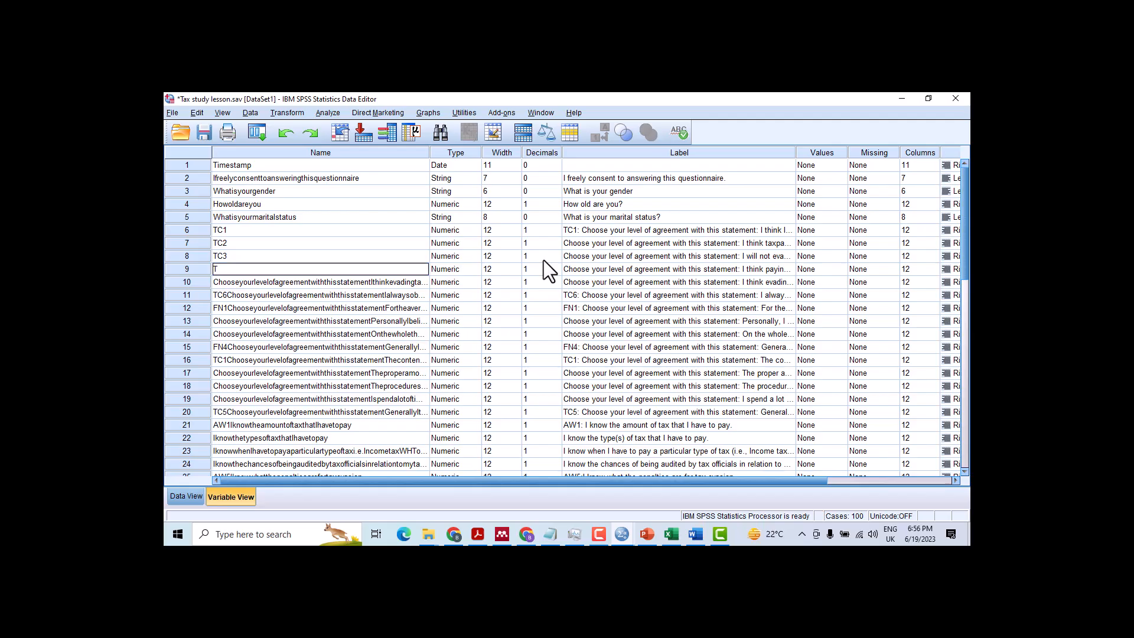
text(C4)
key(Return)
text(TC)
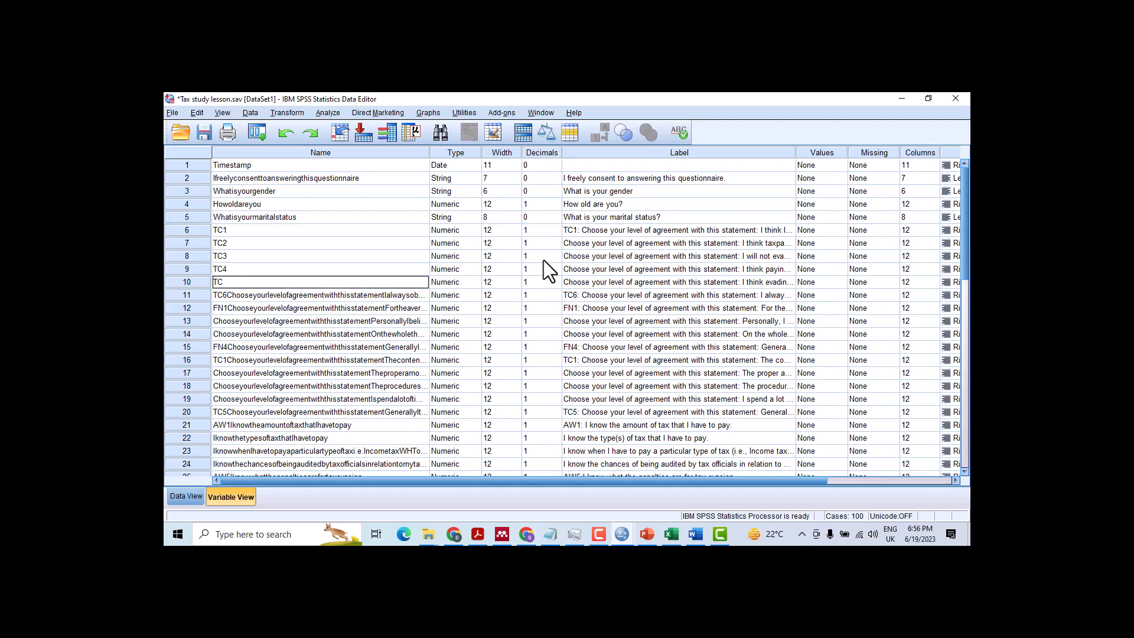
text(5)
key(Return)
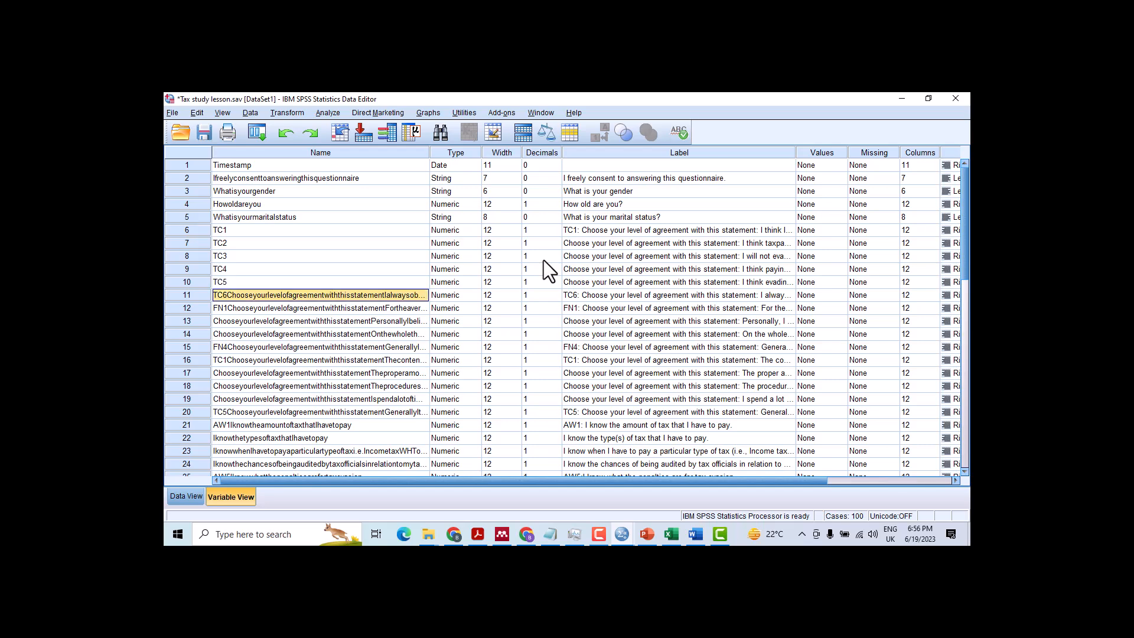
text(TC6)
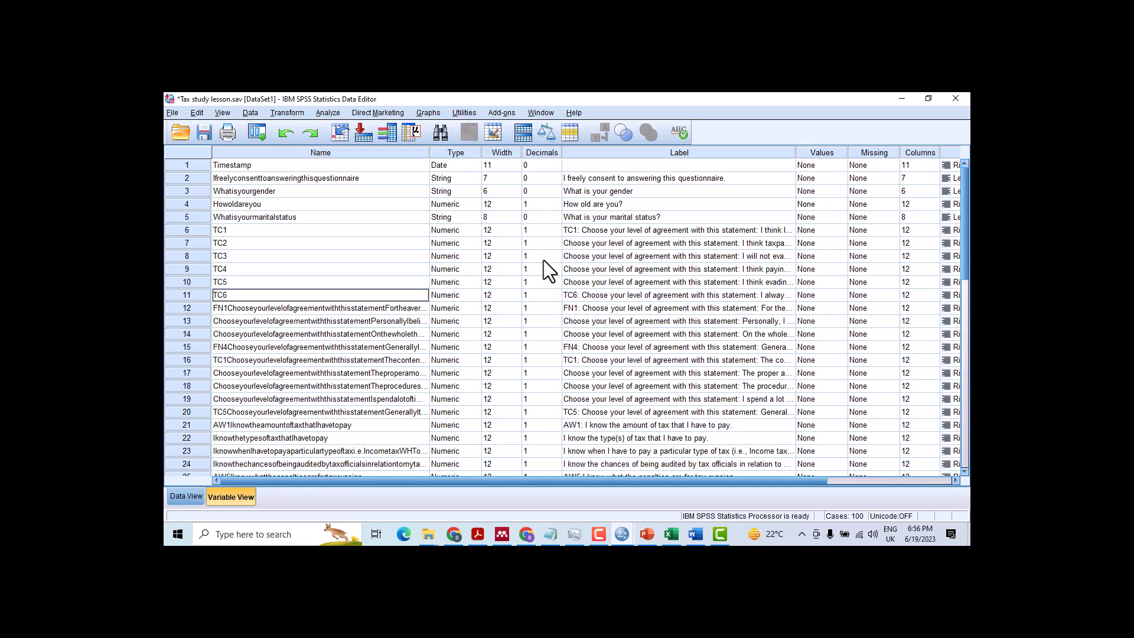
click(418, 242)
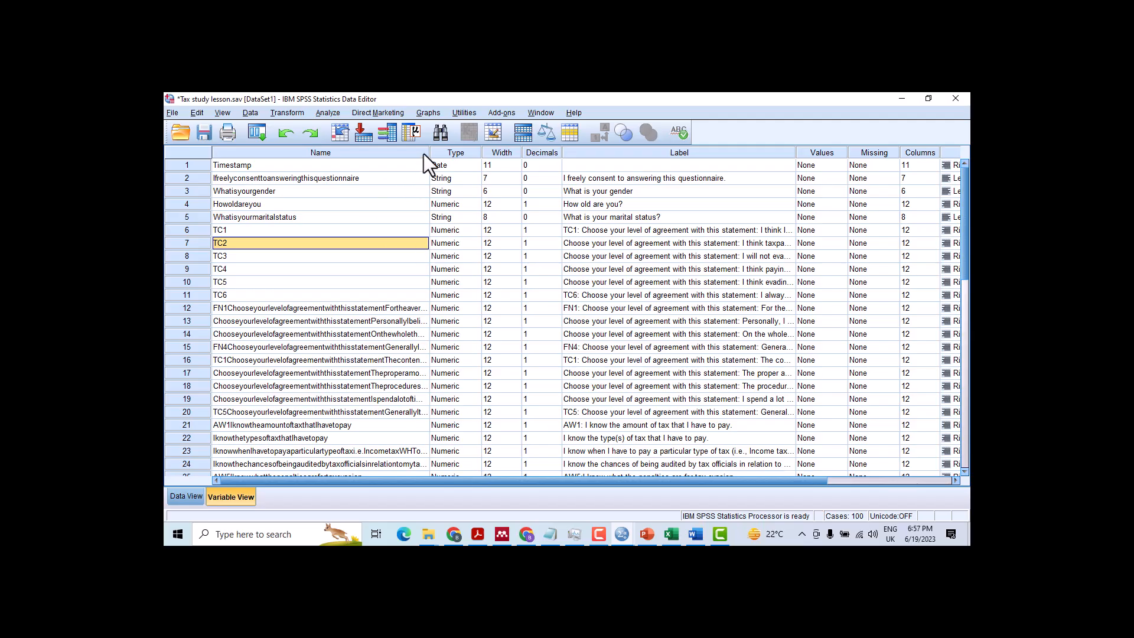
Narrow the Name column and check the renamed TC1 to TC6 columns in Data View
drag(427, 151, 306, 162)
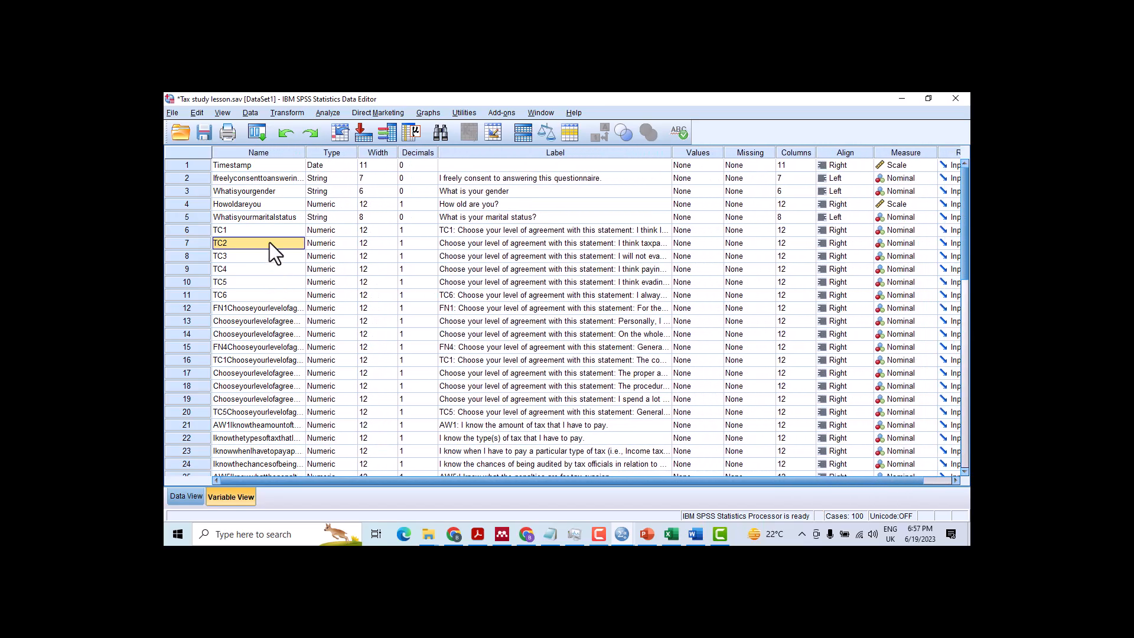
click(190, 495)
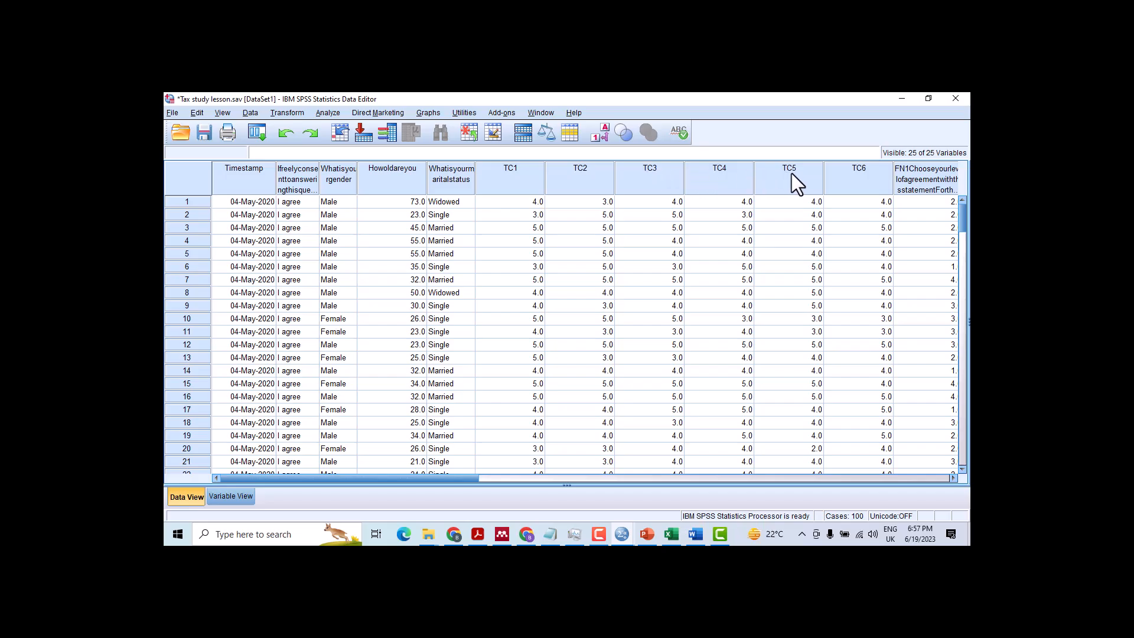
click(867, 171)
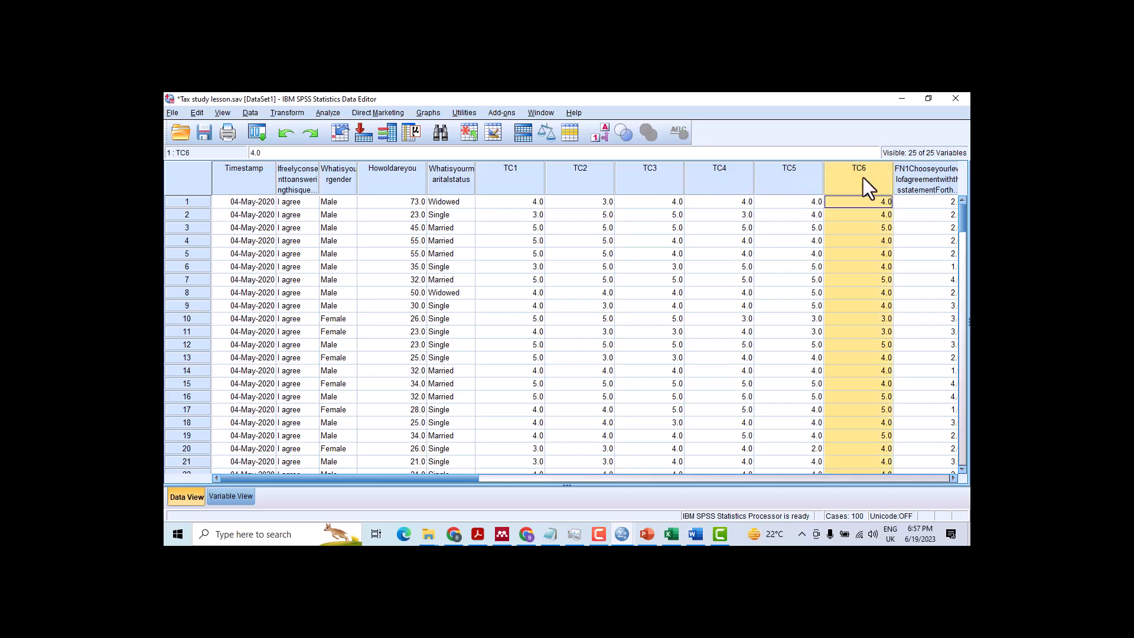
drag(424, 477, 490, 457)
Back in Variable View, rename the variables in rows 12 and 13 as FN1 and FN2
click(231, 497)
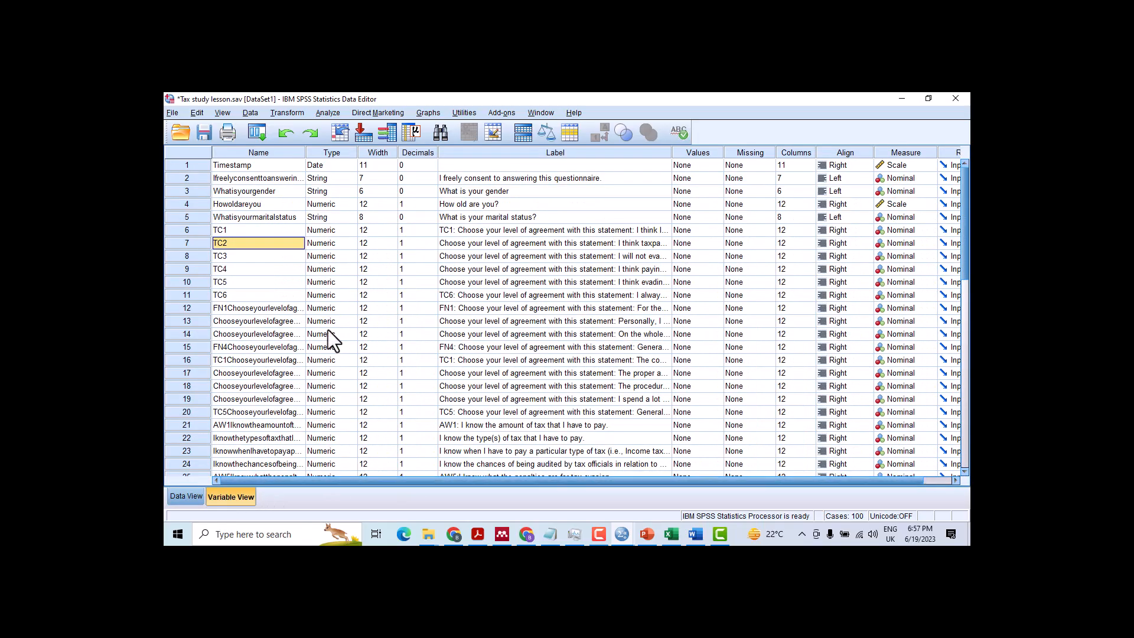
click(278, 308)
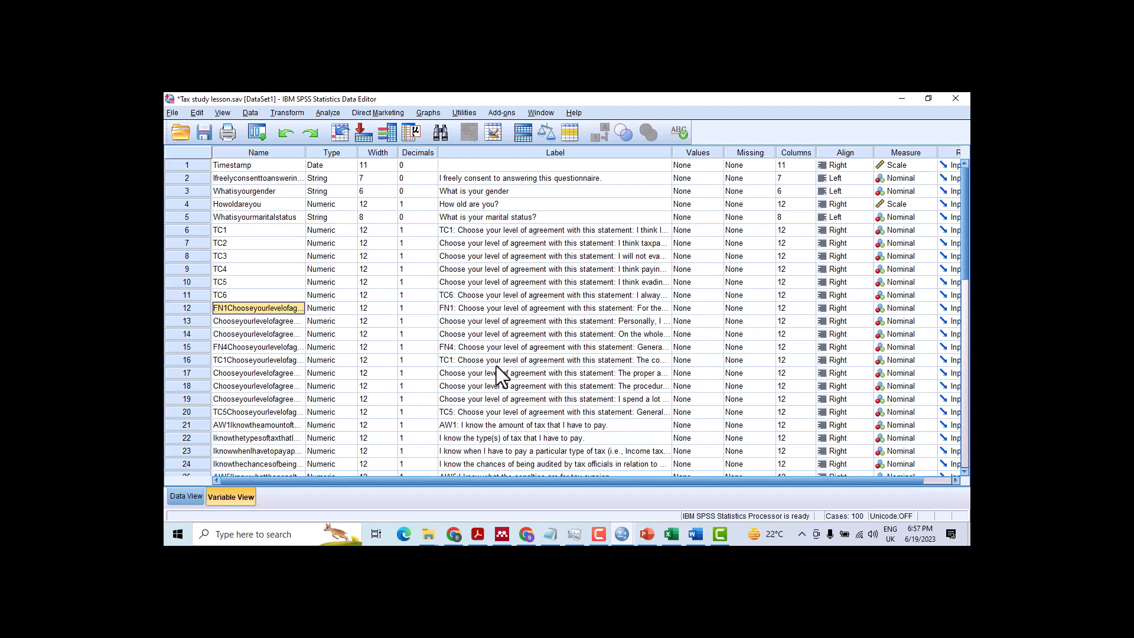
text(FN1)
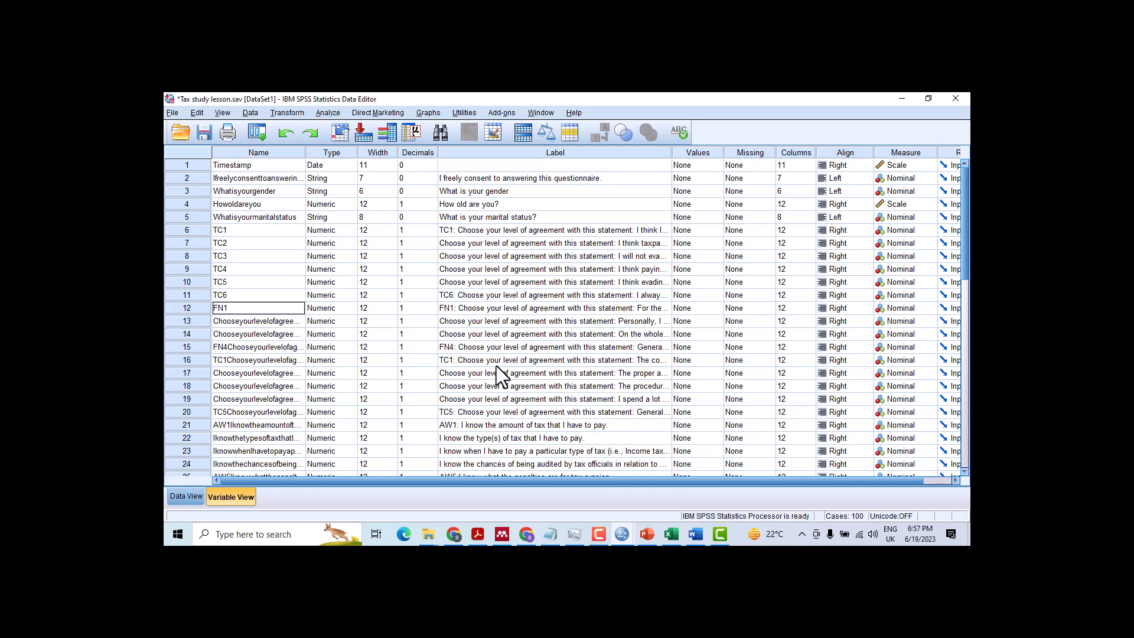
key(Return)
text(F)
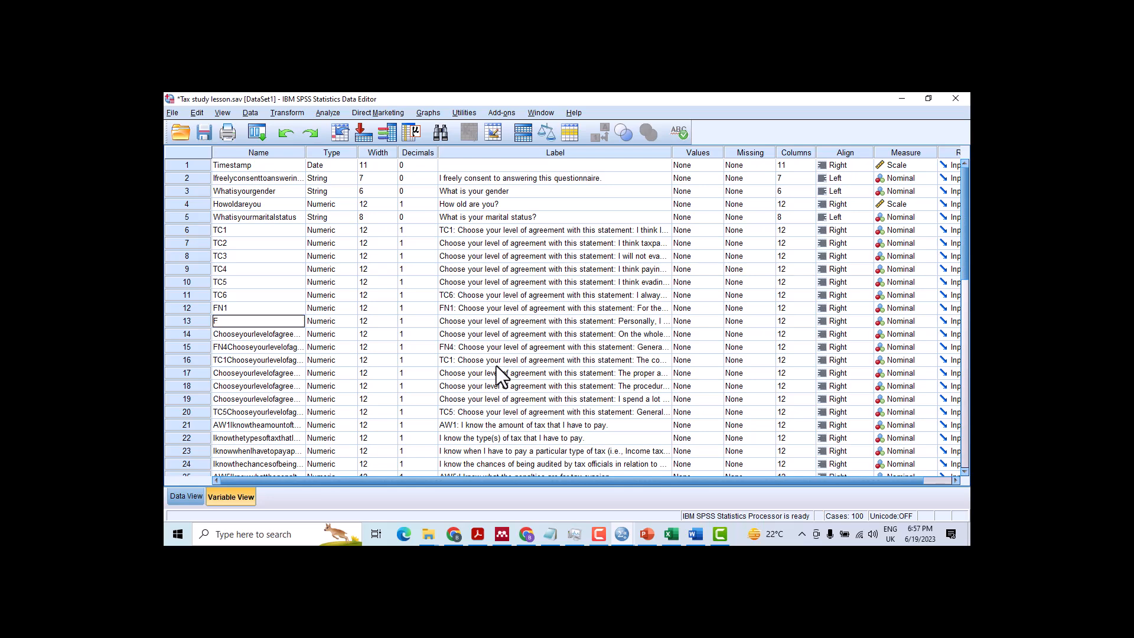
text(N2)
key(Return)
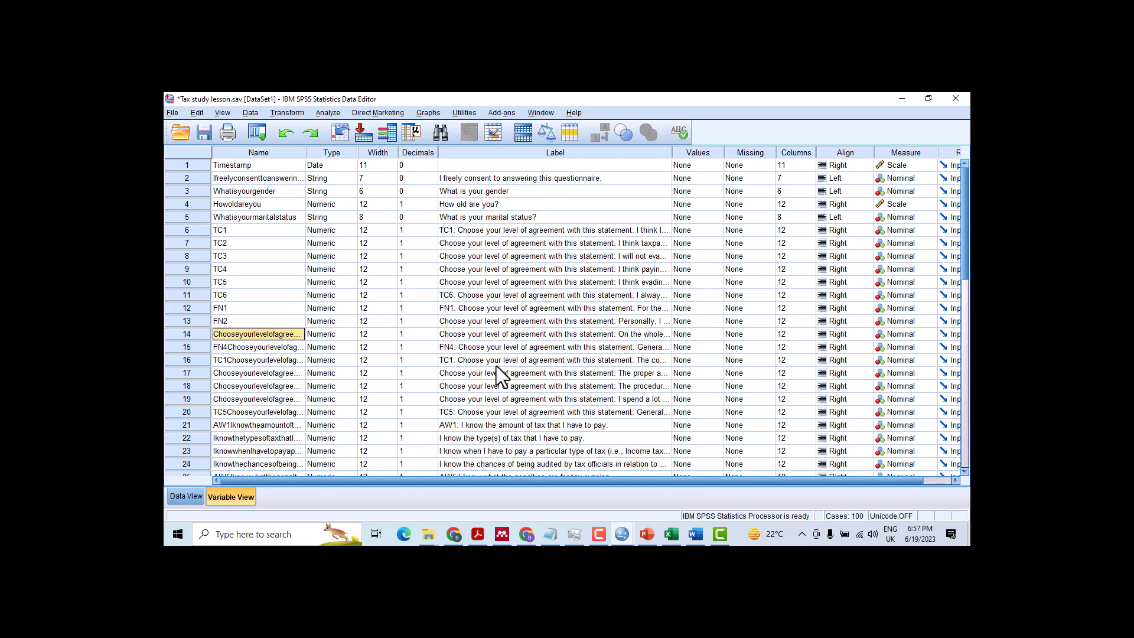
Rename the variables in rows 14 and 15 as FN3 and FN4
text(FN3)
key(Return)
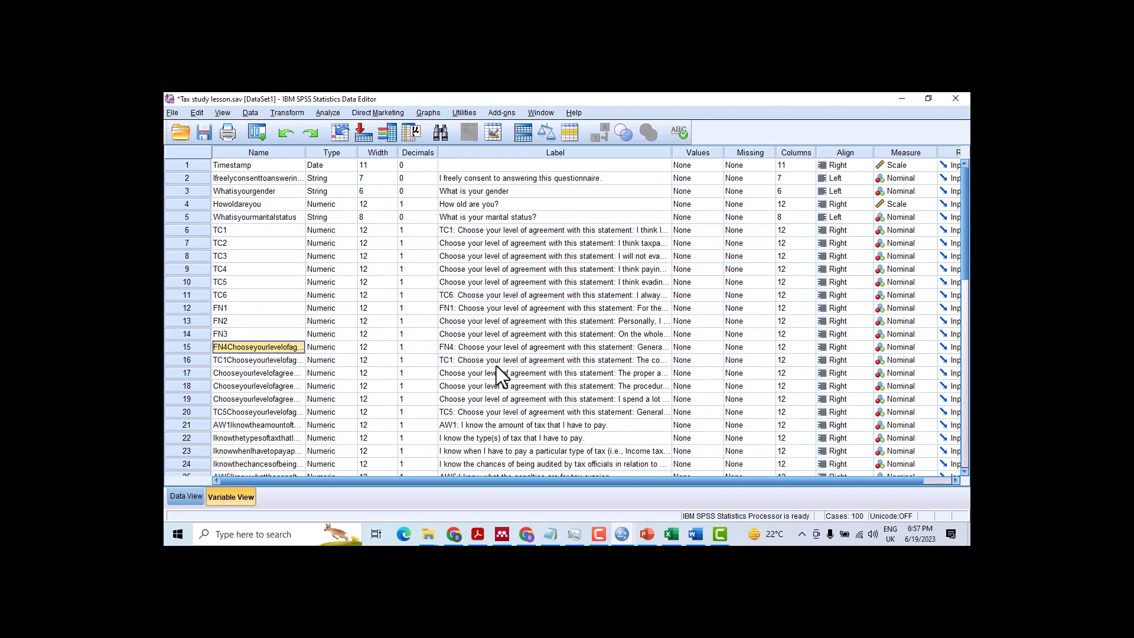
text(FN4)
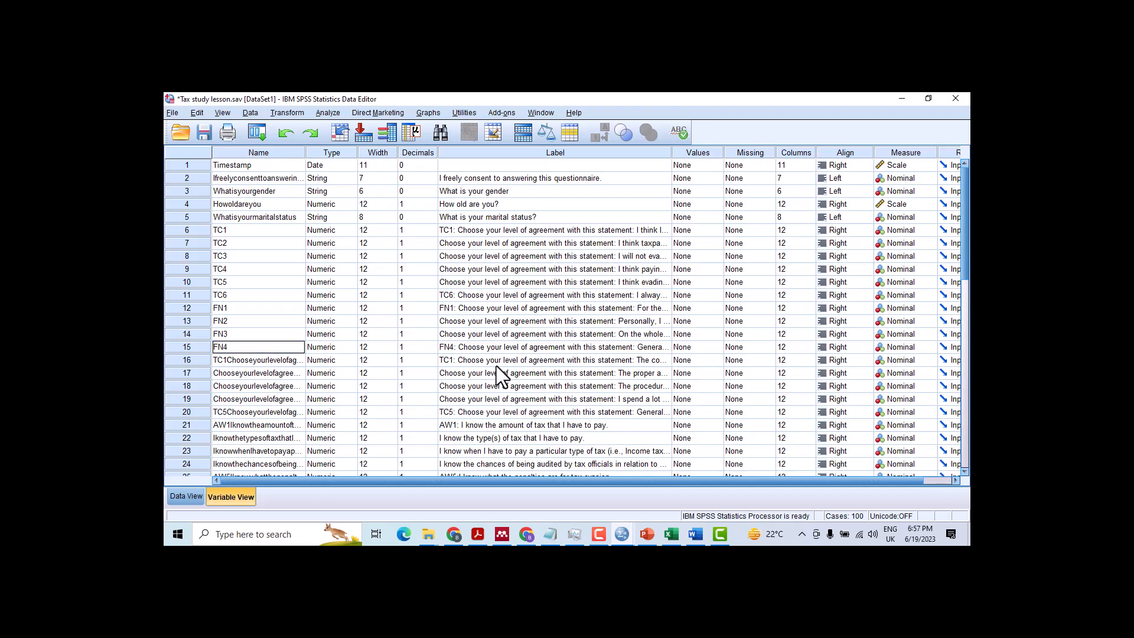
key(Return)
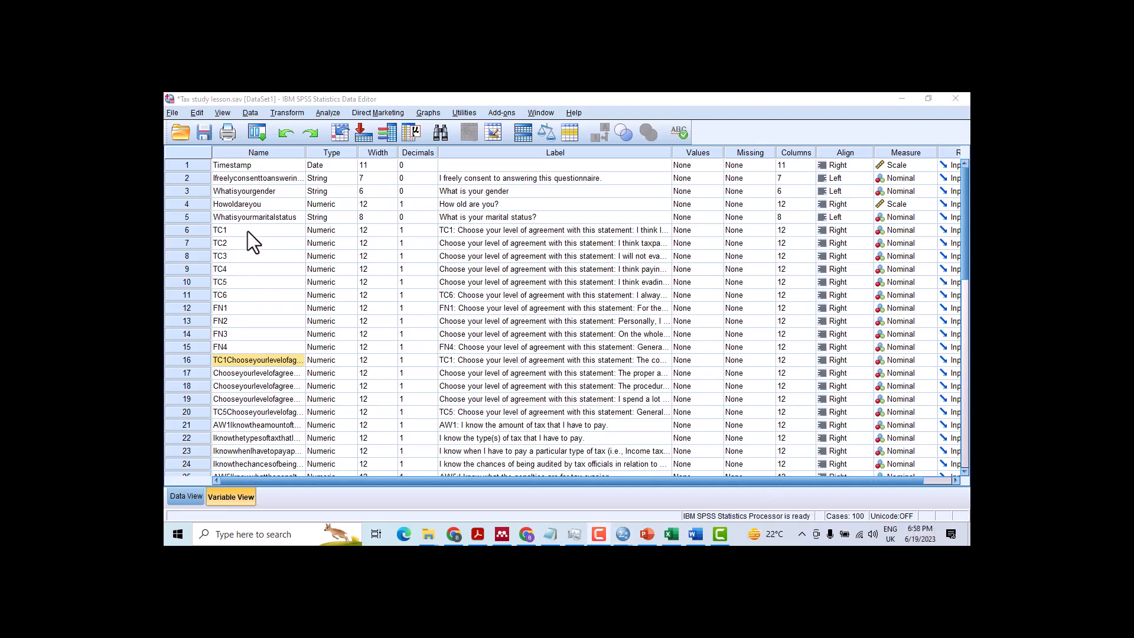
Widen the Label column further and compare the TC1 to TC3 statement labels with their short names
click(247, 231)
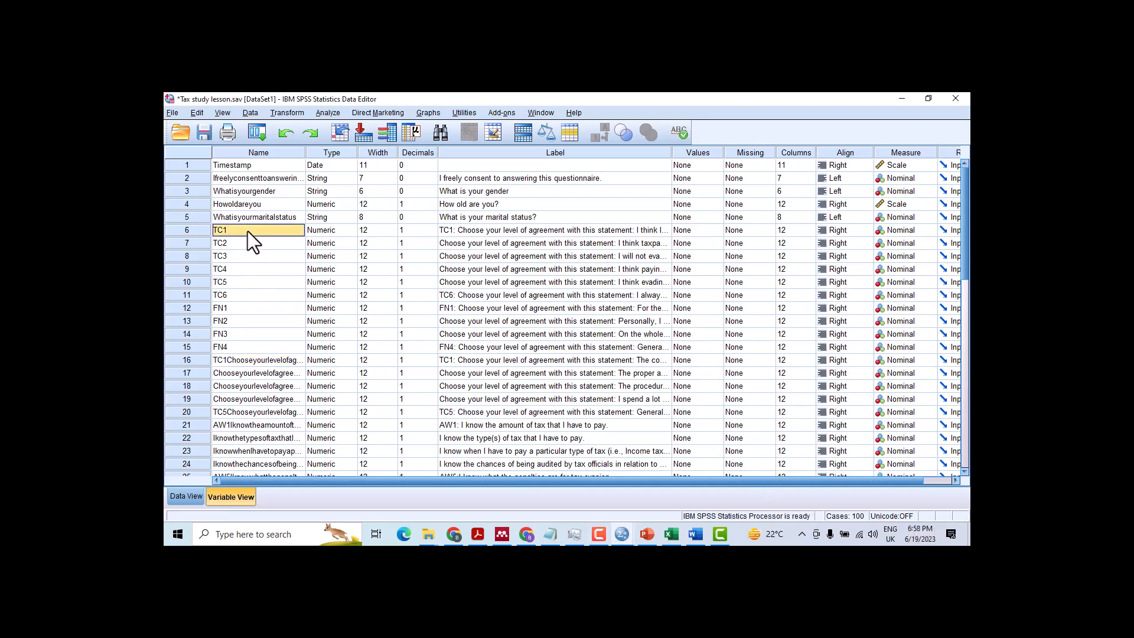
click(528, 230)
click(495, 239)
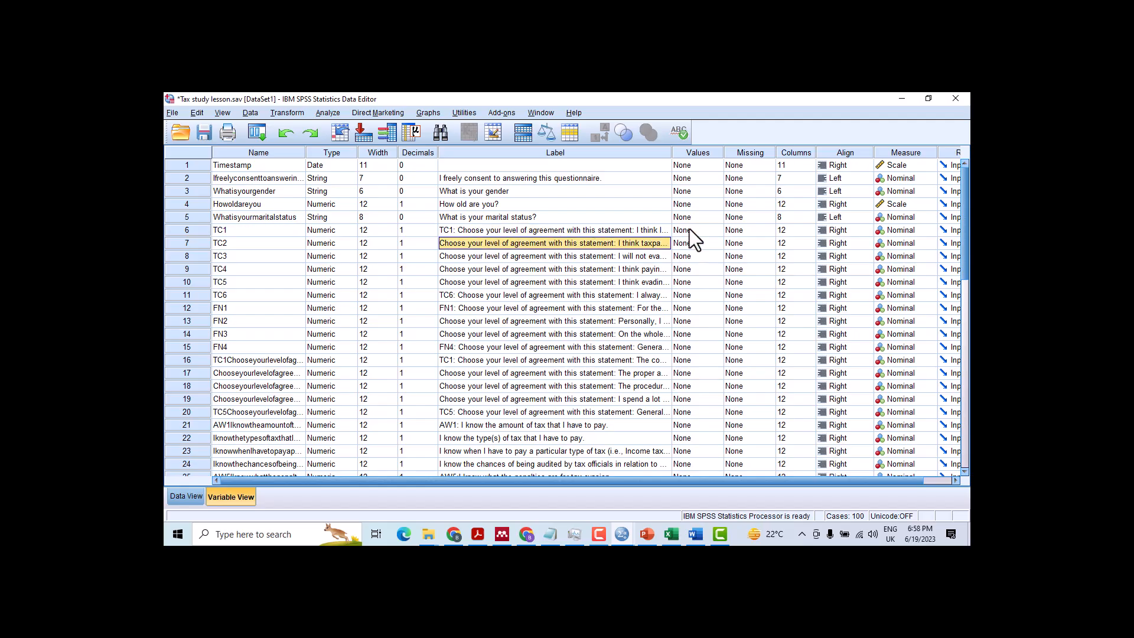
drag(670, 154, 773, 153)
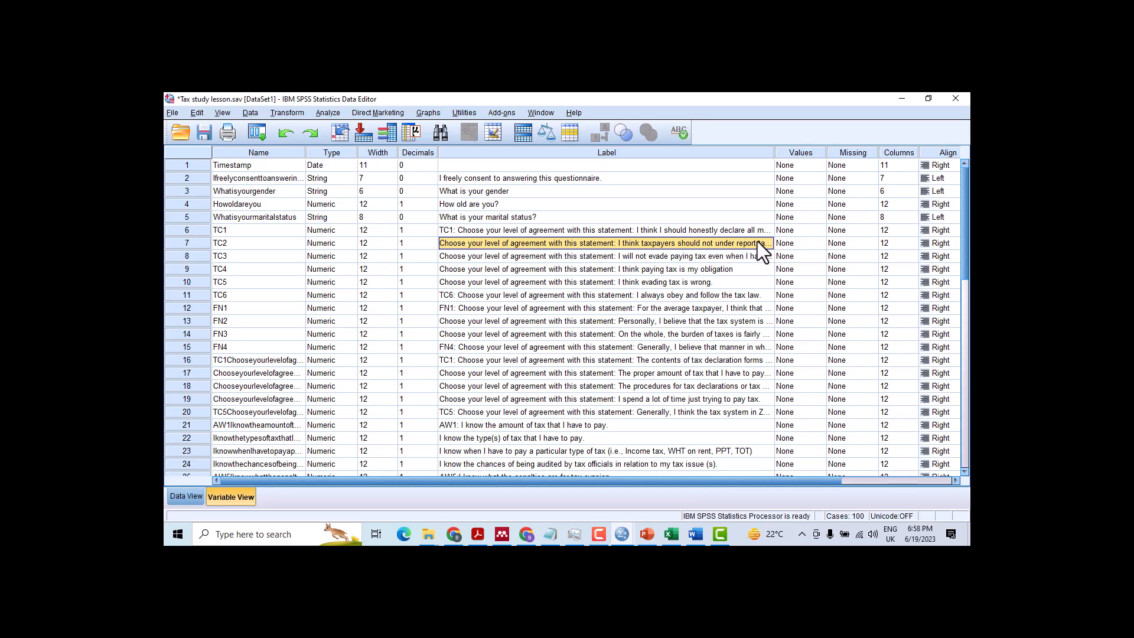
click(654, 257)
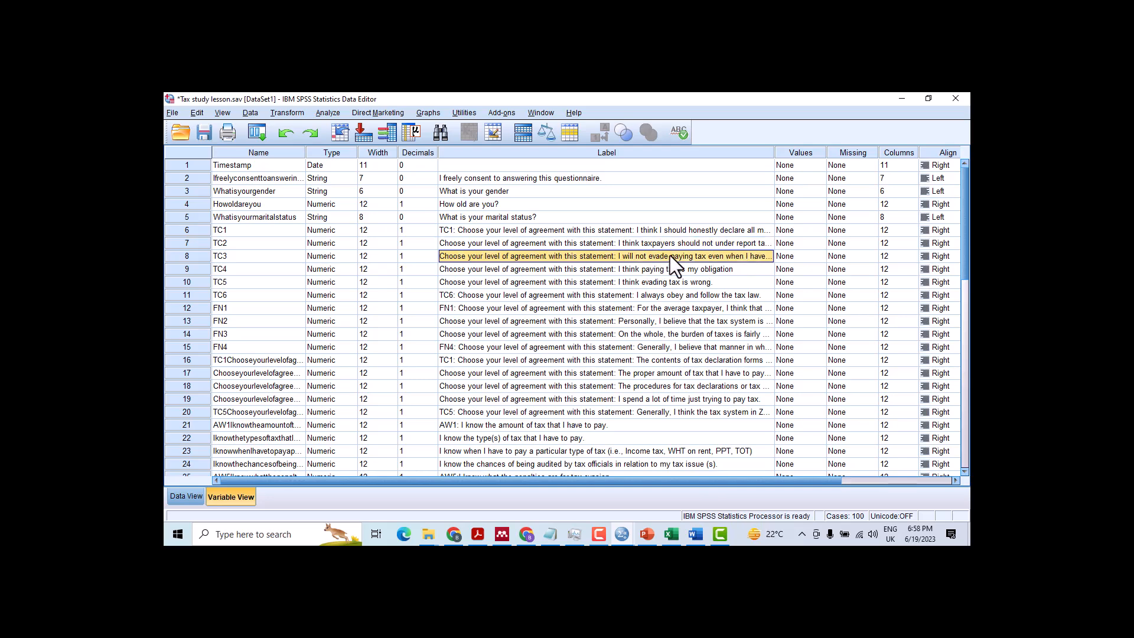
click(217, 242)
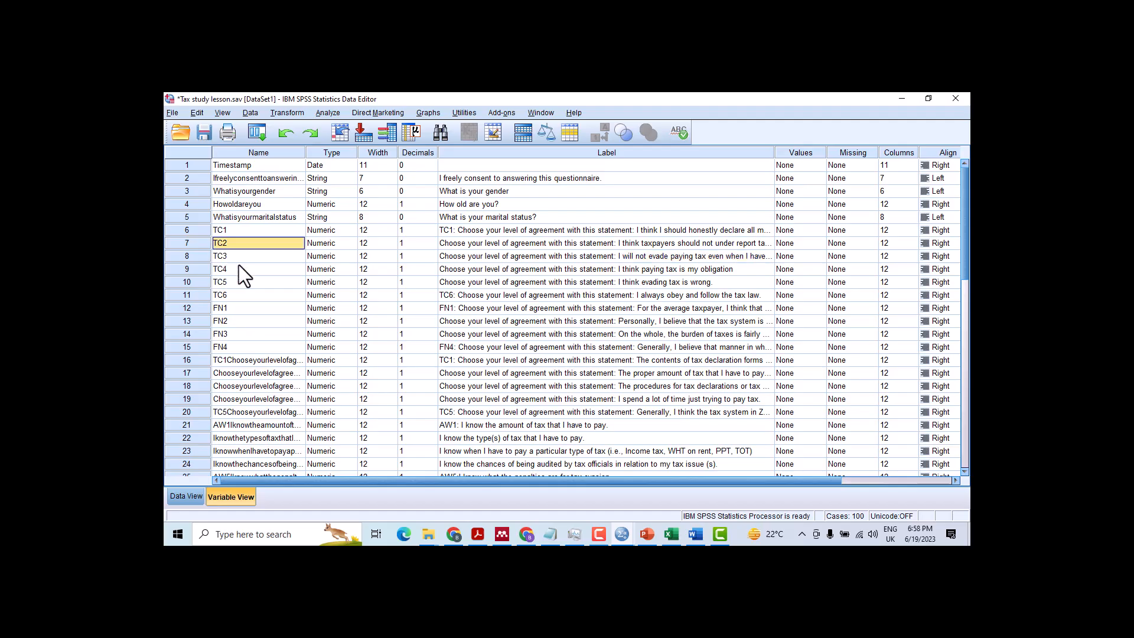
Rename the row 16 variable, about the contents of tax declaration forms, as CP1
click(241, 362)
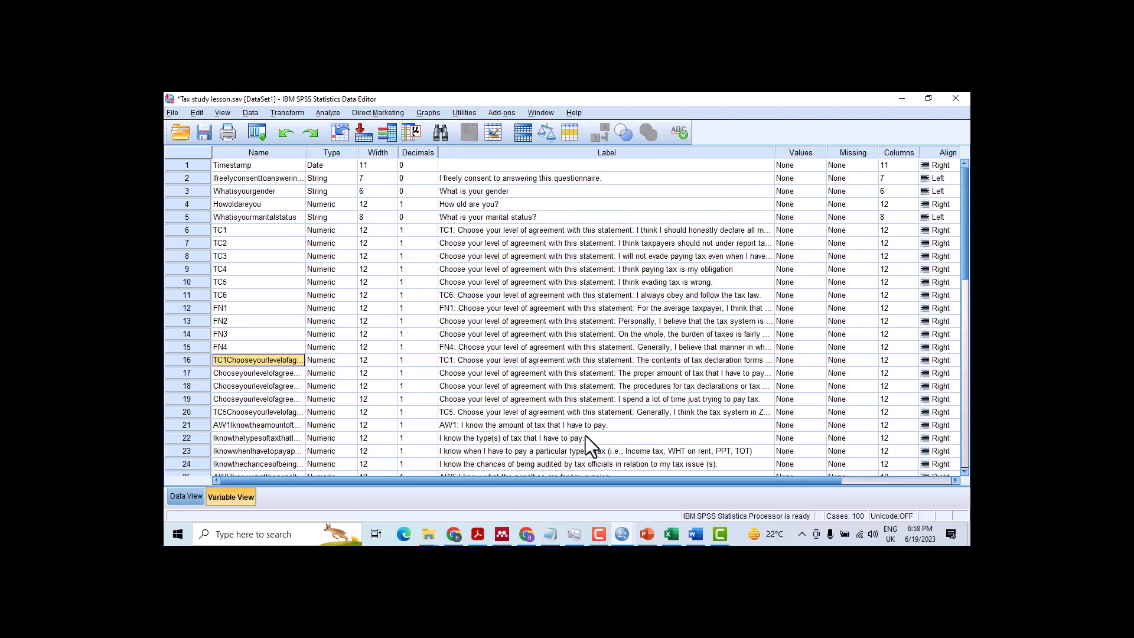
click(915, 538)
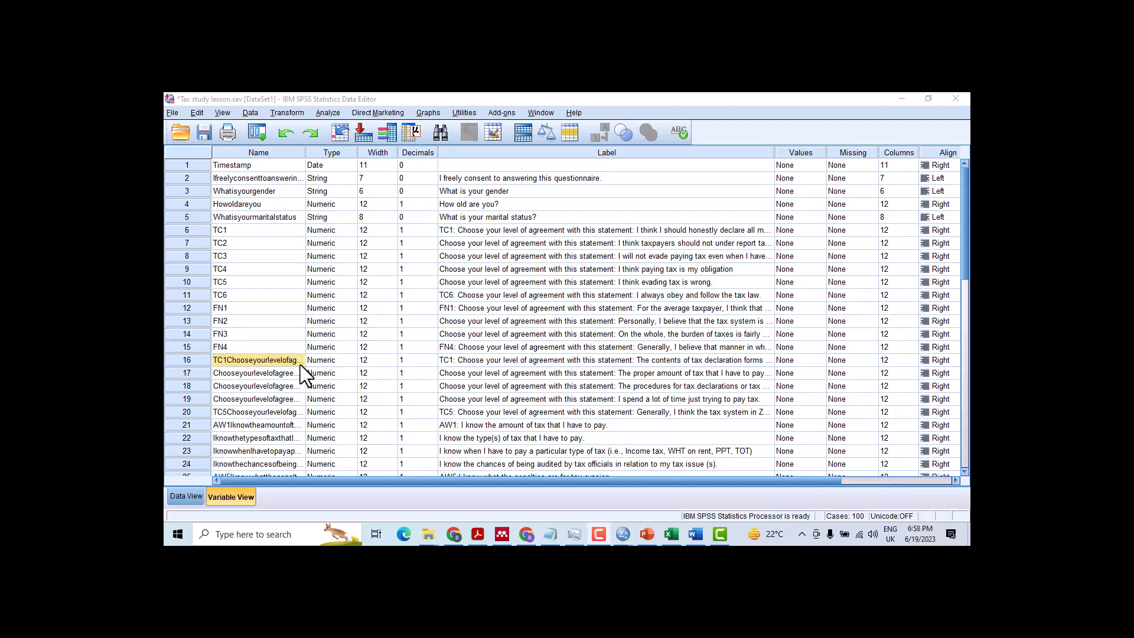
click(255, 361)
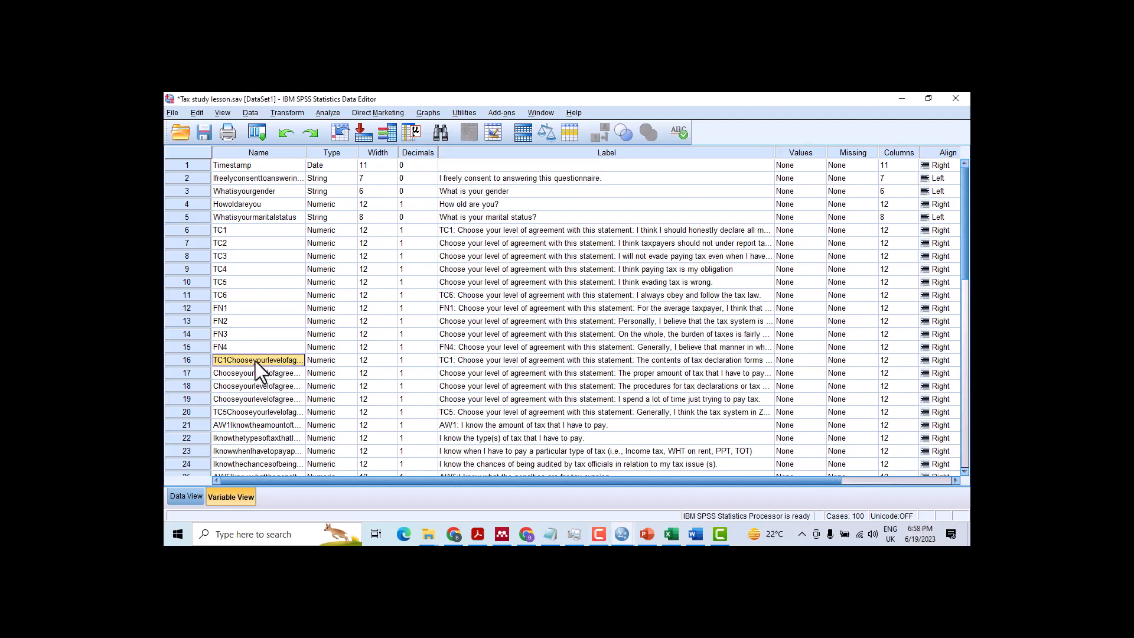
text(CP1)
key(Return)
scroll(255, 360, down, 2)
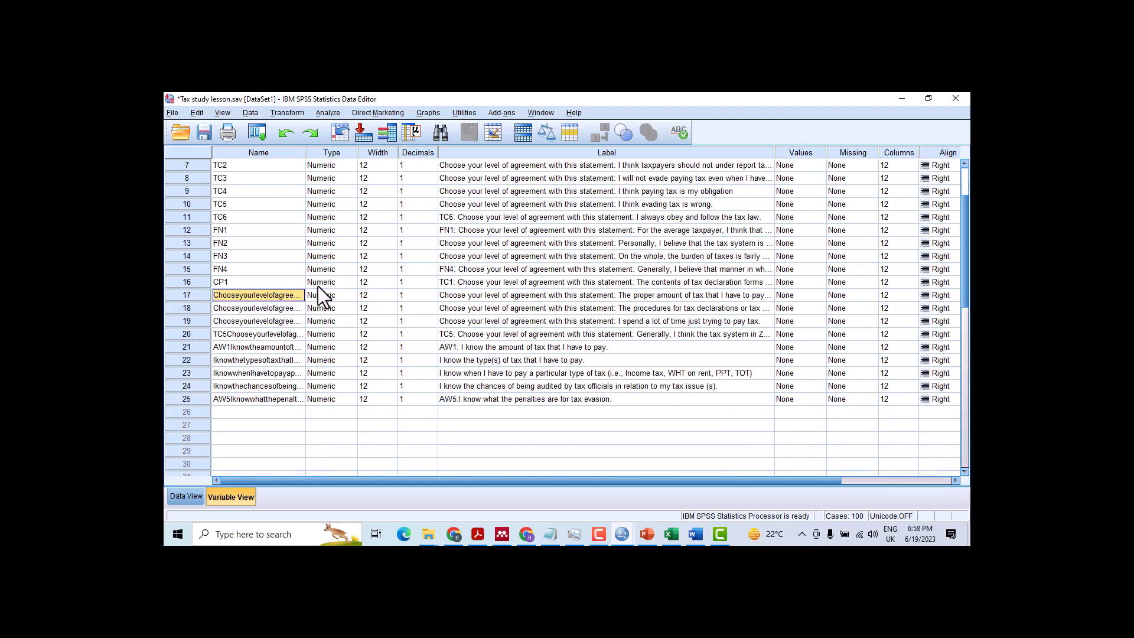
Rename the variables in rows 17 and 18 as CP2 and CP3
text(CP)
key(Return)
text(CP)
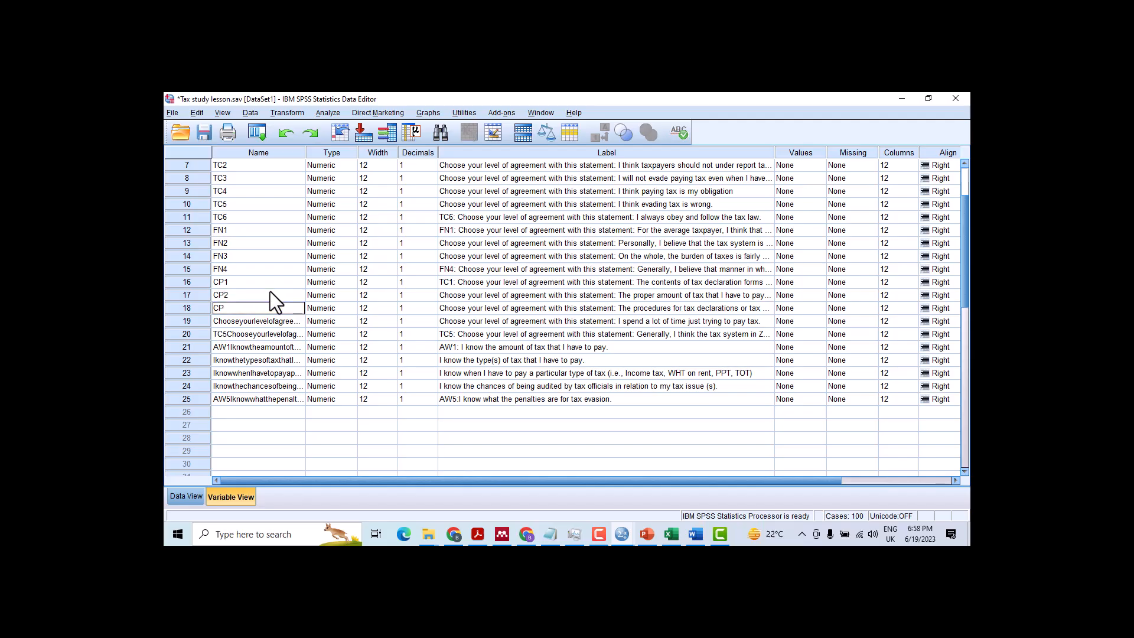
text(3)
key(Return)
Rename the variables in rows 19 and 20 as CP4 and CP5
text(C)
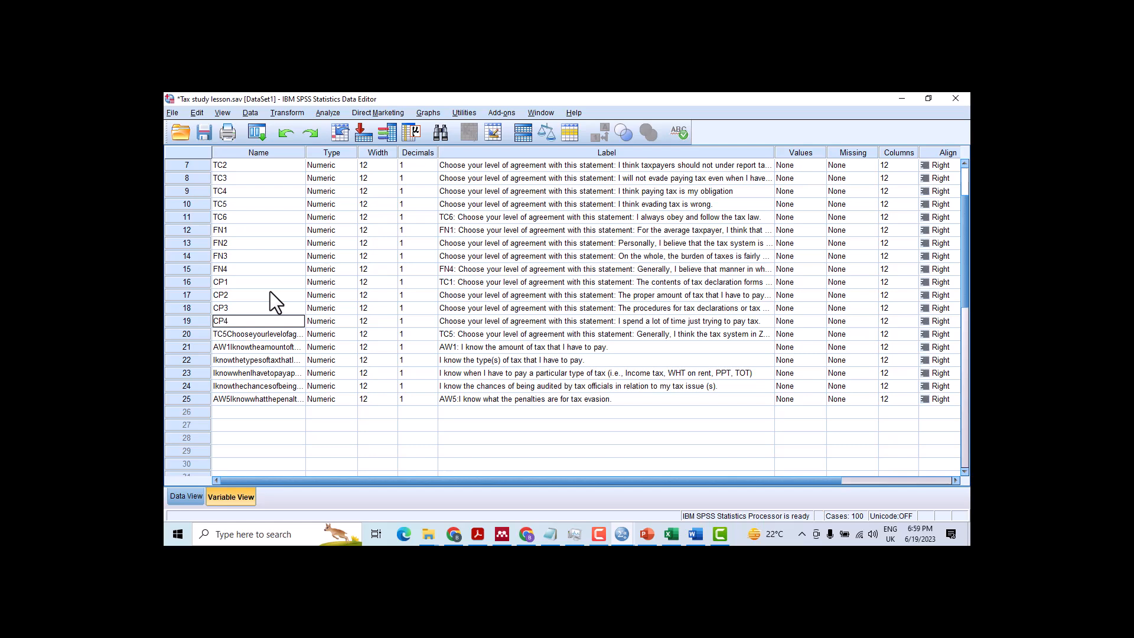
text(P4)
key(Return)
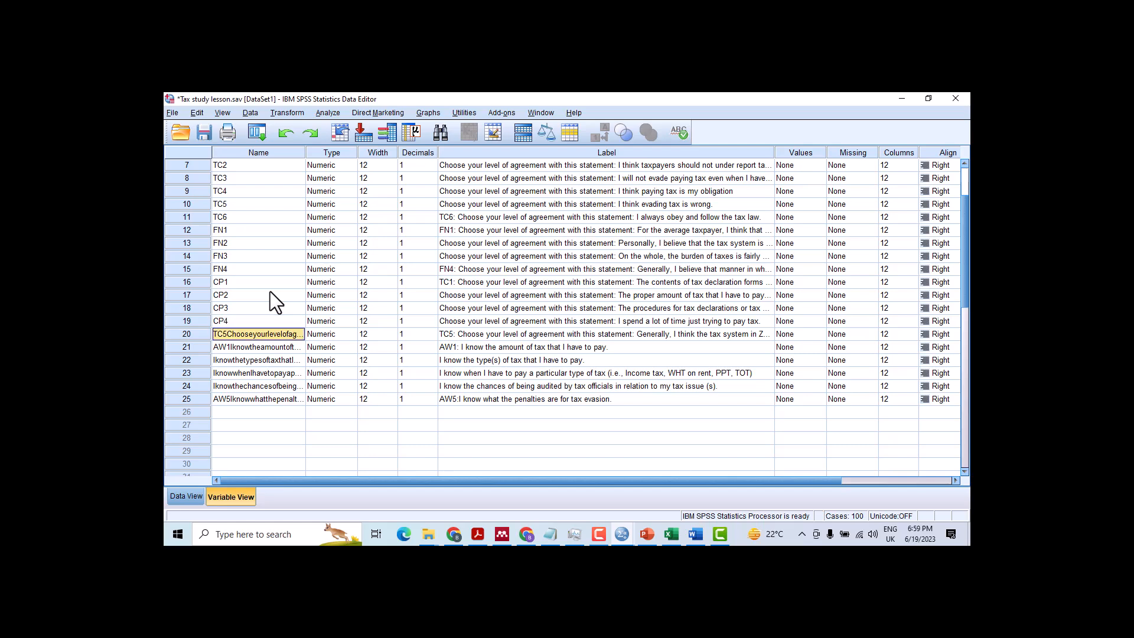
text(CP5)
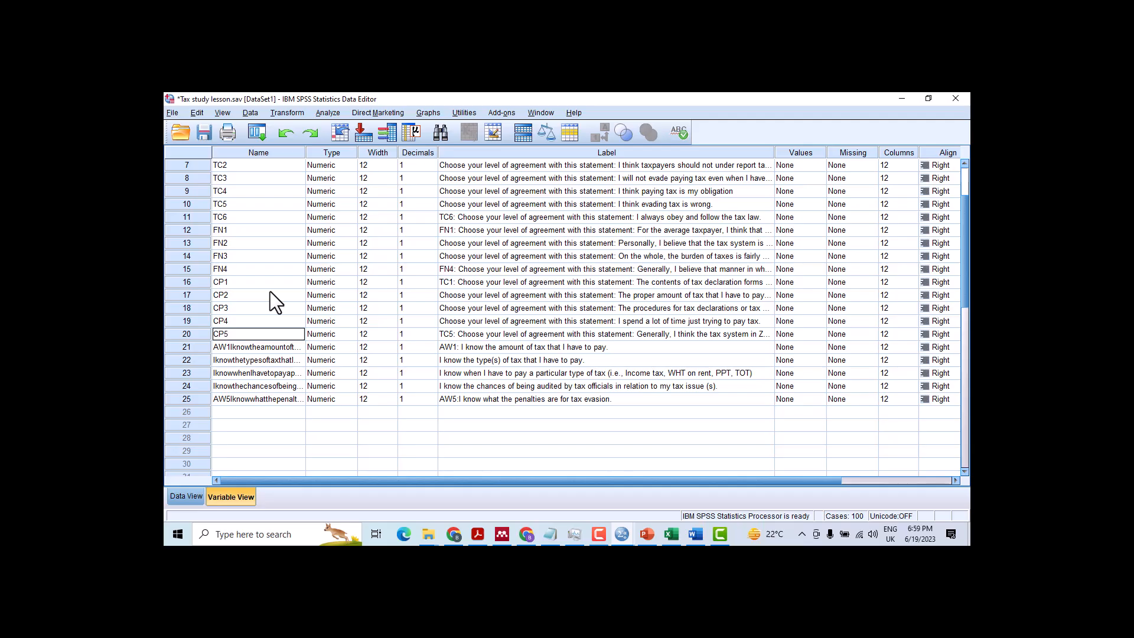
key(Return)
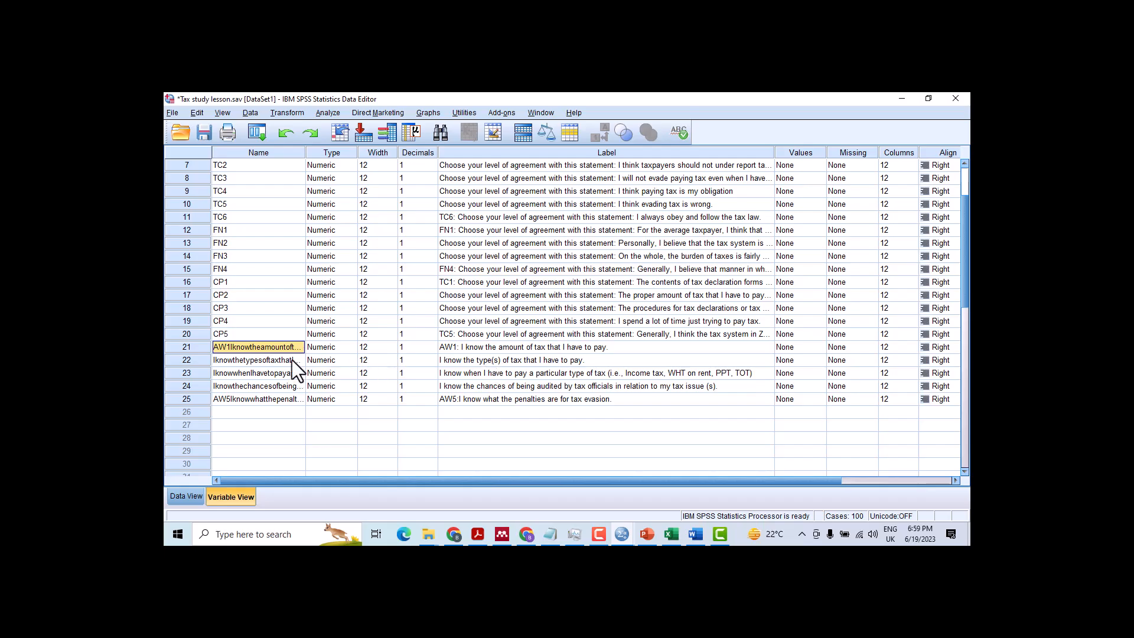
Rename the tax knowledge variables in rows 21 to 23 as AW1, AW2 and AW3
text(AW1)
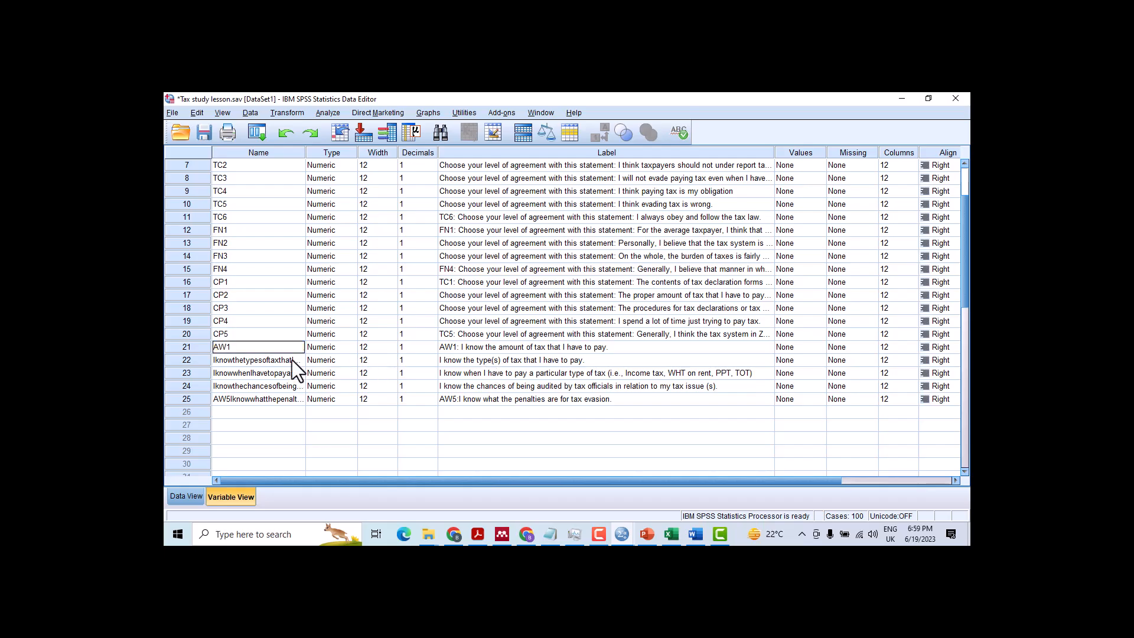
key(Return)
text(AW2)
key(Return)
text(AW)
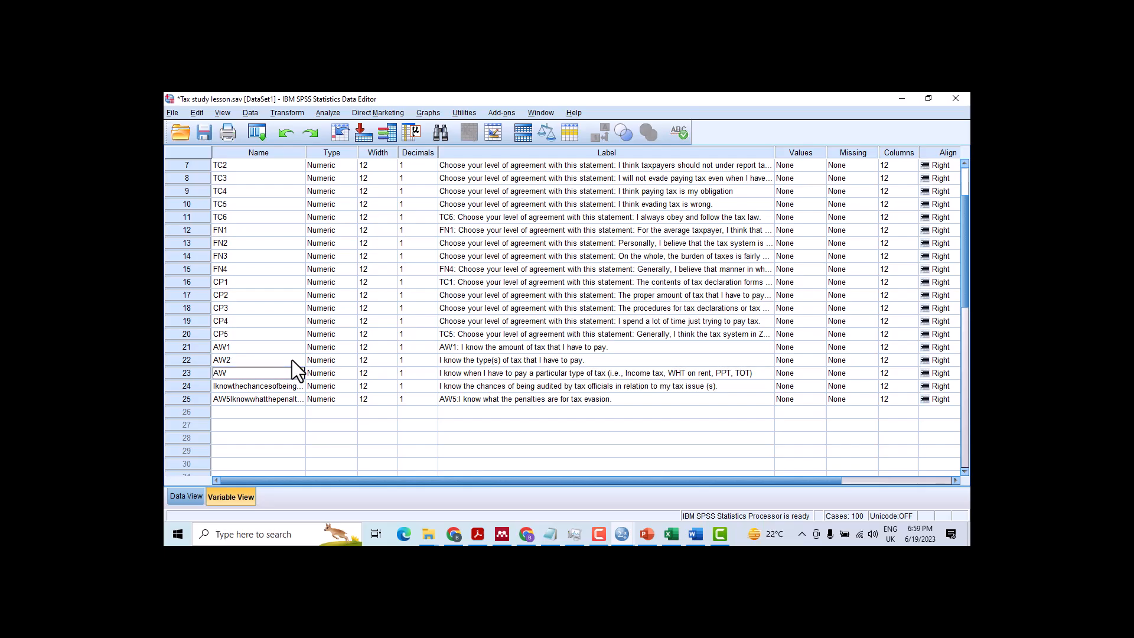
text(3)
key(Return)
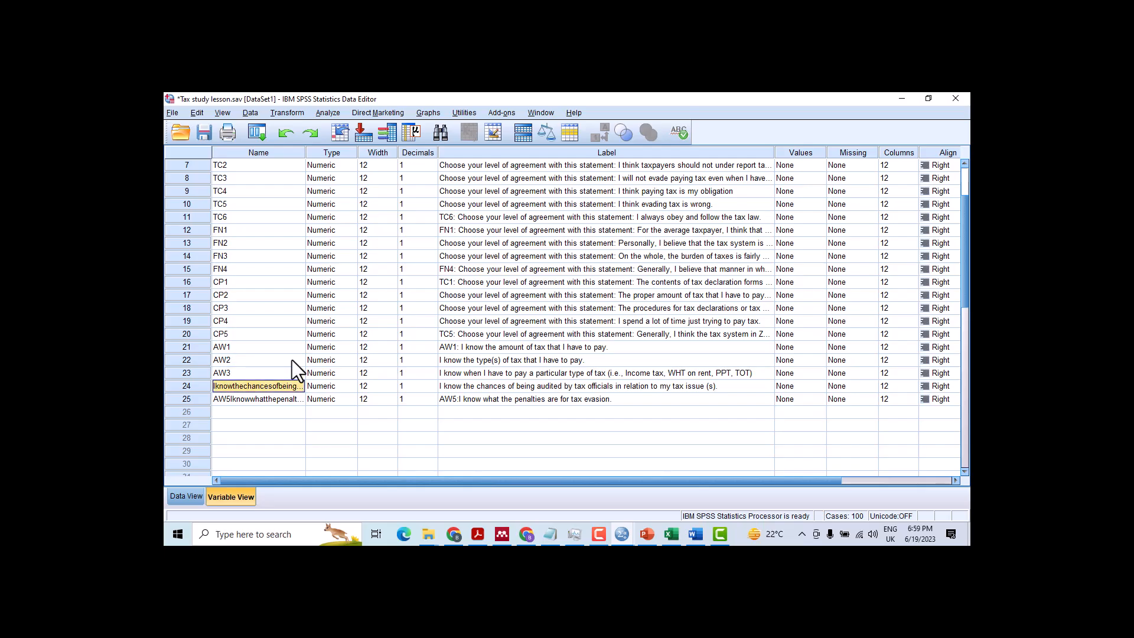
Rename the variables in rows 24 and 25, about audit chances and evasion penalties, as AW4 and AW5
text(AW)
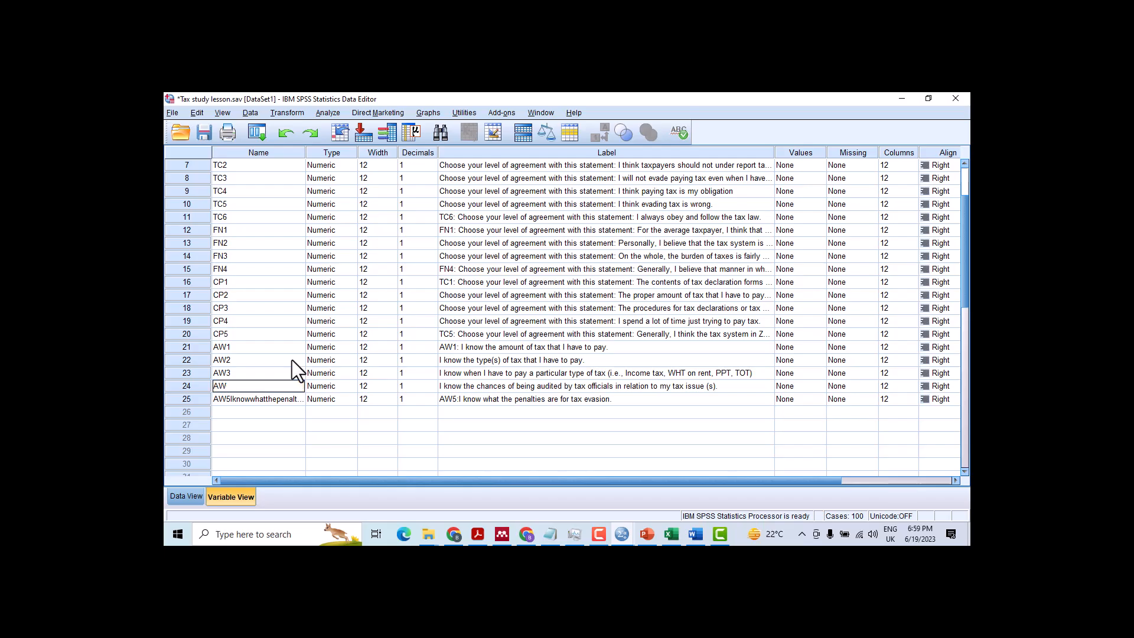
text(4)
key(Return)
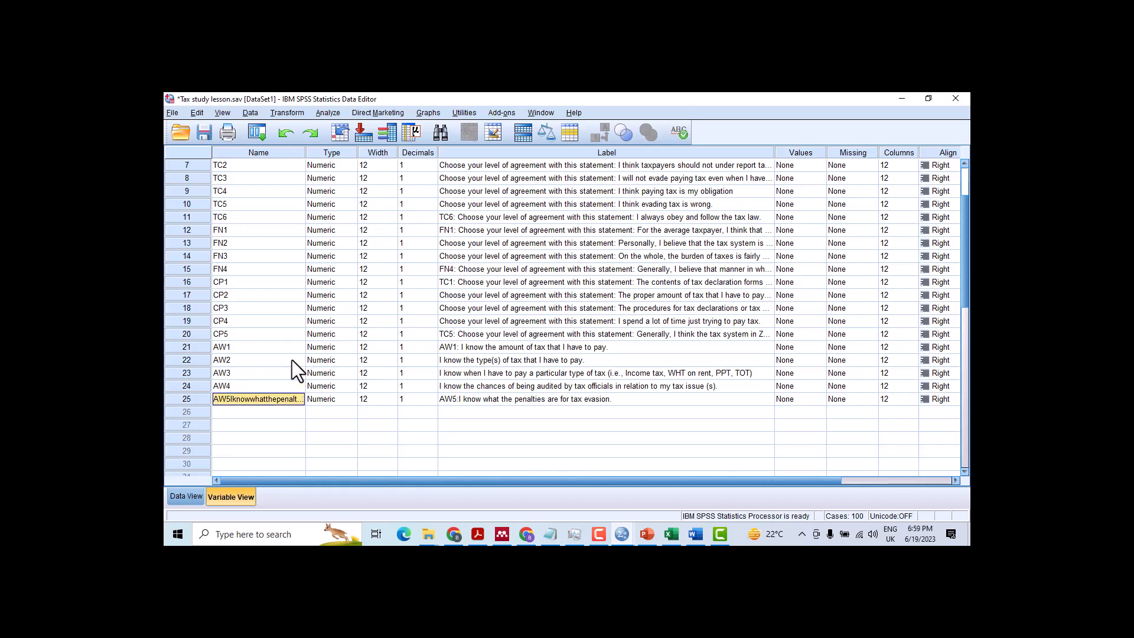
text(AW5)
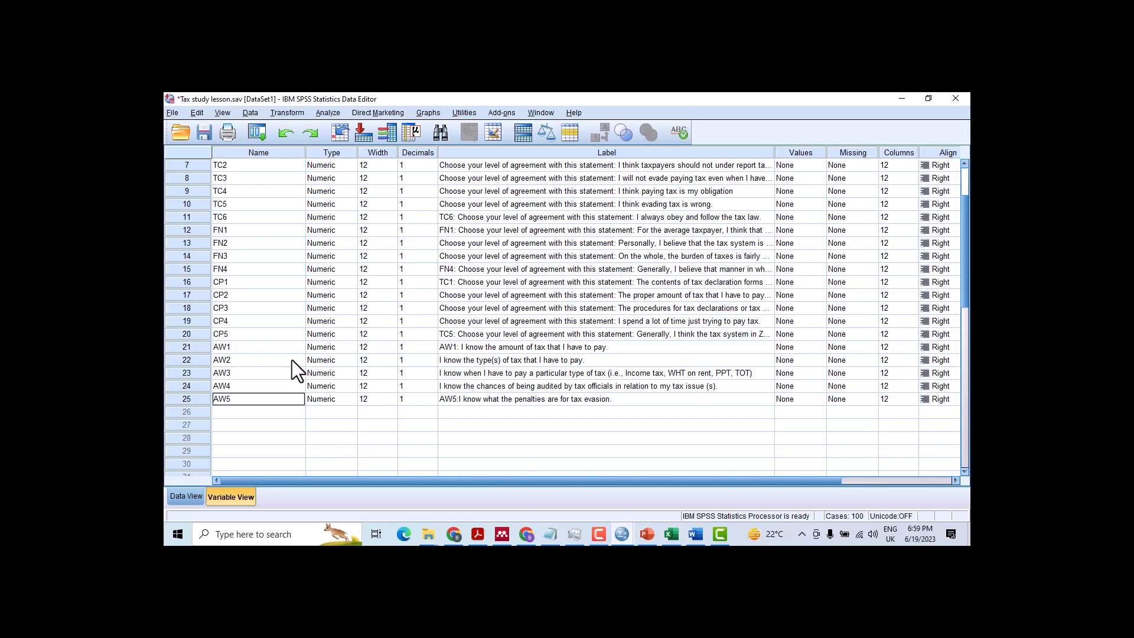
key(Return)
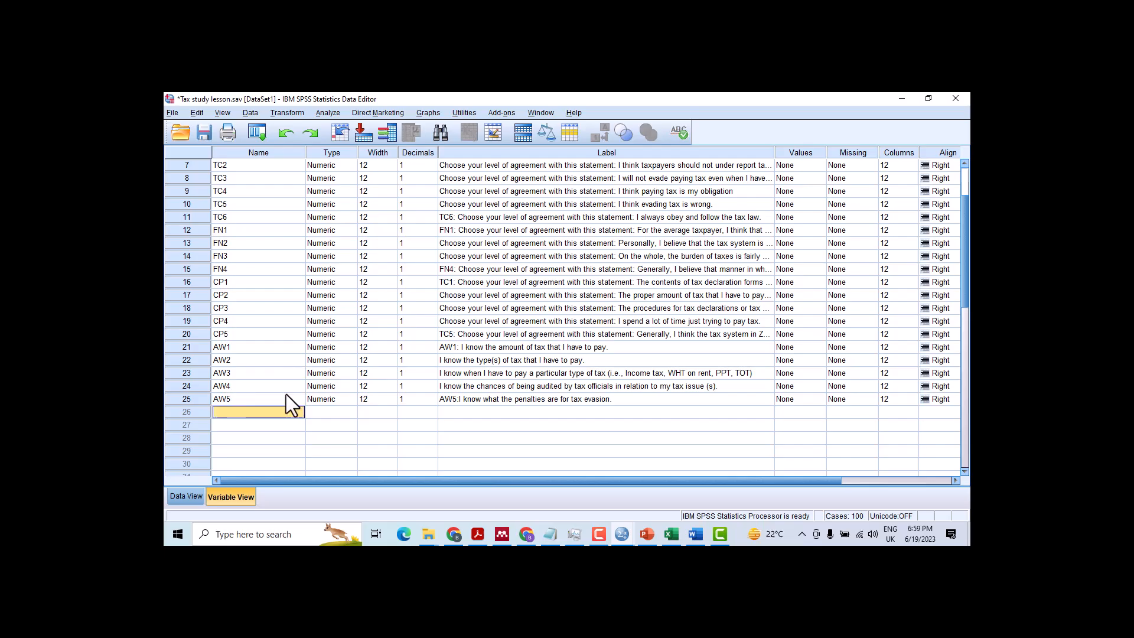
In Data View, check the short column names across the dataset from the TC items through to the AW items
click(186, 495)
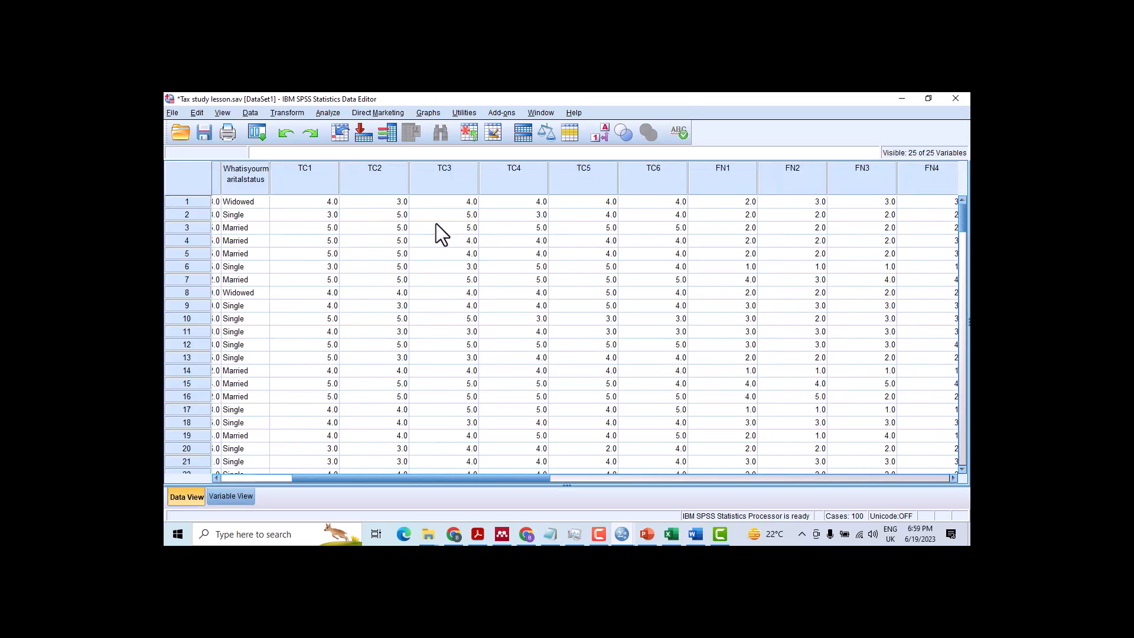
drag(312, 165, 575, 171)
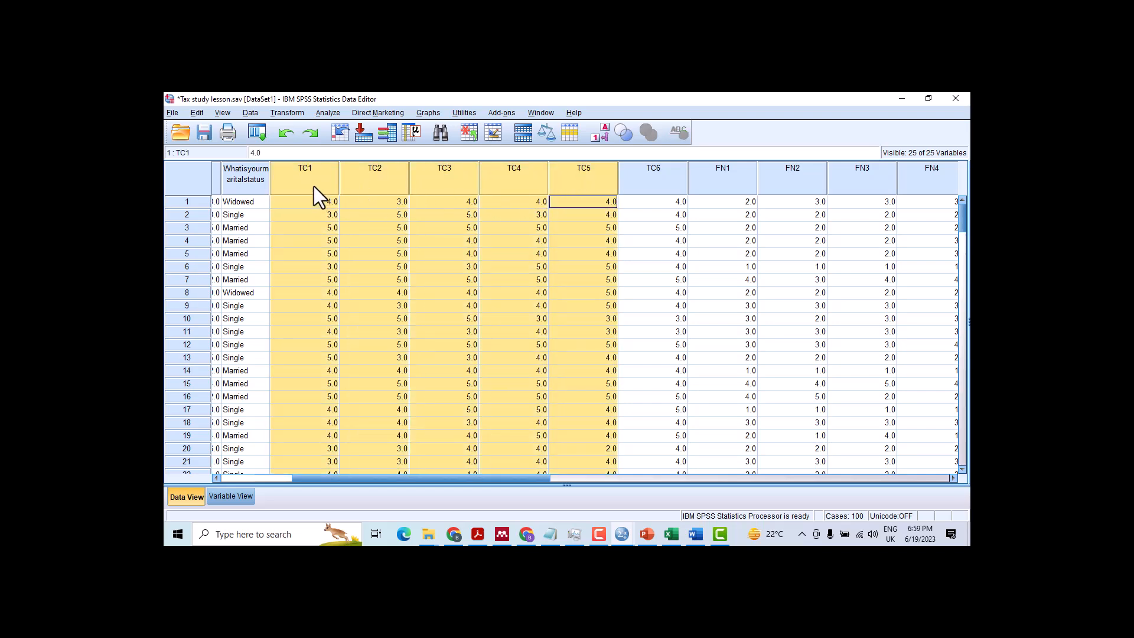
click(427, 276)
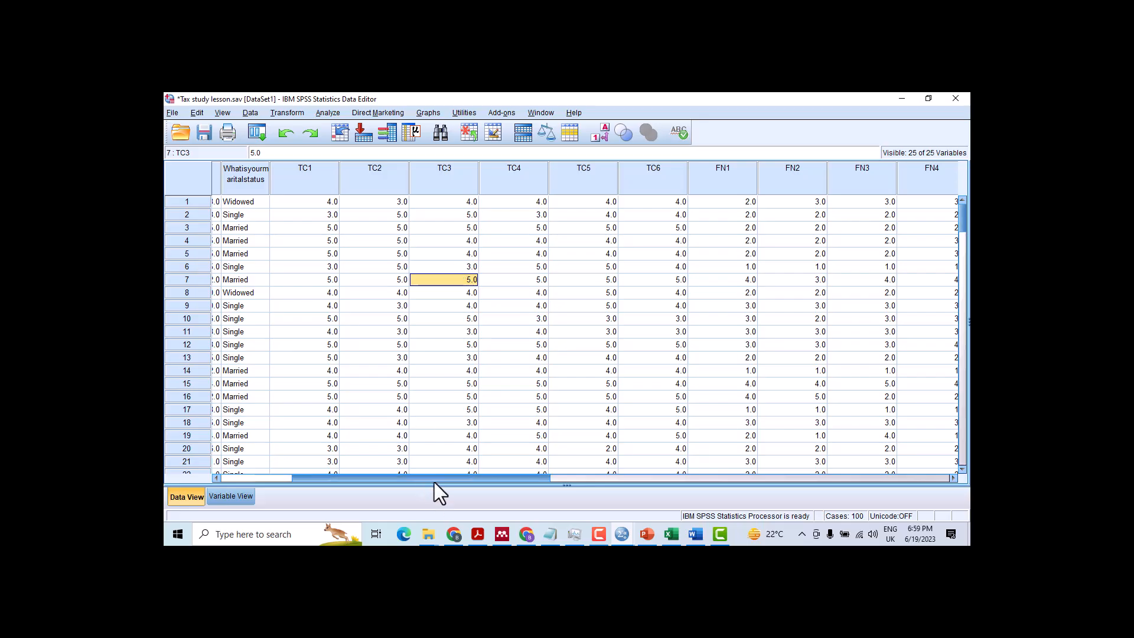
drag(434, 479, 753, 448)
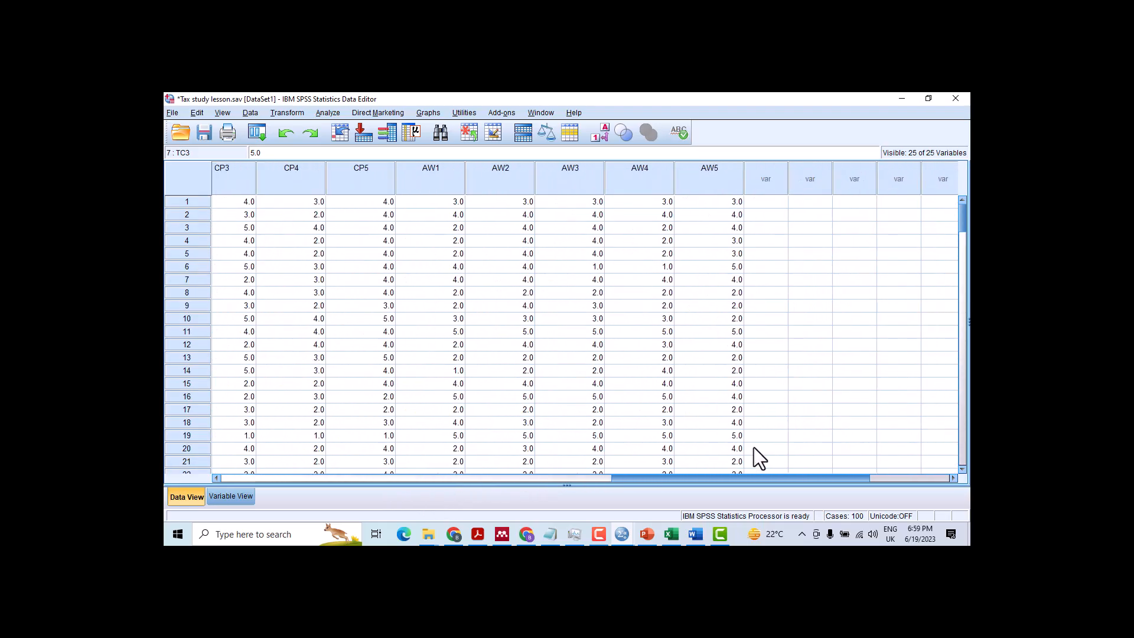
click(701, 172)
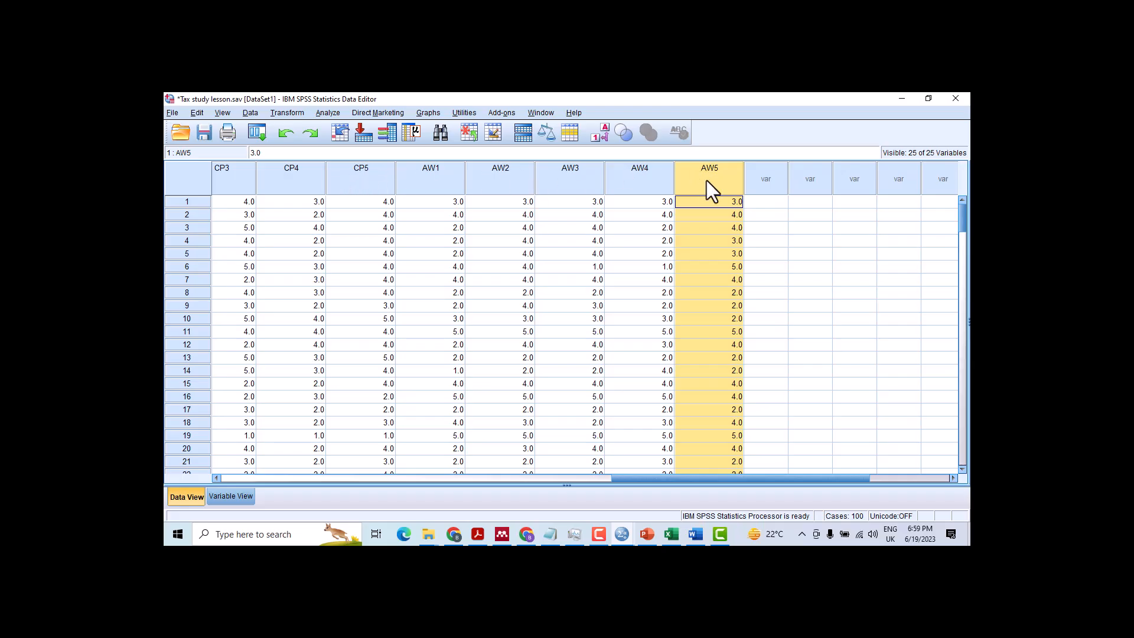
click(664, 179)
click(704, 165)
drag(685, 168, 718, 179)
click(679, 435)
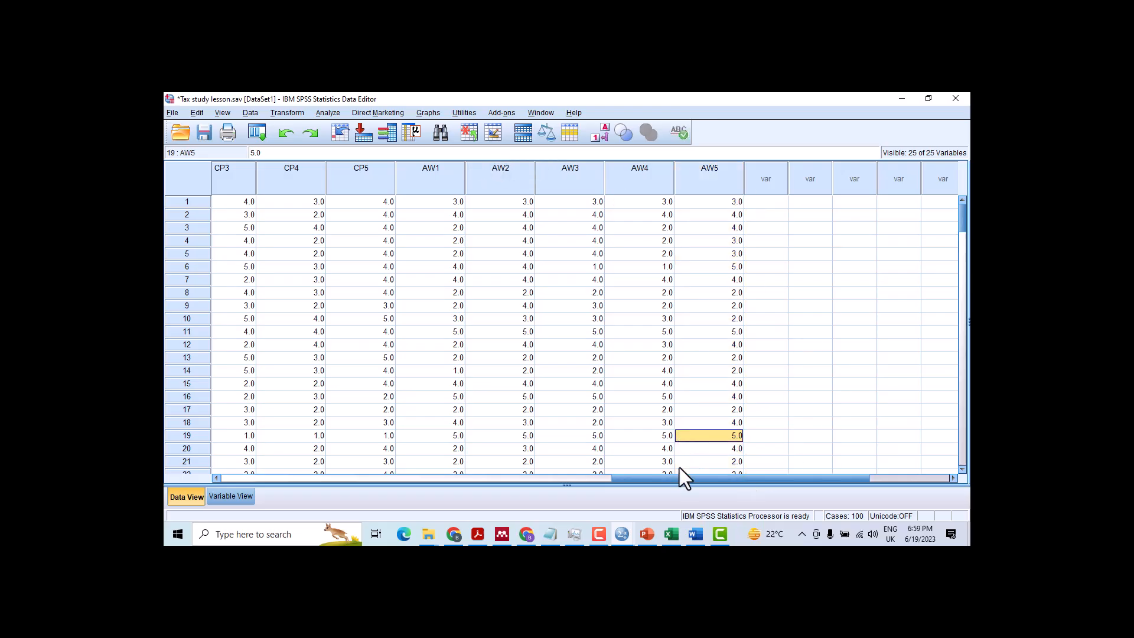
click(683, 473)
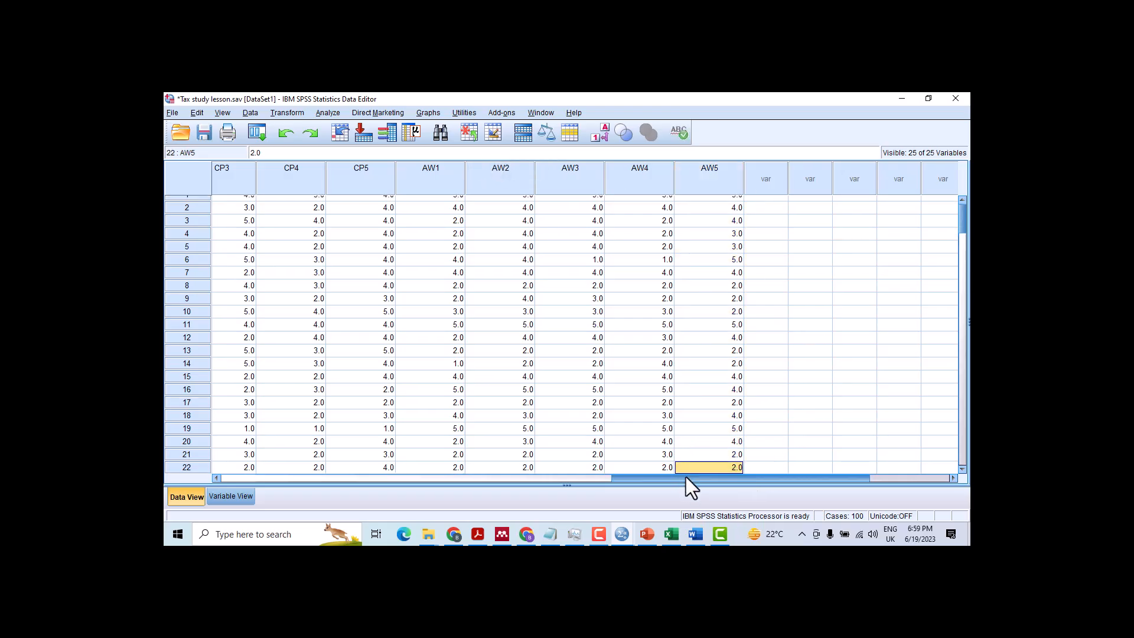
click(714, 172)
click(586, 175)
click(476, 168)
click(375, 172)
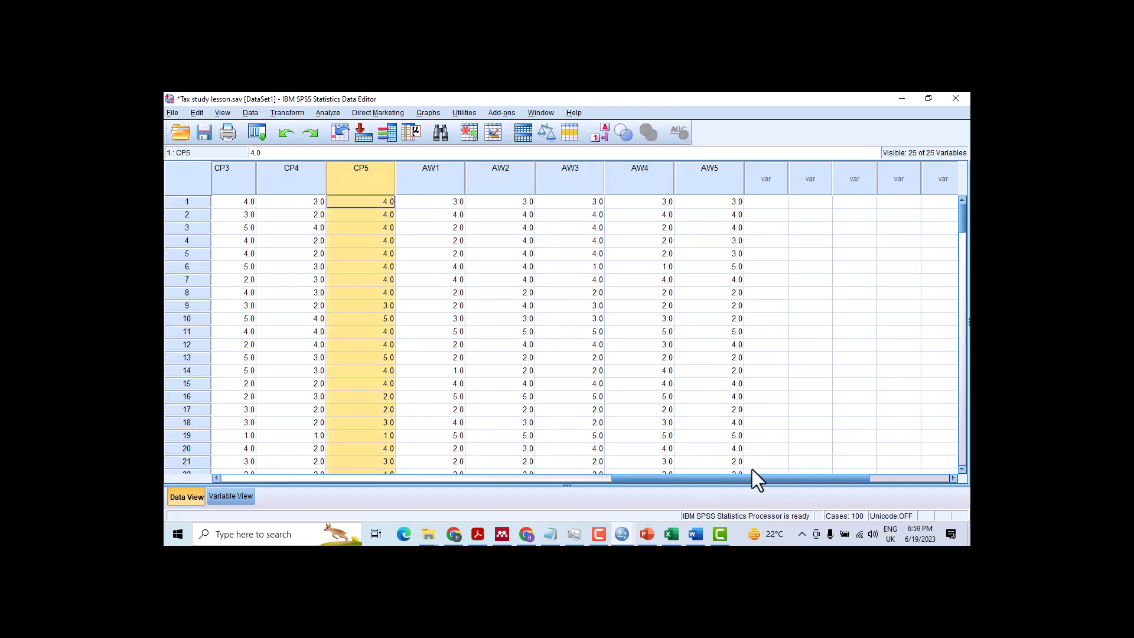
Examine the long column names of the consent, gender, age and marital status variables at the start of the dataset
drag(721, 477, 292, 441)
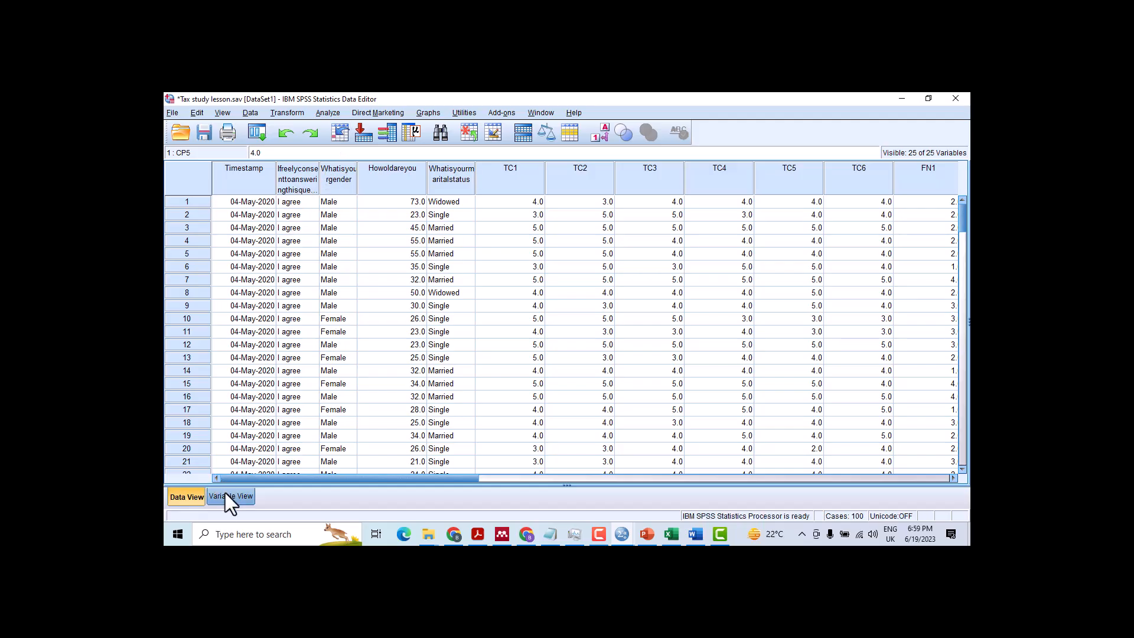
click(324, 188)
click(306, 183)
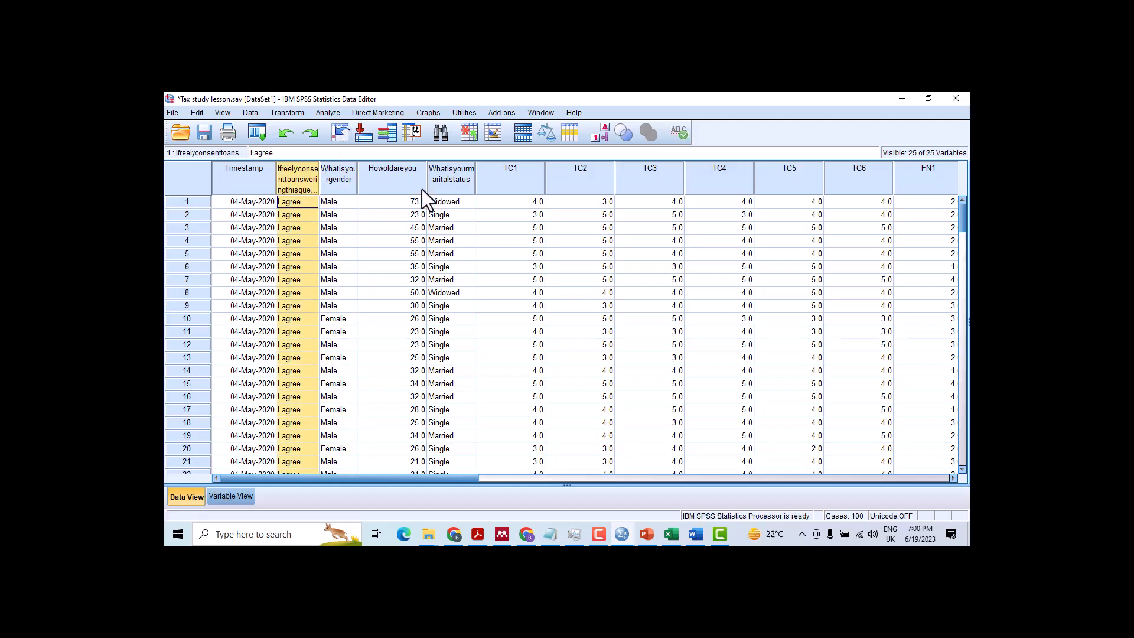
click(421, 188)
click(445, 186)
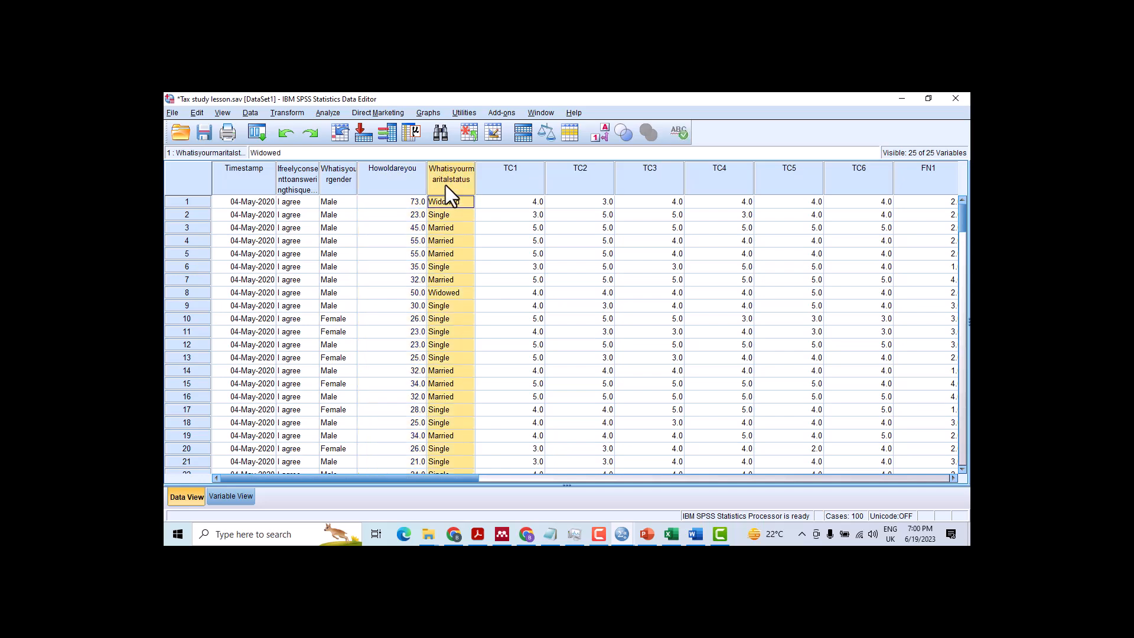
Back in Variable View, rename the consent and gender question variables in rows 2 and 3 as Consent and Gender
click(232, 497)
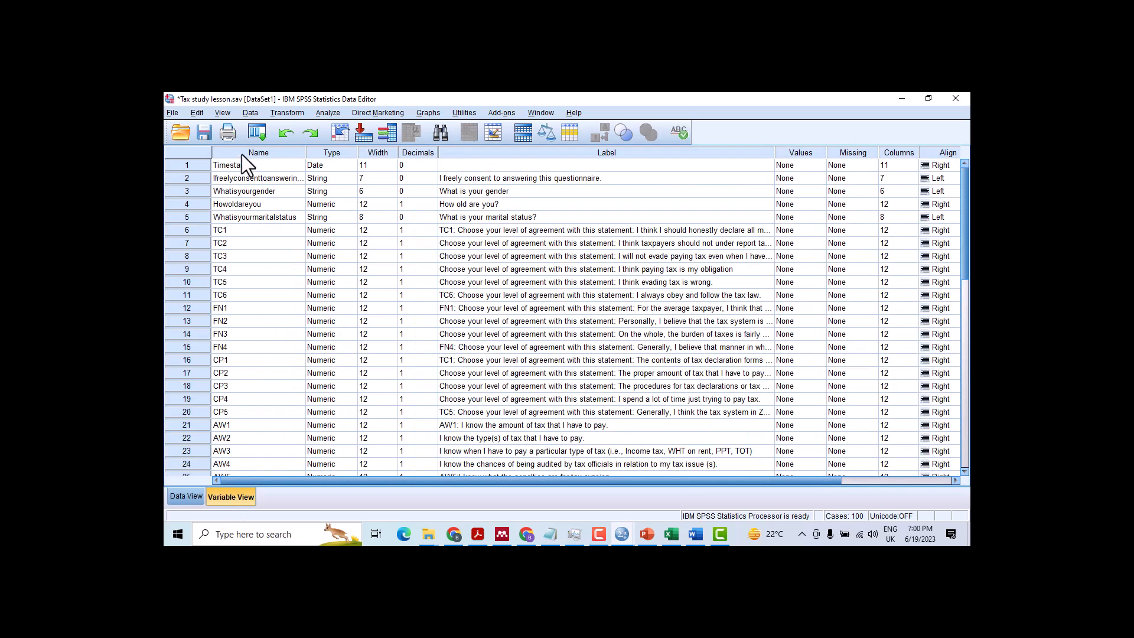
click(477, 177)
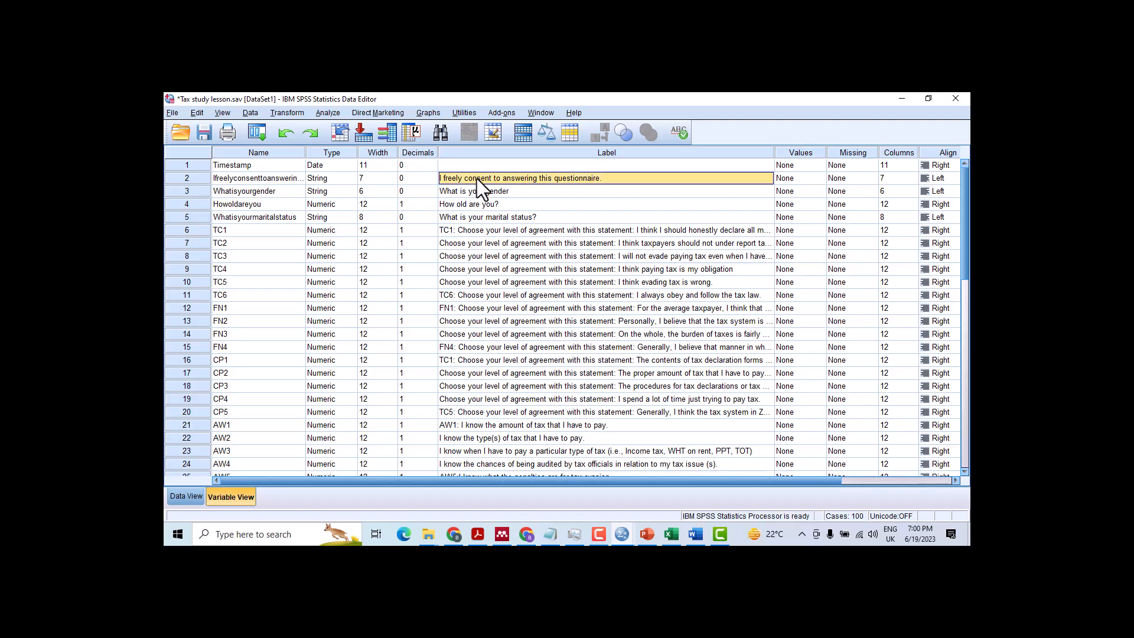
click(295, 178)
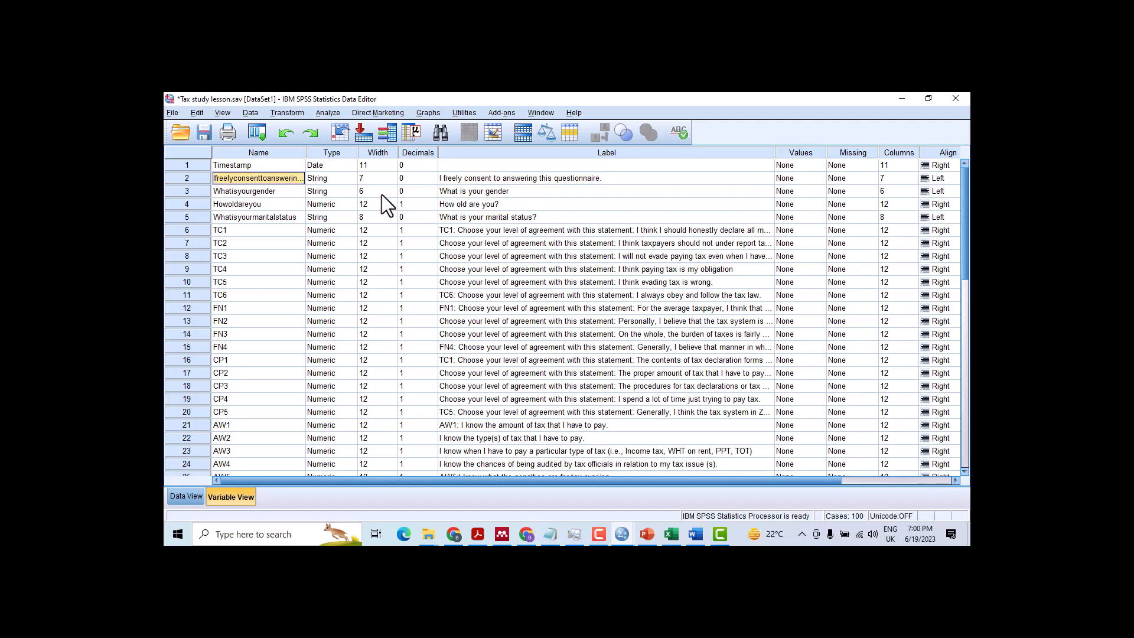
text(Consent)
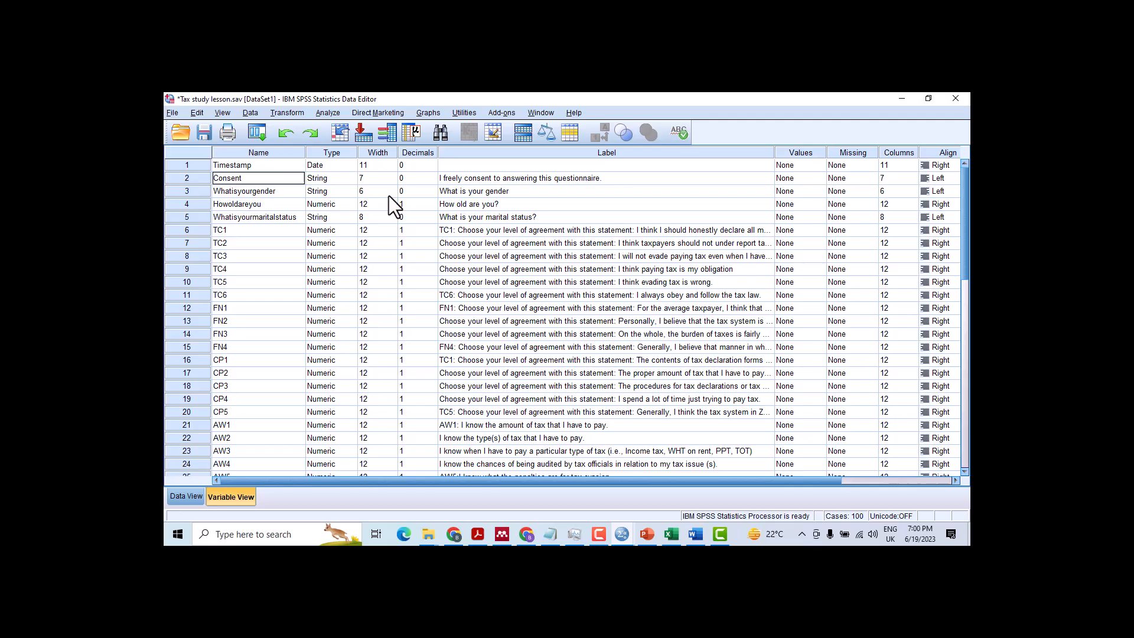
key(Return)
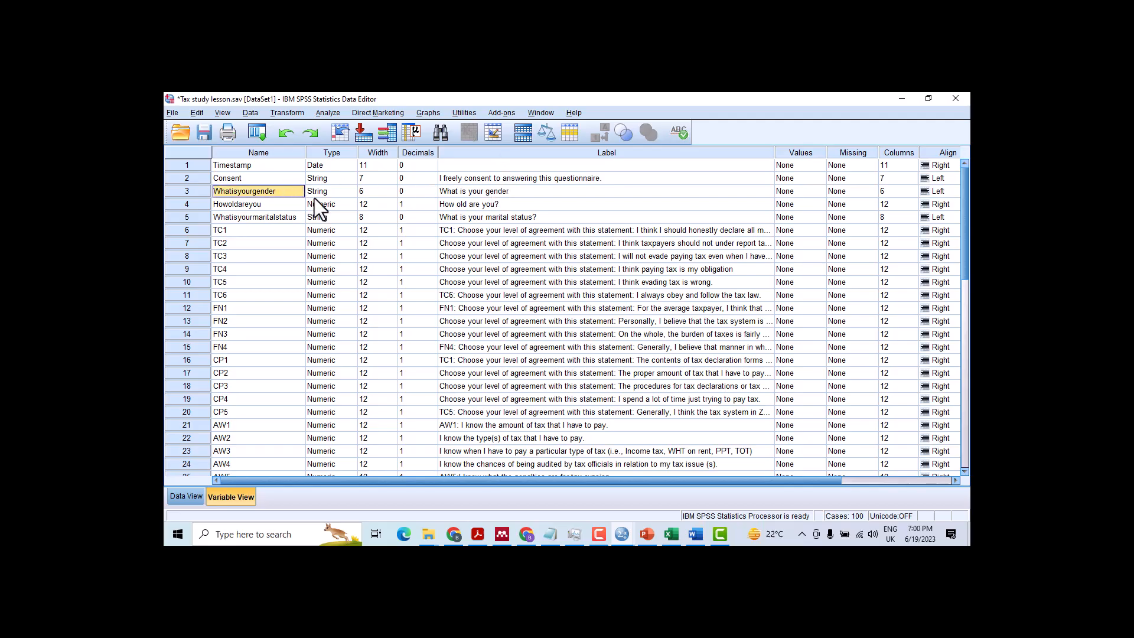
text(Gender)
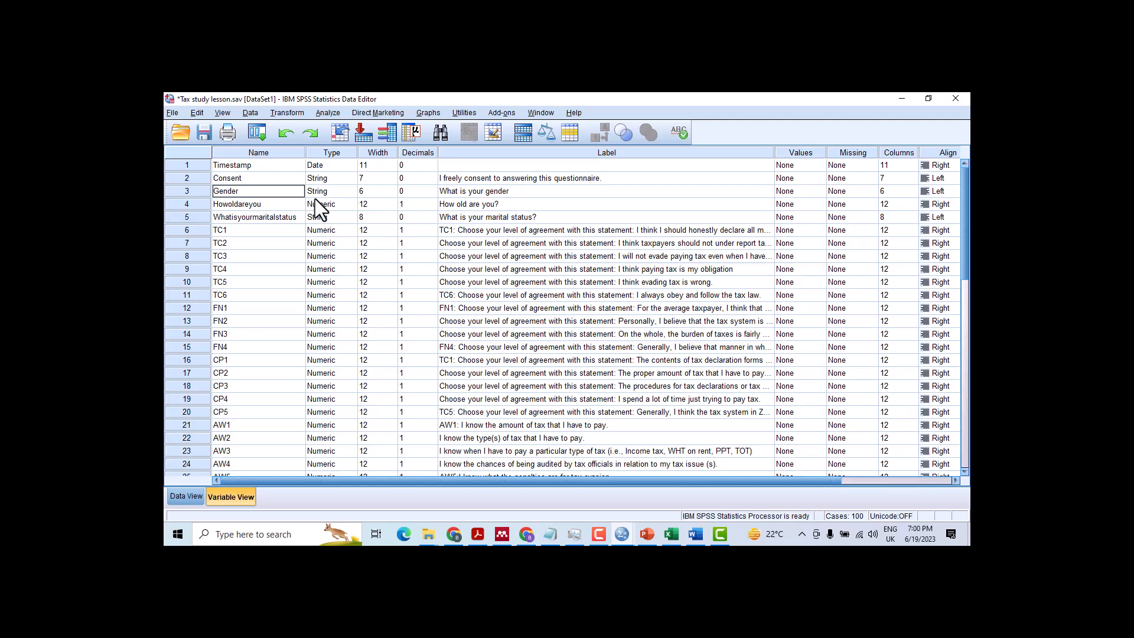
key(Return)
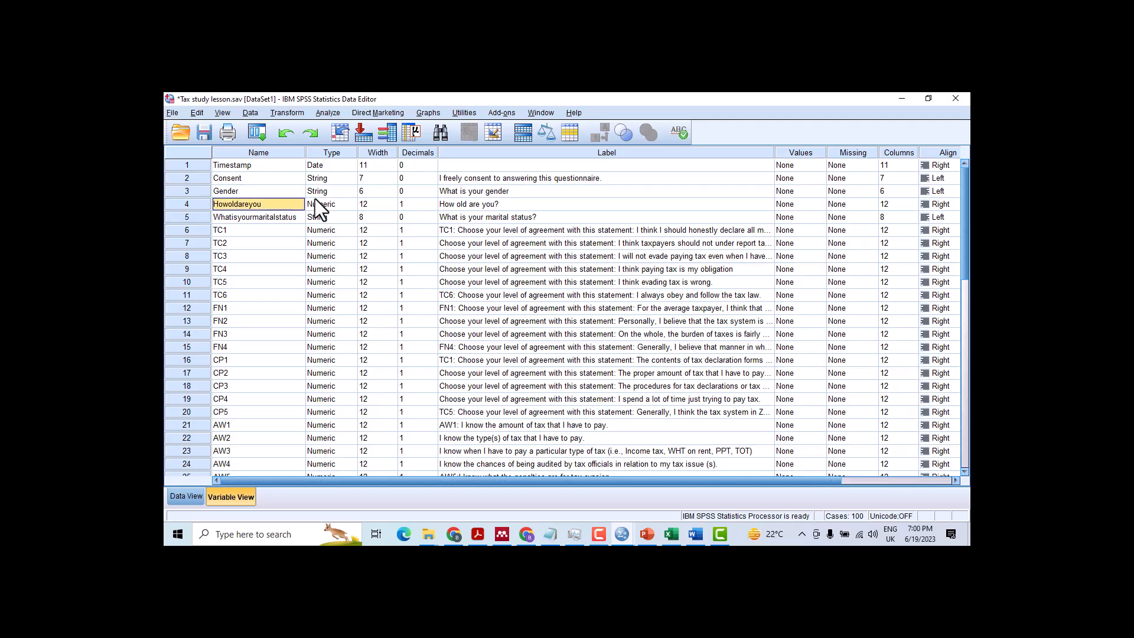
Rename the row 4 variable, which asks how old the respondent is, as Age
click(252, 189)
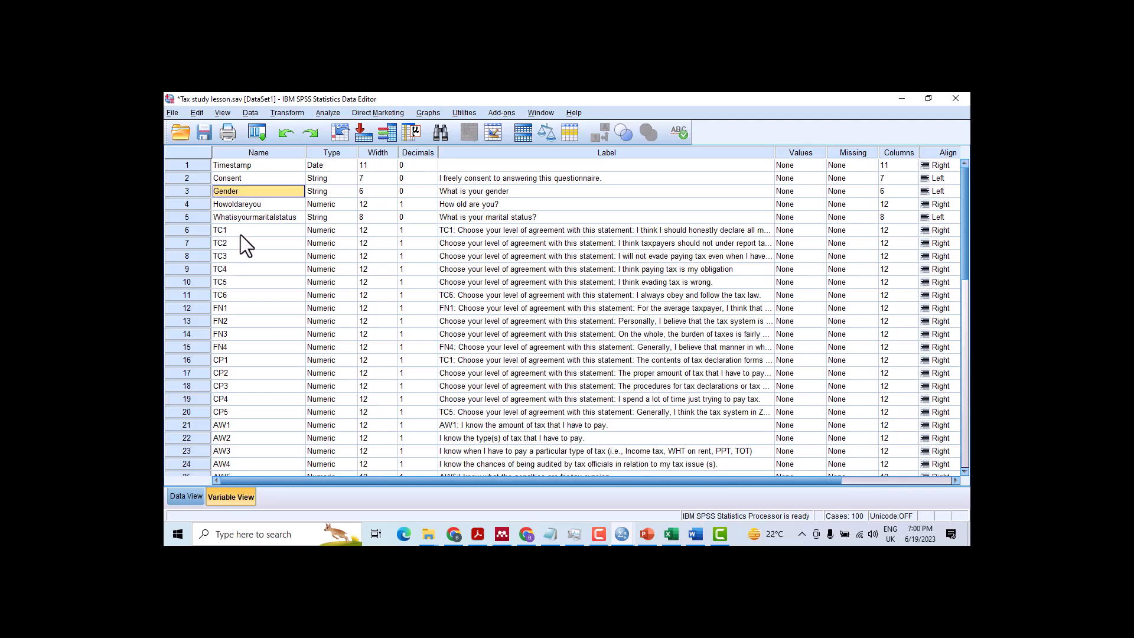
click(258, 204)
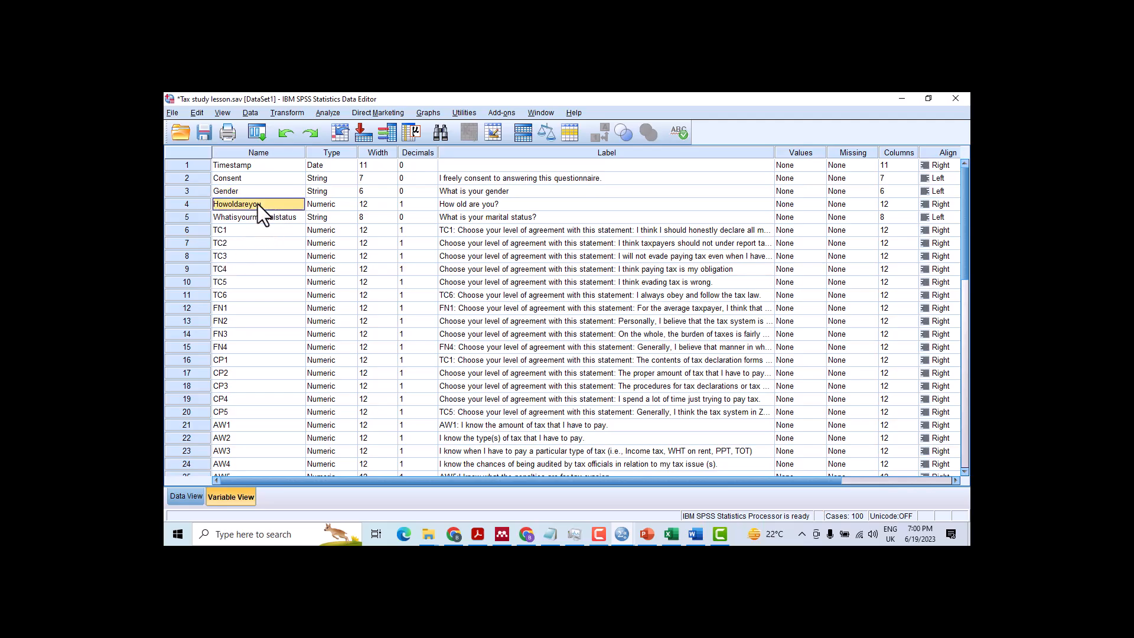
text(Age)
key(Return)
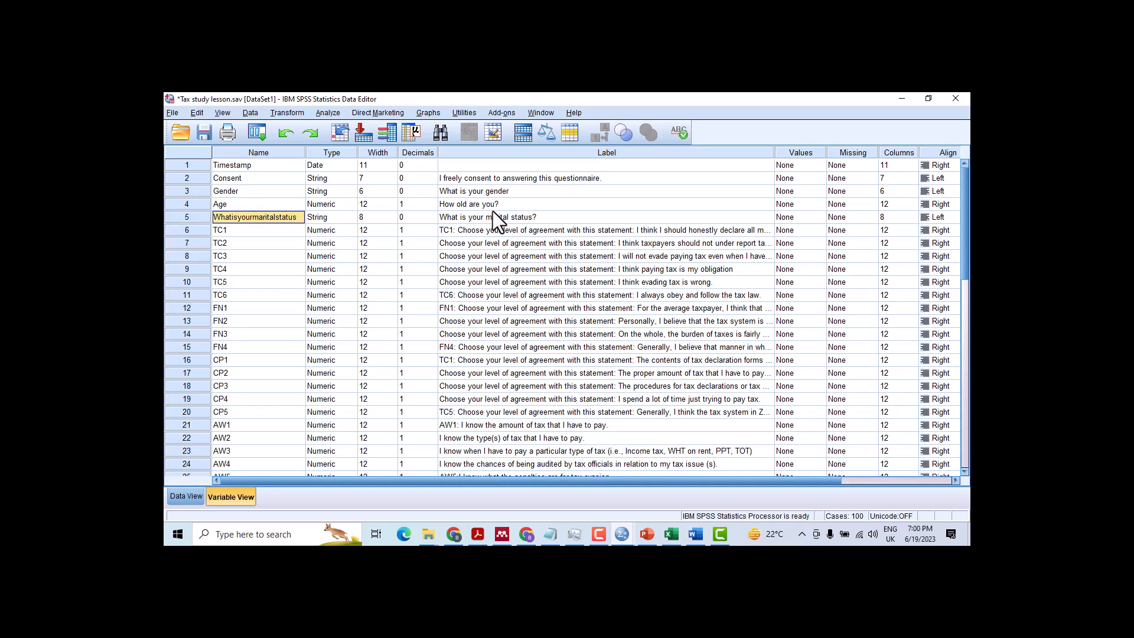
Rename the marital status question variable in row 5 as Marital_status
click(475, 204)
click(259, 218)
text(Ma)
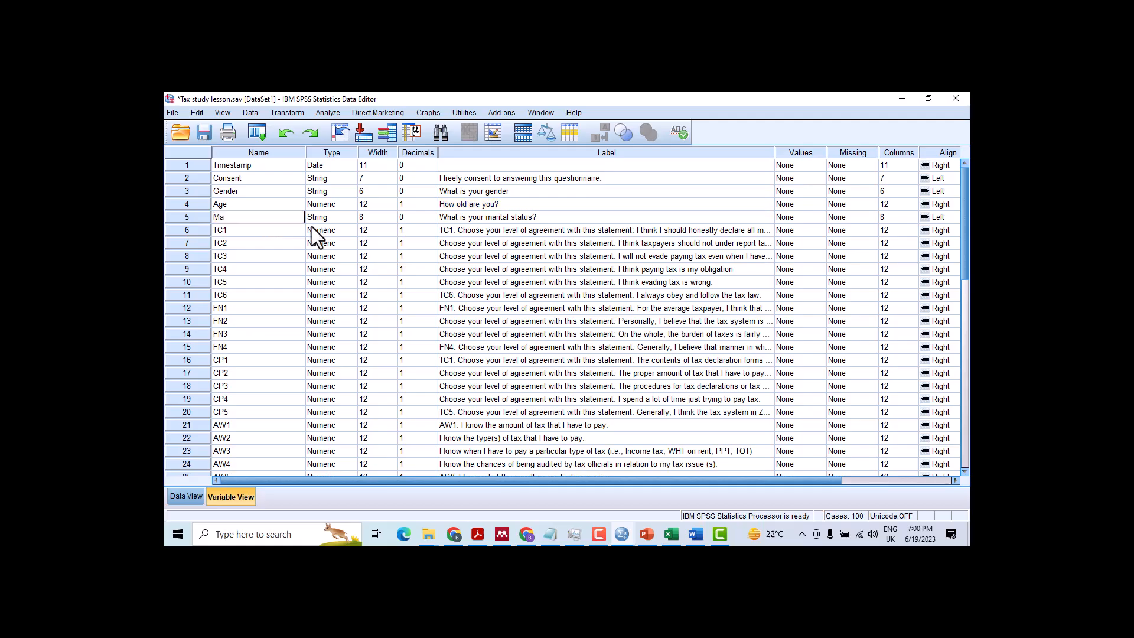
text(rital_stautus)
key(Return)
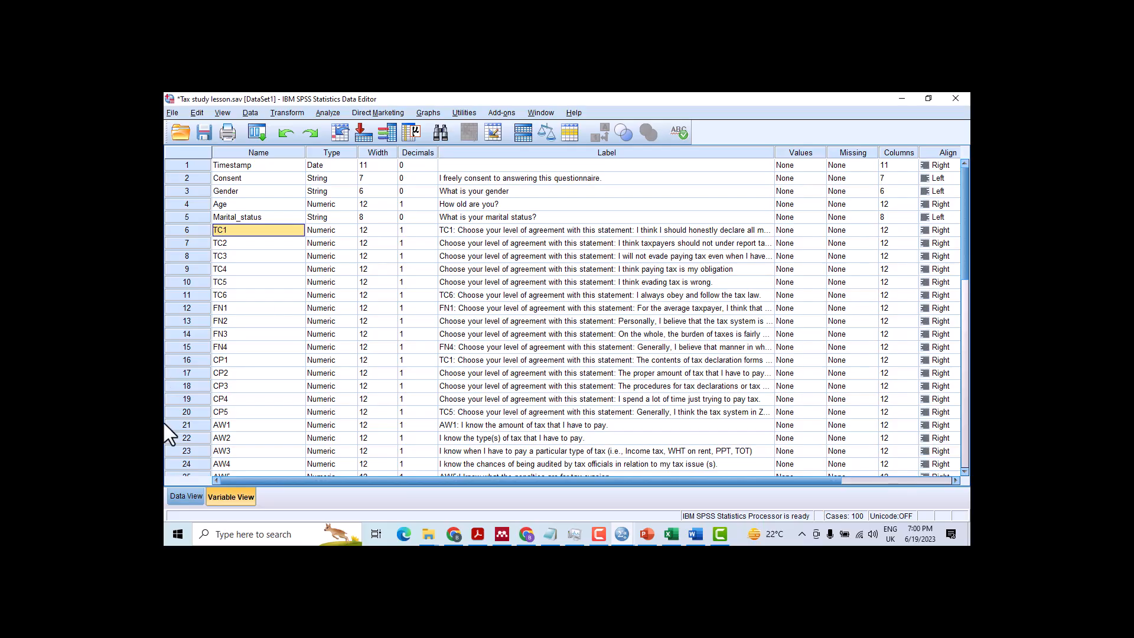
In Data View, widen the Marital_status column to show its full name and save the dataset
click(185, 496)
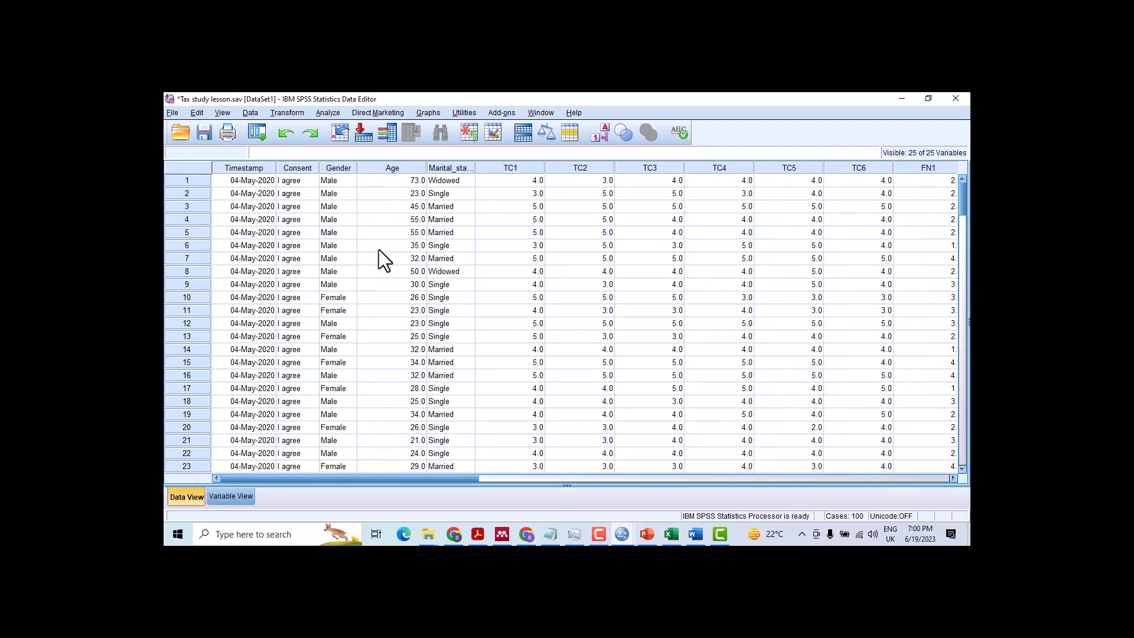
click(246, 169)
click(303, 168)
click(342, 168)
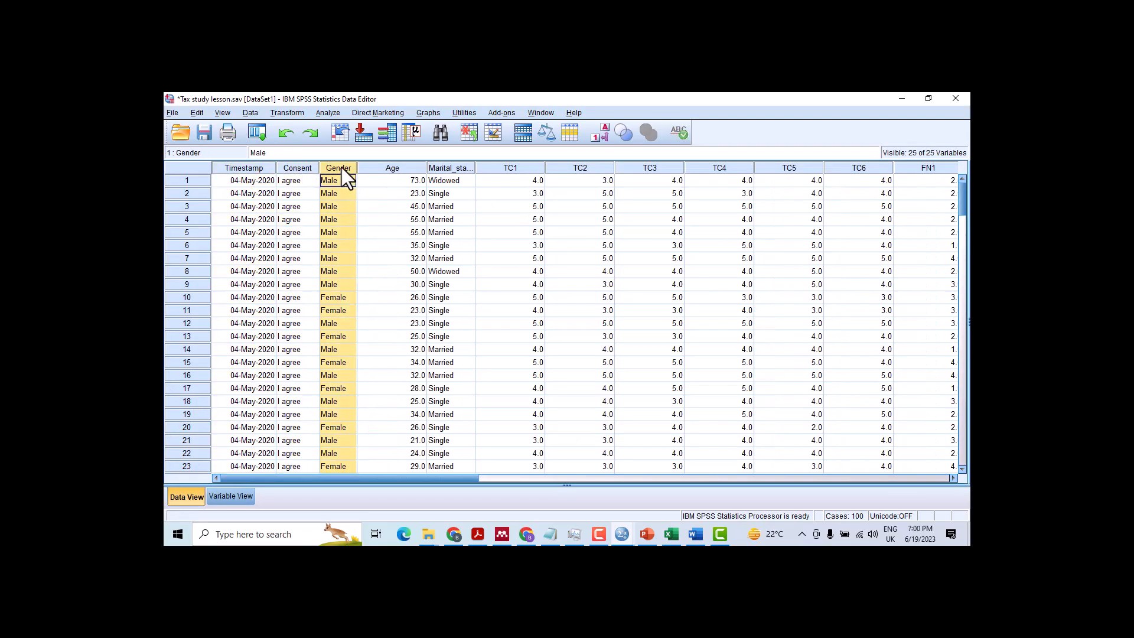
click(390, 168)
click(467, 169)
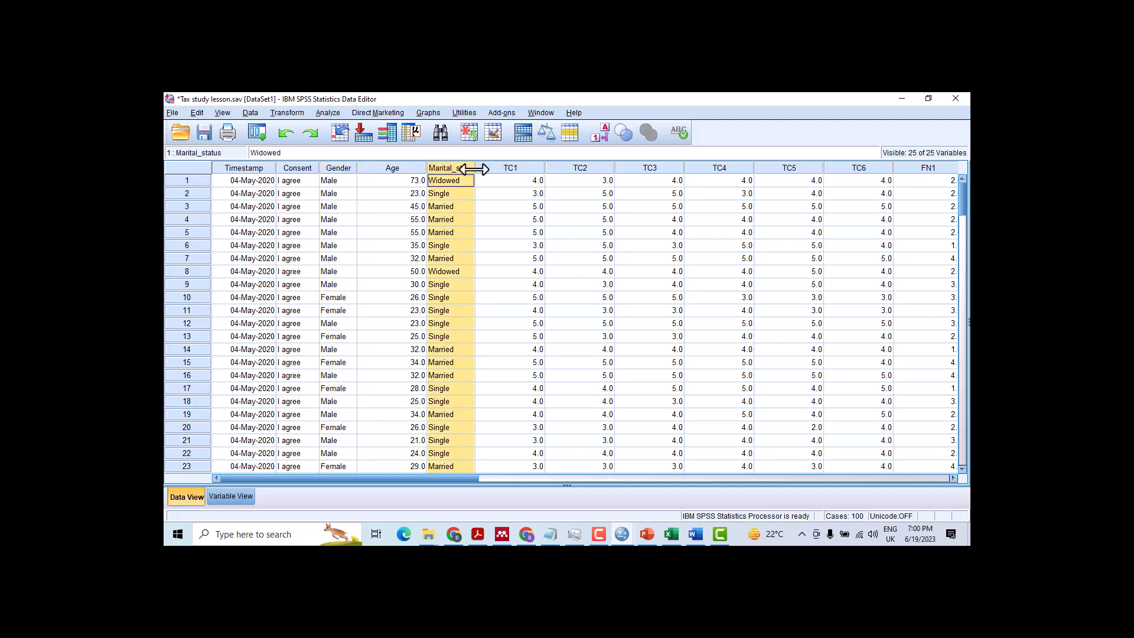
mouse_move(475, 168)
mouse_down()
mouse_move(501, 168)
mouse_move(491, 168)
mouse_up()
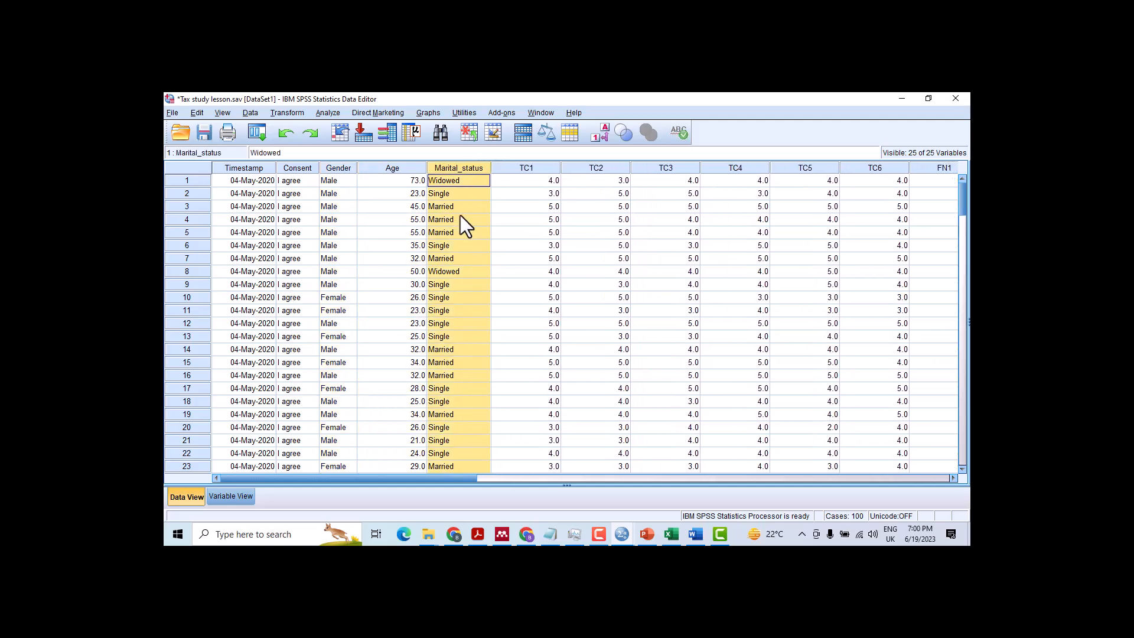
click(531, 219)
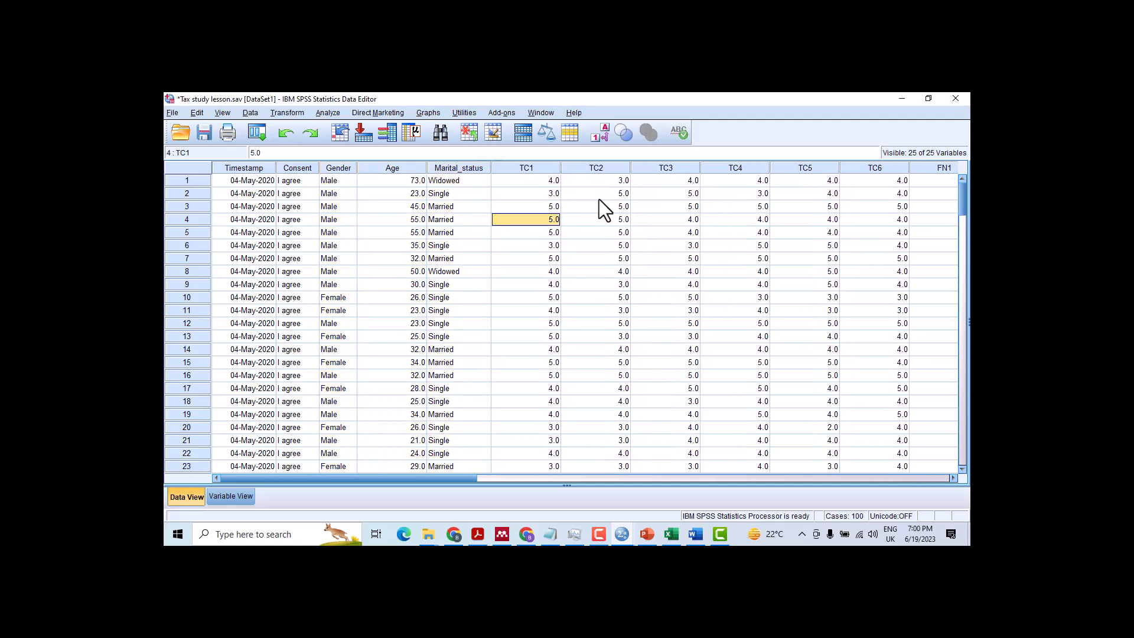
click(205, 131)
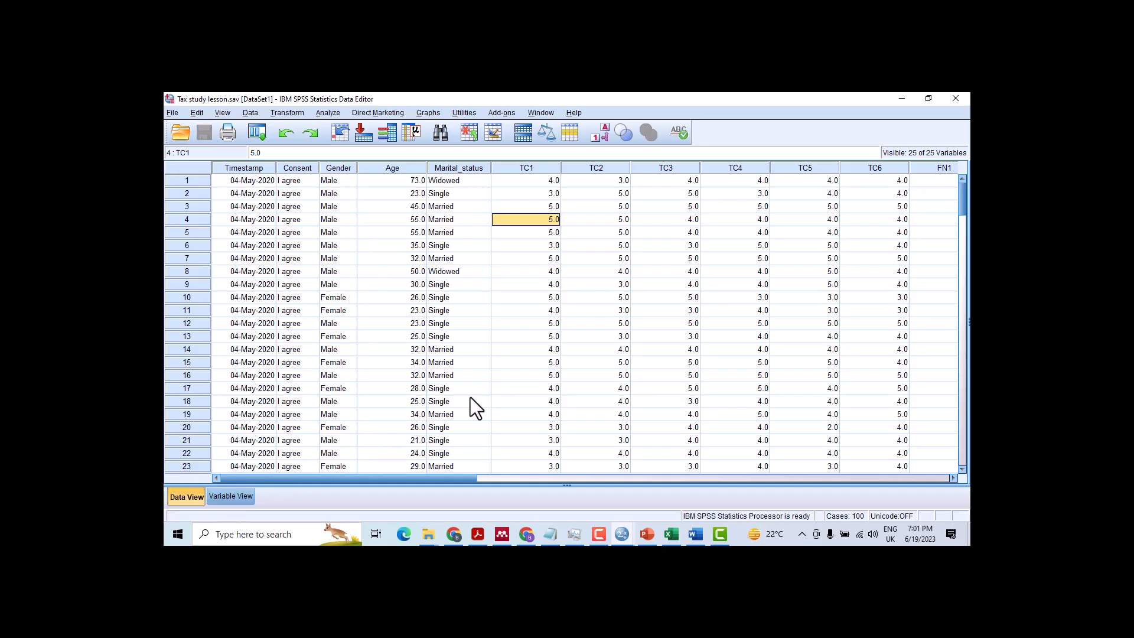
Review the names, labels, alignment, measurement levels and roles of all variables in Variable View
click(245, 495)
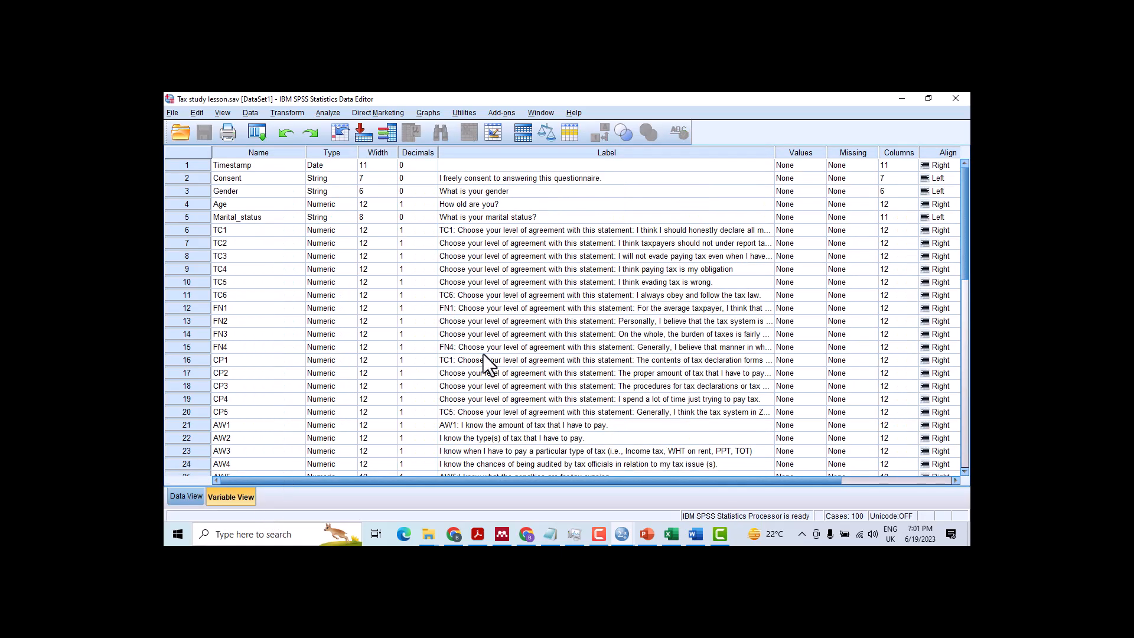
drag(388, 481, 664, 458)
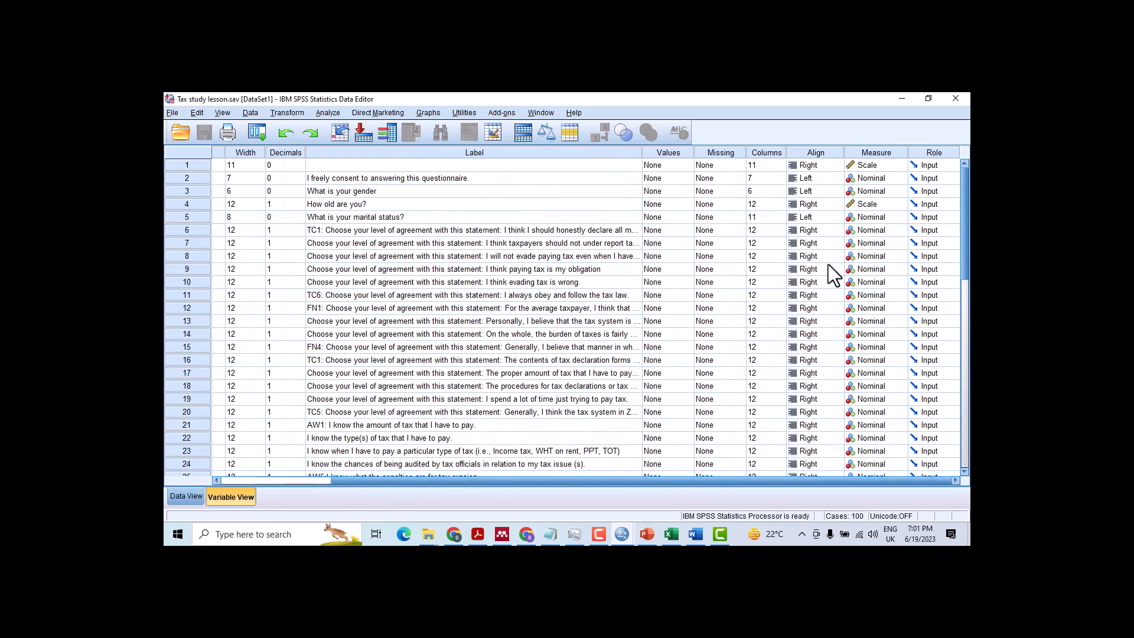
scroll(870, 297, down, 5)
scroll(869, 296, up, 4)
drag(688, 479, 470, 452)
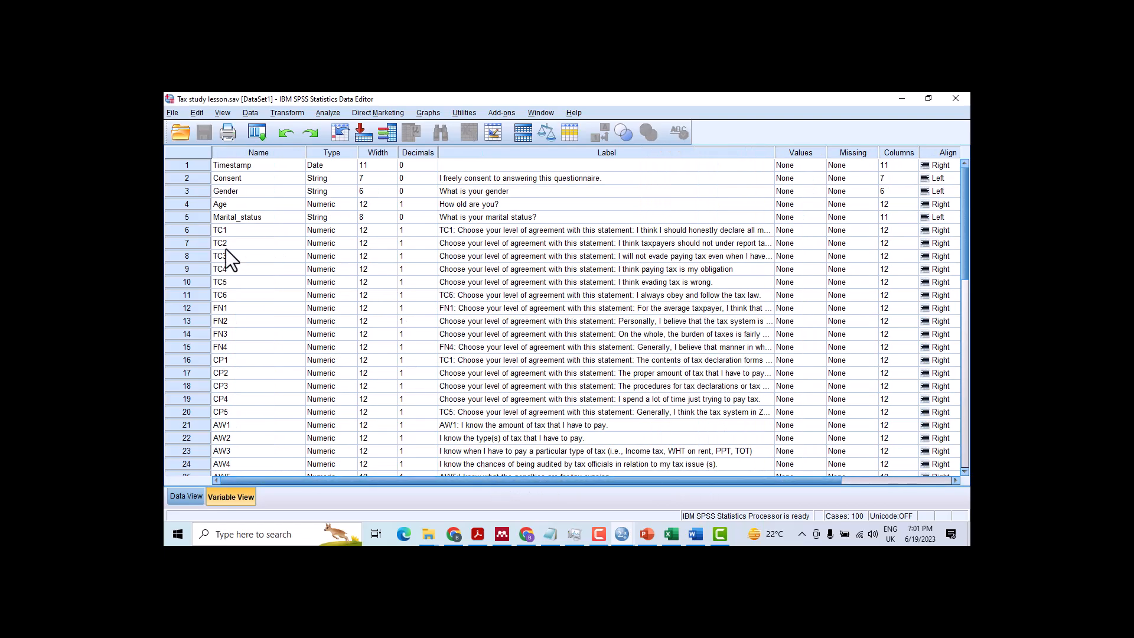
click(241, 337)
click(511, 346)
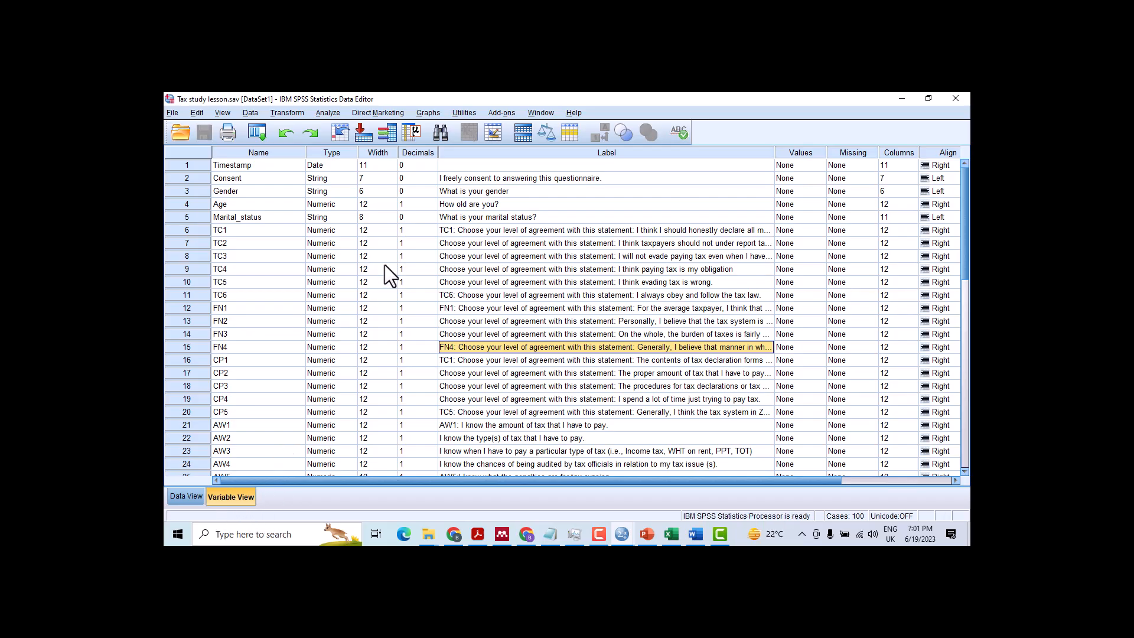
click(481, 259)
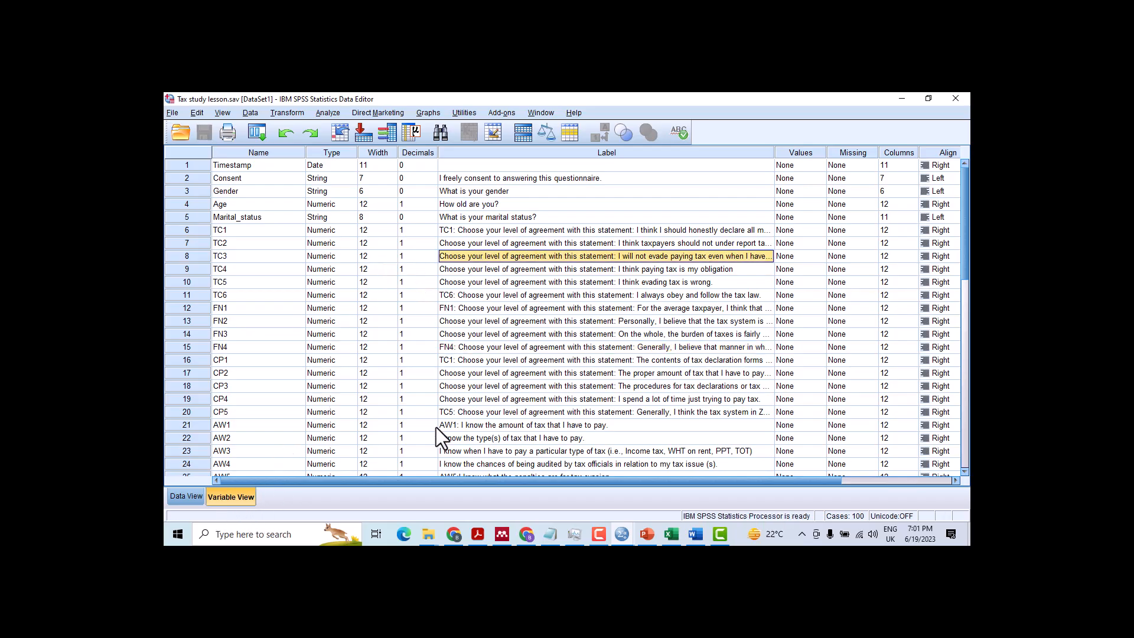
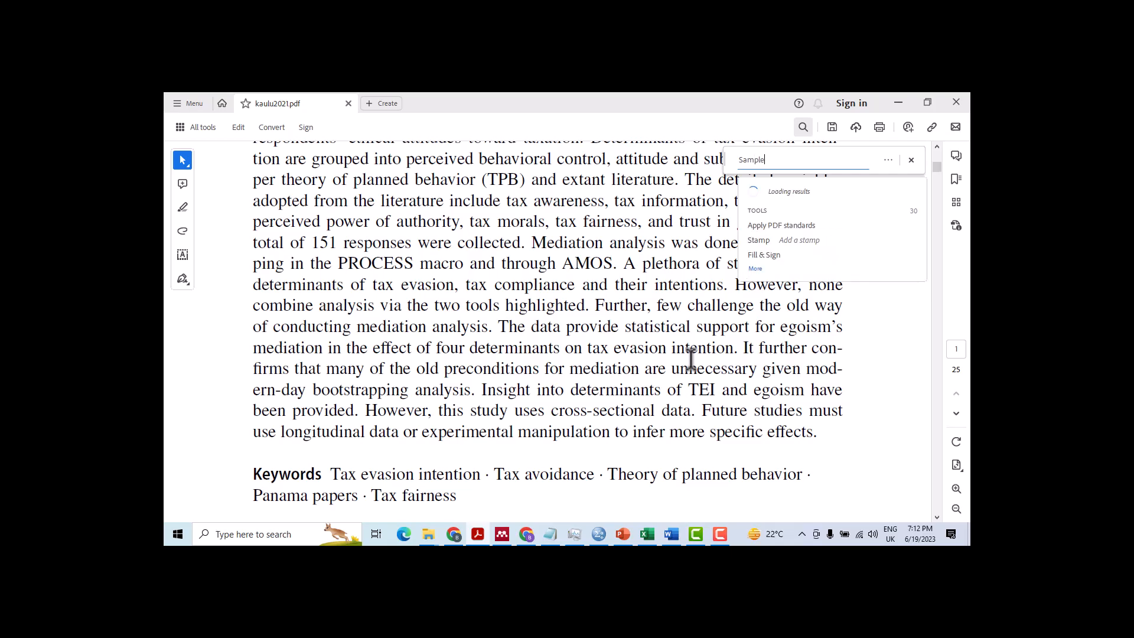
Search the tax evasion article PDF for "Sample", go to section 4.1 Sample Profile and follow its reference to Table 2
key(Return)
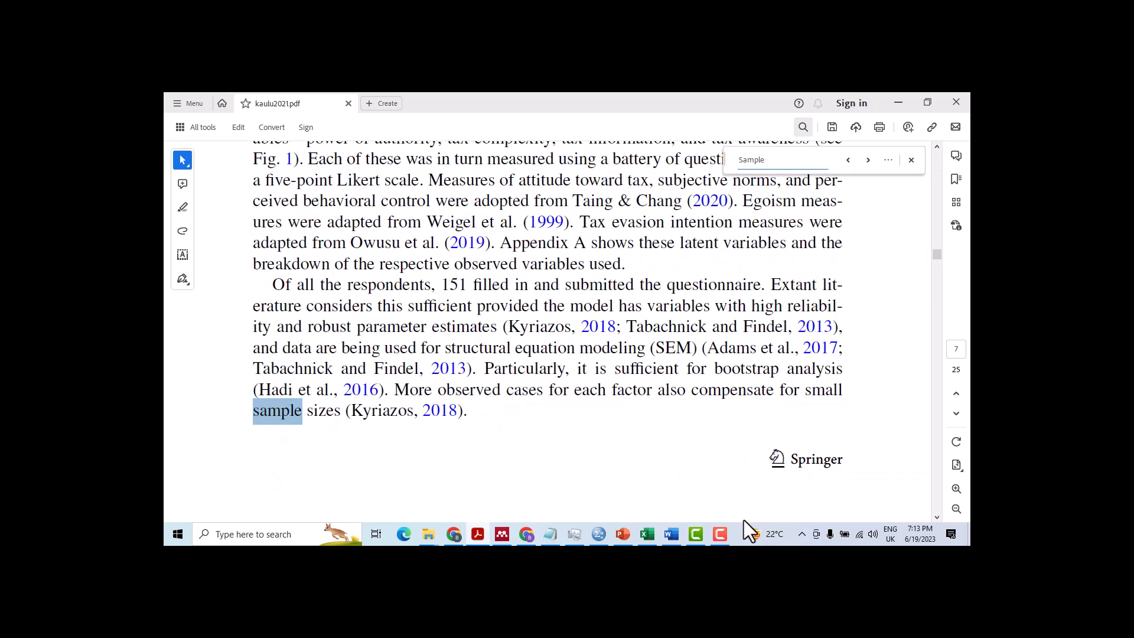
scroll(658, 423, down, 10)
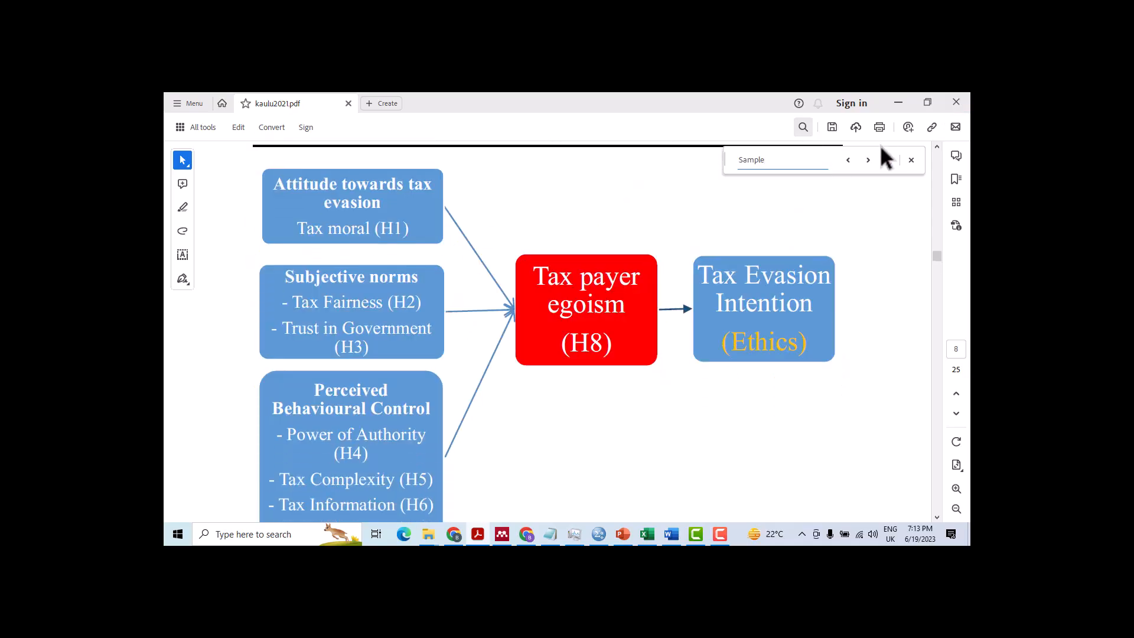
click(868, 160)
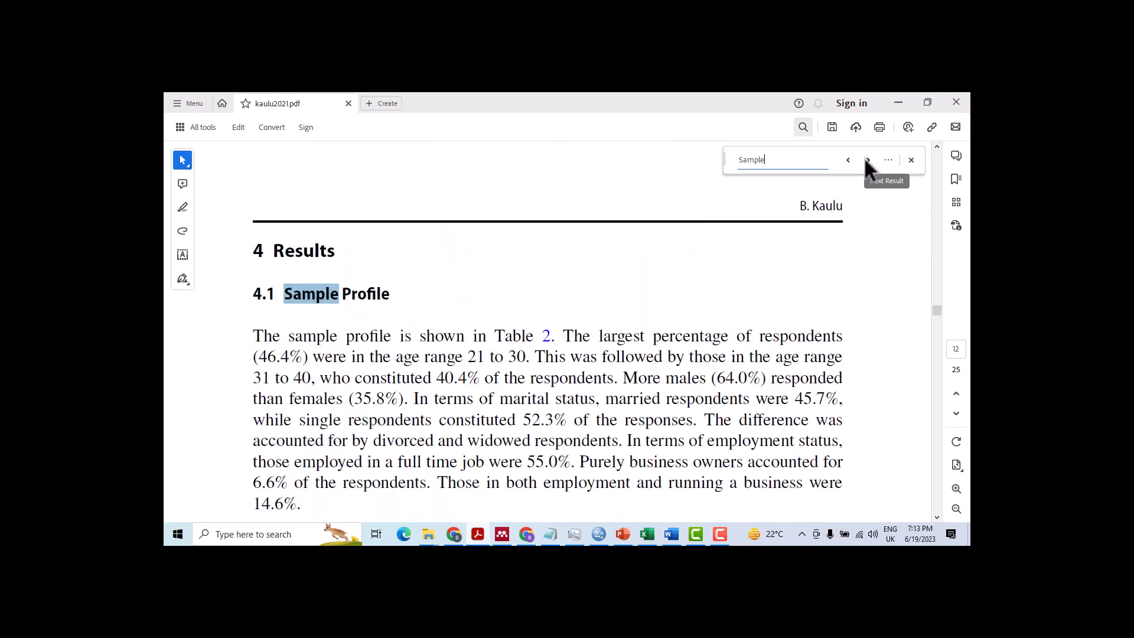
scroll(724, 328, down, 4)
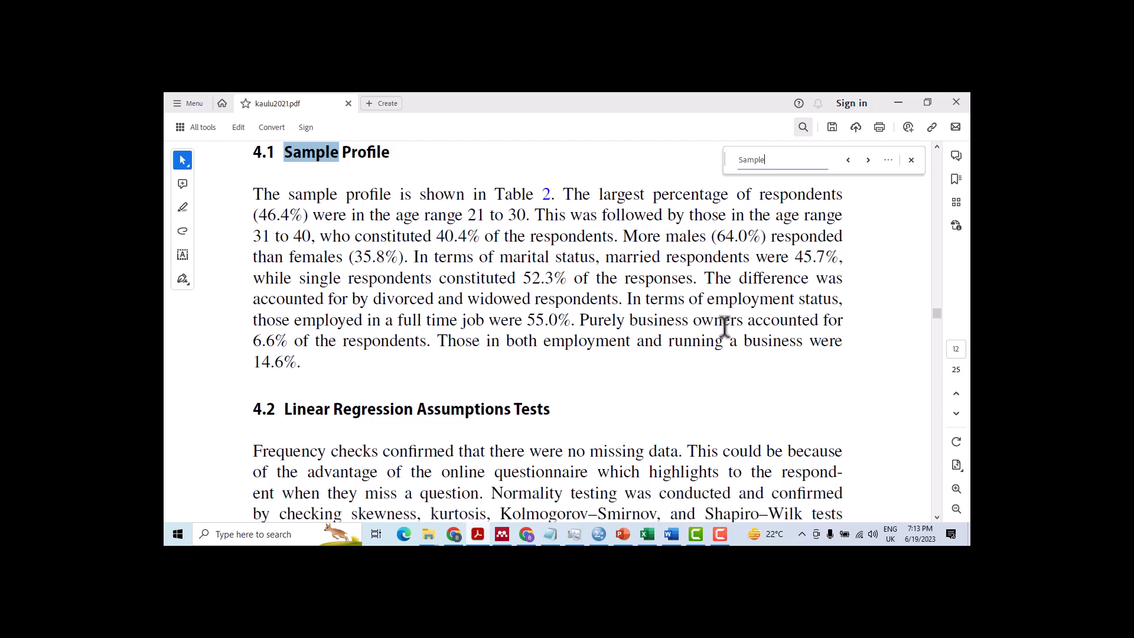
scroll(590, 266, up, 2)
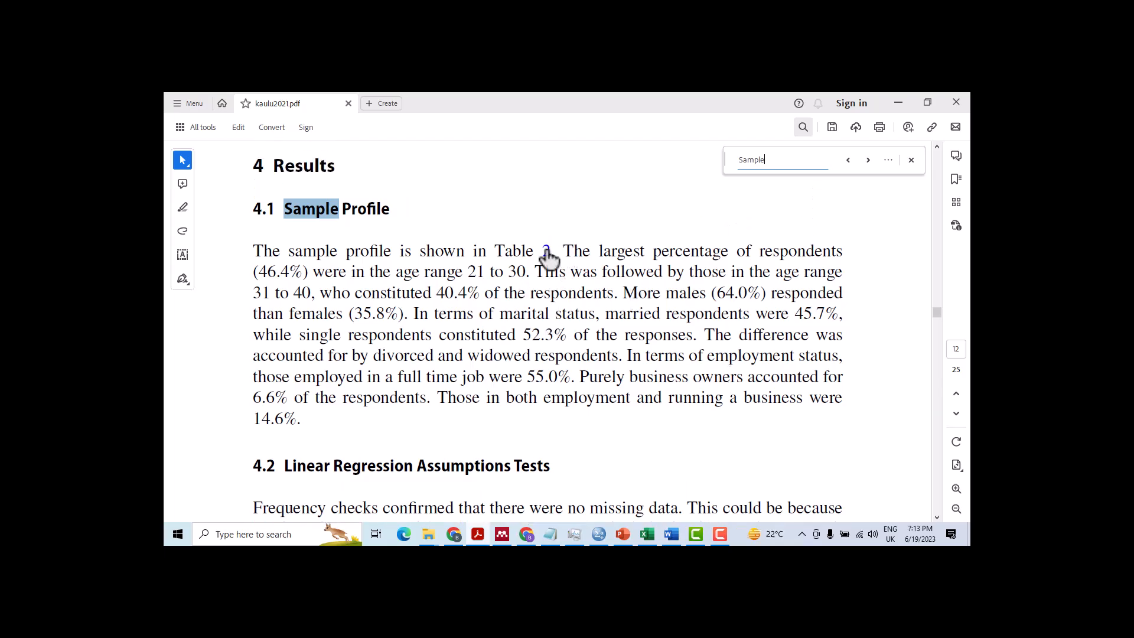
click(546, 254)
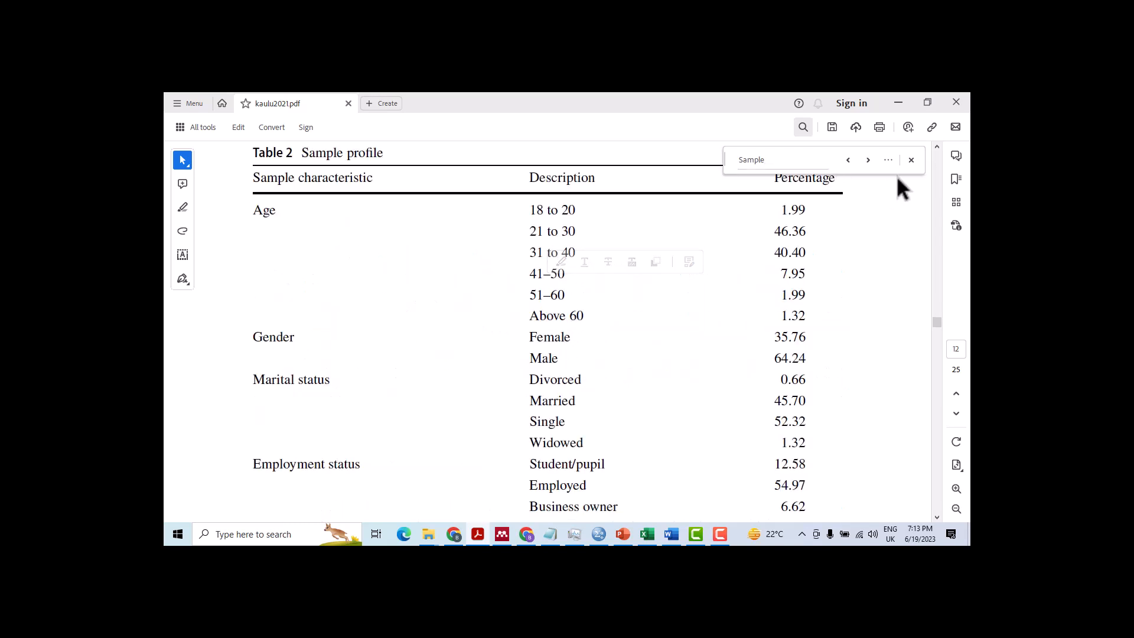
click(910, 160)
Examine how Table 2 describes the age, gender and marital status of the sample
scroll(696, 364, down, 2)
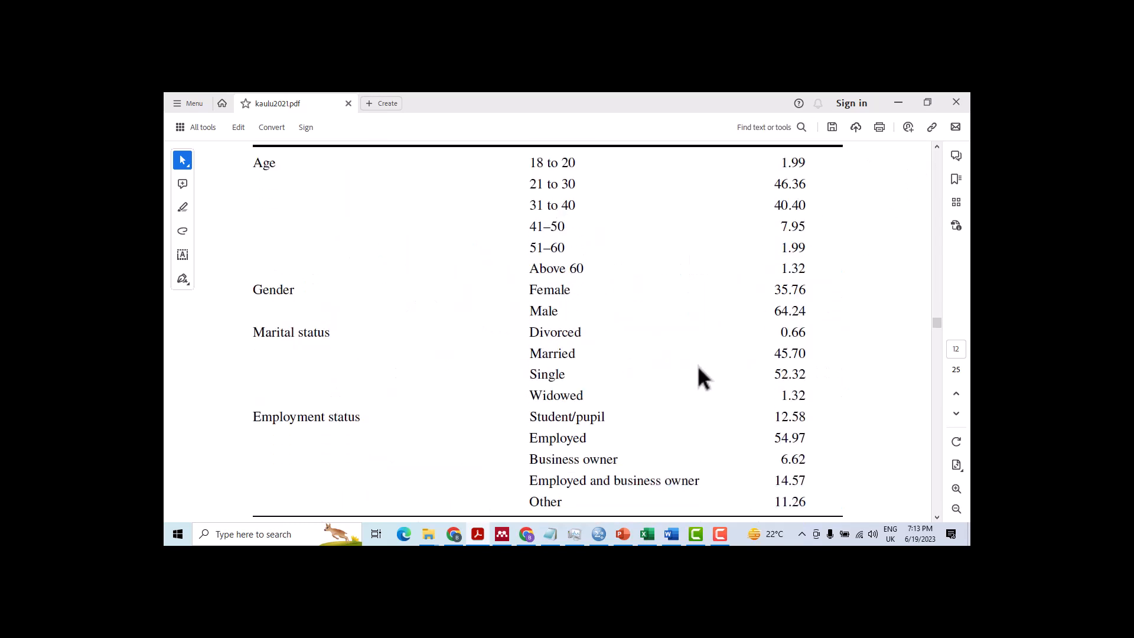
scroll(696, 363, up, 2)
drag(253, 199, 275, 200)
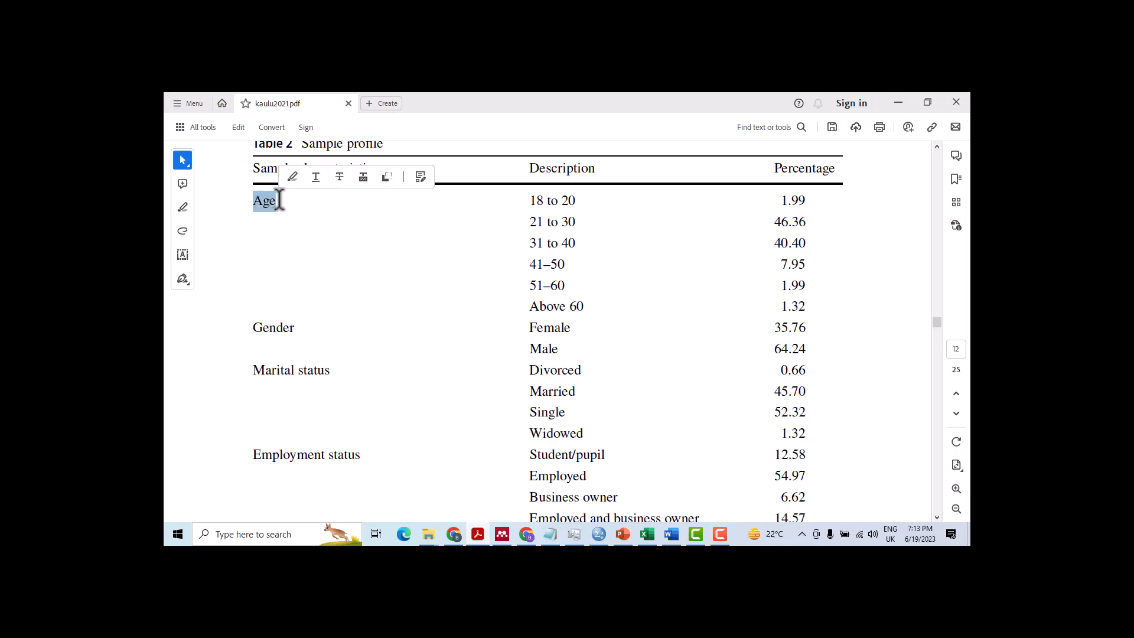
drag(547, 202, 559, 253)
click(547, 276)
drag(263, 328, 289, 328)
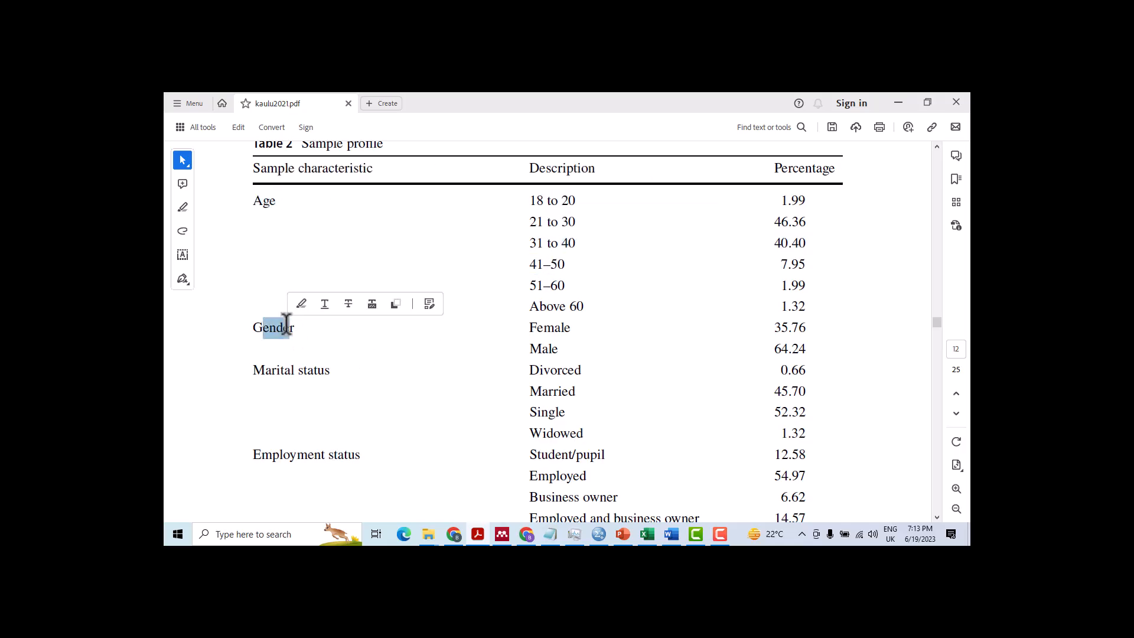
drag(254, 370, 319, 370)
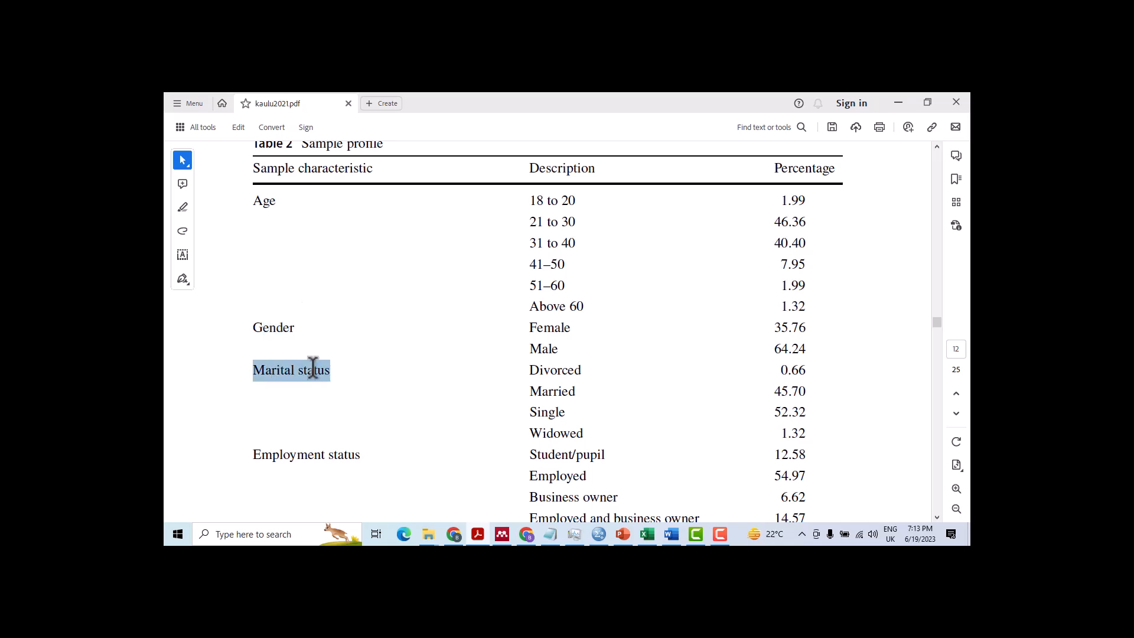
click(662, 349)
scroll(534, 285, up, 1)
scroll(534, 285, down, 1)
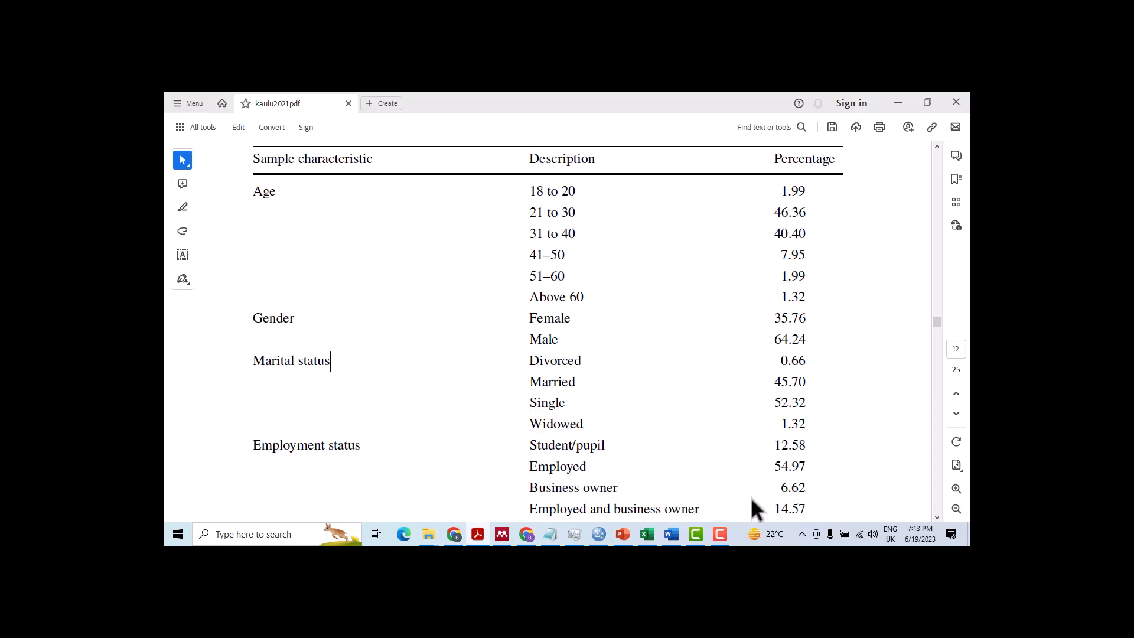
scroll(755, 492, down, 1)
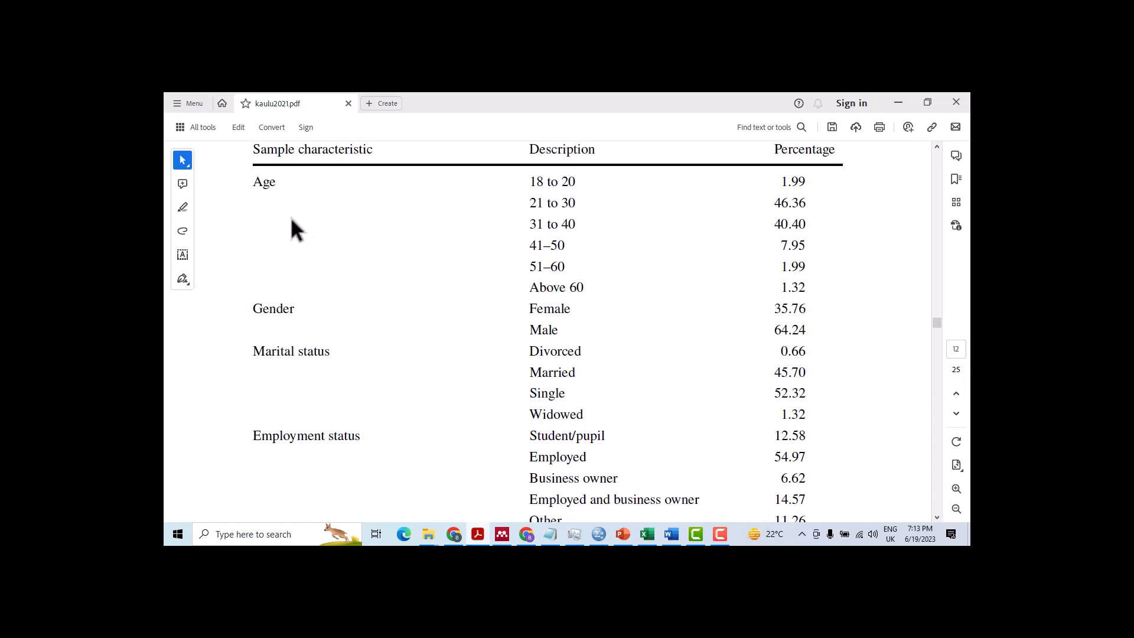
drag(256, 182, 292, 182)
drag(262, 309, 302, 305)
drag(253, 350, 331, 356)
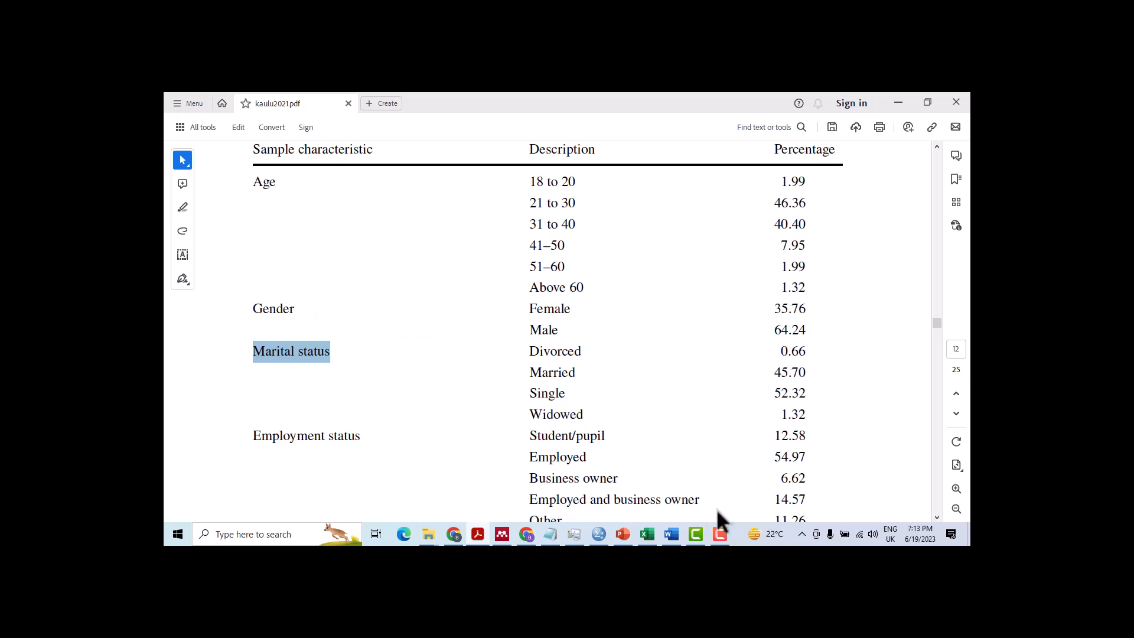
Switch to SPSS and inspect how individual ages are recorded in the Age column of Data View
click(598, 534)
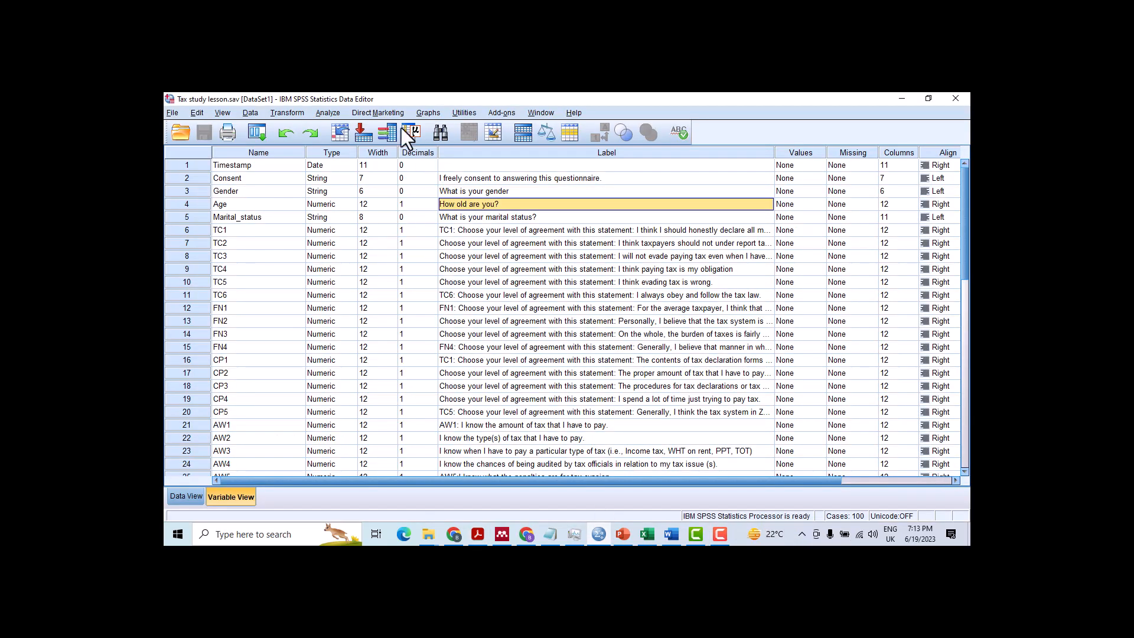
click(364, 165)
click(187, 496)
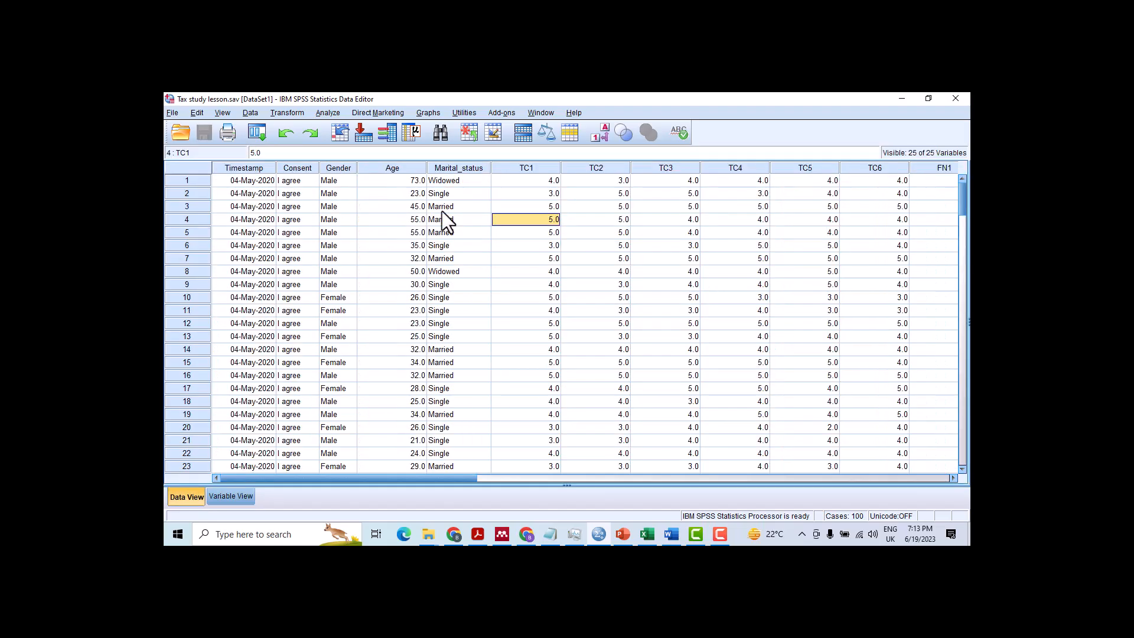
click(399, 184)
click(397, 206)
click(396, 297)
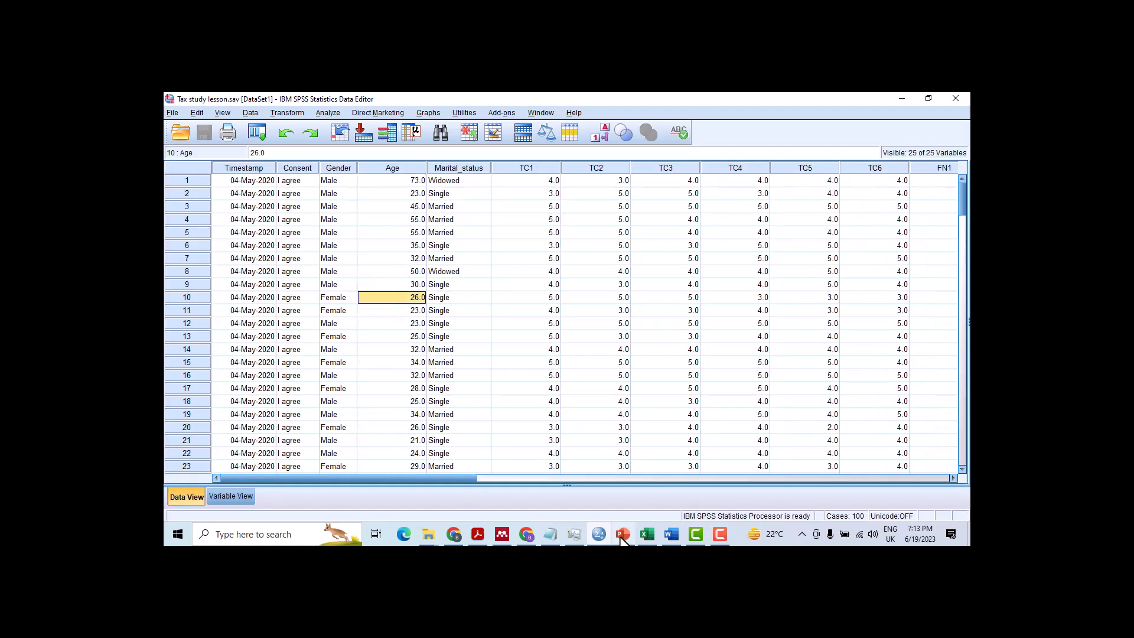
Return to the article PDF and examine the age ranges used in Table 2, from 18 to 20 up to above 60
mouse_move(611, 533)
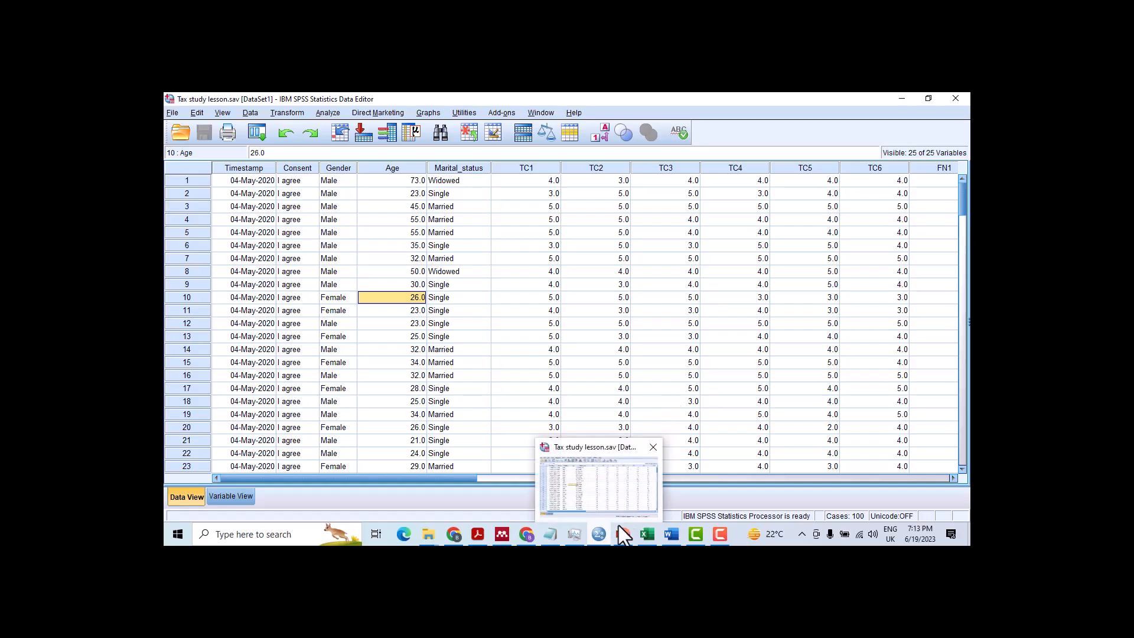
click(489, 538)
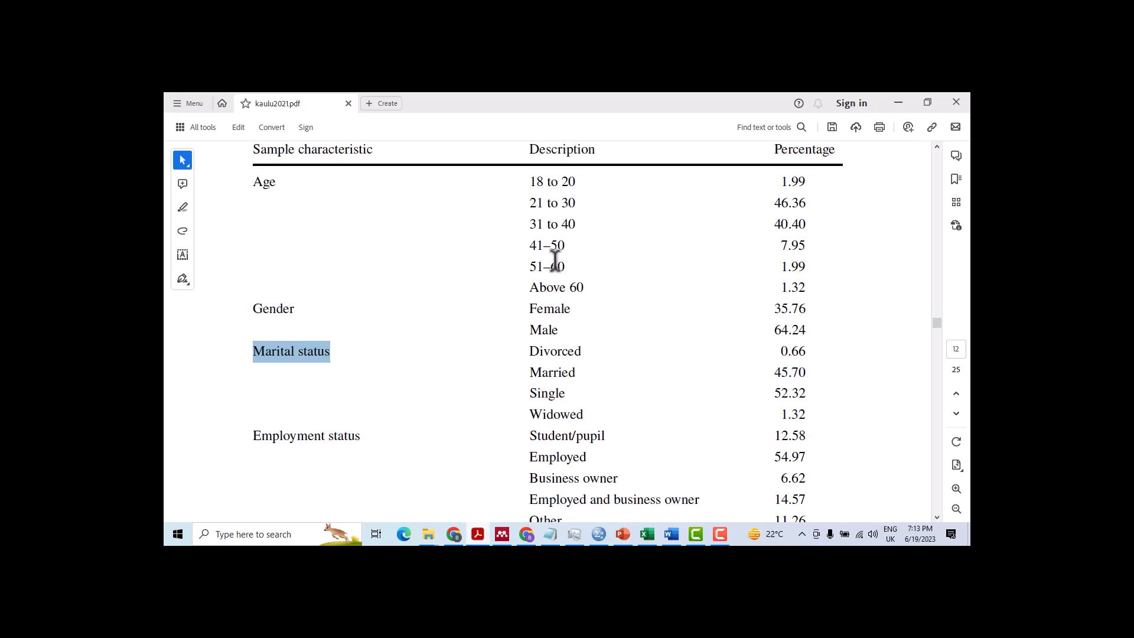
drag(569, 288, 530, 190)
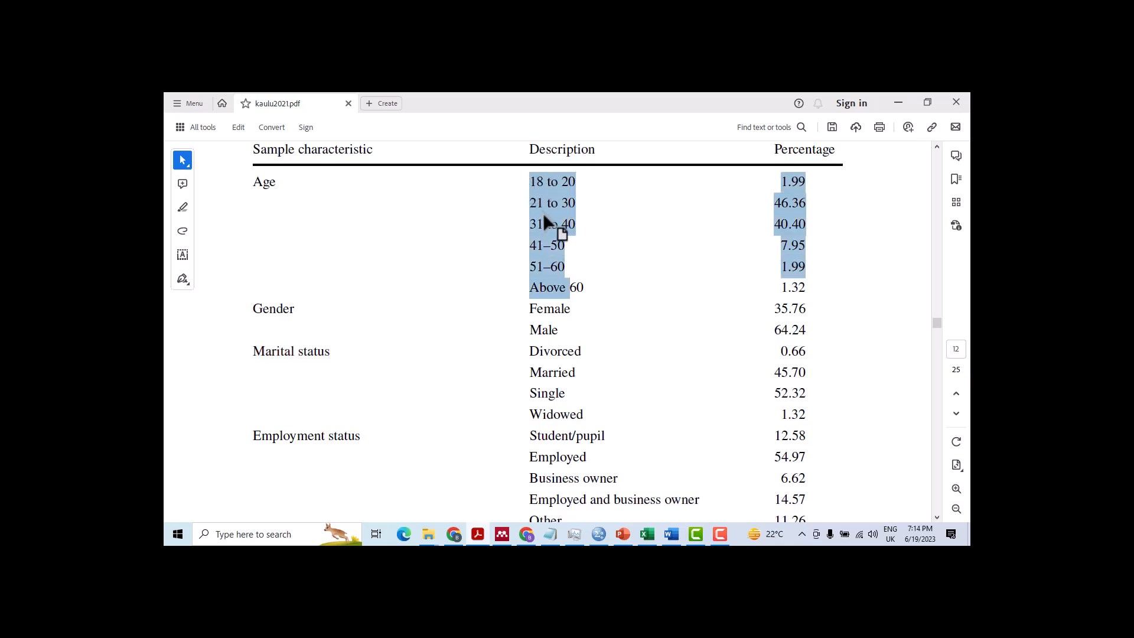
click(544, 217)
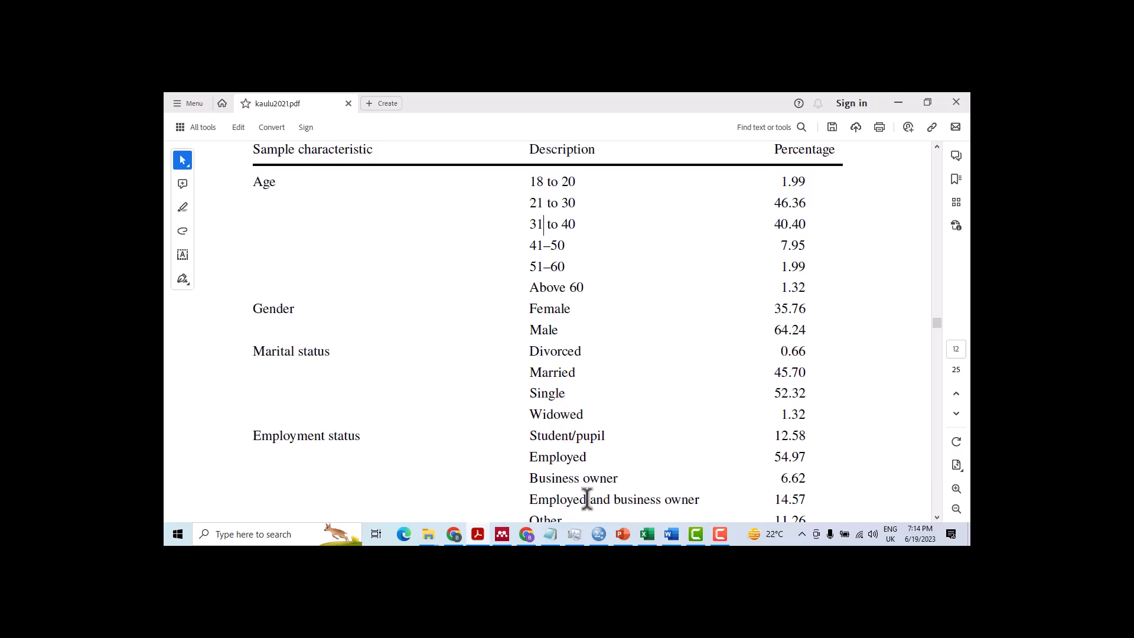
Switch to SPSS and select the whole Age column in Data View
click(599, 534)
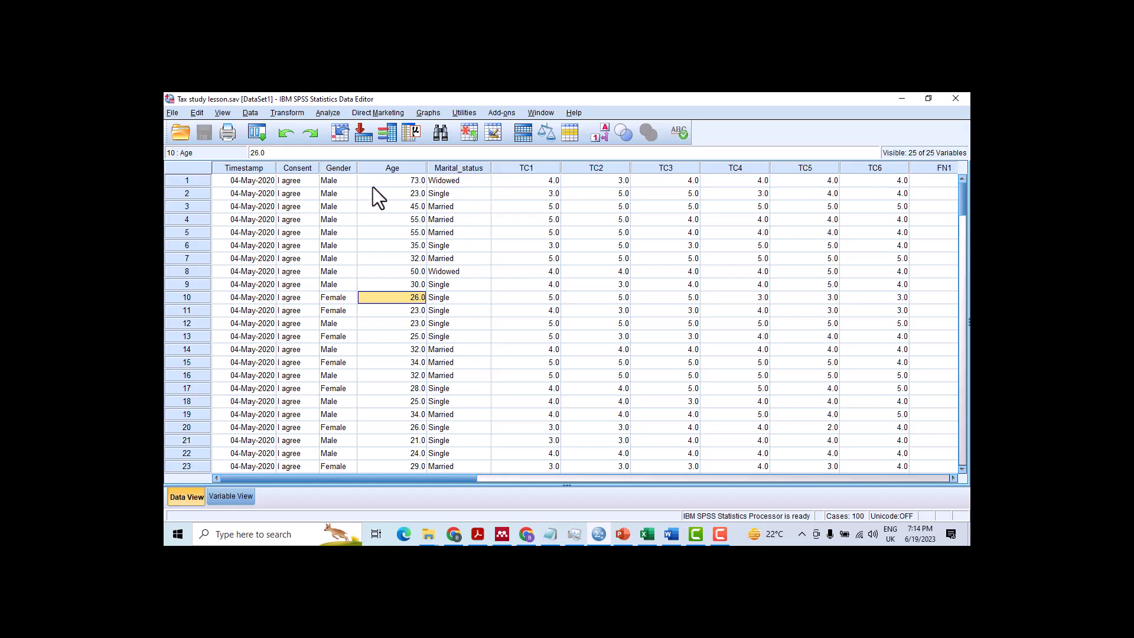
click(403, 167)
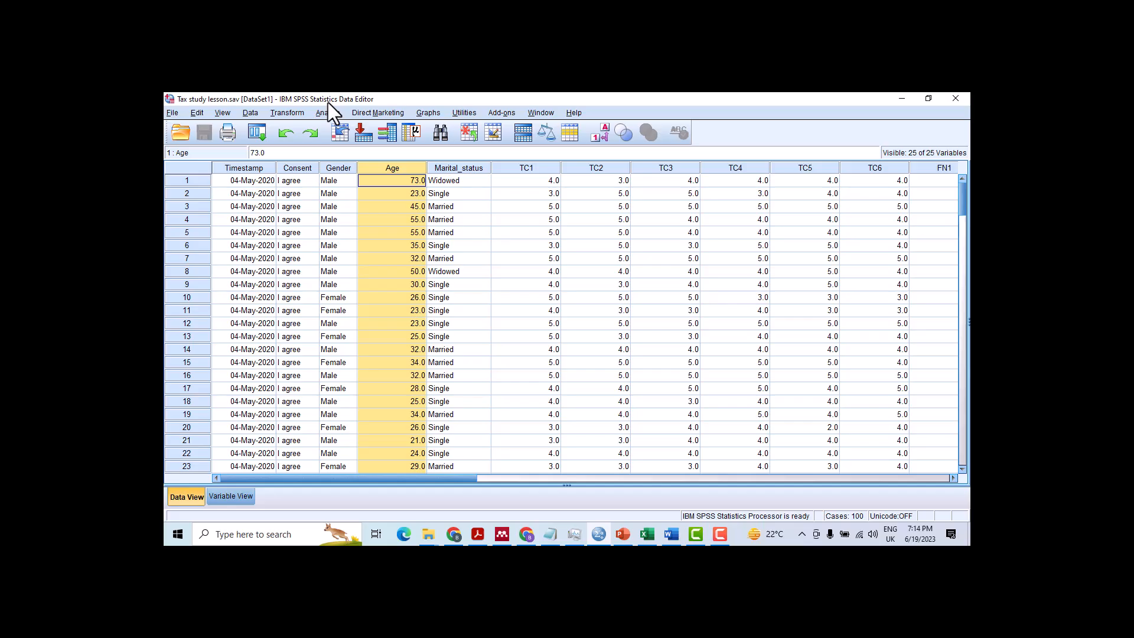
click(288, 114)
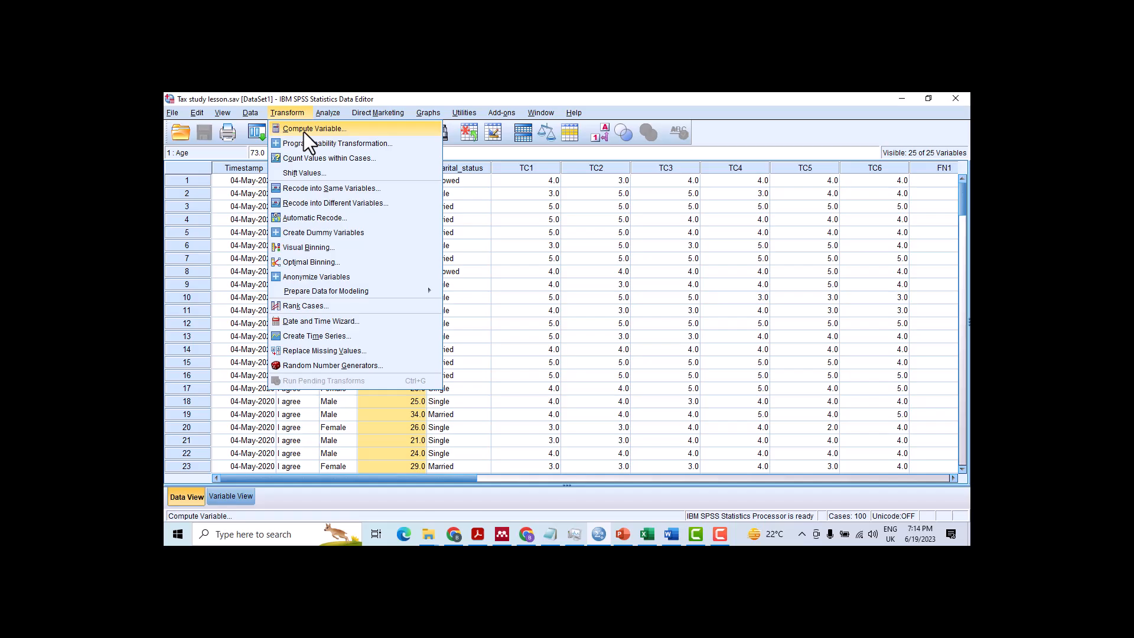
click(304, 132)
click(695, 130)
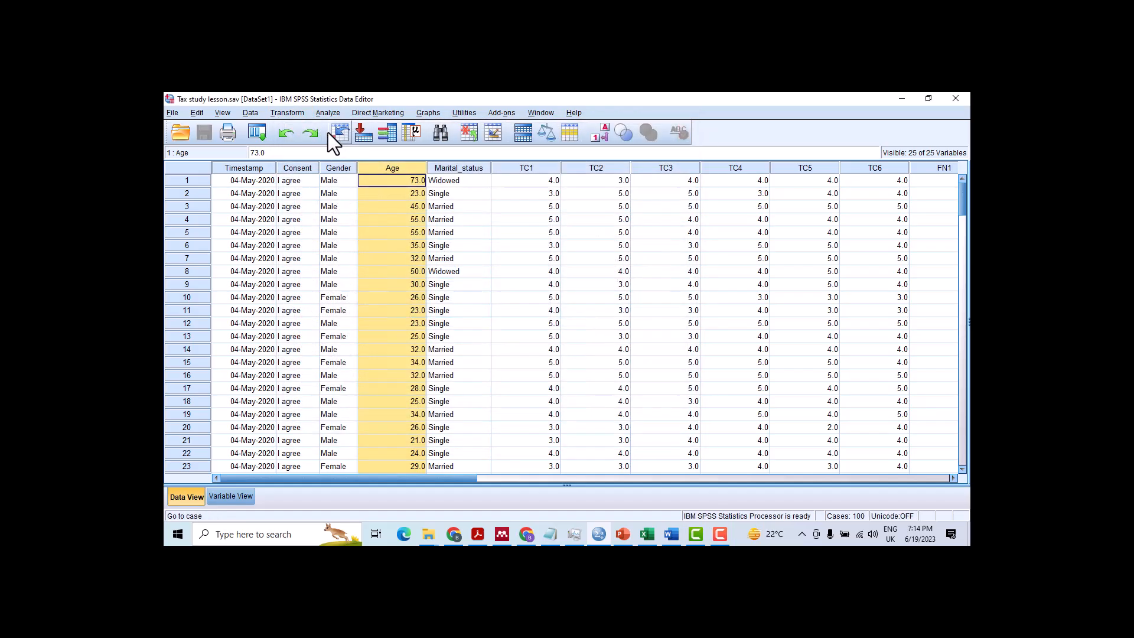
Start Recode into Different Variables and list the source variables by their names instead of their labels
click(287, 113)
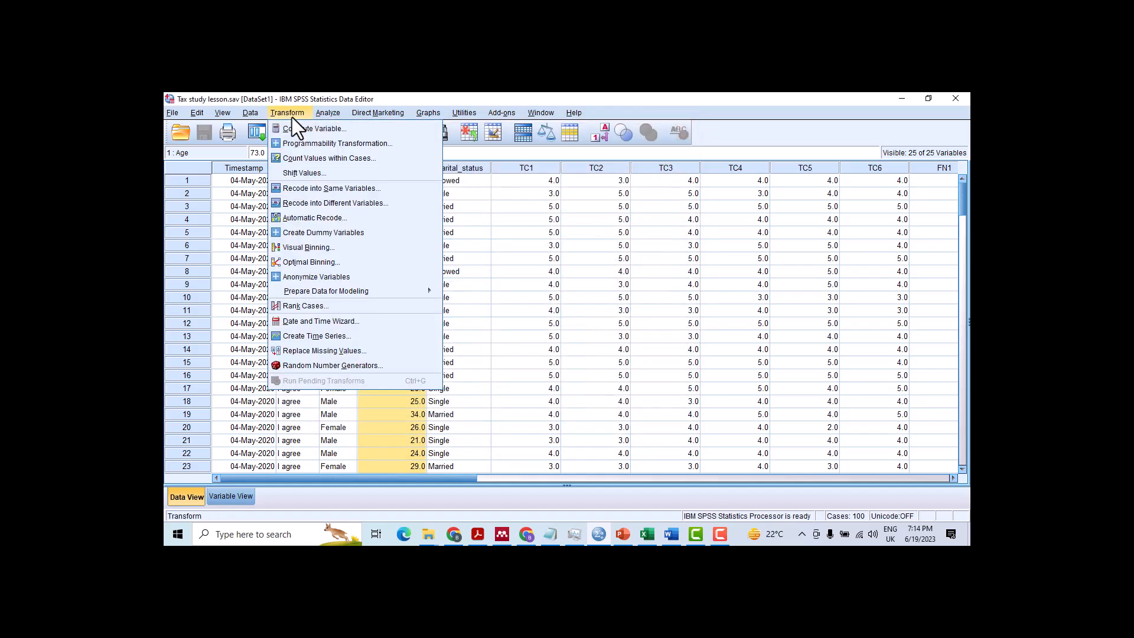
click(328, 203)
drag(530, 211, 570, 209)
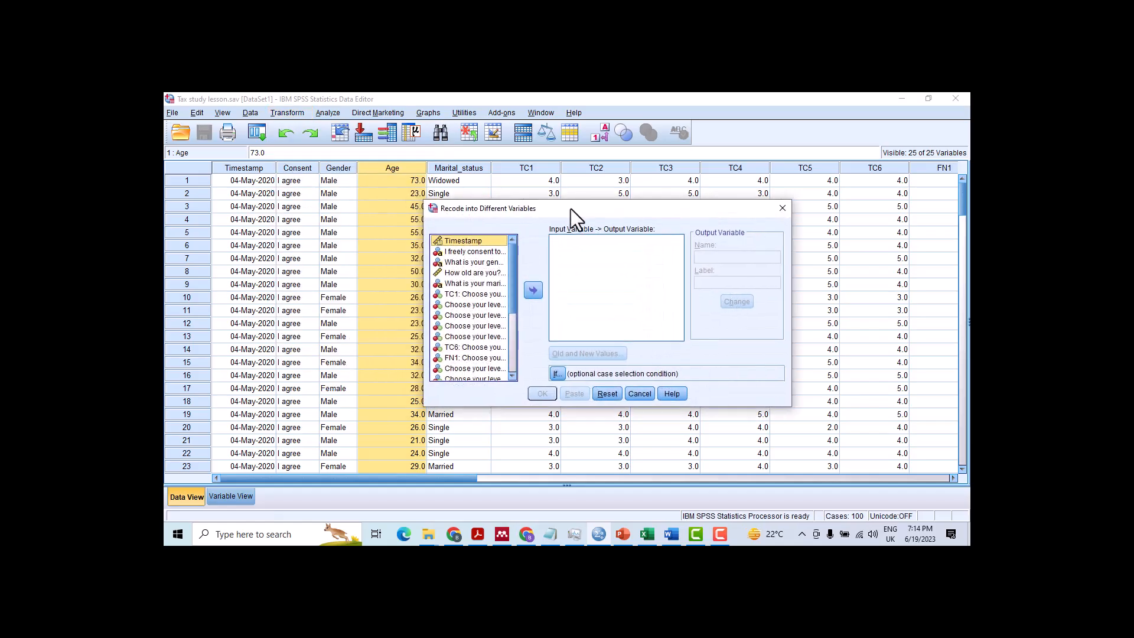
right_click(468, 243)
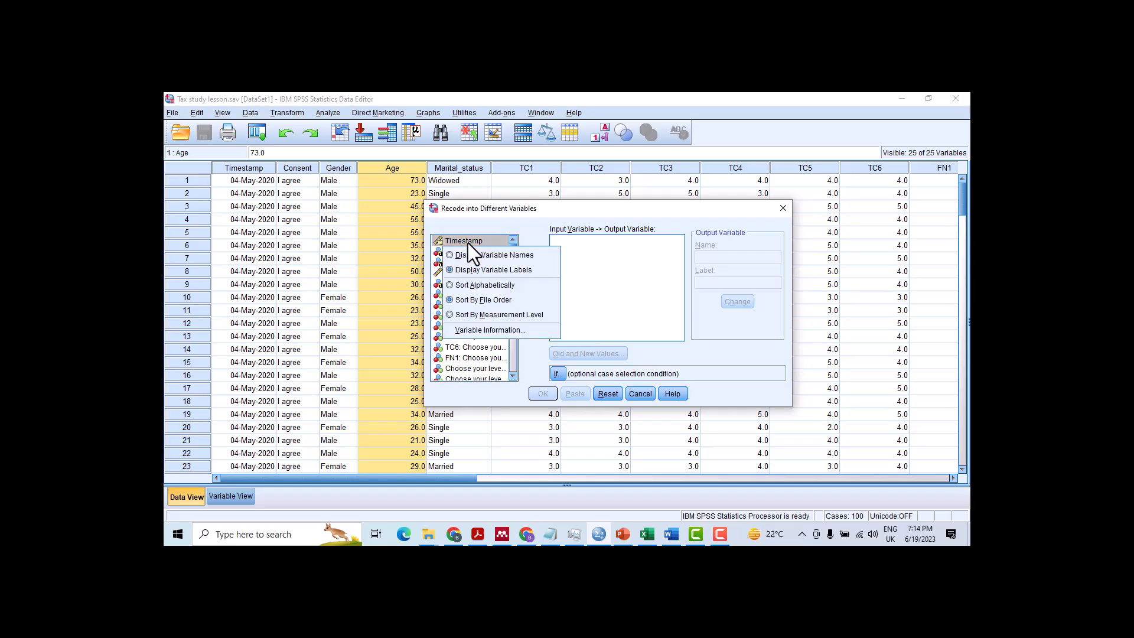
click(487, 255)
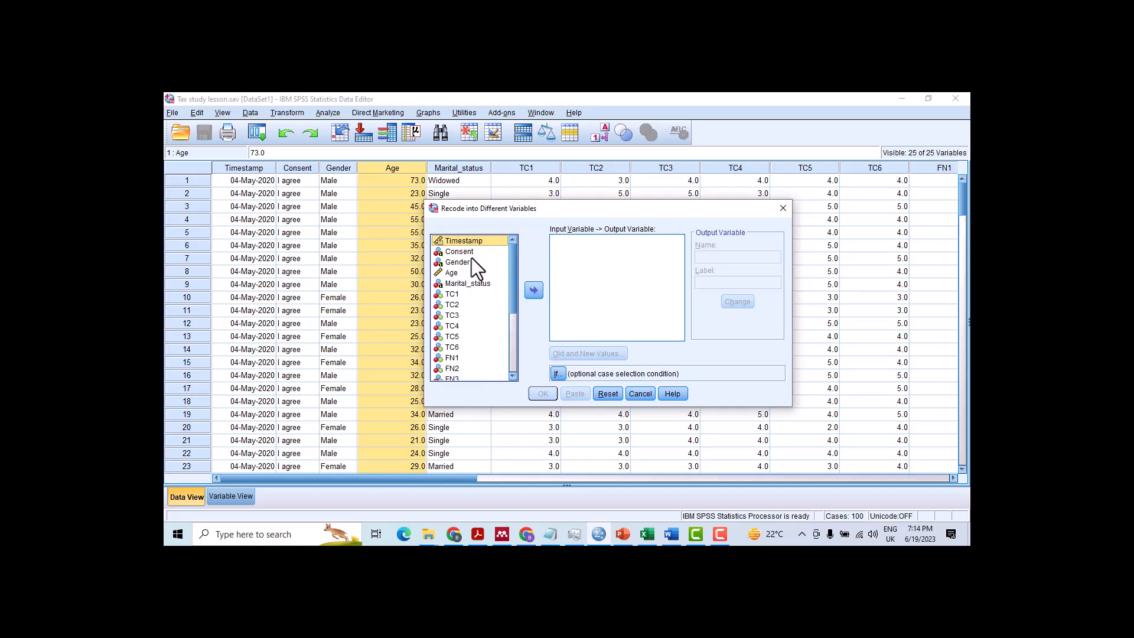
scroll(474, 339, down, 5)
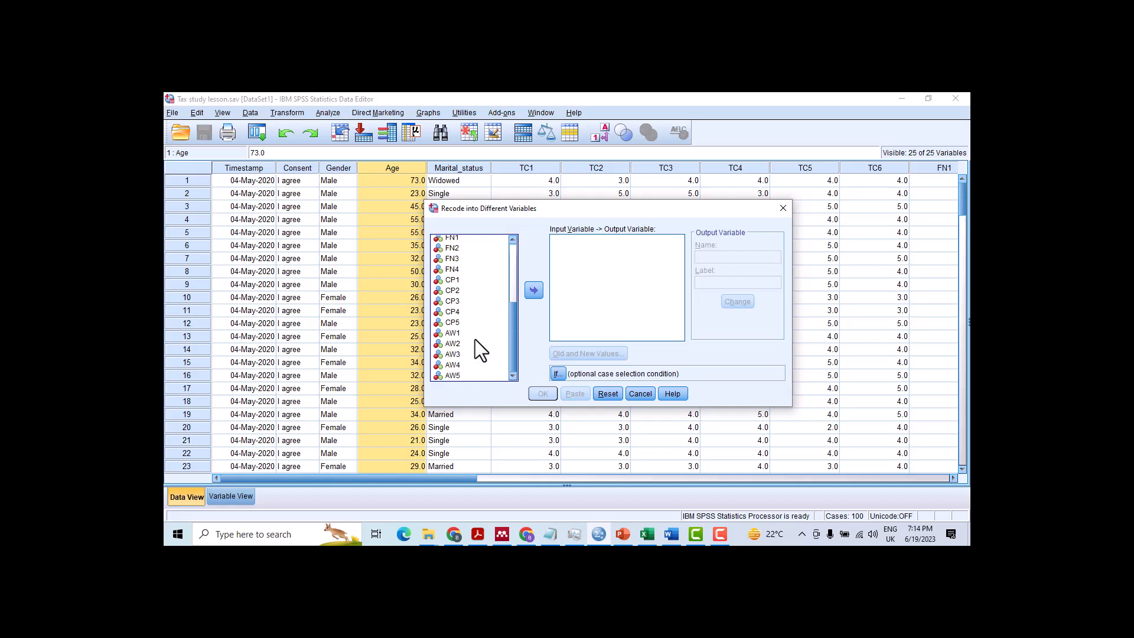
scroll(475, 339, up, 4)
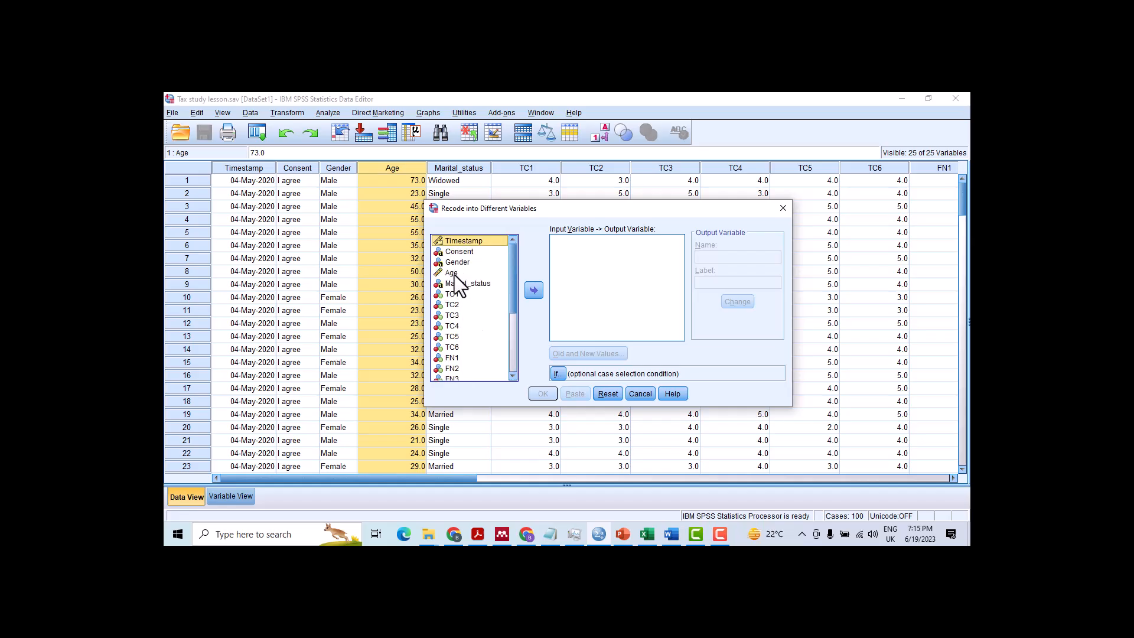
Set Age as the input variable for the recode
click(452, 273)
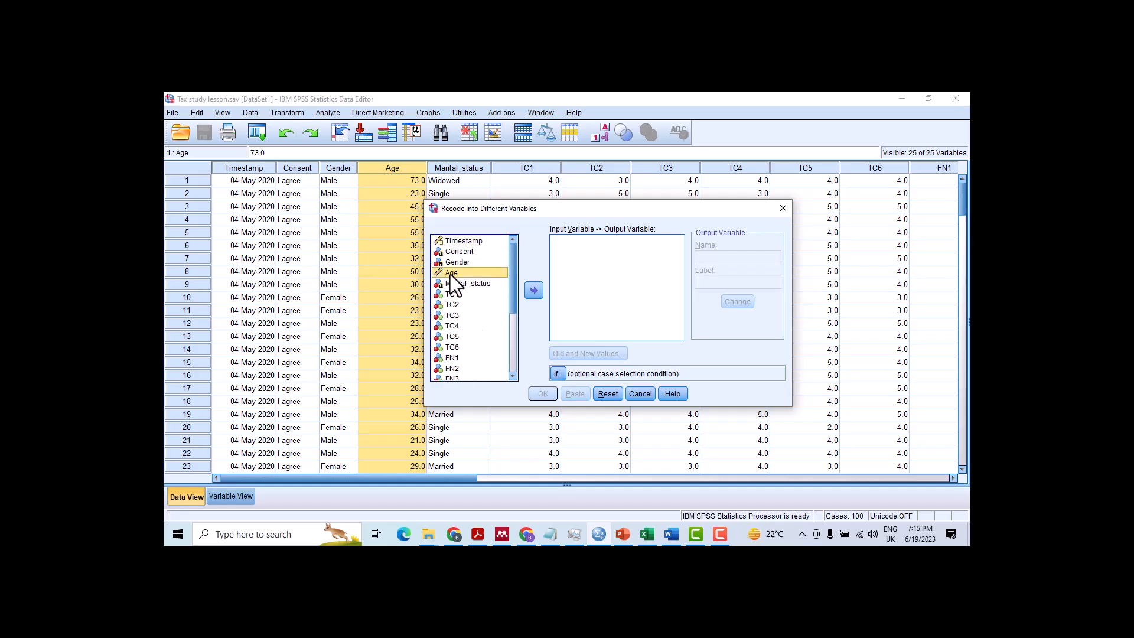
drag(452, 276, 609, 272)
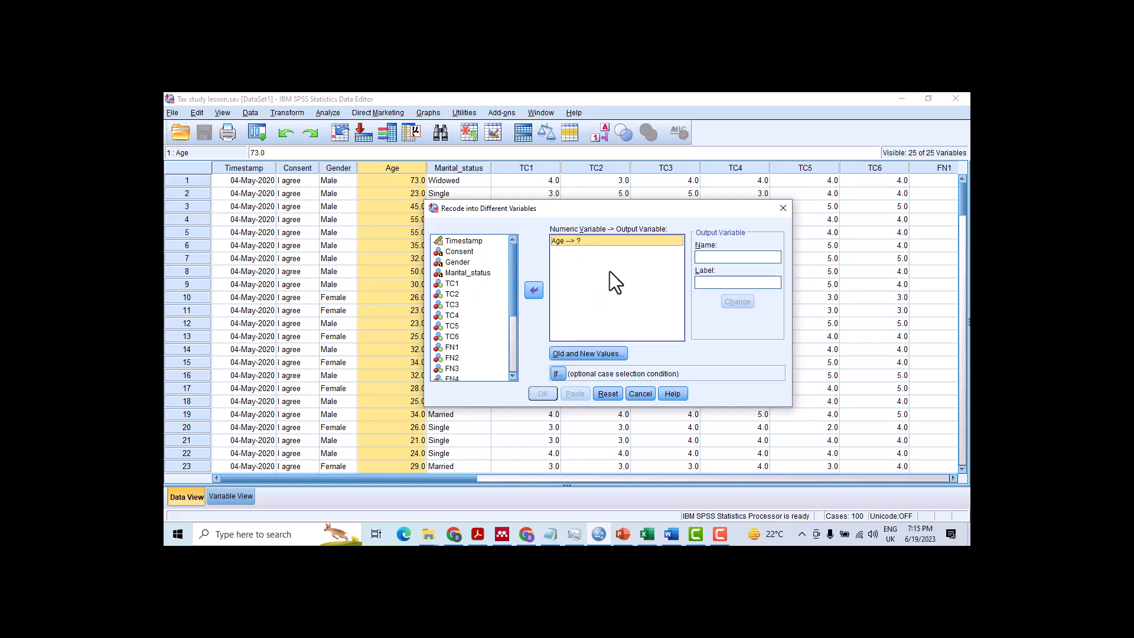
click(535, 290)
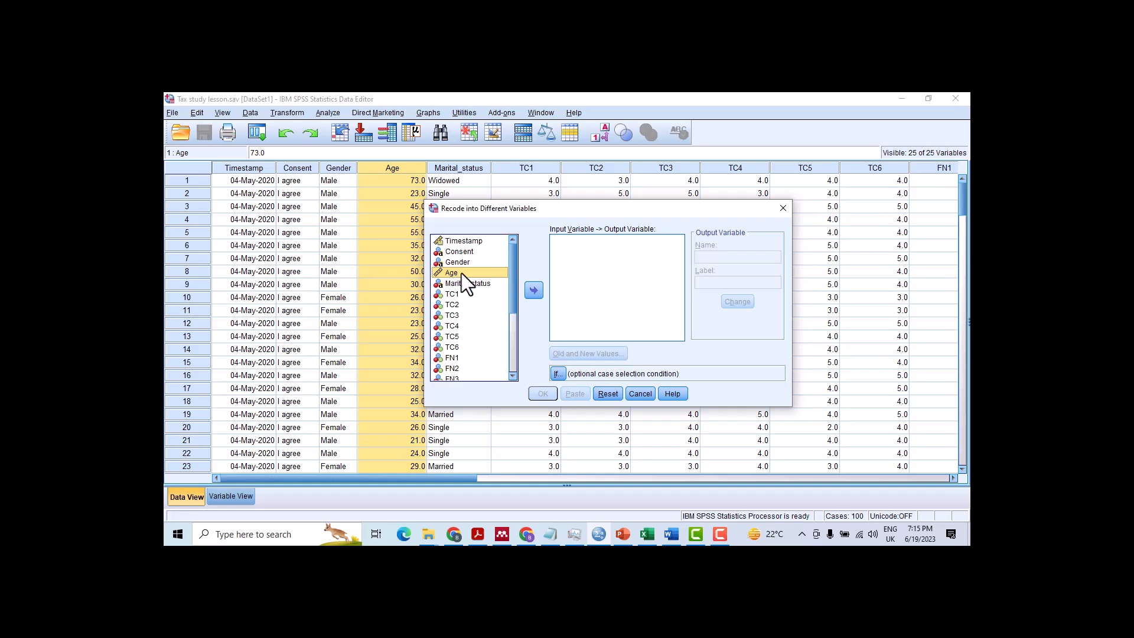
click(534, 293)
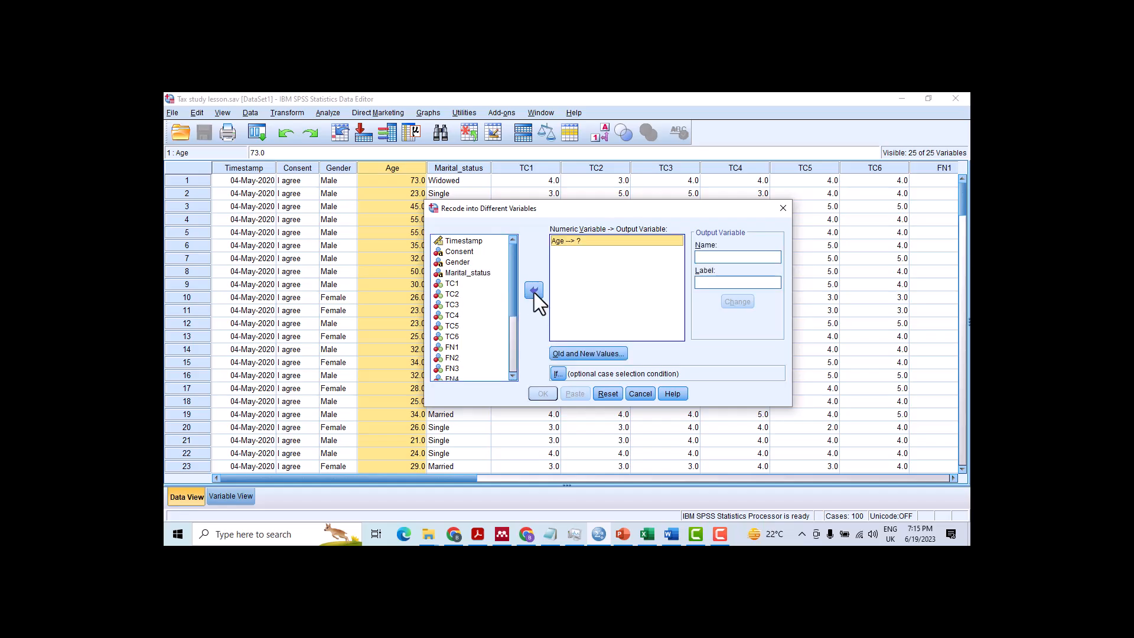
Name the output variable Age_group with the label "Age group", apply it to Age, and view the last columns of the data
click(726, 257)
text(Age_group)
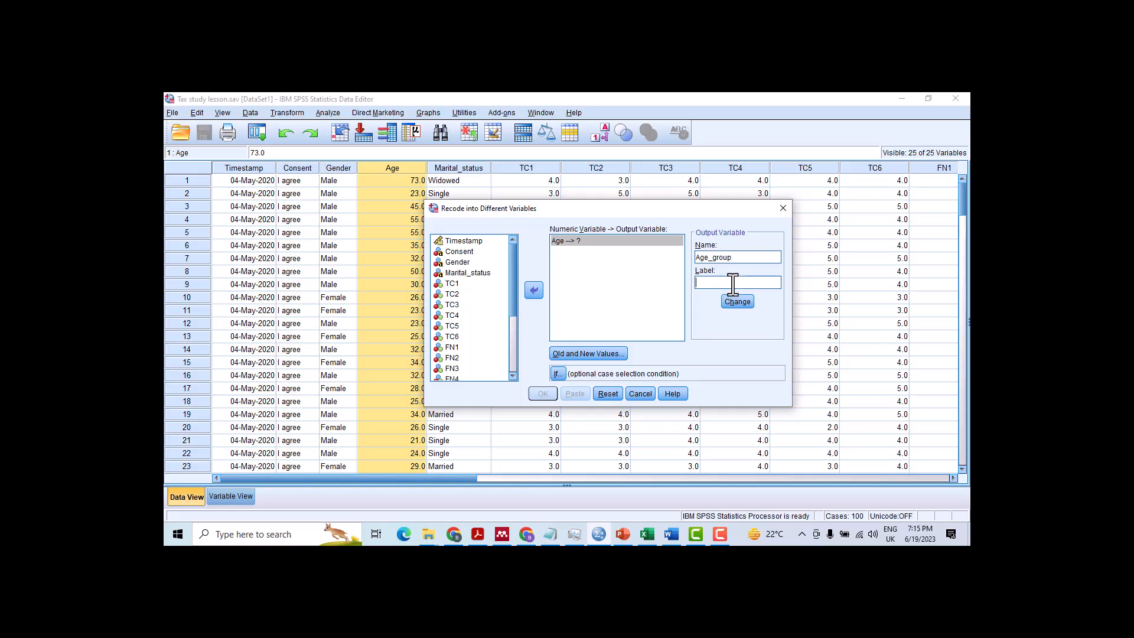
click(760, 283)
text(Age gro)
key(BackSpace)
text(up)
click(737, 302)
drag(469, 477, 909, 454)
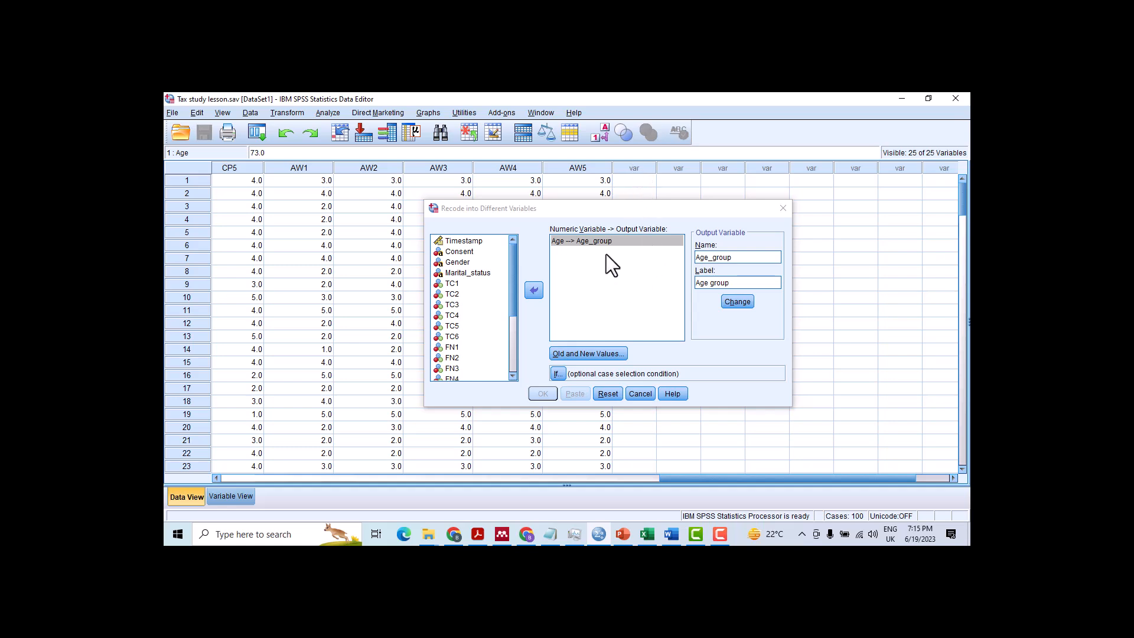
Open the old and new value definitions for the recode and choose a range starting from the lowest value
click(581, 352)
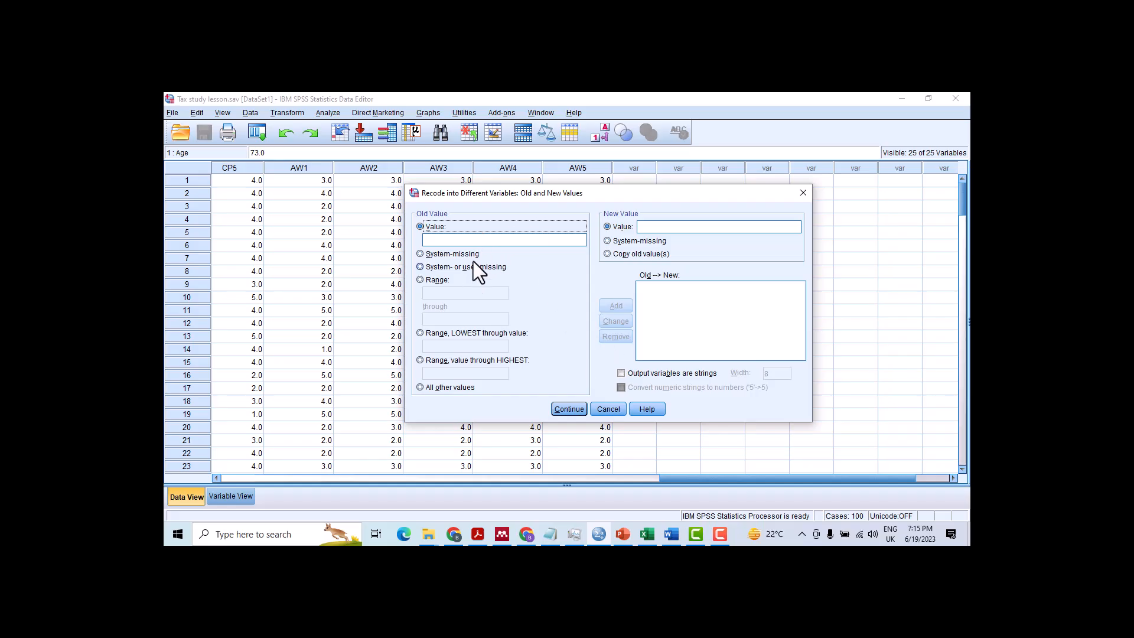
click(420, 280)
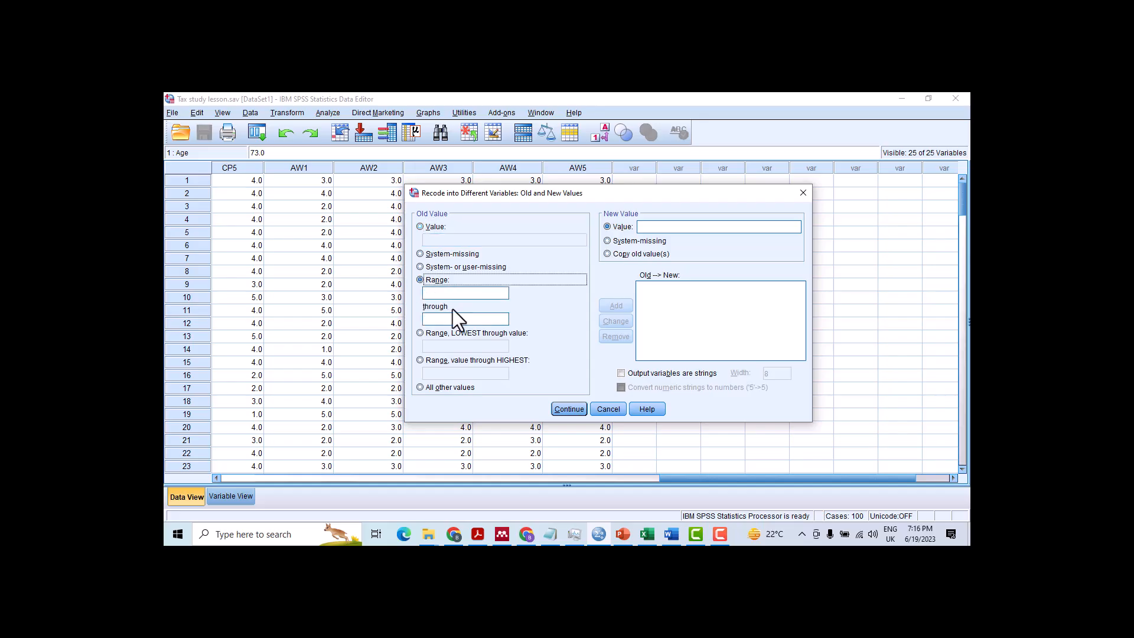
click(420, 334)
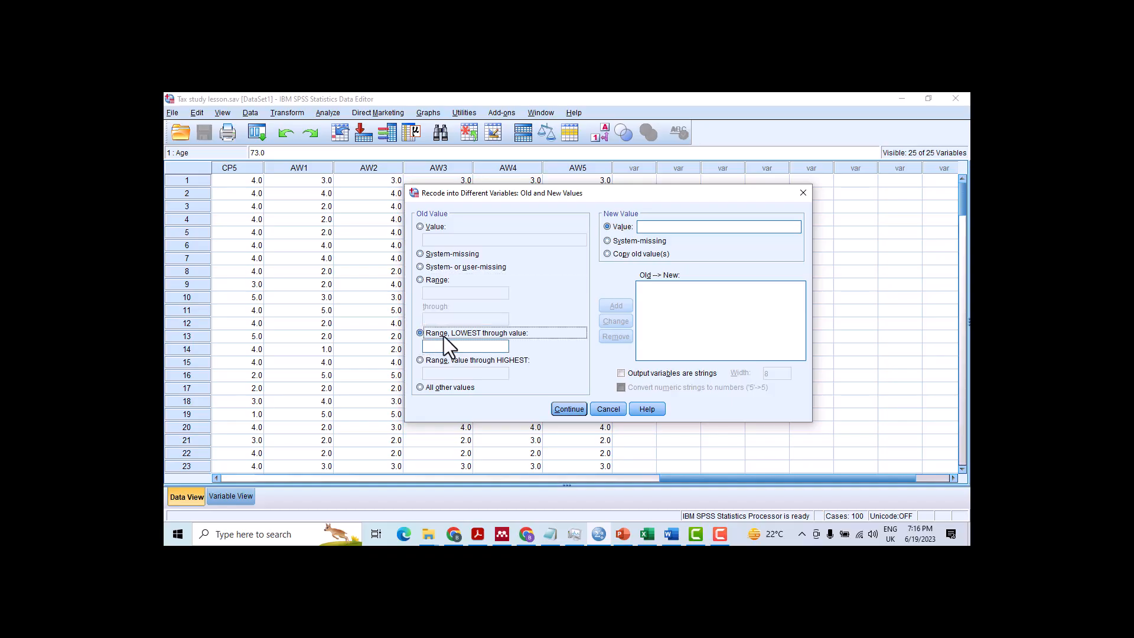
click(473, 347)
Switch to the article PDF and check the limits of the first age range in Table 2
click(477, 534)
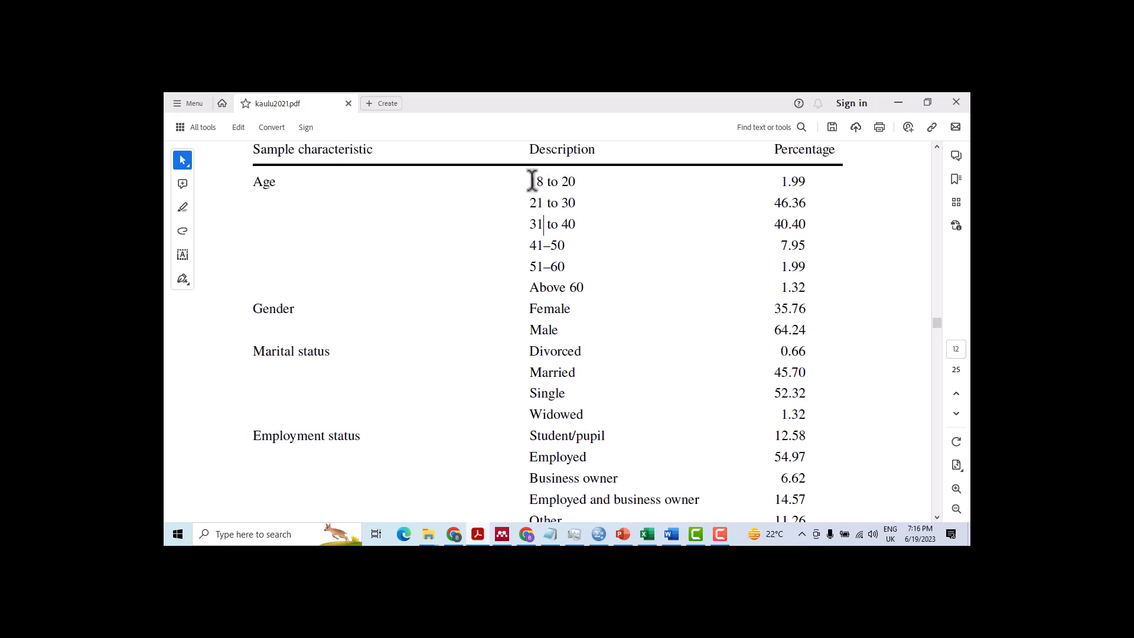
mouse_move(531, 182)
mouse_down()
mouse_move(555, 181)
mouse_move(543, 182)
mouse_up()
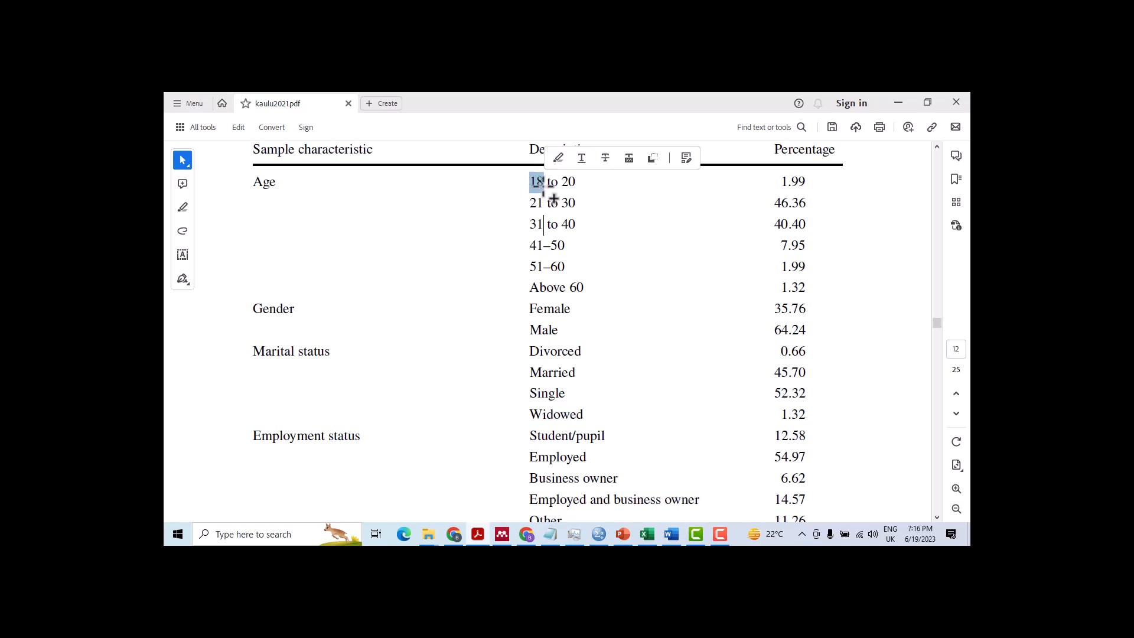
click(537, 182)
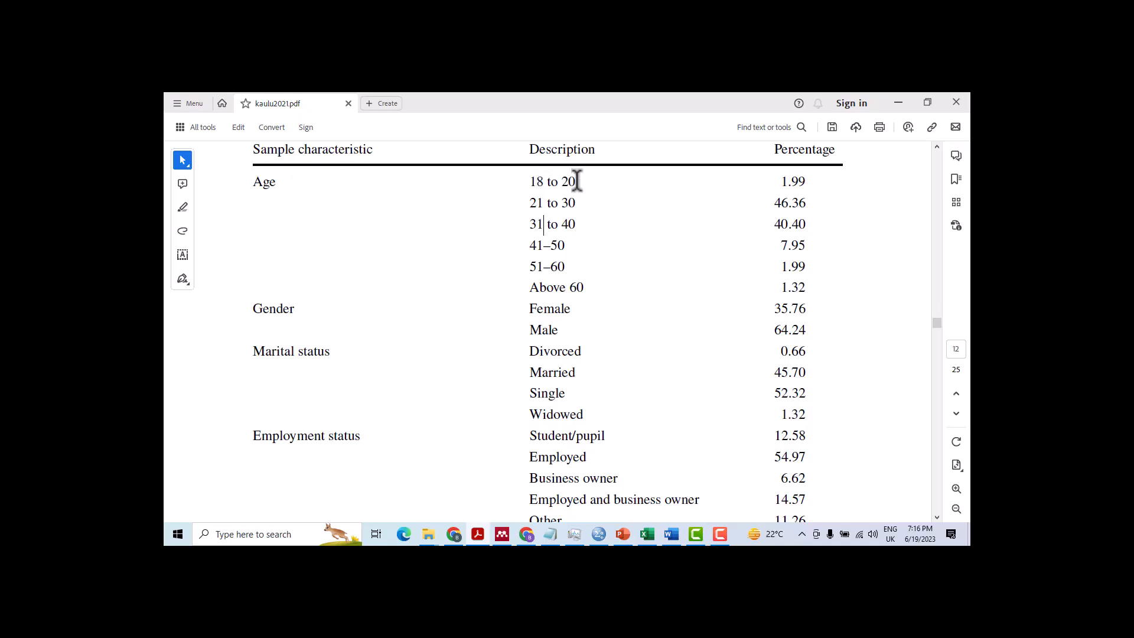
drag(576, 182, 562, 181)
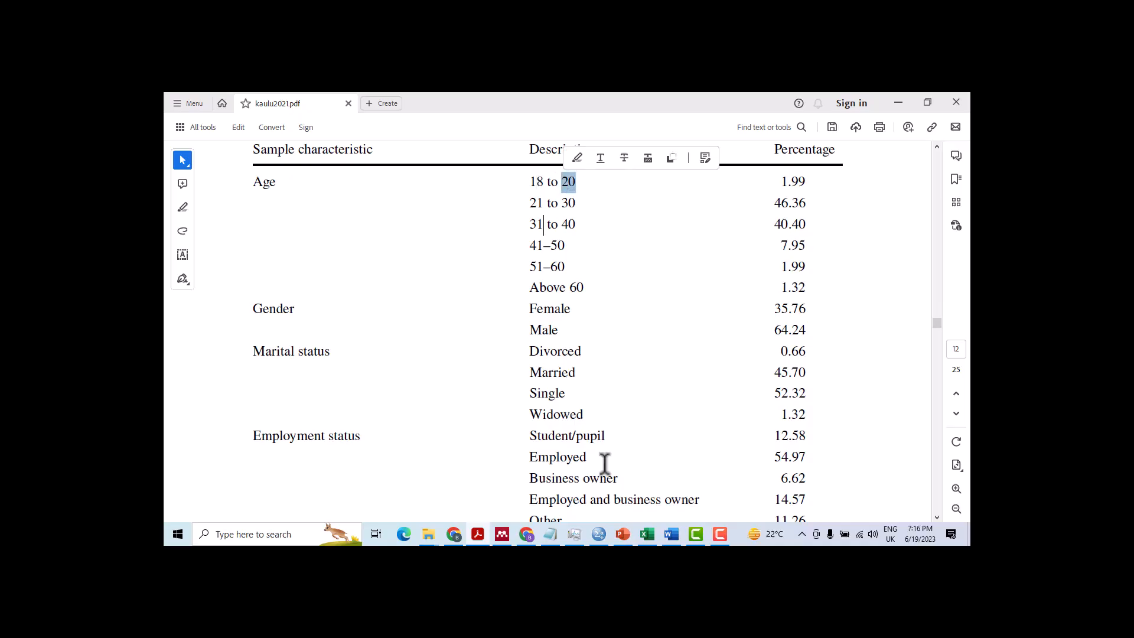
Return to SPSS and add a rule recoding ages from the lowest through 20 as 1
click(599, 533)
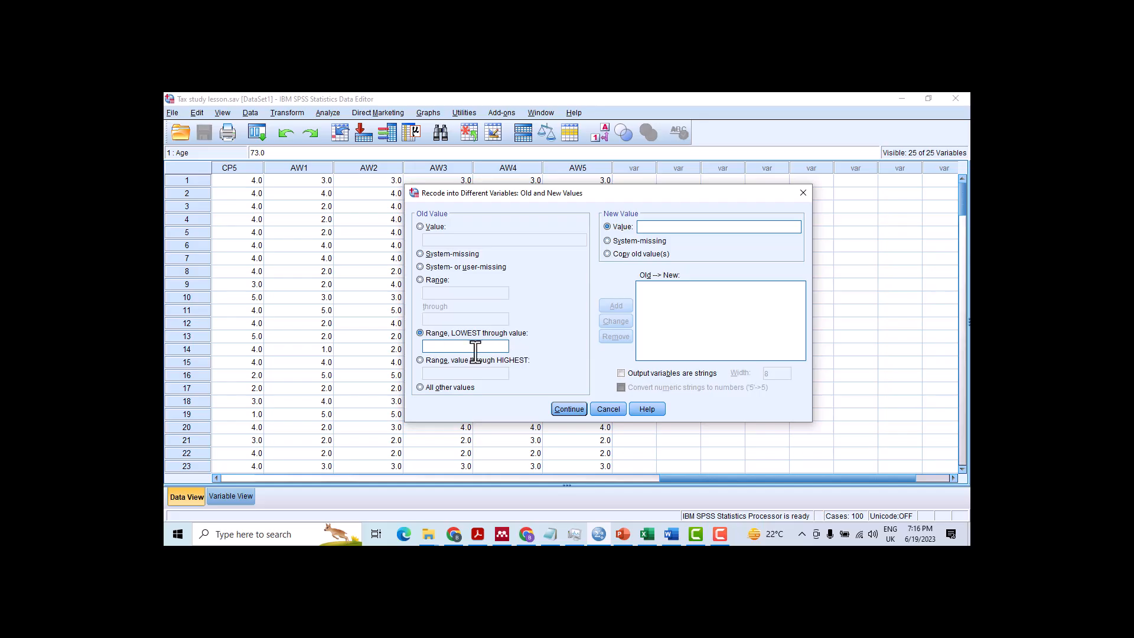
text(20)
text(1)
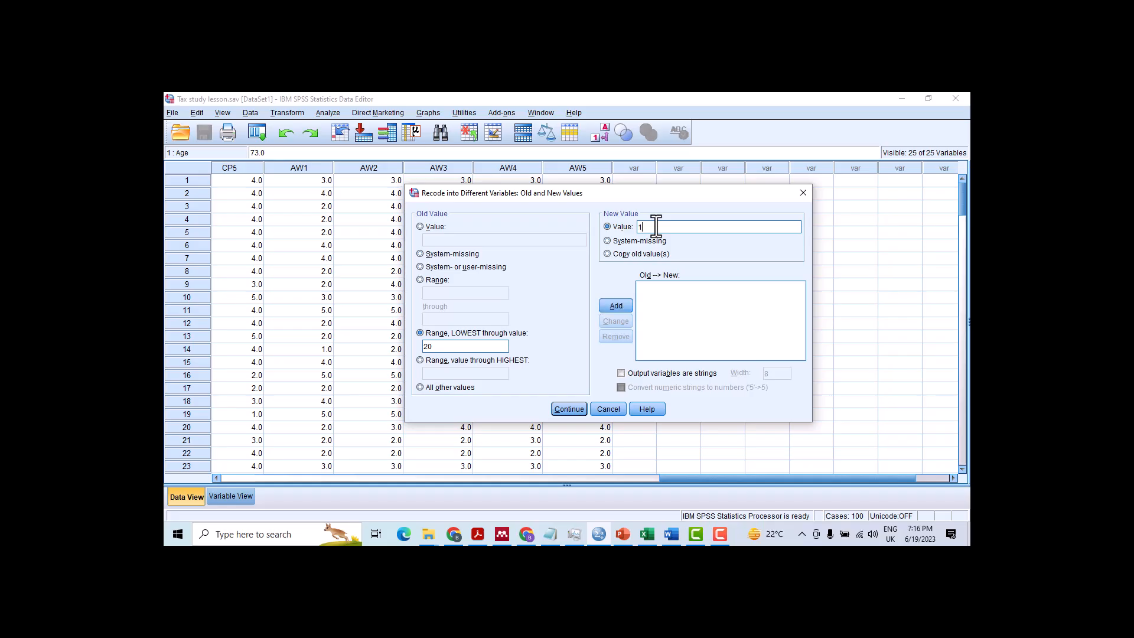
click(617, 306)
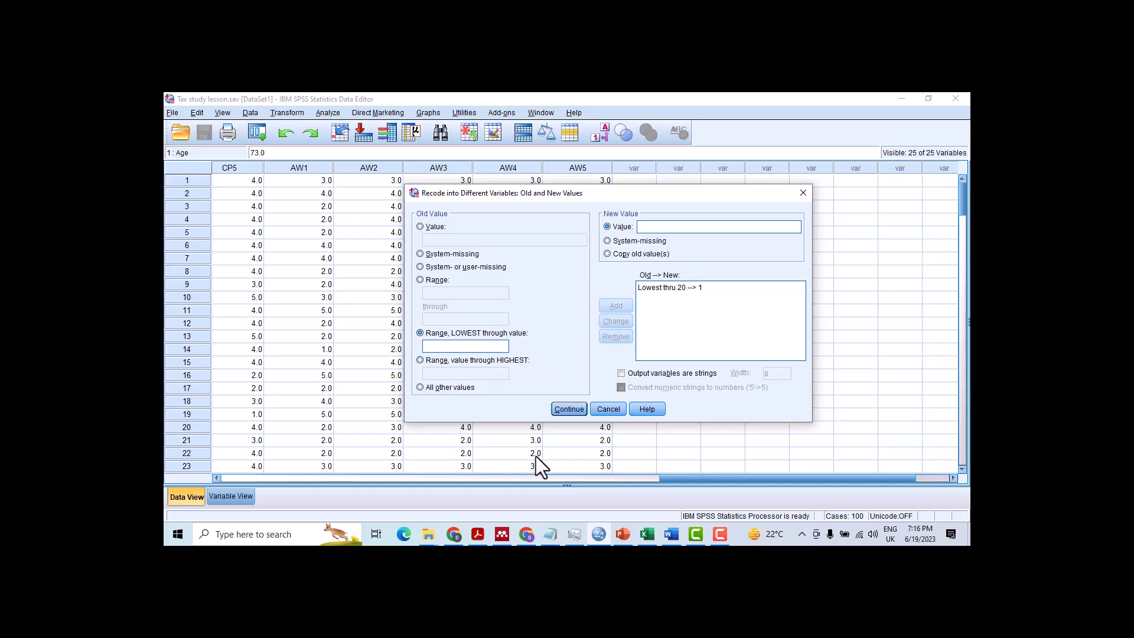
Add a rule recoding the age range 21 through 30 as 2
click(429, 280)
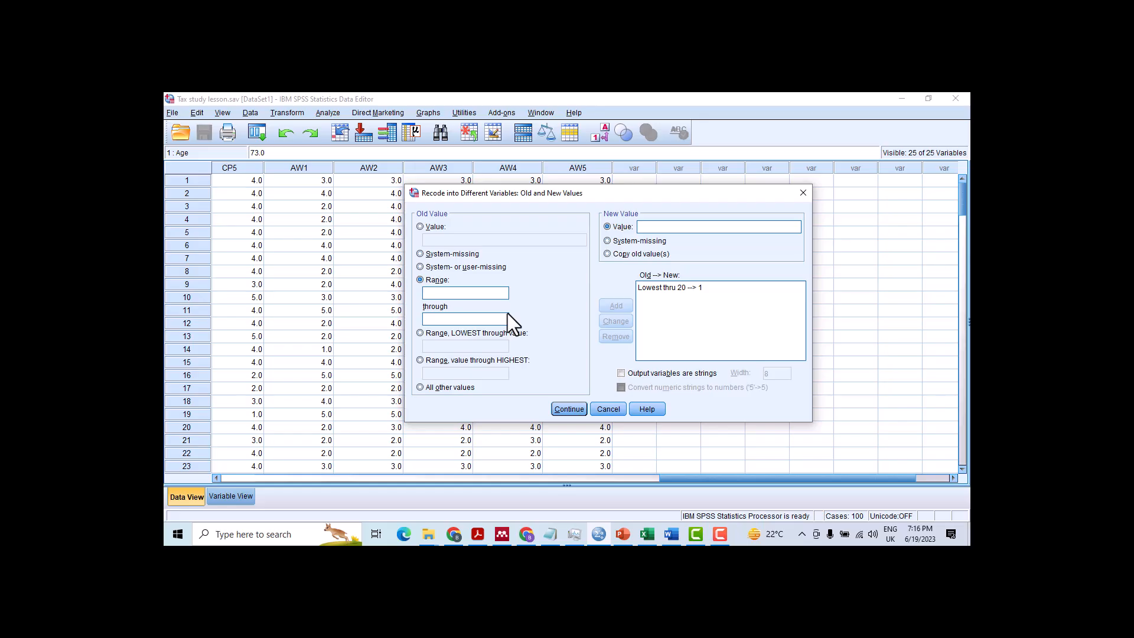
text(21)
click(473, 319)
text(30)
text(2)
click(618, 307)
text(31)
click(462, 320)
text(40)
click(654, 225)
text(4)
click(626, 305)
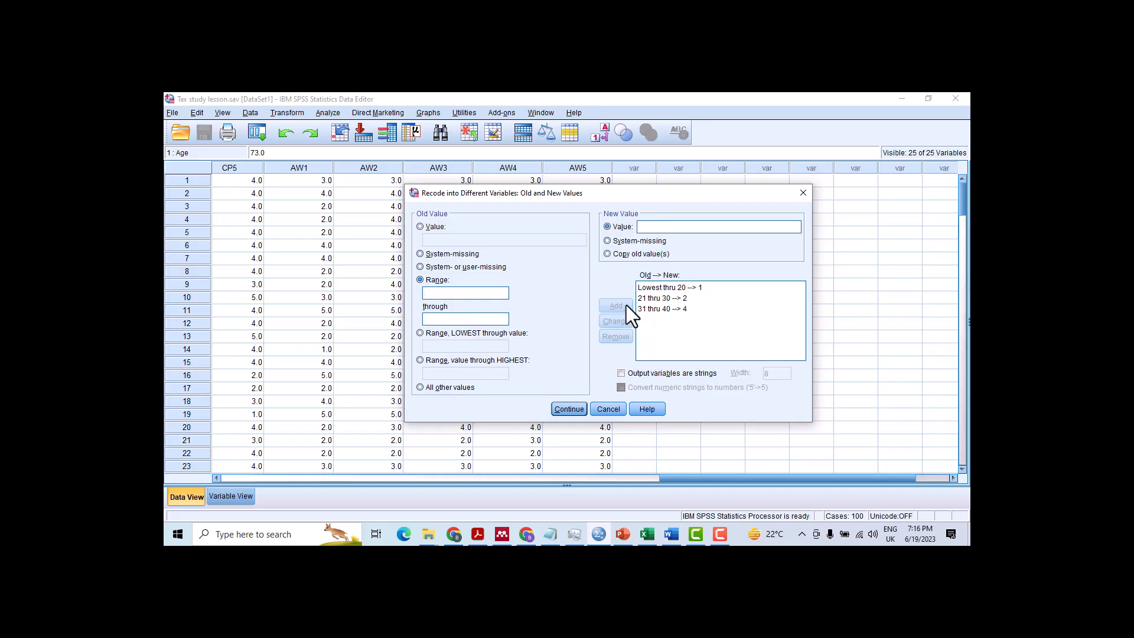
click(674, 309)
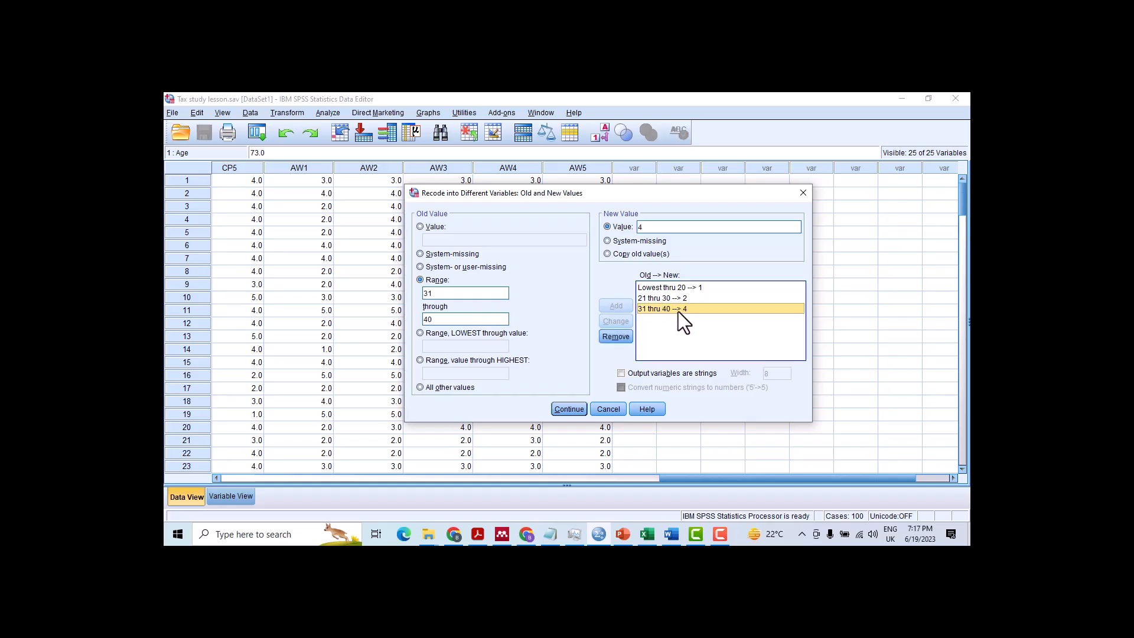
click(625, 336)
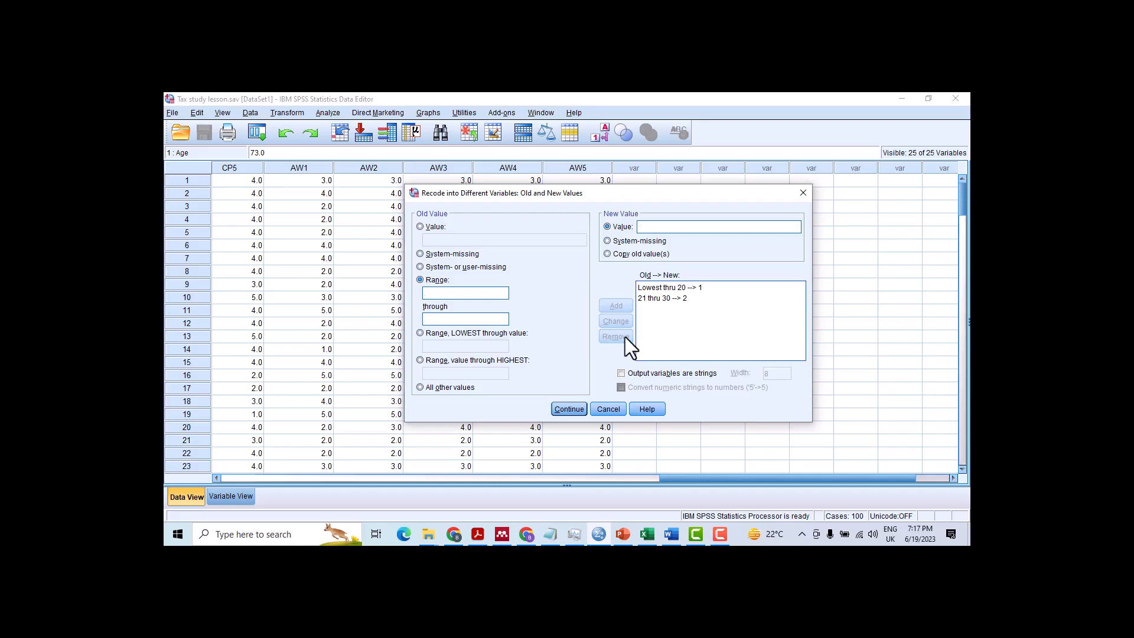
Add a rule recoding the age range 31 through 40 as 3
click(488, 293)
text(31)
click(473, 322)
text(40)
click(649, 227)
text(3)
click(626, 306)
Add a rule recoding the age range 41 through 50 as 4
text(41)
text(50)
click(687, 227)
text(4)
click(617, 307)
Add a rule recoding ages from 51 through the highest as 5, and accept the complete set of rules
click(419, 361)
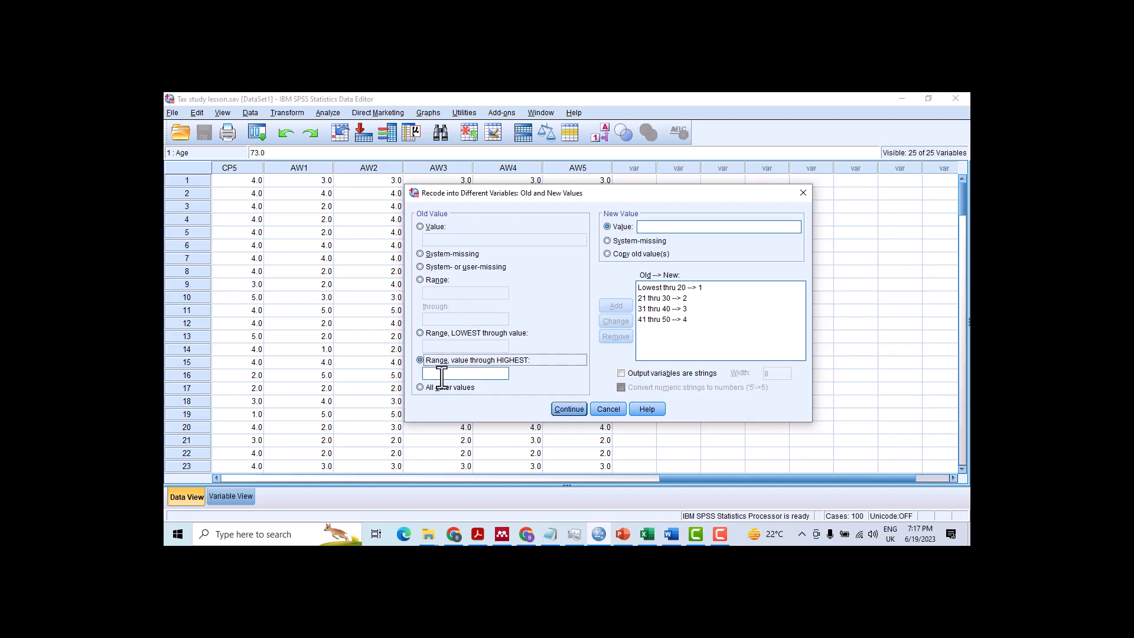
click(442, 373)
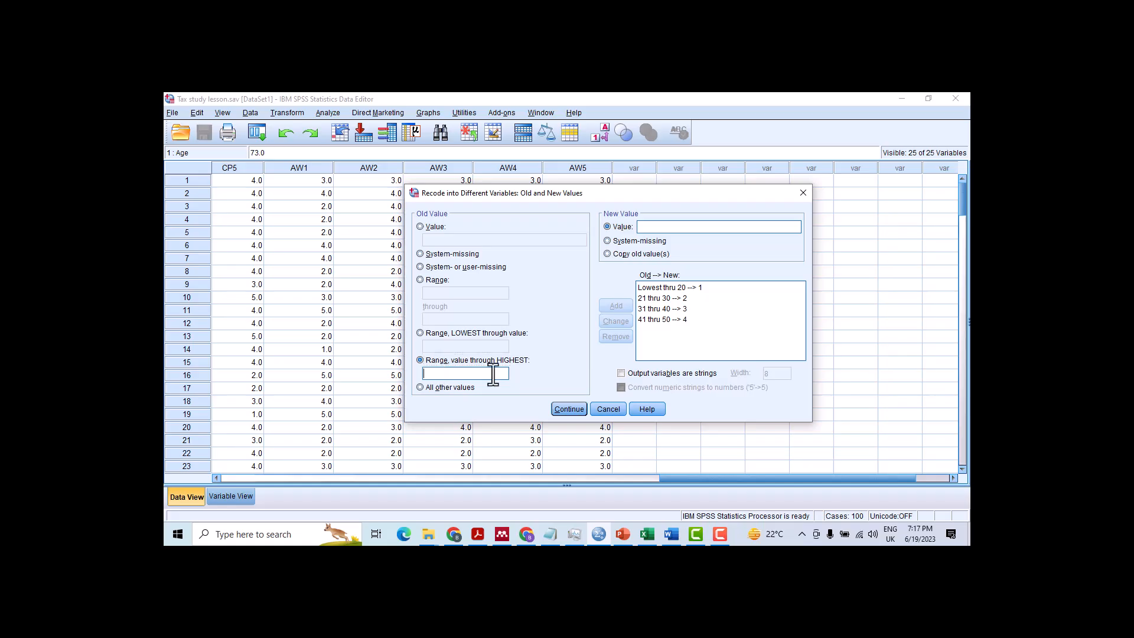
text(51)
click(676, 229)
text(5)
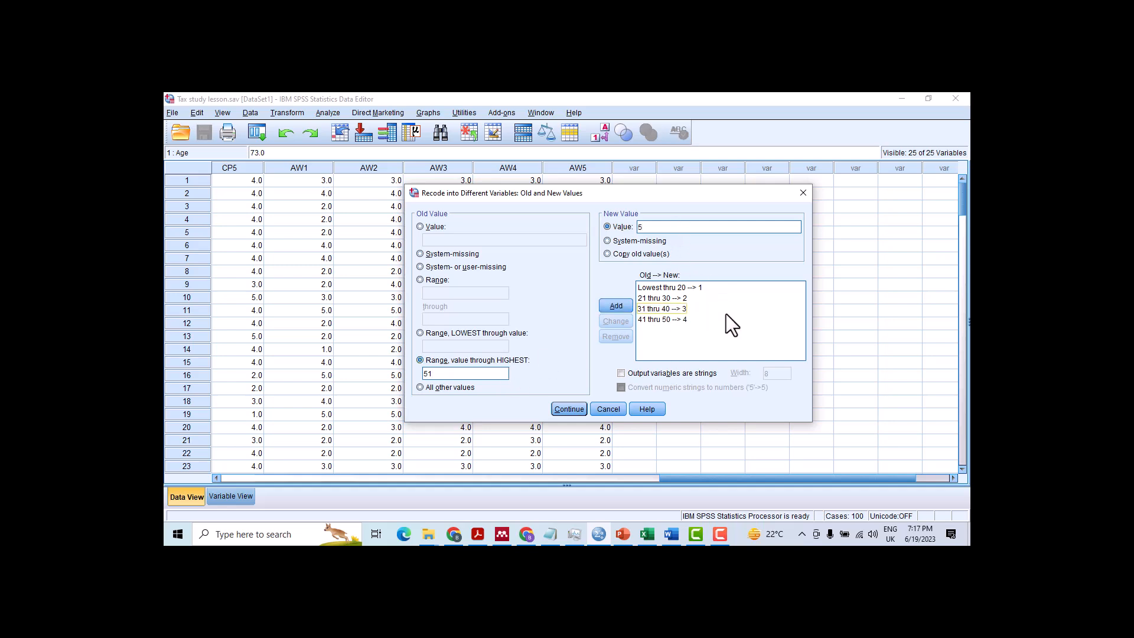
click(616, 305)
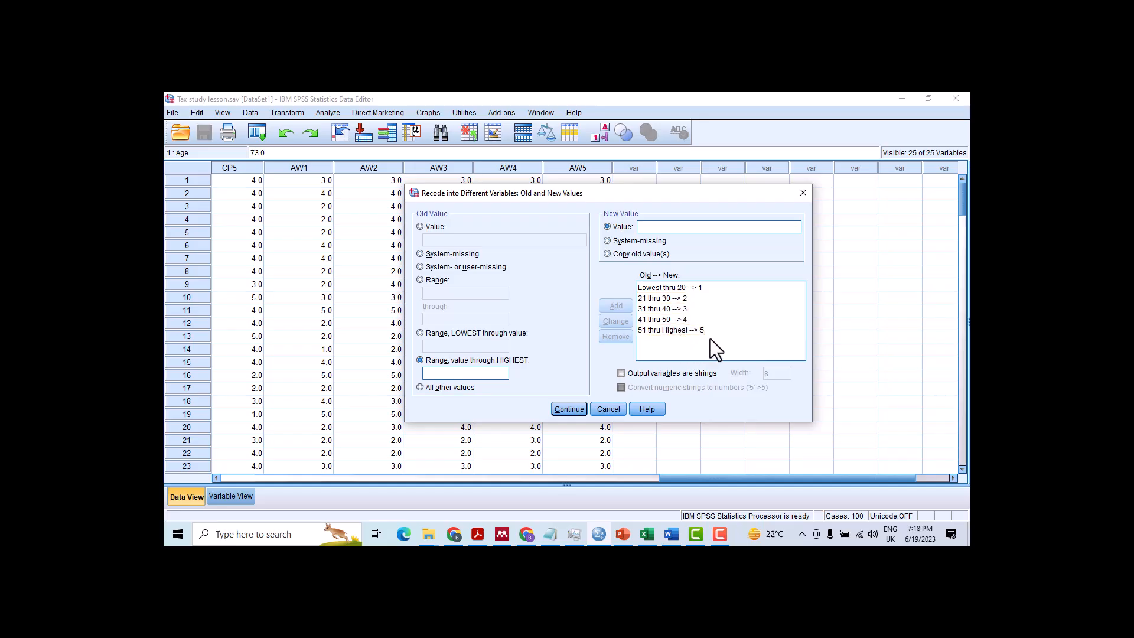
click(568, 409)
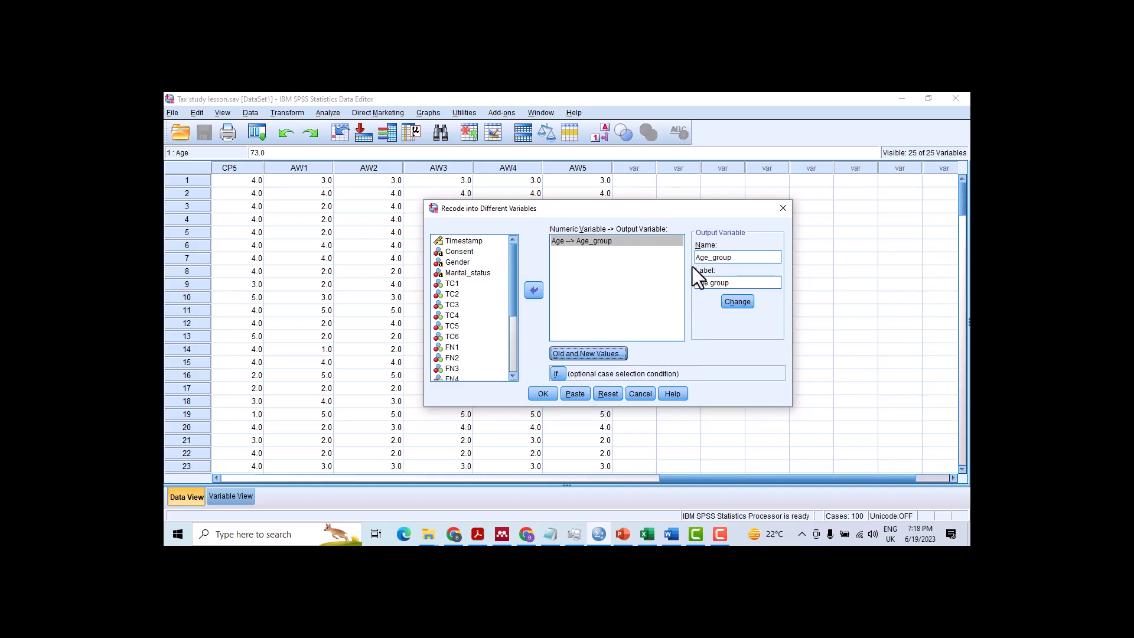
Run the recode of Age into Age_group, and return to the dataset with the new Age_group column selected
click(542, 394)
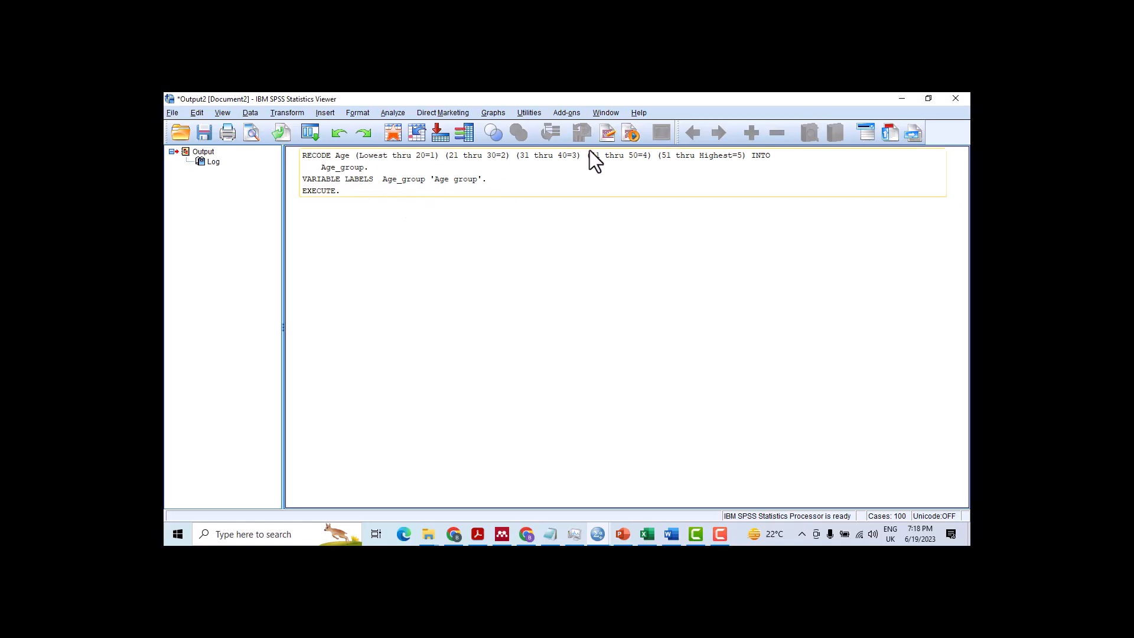
click(902, 98)
click(655, 168)
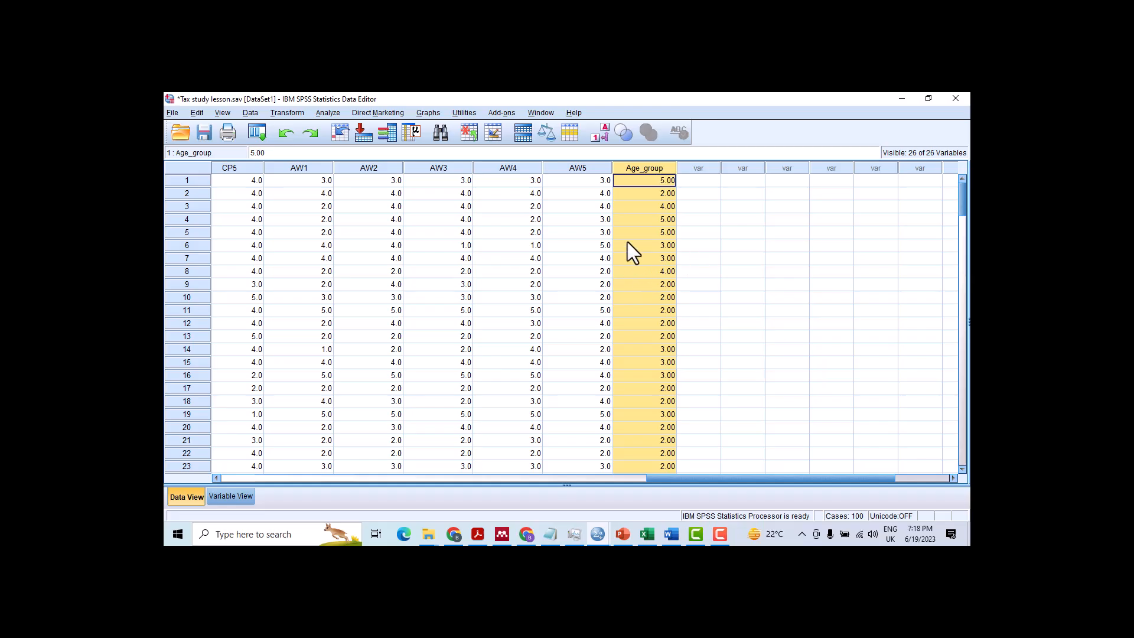
Examine the recoded values of the Age_group column across all cases in the data grid
scroll(646, 247, down, 4)
scroll(646, 253, down, 20)
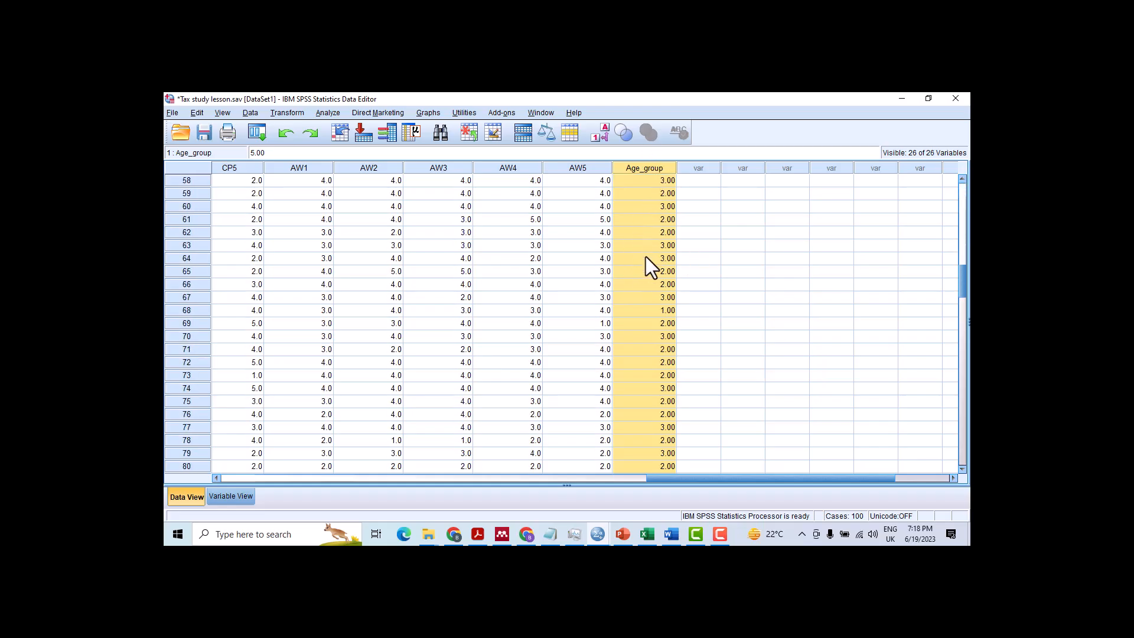
scroll(646, 257, up, 20)
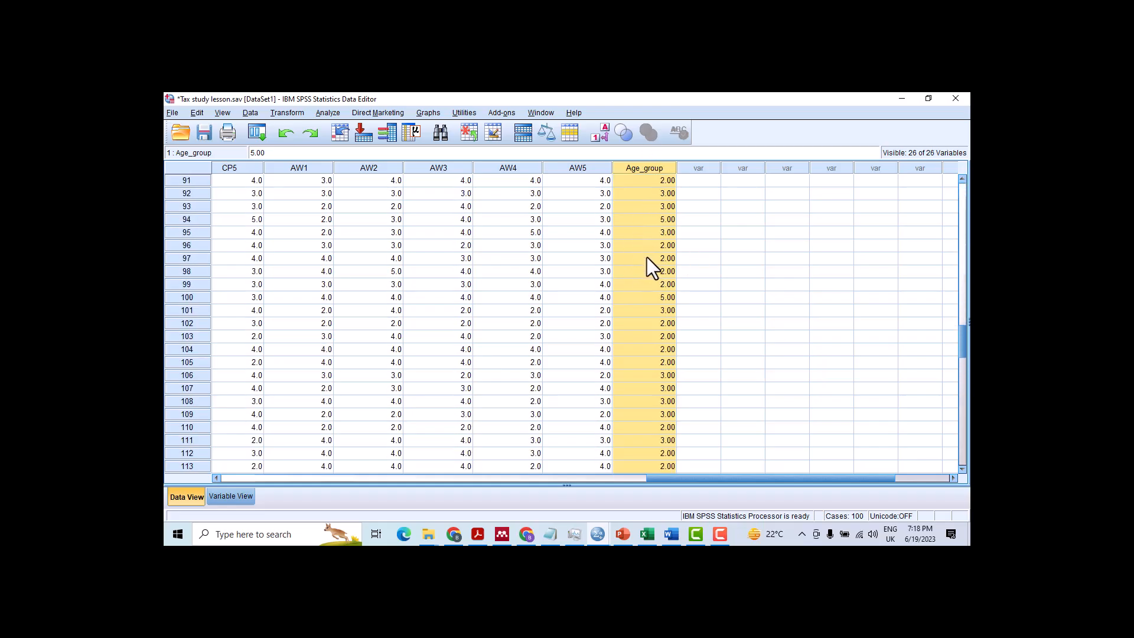
scroll(650, 256, up, 5)
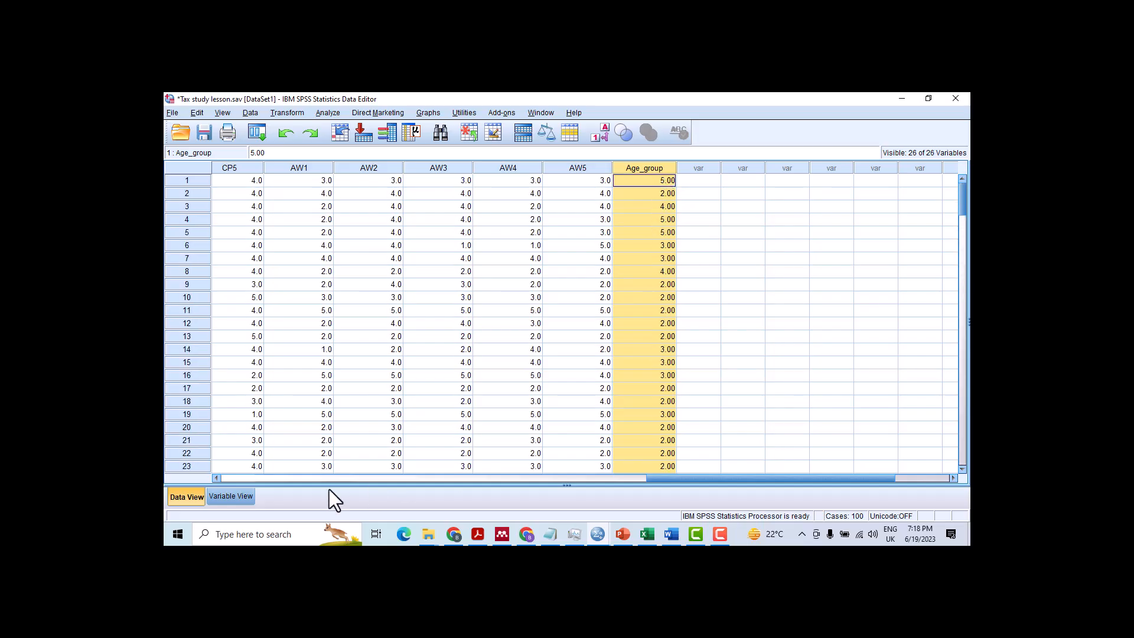
click(237, 494)
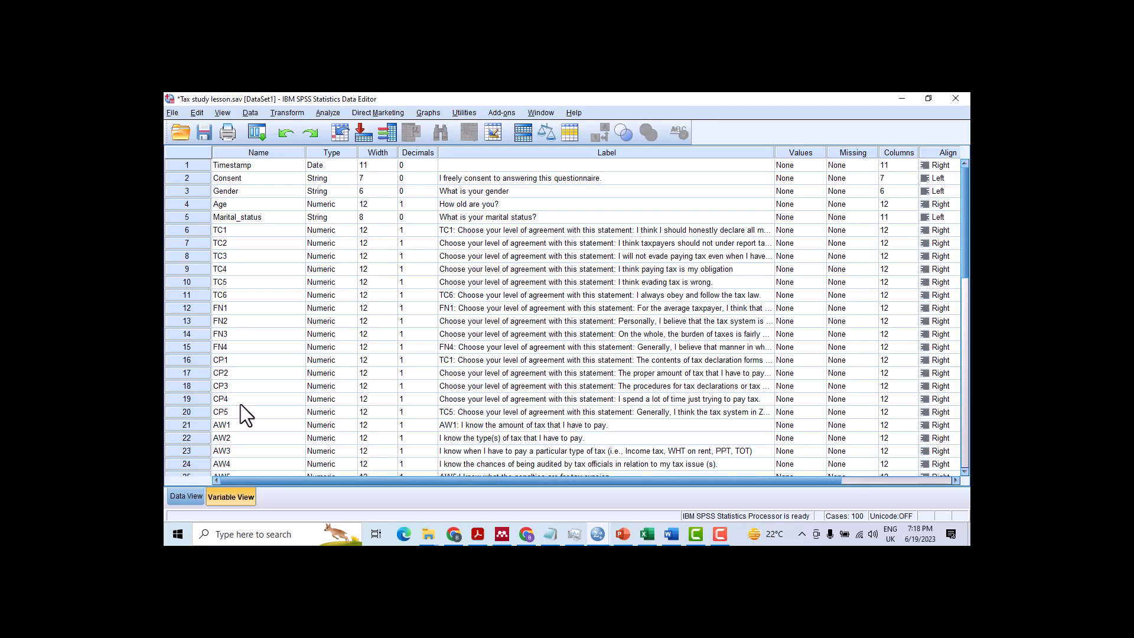
click(182, 495)
click(229, 495)
click(179, 497)
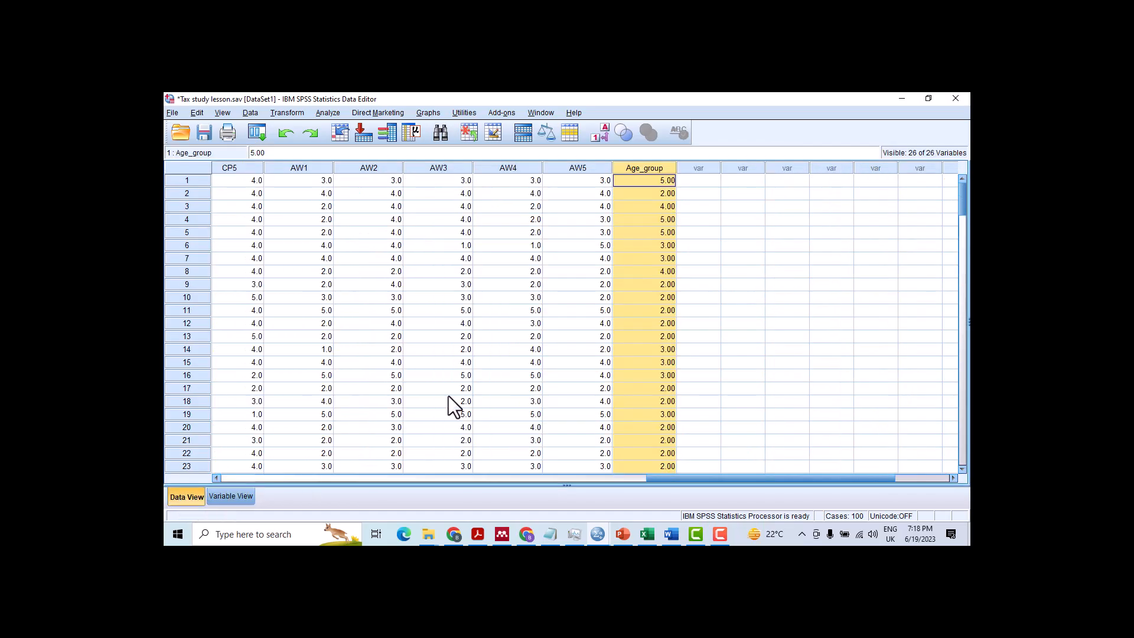
click(654, 311)
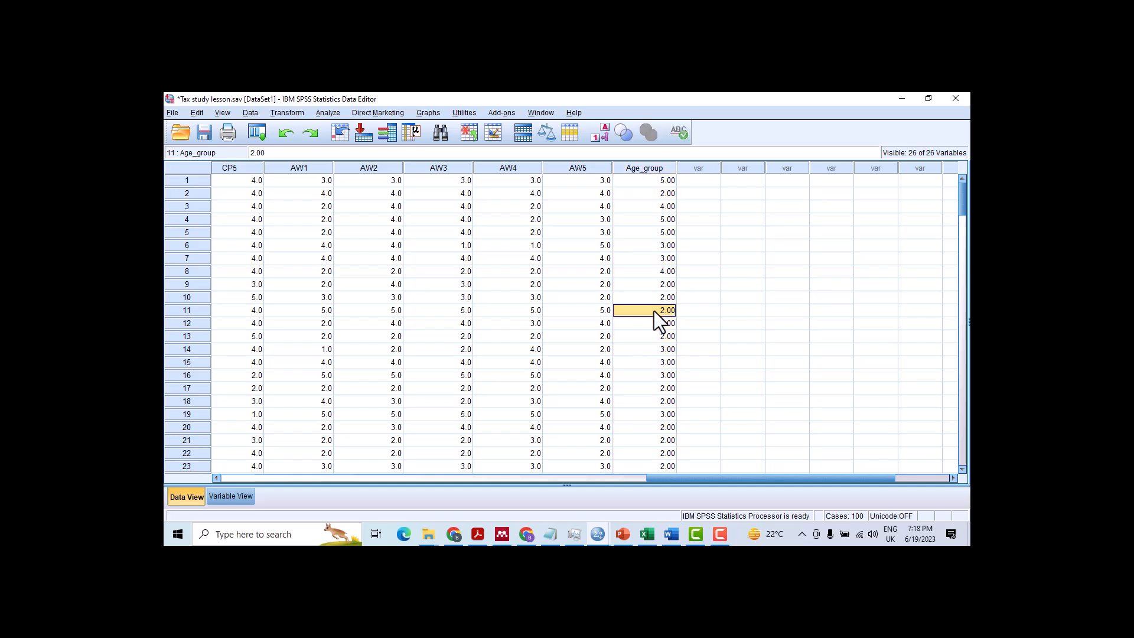
Open the value labels of the Age_group variable and add the label "Below 21 years" for value 1
click(212, 497)
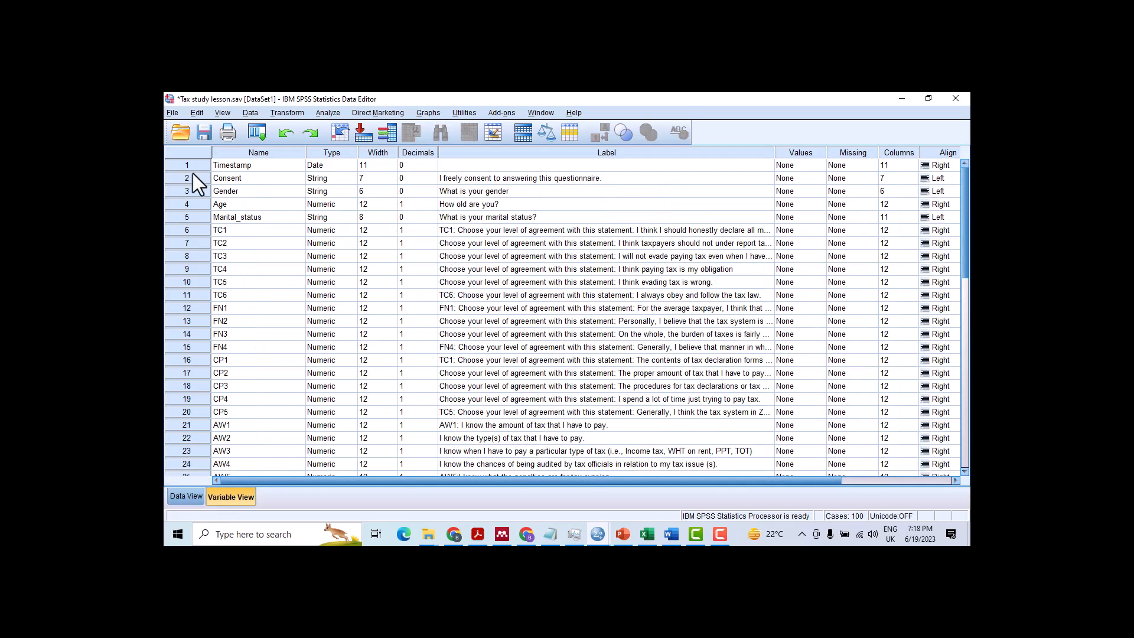
scroll(278, 275, down, 7)
click(265, 216)
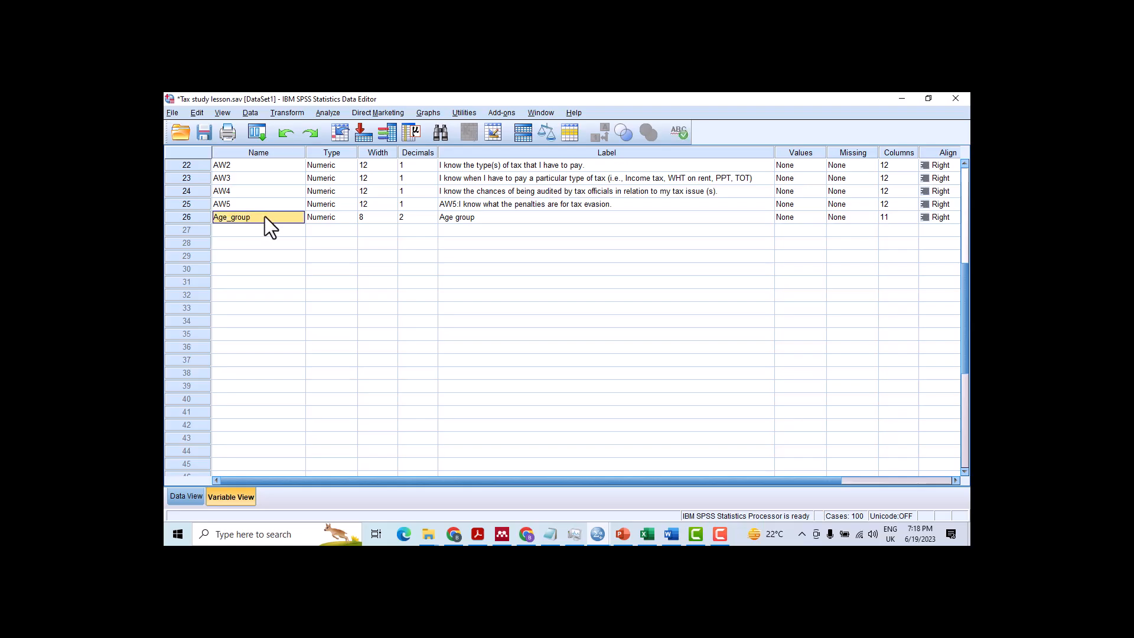
scroll(440, 221, up, 4)
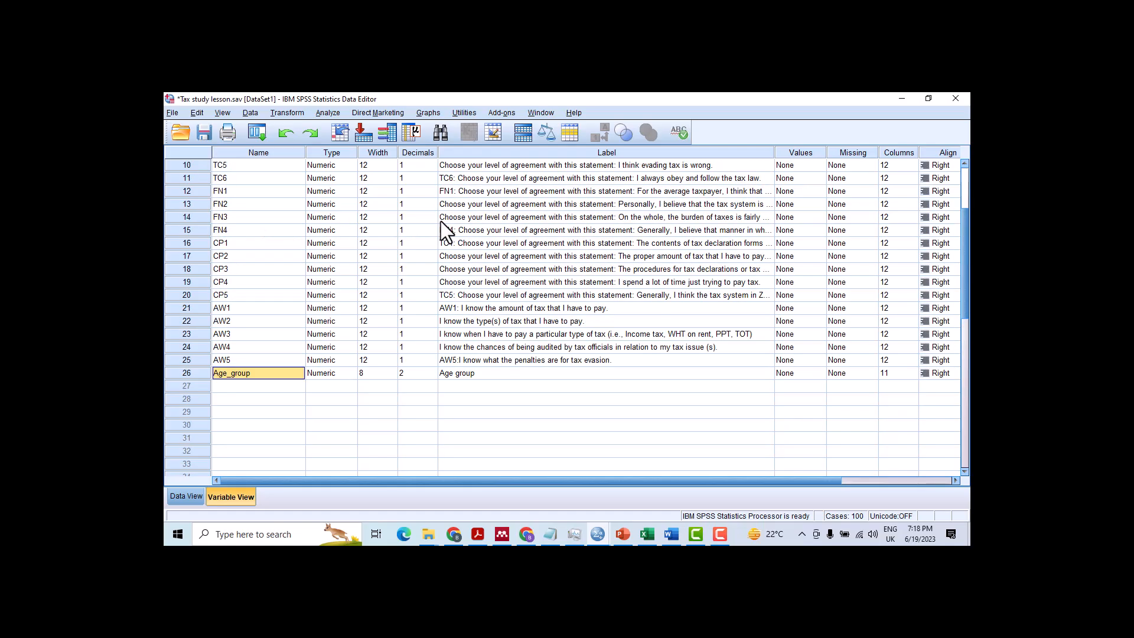
click(800, 373)
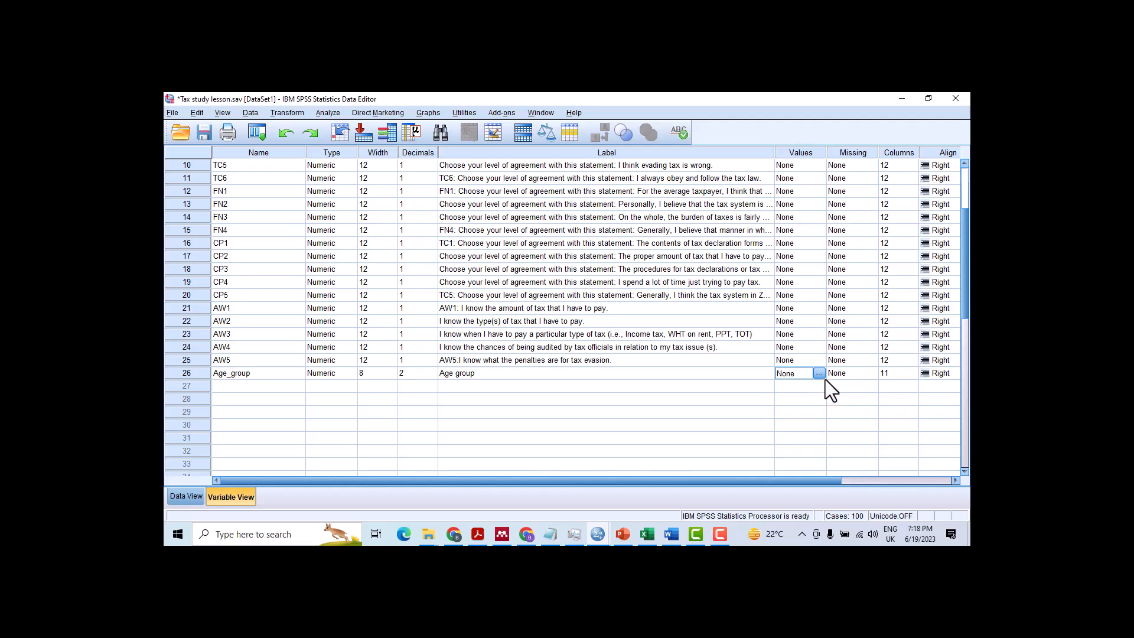
click(819, 374)
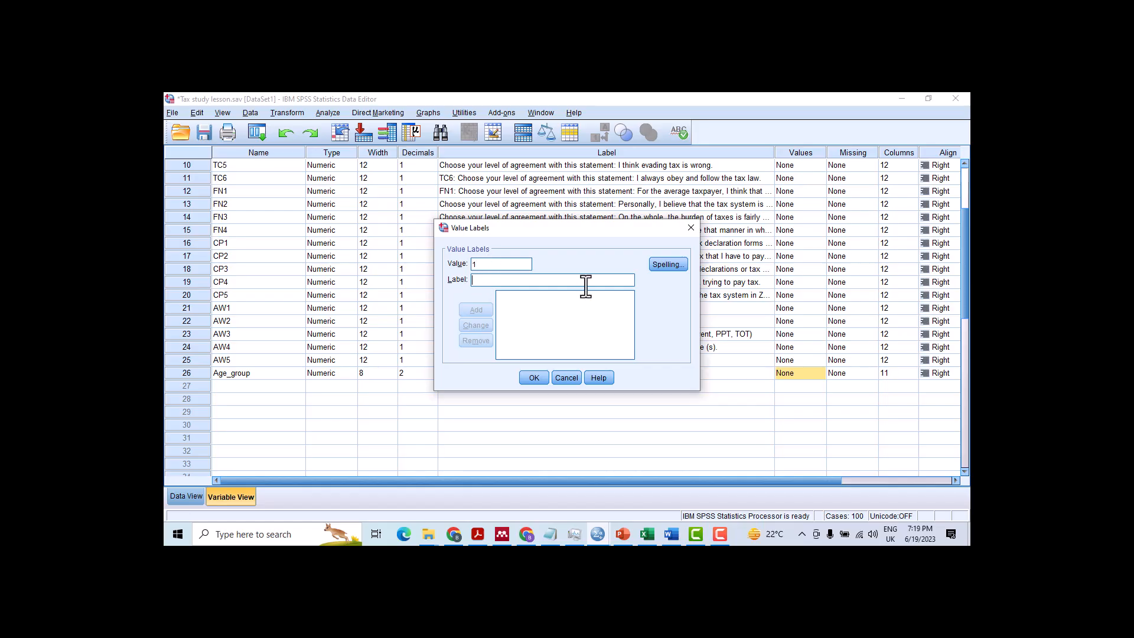
text(Below 20)
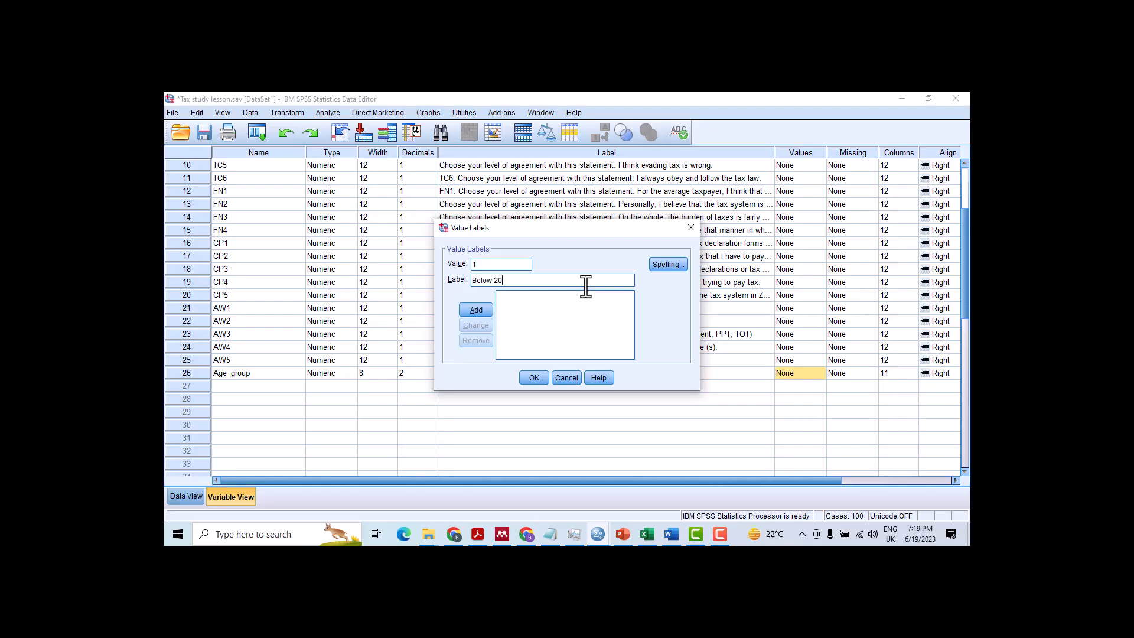
text(year)
key(BackSpace)
key(BackSpace)
key(BackSpace)
key(BackSpace)
key(BackSpace)
key(BackSpace)
key(BackSpace)
key(BackSpace)
key(BackSpace)
key(BackSpace)
key(BackSpace)
key(BackSpace)
key(BackSpace)
text(Below 21 years)
click(479, 310)
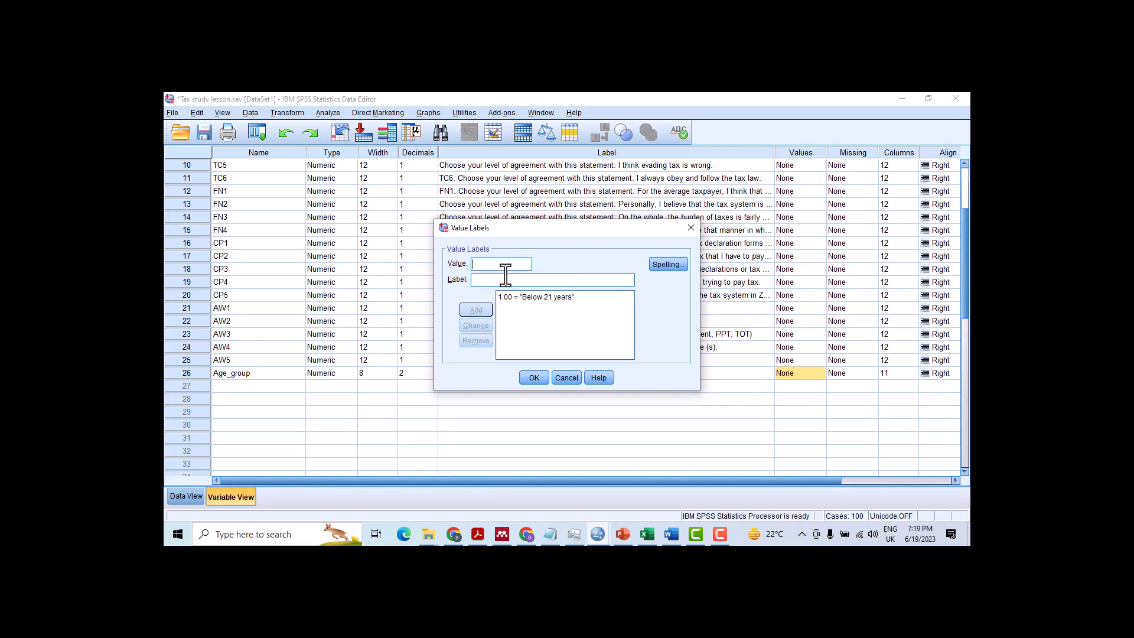
Add the label "21 to 30 years" for value 2 of Age_group
click(504, 263)
text(2)
click(608, 303)
text(2)
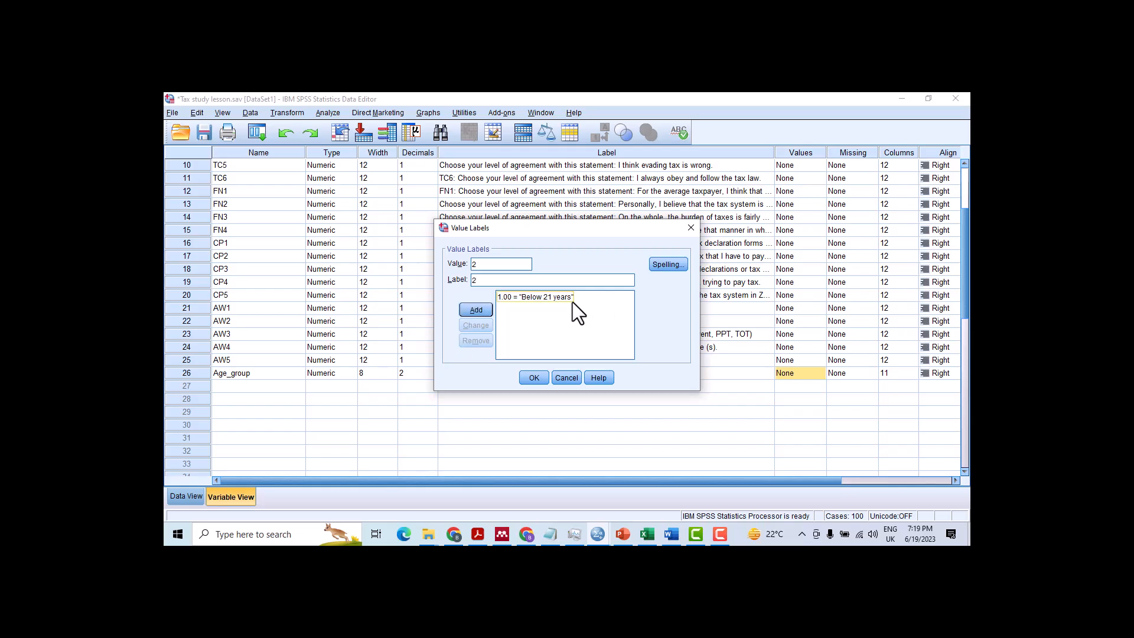
key(BackSpace)
text(21 to 30 years)
click(477, 310)
Add the label "31 to 40 years" for value 3 of Age_group
text(3)
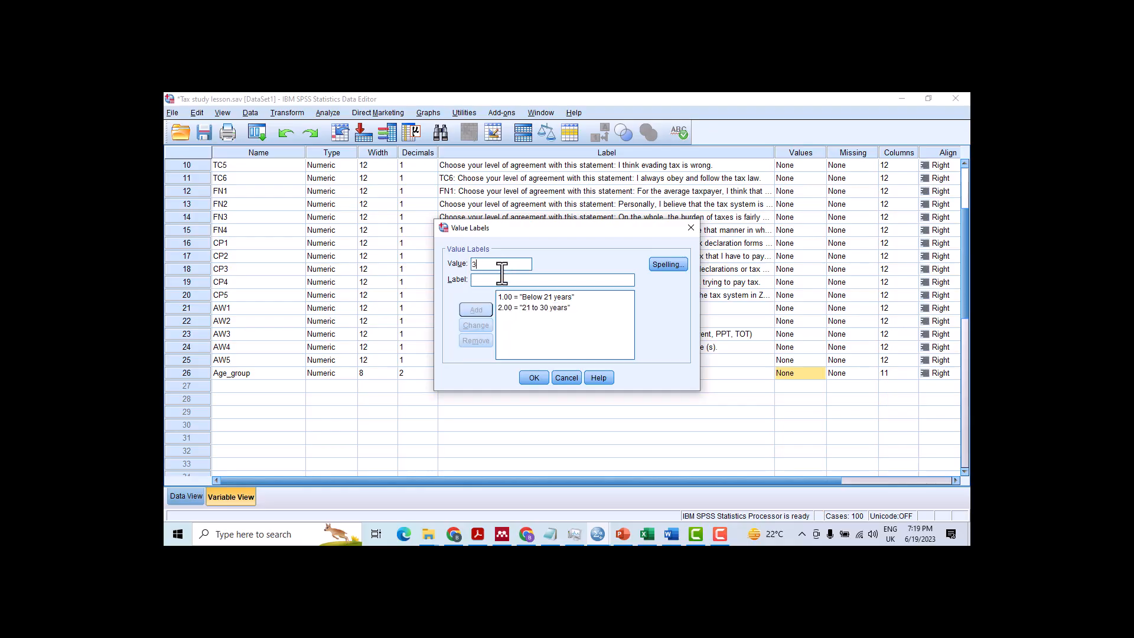
click(502, 282)
text(31 to 40 years)
click(477, 311)
Add the label "41 to 50 years" for value 4 of Age_group
click(484, 279)
text(41)
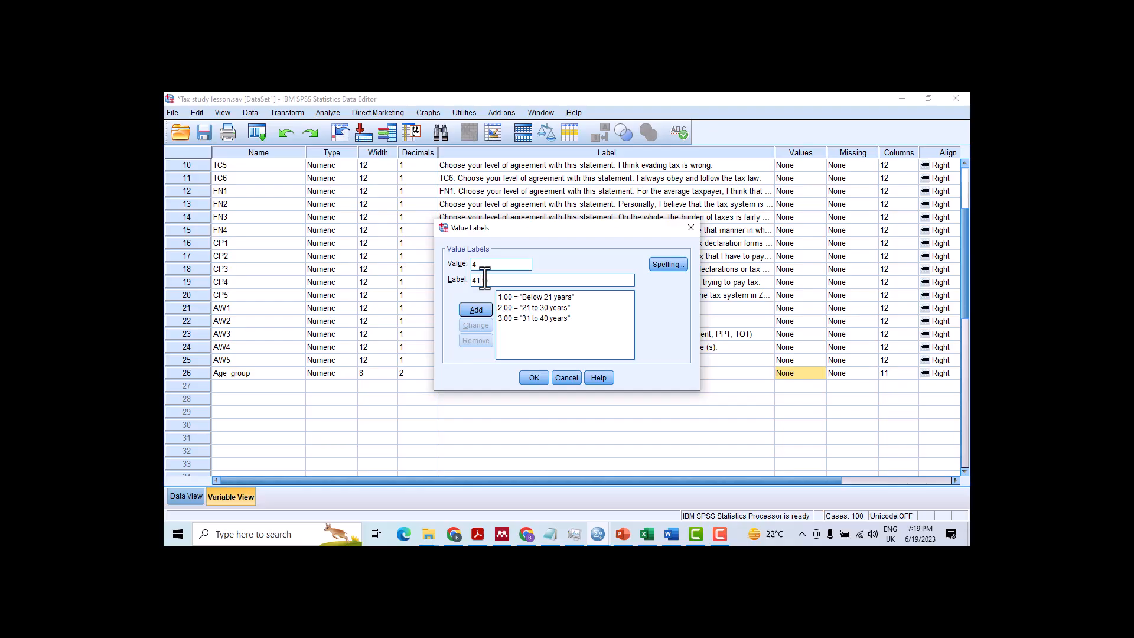
text( to 50 years)
click(477, 309)
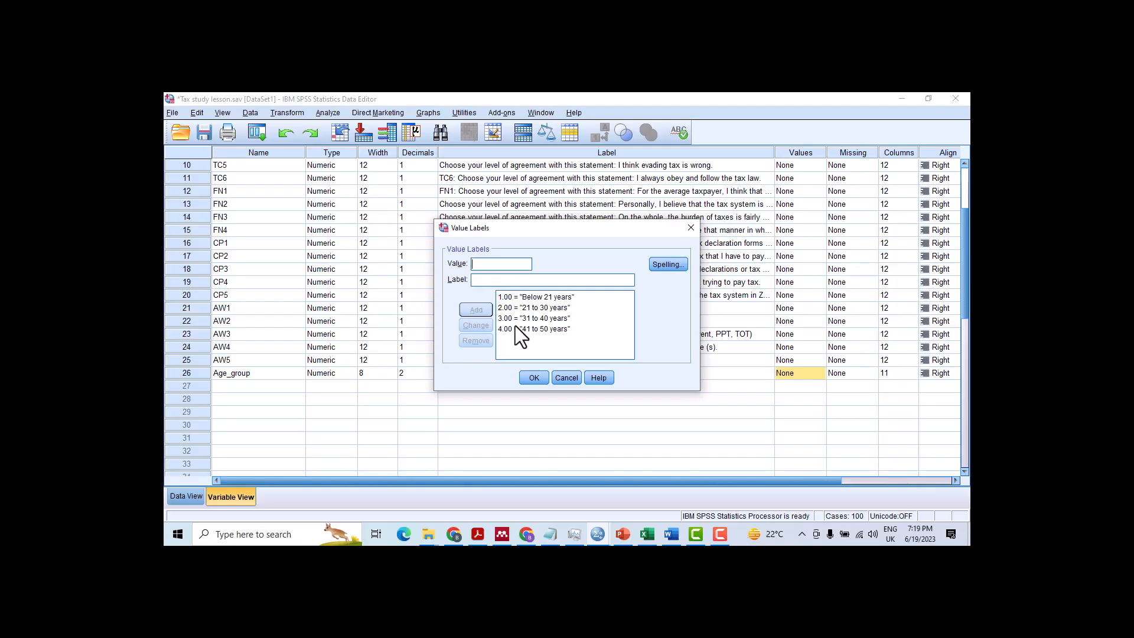
Add the label "Above 50 years" for value 5 of Age_group, and accept the full set of value labels
text(5)
click(498, 281)
text(Above 50 years)
click(484, 306)
click(533, 378)
Reopen the value labels of Age_group to check the entries, and close them without changes
click(816, 407)
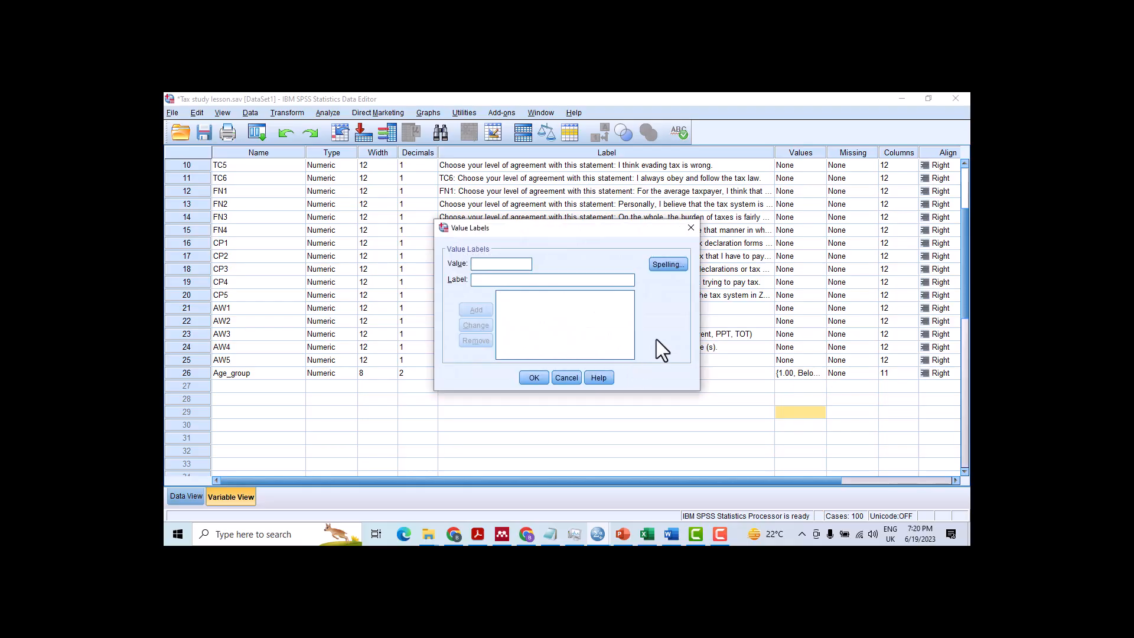
click(689, 229)
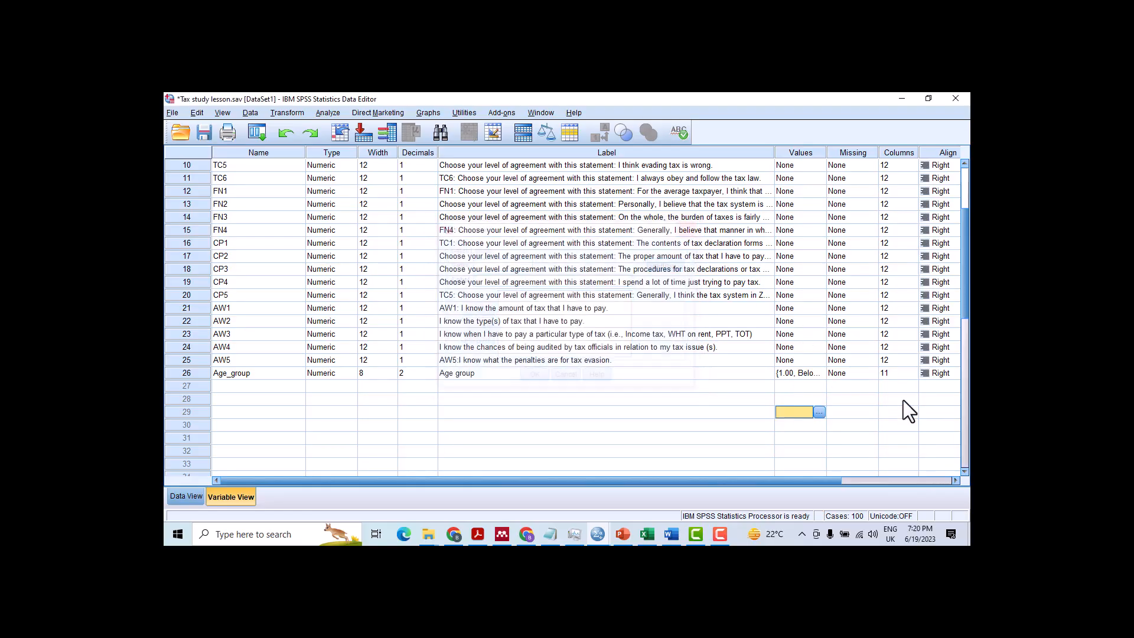
click(816, 373)
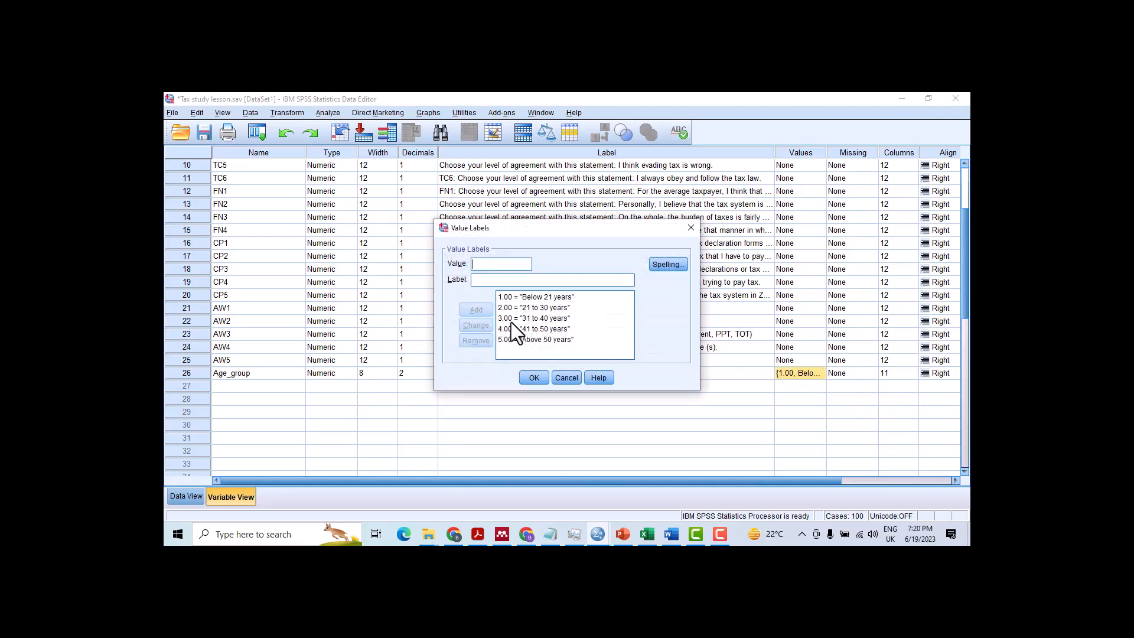
click(567, 378)
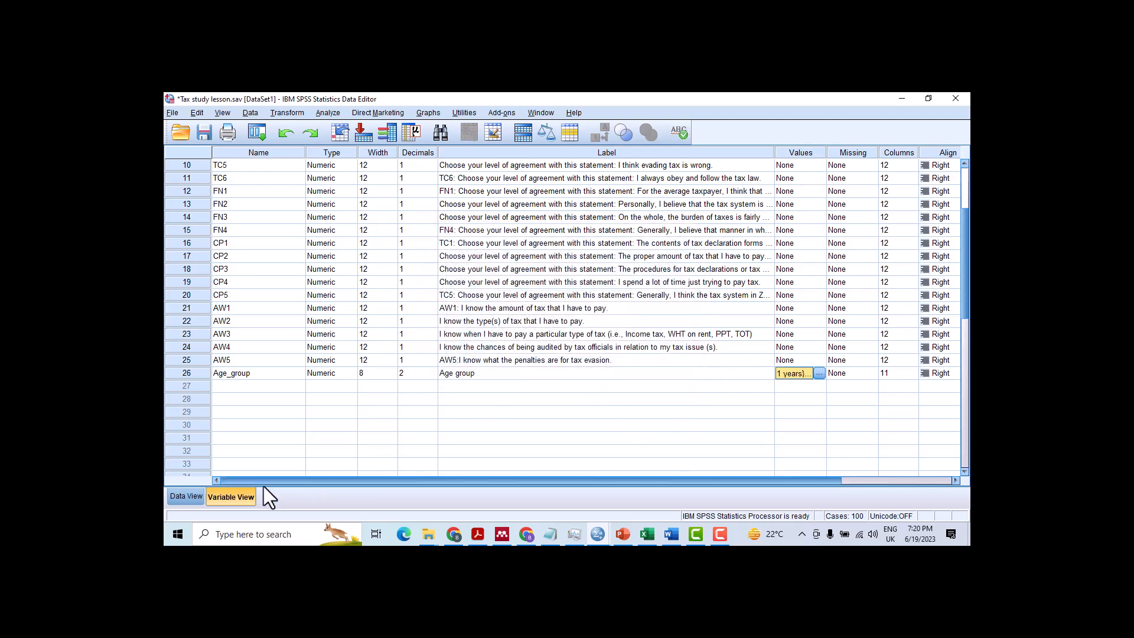
Display value labels instead of codes in the data grid, and widen the Age_group column slightly
click(186, 496)
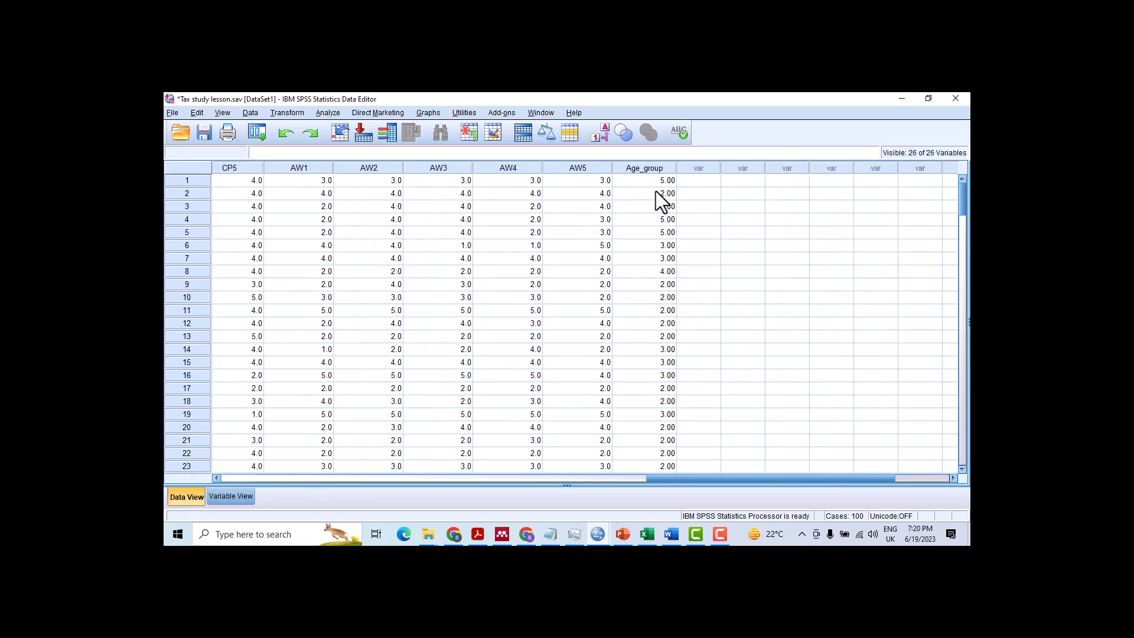
click(603, 135)
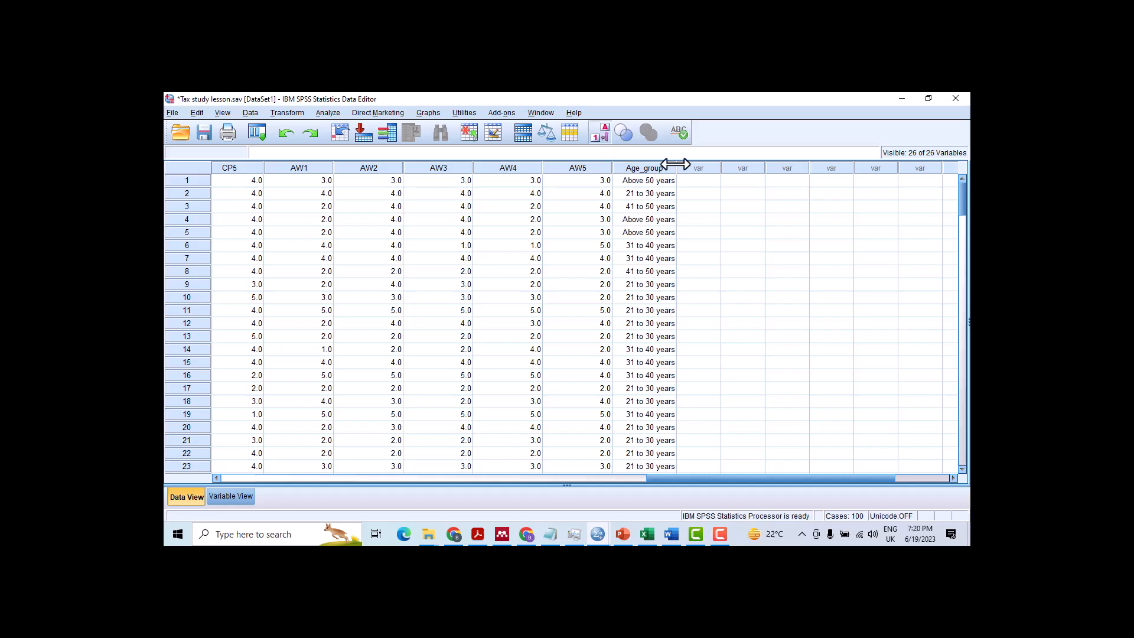
drag(676, 164, 692, 163)
scroll(671, 328, down, 6)
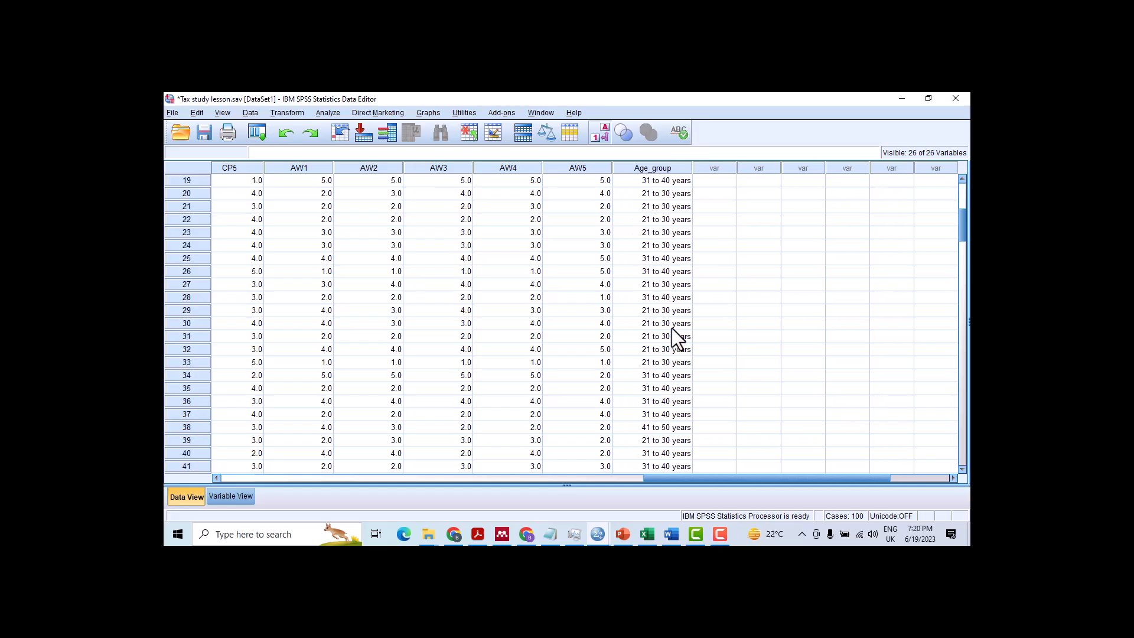
scroll(671, 327, up, 6)
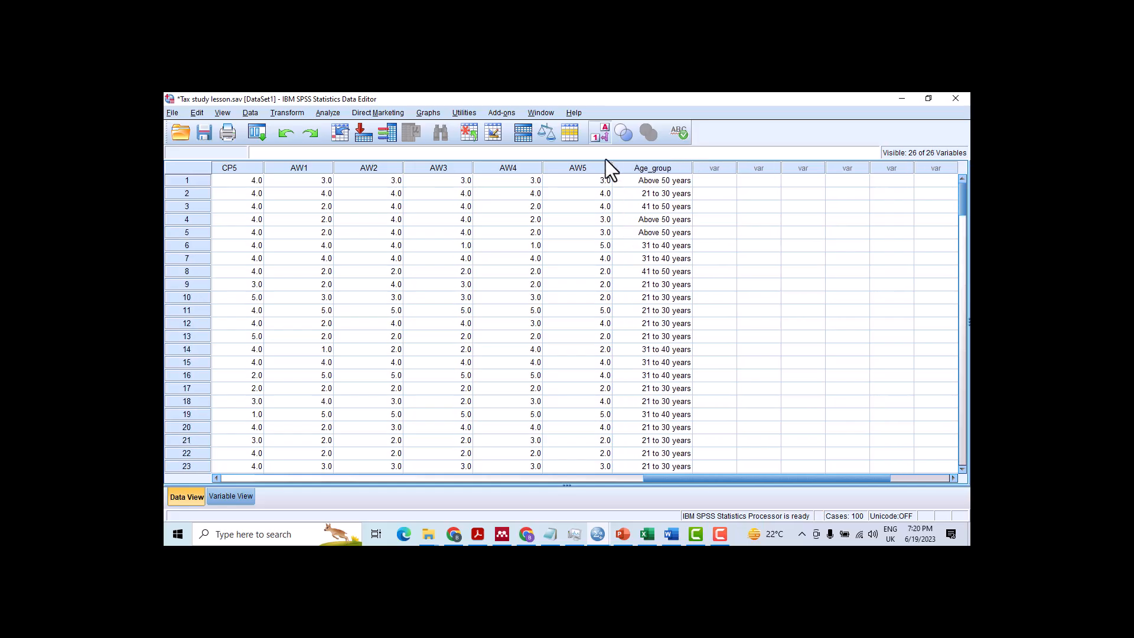
Compare the Age_group codes with their text labels by repeatedly switching the value label display, leaving the labels shown
click(601, 134)
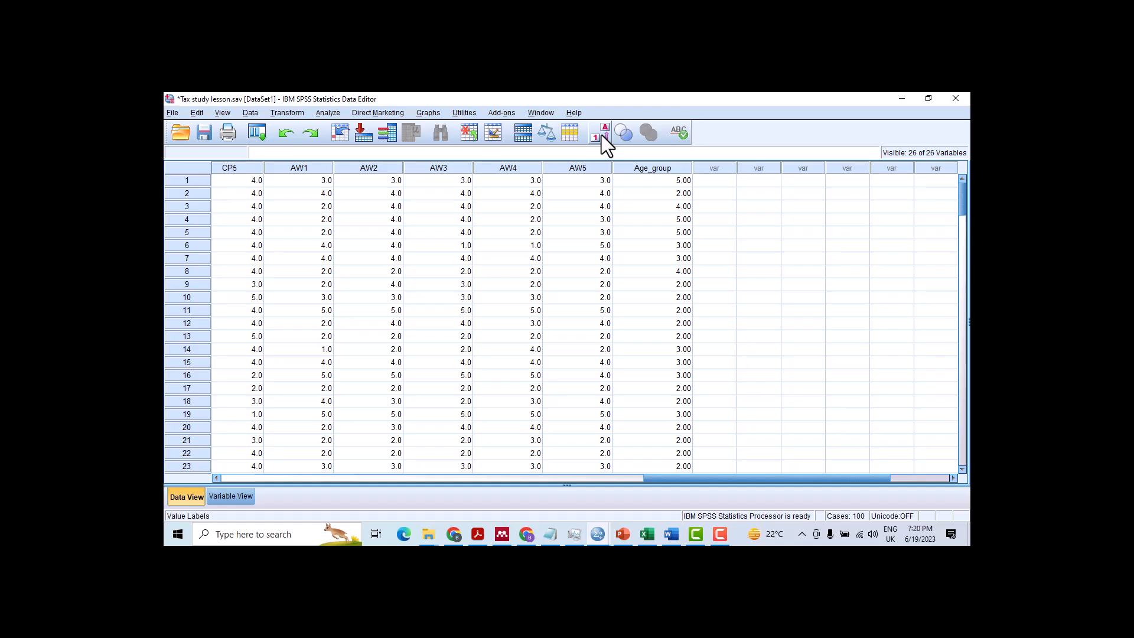
click(601, 135)
click(601, 134)
click(601, 134)
click(601, 135)
click(601, 135)
click(601, 135)
click(601, 134)
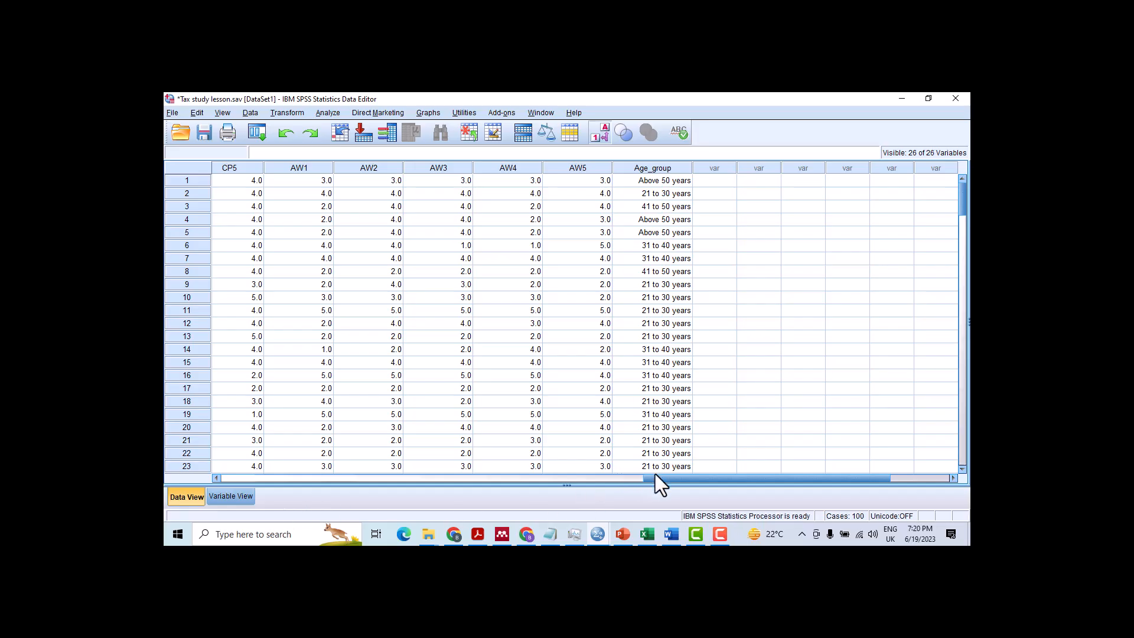
drag(658, 474, 524, 477)
click(826, 418)
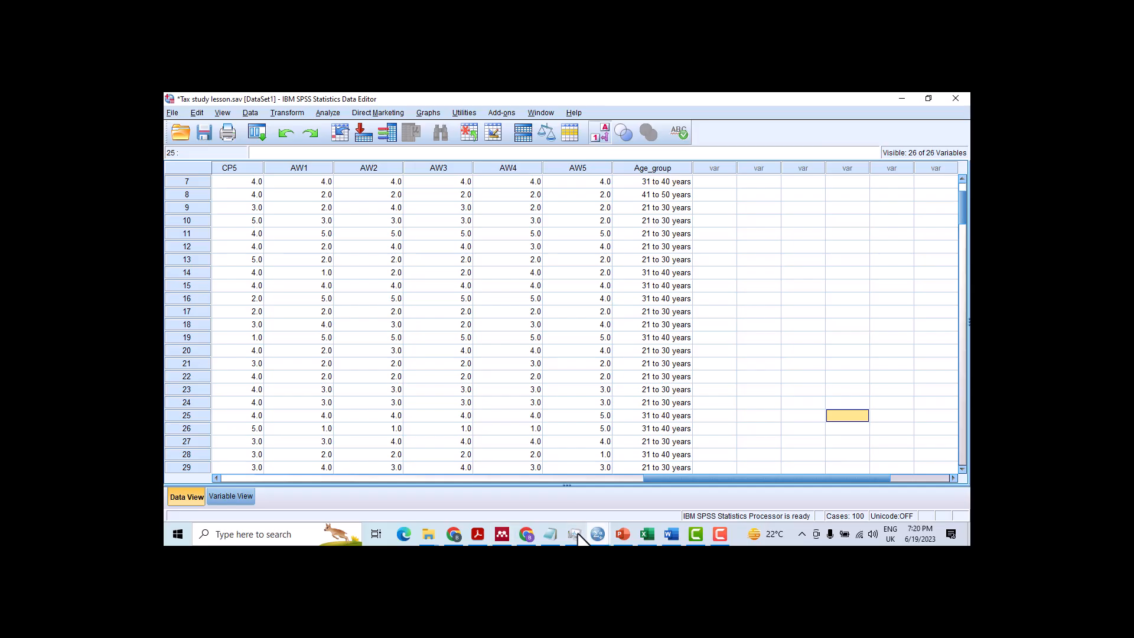
Check the PowerPoint slide and the article PDF for the age, gender and marital status characteristics, and return to the SPSS dataset
mouse_move(623, 534)
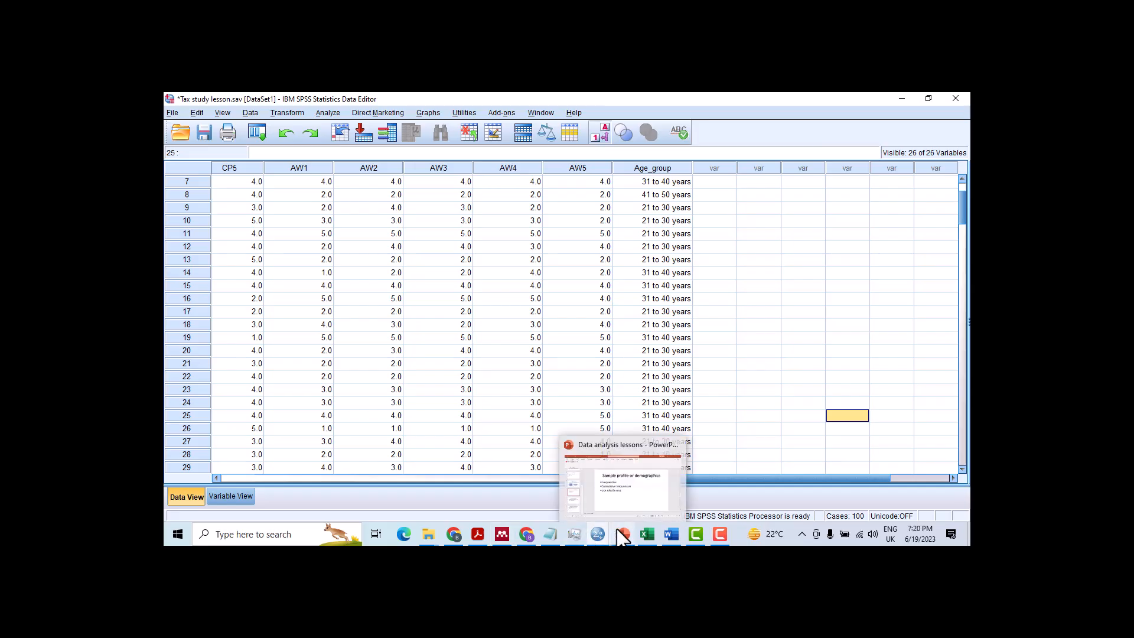
click(629, 484)
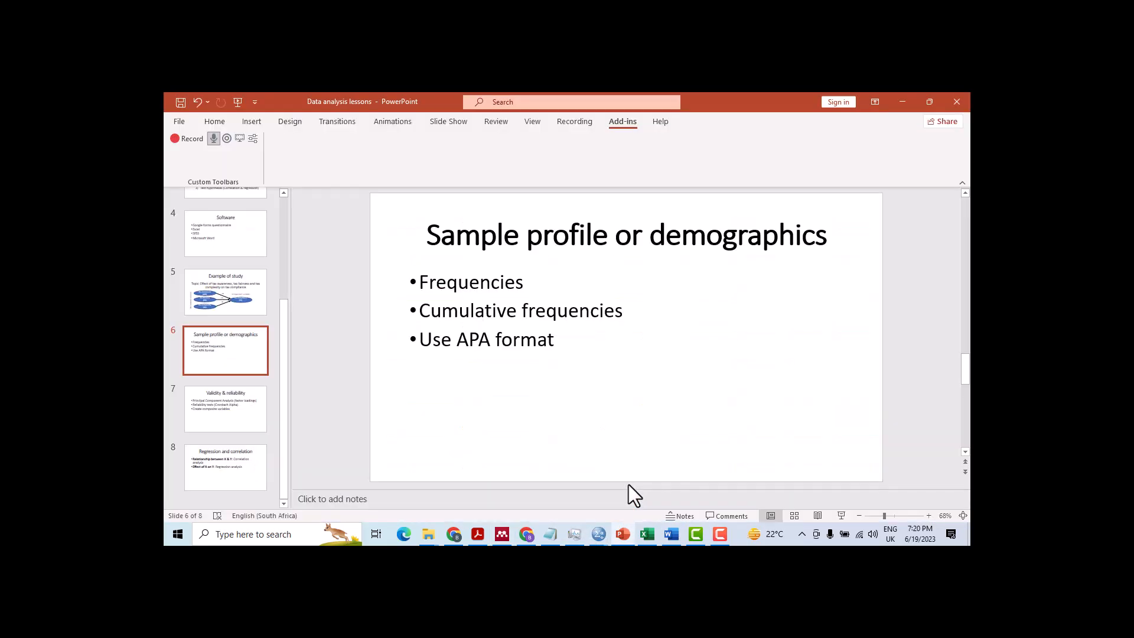
click(478, 534)
click(543, 192)
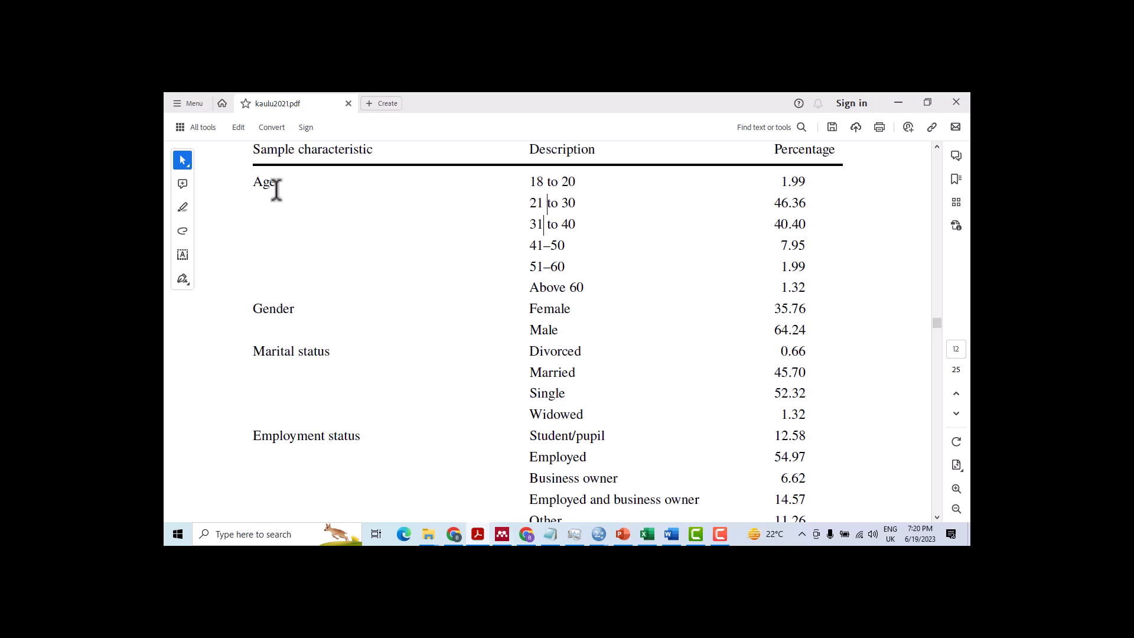
drag(267, 182, 281, 180)
drag(264, 306, 301, 313)
click(312, 351)
triple_click(311, 352)
mouse_move(606, 525)
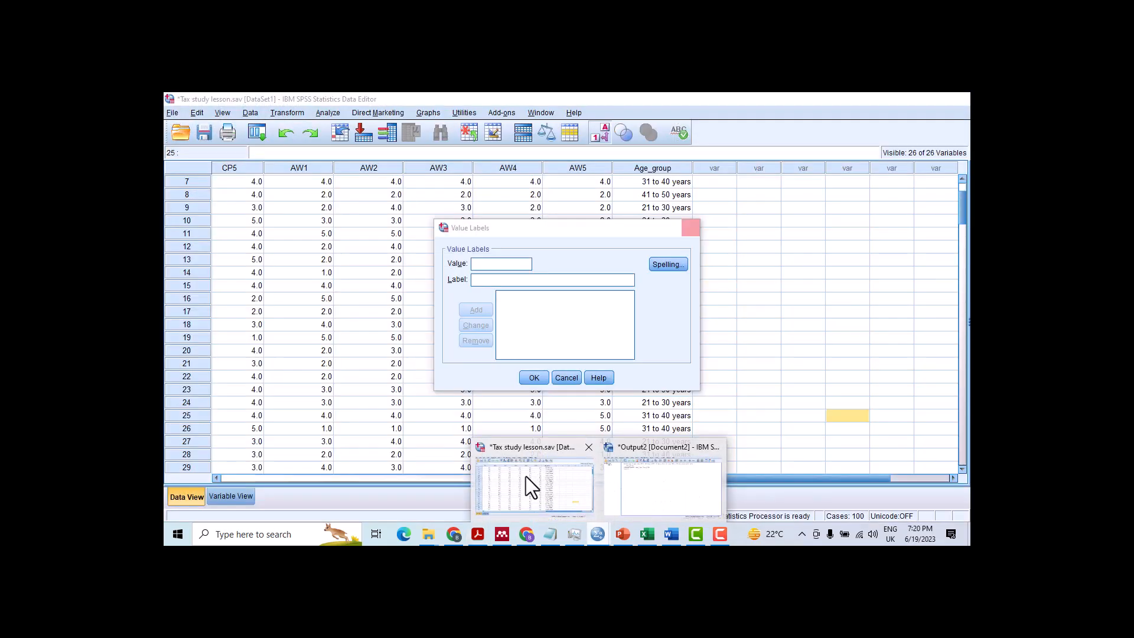
click(525, 475)
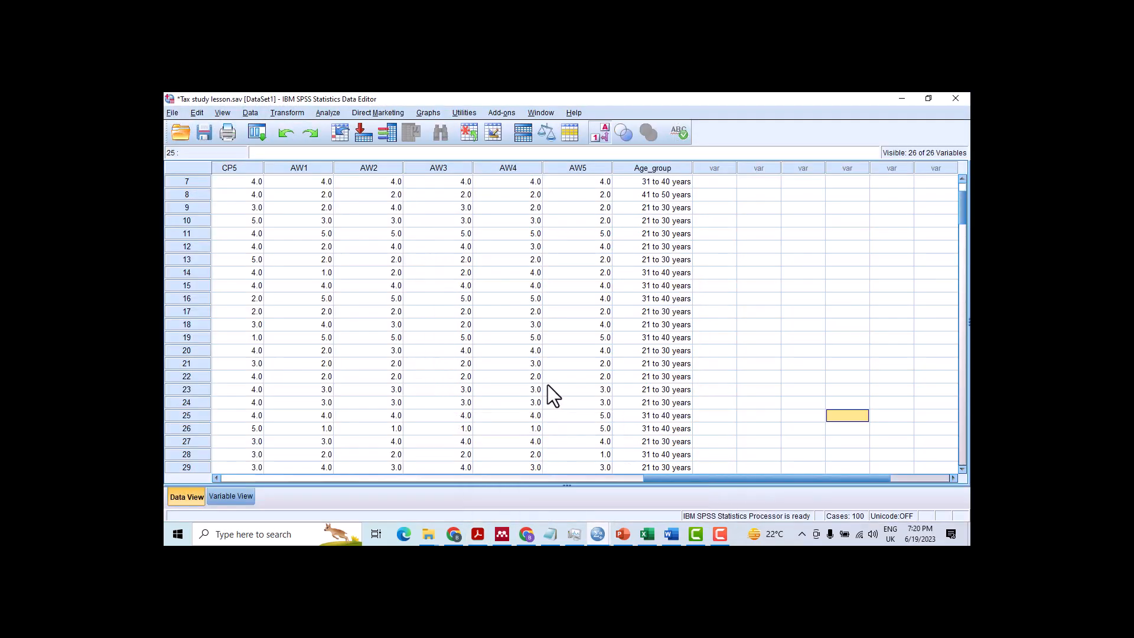
Open the Frequencies analysis from the descriptive statistics and list the variables by name instead of label
click(310, 114)
click(324, 113)
click(323, 114)
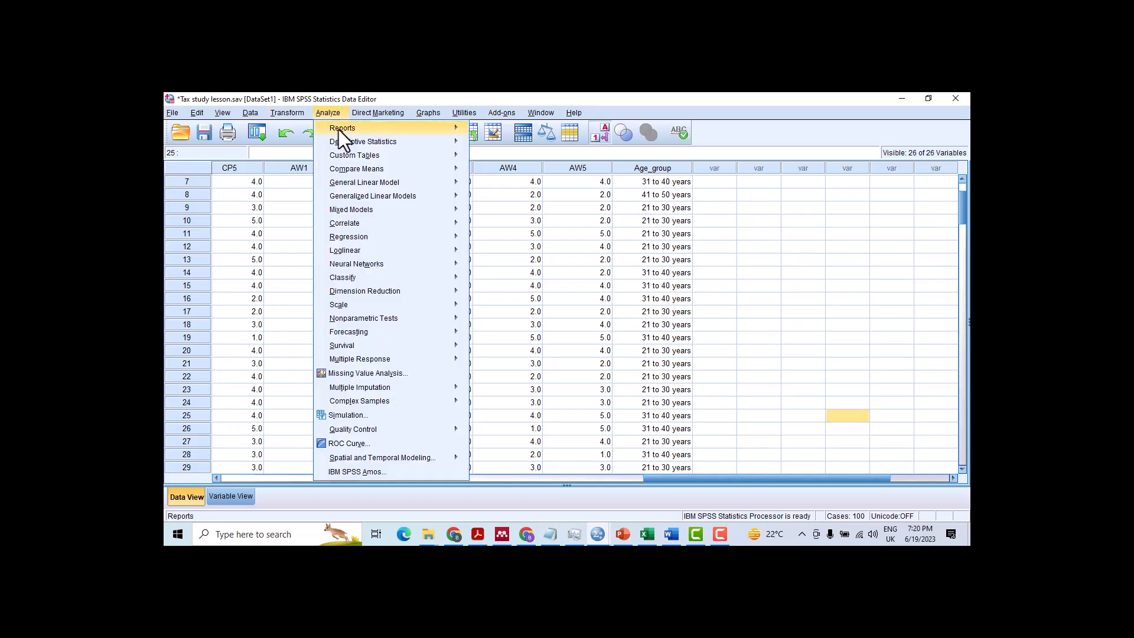
mouse_move(345, 140)
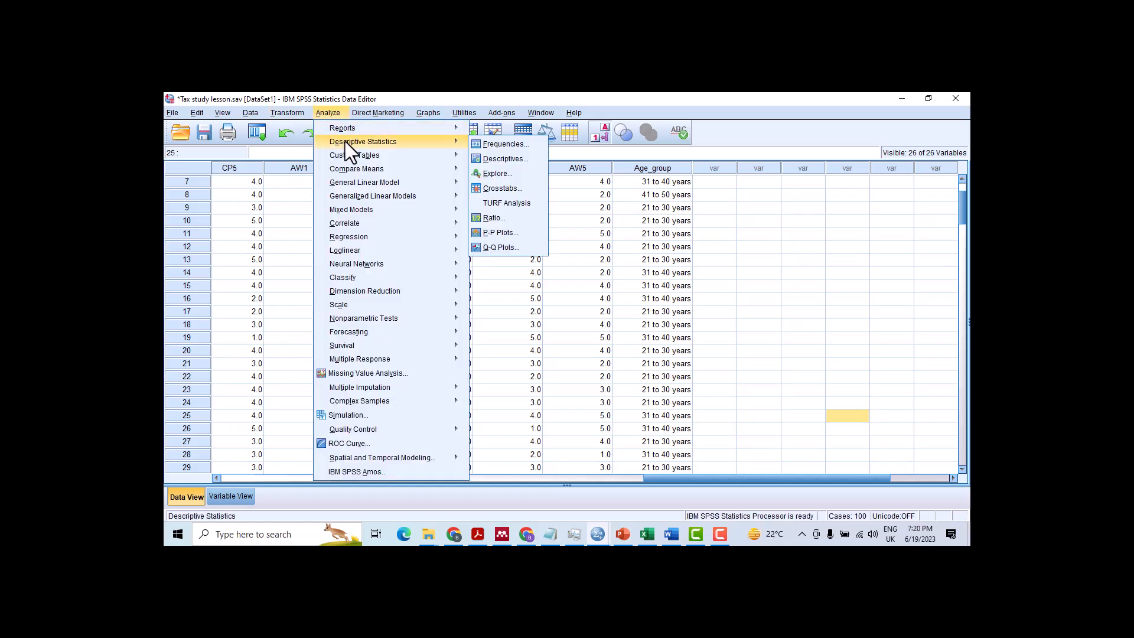
click(499, 143)
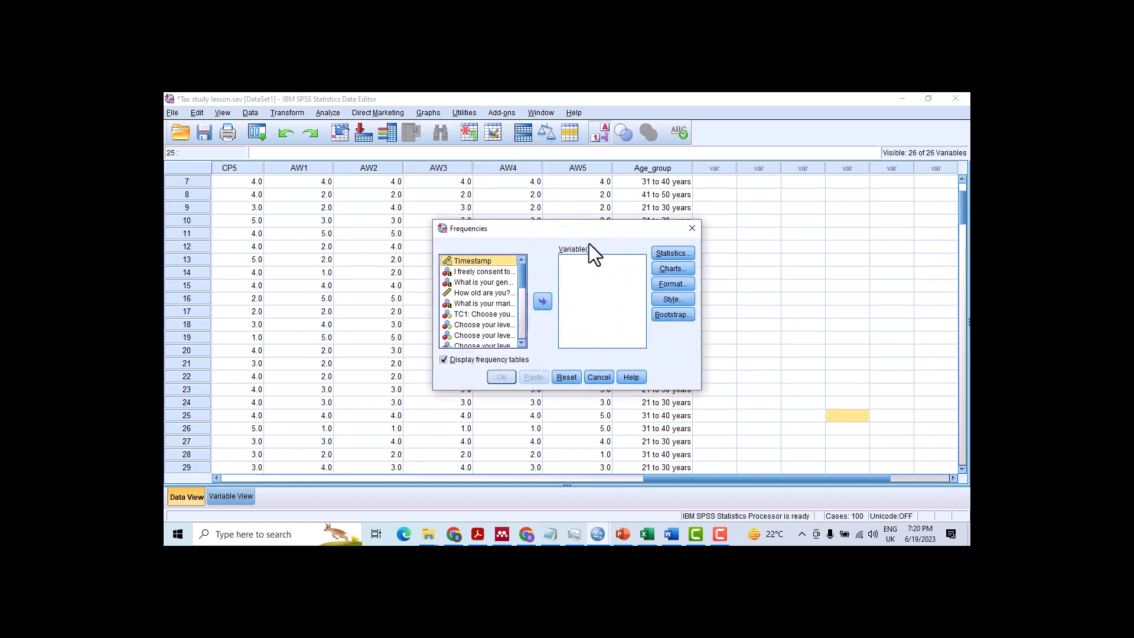
mouse_move(522, 278)
mouse_down()
mouse_move(518, 321)
mouse_move(520, 261)
mouse_up()
right_click(480, 262)
click(498, 276)
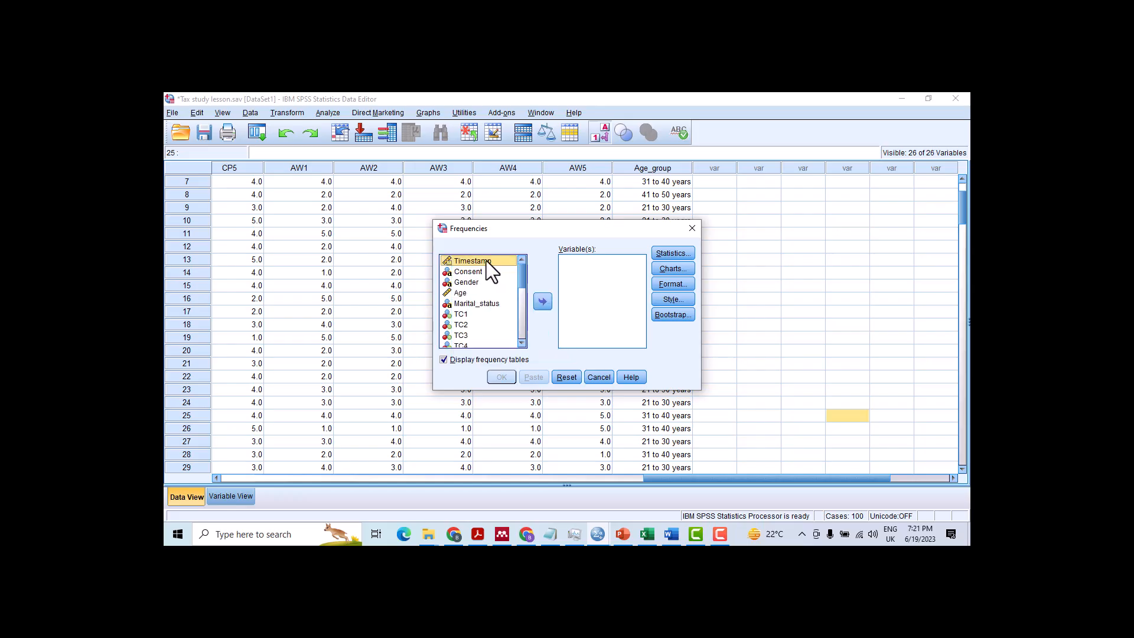
right_click(490, 260)
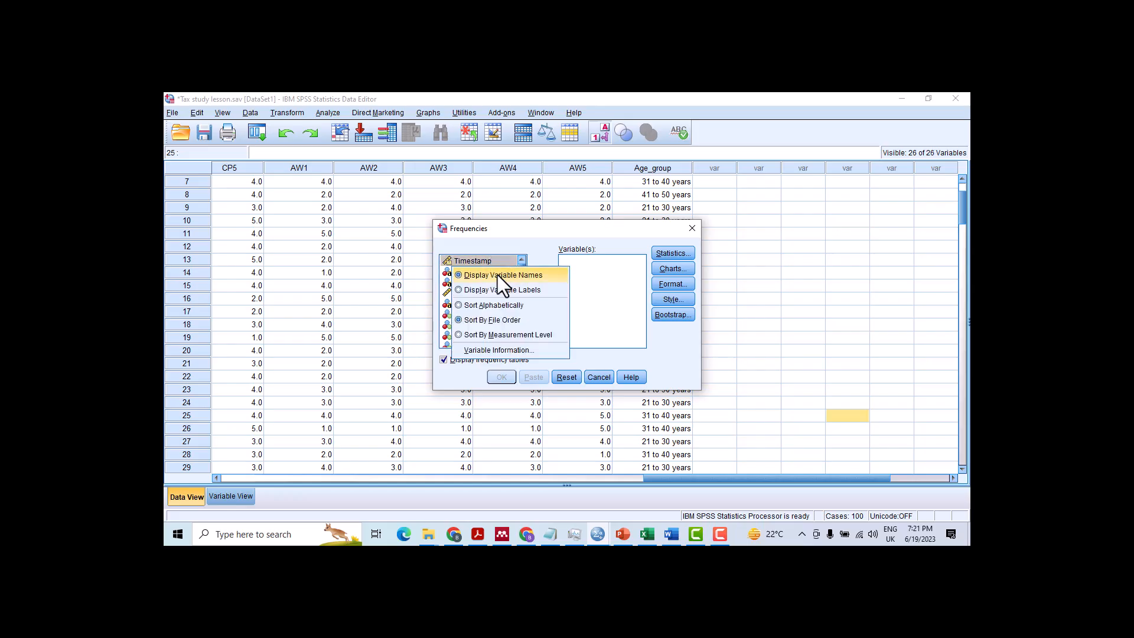
click(505, 274)
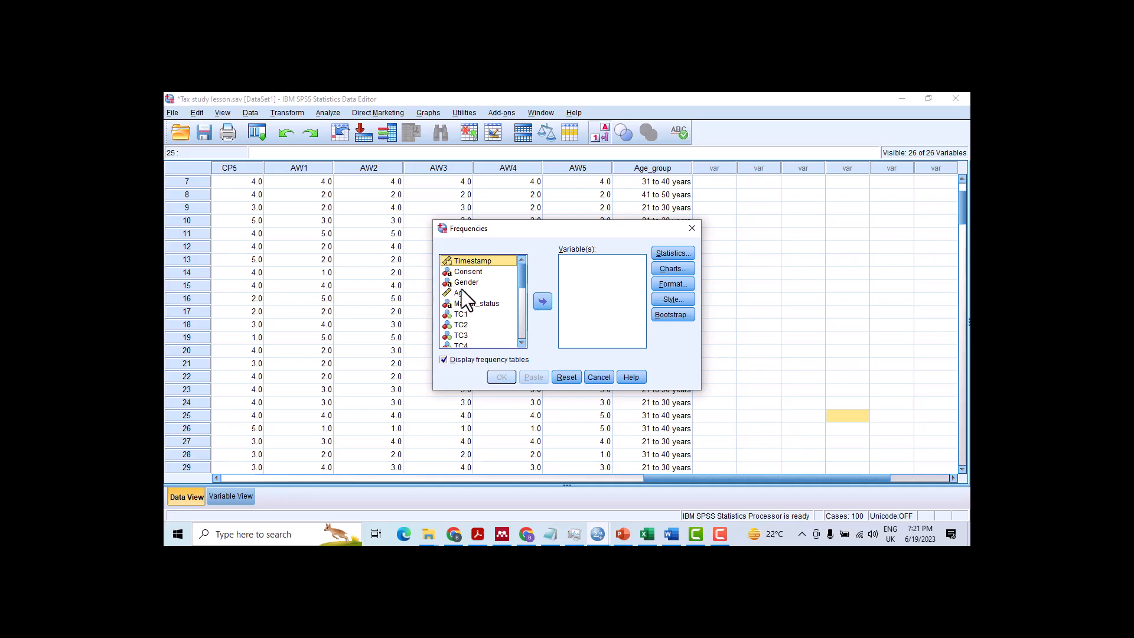
Add Age_group, Gender and Marital_status to the variables of the frequency analysis
click(481, 293)
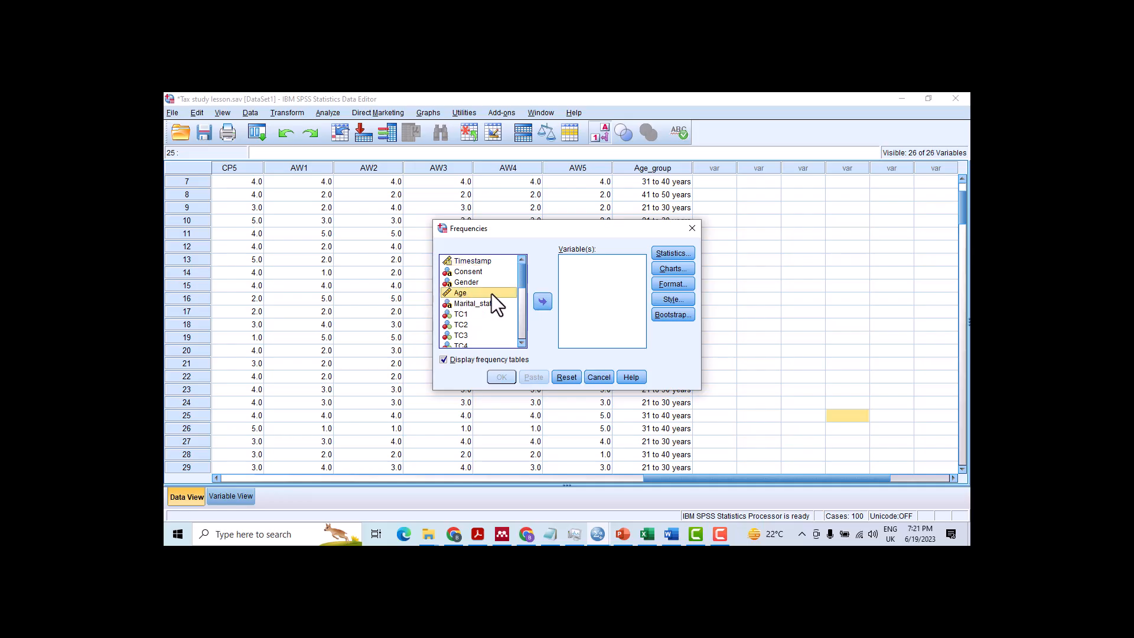
drag(522, 285, 485, 349)
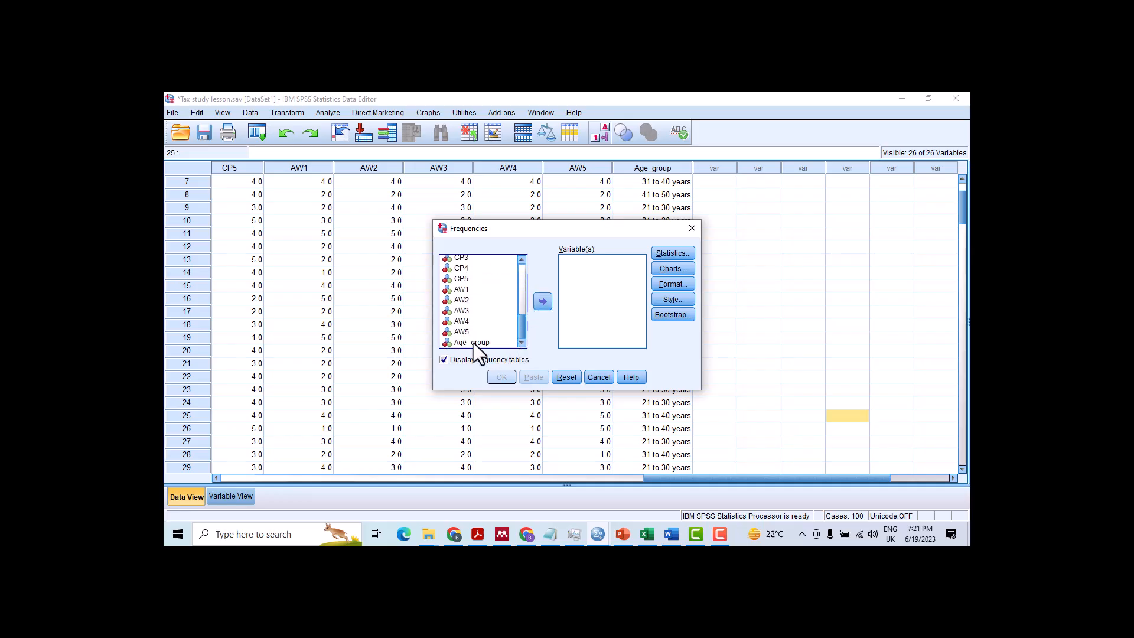
click(473, 342)
click(544, 302)
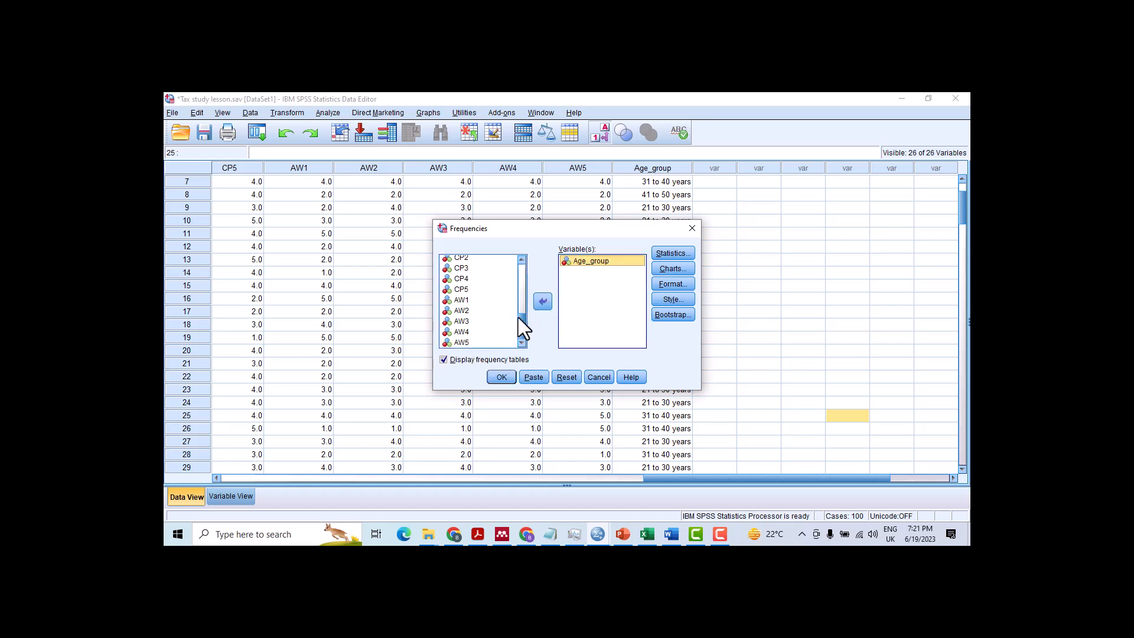
drag(520, 314, 518, 264)
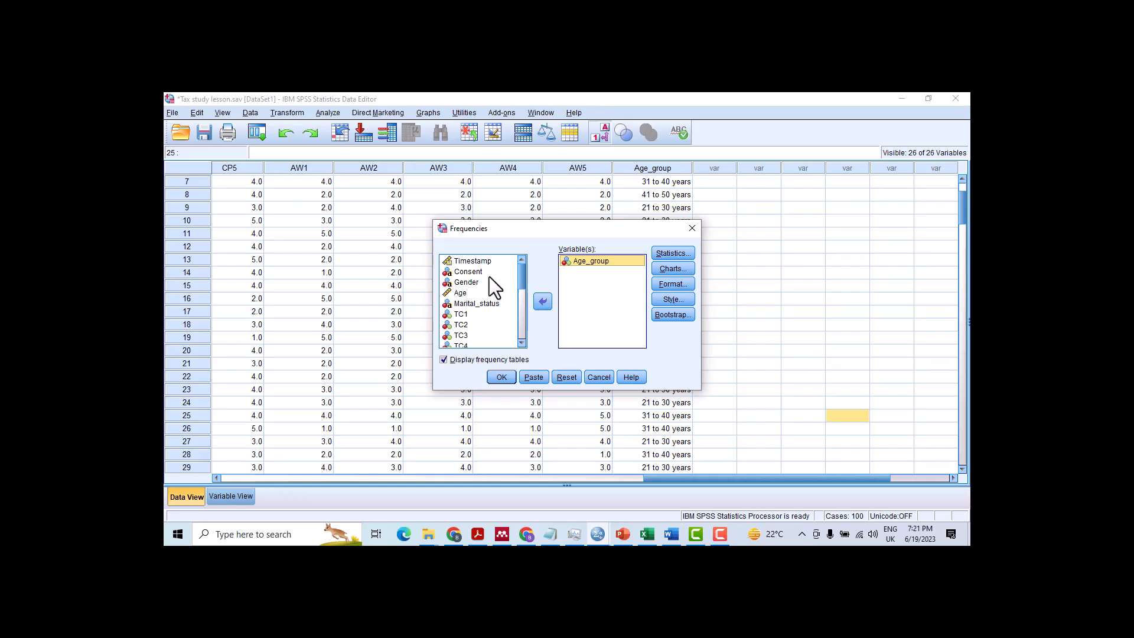
click(472, 283)
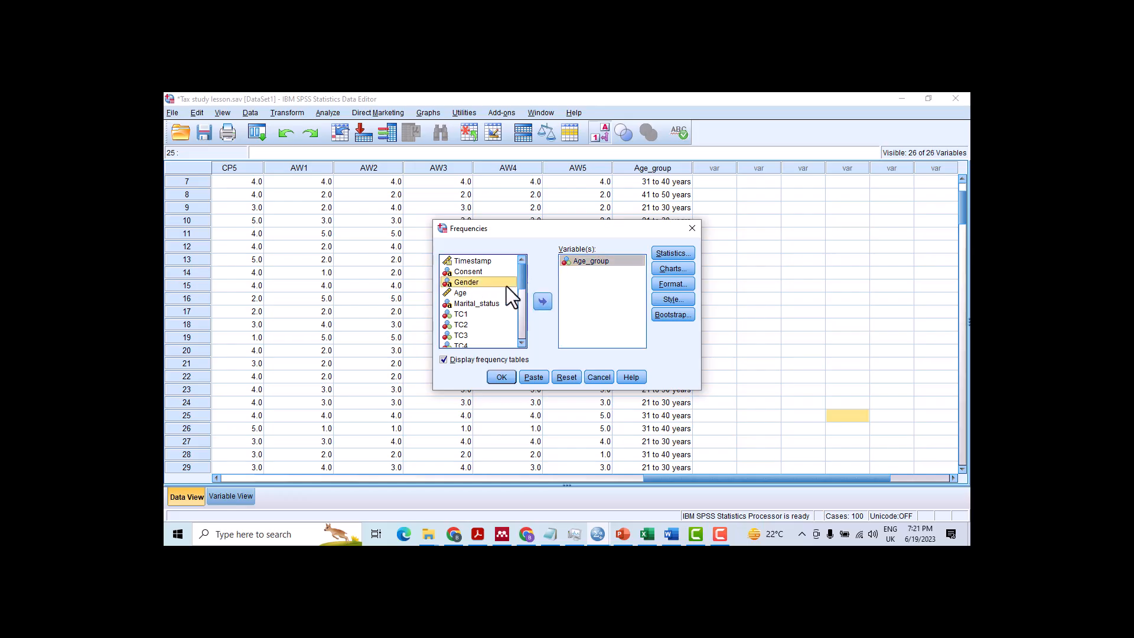
click(543, 301)
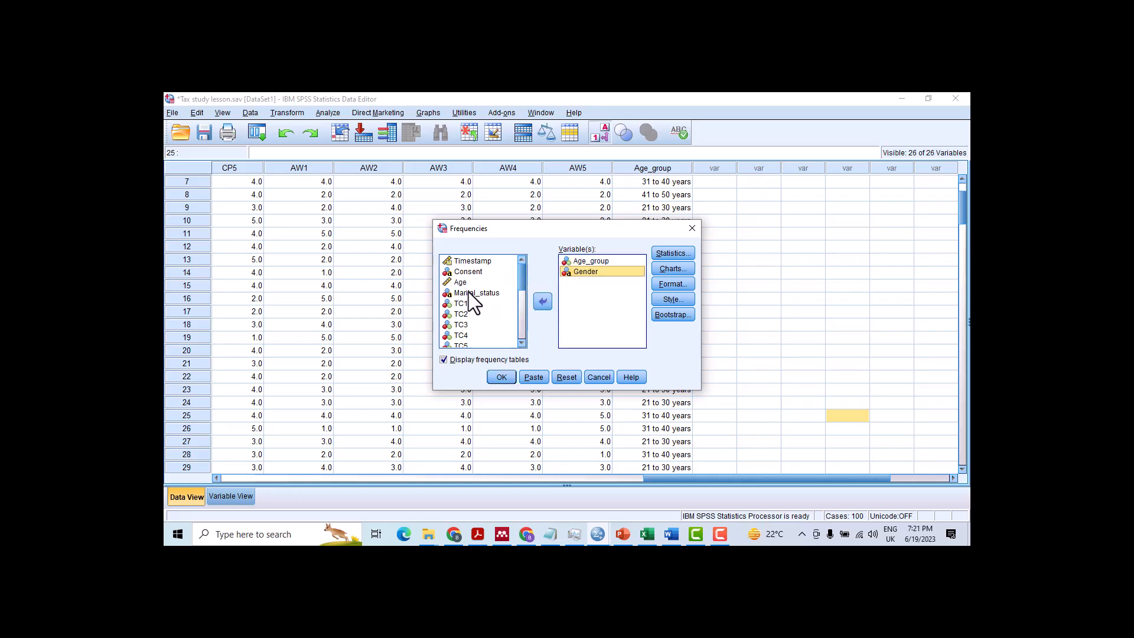
click(469, 292)
click(542, 301)
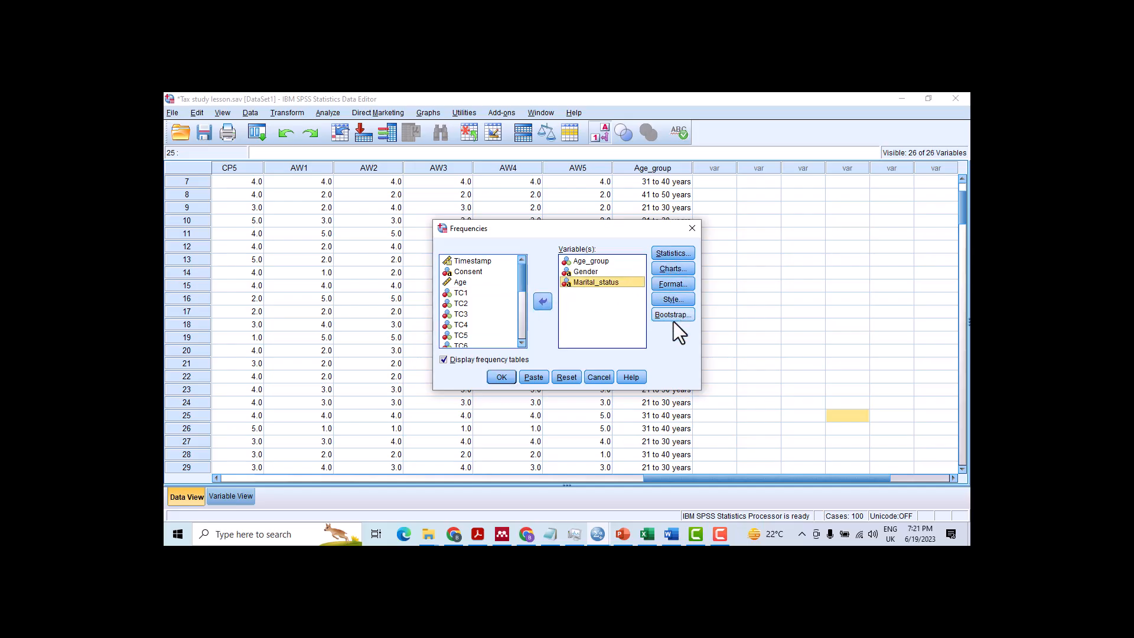
Check the optional statistics of the frequency analysis and close them without selecting any
click(673, 252)
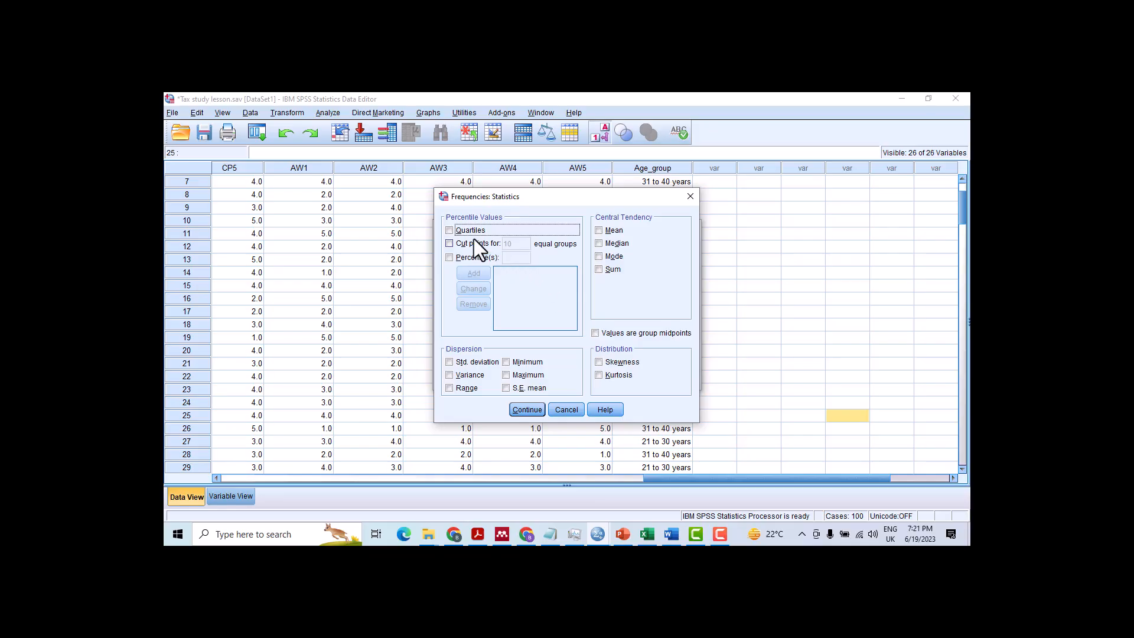
click(564, 409)
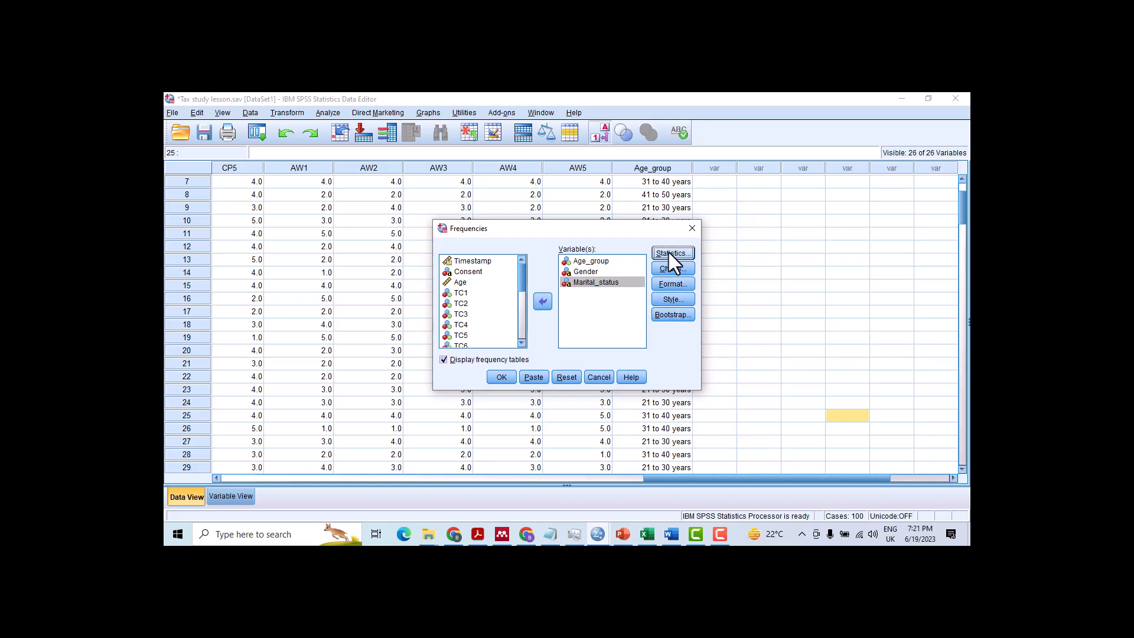
click(685, 254)
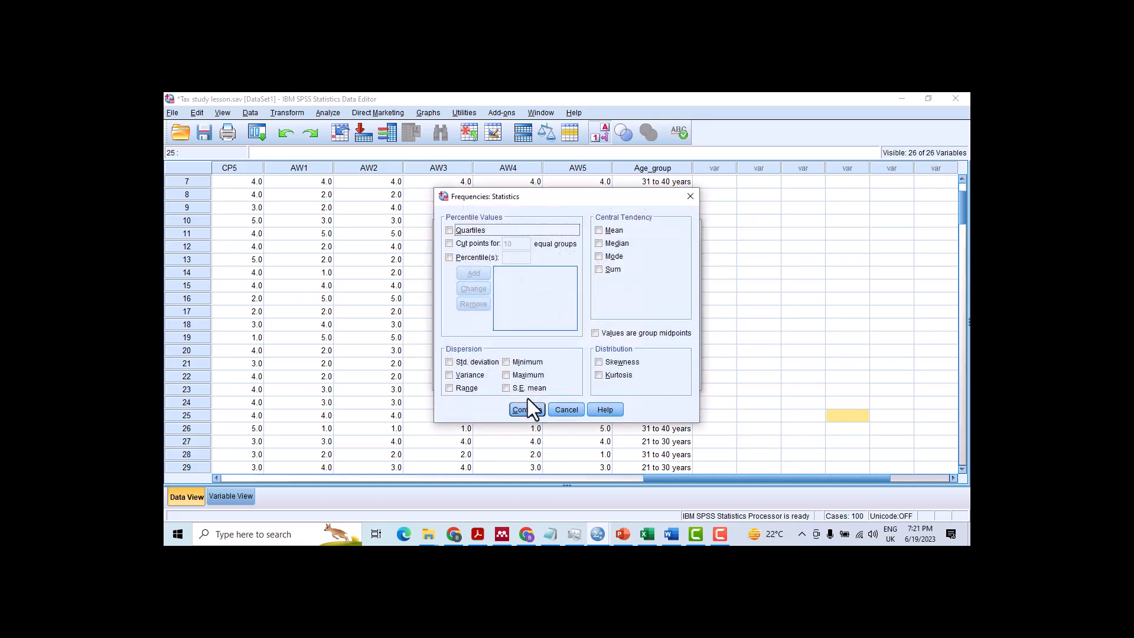
click(686, 196)
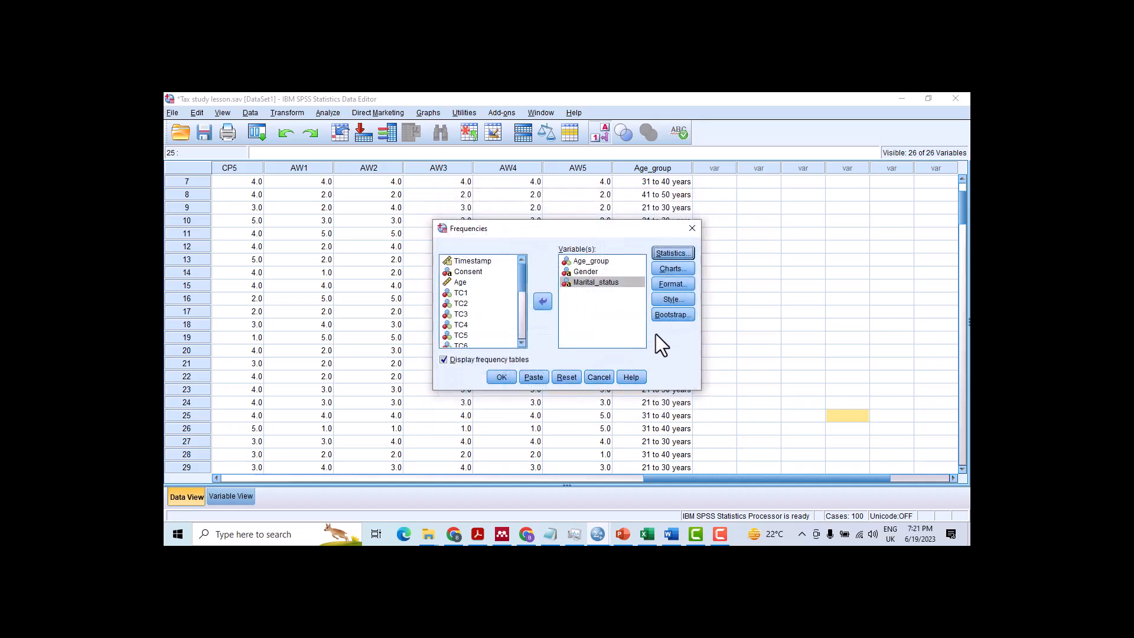
Run the frequency analysis with frequency tables, maximize the output window and review the age group, gender and marital status tables
click(500, 378)
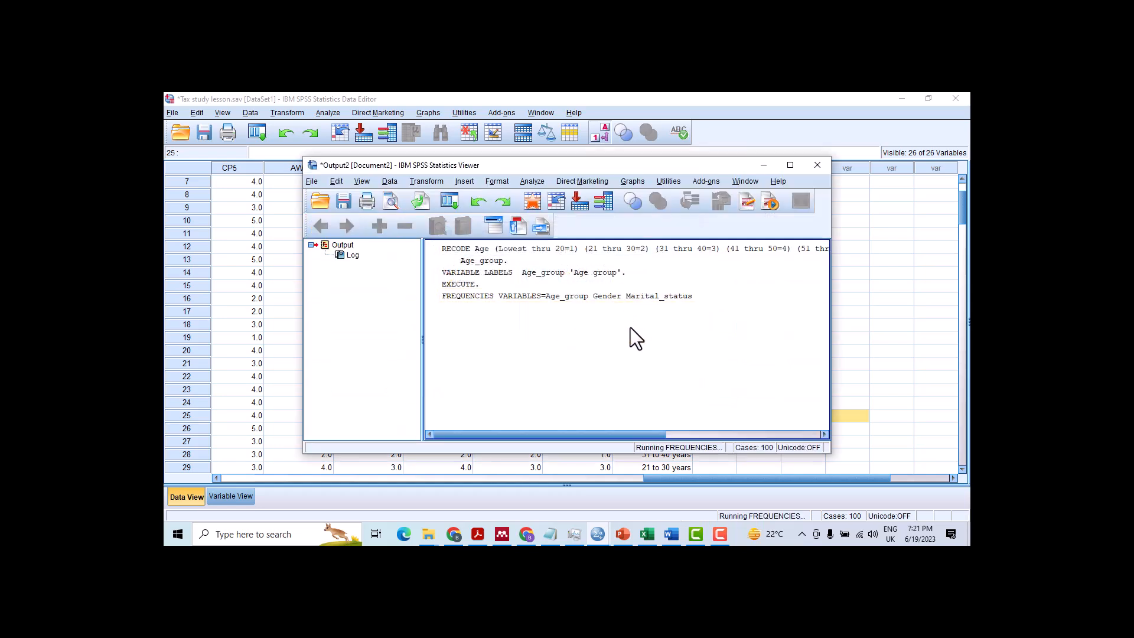
click(790, 165)
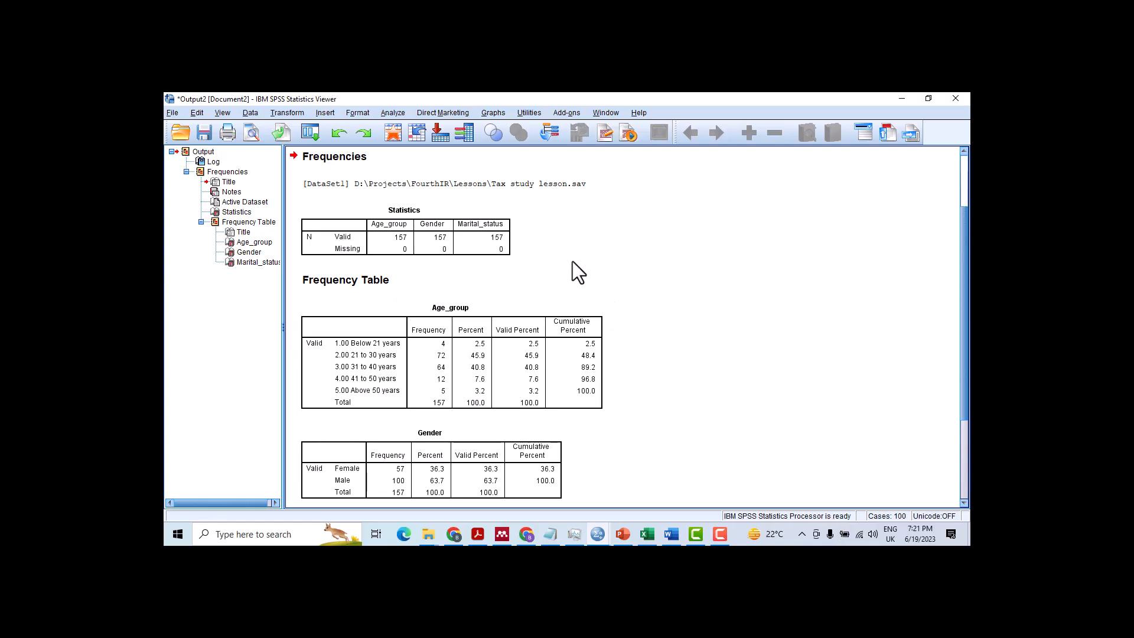
scroll(451, 235, down, 3)
scroll(451, 235, down, 4)
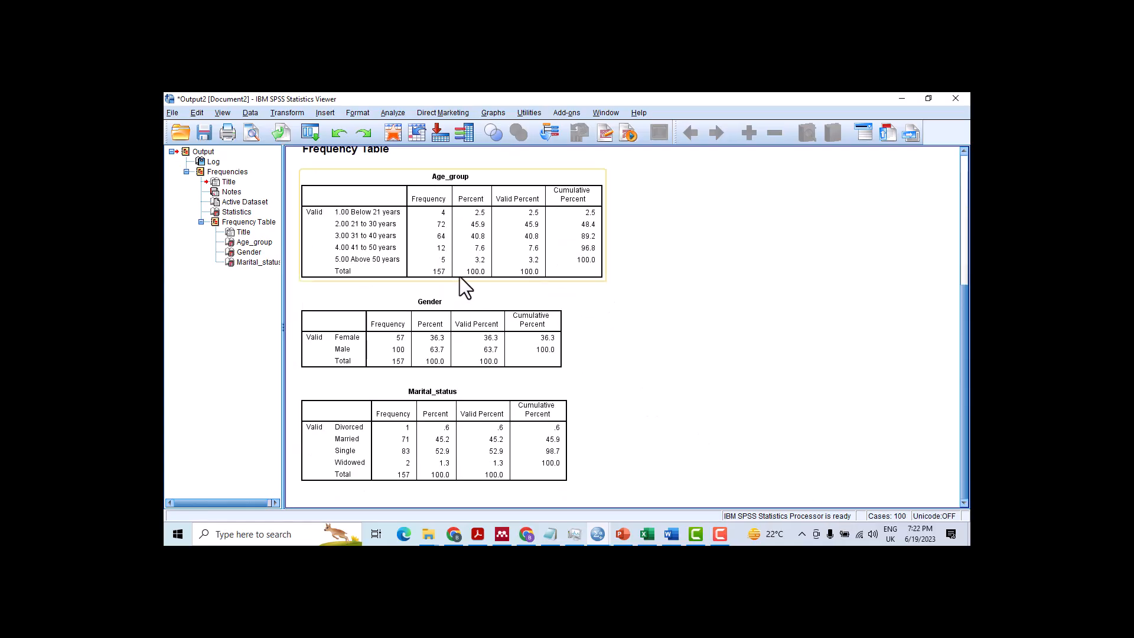
scroll(462, 275, up, 9)
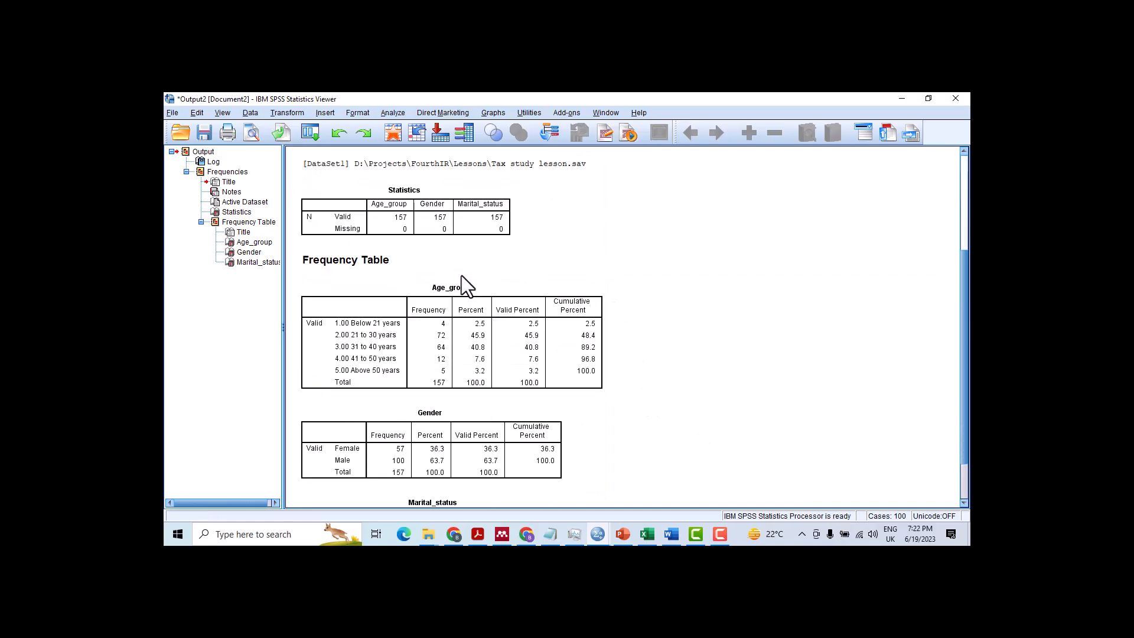
scroll(462, 275, up, 3)
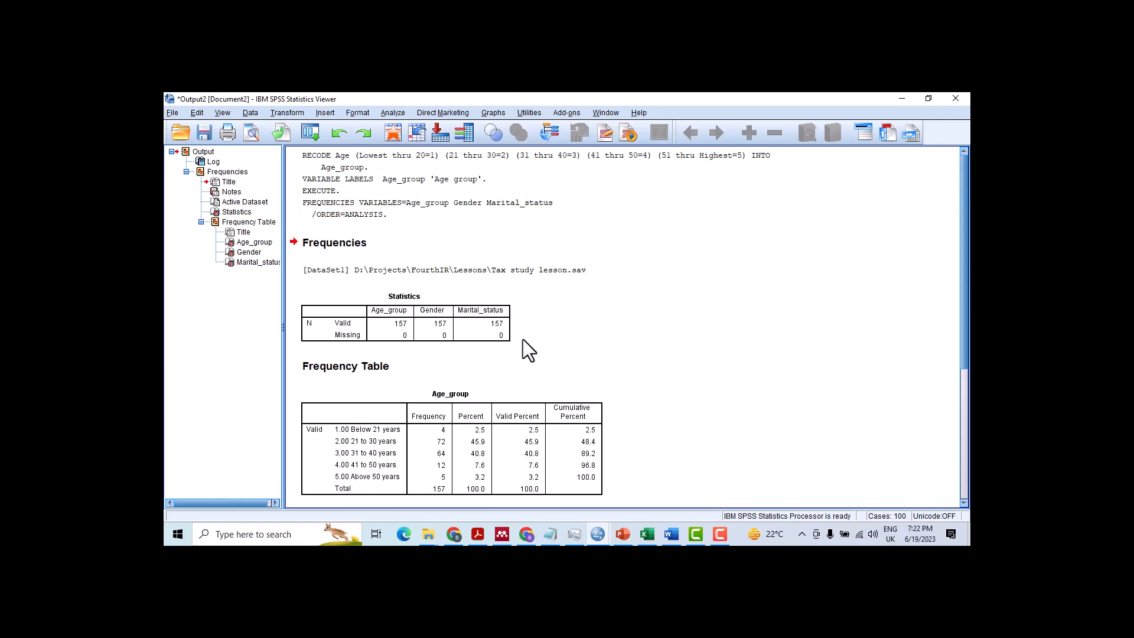
scroll(512, 357, down, 6)
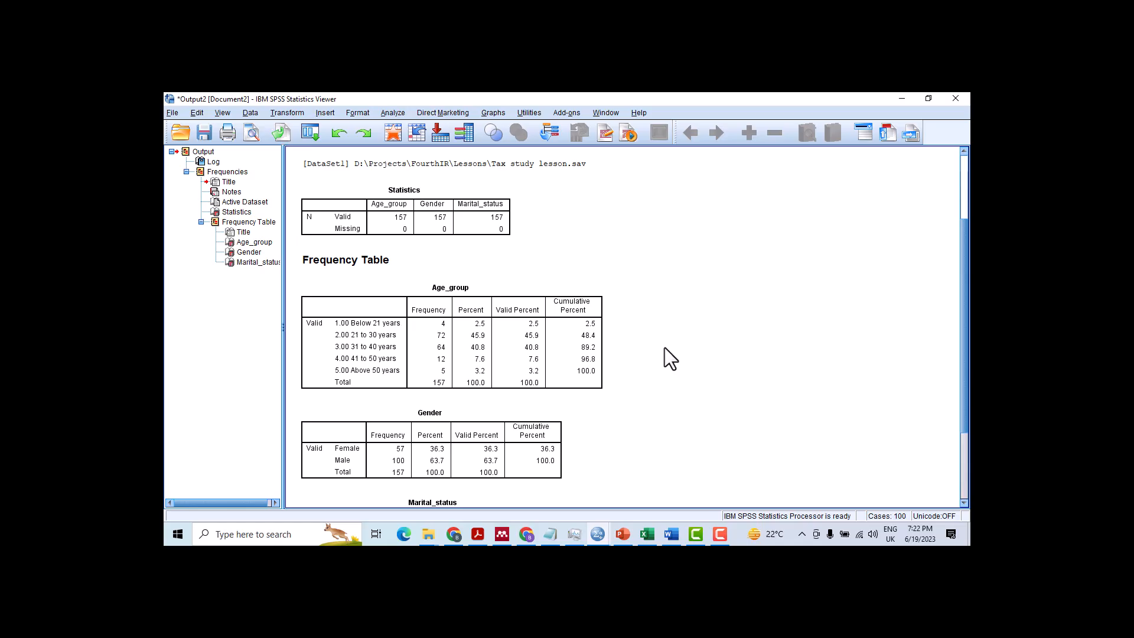
scroll(664, 349, down, 6)
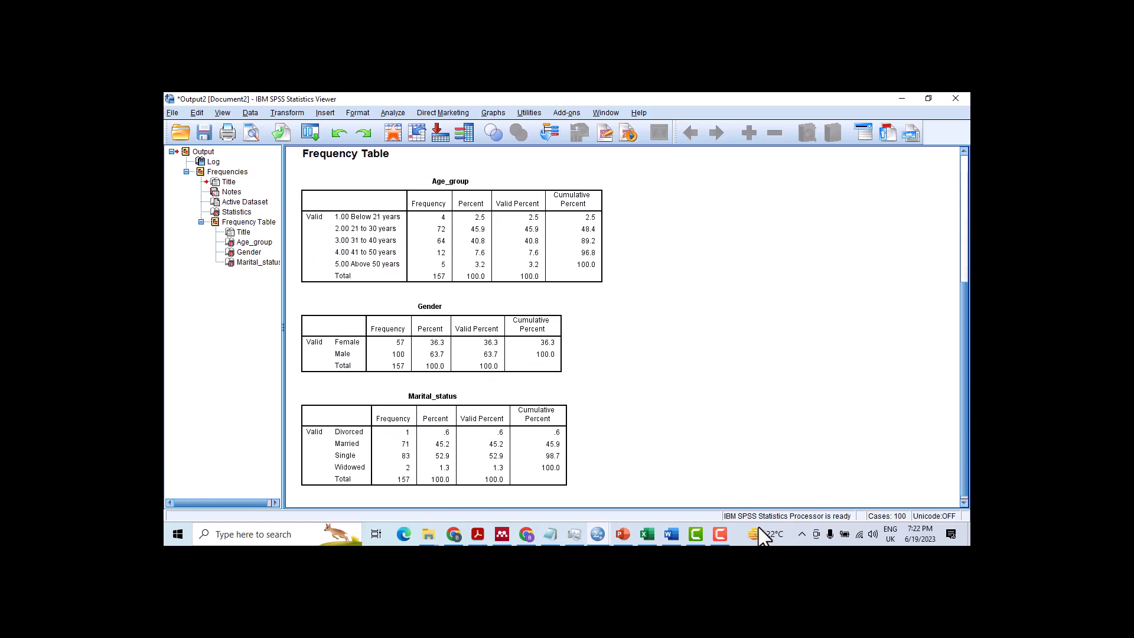
Copy the Age_group frequency table from the output
key(F10)
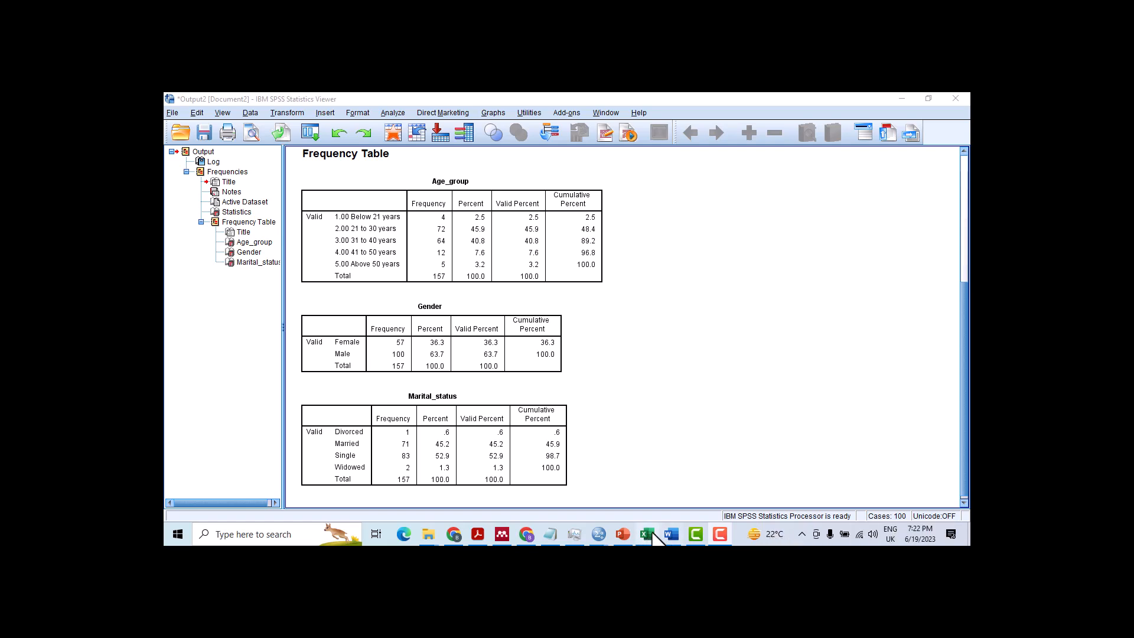
click(465, 233)
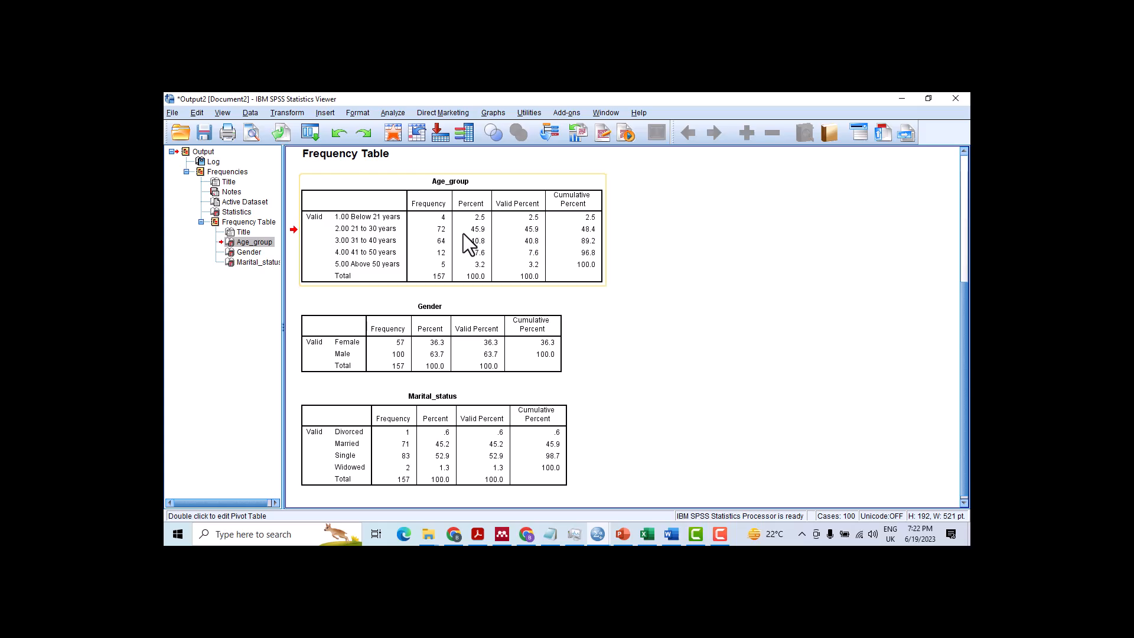
right_click(463, 233)
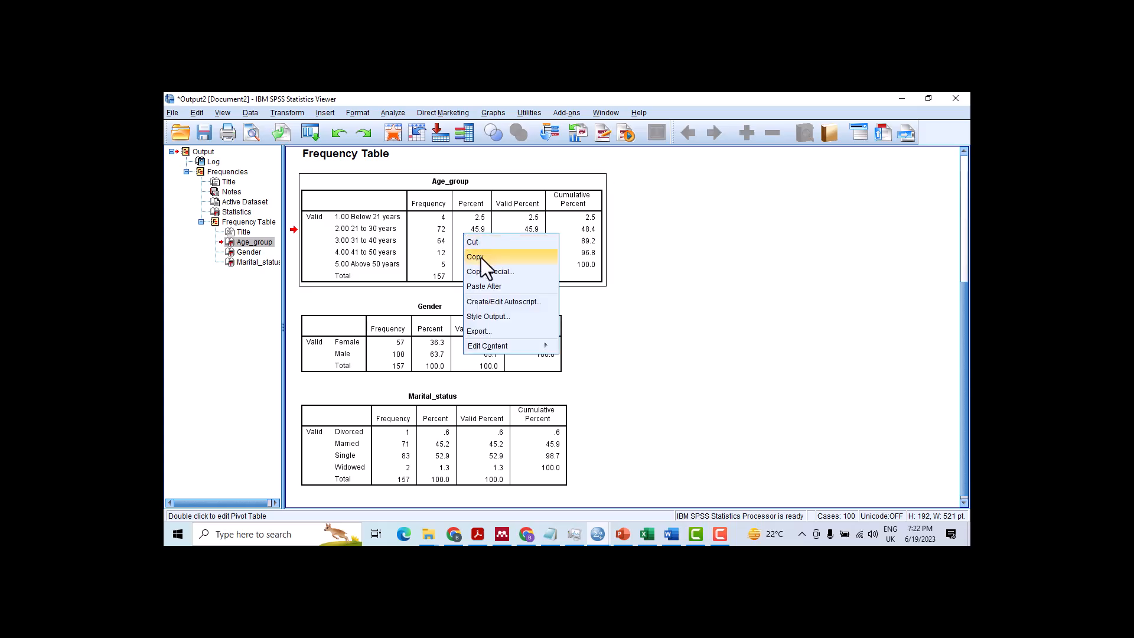
click(481, 257)
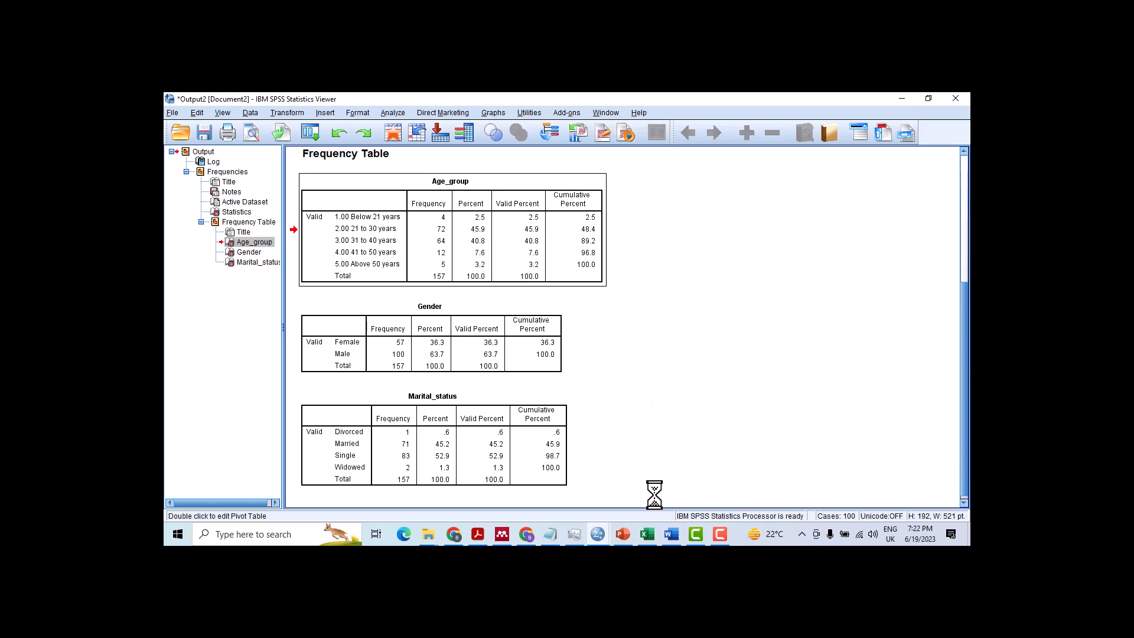
Switch to the tax survey workbook in Excel and add a new worksheet named Results
click(647, 533)
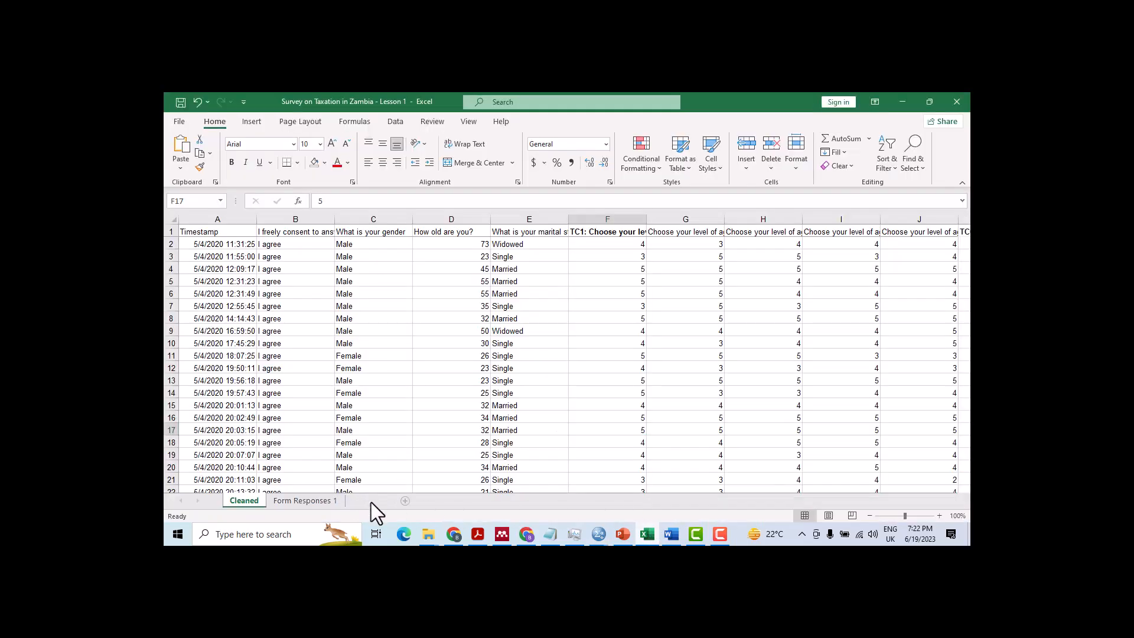
click(370, 500)
drag(286, 498, 292, 497)
right_click(291, 497)
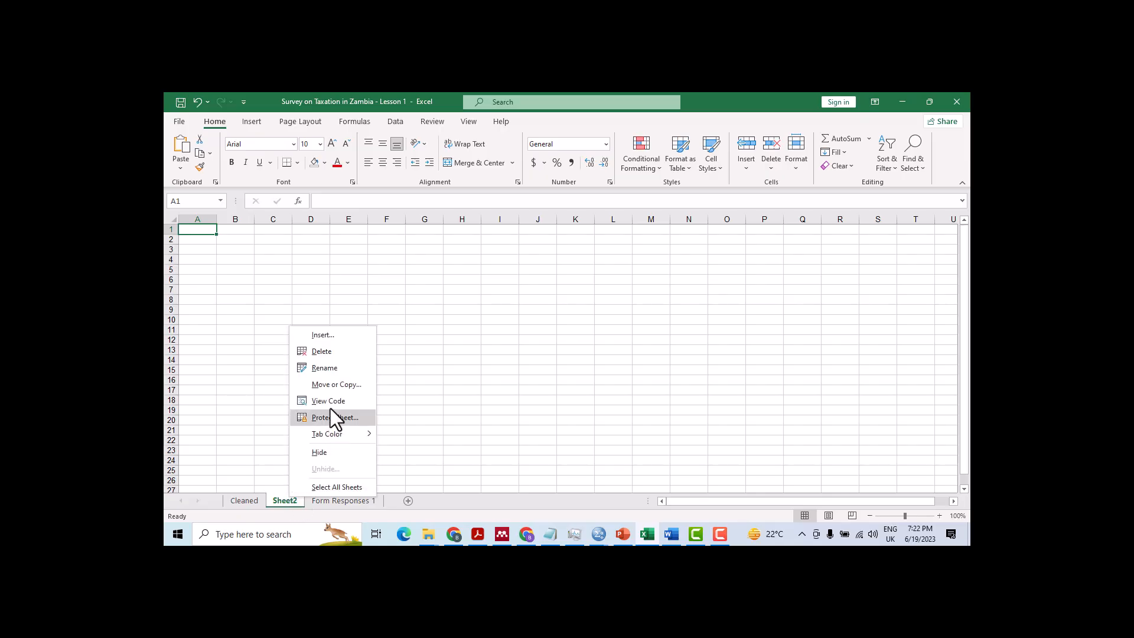
click(341, 371)
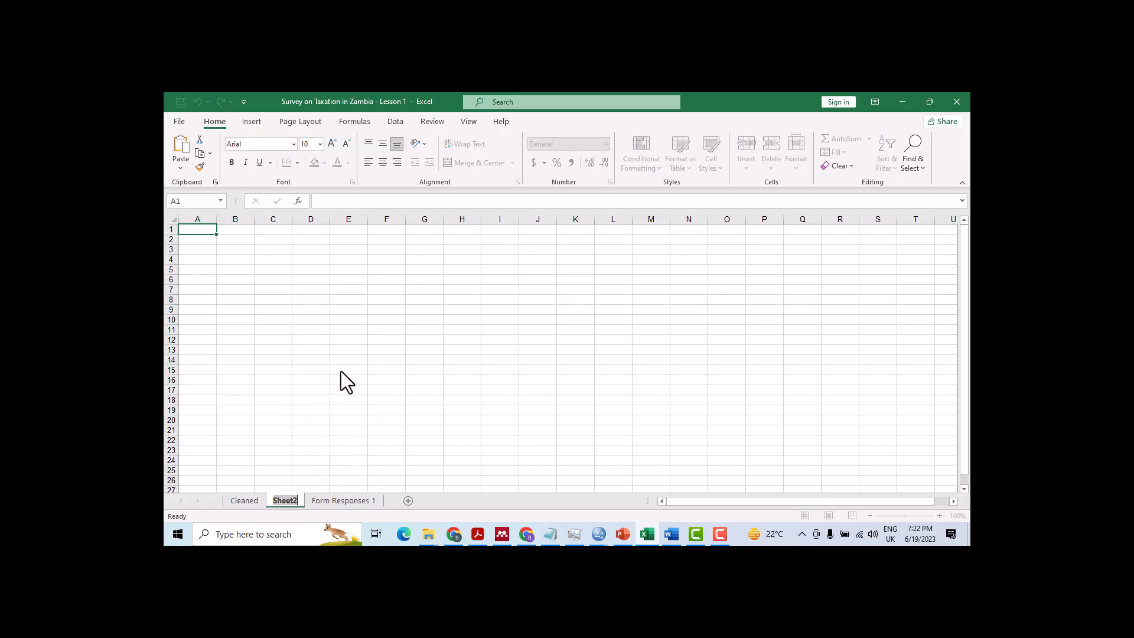
text(Res)
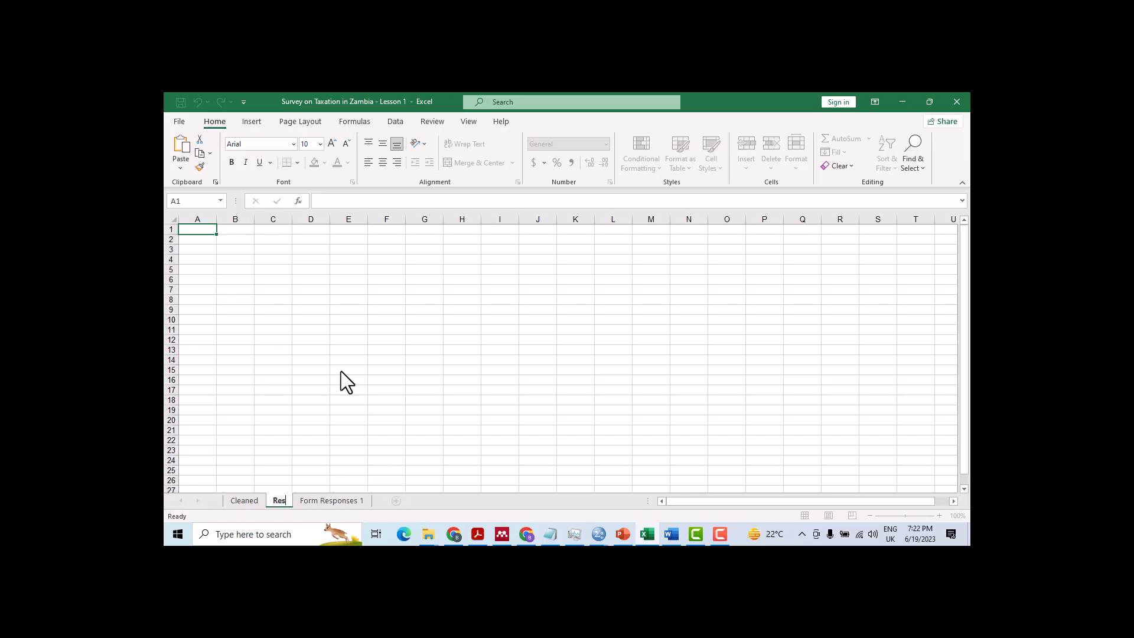
text(ults)
click(341, 371)
Paste the copied Age_group frequency table into the Results worksheet starting at cell C3
click(289, 260)
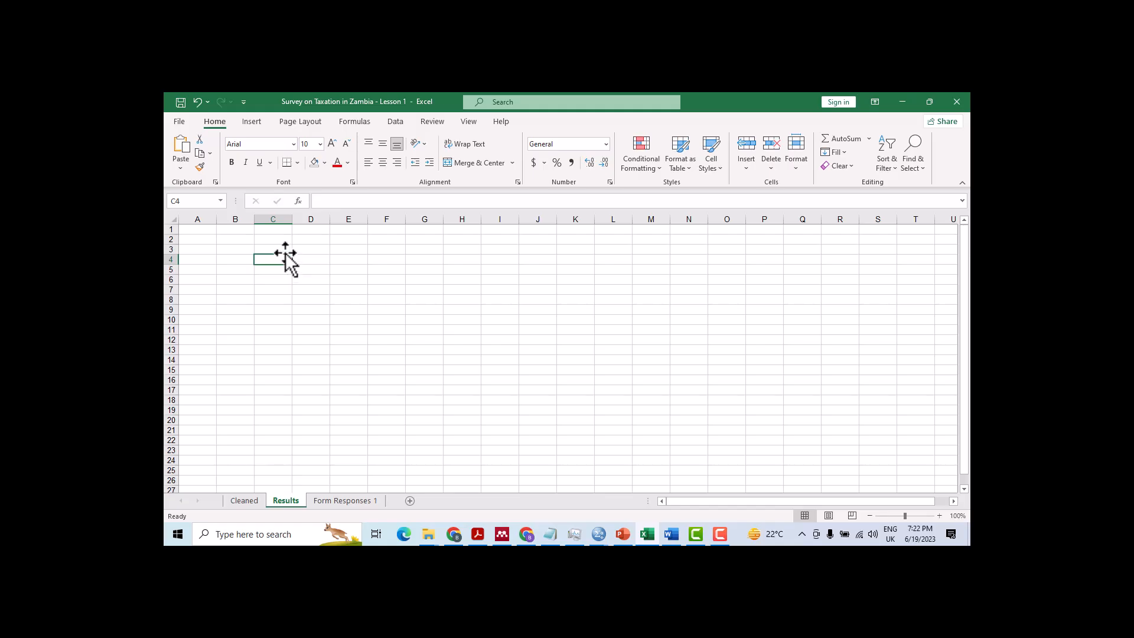
click(284, 249)
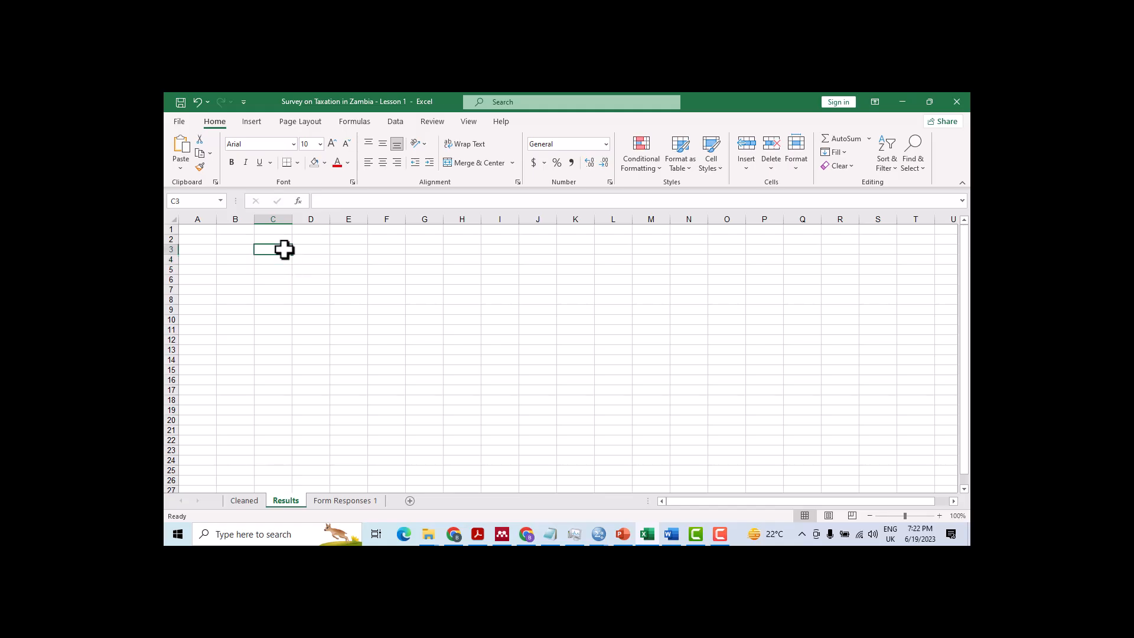
right_click(282, 250)
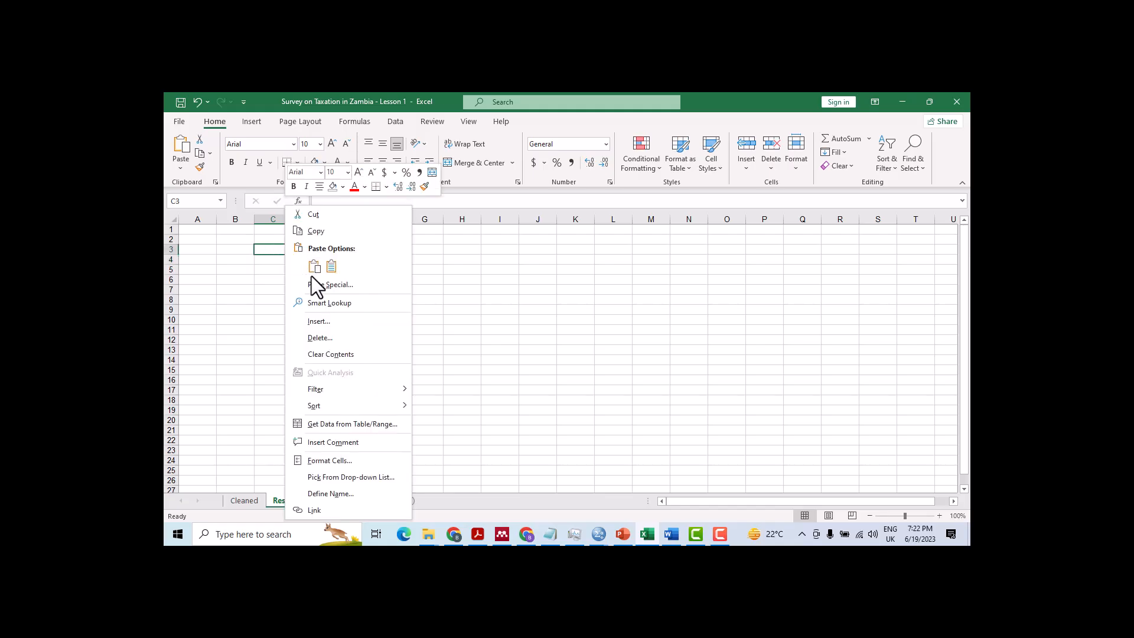
click(314, 265)
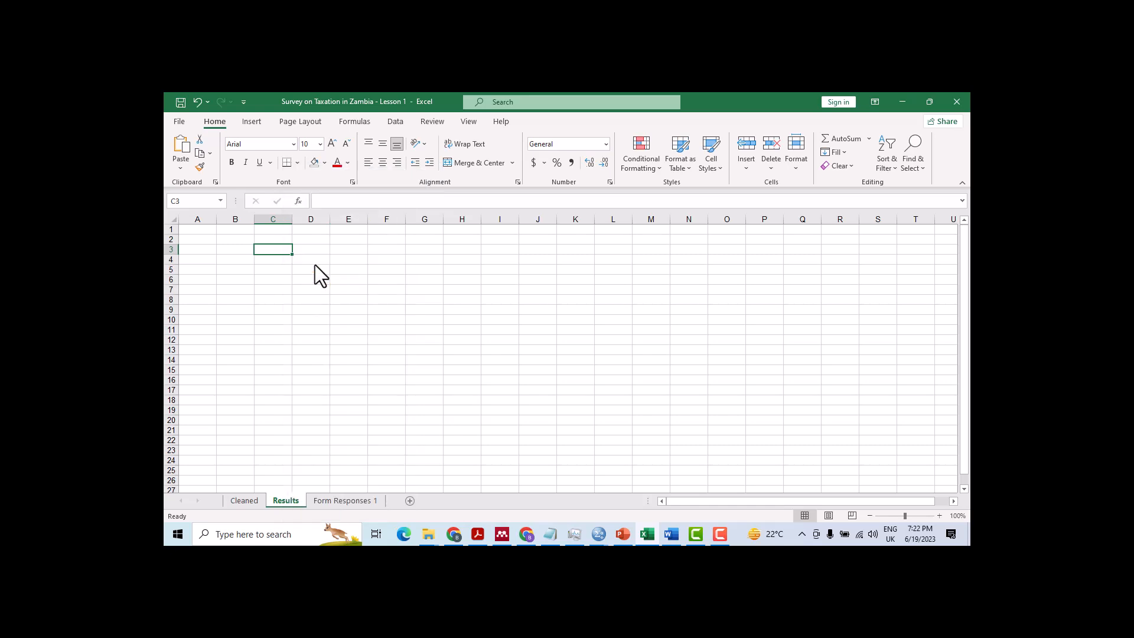
click(435, 445)
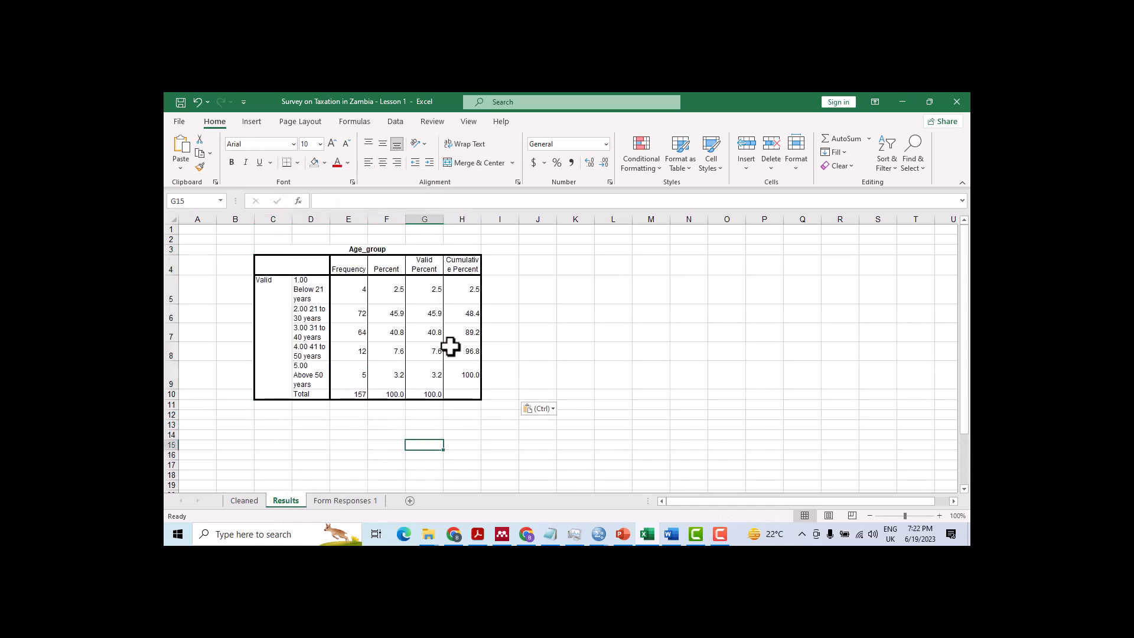
Rename the Results worksheet as Descriptives
right_click(292, 501)
click(328, 368)
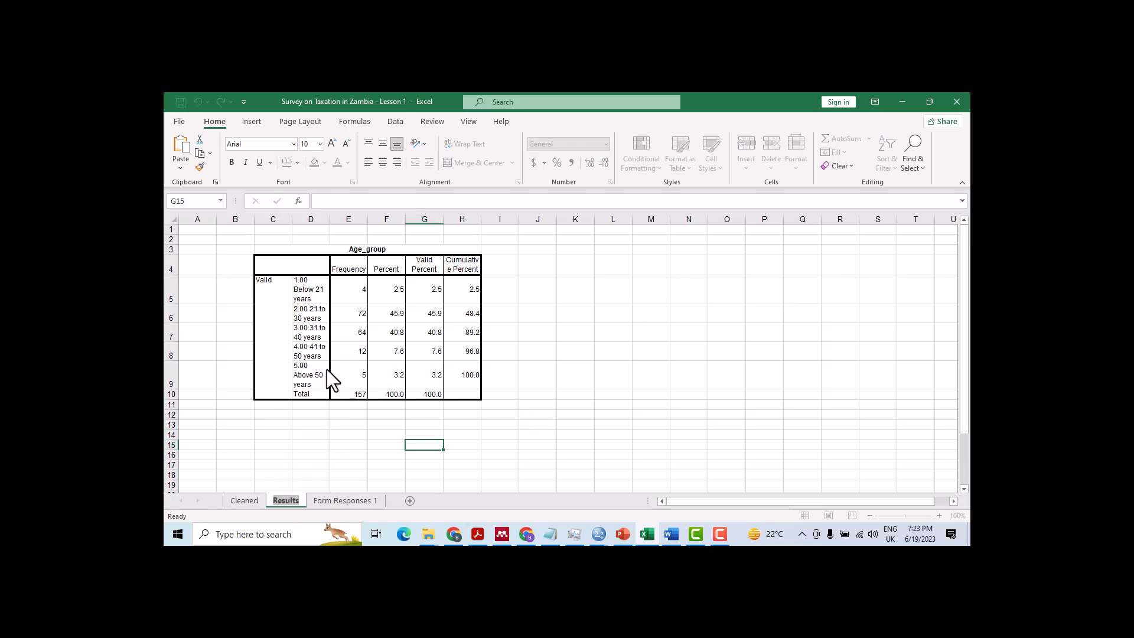
text(Descr)
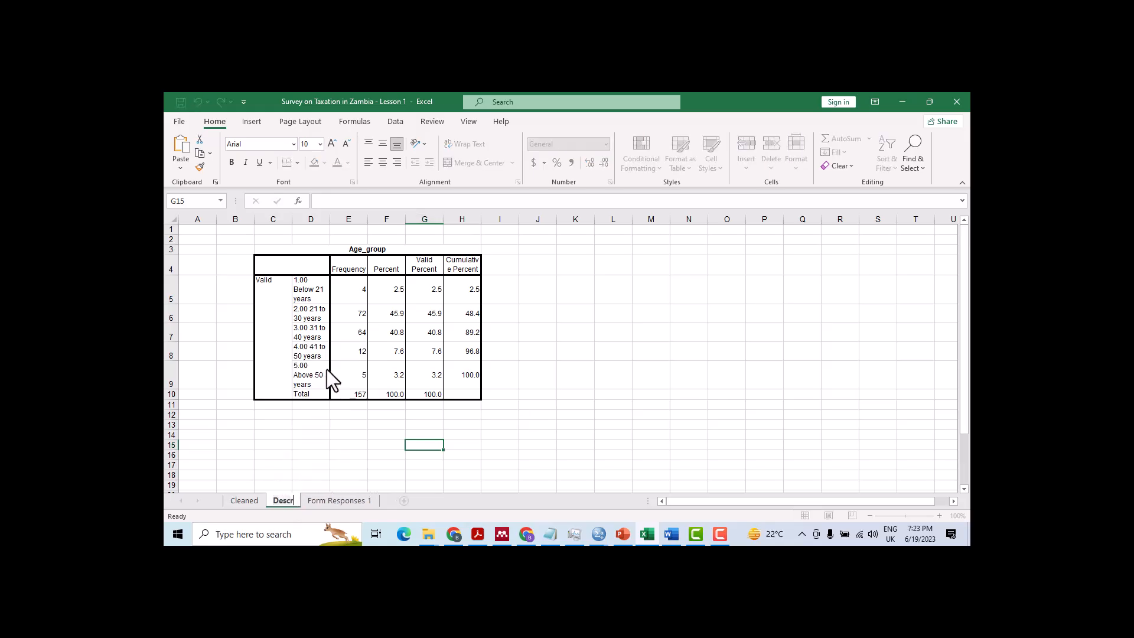
text(iptives)
key(Return)
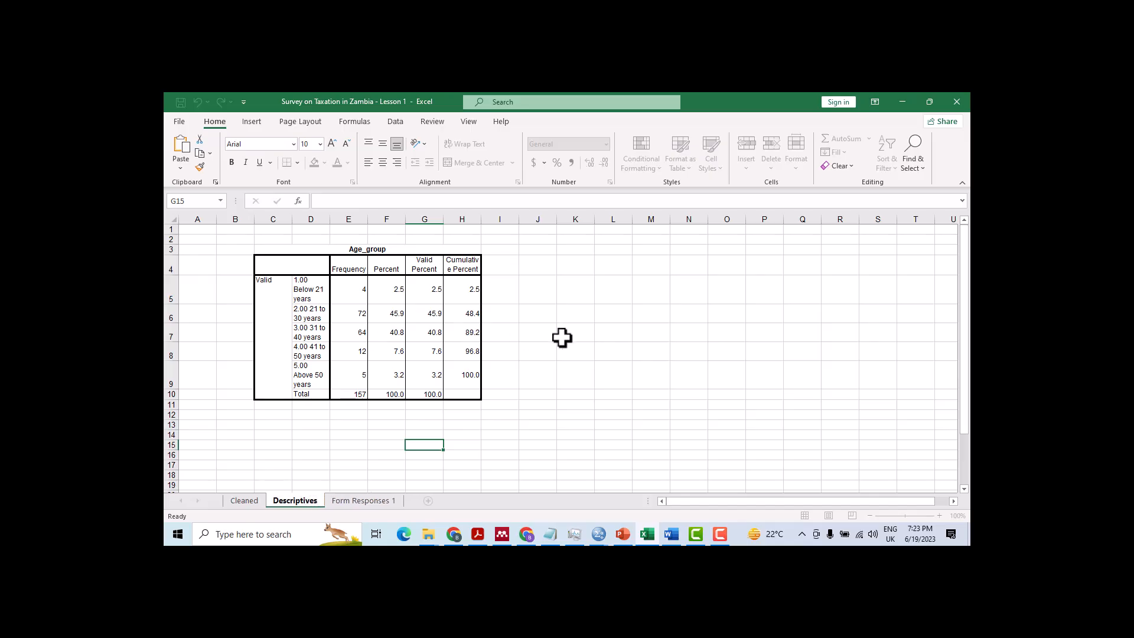
click(562, 337)
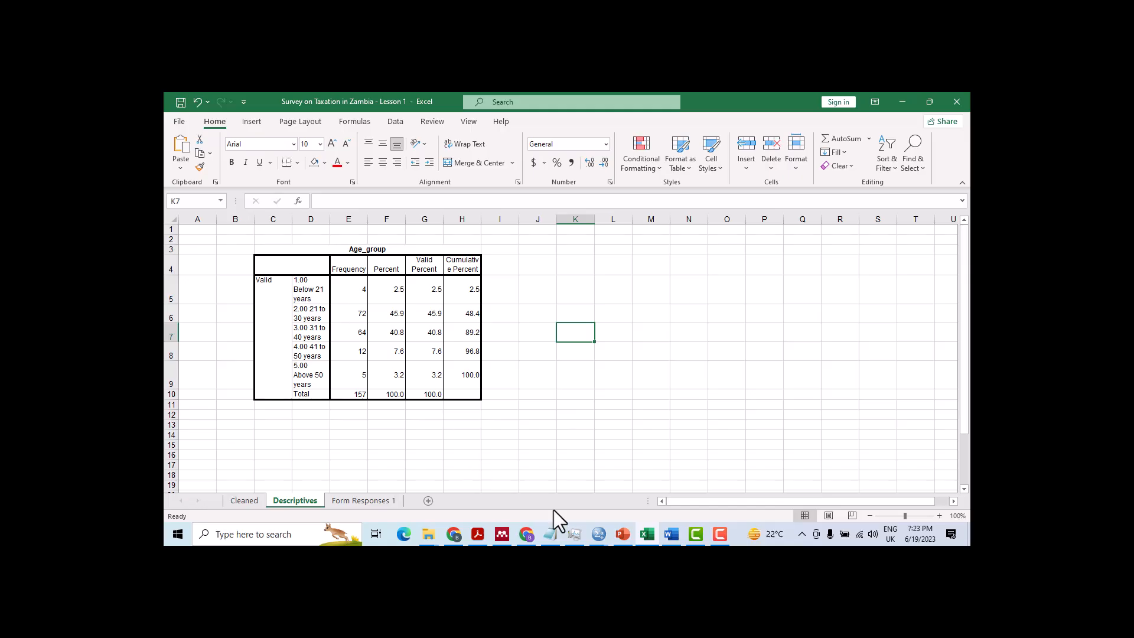
Switch to the SPSS output window and copy the Gender frequency table
mouse_move(598, 534)
click(650, 483)
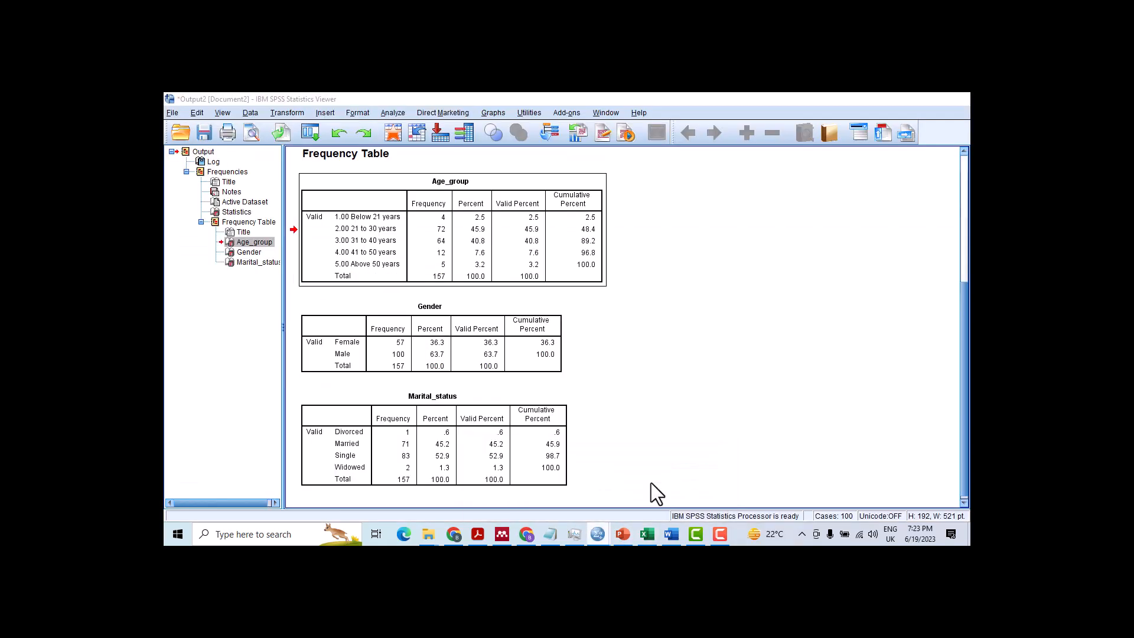
click(419, 335)
right_click(419, 336)
click(448, 358)
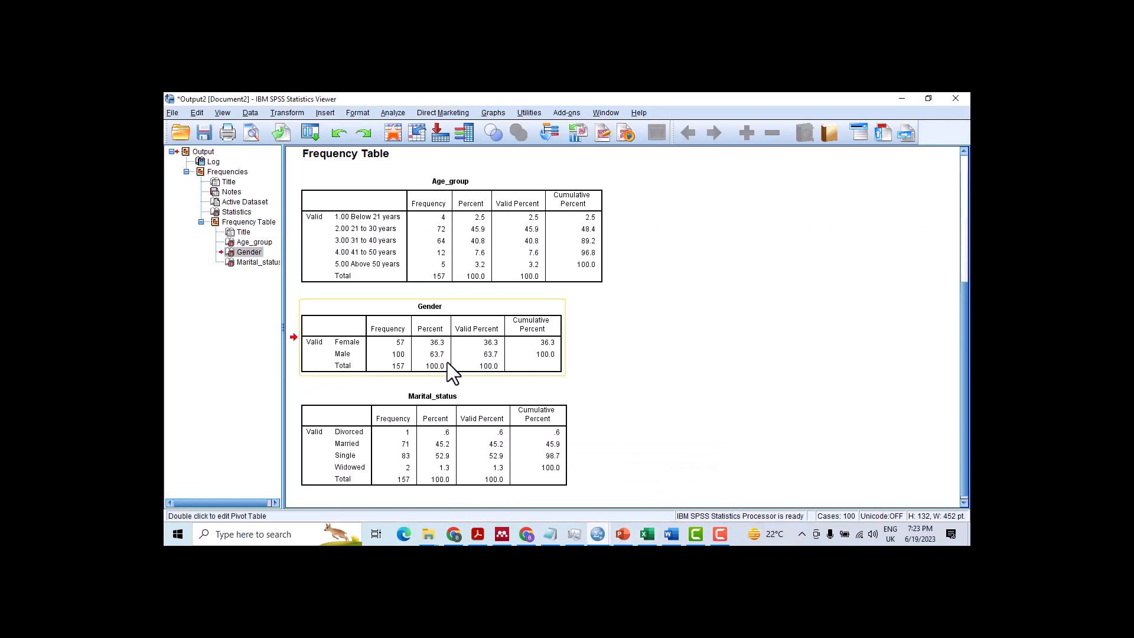
Switch back to the Excel workbook and paste the Gender table directly below the age group table at cell C11
click(647, 534)
click(275, 406)
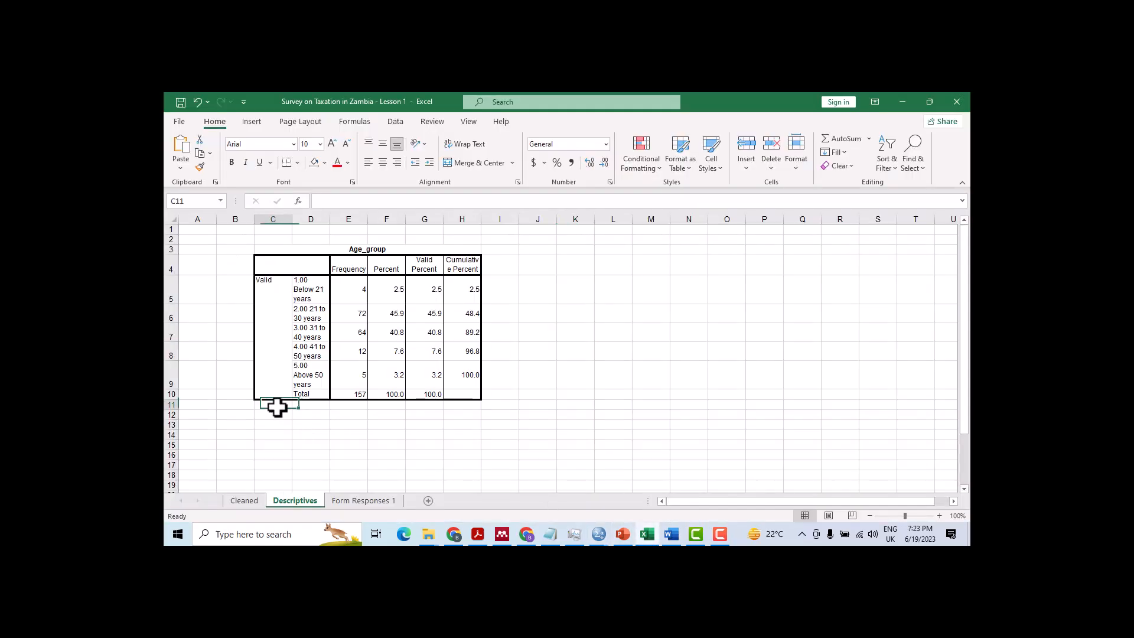
right_click(278, 408)
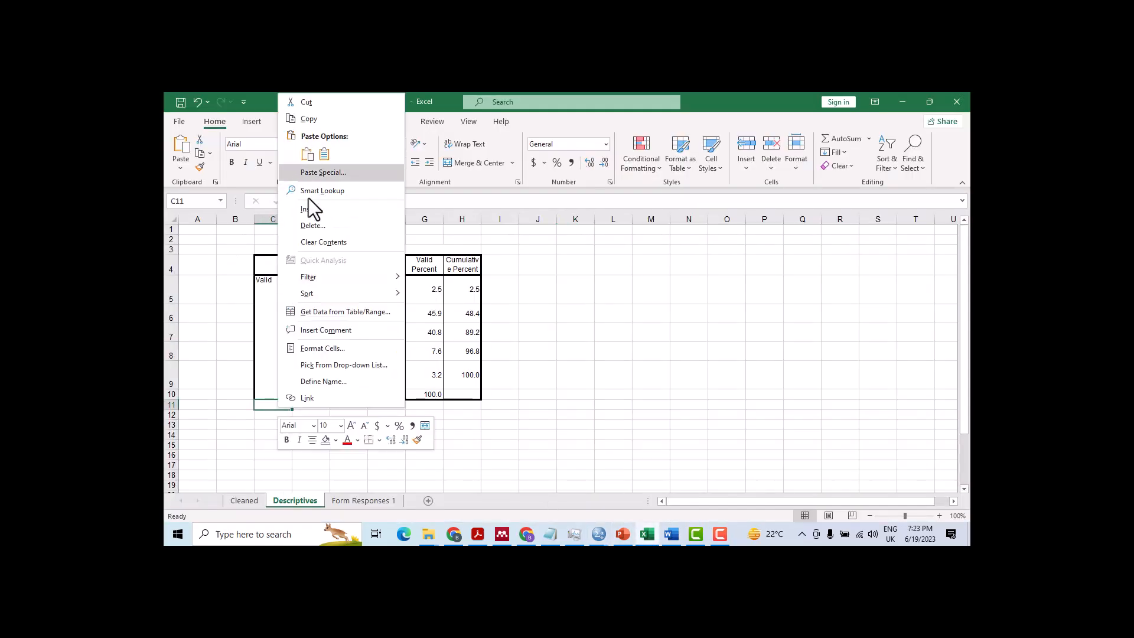
click(307, 154)
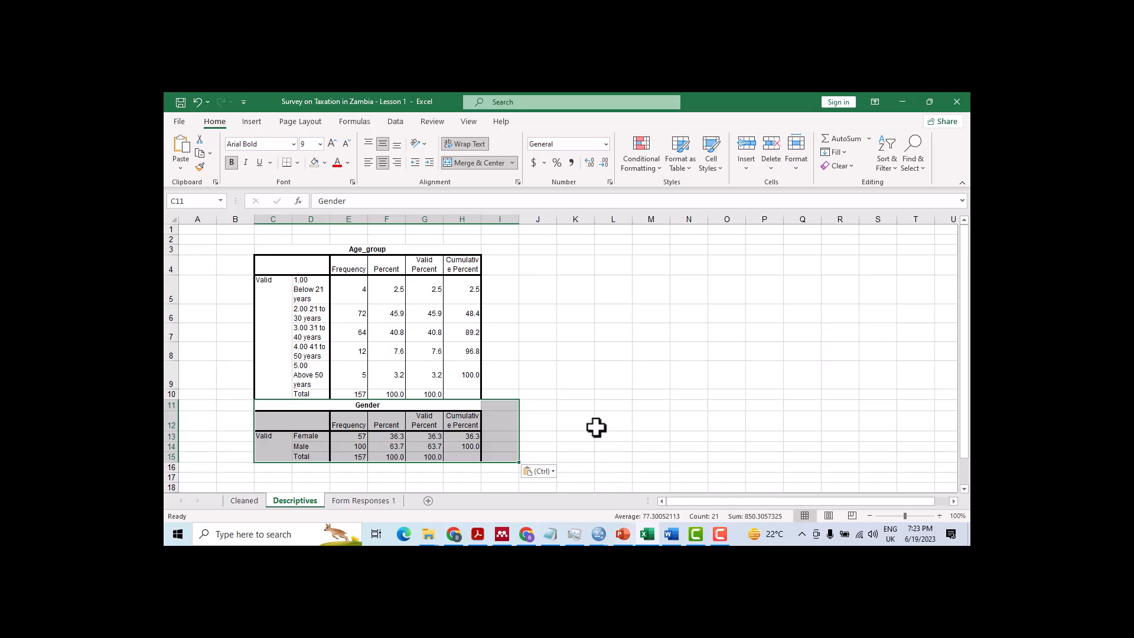
click(608, 405)
Return to the SPSS output window and copy the Marital_status frequency table
mouse_move(598, 533)
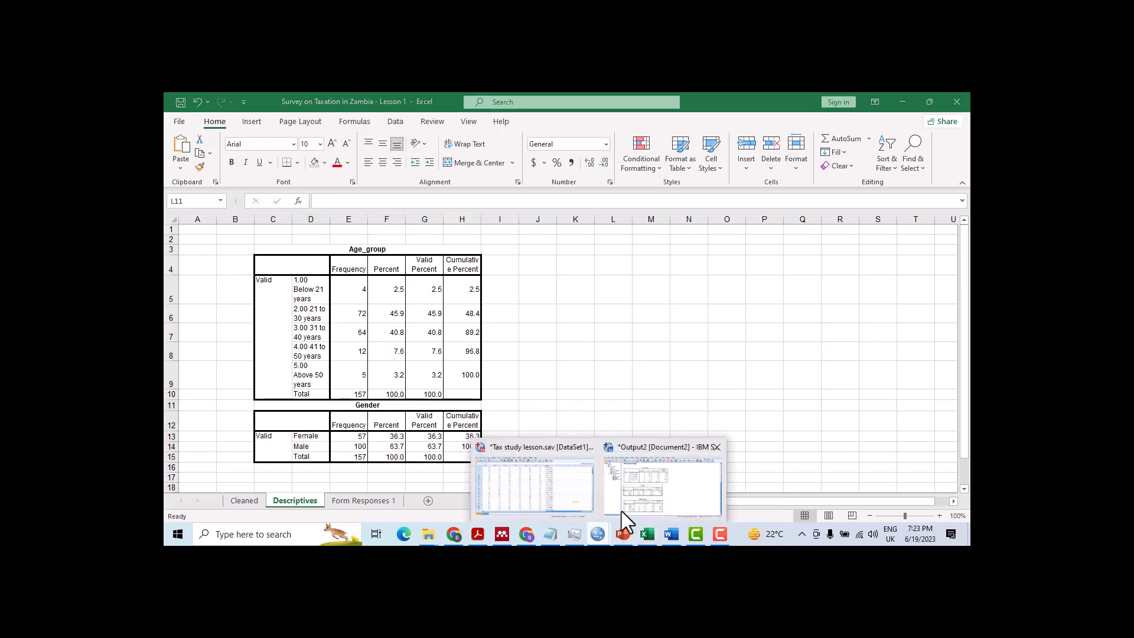
click(621, 511)
right_click(398, 429)
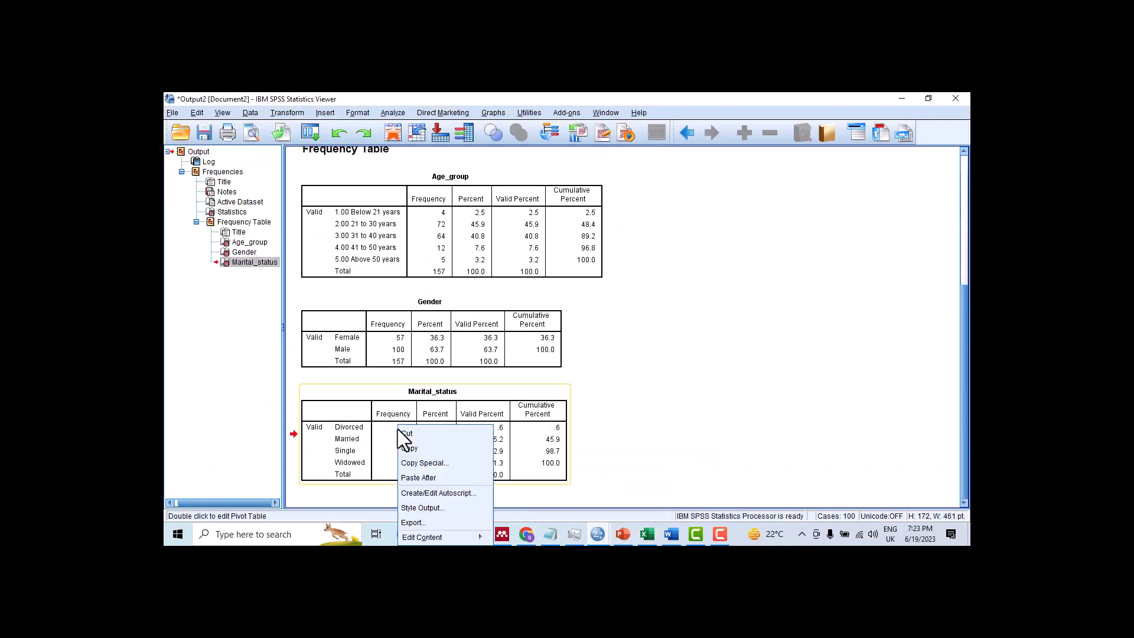
click(457, 451)
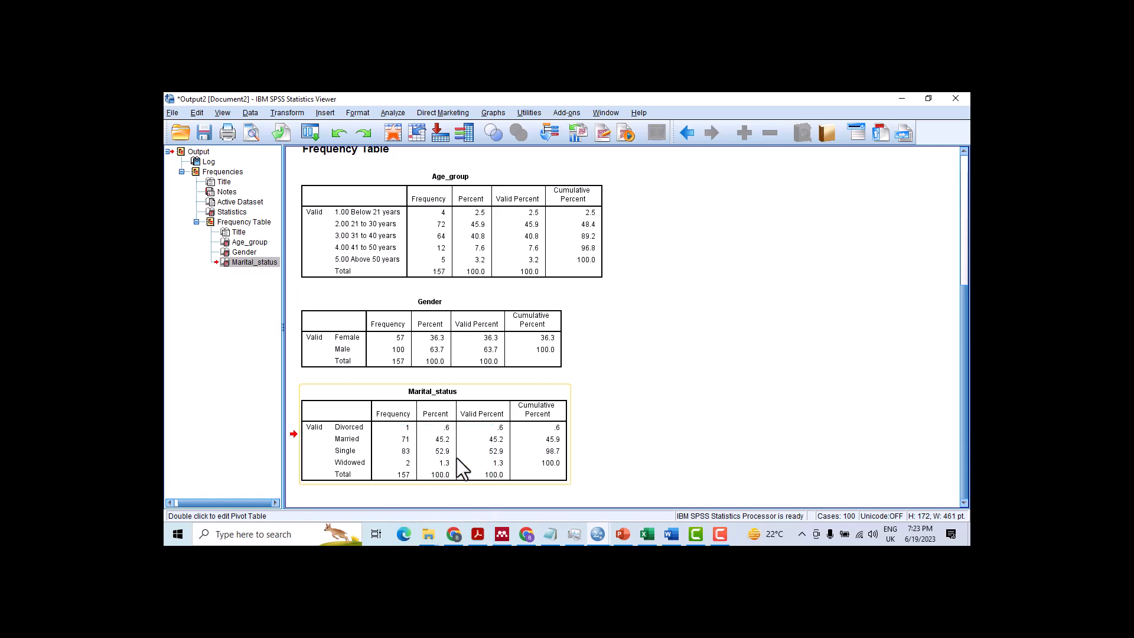
Switch to Excel and paste the Marital_status table below the gender table at cell C17 of the Descriptives sheet
click(643, 531)
scroll(331, 468, down, 4)
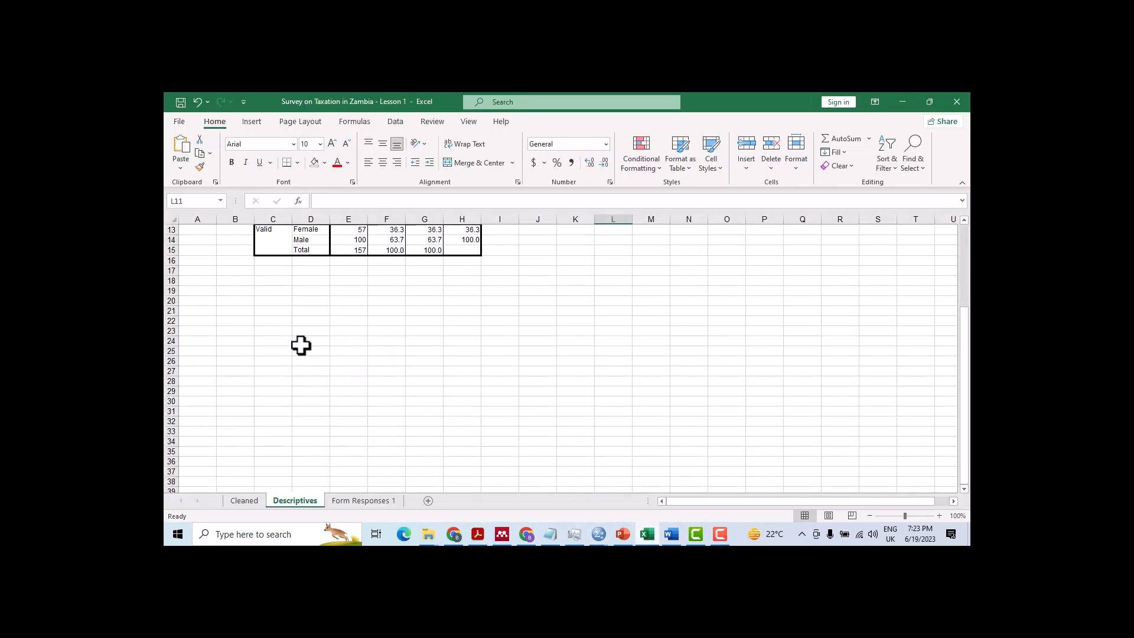
click(273, 269)
right_click(274, 270)
click(306, 267)
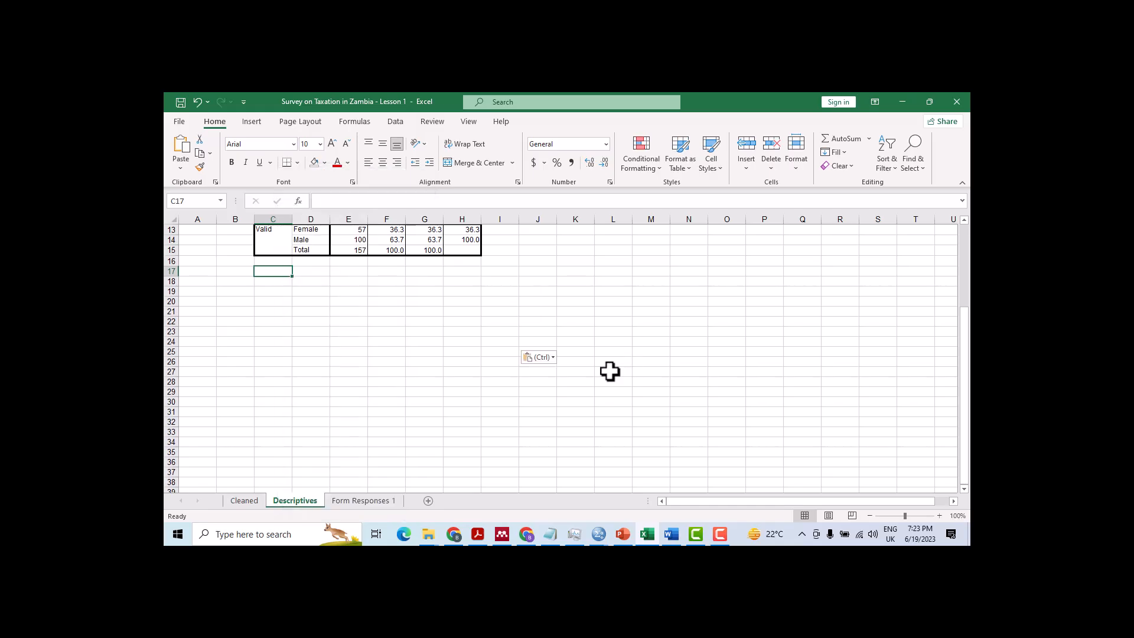
scroll(606, 347, up, 2)
click(606, 348)
scroll(397, 405, up, 2)
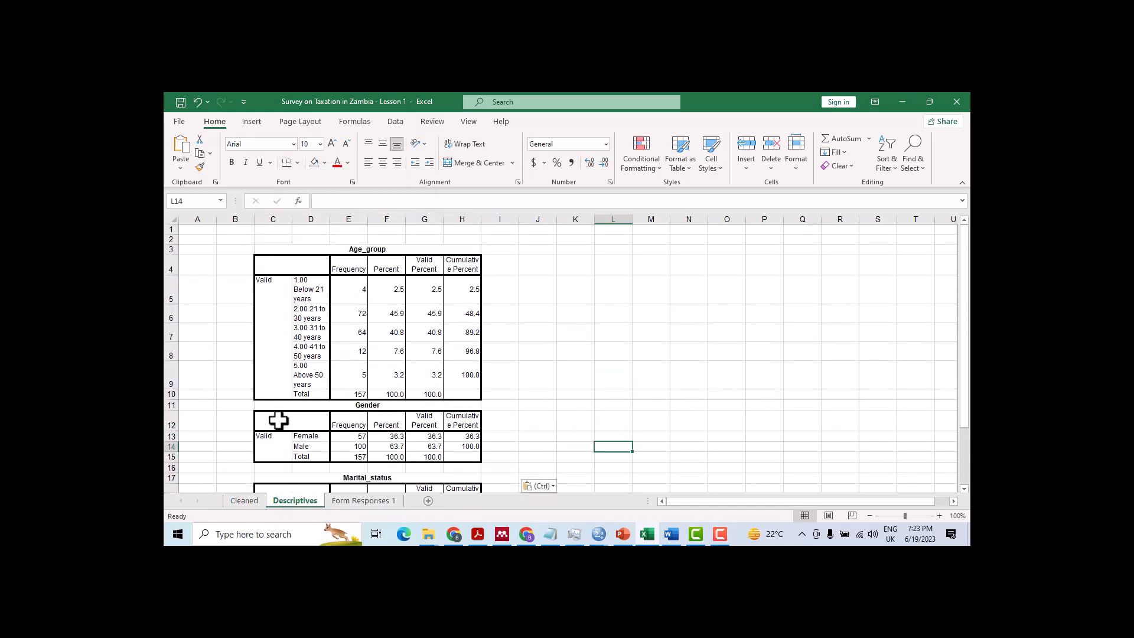
Delete the Gender title row 11 and replace the "Valid" label beside the Female and Male rows with Gender
click(168, 405)
right_click(169, 405)
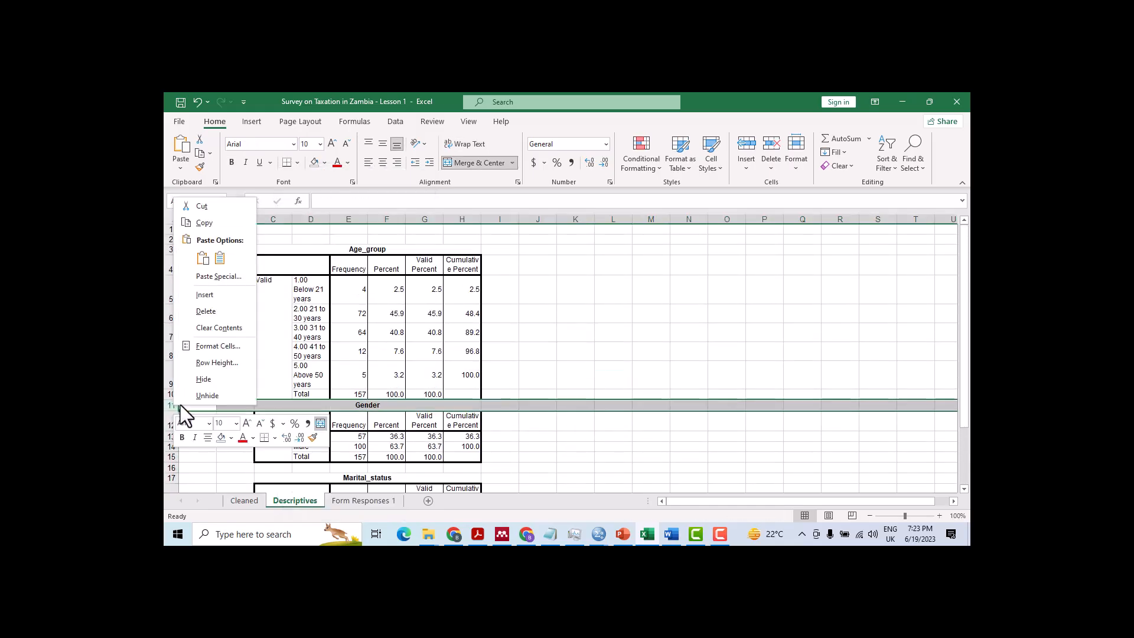
click(206, 313)
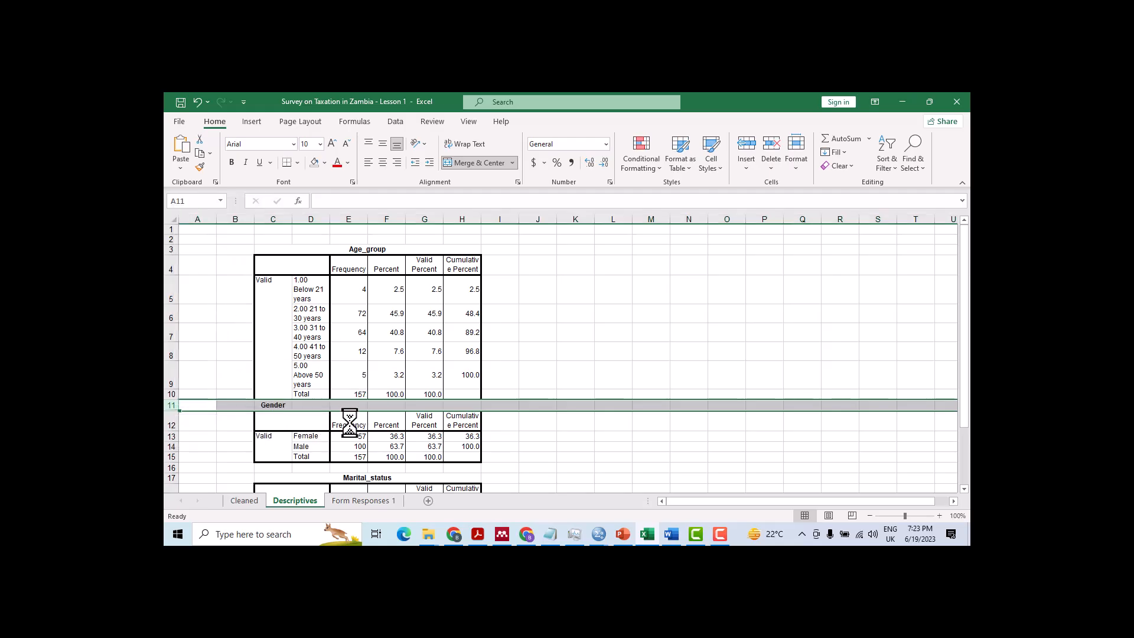
click(511, 409)
click(295, 426)
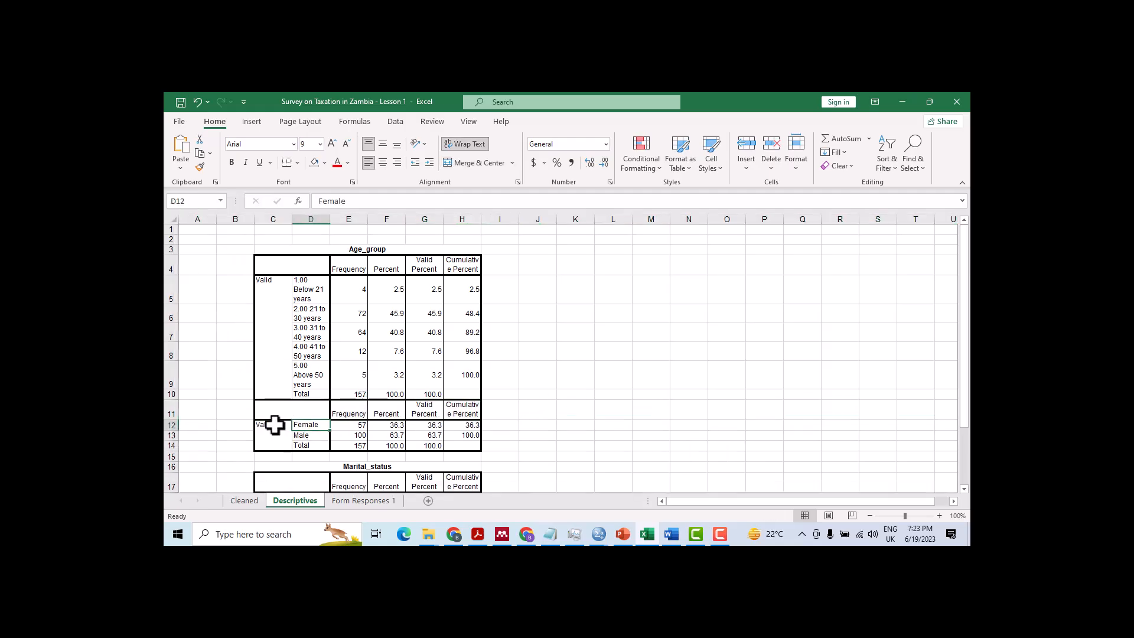
click(272, 435)
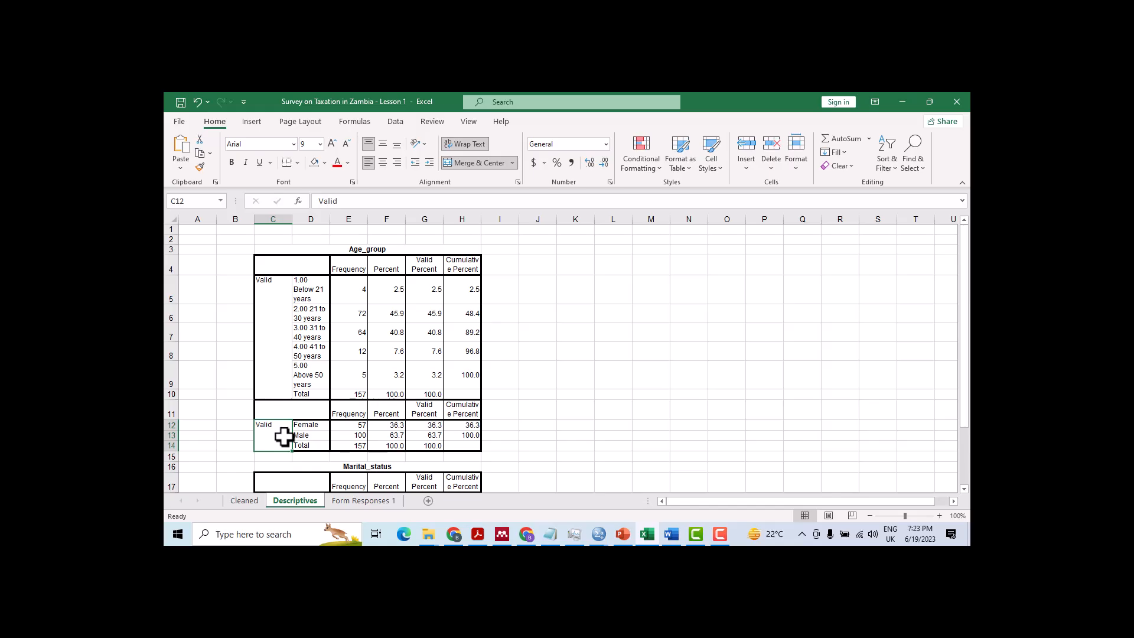
text(Gender)
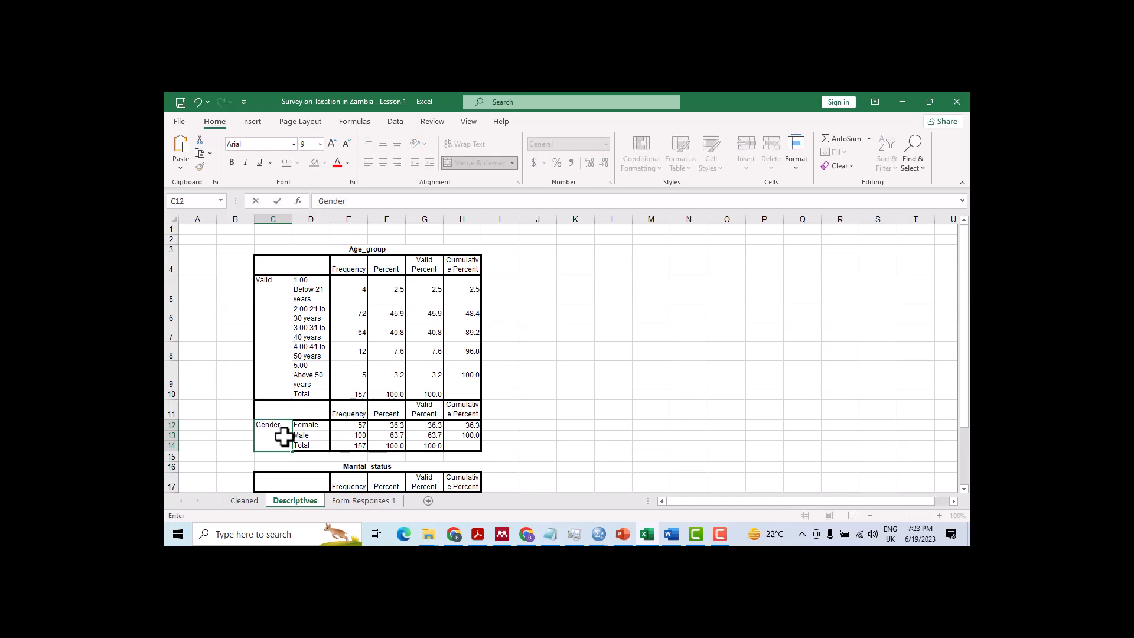
key(Return)
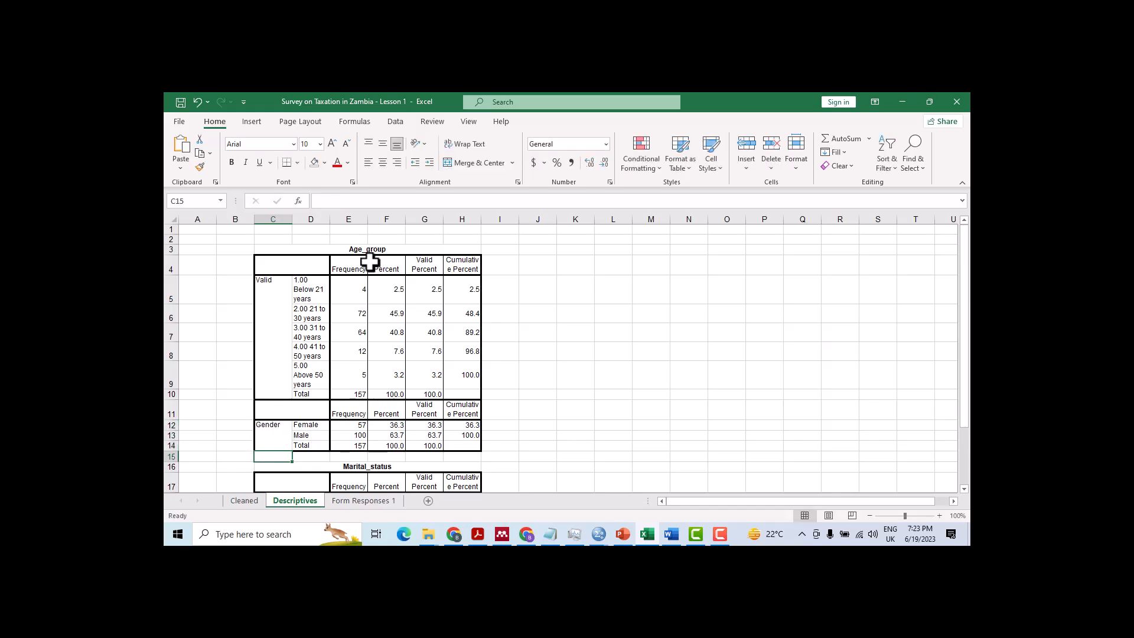
Replace the "Valid" label beside the age categories with Age_group and delete the Age_group title row 3
click(285, 276)
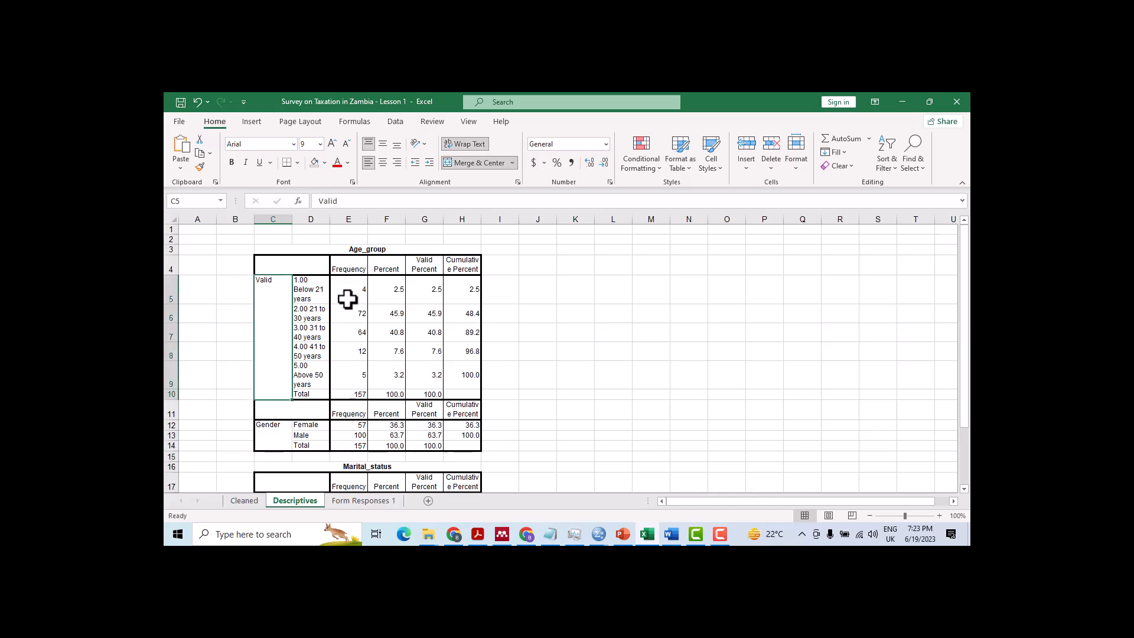
text(Age)
key(Return)
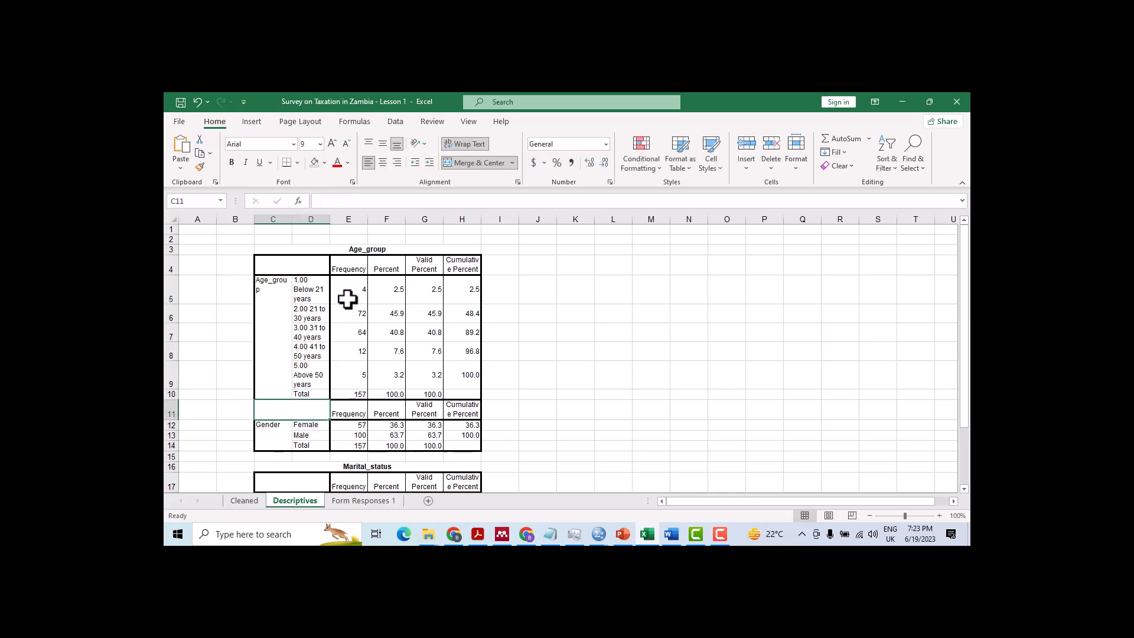
right_click(170, 248)
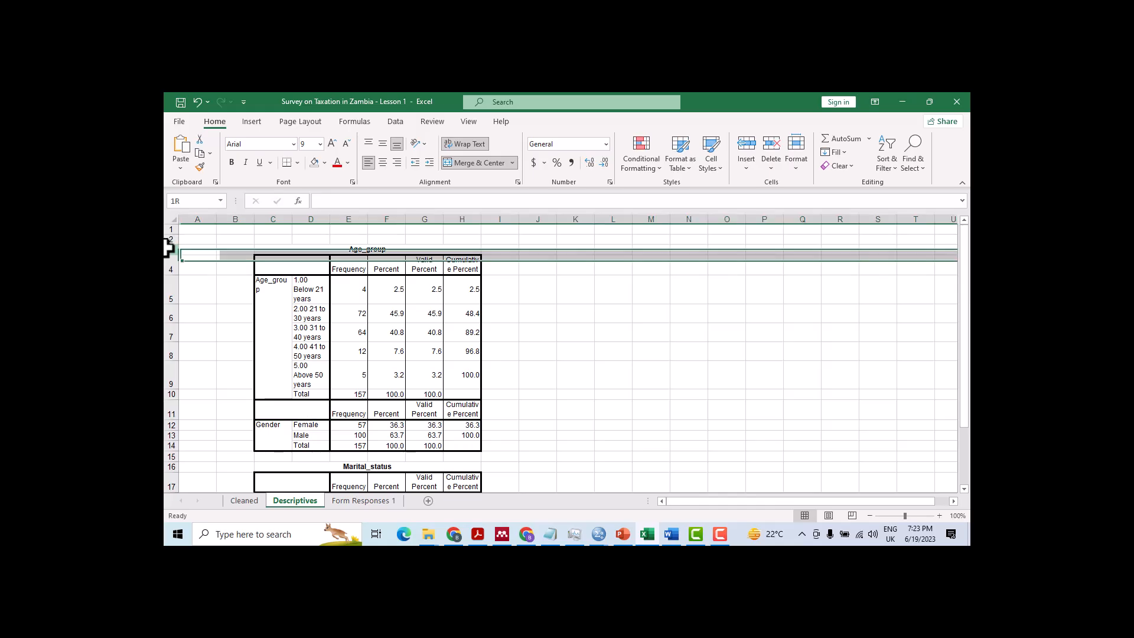
click(205, 362)
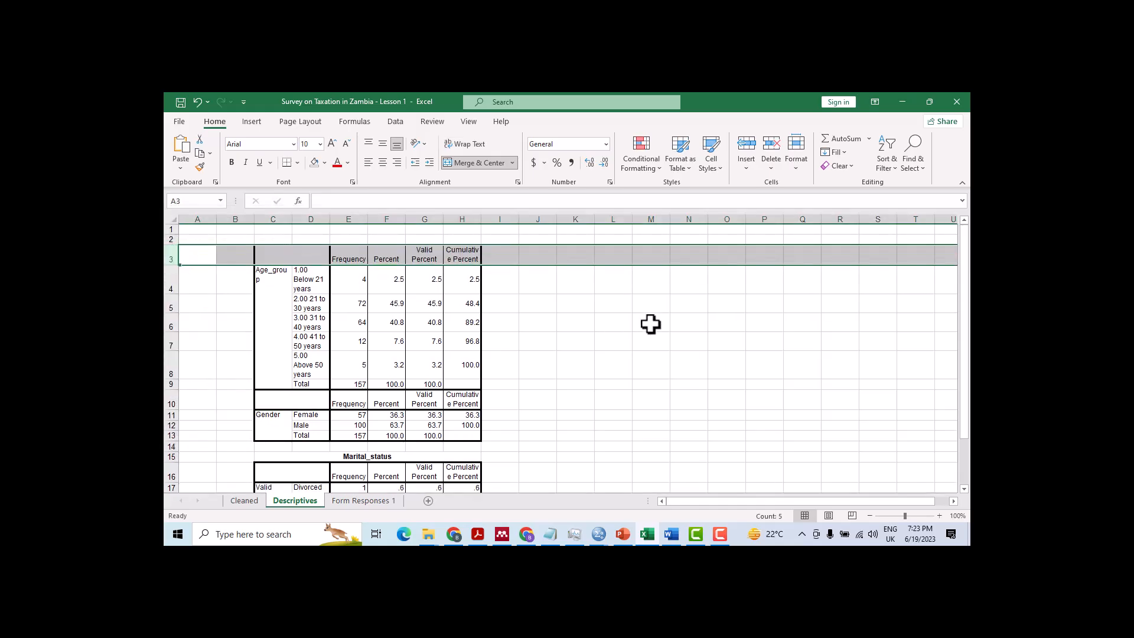
click(650, 325)
Delete the repeated column header row 10 between the age group and gender data
click(345, 397)
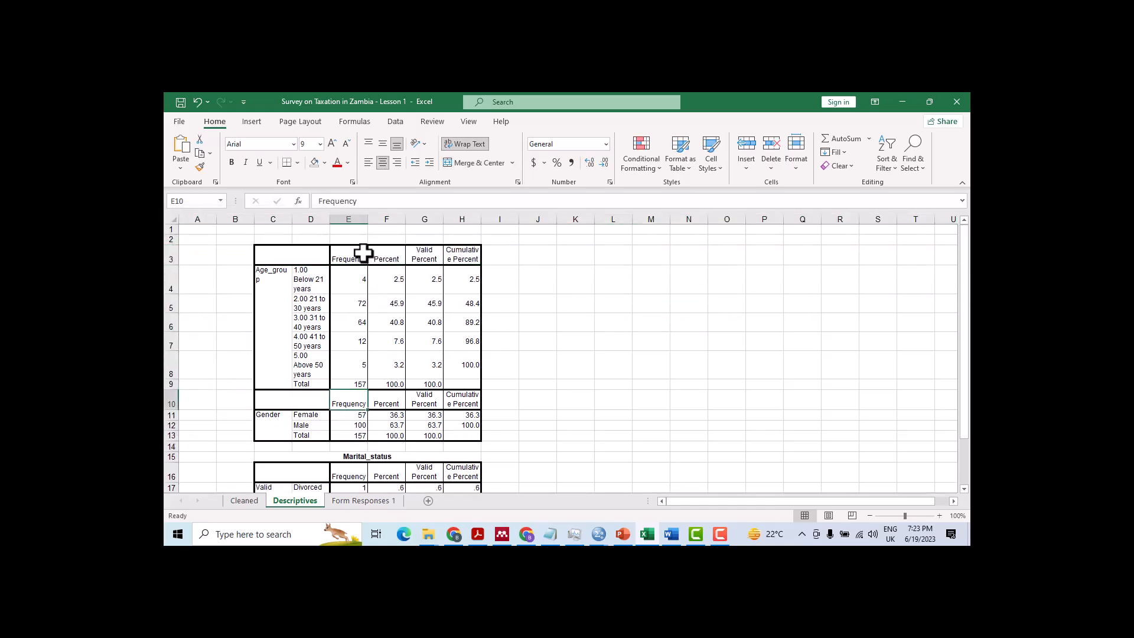
click(173, 400)
right_click(177, 400)
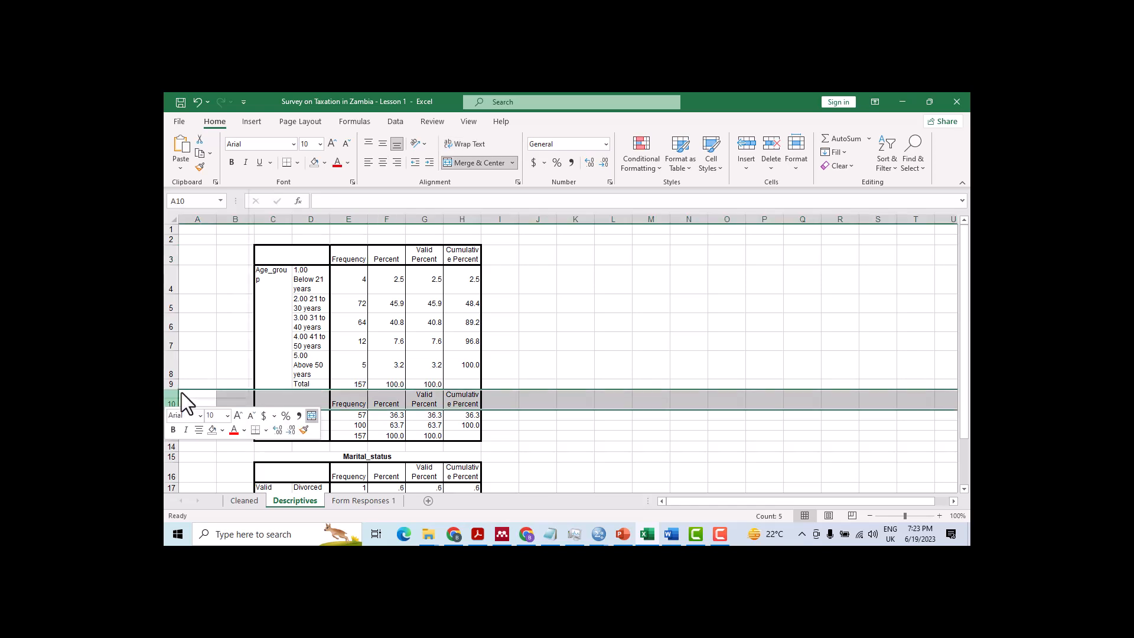
click(213, 305)
click(610, 396)
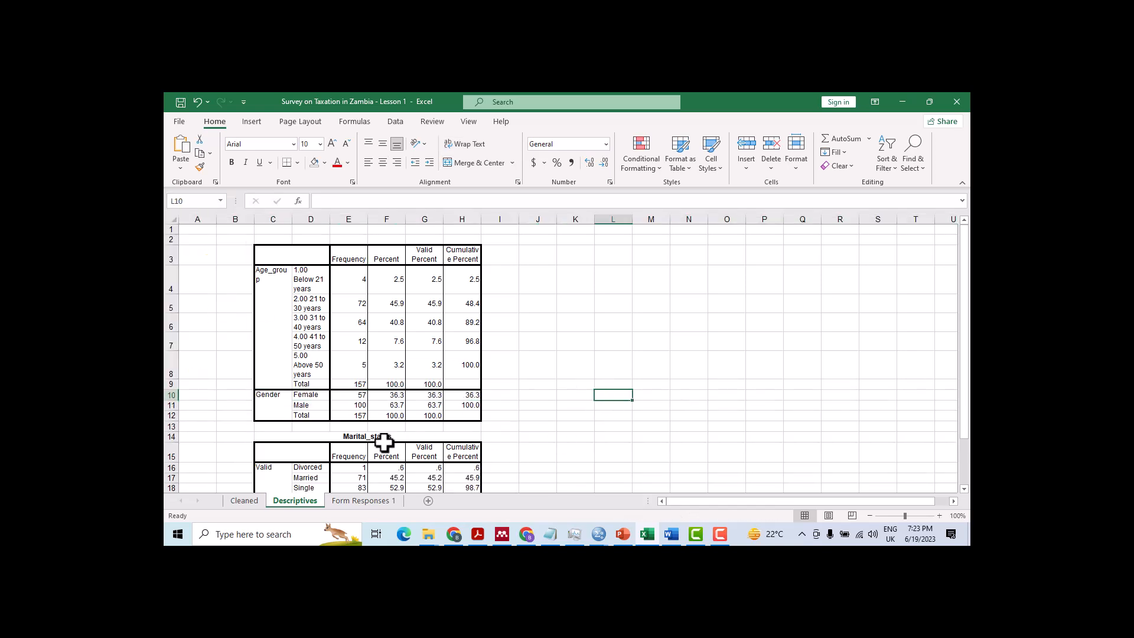
Replace the "Valid" label in the marital status table with Marital_status and delete rows 13 to 15 above its categories
scroll(370, 440, down, 1)
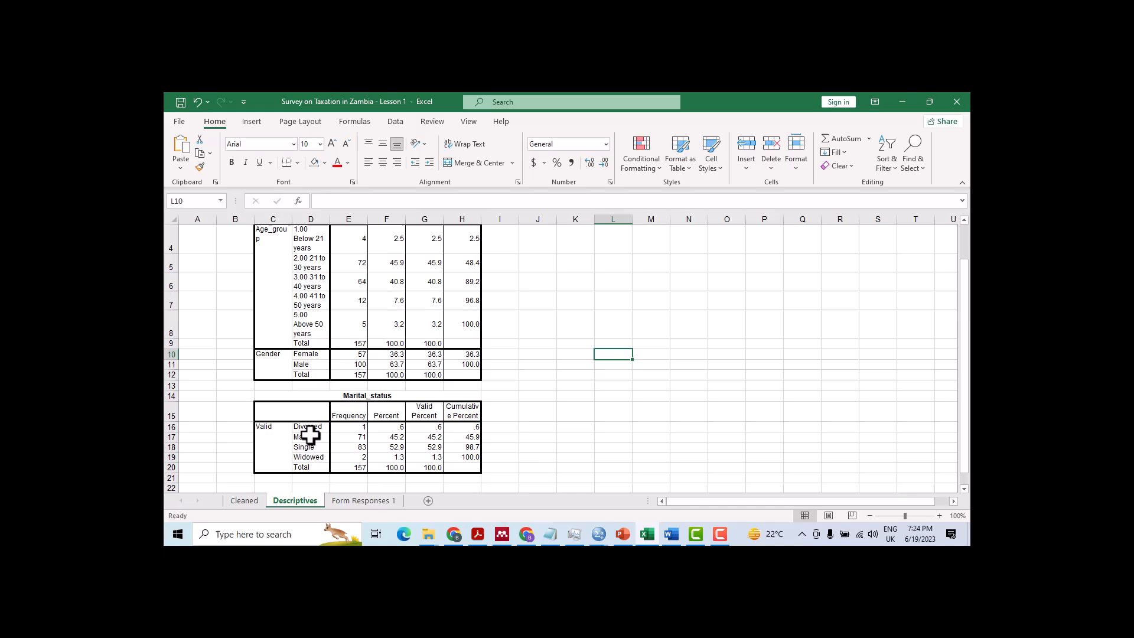
click(276, 426)
text(Marital_status)
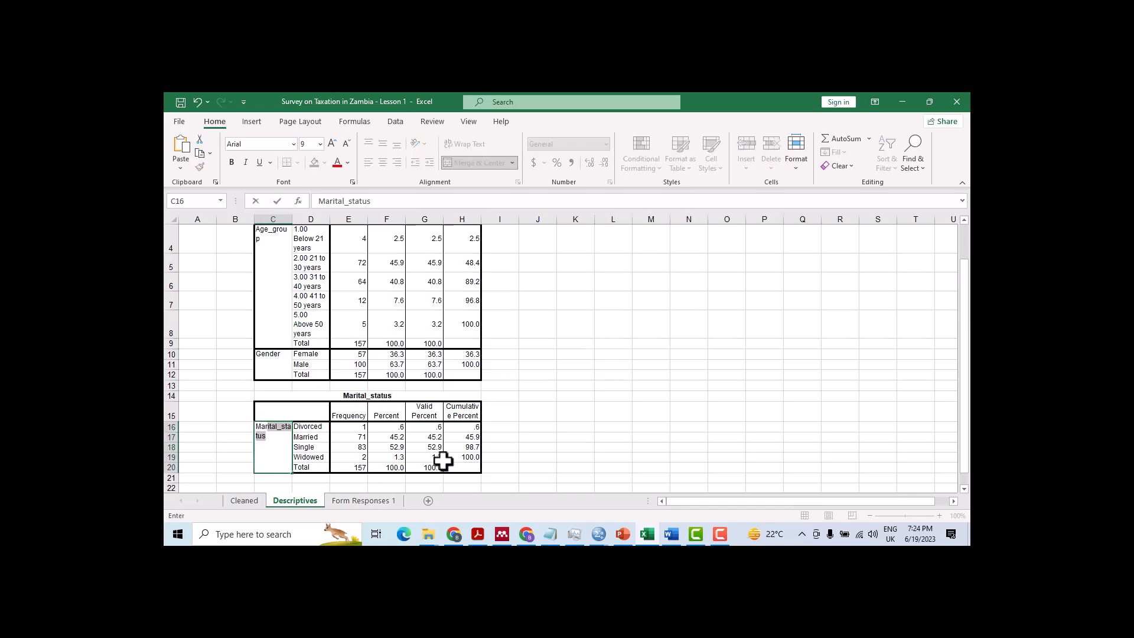
key(Return)
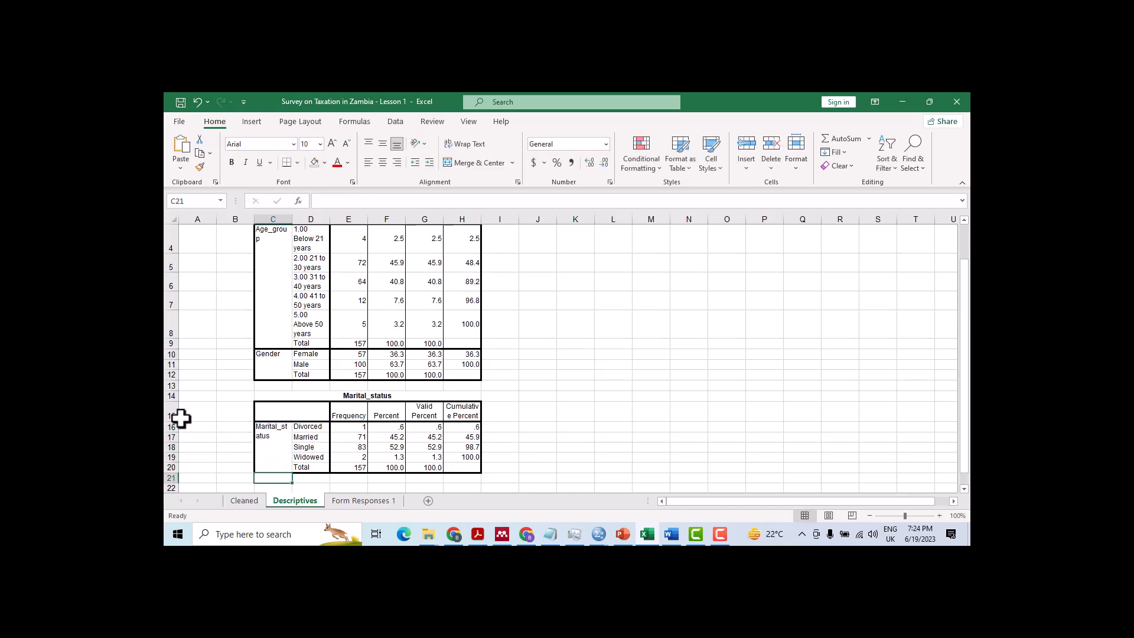
drag(170, 416, 177, 385)
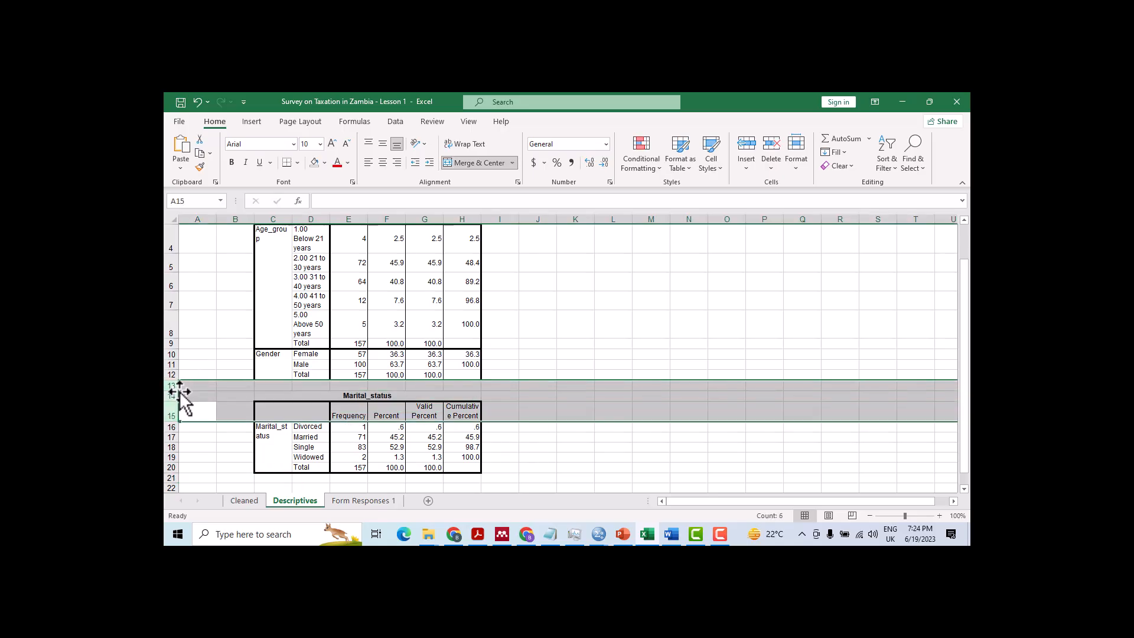
right_click(178, 392)
click(222, 297)
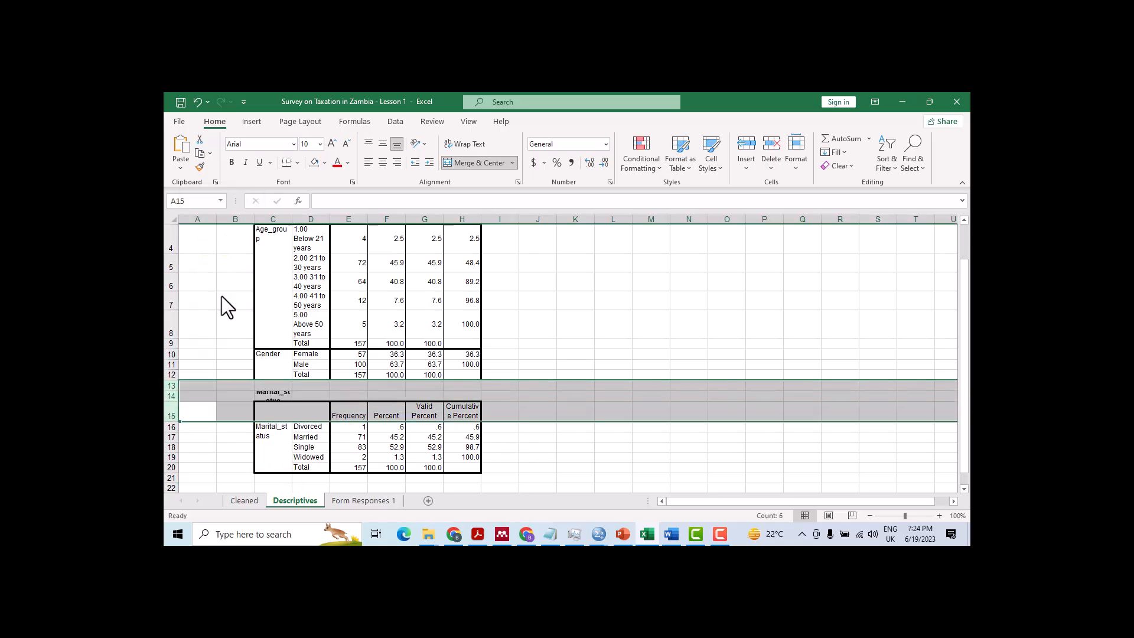
Delete rows 13 to 15 with the repeated Marital_status title and header, and widen the Cumulative Percent column to 12.14
click(650, 329)
scroll(473, 309, up, 1)
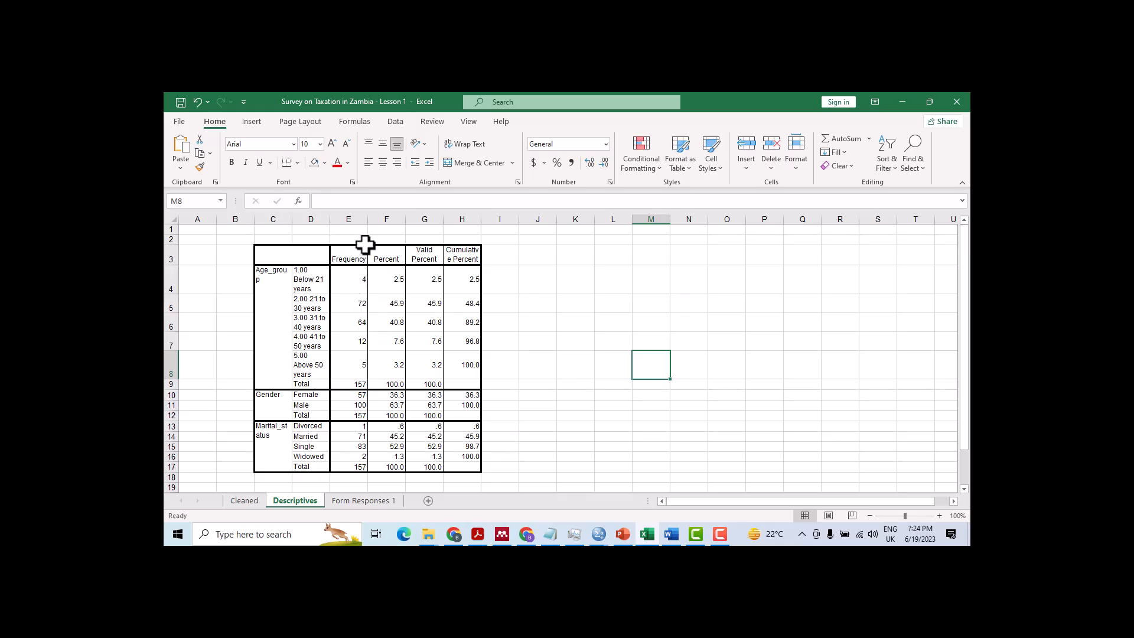
click(353, 219)
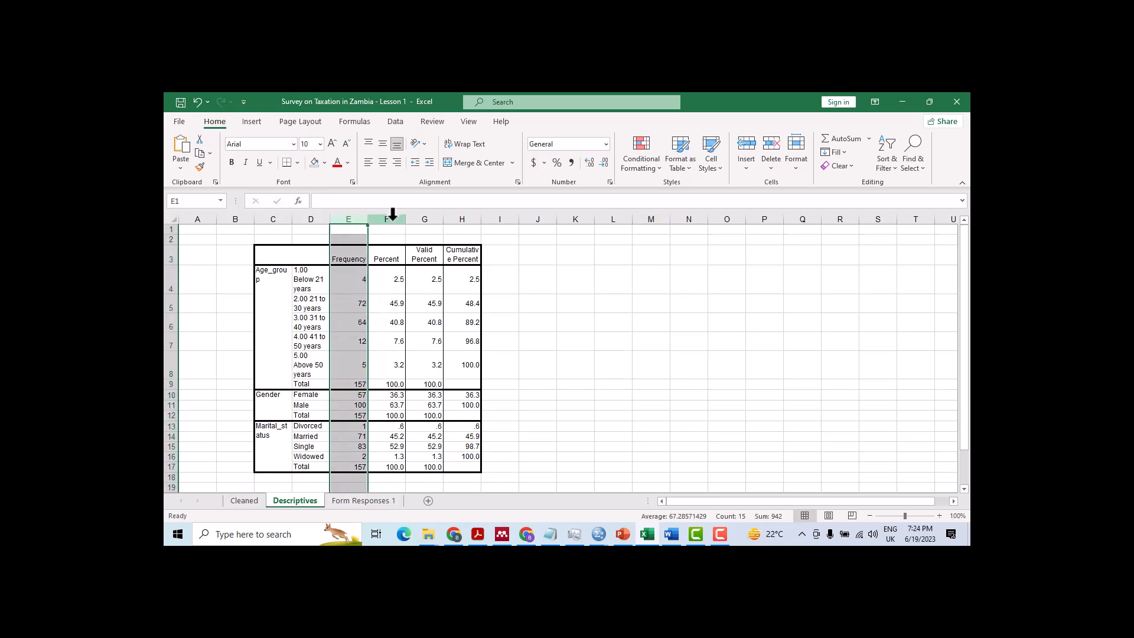
click(389, 219)
click(424, 219)
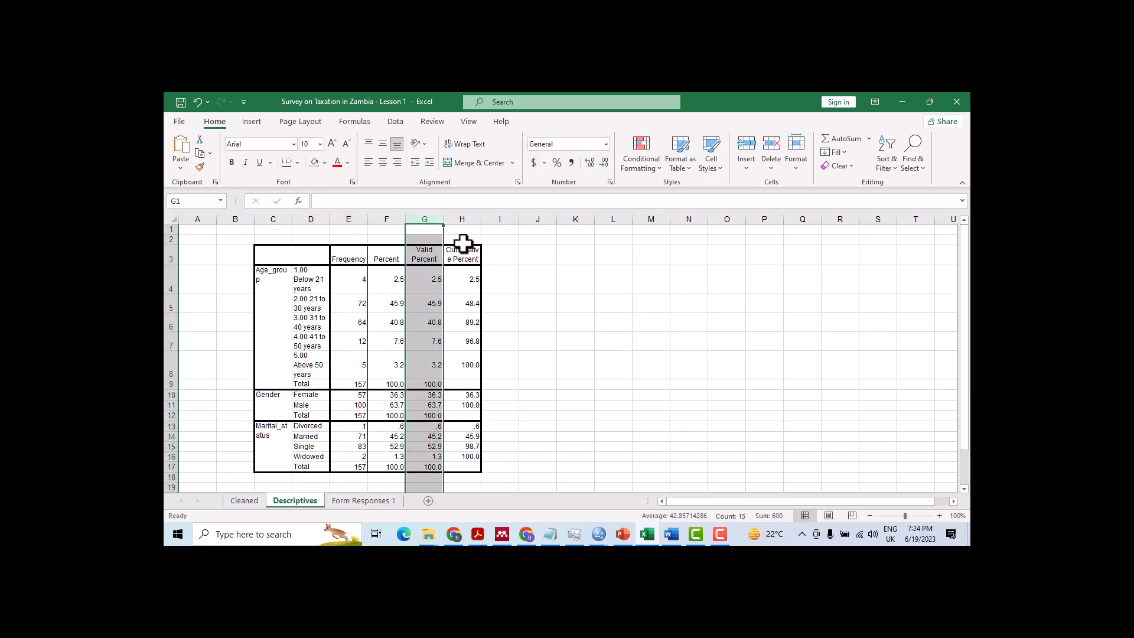
click(476, 217)
drag(480, 219, 497, 218)
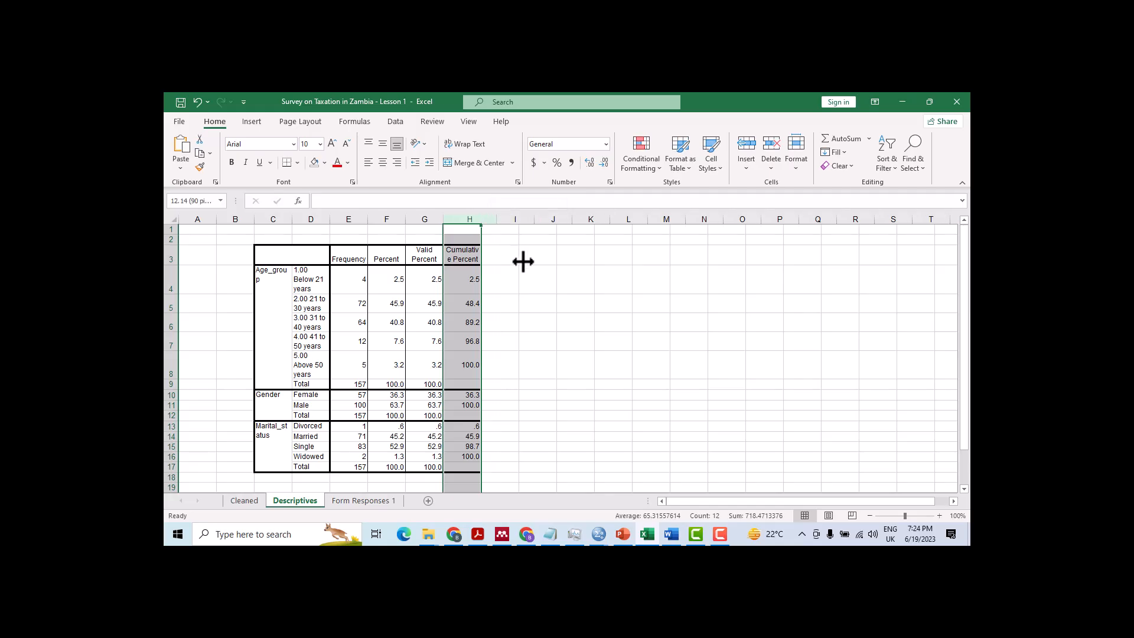
click(558, 305)
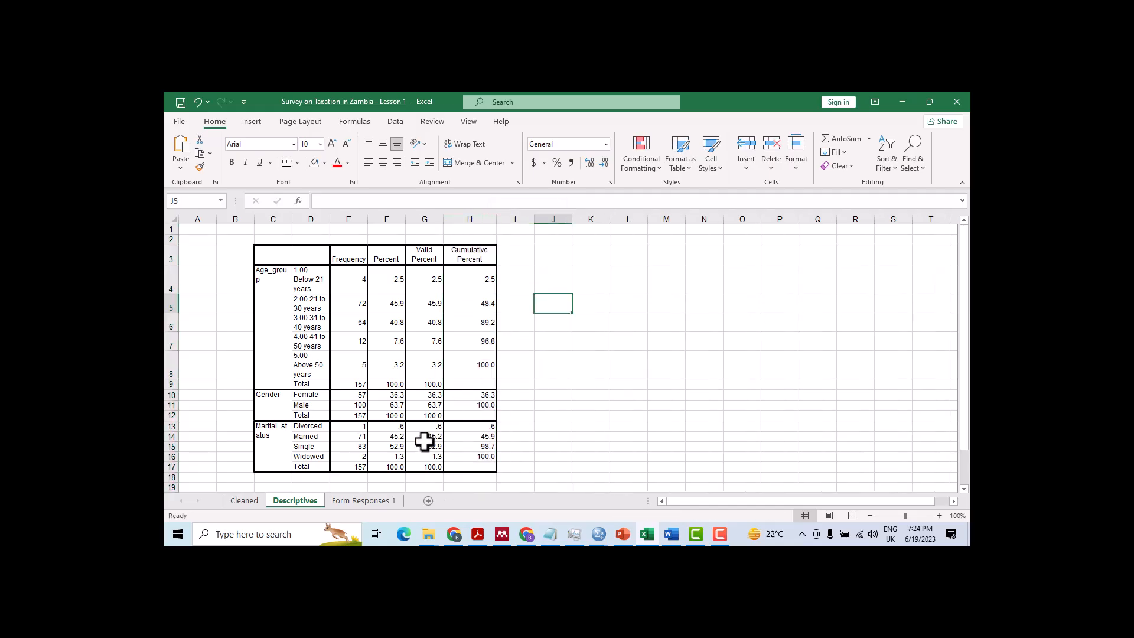
Delete the entire Valid Percent column from the combined frequency table
click(432, 219)
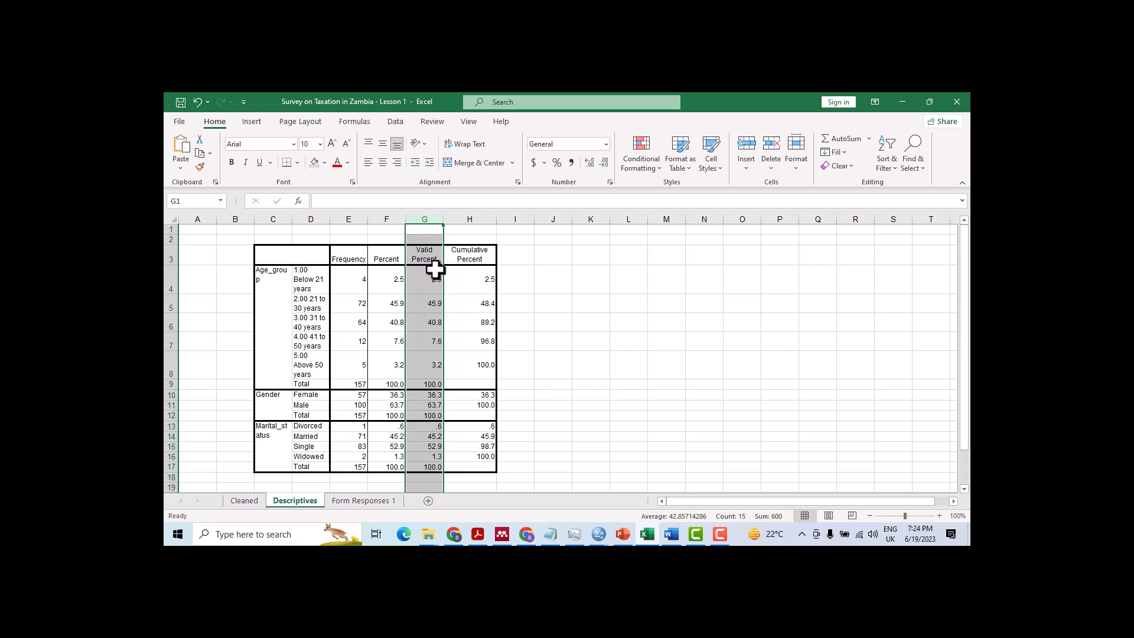
right_click(424, 210)
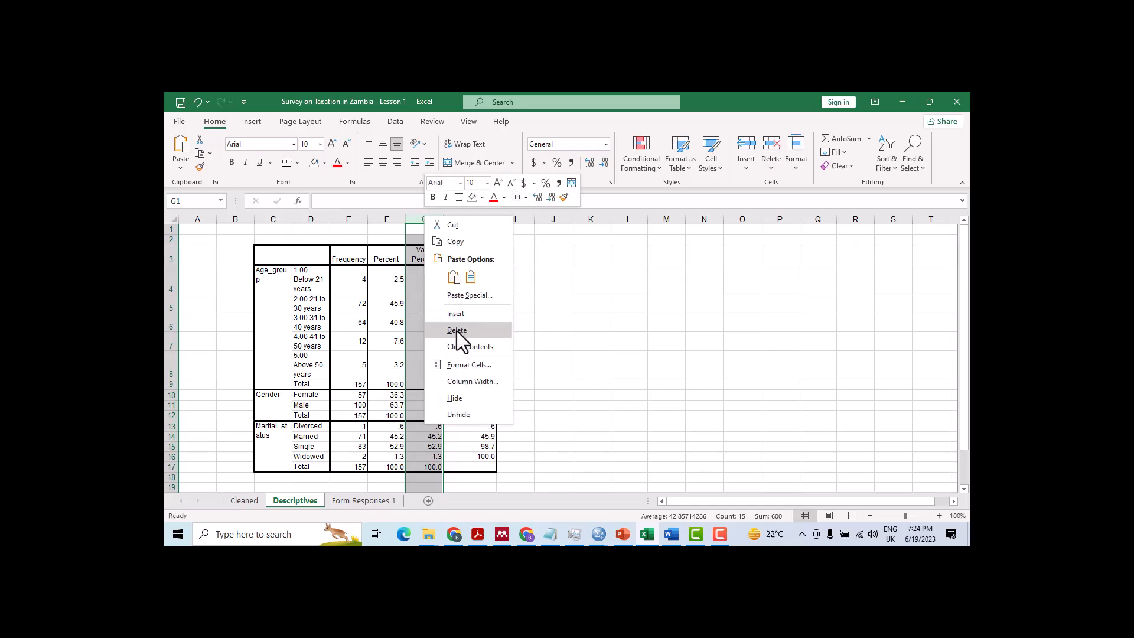
click(584, 324)
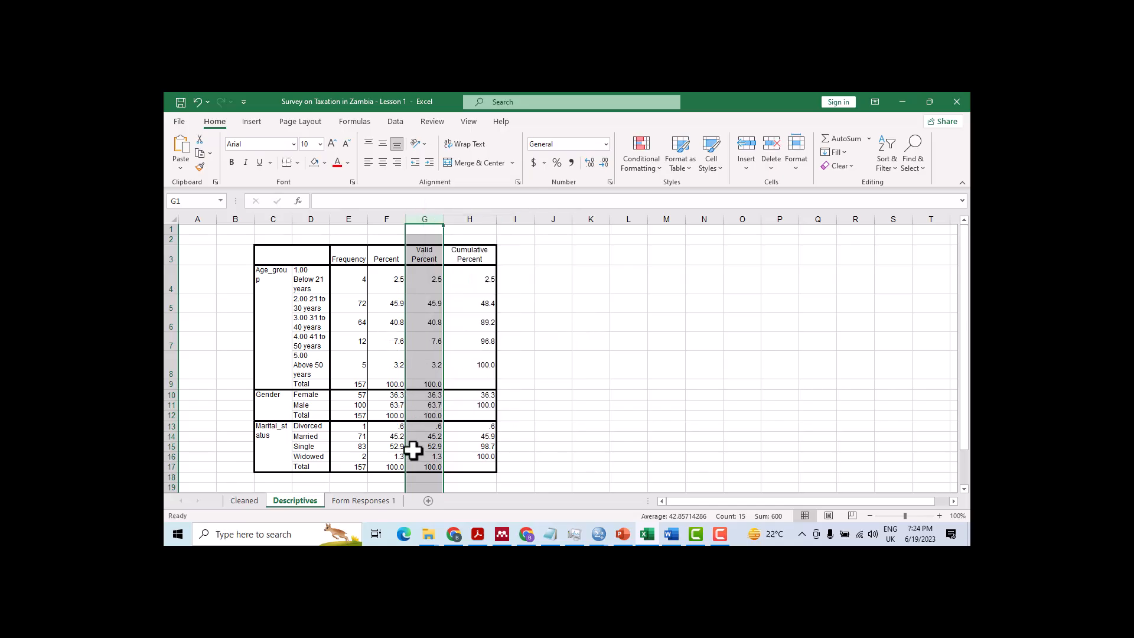
right_click(425, 219)
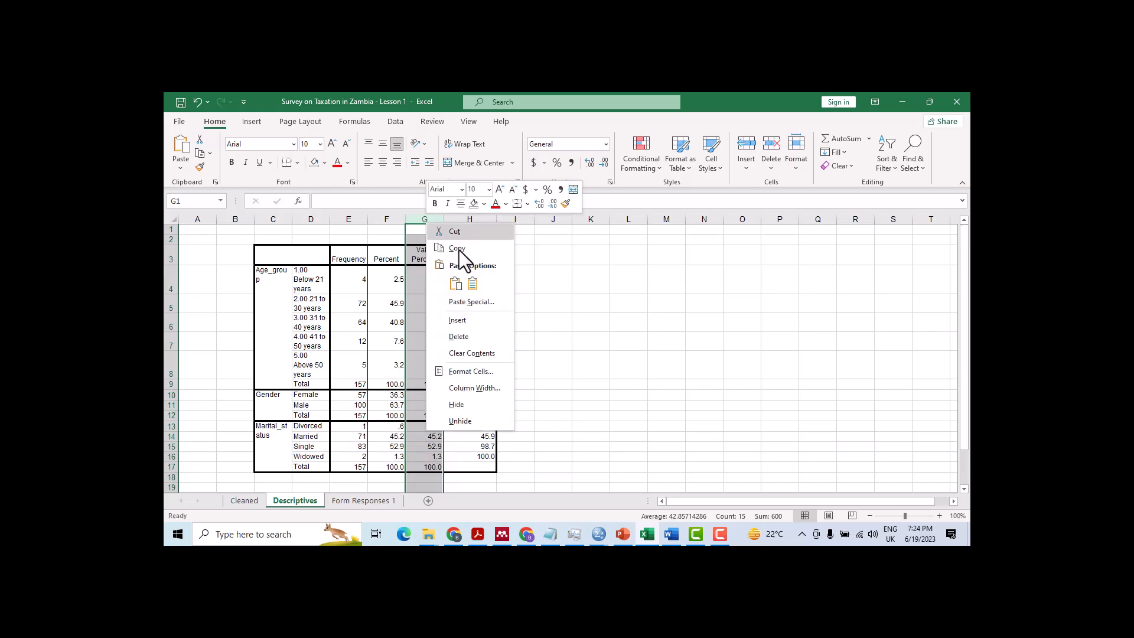
click(480, 336)
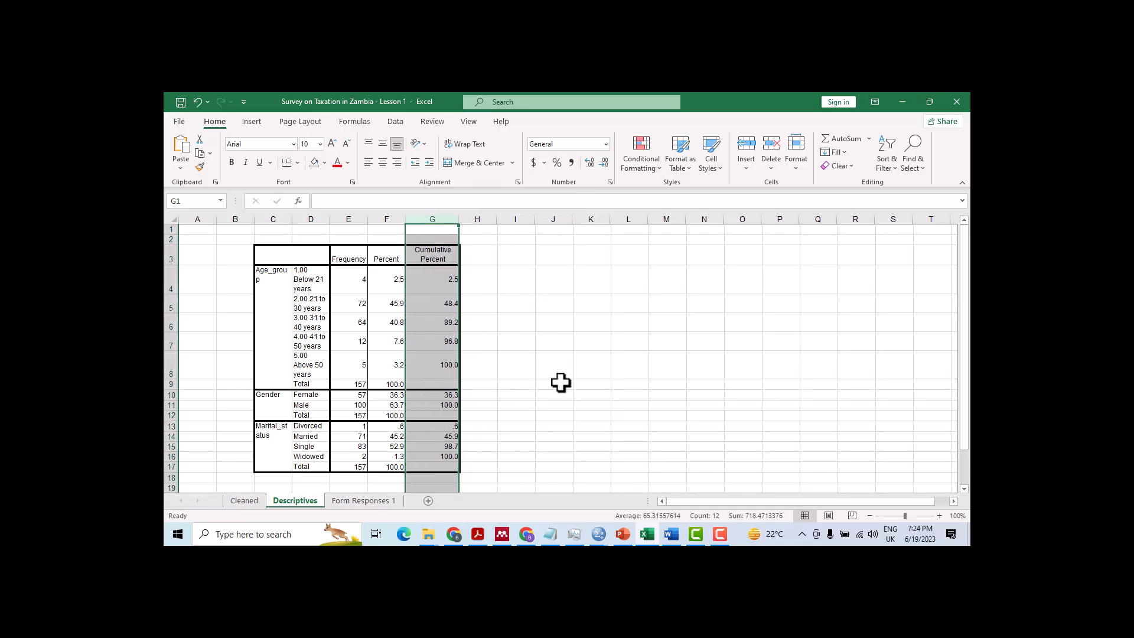
click(555, 383)
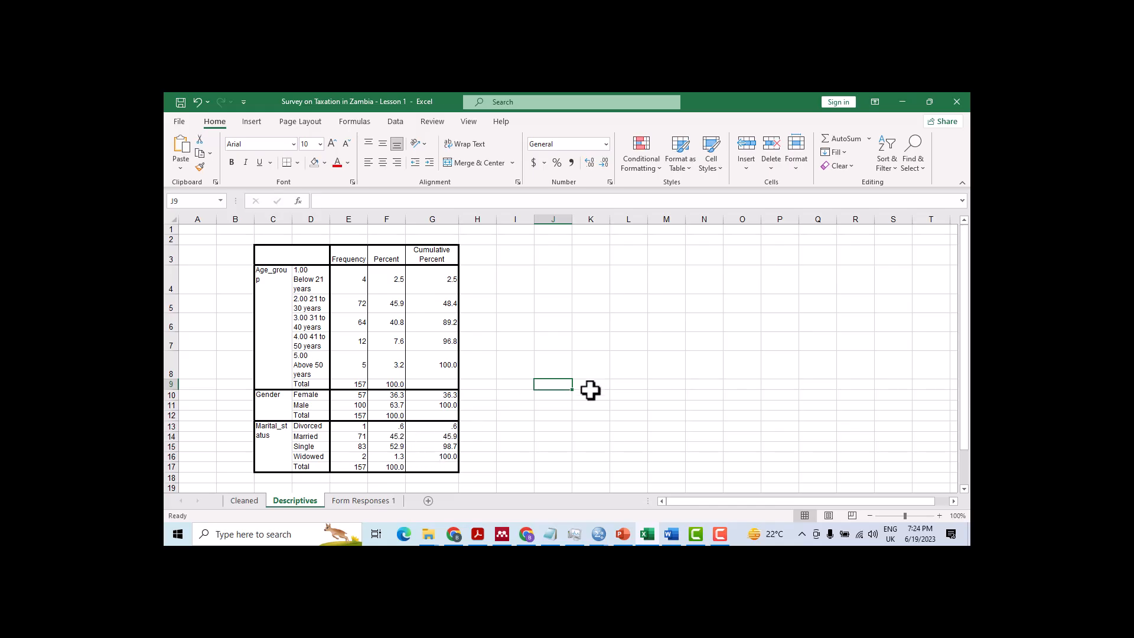
click(652, 387)
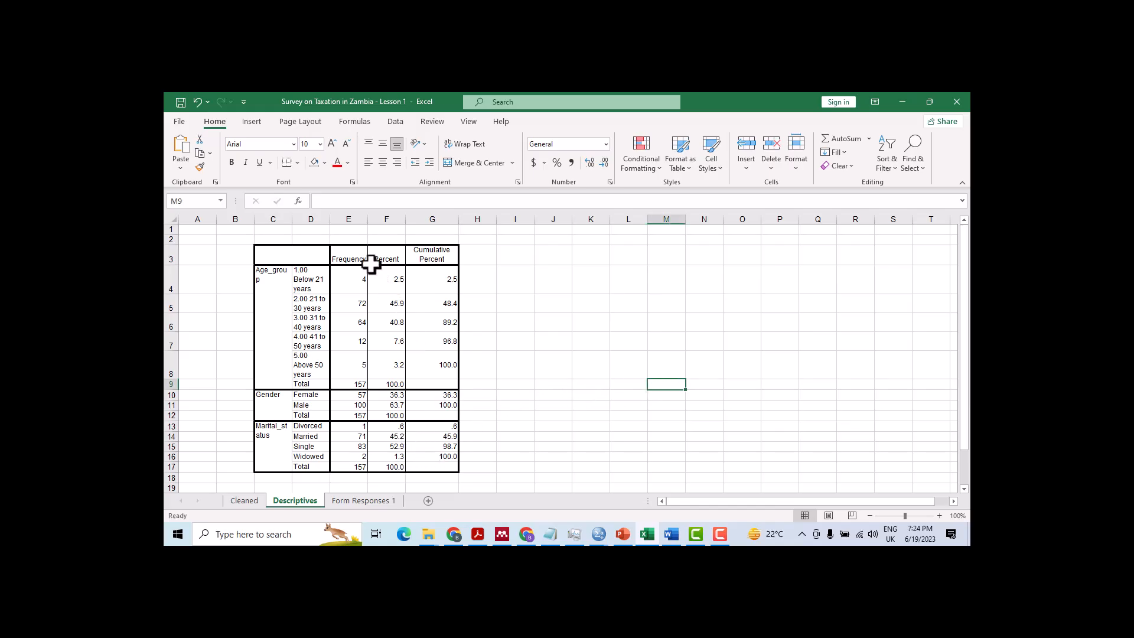
Widen columns C and D so the variable names and category labels each fit on one line
drag(329, 219, 454, 218)
drag(292, 219, 317, 216)
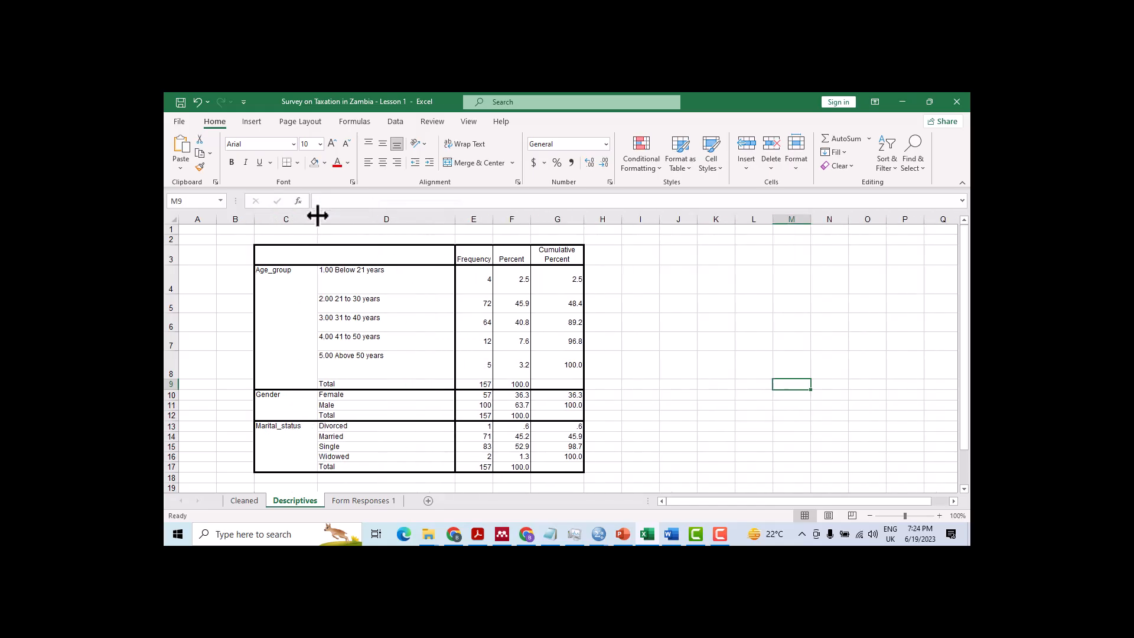
Remove all borders from the table range C3:G17 and widen the Cumulative Percent column so its heading fits on one line
drag(289, 254, 557, 469)
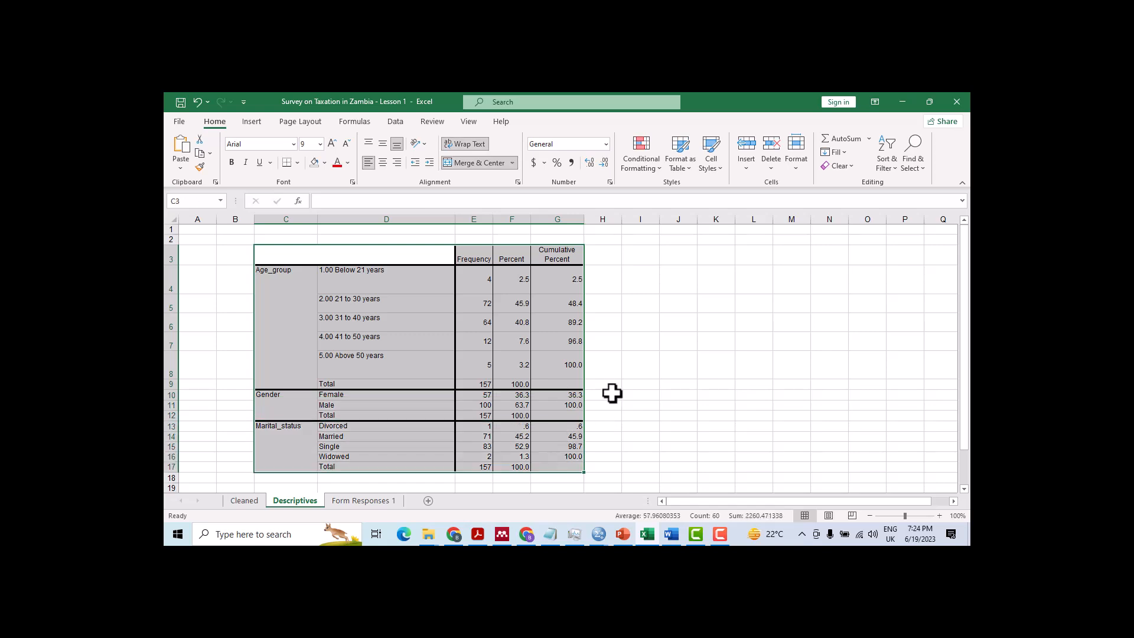
click(297, 164)
click(305, 263)
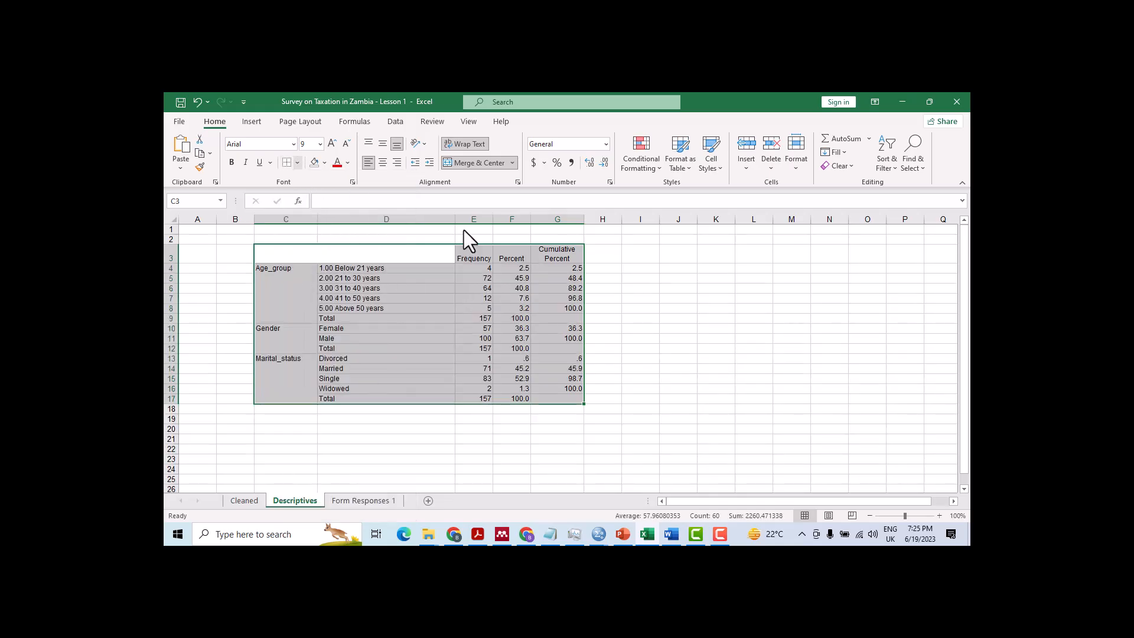
click(643, 295)
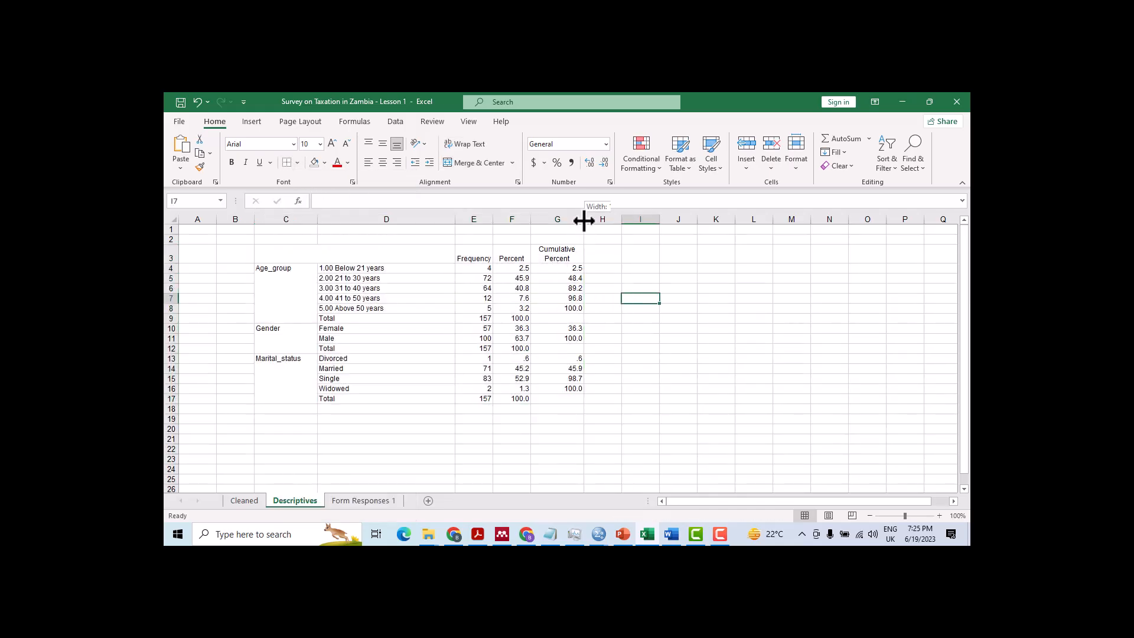
drag(583, 219, 601, 221)
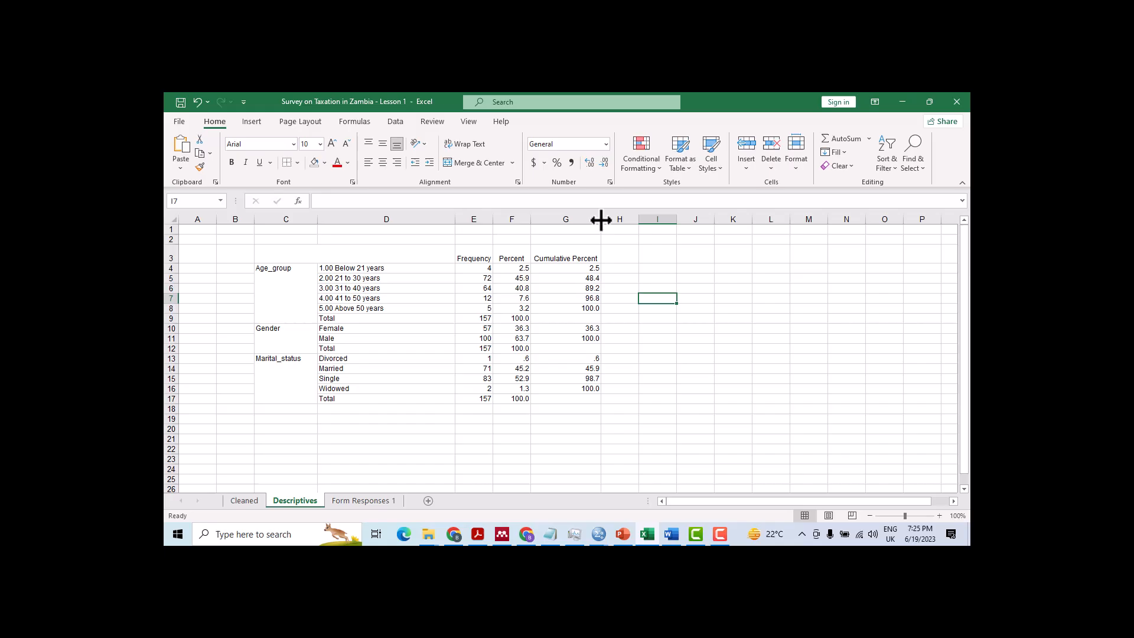
Draw thick horizontal border lines above and below header row 3 and beneath the last row 17, across columns C to H
click(298, 162)
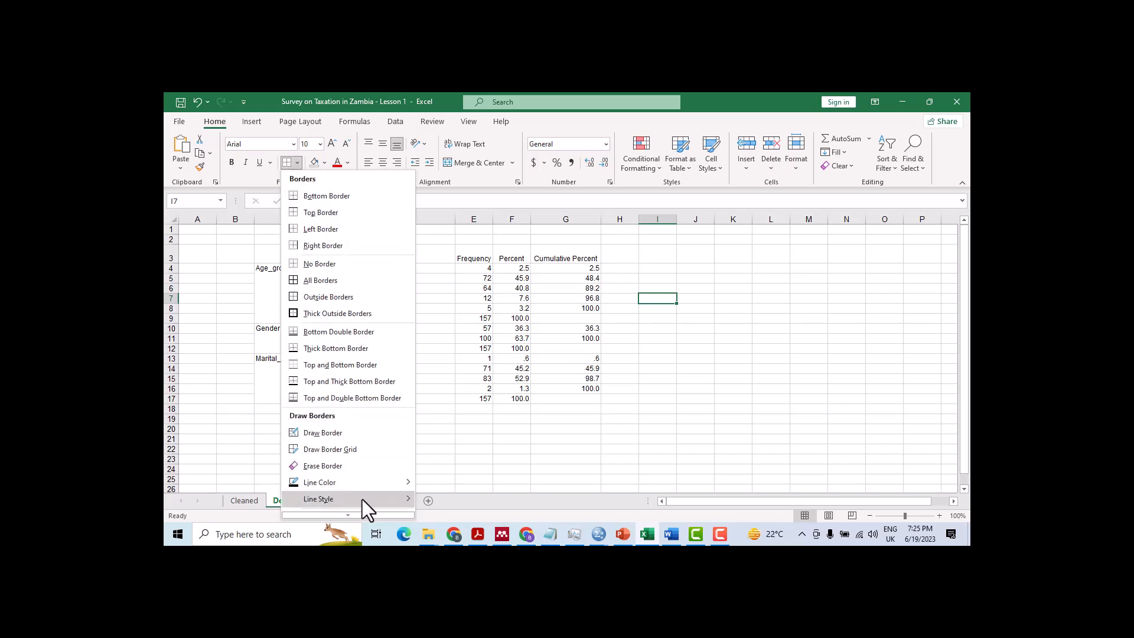
mouse_move(363, 498)
click(432, 508)
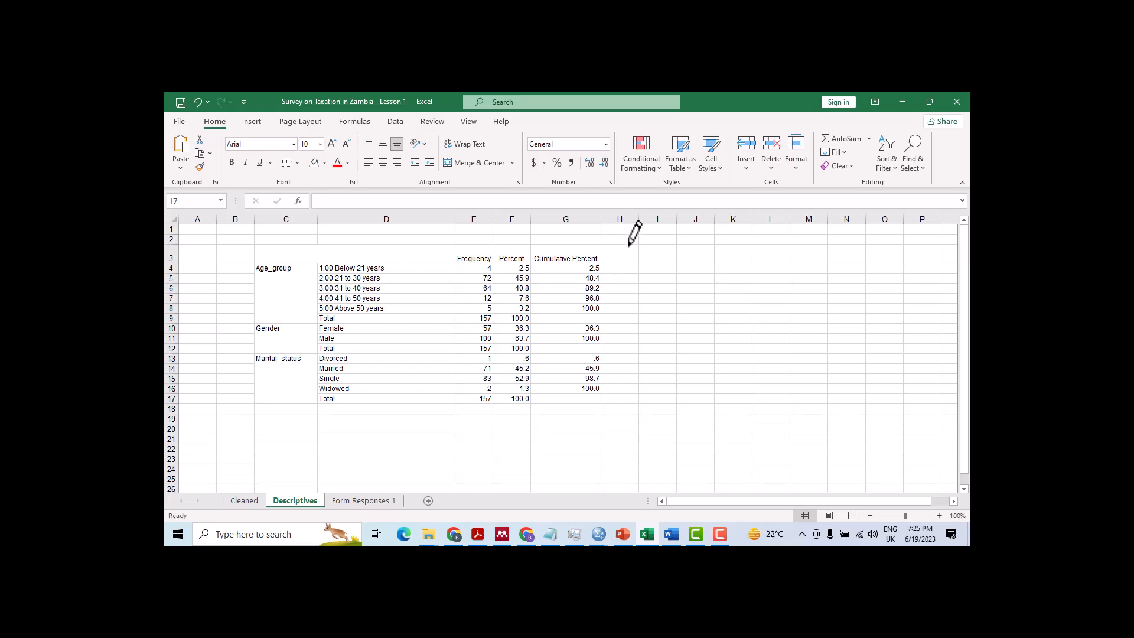
mouse_move(636, 243)
mouse_down()
mouse_move(305, 254)
mouse_move(293, 244)
mouse_up()
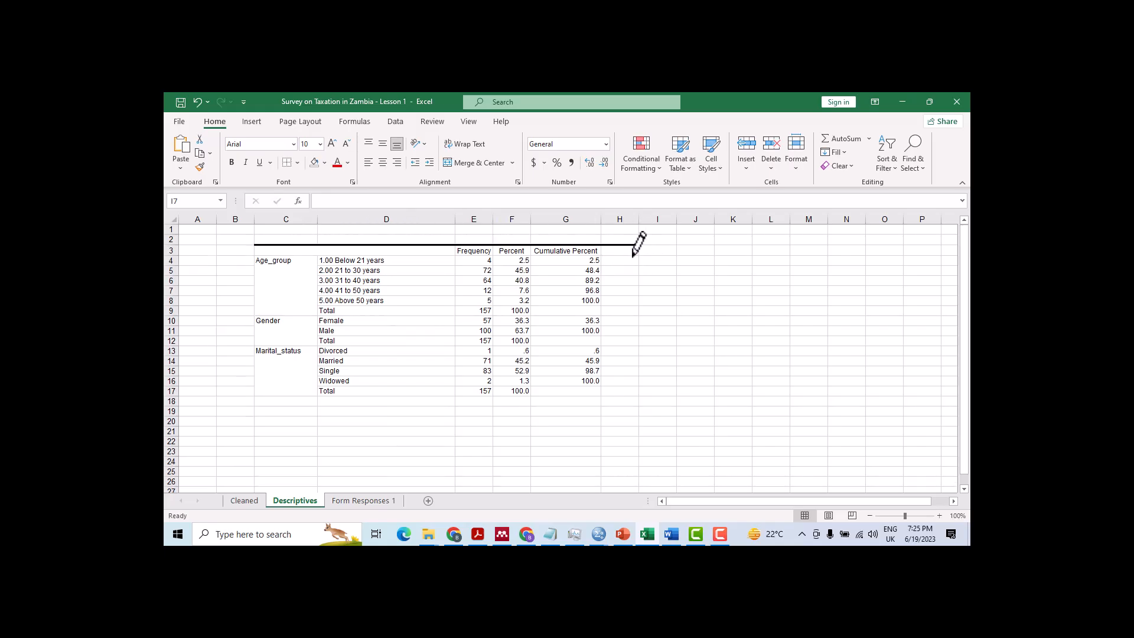
drag(640, 255, 256, 254)
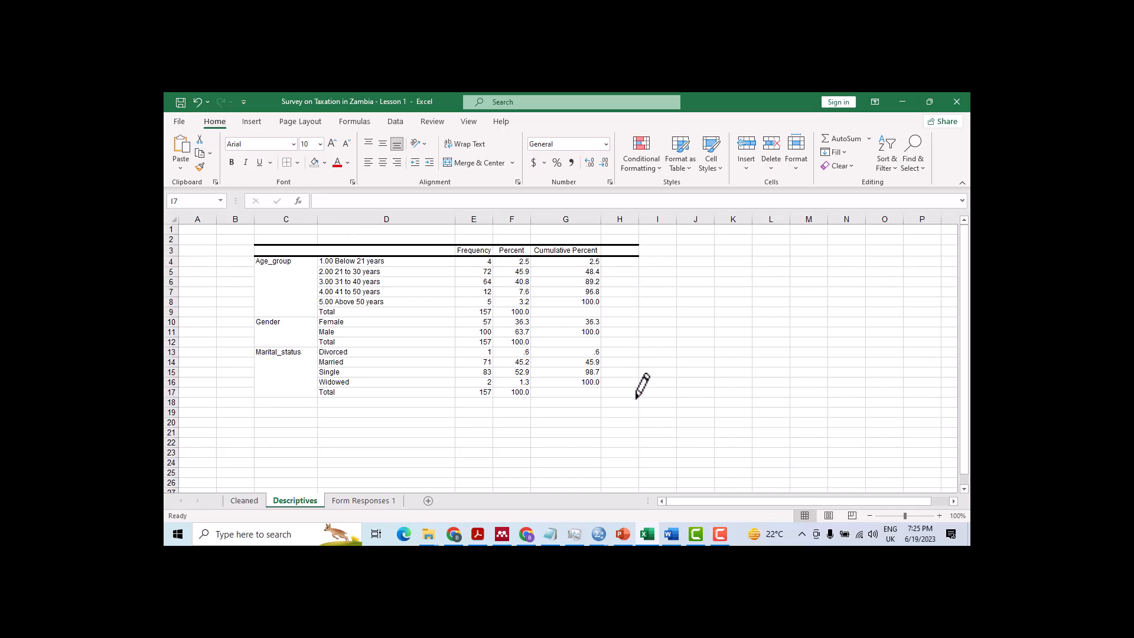
drag(637, 397, 275, 395)
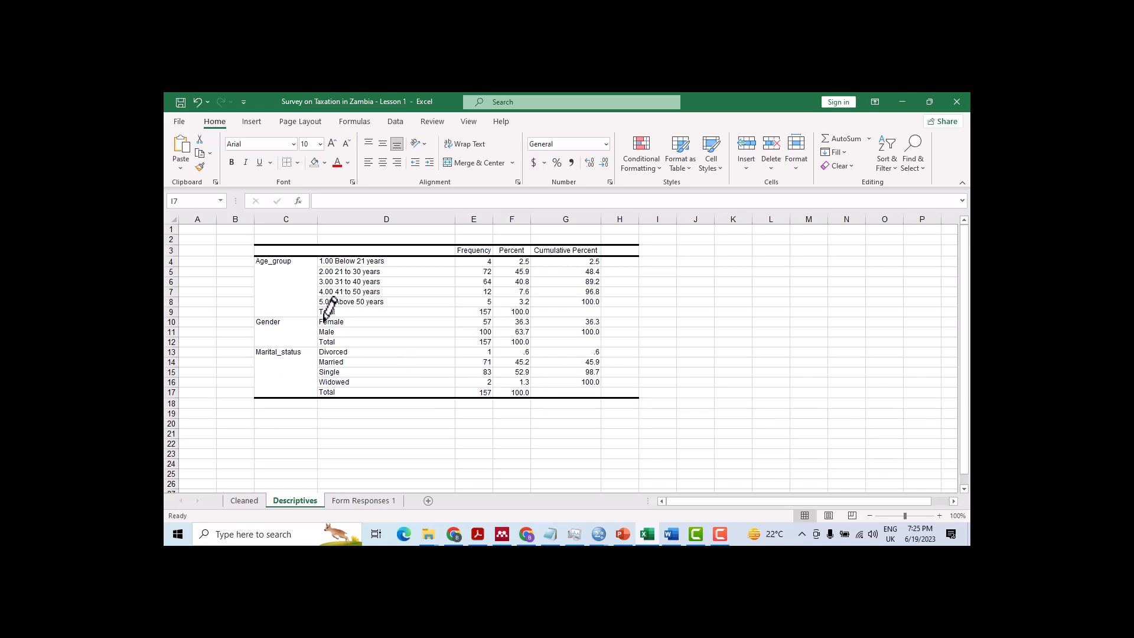
key(Escape)
drag(287, 262, 289, 372)
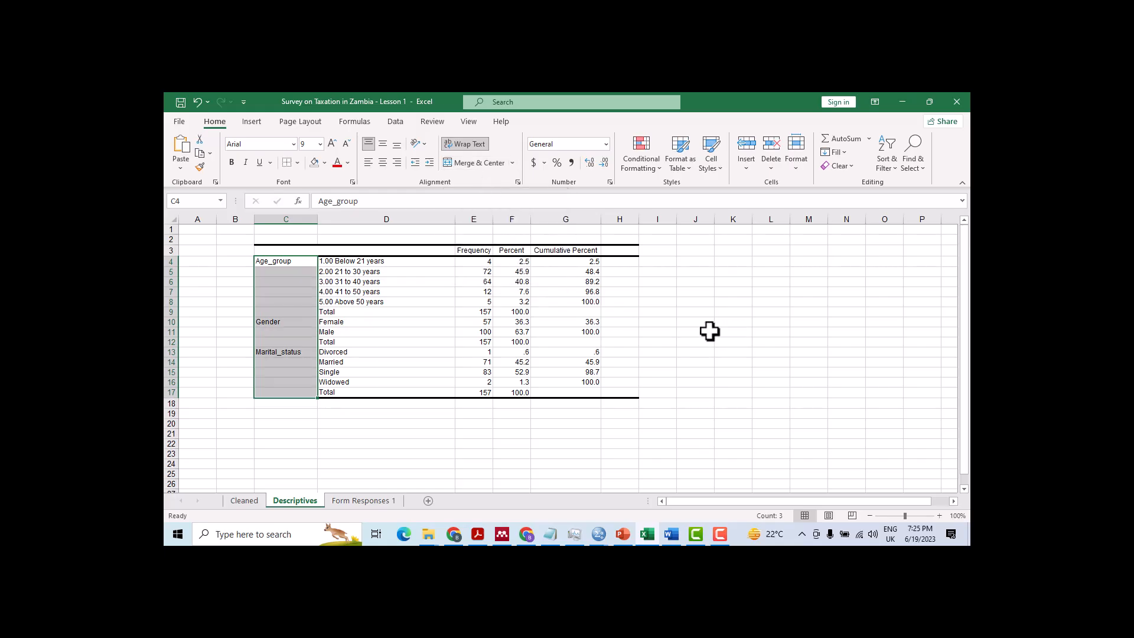
click(475, 163)
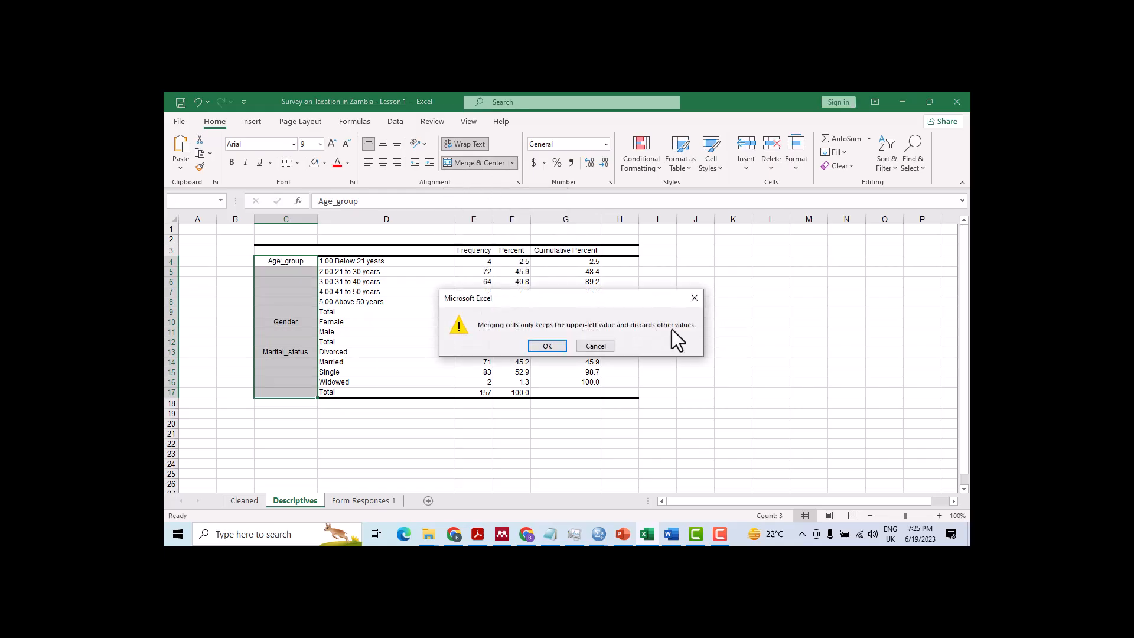
click(596, 345)
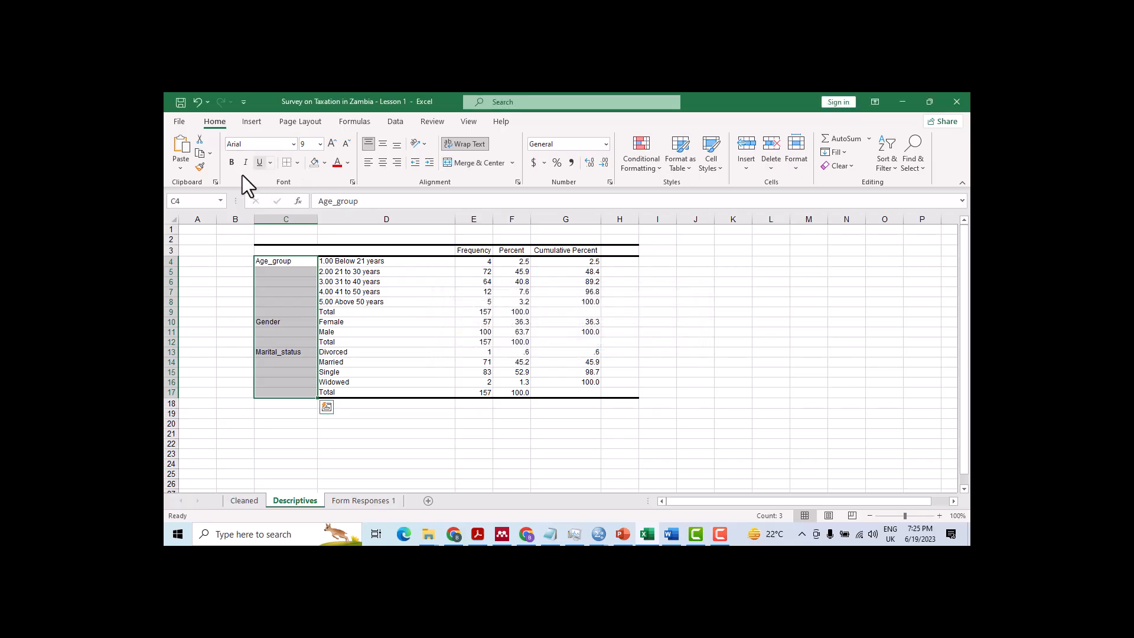
click(198, 102)
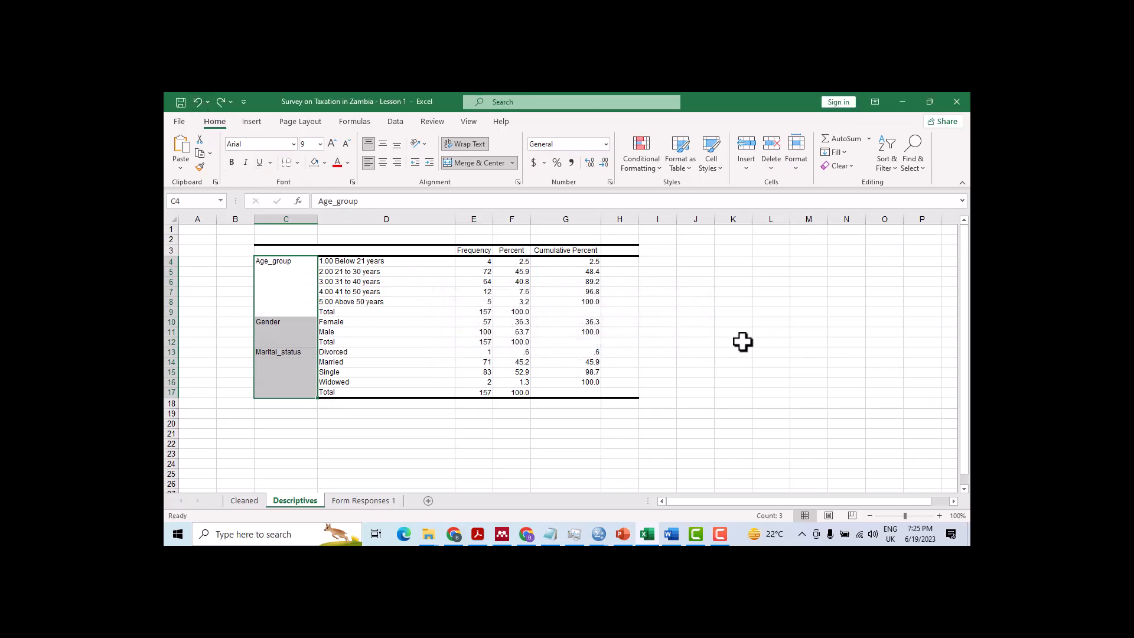
click(742, 342)
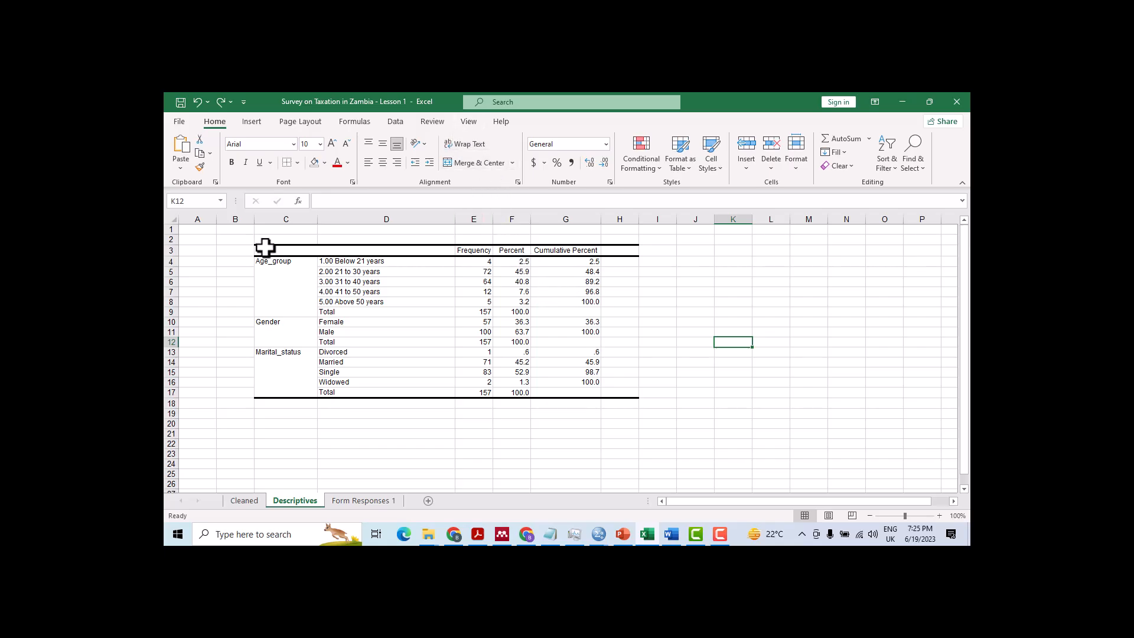
Format the whole sheet in Times New Roman at font size 12
click(172, 218)
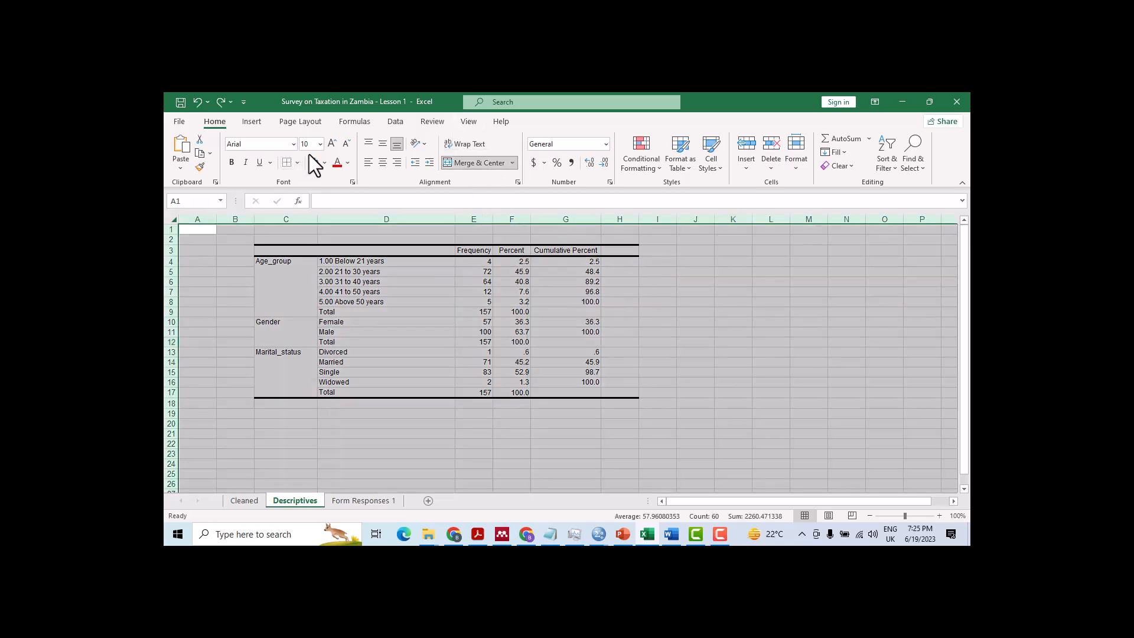
click(320, 144)
click(310, 212)
click(293, 144)
click(276, 192)
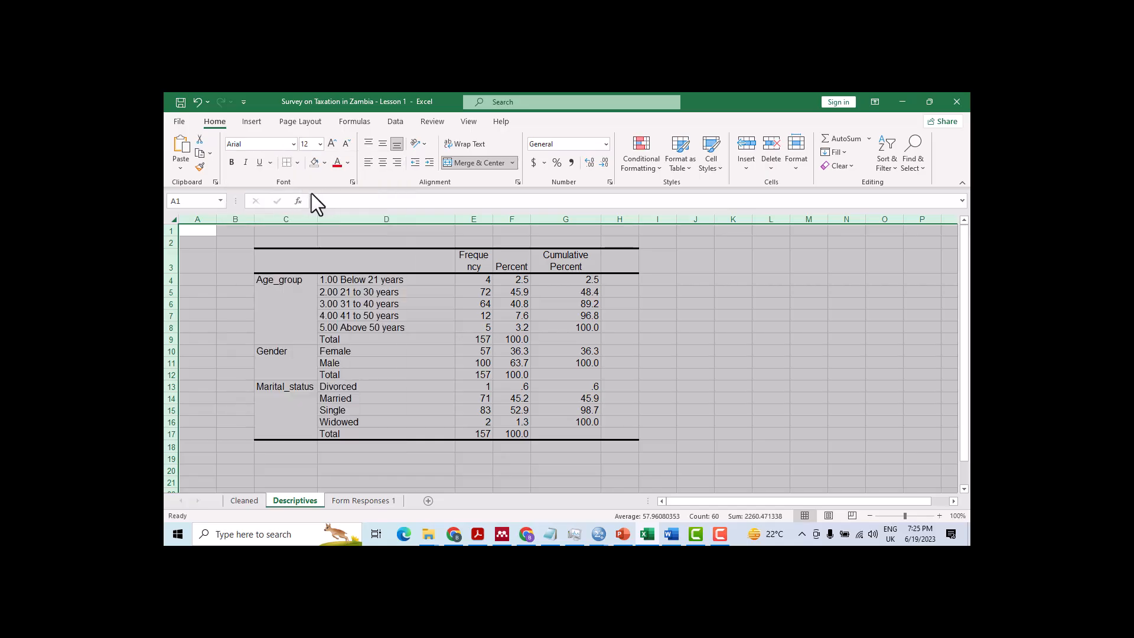
click(293, 144)
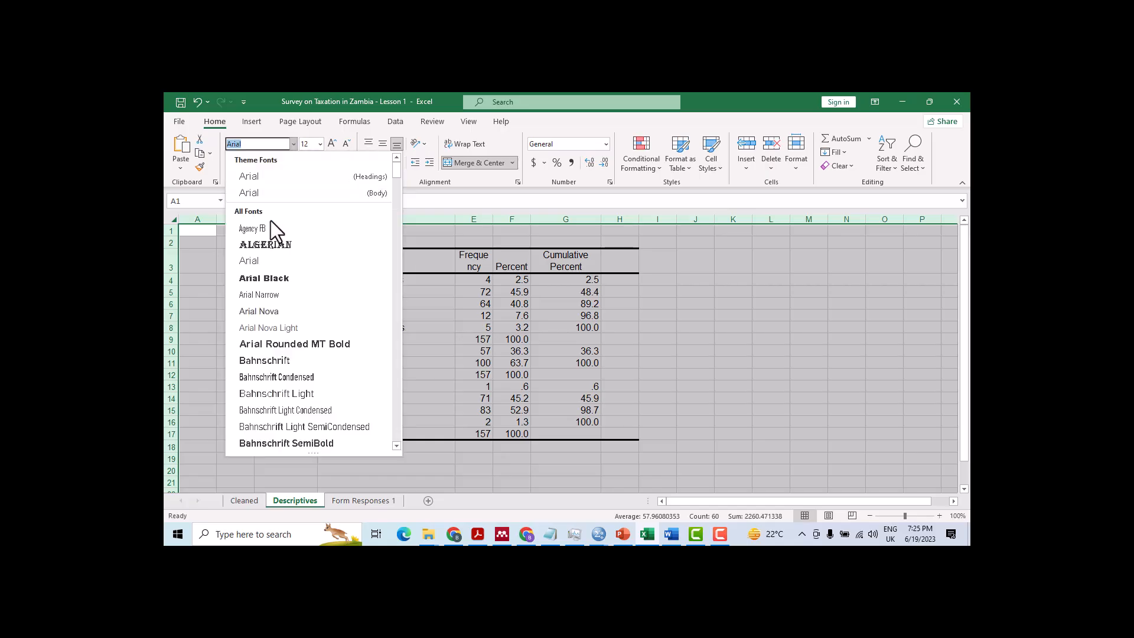
text(Tio)
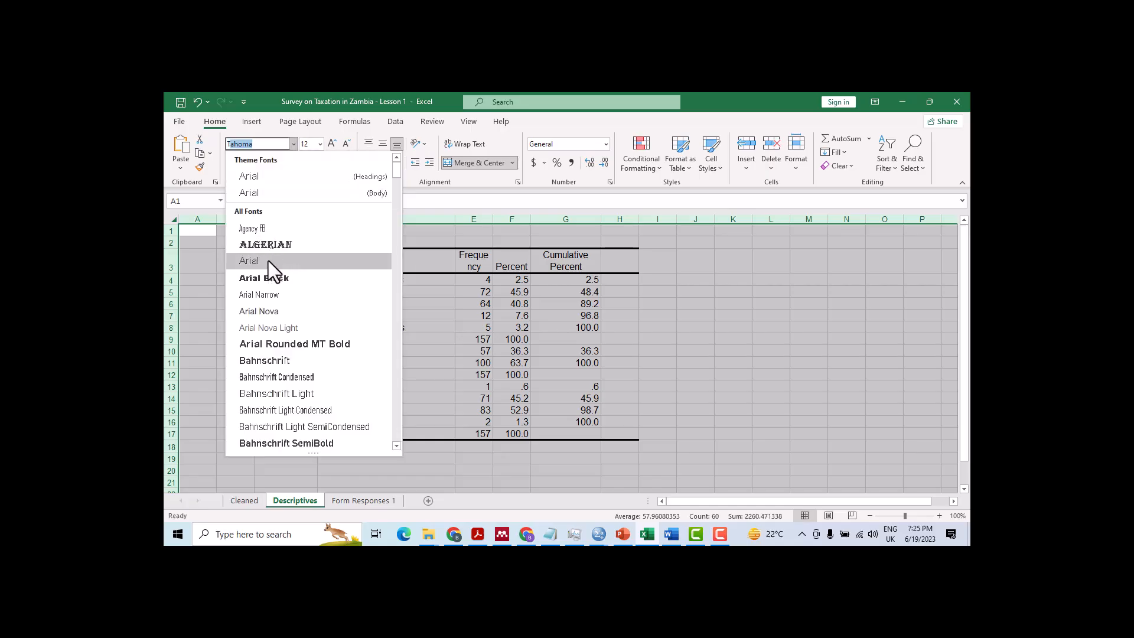
key(BackSpace)
text(mes New Roman)
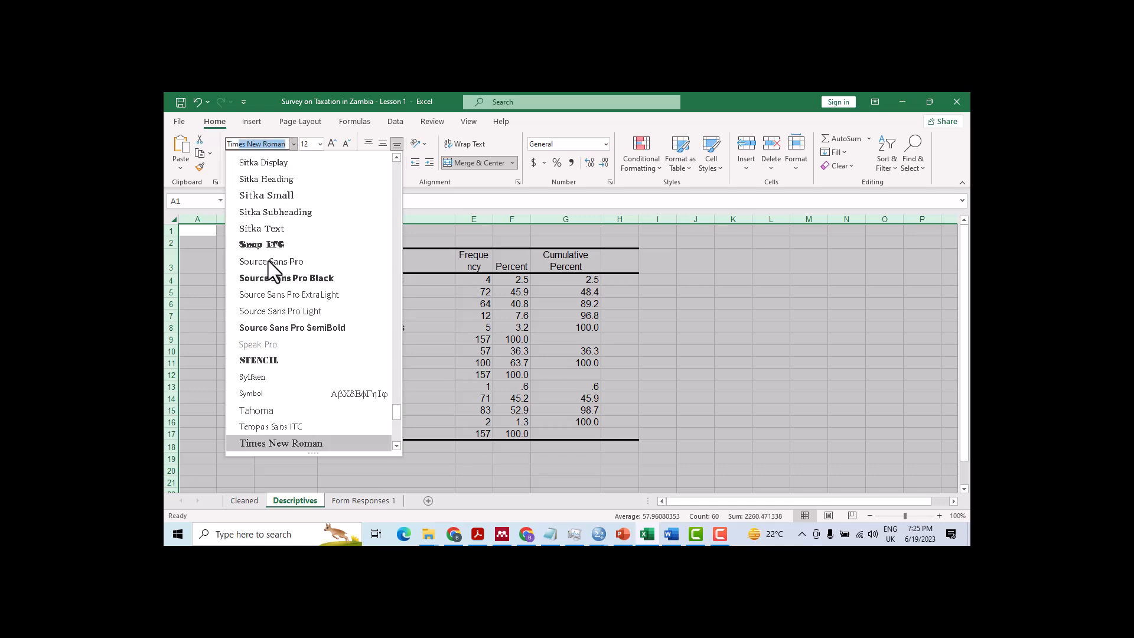
key(Return)
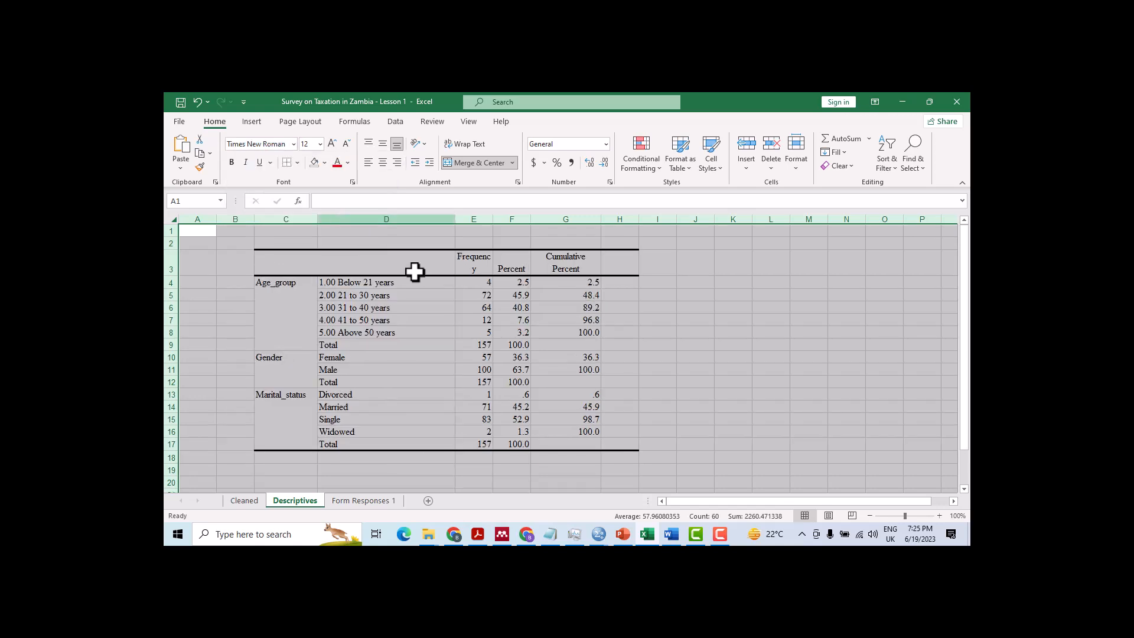
Adjust the widths of the Frequency, Percent and Cumulative Percent columns so each heading fits on one line
click(659, 317)
drag(529, 218, 512, 218)
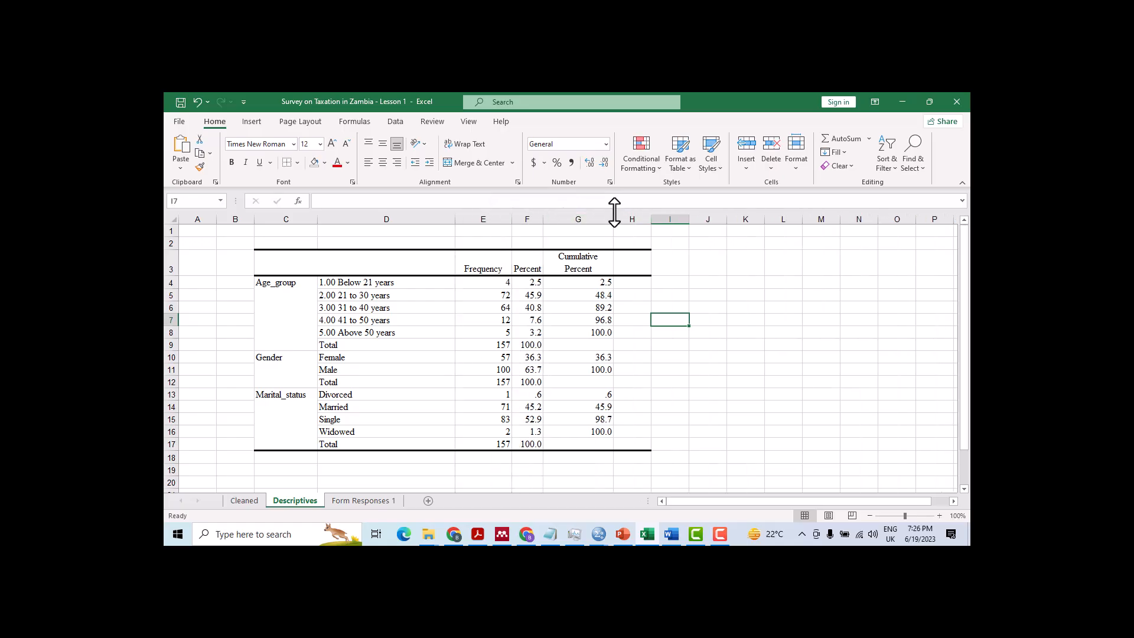
drag(611, 218, 628, 218)
Delete the empty column H beside the Cumulative Percent column
click(647, 218)
right_click(648, 219)
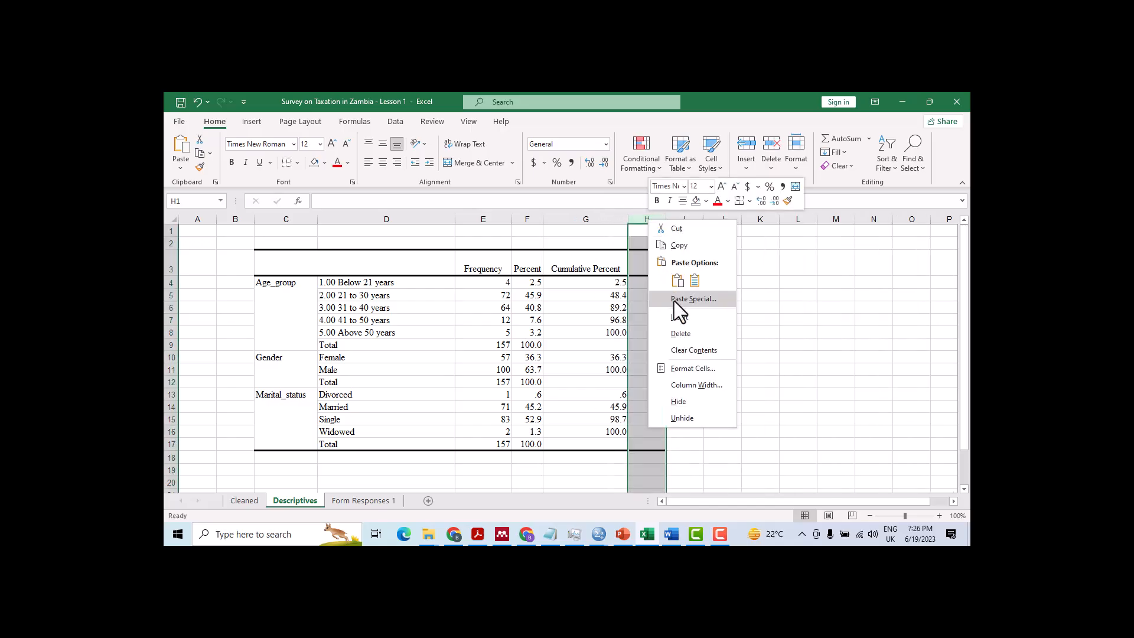
click(680, 334)
click(737, 359)
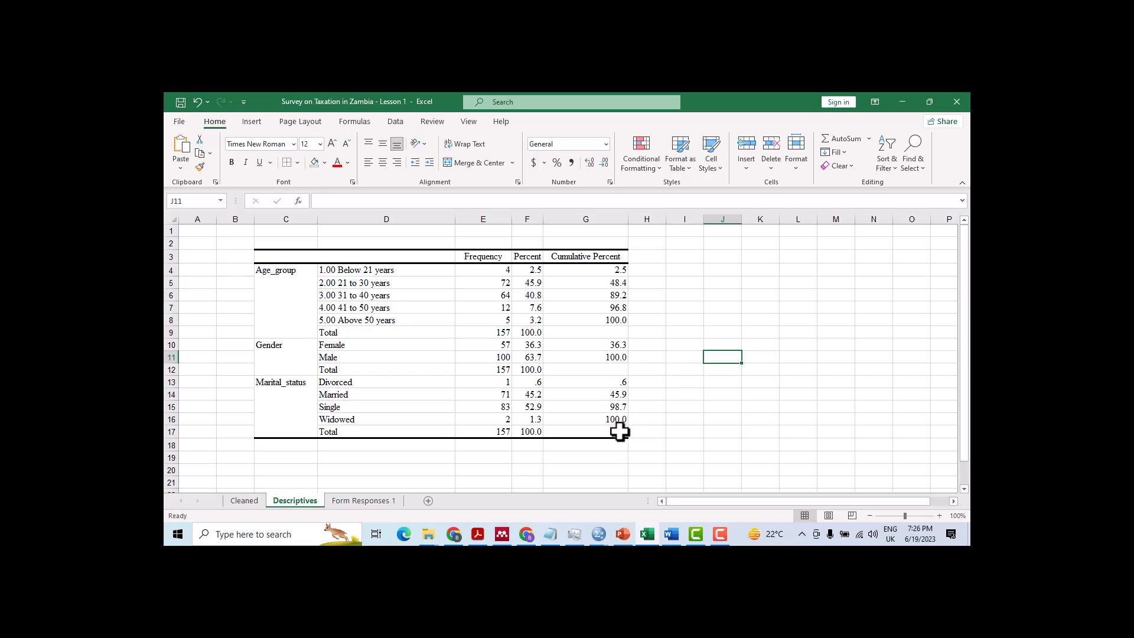
Format the values in E4:G16 to show one decimal place
drag(620, 430, 504, 269)
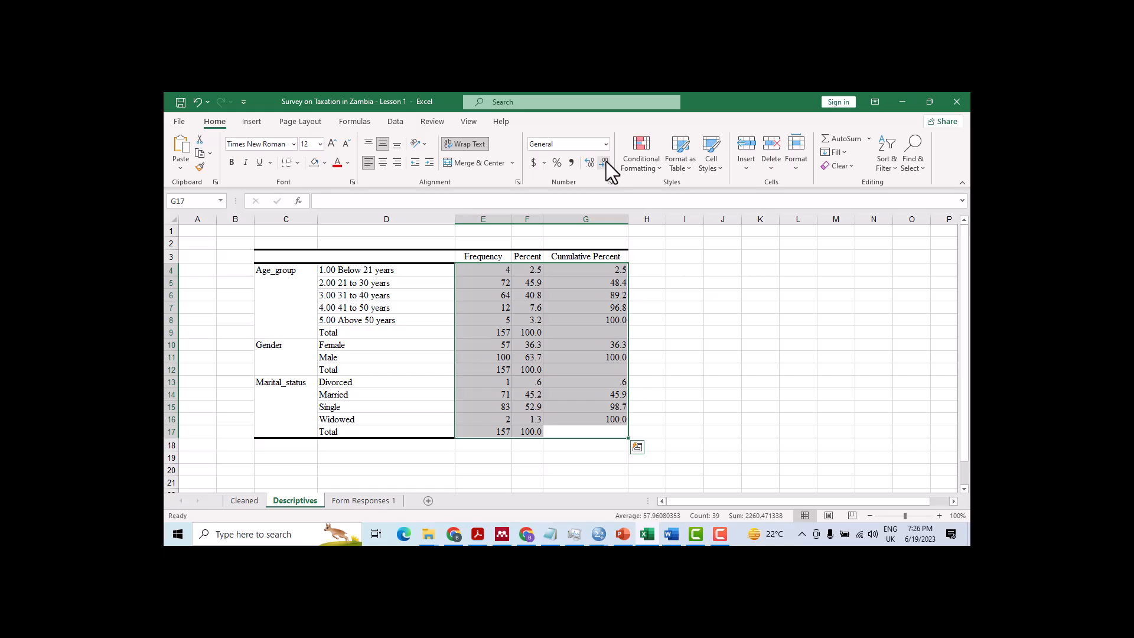
click(708, 319)
drag(499, 267, 600, 417)
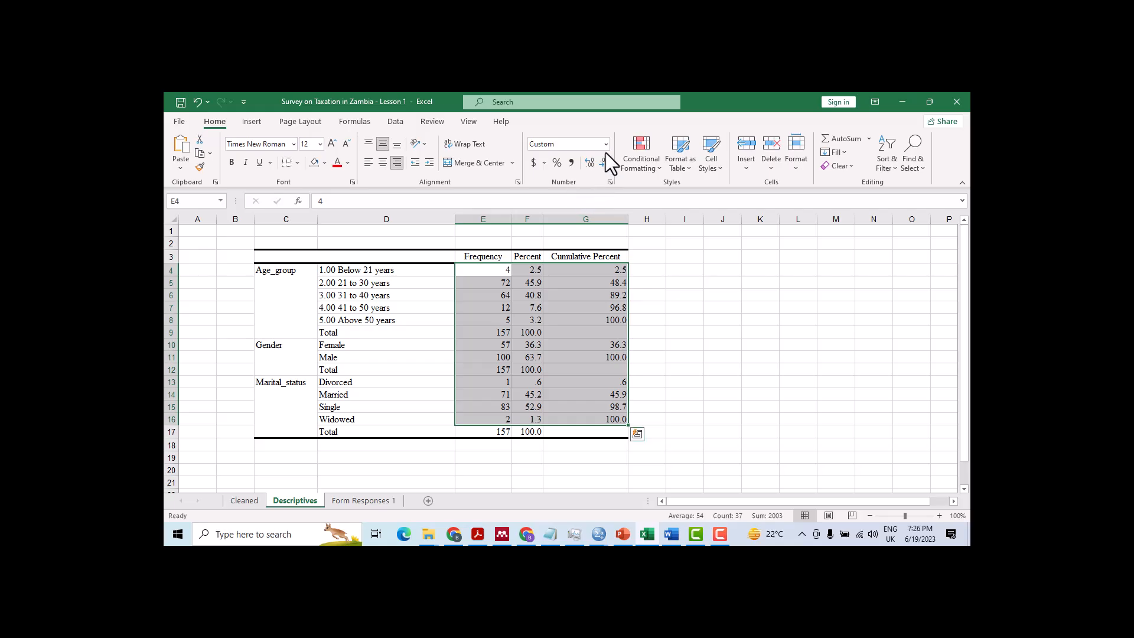
click(593, 161)
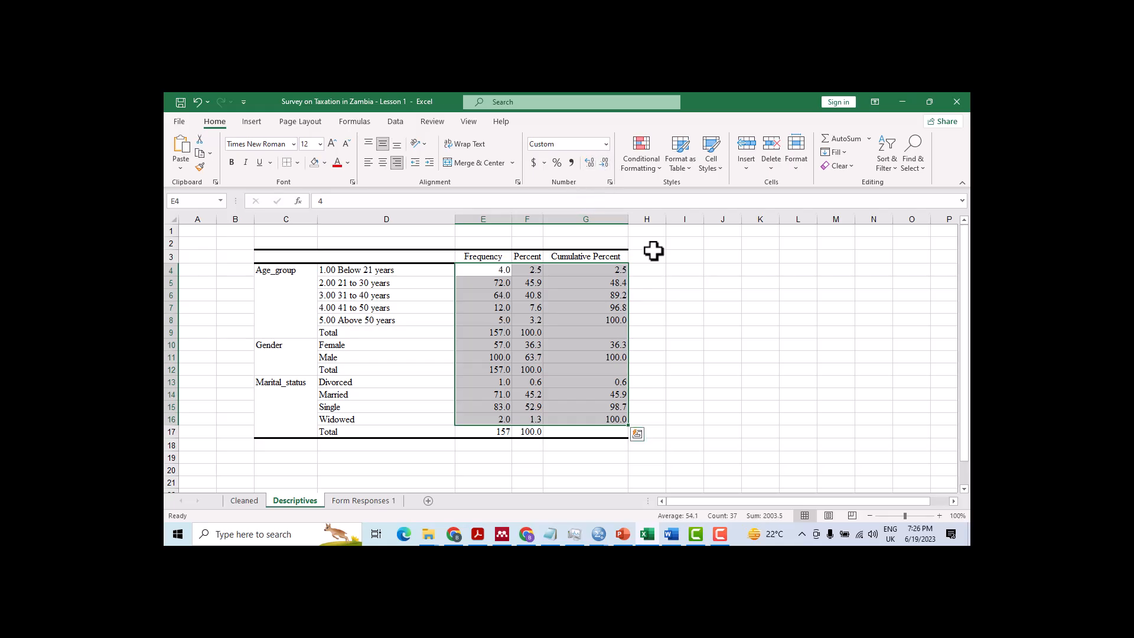
click(670, 306)
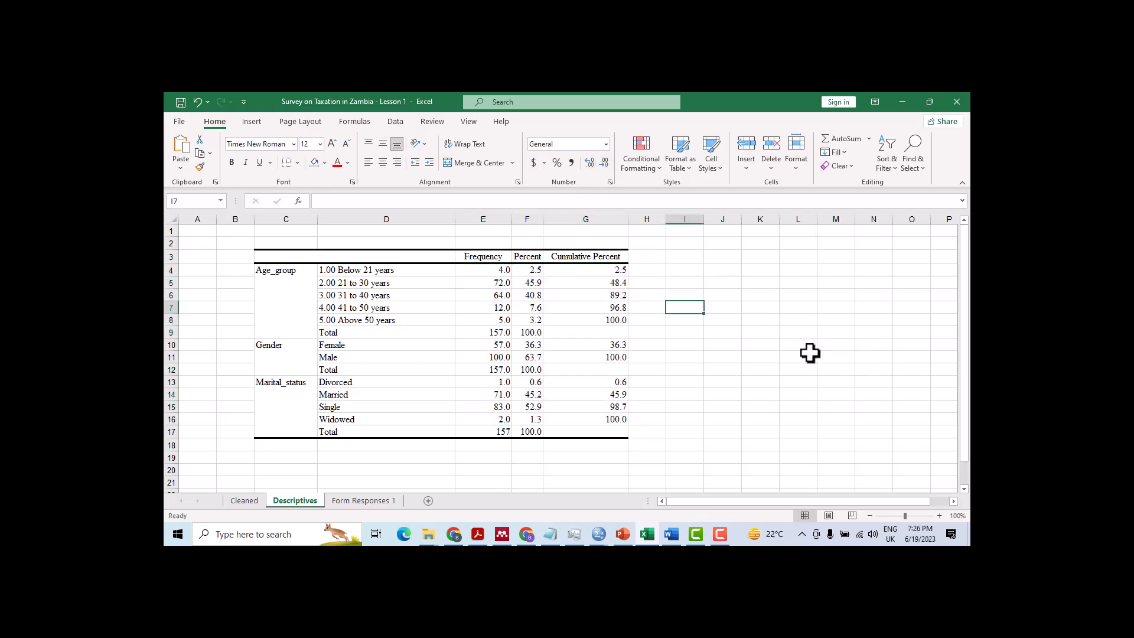
Centre the Frequency, Percent and Cumulative Percent values in E4:G17 horizontally
drag(499, 270, 597, 396)
drag(519, 266, 597, 432)
click(384, 162)
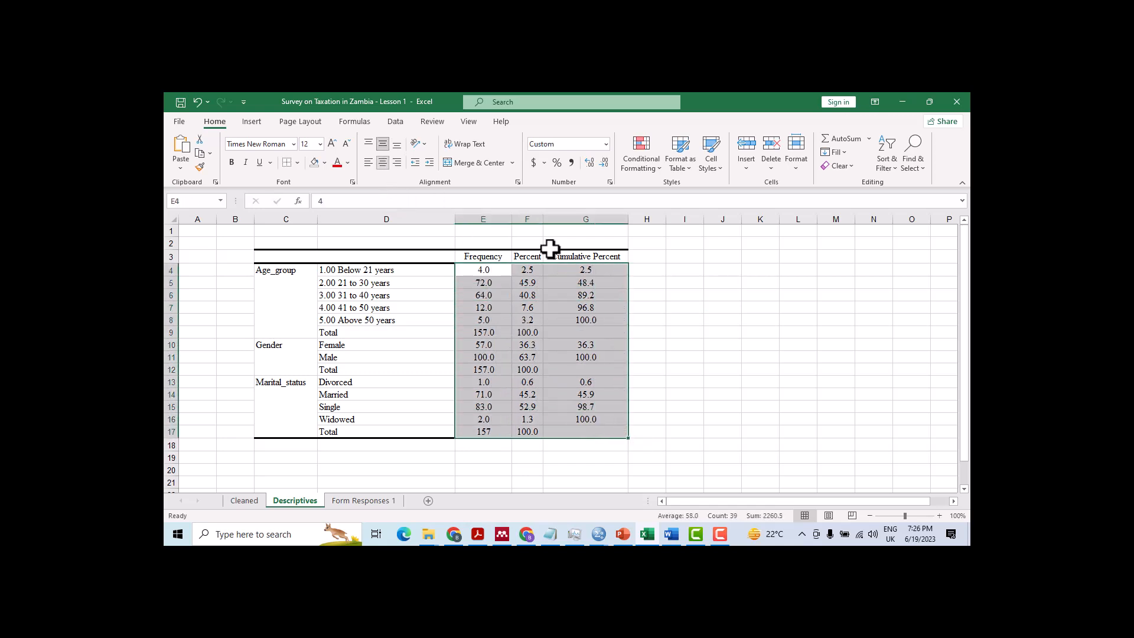
click(694, 311)
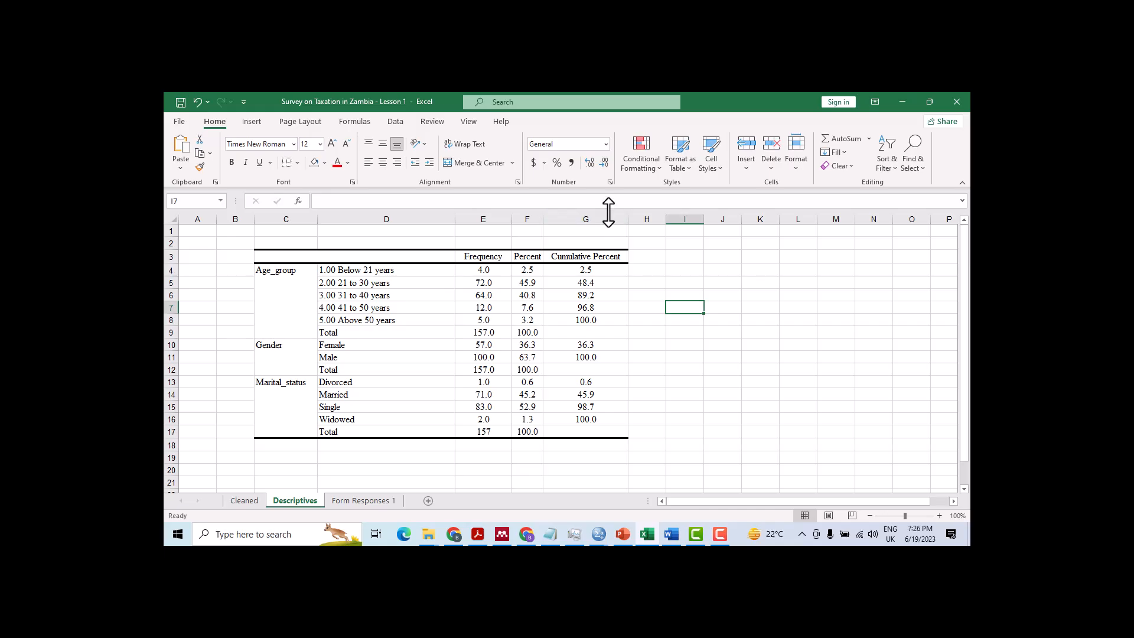
Copy the table range C3:G17 and switch to the data analysis lesson document in Word
drag(289, 254, 613, 416)
right_click(456, 342)
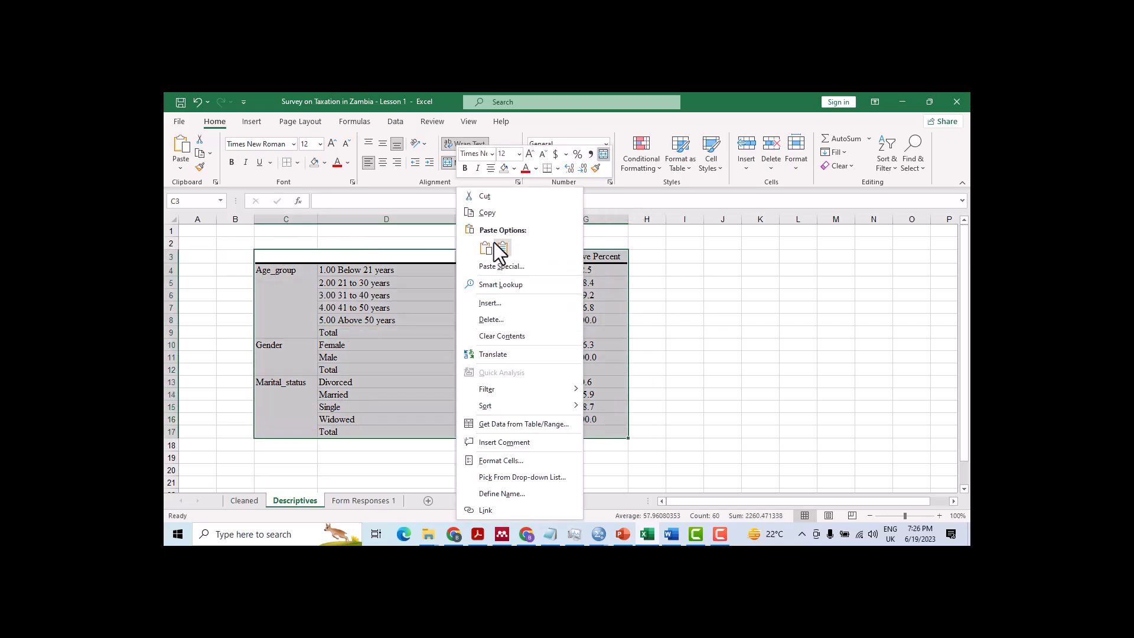
click(493, 213)
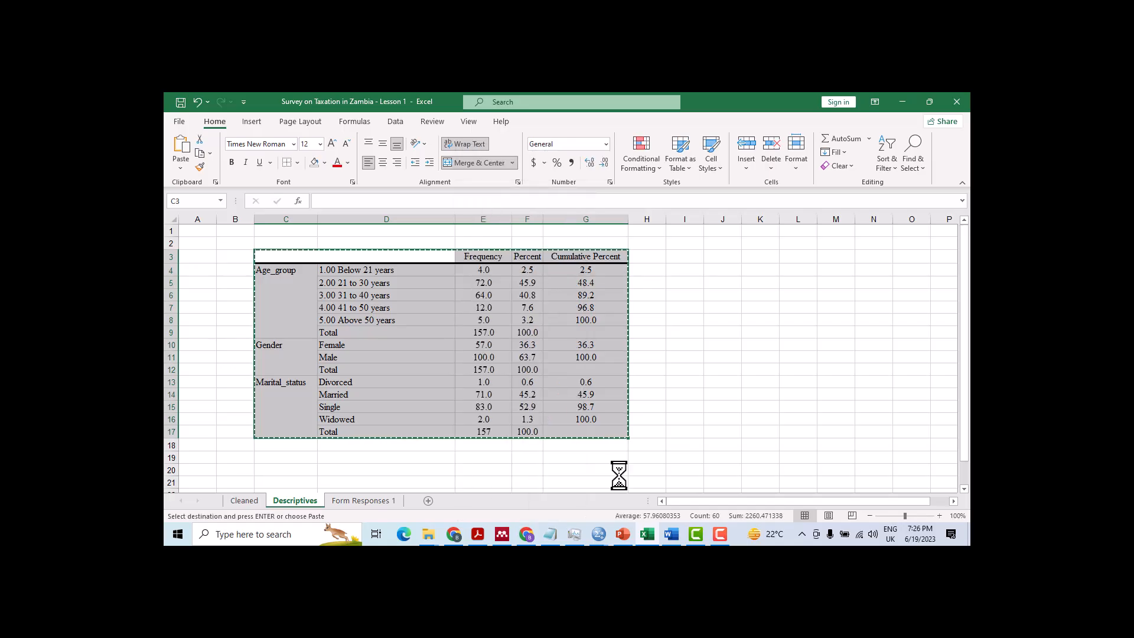
click(676, 535)
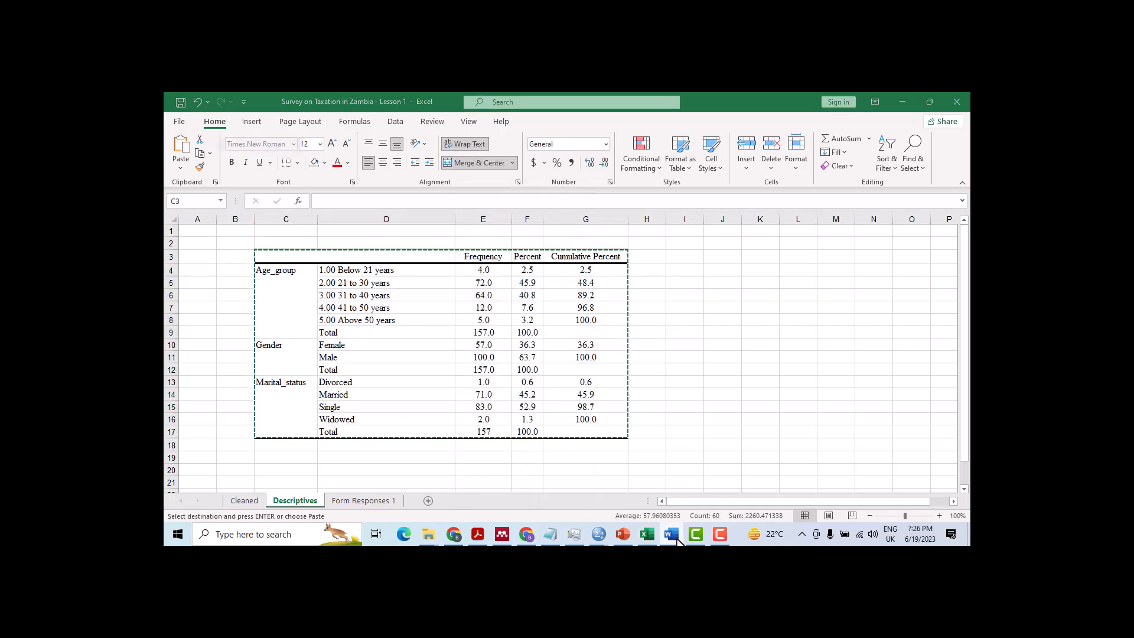
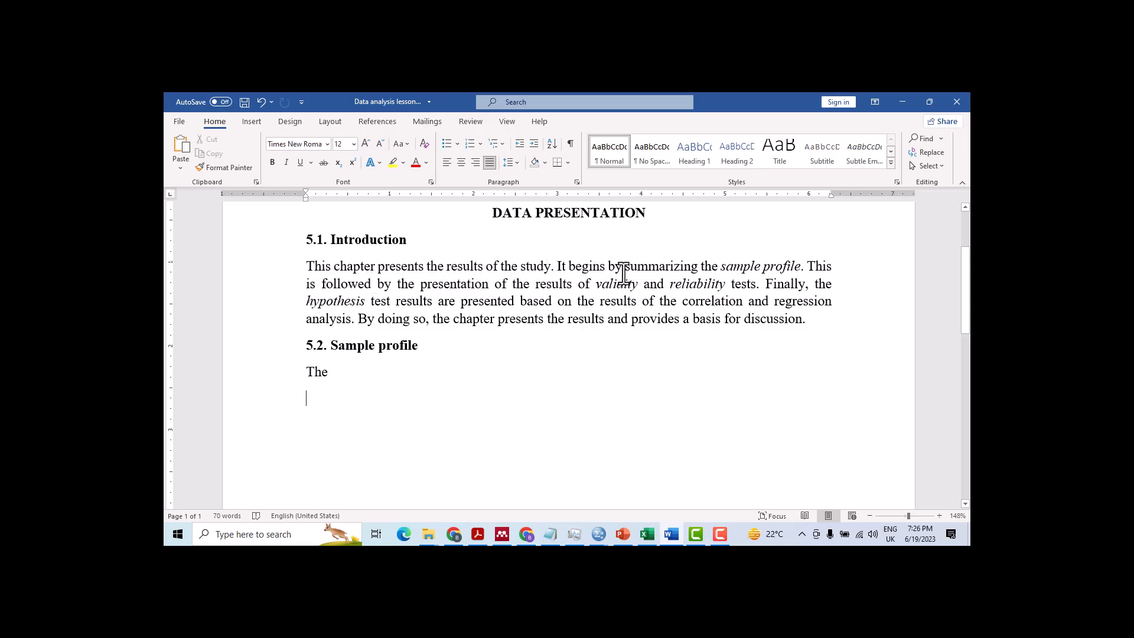
double_click(756, 265)
click(356, 387)
drag(608, 284, 701, 287)
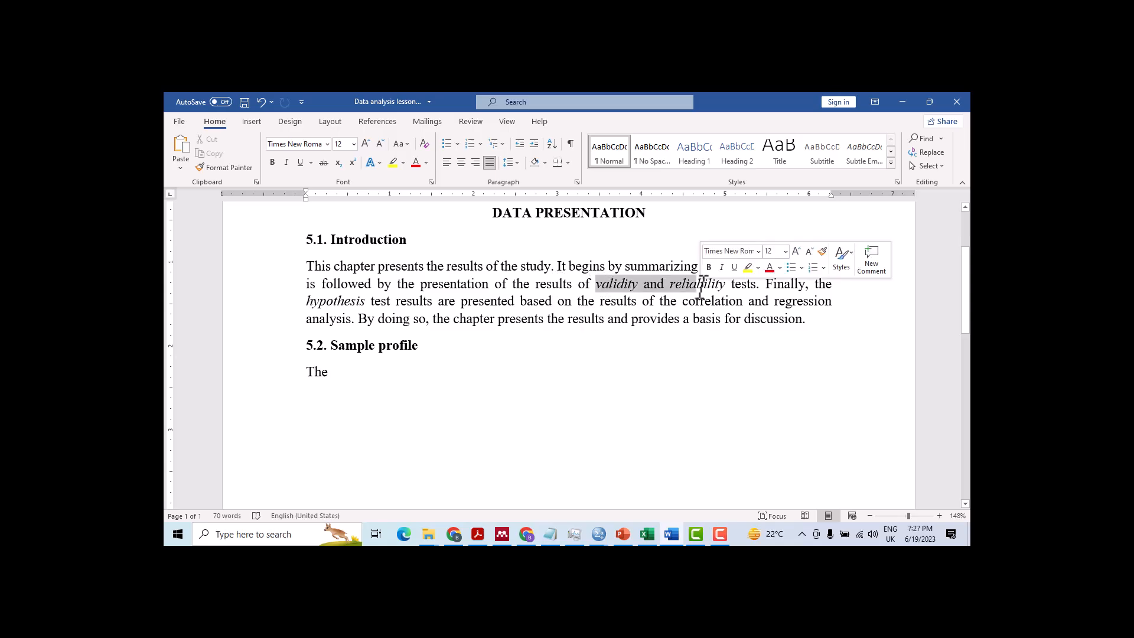
double_click(323, 301)
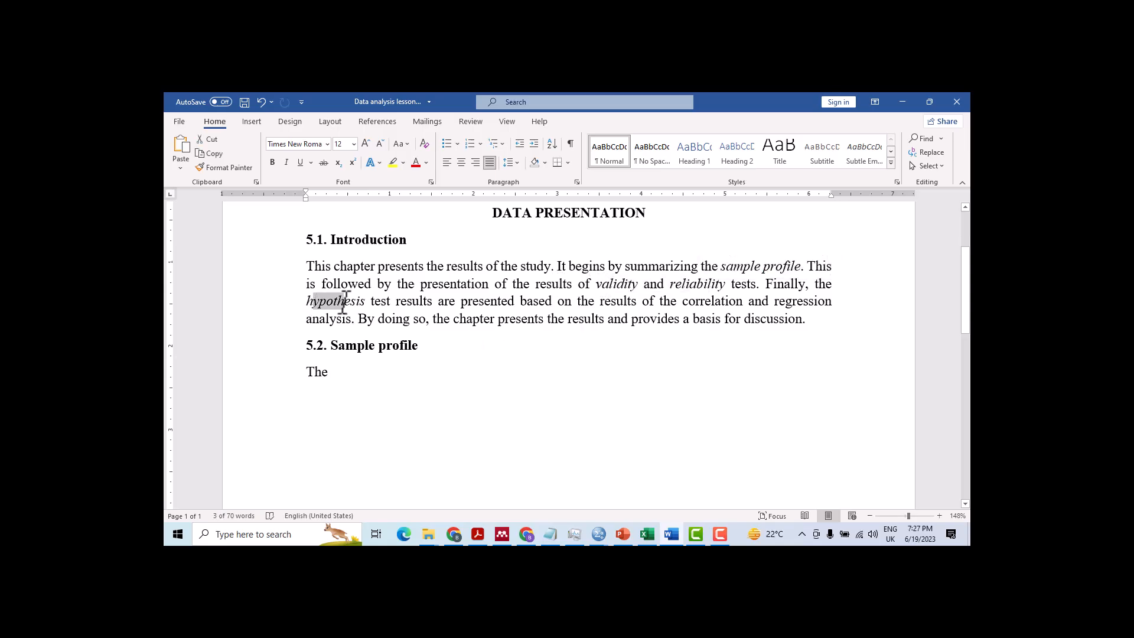
Paste the copied table on a new line below "The" in section 5.2 Sample profile
click(351, 387)
key(Return)
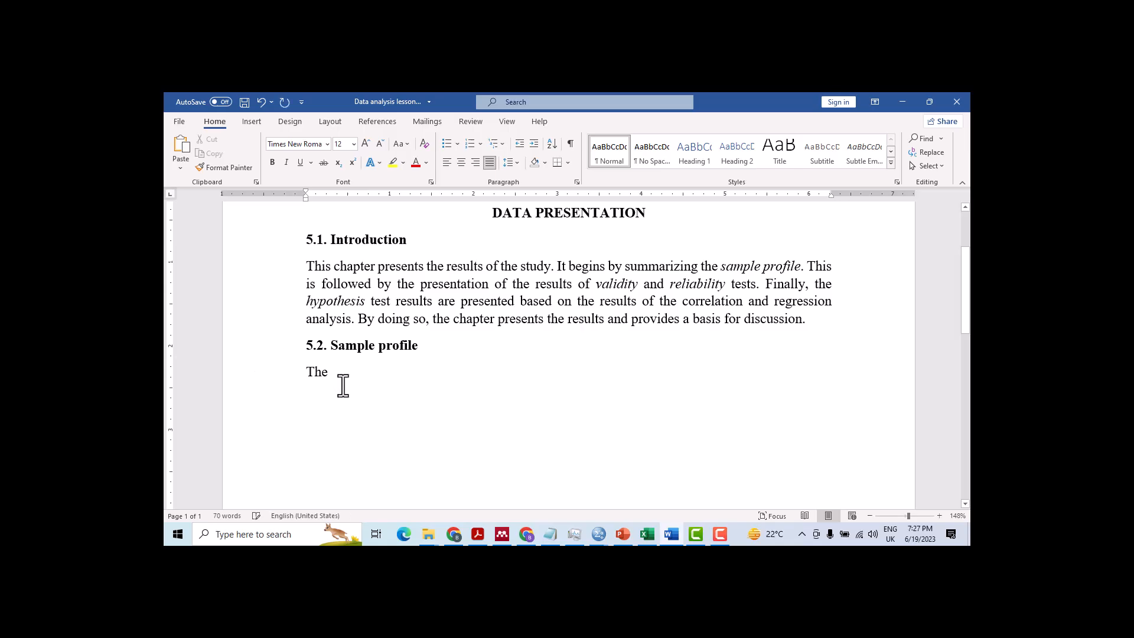
right_click(314, 401)
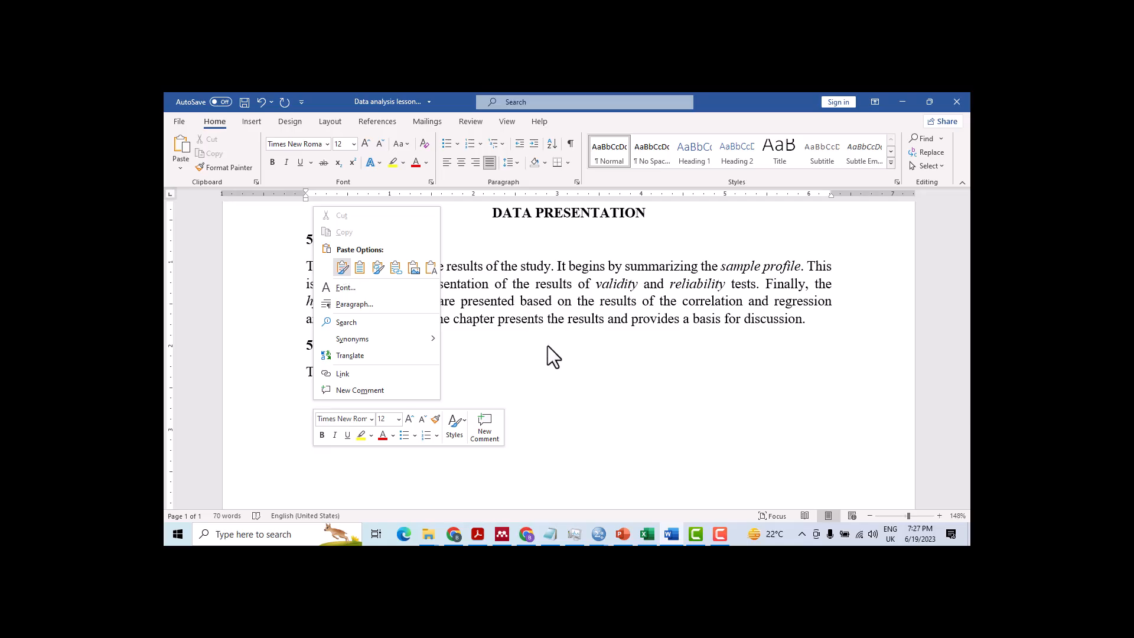
scroll(530, 365, up, 3)
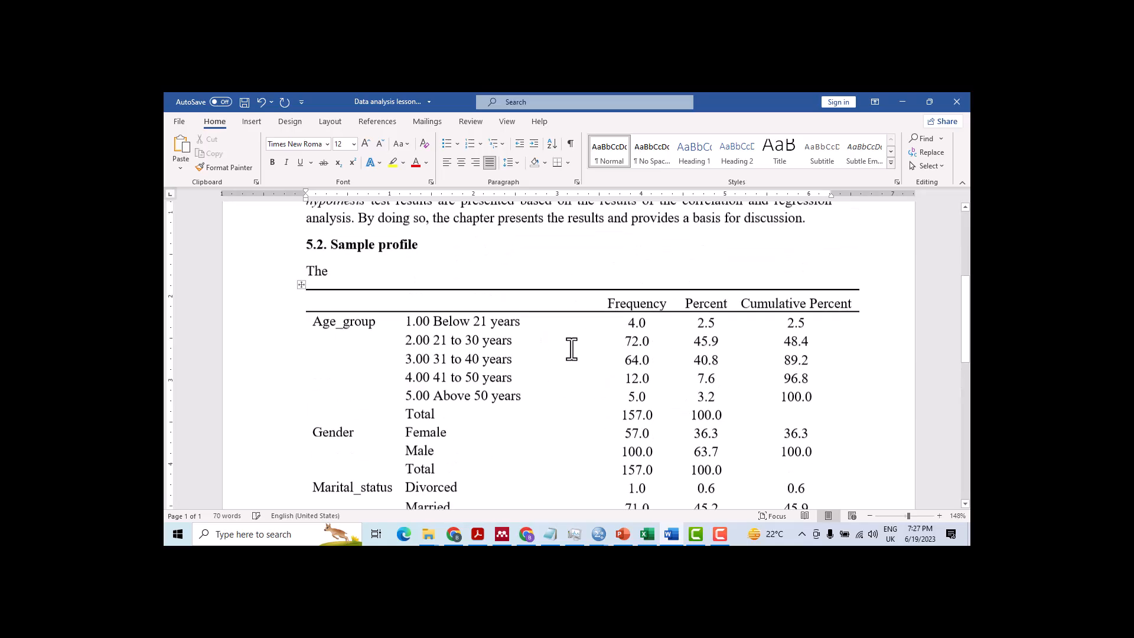
AutoFit the pasted frequency table to the window so it stays within the page margins
click(302, 337)
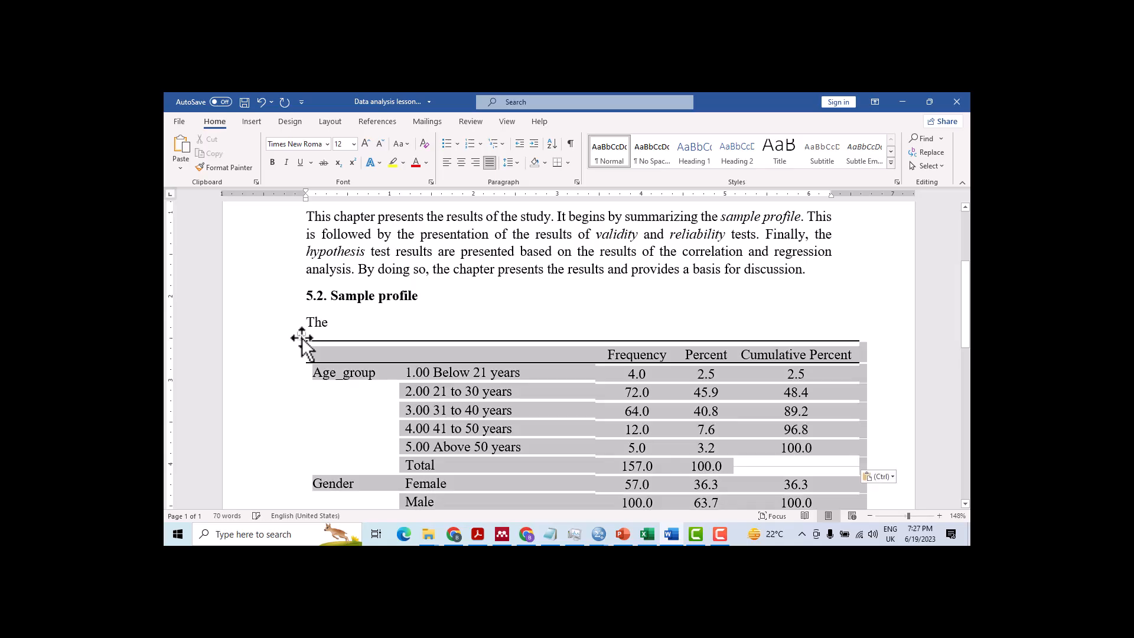
right_click(302, 338)
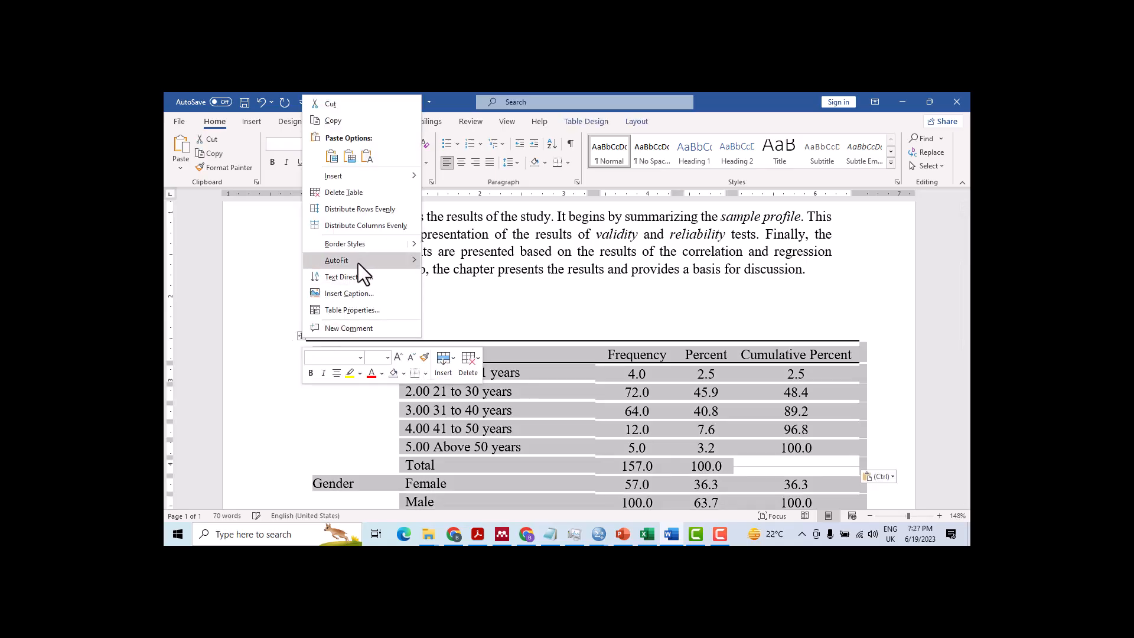
mouse_move(384, 260)
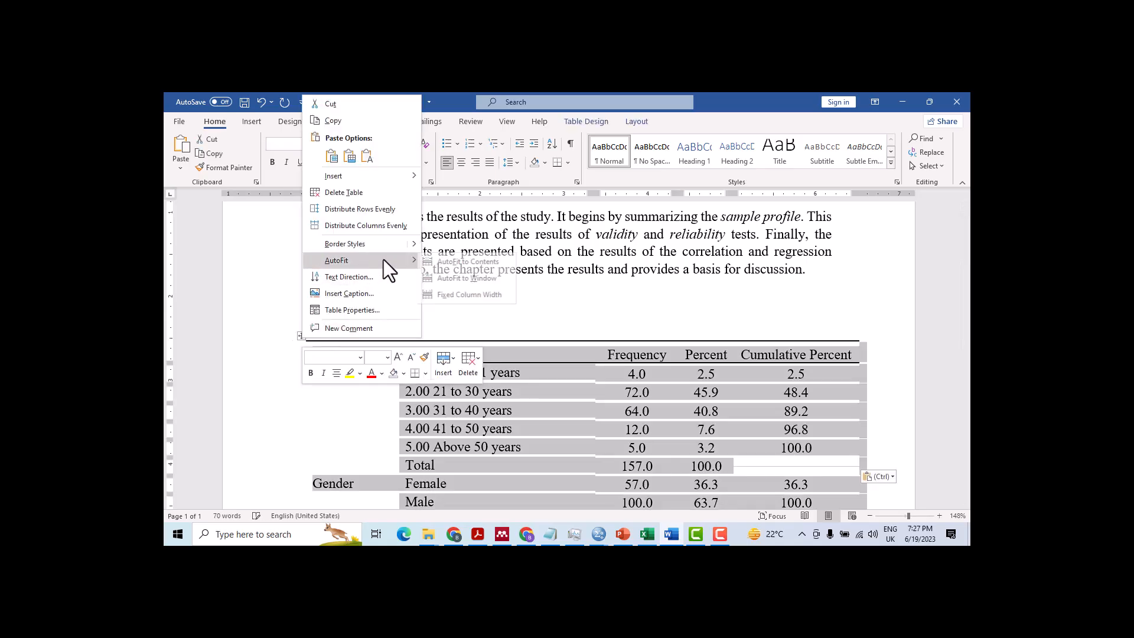
click(504, 279)
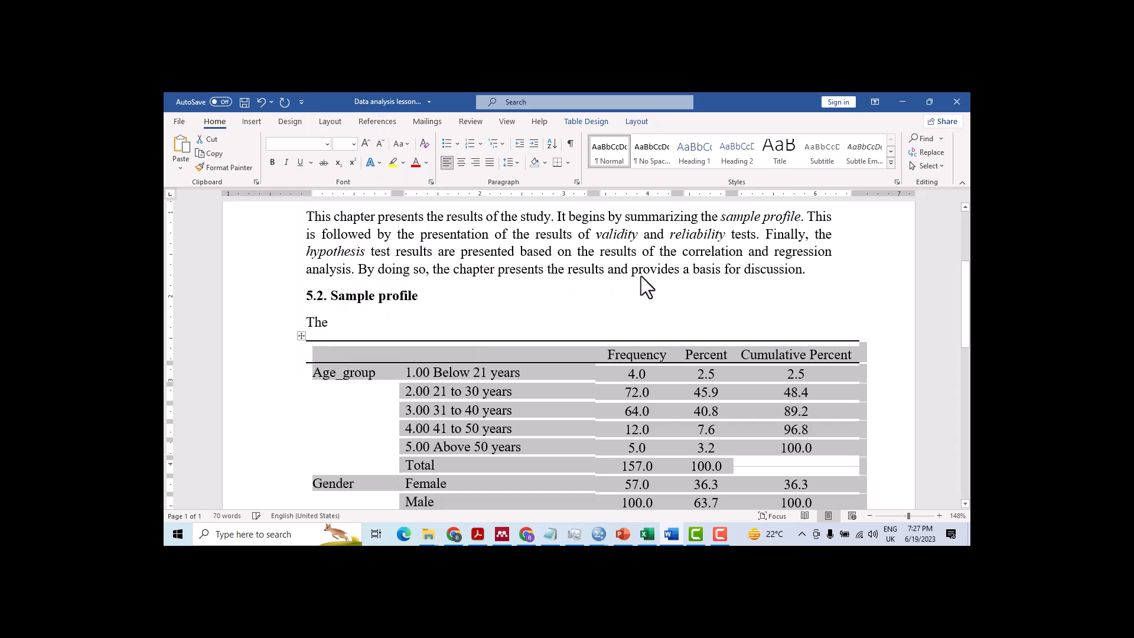
click(600, 292)
scroll(709, 324, down, 7)
scroll(709, 325, up, 4)
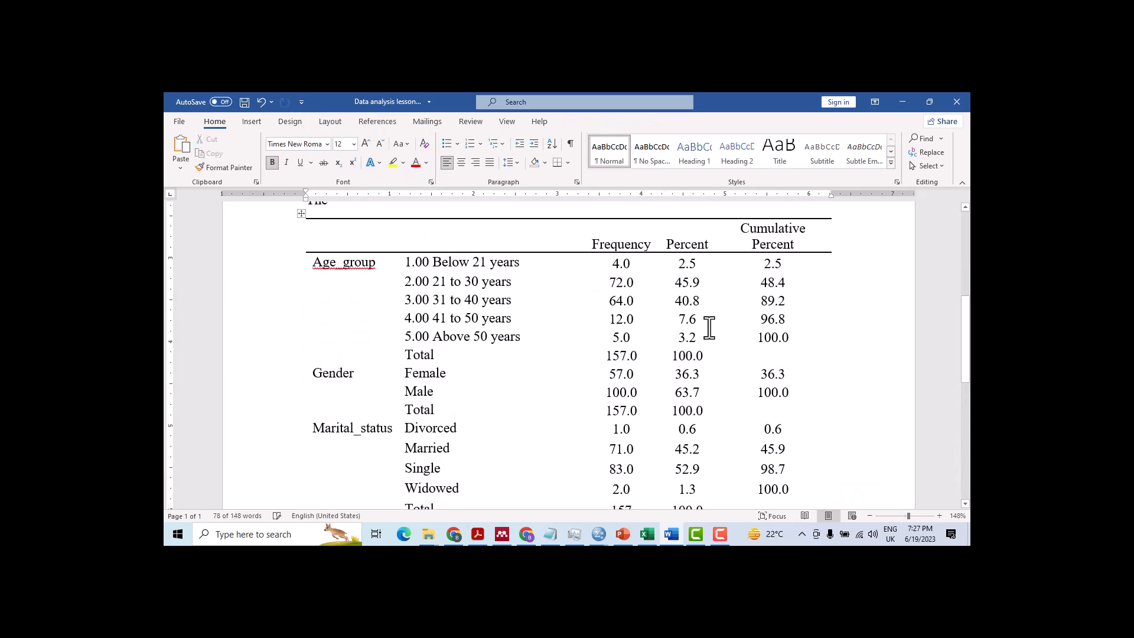
scroll(708, 328, up, 3)
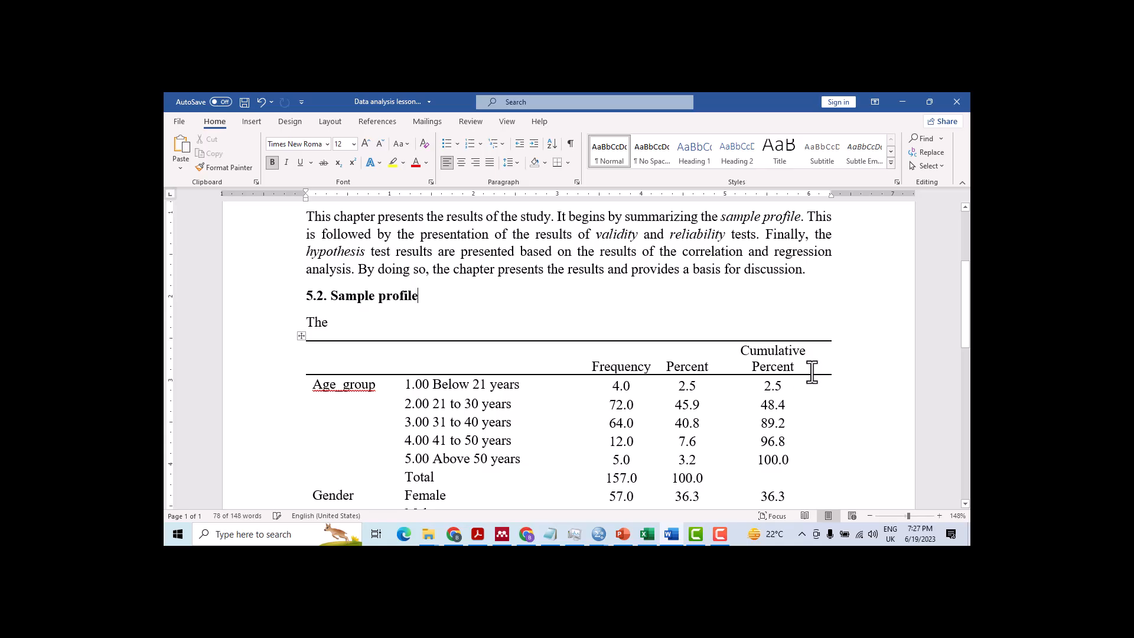
Make the table's header row bold and align its headings to the top centre of their cells
drag(685, 366, 310, 364)
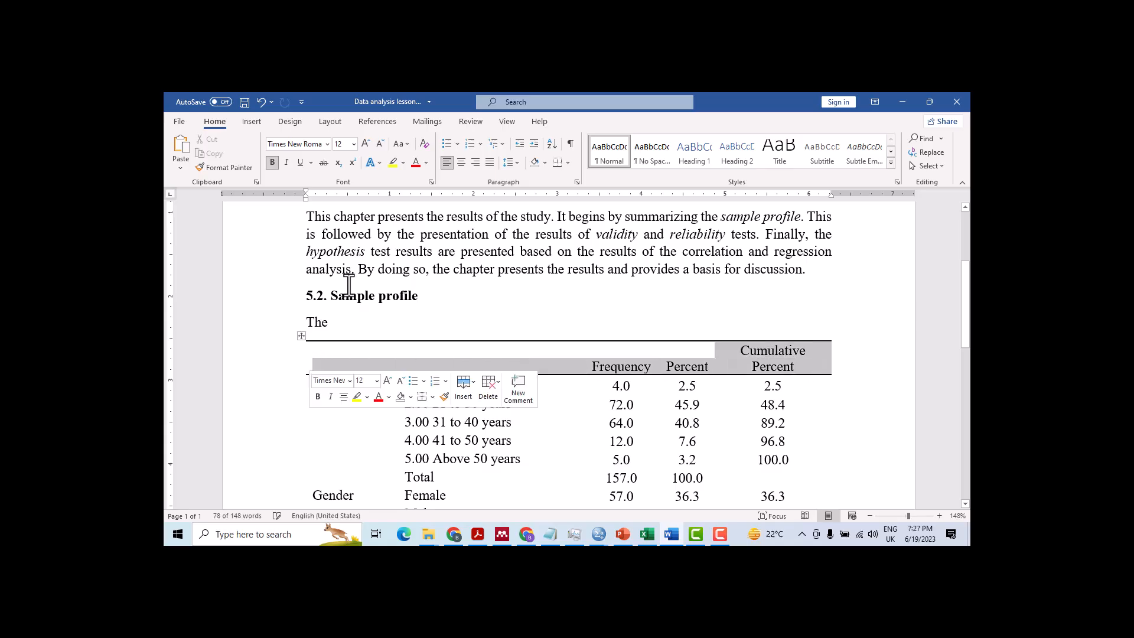
click(275, 161)
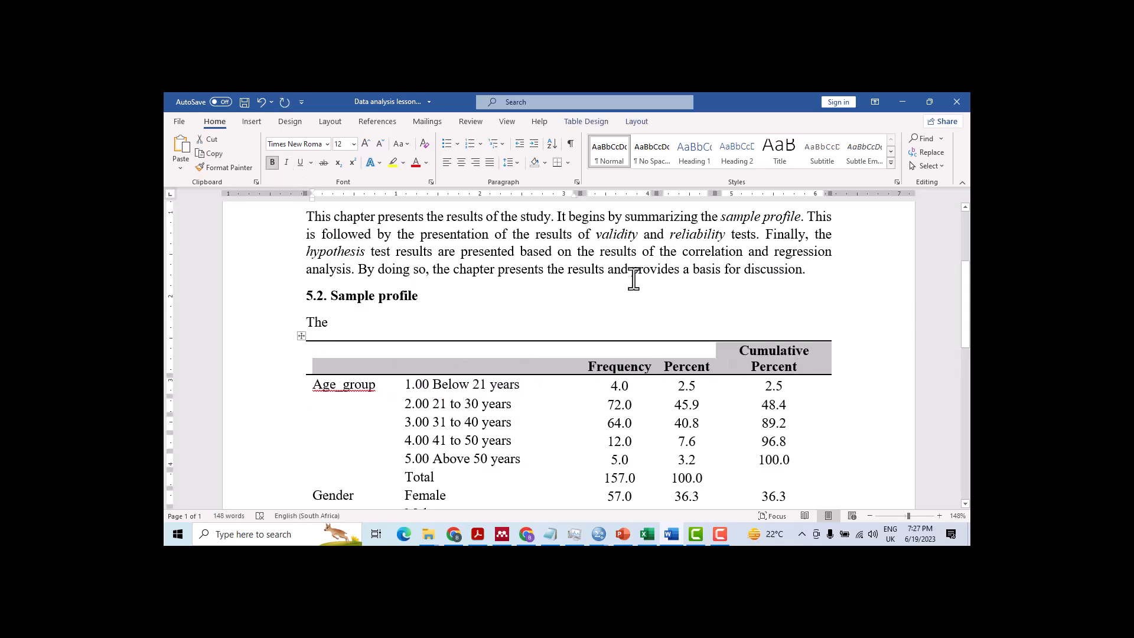
click(461, 163)
click(648, 126)
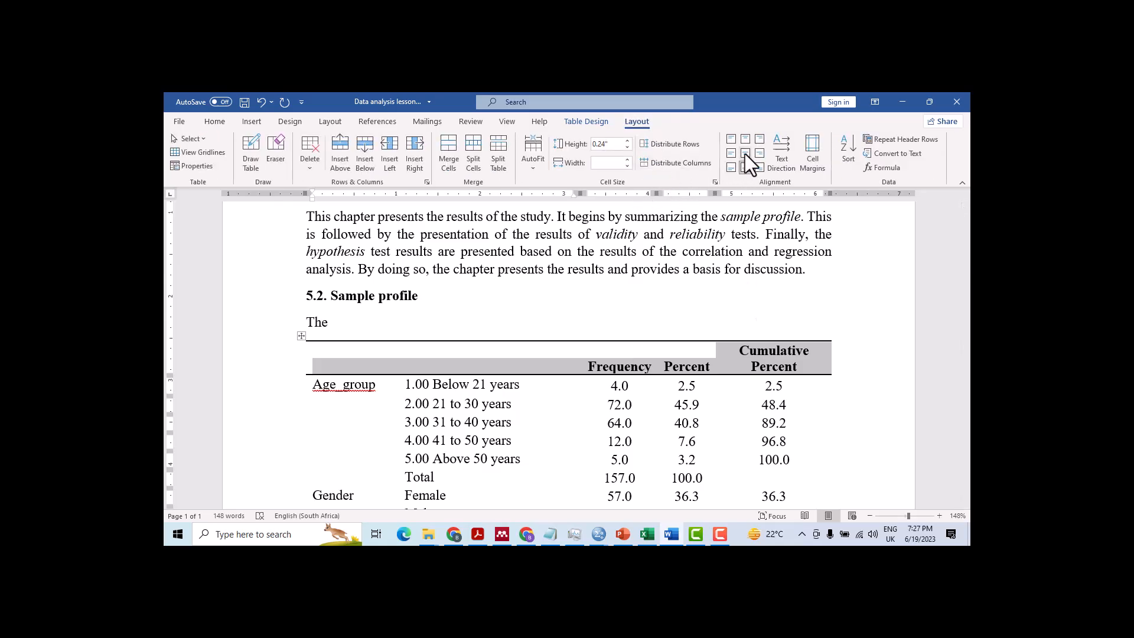
click(745, 153)
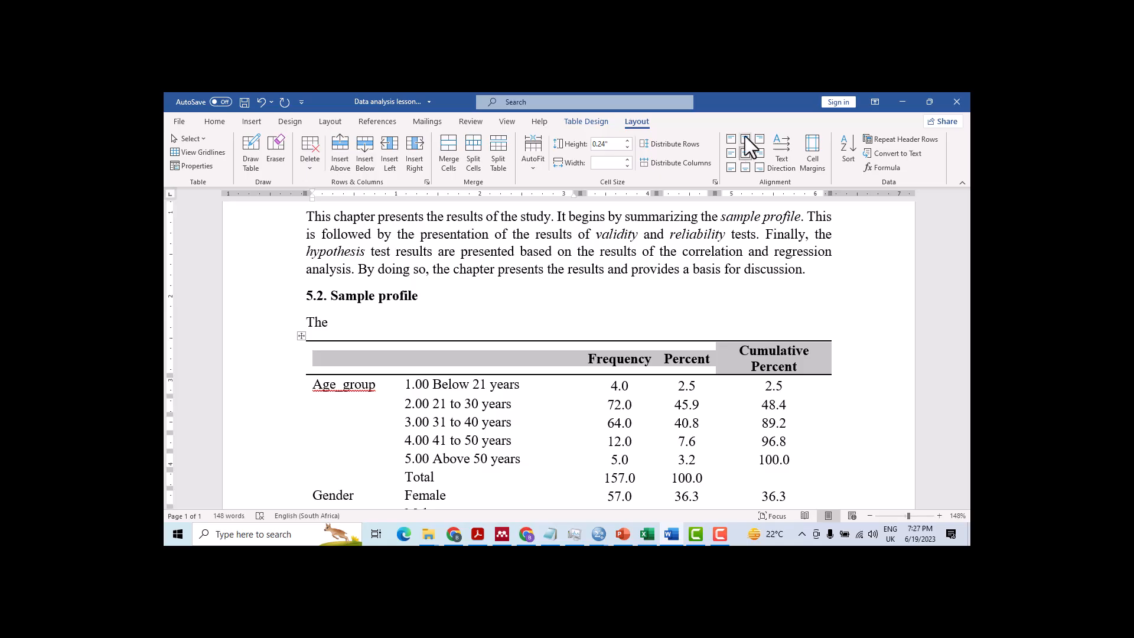
click(745, 138)
click(643, 303)
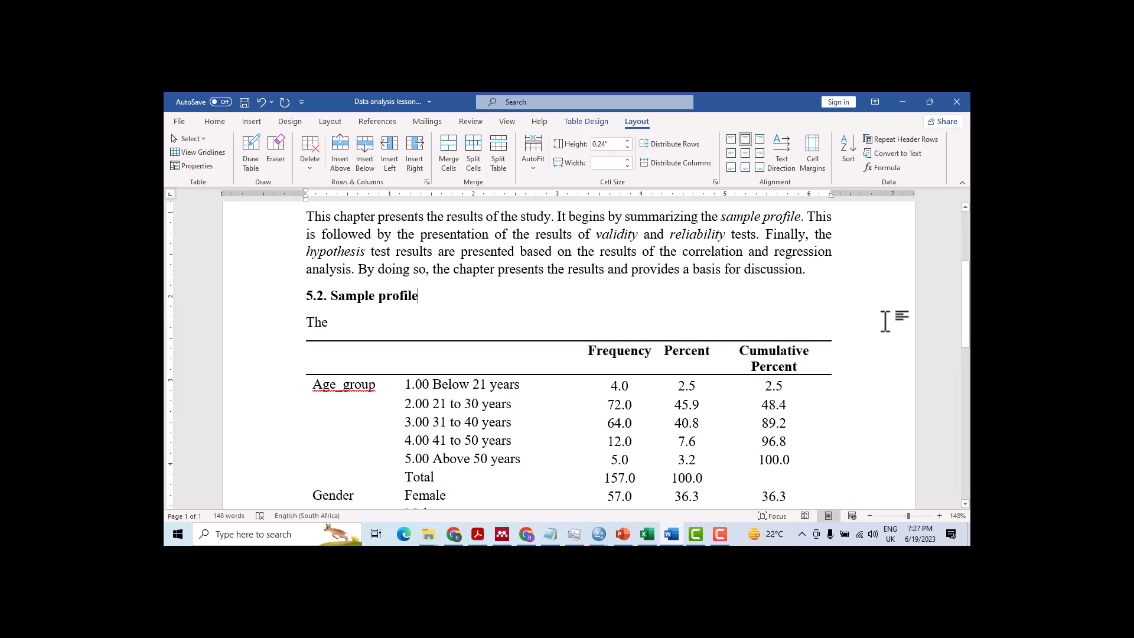
Insert the centred, bold caption "Table 1: Sample Profile" on a new line above the table
scroll(541, 342, down, 6)
scroll(541, 369, up, 6)
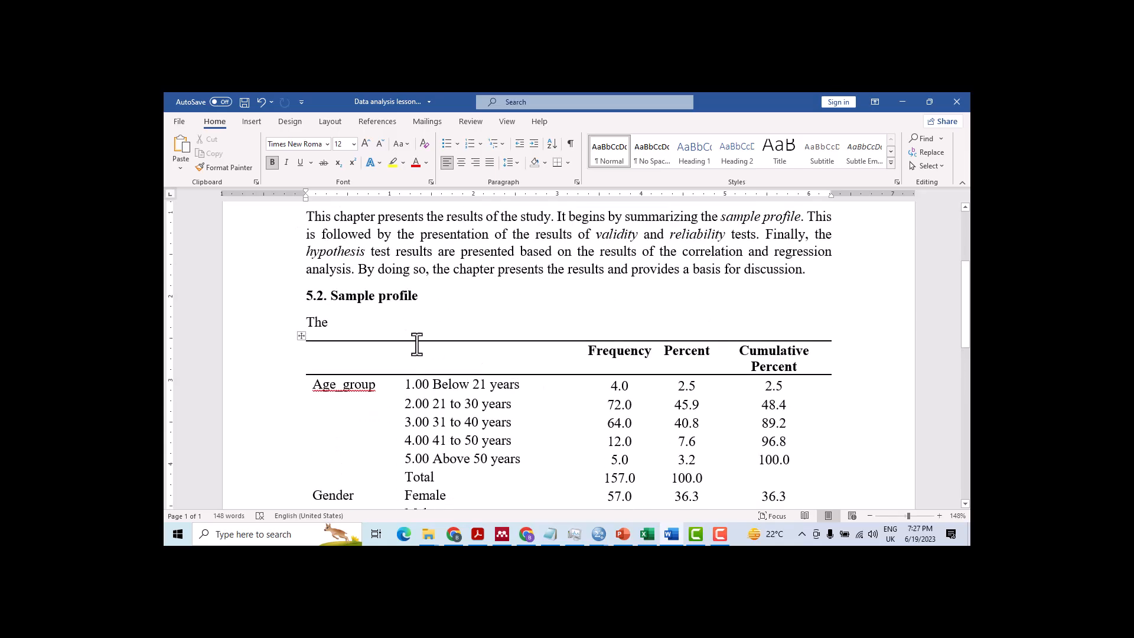
click(354, 325)
key(Return)
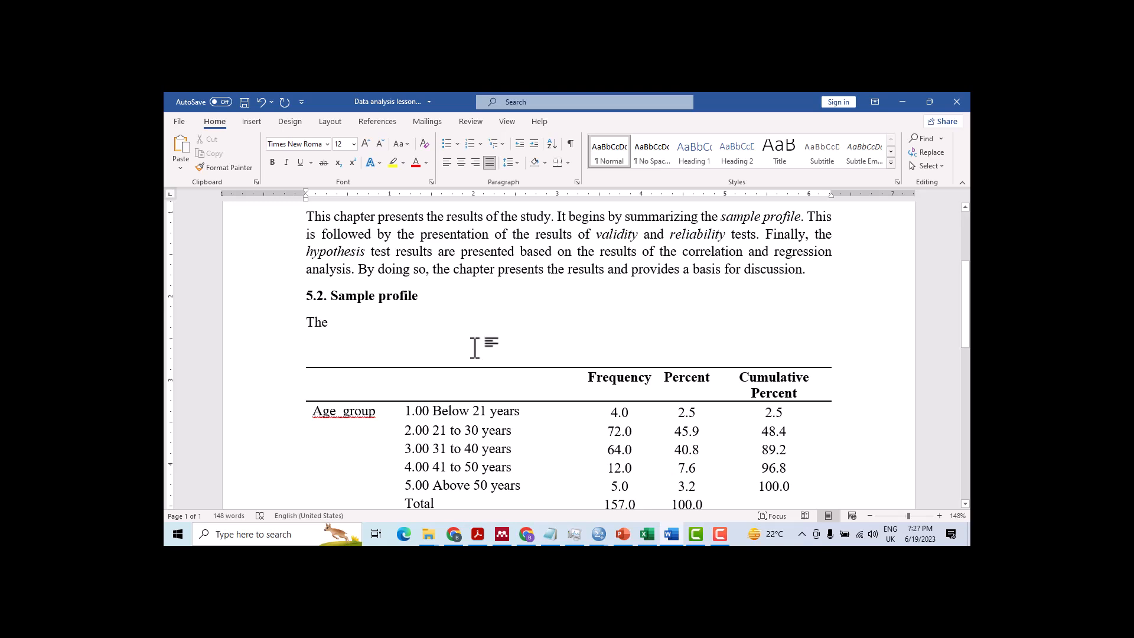
click(460, 163)
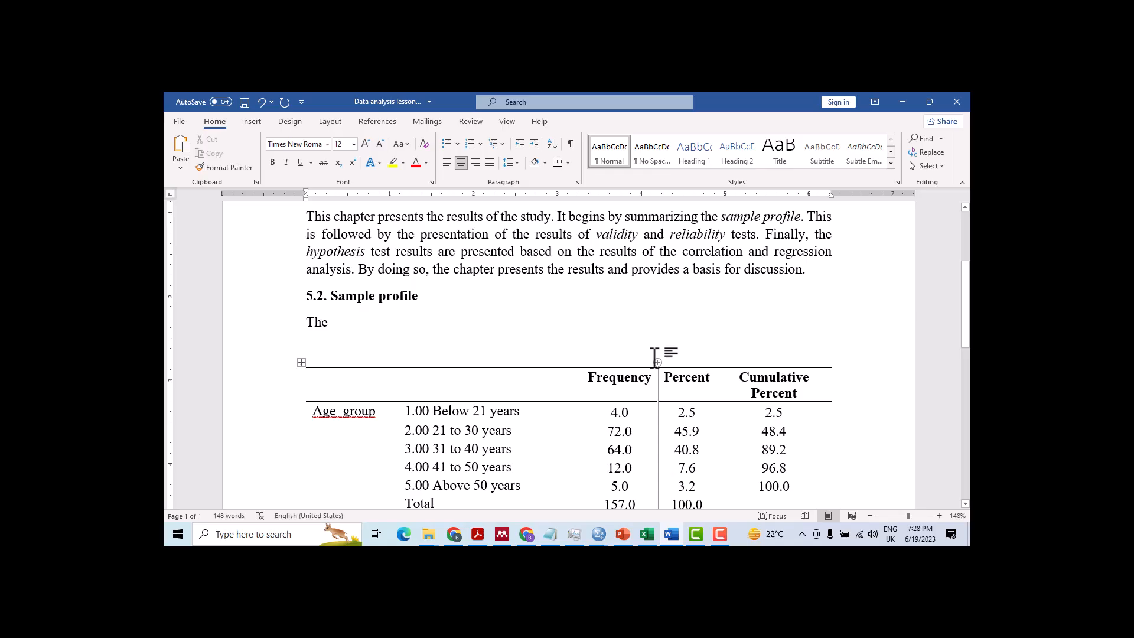
text(T)
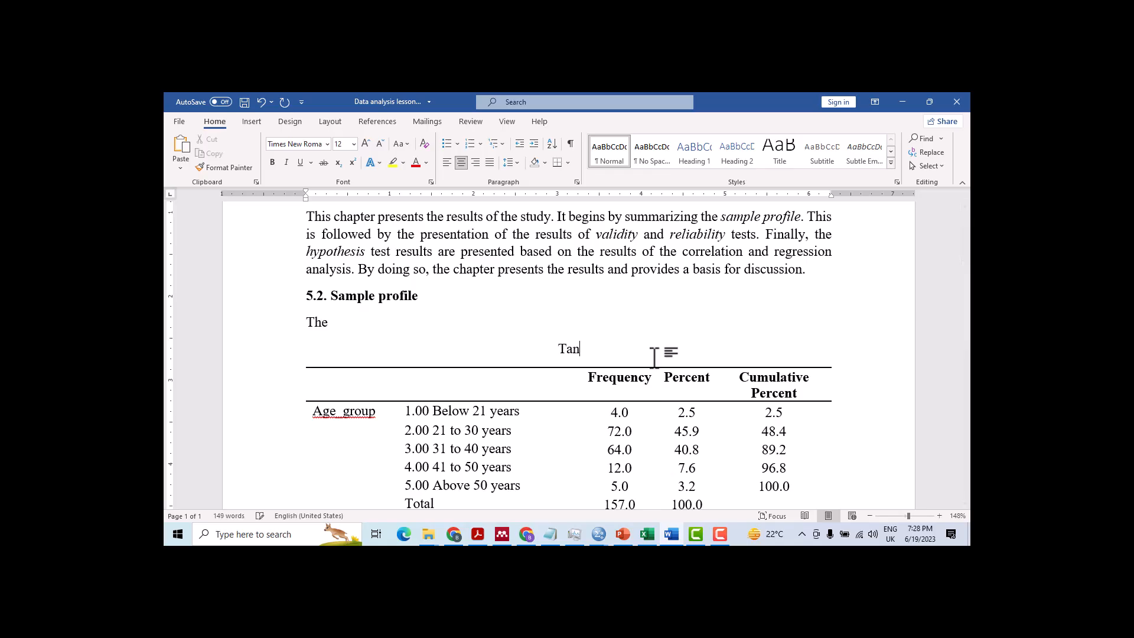
text(able 1: Sample Profiles)
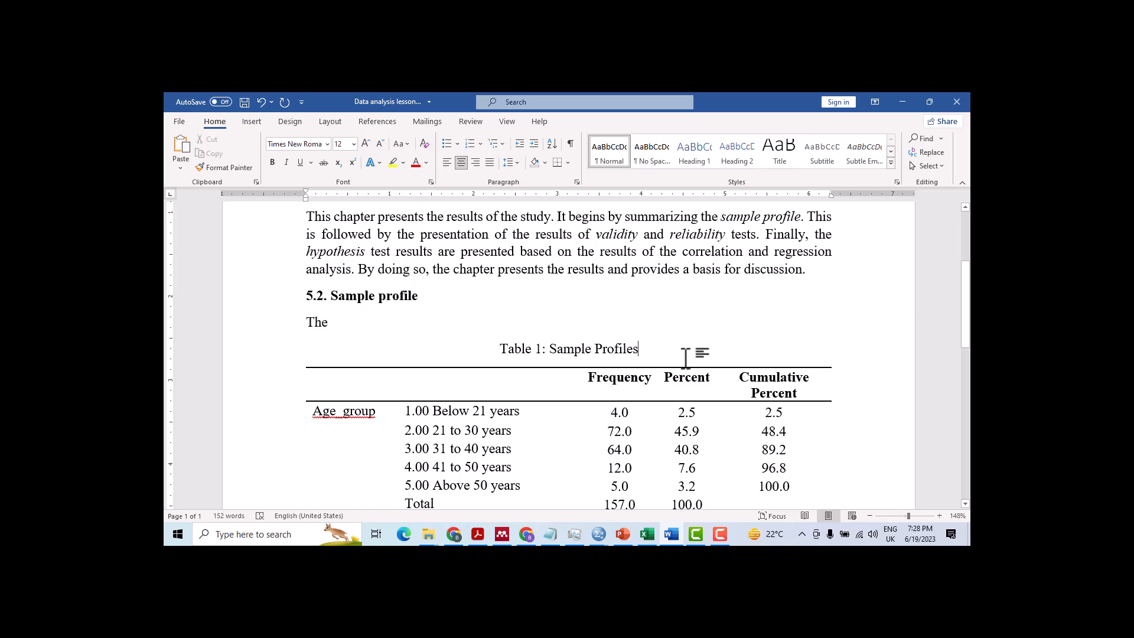
key(BackSpace)
drag(649, 349, 494, 360)
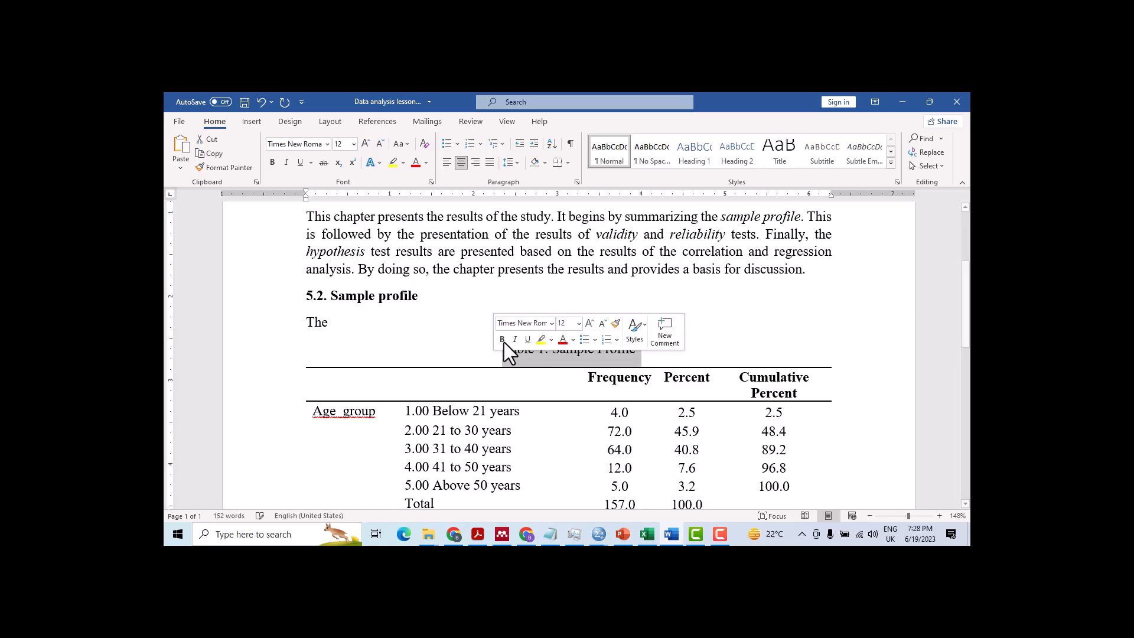
click(508, 339)
click(683, 270)
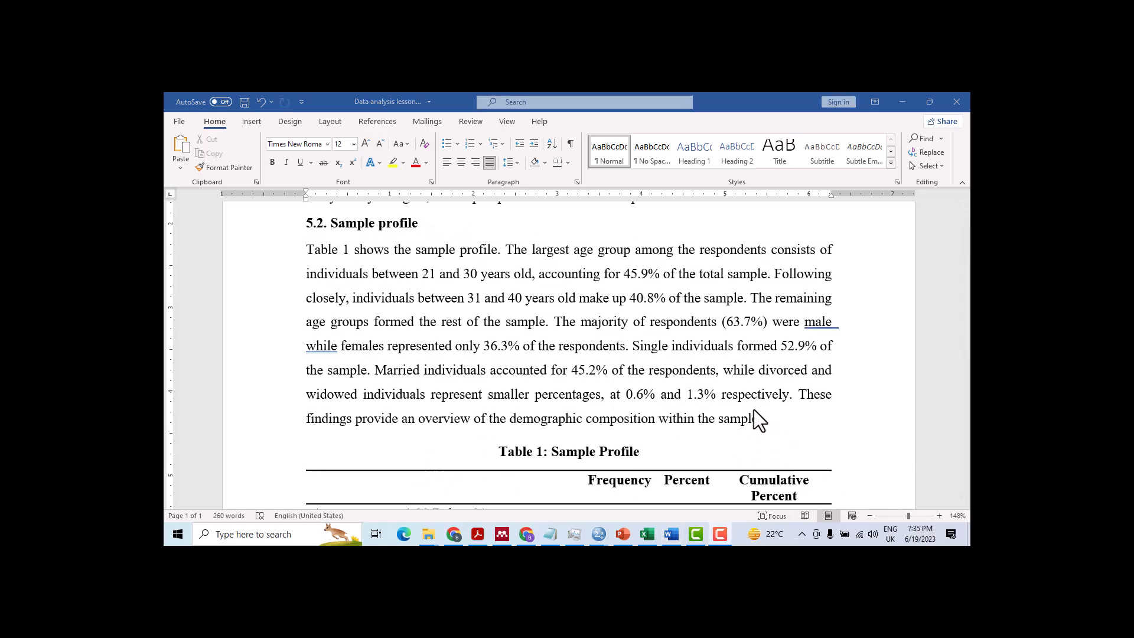
Read through the Sample profile paragraph in section 5.2 and the Table 1 rows it describes
scroll(718, 382, down, 2)
scroll(717, 381, up, 1)
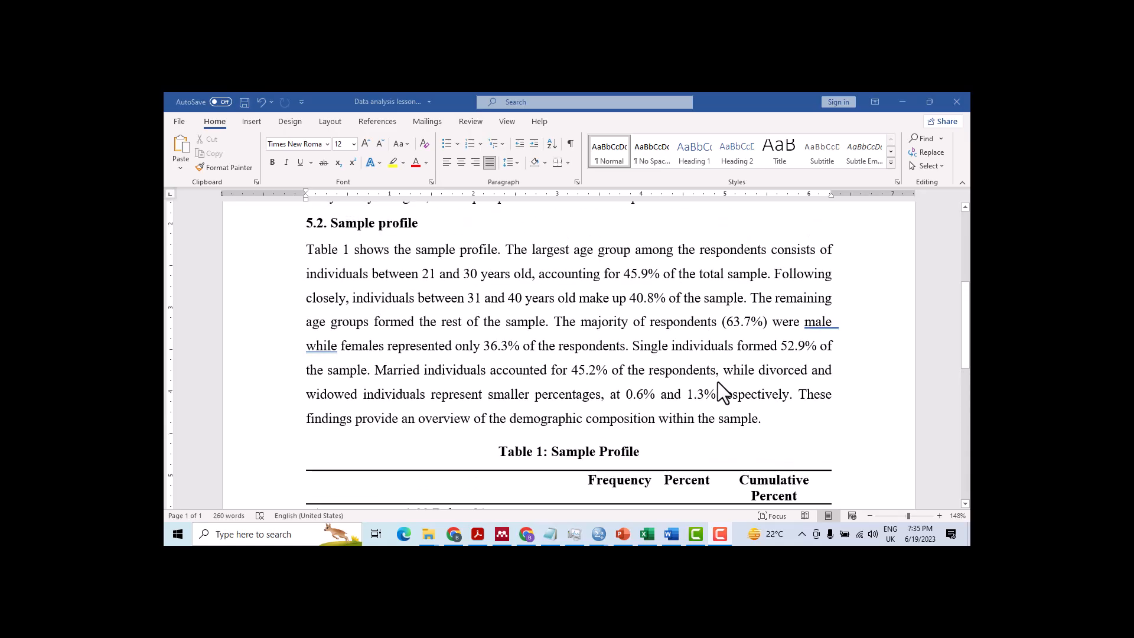
scroll(717, 382, down, 2)
scroll(718, 381, down, 1)
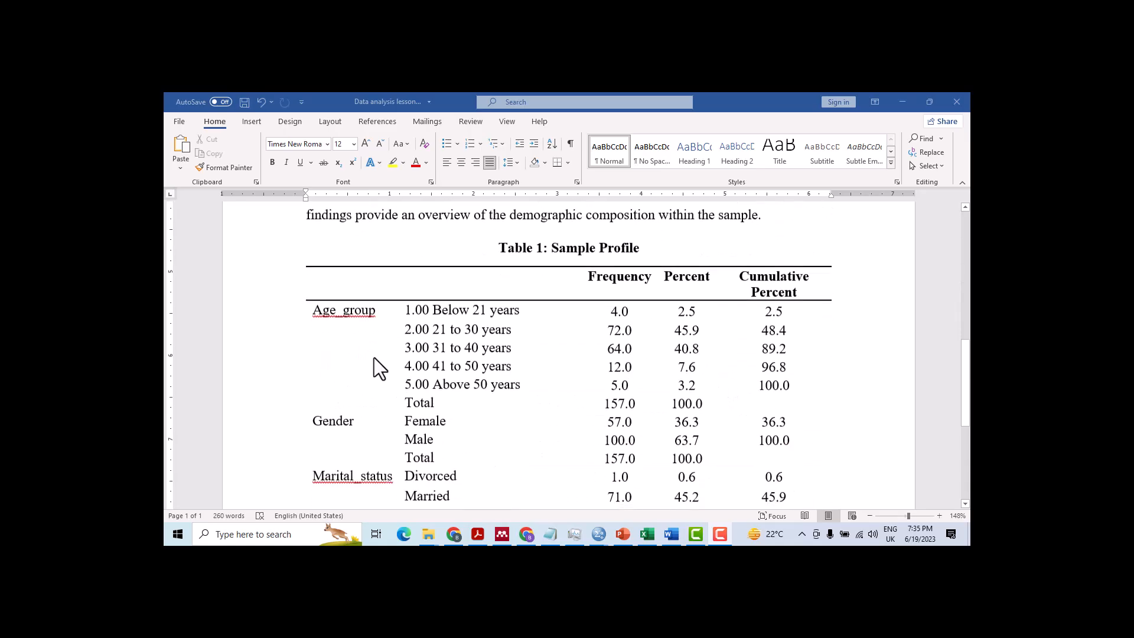
click(428, 442)
click(417, 496)
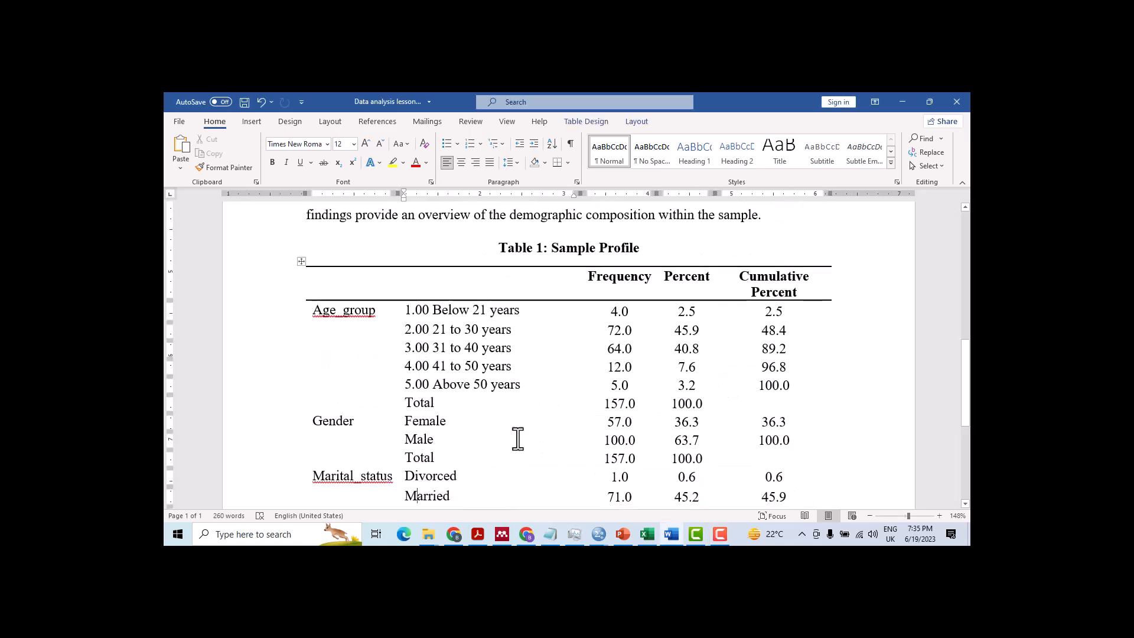
scroll(517, 438, down, 3)
scroll(517, 437, up, 8)
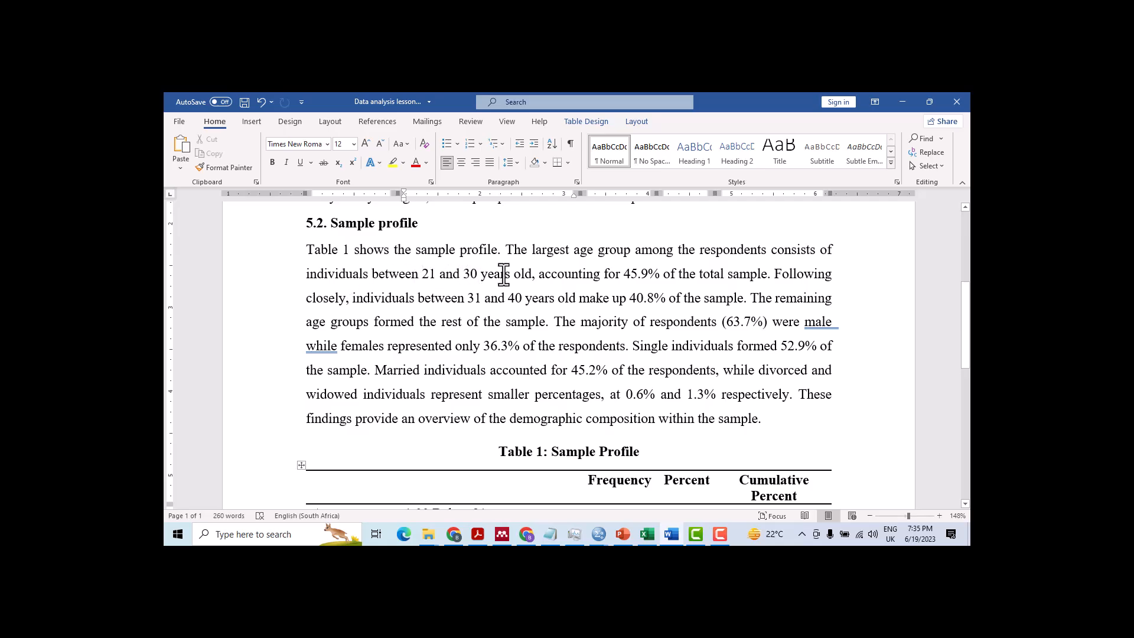
Compare the age group percentages in the Sample profile paragraph with the Percent column of Table 1
drag(528, 273, 481, 273)
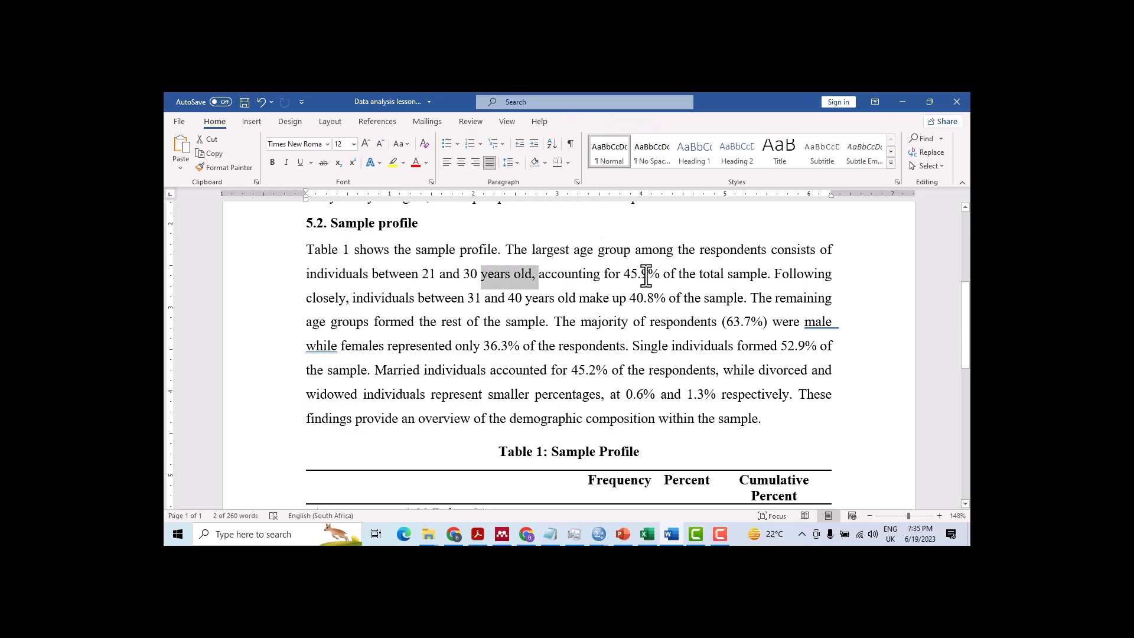
double_click(633, 273)
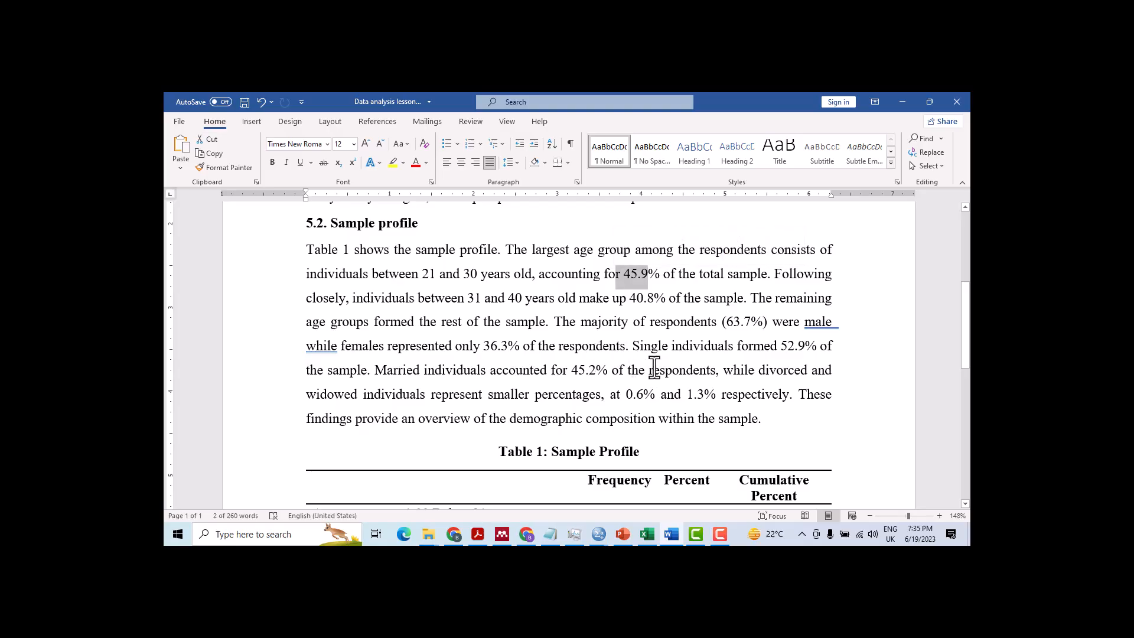
scroll(651, 369, down, 3)
scroll(653, 363, up, 3)
scroll(653, 363, down, 4)
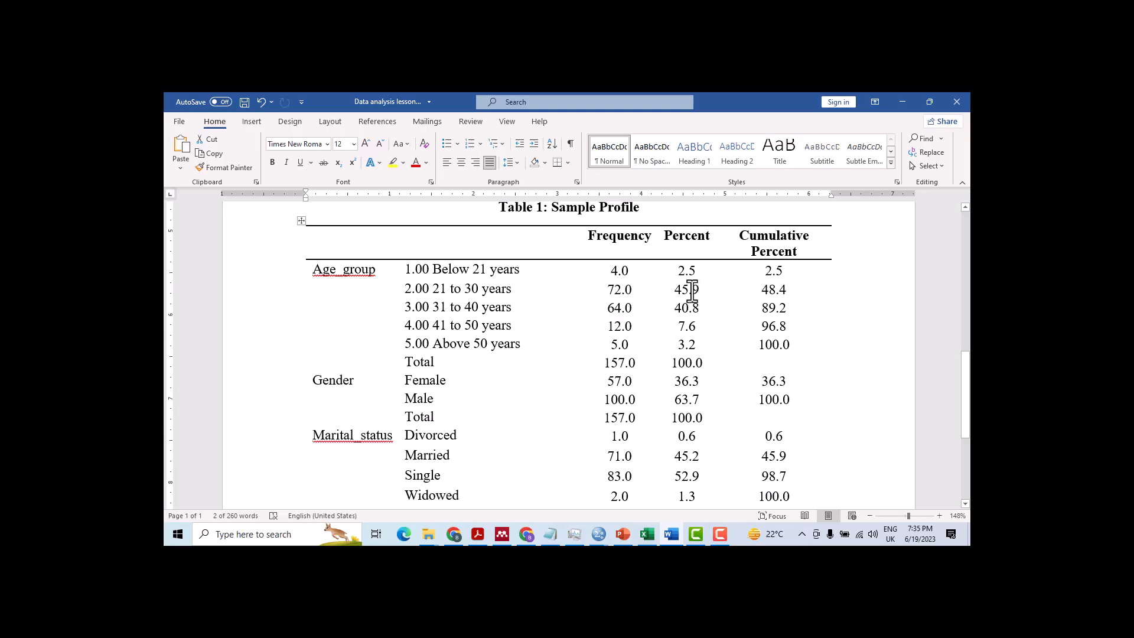
double_click(692, 290)
scroll(705, 399, up, 3)
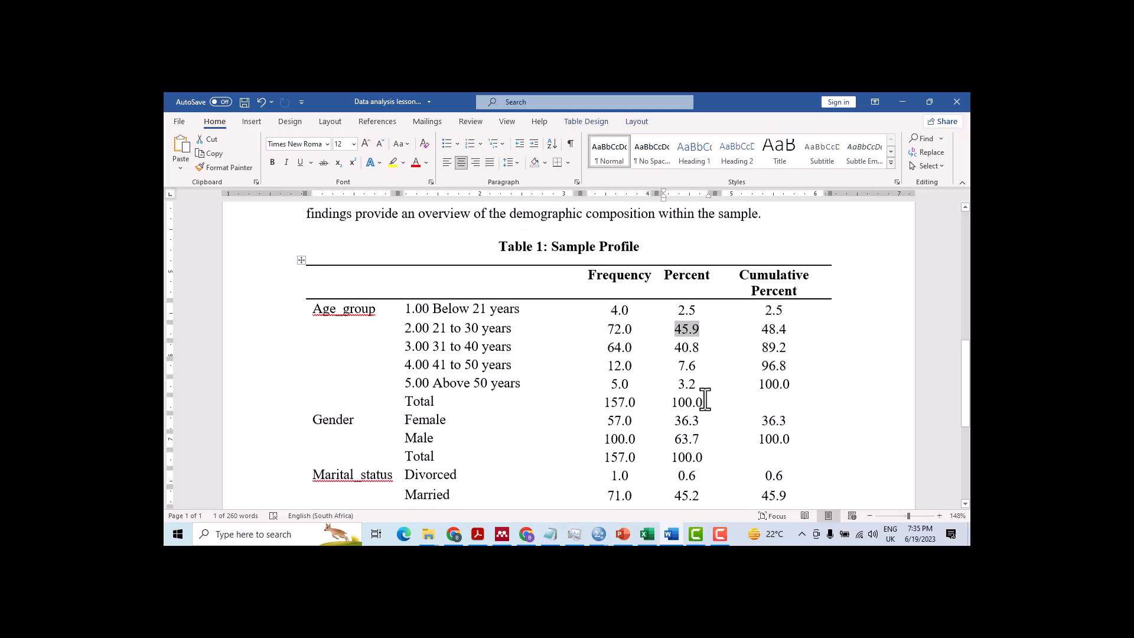
scroll(709, 397, down, 2)
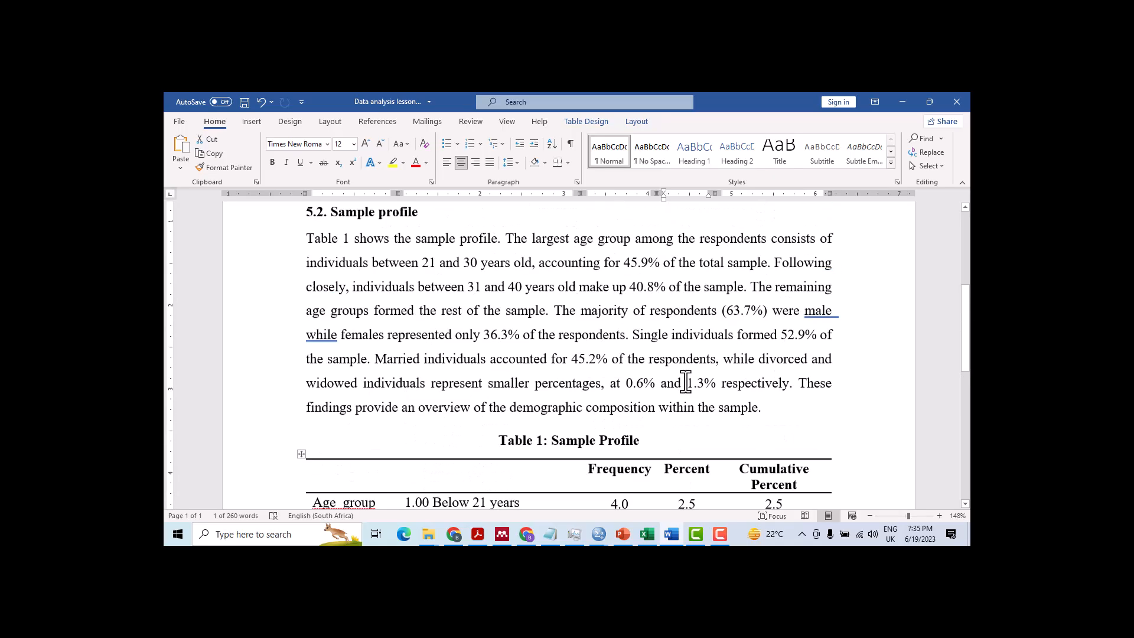
scroll(686, 381, up, 5)
scroll(686, 381, down, 1)
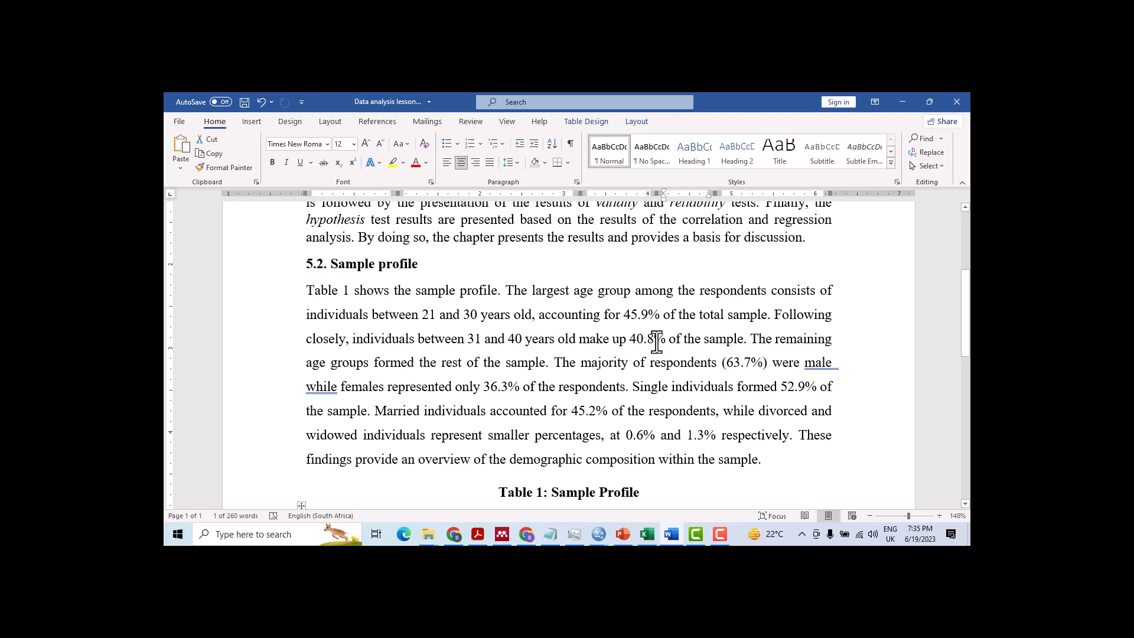
drag(656, 341, 630, 343)
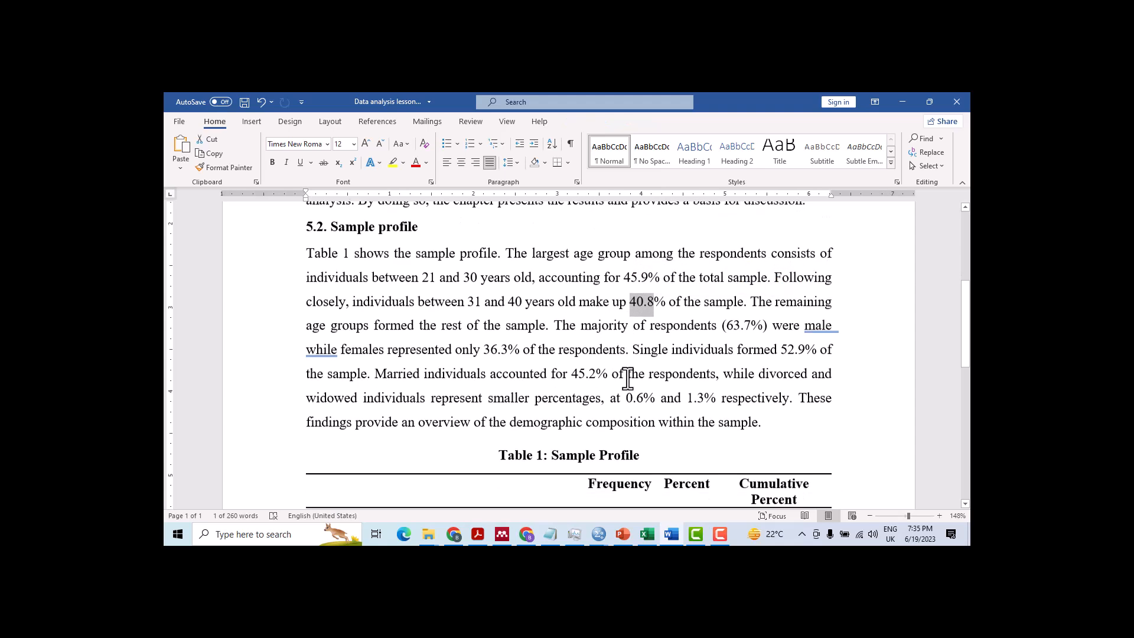
scroll(626, 349, down, 2)
scroll(649, 354, down, 2)
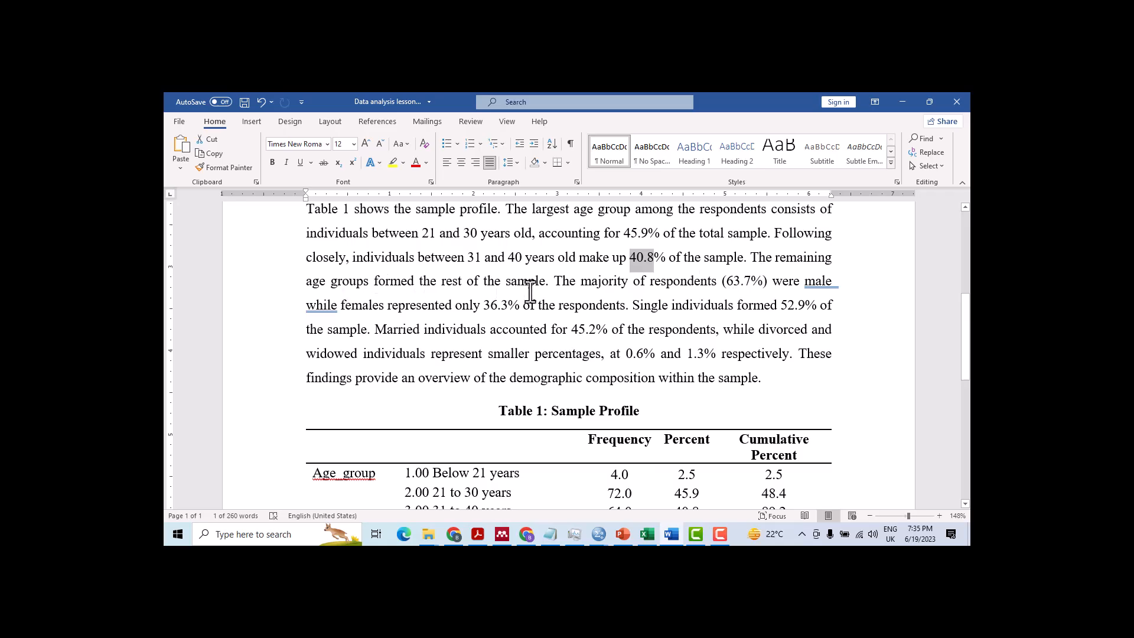
Check the male and female percentages in the Sample profile paragraph against the Gender rows of Table 1
drag(582, 282, 789, 289)
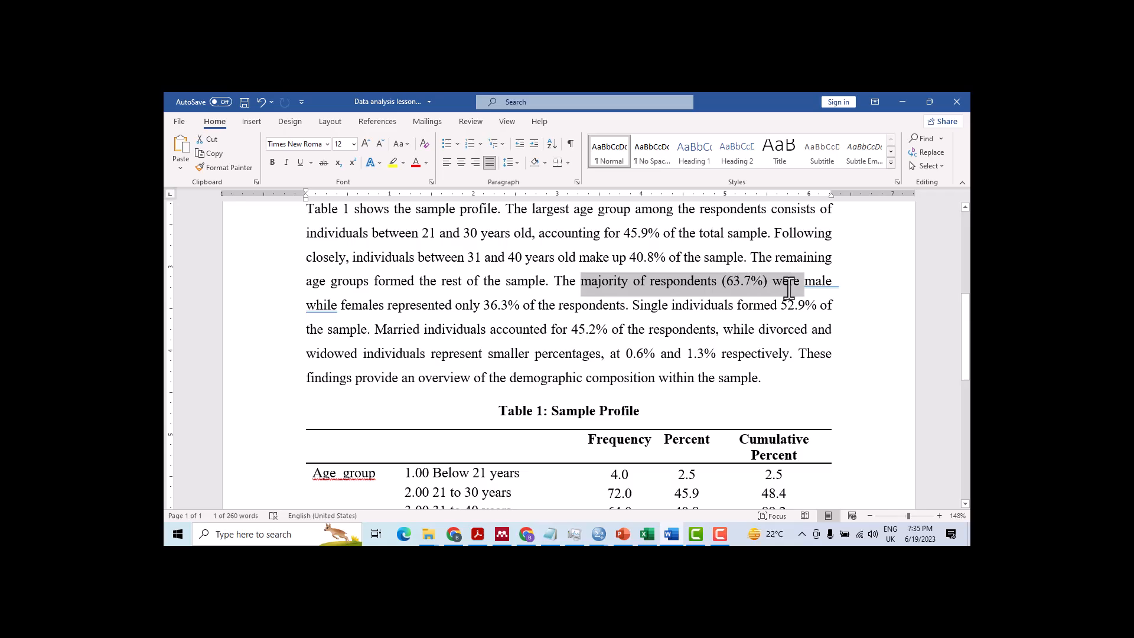
drag(789, 289, 791, 288)
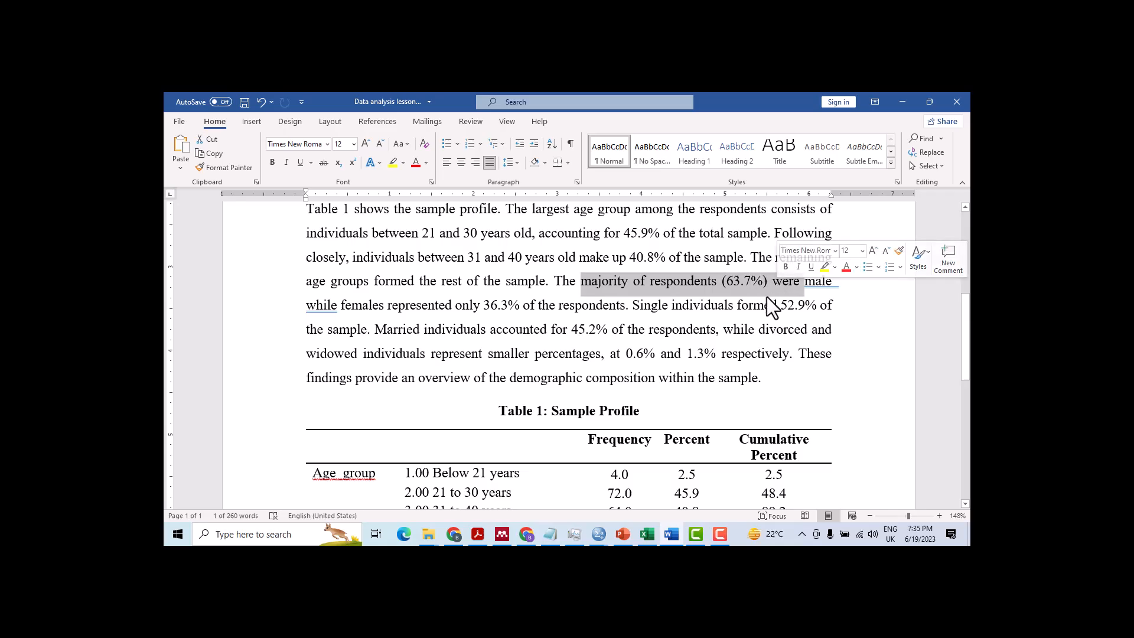
click(795, 286)
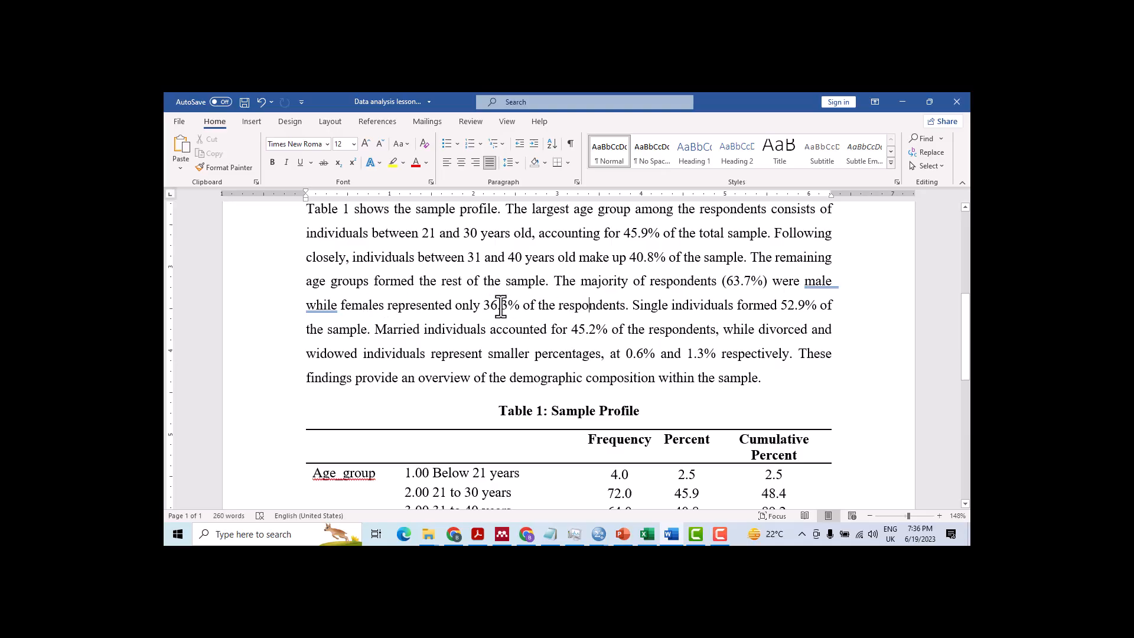
drag(500, 306, 611, 311)
scroll(605, 324, down, 2)
scroll(605, 323, down, 1)
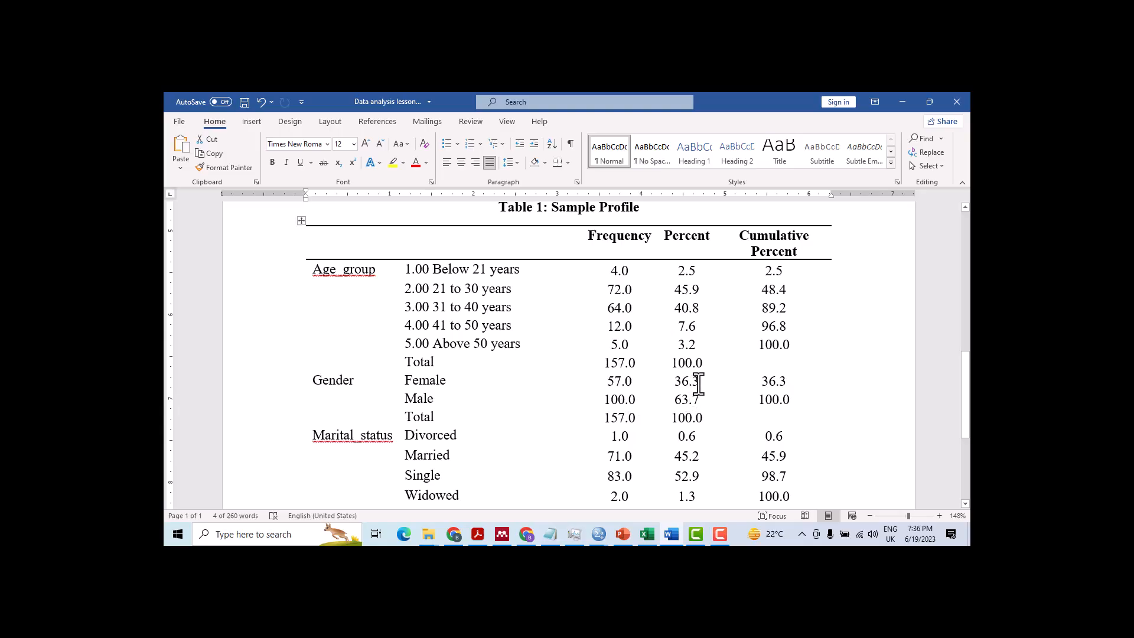
mouse_move(699, 384)
mouse_down()
mouse_move(678, 385)
mouse_move(687, 400)
mouse_up()
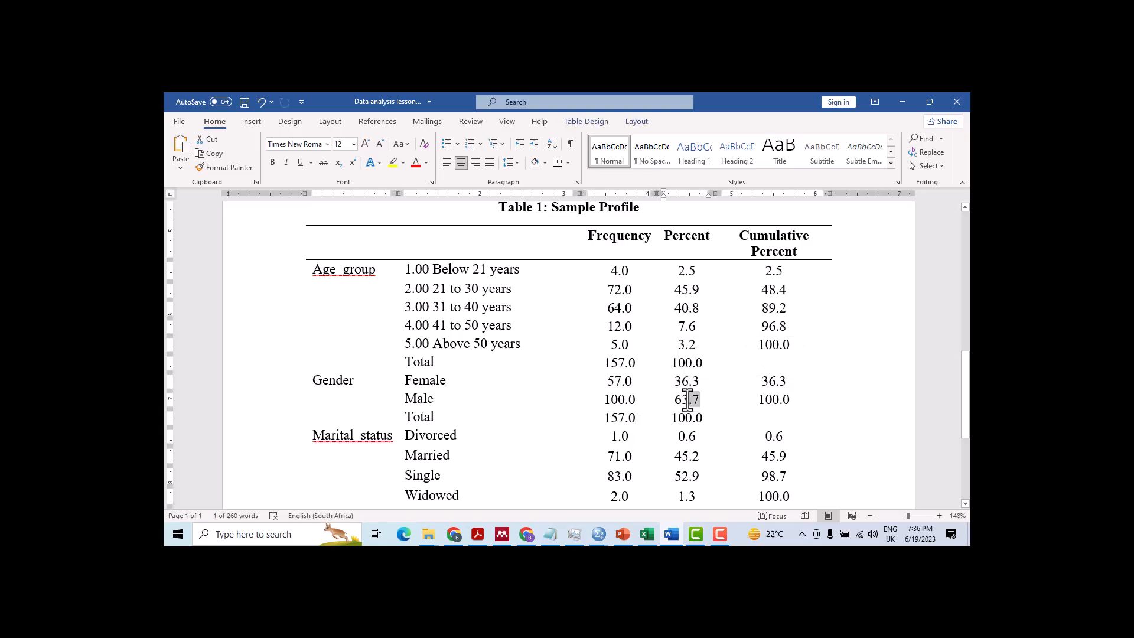
scroll(519, 306, up, 4)
scroll(577, 362, down, 6)
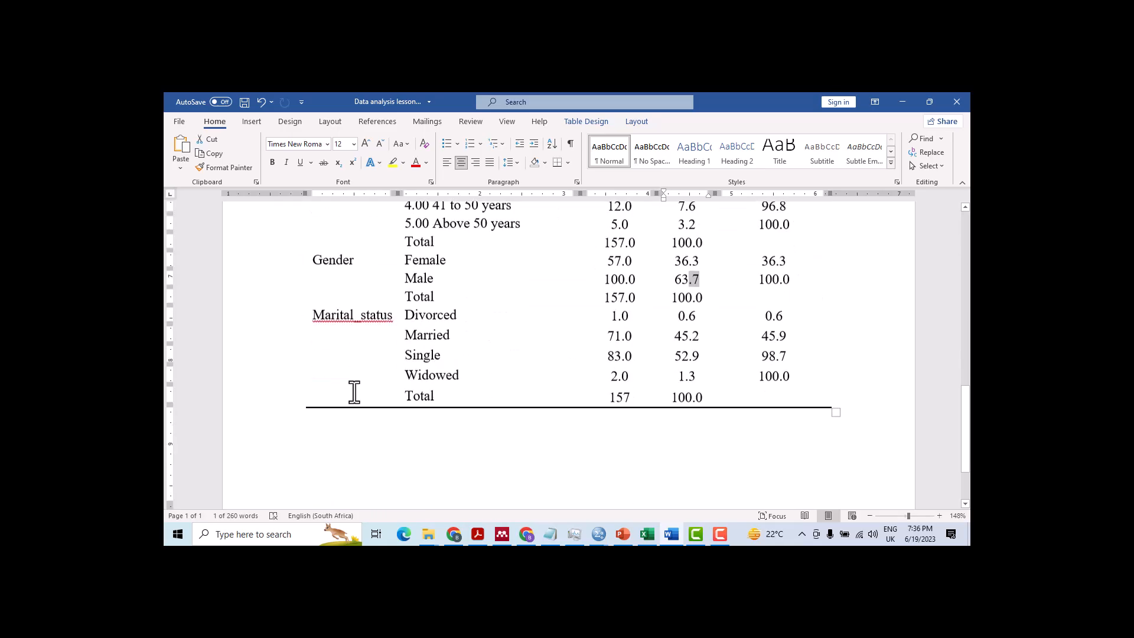
scroll(721, 321, up, 7)
scroll(730, 367, down, 1)
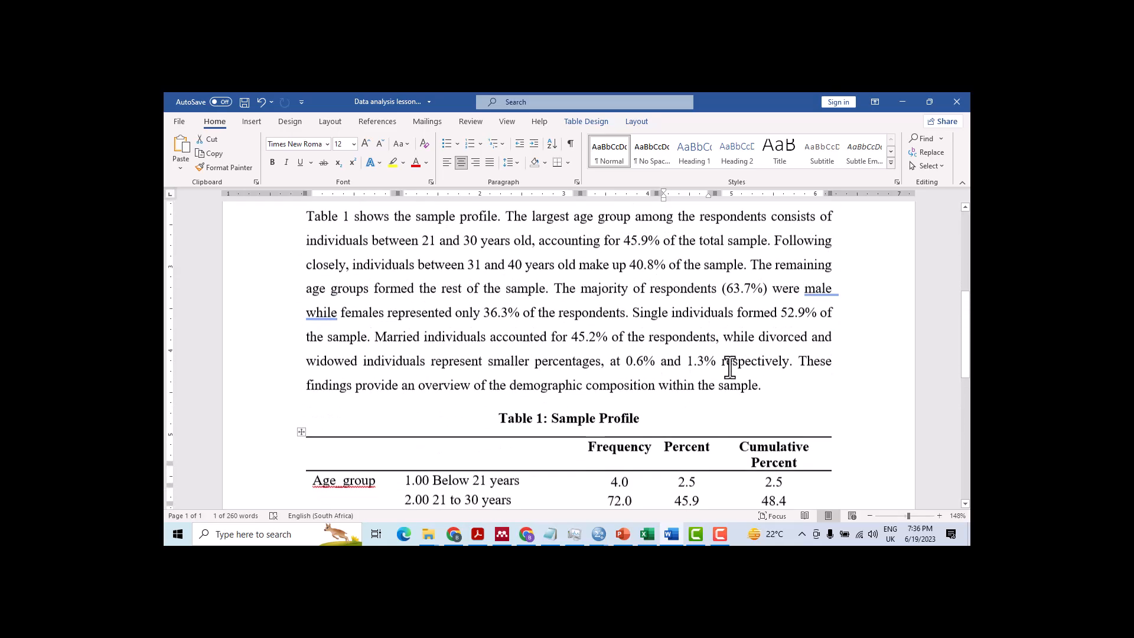
Review the marital status sentences in the Sample profile paragraph alongside the Marital_status rows of Table 1
scroll(730, 367, down, 1)
drag(668, 314, 773, 313)
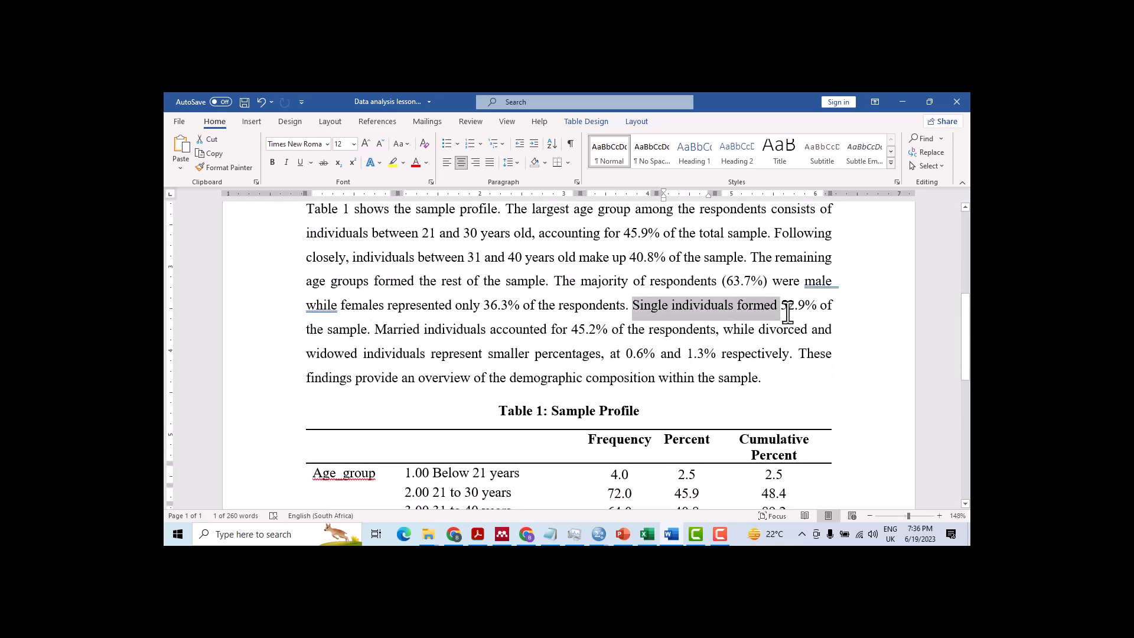
drag(339, 329, 357, 329)
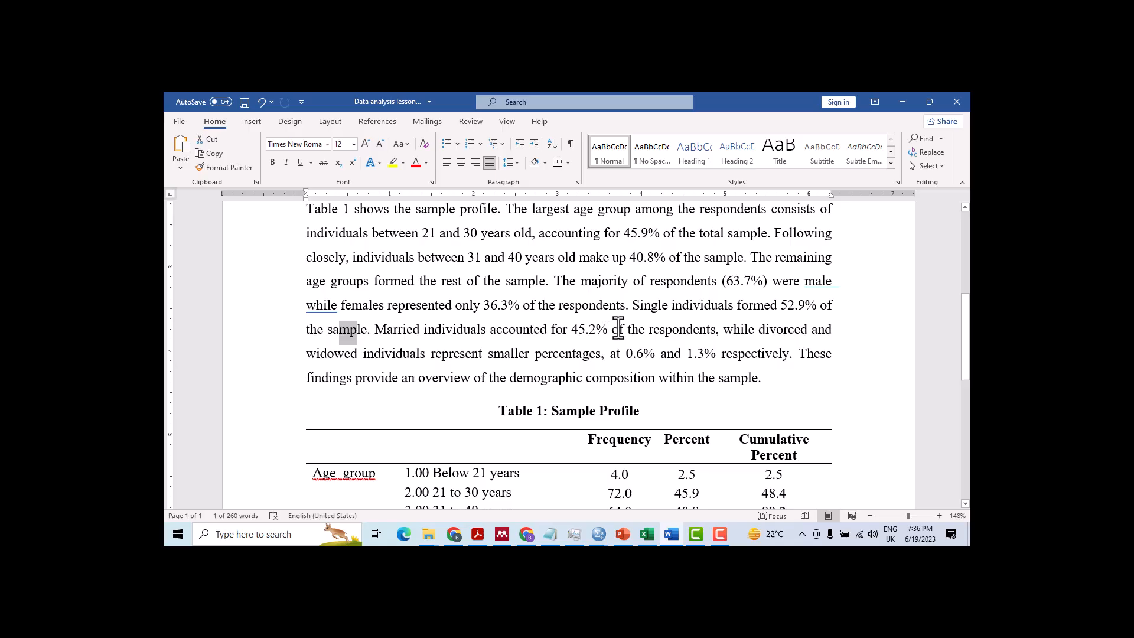
scroll(619, 329, up, 1)
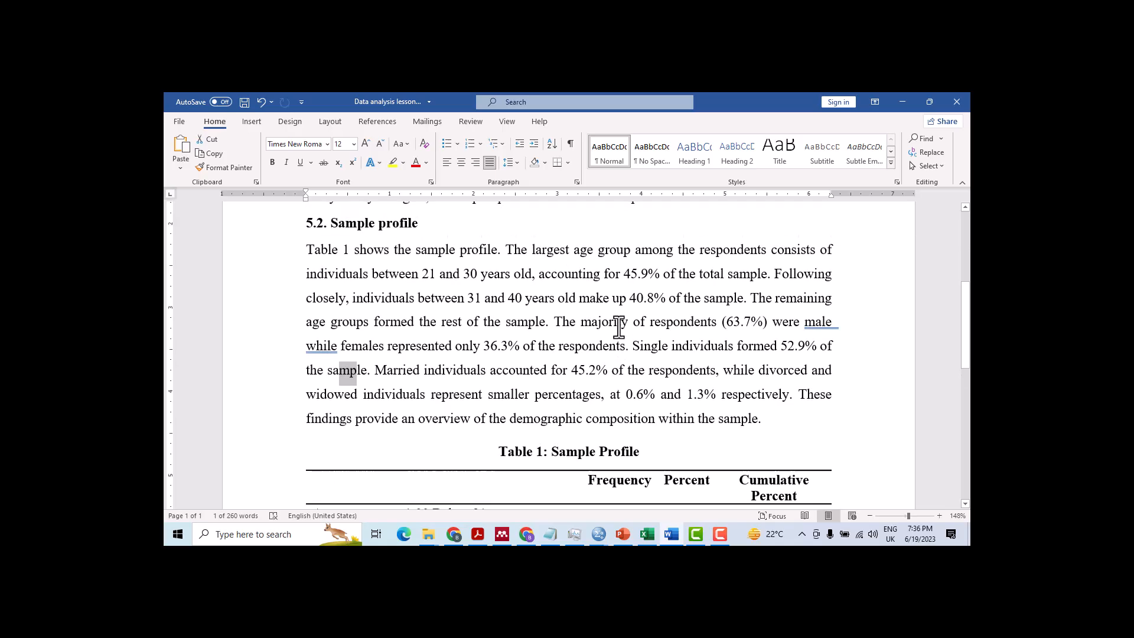
scroll(618, 329, down, 3)
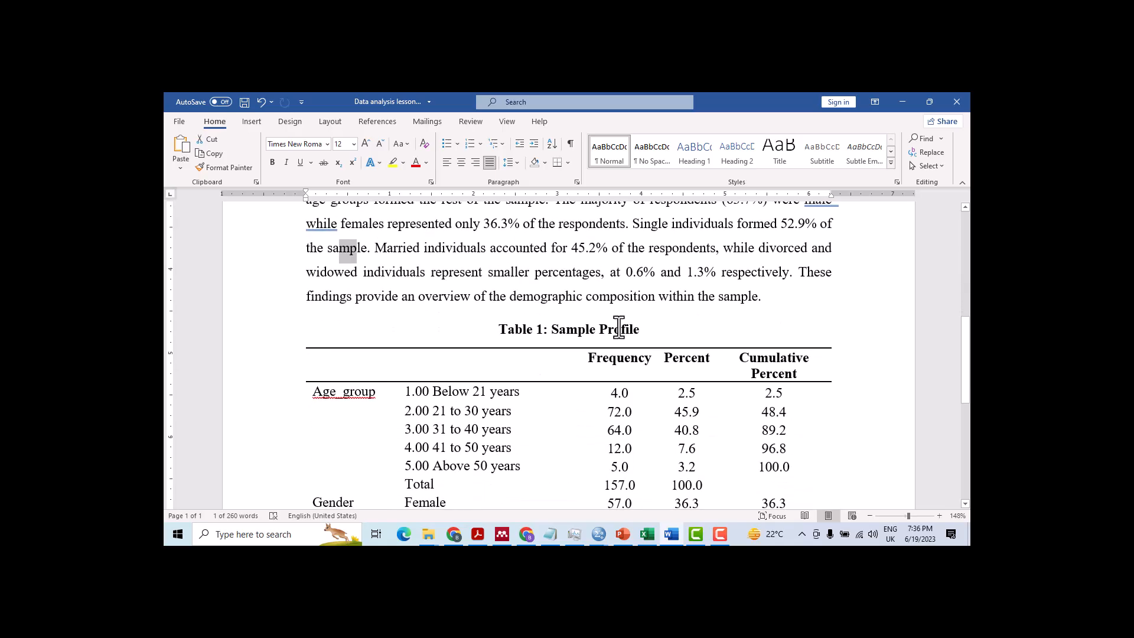
scroll(619, 328, up, 1)
scroll(618, 329, down, 7)
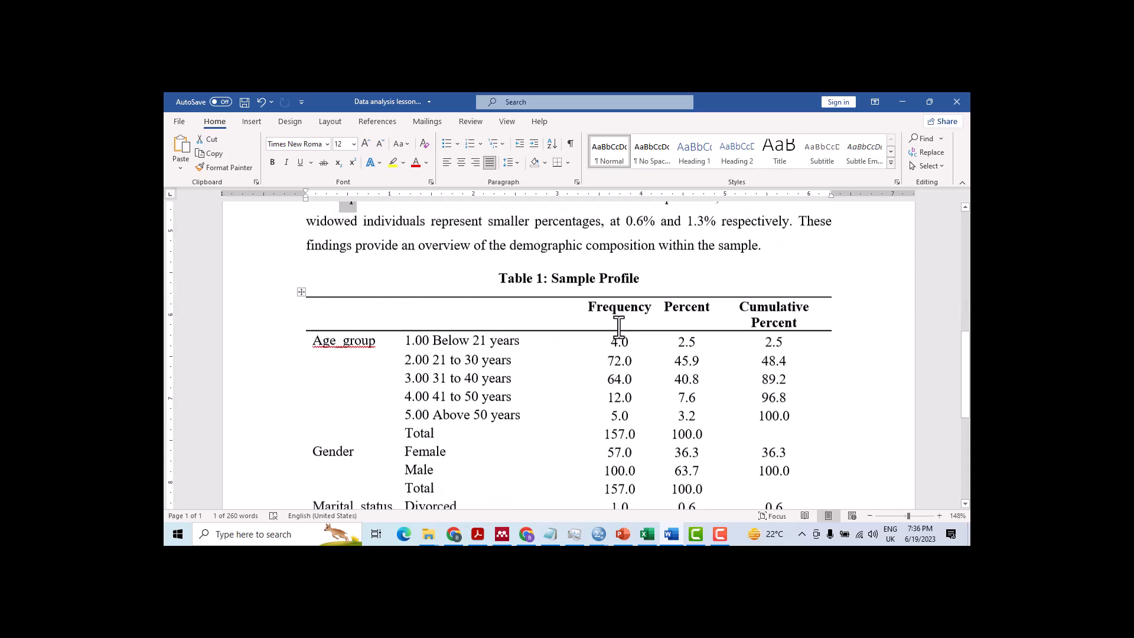
scroll(618, 329, up, 4)
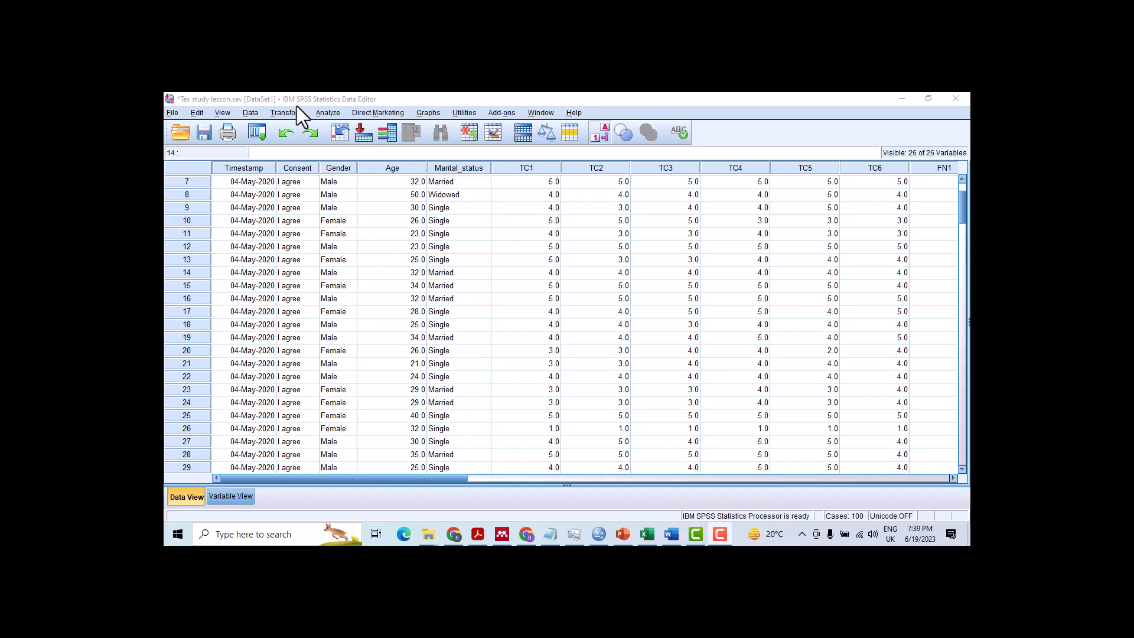
In the SPSS Data Editor, examine the variable definitions and highlight the questionnaire items TC1 through AW5
click(230, 495)
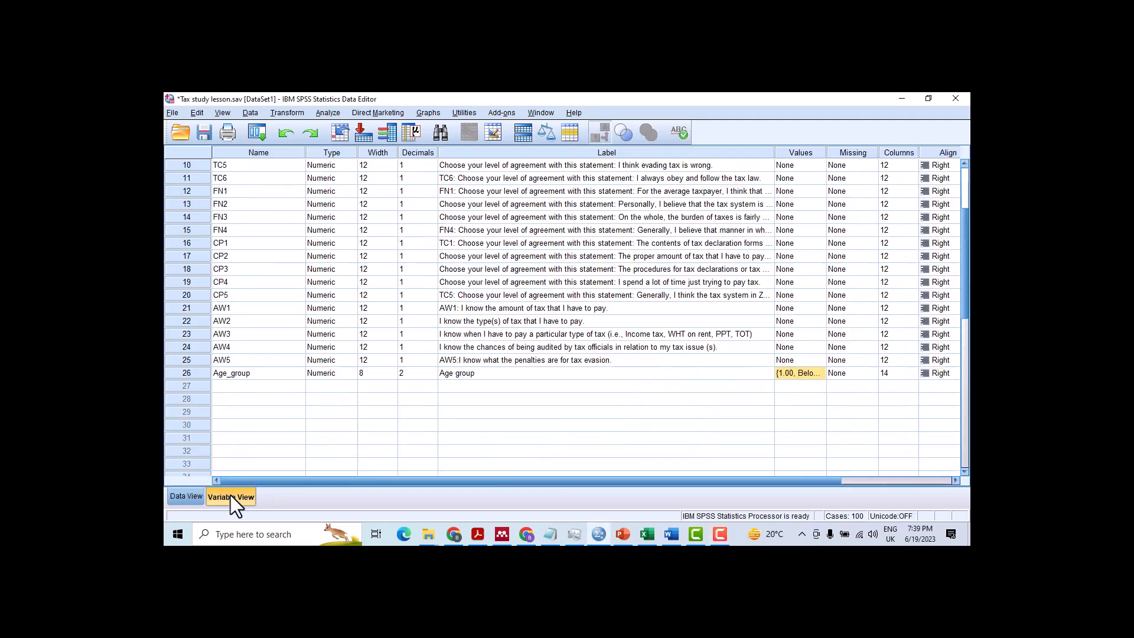
scroll(264, 277, up, 5)
scroll(254, 278, down, 2)
scroll(236, 233, up, 1)
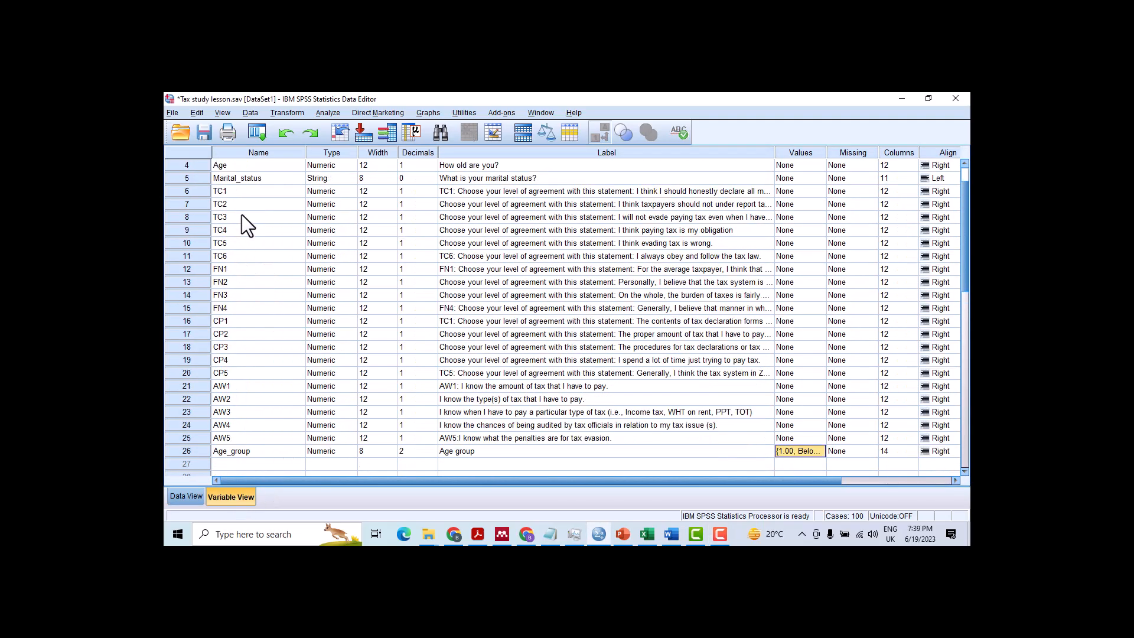
click(231, 192)
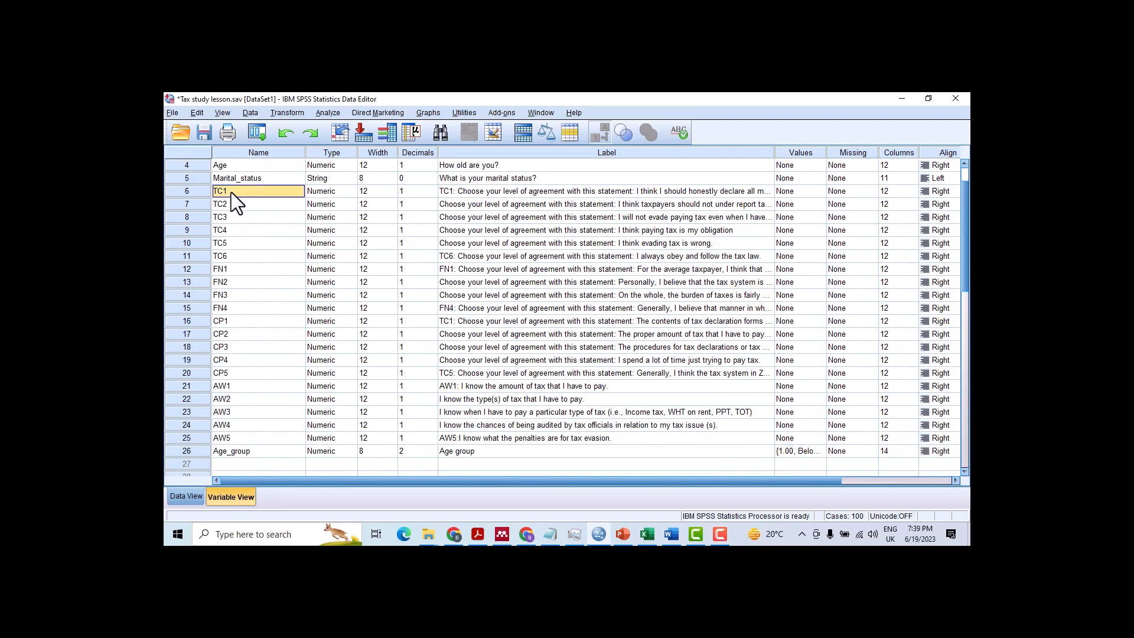
click(221, 270)
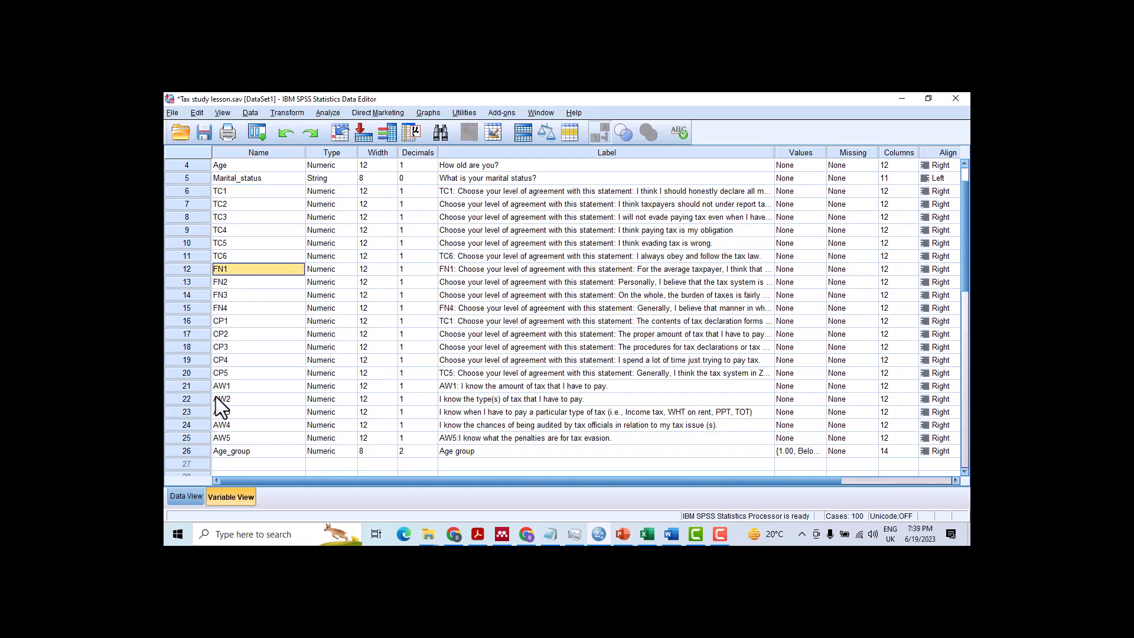
drag(230, 190, 223, 434)
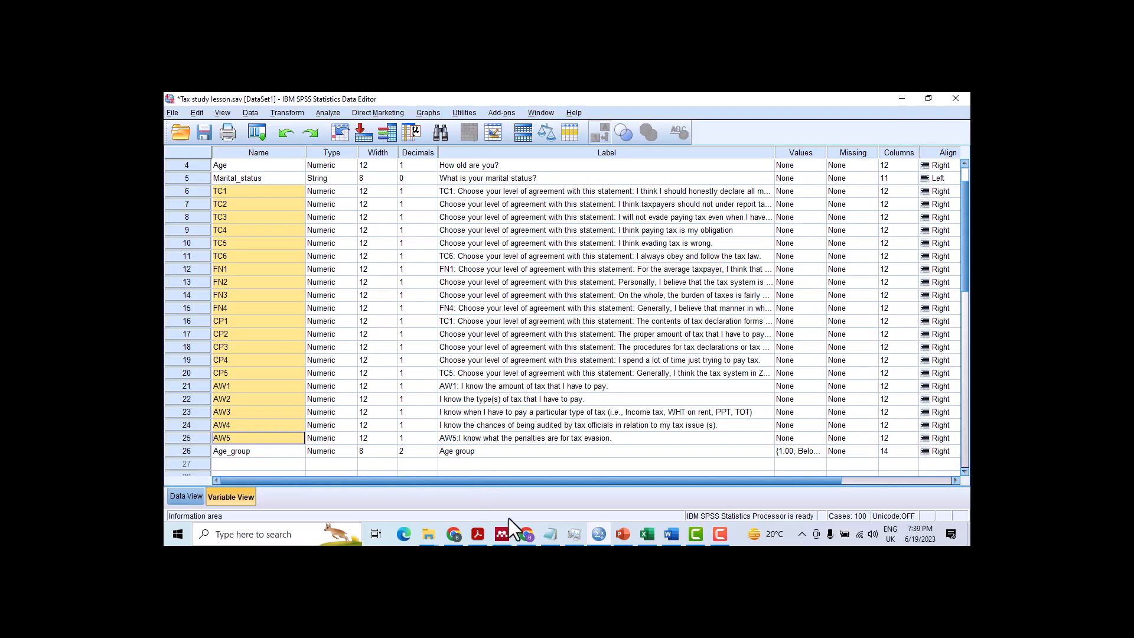
Start a Factor Analysis and show the source variables by name instead of by label
click(326, 113)
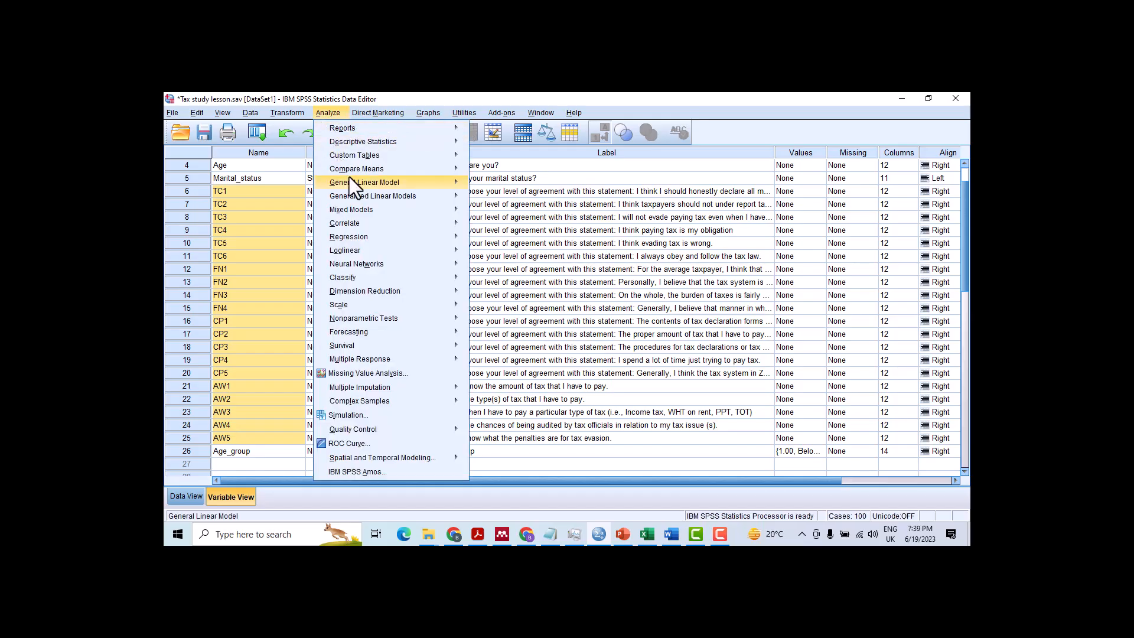
mouse_move(407, 293)
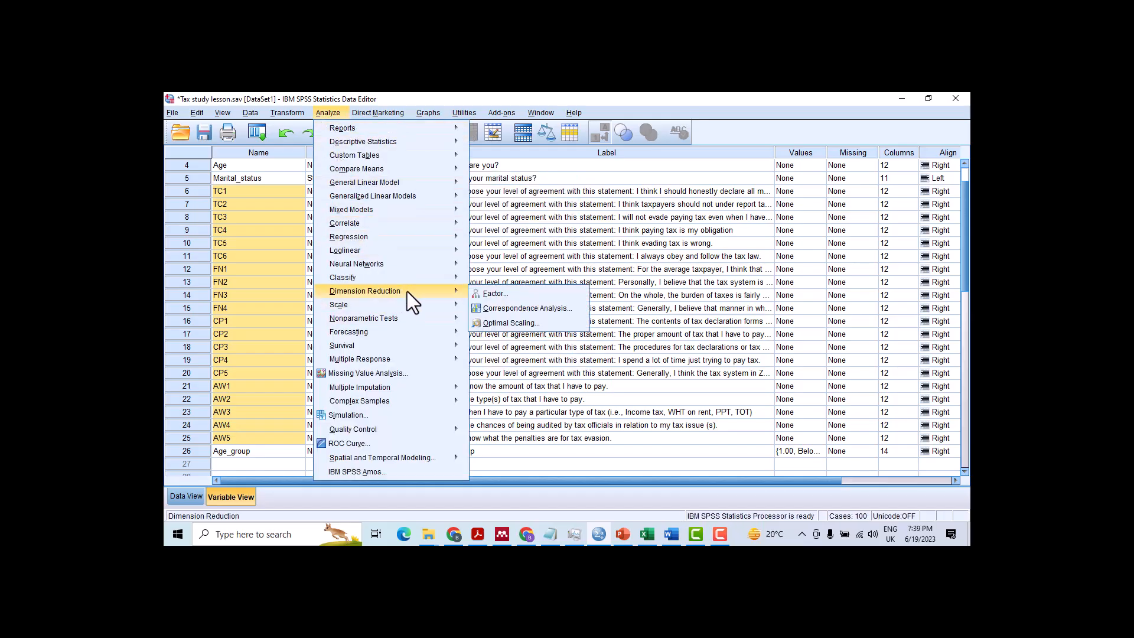
click(506, 297)
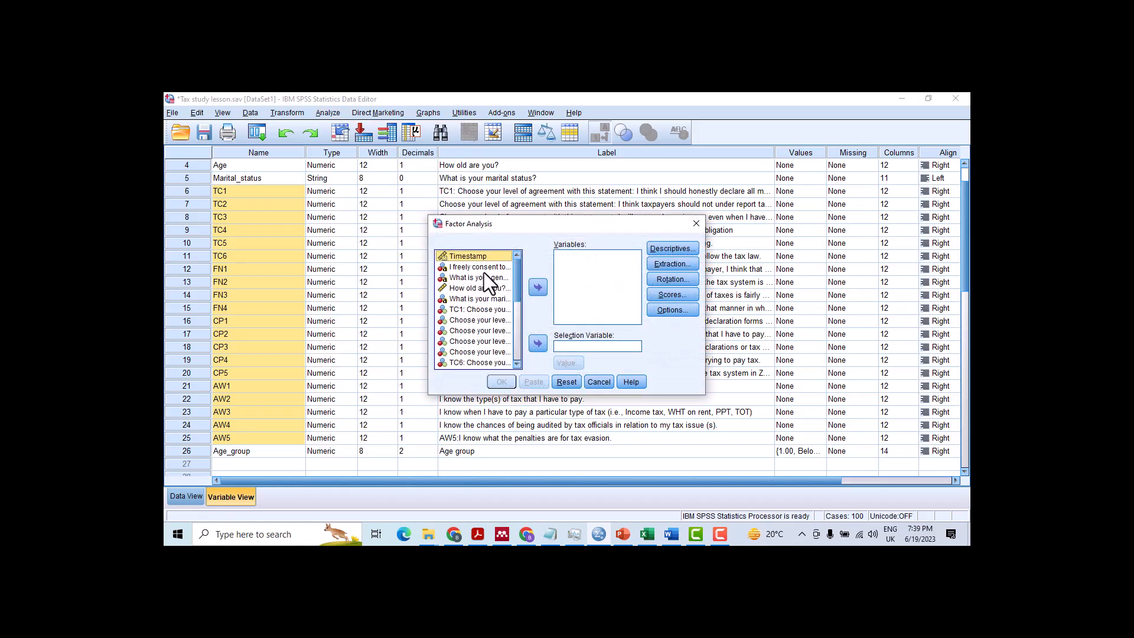
right_click(489, 258)
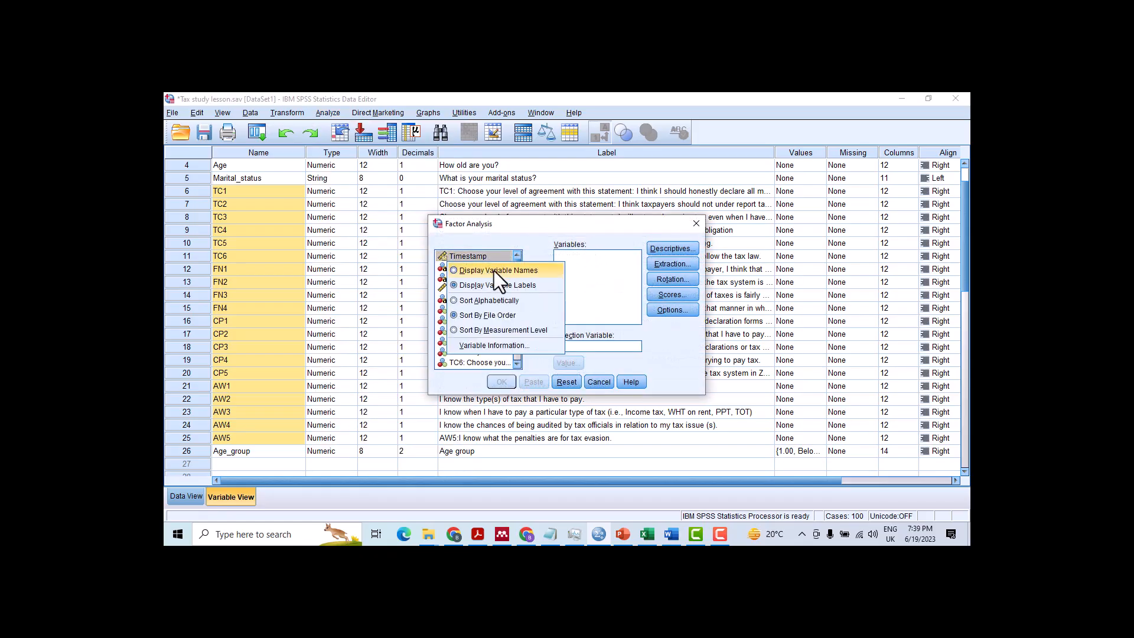
click(494, 271)
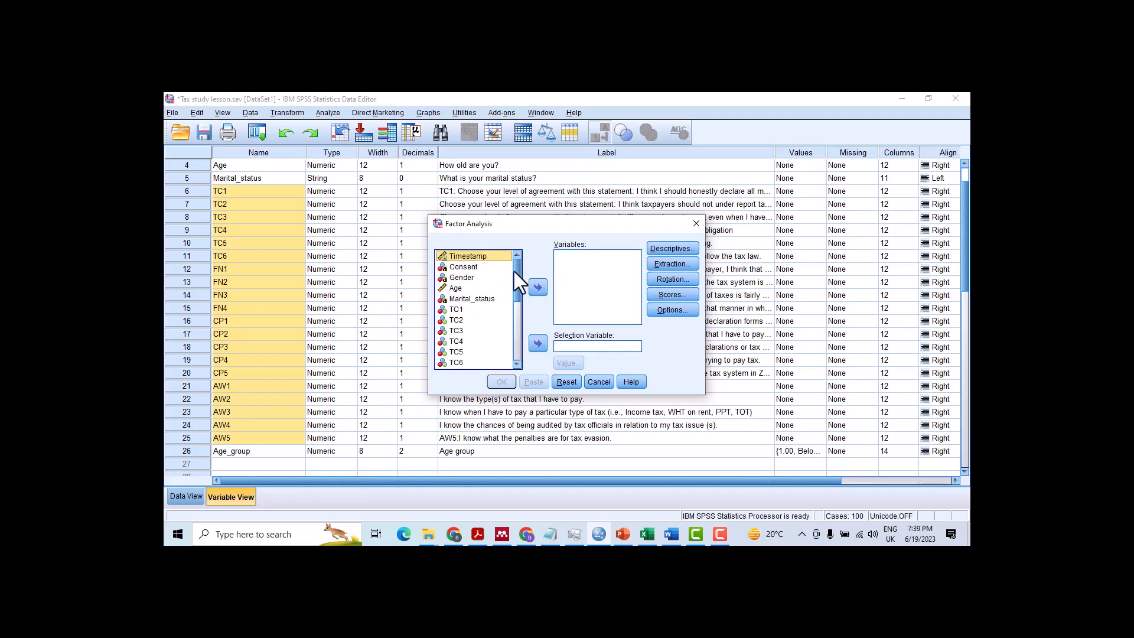
scroll(514, 271, down, 1)
click(467, 297)
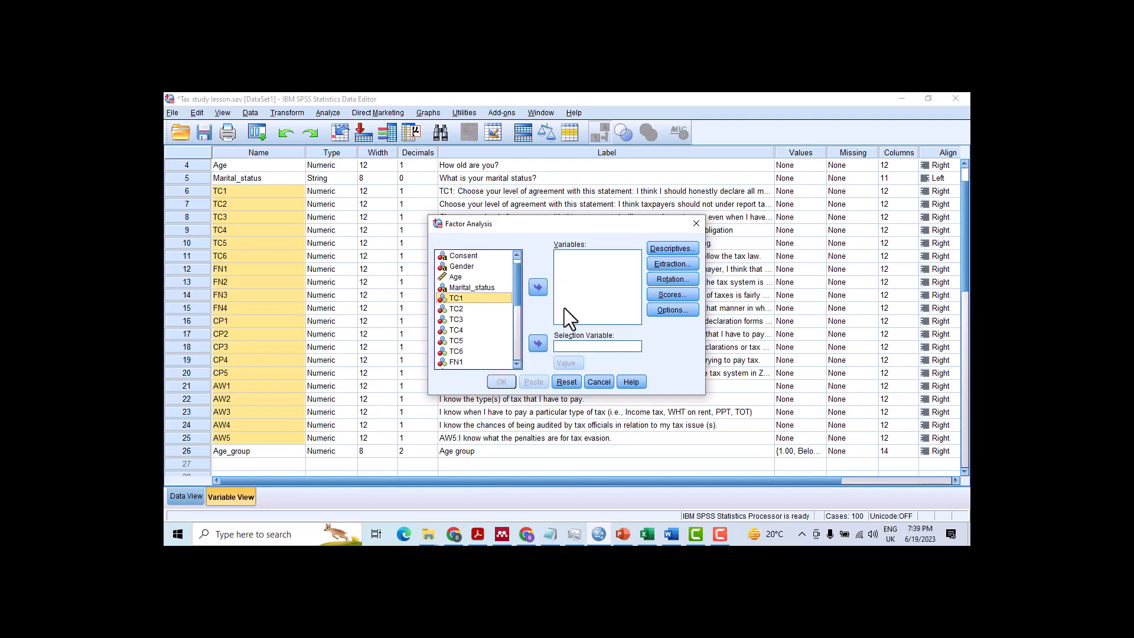
key(shift+Down)
key(shift+Down)
key(shift+Down)
key(shift+Down)
key(shift+Down)
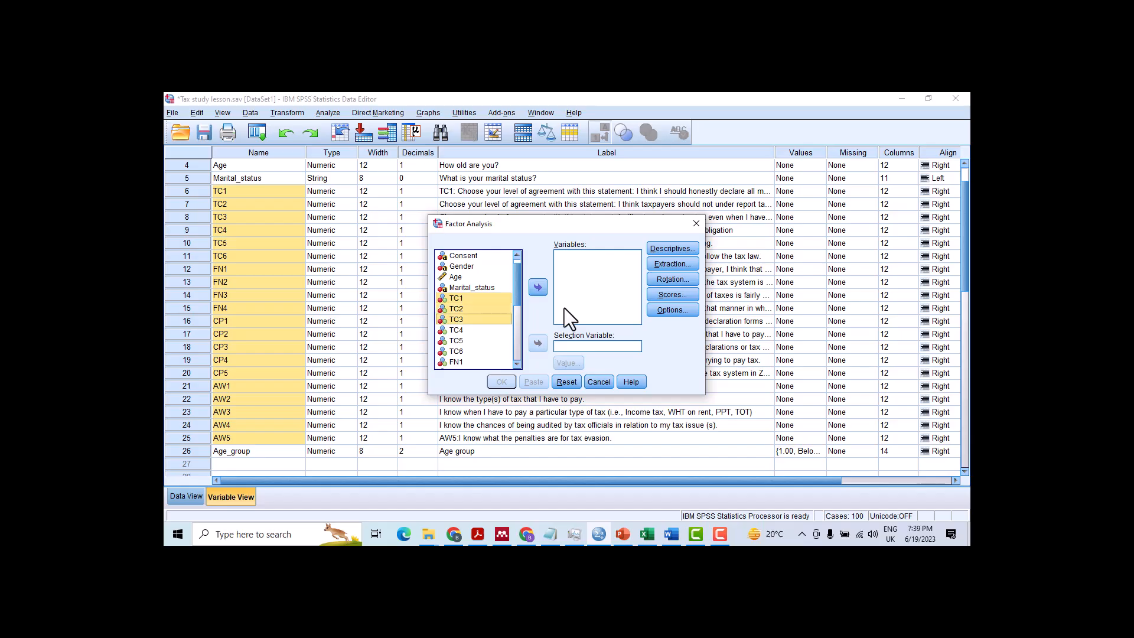
scroll(404, 299, down, 1)
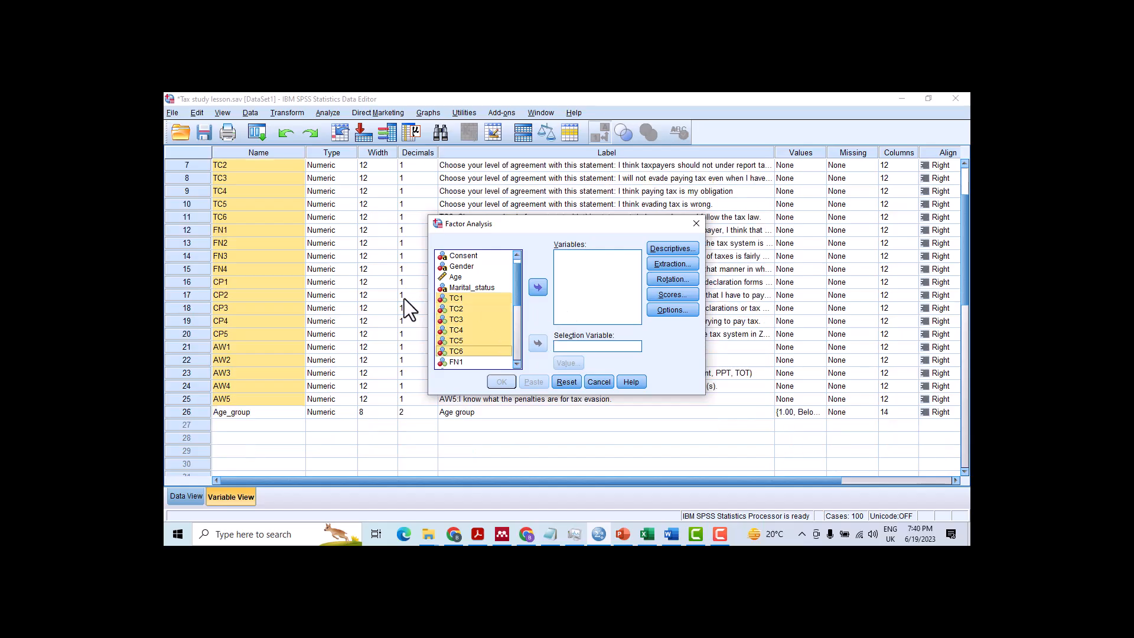
Add the questionnaire items TC1 through AW5 to the Factor Analysis variables, leaving out Age_group
click(475, 315)
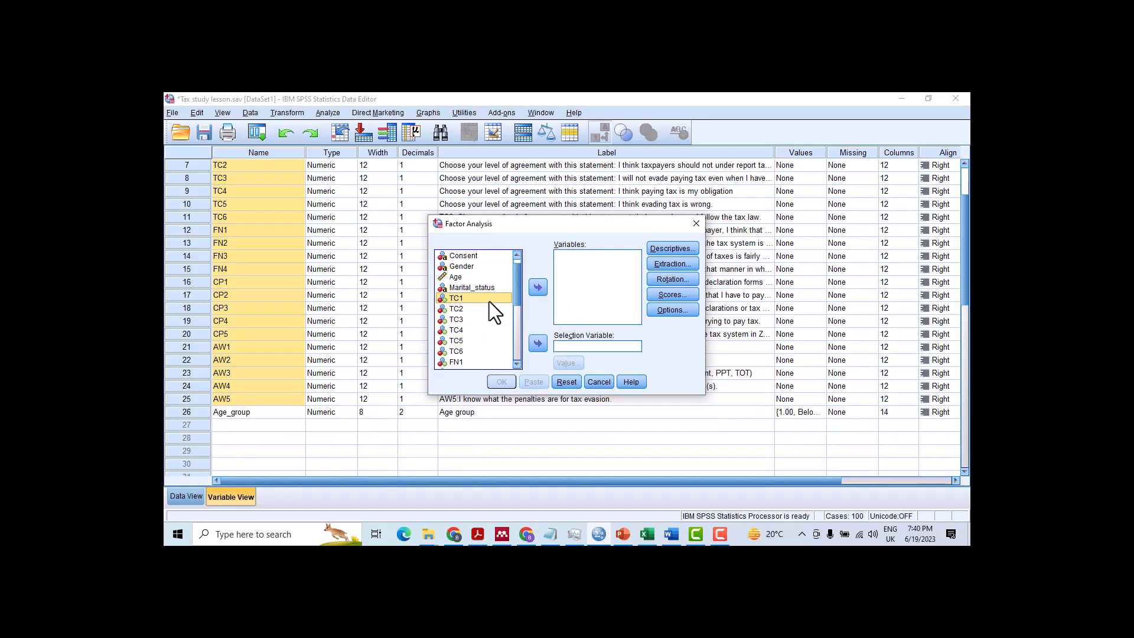
key(shift+Down)
key(shift+Down)
key(shift+Down)
key(shift+Down)
key(shift+Down)
key(shift+Down)
key(shift+Down)
key(shift+Down)
key(shift+Down)
key(shift+Down)
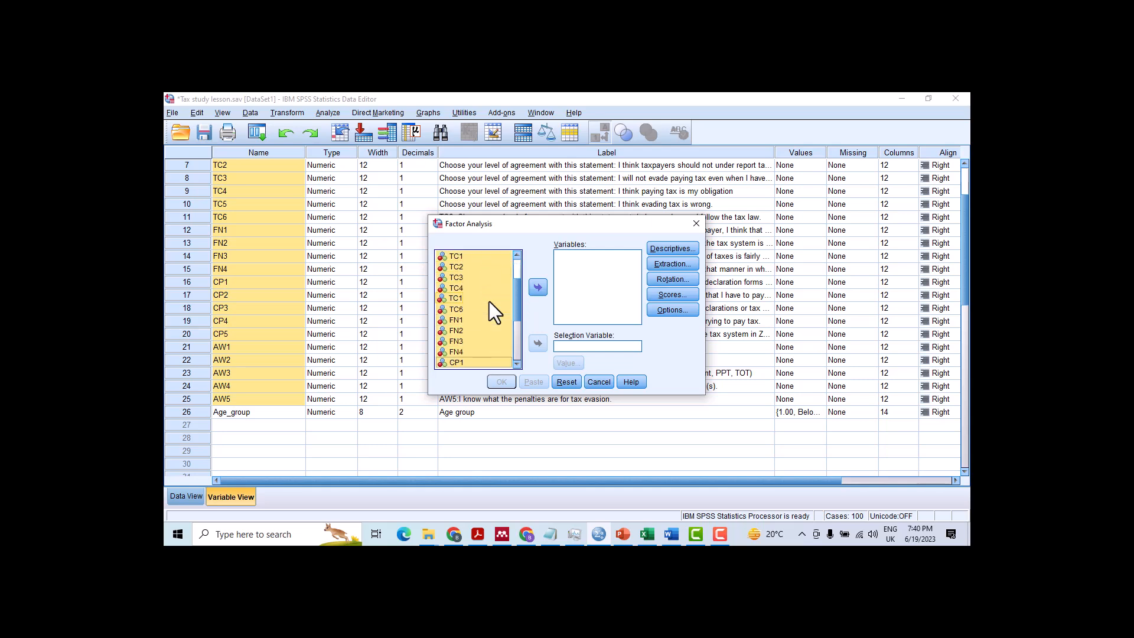
key(shift+End)
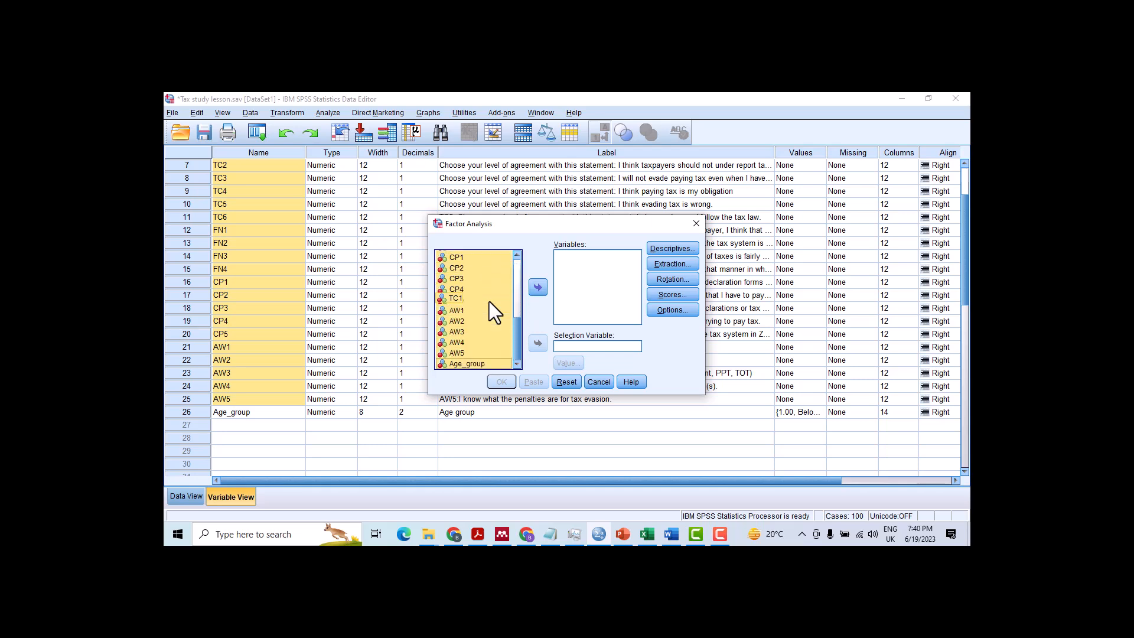
key(shift+Up)
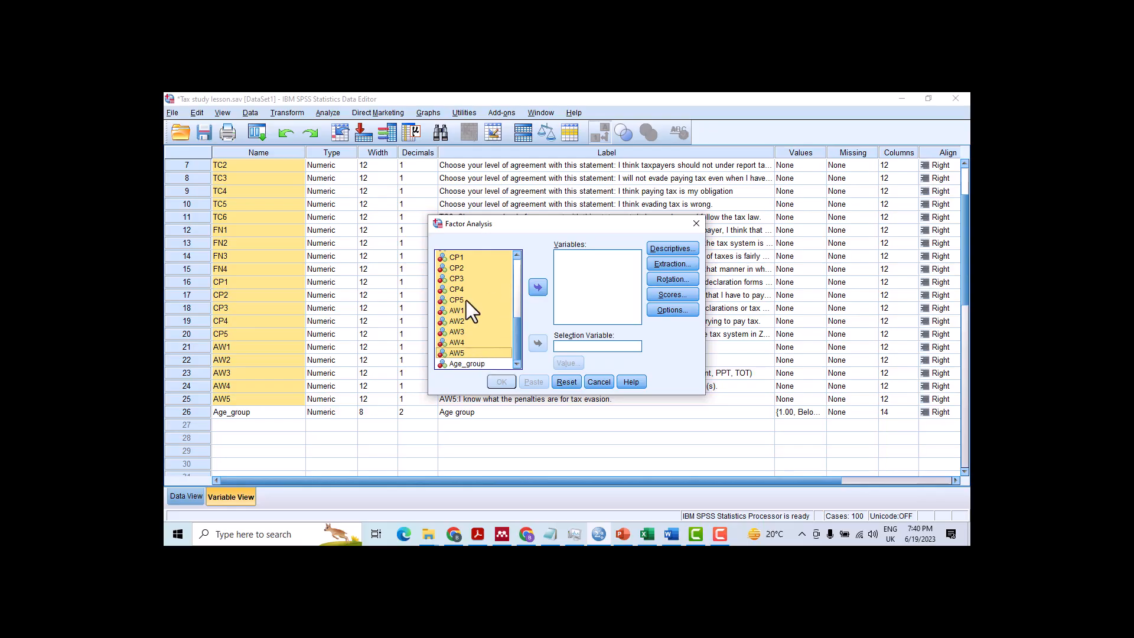
scroll(466, 300, up, 8)
scroll(465, 324, down, 1)
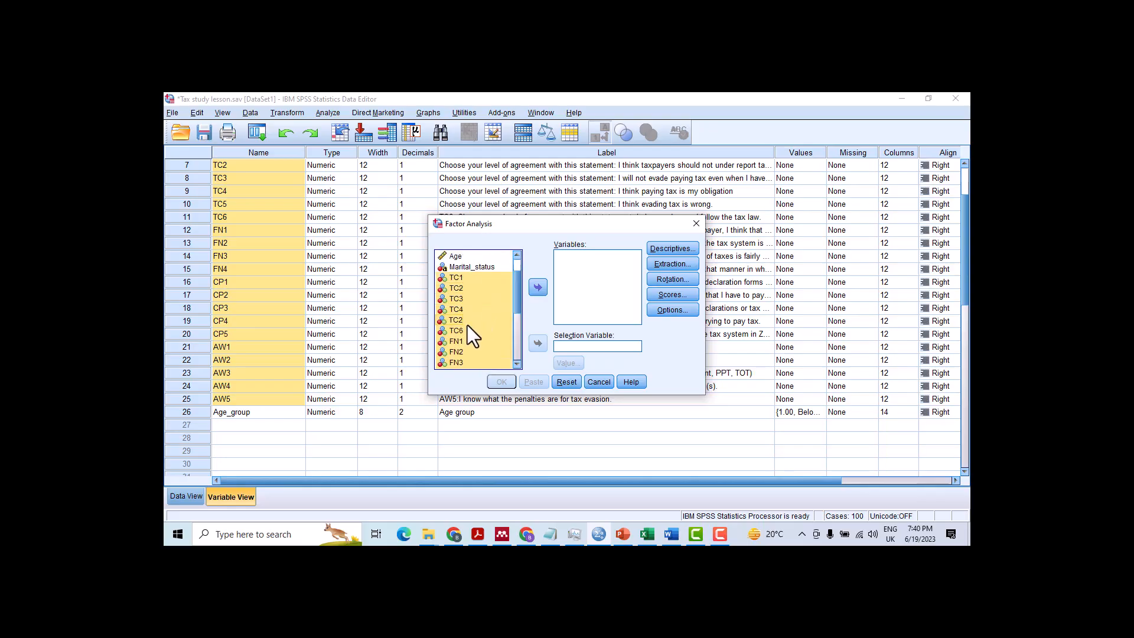
click(537, 288)
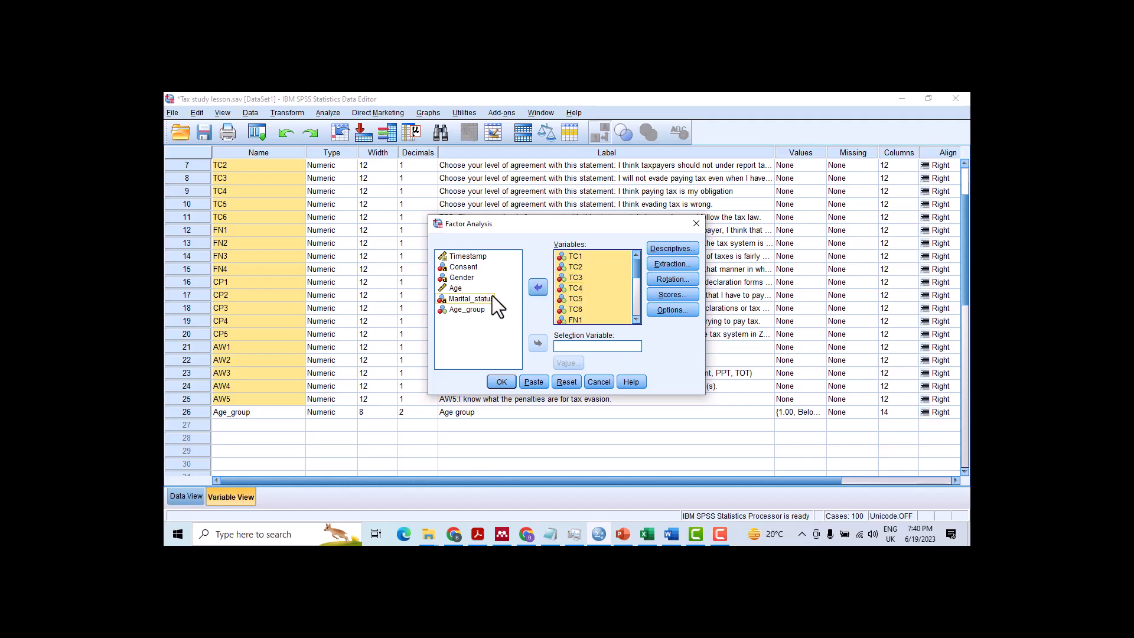
Leave the descriptives as they are and confirm Principal components extraction on the correlation matrix with eigenvalues greater than 1
click(667, 251)
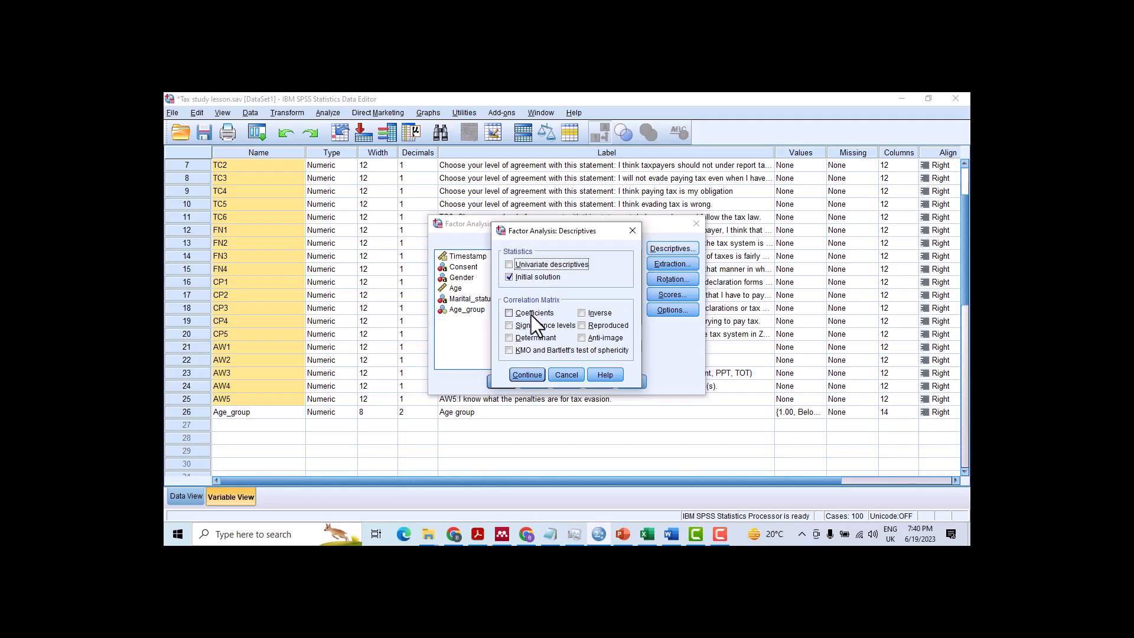
click(573, 374)
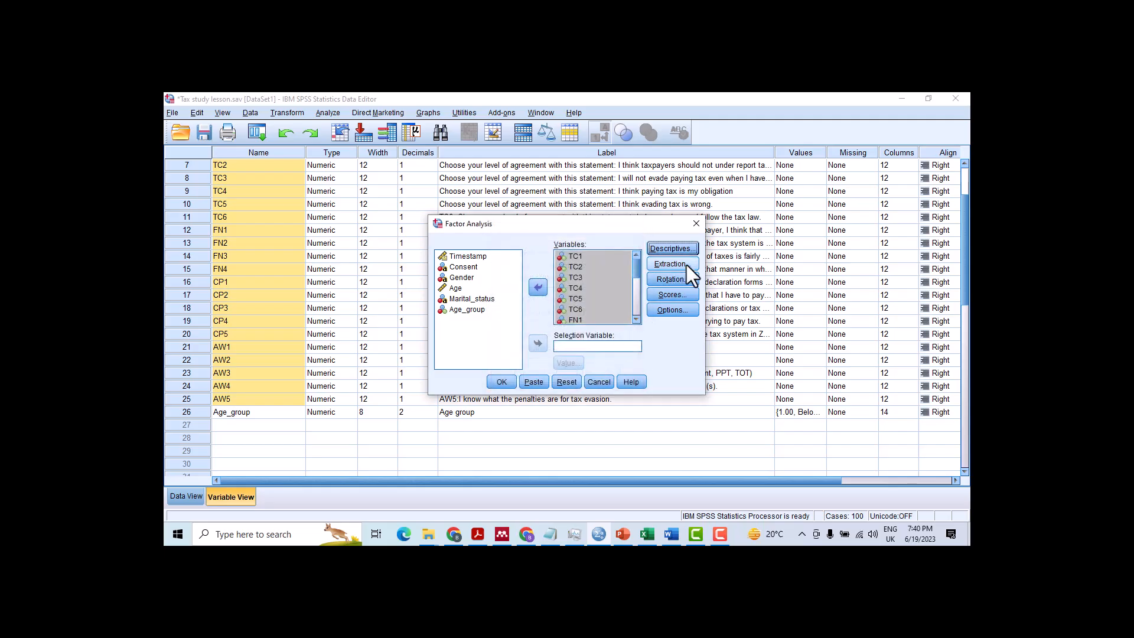
click(673, 264)
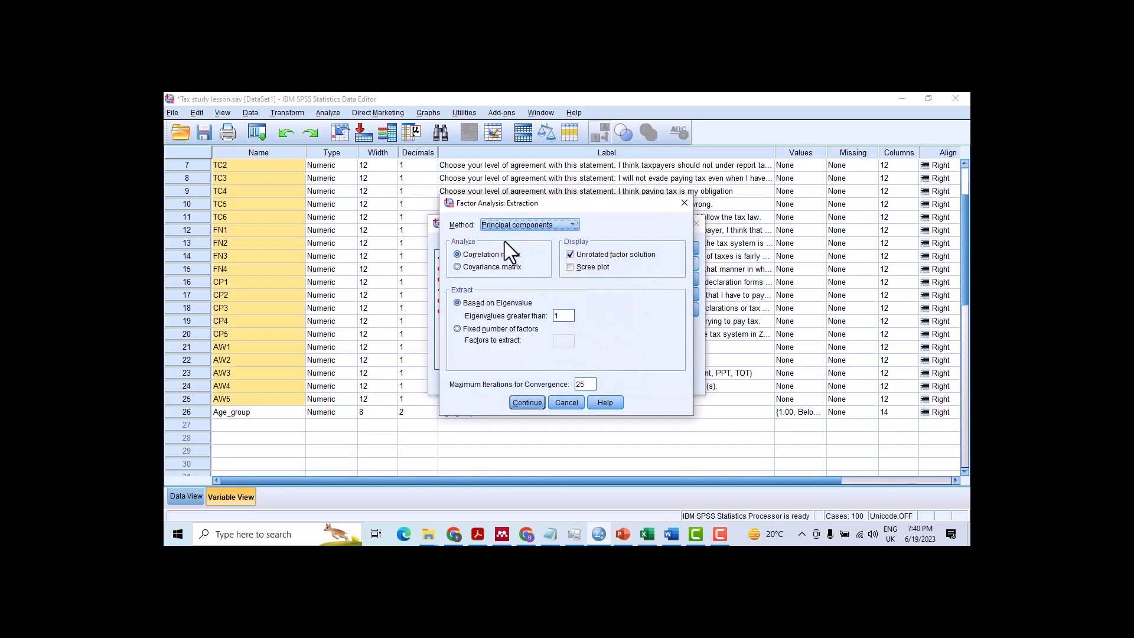
click(559, 224)
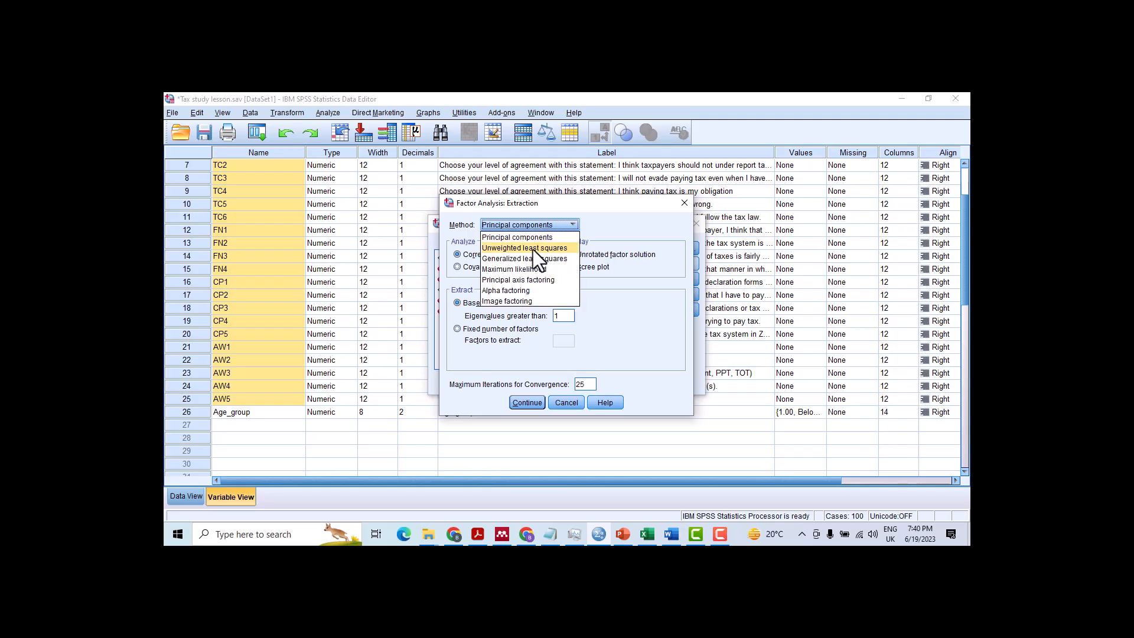
click(633, 225)
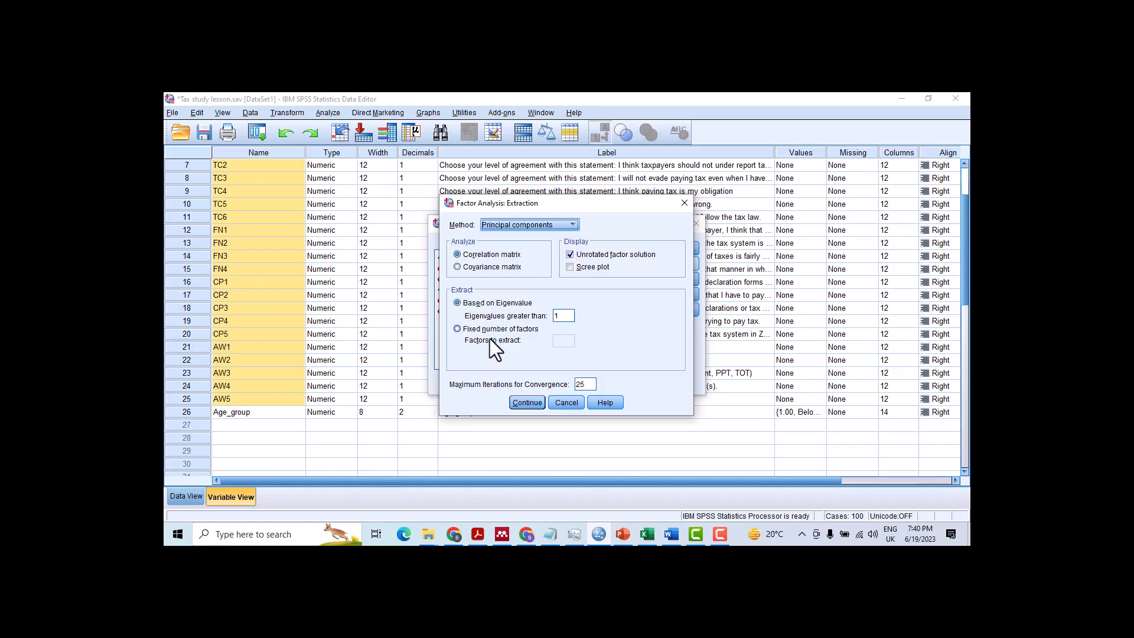
click(530, 402)
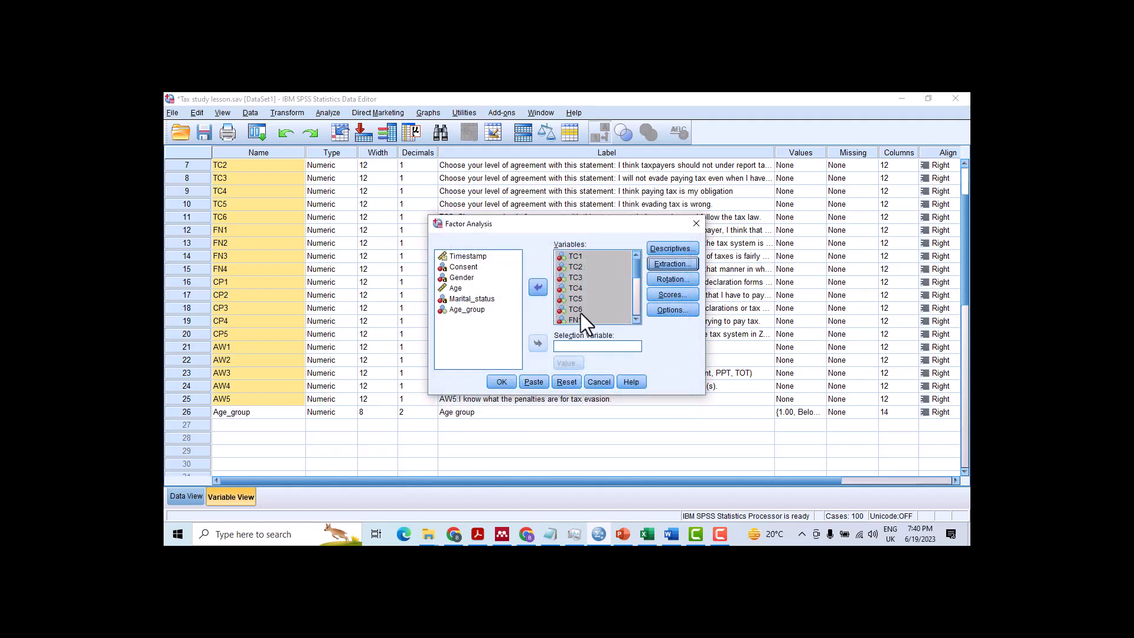
Set the rotation method to Varimax with the rotated solution displayed, and accept the factor scores settings without saving scores as variables
click(676, 279)
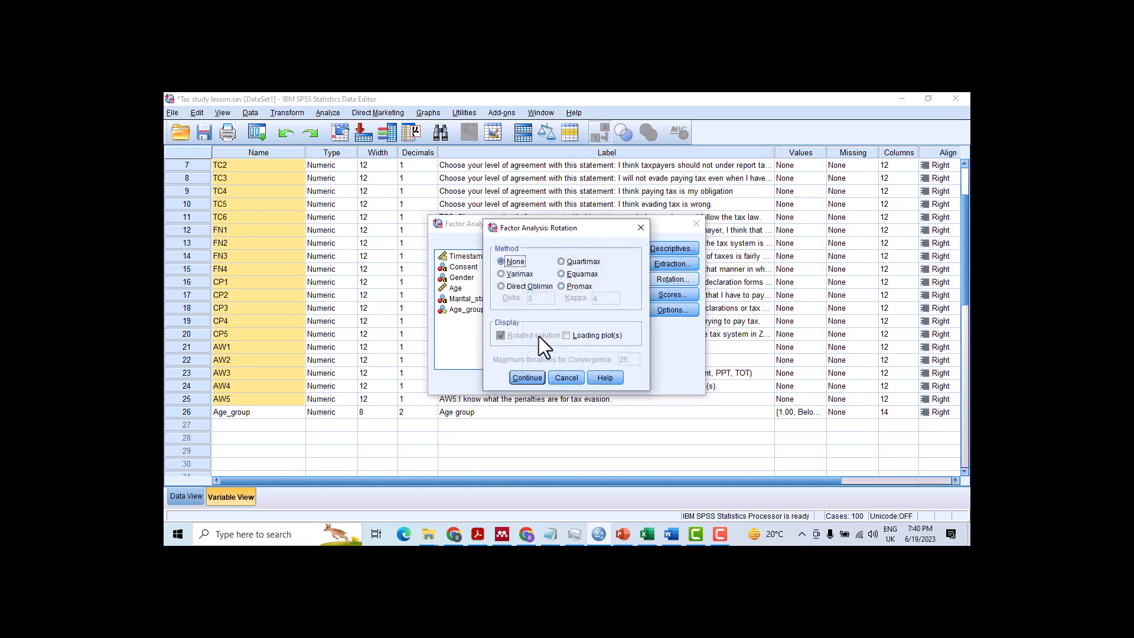
click(519, 272)
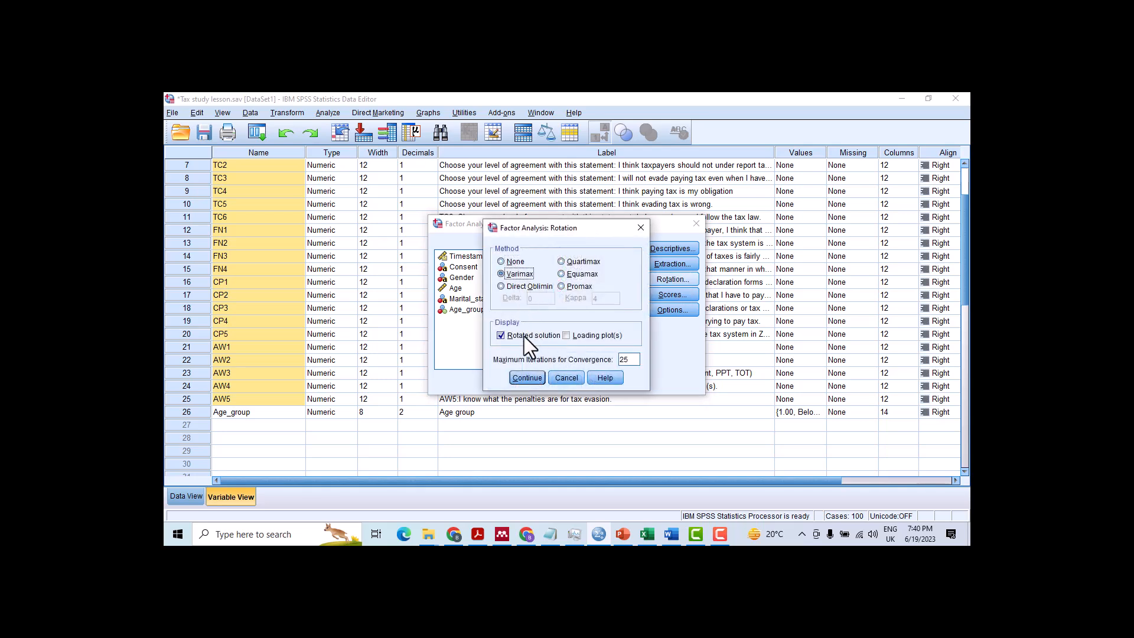
click(525, 379)
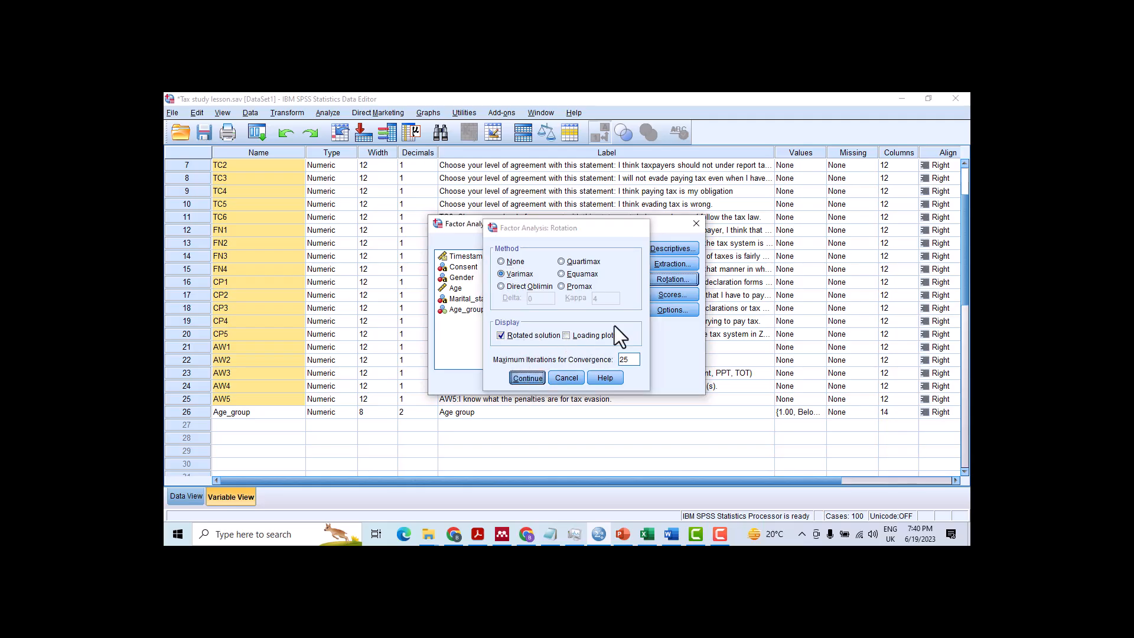
click(673, 294)
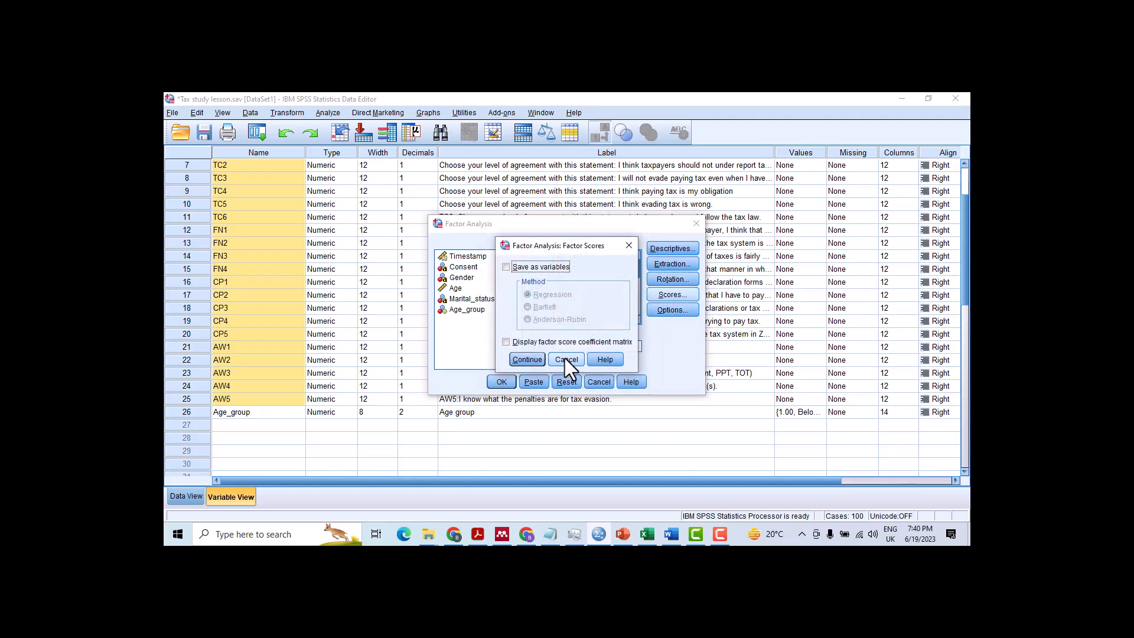
click(533, 363)
Have the coefficients sorted by size, keep listwise exclusion of missing cases, and run the factor analysis
click(664, 310)
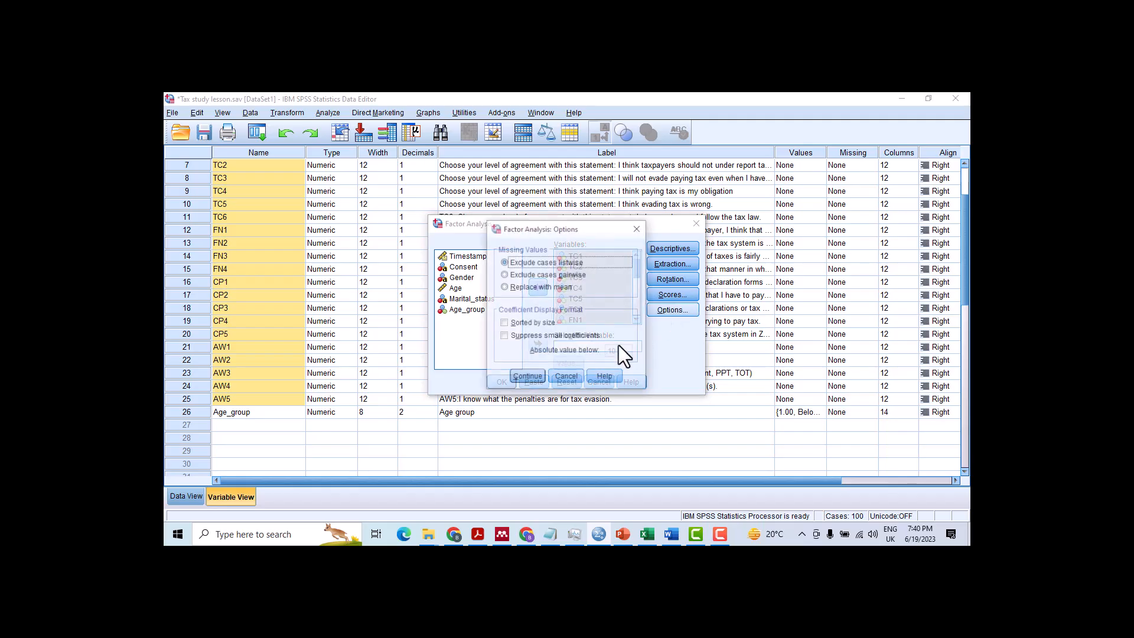
click(504, 324)
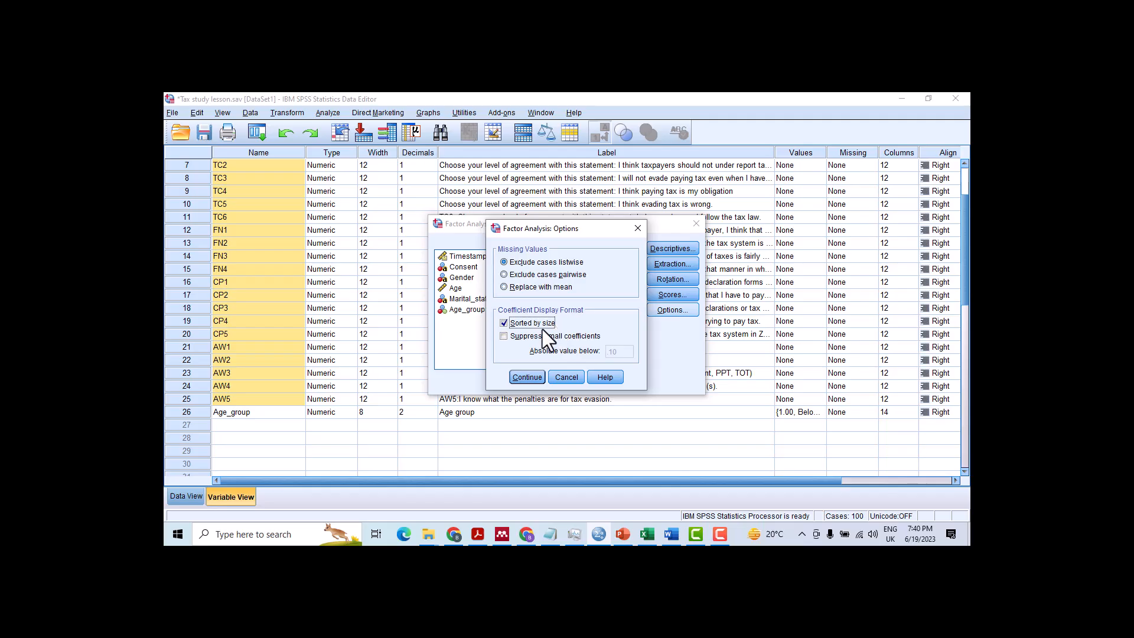
click(529, 377)
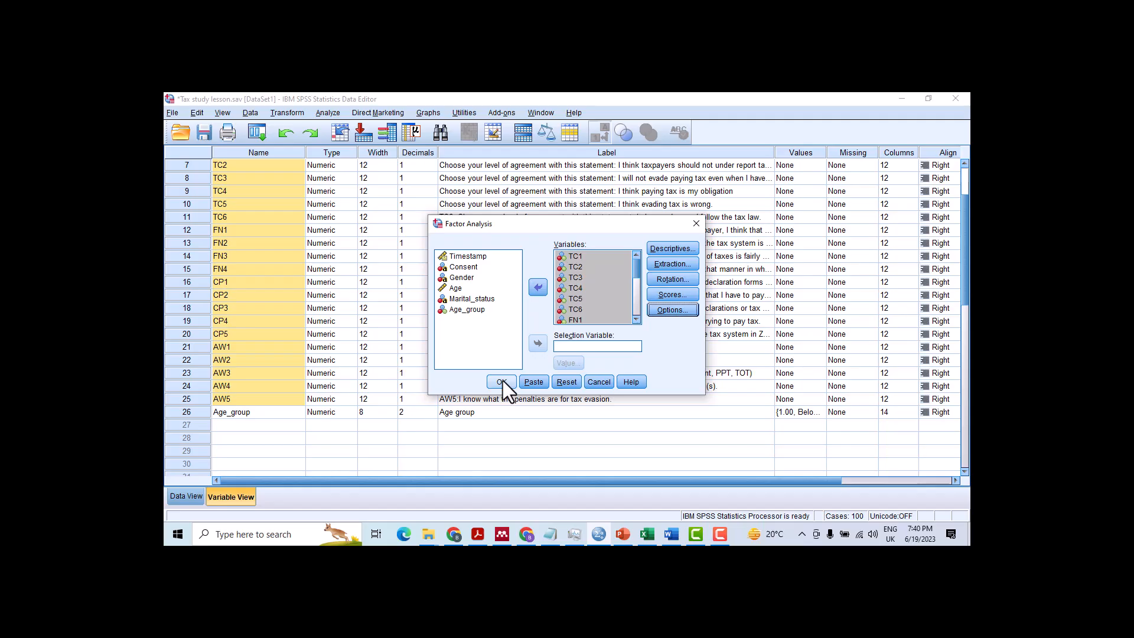
click(502, 381)
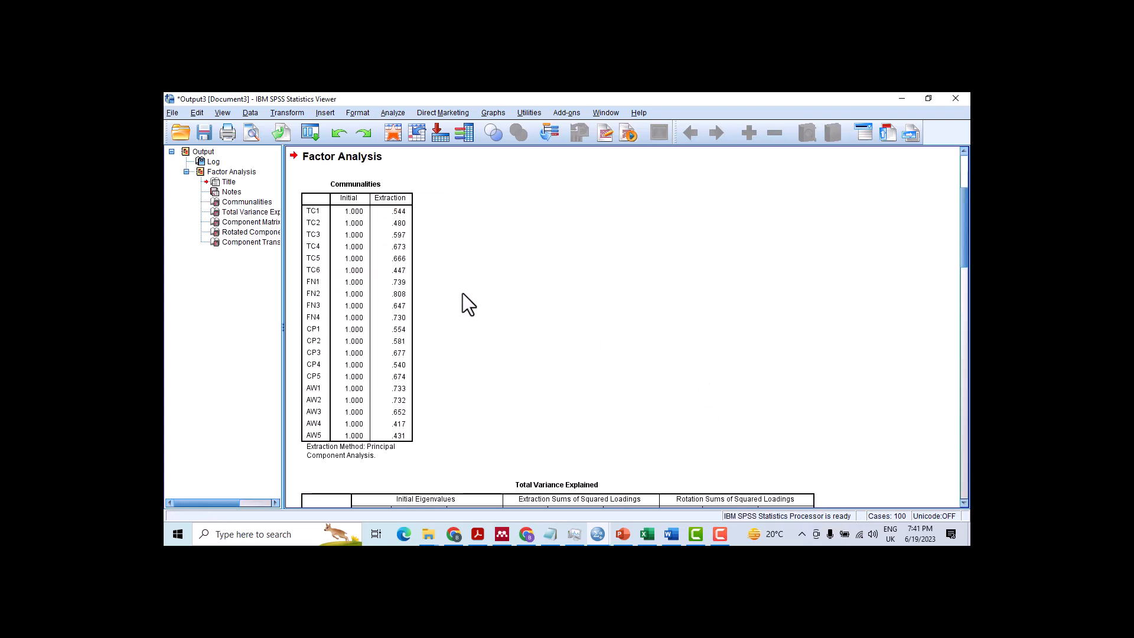
Review the Communalities and Total Variance Explained tables in the output, focusing on the extracted components and their eigenvalues
scroll(509, 293, down, 3)
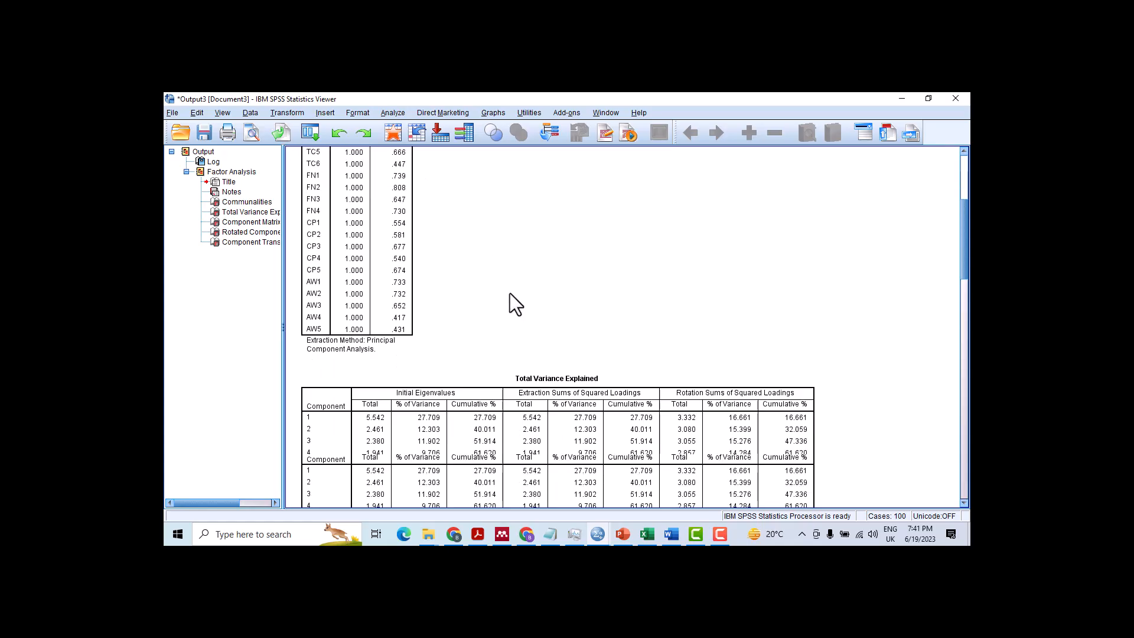
scroll(509, 293, down, 4)
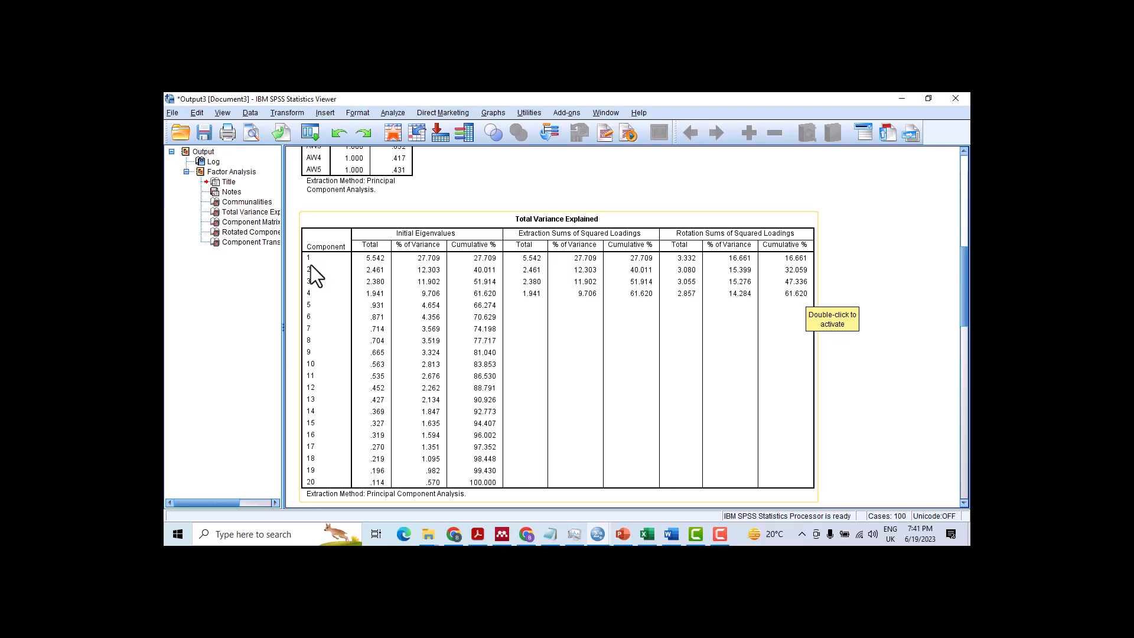
click(314, 292)
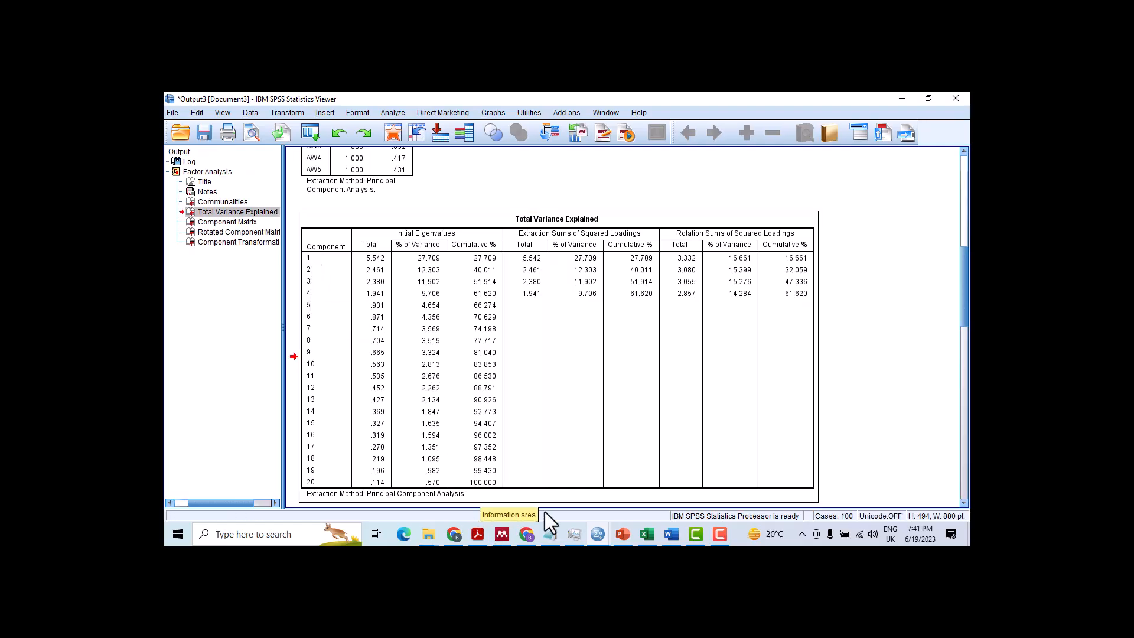
Switch to the Data analysis lessons presentation in PowerPoint and check the constructs on the Example of study slide
click(721, 532)
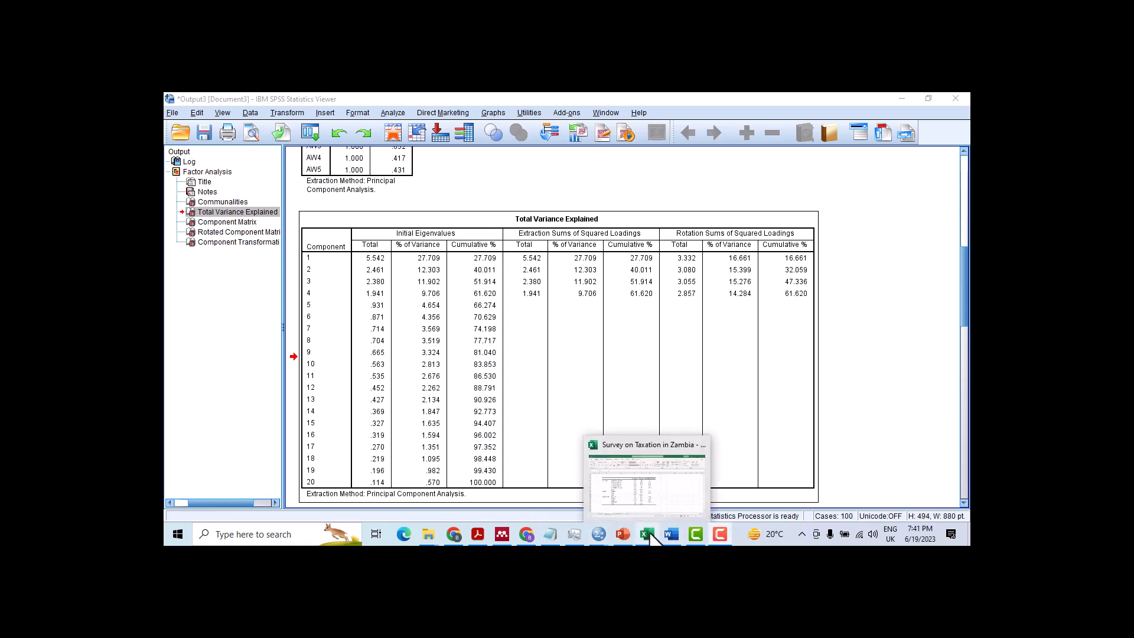
click(623, 534)
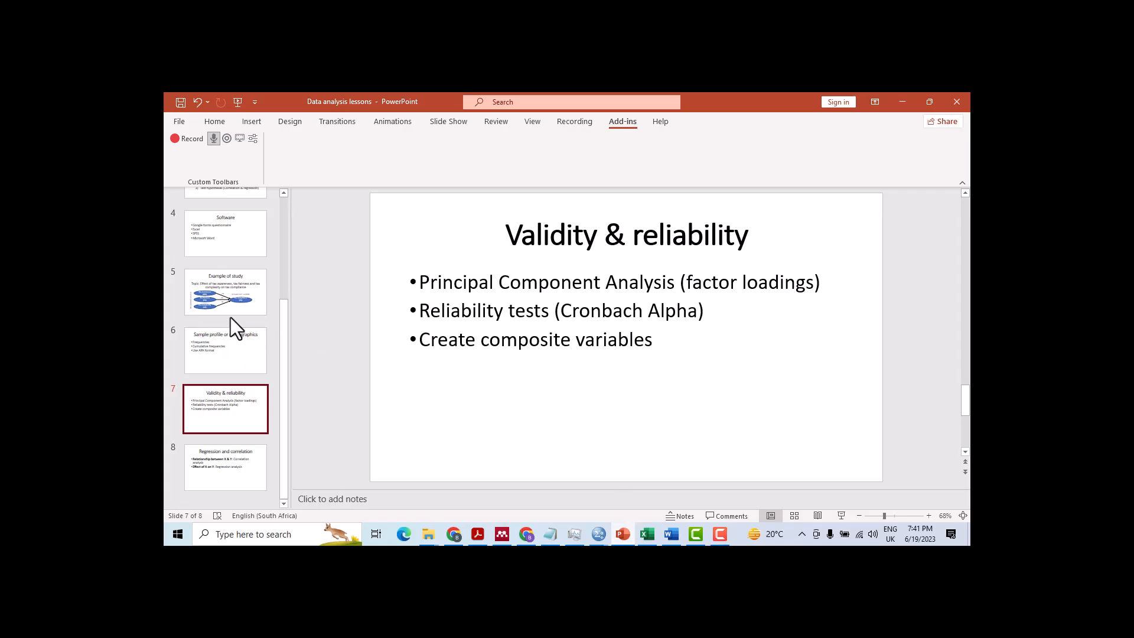
click(233, 292)
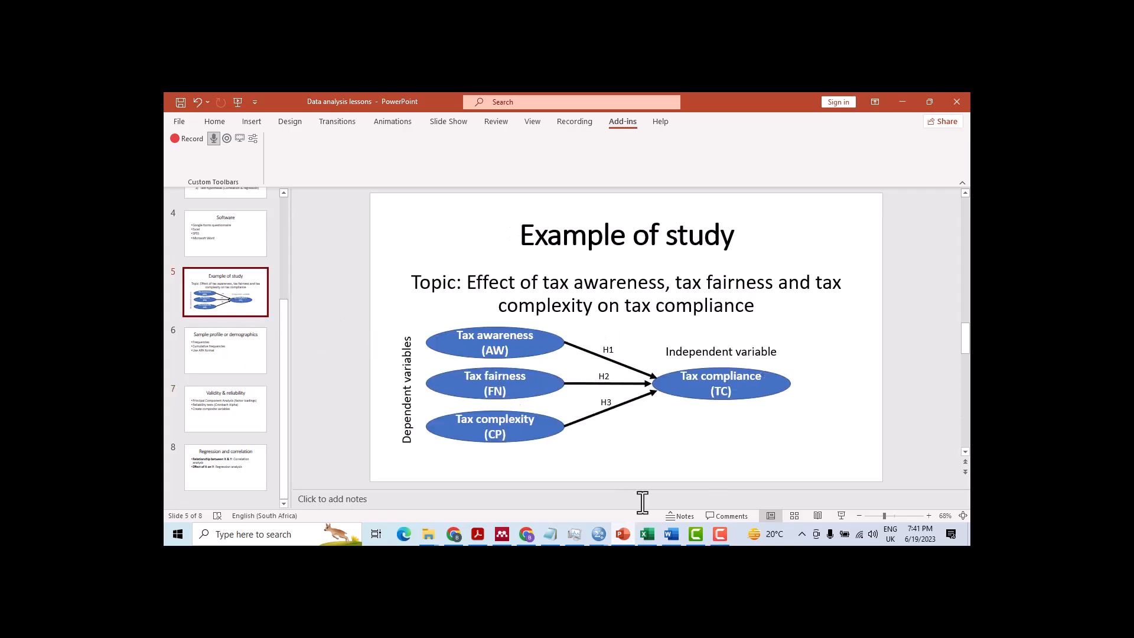
Return to the SPSS output and examine the item loadings in the Component Matrix and the Rotated Component Matrix
mouse_move(599, 534)
click(648, 484)
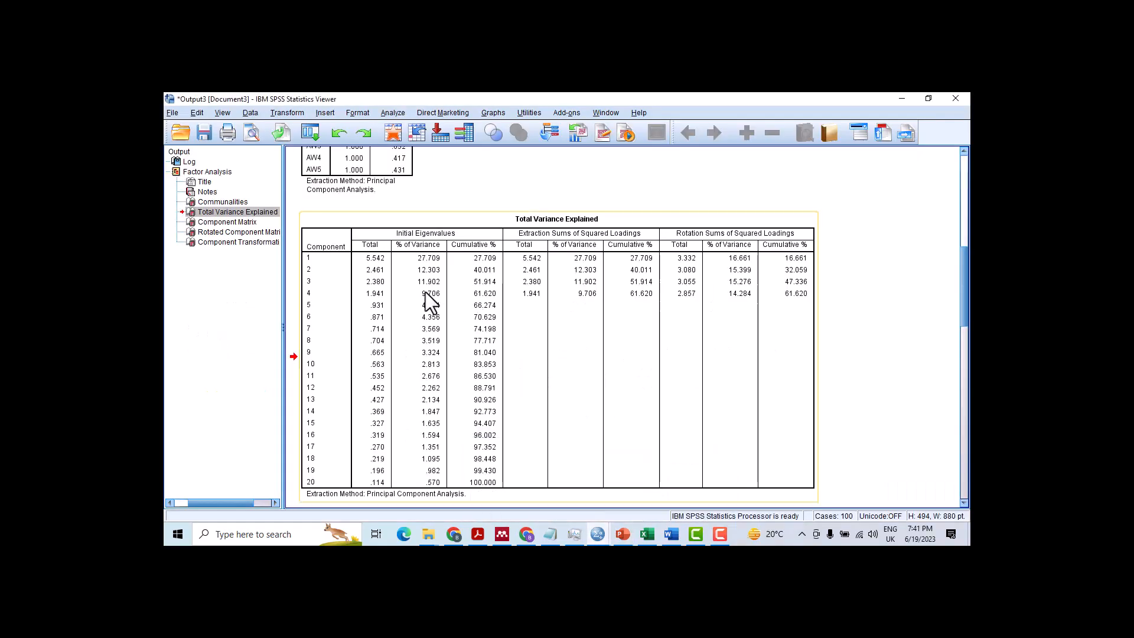
scroll(427, 313, down, 5)
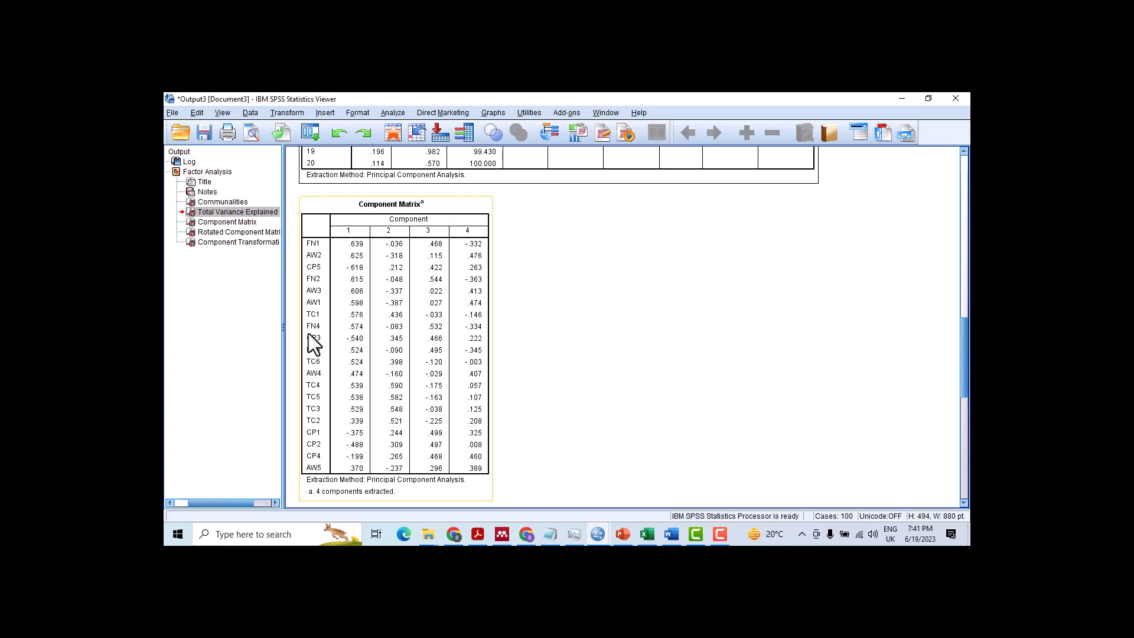
click(316, 253)
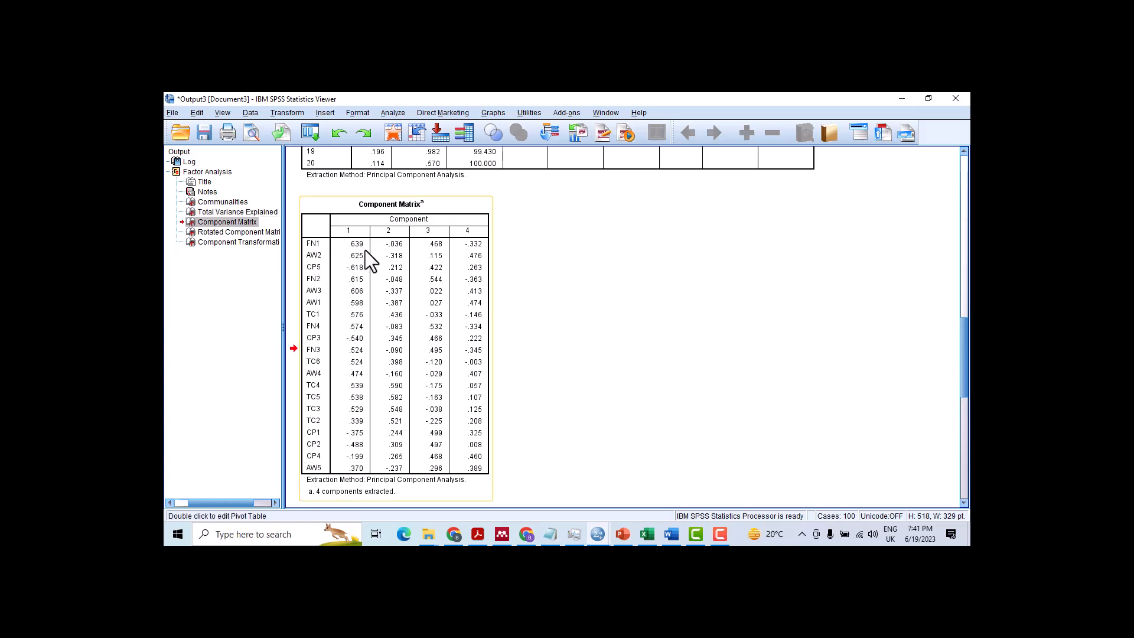
scroll(449, 341, down, 5)
scroll(449, 342, up, 5)
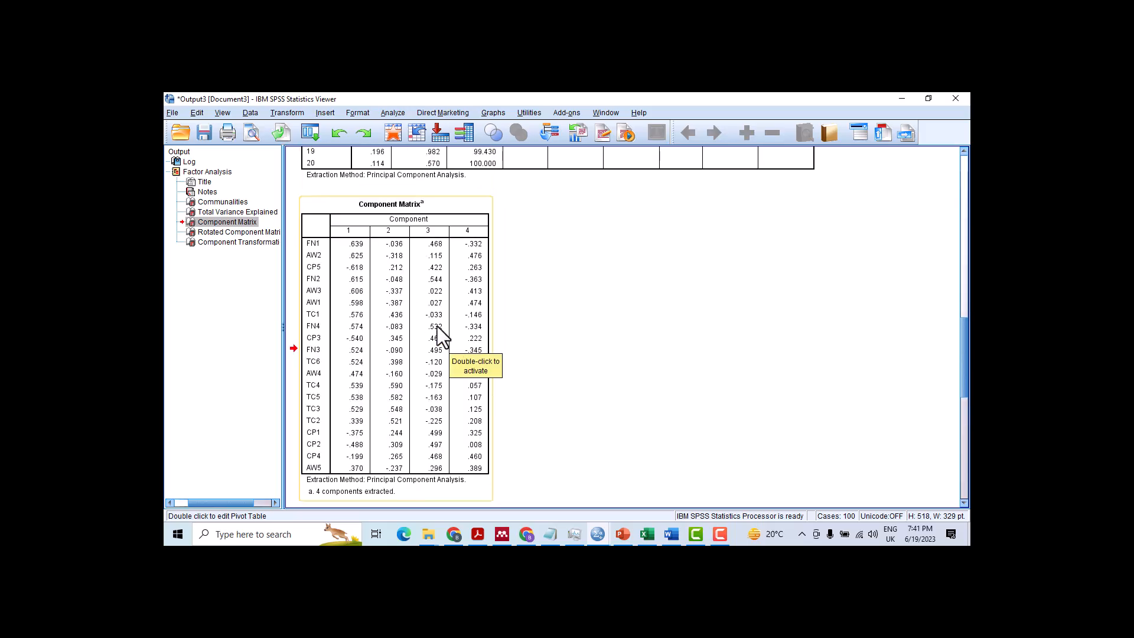
scroll(438, 328, down, 10)
scroll(436, 327, down, 4)
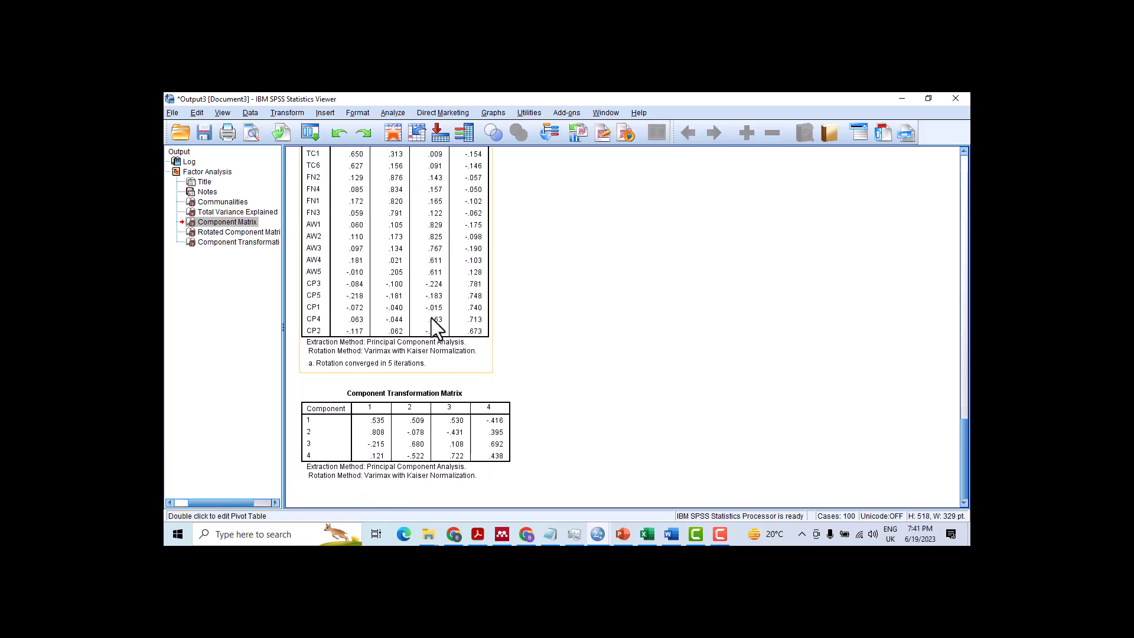
scroll(415, 258, up, 3)
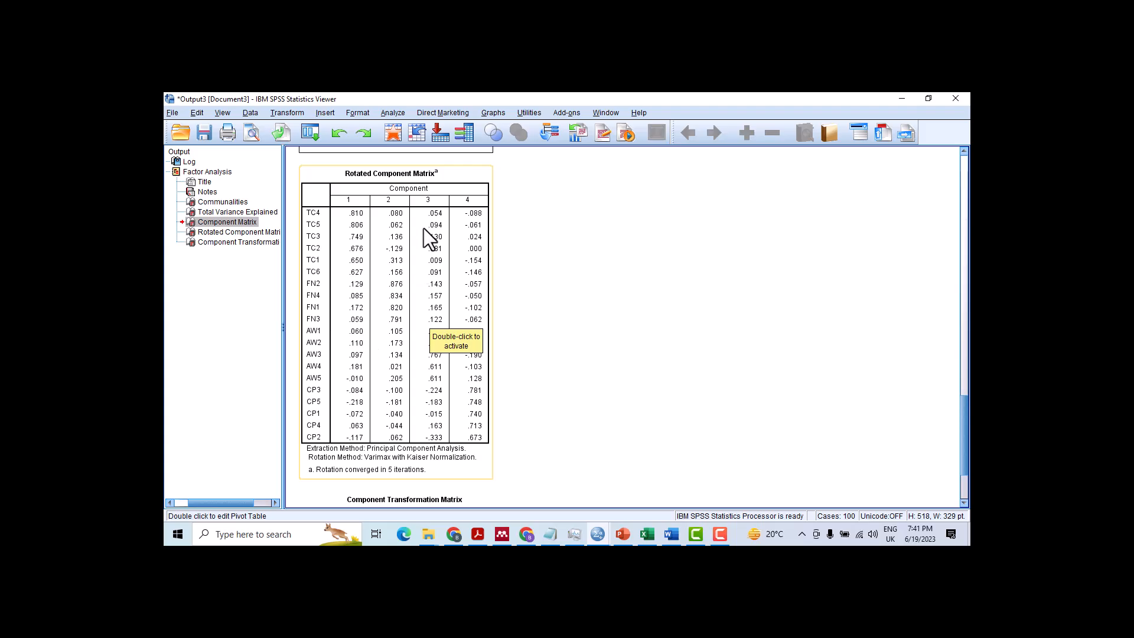
Copy the Rotated Component Matrix table from the SPSS output
click(394, 283)
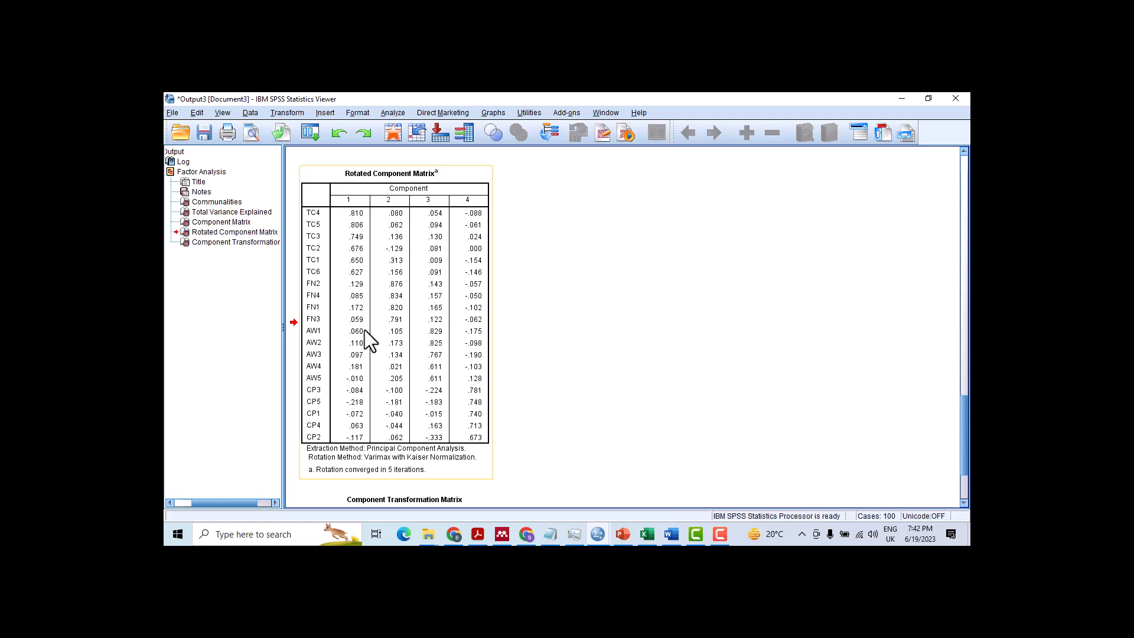
right_click(366, 323)
click(391, 346)
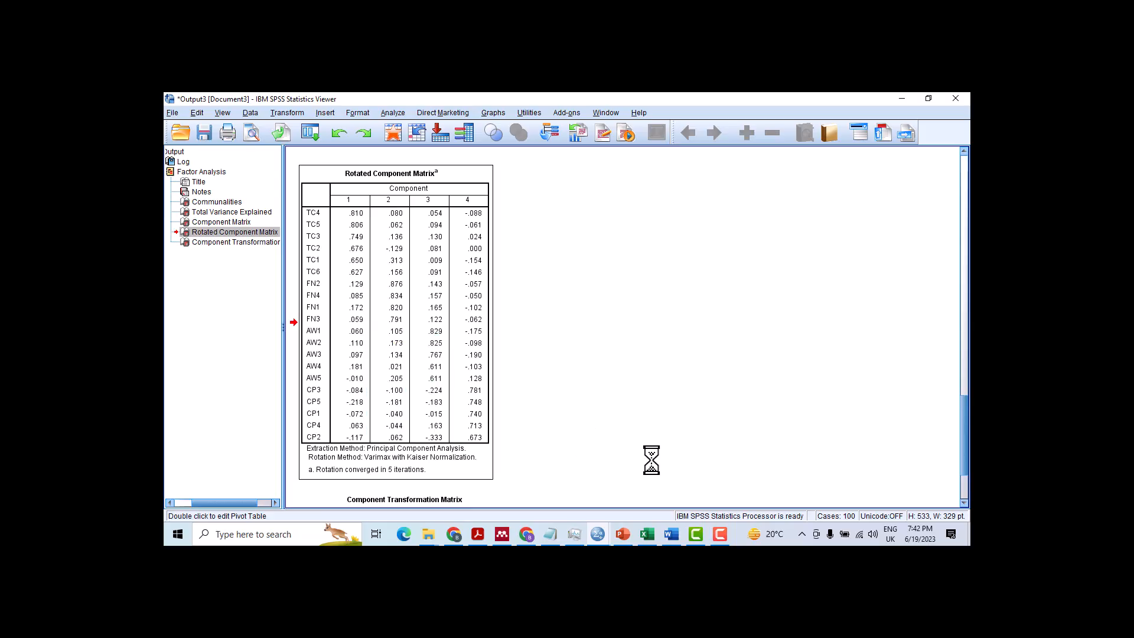
Switch to the Survey on Taxation in Zambia - Lesson 1 workbook in Excel and add a new worksheet named PCA
click(647, 533)
click(522, 457)
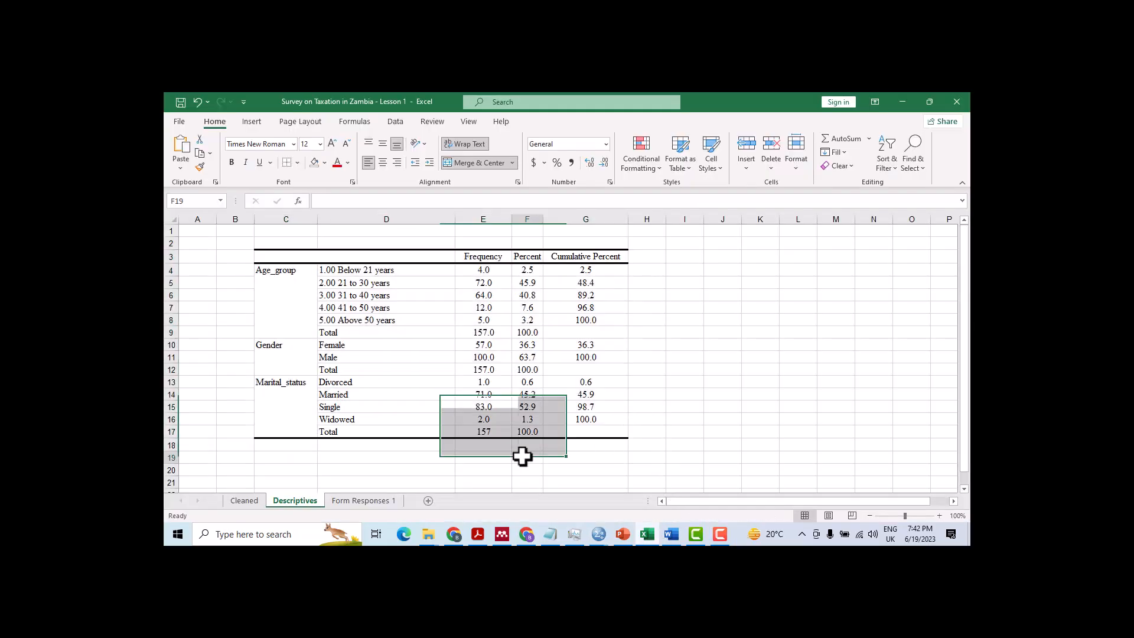
click(428, 501)
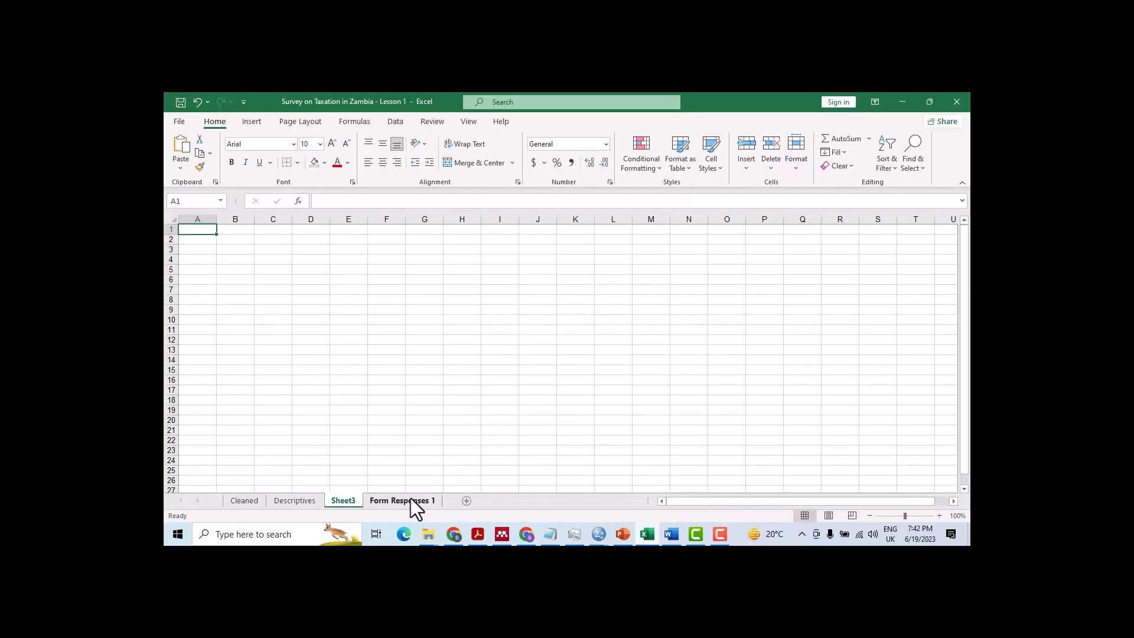
right_click(349, 501)
click(396, 376)
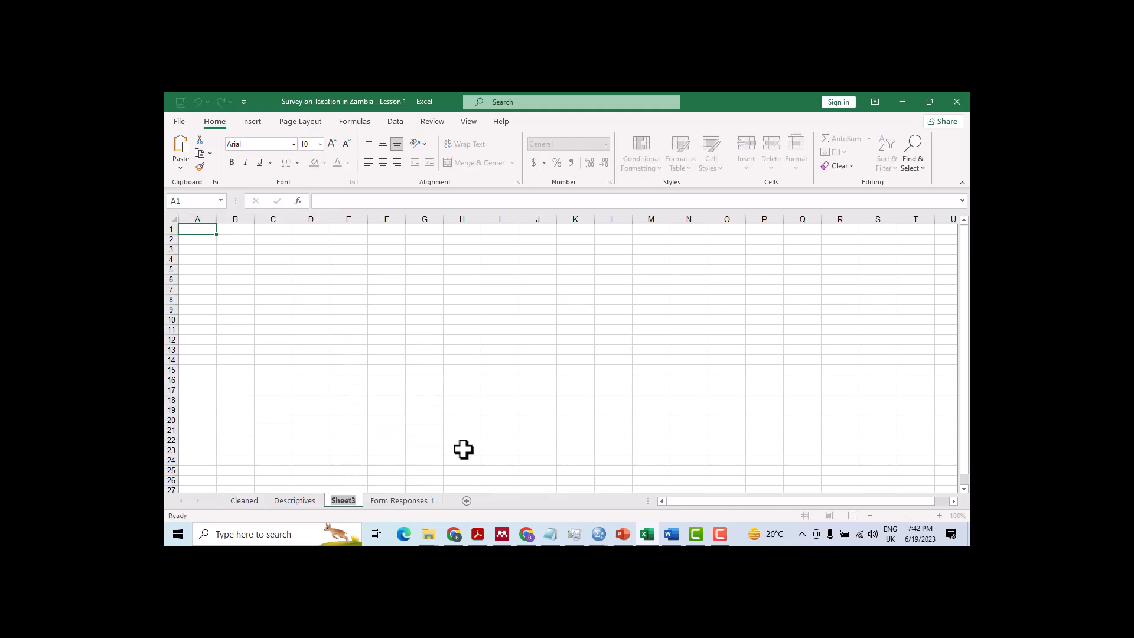
key(BackSpace)
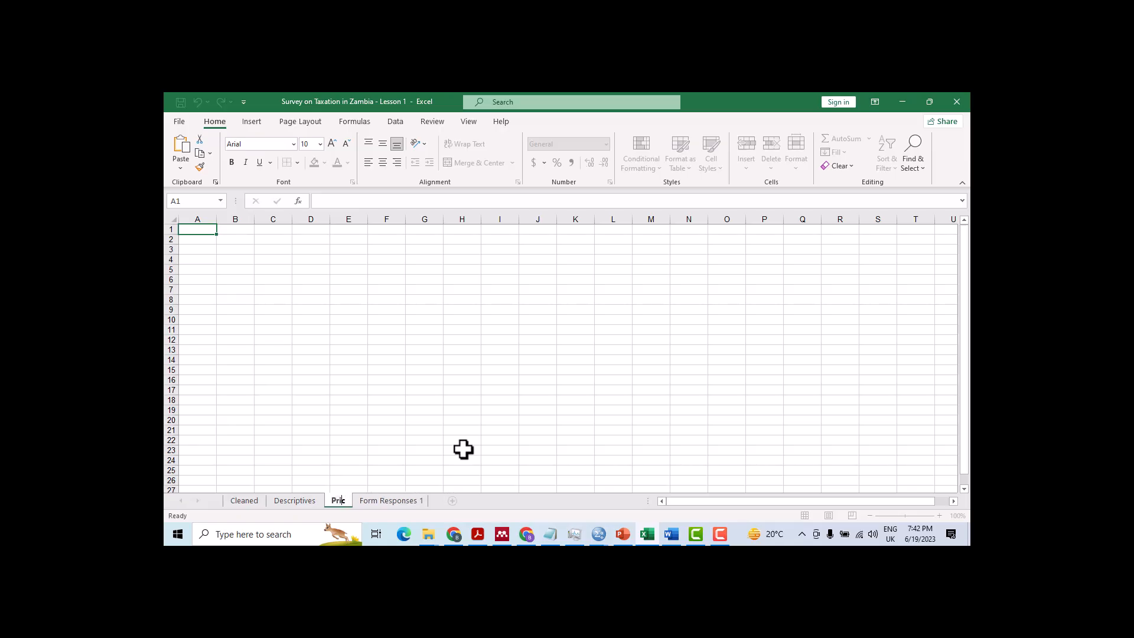
click(440, 345)
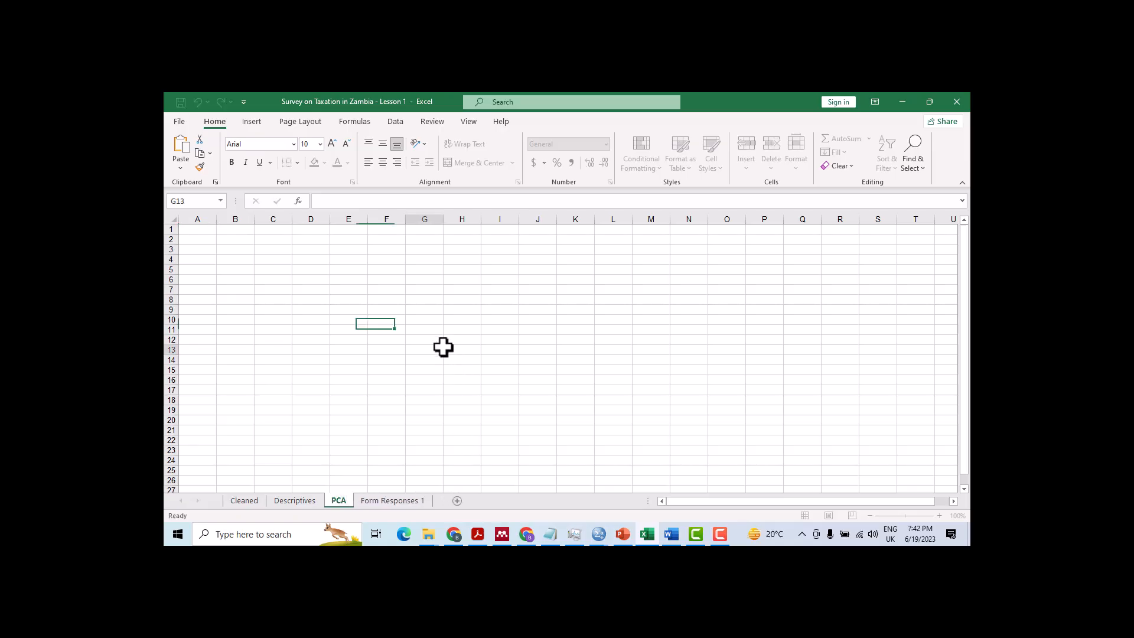
Paste the Rotated Component Matrix into the PCA sheet starting at cell C3, keeping its source formatting
click(286, 247)
right_click(288, 250)
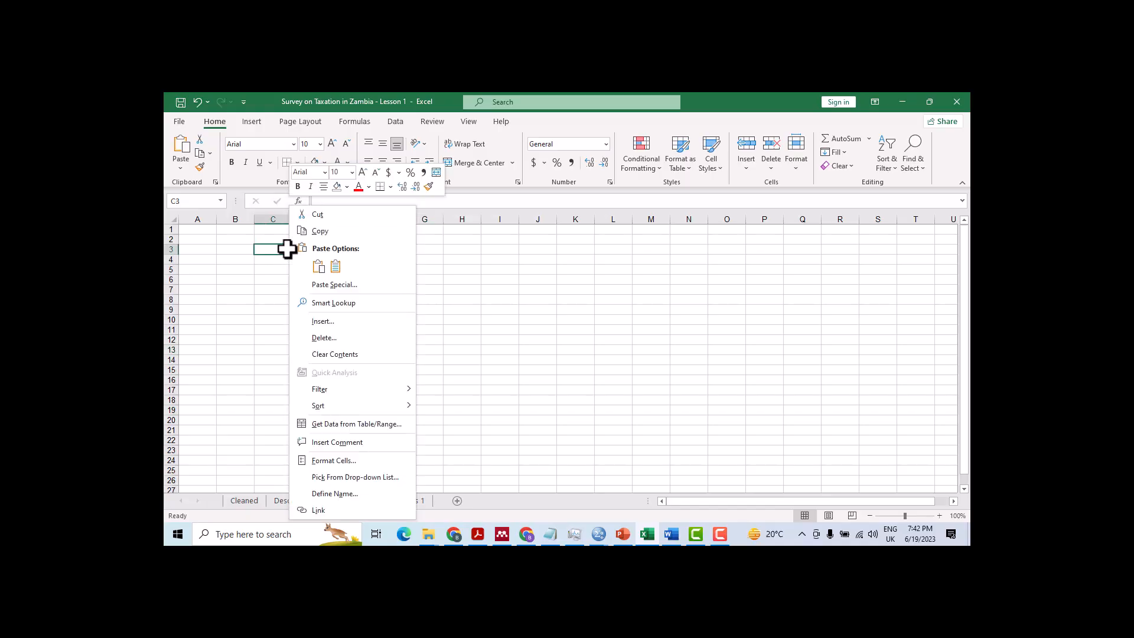
click(316, 268)
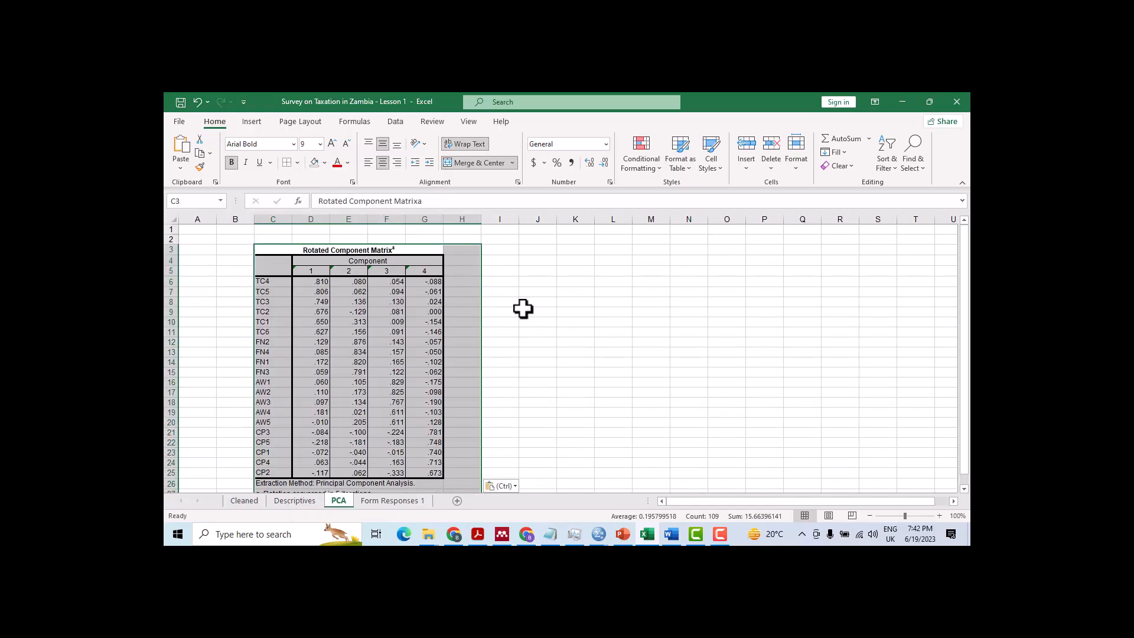
click(522, 309)
Enlarge the PCA sheet to 130% and examine the pasted matrix from the title to the footnotes, focusing on the component 1 loadings
click(939, 515)
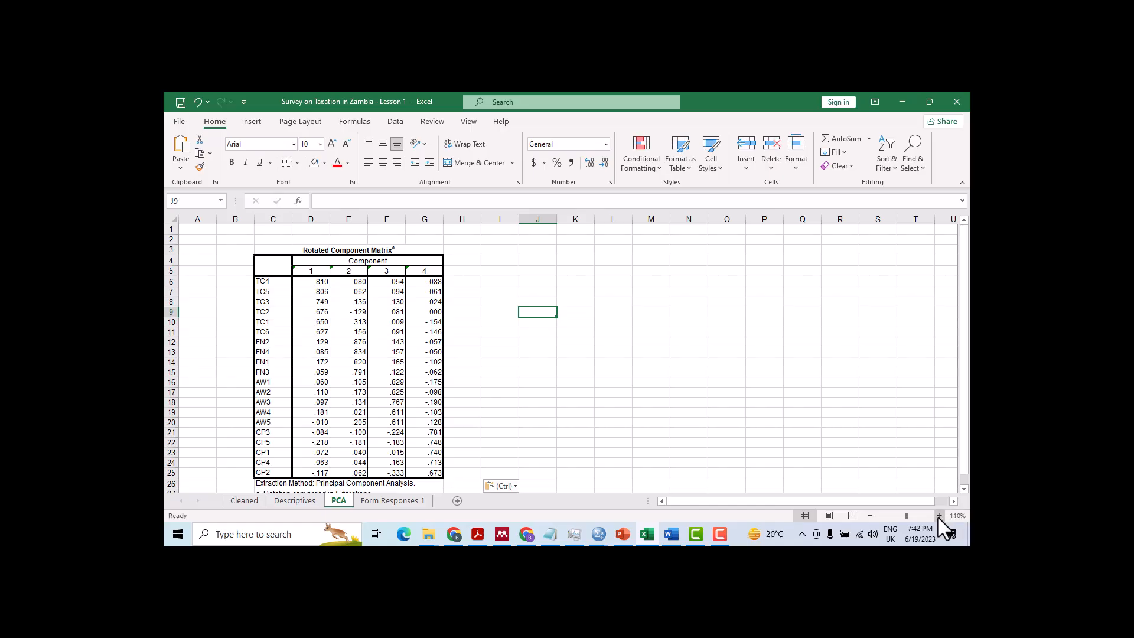
click(939, 516)
click(939, 516)
click(567, 367)
scroll(535, 358, up, 1)
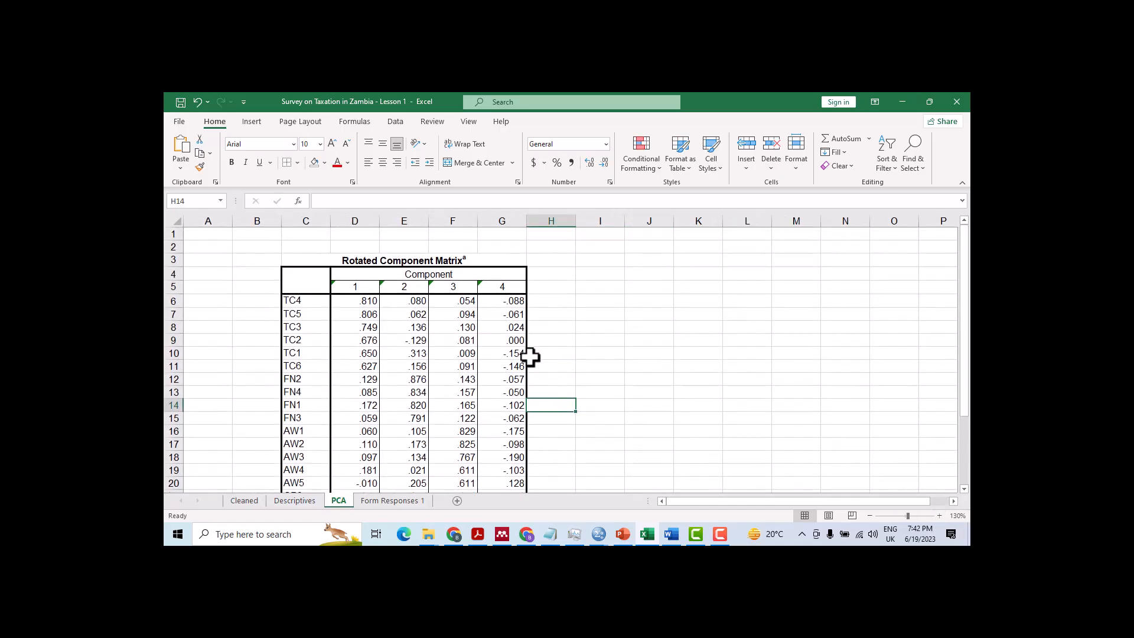
drag(310, 263, 507, 482)
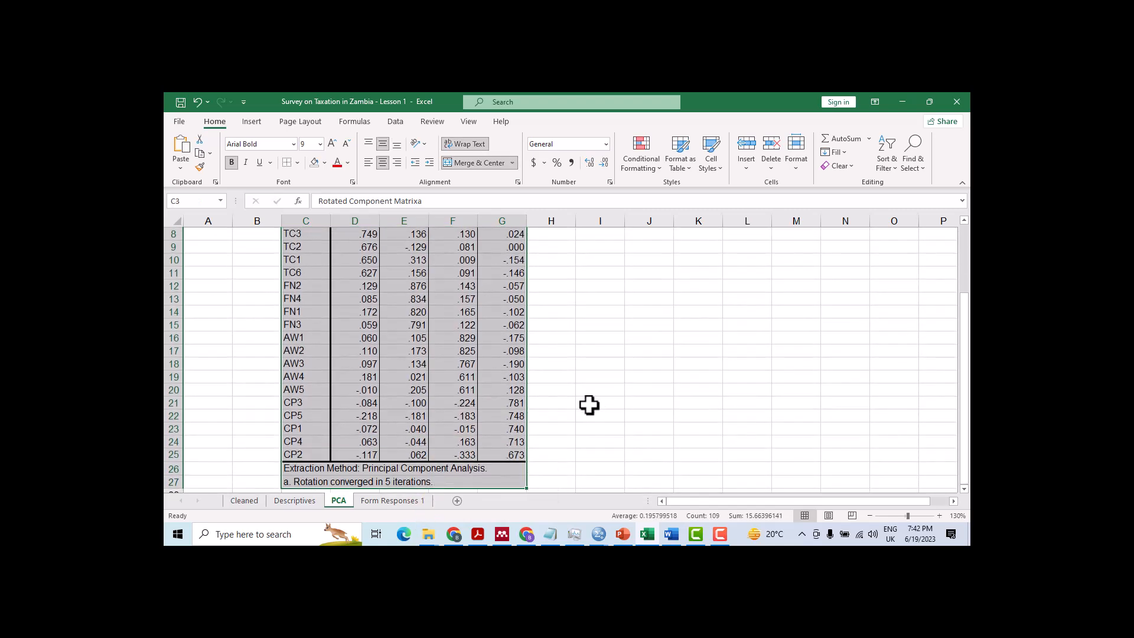
scroll(592, 405, up, 1)
click(593, 366)
scroll(398, 354, up, 2)
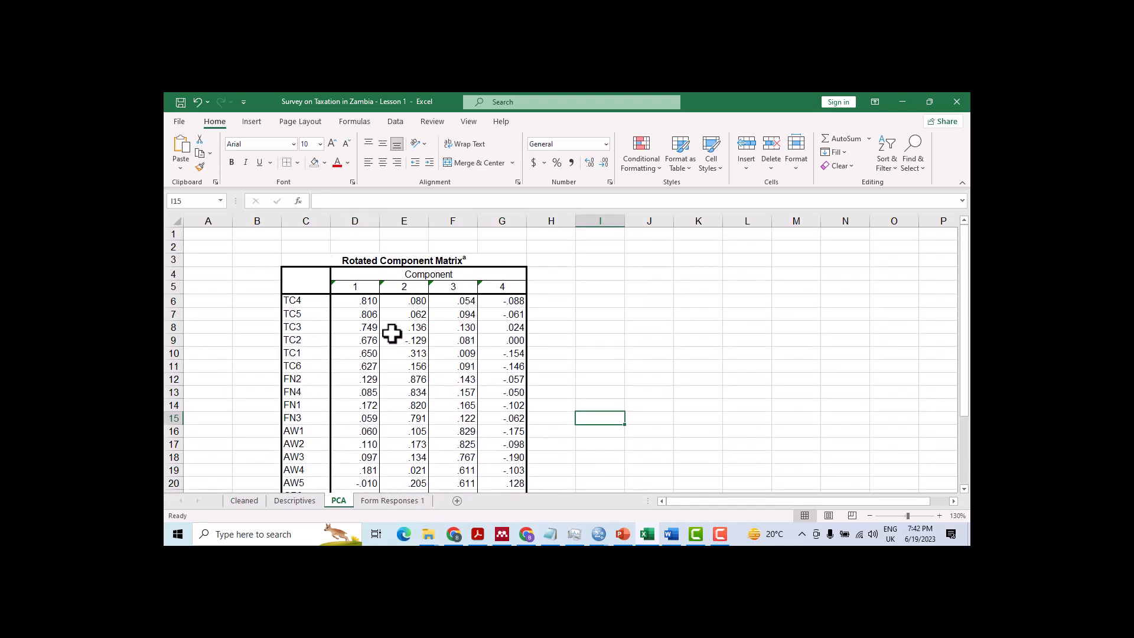
scroll(392, 332, down, 1)
scroll(369, 266, up, 1)
click(359, 215)
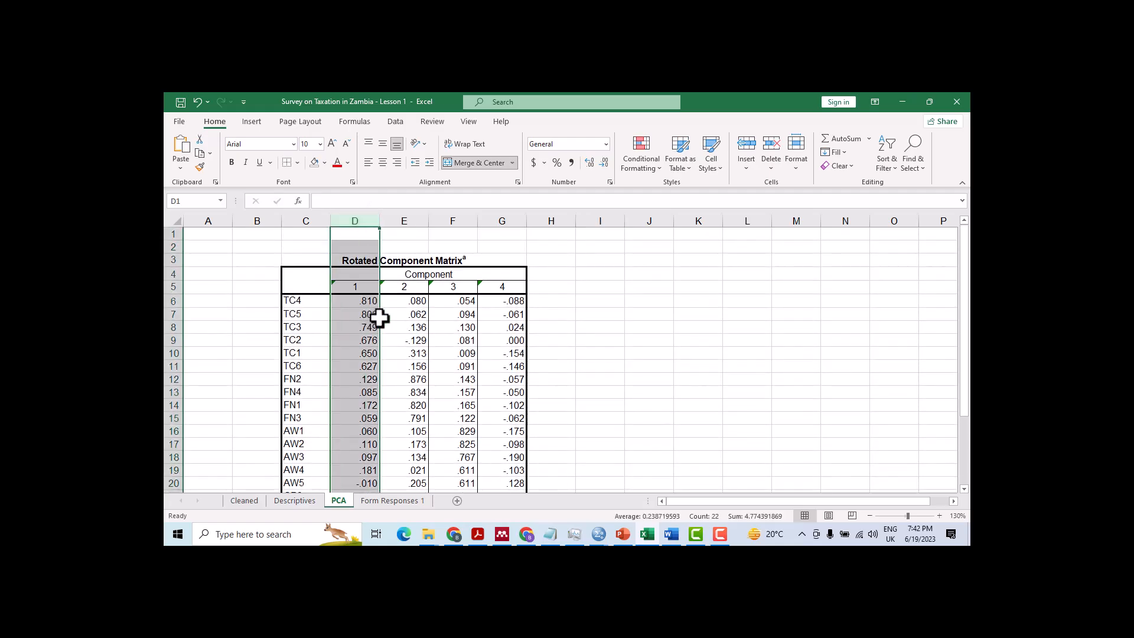
scroll(378, 302, down, 1)
click(363, 260)
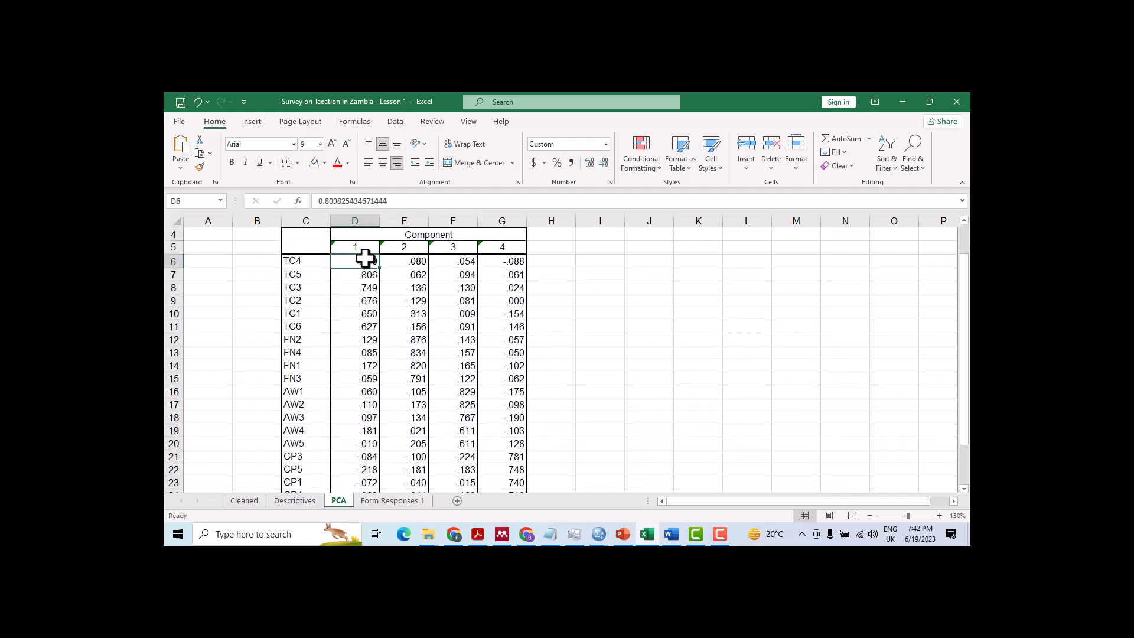
scroll(382, 281, up, 1)
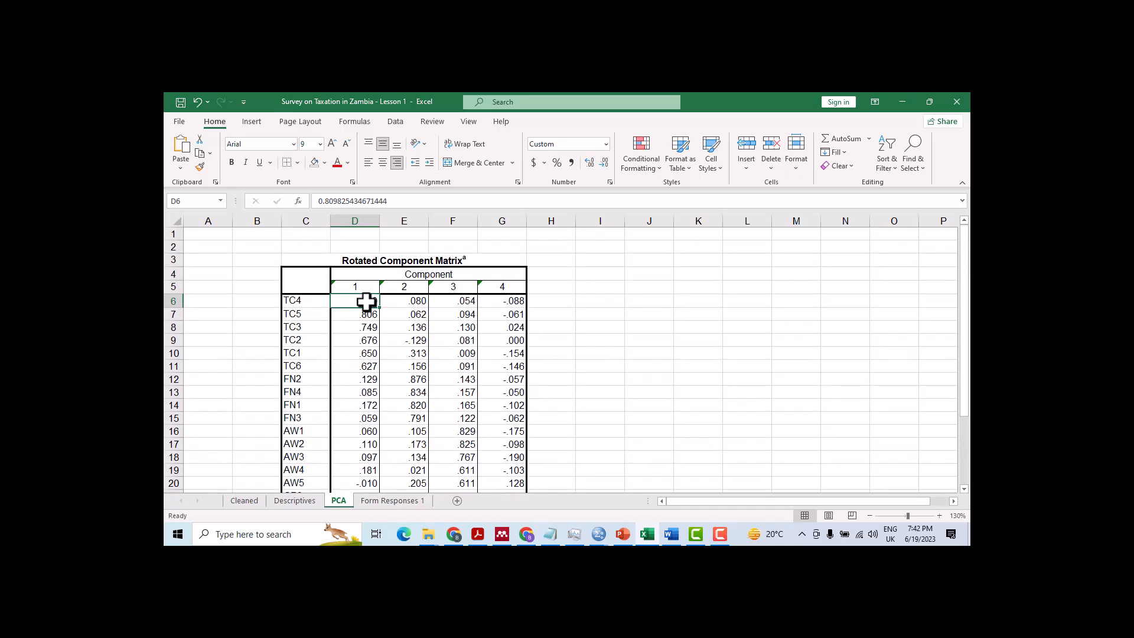
click(441, 316)
Make the component 1 loadings of the six TC items bold in D6:D11
drag(367, 300, 375, 368)
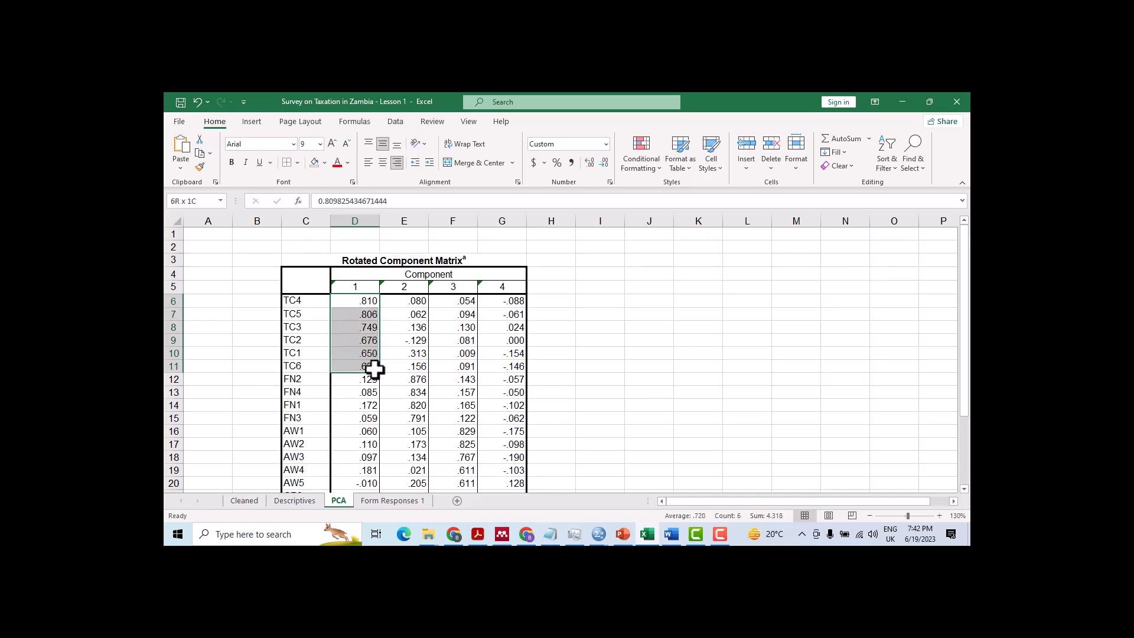
click(230, 162)
click(356, 305)
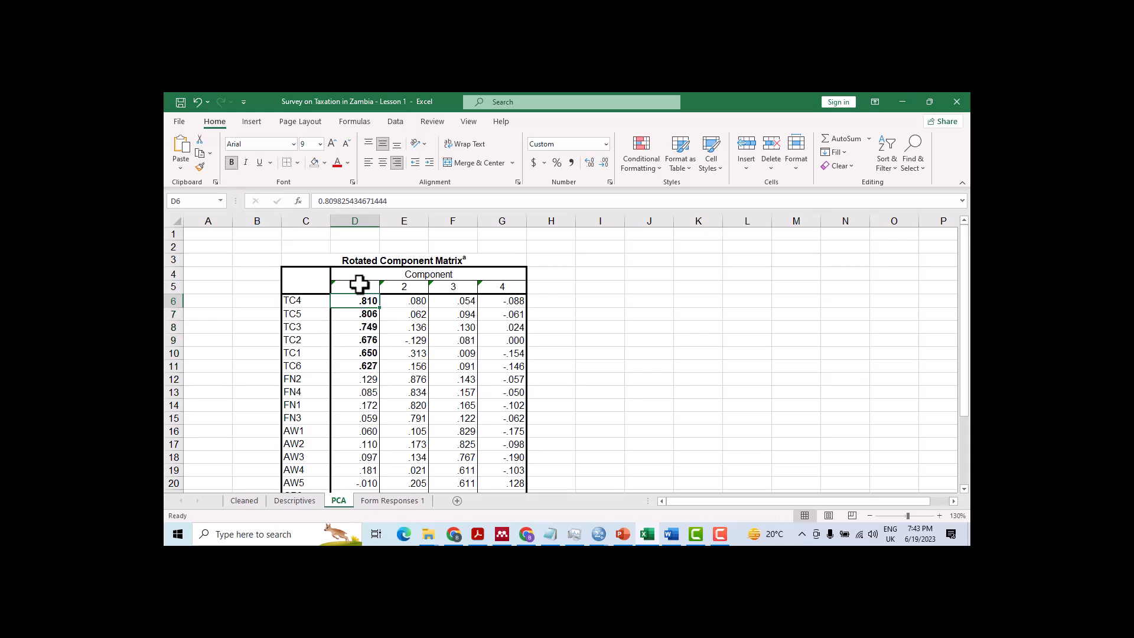
Compare the TC items' loadings on component 1 with those of the FN items on components 1 and 2
drag(359, 285, 339, 363)
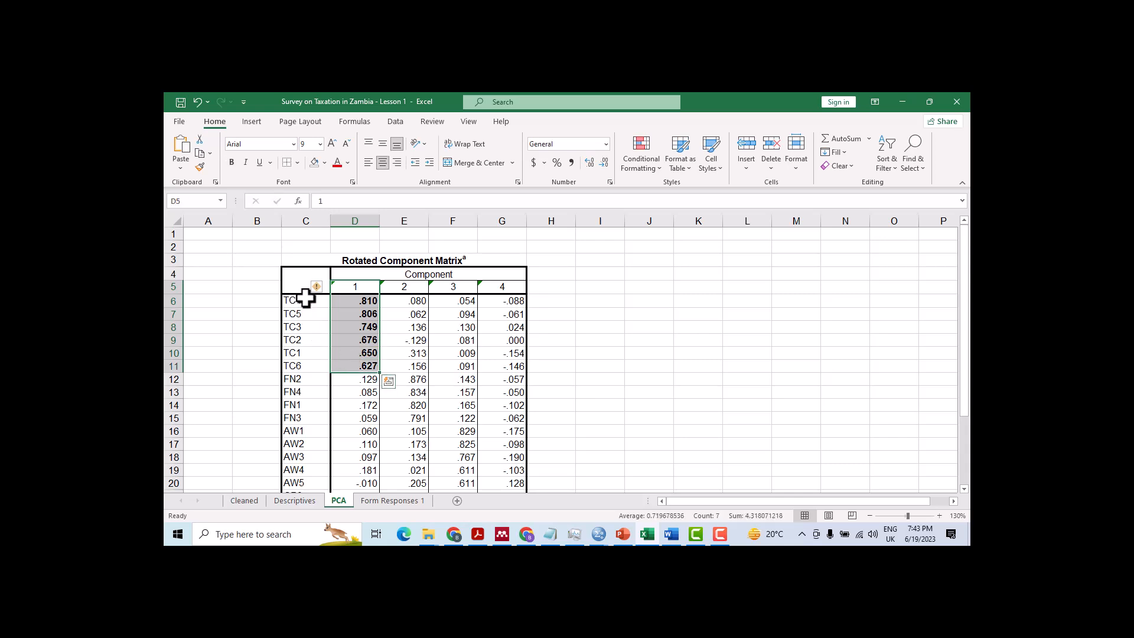
drag(305, 298, 296, 356)
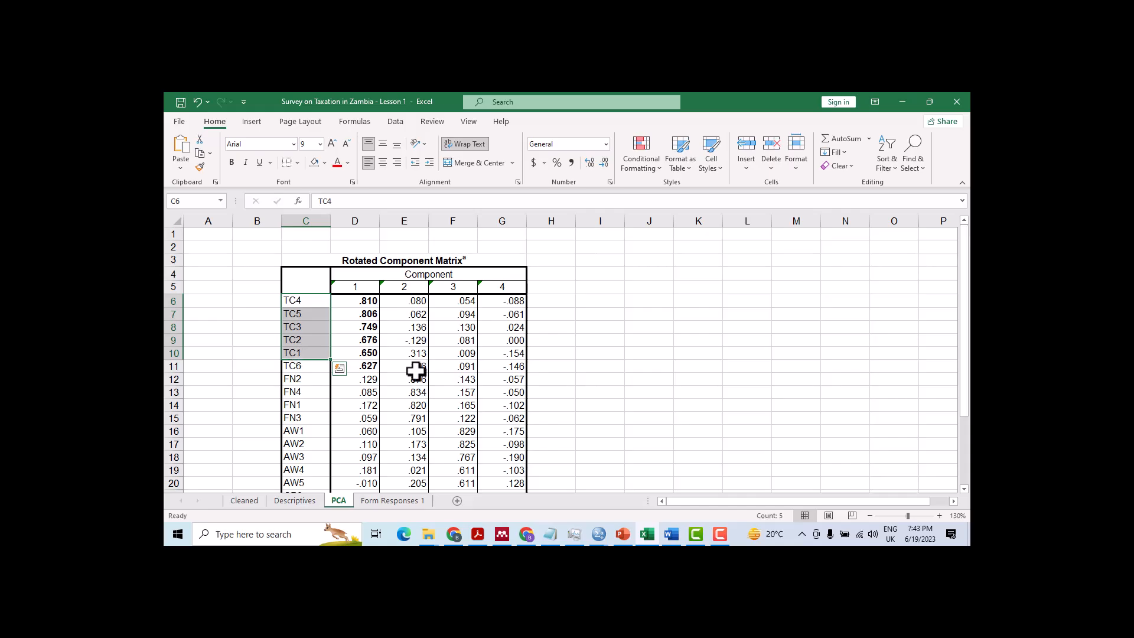
scroll(406, 334, down, 1)
click(406, 336)
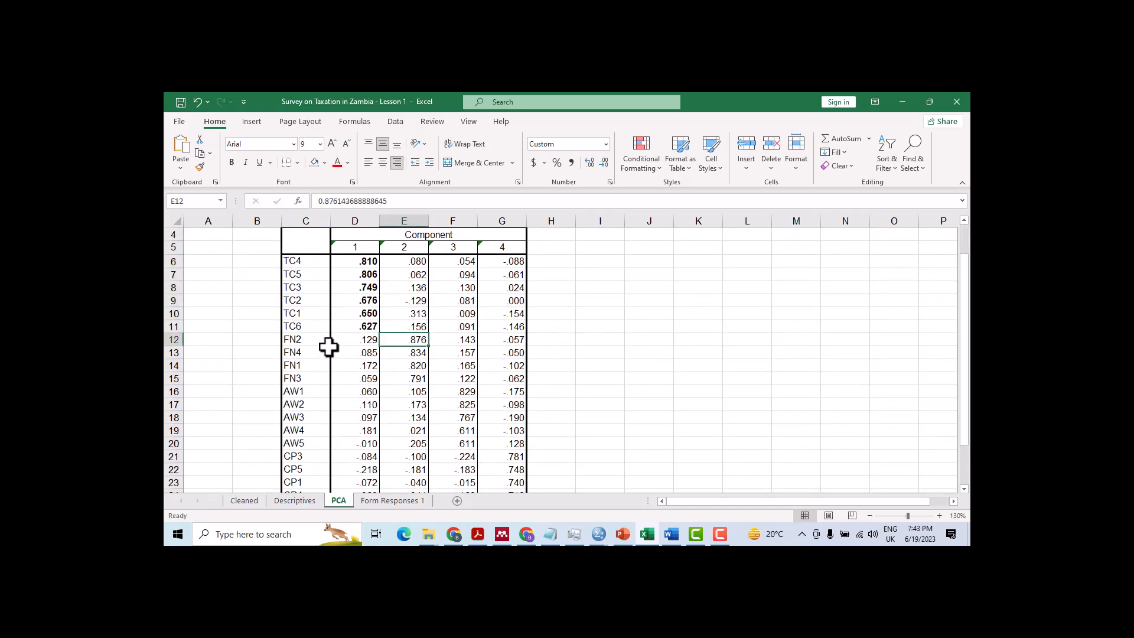
click(365, 341)
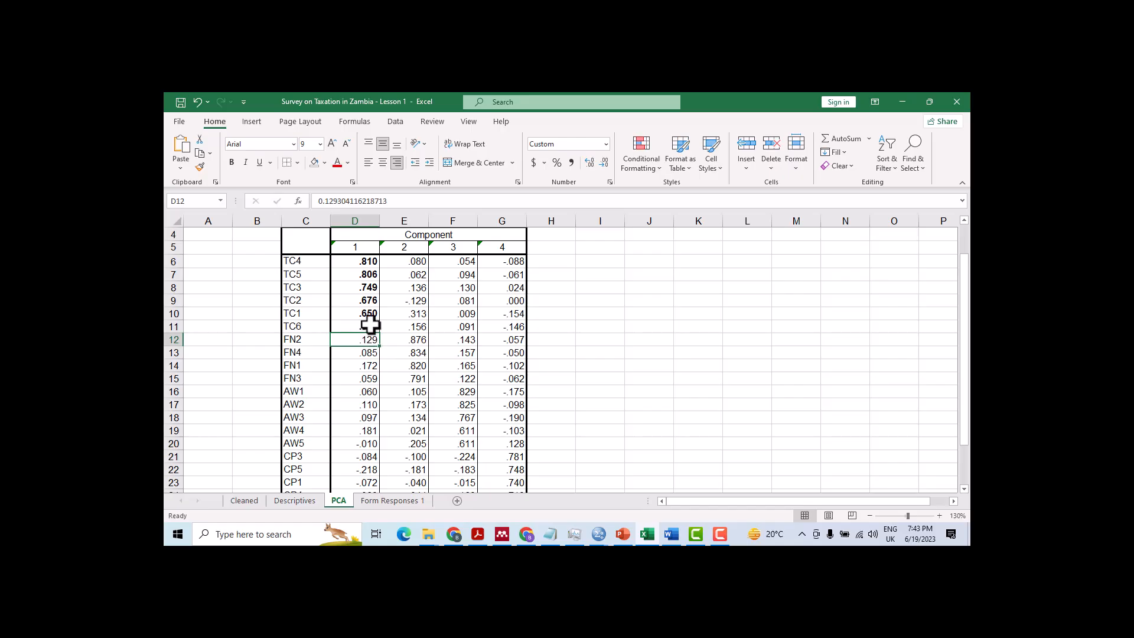
drag(371, 323, 369, 260)
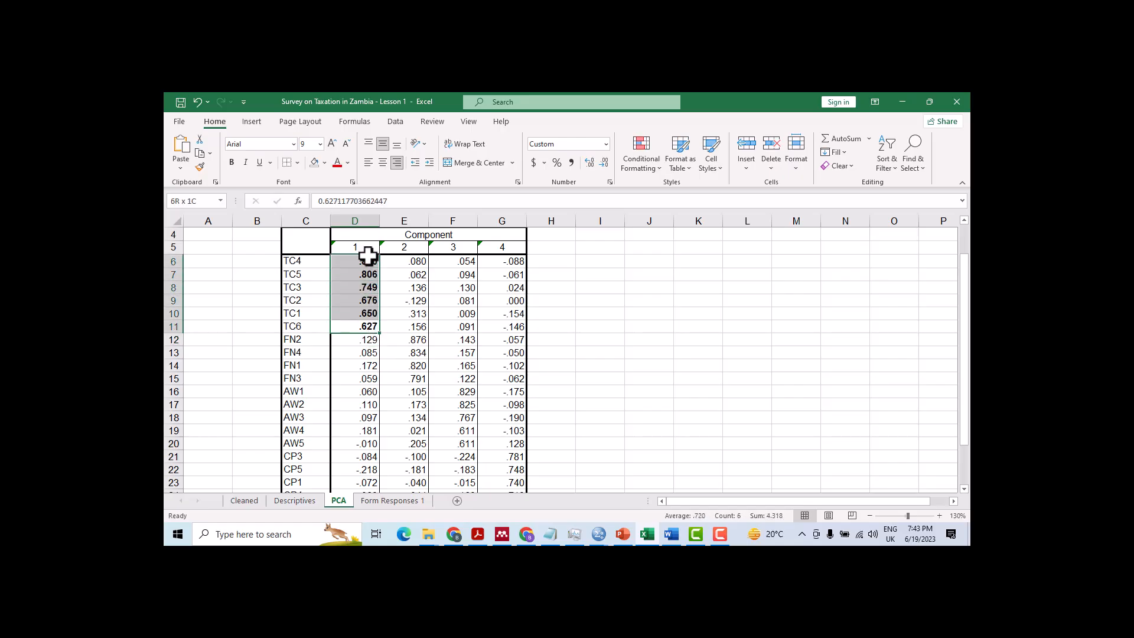
click(353, 352)
Make the component 2 loadings of the four FN items bold in E12:E15
click(400, 337)
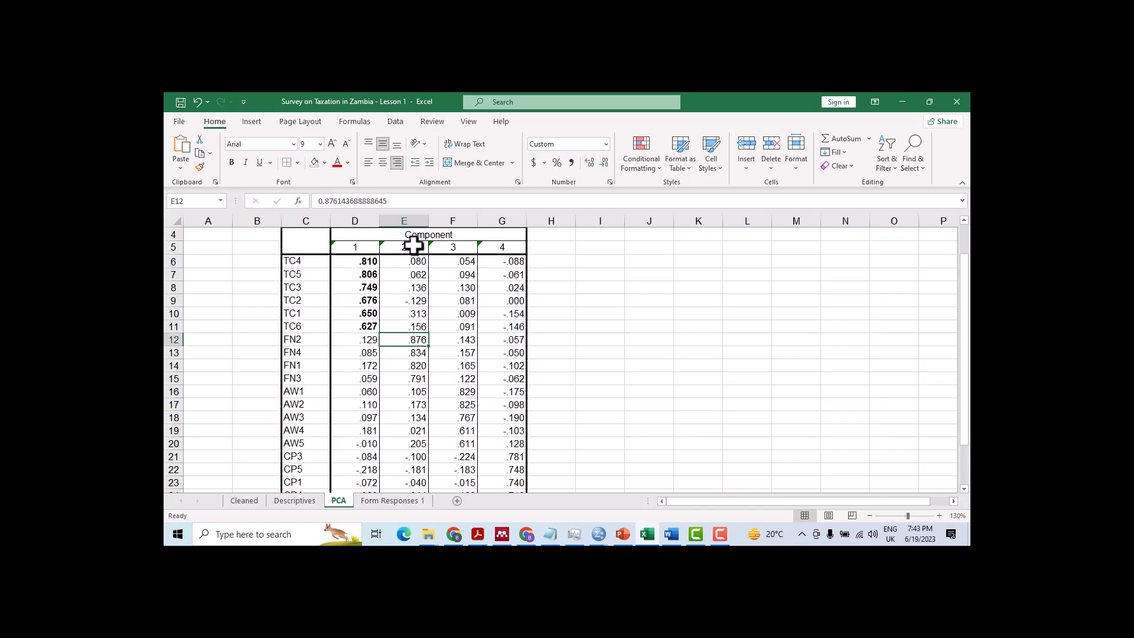
drag(413, 337, 411, 381)
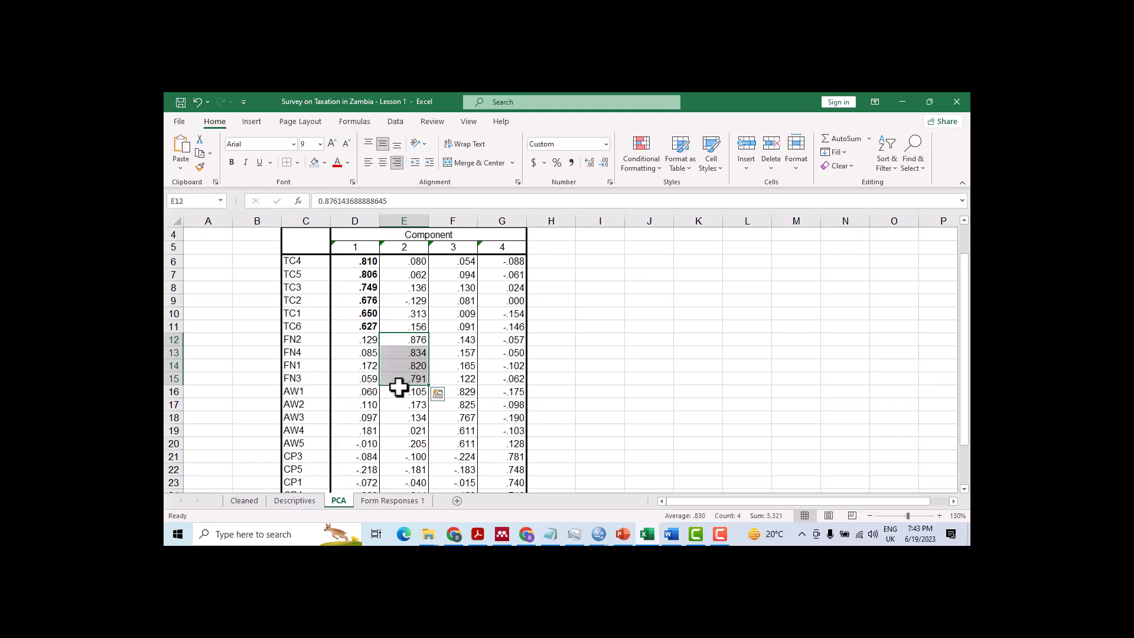
click(232, 162)
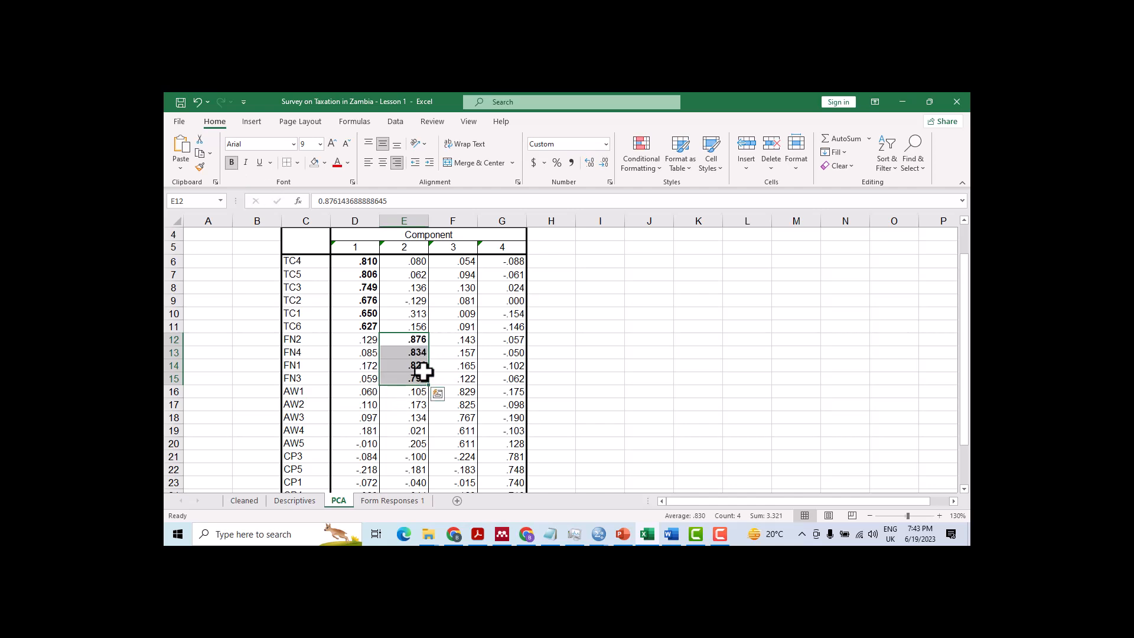
click(410, 394)
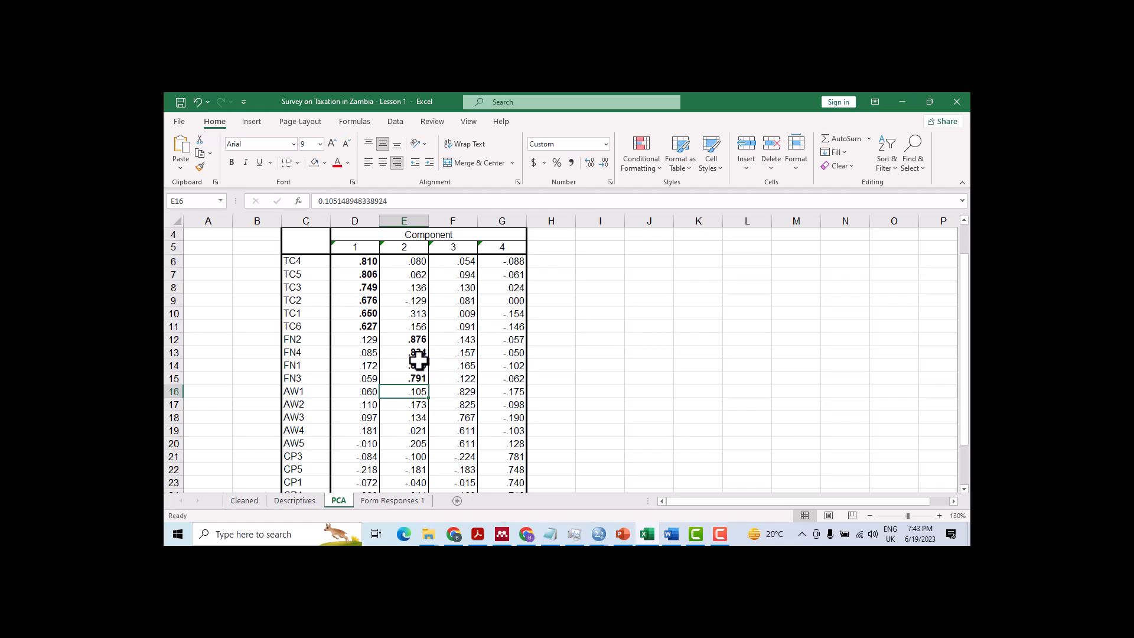
drag(417, 338, 413, 378)
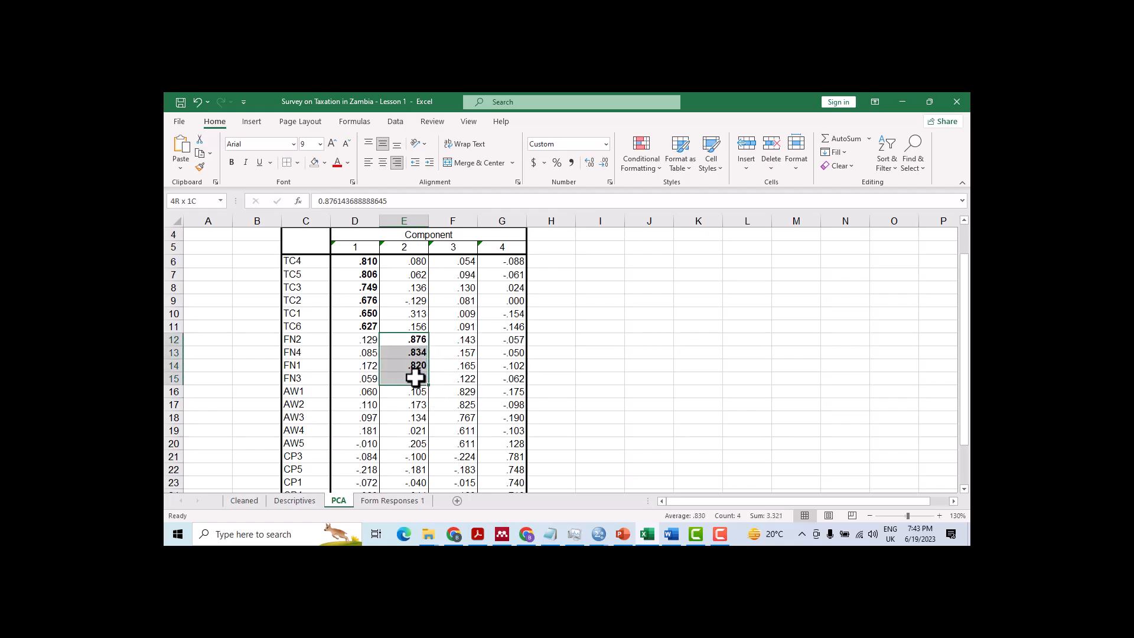
Make the component 3 loadings of the five AW items bold in F16:F20
click(468, 390)
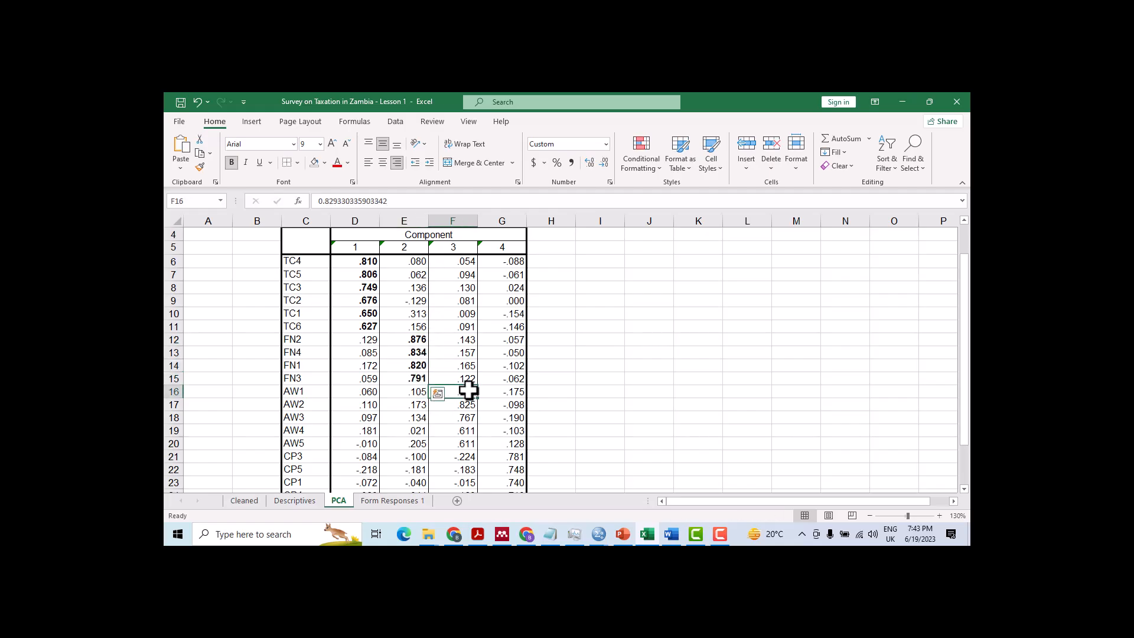
drag(468, 392, 468, 438)
click(233, 163)
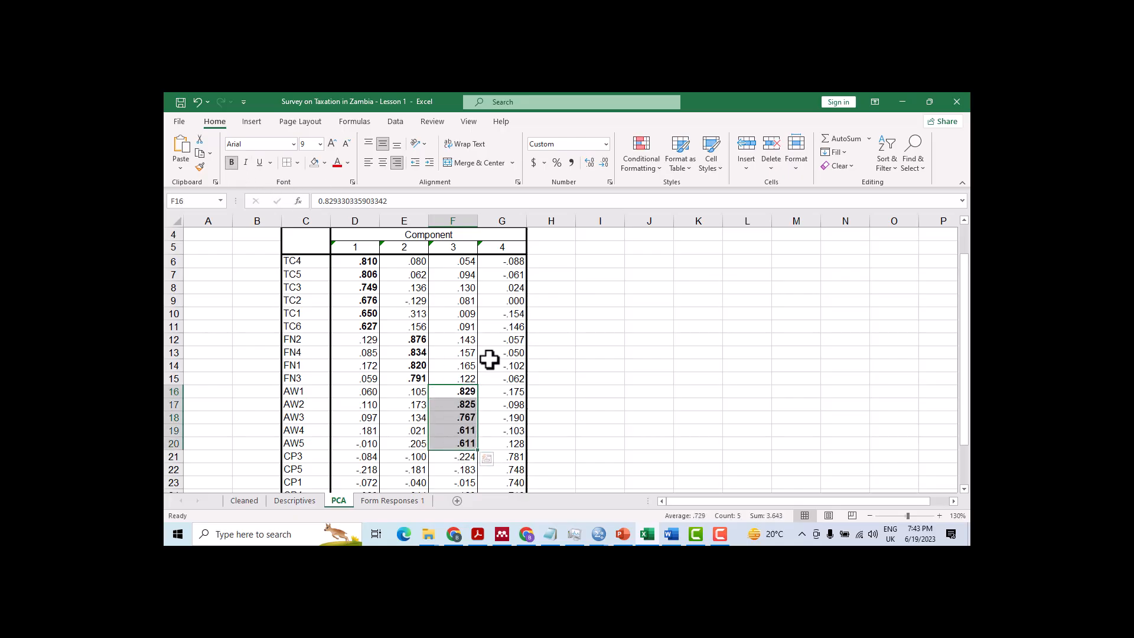
Make the component 4 loadings of the five CP items bold in G21:G25
scroll(486, 362, down, 2)
click(514, 337)
drag(514, 337, 514, 390)
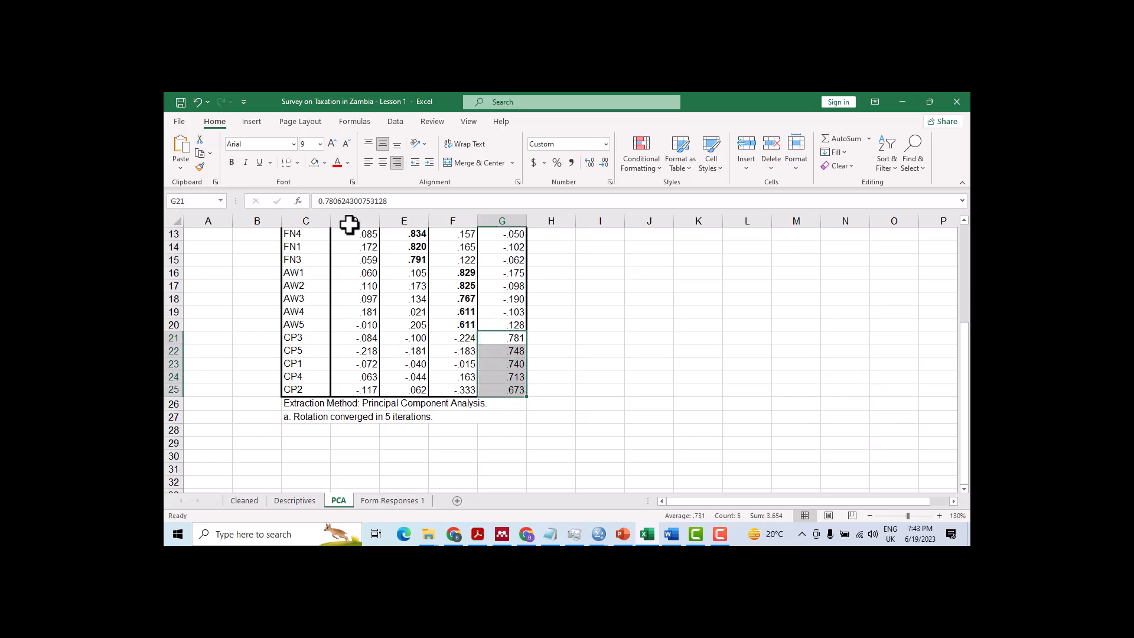
click(231, 163)
scroll(650, 423, up, 2)
click(557, 381)
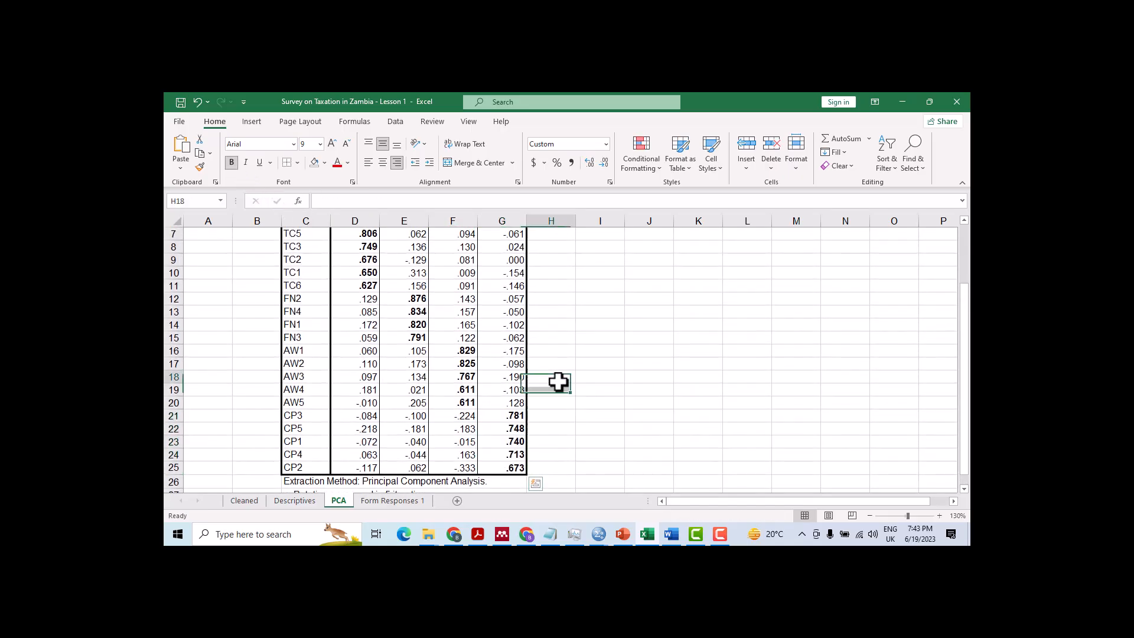
Review the bolded loadings of the TC, FN, AW and CP items across the four components
scroll(620, 410, up, 2)
scroll(344, 301, down, 1)
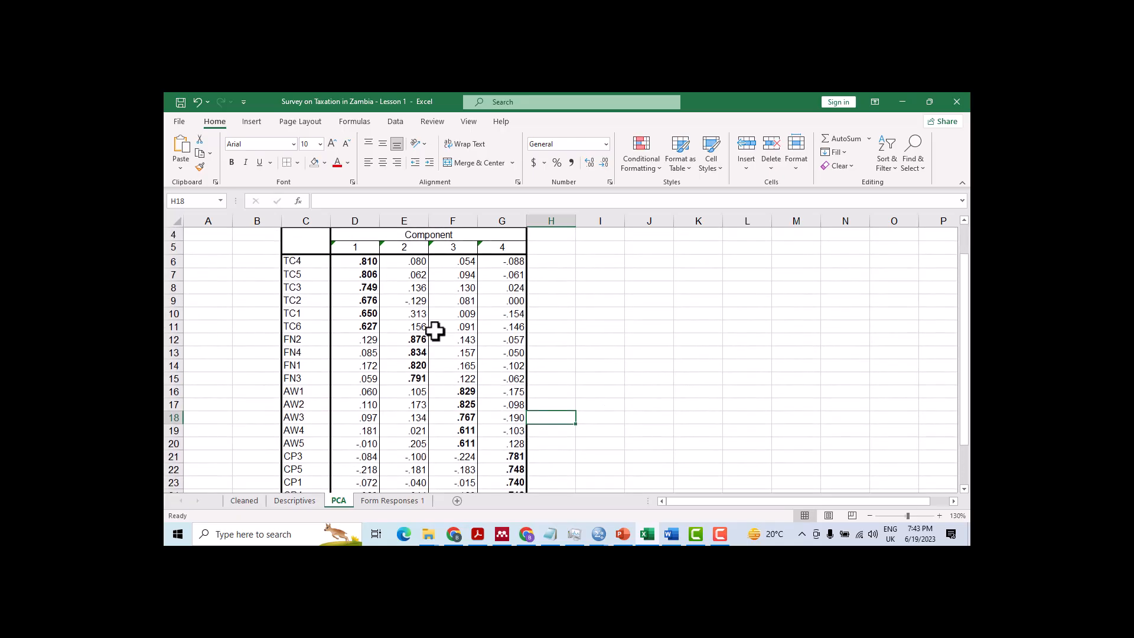
scroll(401, 329, up, 1)
scroll(354, 402, down, 2)
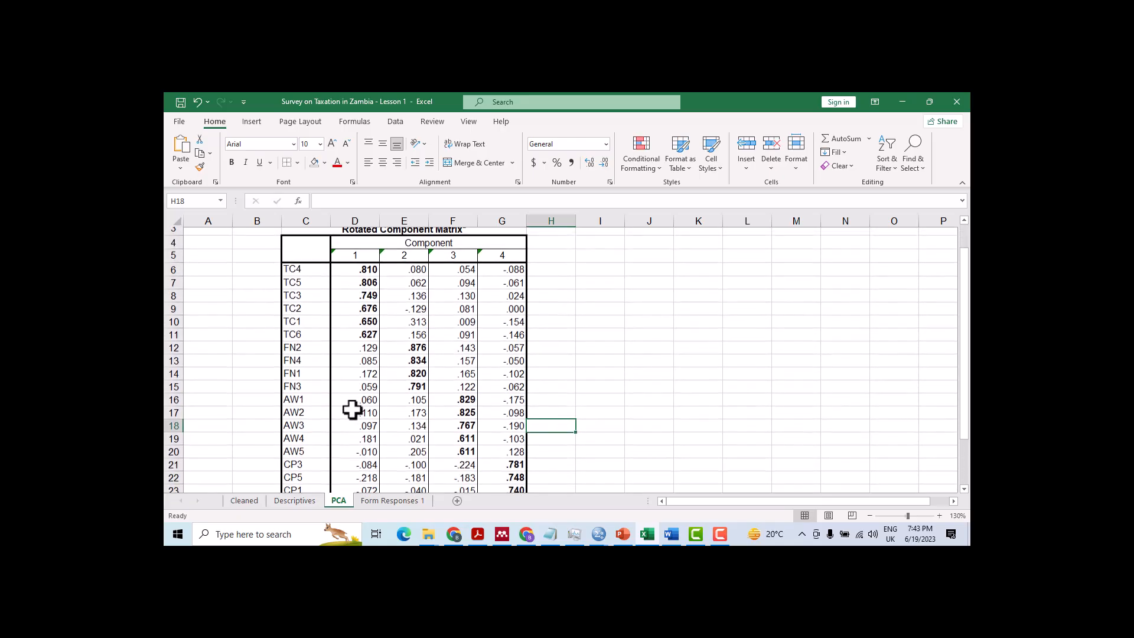
scroll(371, 371, up, 1)
scroll(371, 371, up, 1)
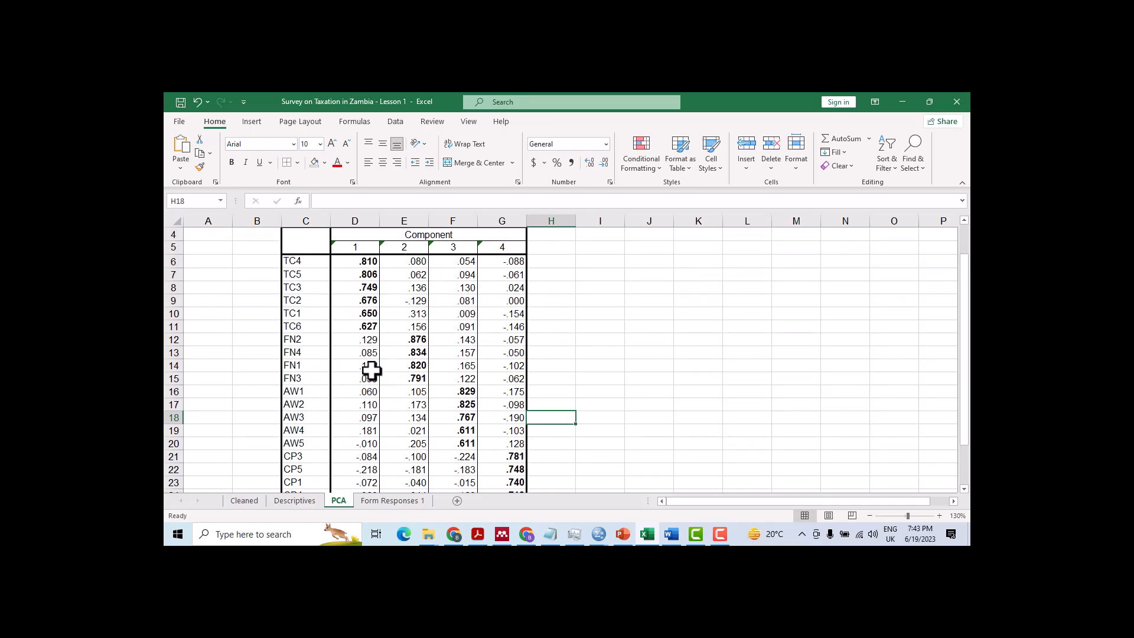
Examine the whole rotated component matrix, from TC4 to CP2, for how the bold loadings group by component
scroll(371, 370, down, 3)
scroll(371, 370, up, 1)
scroll(371, 371, up, 2)
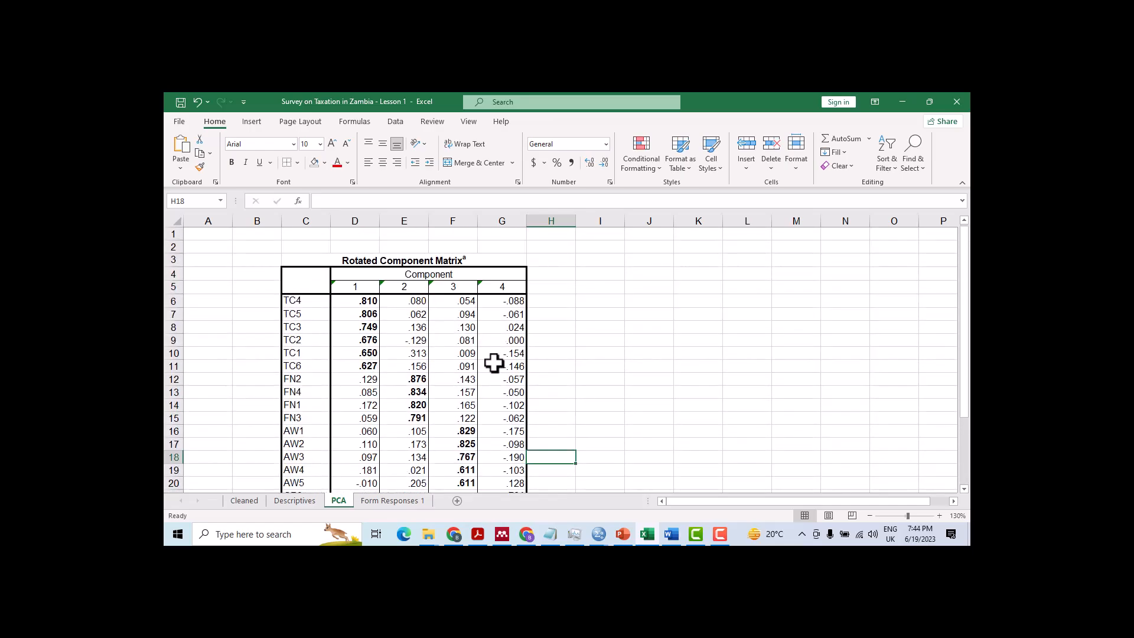
click(607, 349)
scroll(513, 382, down, 2)
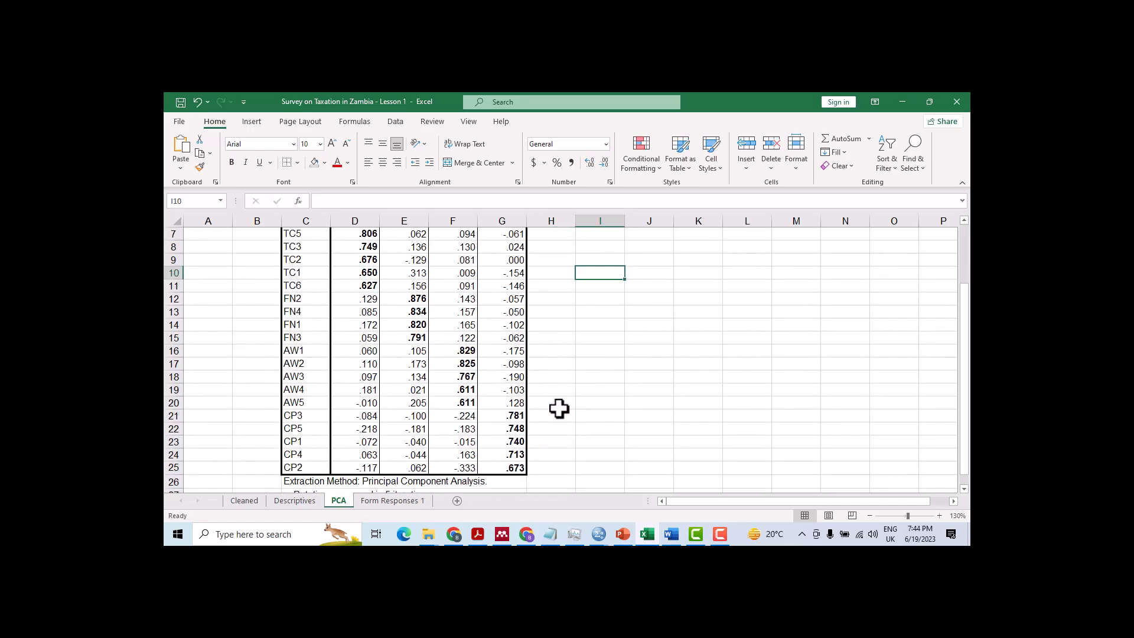
scroll(512, 417, up, 2)
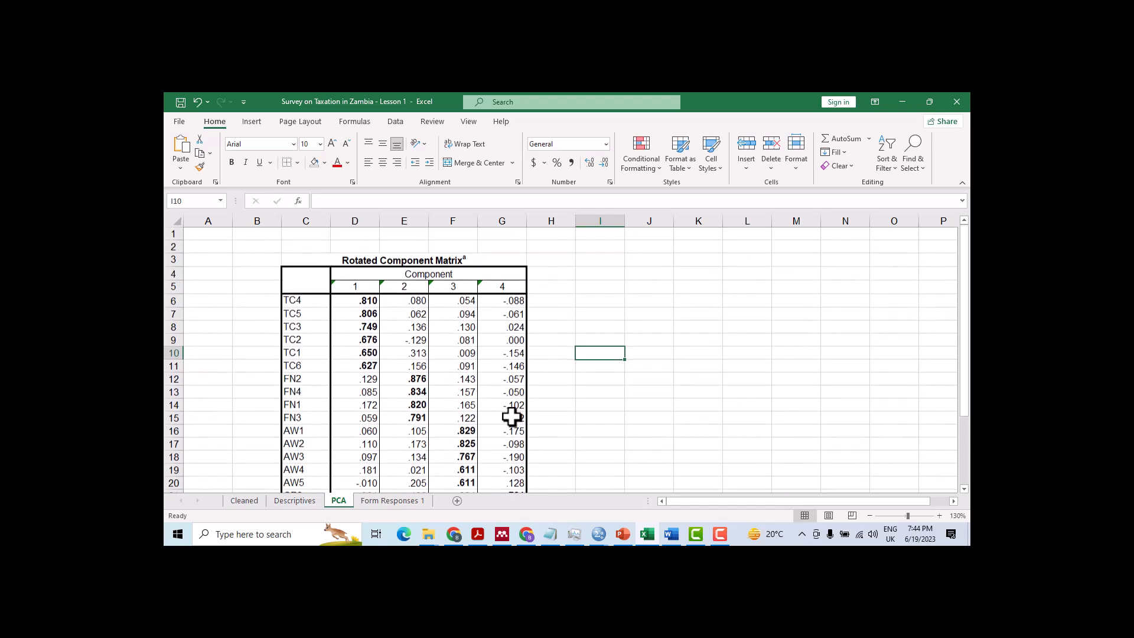
scroll(514, 417, down, 1)
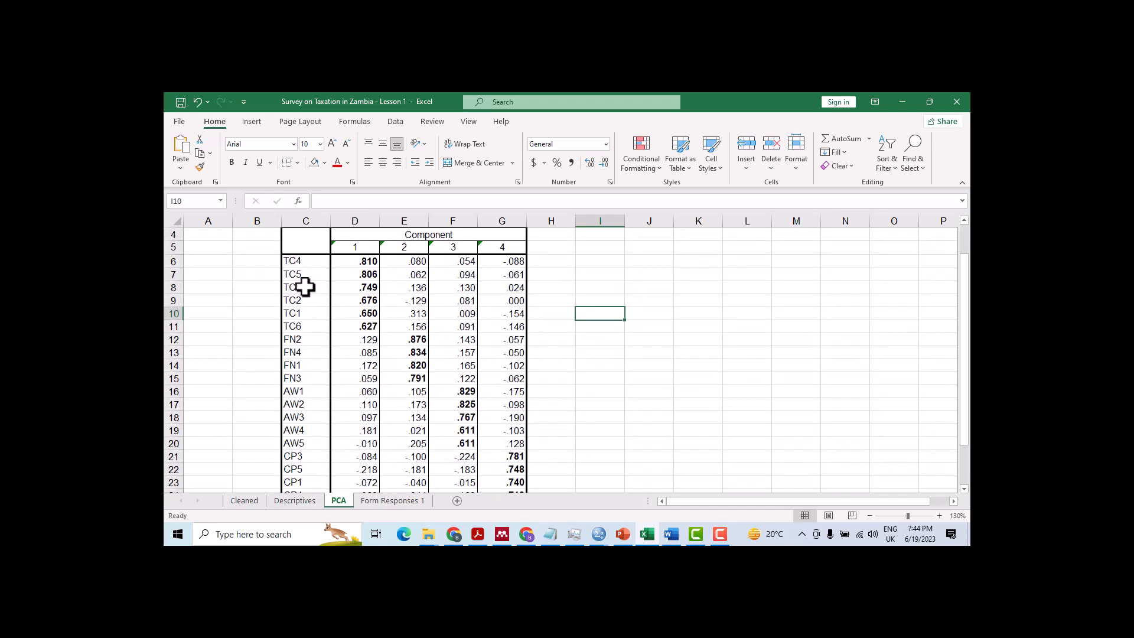
scroll(381, 328, up, 1)
scroll(386, 331, down, 2)
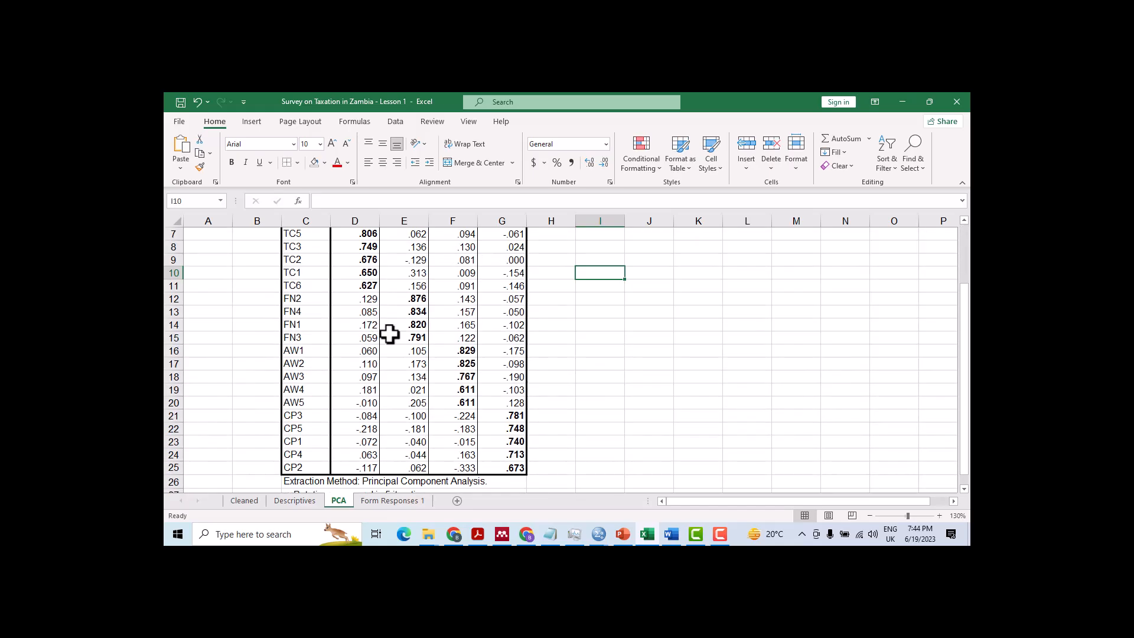
Check the five CP items in C21:C25 against their component 4 loadings in G21:G25
click(290, 467)
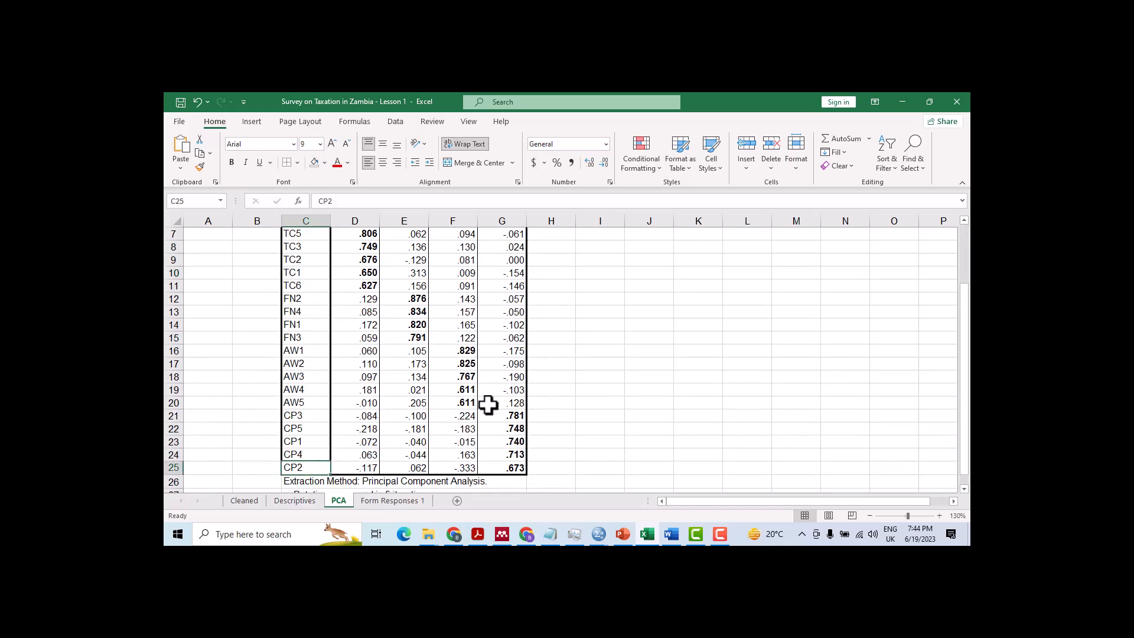
click(514, 465)
scroll(518, 399, up, 1)
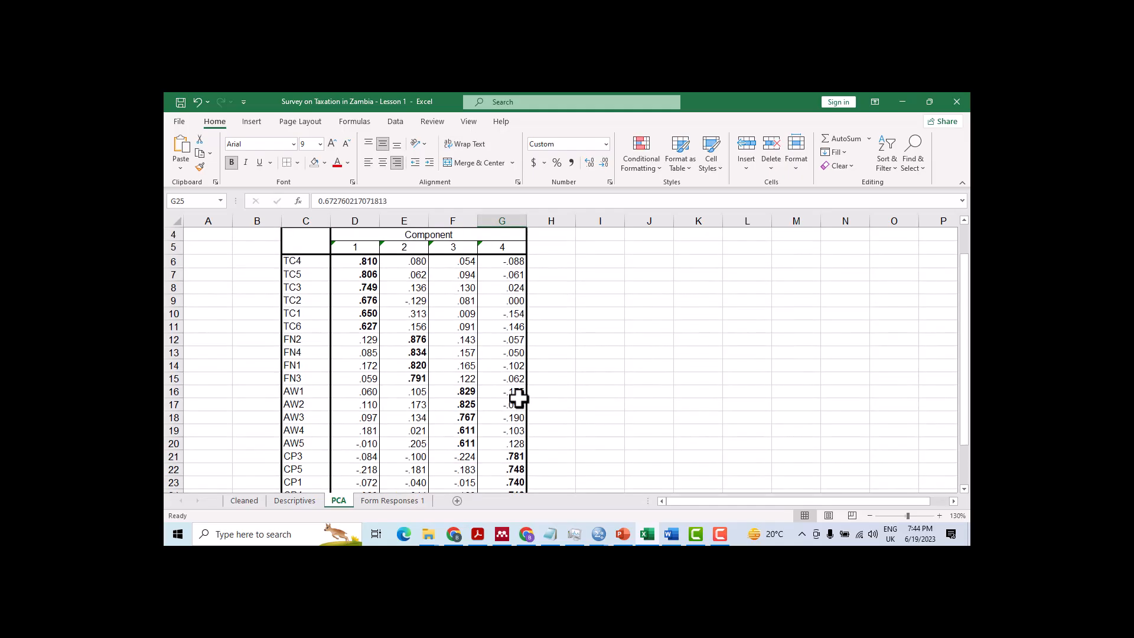
scroll(498, 434, down, 1)
drag(308, 416, 308, 467)
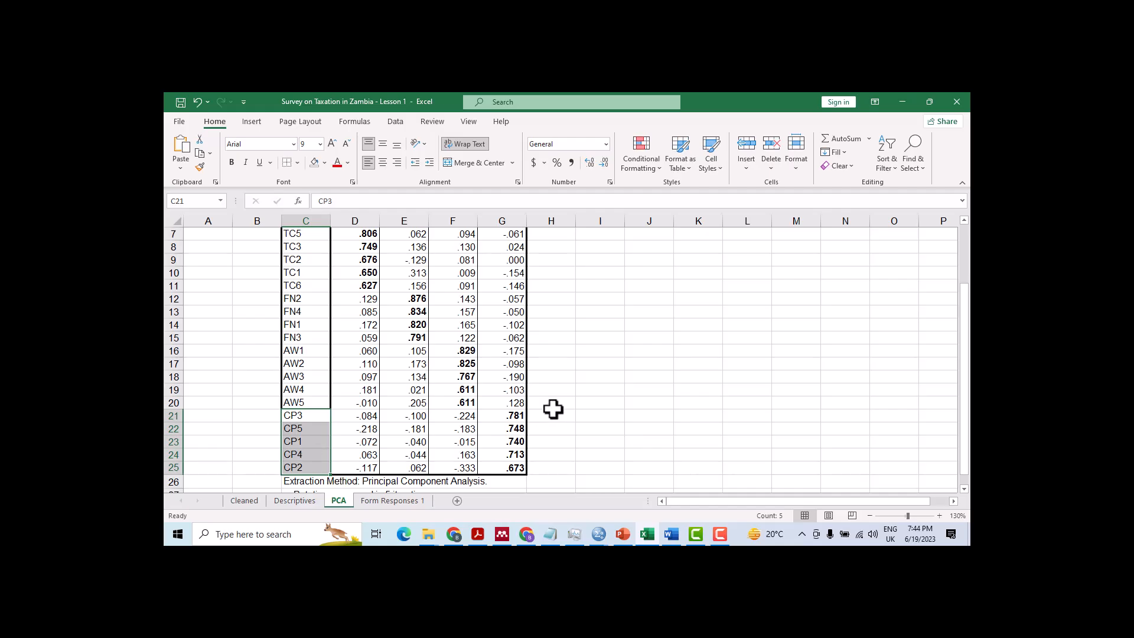
click(515, 429)
click(299, 417)
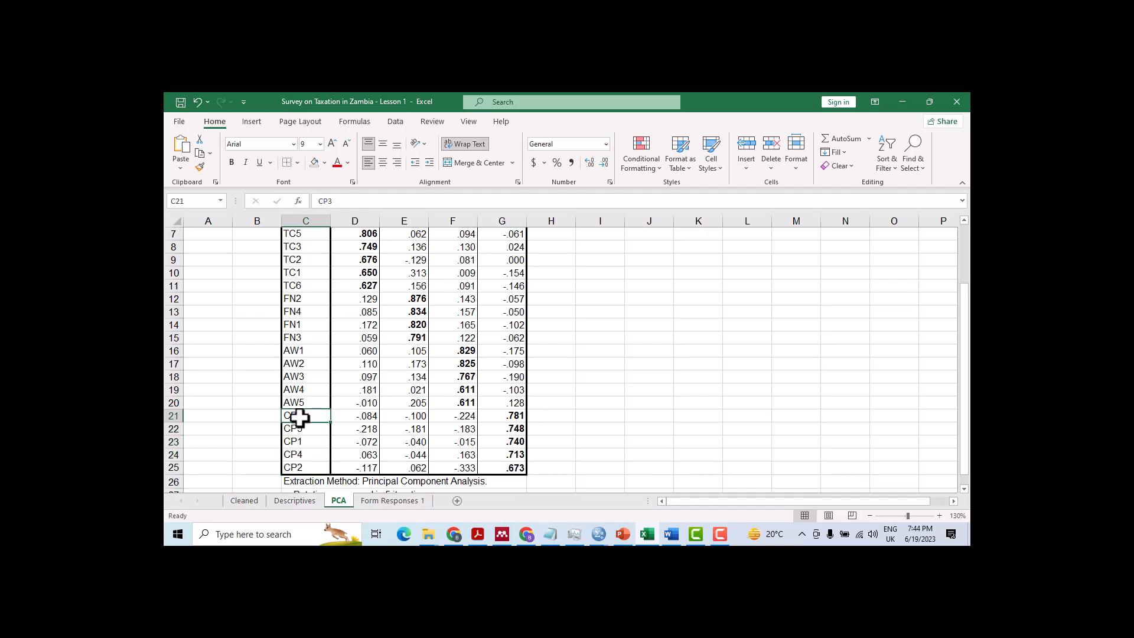
click(513, 415)
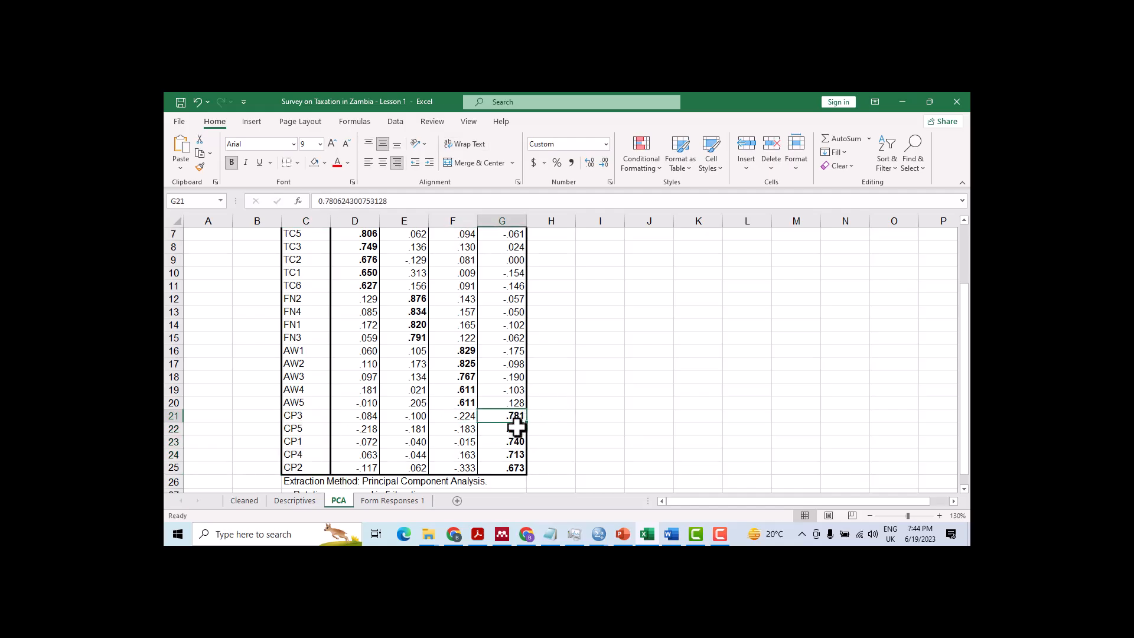
click(303, 444)
click(507, 438)
click(302, 415)
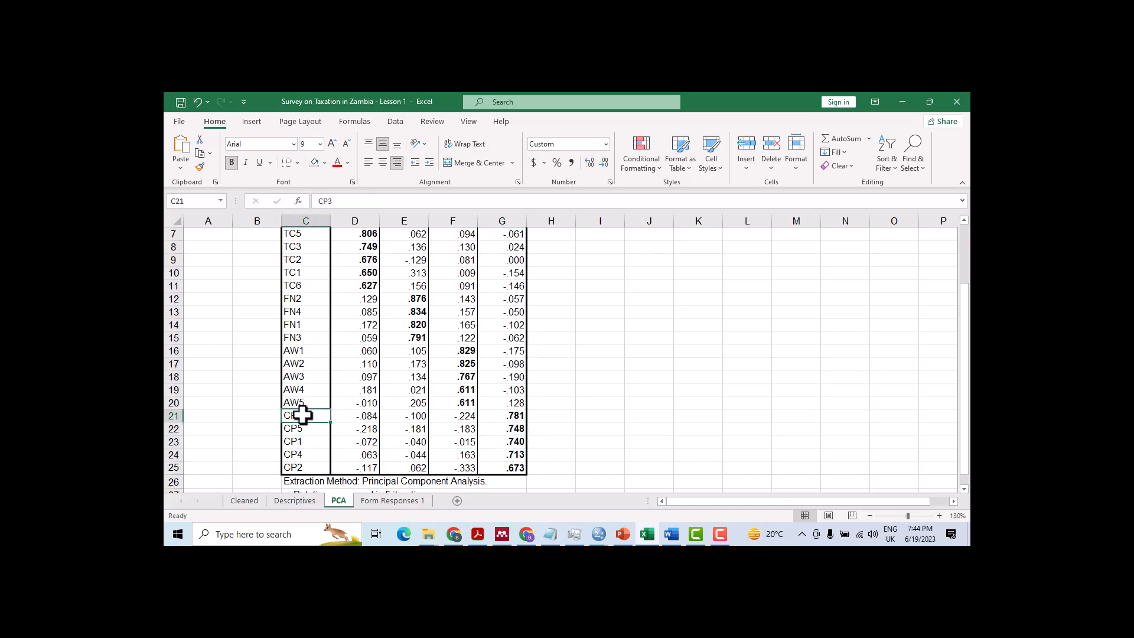
drag(302, 415, 502, 464)
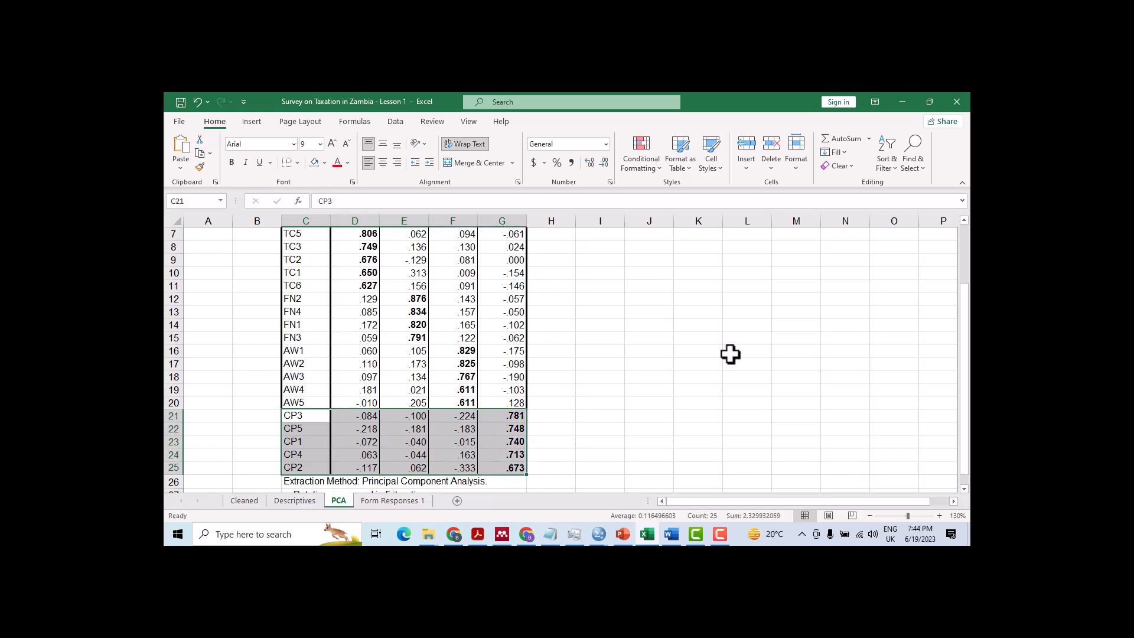
click(651, 350)
Check the TC items listed from C6 down in the rotated component matrix
scroll(626, 349, up, 2)
scroll(588, 365, down, 2)
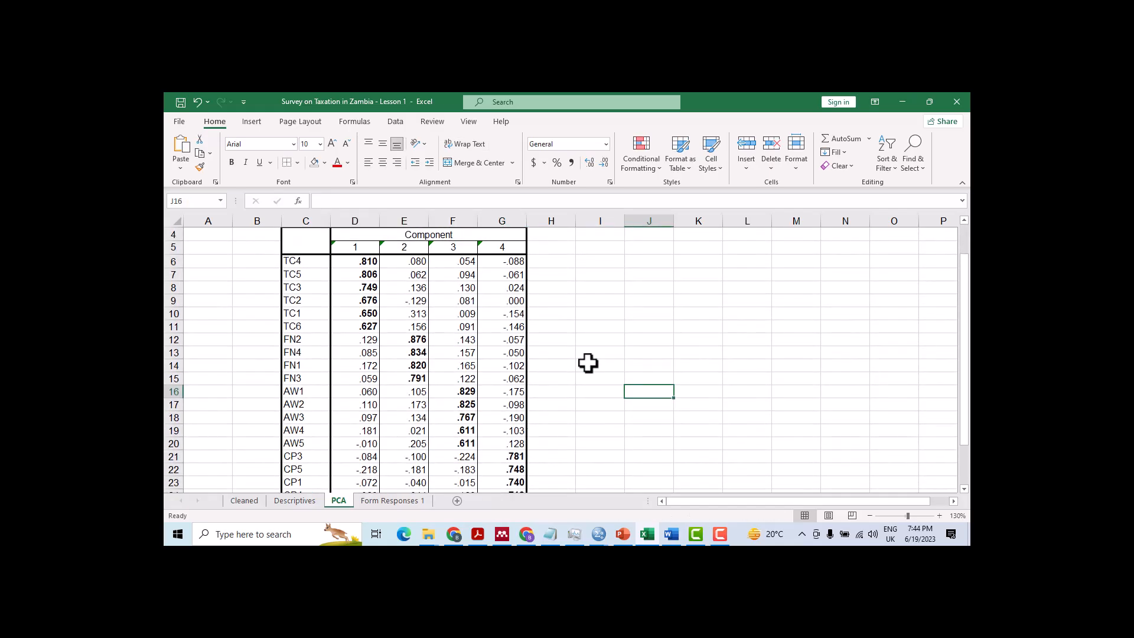
scroll(588, 363, up, 2)
scroll(588, 363, down, 1)
click(308, 262)
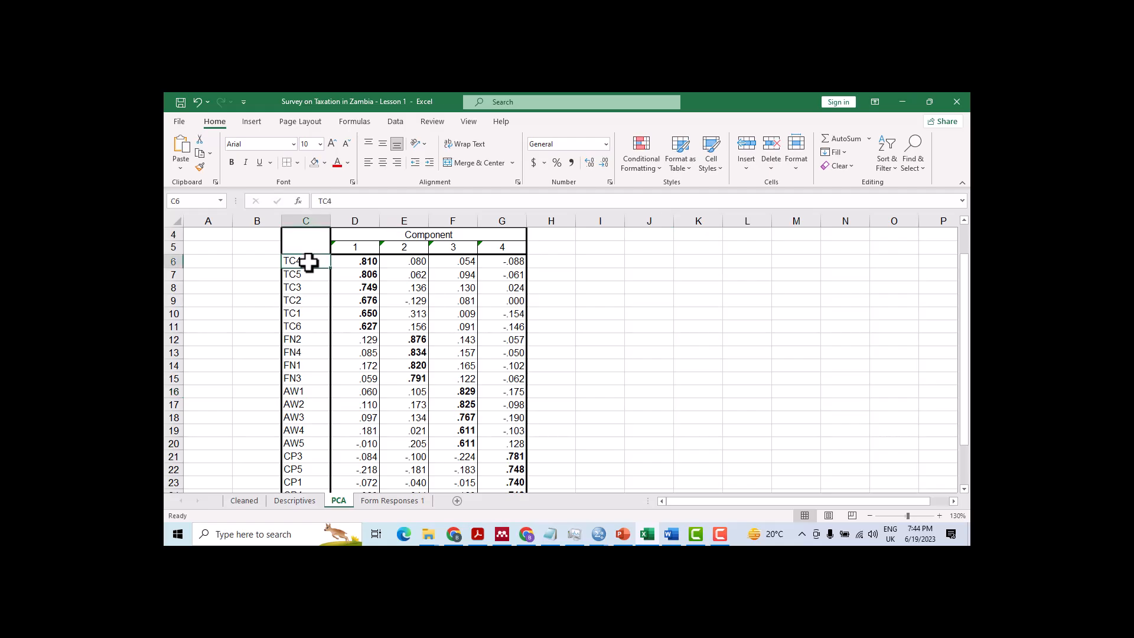
drag(308, 262, 309, 311)
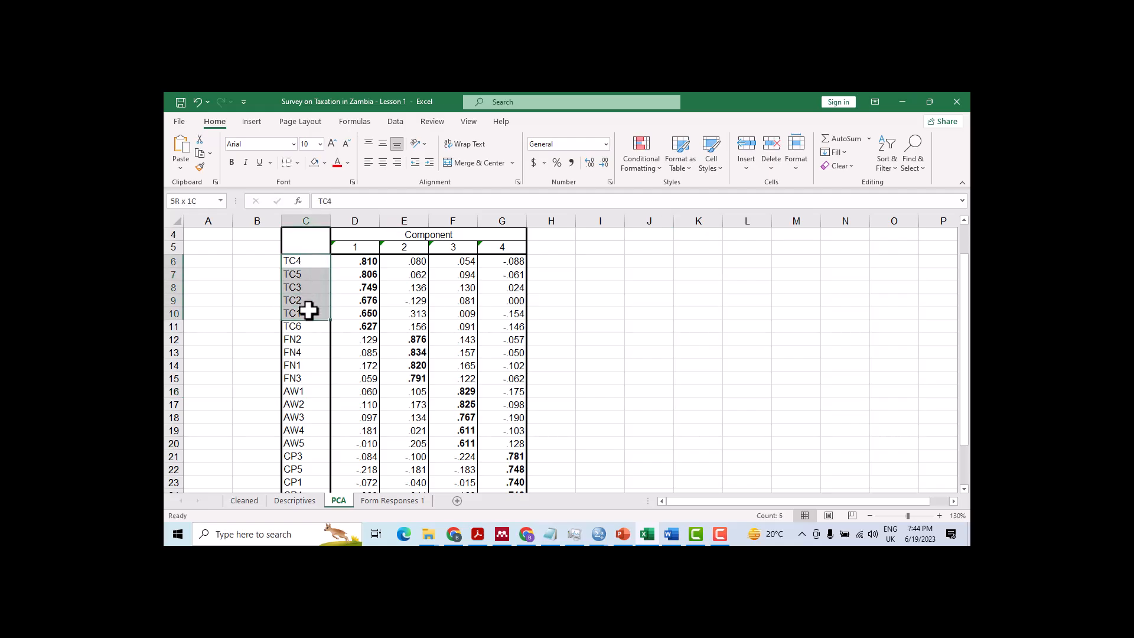
click(681, 357)
scroll(544, 369, up, 1)
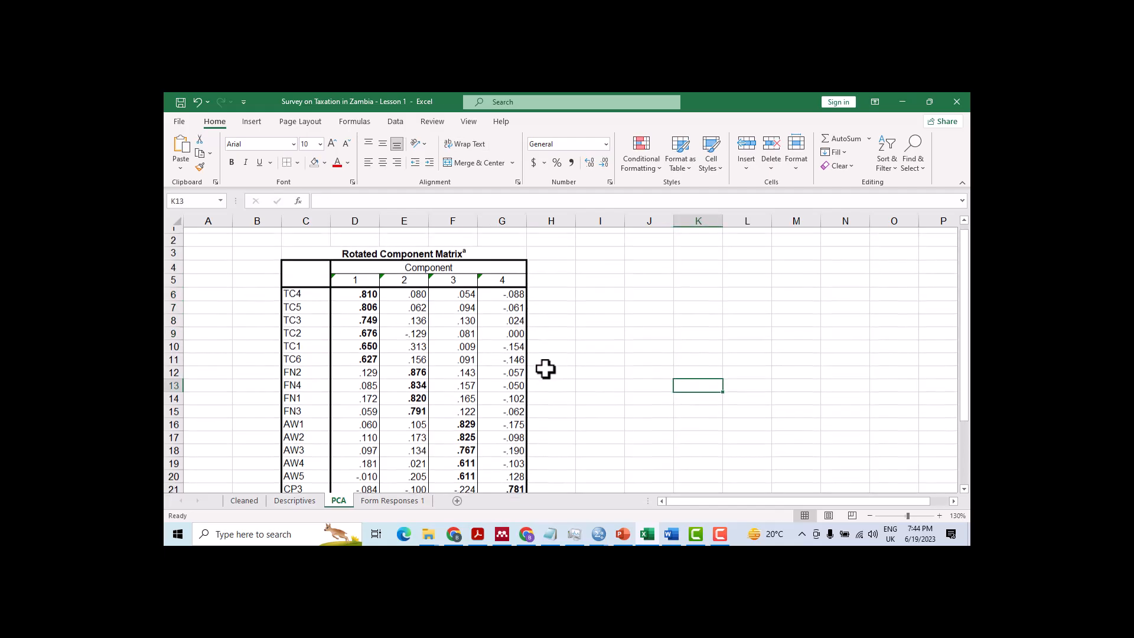
Copy the entire Rotated Component Matrix table on the PCA sheet, including its title and footnotes
drag(326, 272, 505, 443)
right_click(428, 381)
click(468, 211)
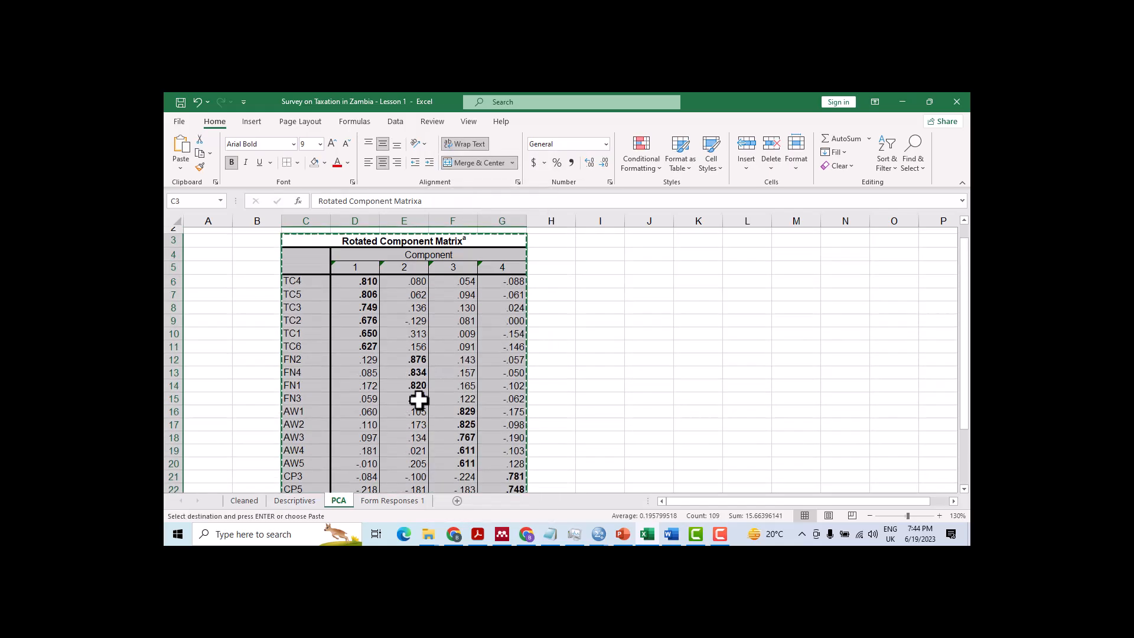
Add a new worksheet after PCA and name it "Reliability analysis"
click(457, 501)
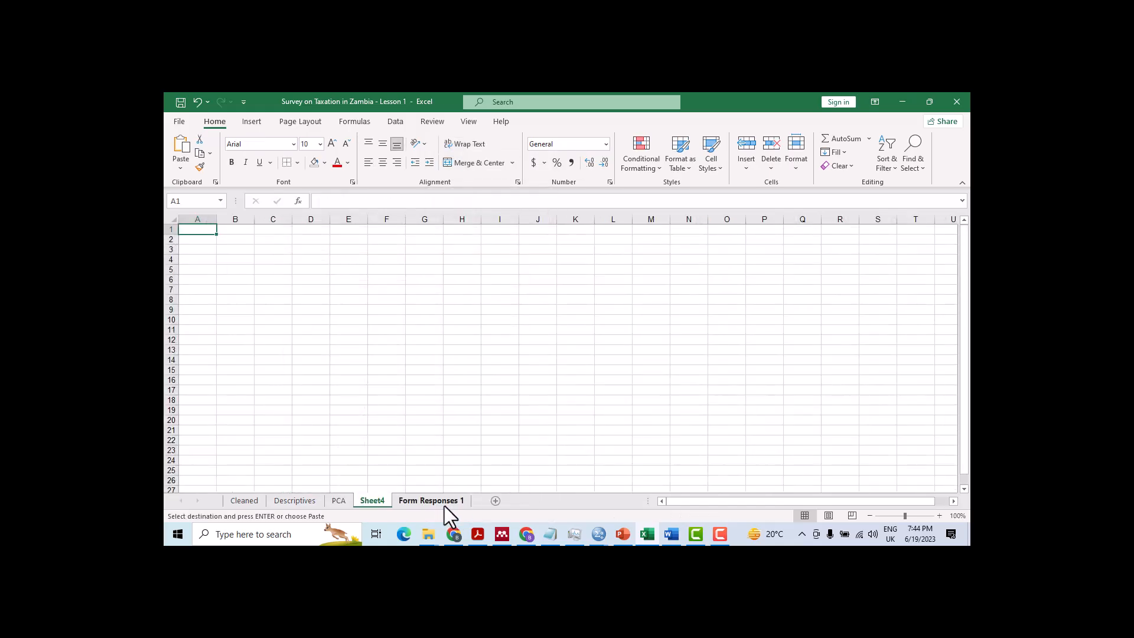
right_click(372, 501)
click(443, 372)
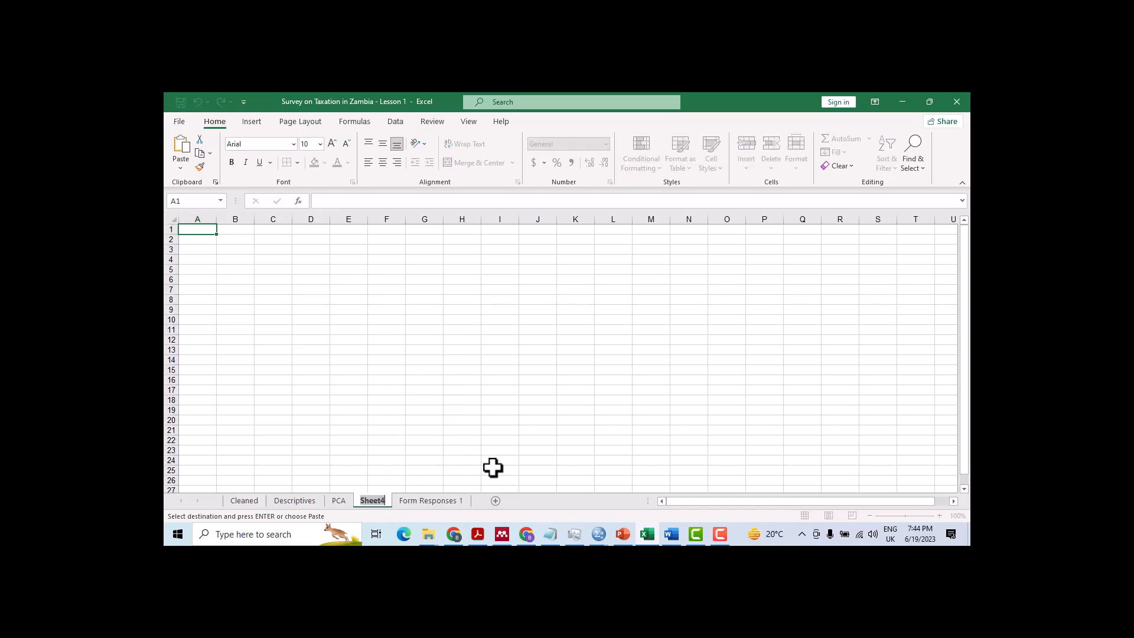
text(Reliability analysis)
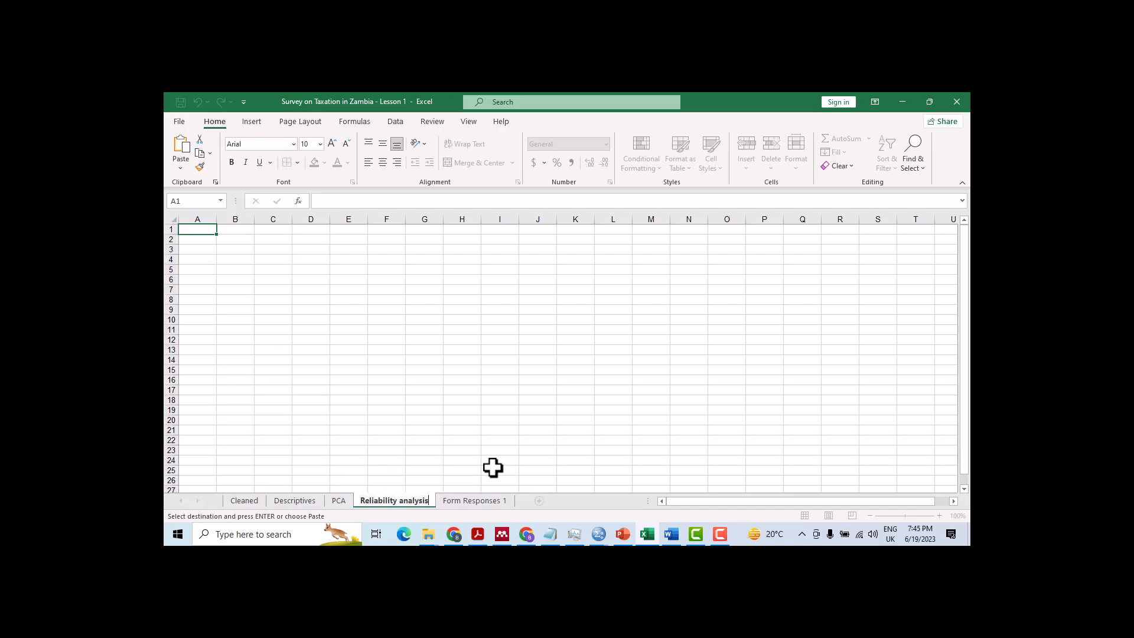
click(502, 376)
Paste the copied matrix at D2 of the Reliability analysis sheet and zoom the sheet to 130%
click(306, 239)
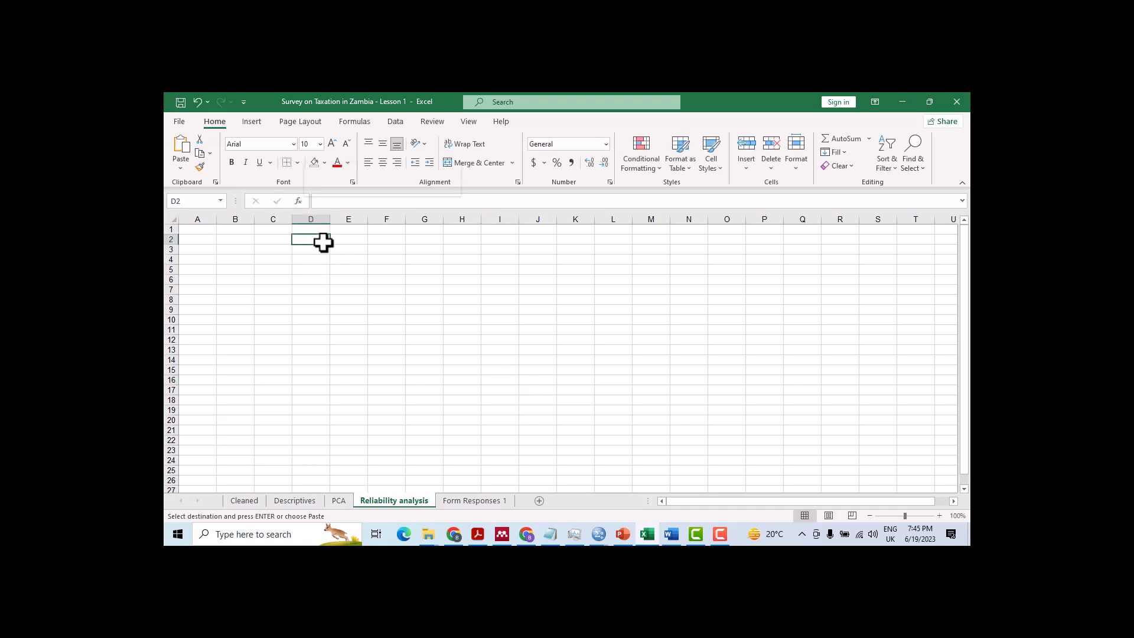
right_click(323, 242)
click(335, 264)
click(523, 290)
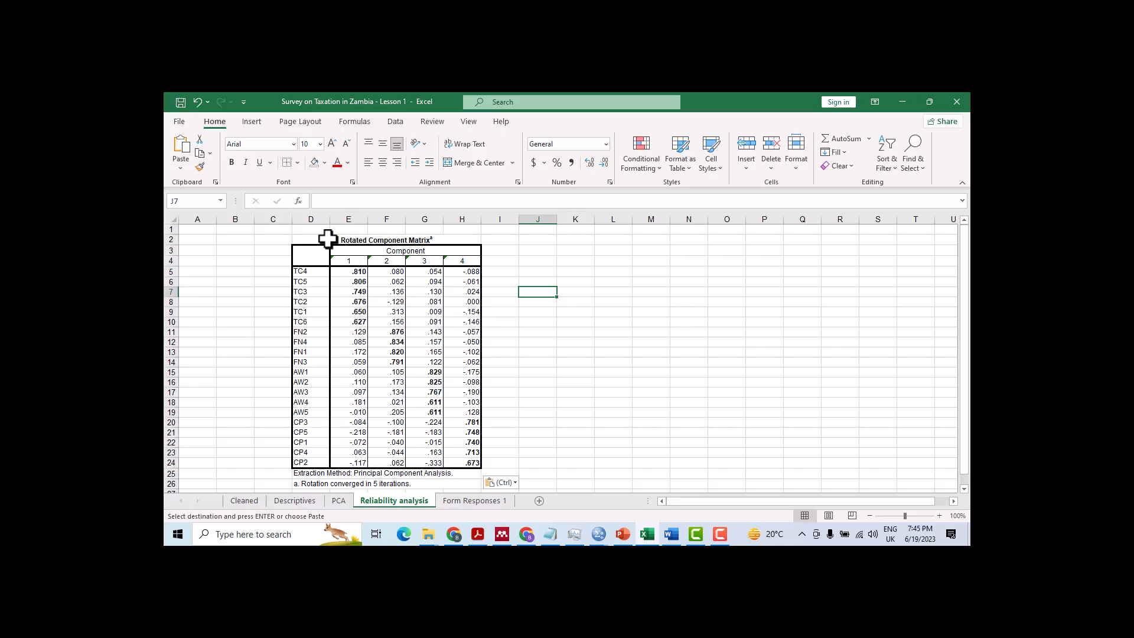
click(939, 515)
click(939, 515)
click(939, 516)
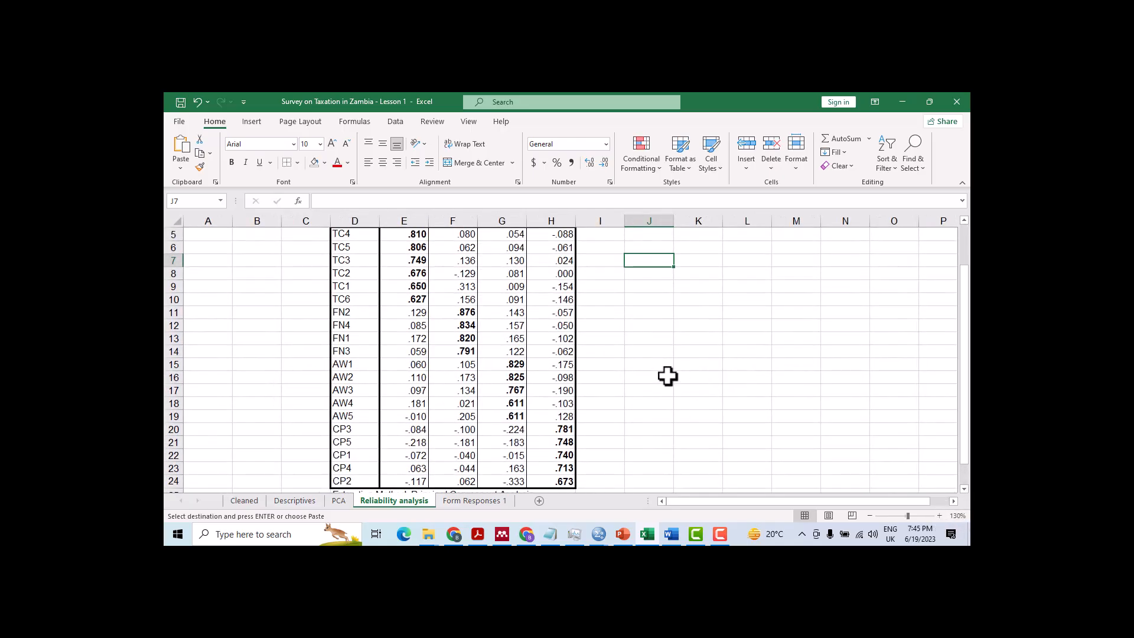
Clear the extraction method and rotation footnotes under the pasted matrix in rows 25 and 26
scroll(667, 376, up, 2)
scroll(667, 376, down, 4)
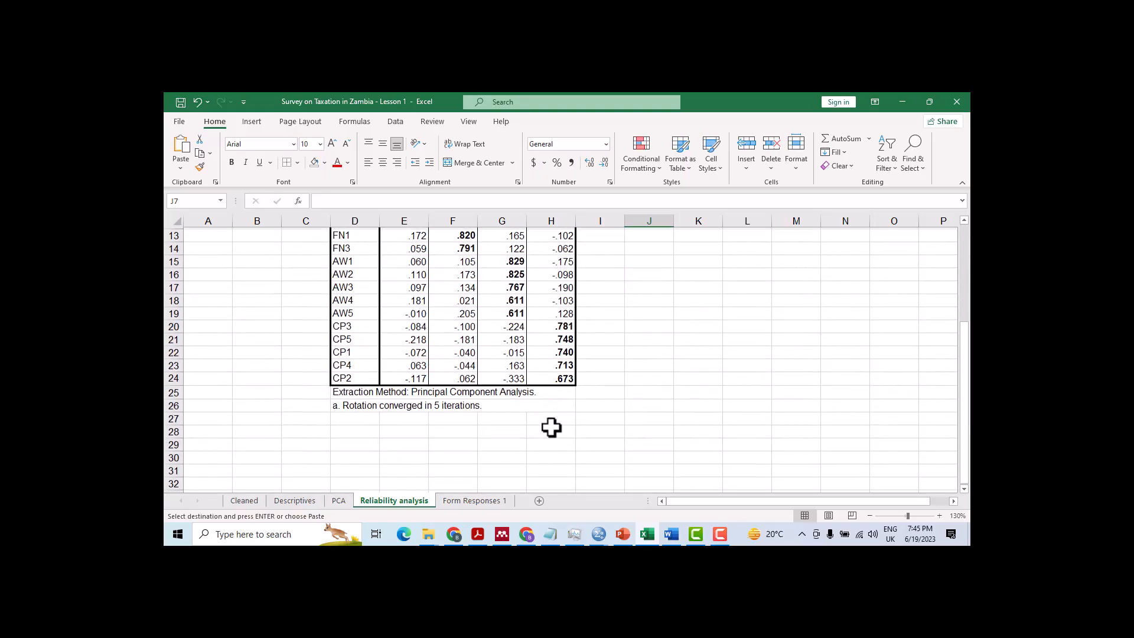
drag(362, 395, 444, 402)
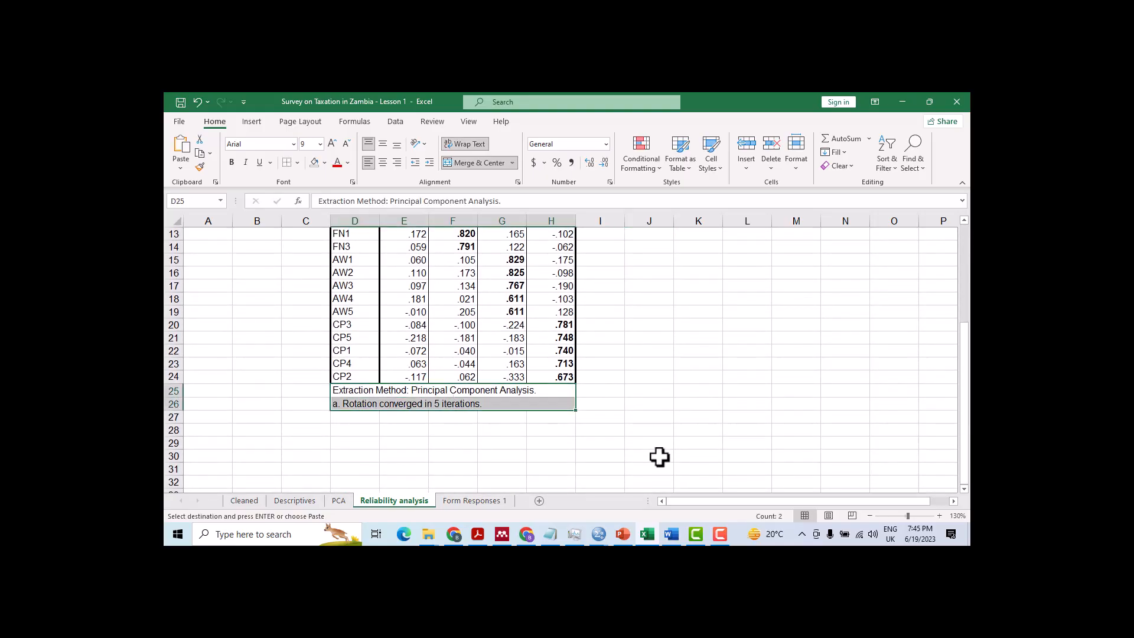
key(Delete)
click(711, 431)
click(396, 390)
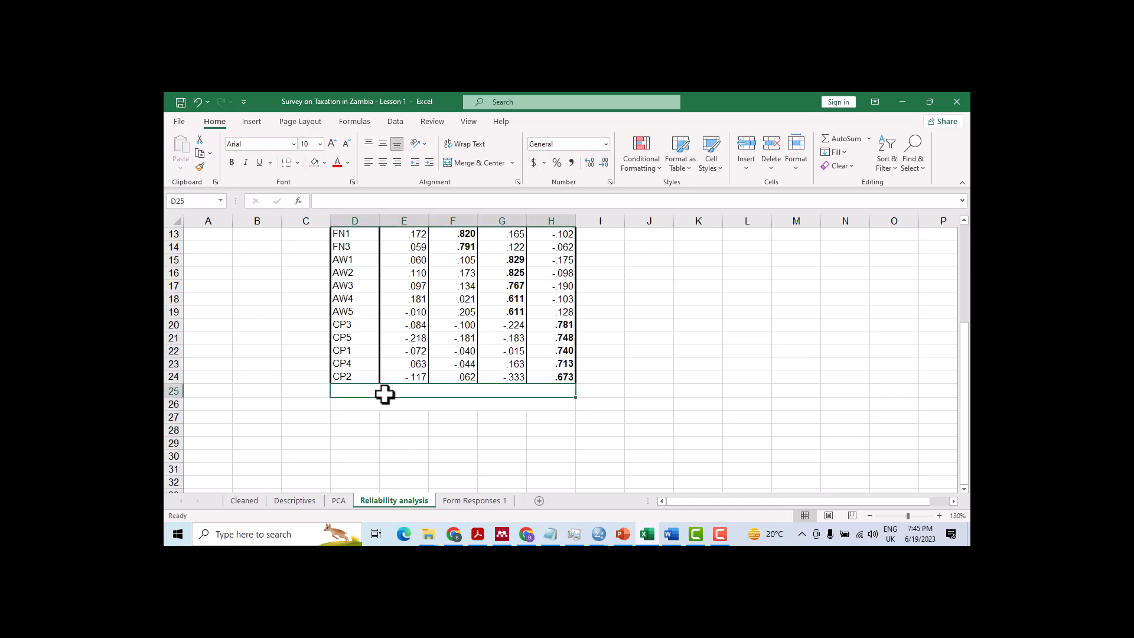
Try deleting the emptied rows 25 and 26, and undo that row deletion while keeping the footnotes cleared
drag(169, 391, 177, 405)
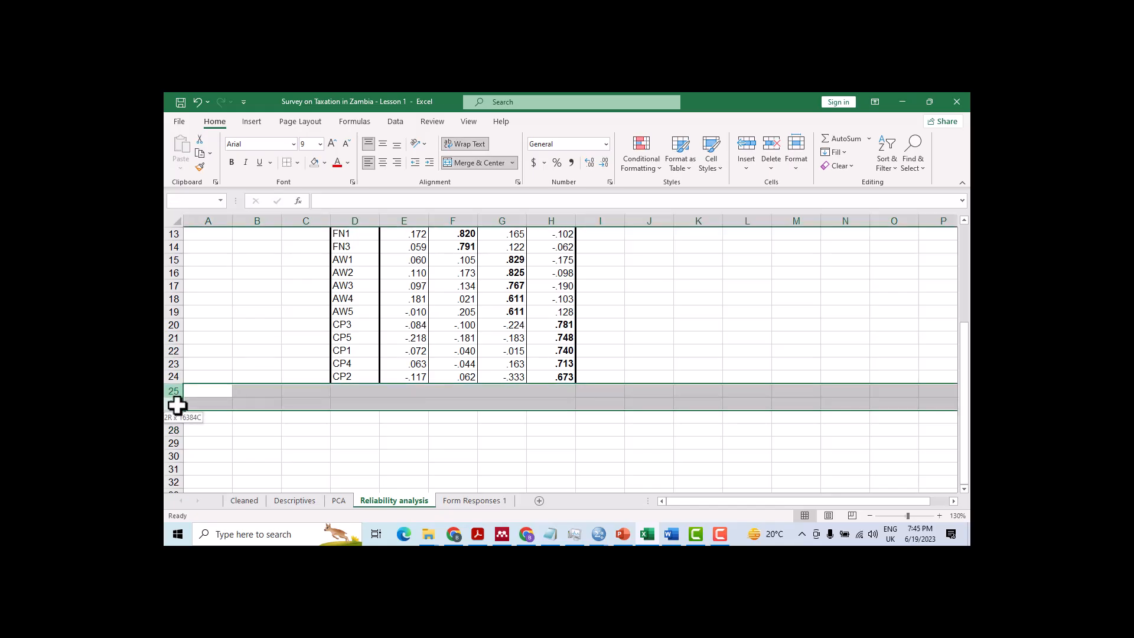
click(209, 296)
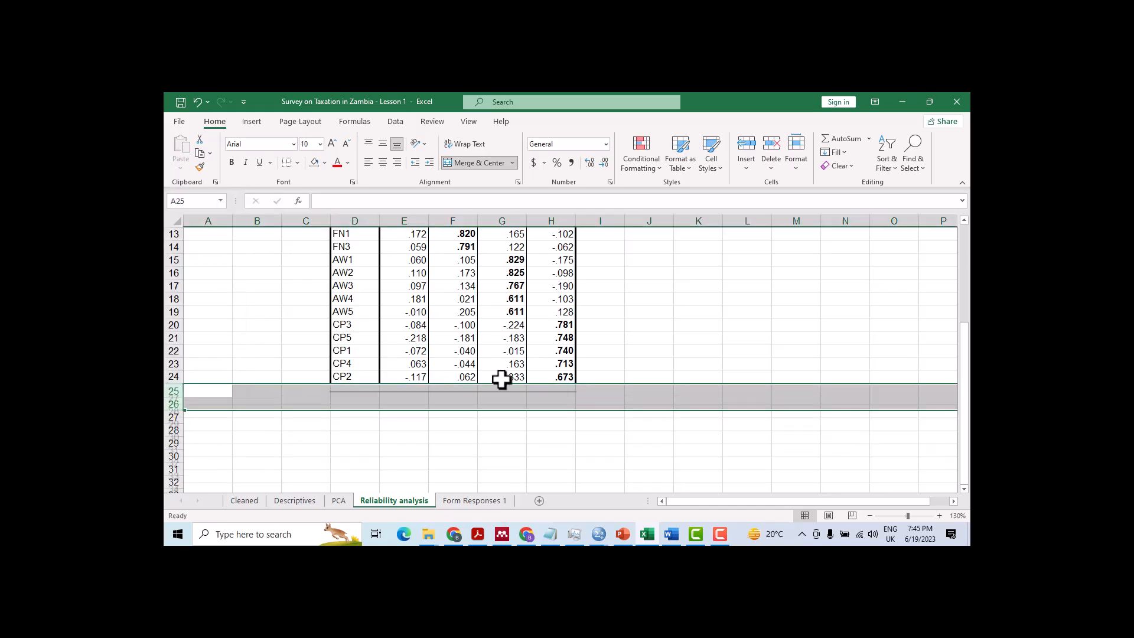
click(697, 363)
click(370, 391)
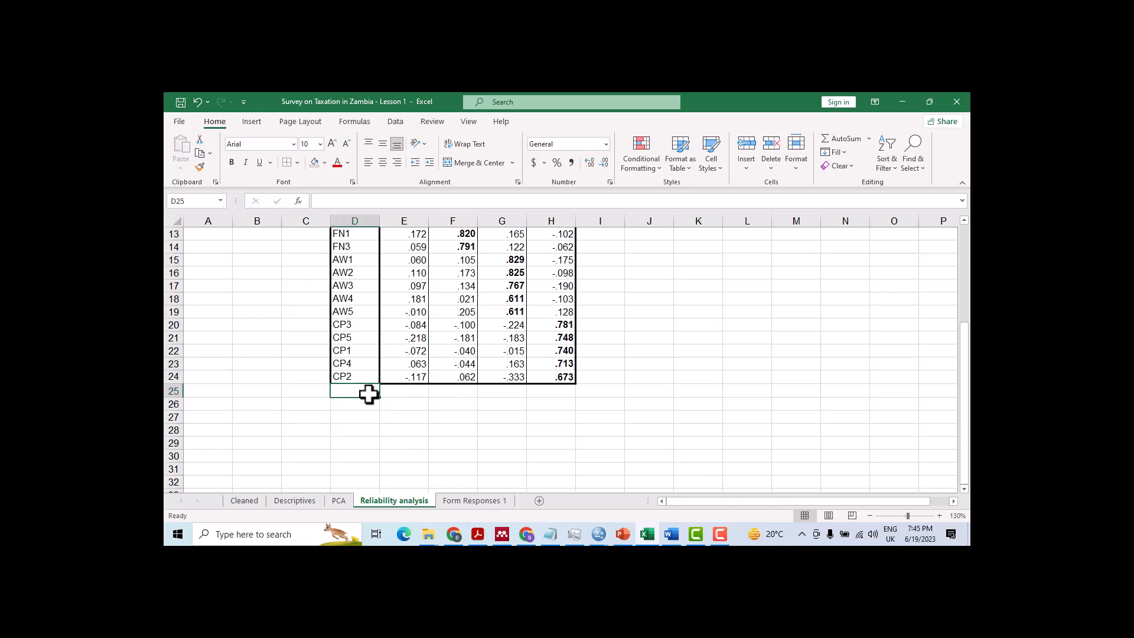
click(198, 102)
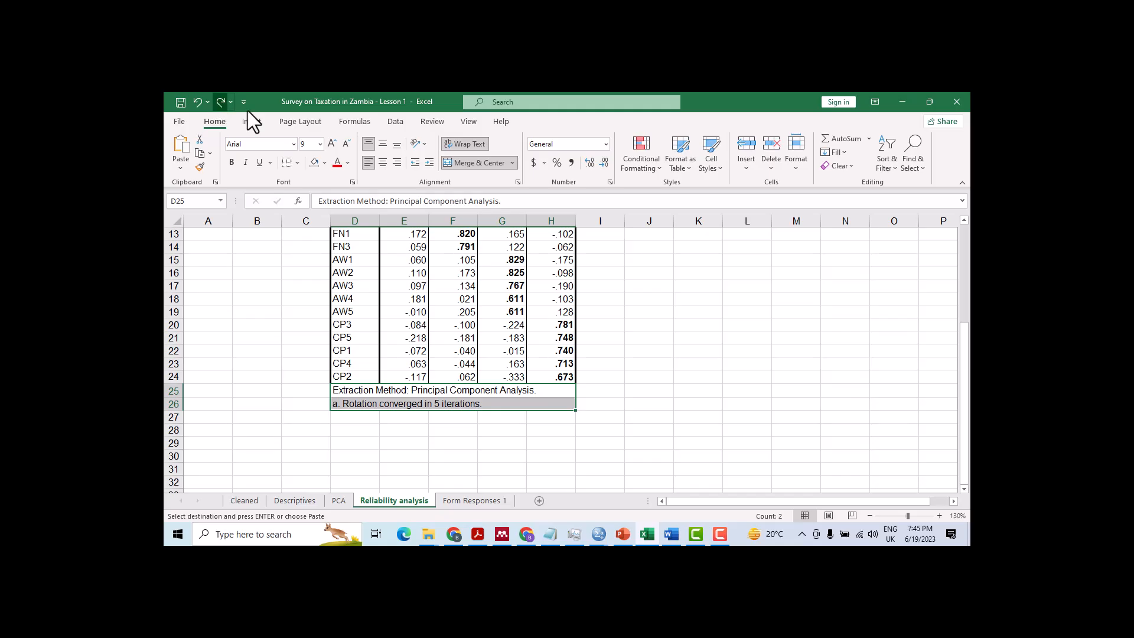
click(222, 103)
Delete the emptied merged rows 25 and 26 beneath the matrix
click(414, 403)
click(386, 395)
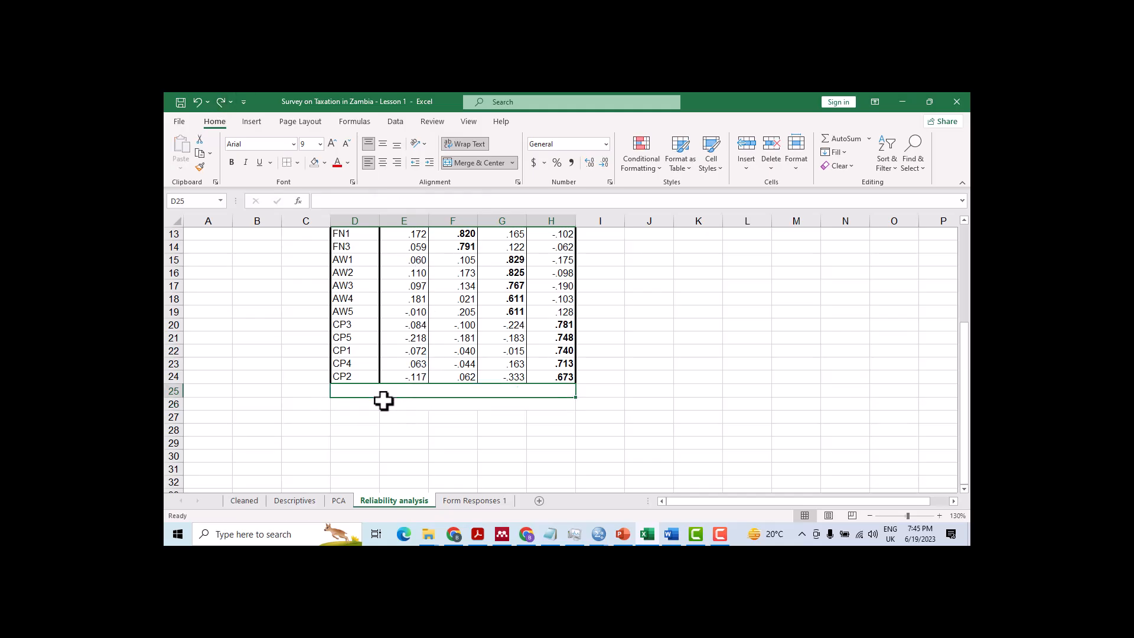
drag(173, 391, 178, 400)
right_click(170, 390)
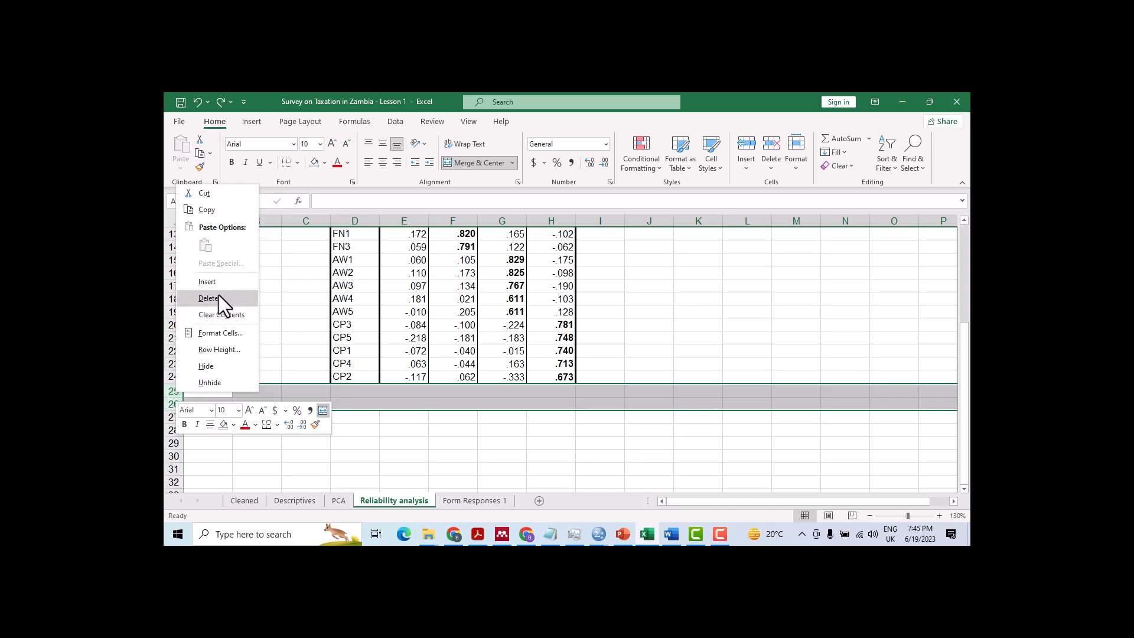
click(218, 296)
click(673, 376)
click(354, 389)
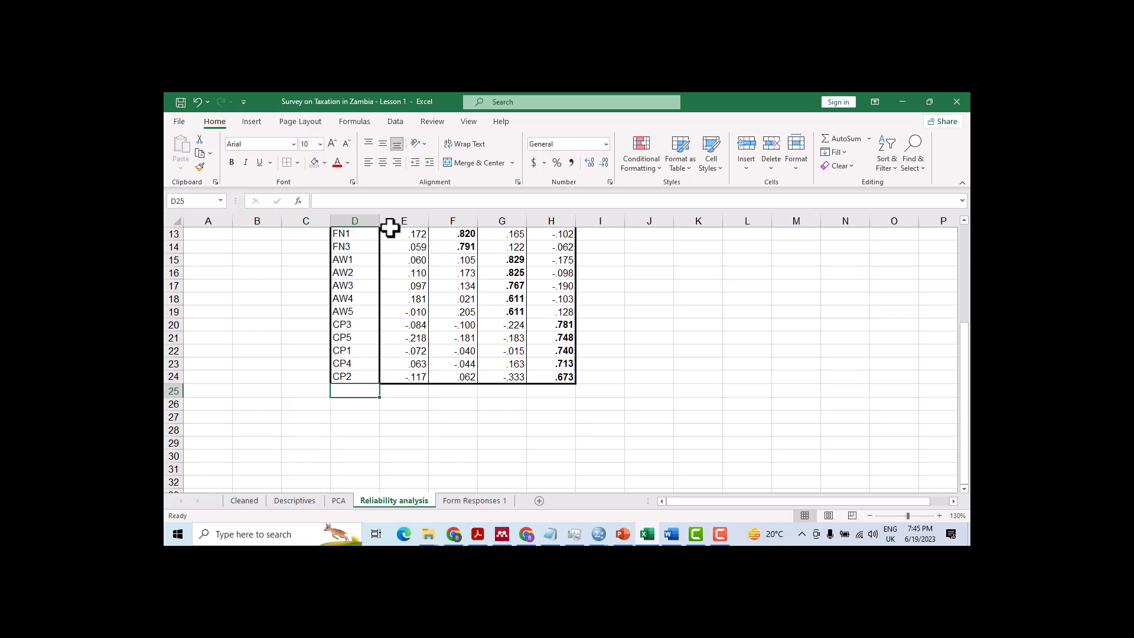
Widen column D, which holds the item names, to about twice its width
drag(379, 220, 433, 224)
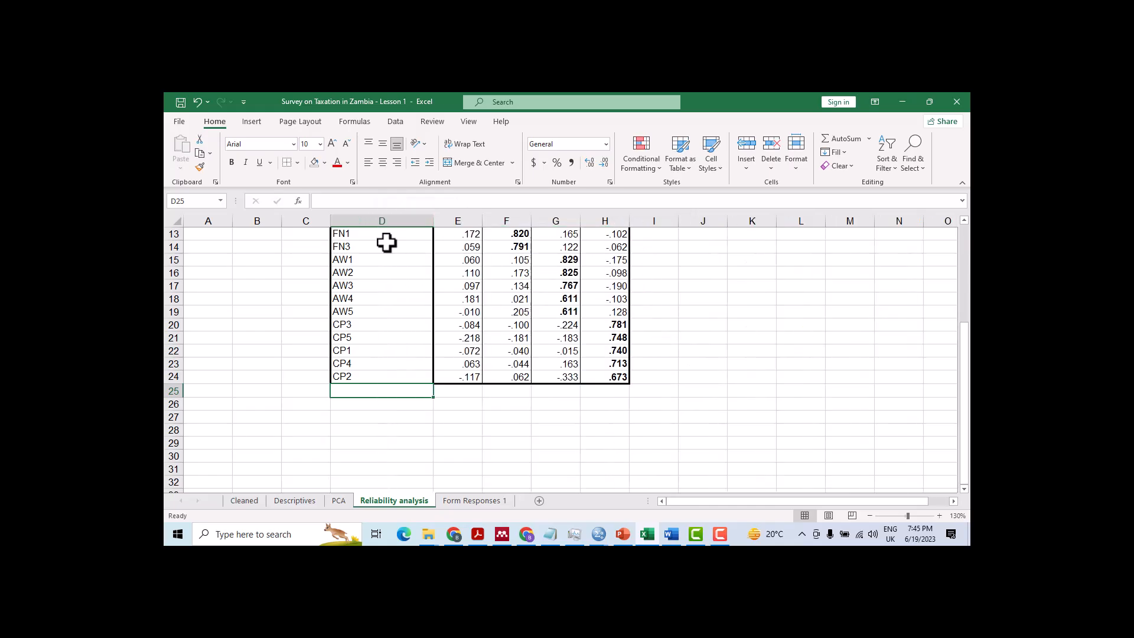
click(587, 405)
scroll(430, 412, up, 4)
scroll(431, 413, down, 3)
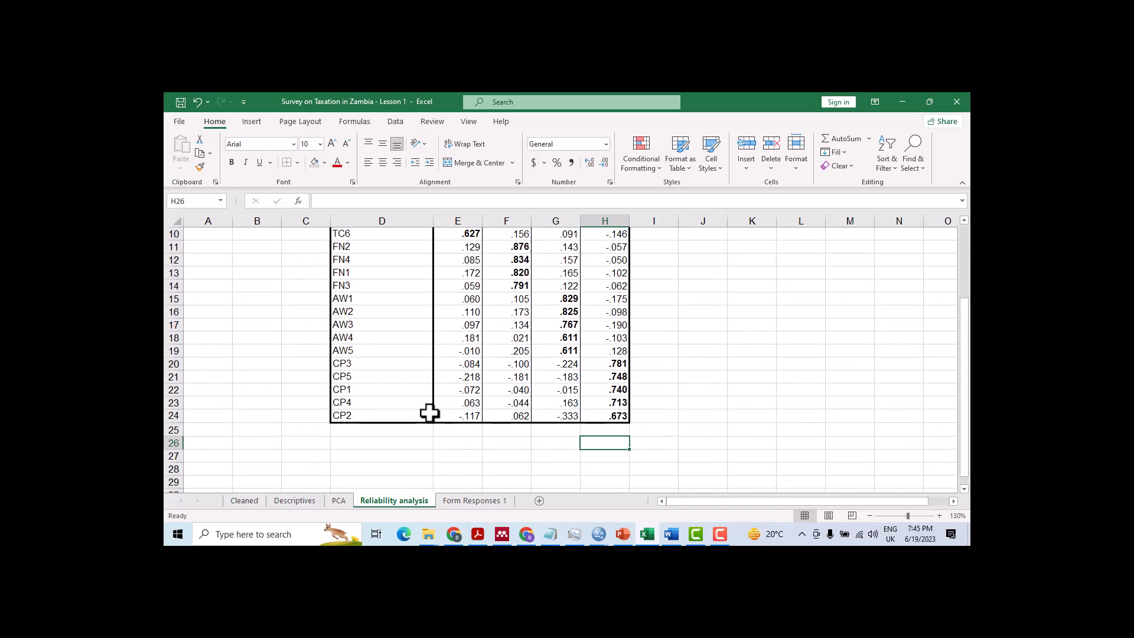
Switch to kaulu2021.pdf in the PDF reader and examine its component loadings table down to the Cronbach's α reliability row on page 22
click(384, 430)
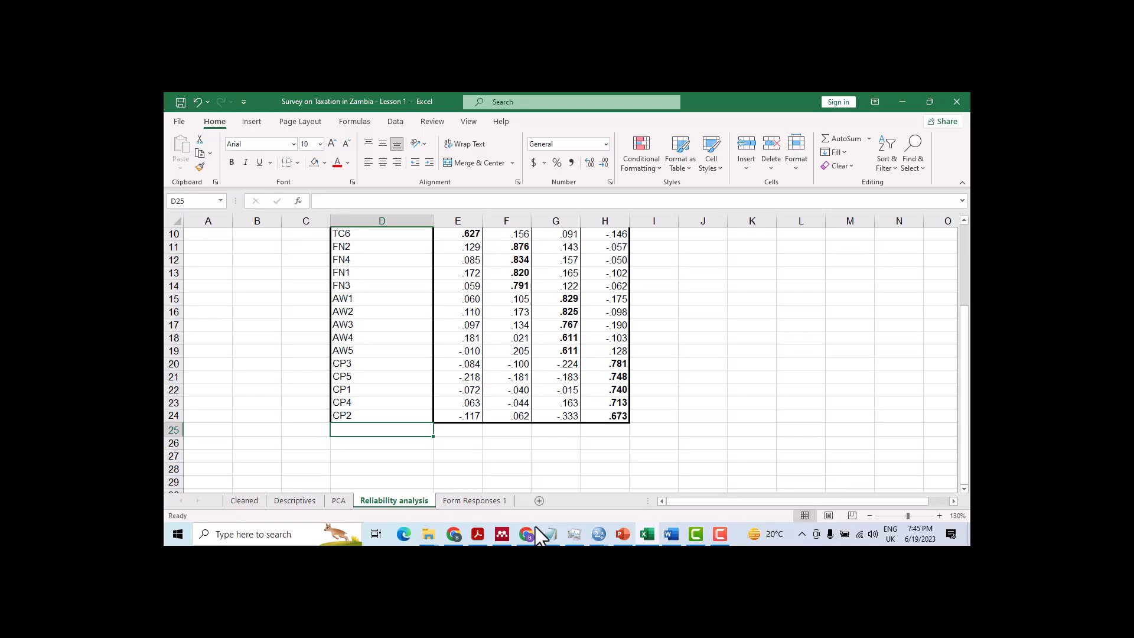
click(476, 535)
scroll(549, 309, down, 3)
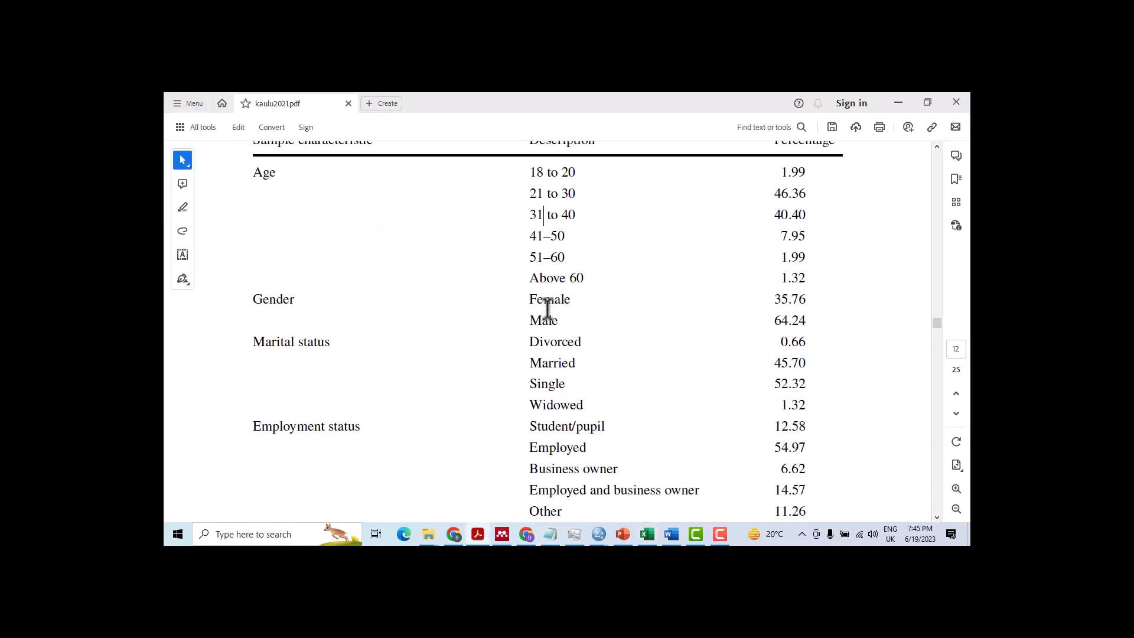
scroll(549, 307, down, 2)
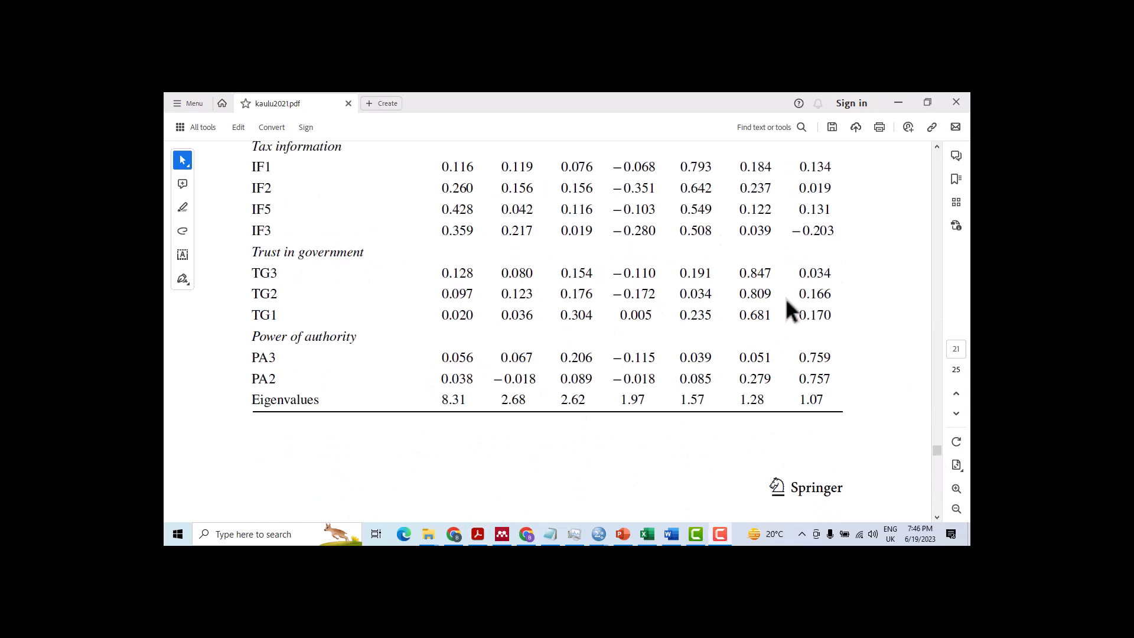
scroll(786, 302, up, 2)
scroll(785, 298, down, 3)
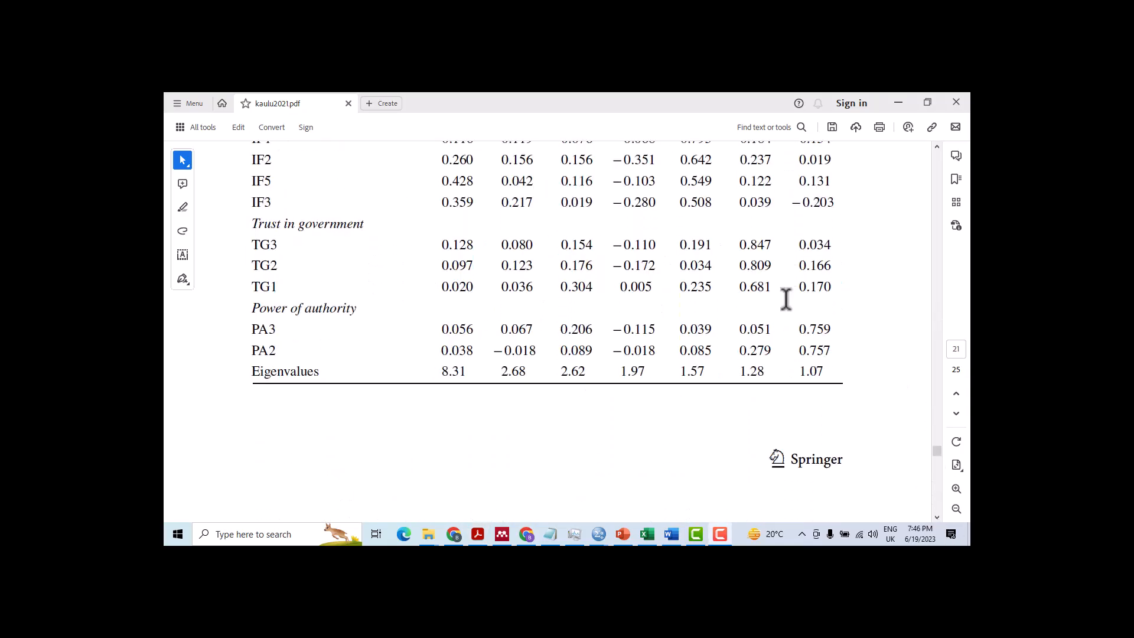
scroll(786, 301, down, 3)
scroll(790, 307, up, 4)
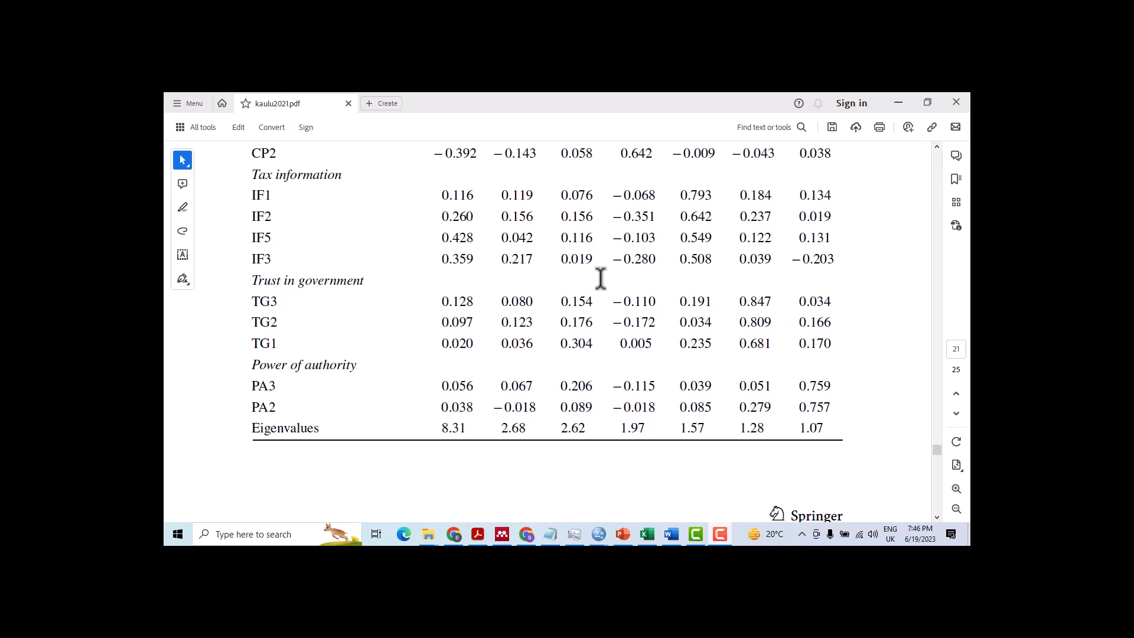
scroll(600, 278, up, 5)
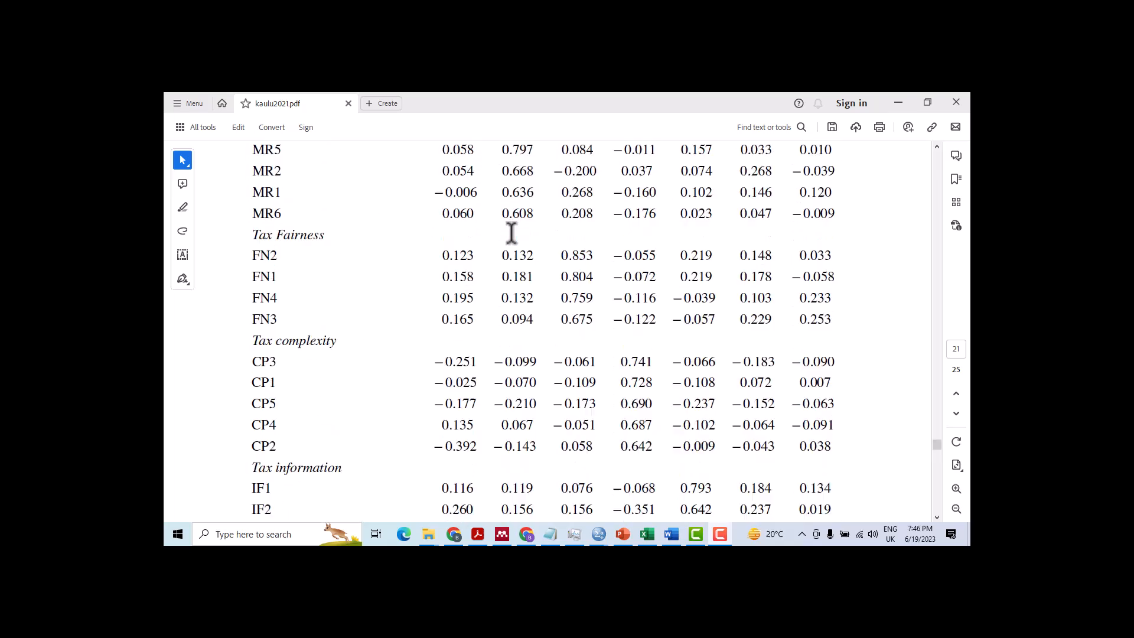
scroll(511, 233, down, 5)
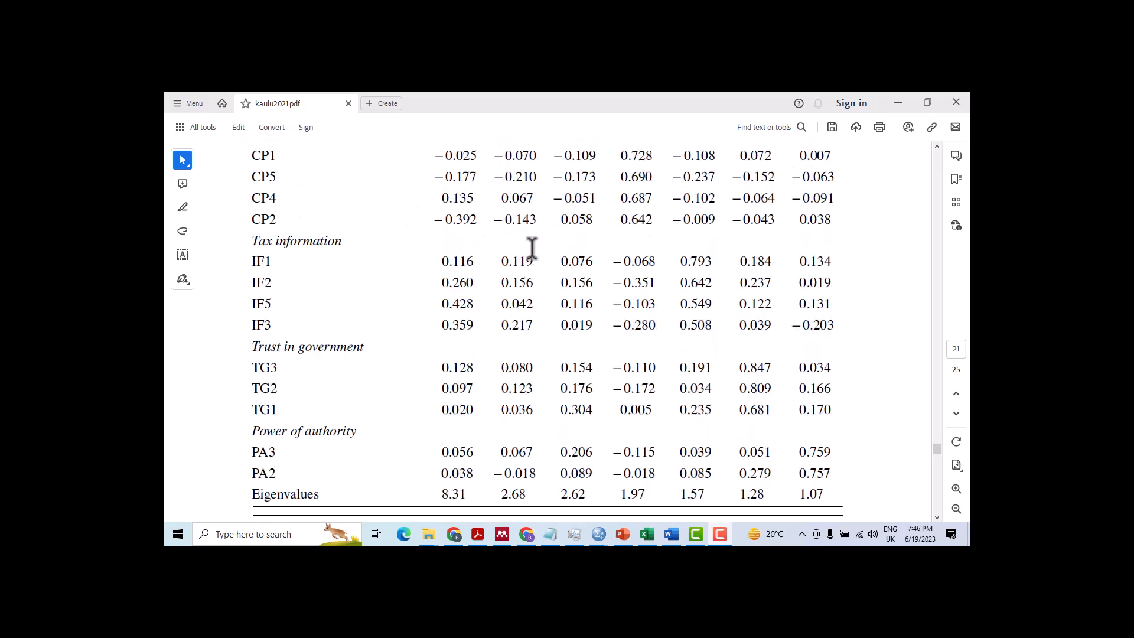
scroll(532, 248, down, 2)
scroll(559, 250, down, 1)
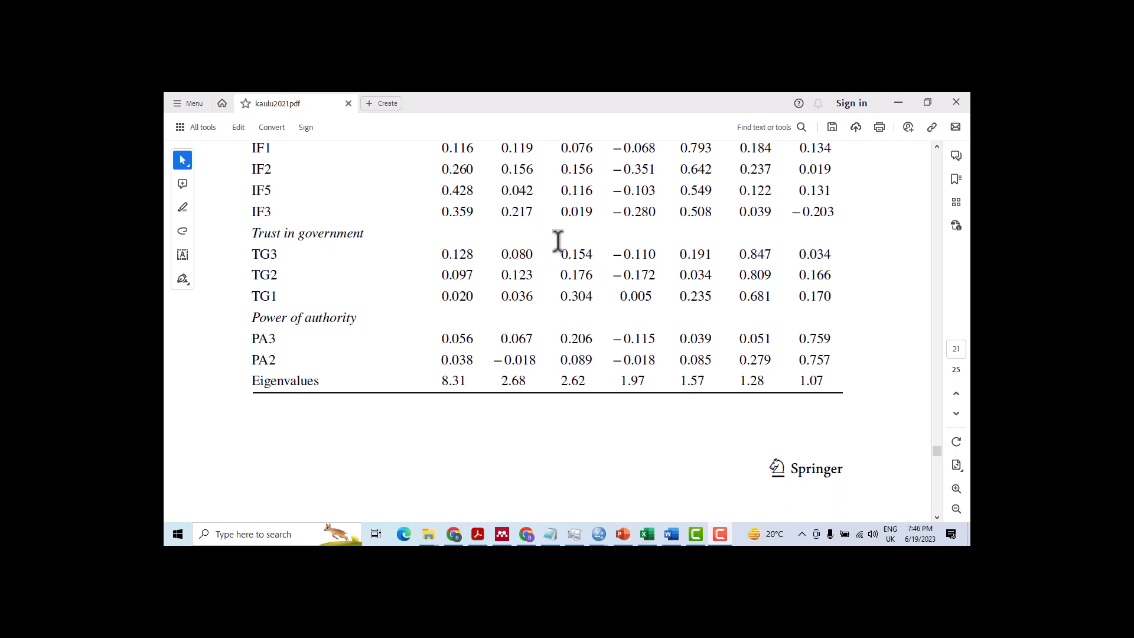
scroll(590, 271, down, 2)
scroll(561, 296, up, 2)
scroll(559, 304, down, 2)
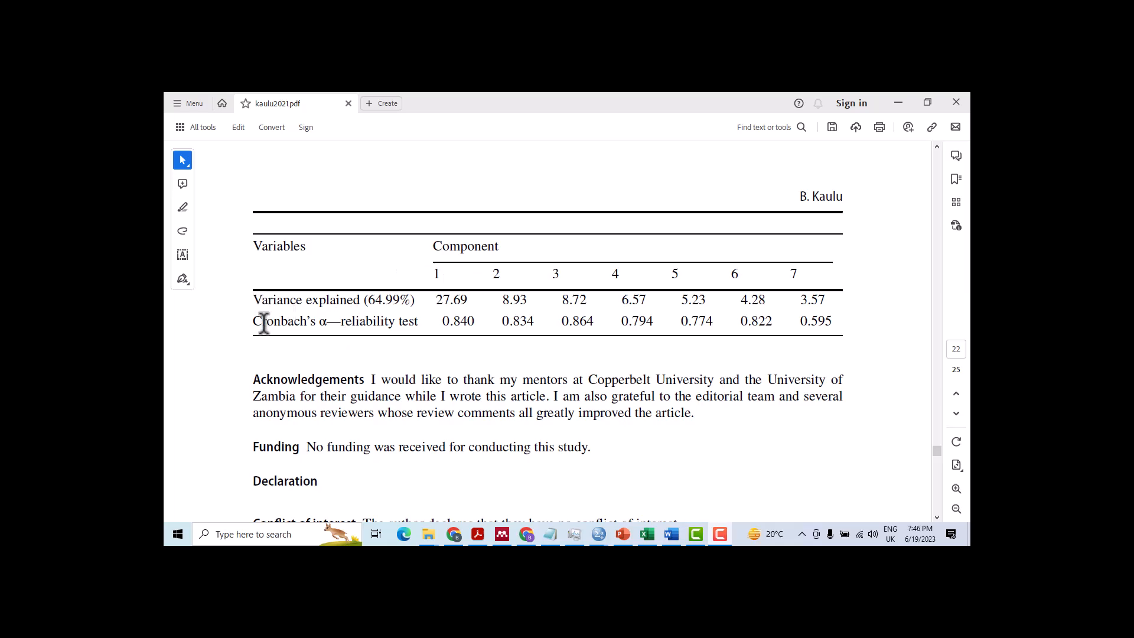
Copy the row label "Cronbach's α—reliability test" from the table on page 22 of the PDF
drag(263, 322, 392, 322)
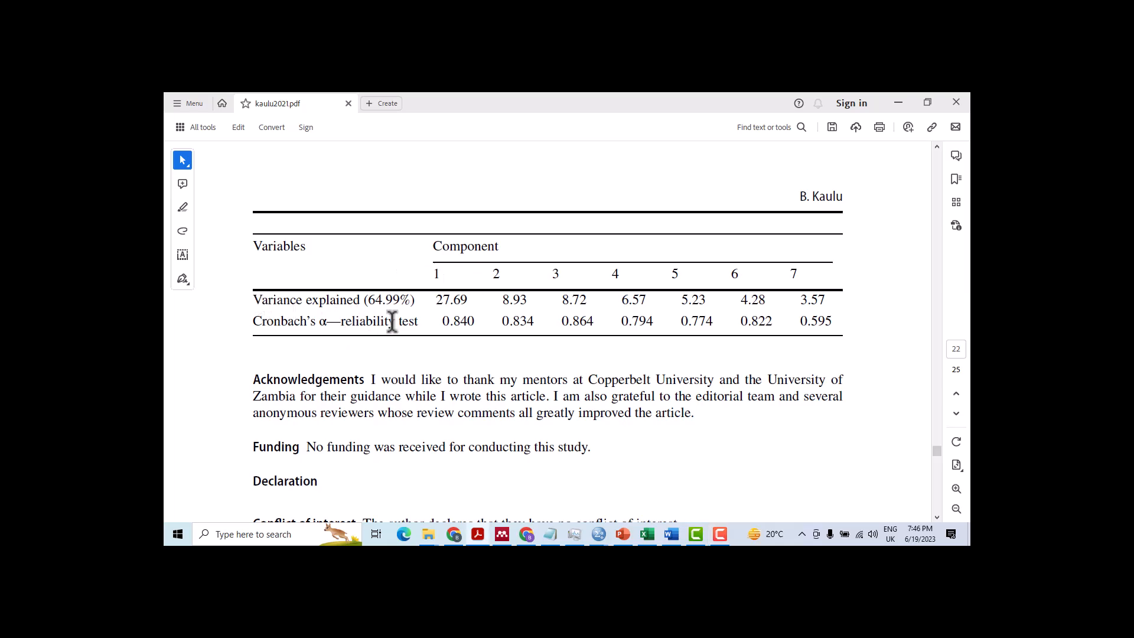
click(619, 412)
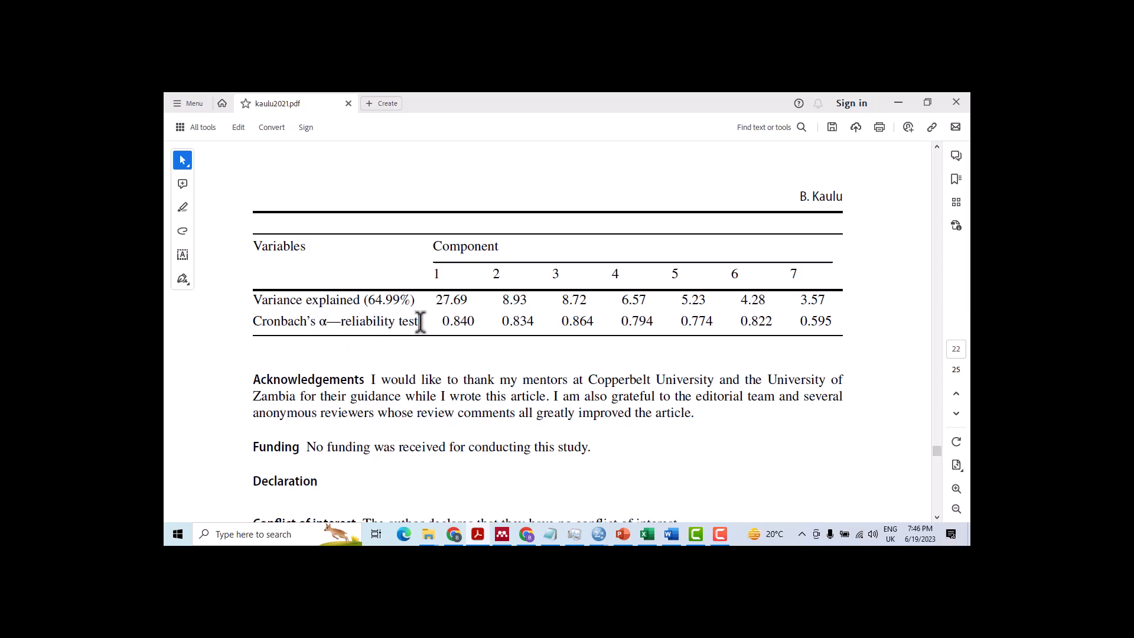
drag(420, 322, 253, 324)
right_click(299, 325)
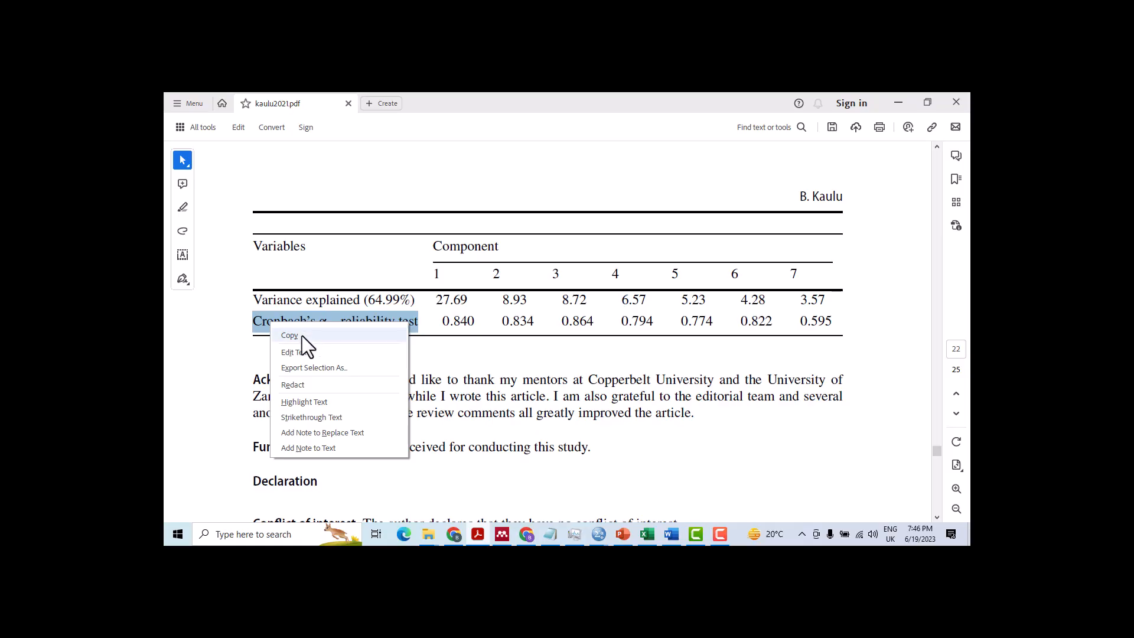
click(304, 347)
Switch back to the Excel workbook and paste the copied label into cell D25 below item CP2
key(alt+Tab)
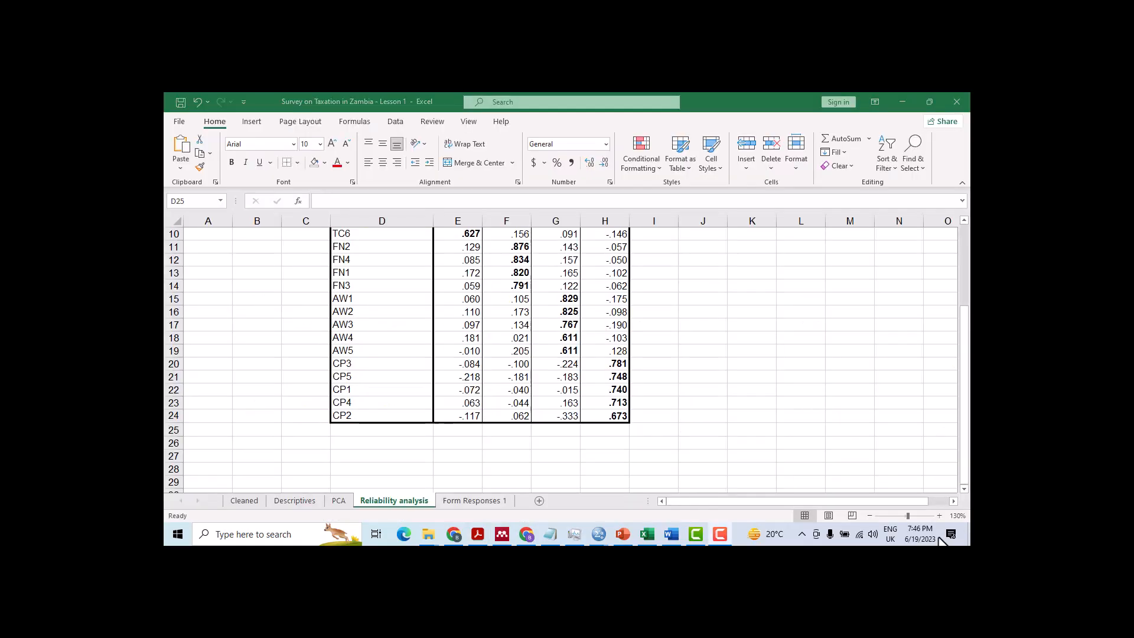
double_click(382, 431)
key(ctrl+v)
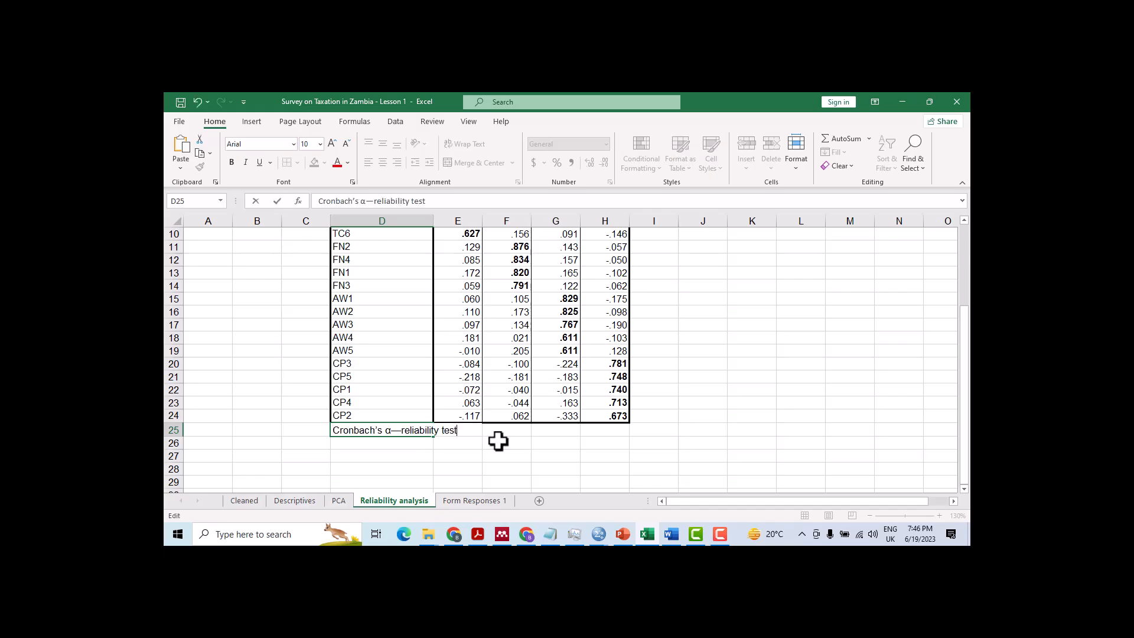
click(444, 455)
click(405, 440)
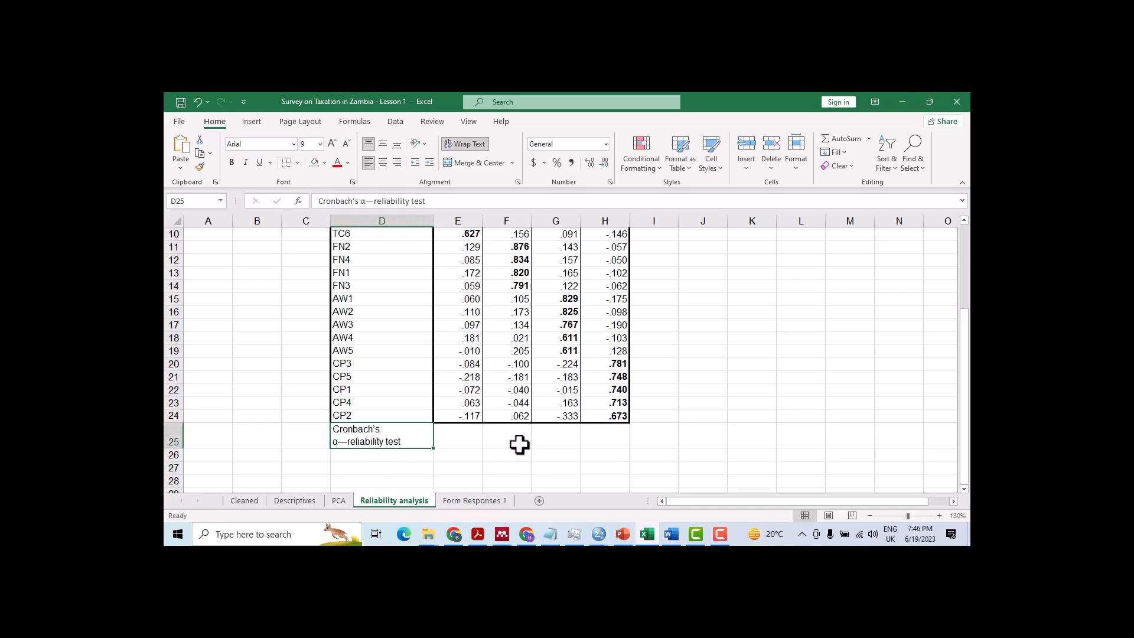
Shorten the label in cell D25 to "Cronbach's α"
drag(433, 201, 373, 202)
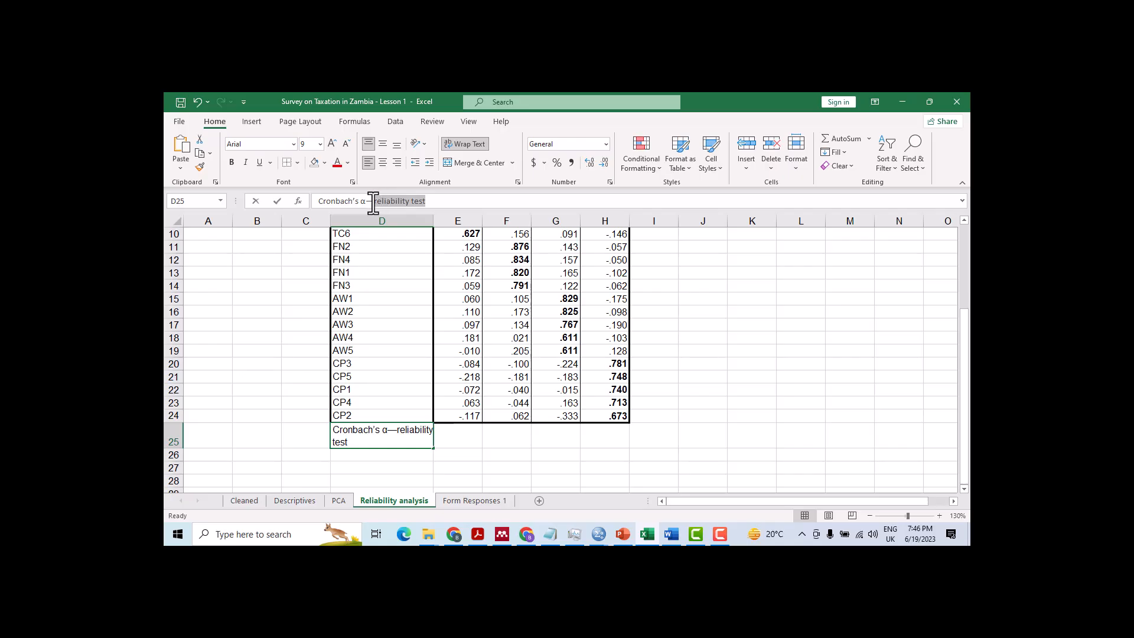
key(BackSpace)
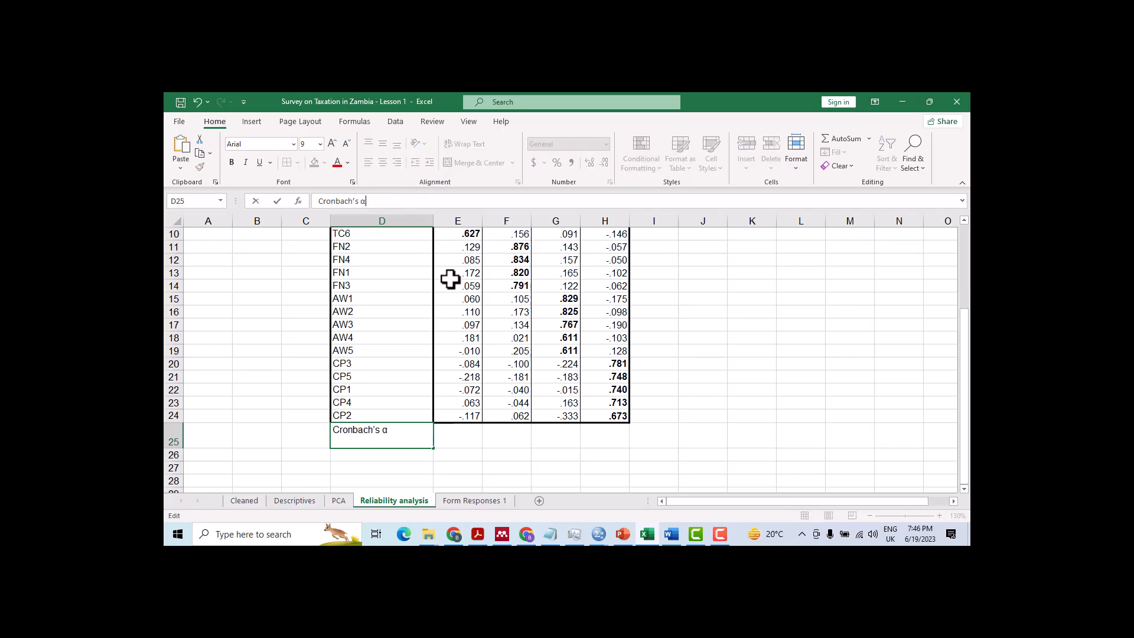
click(718, 381)
Remove all borders from the whole matrix, D2:H25, including the Cronbach's α row
drag(370, 429, 593, 428)
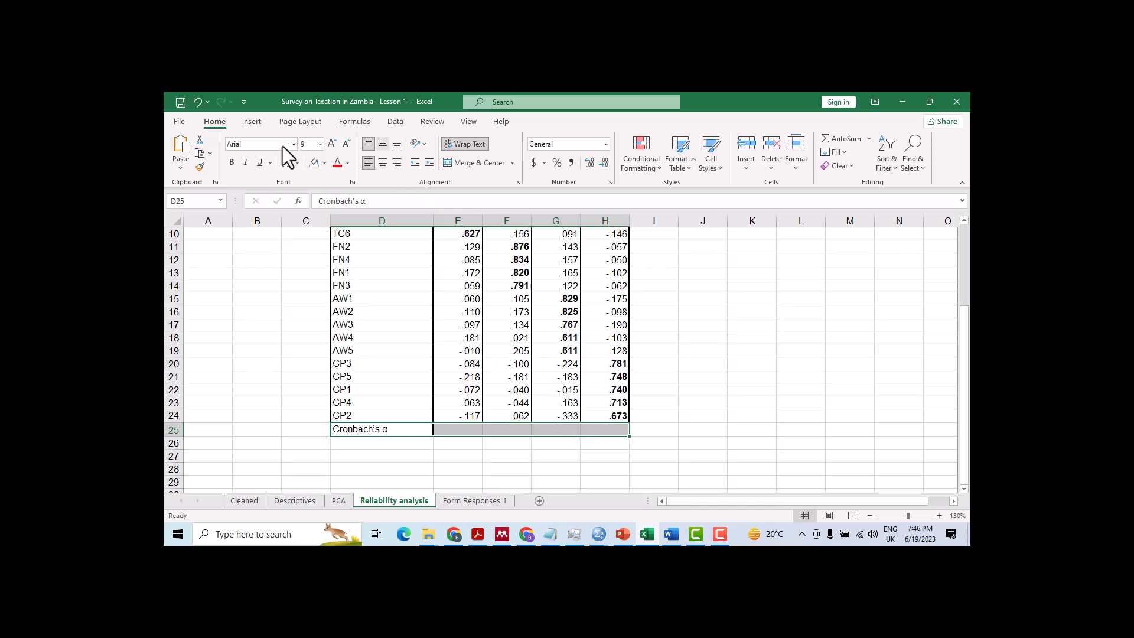
click(741, 337)
scroll(706, 347, up, 3)
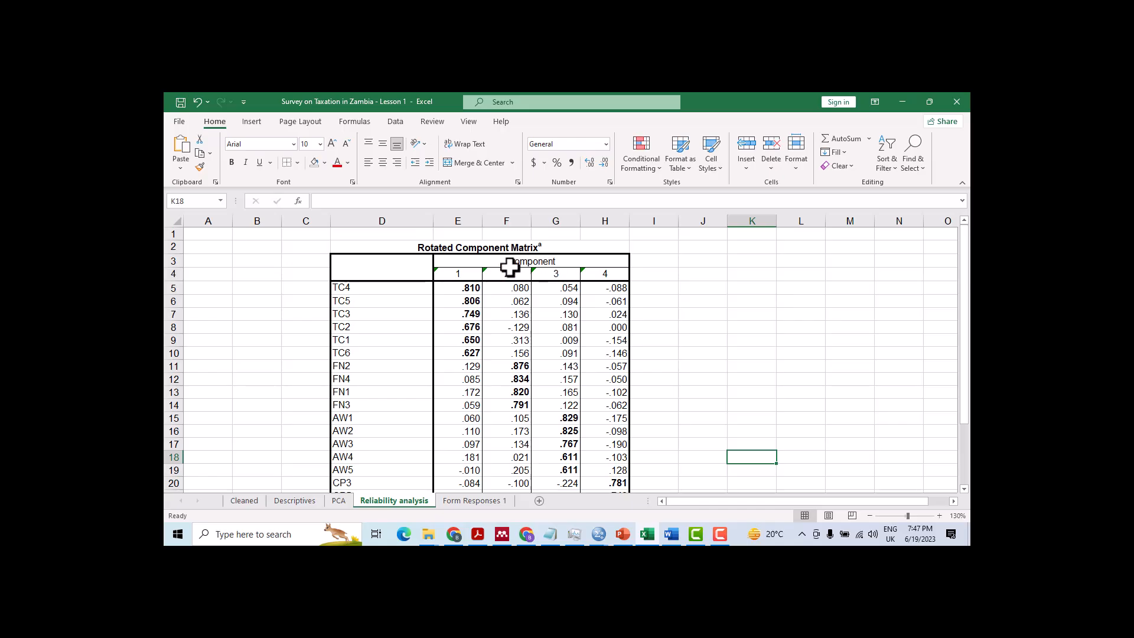
scroll(511, 258, down, 4)
scroll(514, 261, up, 4)
drag(366, 245, 587, 471)
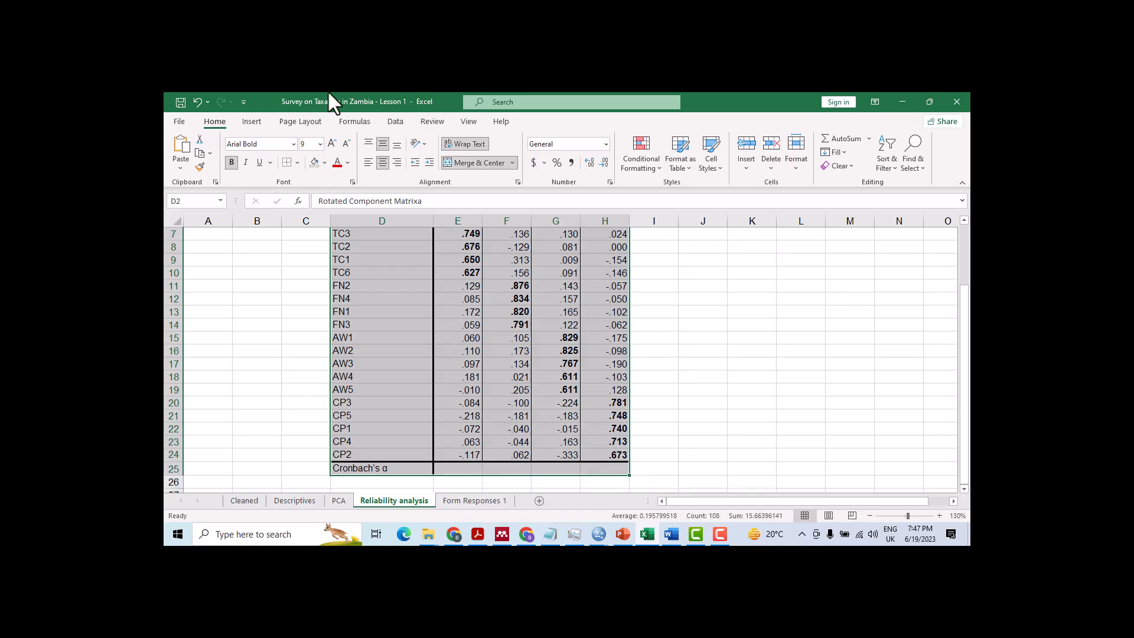
click(289, 165)
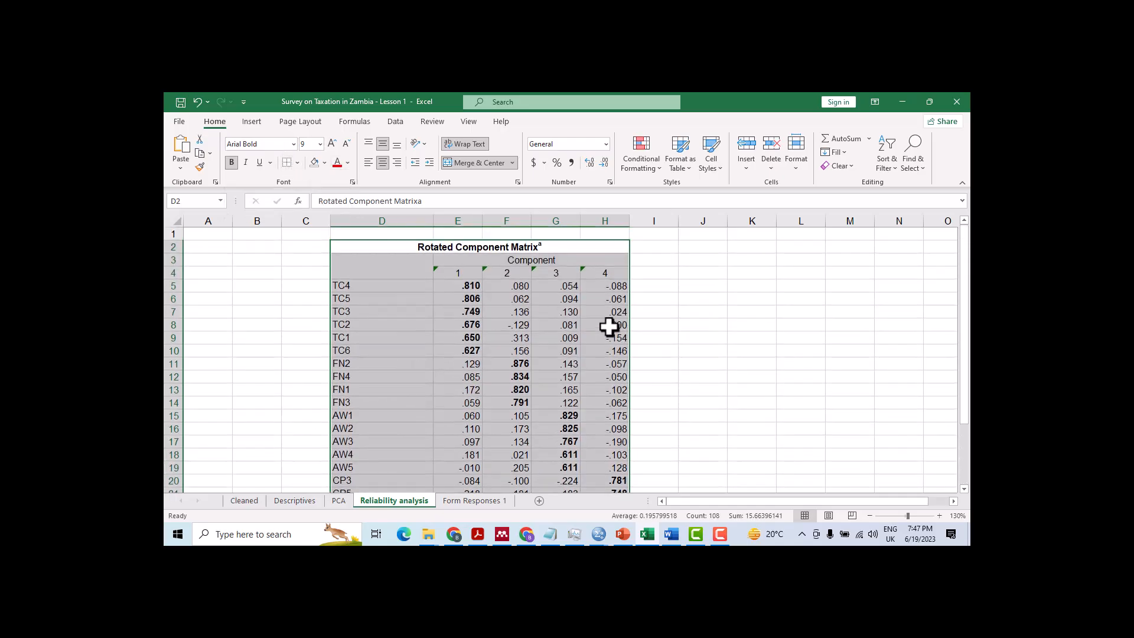
click(672, 291)
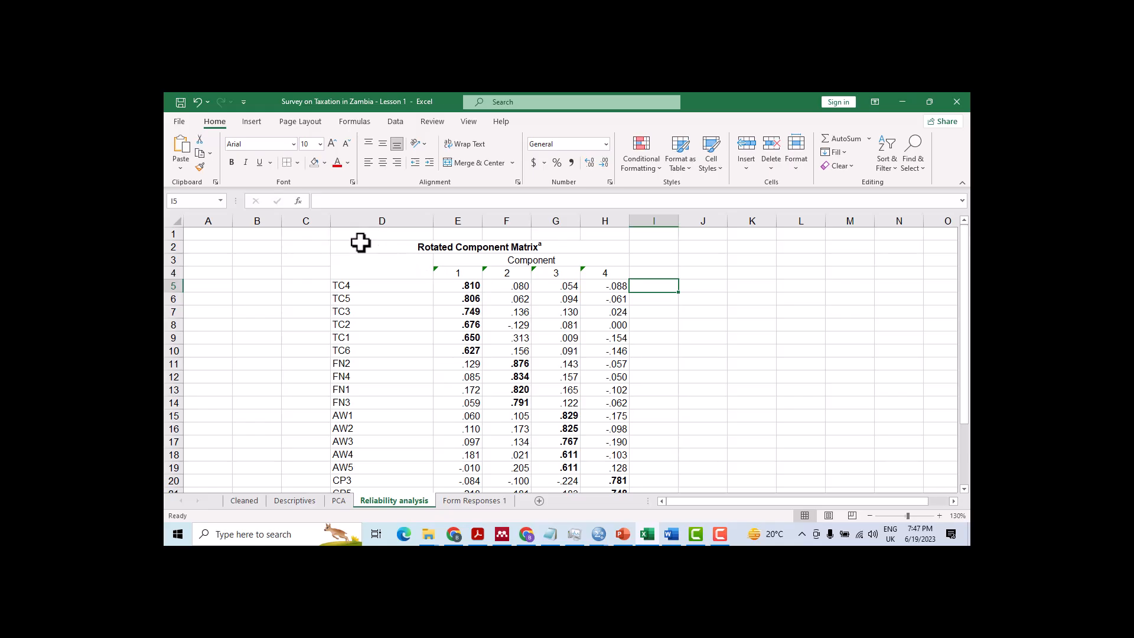
Delete row 2, which holds the "Rotated Component Matrix" title
click(170, 248)
right_click(170, 248)
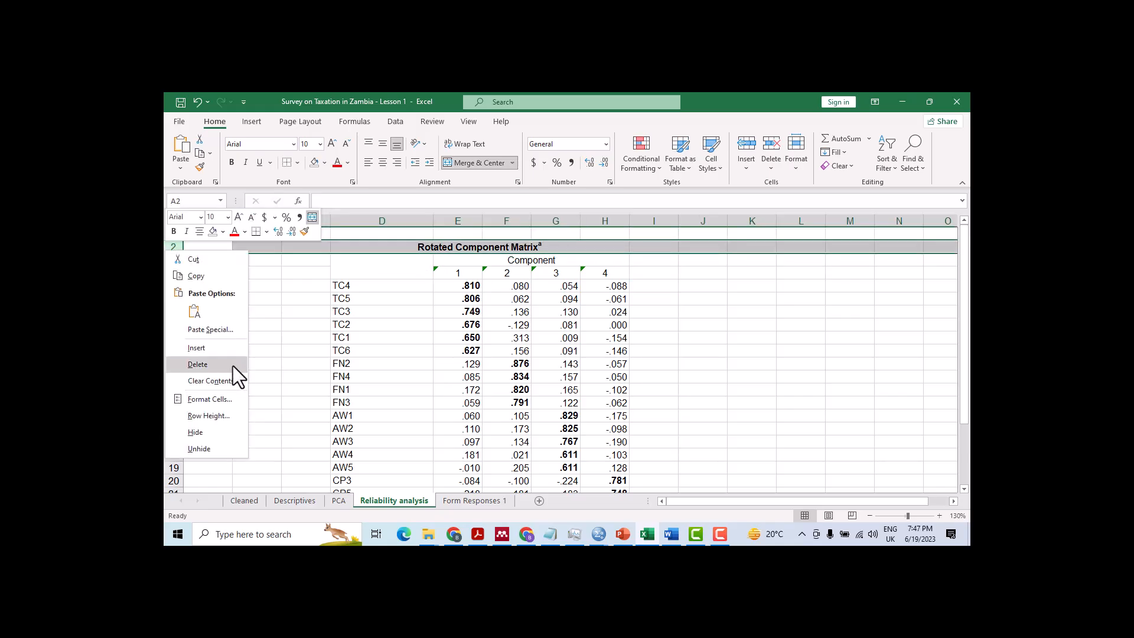
click(233, 366)
click(860, 332)
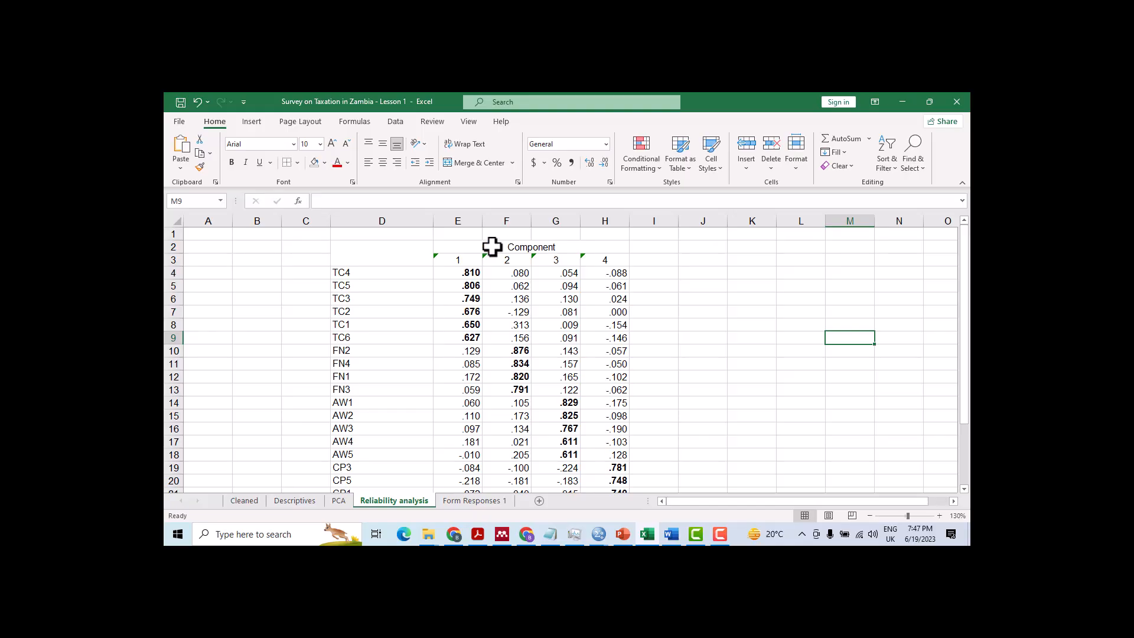
Delete the row holding the merged "Component" heading above the component numbers
click(168, 247)
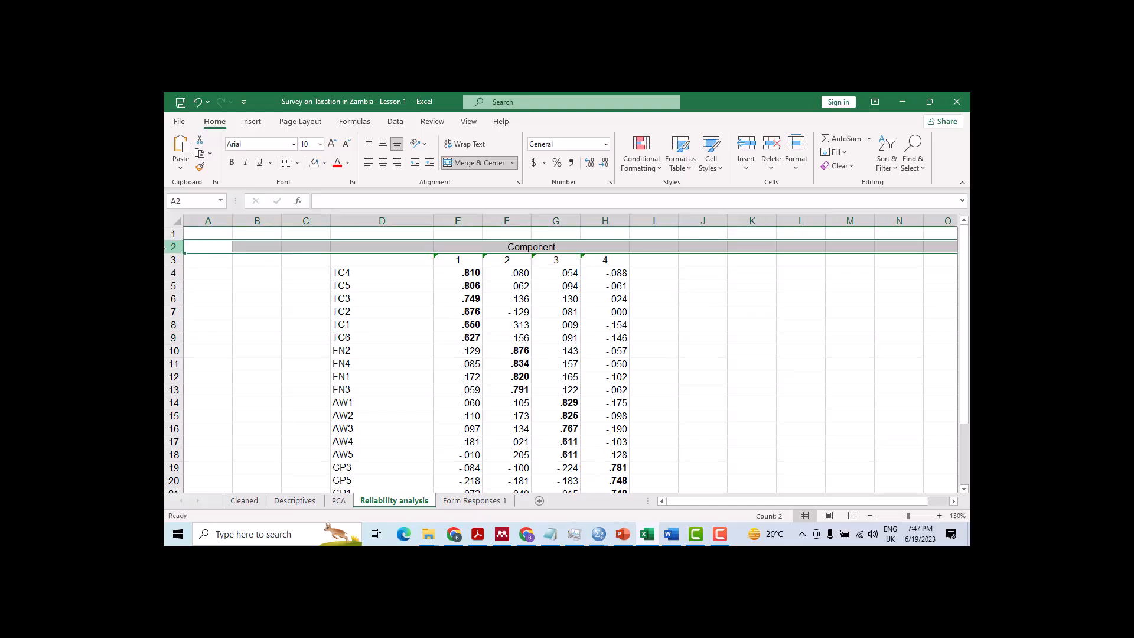
right_click(168, 247)
click(199, 362)
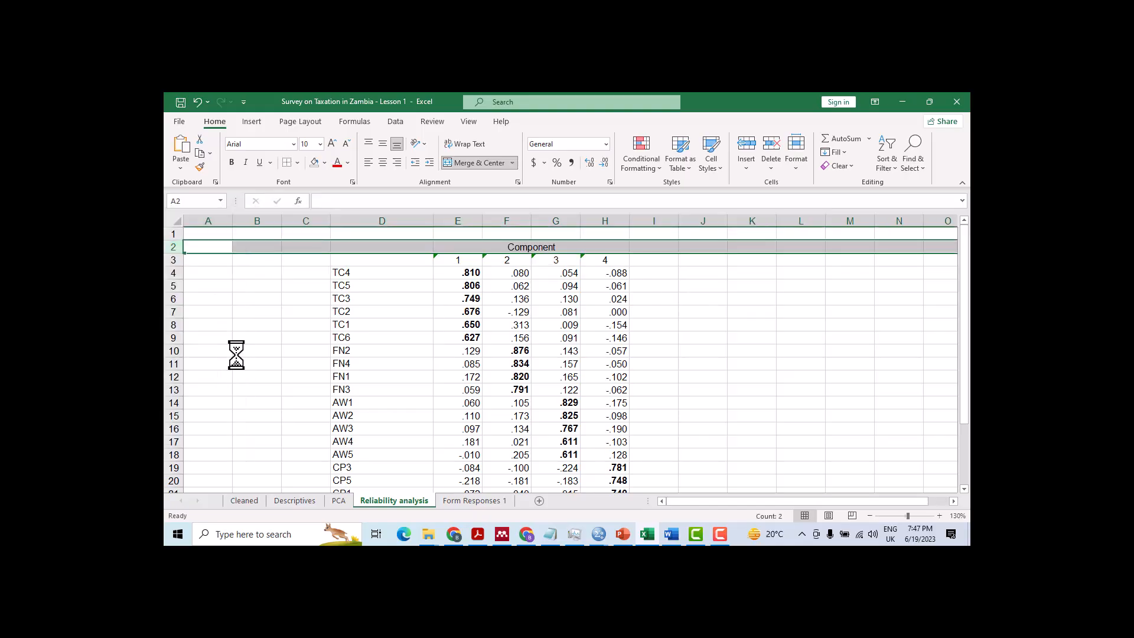
click(833, 313)
Enter the heading "Variable" in cell D2 above the item names
click(384, 247)
text(C)
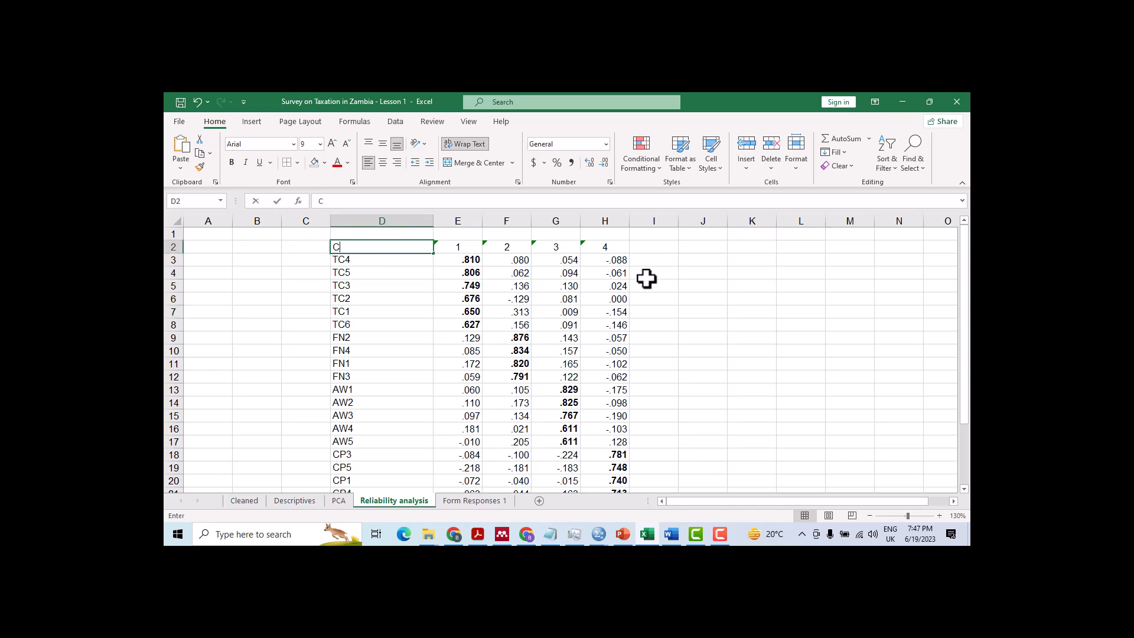
text(omp)
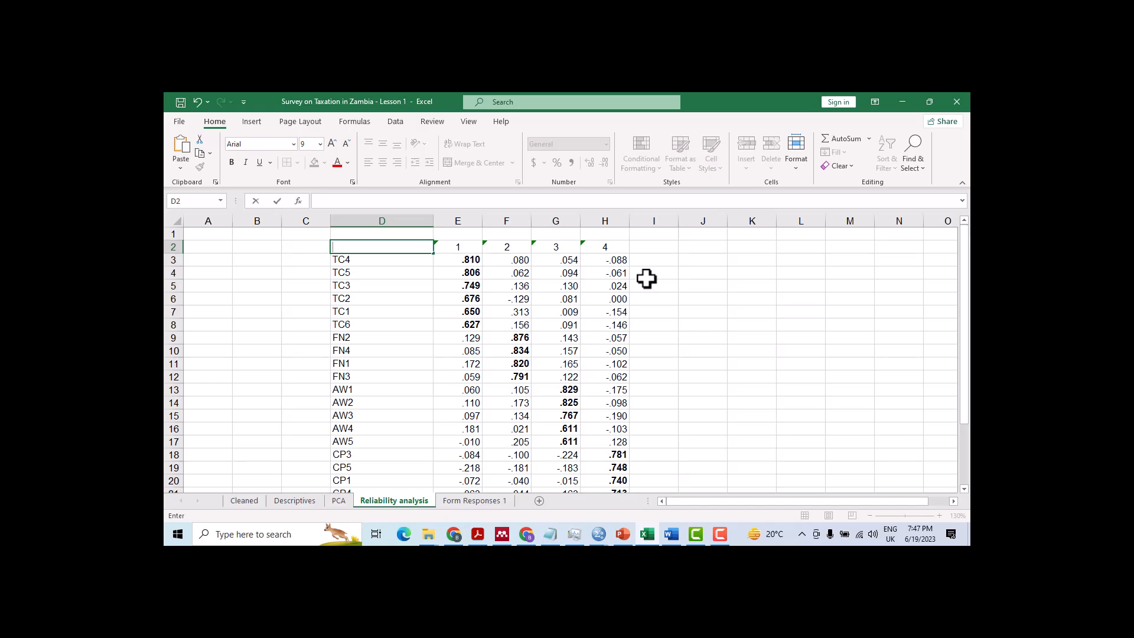
key(Return)
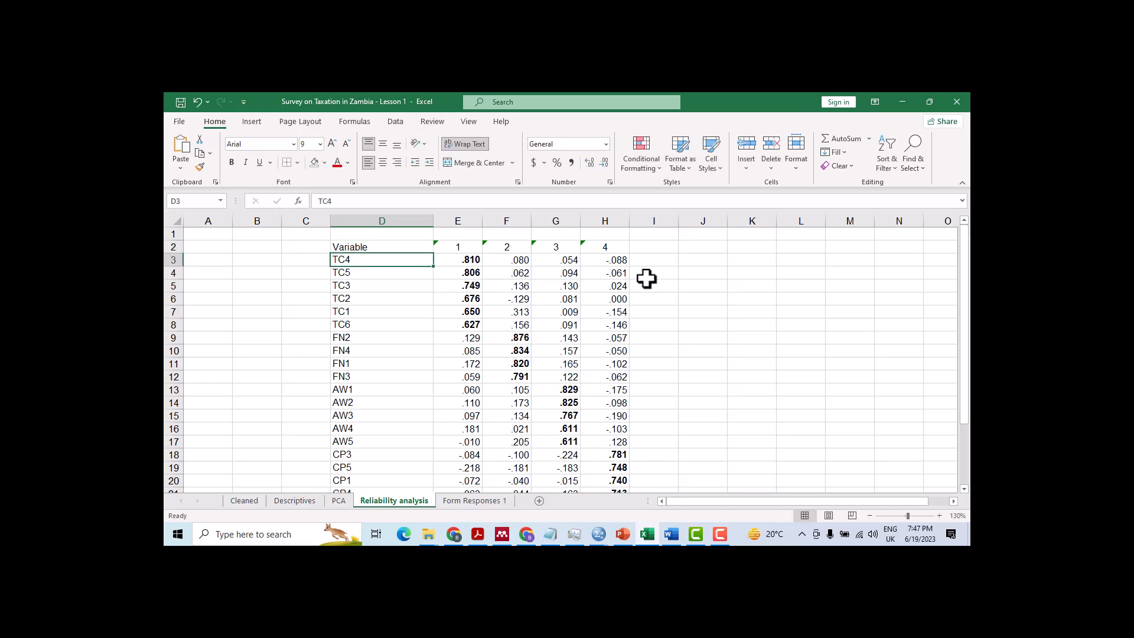
Draw thick horizontal border lines above and below header row 2 across columns D to H
click(325, 163)
click(395, 158)
click(296, 167)
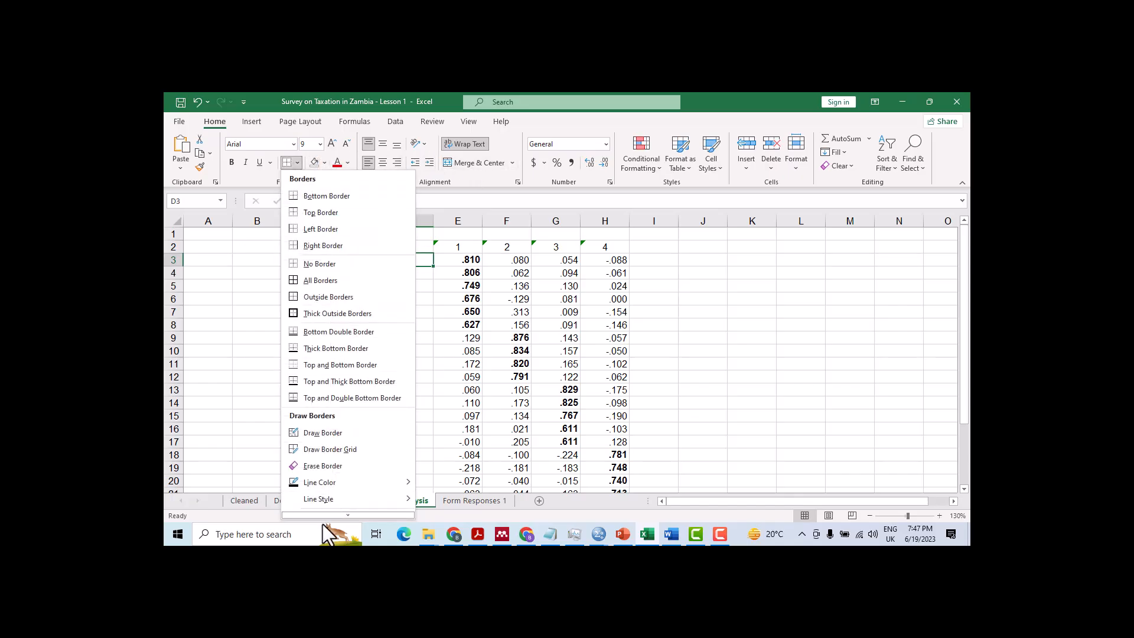
mouse_move(403, 498)
click(461, 509)
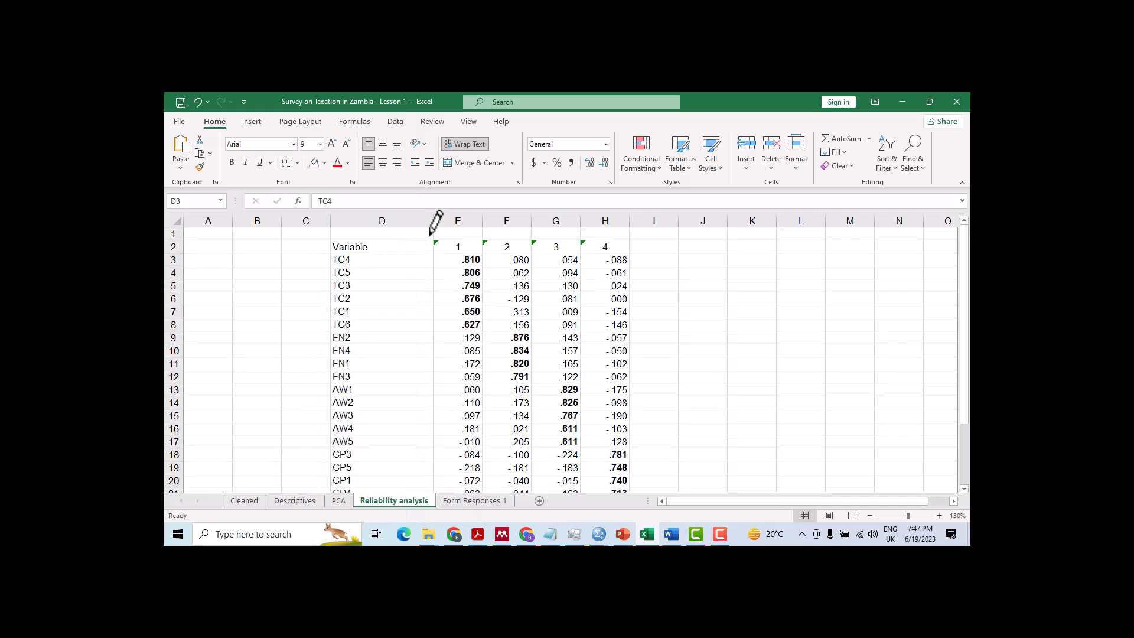
drag(333, 240, 636, 239)
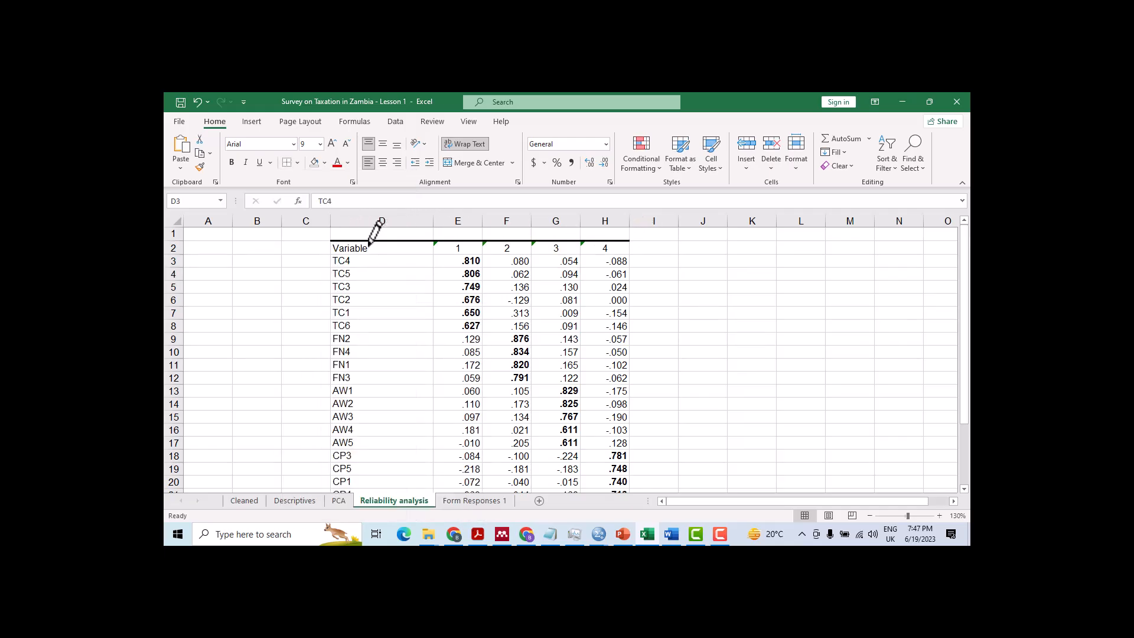
drag(333, 254, 627, 255)
Draw thick horizontal border lines above and below the Cronbach's α row across columns D to H
scroll(524, 323, down, 3)
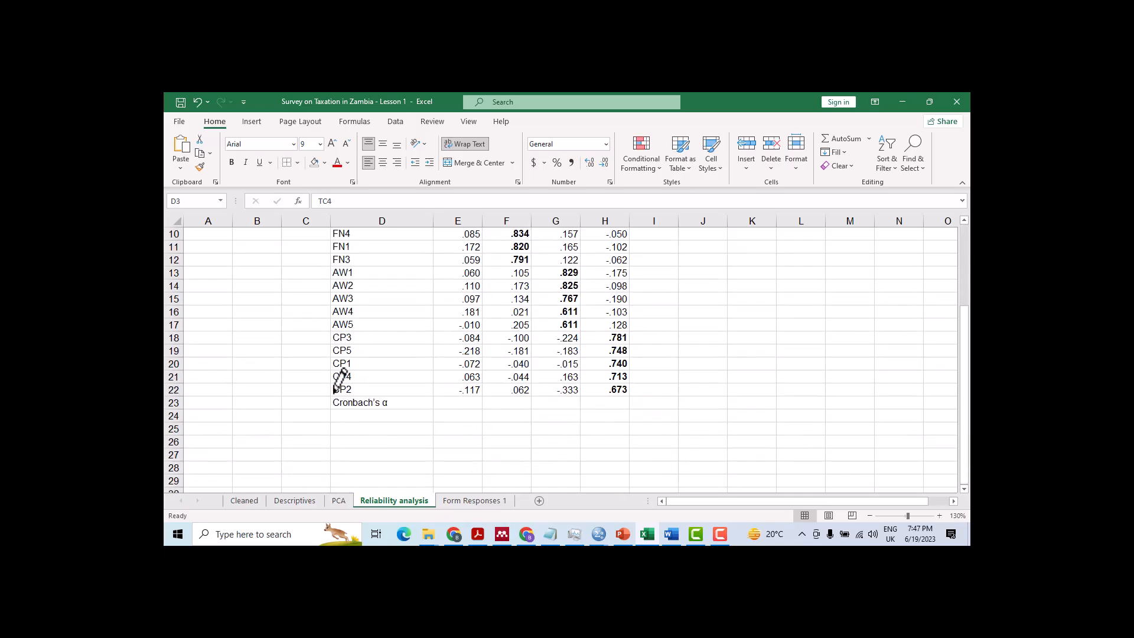
drag(334, 394, 601, 394)
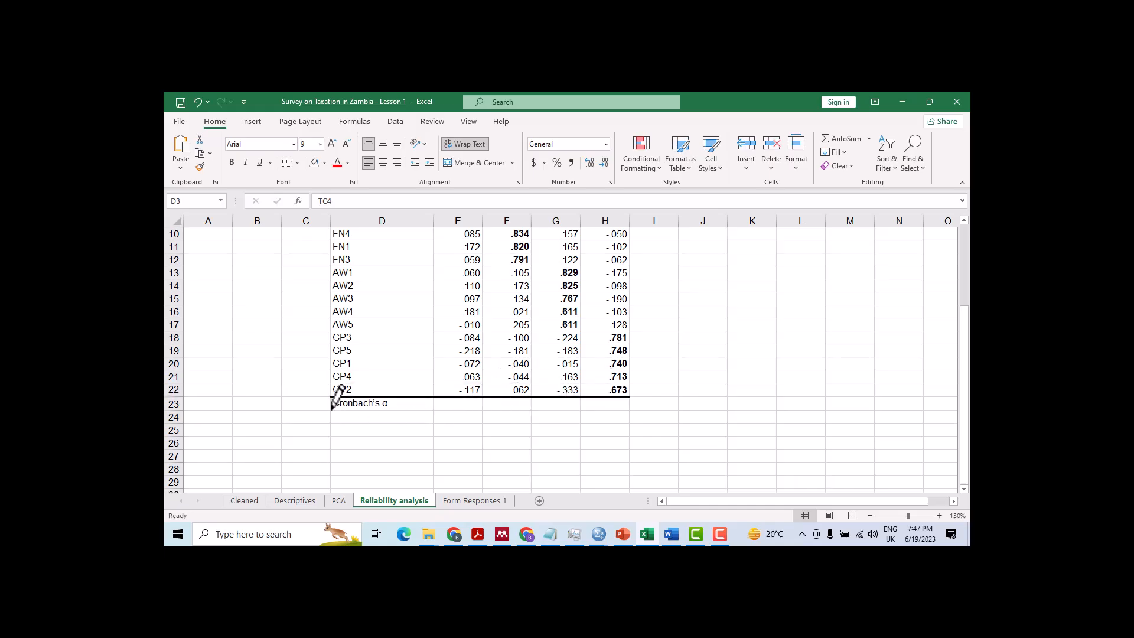
drag(332, 408, 626, 410)
scroll(650, 387, up, 3)
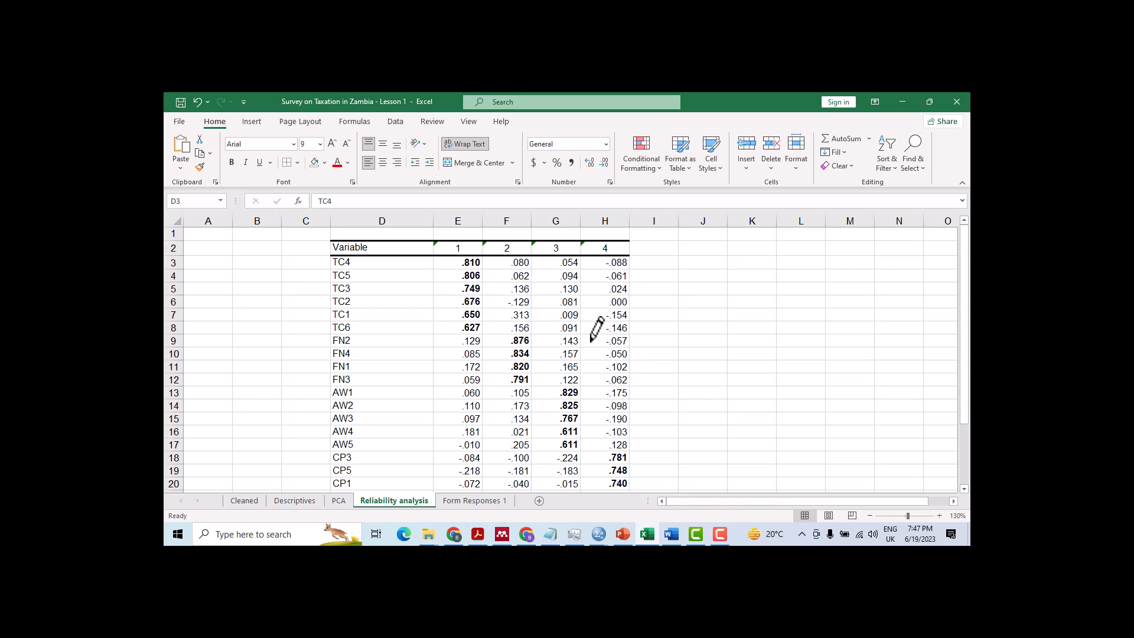
Turn off border drawing and change the font of the entire Reliability analysis sheet to Times New Roman
key(Escape)
click(653, 327)
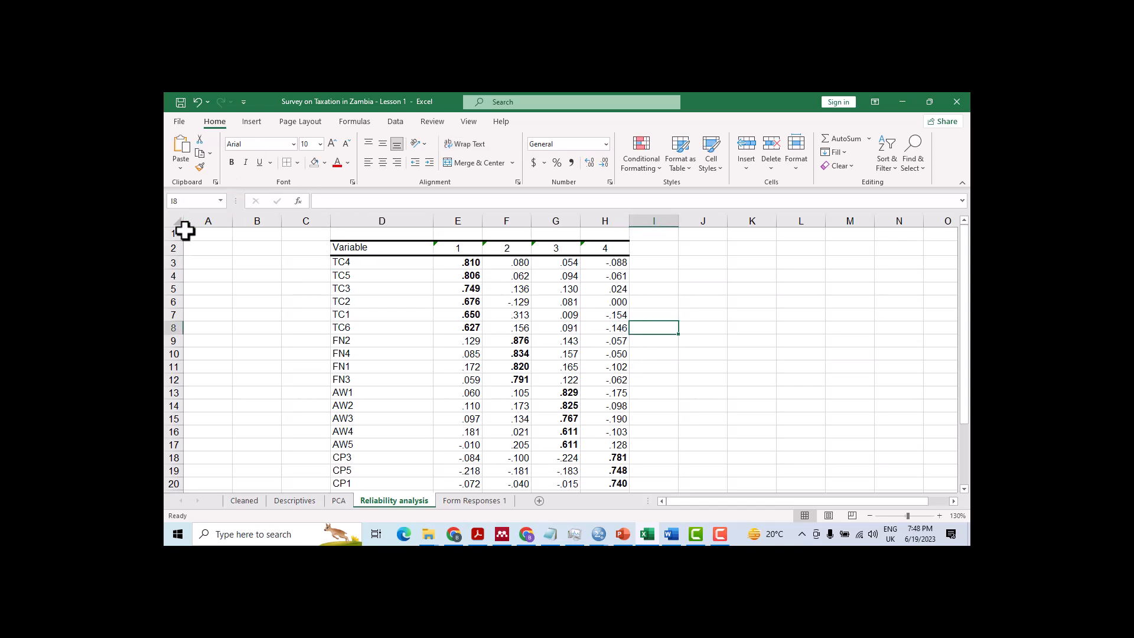
click(177, 222)
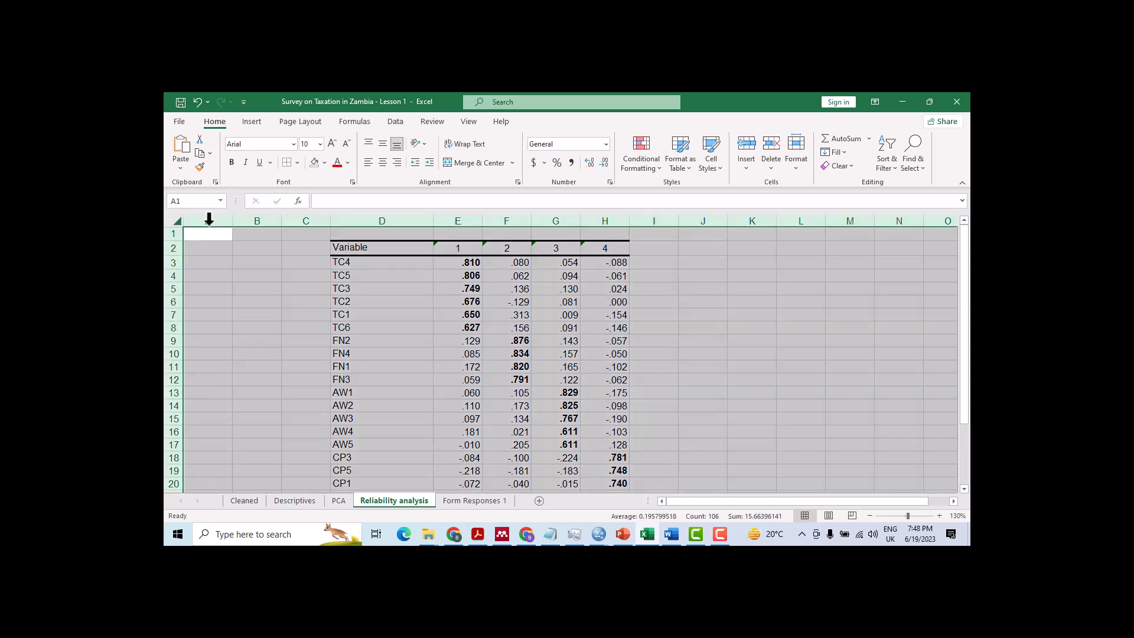
click(293, 142)
text(Tr)
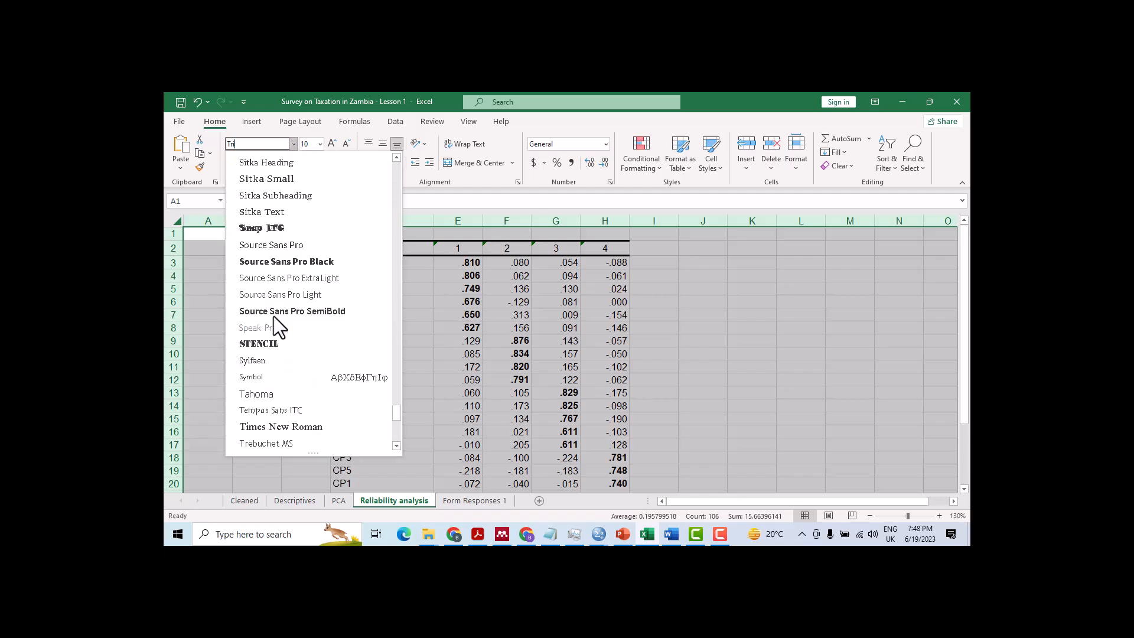
key(BackSpace)
text(imes New Roman)
key(Return)
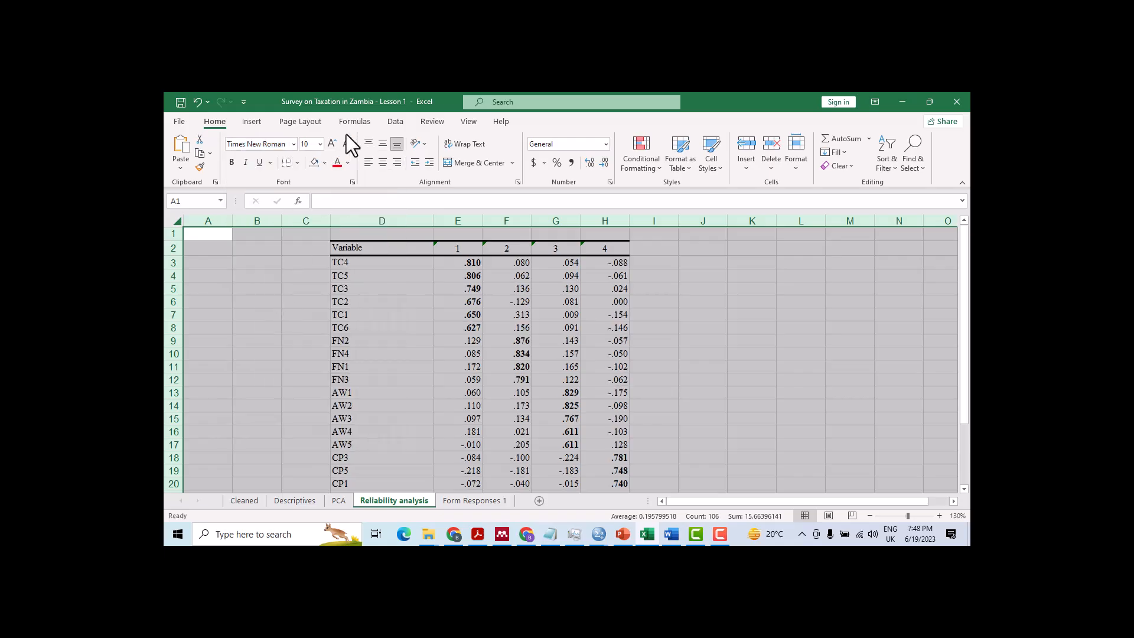
Set the font size of the entire sheet to 12
click(320, 144)
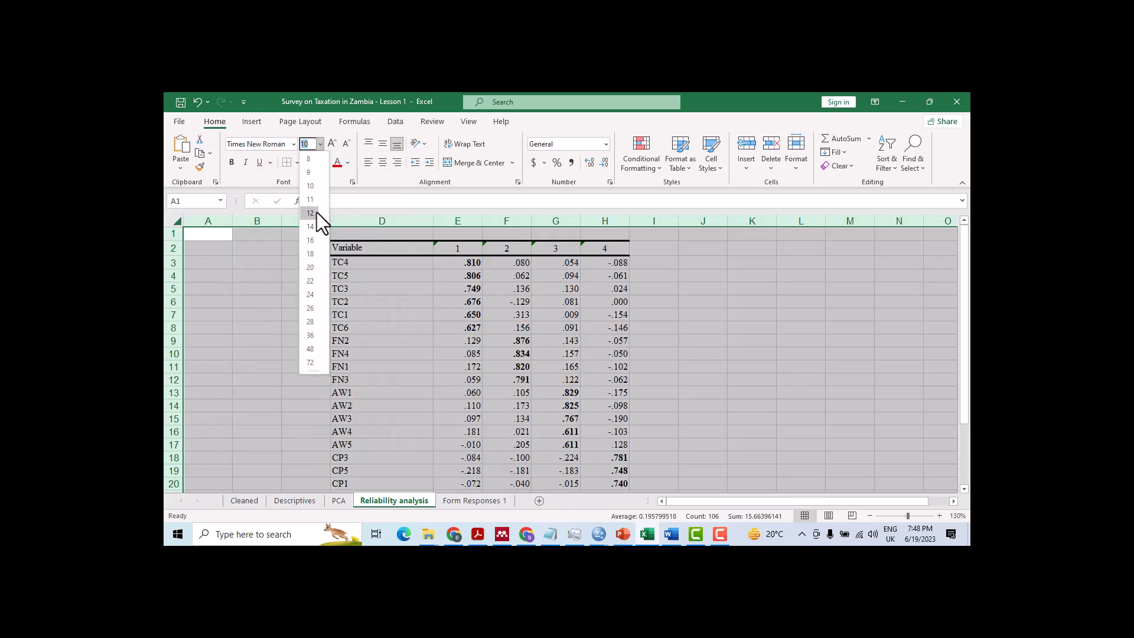
click(316, 213)
click(709, 312)
scroll(544, 306, down, 1)
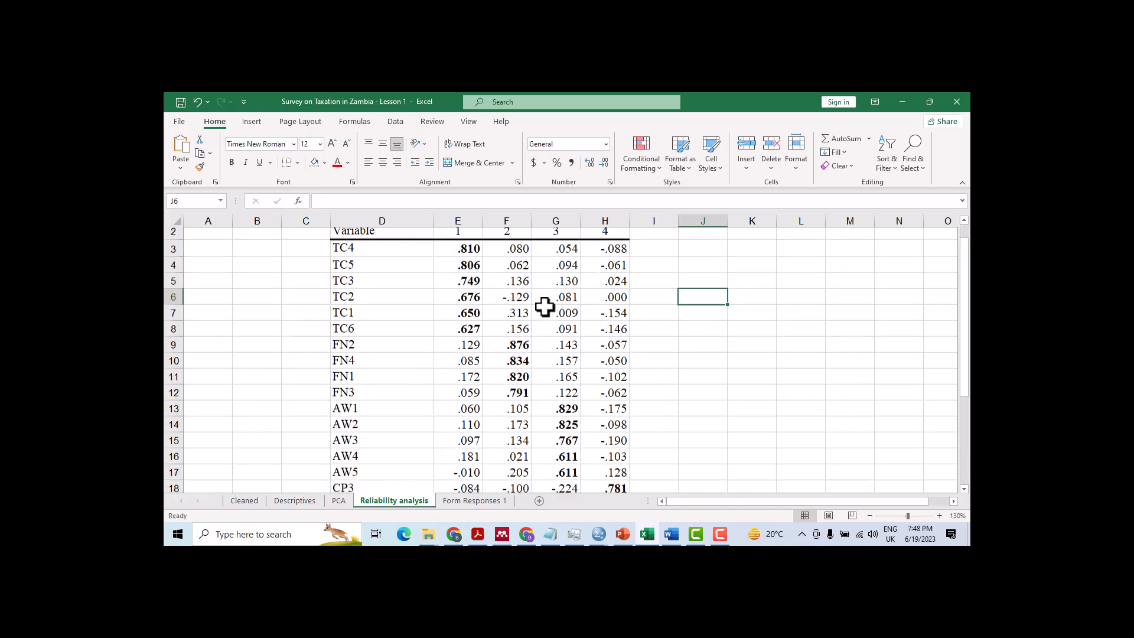
scroll(544, 306, down, 5)
scroll(544, 306, up, 5)
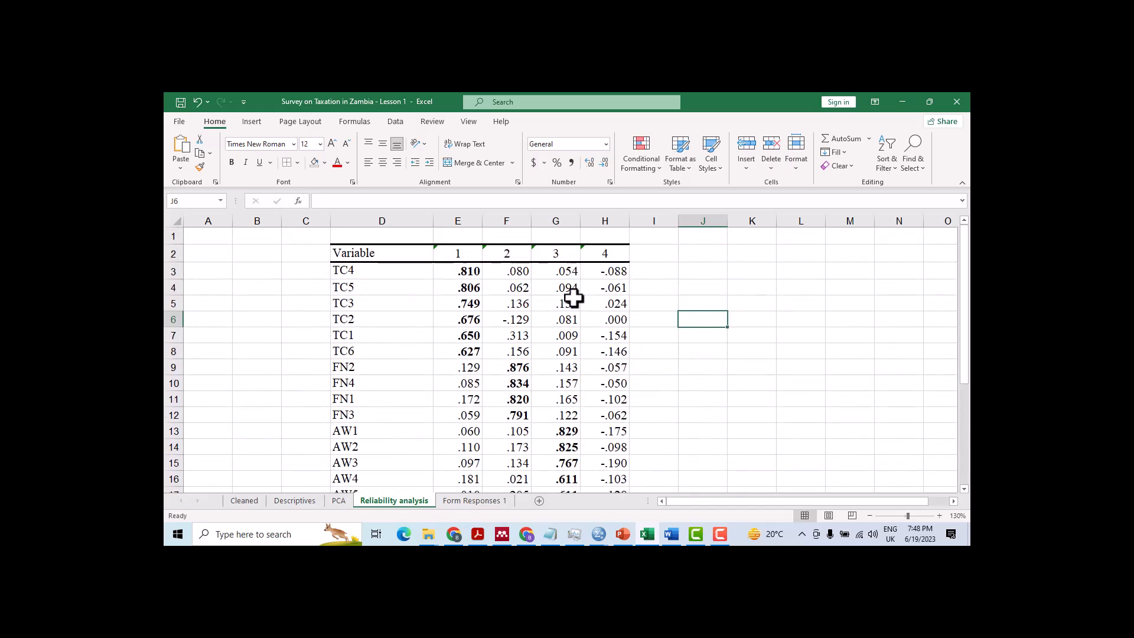
scroll(590, 291, down, 1)
scroll(589, 291, up, 1)
Check the TC construct name on the PowerPoint study slide, and insert a row above TC4 in Excel with the heading "Tax compliance" in D3
drag(348, 271, 358, 347)
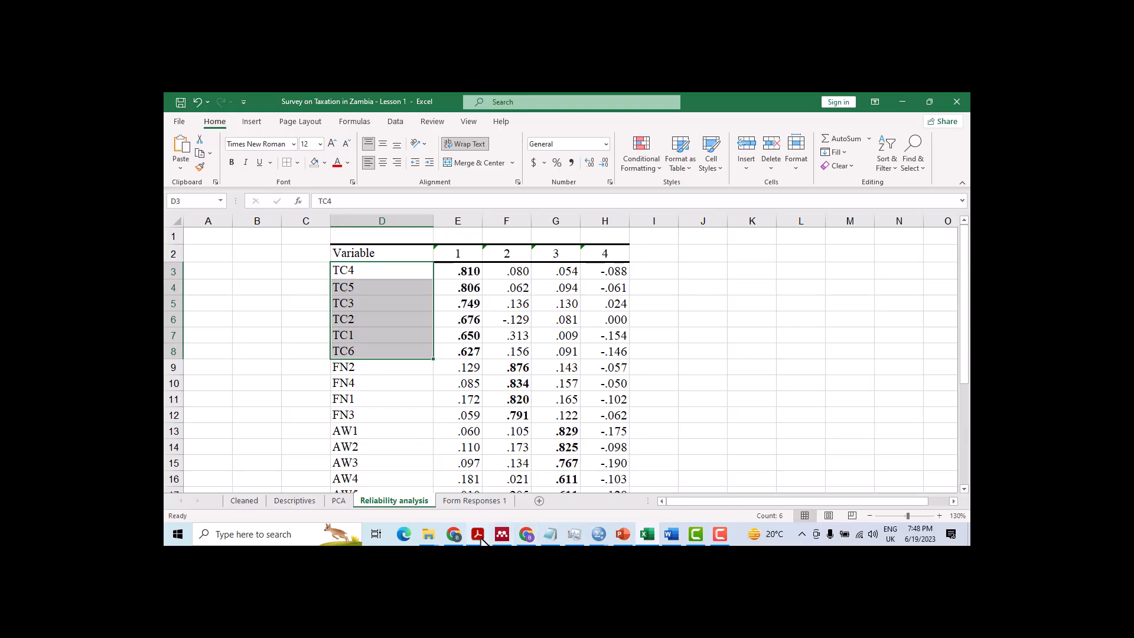
click(624, 534)
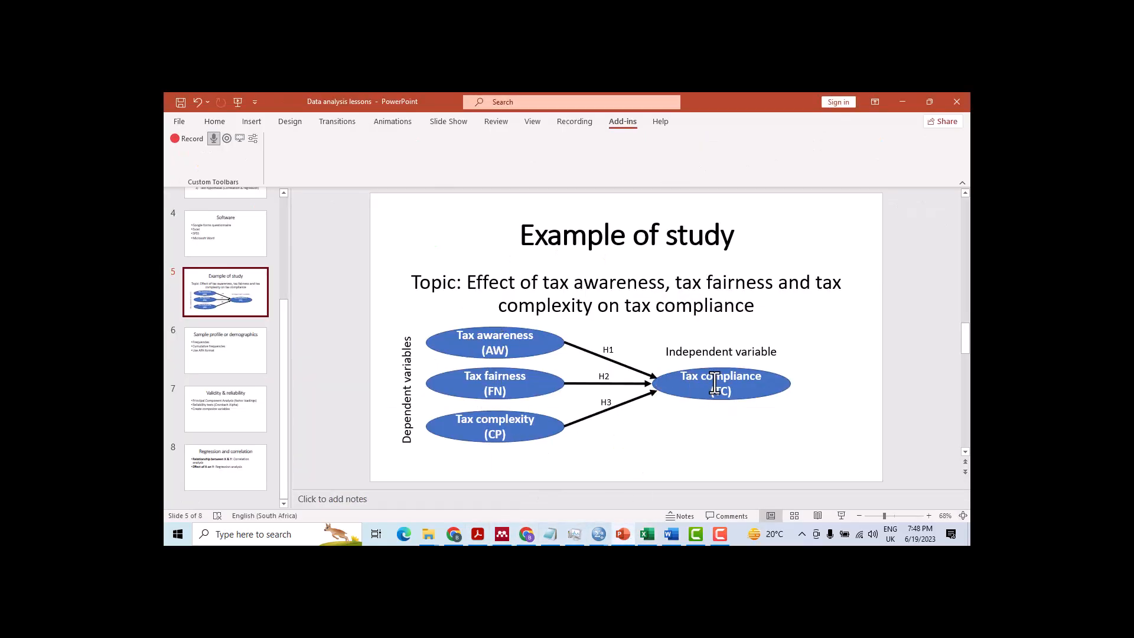
click(647, 535)
click(261, 284)
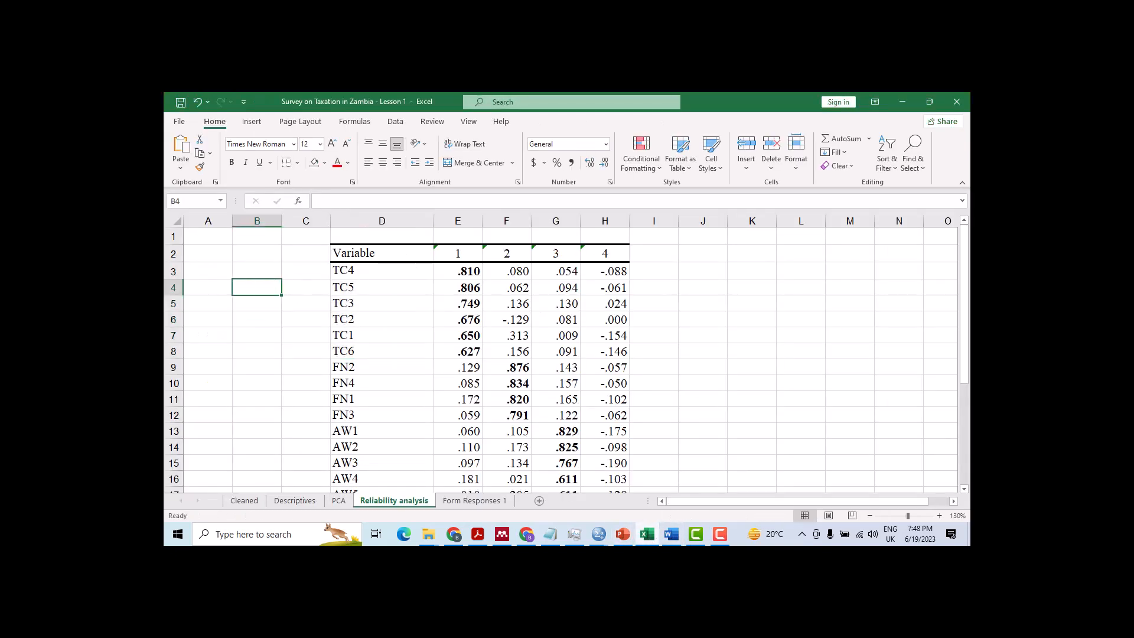
click(171, 271)
right_click(171, 270)
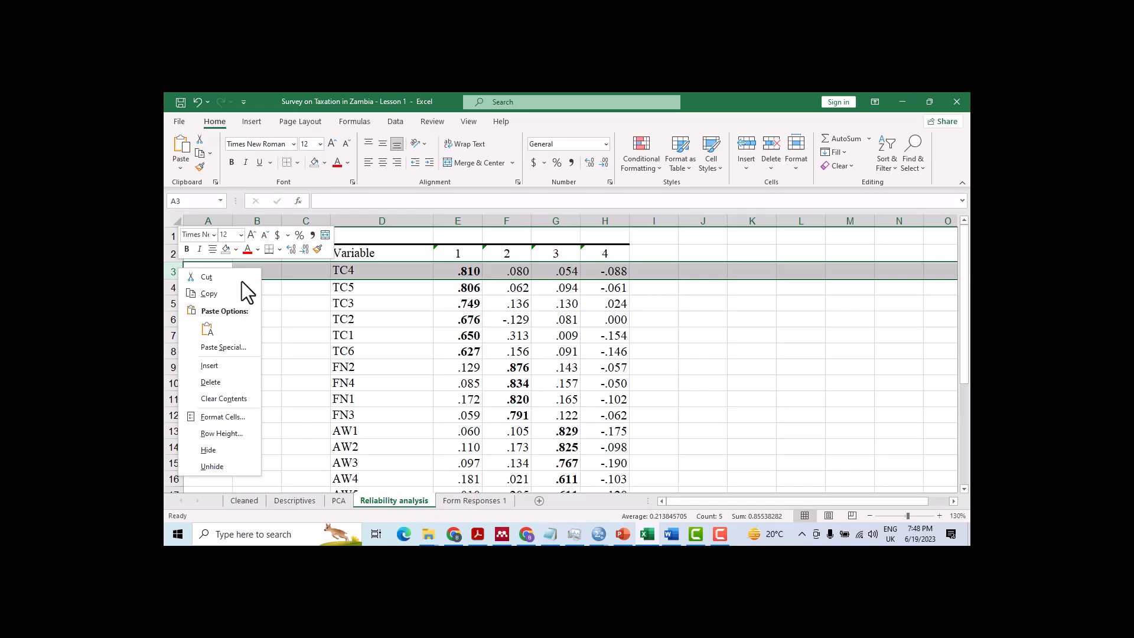
click(220, 364)
click(366, 271)
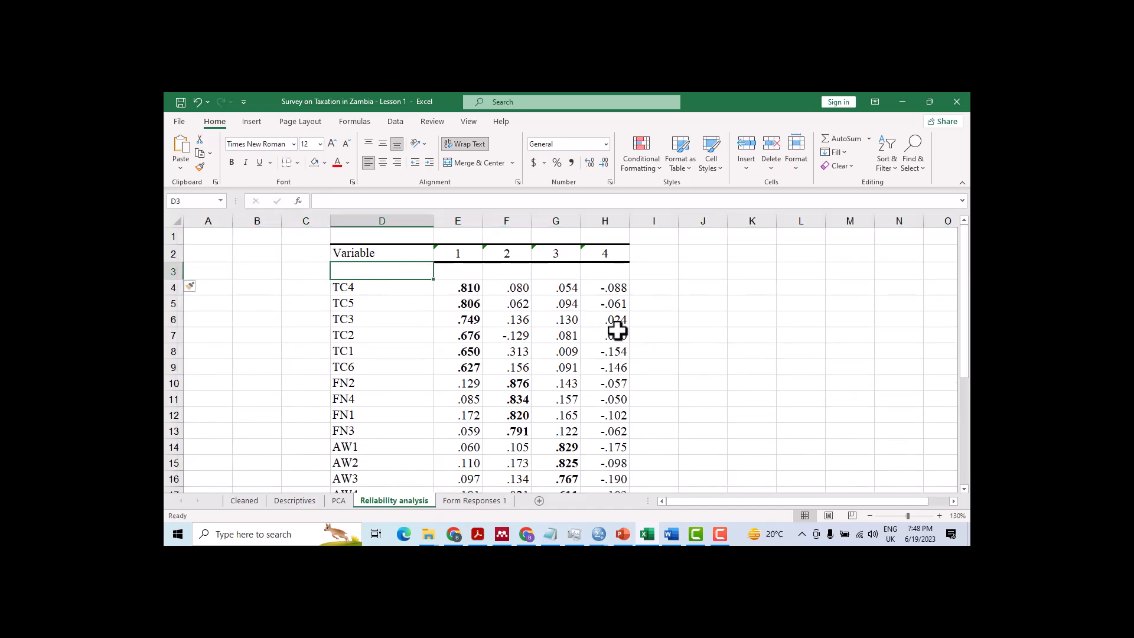
text(Tax compliance)
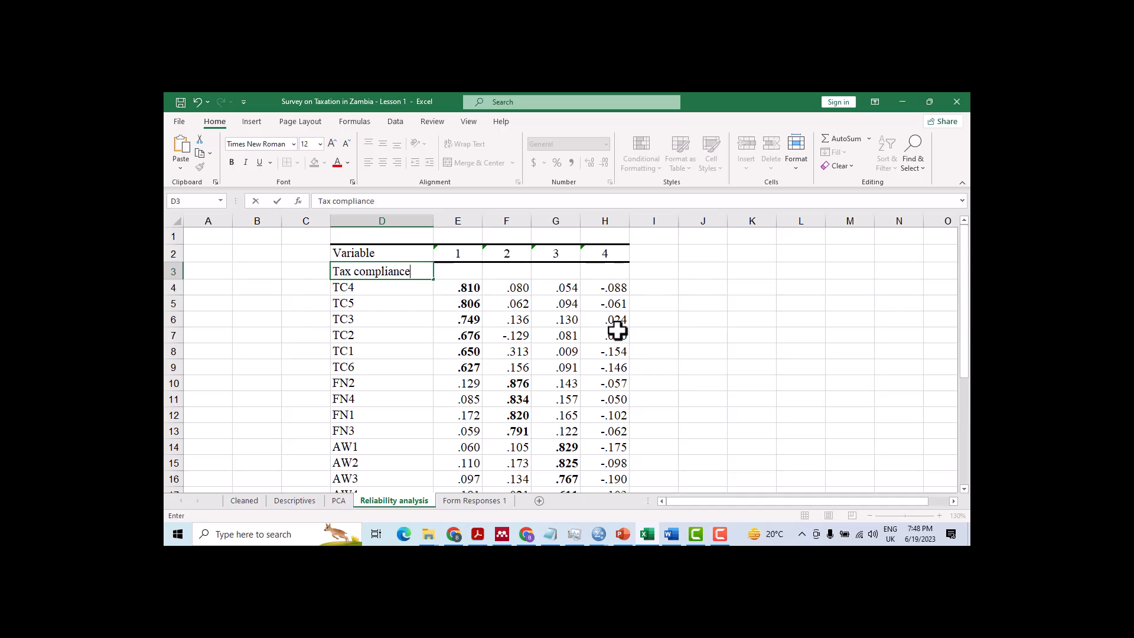
key(Return)
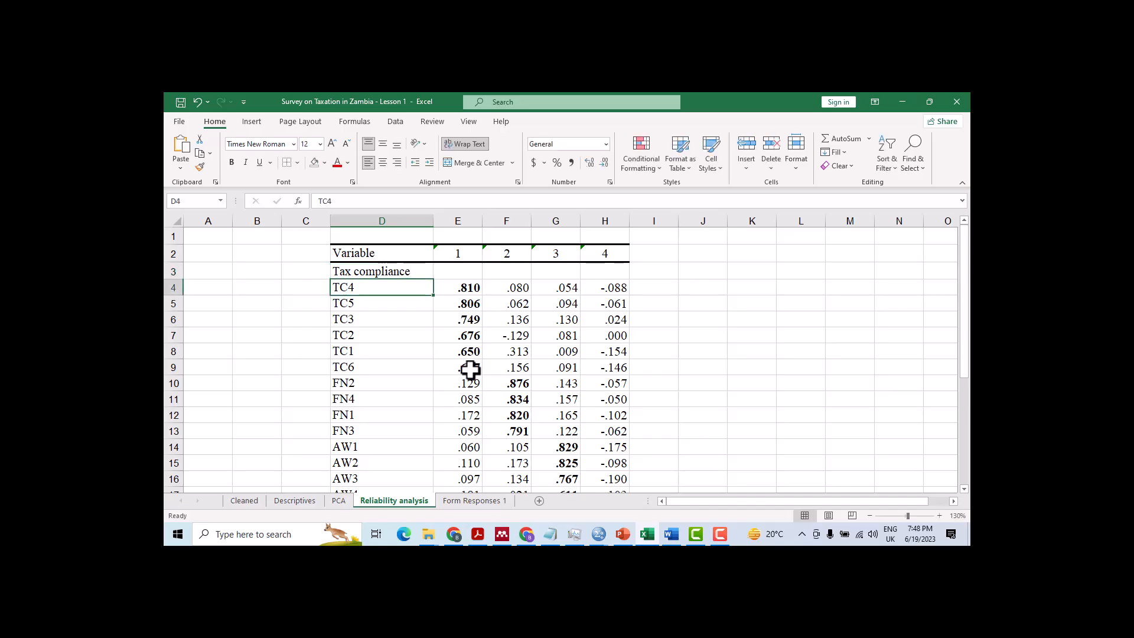
Check the FN construct name on the PowerPoint slide, and insert a row above FN2 in Excel with the heading "Tax fairness" in D10
click(354, 382)
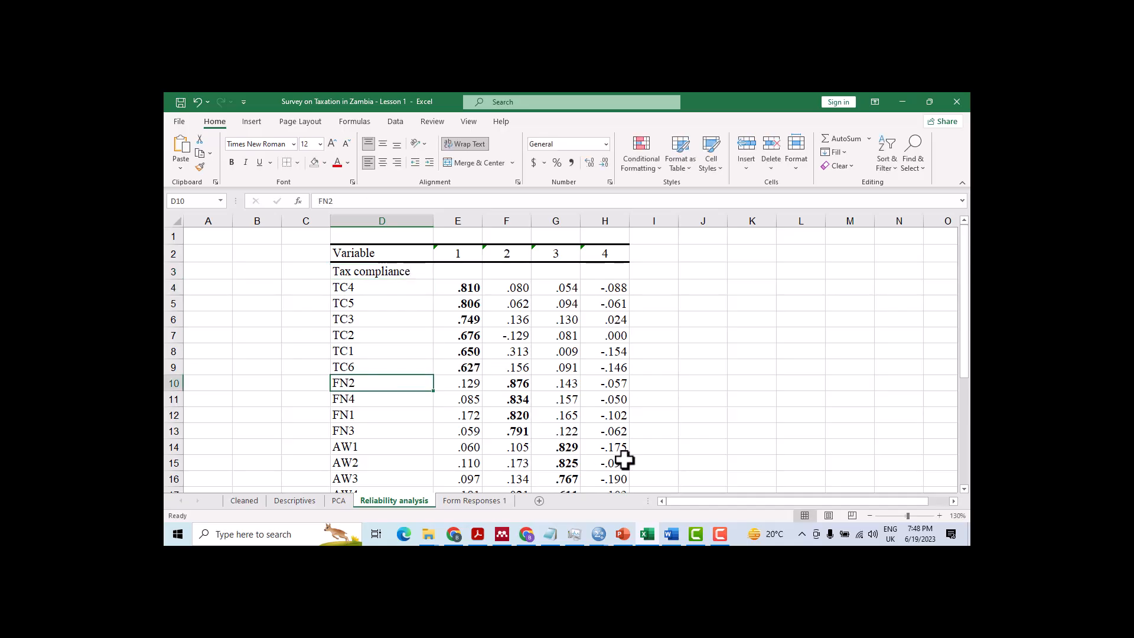
click(623, 535)
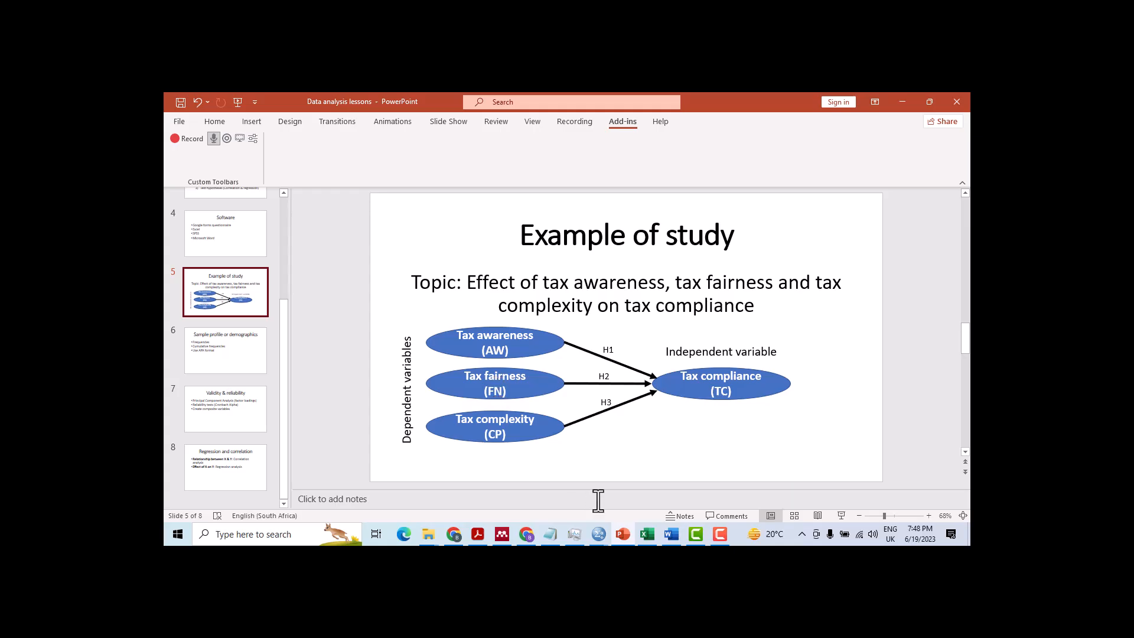
click(646, 535)
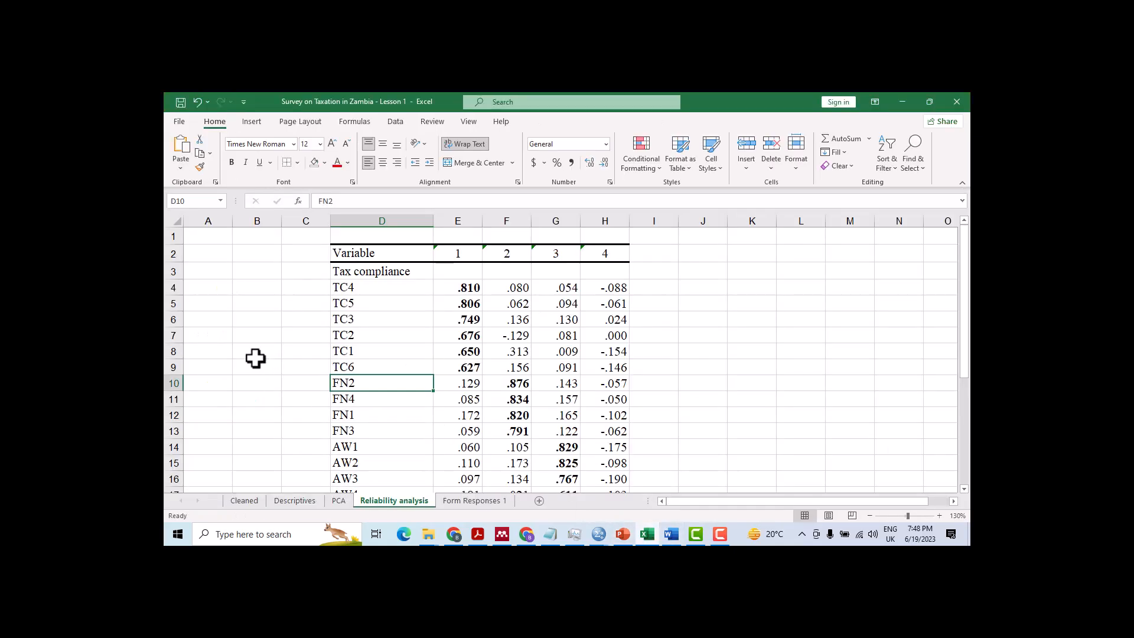
click(168, 384)
right_click(168, 383)
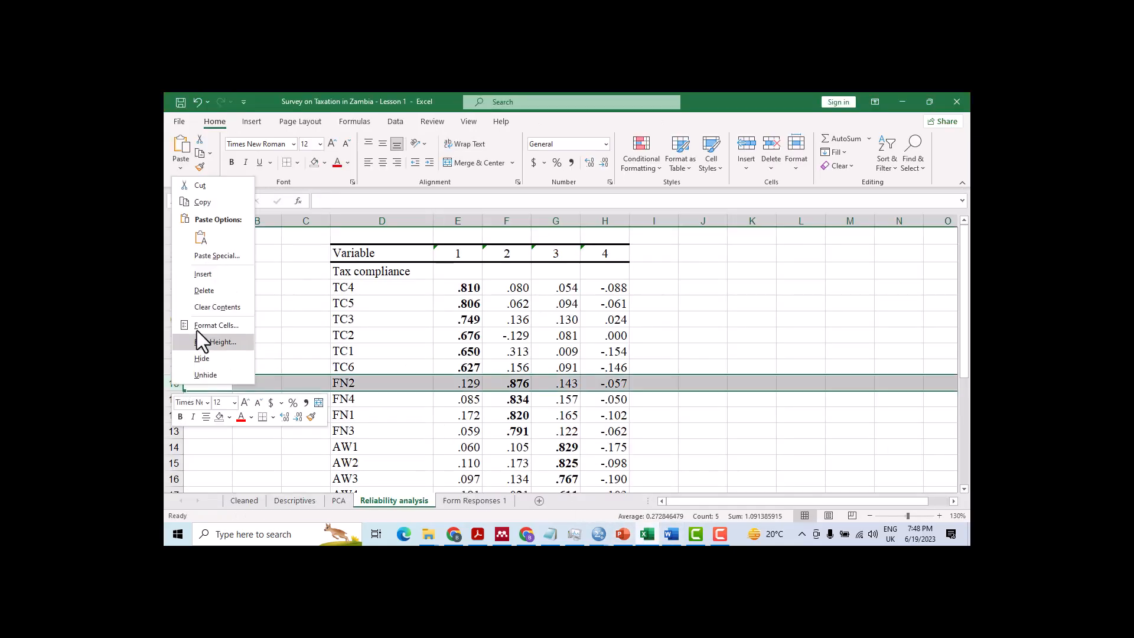
click(210, 275)
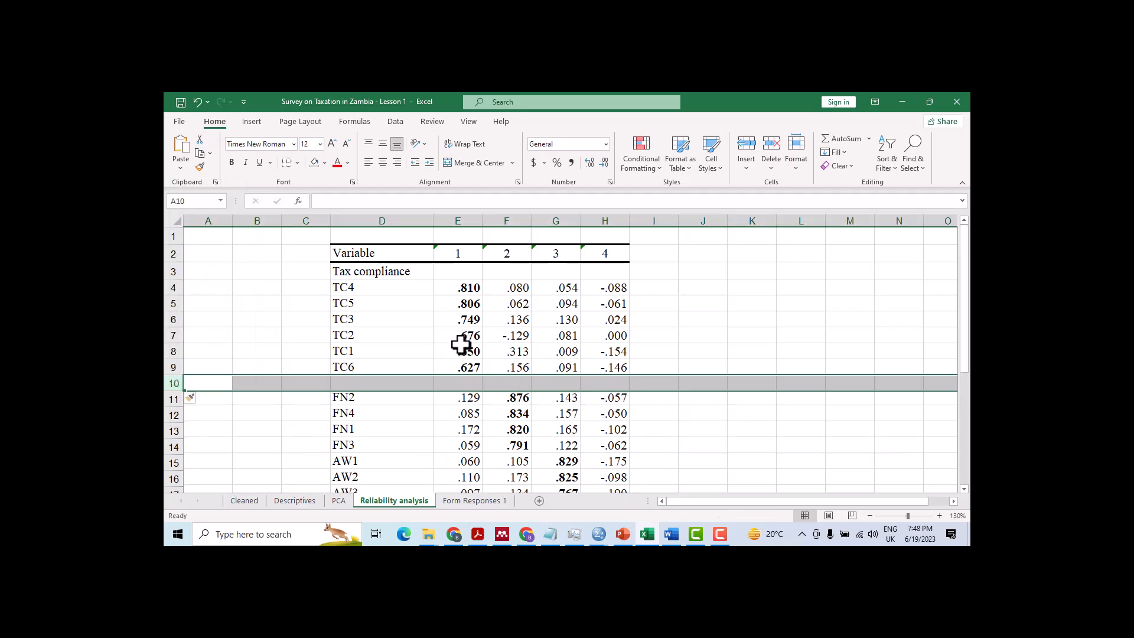
click(385, 382)
text(Tax )
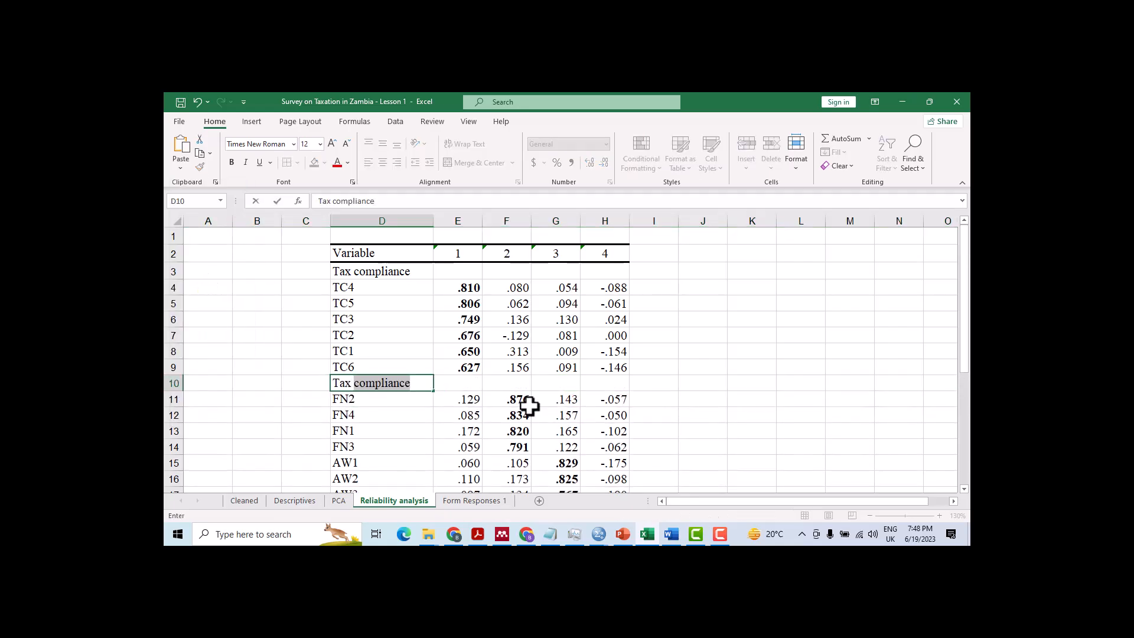
text(fairness)
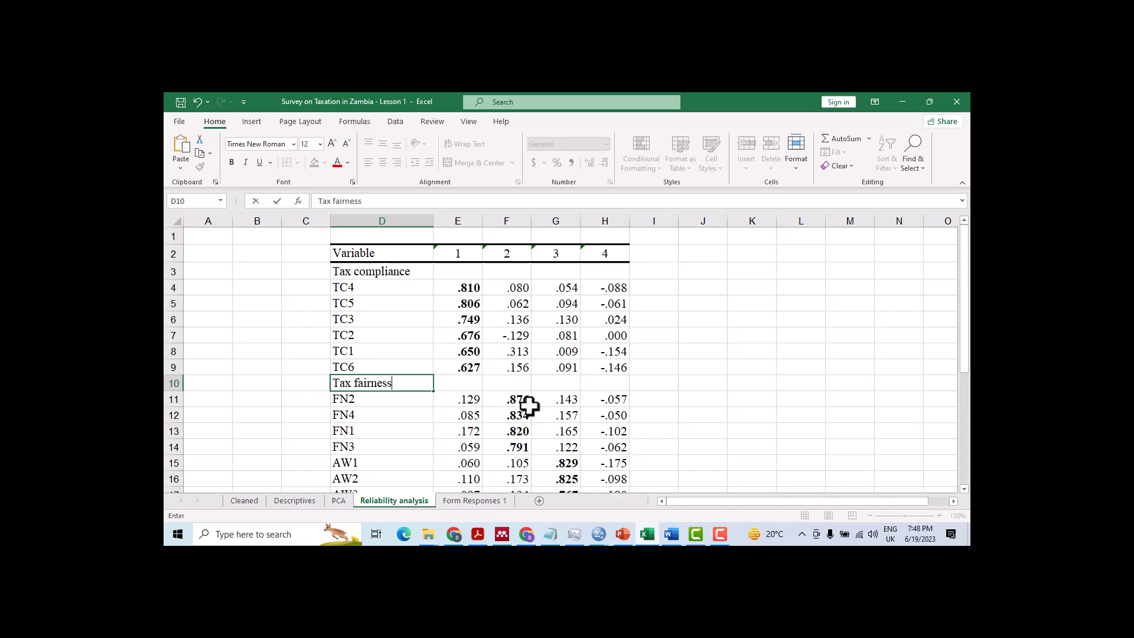
click(701, 367)
Insert a row above AW1, check the AW construct name on the PowerPoint slide, and enter the heading "Tax awareness" in Excel cell D15
scroll(634, 378, down, 1)
scroll(614, 387, down, 1)
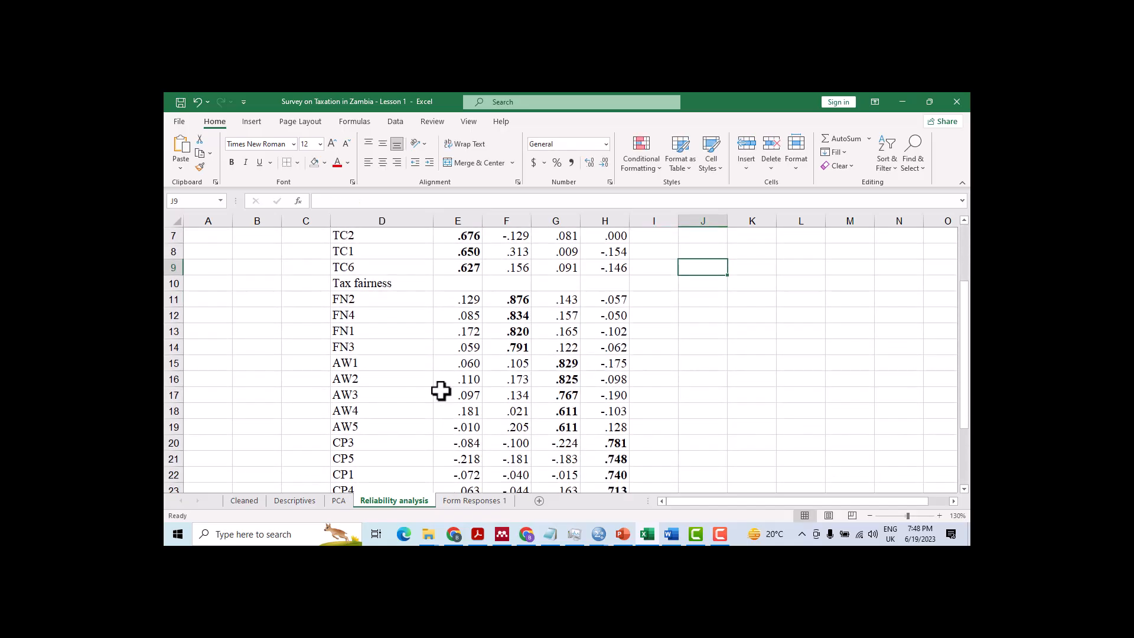
click(368, 363)
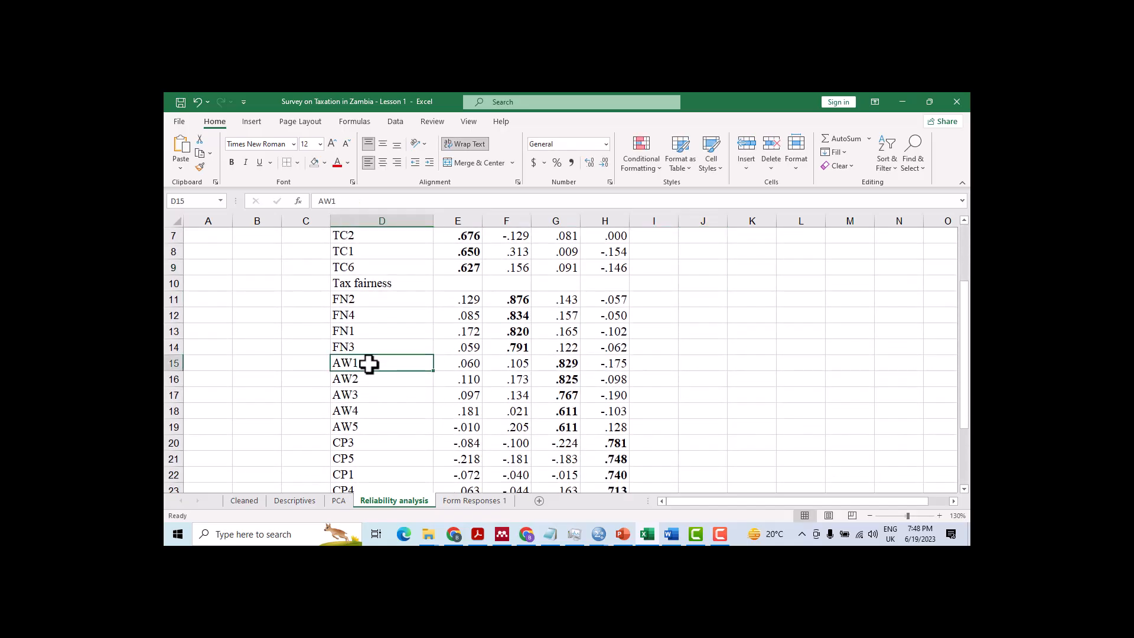
right_click(173, 361)
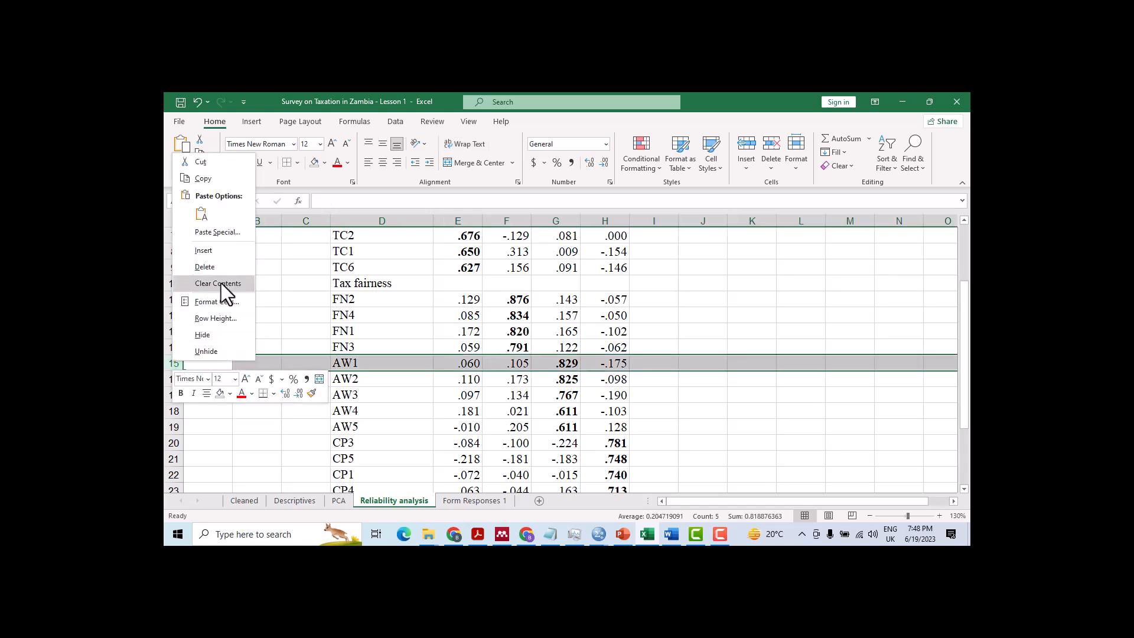
click(225, 251)
click(410, 356)
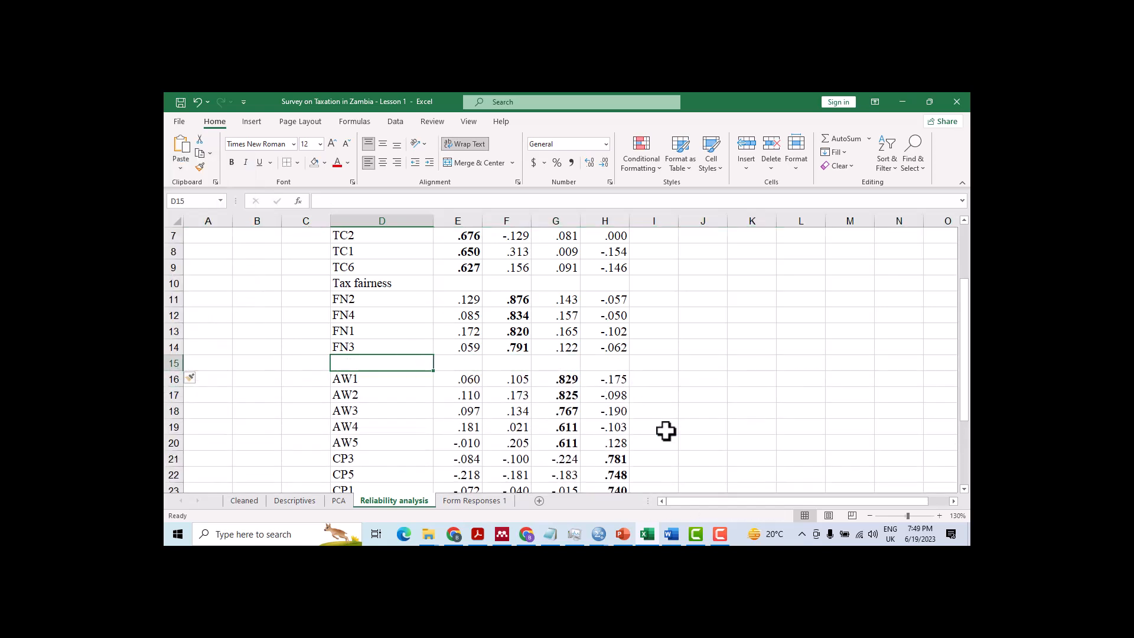
mouse_move(629, 533)
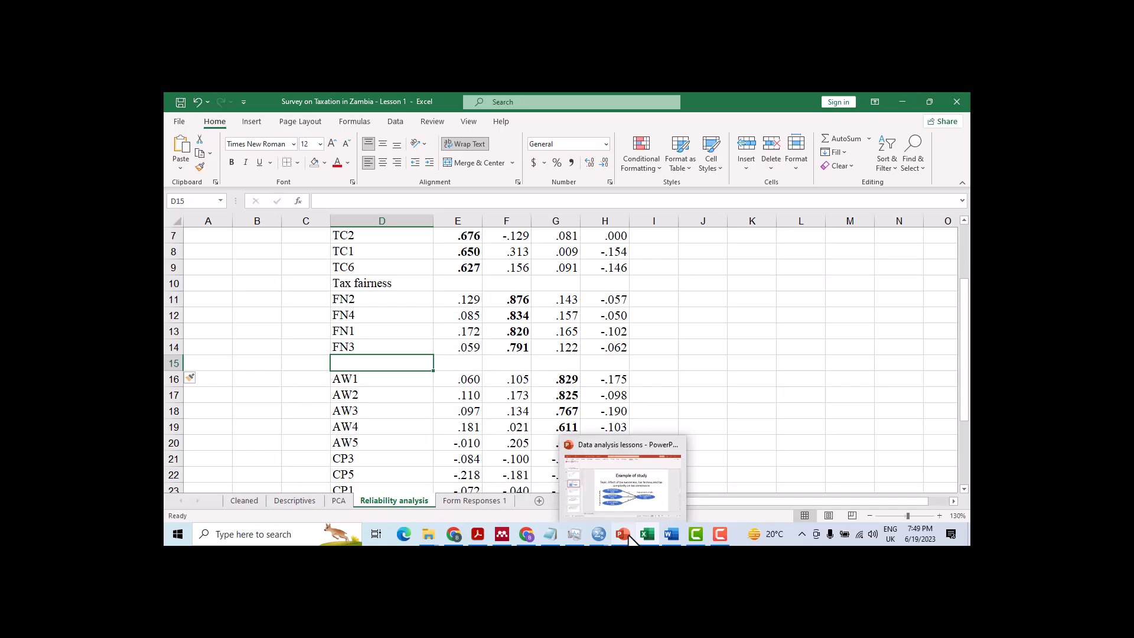
click(636, 491)
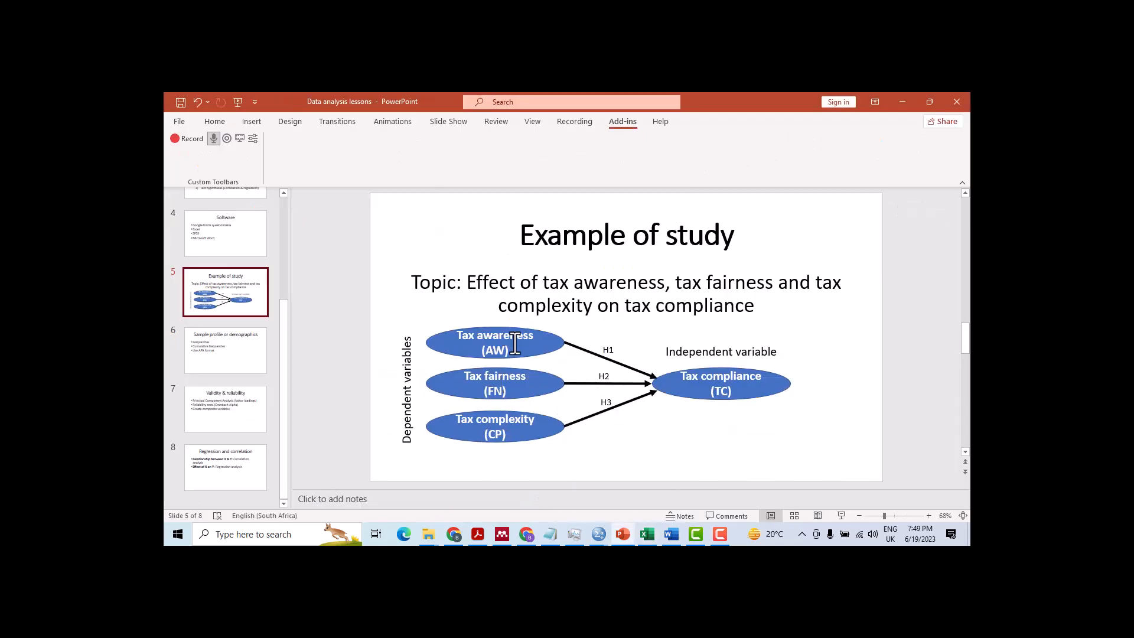
click(654, 540)
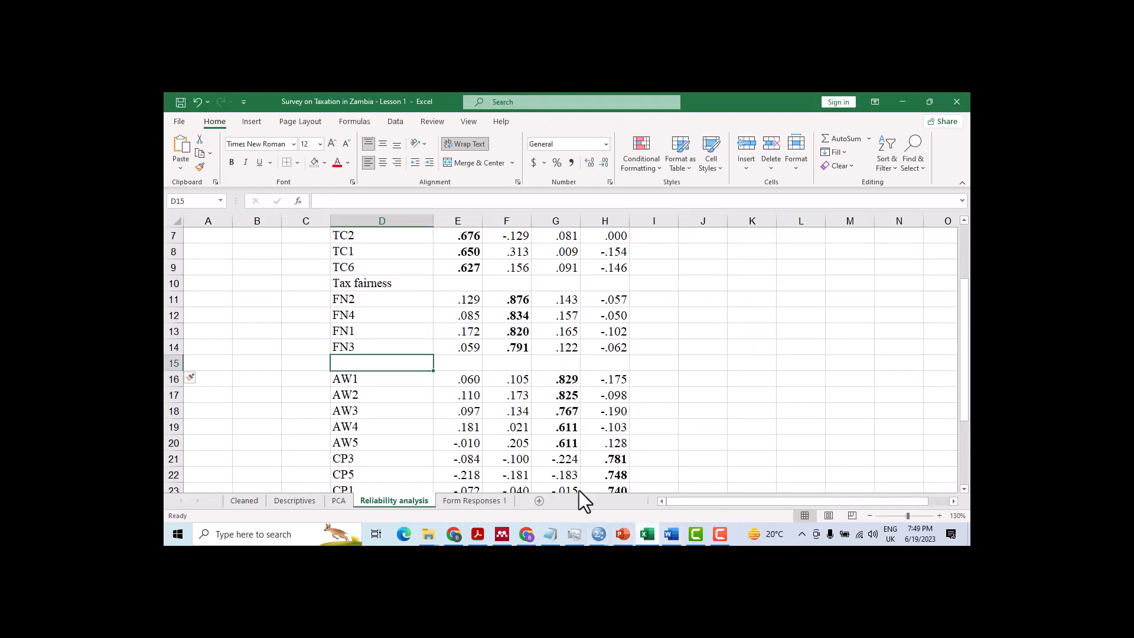
text(Tax awareness)
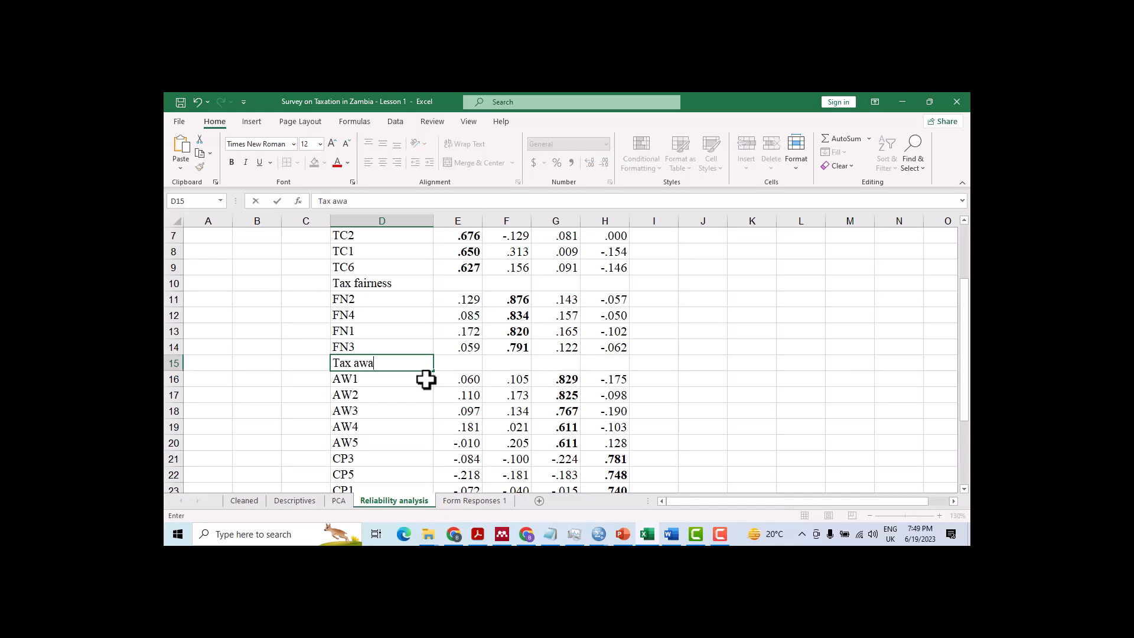
click(590, 395)
Insert a row above CP3 and enter the heading "Tax complexity" in D21
scroll(366, 357, down, 3)
click(354, 317)
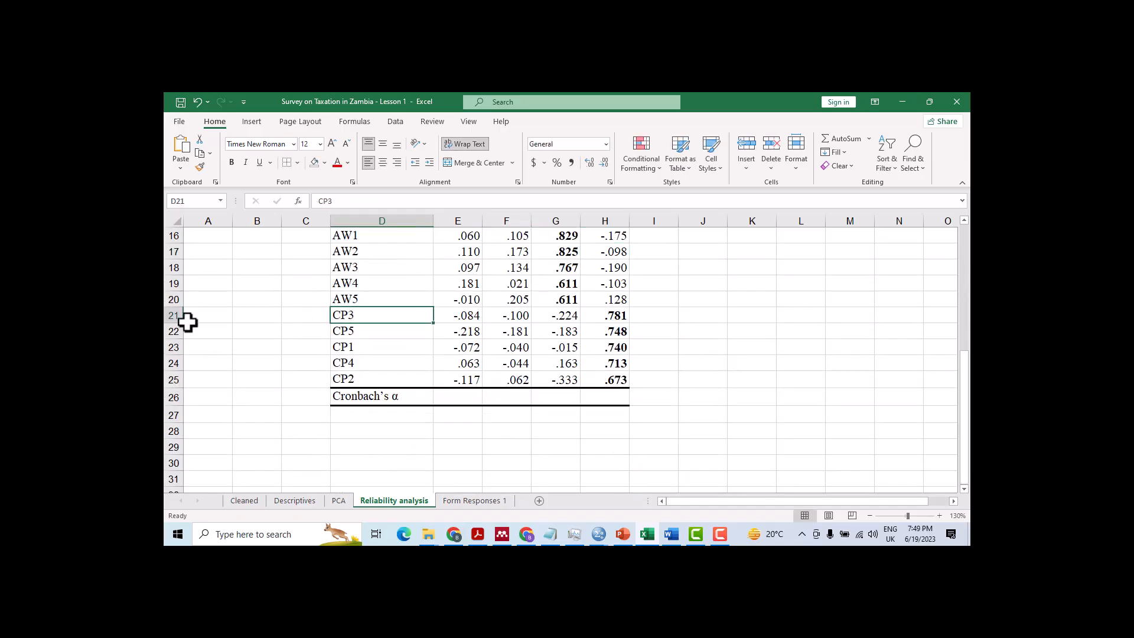
right_click(171, 315)
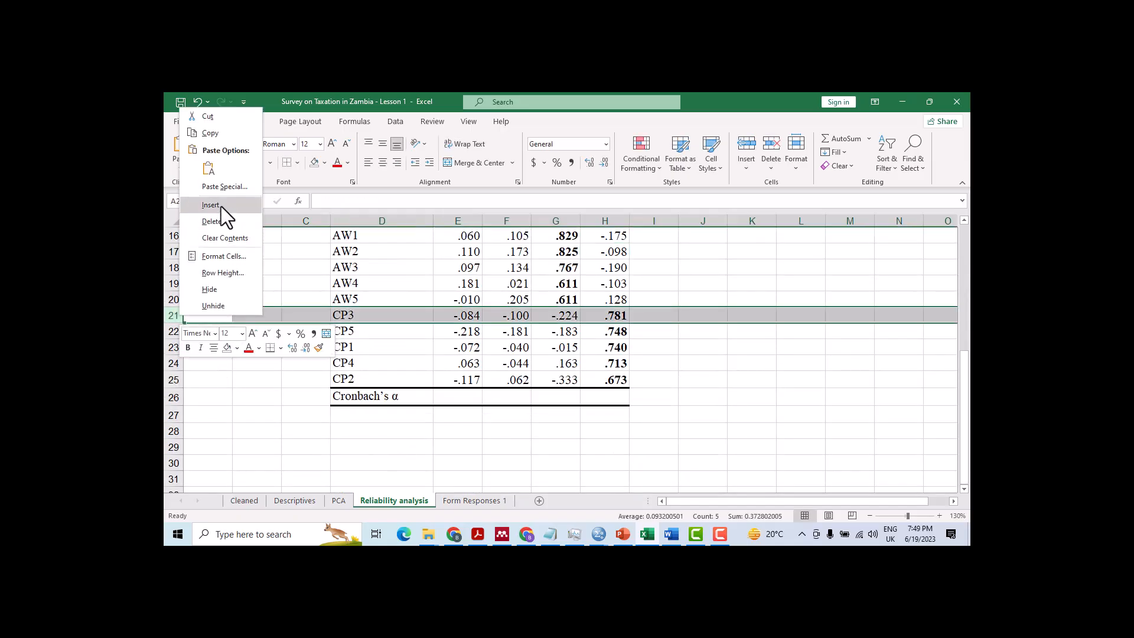
click(220, 206)
click(374, 317)
text(T)
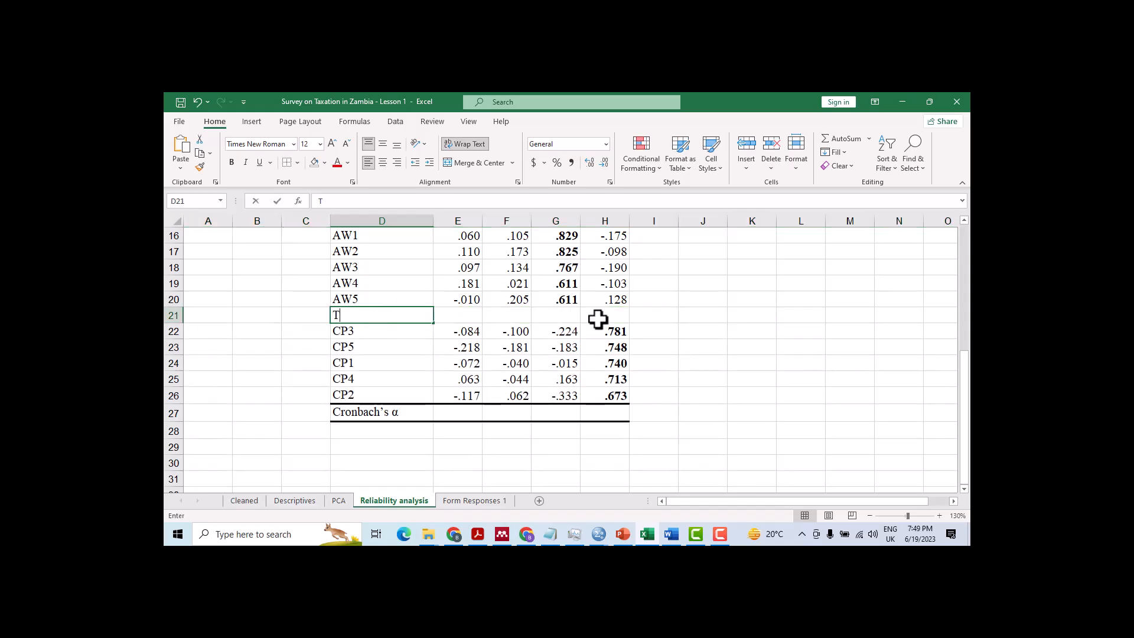
text(ax comple)
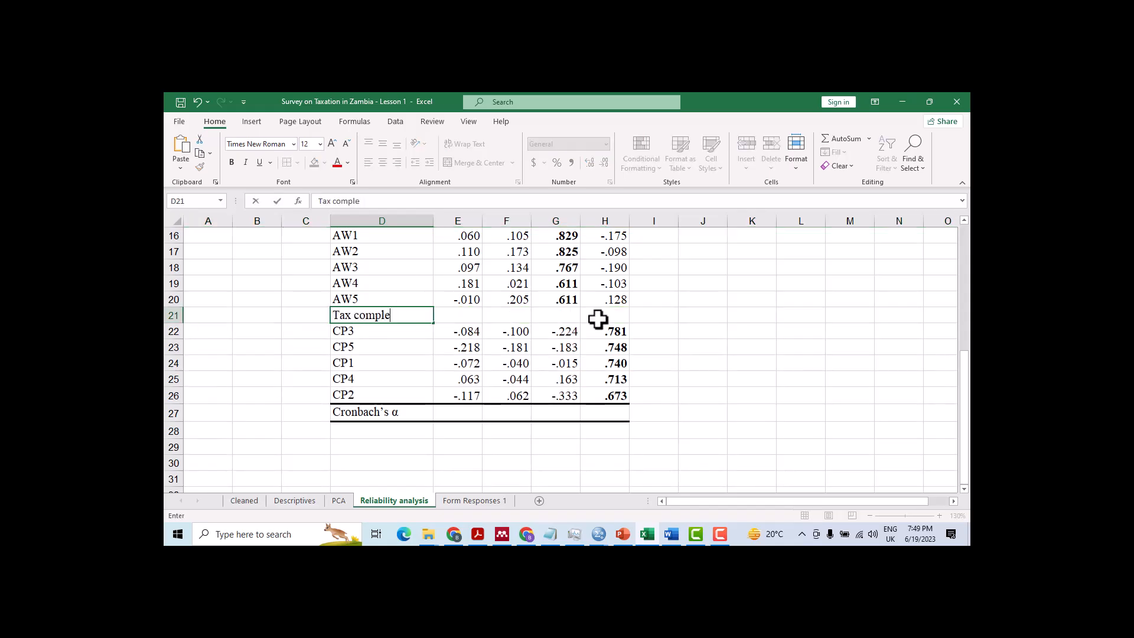
text(y)
key(Return)
scroll(721, 308, up, 2)
scroll(721, 308, up, 3)
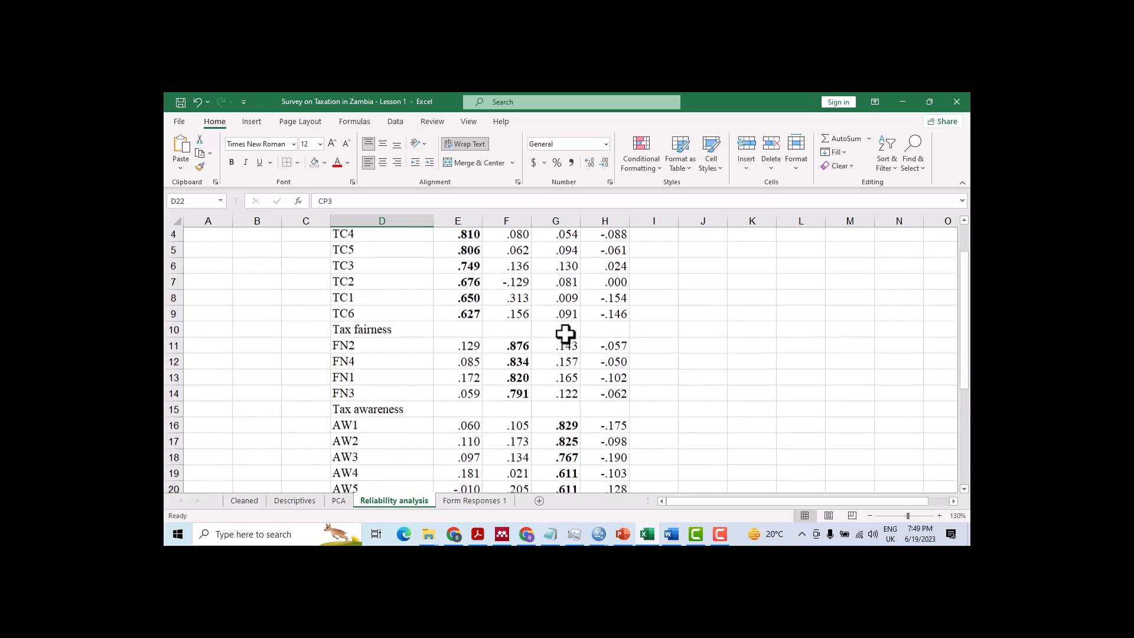
scroll(662, 342, down, 5)
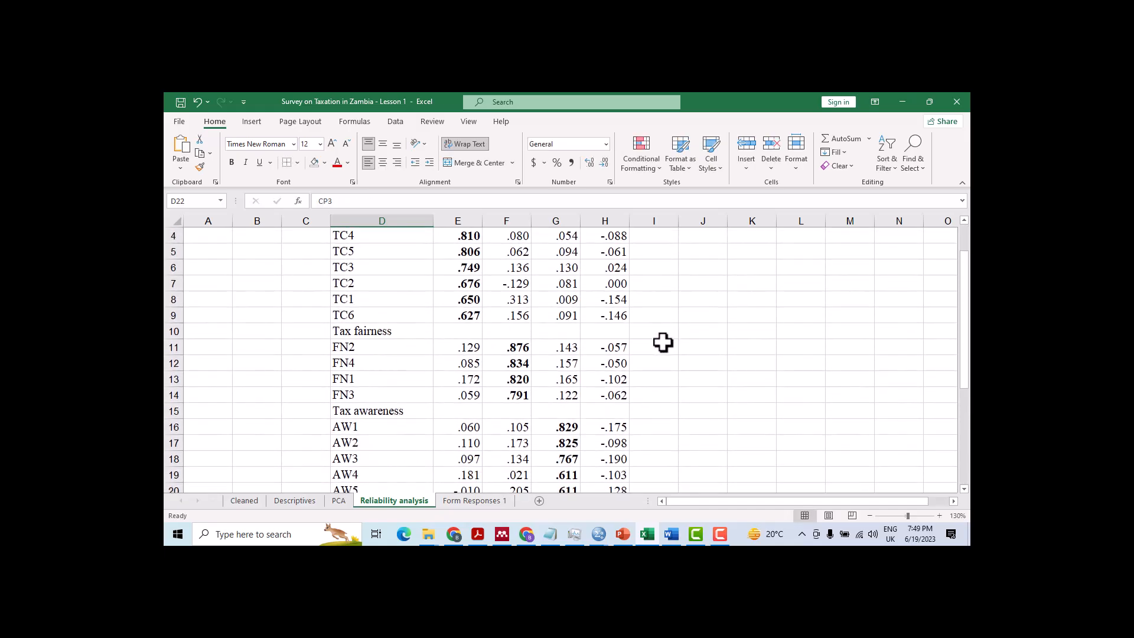
Review the Reliability analysis table from the Tax compliance heading down to the Cronbach's α row
scroll(662, 342, up, 4)
scroll(663, 343, up, 1)
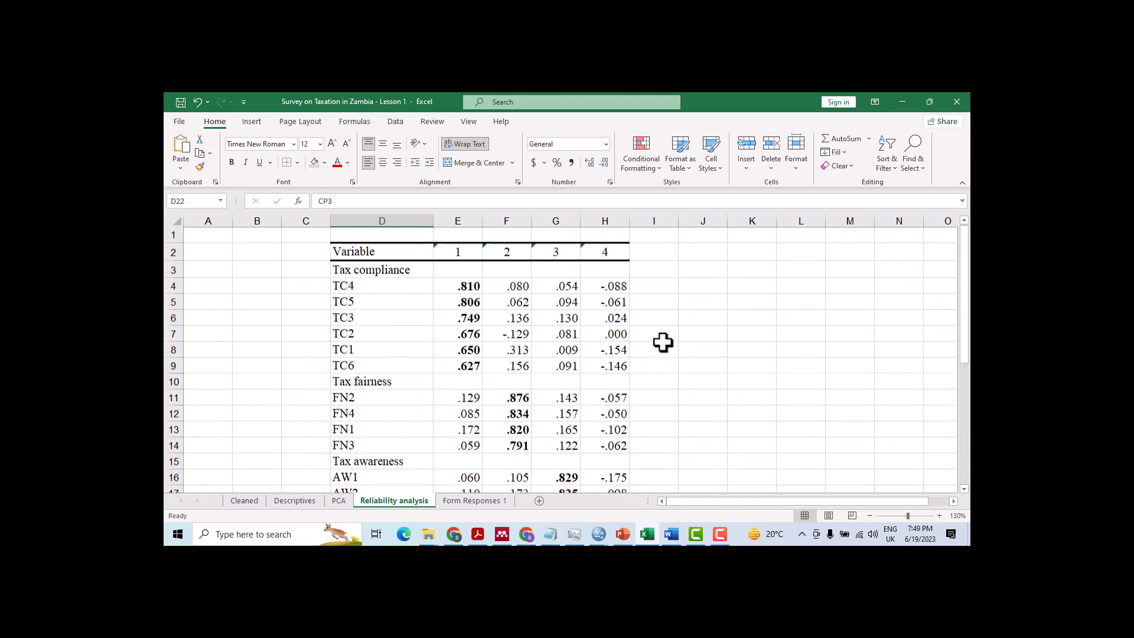
scroll(663, 342, down, 6)
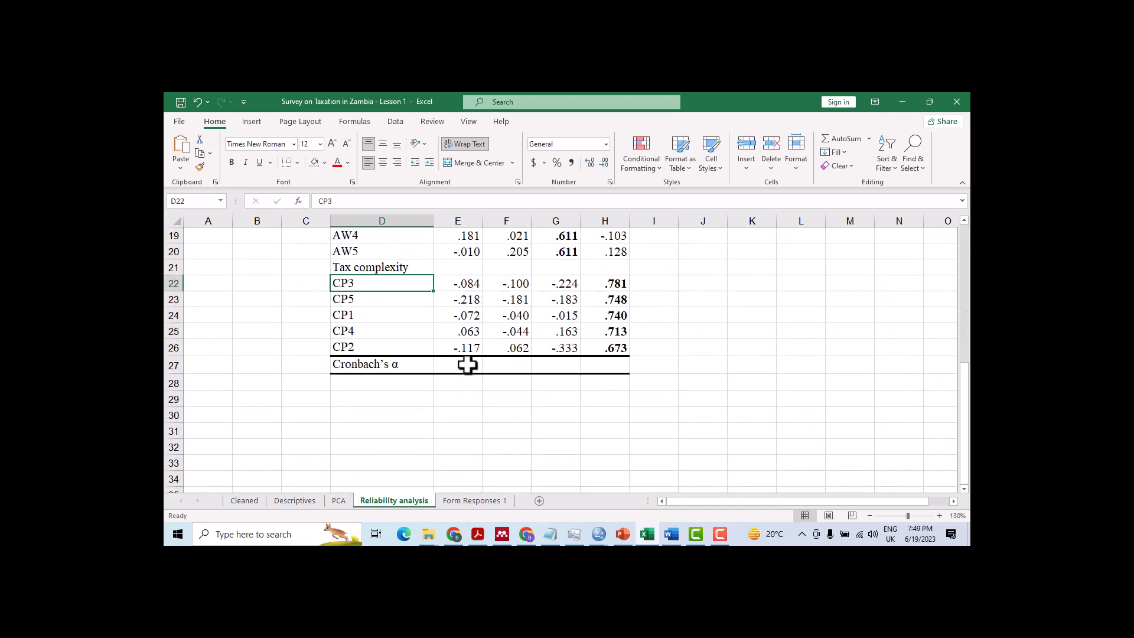
click(394, 368)
scroll(546, 403, up, 6)
scroll(546, 404, down, 7)
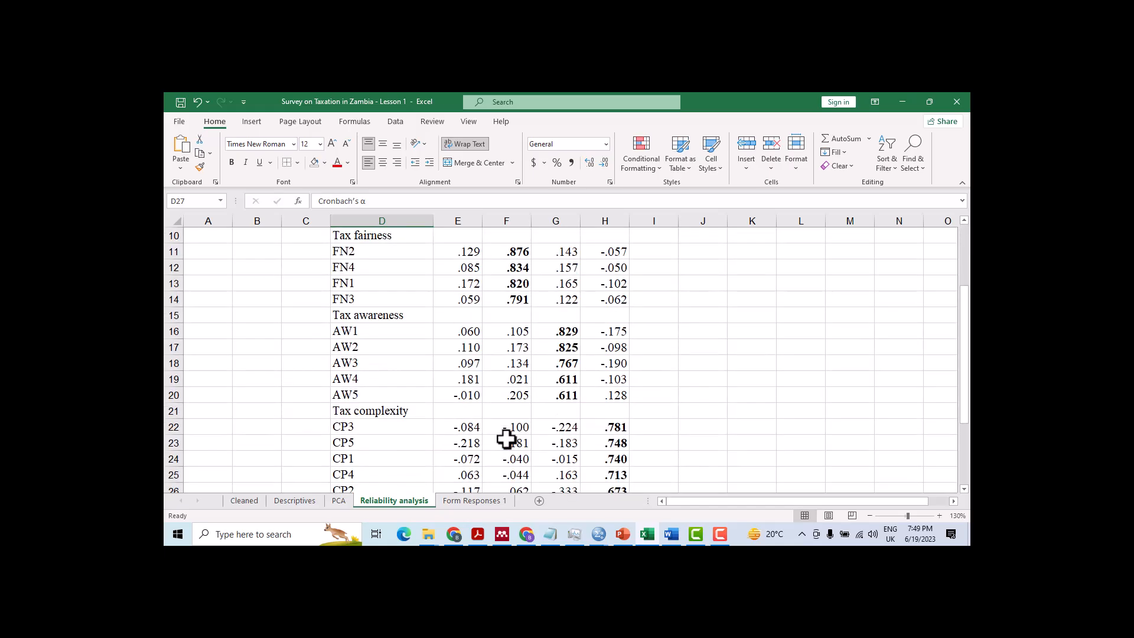
scroll(481, 370, up, 1)
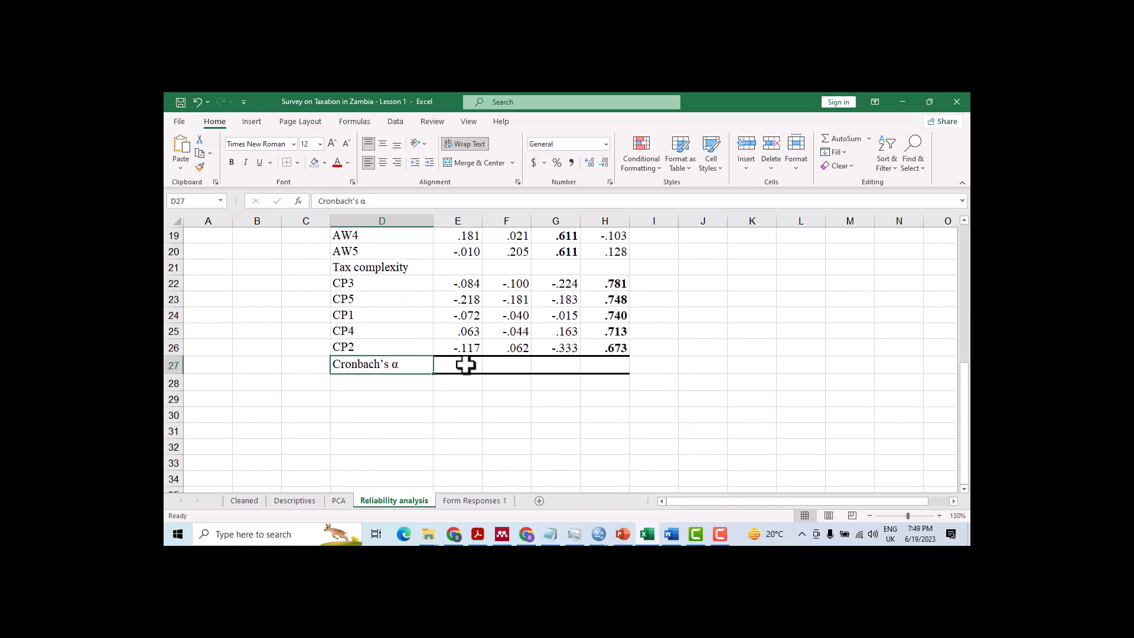
scroll(469, 366, up, 3)
scroll(476, 337, down, 2)
scroll(476, 337, down, 1)
click(466, 366)
scroll(499, 354, up, 3)
scroll(502, 349, up, 3)
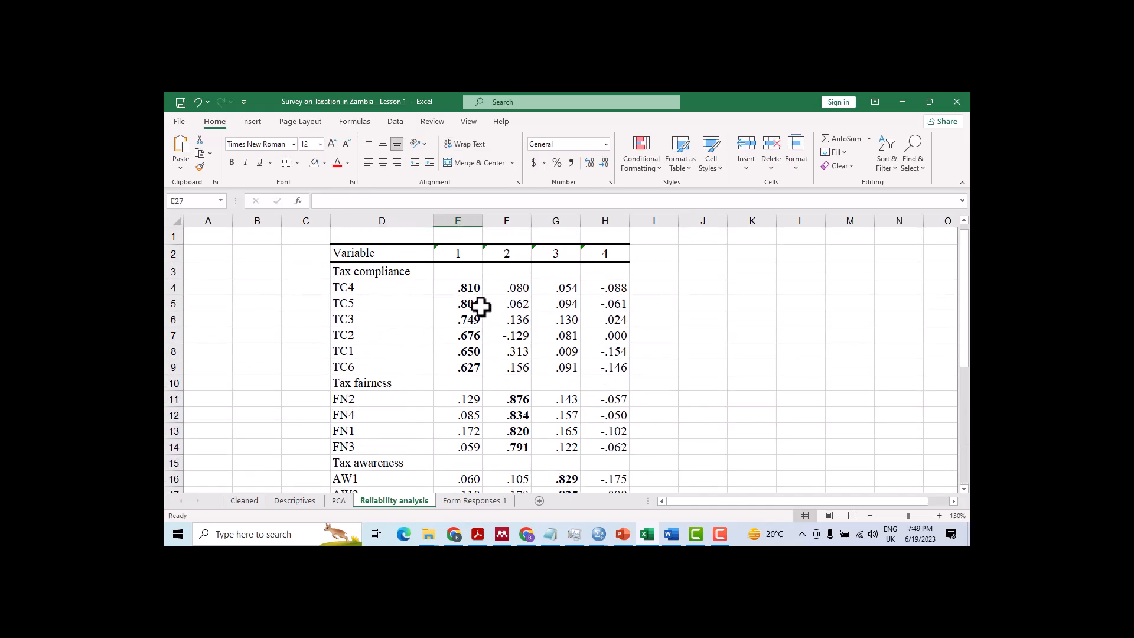
Examine the bold Tax compliance and Tax fairness loadings and the Cronbach's α cells E27 to H27 for the four components
drag(471, 287, 459, 364)
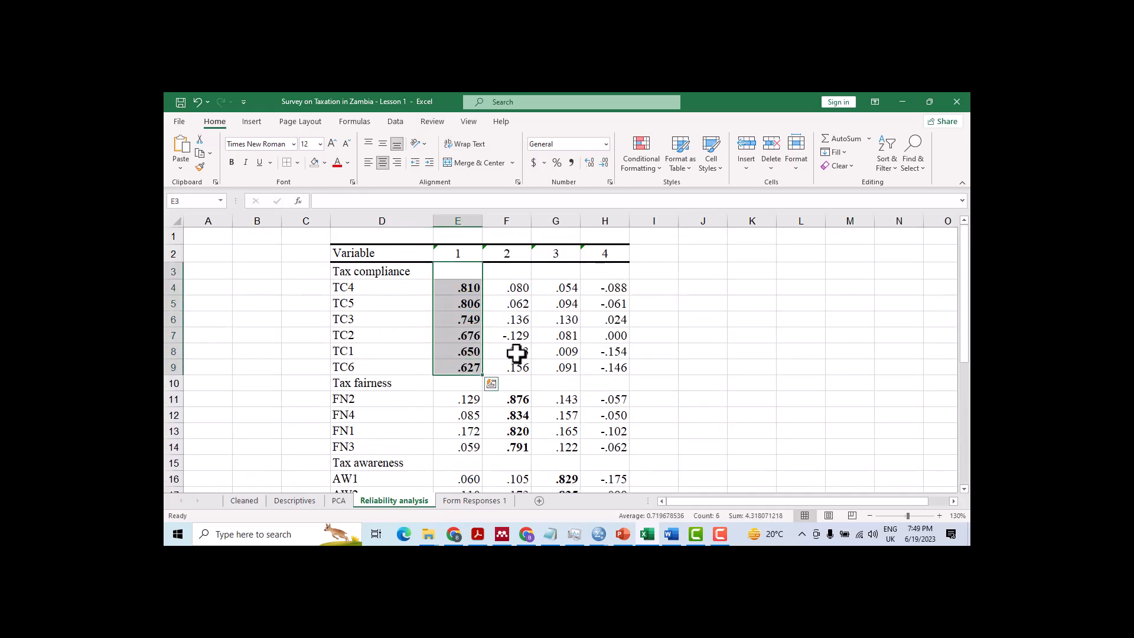
scroll(519, 331, down, 2)
scroll(525, 319, up, 2)
scroll(526, 312, down, 5)
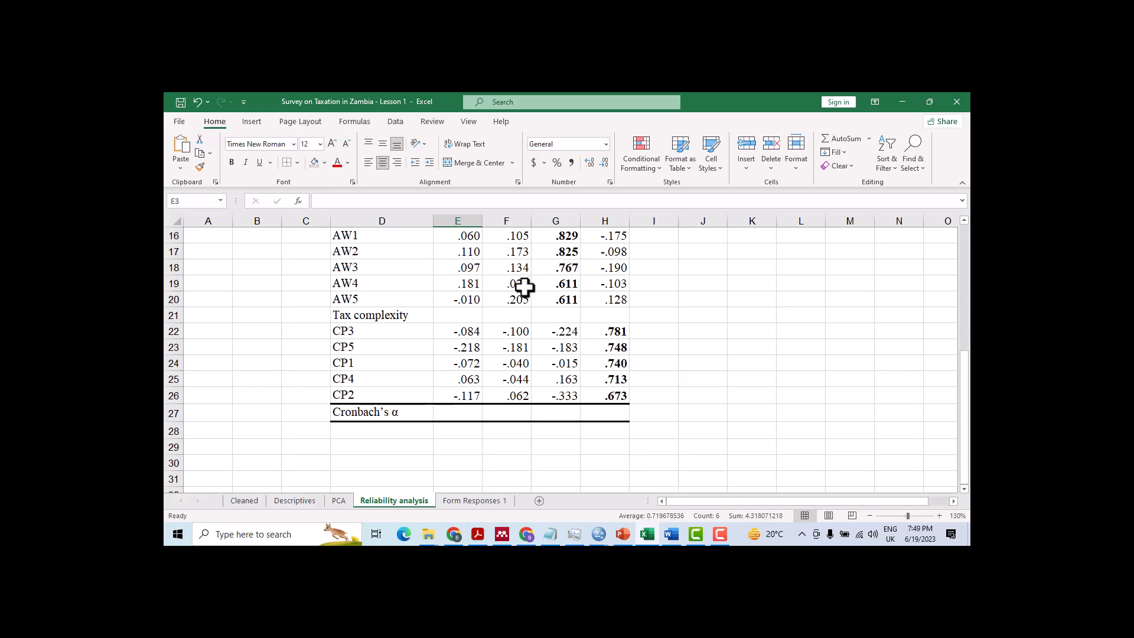
scroll(518, 286, up, 2)
drag(518, 249, 512, 303)
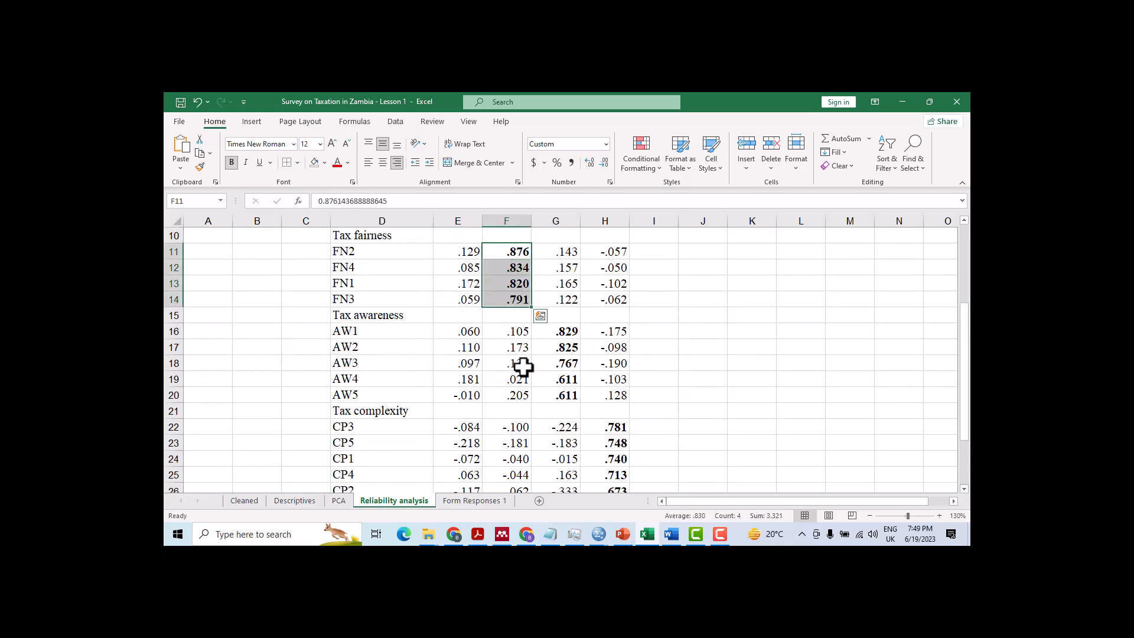
scroll(515, 407, down, 2)
click(465, 413)
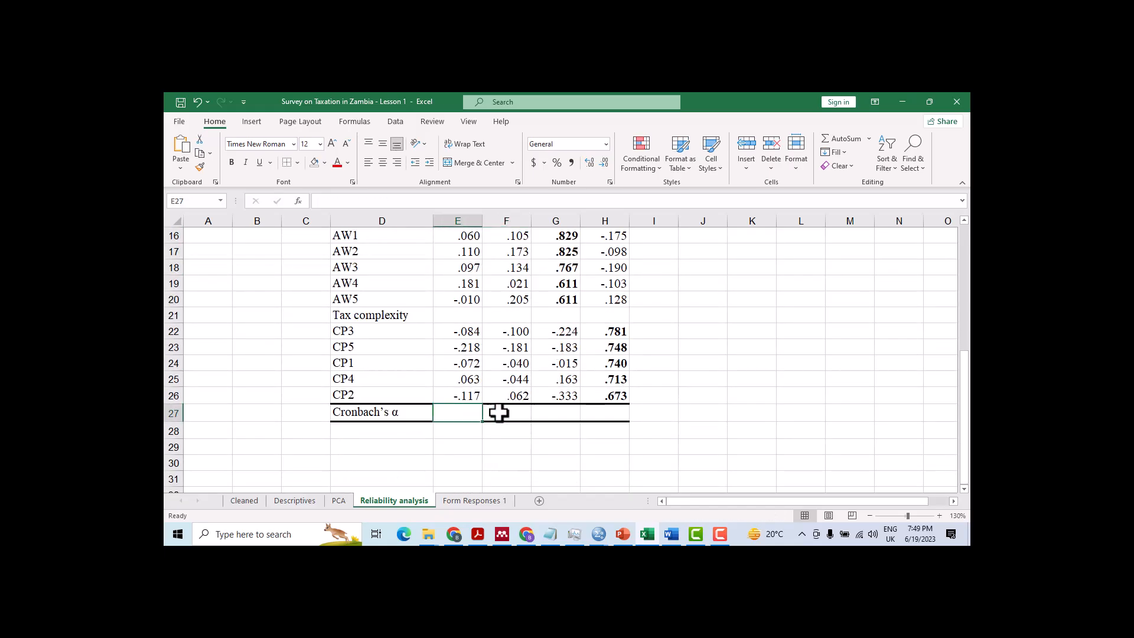
click(499, 414)
click(556, 414)
click(593, 412)
scroll(520, 403, up, 2)
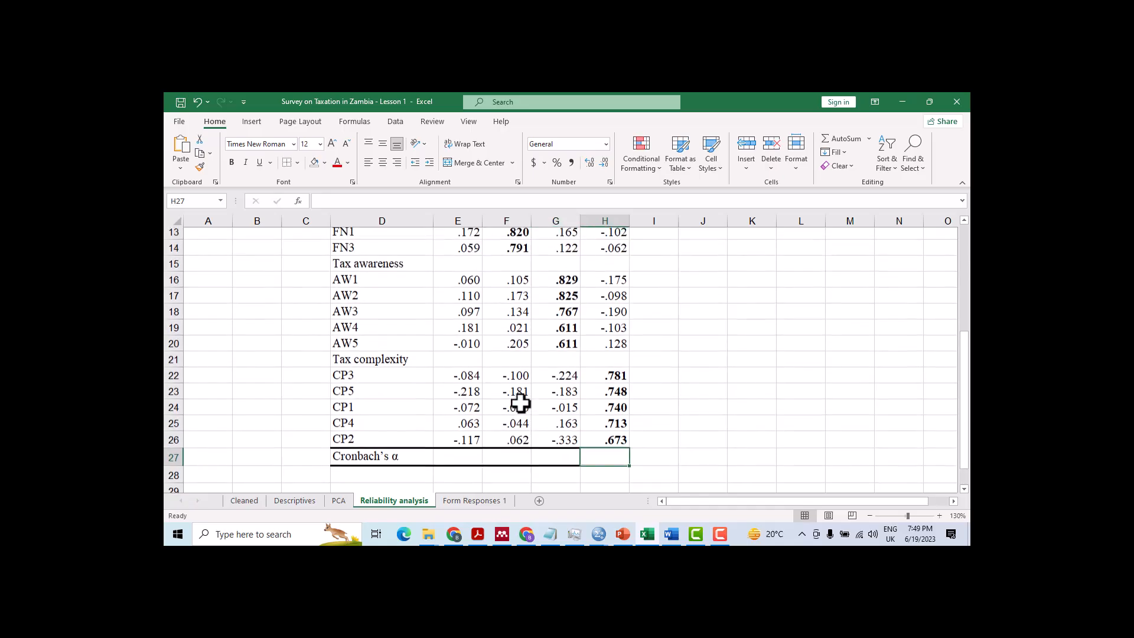
scroll(520, 403, up, 3)
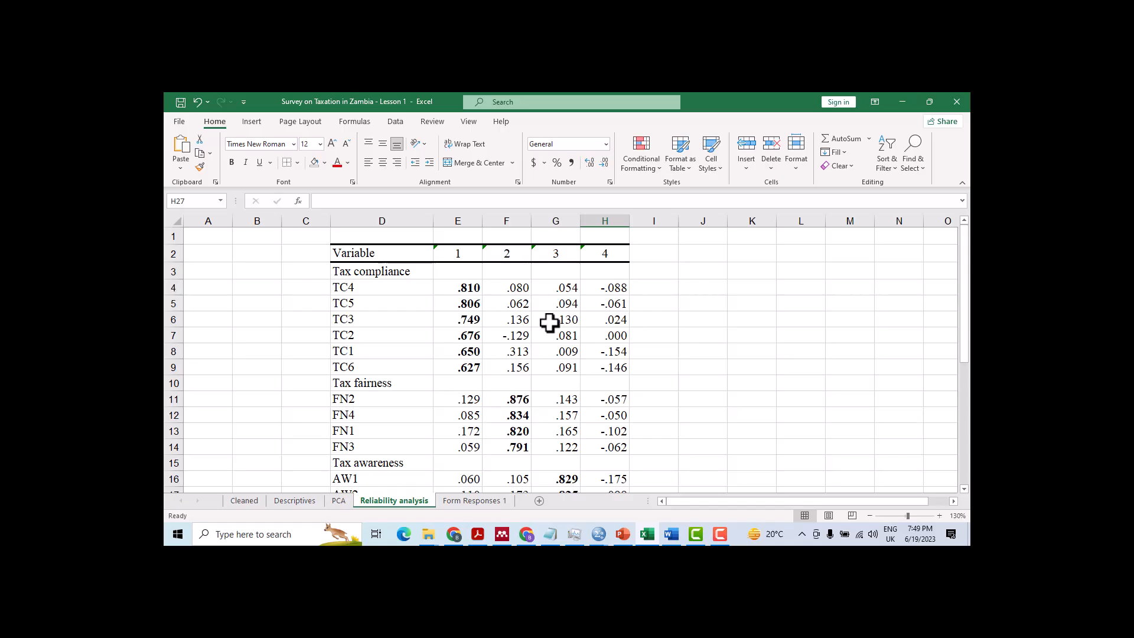
scroll(661, 389, down, 1)
scroll(662, 389, down, 5)
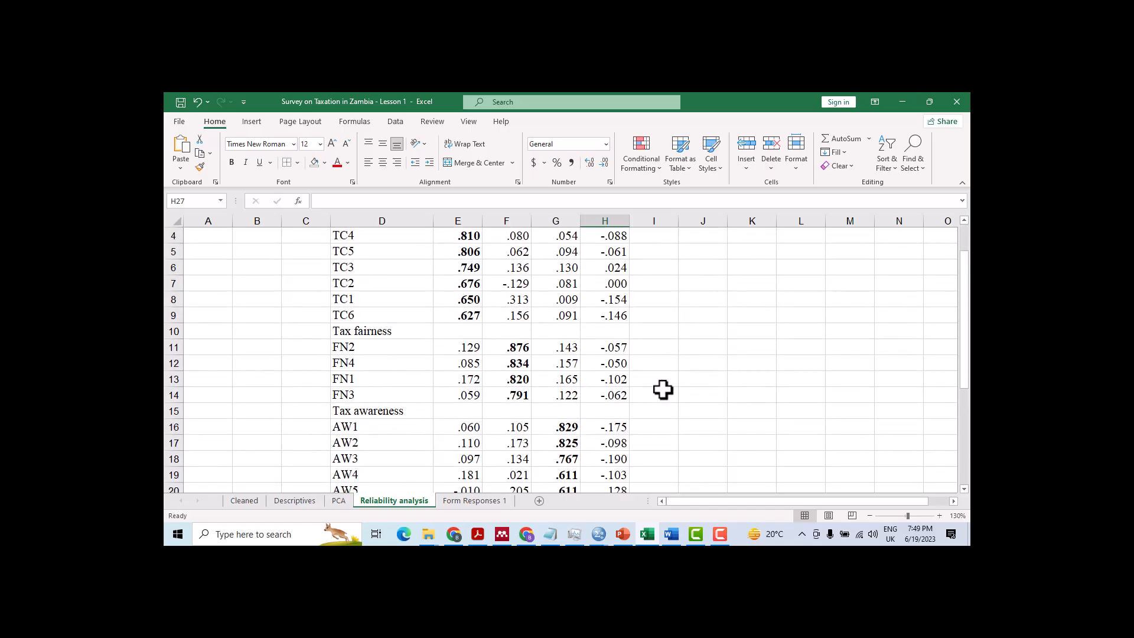
click(642, 395)
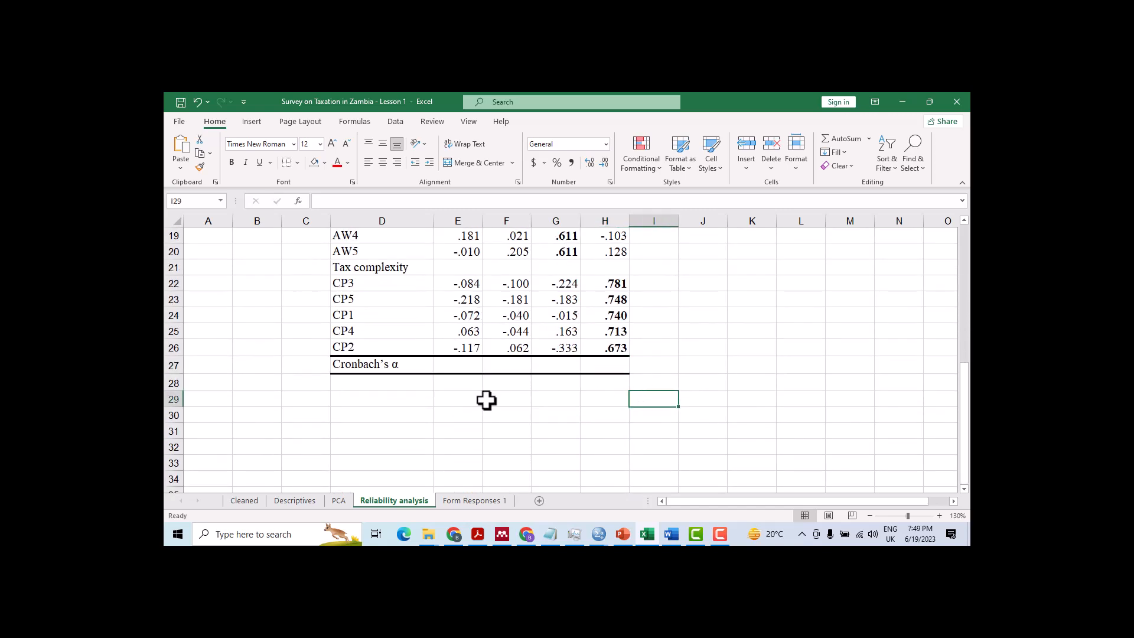
click(487, 400)
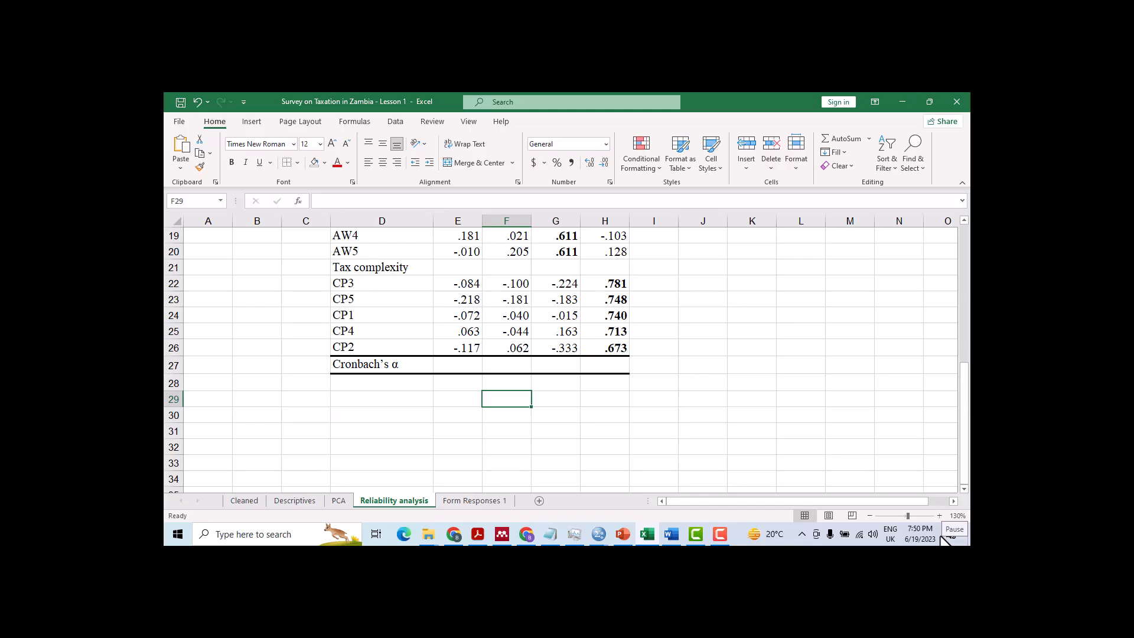
Switch to the SPSS Data Editor for Tax study lesson.sav, open Reliability Analysis and display the variable list by variable names
mouse_move(606, 539)
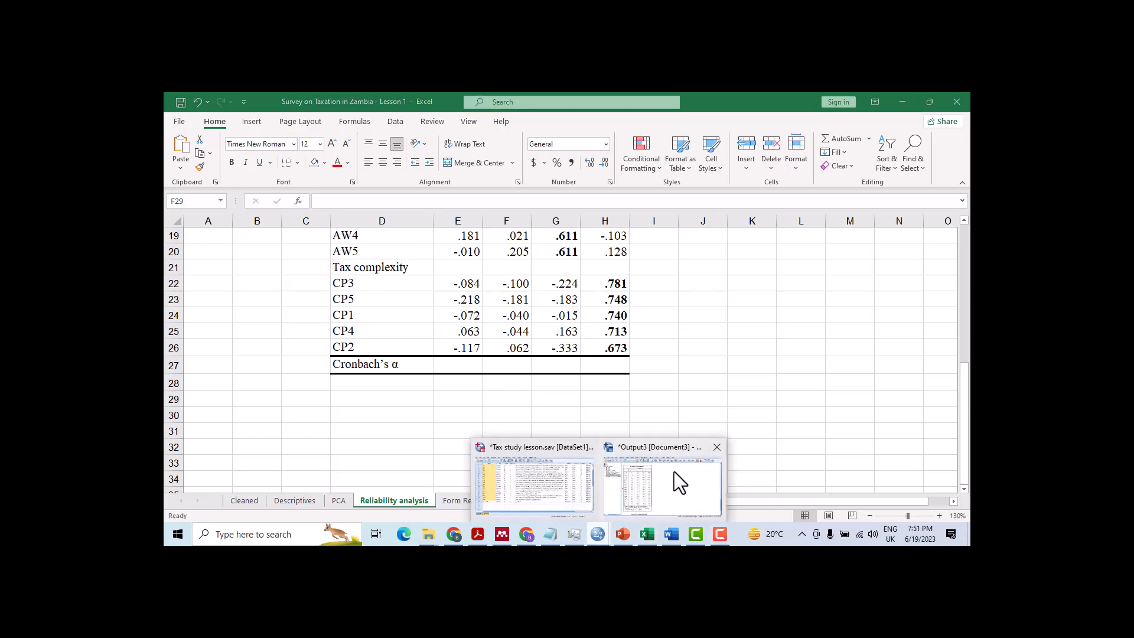
click(565, 472)
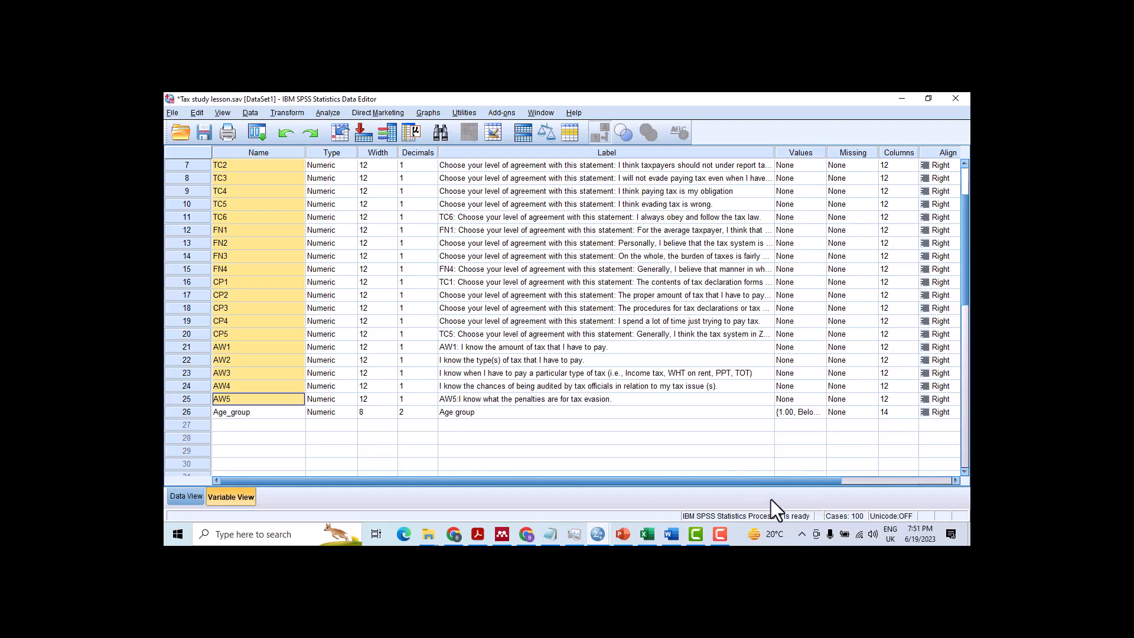
click(786, 498)
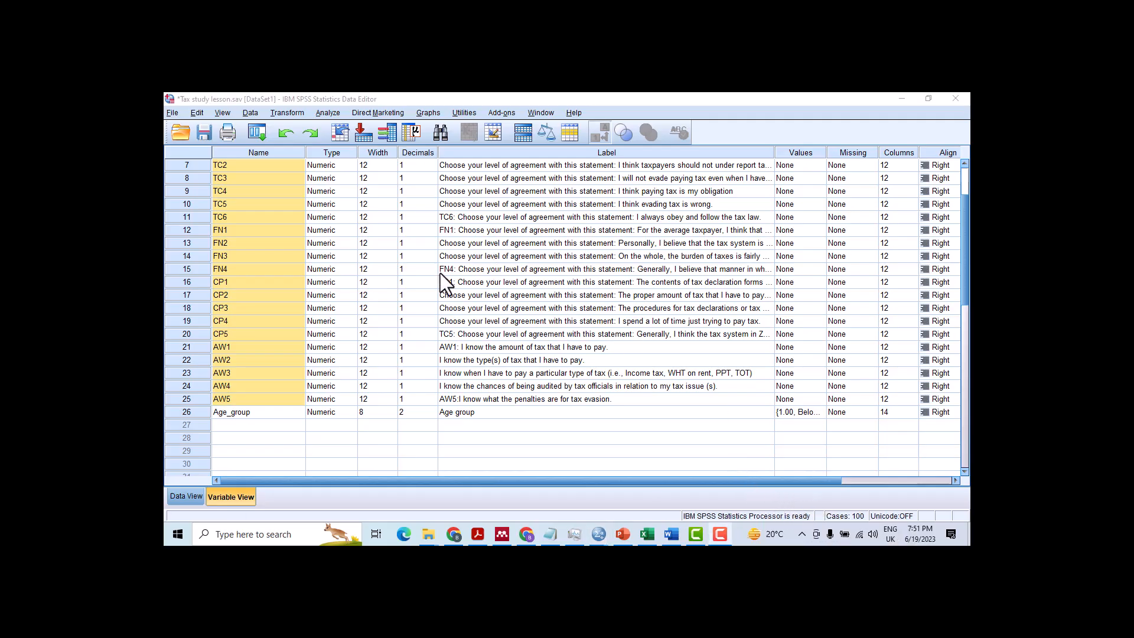
click(425, 255)
scroll(436, 200, up, 2)
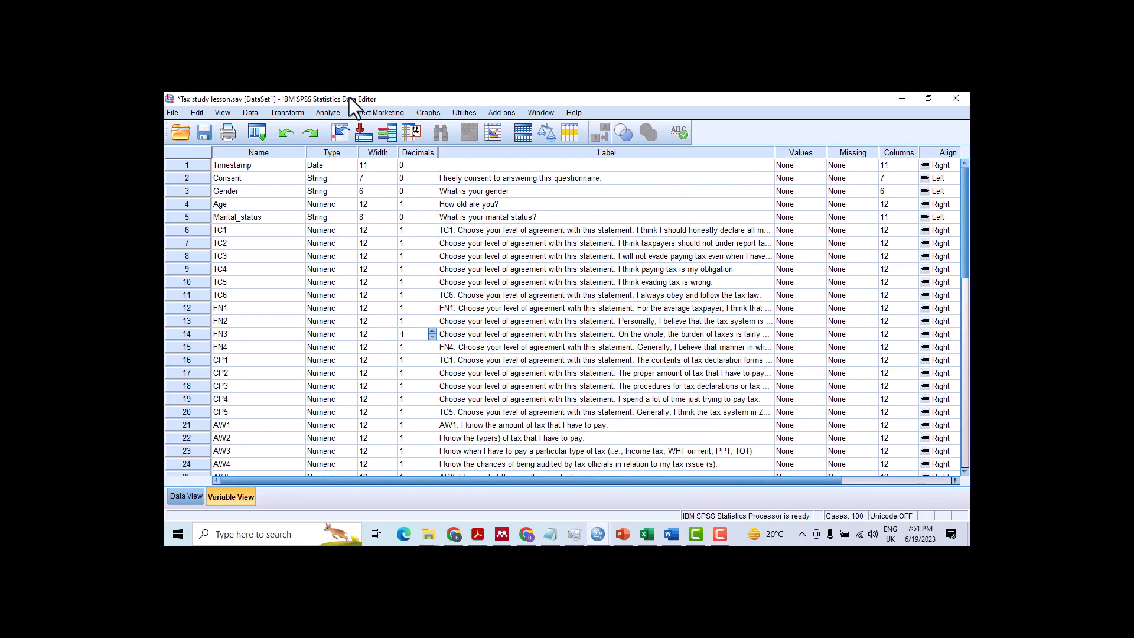
click(320, 115)
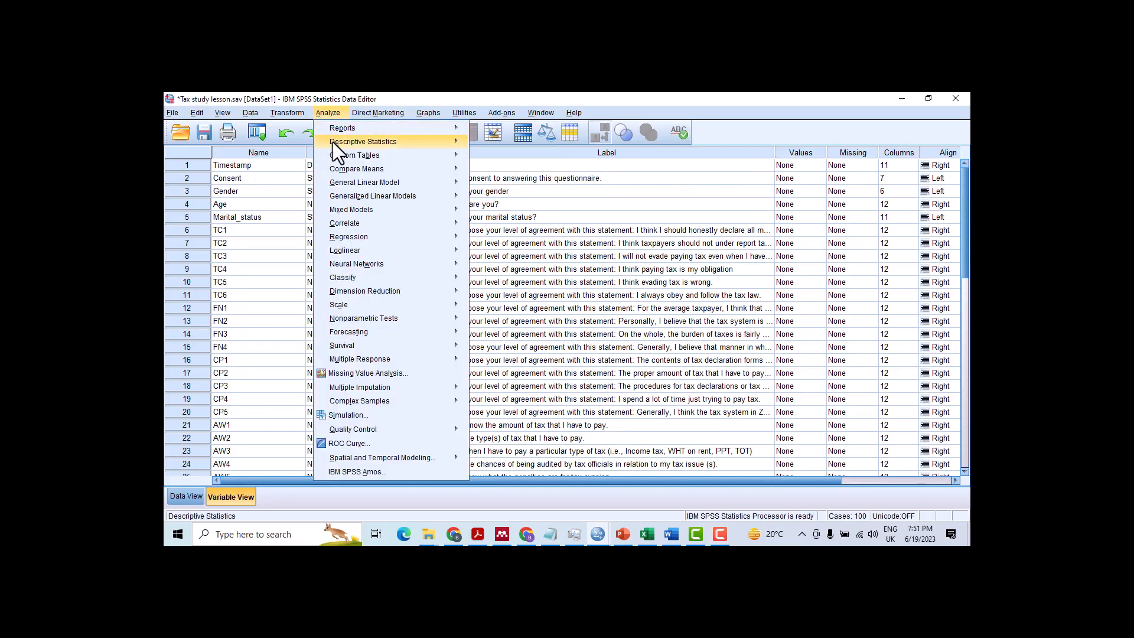
mouse_move(332, 144)
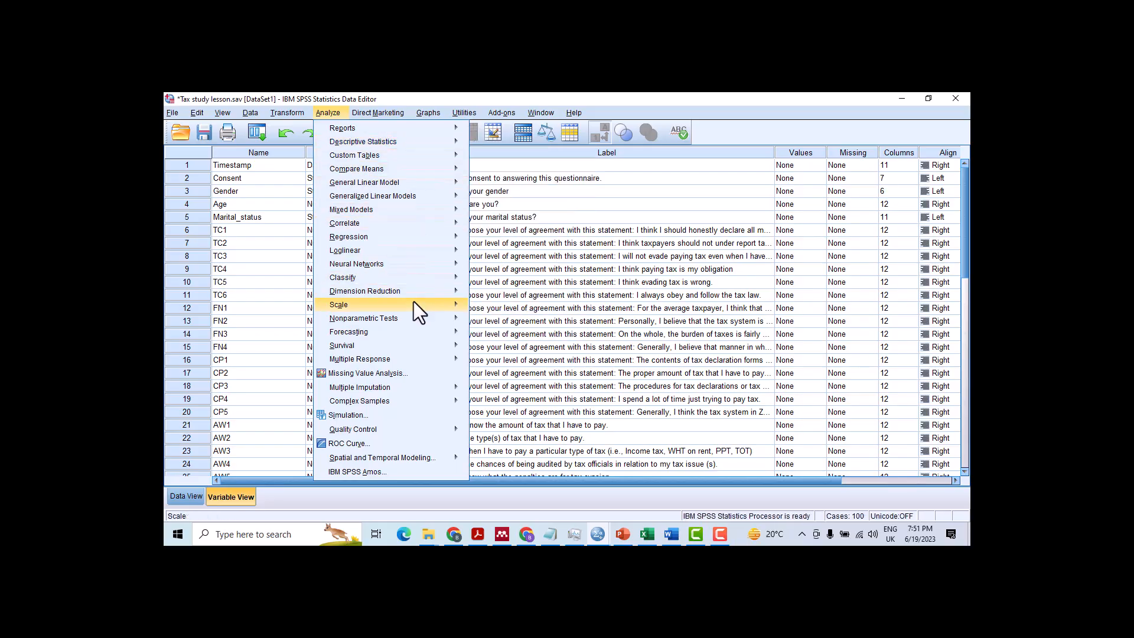
mouse_move(413, 304)
click(519, 306)
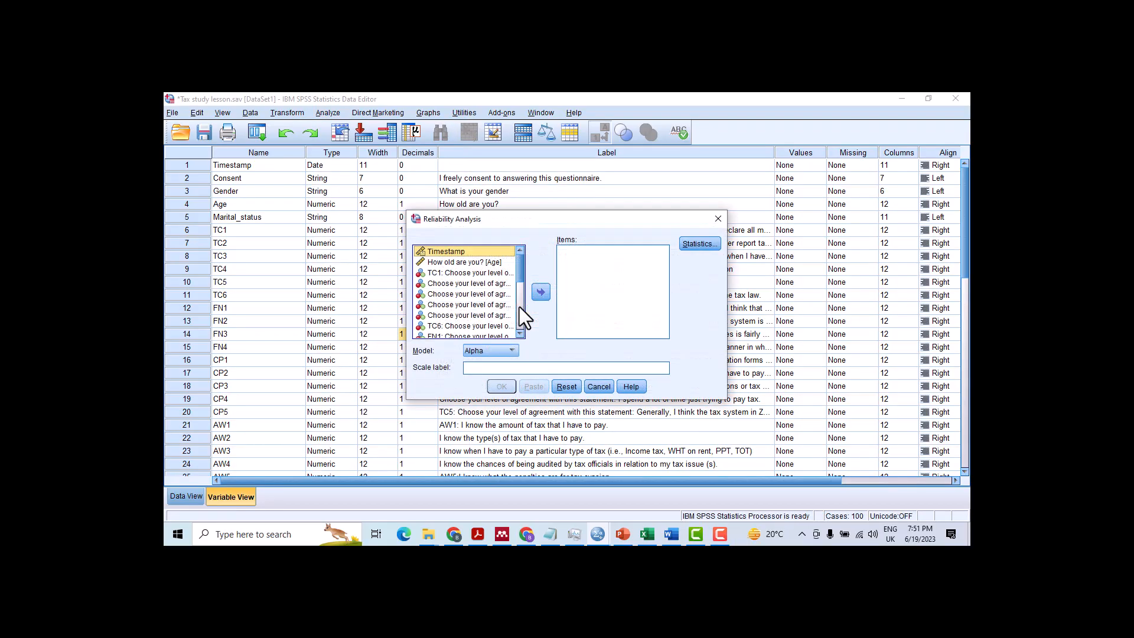
right_click(455, 253)
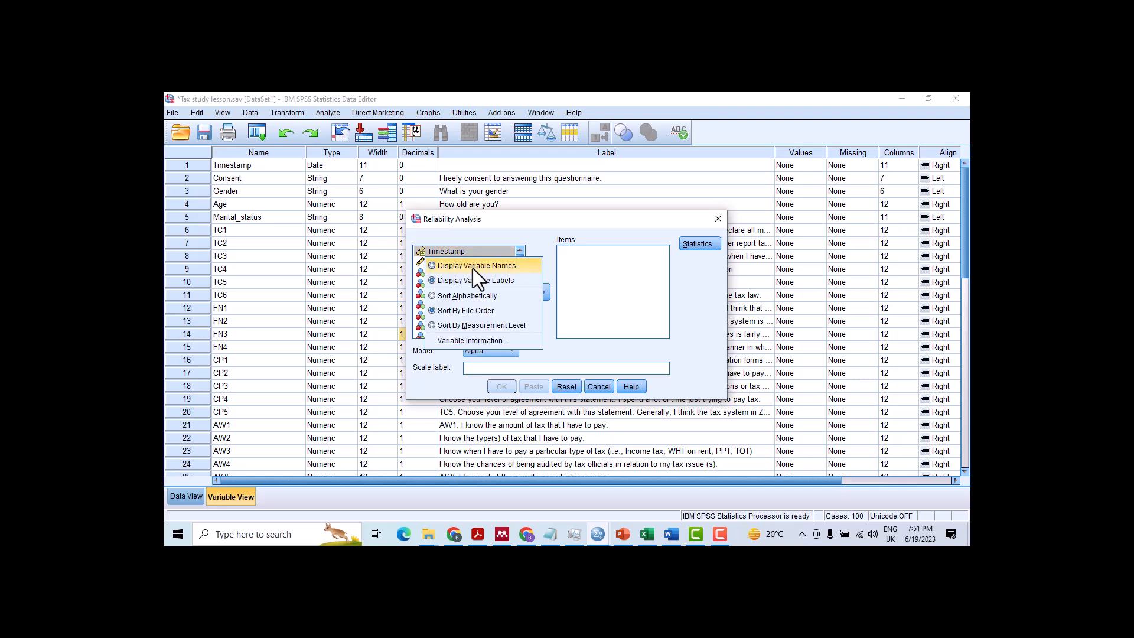
click(477, 267)
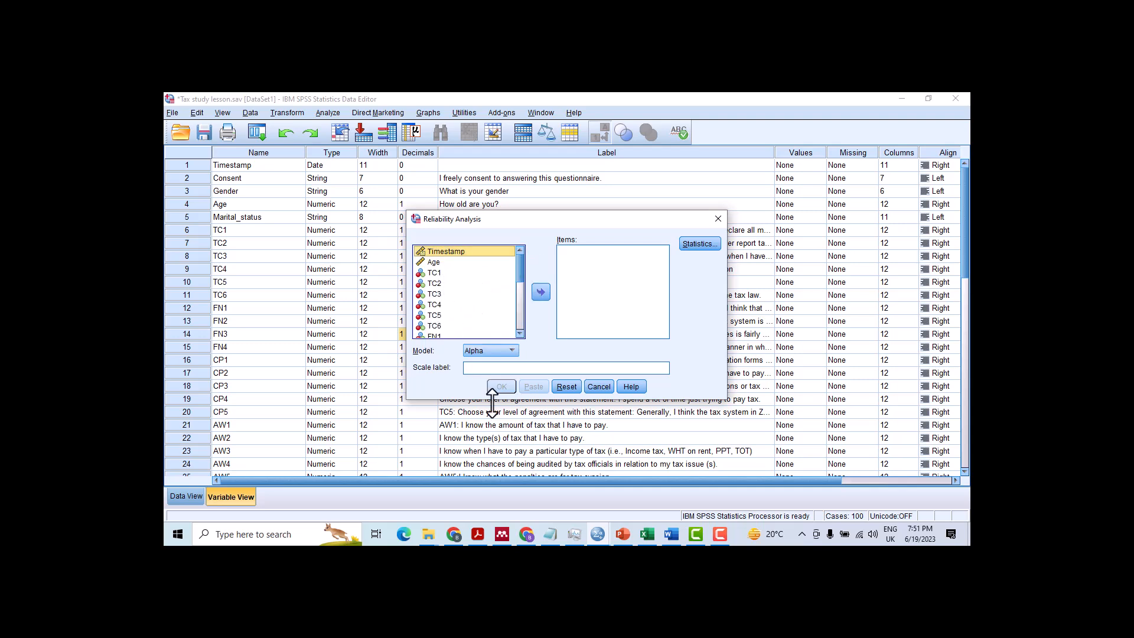
Switch to Excel and check which Tax compliance items load on component 1 in E4:E9
click(777, 526)
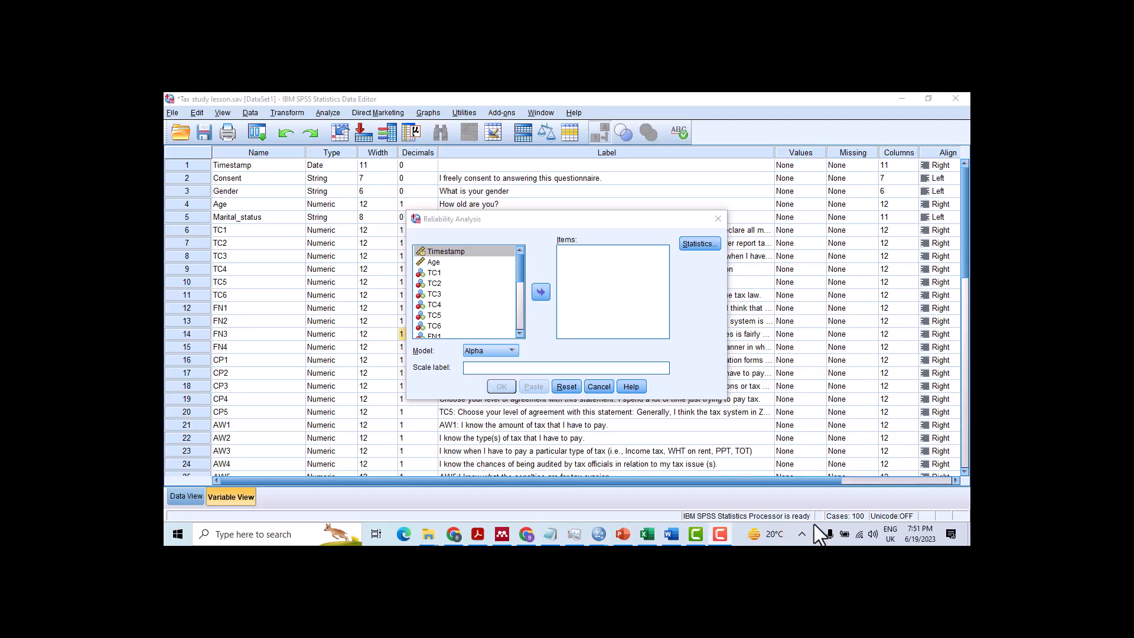
click(647, 534)
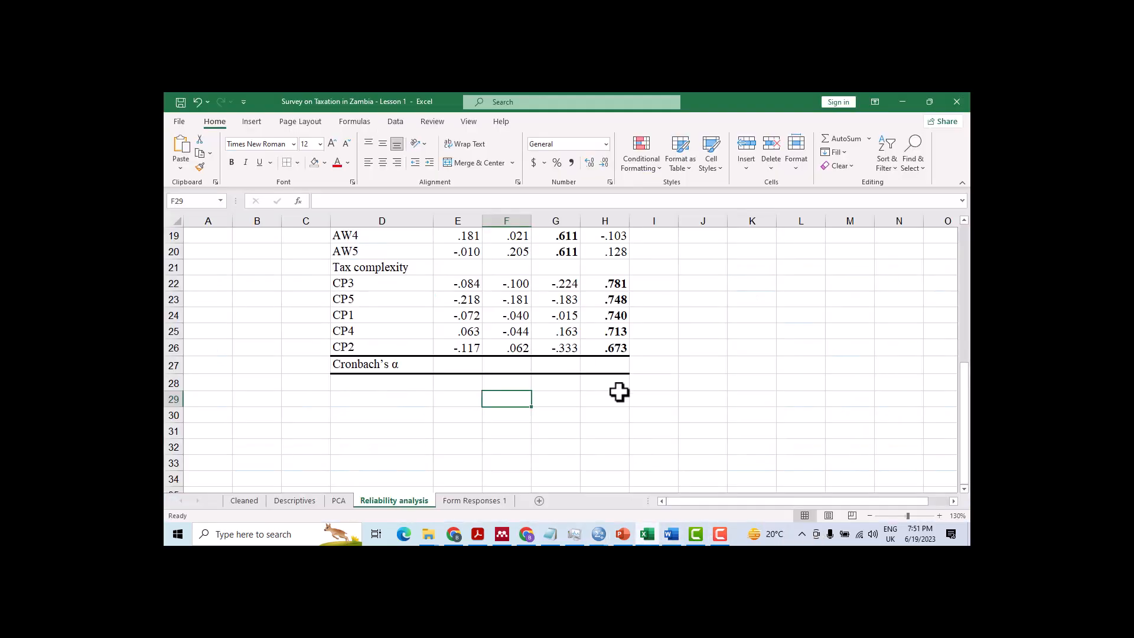
scroll(397, 348, up, 6)
click(466, 288)
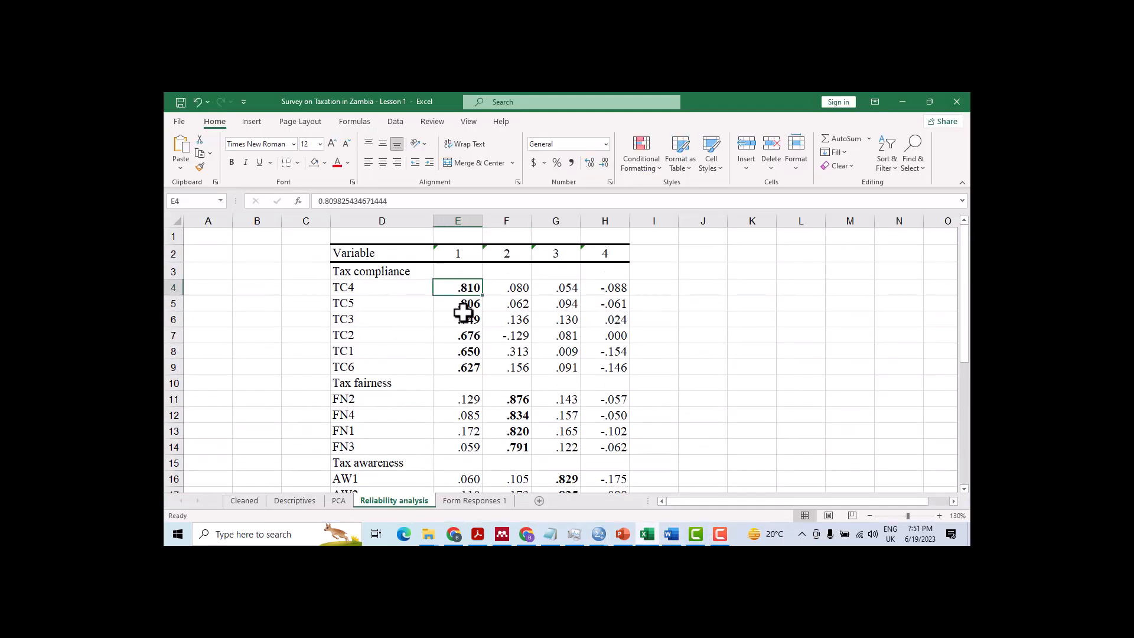
drag(463, 313, 455, 362)
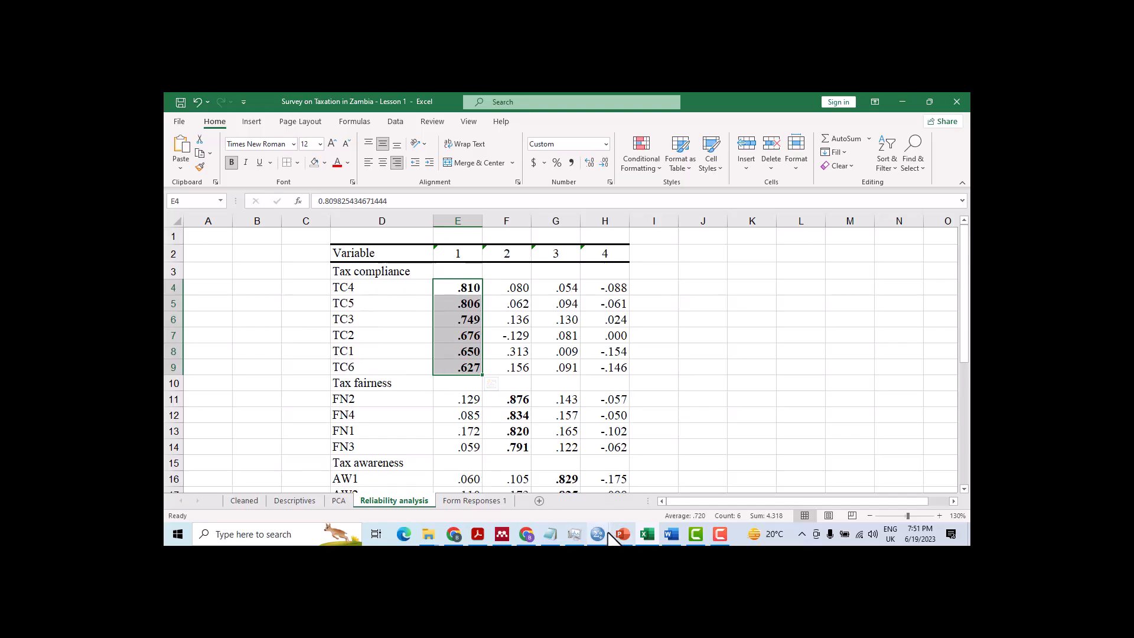
Return to the Reliability Analysis dialog in SPSS and add TC1 through TC6 as the items
mouse_move(598, 534)
mouse_move(647, 481)
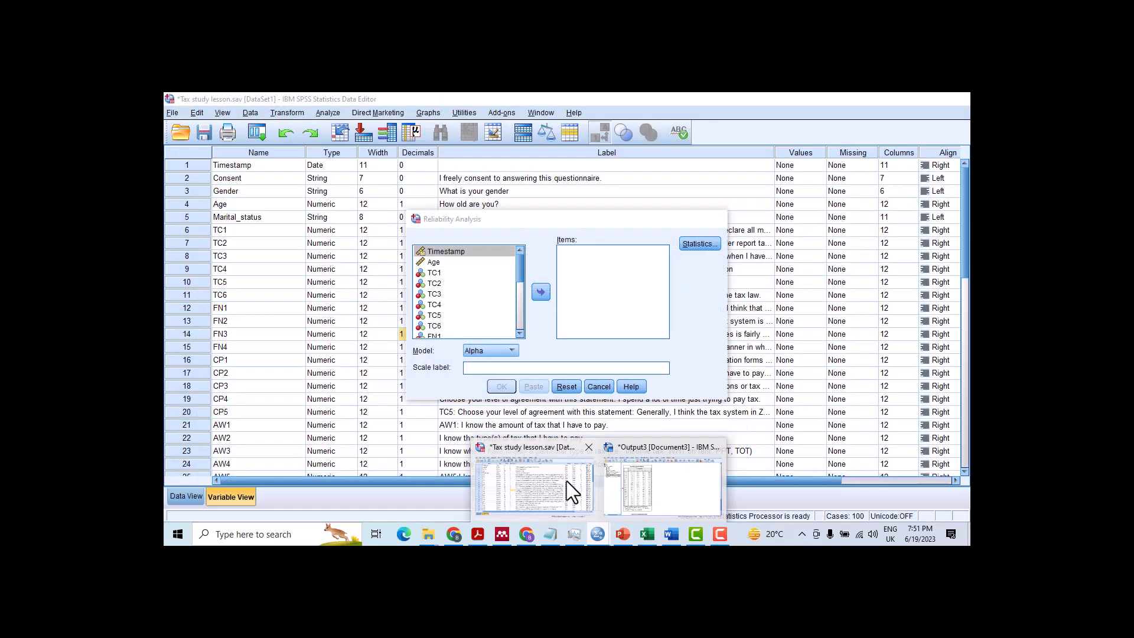
click(565, 480)
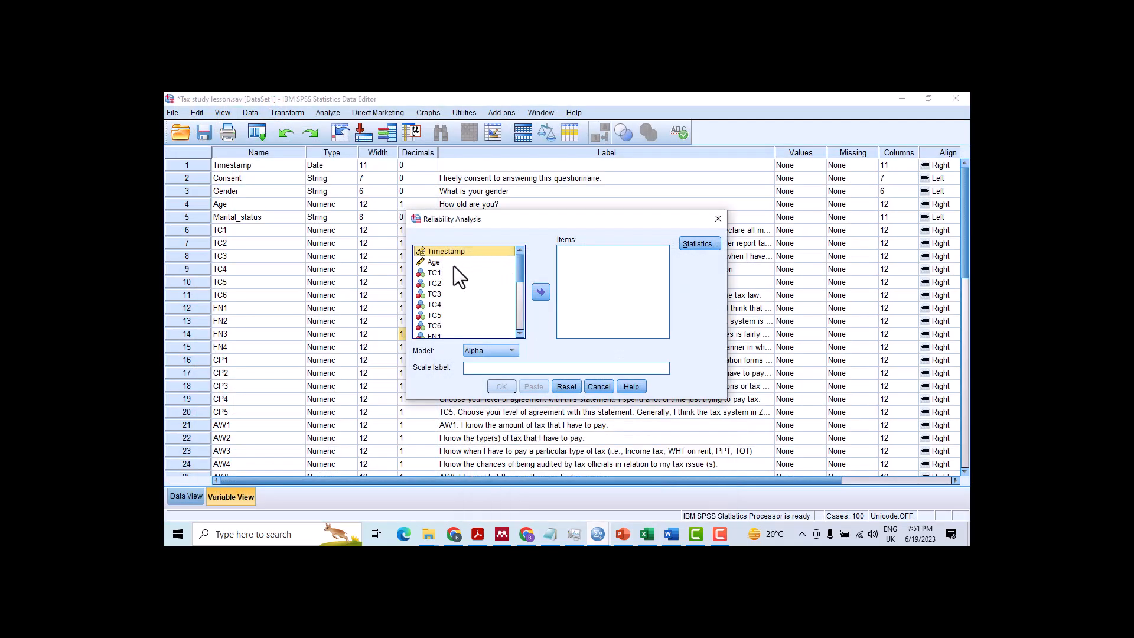
click(437, 272)
key(shift+Down)
key(shift+Down)
key(shift+Down)
key(shift+Down)
key(shift+Down)
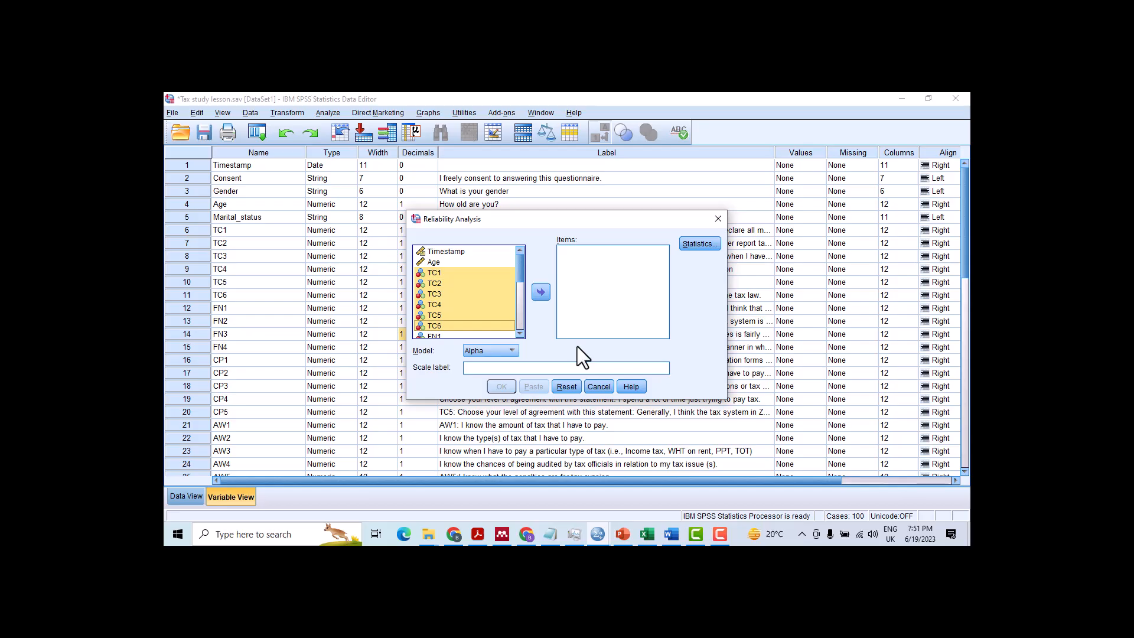
click(539, 291)
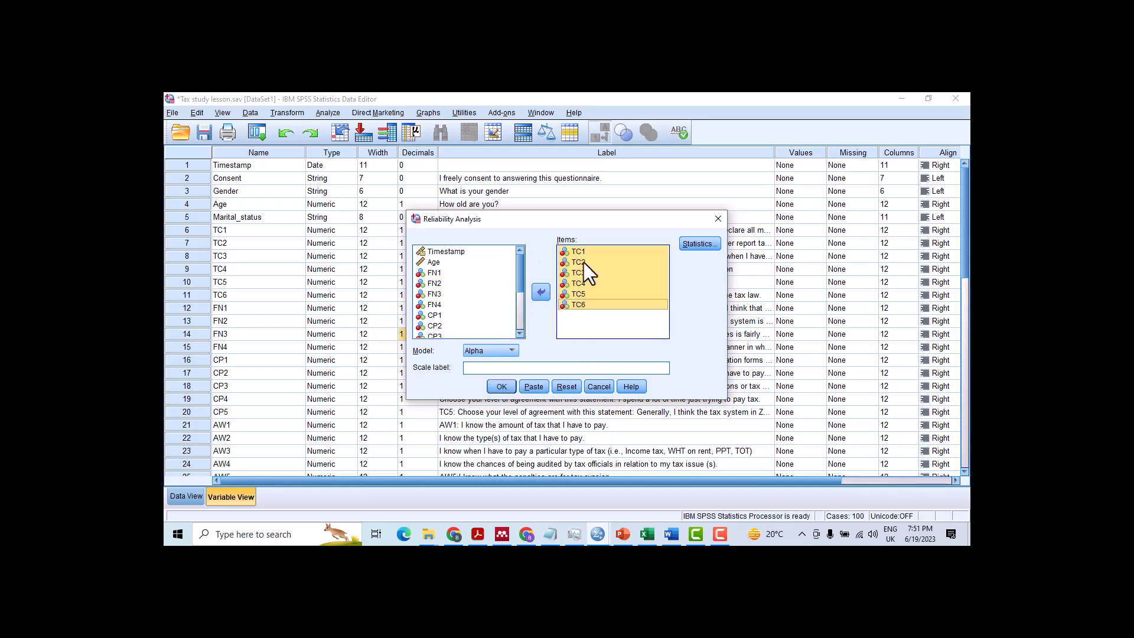
Request the Item and Scale if item deleted descriptives and run the reliability analysis with the Alpha model
click(700, 244)
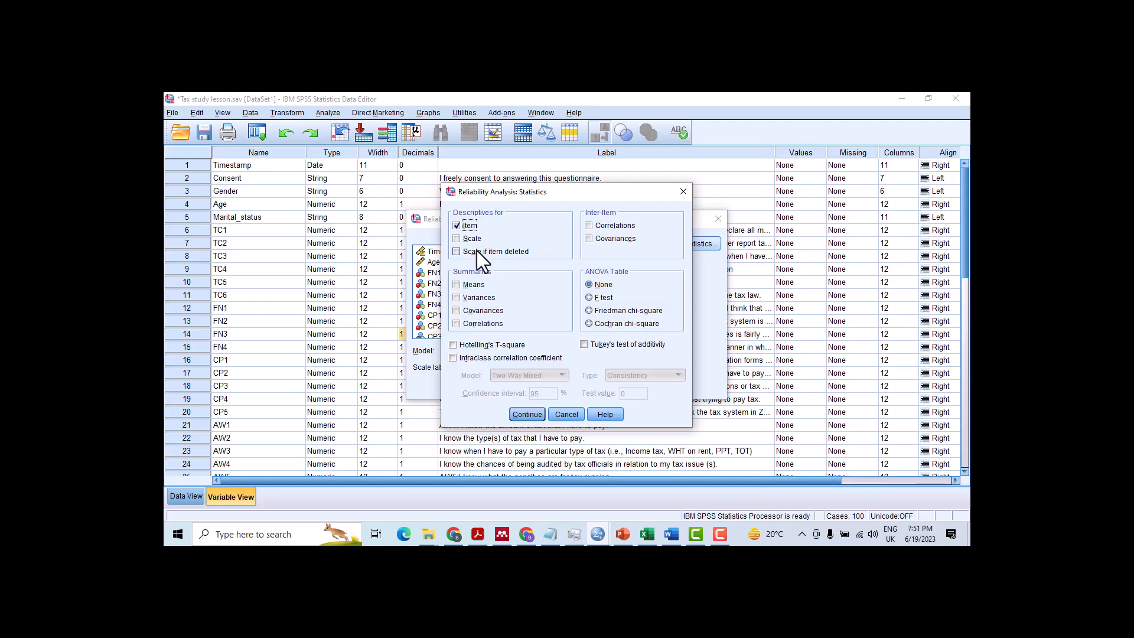
click(476, 251)
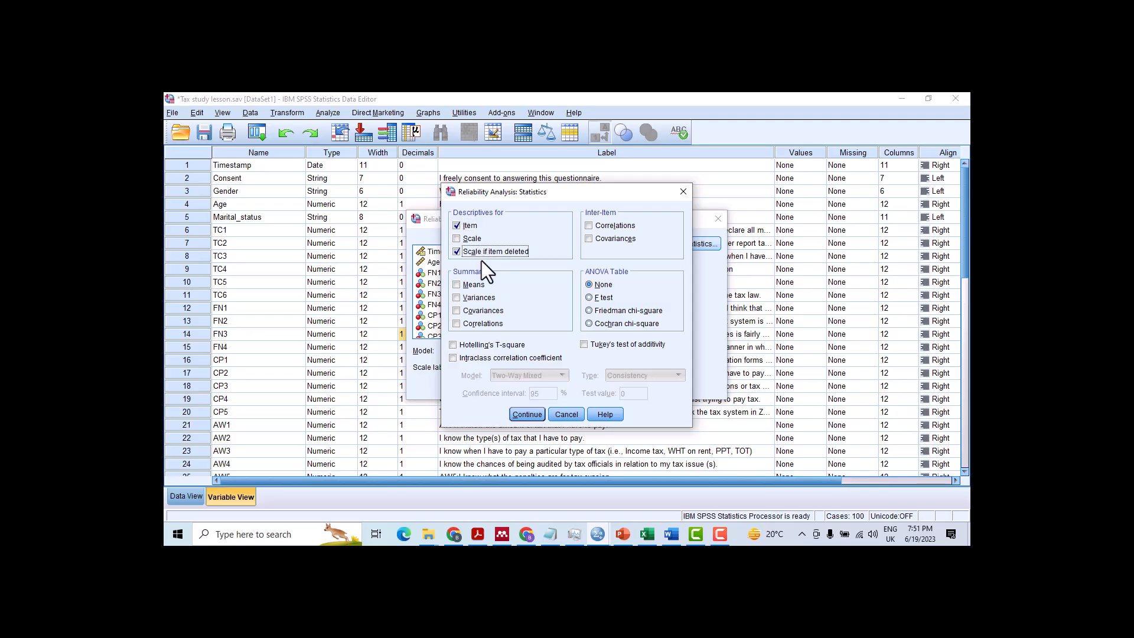
click(527, 414)
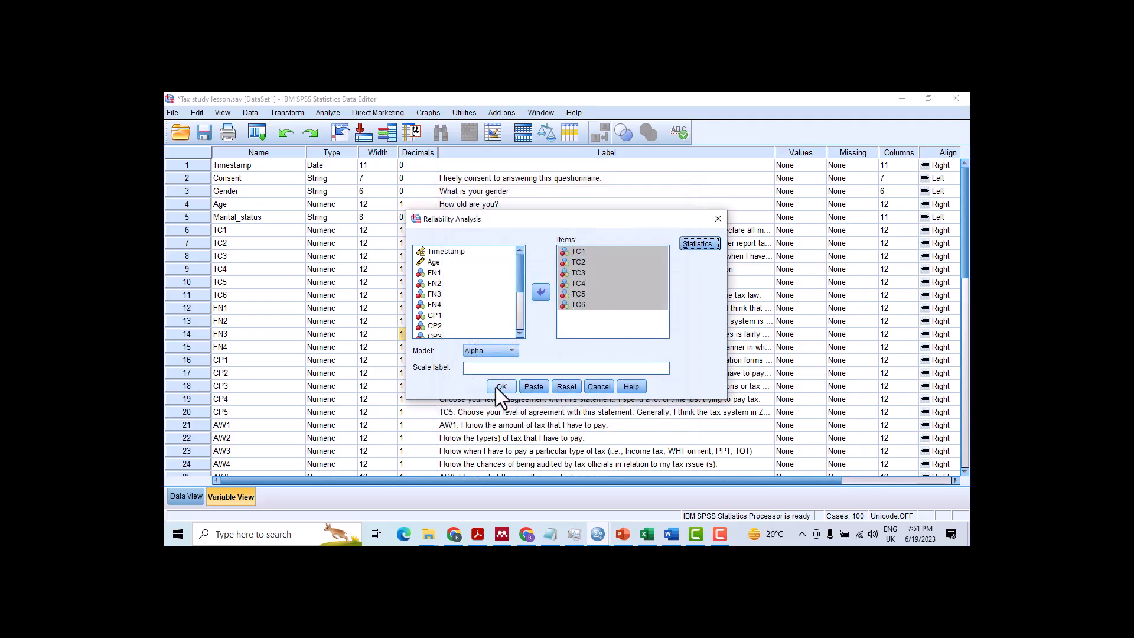
click(499, 386)
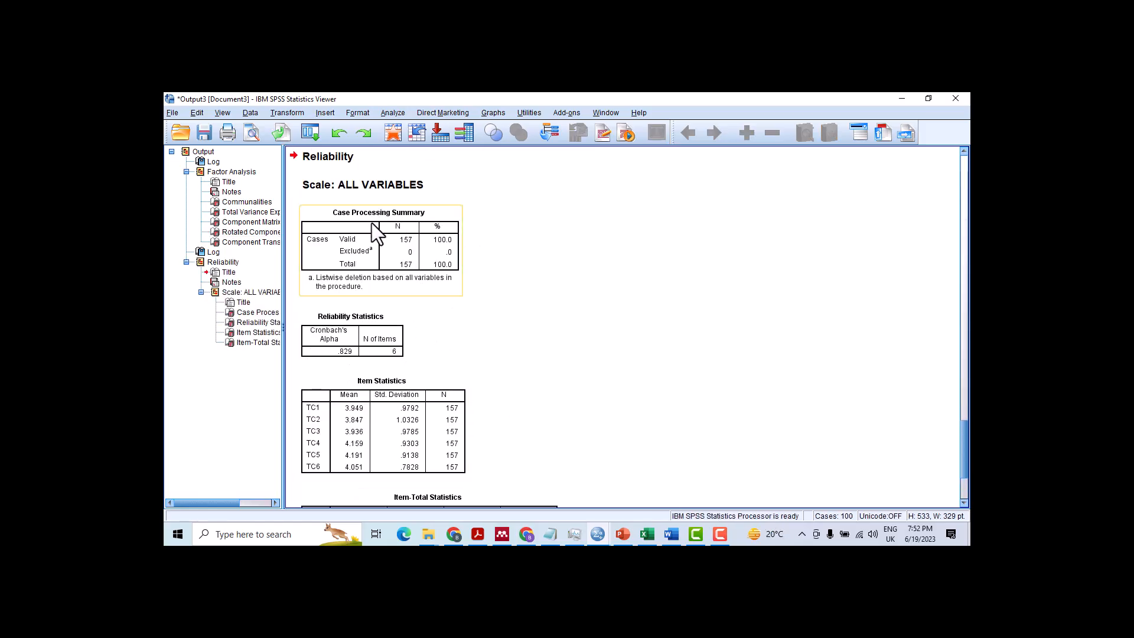
Examine the Cronbach's alpha, item statistics and item-total statistics for TC1 to TC6 in the reliability output
scroll(406, 277, down, 3)
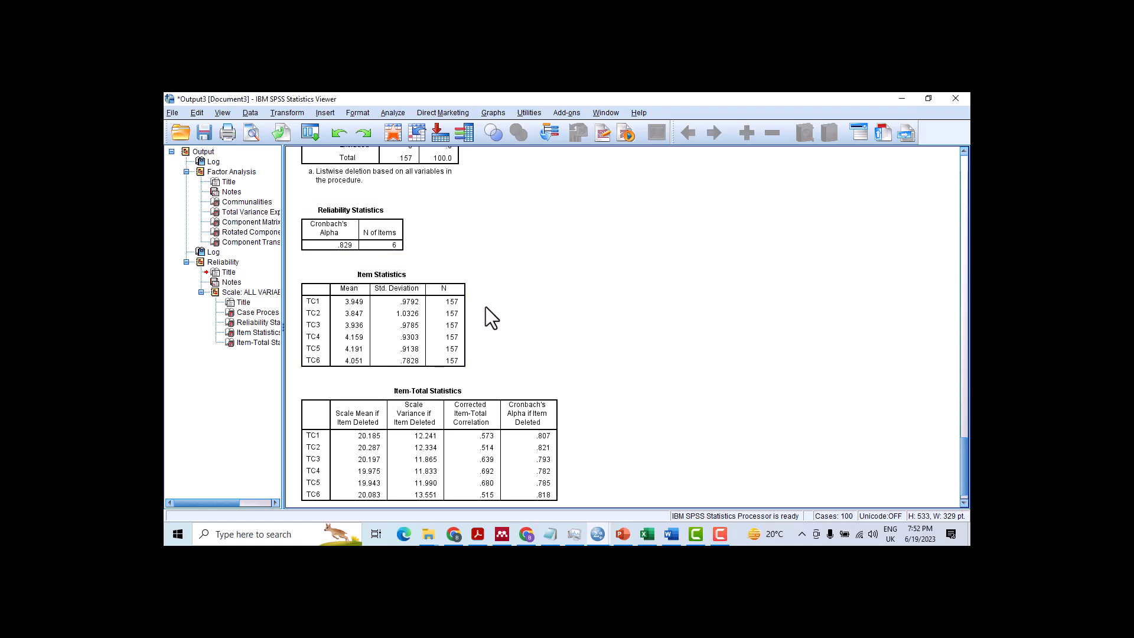
scroll(485, 306, down, 1)
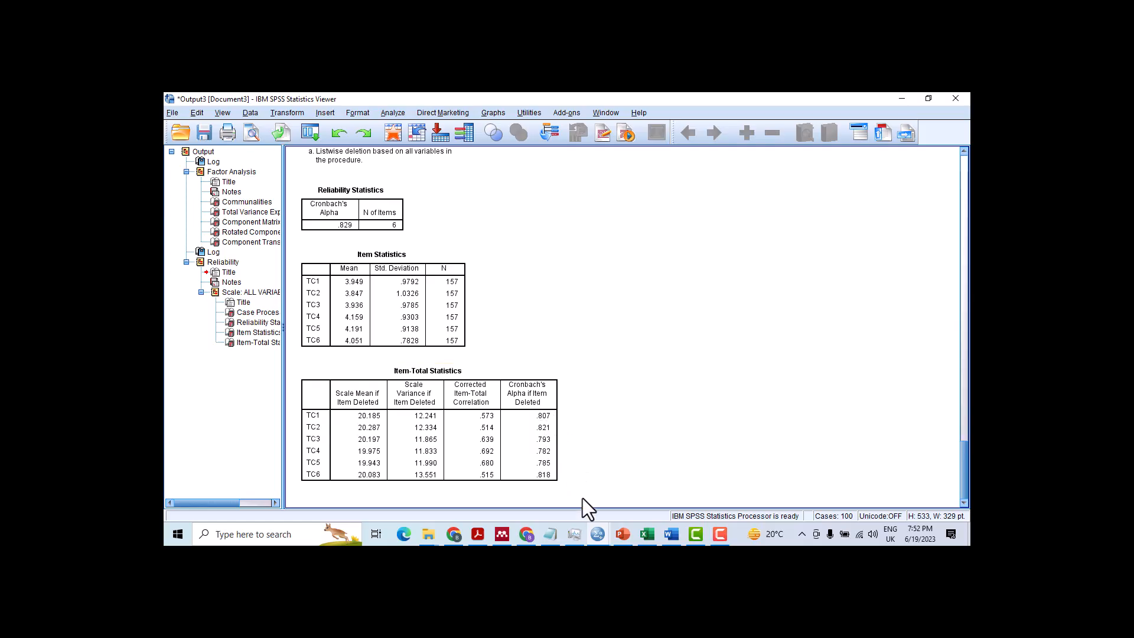
mouse_move(597, 534)
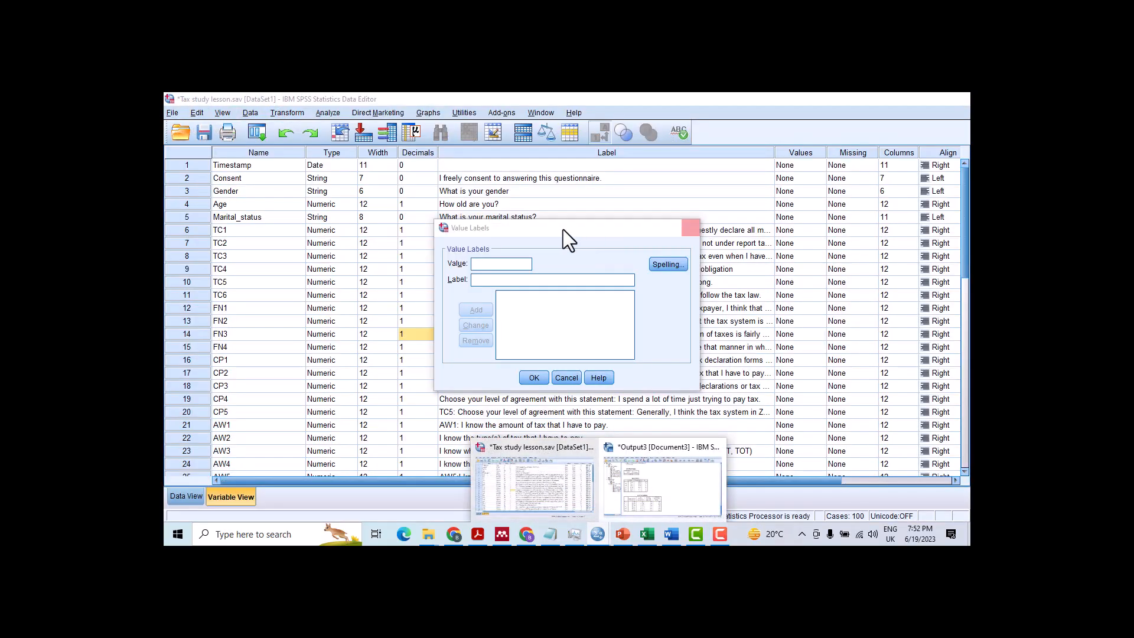
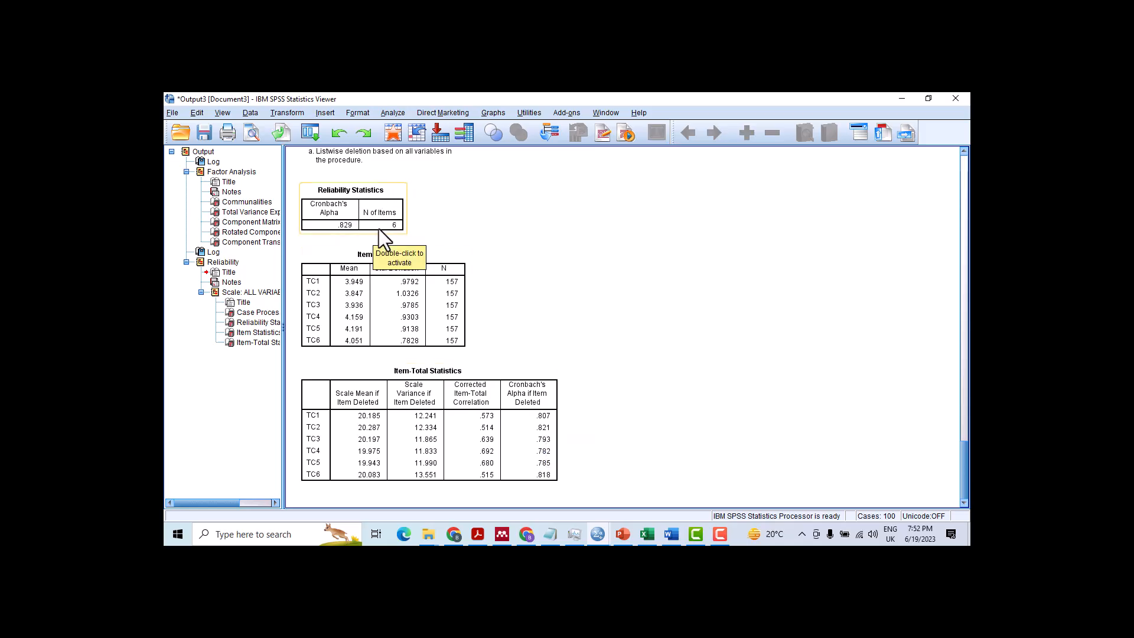
click(346, 225)
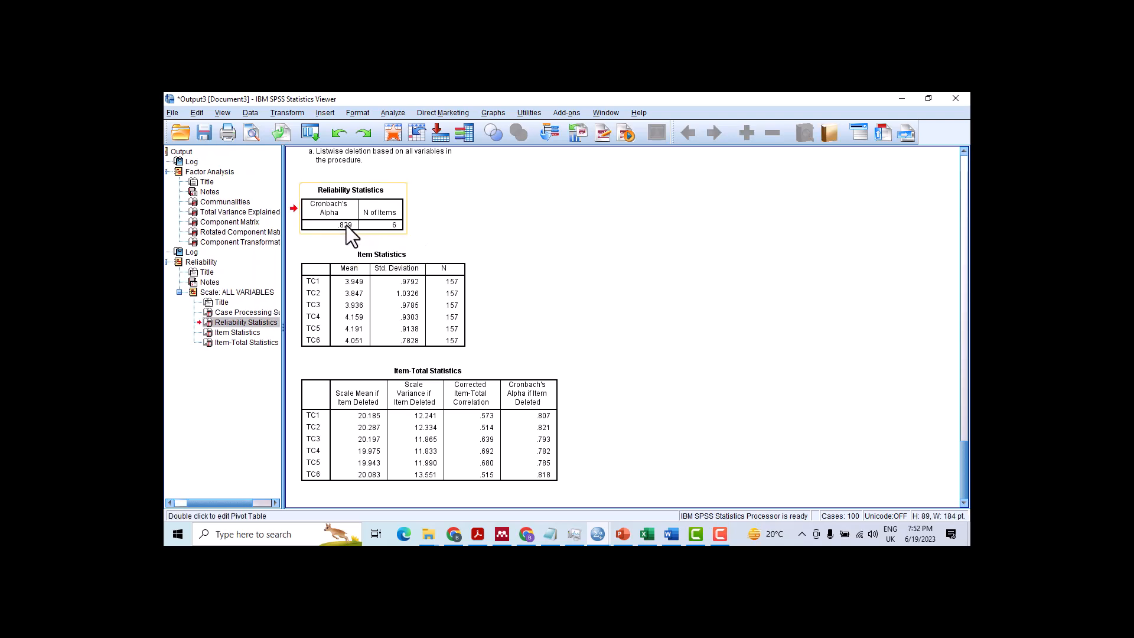
Switch to Excel and enter 0.829 as the Tax compliance alpha in E27 of the Cronbach's α row
key(alt+Tab)
scroll(600, 433, down, 1)
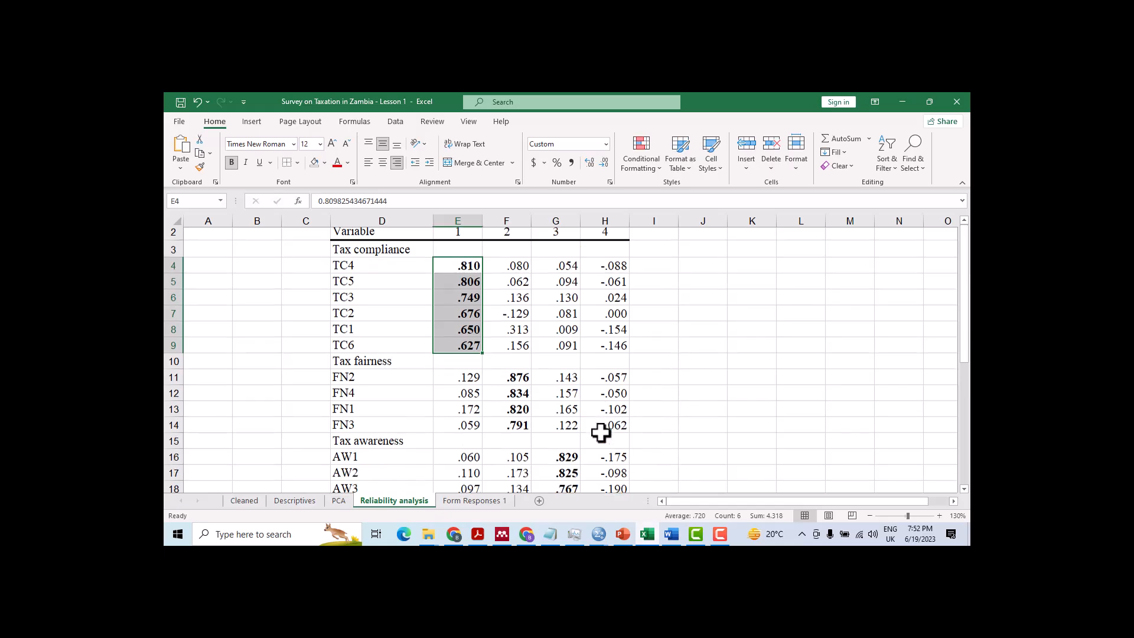
scroll(455, 337, down, 5)
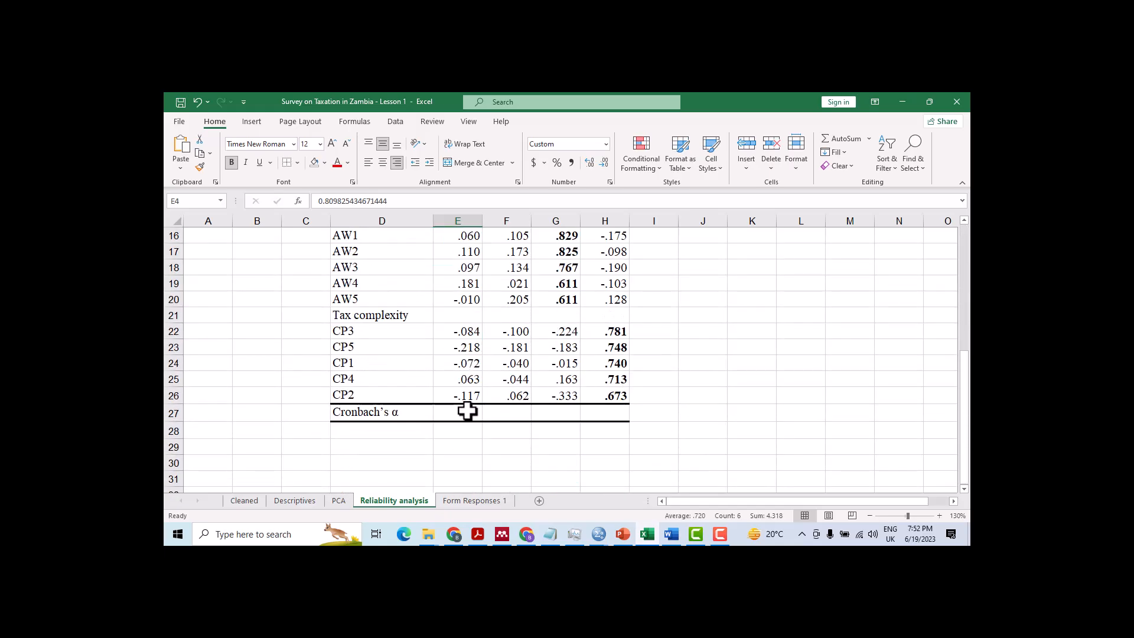
click(466, 412)
text(0)
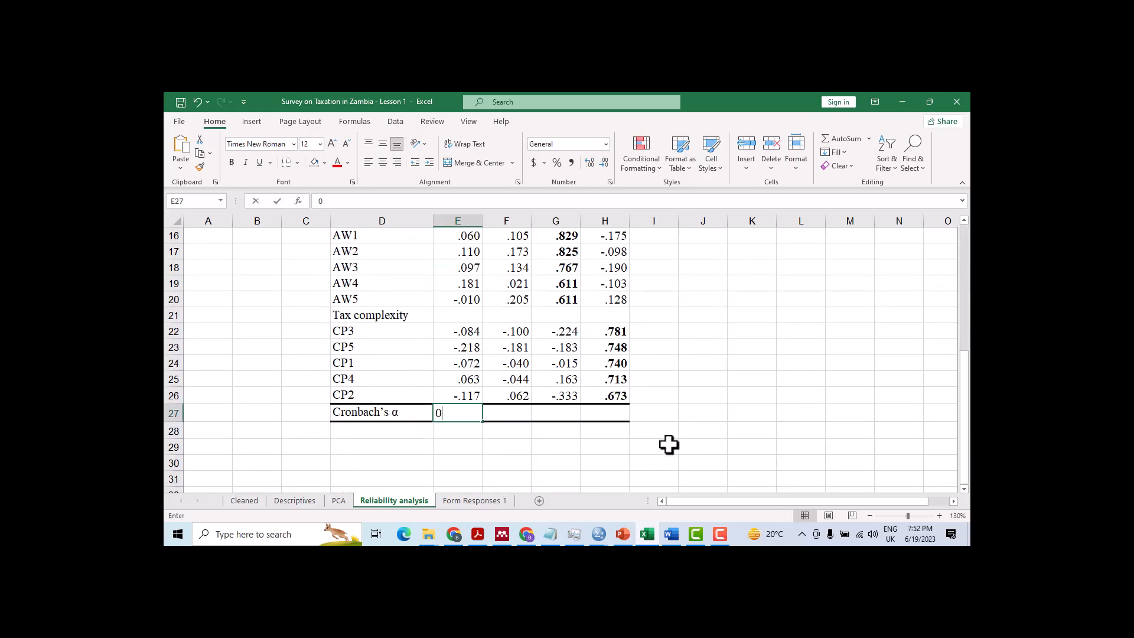
text(.829)
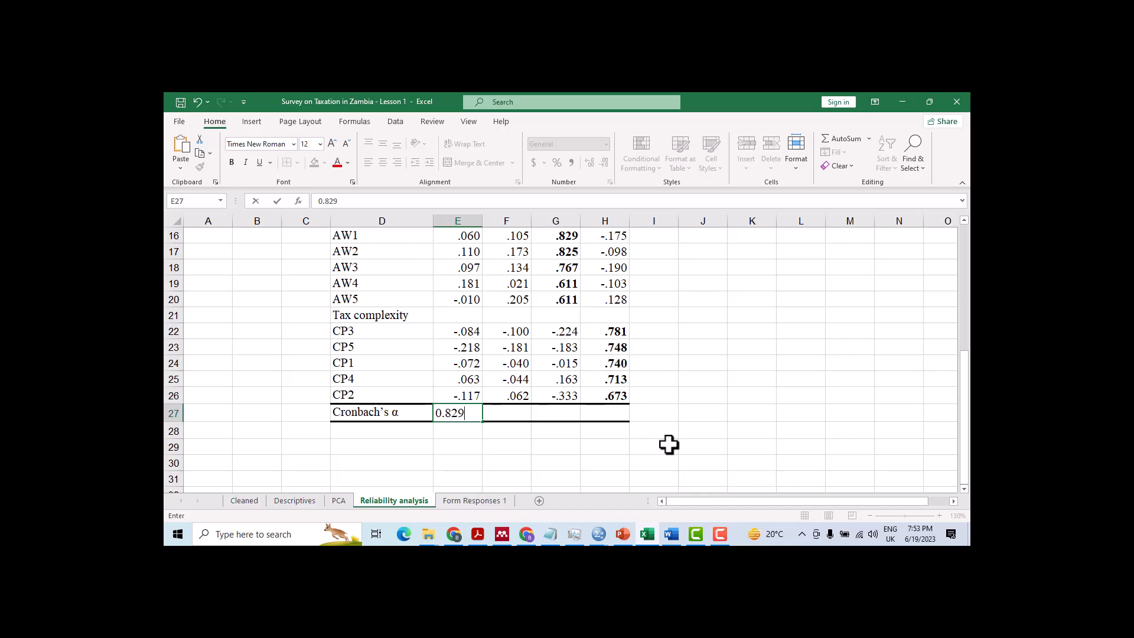
key(Return)
click(730, 427)
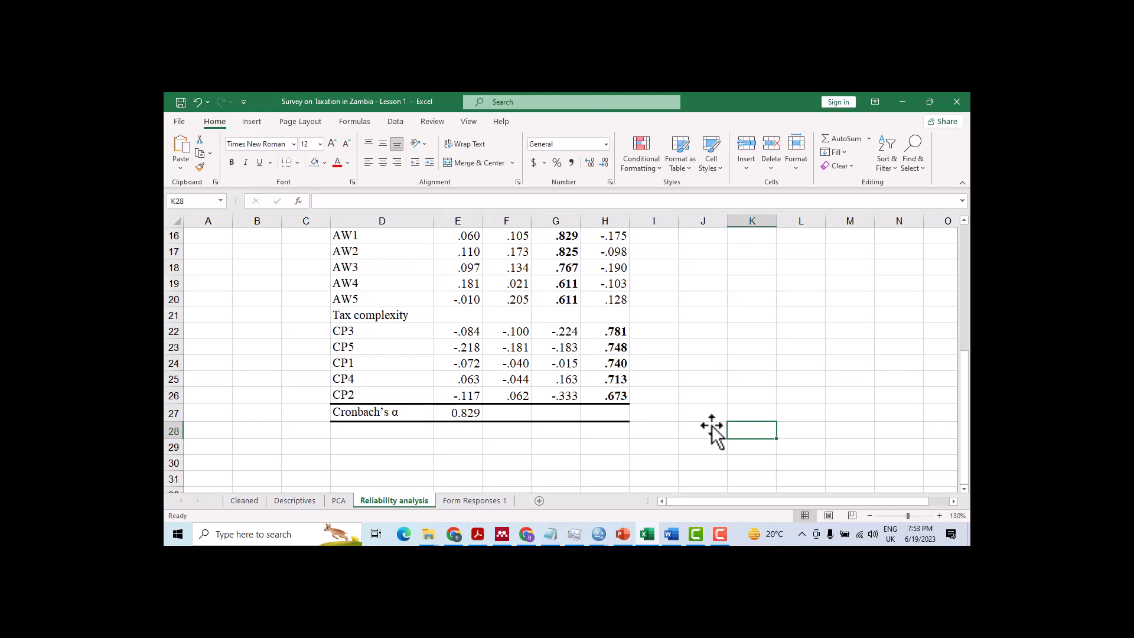
Check which Tax fairness items load on component 2 in F11:F14 and read their names in column D
scroll(525, 440, up, 5)
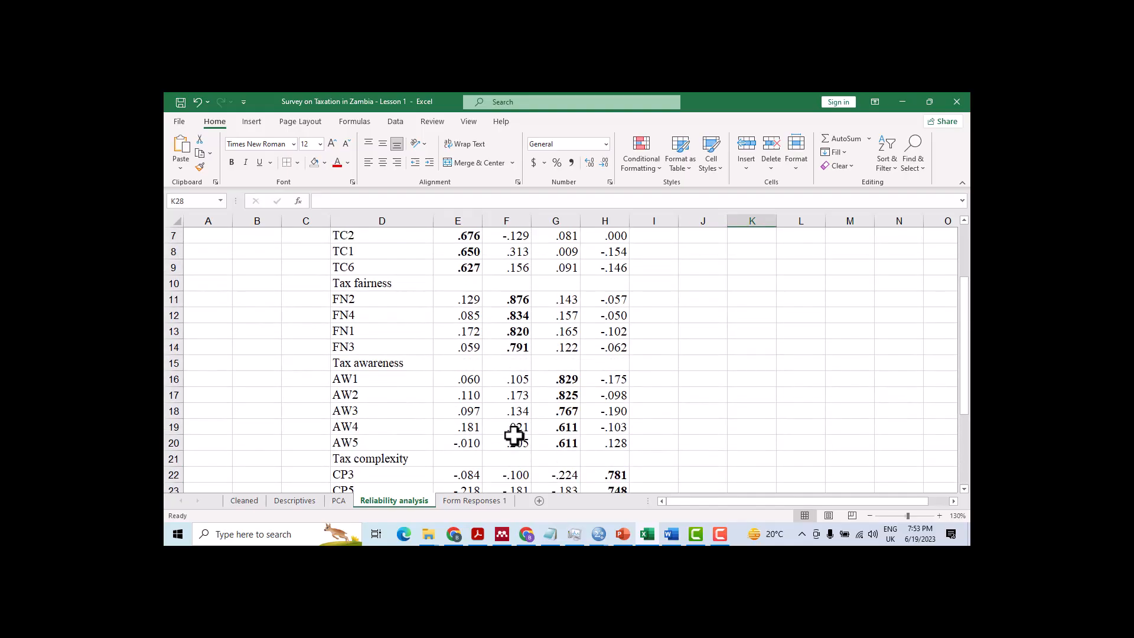
scroll(513, 435, down, 1)
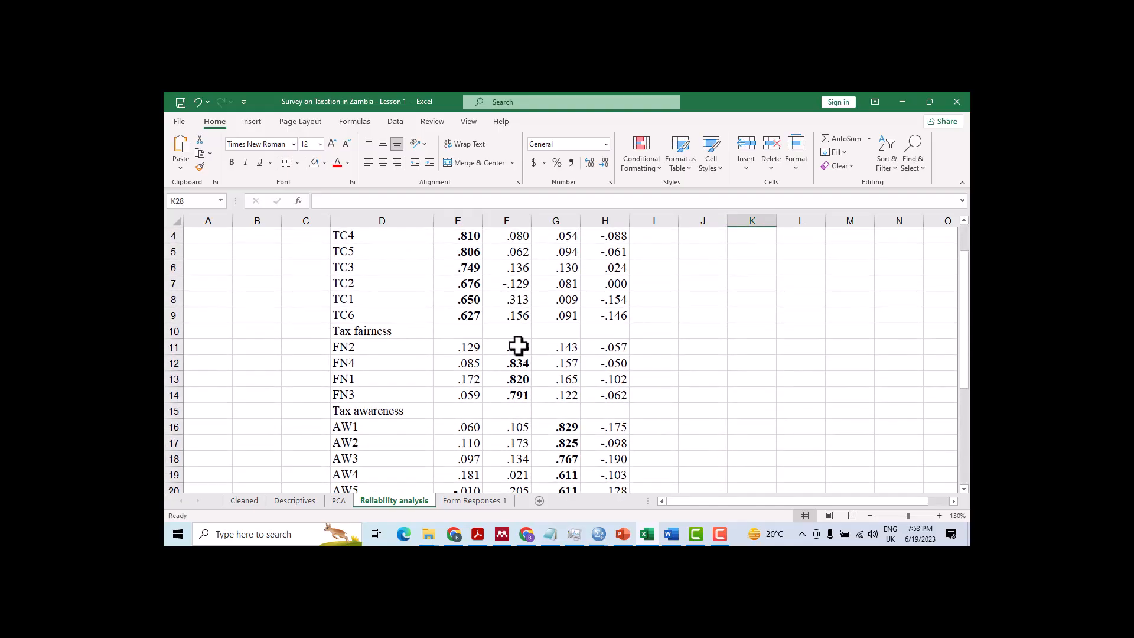
drag(516, 347, 514, 400)
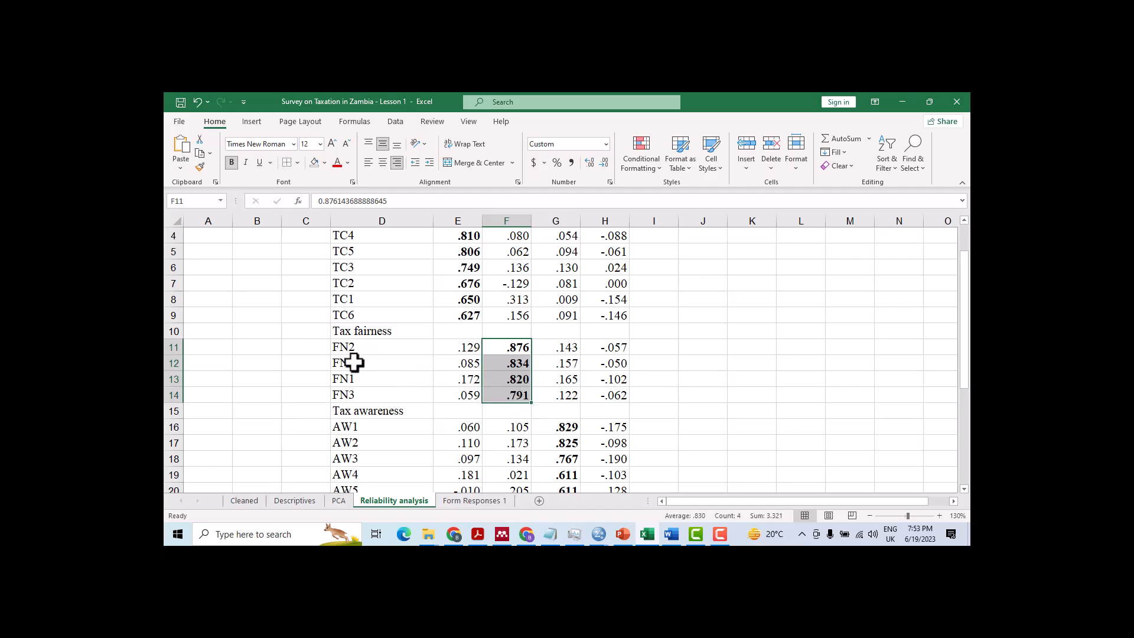
click(355, 378)
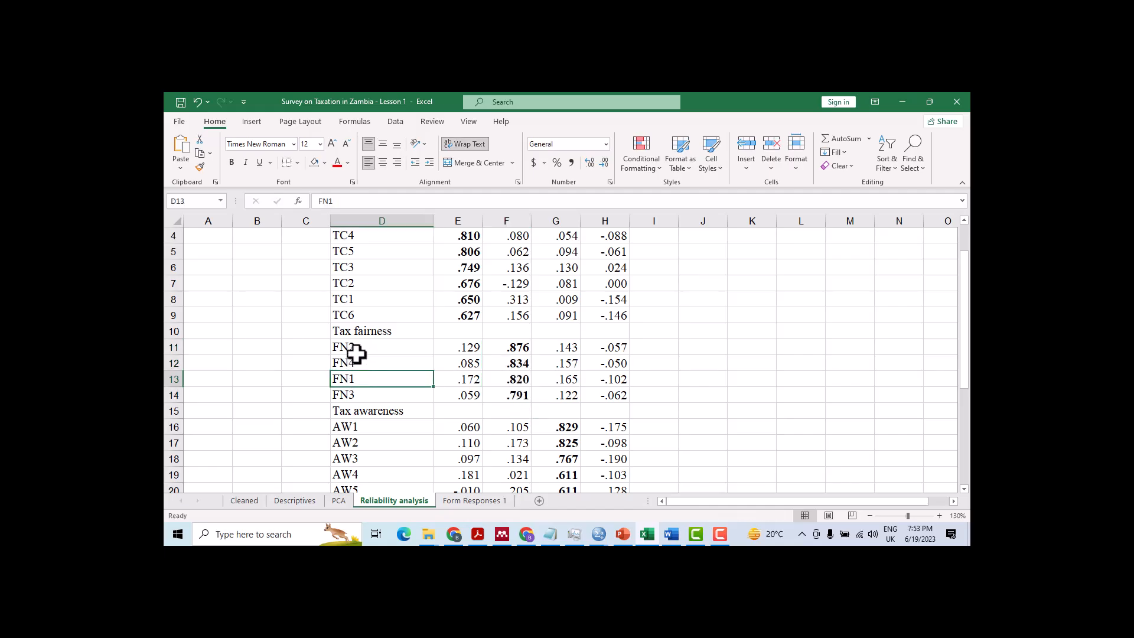
click(357, 349)
click(357, 381)
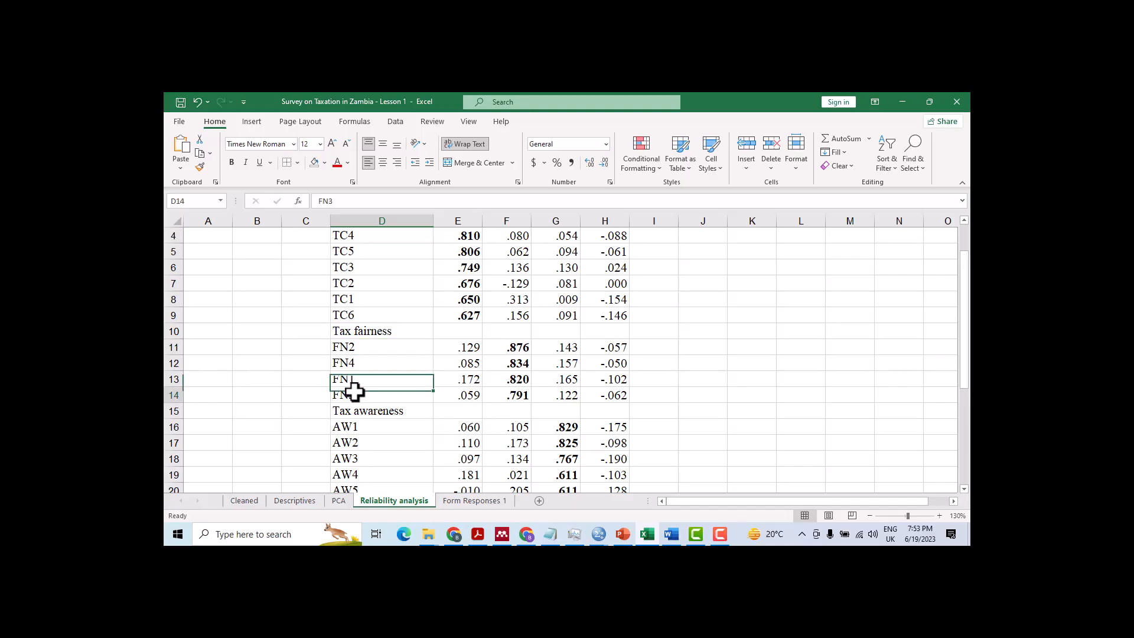
click(360, 366)
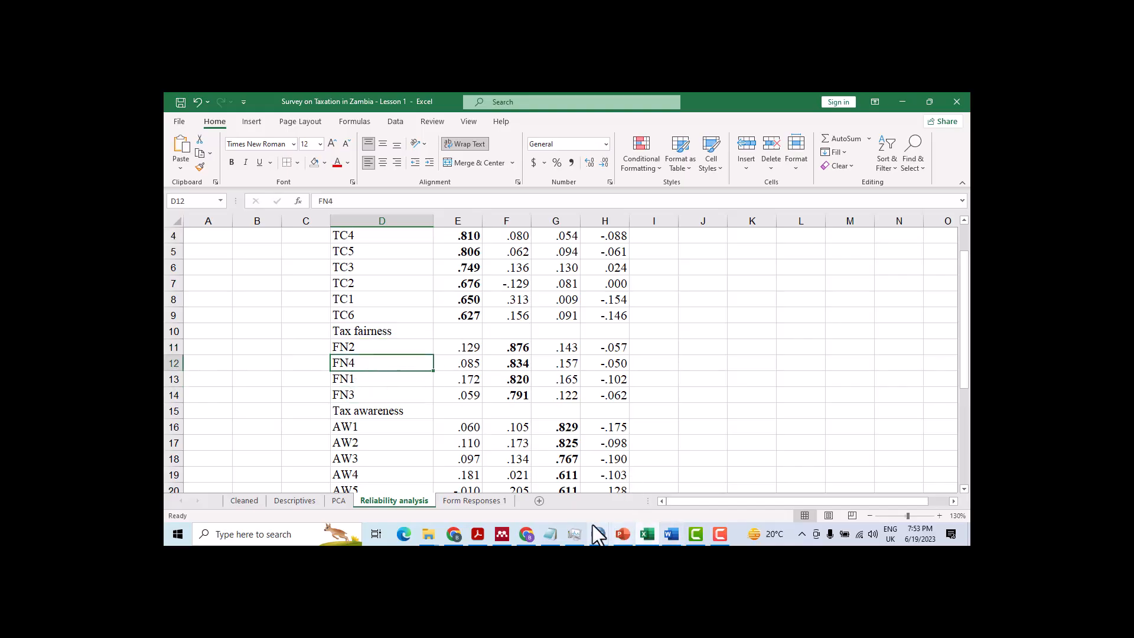
Switch to the SPSS output viewer, close Output3 without saving and return to the Tax study lesson.sav Data Editor
click(663, 479)
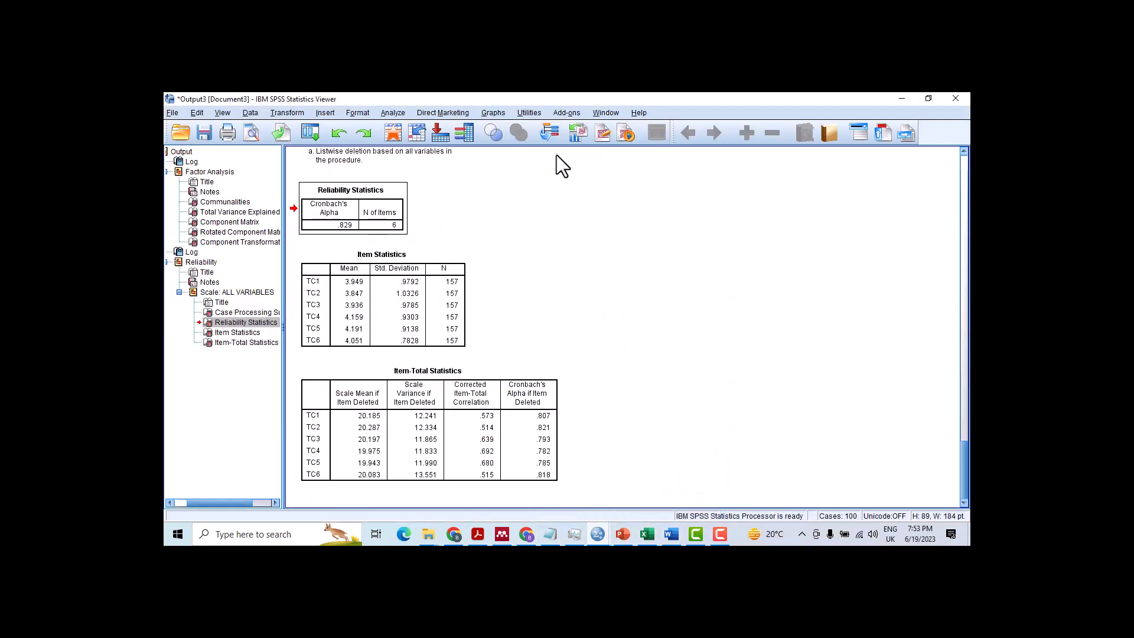
click(955, 98)
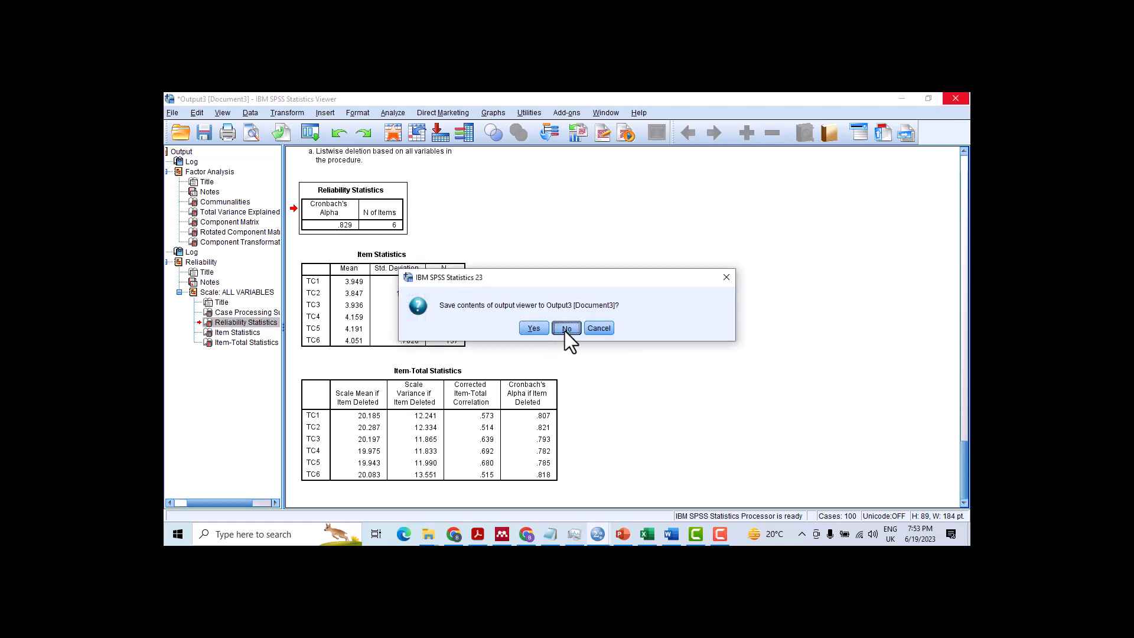
click(565, 328)
click(598, 534)
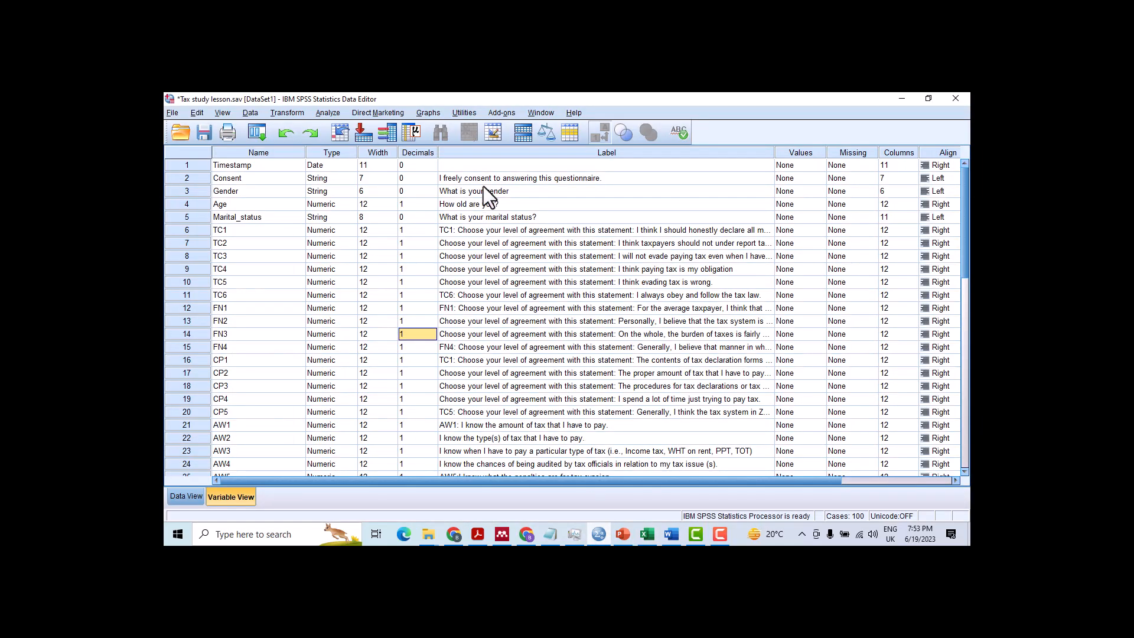
Open Reliability Analysis, reset its previous settings and display the variable list by variable names
click(327, 113)
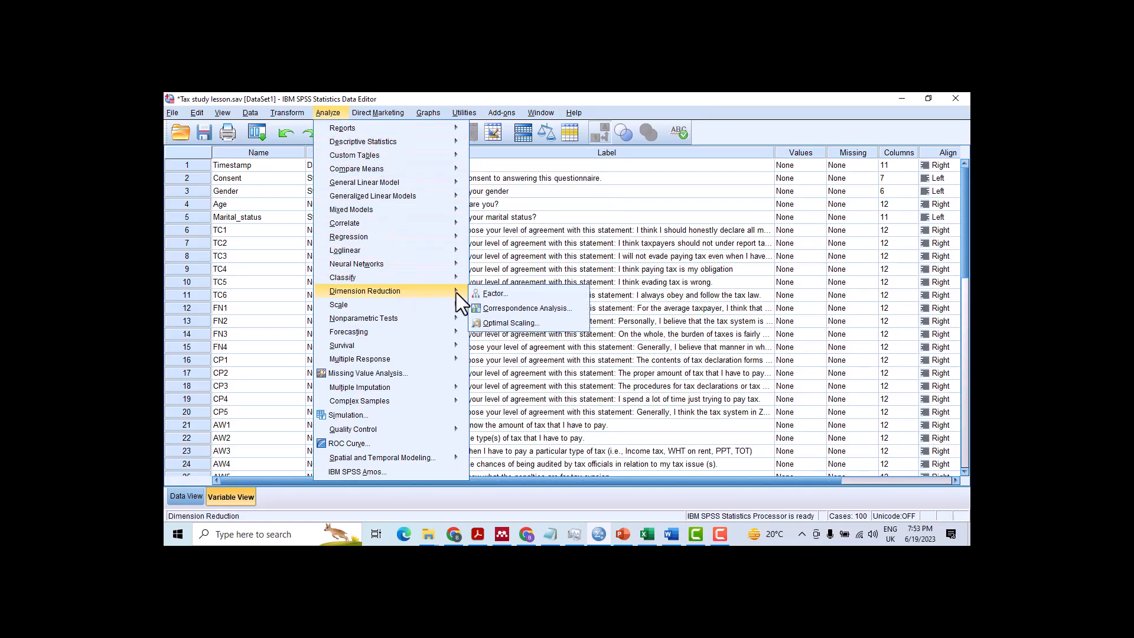
mouse_move(437, 305)
click(526, 306)
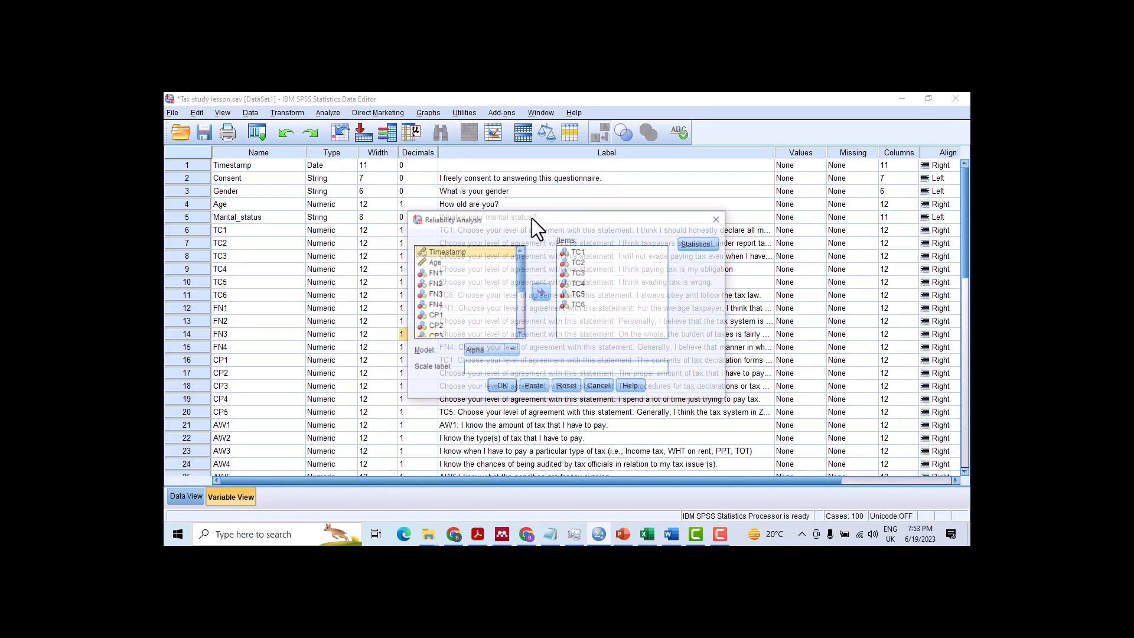
click(567, 389)
right_click(470, 258)
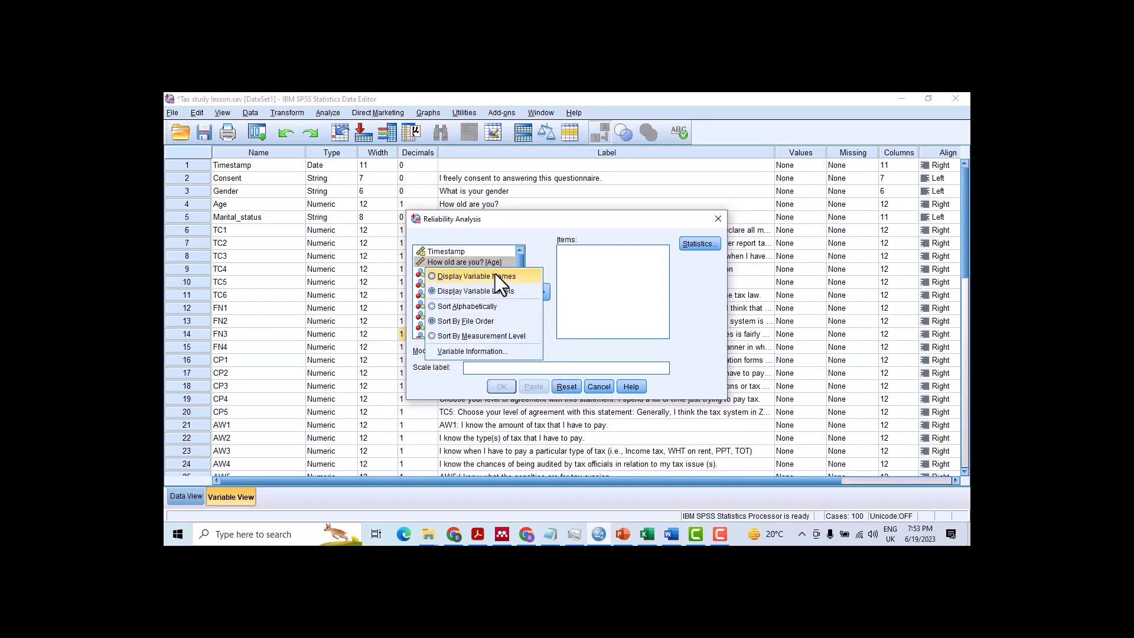
click(495, 274)
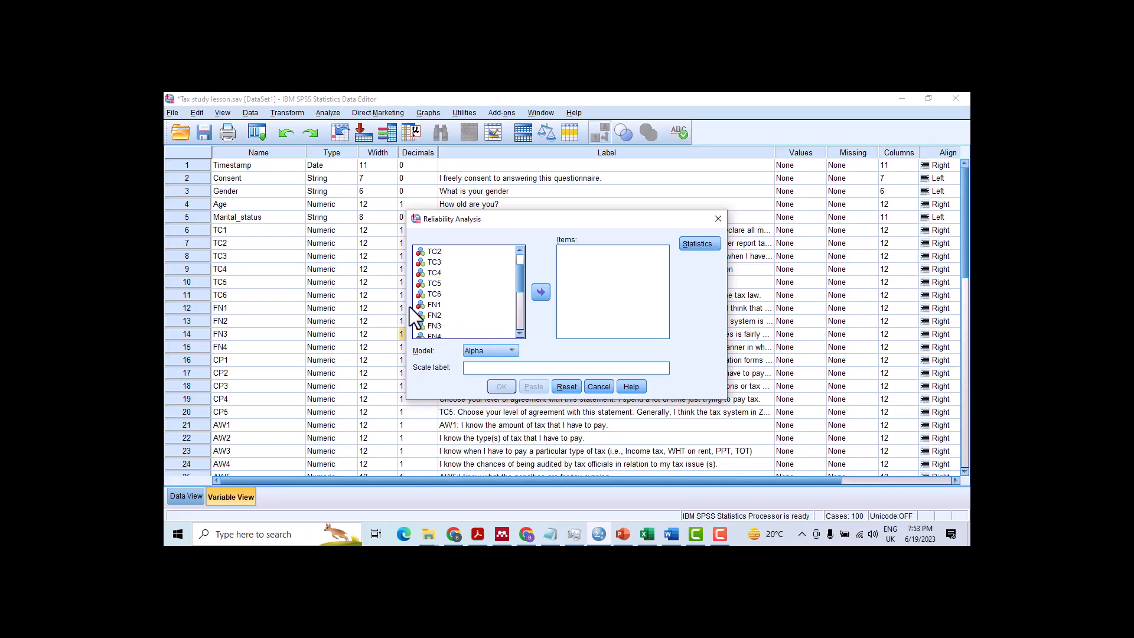
Add the Tax fairness variables FN1 through FN4 as the reliability analysis items
click(419, 306)
key(shift+Down)
key(shift+Down)
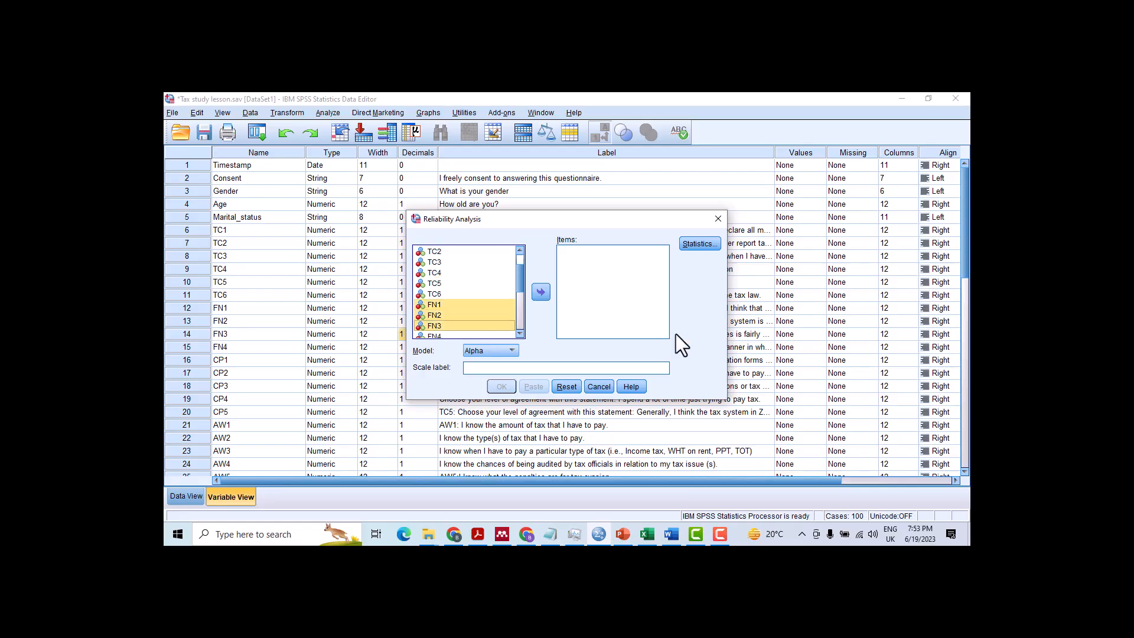
key(shift+Down)
key(shift+Down)
key(shift+Up)
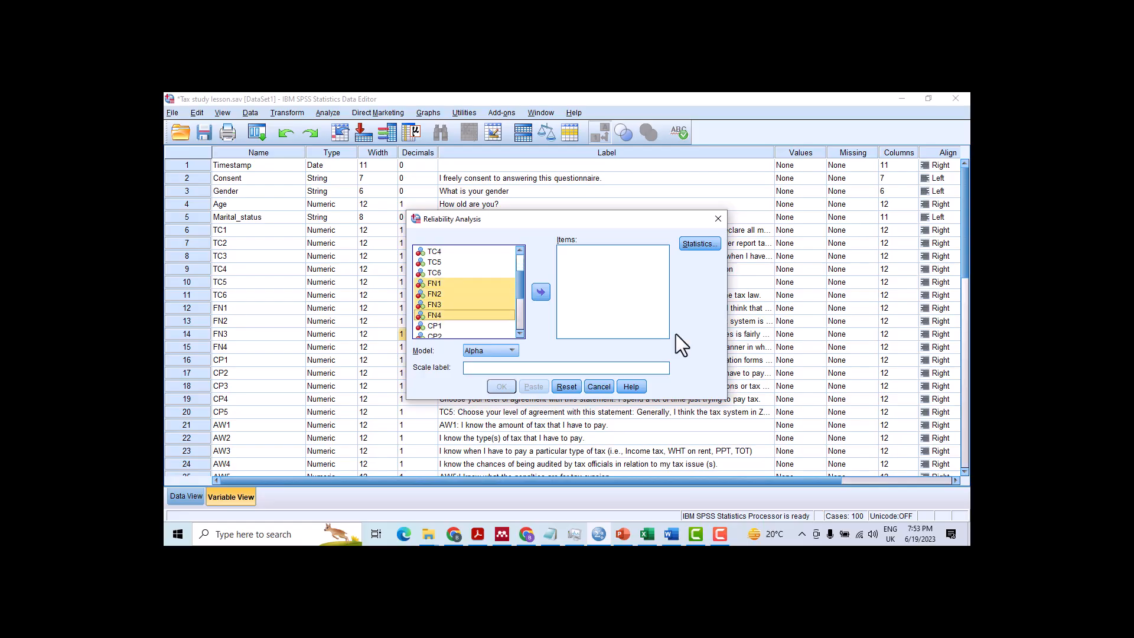
click(537, 294)
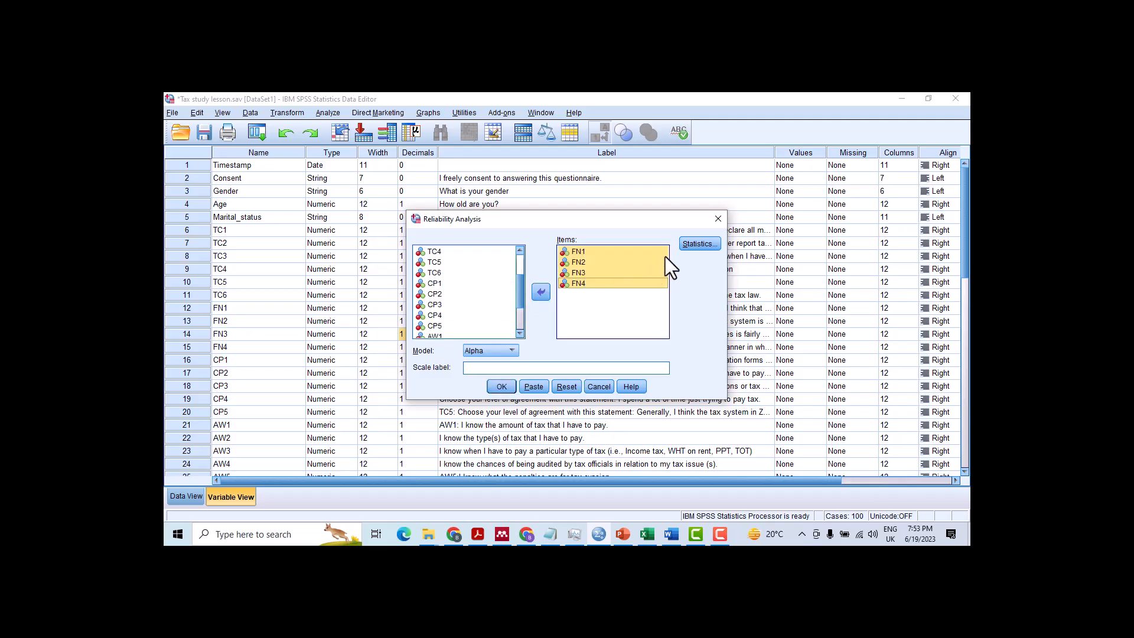
Request the Item and Scale if item deleted descriptives for FN1 to FN4 and run the Alpha reliability analysis
click(699, 242)
click(470, 226)
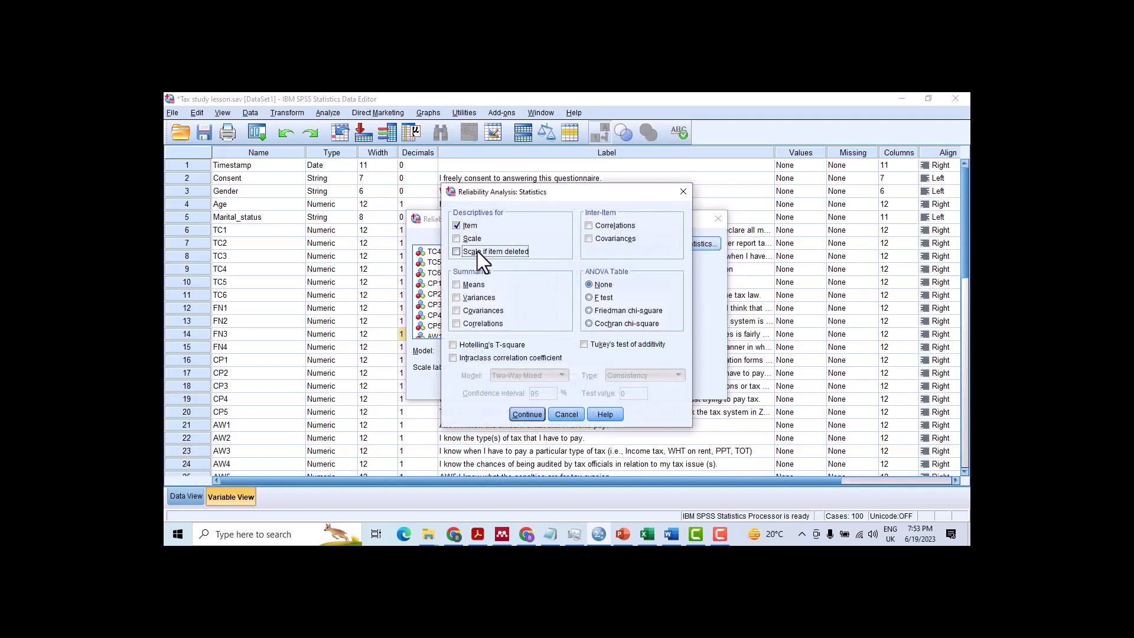
click(528, 414)
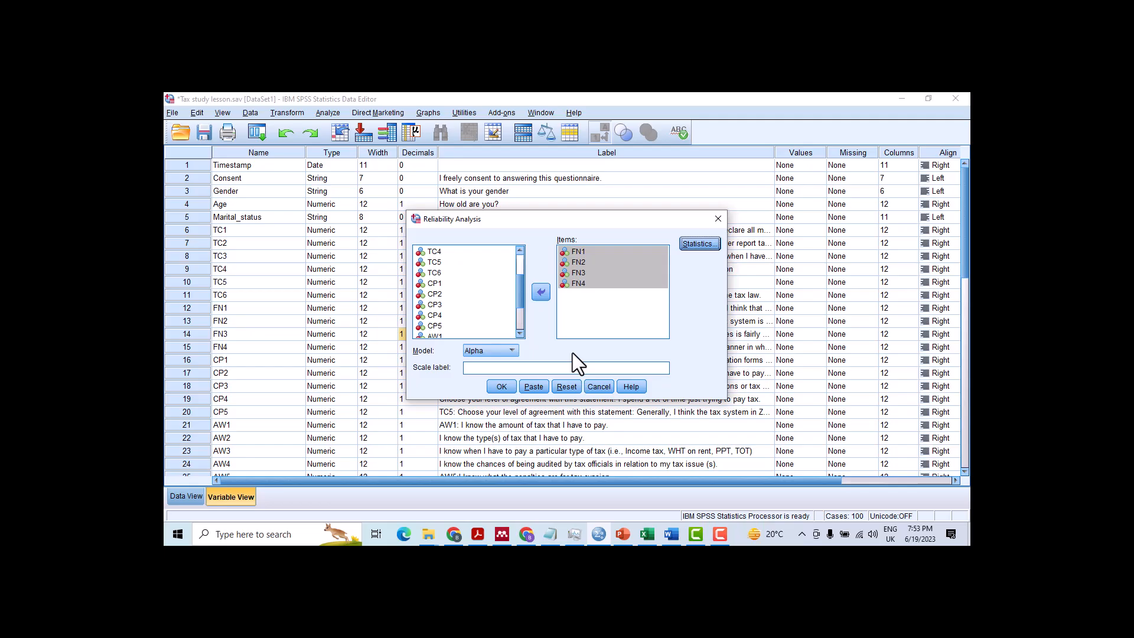
click(501, 386)
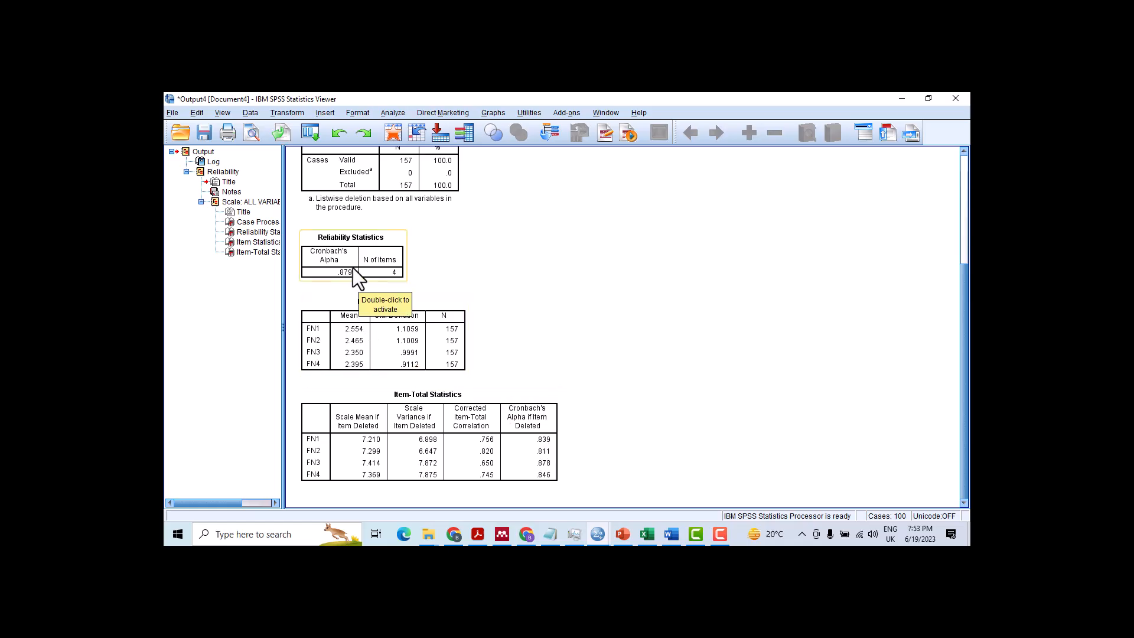
Switch to Excel and enter 0.879 as the Tax fairness alpha in F27 of the Cronbach's α row
click(647, 534)
scroll(576, 416, down, 6)
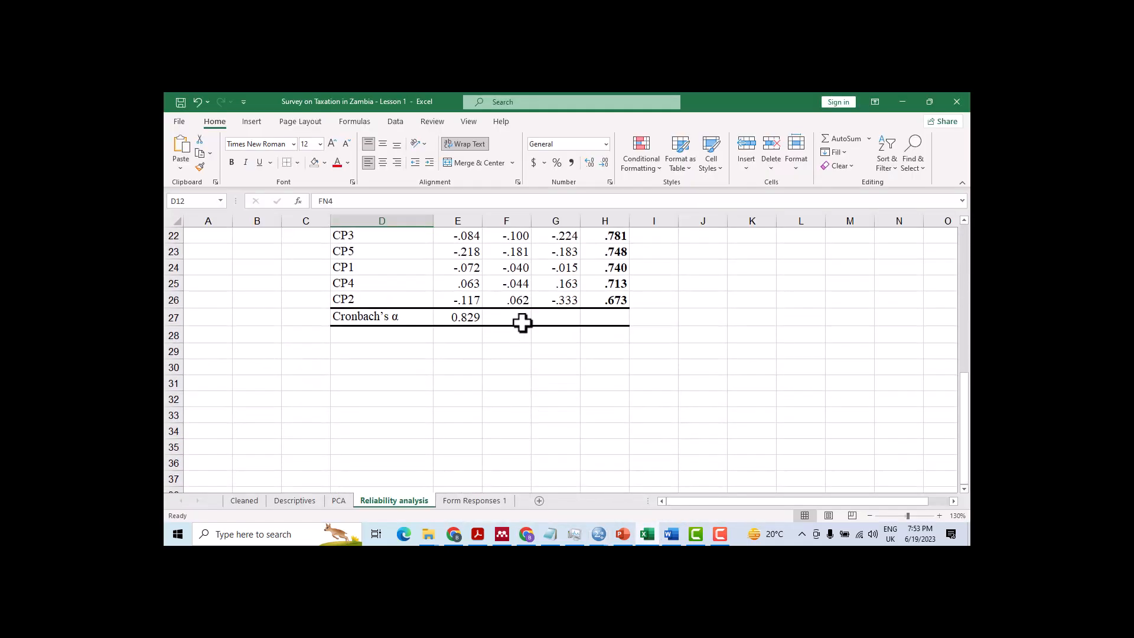
click(522, 319)
text(0.879)
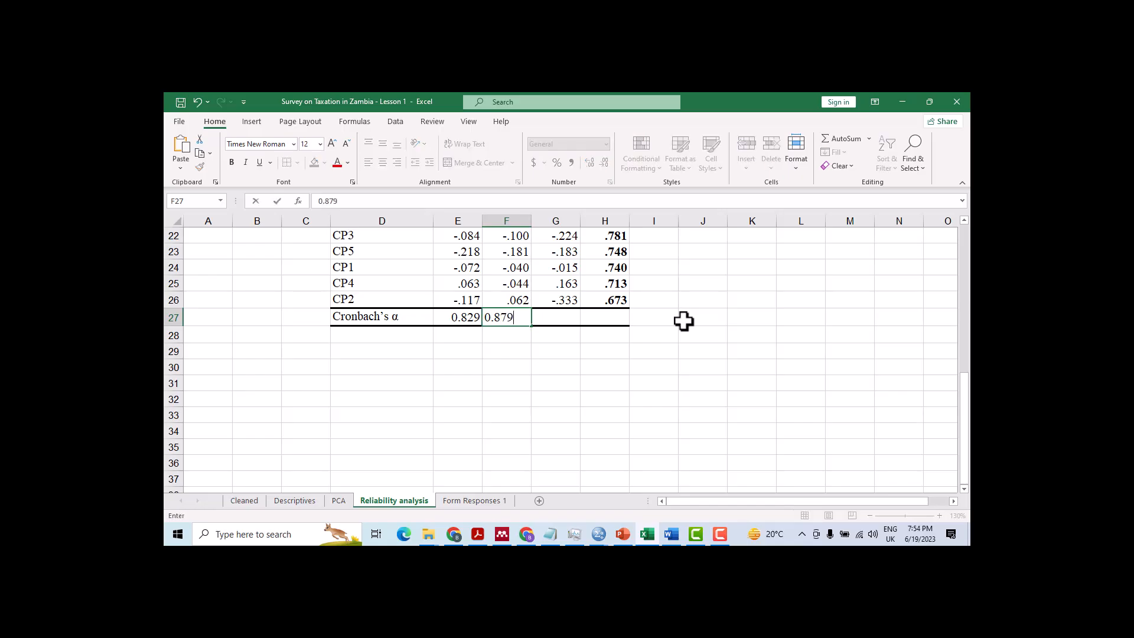
key(Return)
Locate the Tax awareness block in the Reliability analysis table and select the factor 3 loadings of AW1 to AW5
scroll(629, 337, up, 7)
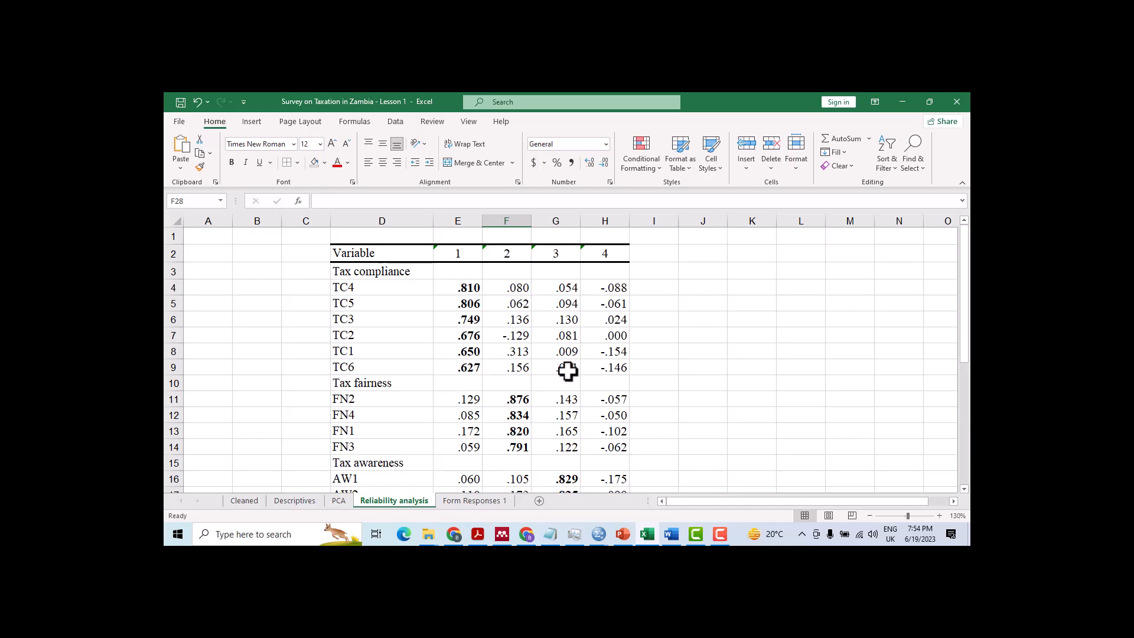
scroll(567, 370, down, 3)
click(430, 320)
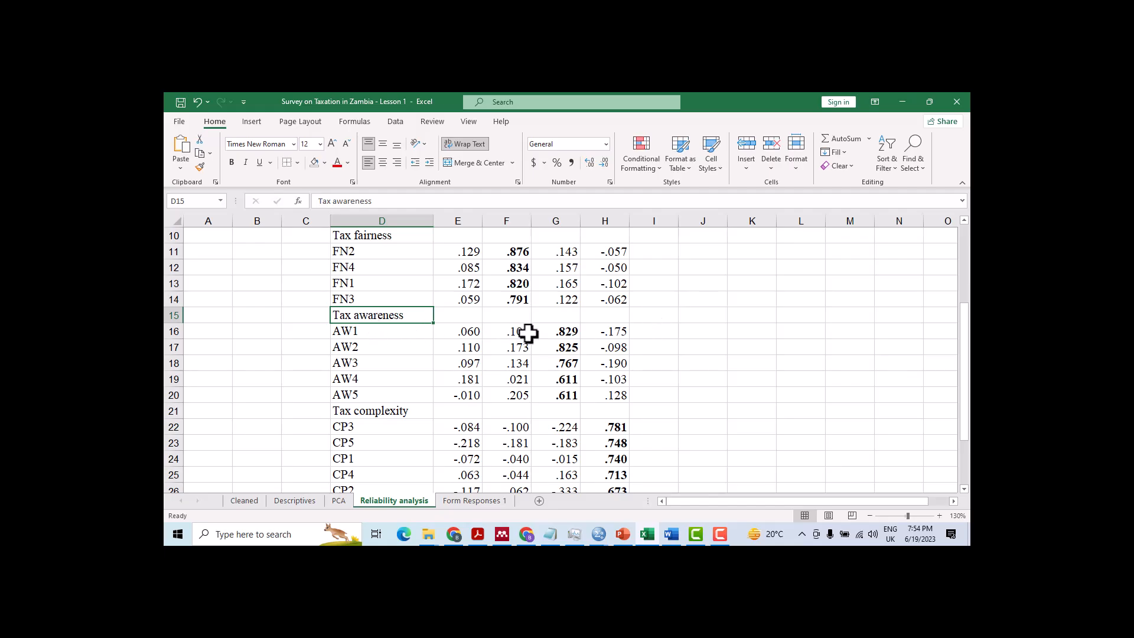
drag(564, 332, 558, 397)
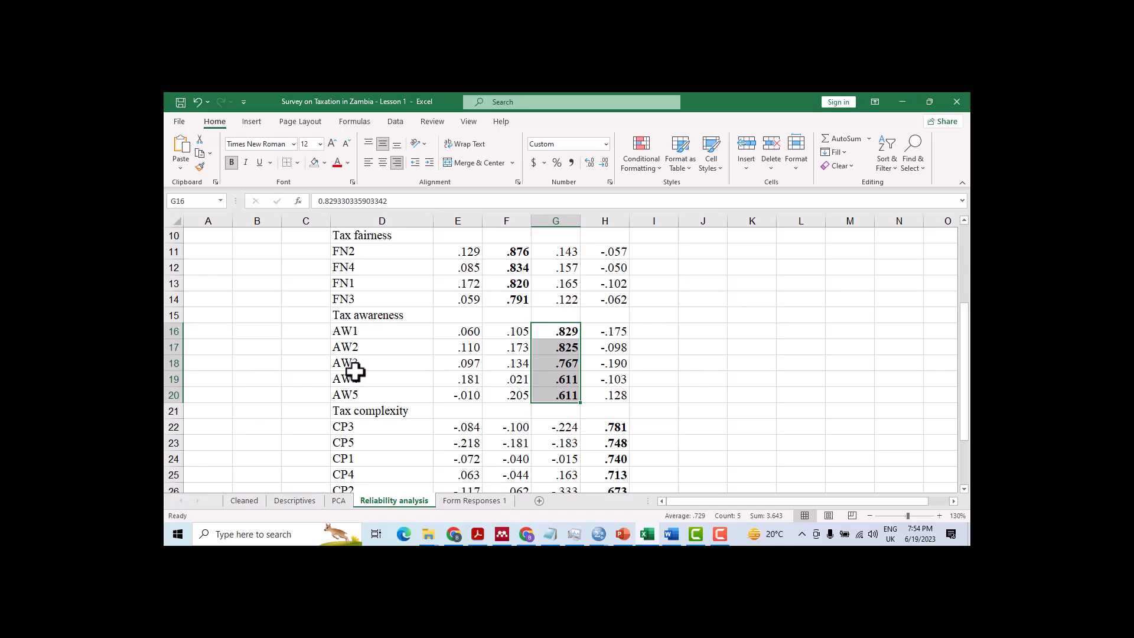
Switch to the SPSS output viewer and close the Tax fairness reliability output without saving it
click(598, 533)
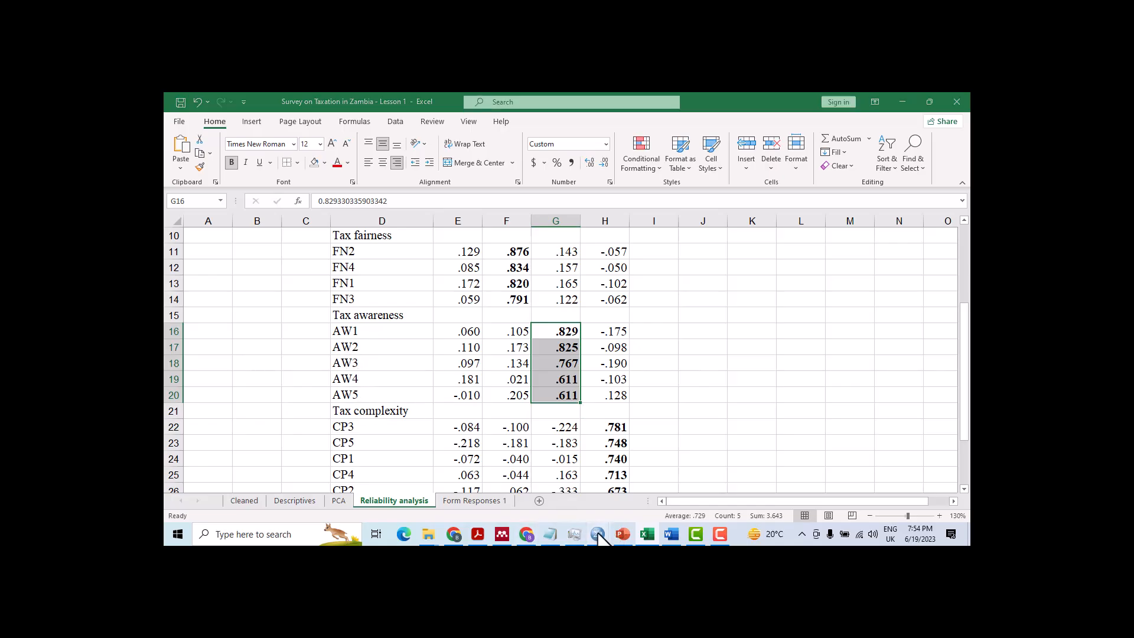
click(663, 476)
click(955, 99)
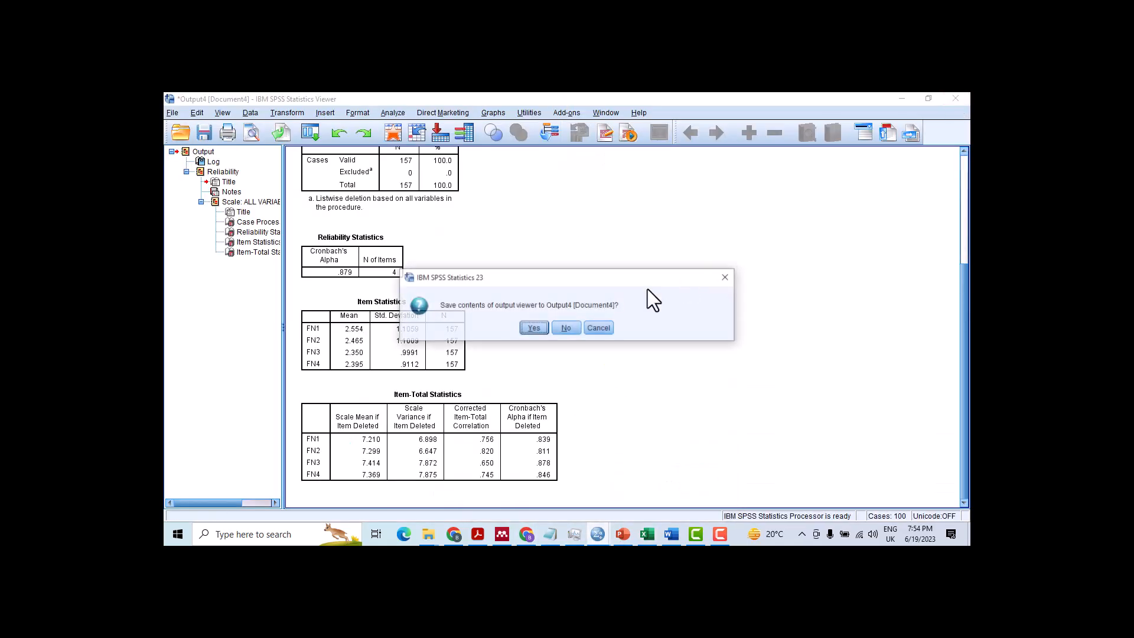
click(566, 327)
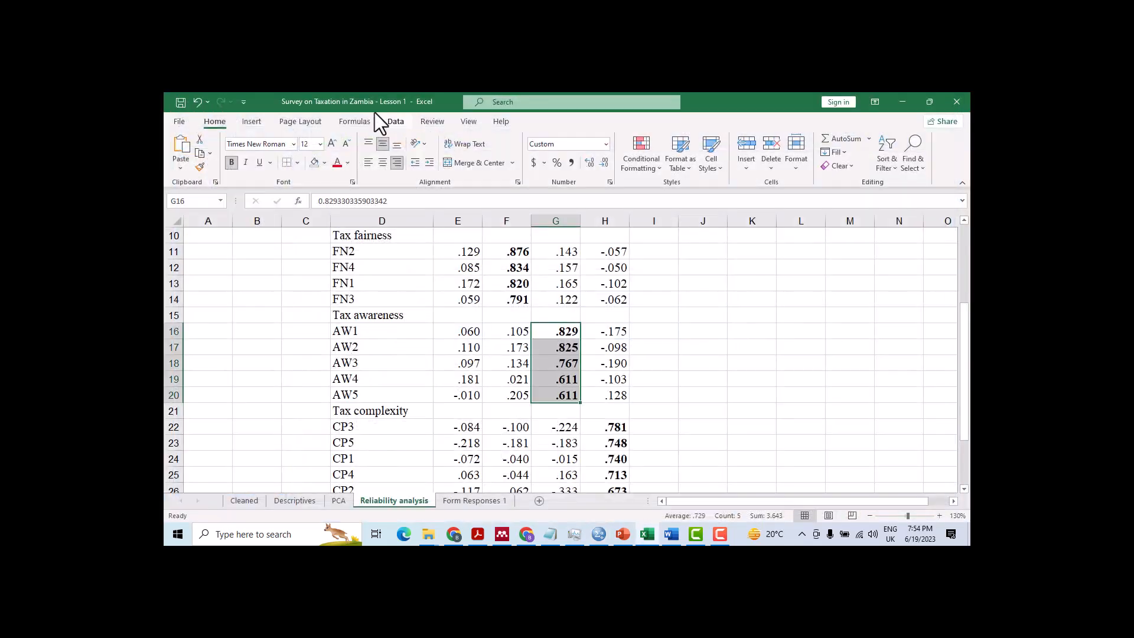
Open Reliability Analysis from the SPSS data editor, reset its previous settings and display the variable list by variable names
click(598, 534)
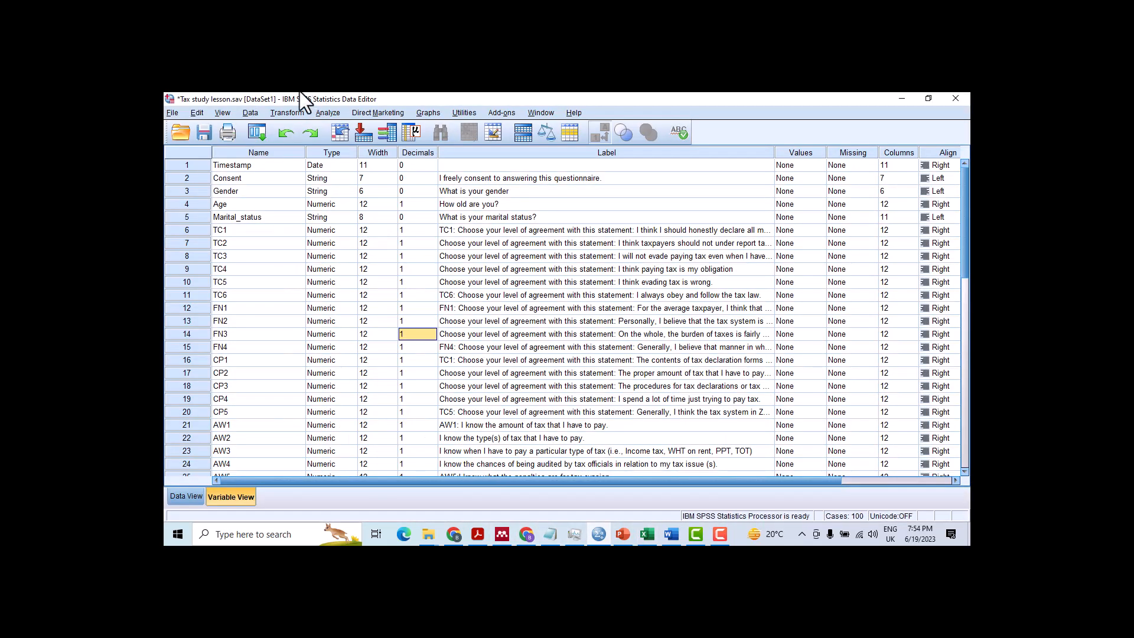
click(340, 109)
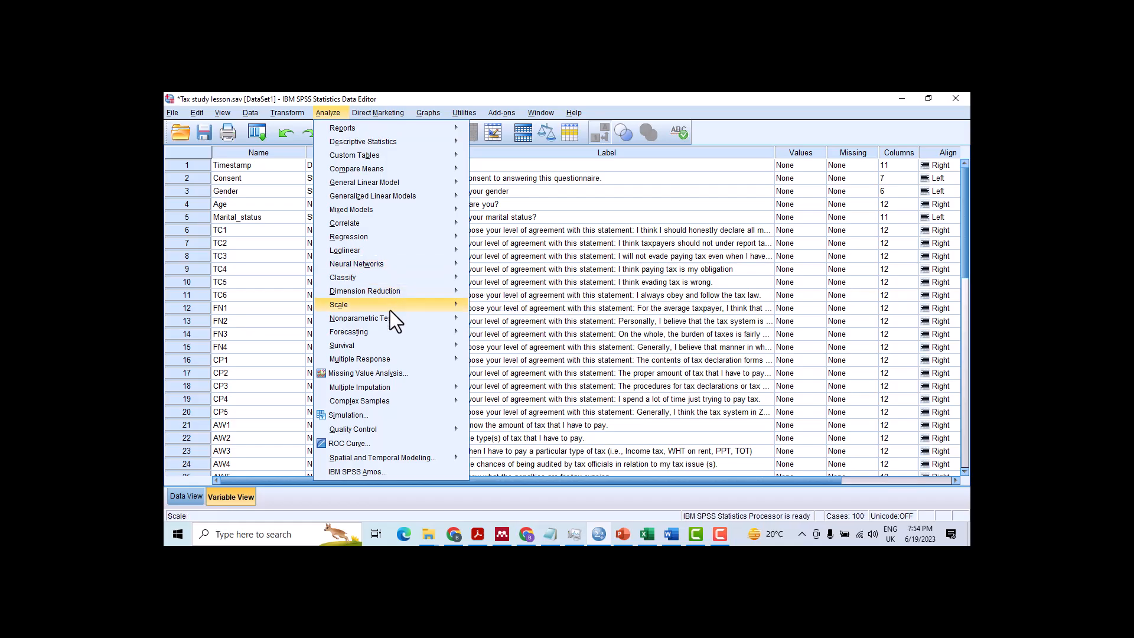
mouse_move(390, 310)
click(493, 308)
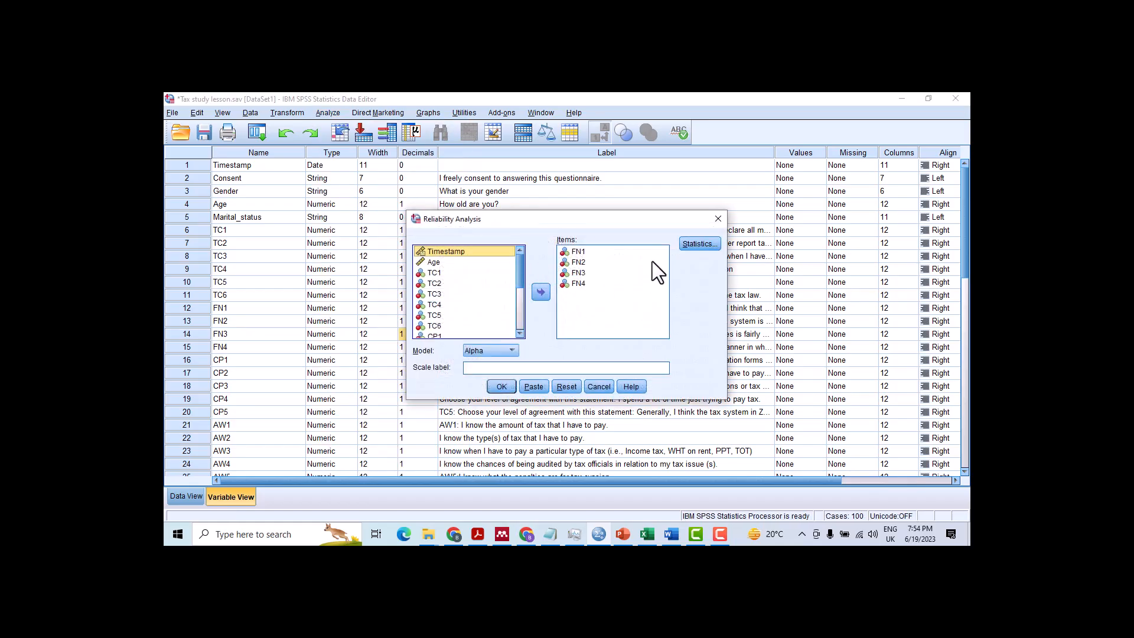
click(565, 386)
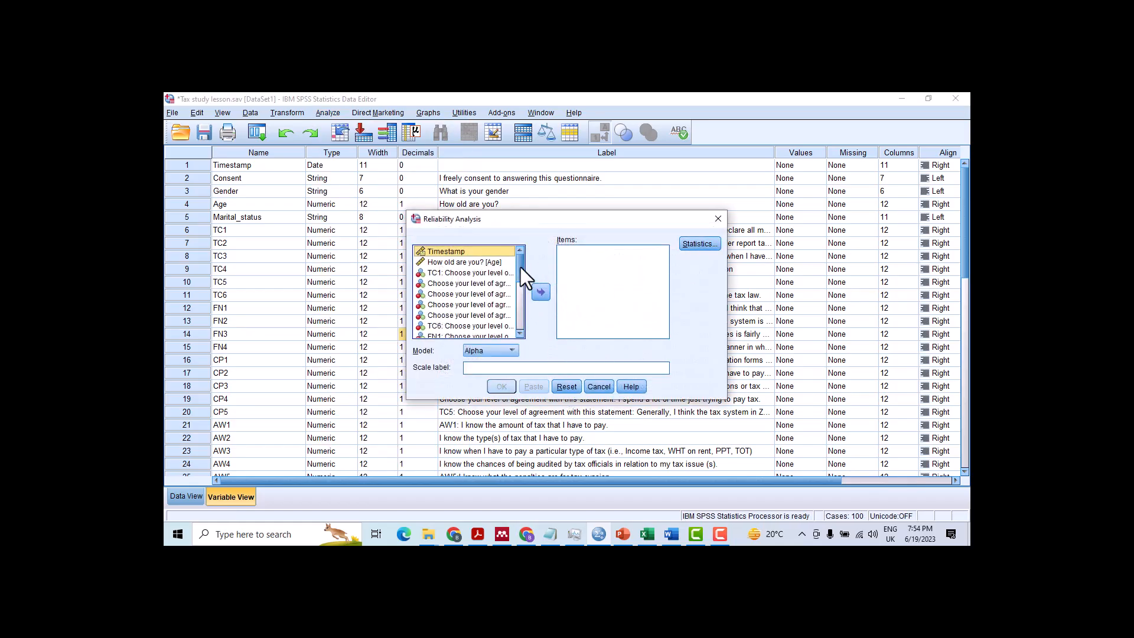
drag(519, 267, 519, 284)
right_click(472, 265)
click(490, 283)
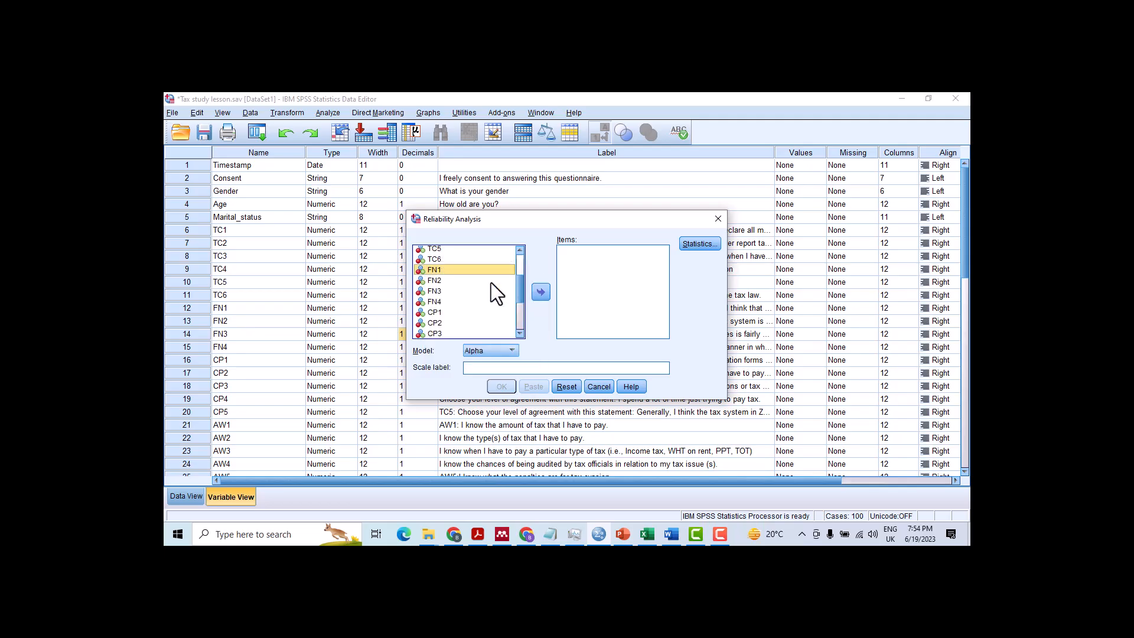
Add the Tax awareness variables AW1 through AW5 as the reliability analysis items, checking them against the Excel table
scroll(450, 284, down, 3)
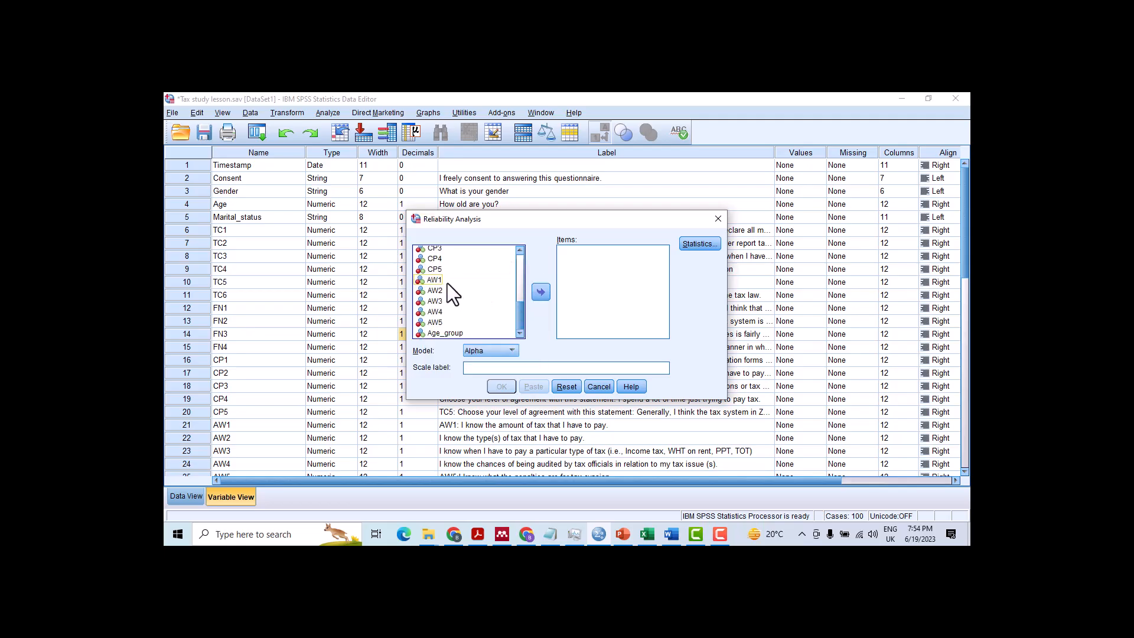
key(shift+Down)
key(shift+Down)
key(shift+Down)
key(shift+Down)
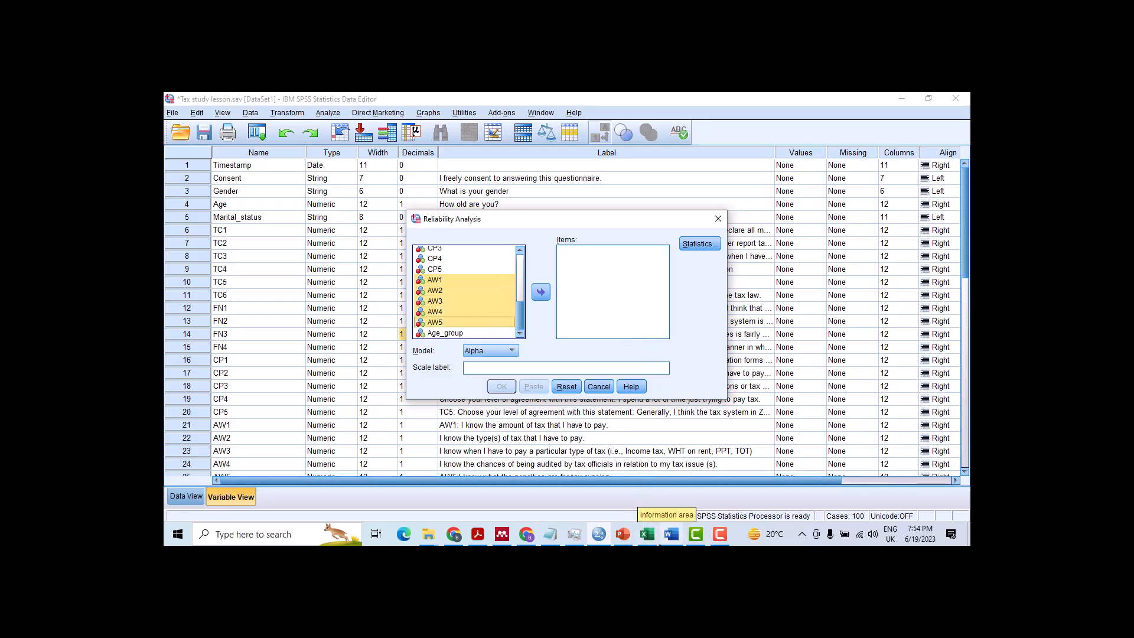
click(647, 533)
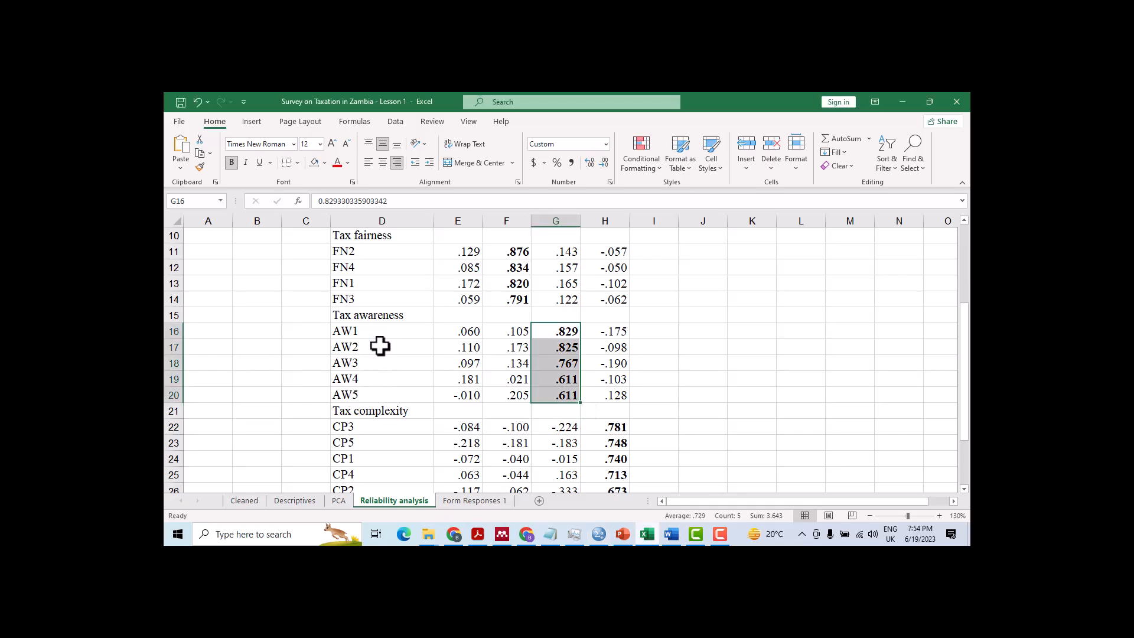
click(599, 533)
click(541, 291)
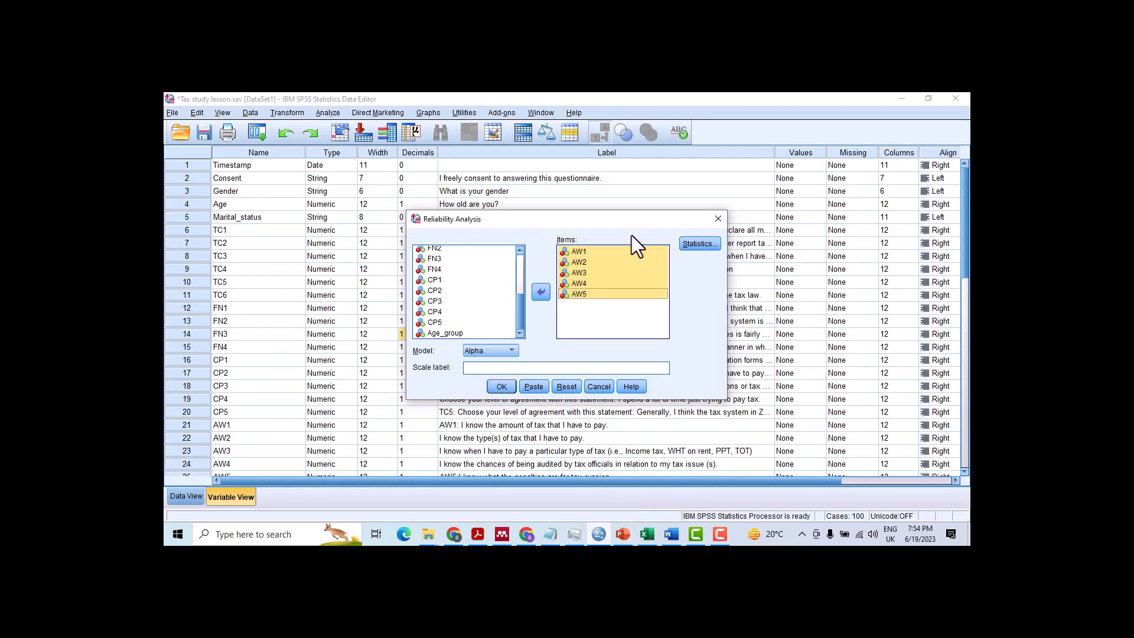
Request the Item and Scale if item deleted descriptives for AW1 to AW5 and run the Alpha reliability analysis
click(694, 243)
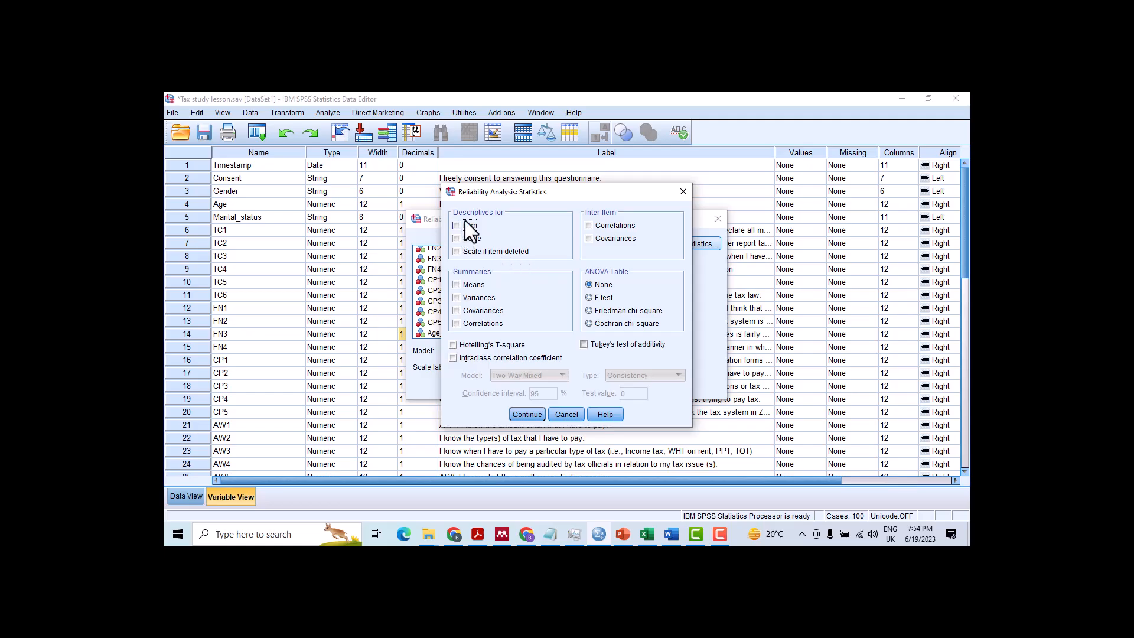
click(468, 251)
click(527, 414)
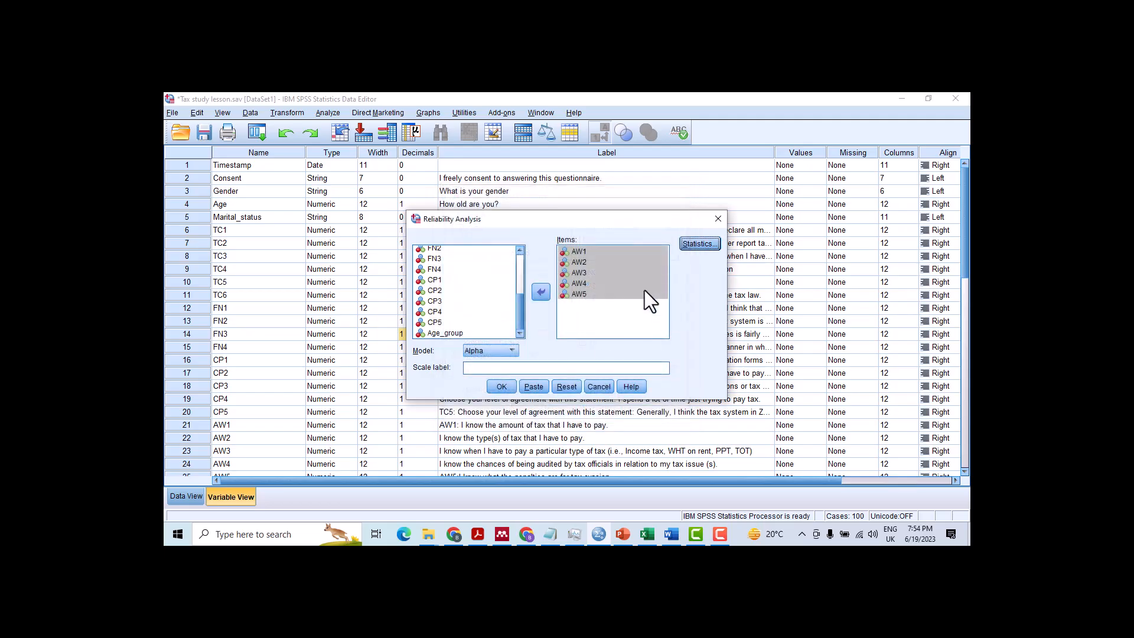
click(499, 387)
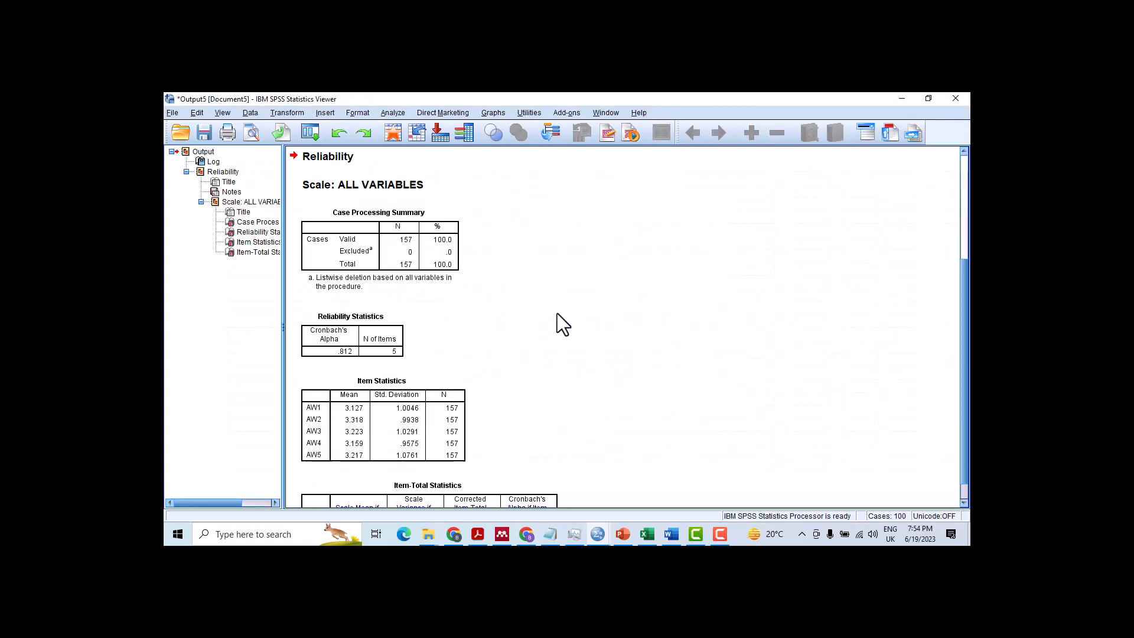
scroll(441, 342, down, 3)
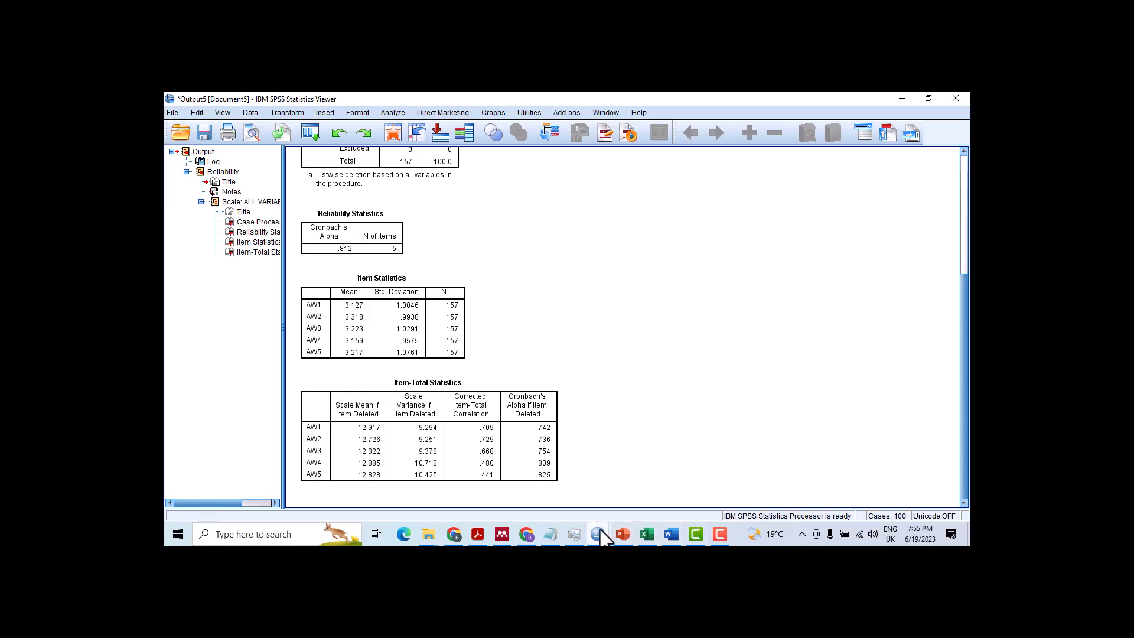
Close the output of the five-item Tax awareness reliability analysis without saving it
mouse_move(599, 534)
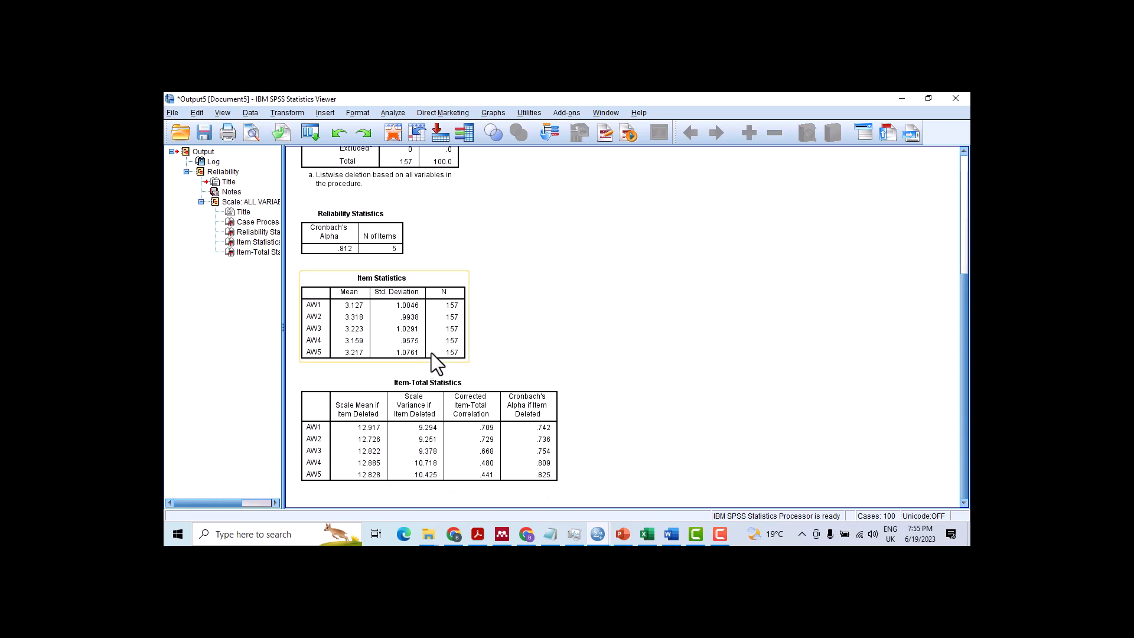
click(598, 529)
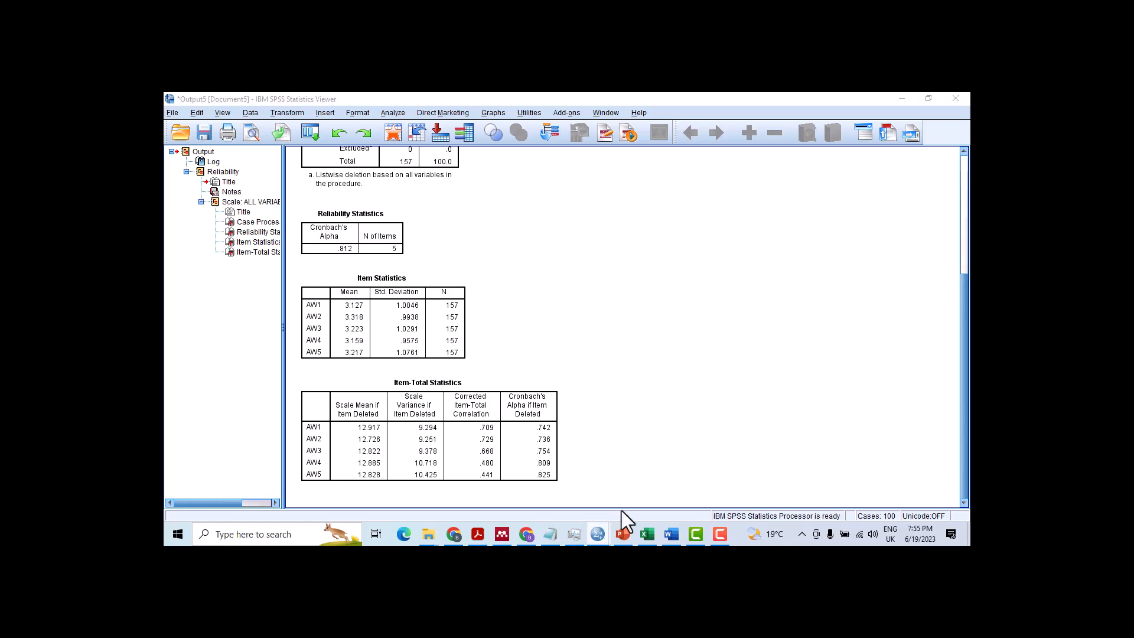
click(657, 484)
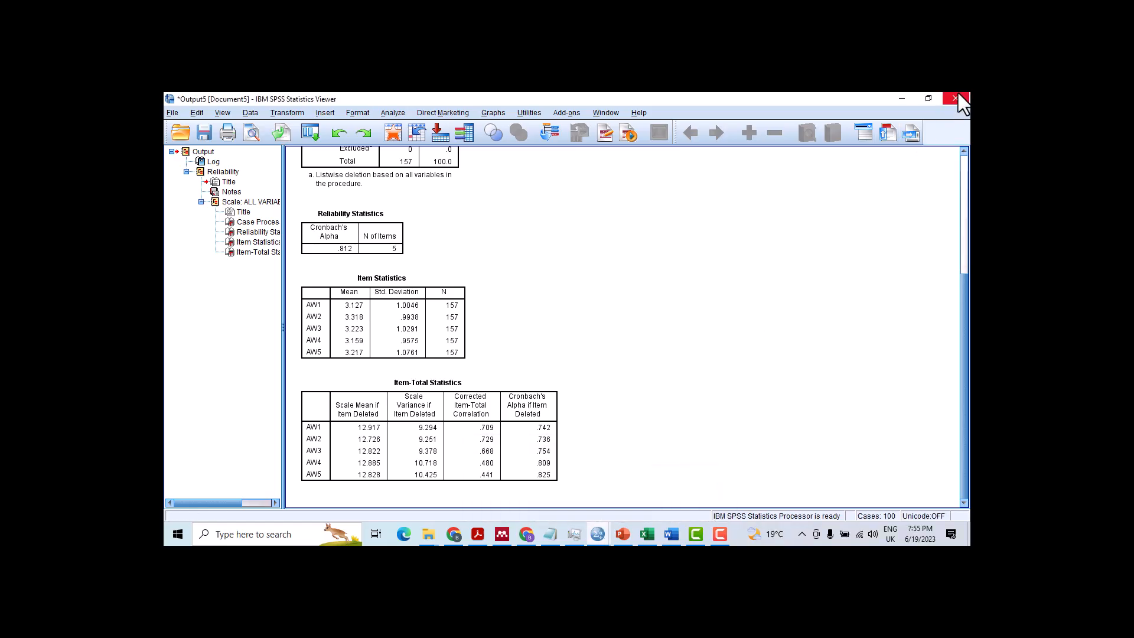
click(955, 98)
click(560, 328)
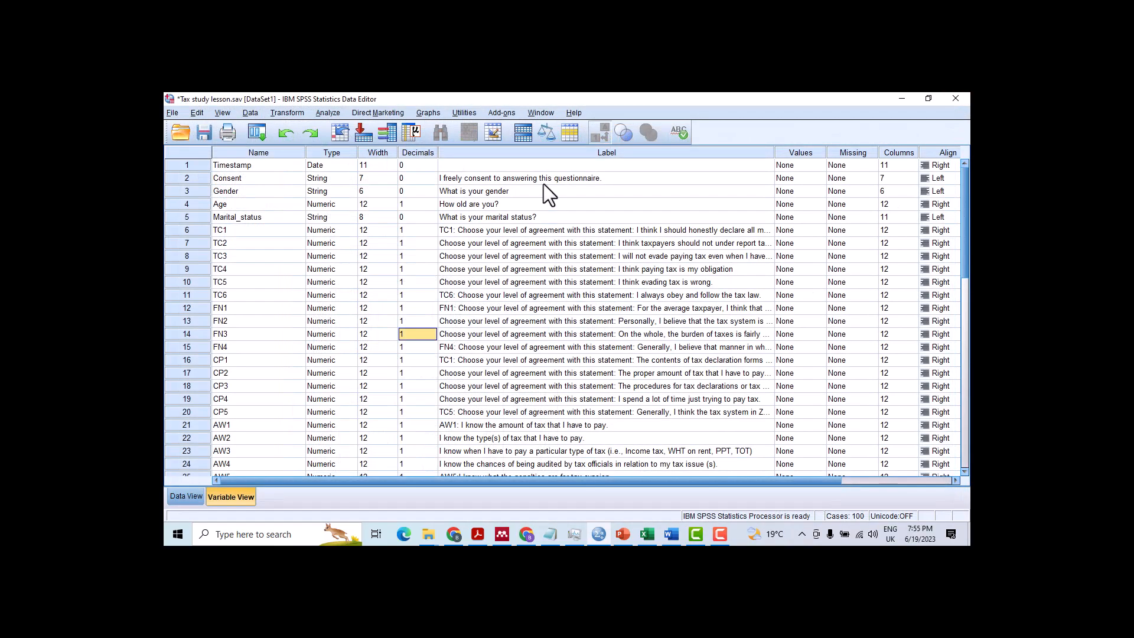
click(333, 113)
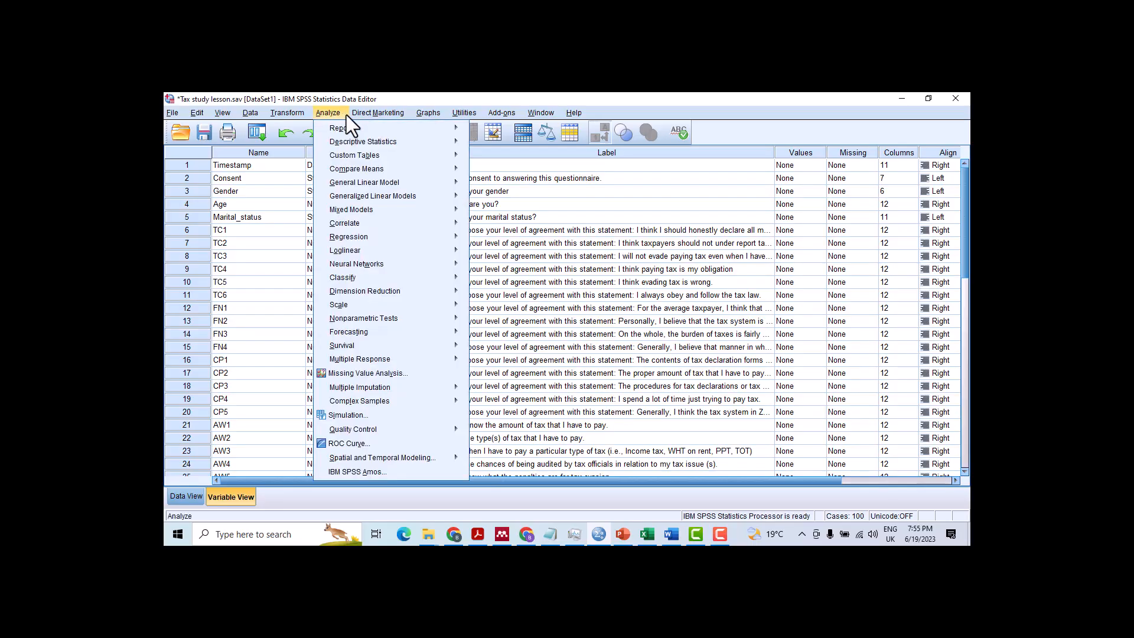
mouse_move(377, 293)
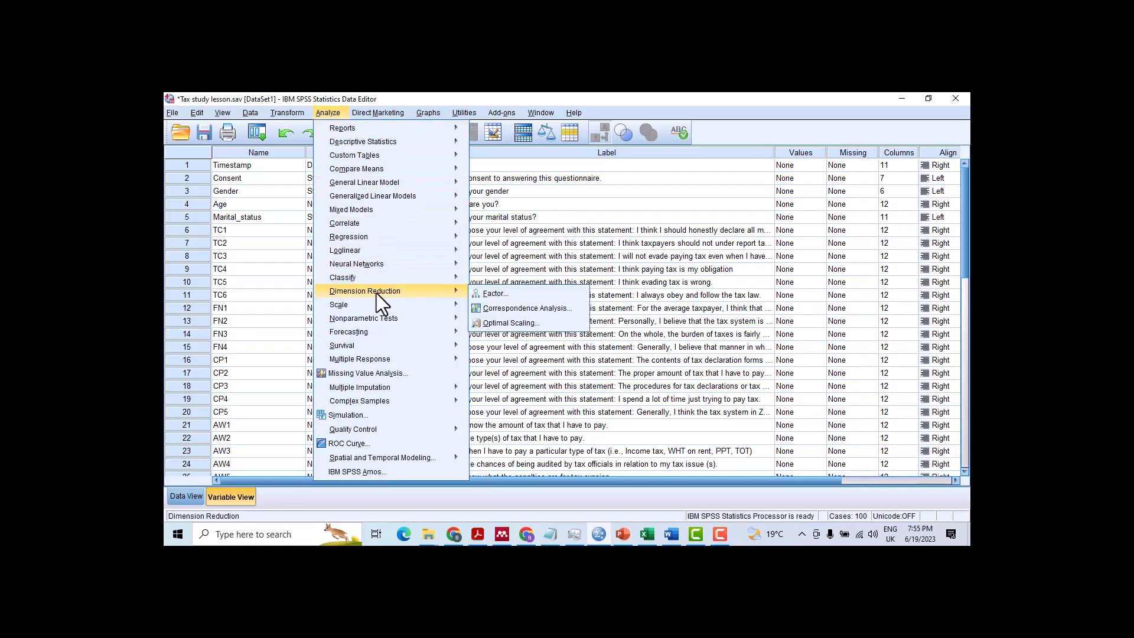
click(502, 293)
key(Escape)
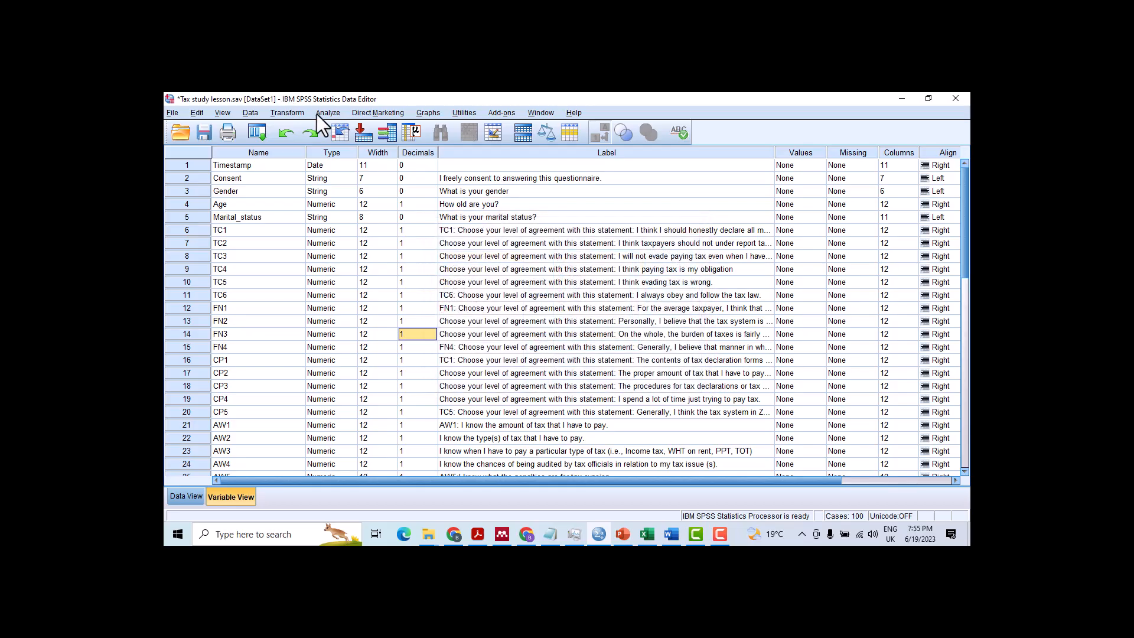
Rerun the Alpha reliability analysis with AW5 removed from the Tax awareness items and close its output without saving
click(320, 114)
mouse_move(384, 305)
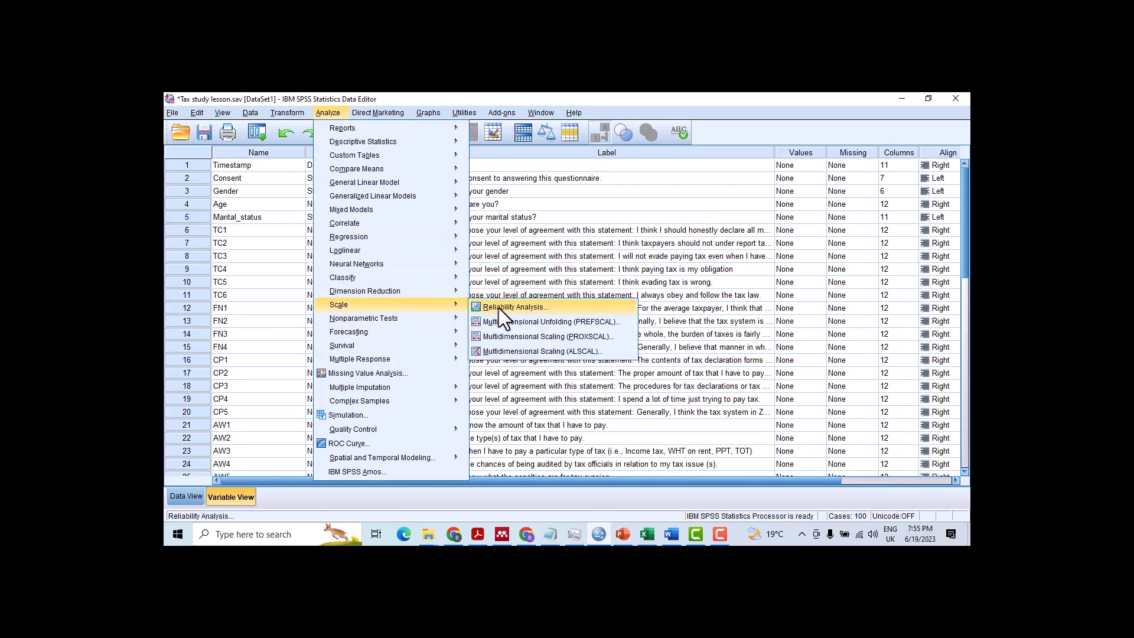
click(498, 306)
click(576, 296)
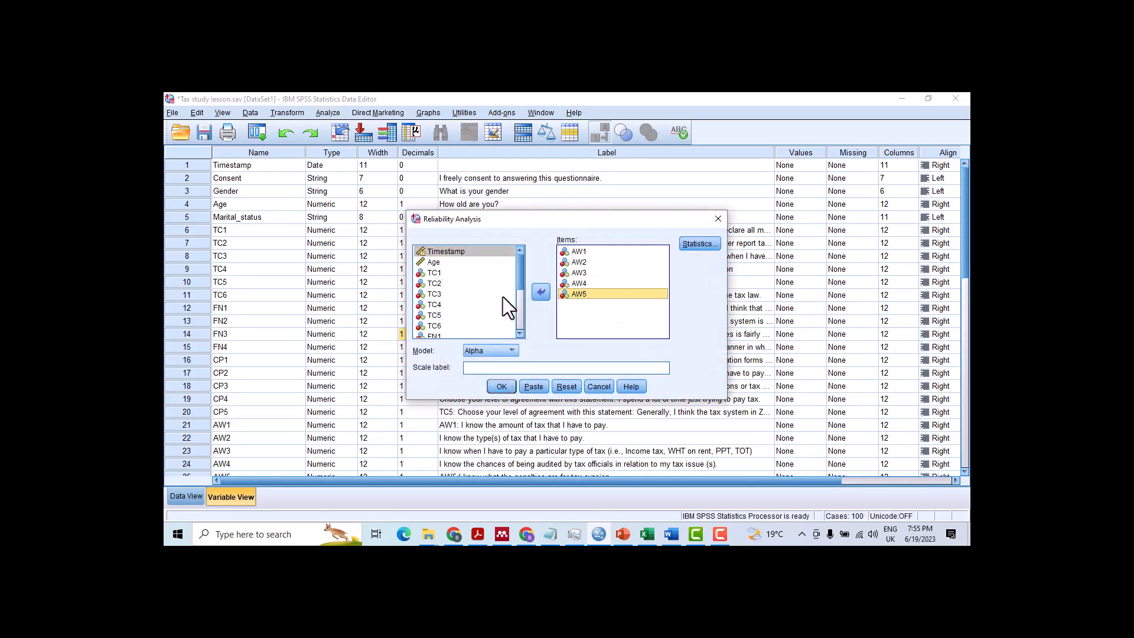
click(540, 292)
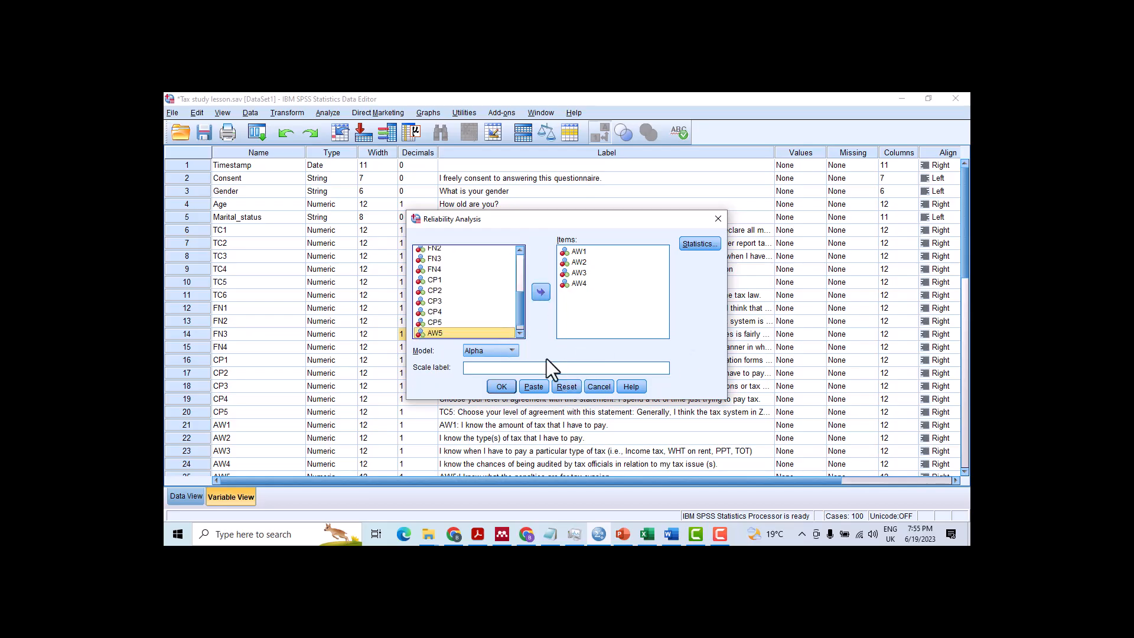
click(501, 386)
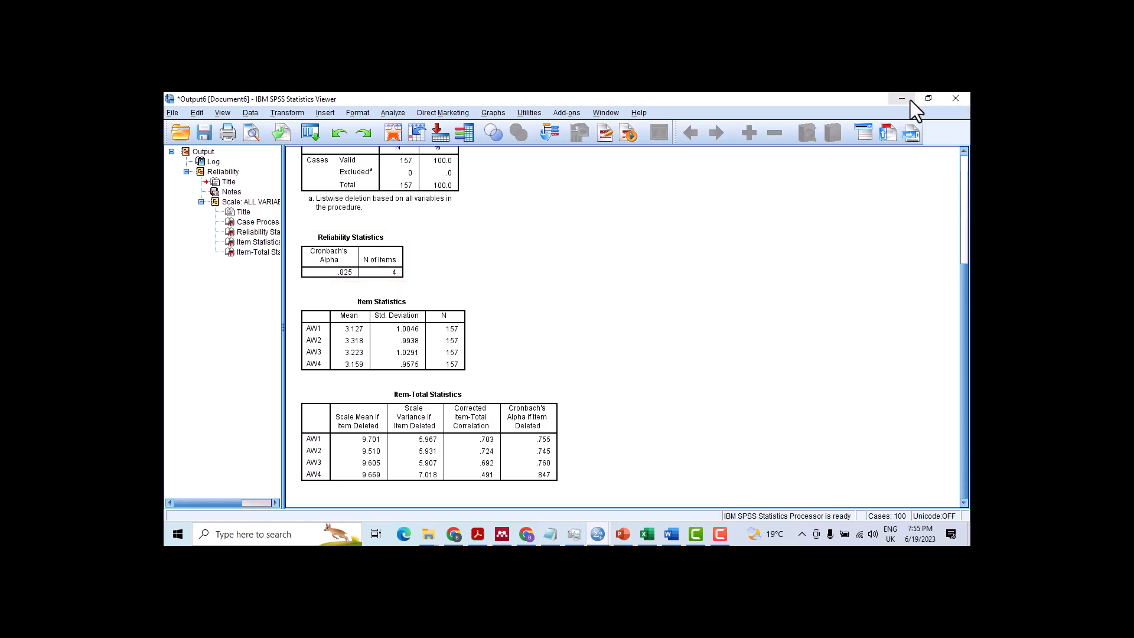
click(954, 100)
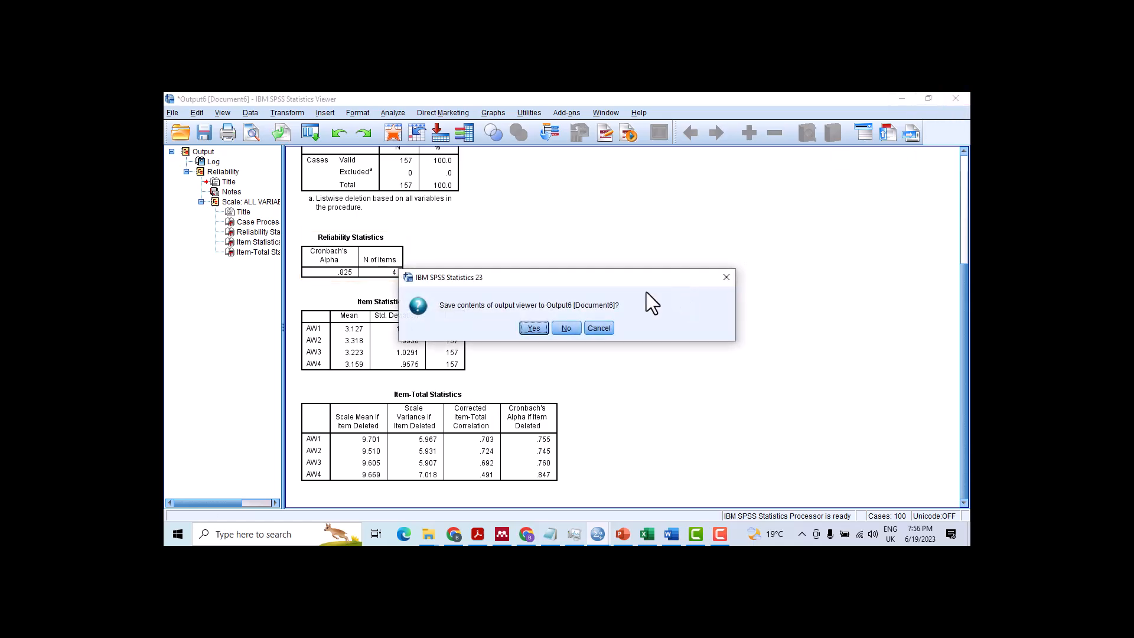
click(567, 330)
click(331, 112)
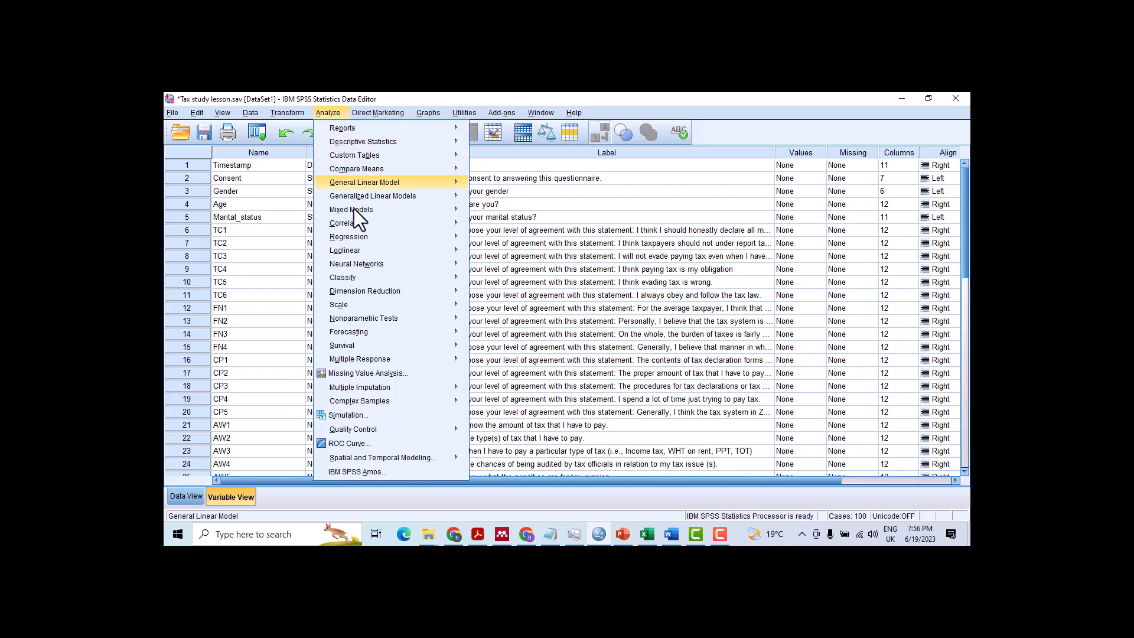
mouse_move(373, 279)
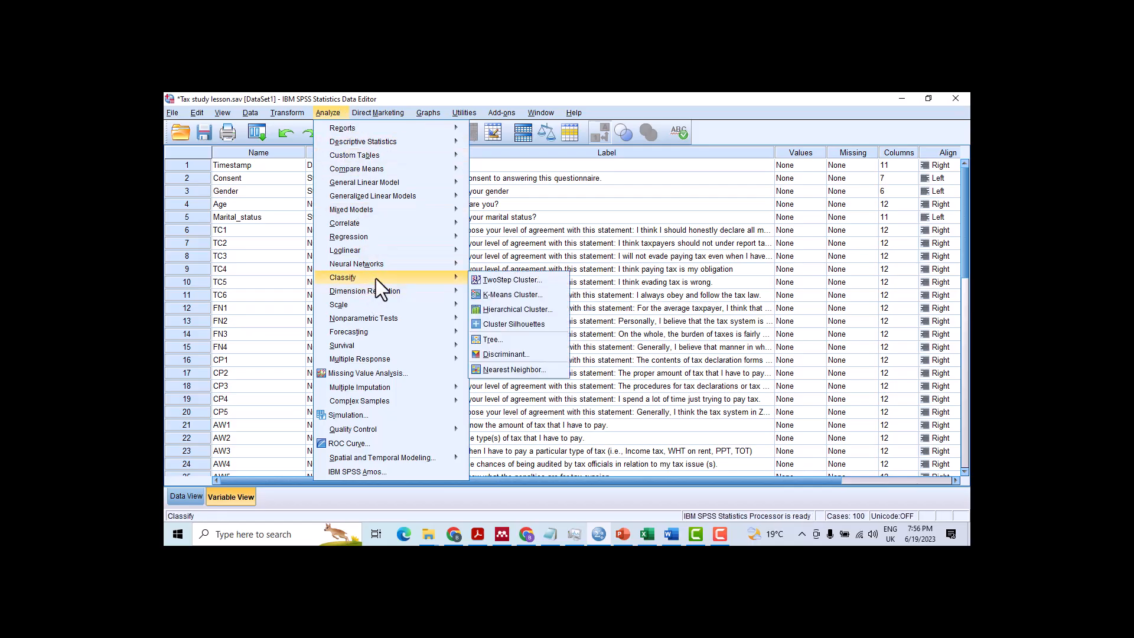
click(816, 403)
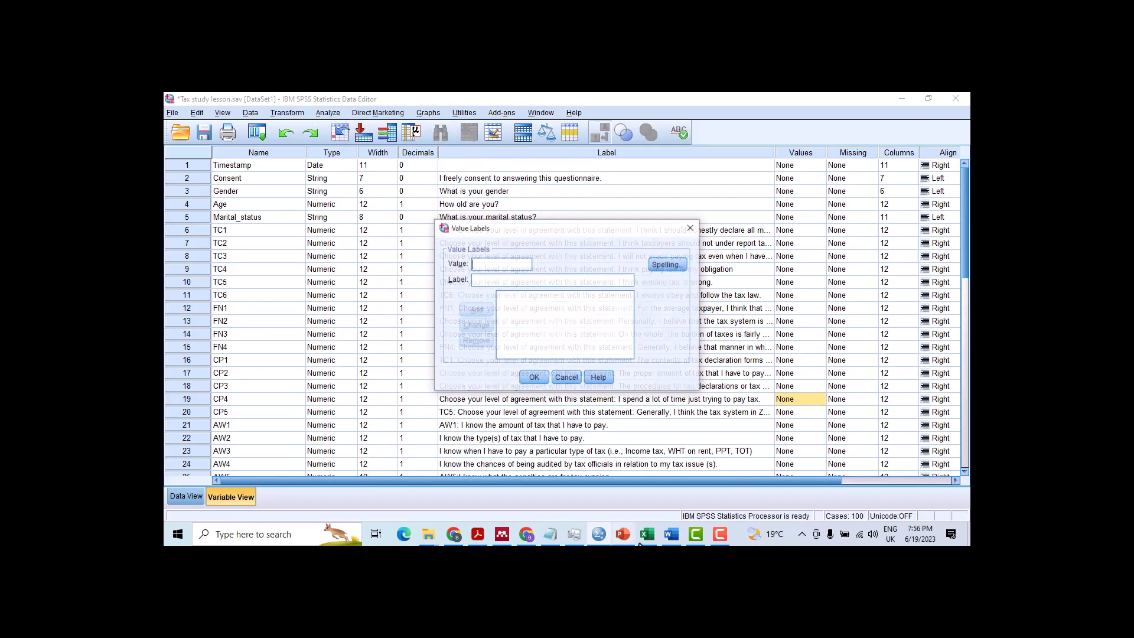
click(568, 383)
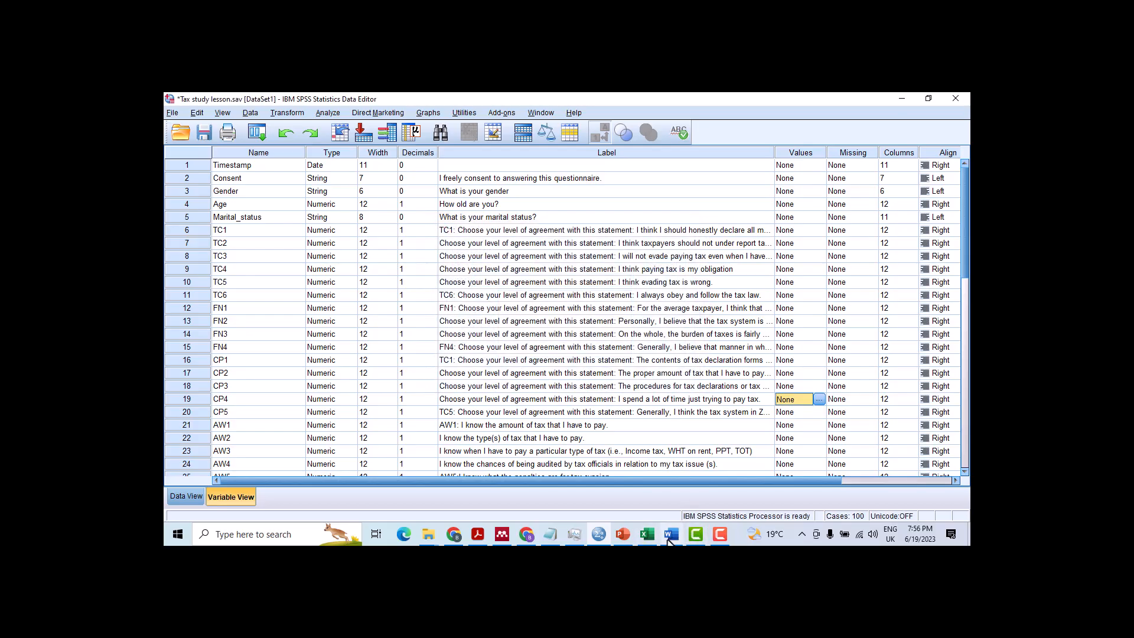
Switch to Excel and examine the factor 3 loading of AW5 in the Tax awareness block
click(647, 534)
scroll(643, 419, down, 4)
scroll(649, 407, up, 4)
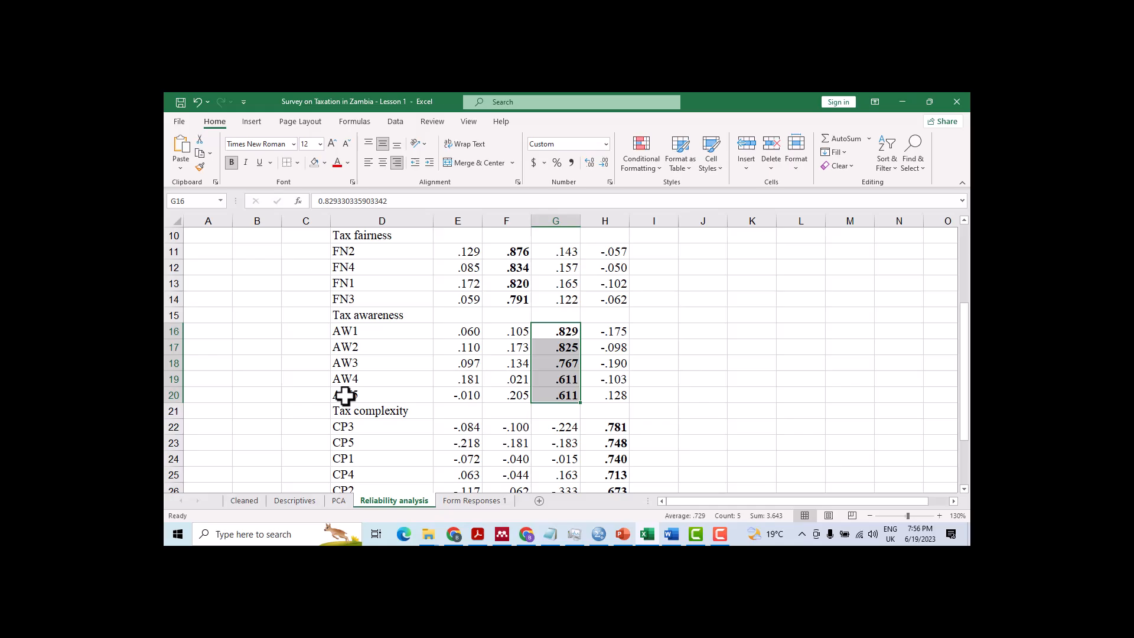
click(566, 394)
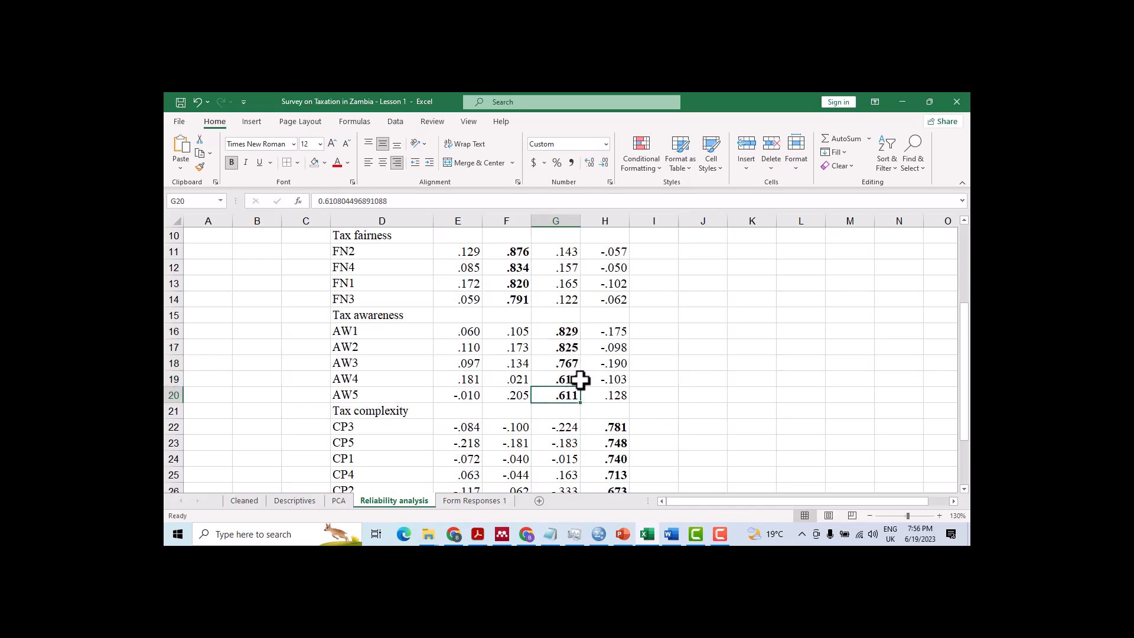
scroll(580, 381, down, 1)
scroll(570, 384, up, 1)
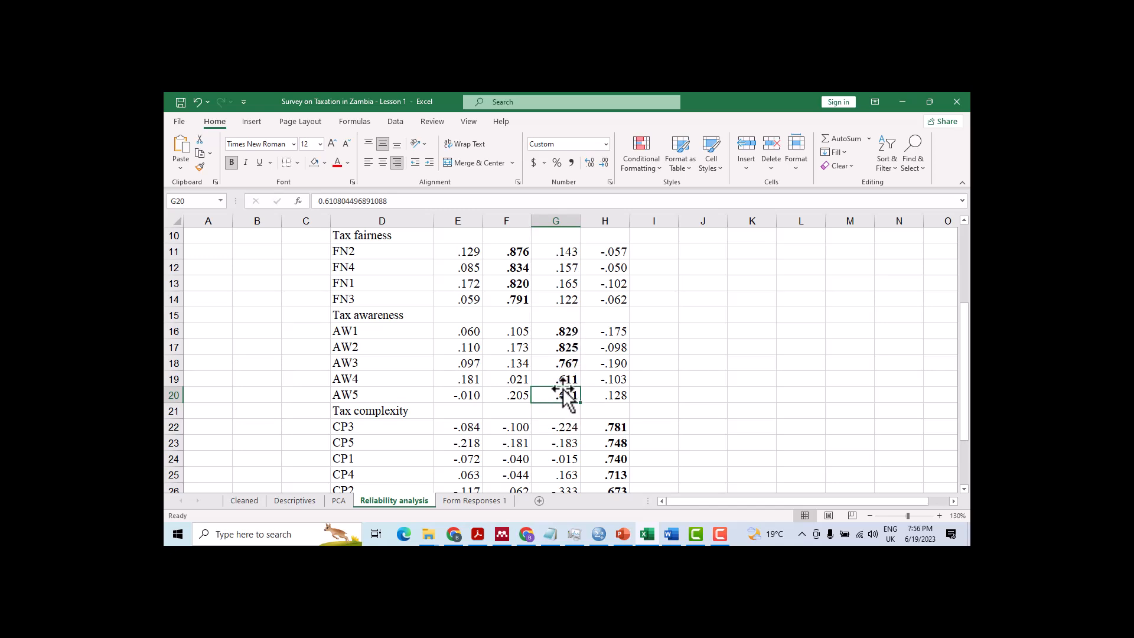
Switch to SPSS, add AW5 to the AW1–AW4 items in the Reliability Analysis, and run it
click(605, 533)
click(328, 113)
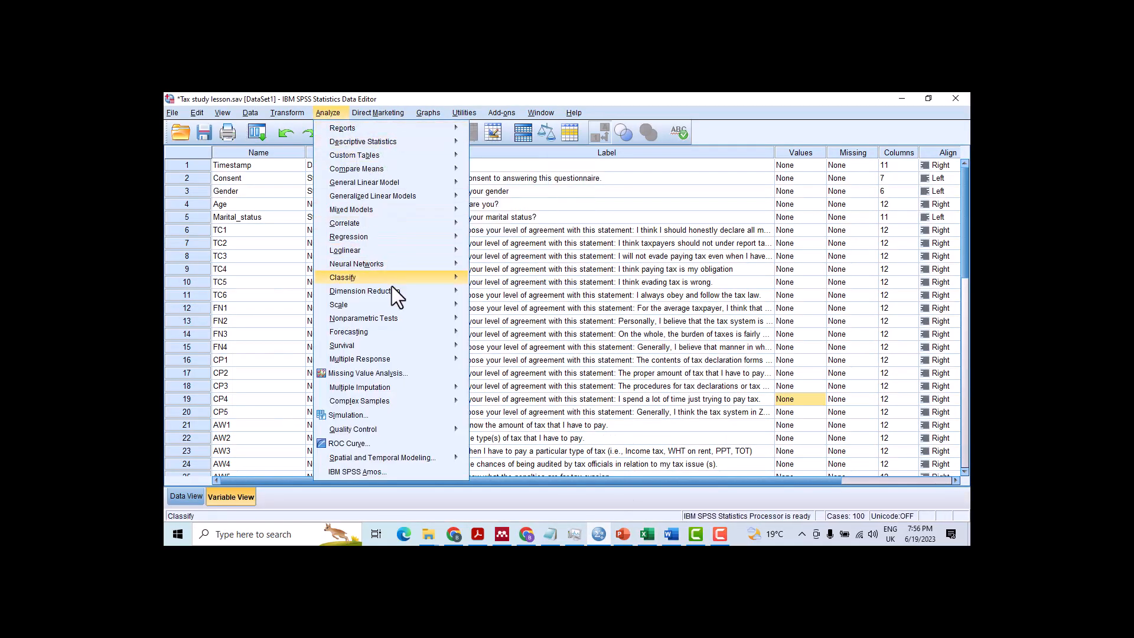
mouse_move(442, 290)
mouse_move(419, 306)
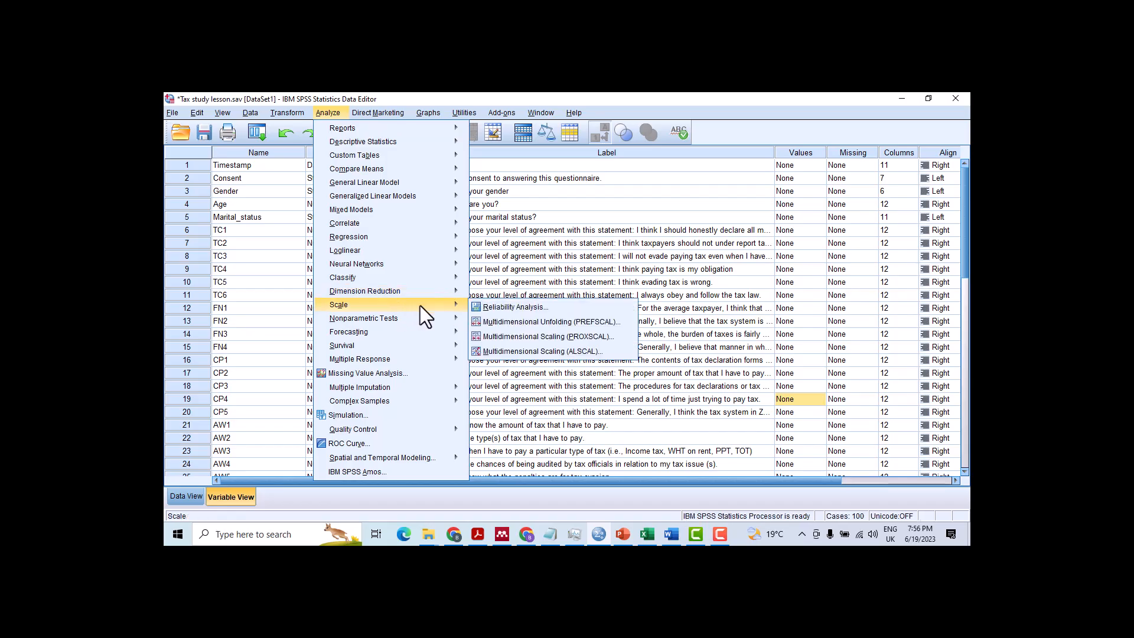
click(490, 306)
scroll(458, 316, down, 3)
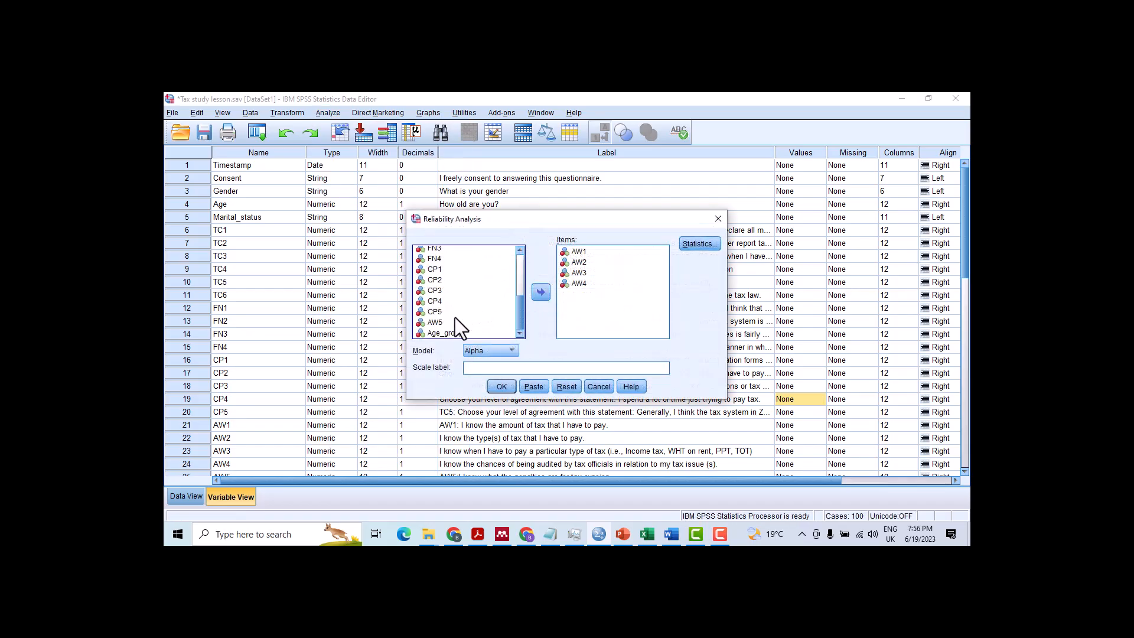
click(434, 322)
click(542, 290)
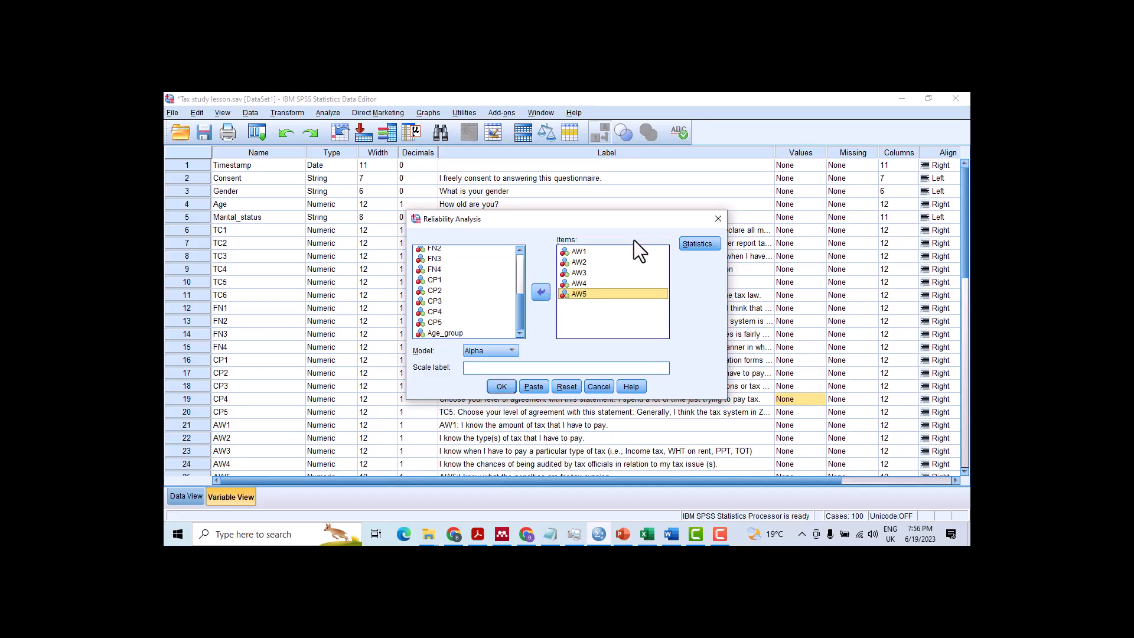
click(502, 387)
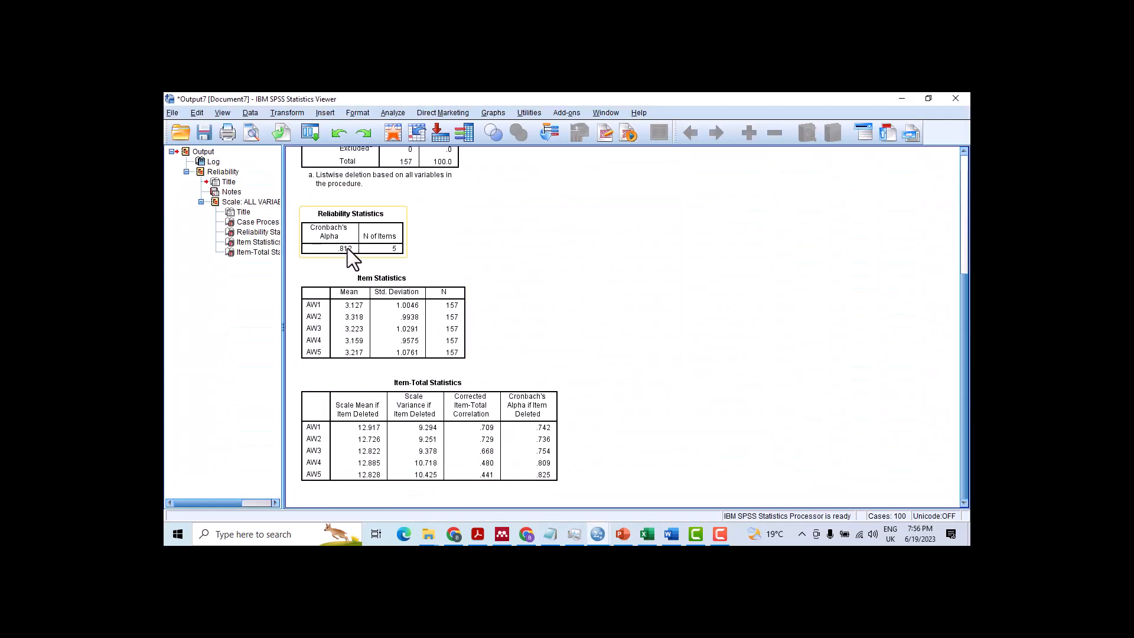
In the Excel table, enter 0.812 as the Cronbach's α for the third factor in cell G27
click(647, 534)
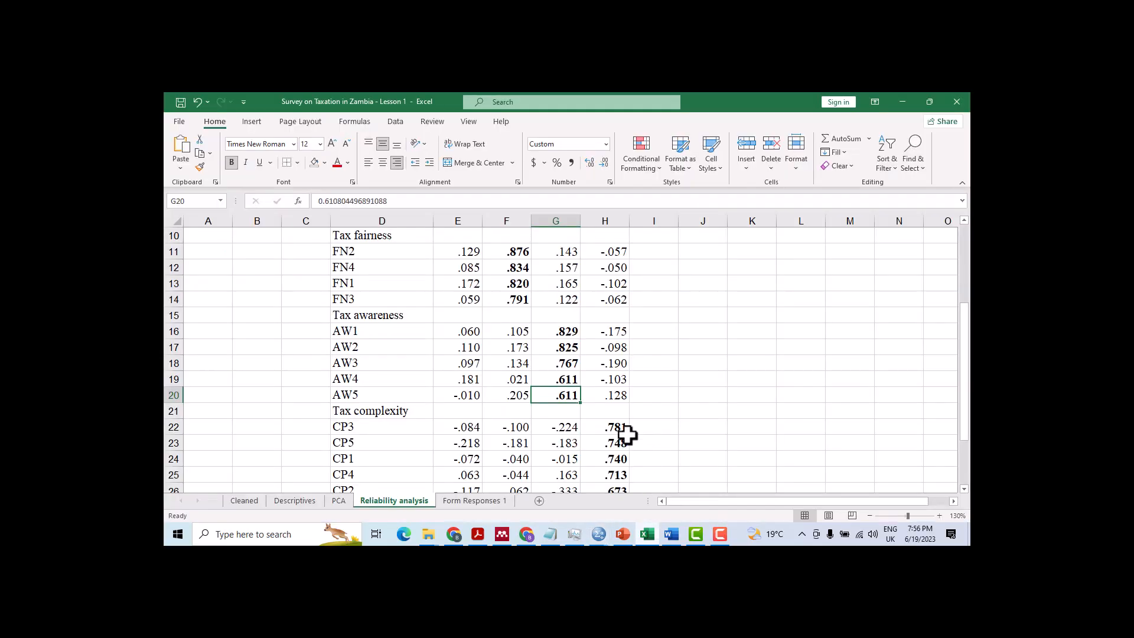
scroll(620, 435, down, 4)
click(562, 314)
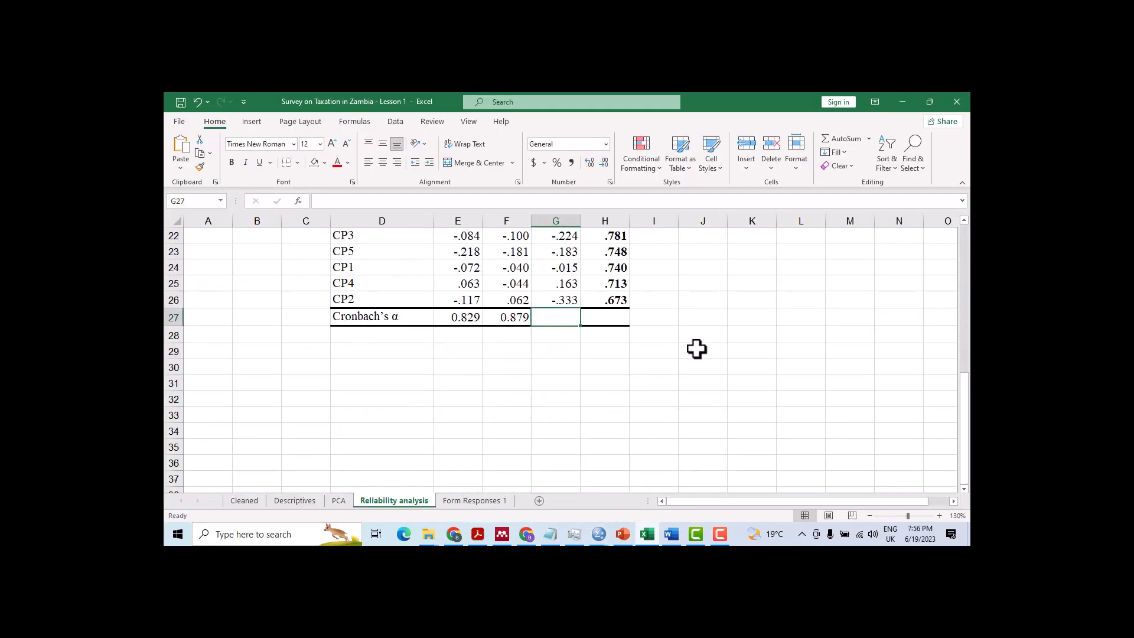
text(0.812)
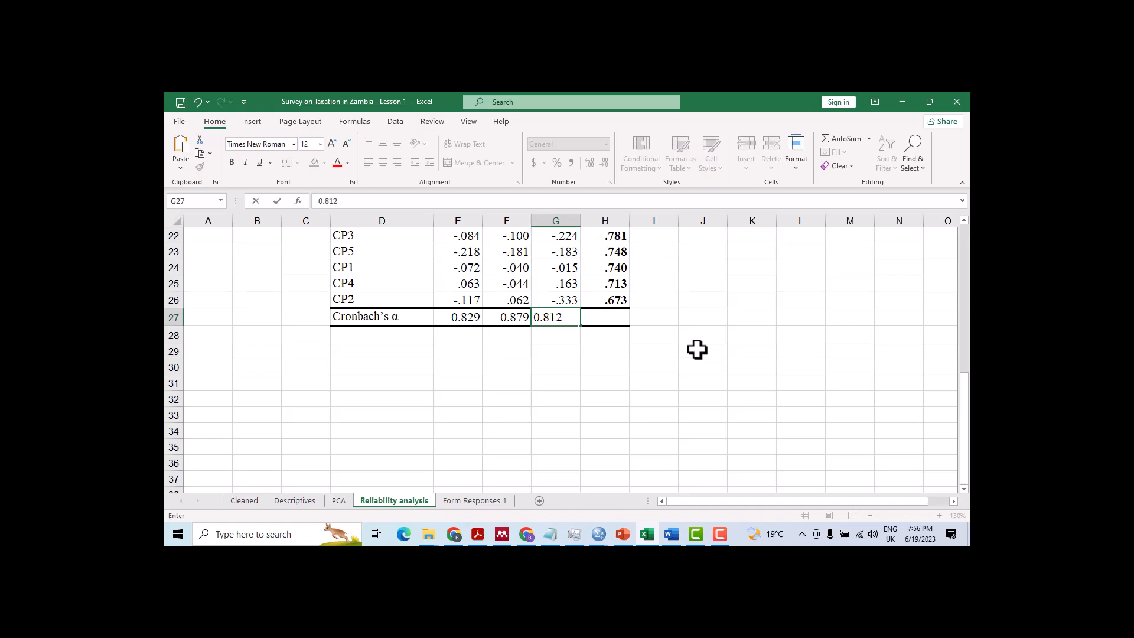
key(Return)
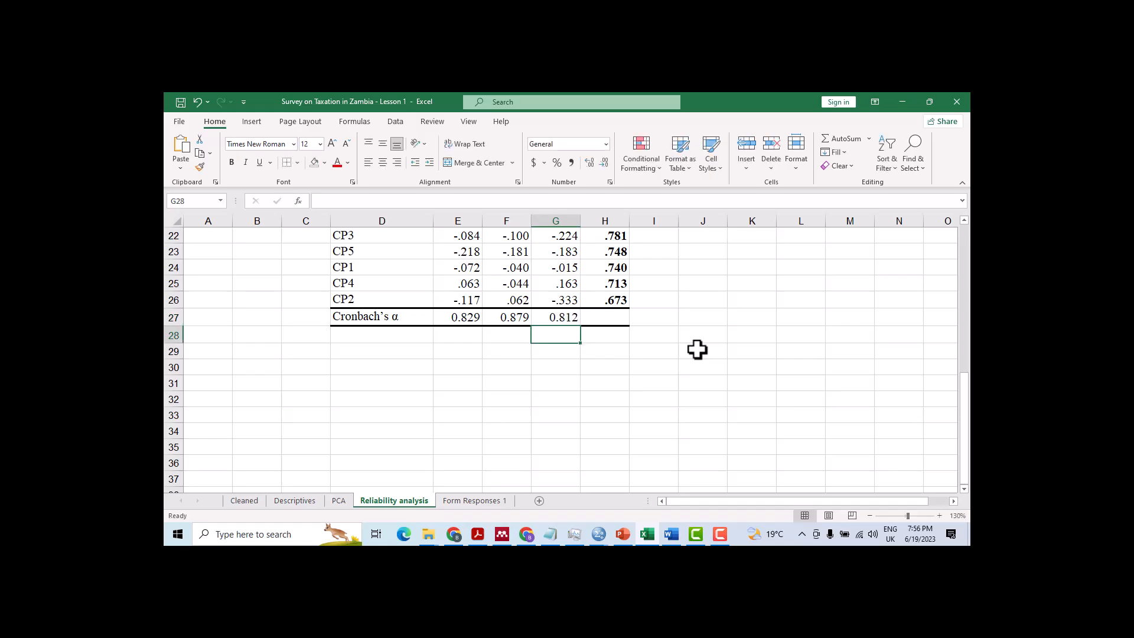
Select the tax complexity loadings H22:H26 in Excel and close the tax awareness output in SPSS without saving it
scroll(696, 350, up, 4)
scroll(696, 309, down, 3)
drag(608, 284, 614, 349)
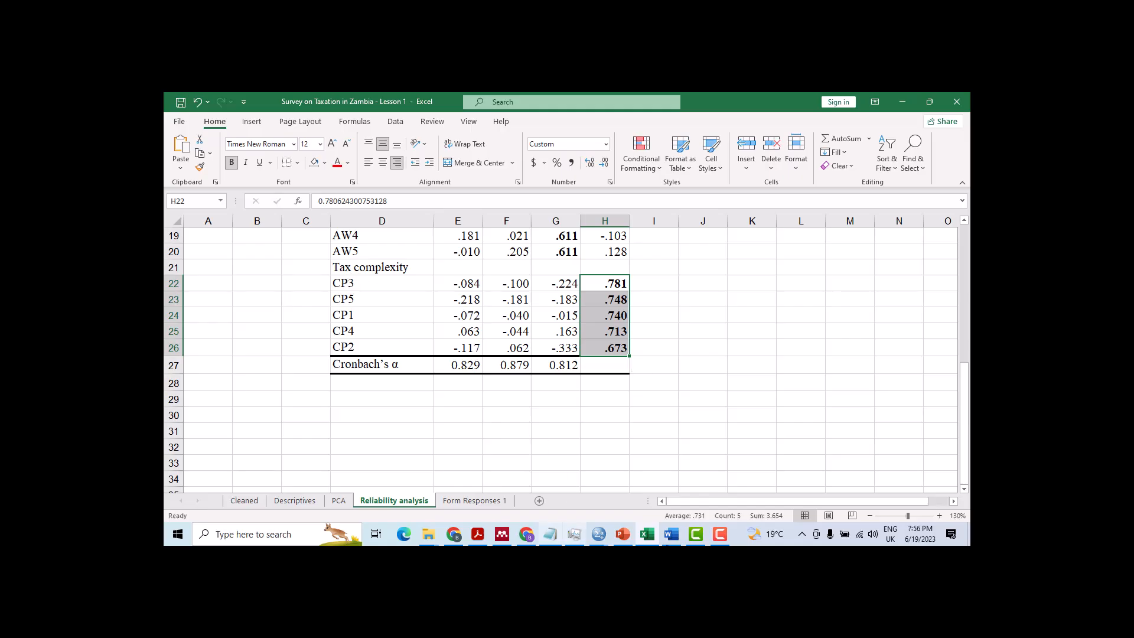
click(598, 533)
click(642, 472)
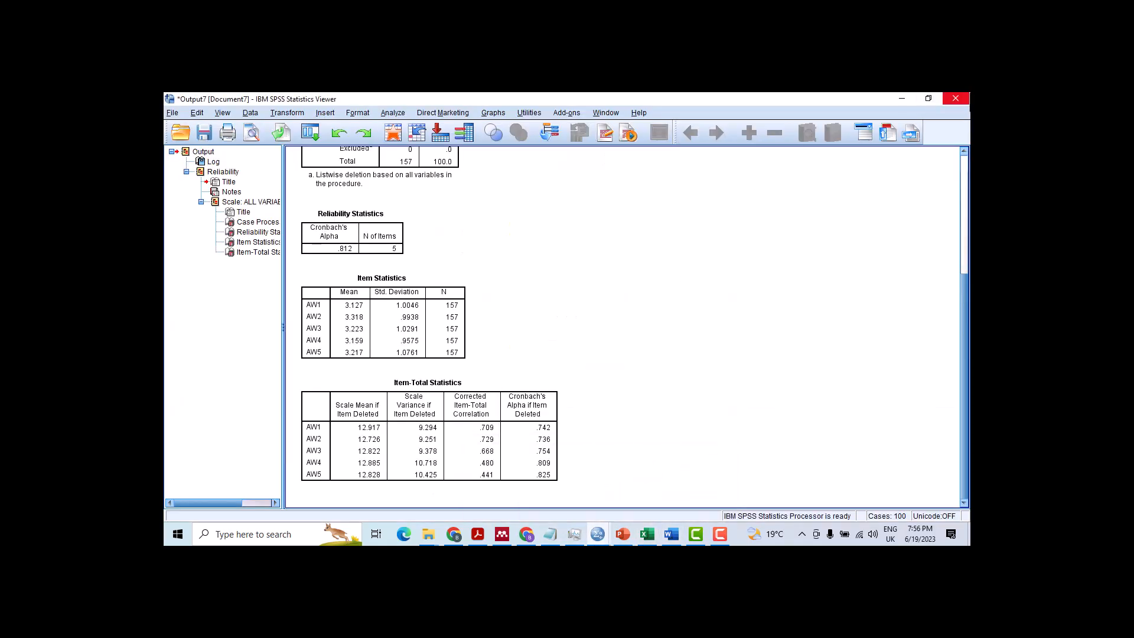
click(955, 99)
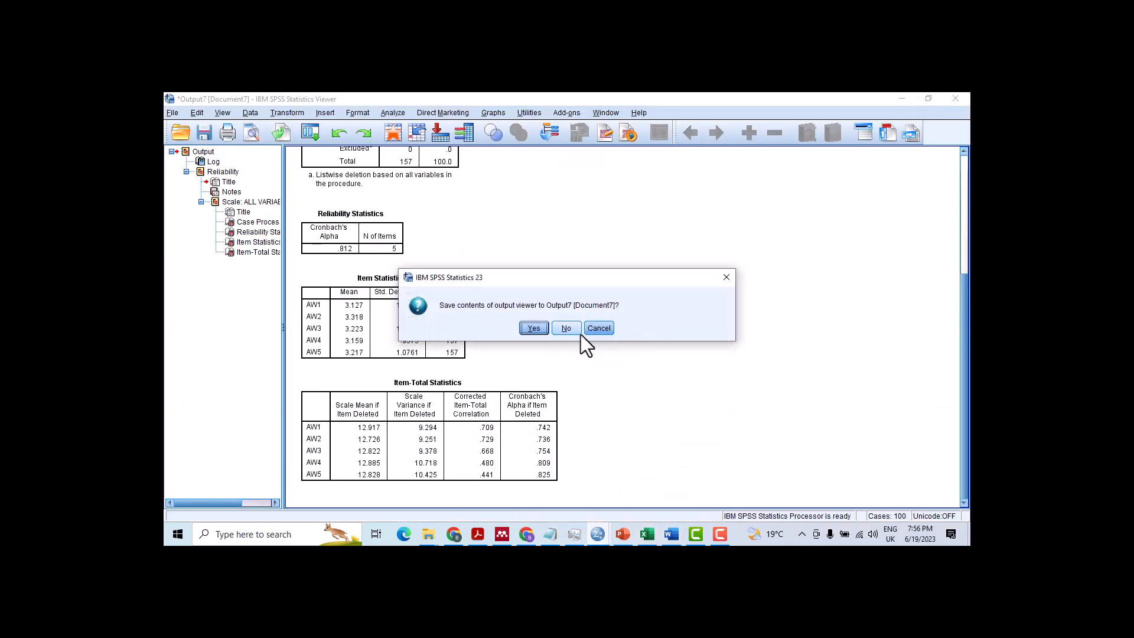
click(576, 331)
Reopen the Reliability Analysis from the SPSS data editor, reset it, and display the source variables by name
click(598, 534)
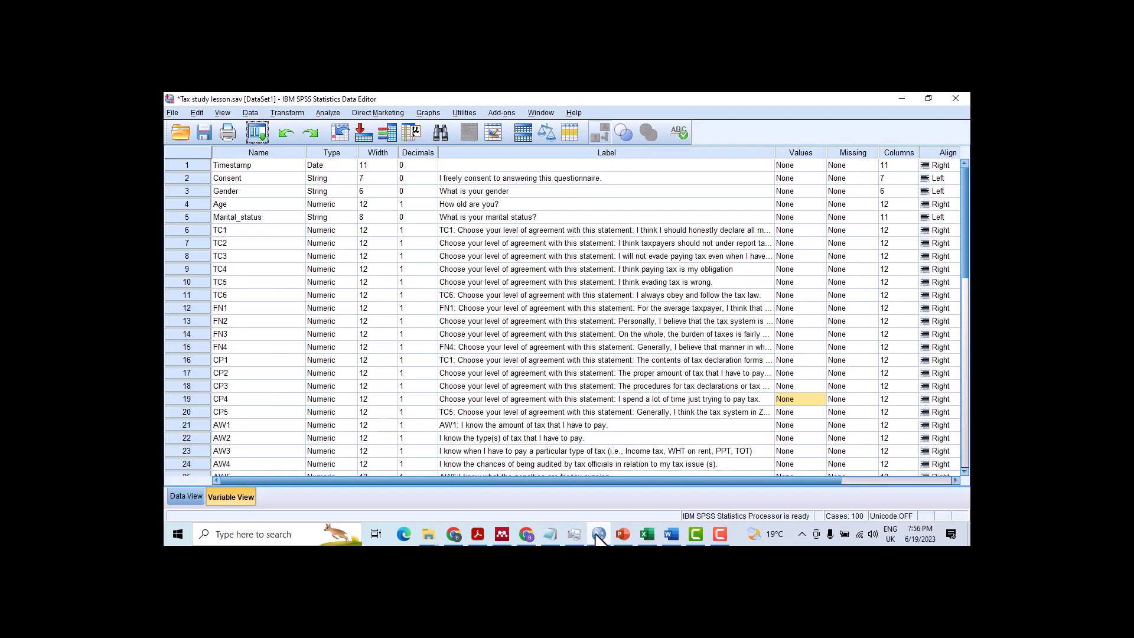
click(329, 113)
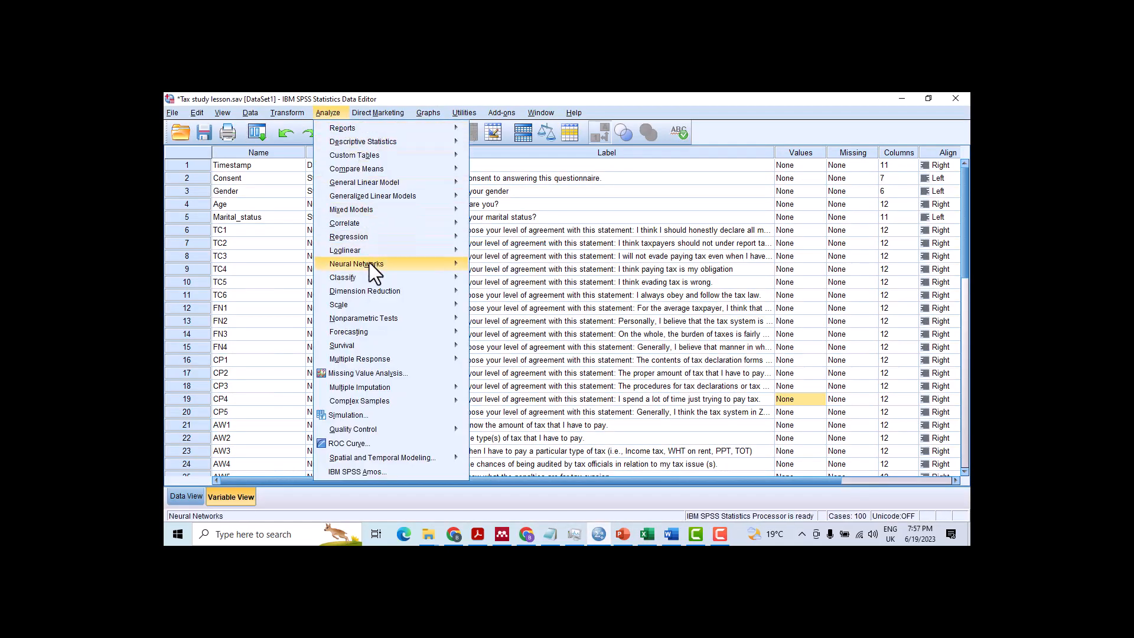
mouse_move(428, 305)
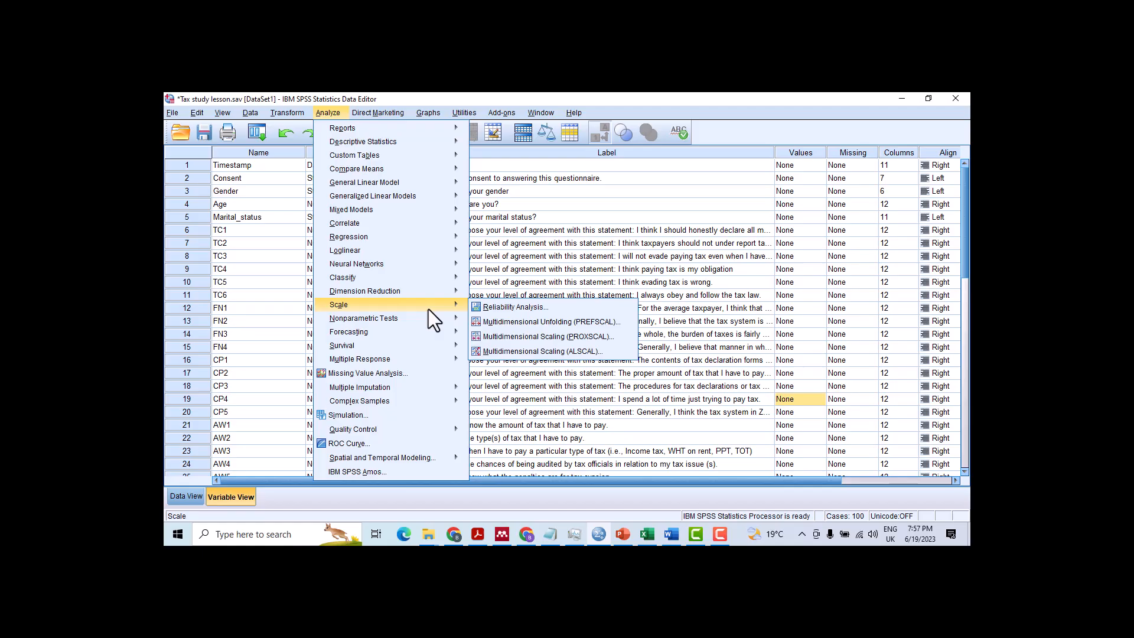
click(502, 304)
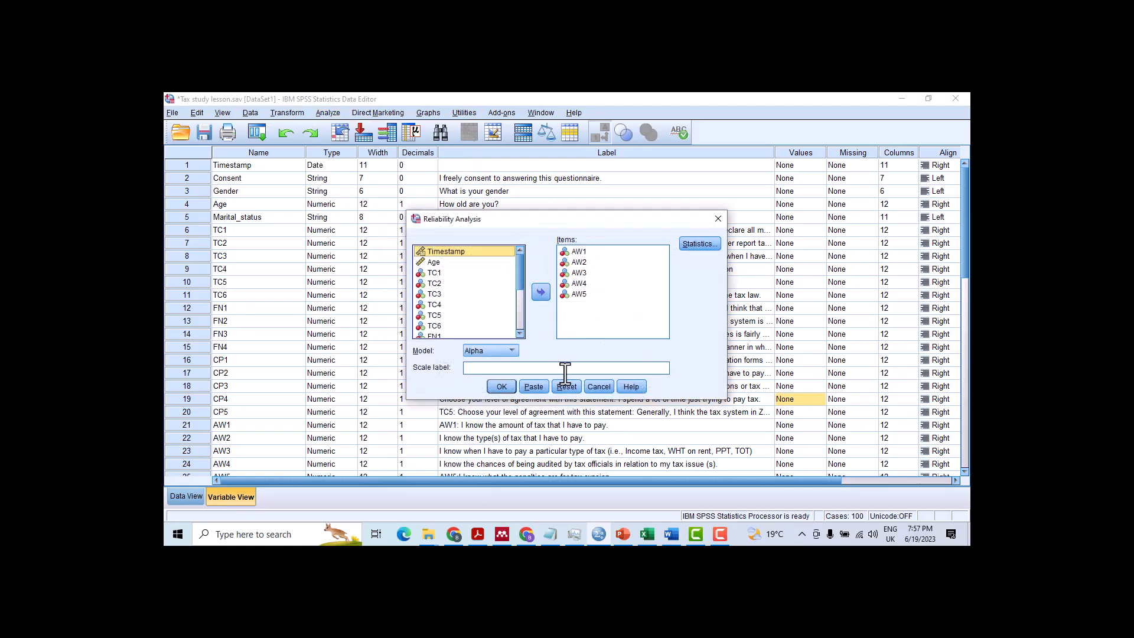
click(565, 385)
scroll(491, 289, down, 1)
right_click(490, 253)
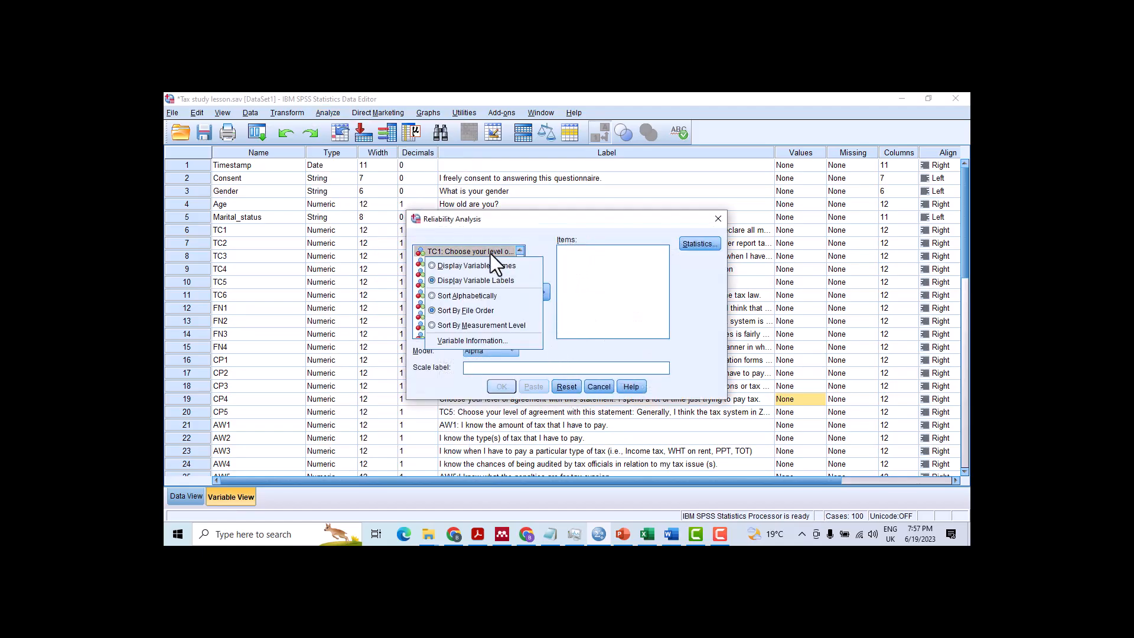
click(501, 264)
scroll(478, 277, down, 1)
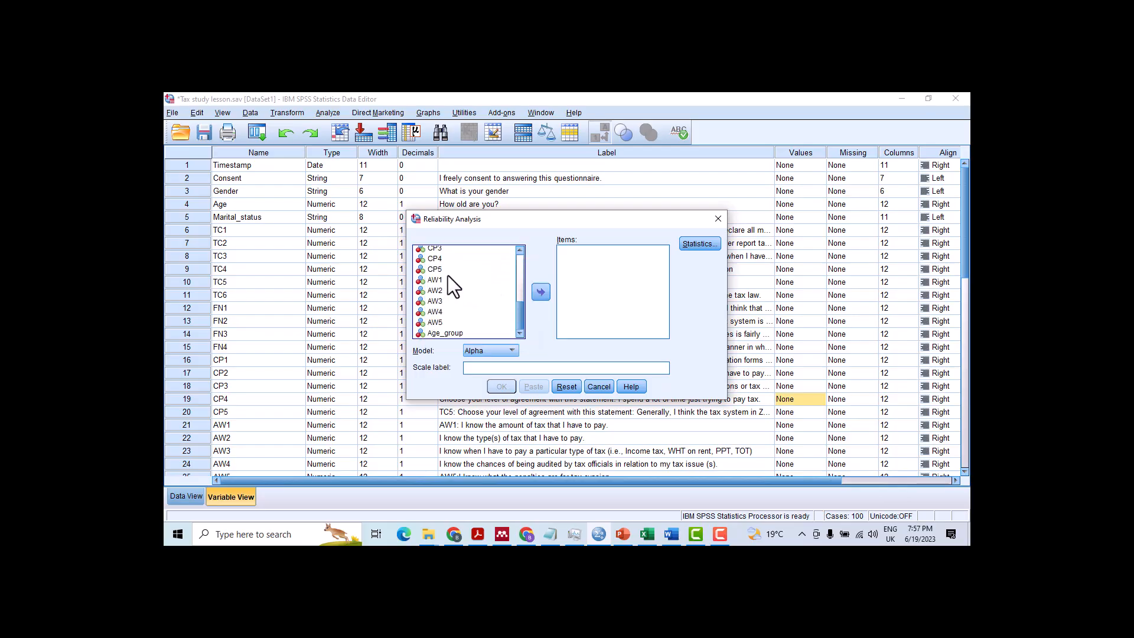
Check the tax complexity items in the Excel table and add CP1 through CP5 to the reliability items in SPSS
click(646, 533)
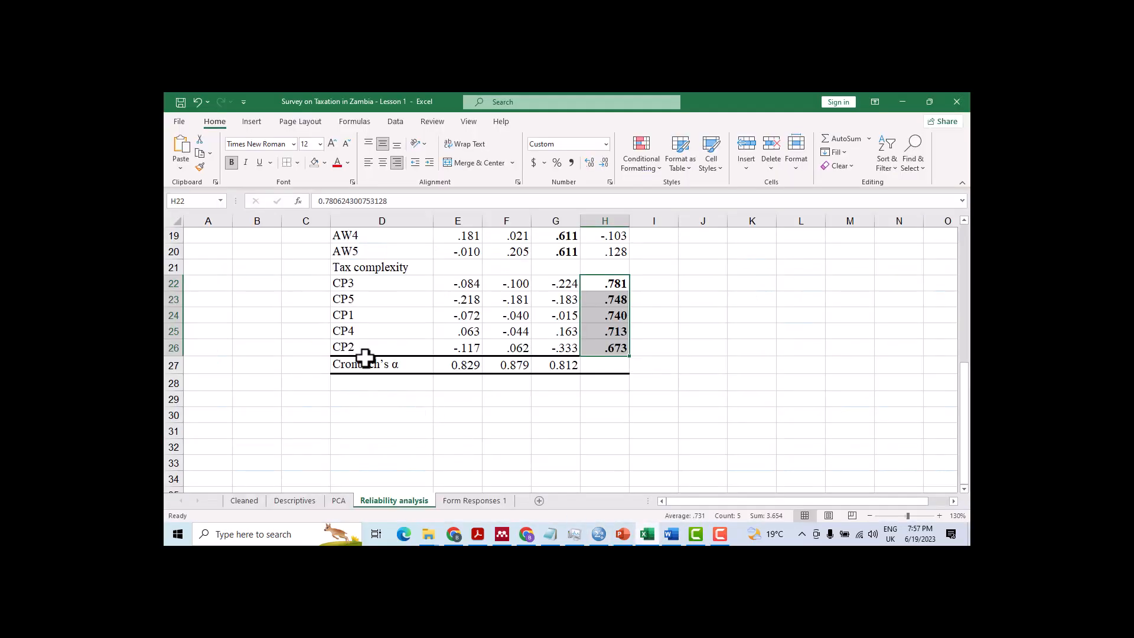
click(599, 535)
scroll(476, 276, up, 2)
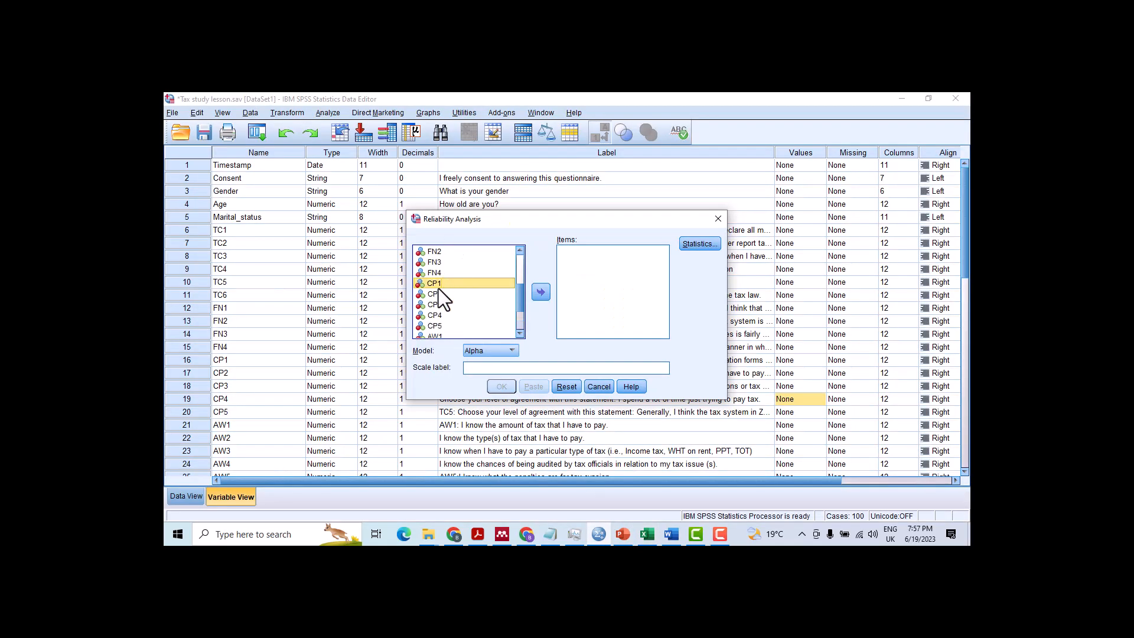
key(shift+Down)
key(shift+Down)
key(shift+Down)
key(shift+Down)
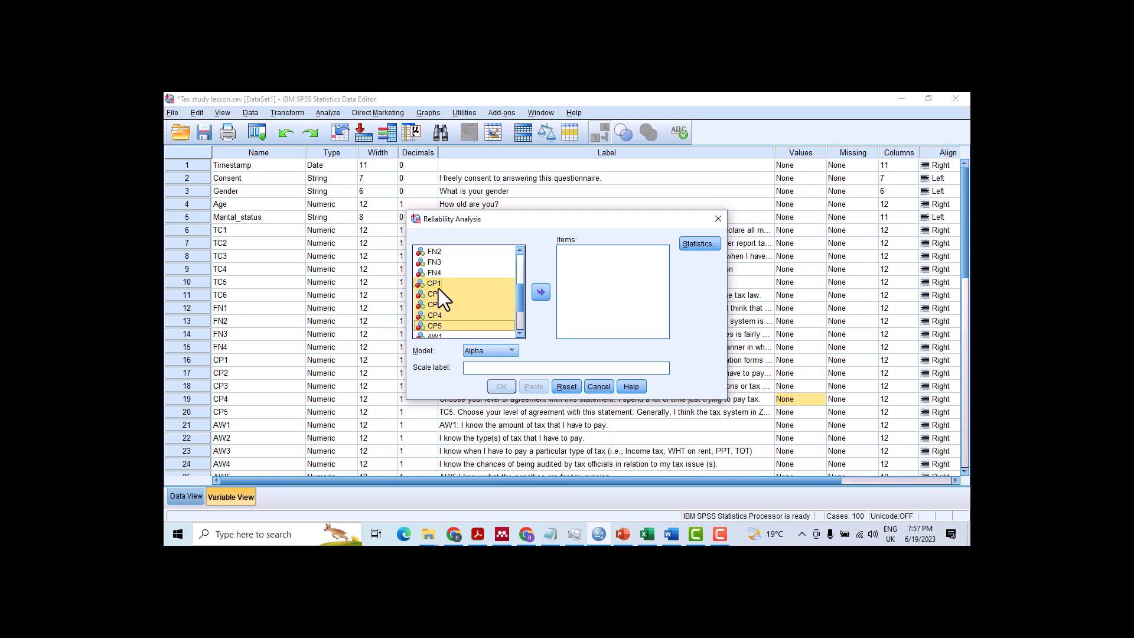
click(542, 291)
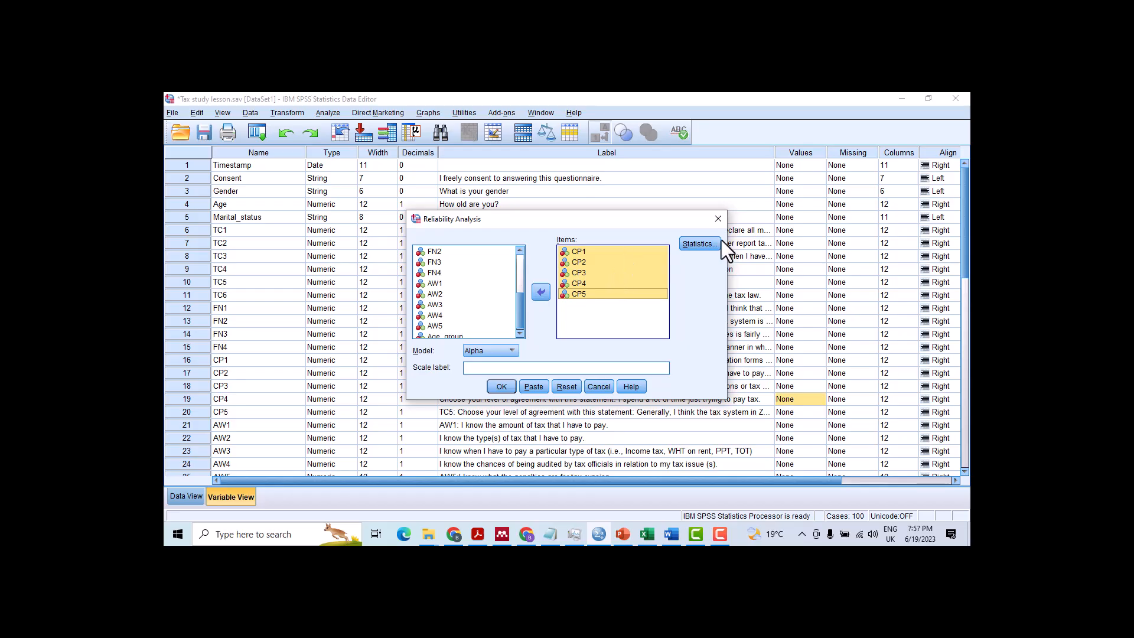
Request the Item and Scale if item deleted descriptives and run the reliability analysis for the CP items
click(700, 244)
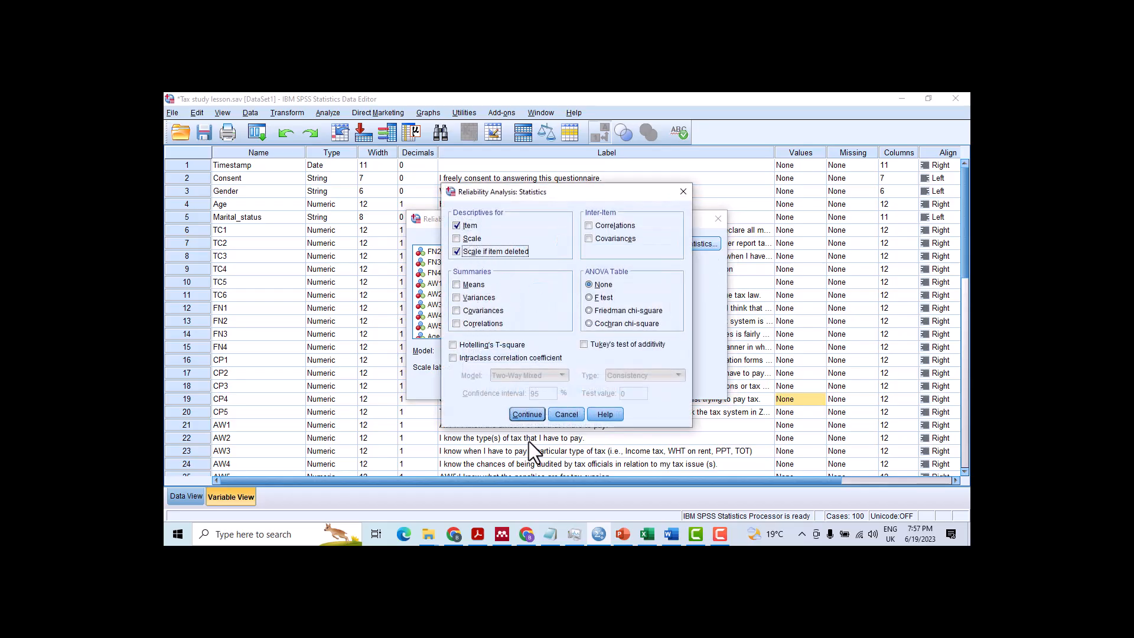
click(529, 409)
click(509, 387)
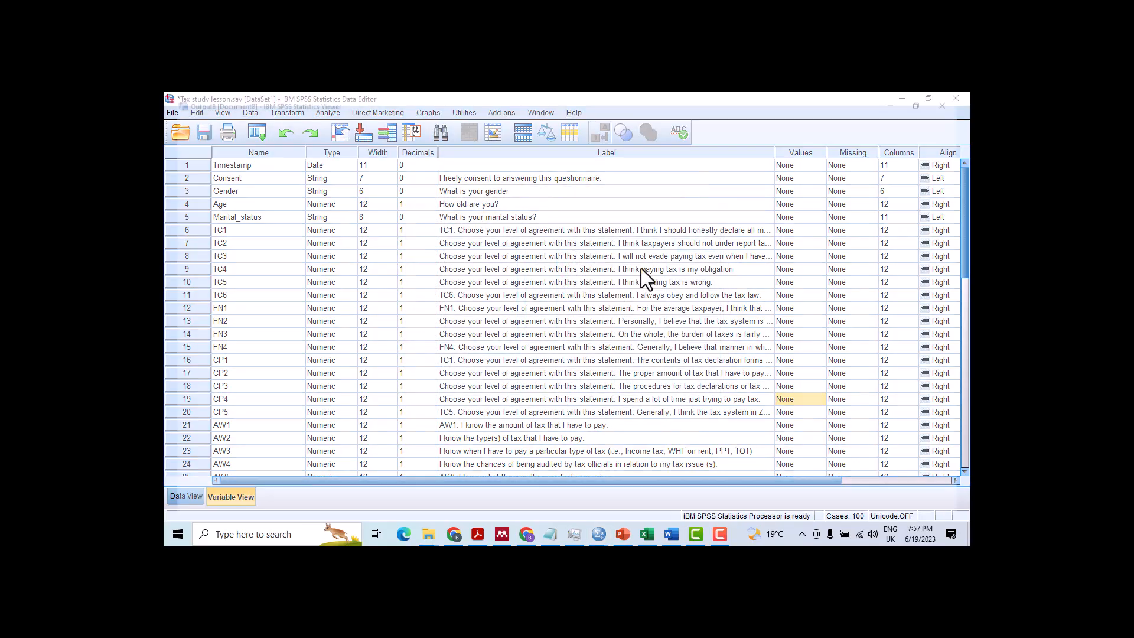
scroll(437, 300, down, 3)
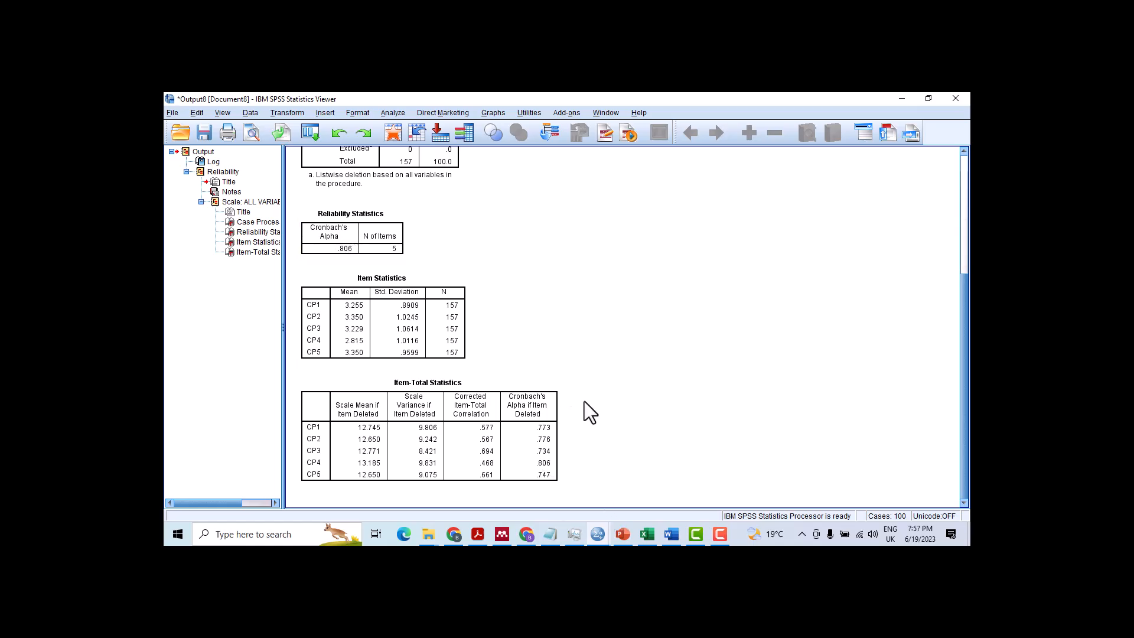
In the Excel table, enter 0.806 as the Cronbach's α for the fourth factor in cell H27
click(646, 533)
click(611, 365)
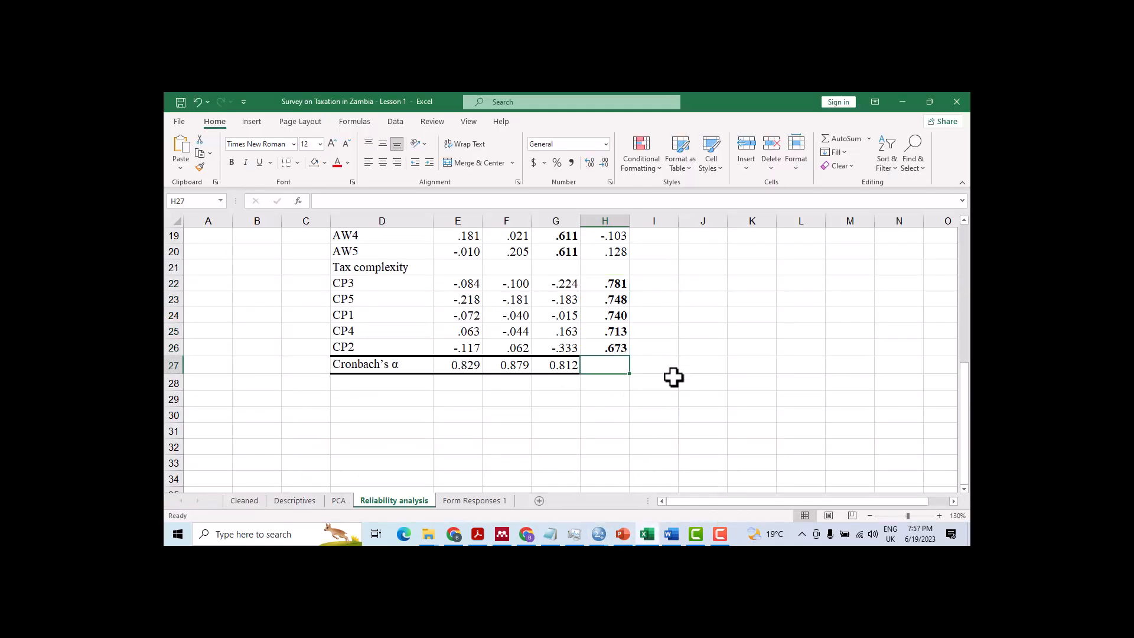
text(0.806)
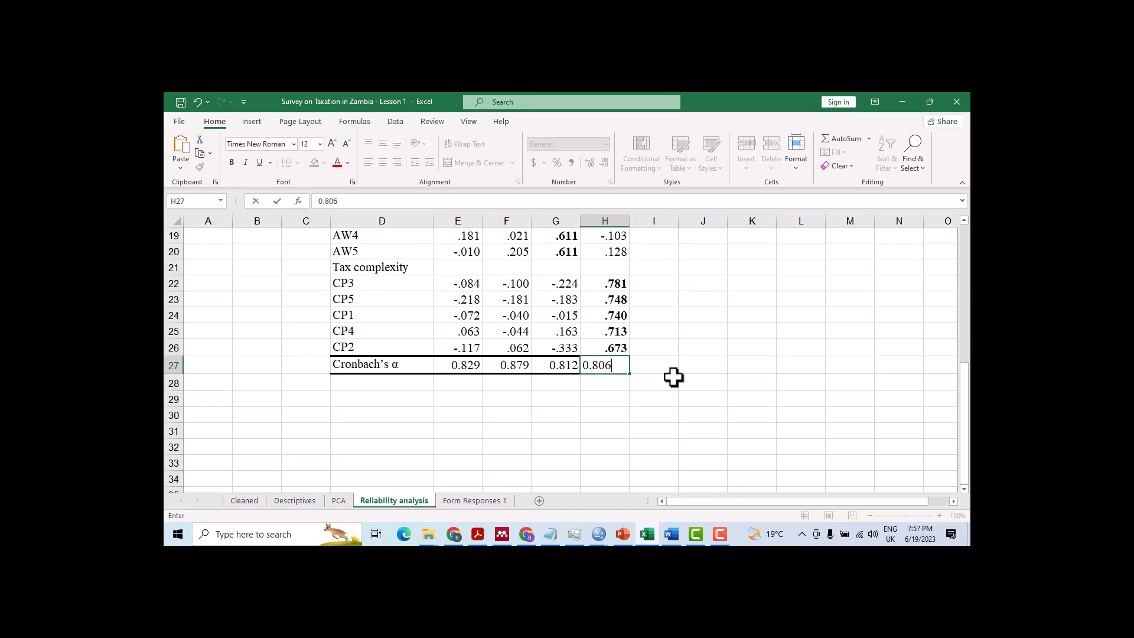
key(Return)
Bring up the SPSS output for the CP items and minimize it to return to the Excel table
mouse_move(621, 506)
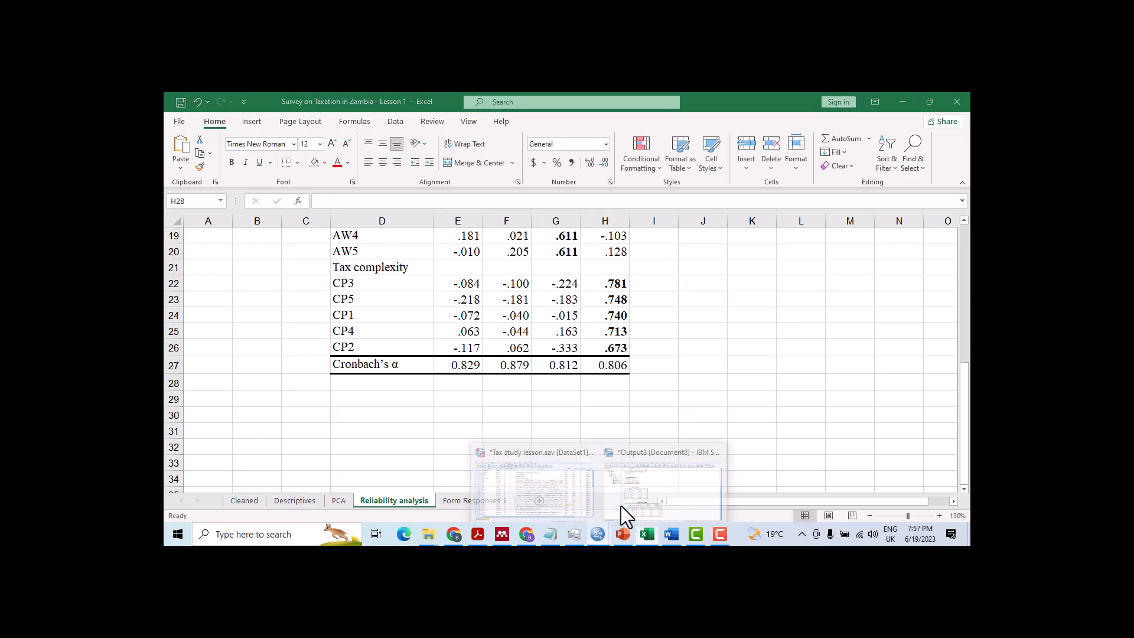
click(644, 462)
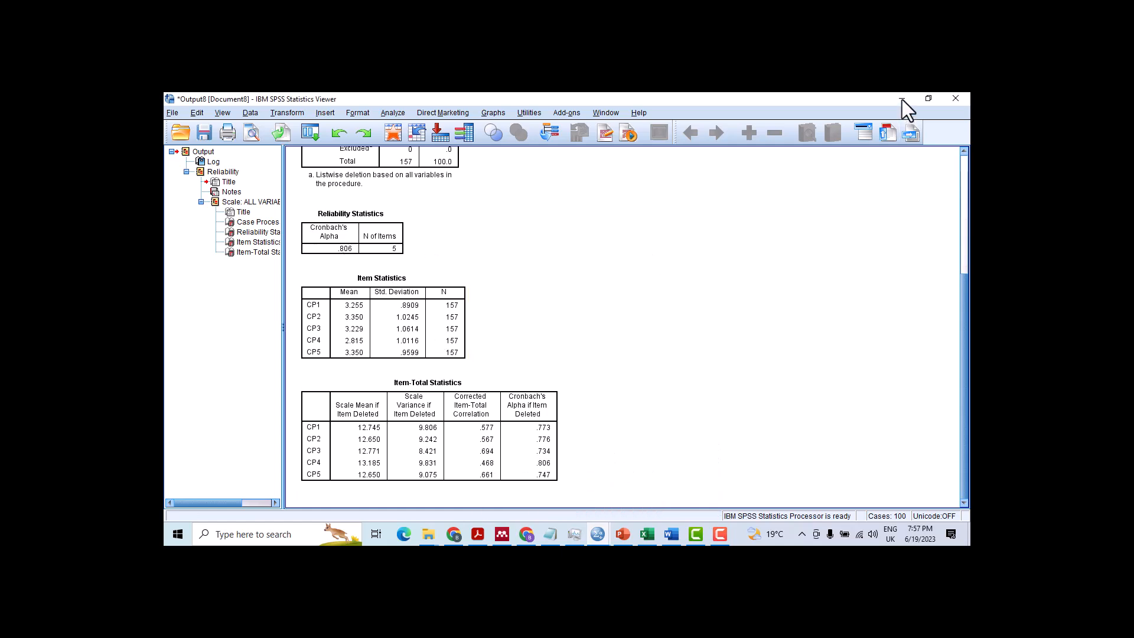
click(903, 99)
click(695, 406)
Copy the complete factor loadings and Cronbach's α table in D2:H27
scroll(661, 400, up, 6)
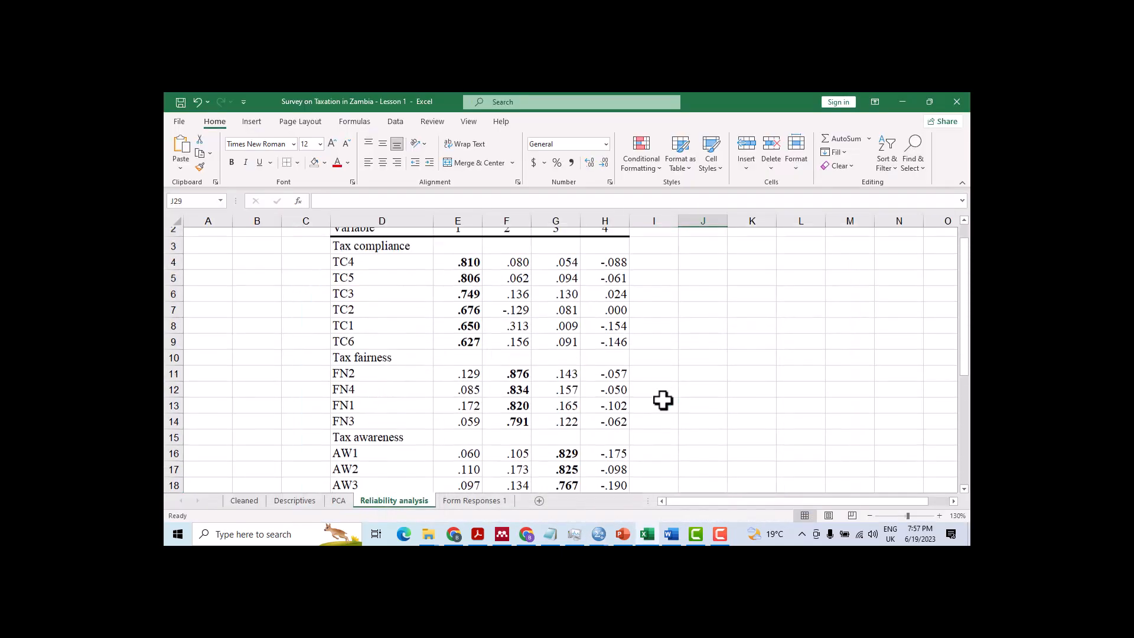
drag(352, 248, 584, 473)
right_click(540, 380)
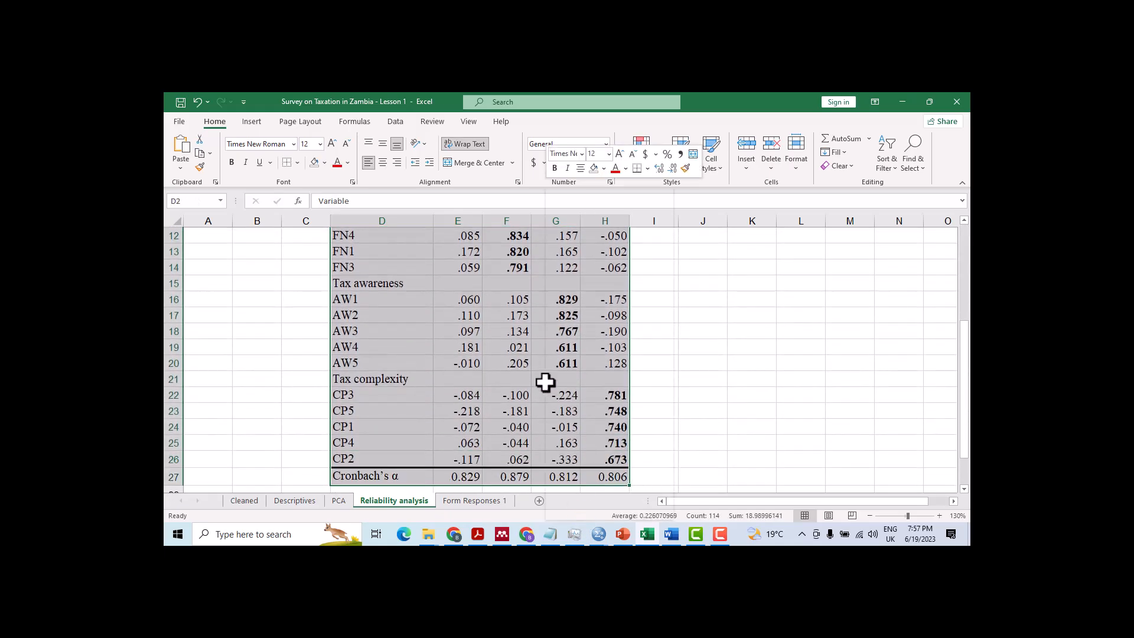
click(576, 213)
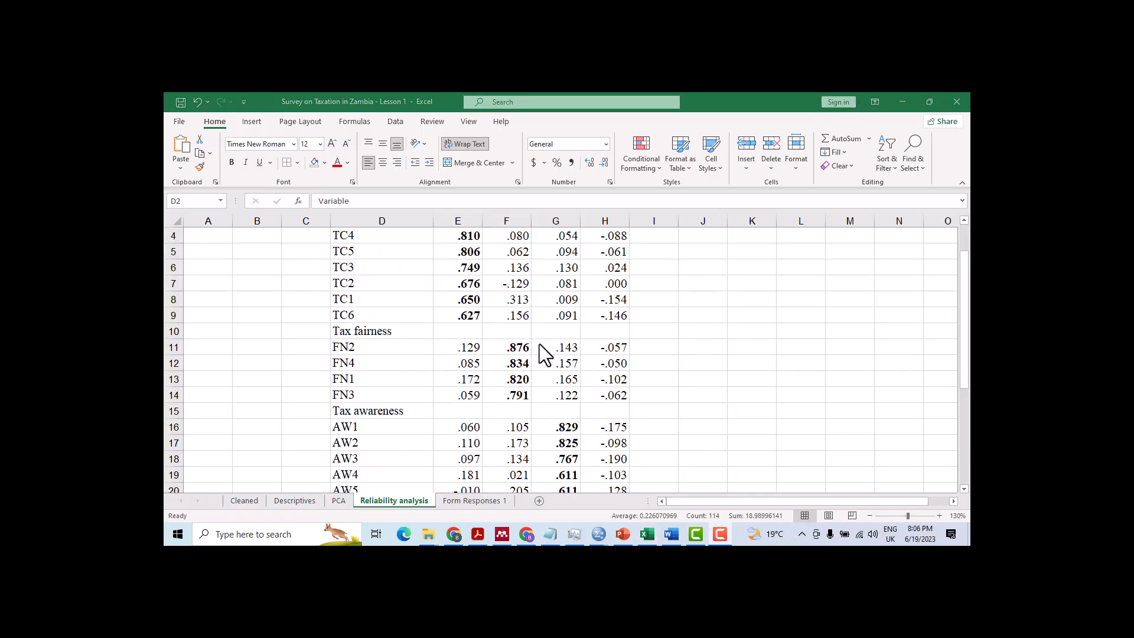
scroll(407, 255, up, 1)
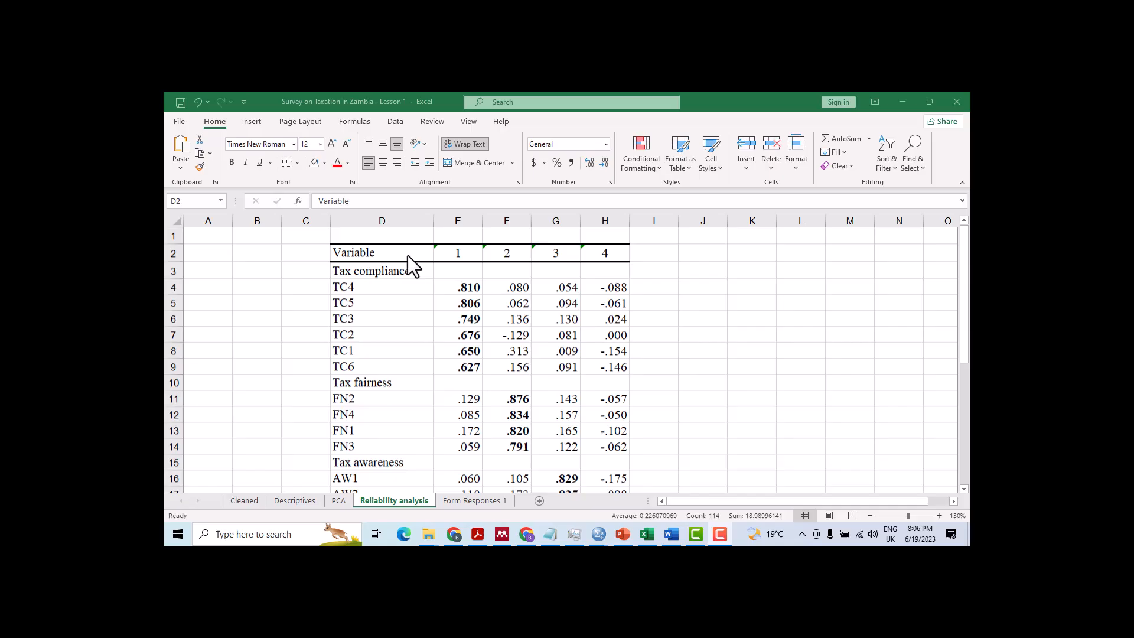
click(341, 244)
right_click(365, 251)
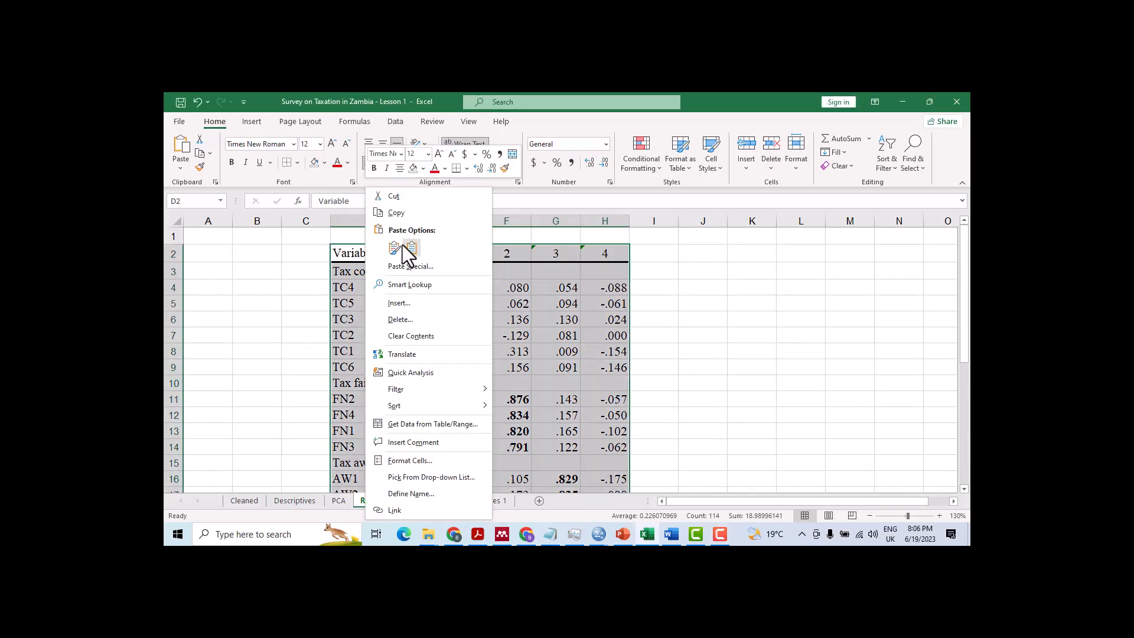
click(399, 218)
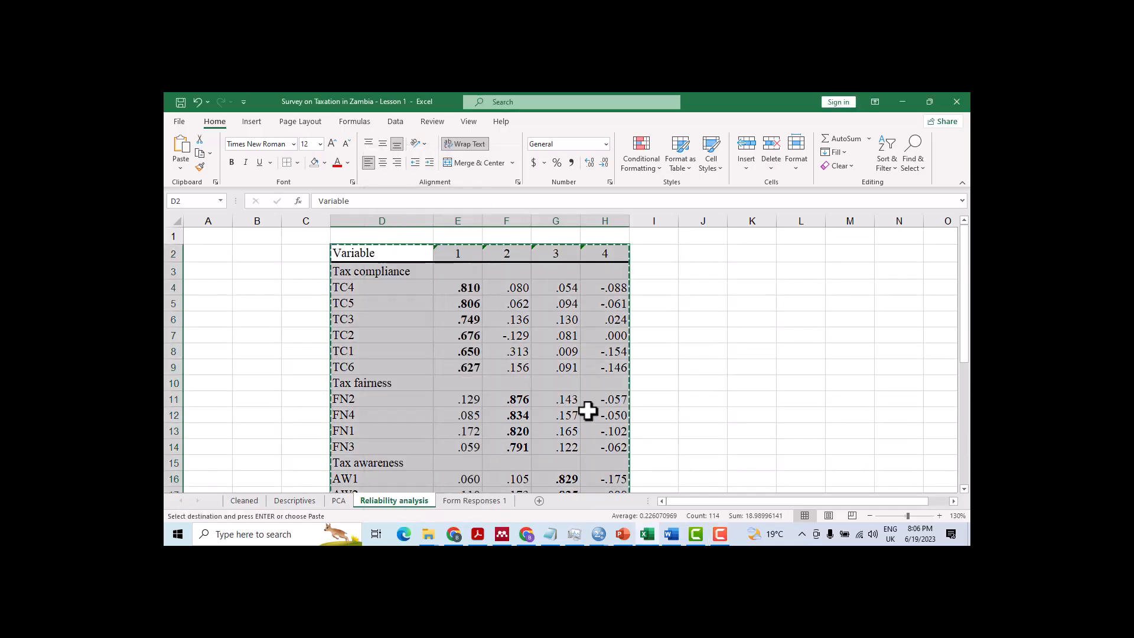
Switch to the Word report and look over section 5.2 Validity and reliability and the Sample Profile table
click(671, 534)
scroll(614, 381, down, 2)
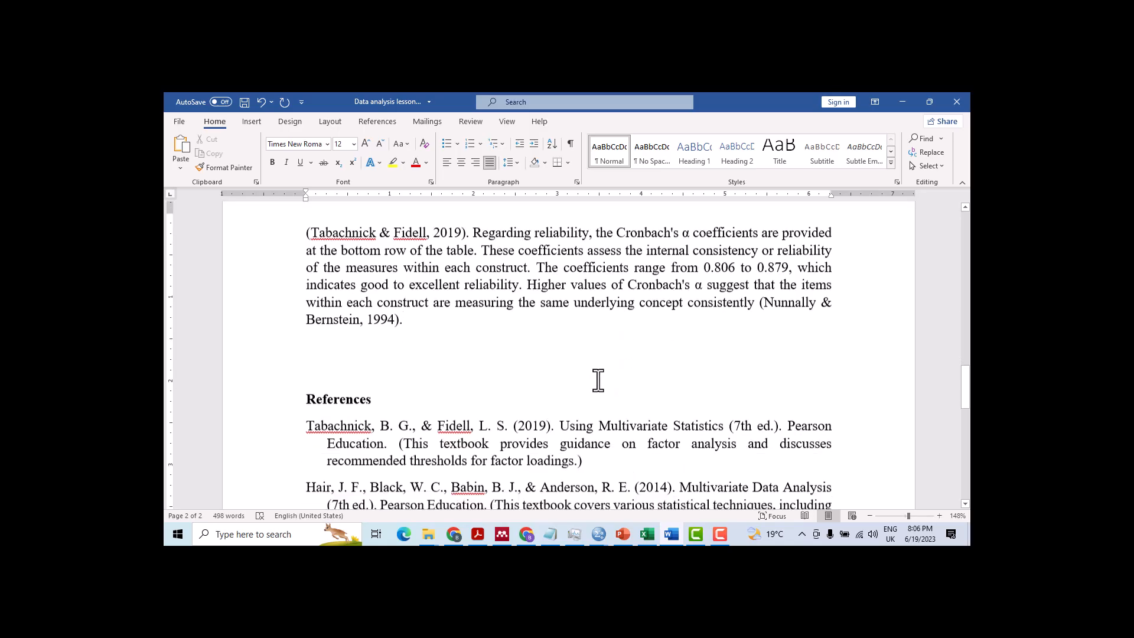
scroll(445, 306, up, 7)
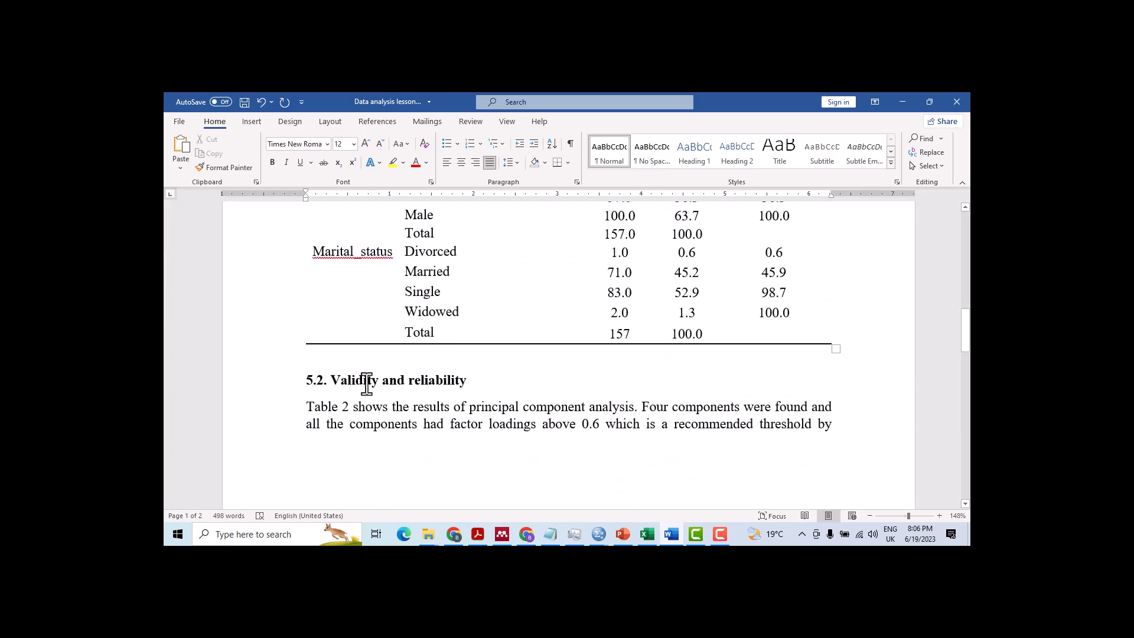
triple_click(412, 383)
scroll(483, 399, down, 3)
scroll(485, 403, up, 7)
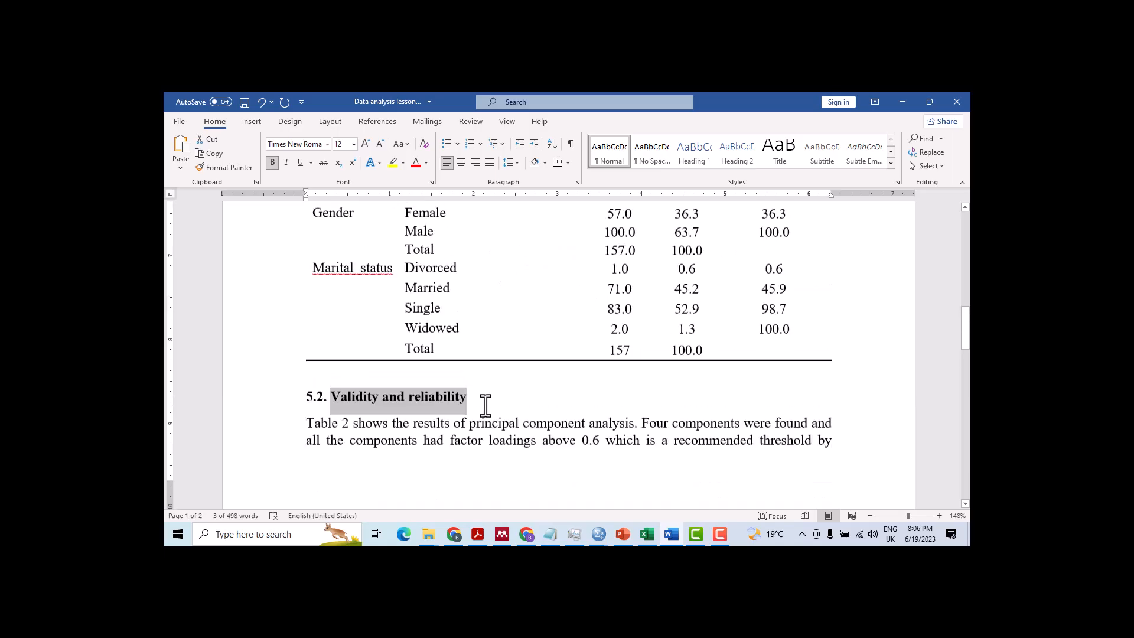
scroll(485, 404, up, 3)
scroll(486, 405, down, 10)
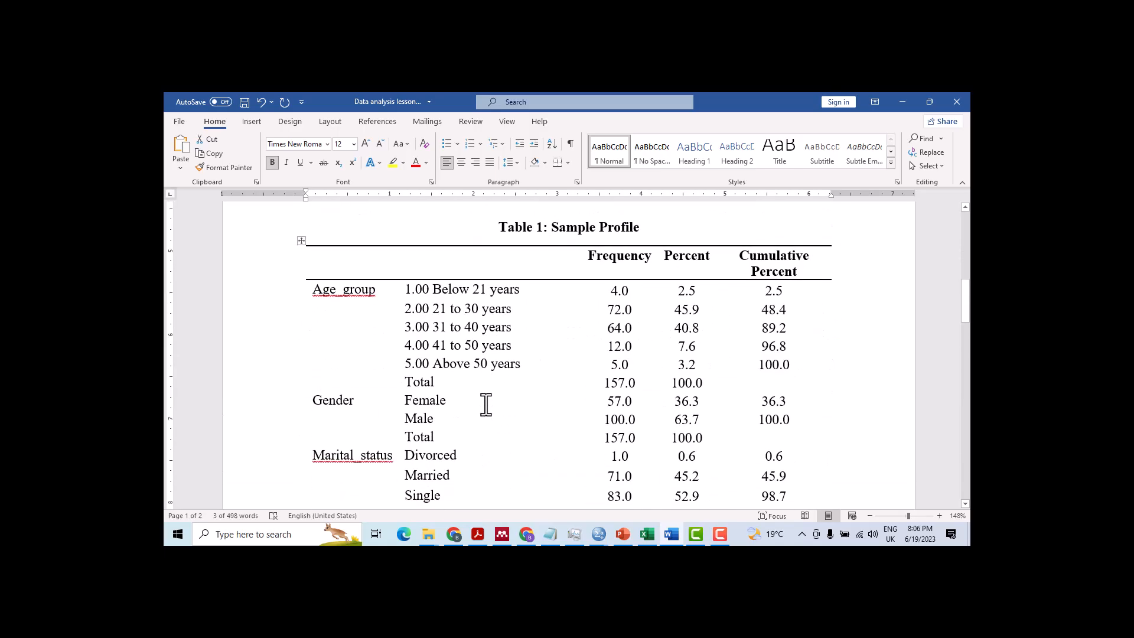
scroll(486, 405, down, 5)
Add an empty line after the validity and reliability paragraph and paste the copied factor loadings table there
click(367, 308)
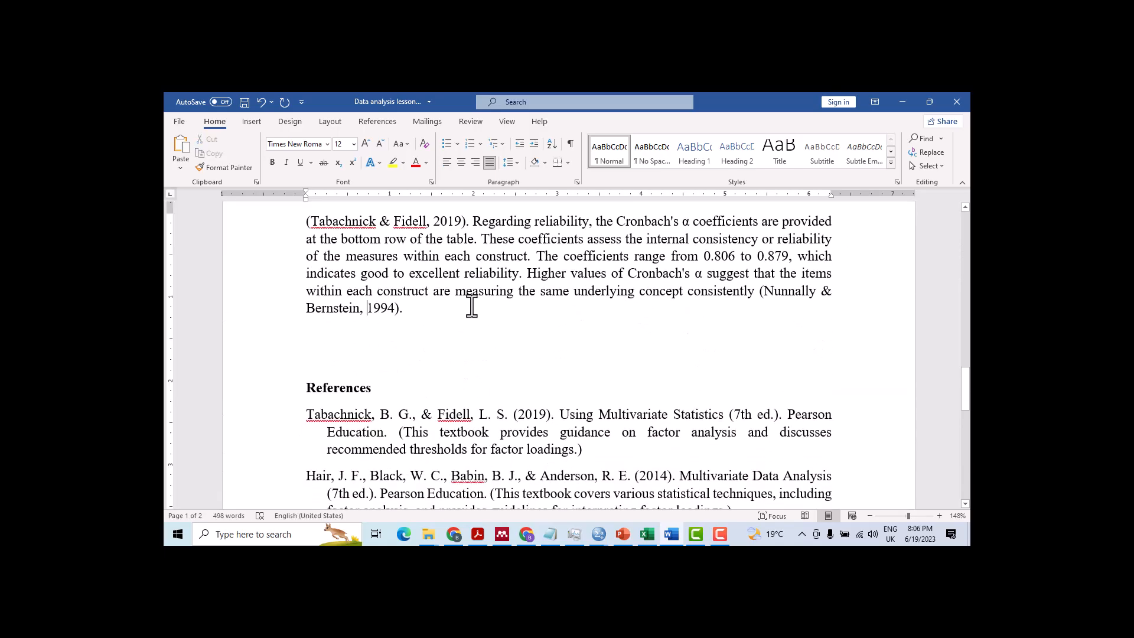
key(Return)
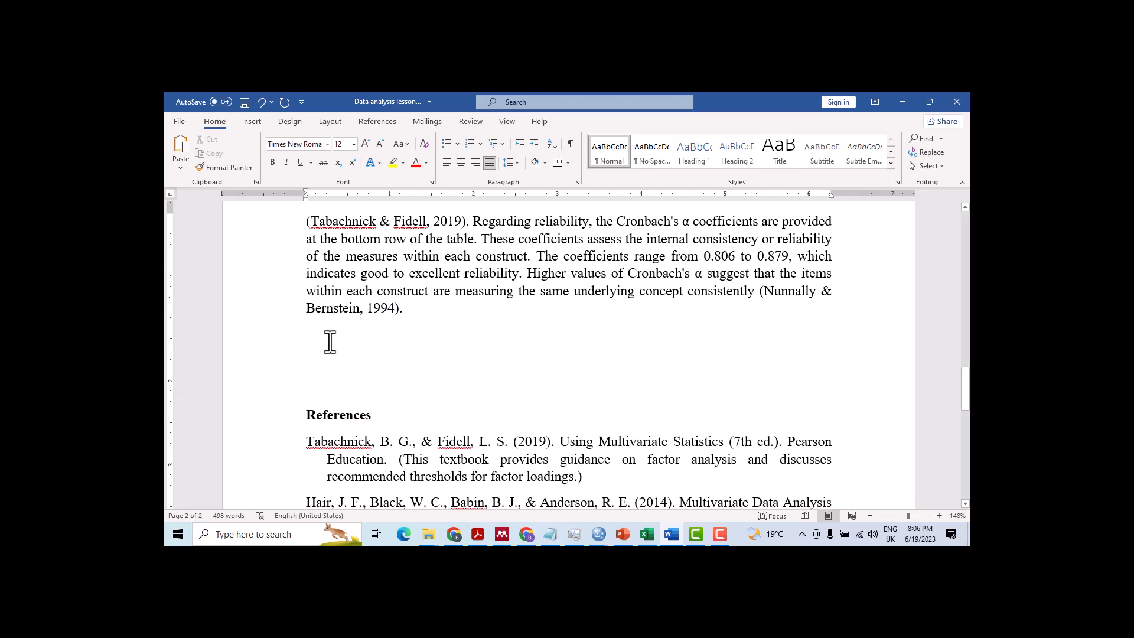
right_click(329, 342)
click(361, 222)
Autofit the pasted factor loadings table to the window width
scroll(368, 292, up, 10)
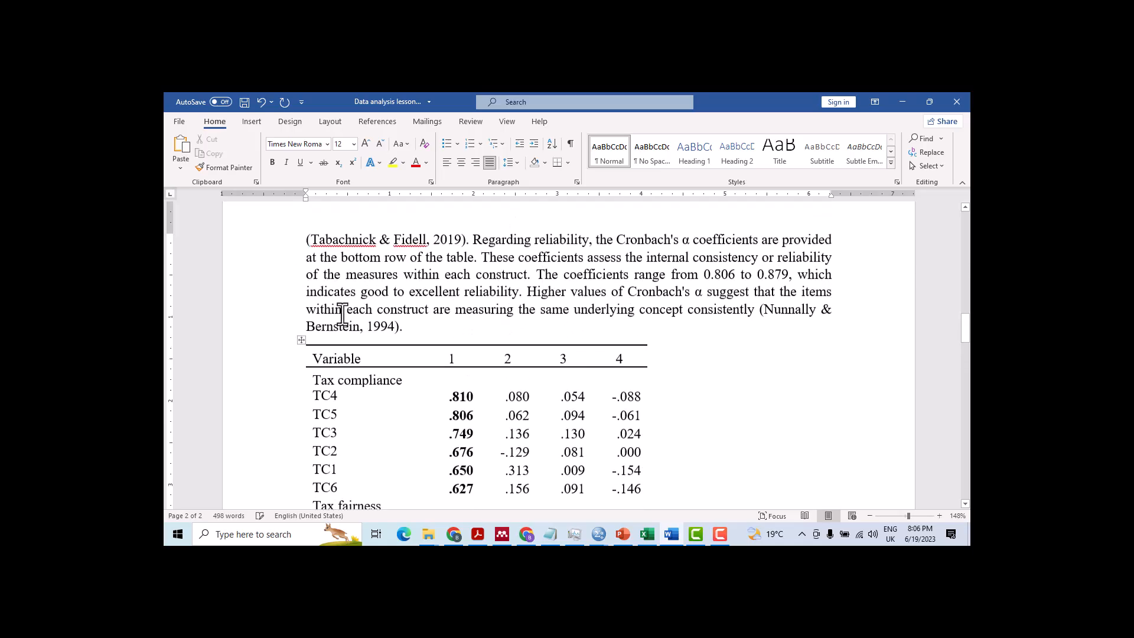
click(301, 340)
right_click(303, 342)
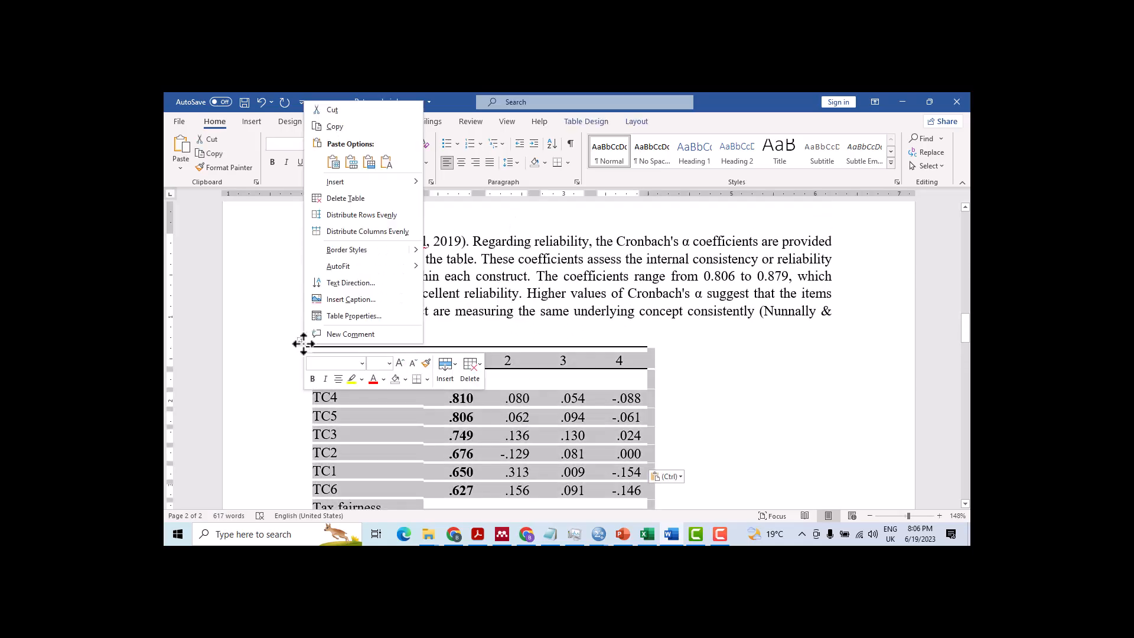
mouse_move(351, 264)
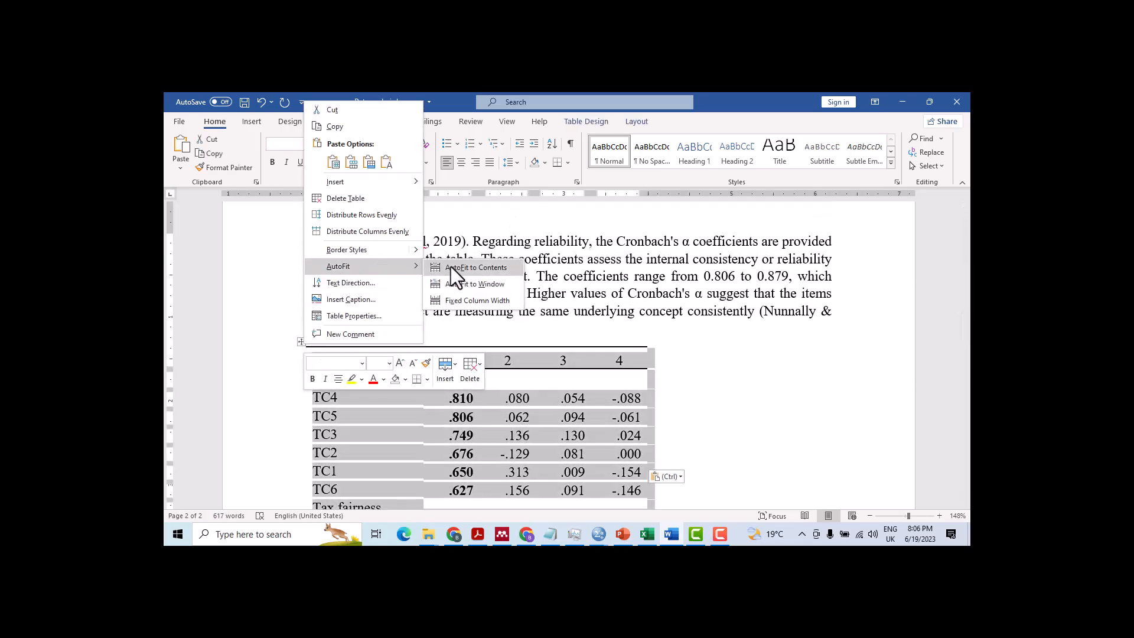
click(476, 284)
click(680, 313)
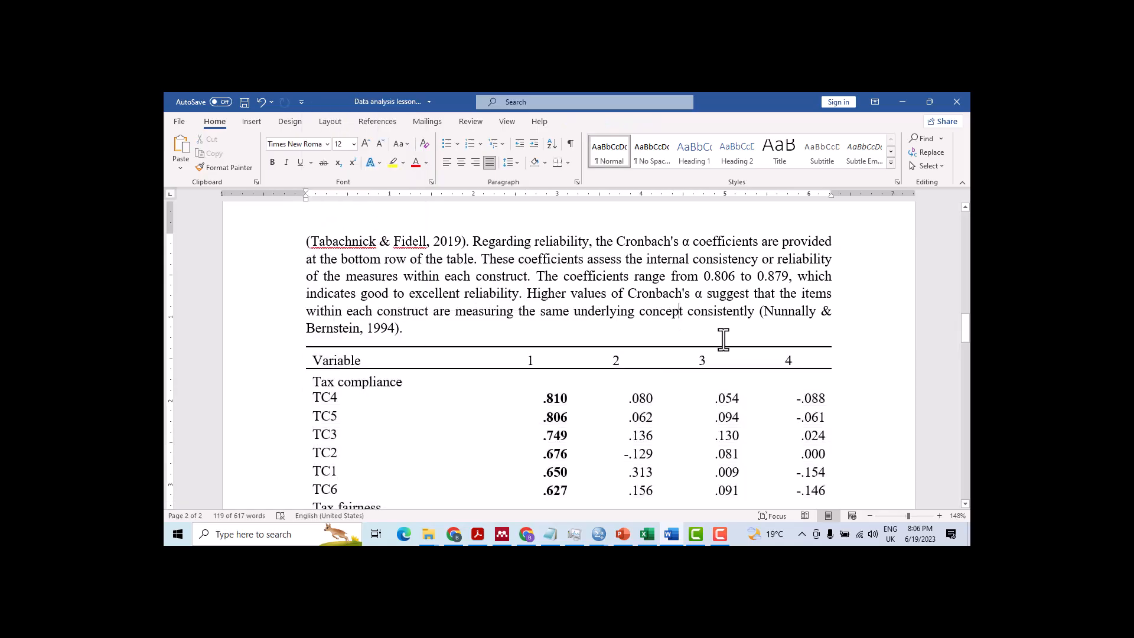
Add a centred caption above the factor loadings table reading "Table 2: Validity and reliability"
scroll(724, 339, down, 3)
scroll(704, 337, up, 3)
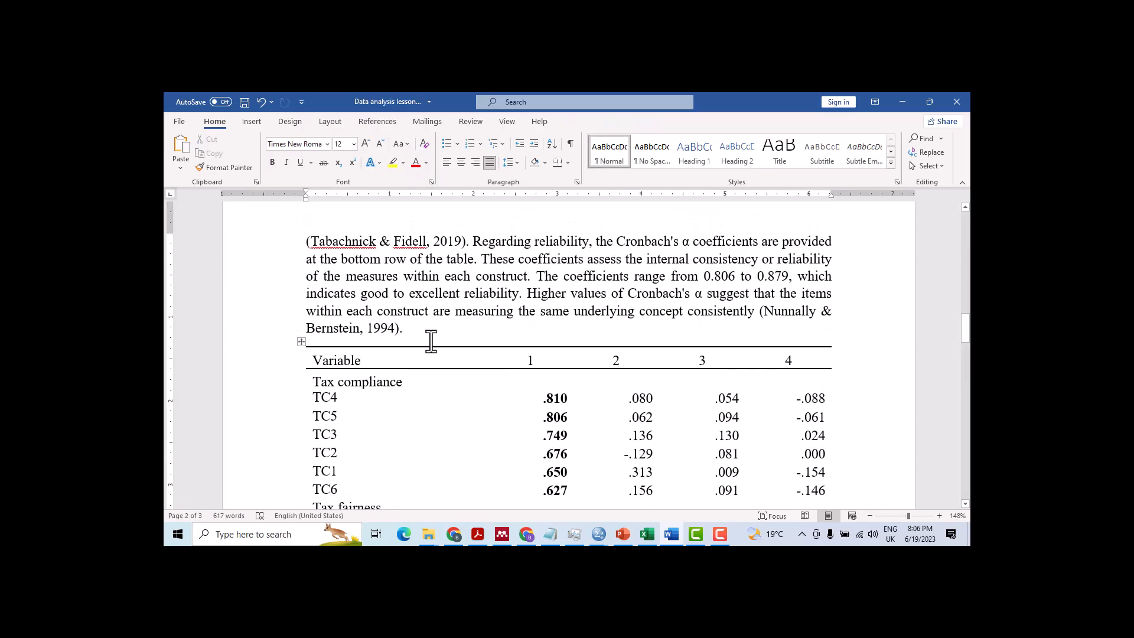
key(Return)
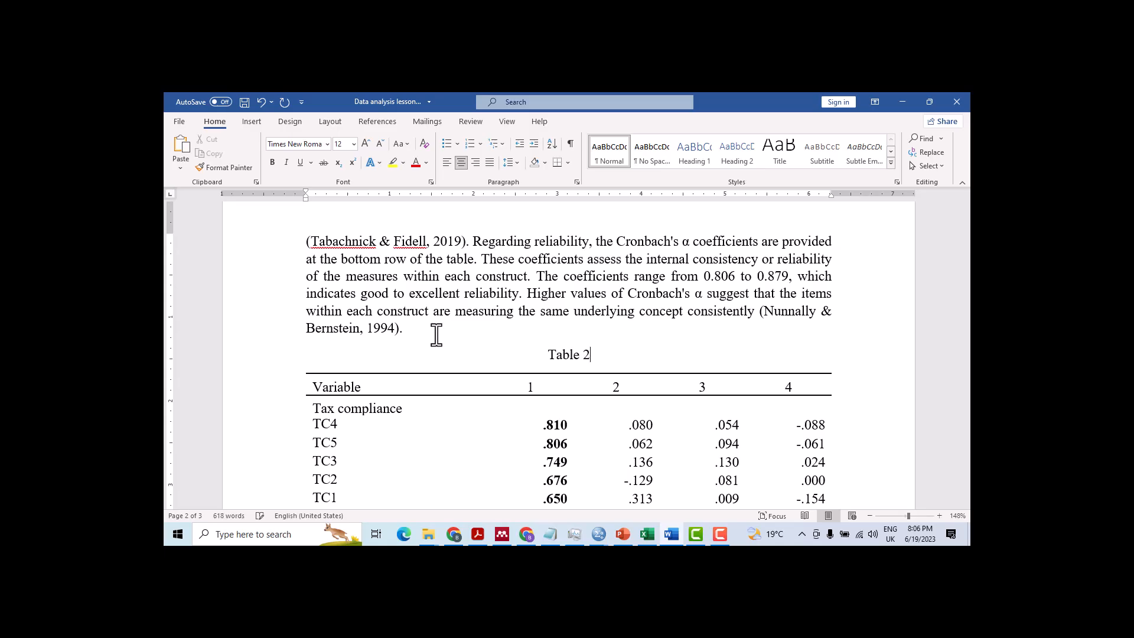
text(Table 2: Validit)
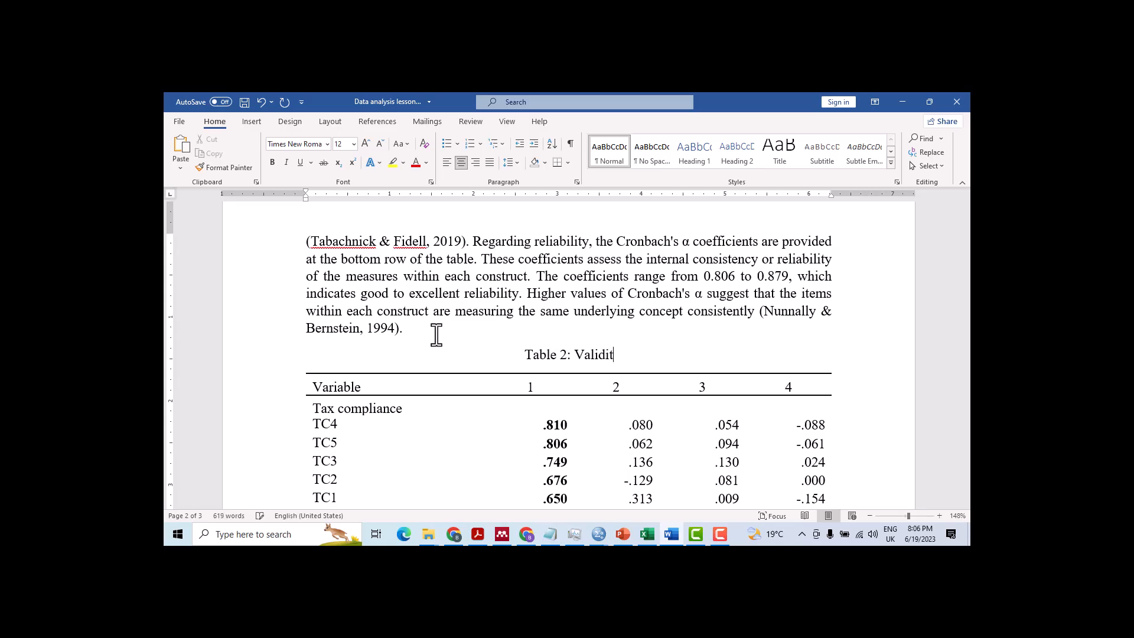
text(y and rel)
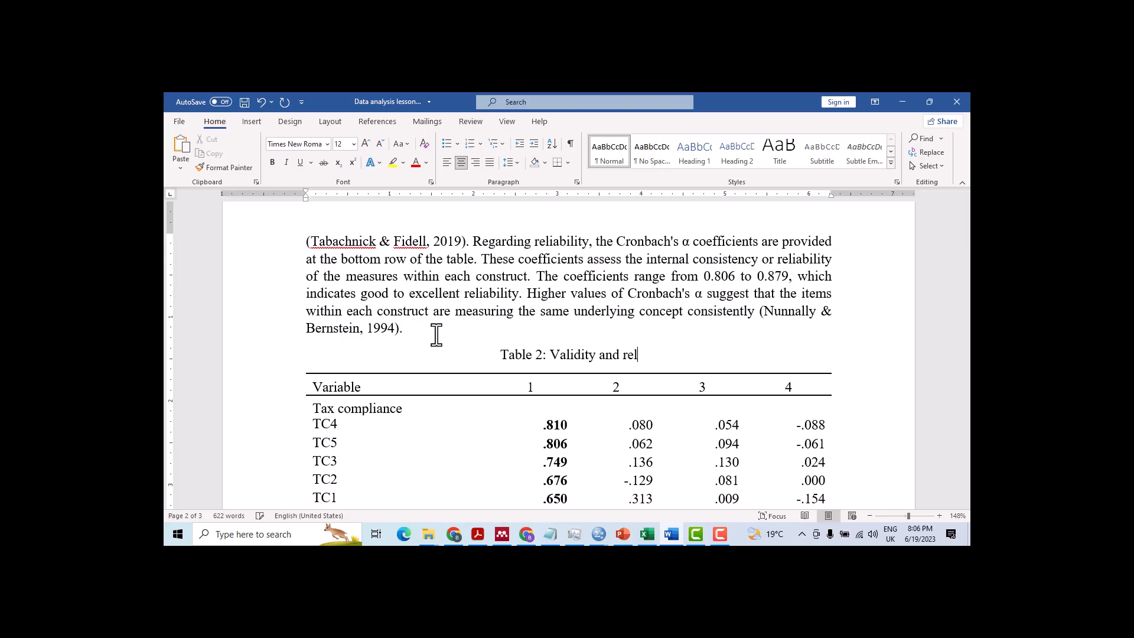
text(iabili)
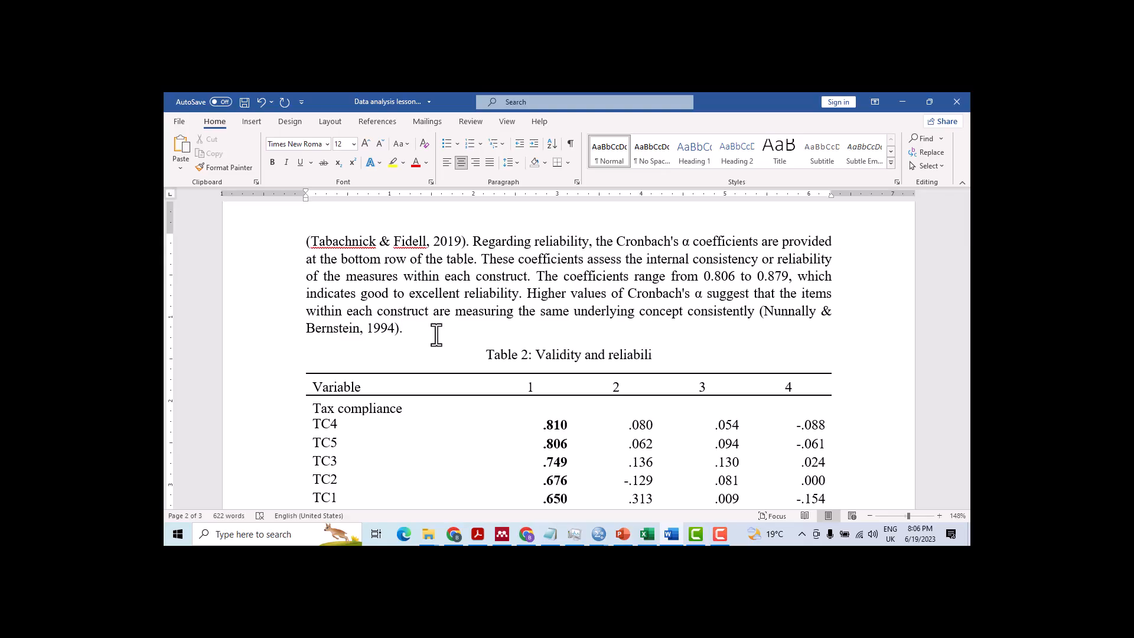
text(ty )
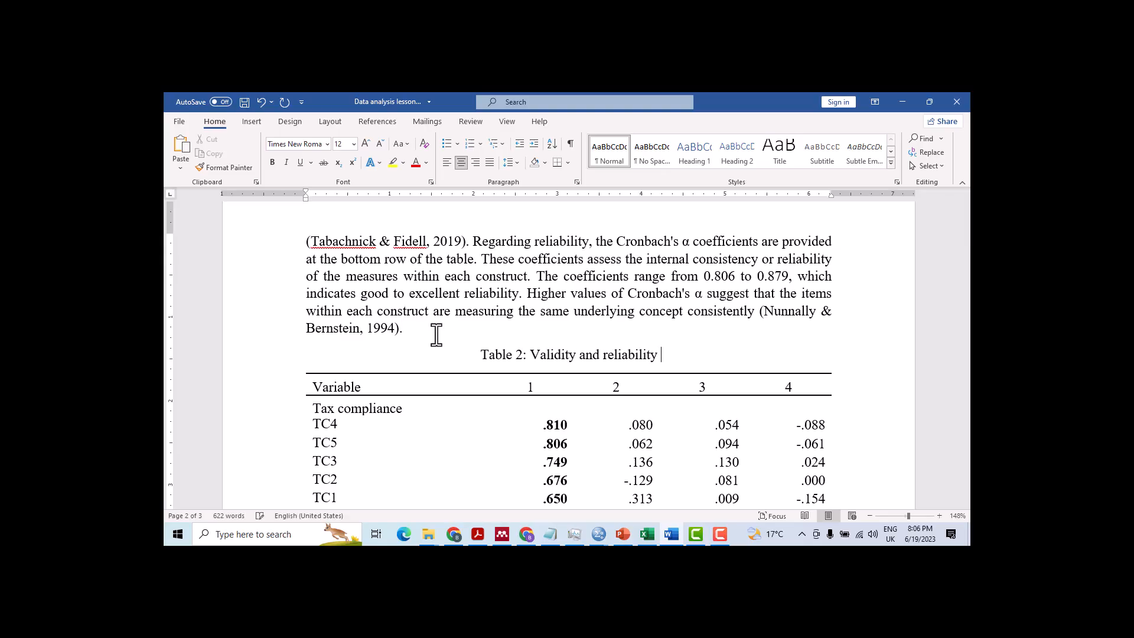
text(test)
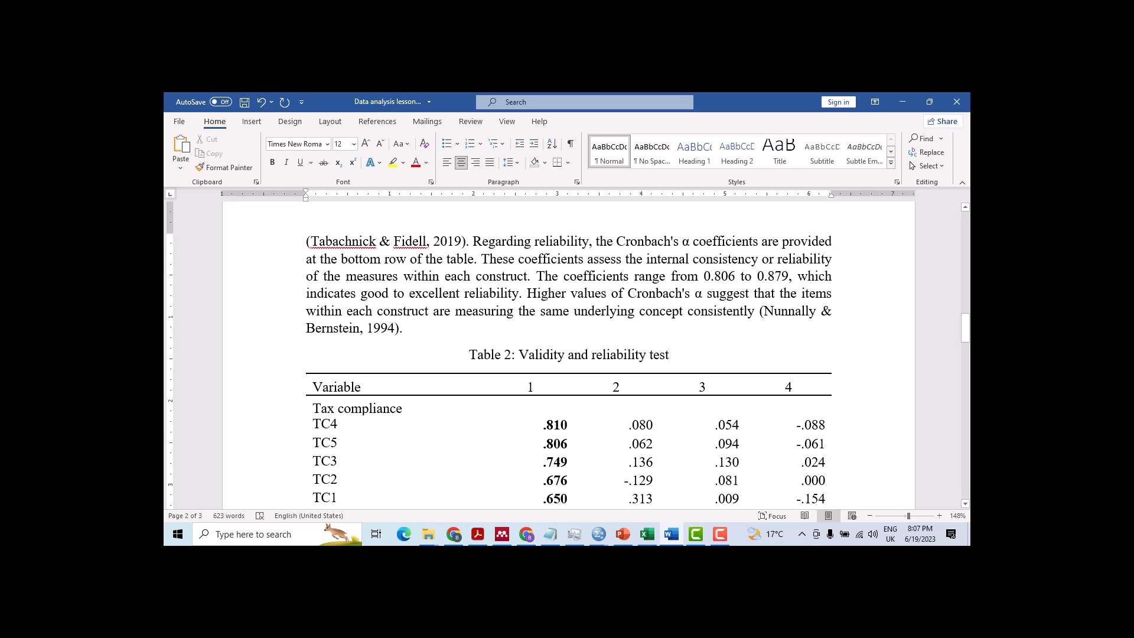
key(BackSpace)
key(BackSpace)
key(BackSpace)
key(BackSpace)
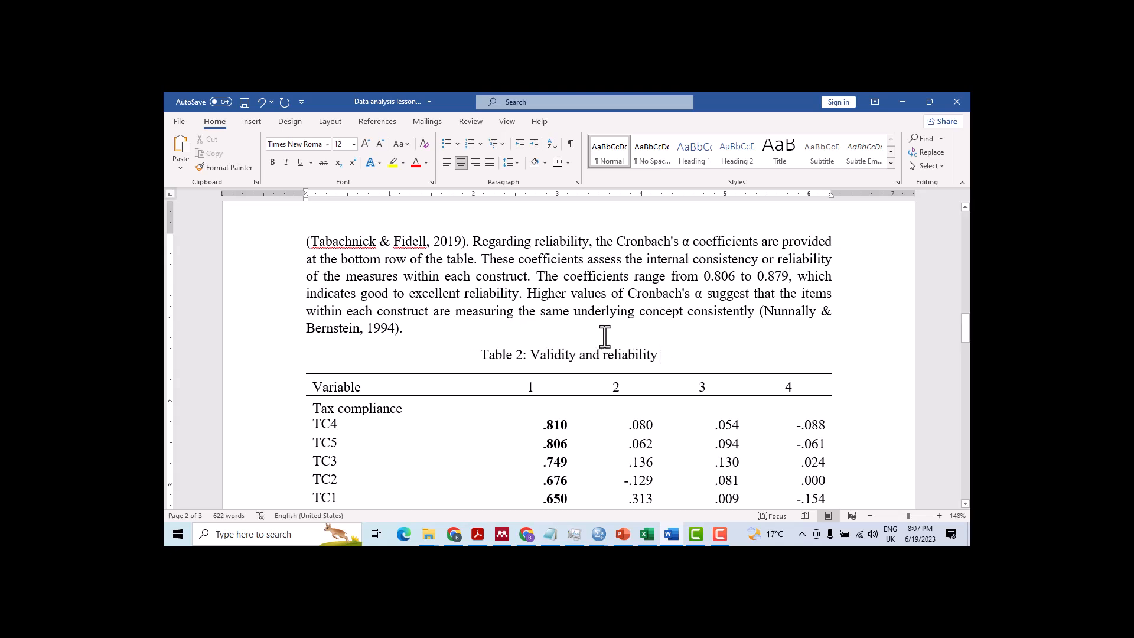
Make the Table 2 caption bold and look over the table down to the Cronbach's α row
drag(683, 359, 498, 348)
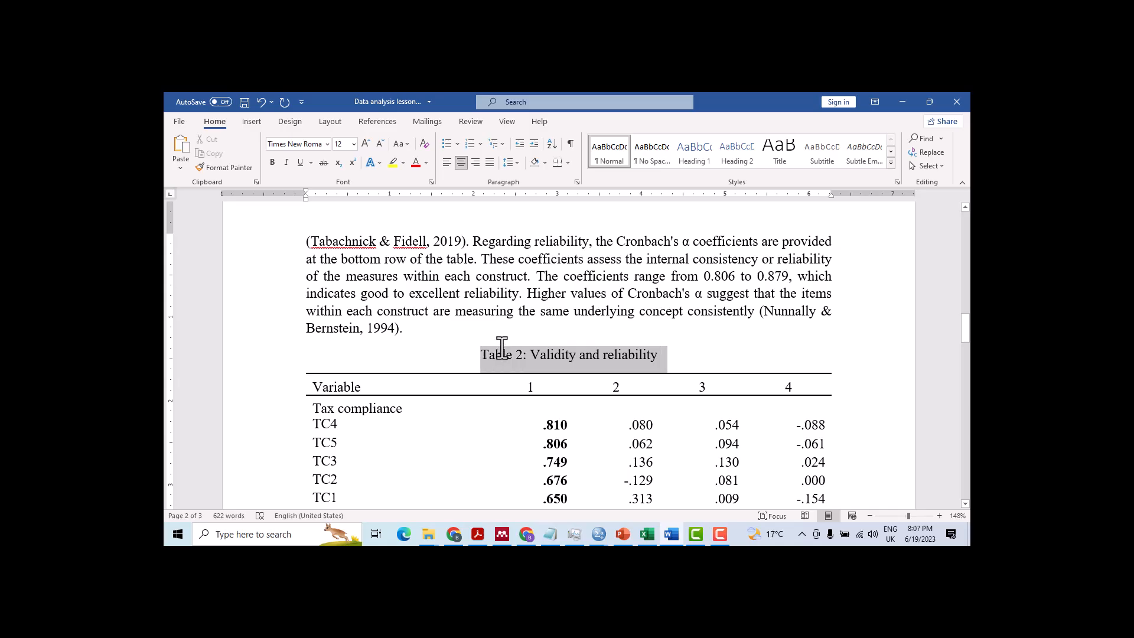
click(506, 334)
click(726, 406)
scroll(727, 408, down, 10)
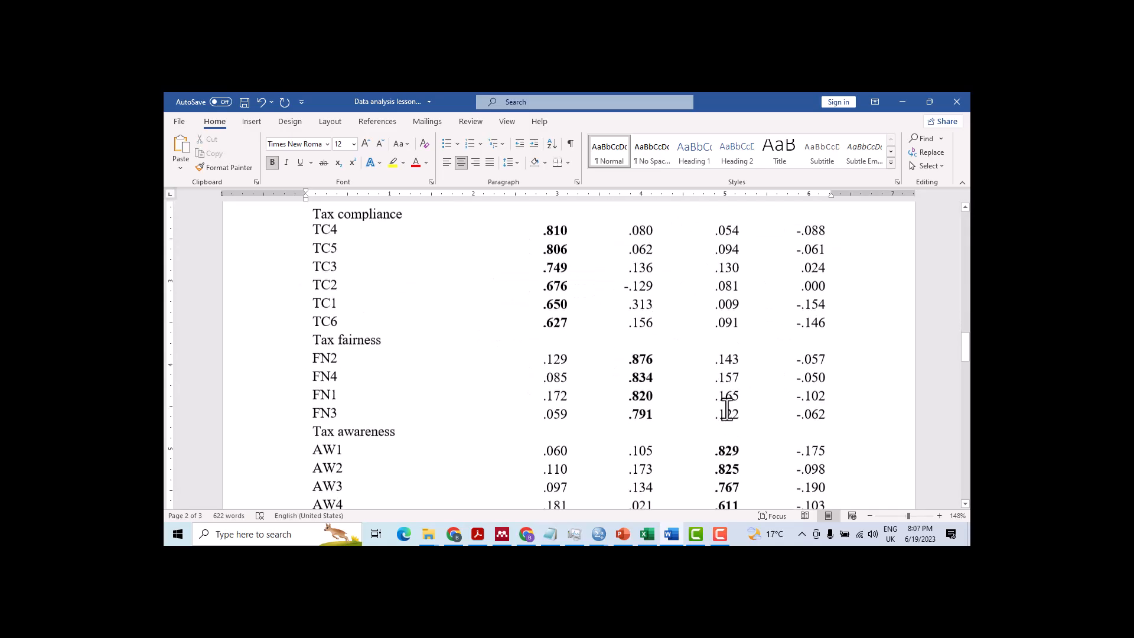
scroll(704, 410, up, 10)
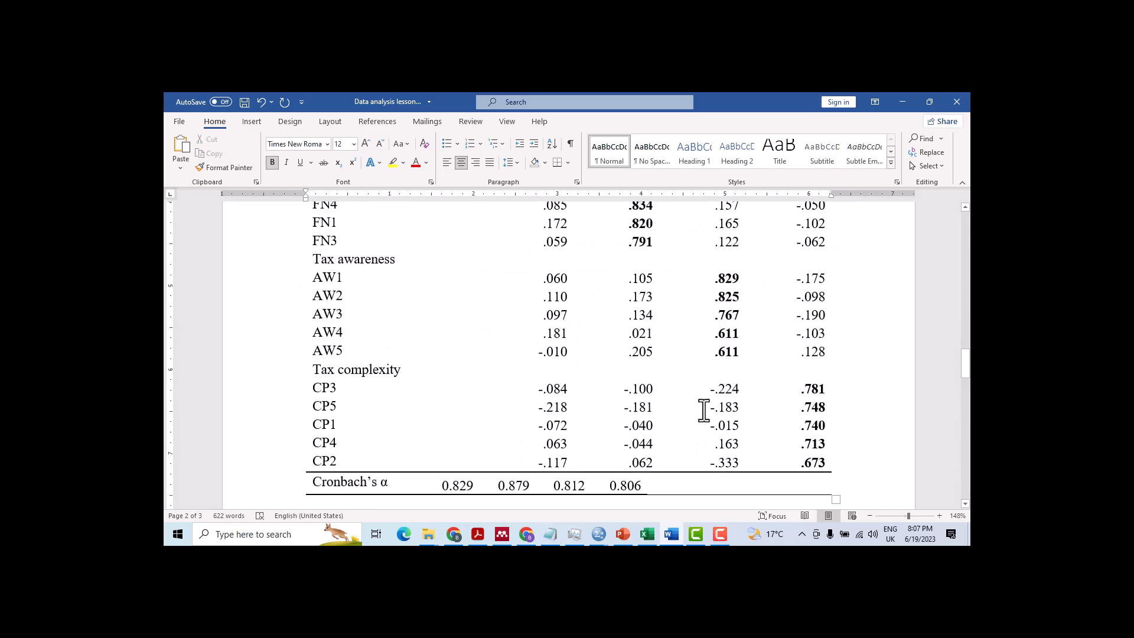
scroll(702, 410, up, 1)
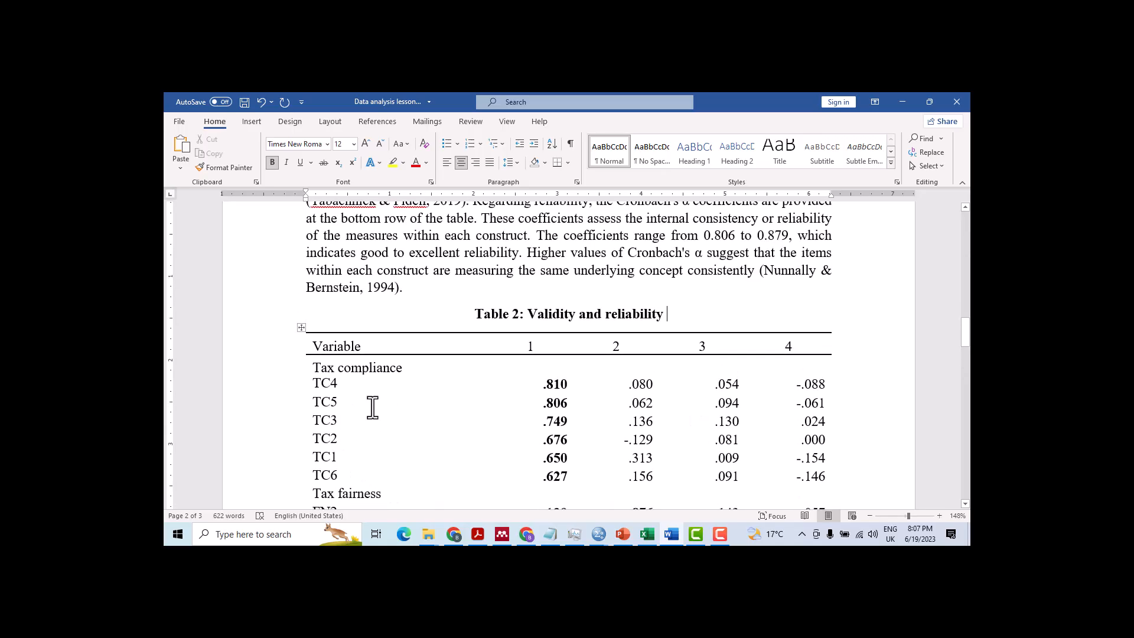
Point out the item codes in Table 2 and examine the item labels under Tax Awareness in the reference article PDF
click(342, 387)
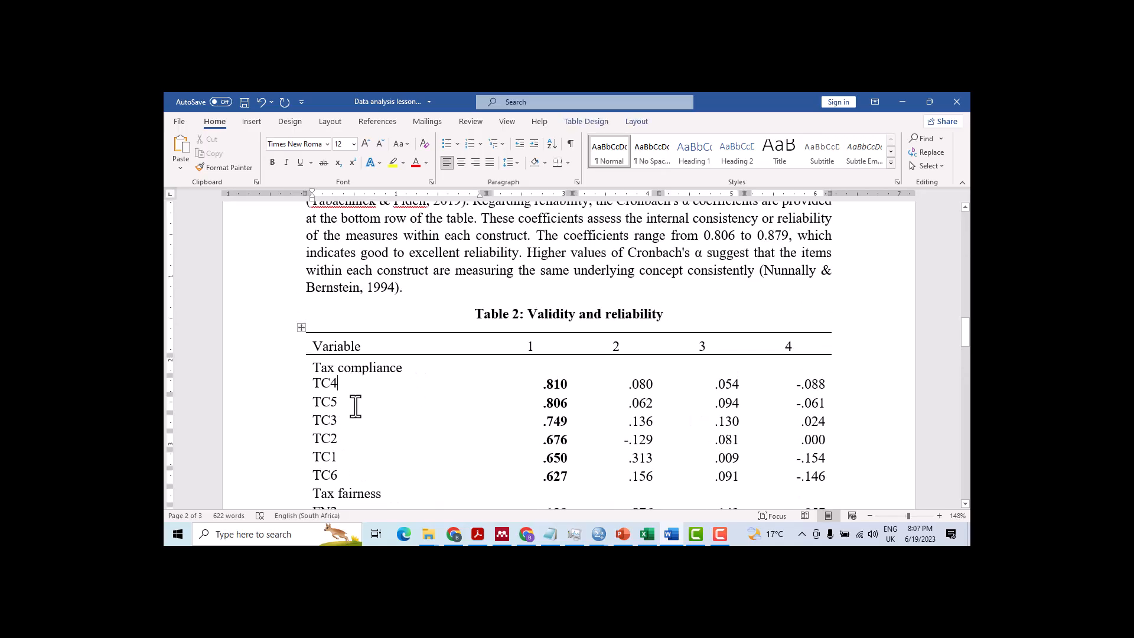
click(355, 401)
click(347, 419)
click(477, 534)
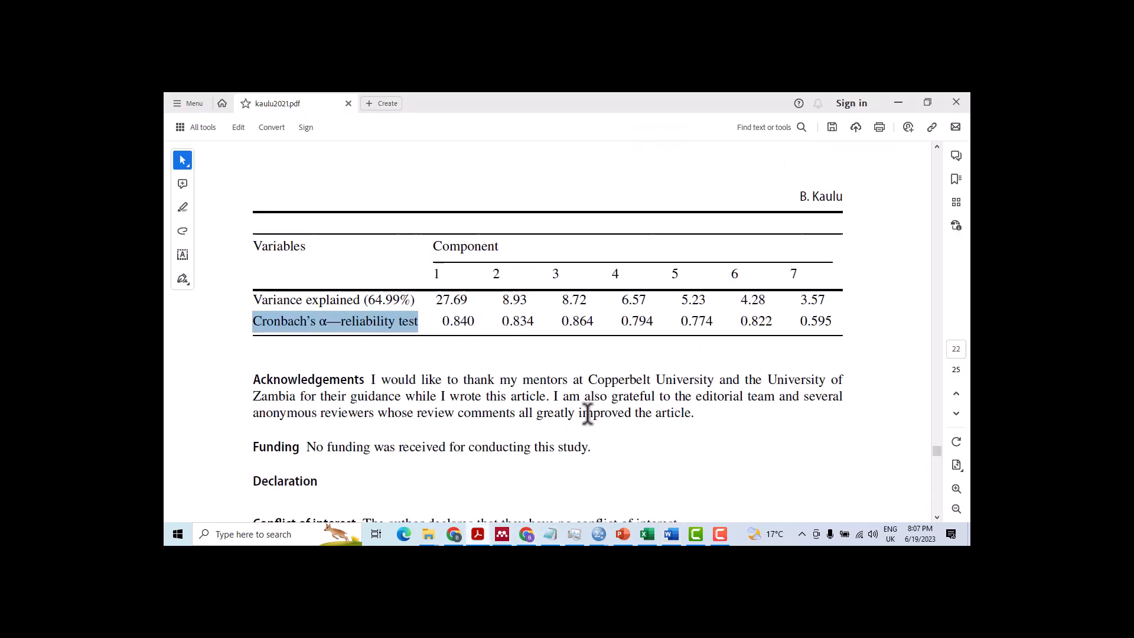
scroll(587, 413, up, 10)
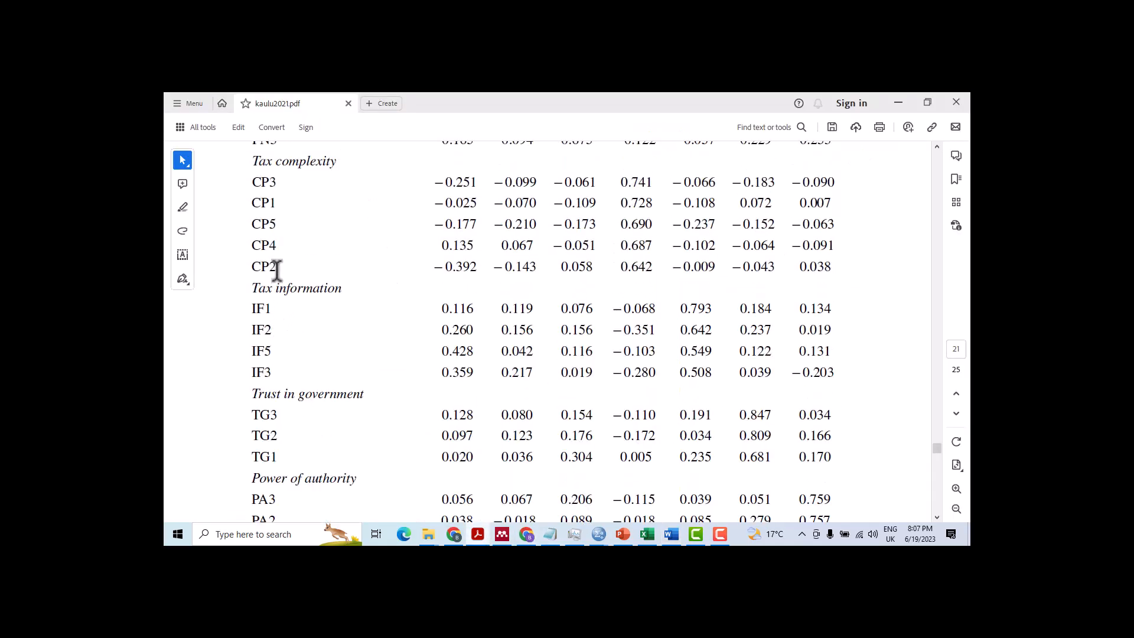
drag(938, 449, 944, 421)
scroll(514, 354, down, 10)
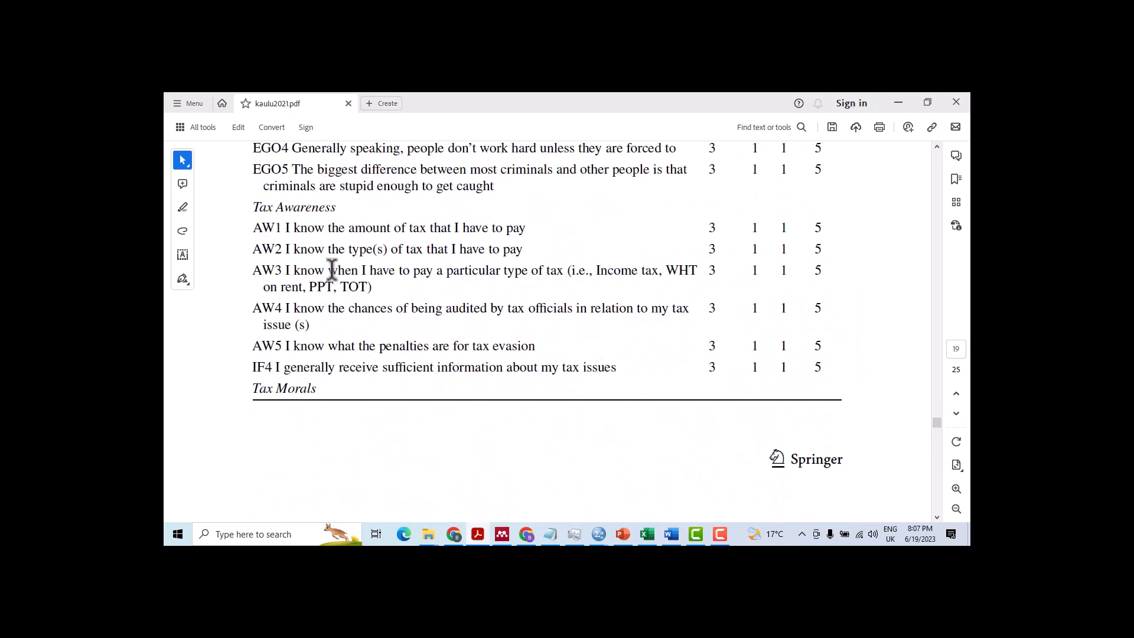
drag(324, 271, 352, 252)
double_click(301, 247)
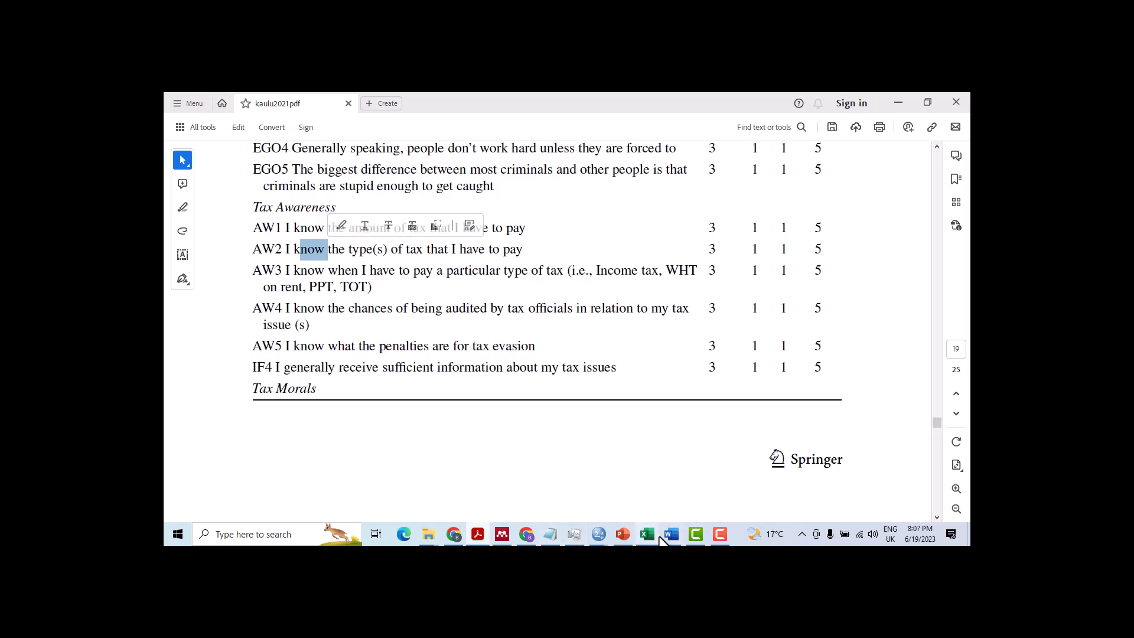
Compare the article's variable labels with the item codes in its component loadings table, then return to the Word report
click(683, 501)
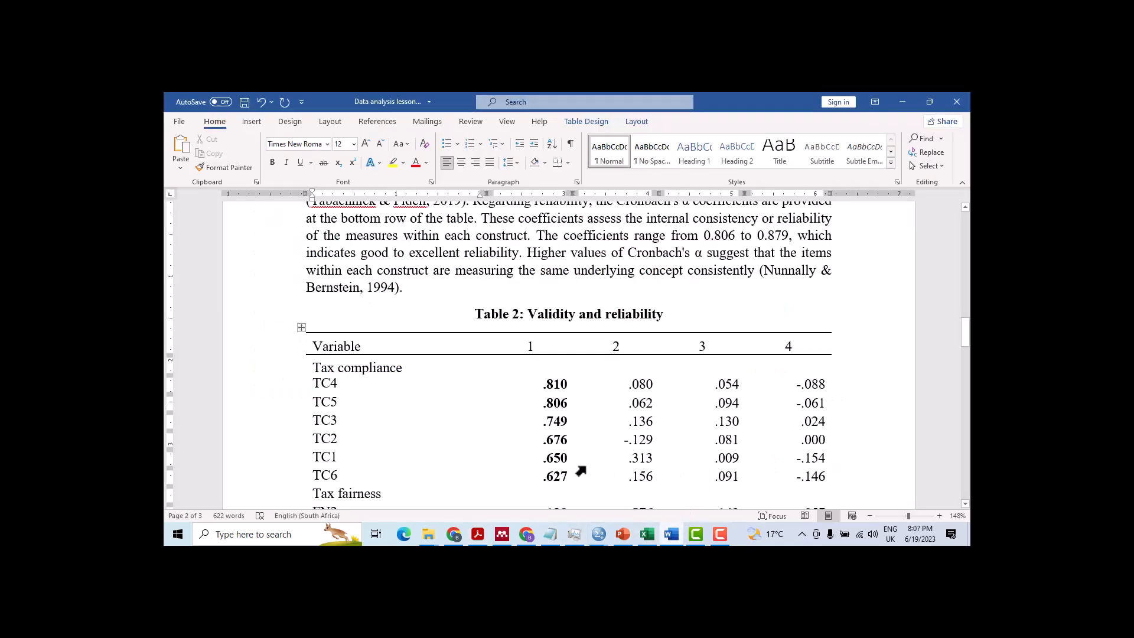
click(478, 534)
scroll(502, 340, down, 6)
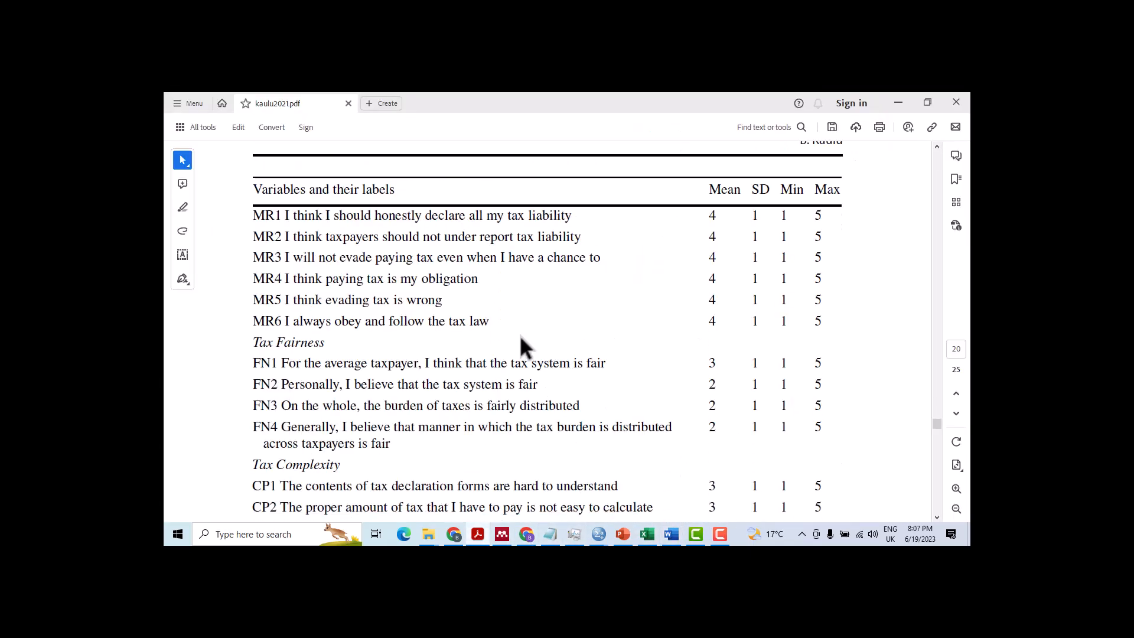
drag(934, 423, 935, 443)
scroll(341, 277, up, 1)
drag(275, 189, 282, 190)
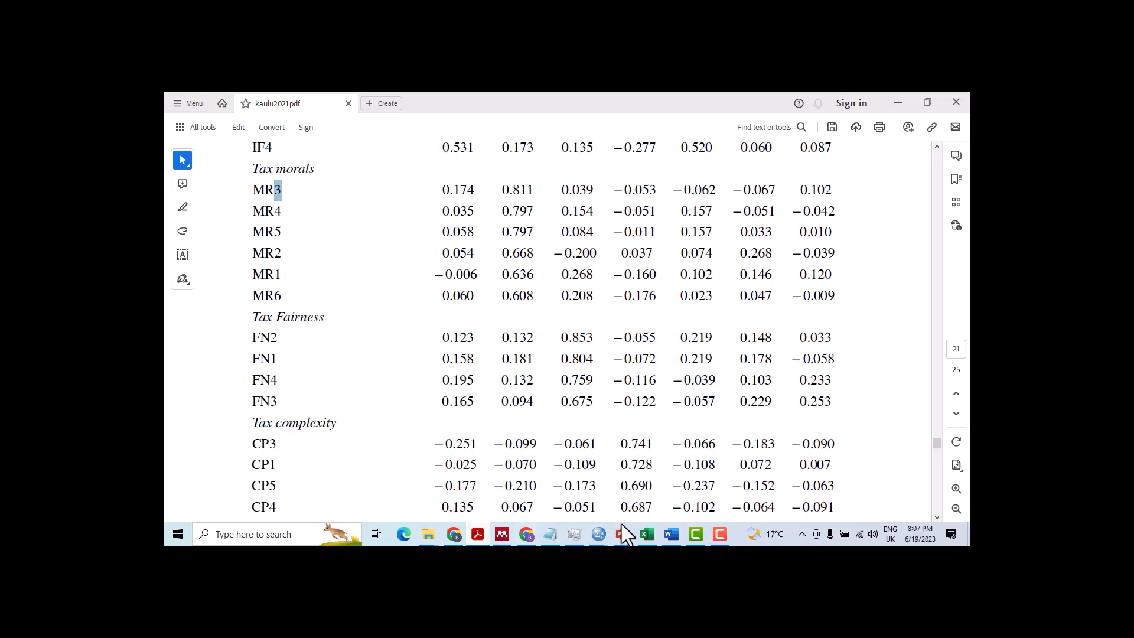
click(669, 534)
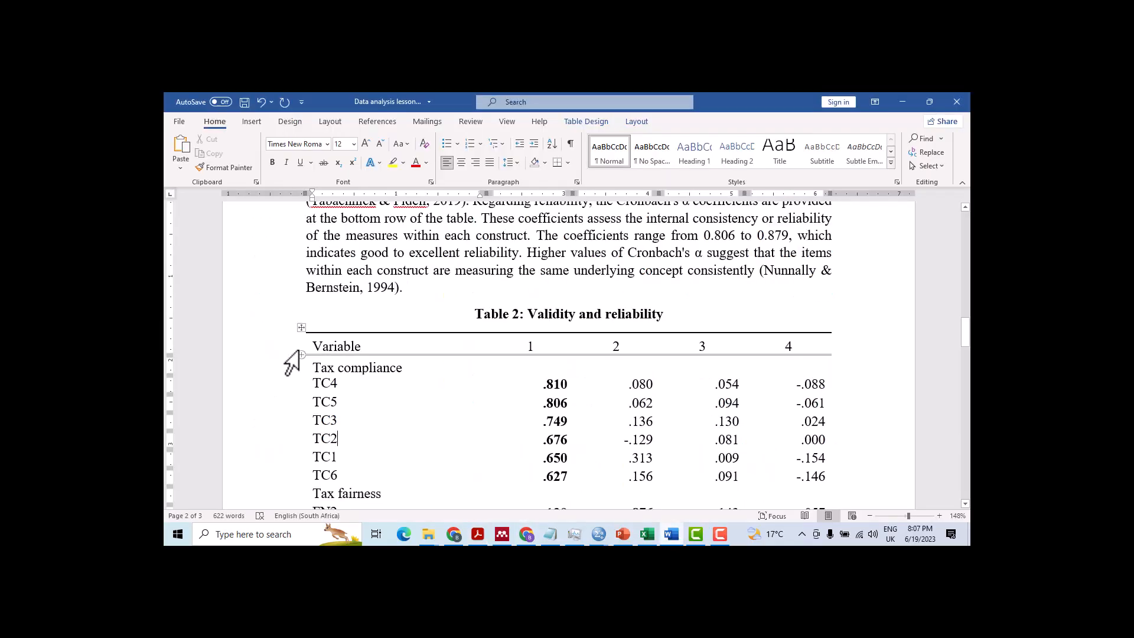
Look over Table 2 down to the Cronbach's α row and back to its caption
scroll(366, 360, down, 3)
scroll(409, 343, down, 3)
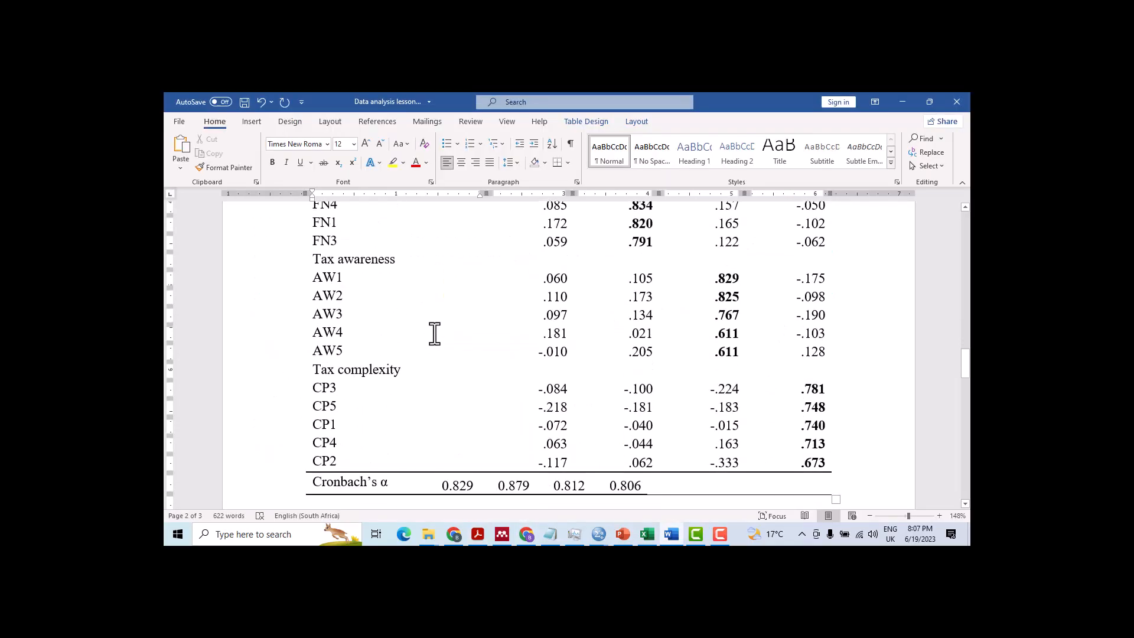
scroll(434, 334, up, 8)
scroll(435, 333, down, 5)
scroll(434, 333, up, 5)
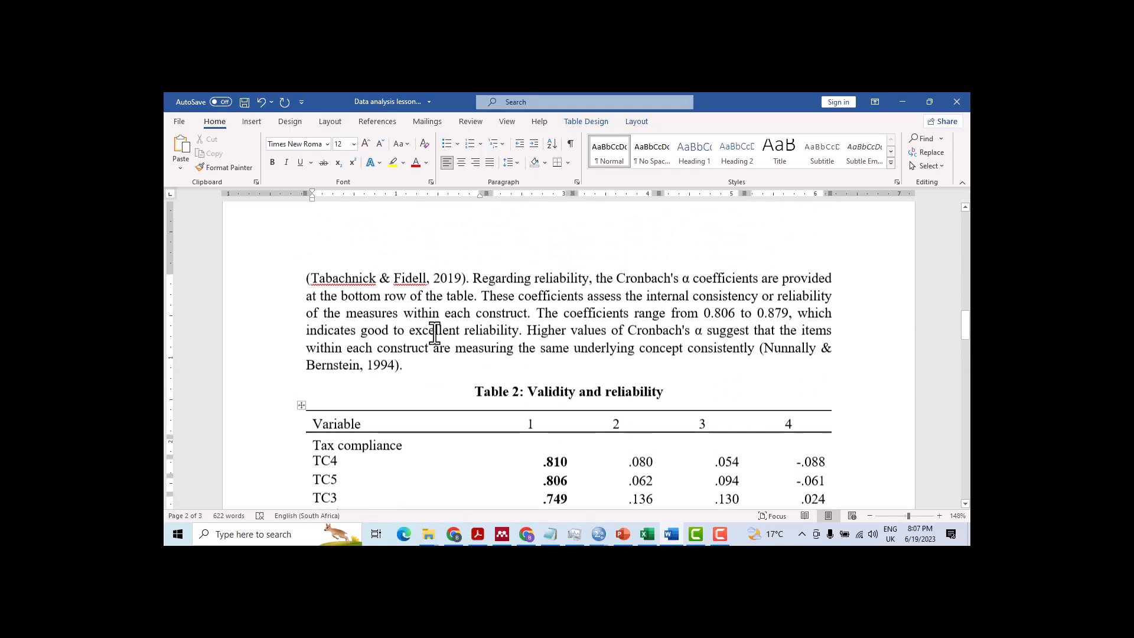
Read the opening of section 5.2, highlighting the phrases "components were found" and "above 0.6"
scroll(434, 333, up, 5)
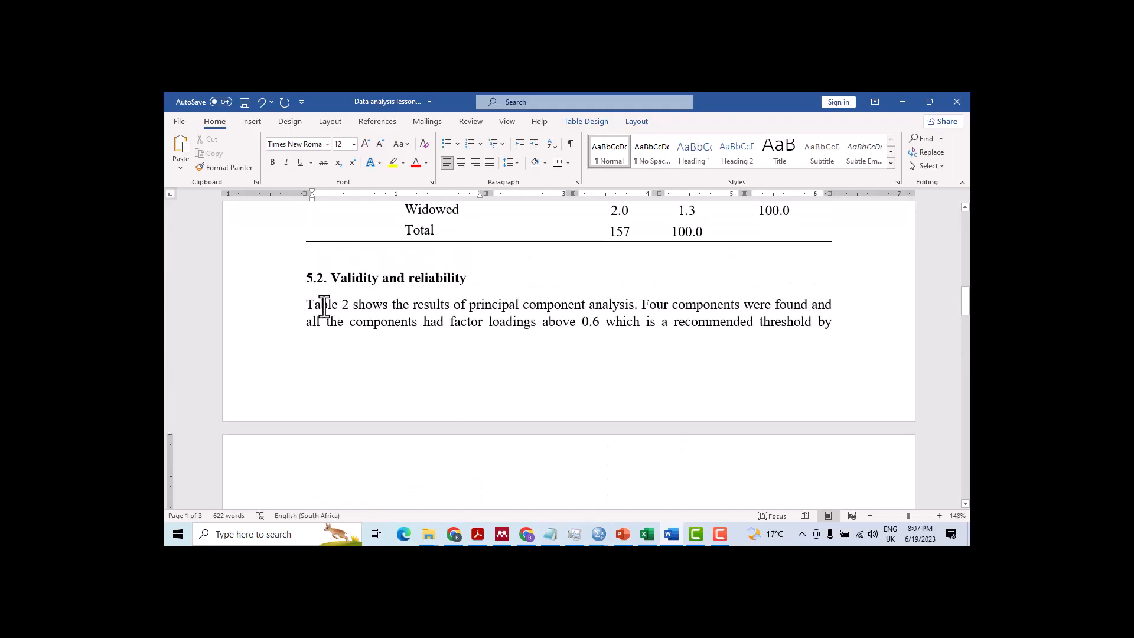
drag(324, 306, 345, 306)
drag(473, 311, 796, 306)
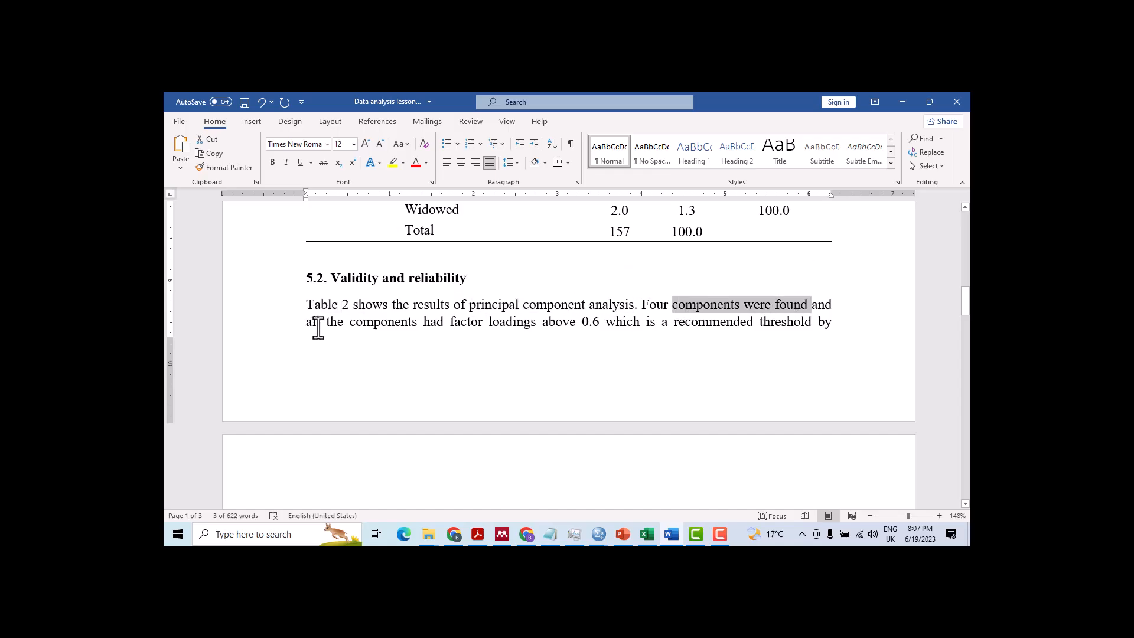
click(810, 306)
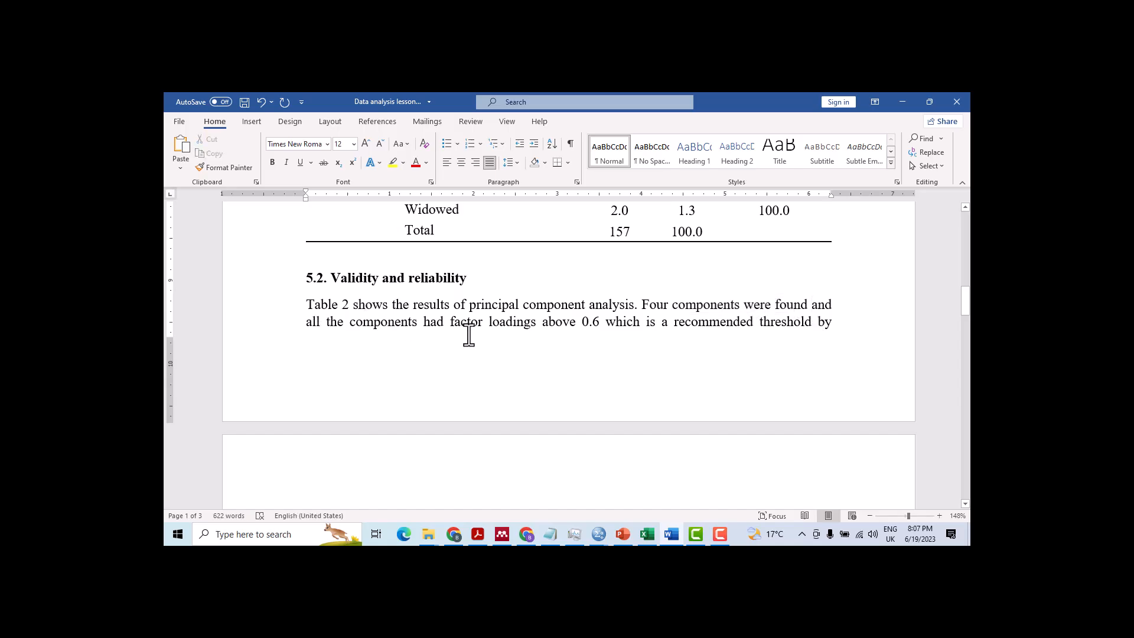
drag(601, 325, 542, 324)
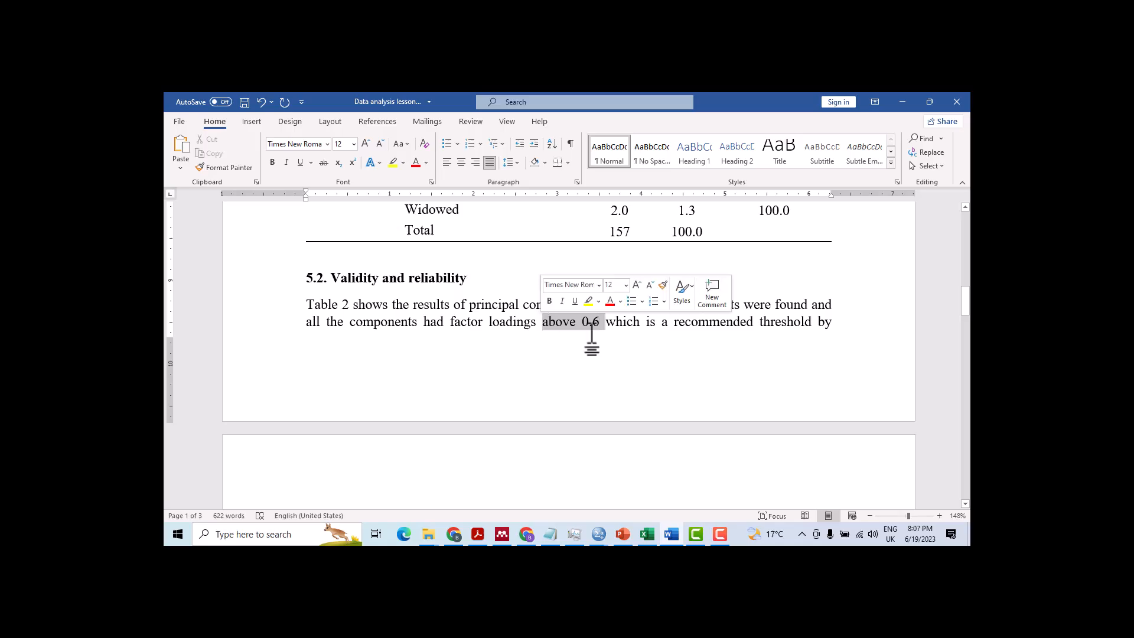
Check the bold factor loadings in Table 2 against the 0.6 threshold and highlight the 2019 citation supporting it
scroll(614, 356, down, 8)
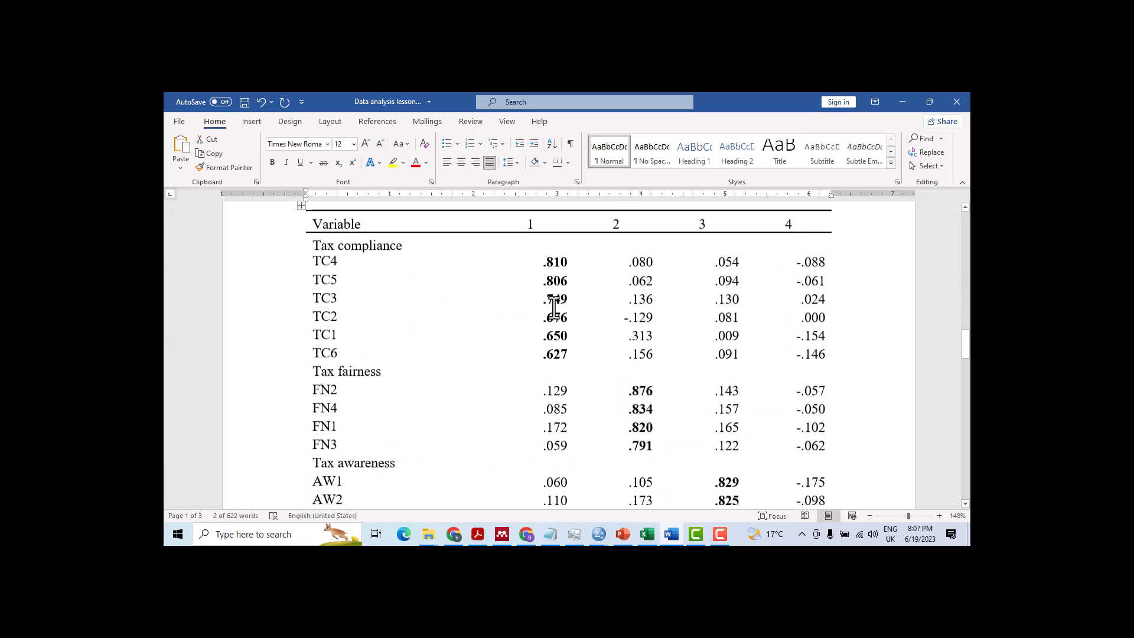
scroll(643, 376, down, 3)
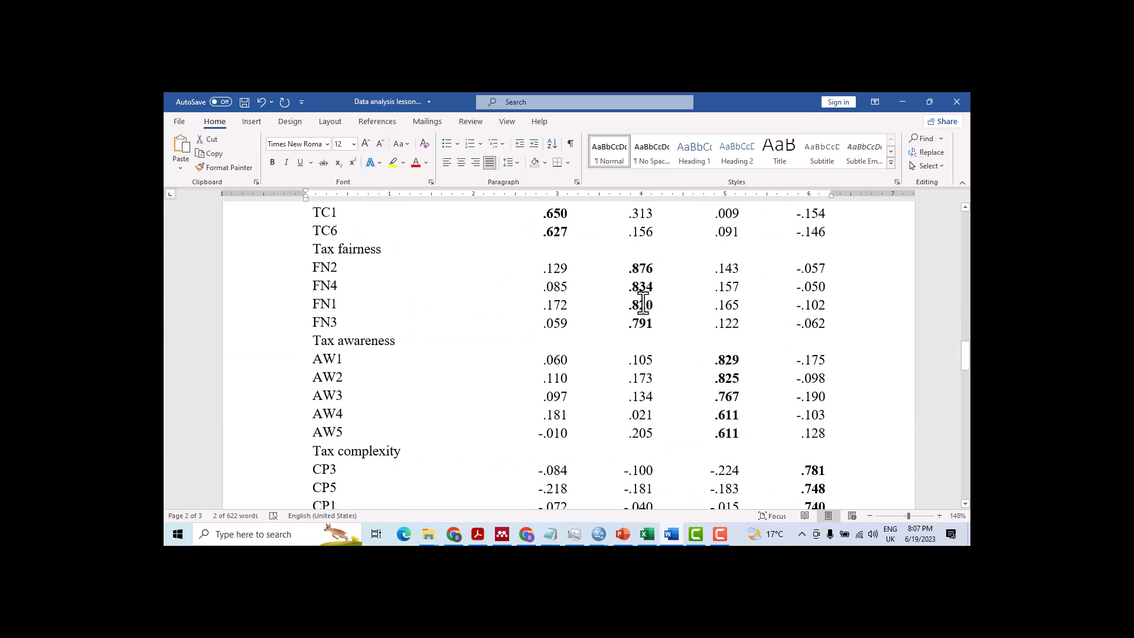
scroll(718, 402, down, 3)
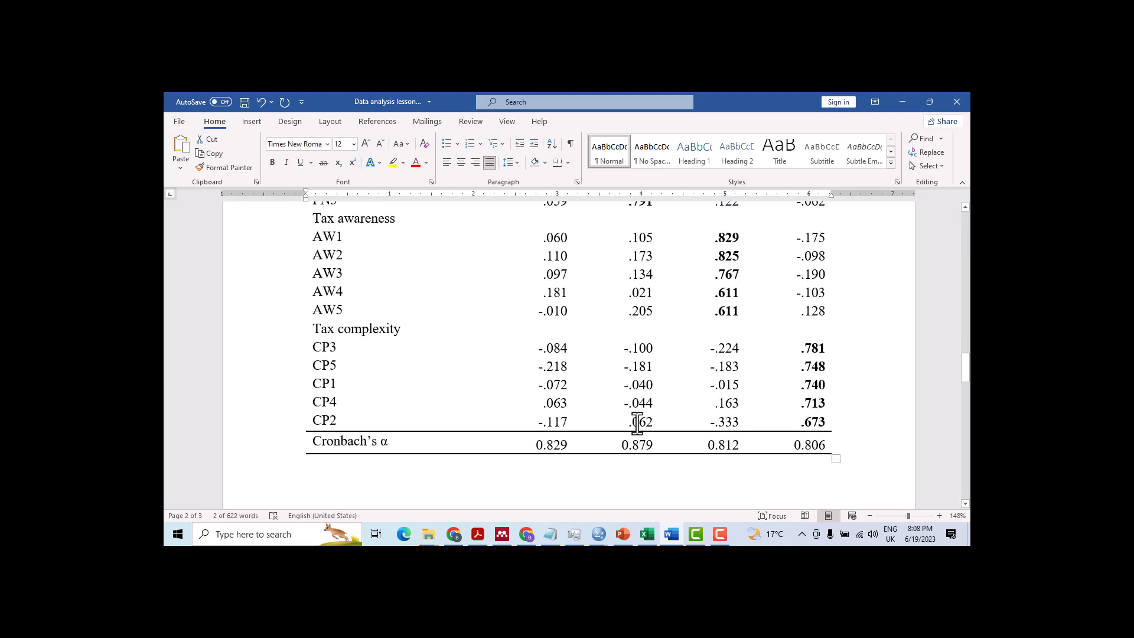
scroll(637, 423, up, 15)
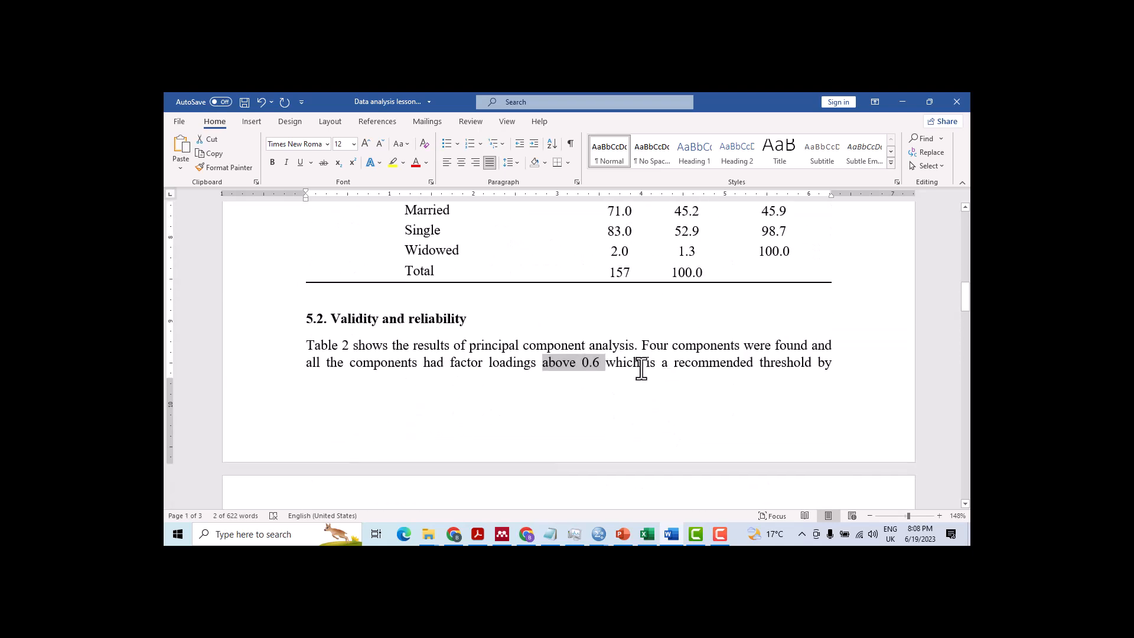
scroll(738, 354, down, 5)
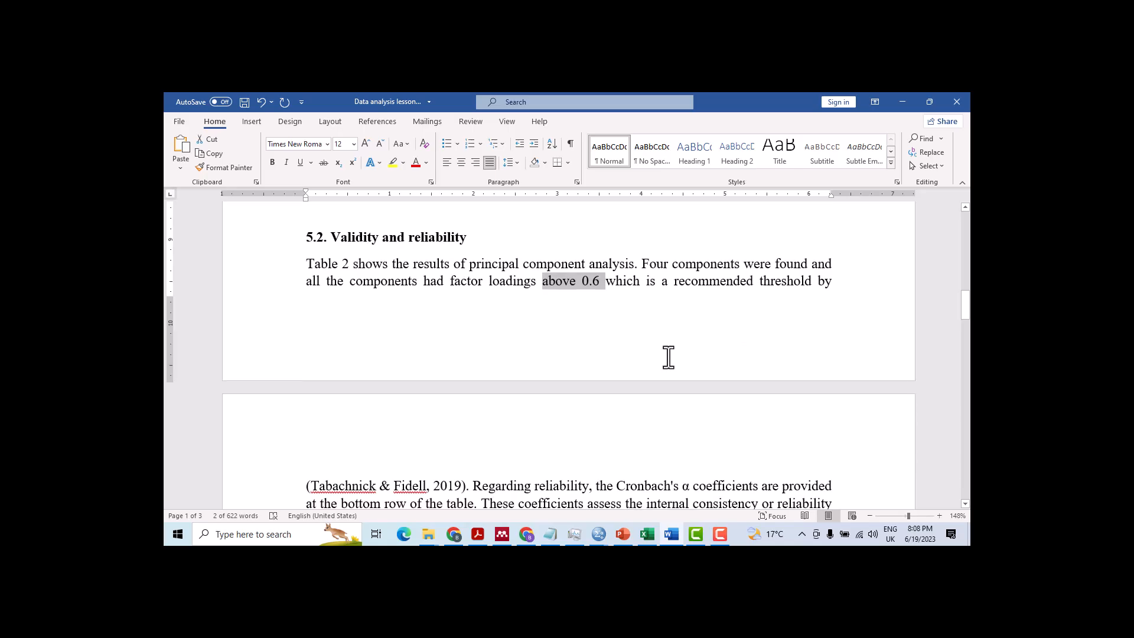
drag(335, 364, 461, 365)
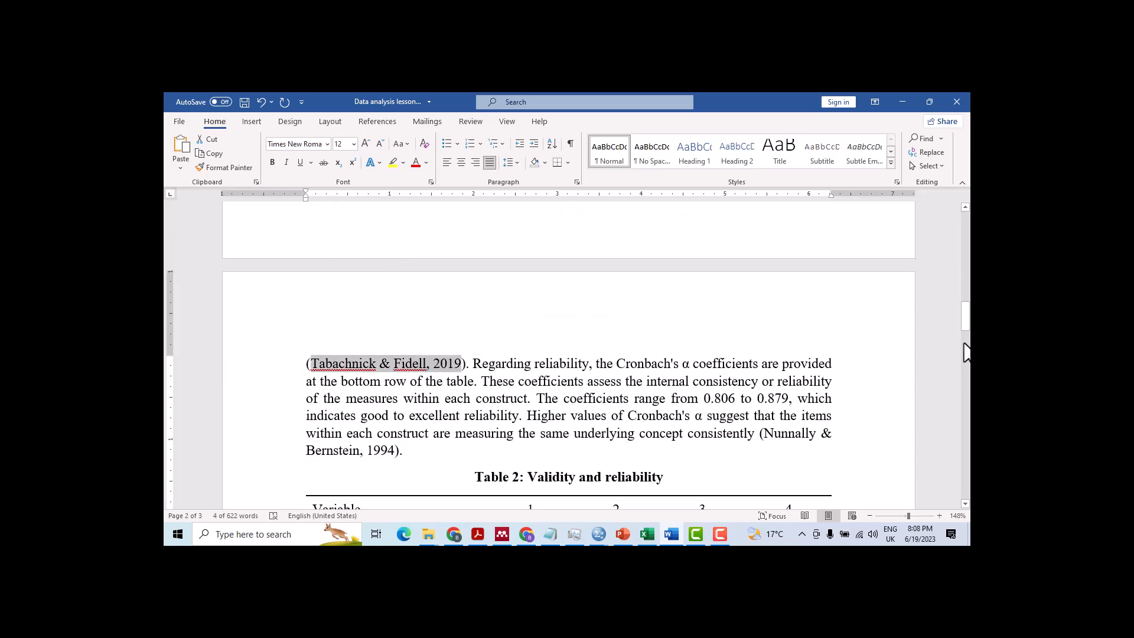
Go through the reliability text and highlight the four Cronbach's α coefficients in the last row of Table 2
mouse_move(965, 328)
mouse_down()
mouse_move(965, 422)
mouse_move(968, 313)
mouse_move(968, 334)
mouse_up()
double_click(476, 309)
scroll(708, 387, down, 2)
drag(507, 295, 697, 312)
scroll(679, 393, down, 10)
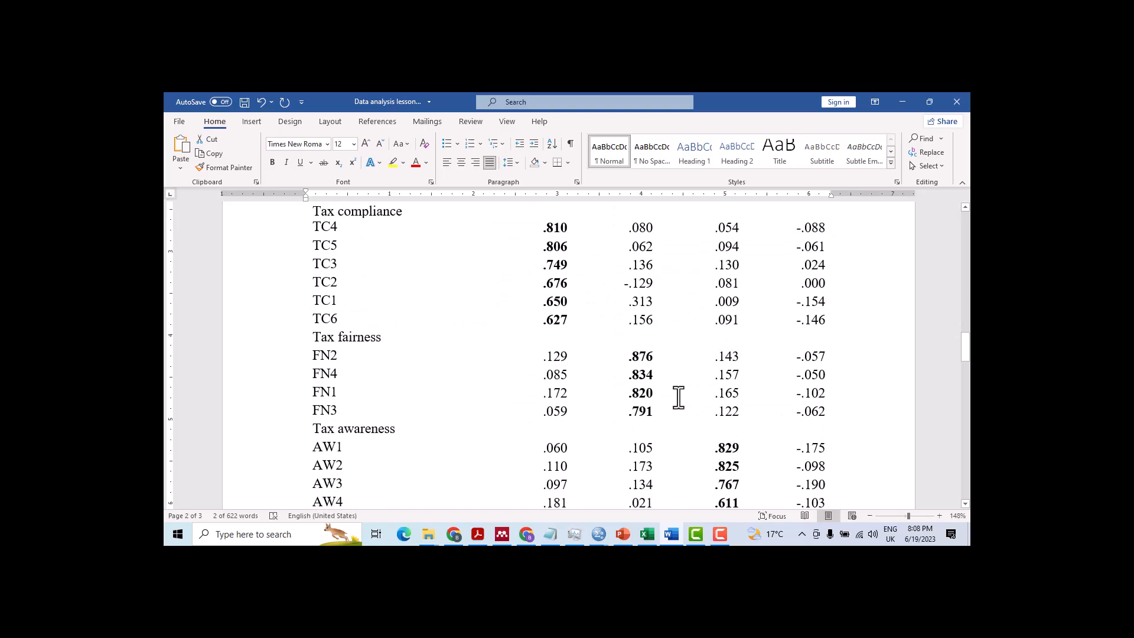
drag(549, 374, 843, 374)
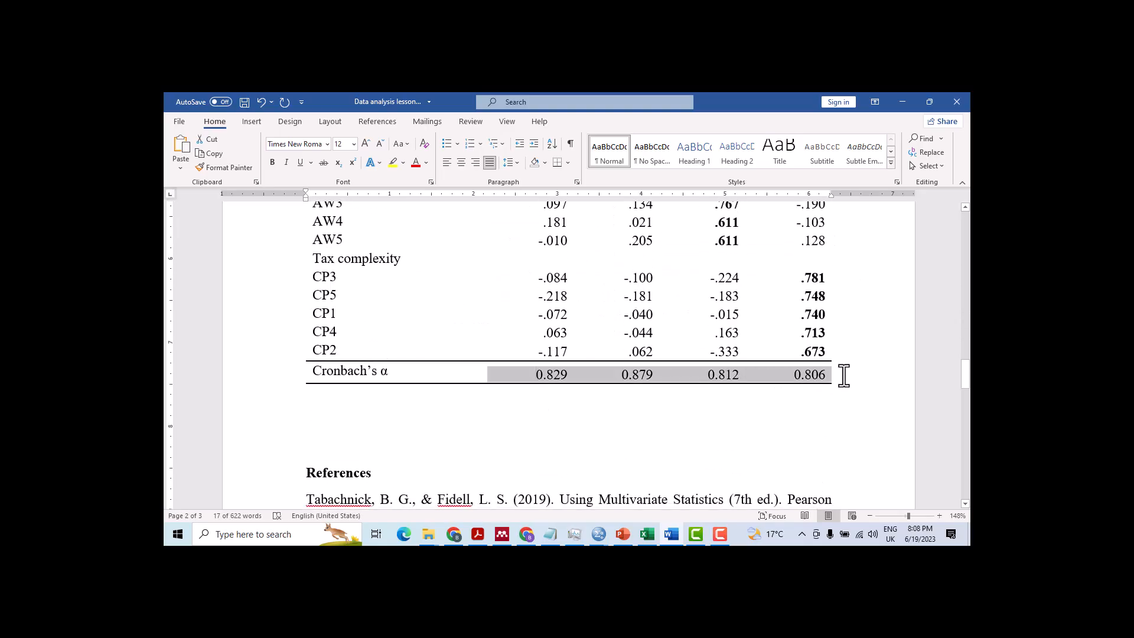
Highlight the upper coefficient 0.879 in the reliability paragraph and the phrase "indicates good to excellent"
scroll(694, 420, up, 4)
scroll(693, 420, up, 1)
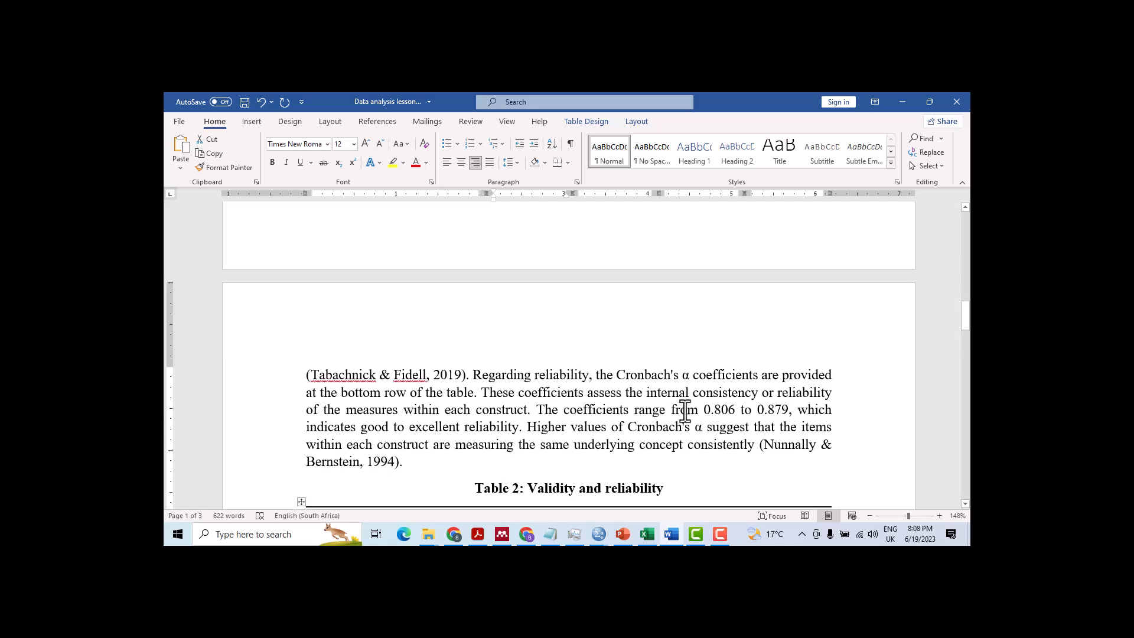
drag(757, 409, 672, 409)
double_click(779, 410)
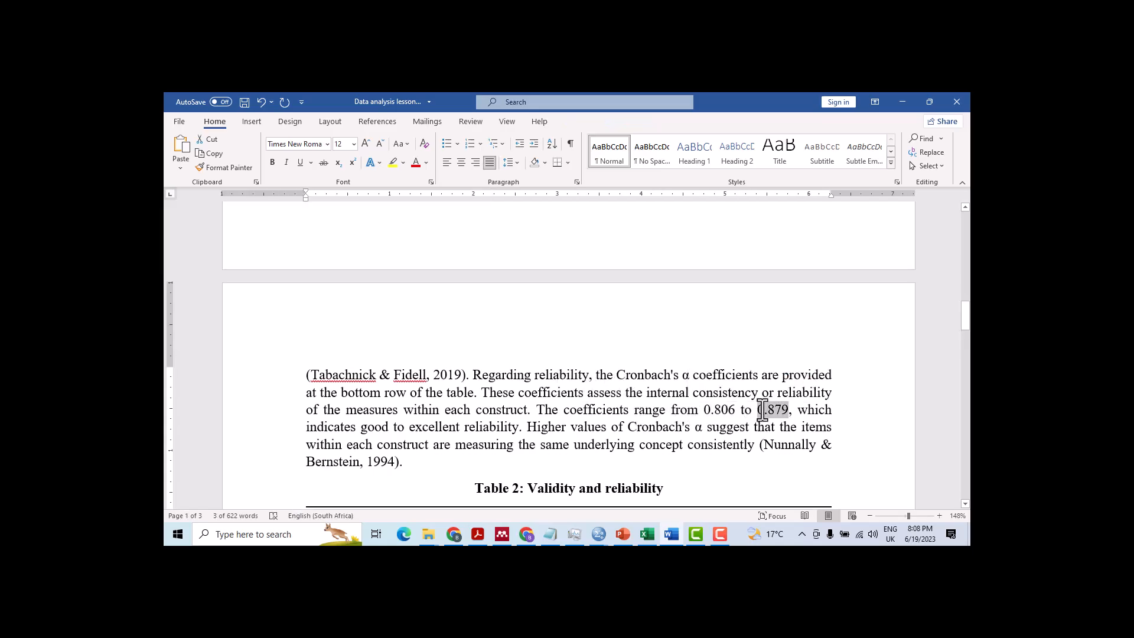
scroll(779, 410, down, 1)
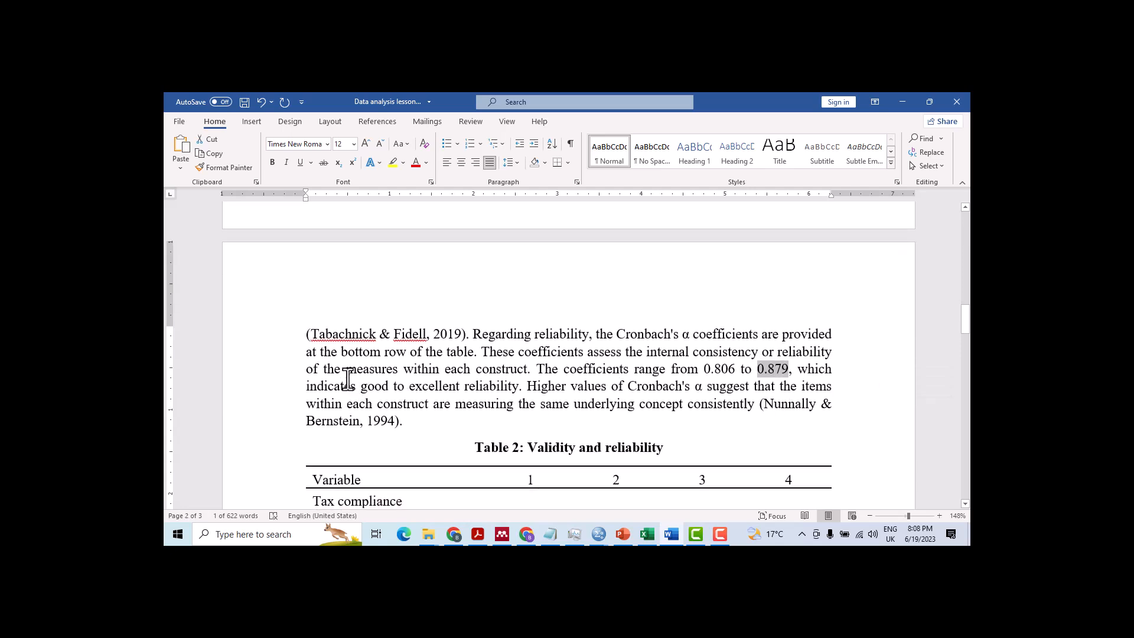
drag(348, 381, 463, 383)
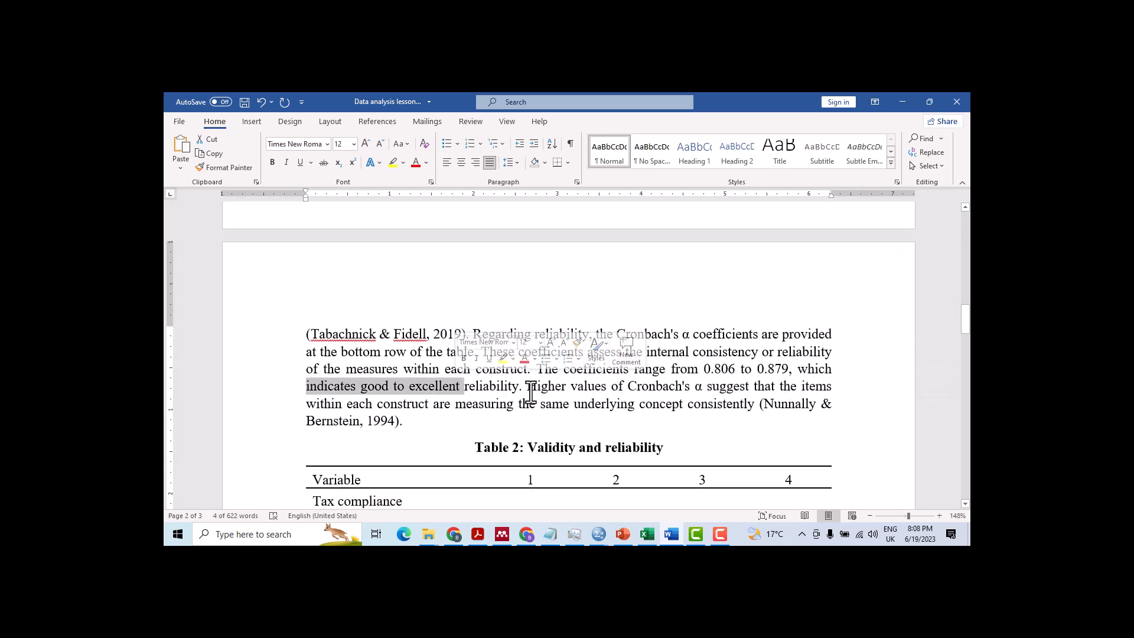
Read the sentence on higher Cronbach's α values, highlighting its phrases up to "consistently"
drag(626, 391, 571, 389)
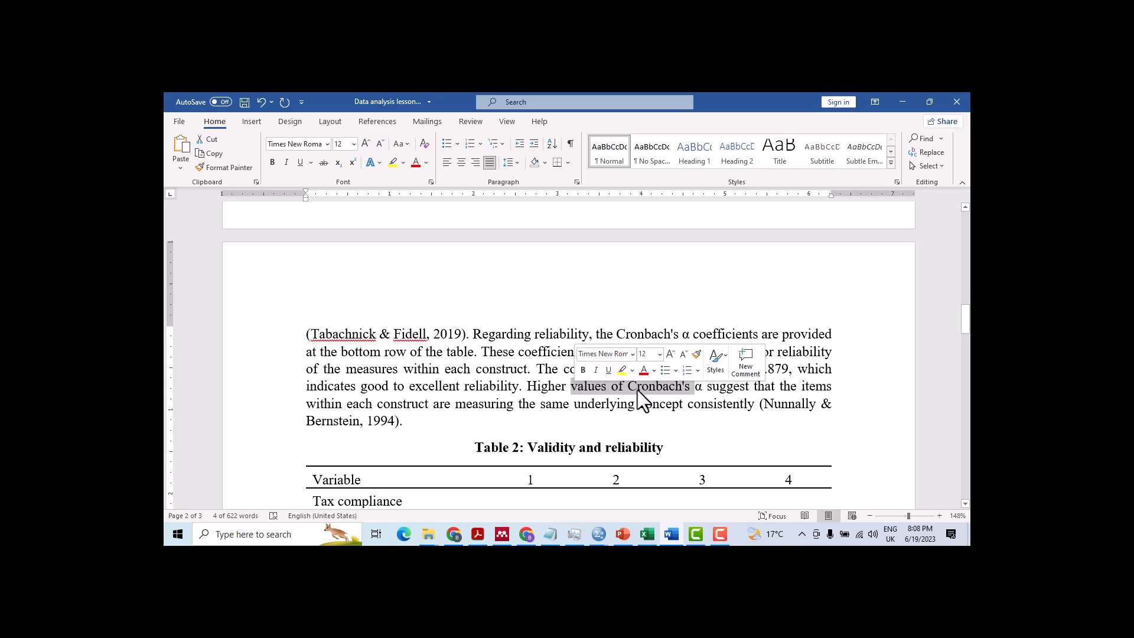
drag(832, 389, 754, 390)
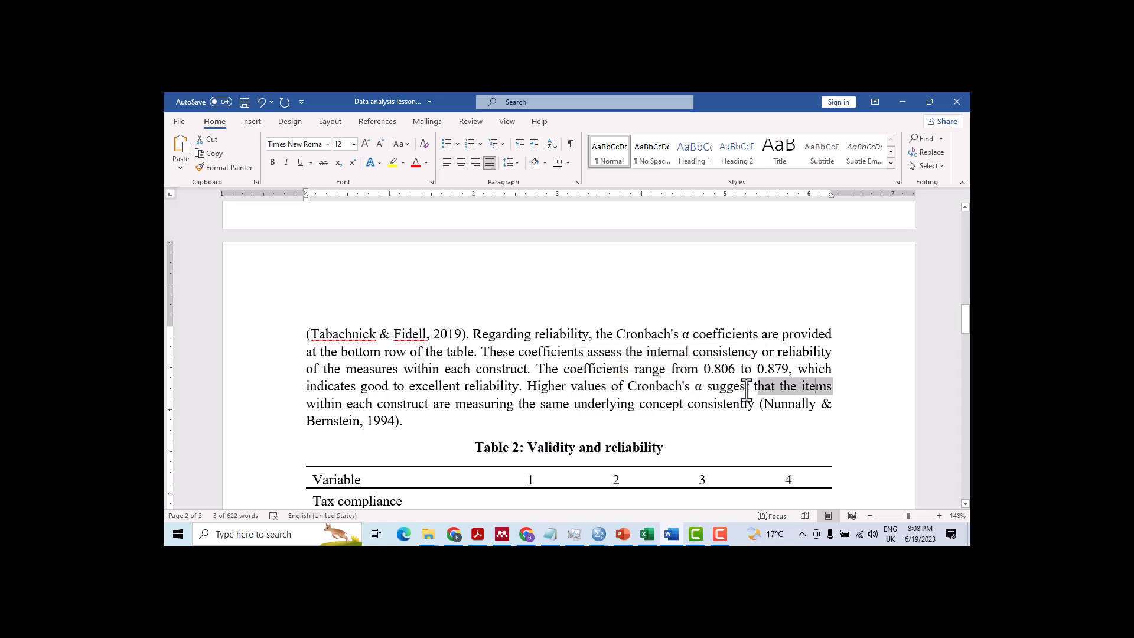
drag(352, 406, 526, 412)
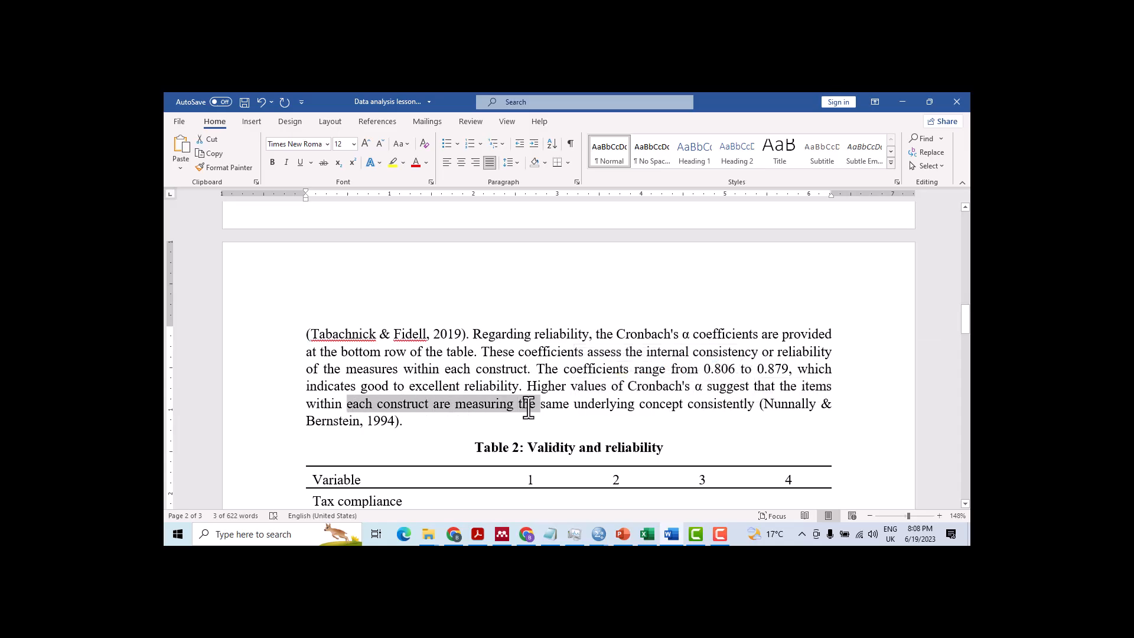
scroll(653, 431, down, 1)
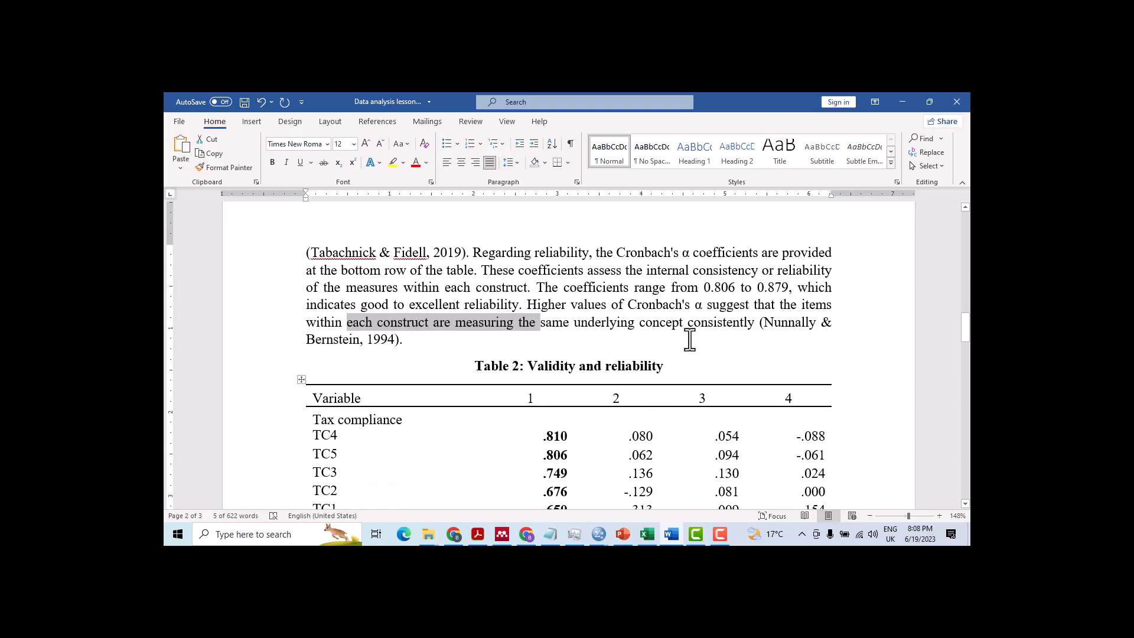
drag(679, 324, 758, 324)
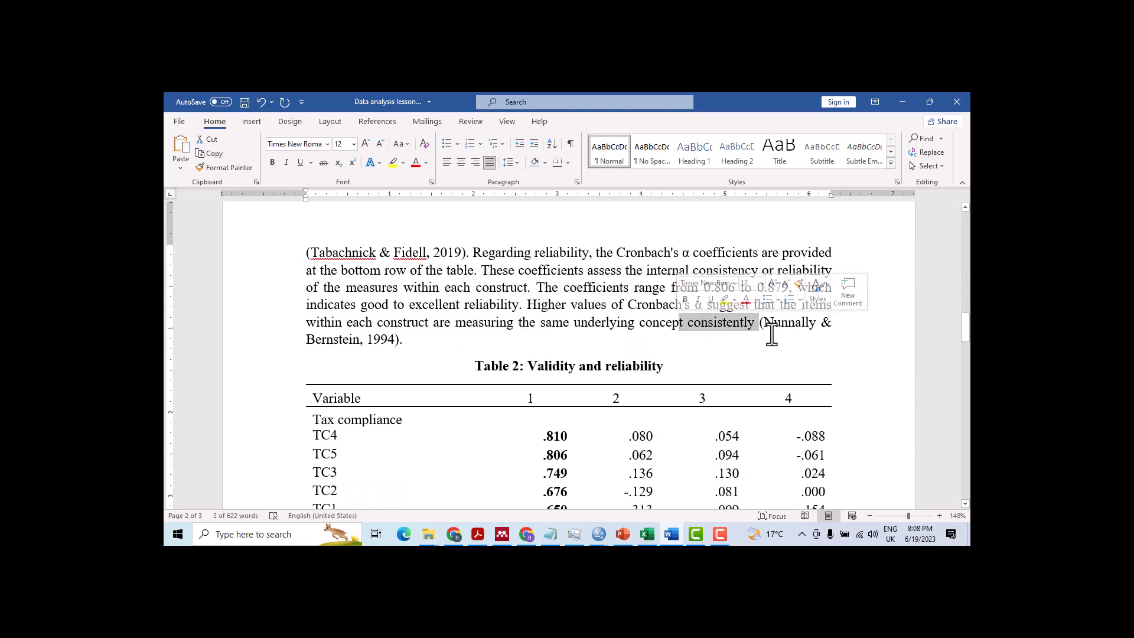
Highlight the 1994 citation closing the reliability paragraph and the matching Psychometric Theory entry in the references
click(792, 324)
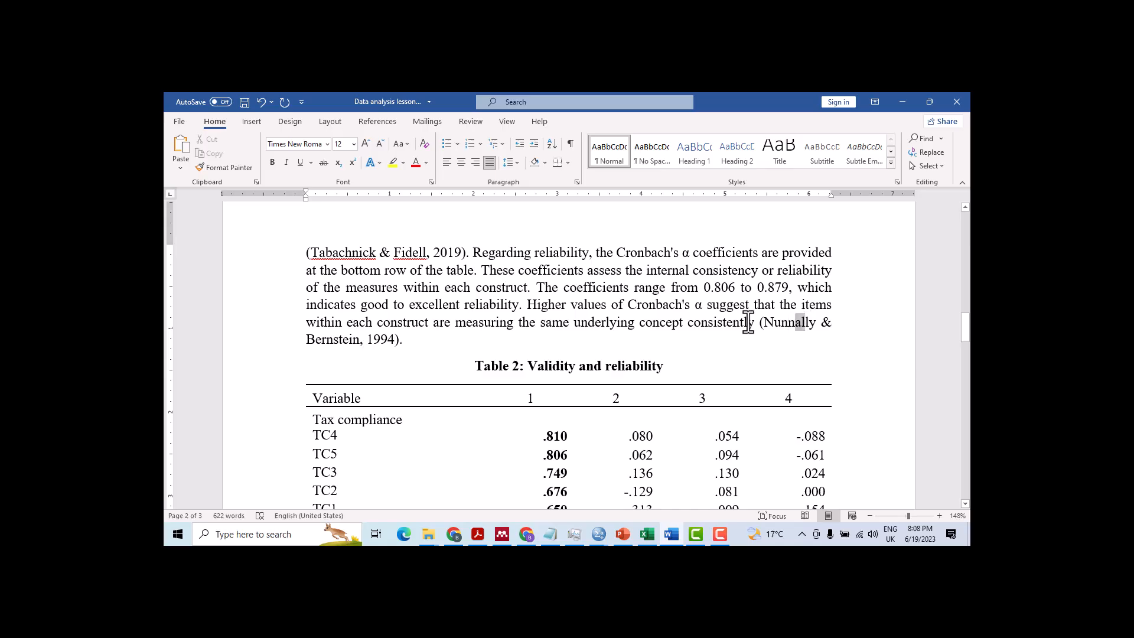
drag(402, 341, 313, 341)
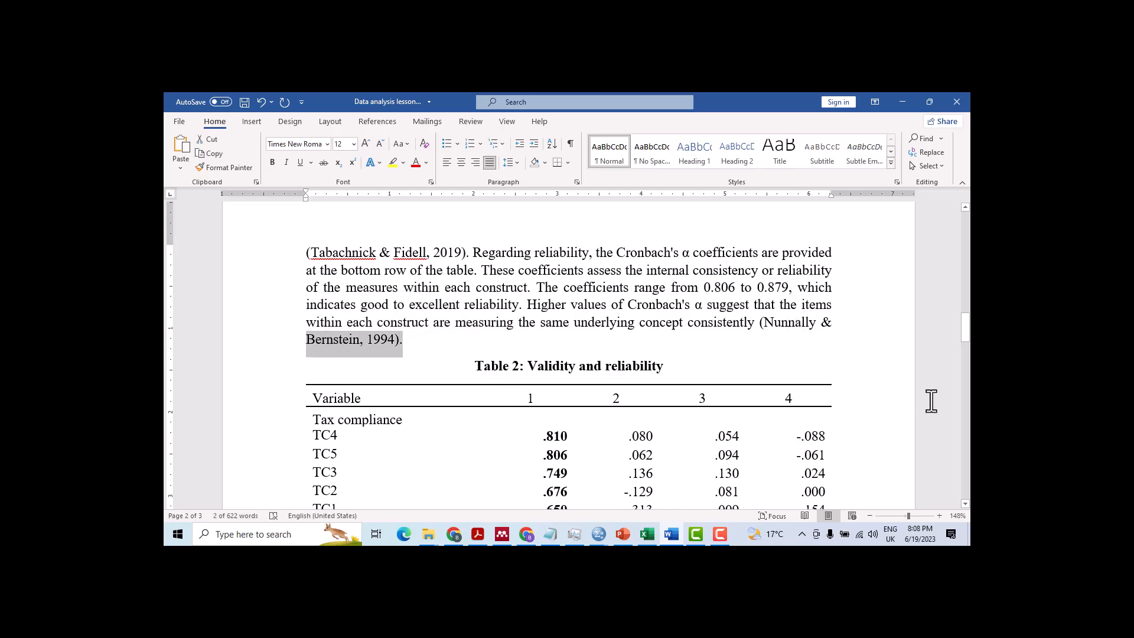
drag(963, 331, 960, 425)
drag(471, 321, 492, 338)
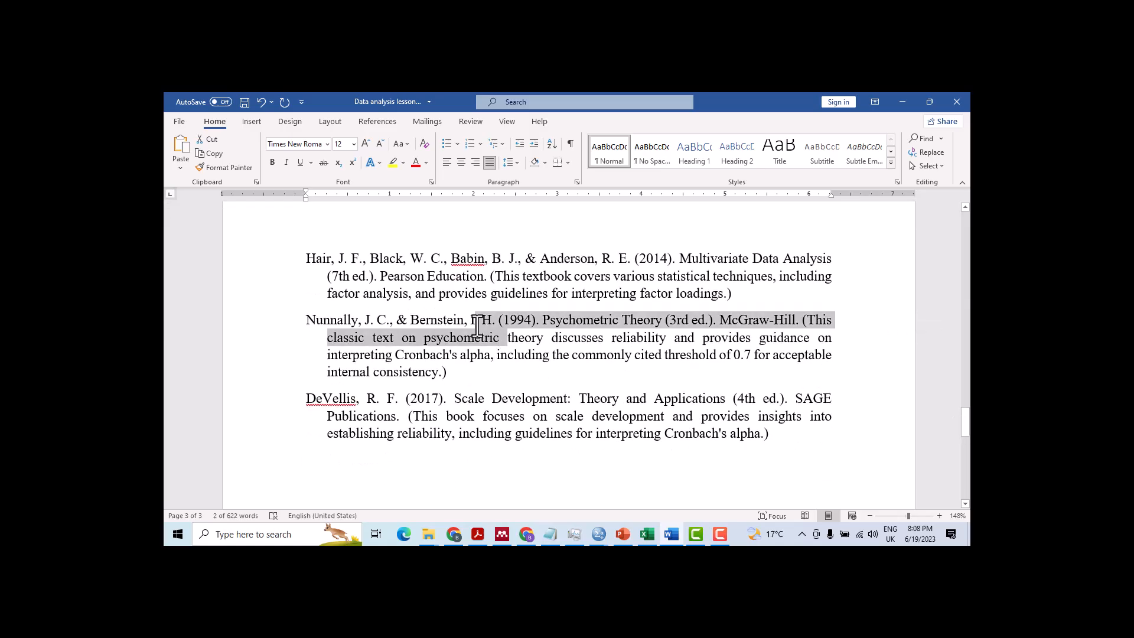
Return from the references to section 5.2 and review Table 2 together with its interpretation
scroll(555, 342, up, 3)
scroll(561, 358, up, 15)
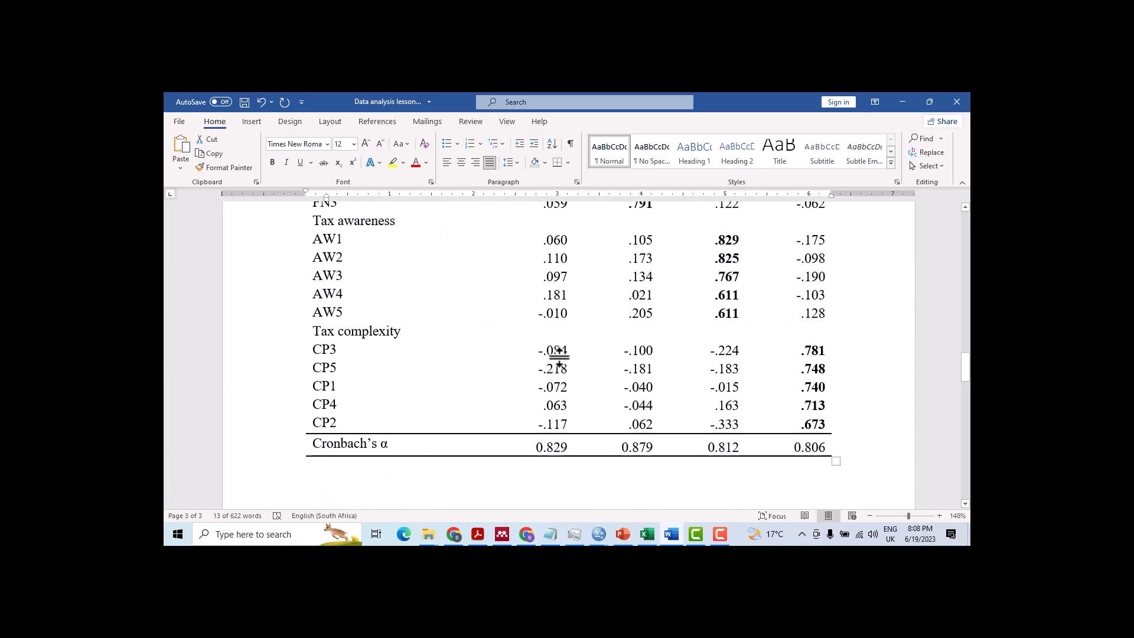
scroll(558, 357, up, 3)
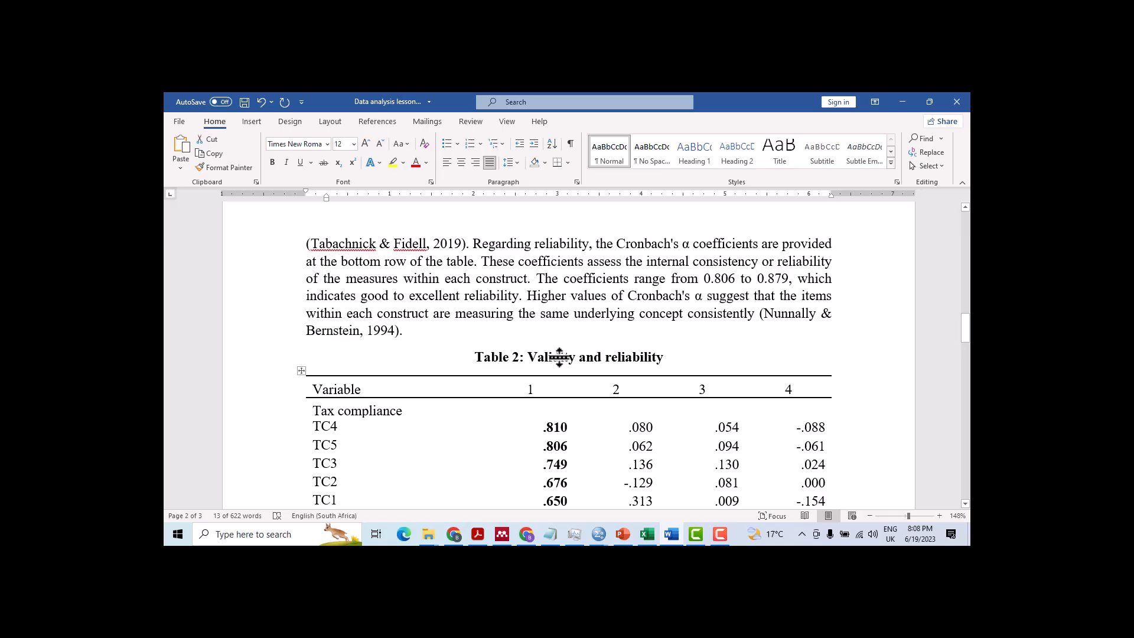
scroll(560, 358, down, 14)
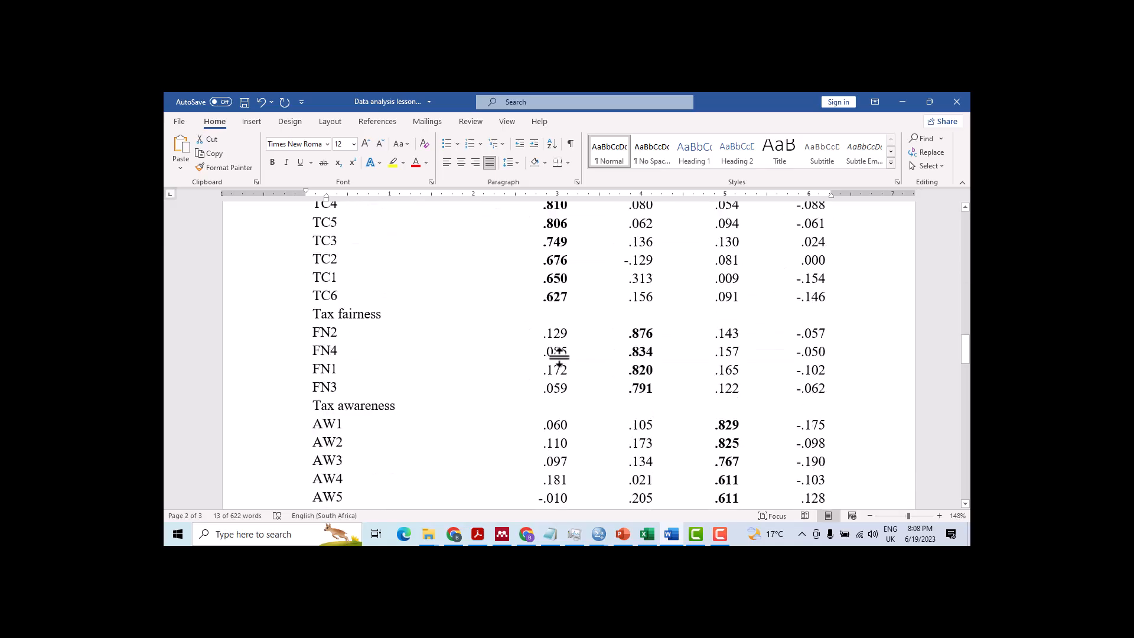
scroll(560, 358, up, 11)
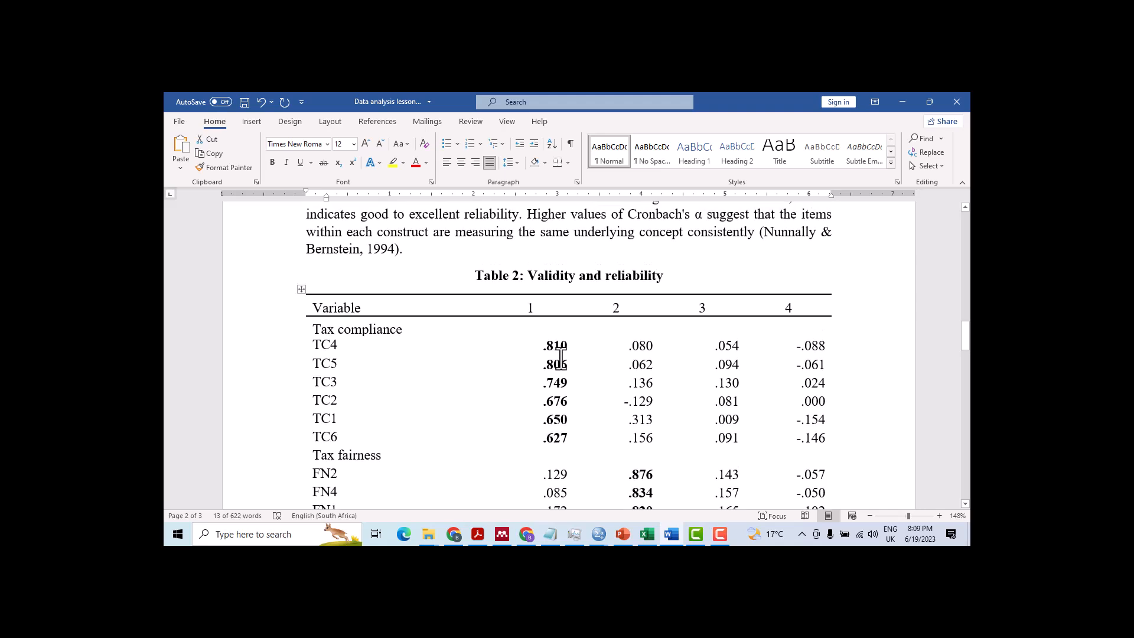
scroll(560, 357, up, 5)
scroll(558, 354, down, 5)
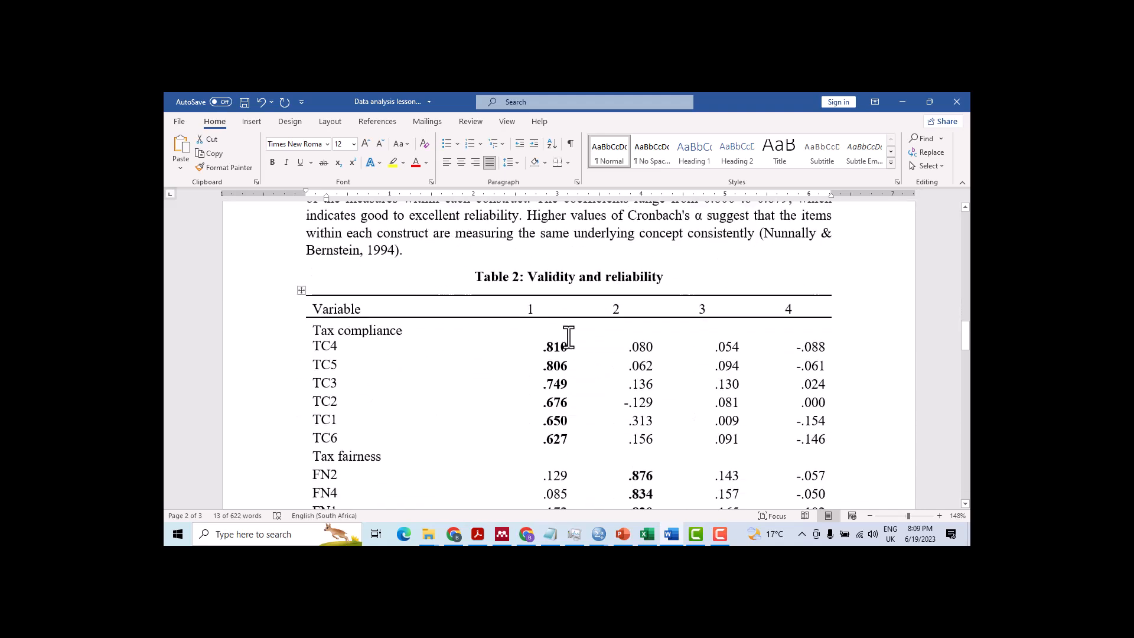
Highlight "Validity and reliability" in the Table 2 caption and the bold tax compliance loadings, then examine the remaining rows
drag(529, 277, 660, 290)
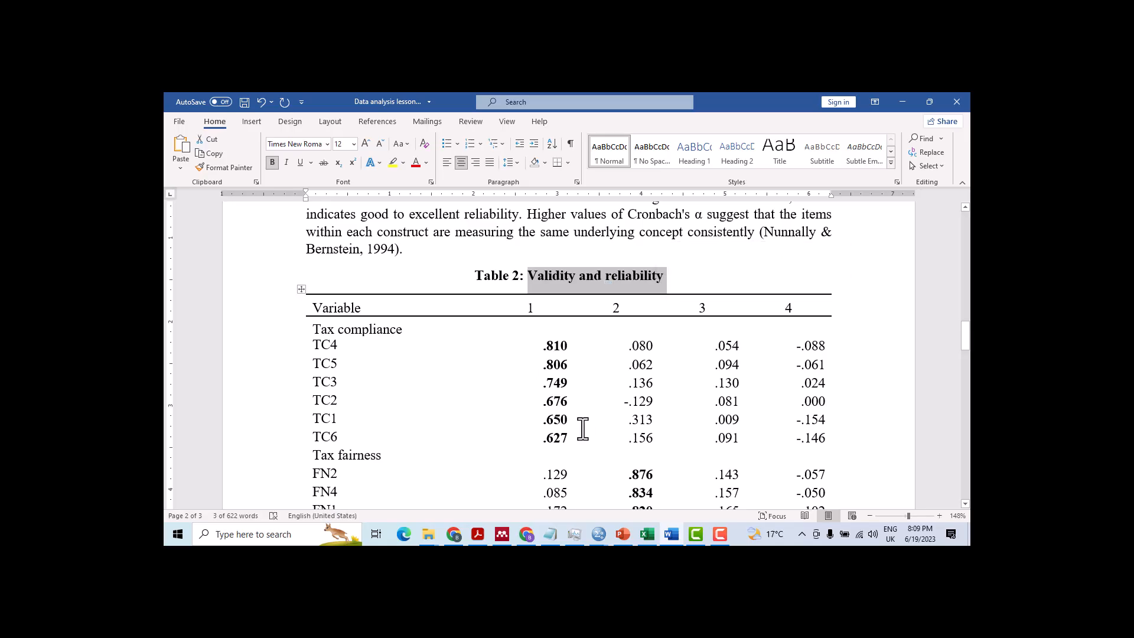
scroll(632, 372, up, 3)
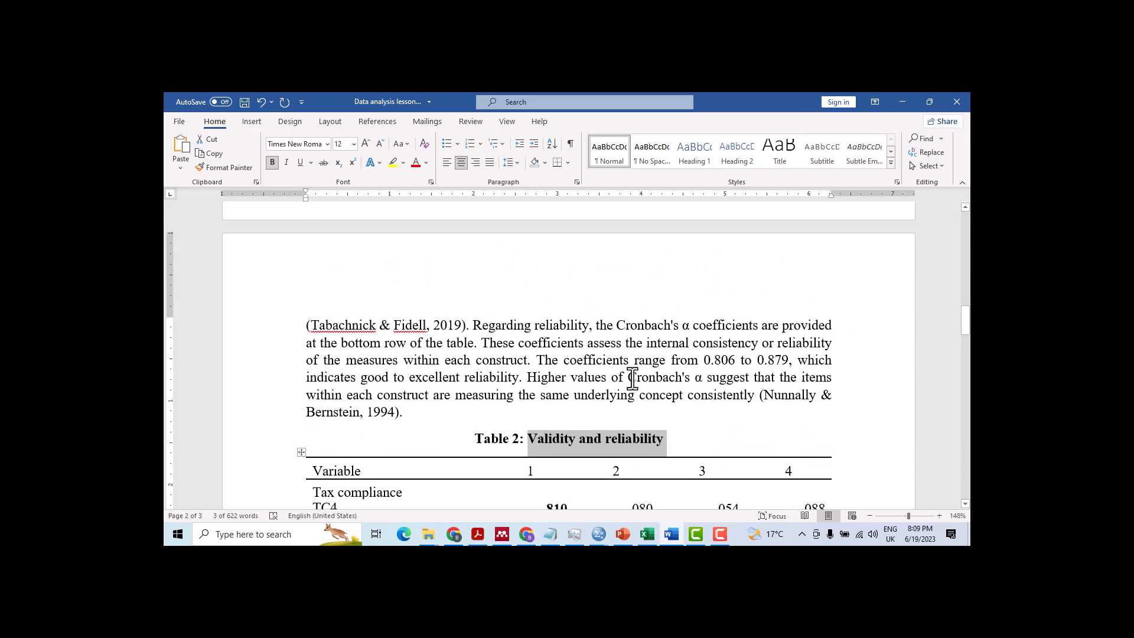
scroll(608, 263, down, 3)
scroll(632, 377, down, 1)
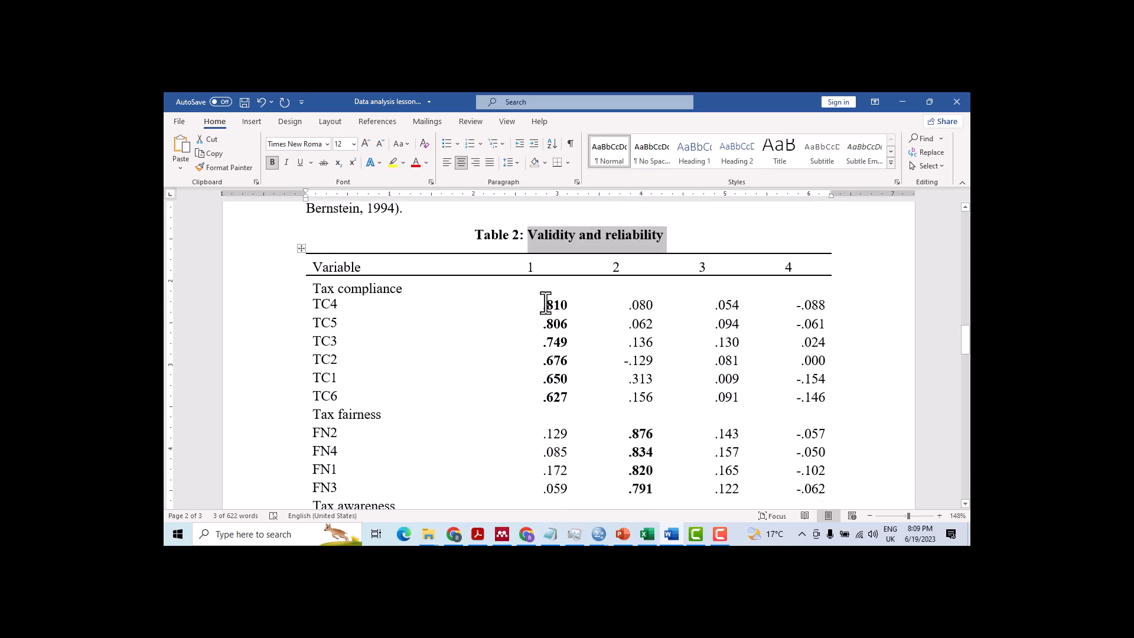
drag(549, 309, 566, 400)
scroll(677, 419, down, 10)
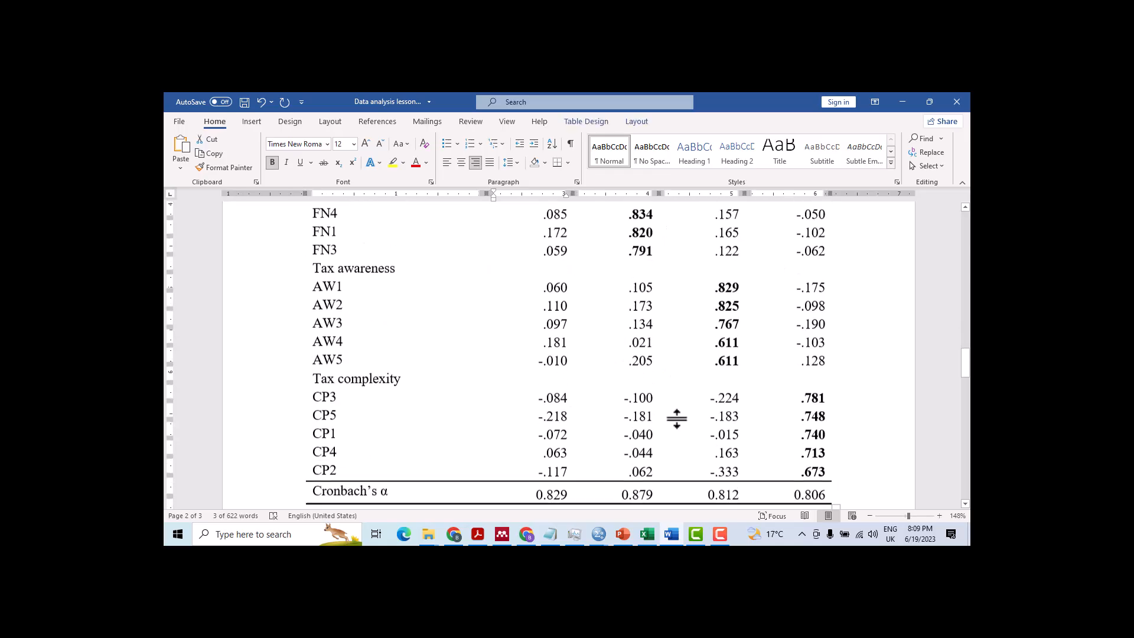
Highlight the Cronbach's α values in Table 2's last row, and add a blank line between the table and the References heading
drag(539, 324, 830, 319)
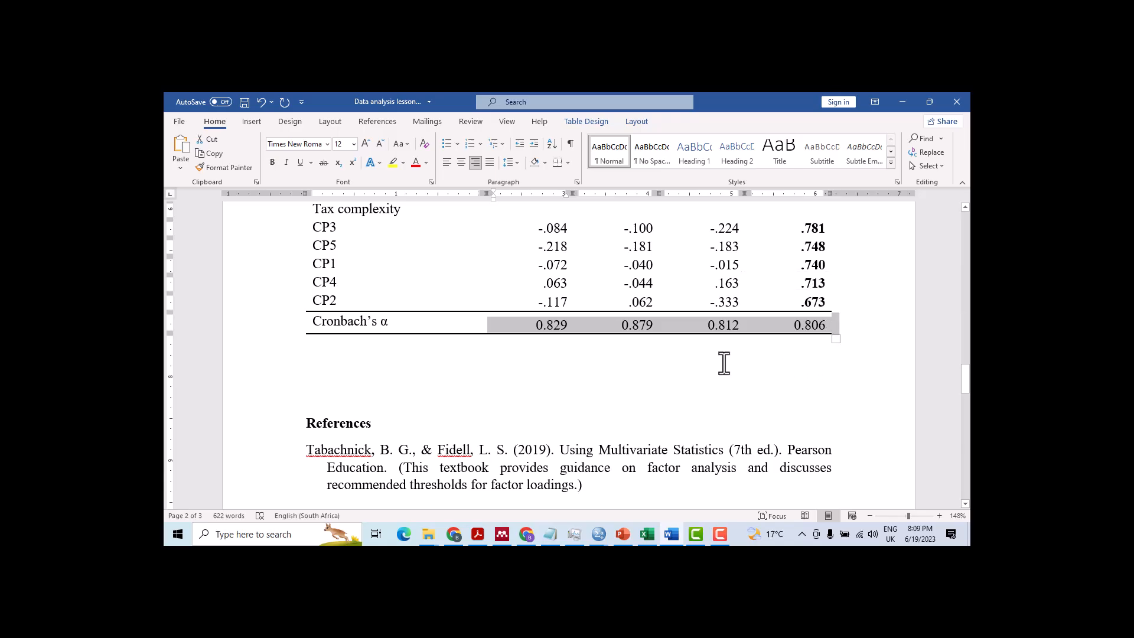
click(440, 354)
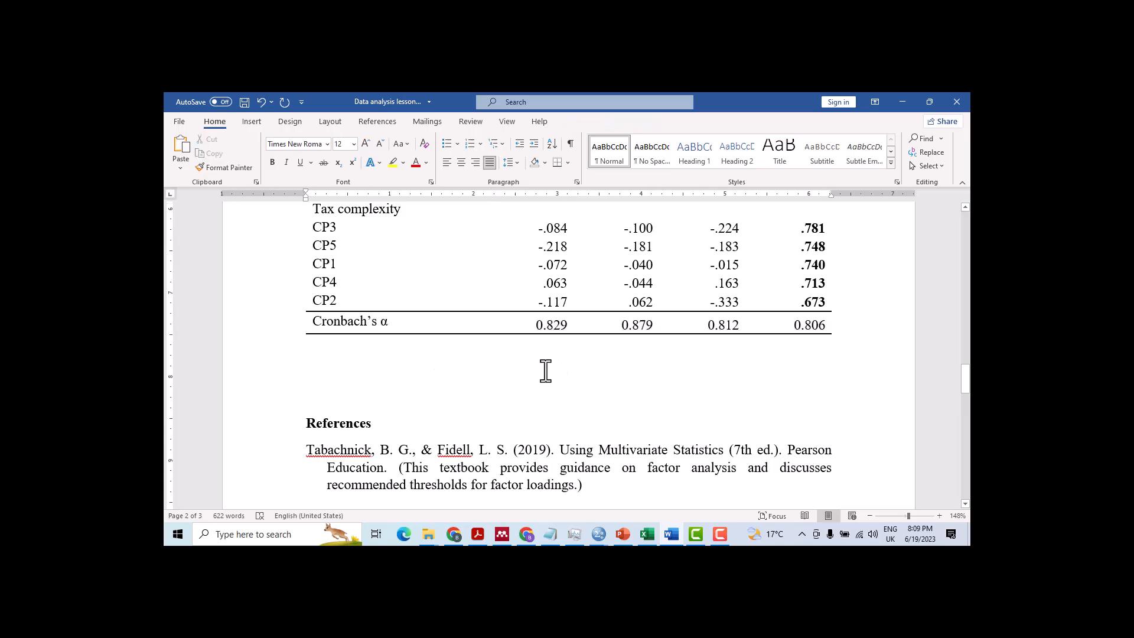
key(Return)
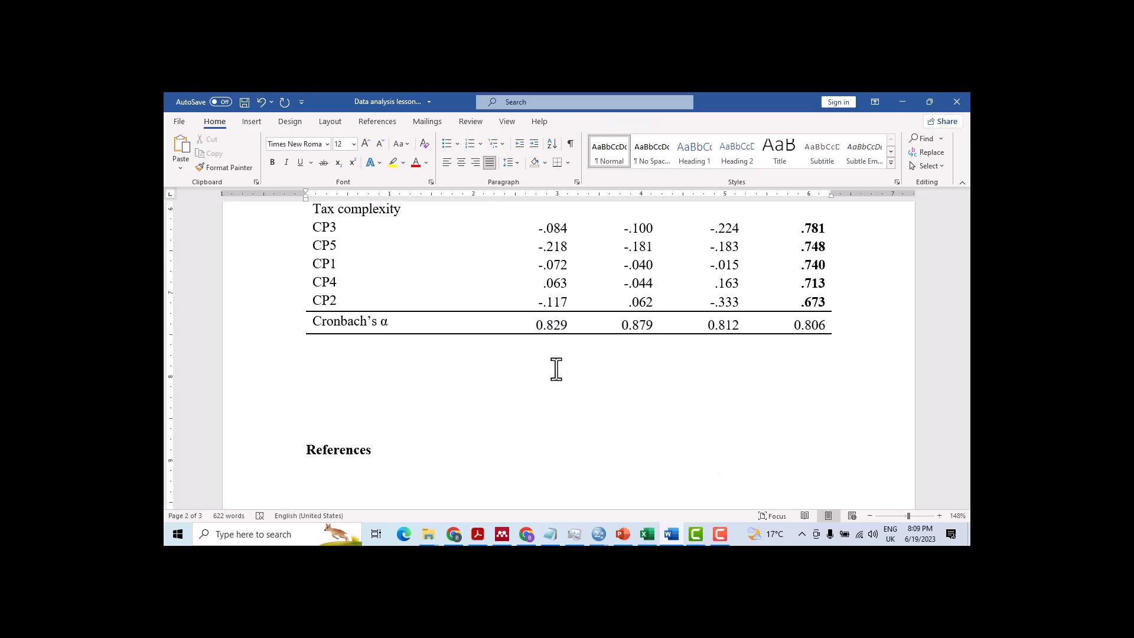
scroll(650, 366, up, 2)
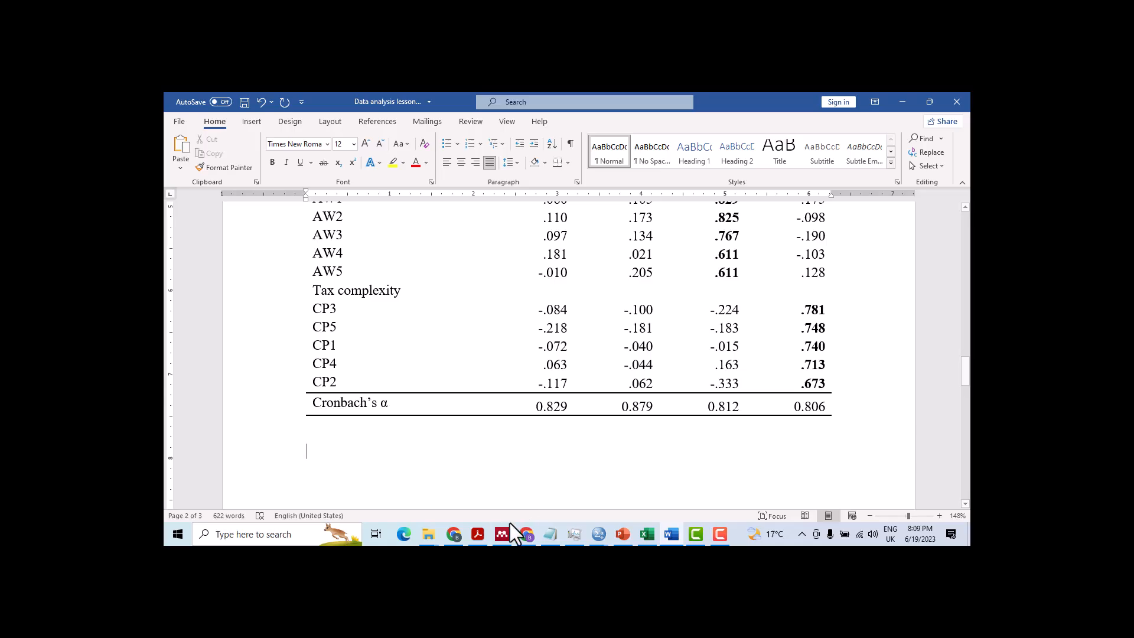
Switch to the Data analysis lessons presentation in PowerPoint and review the Example of study, Software and Sample profile slides
click(622, 534)
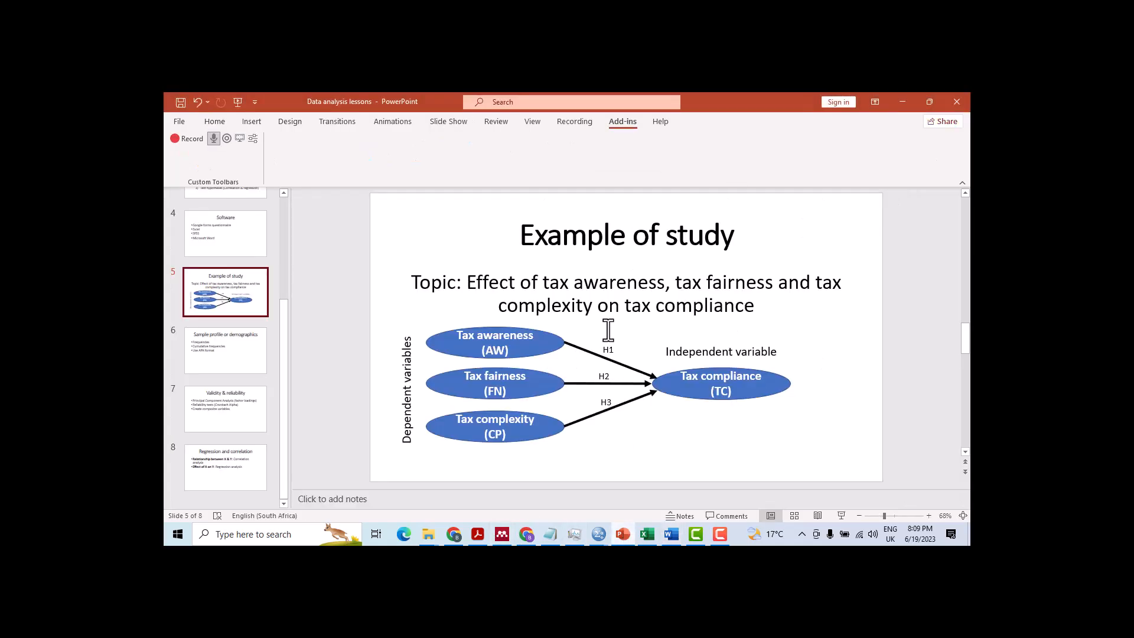
click(584, 281)
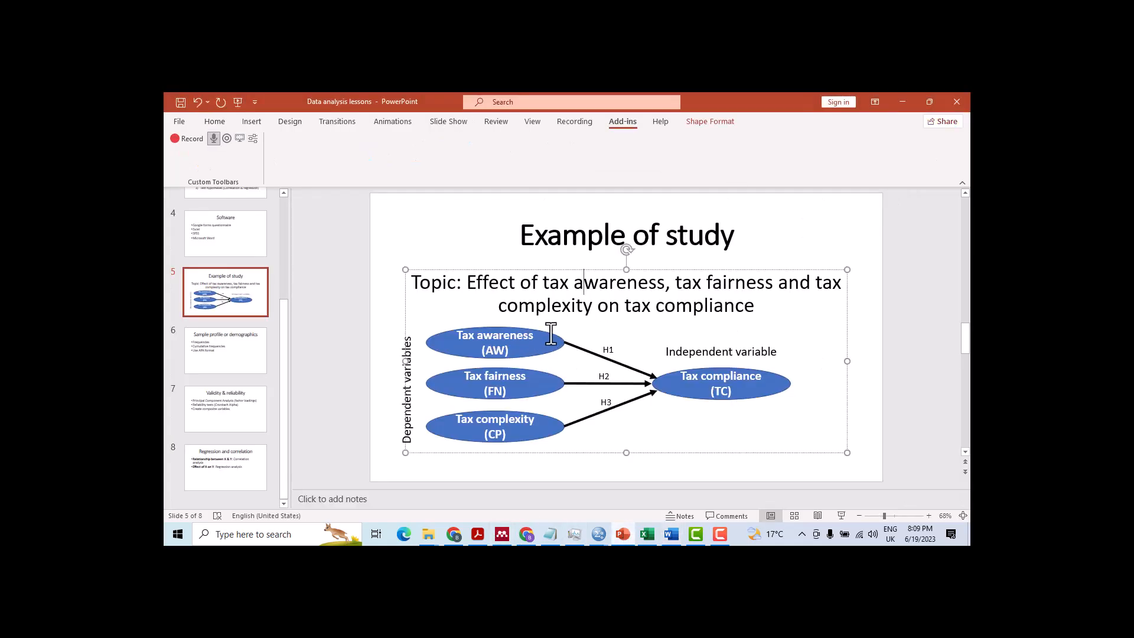
click(217, 219)
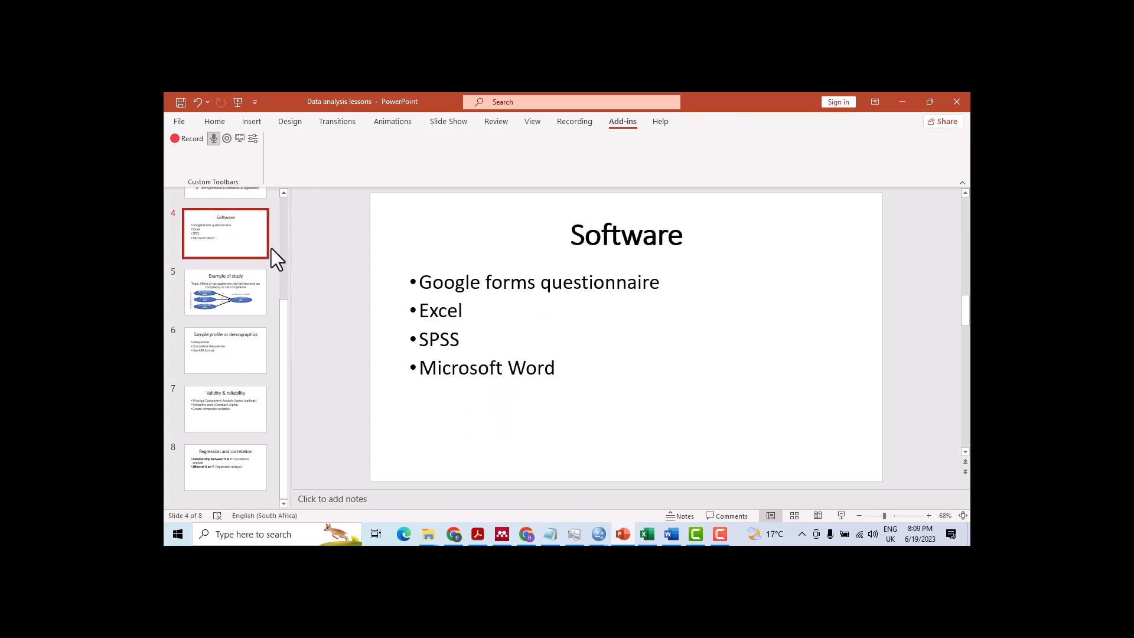
click(236, 302)
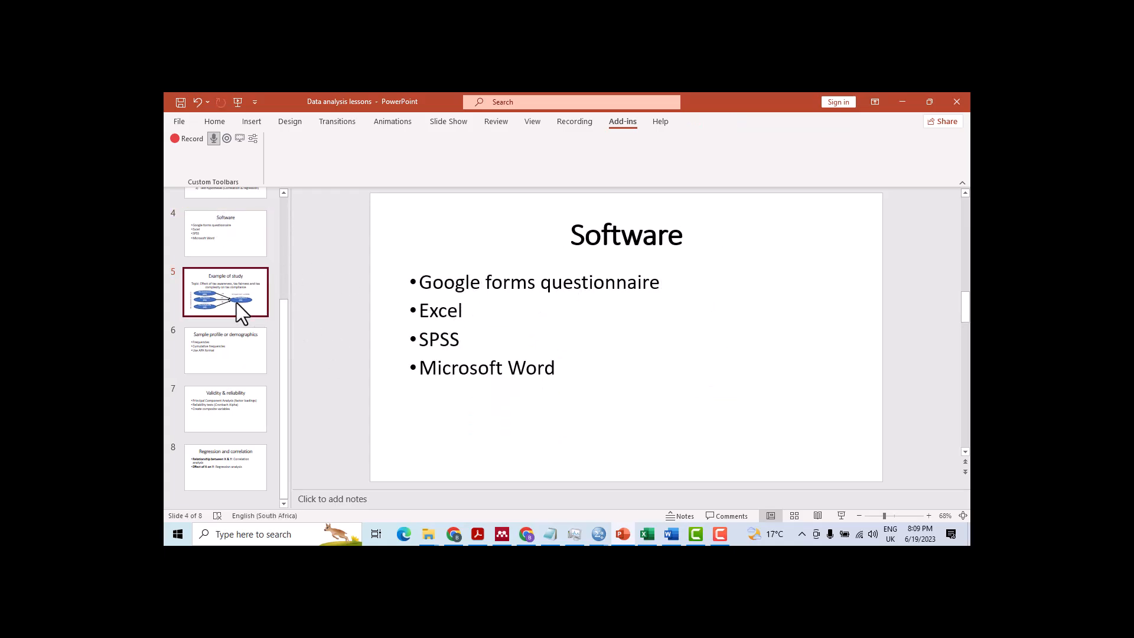
click(237, 335)
drag(515, 316, 459, 323)
Show the Validity & reliability slide and highlight "Principal Component" and "Create composite" in its bullets
click(232, 389)
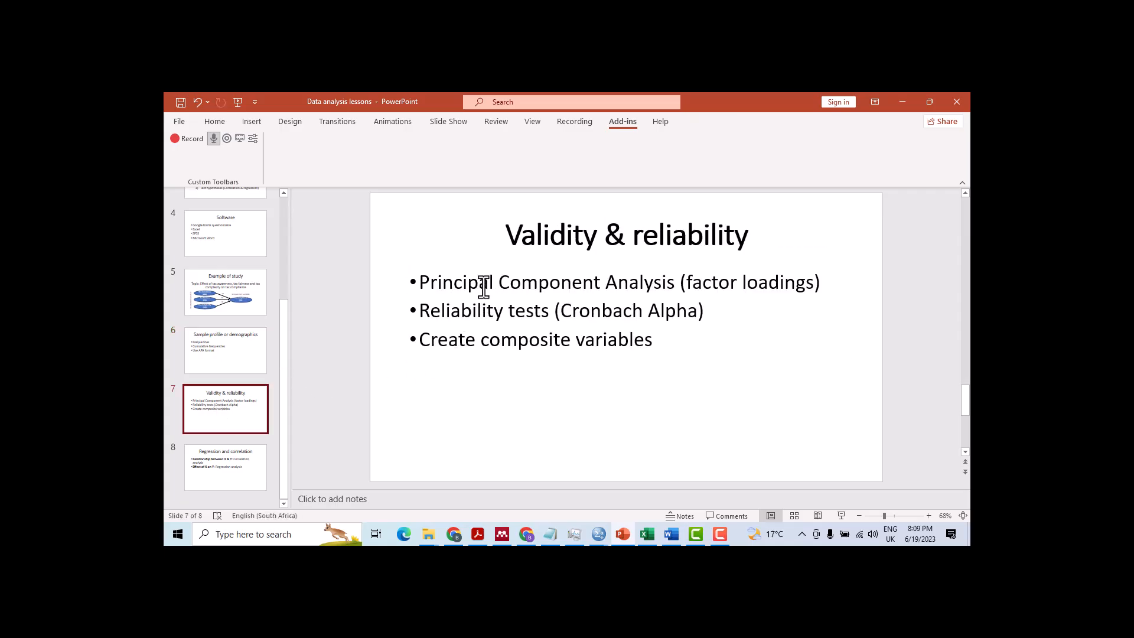
drag(481, 286, 588, 287)
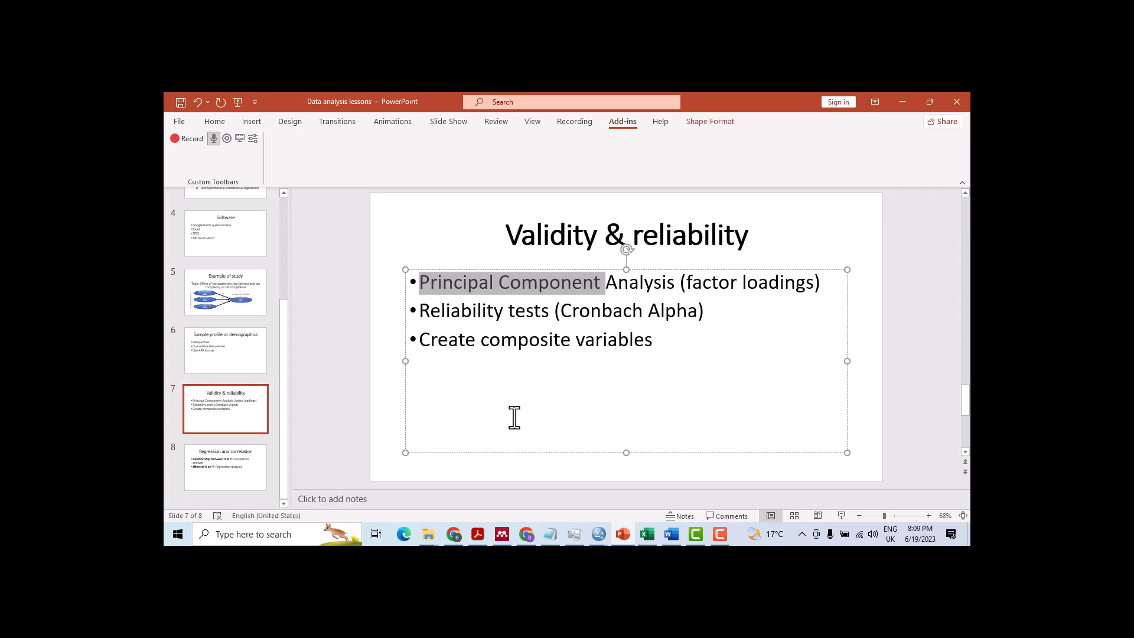
drag(459, 345, 572, 344)
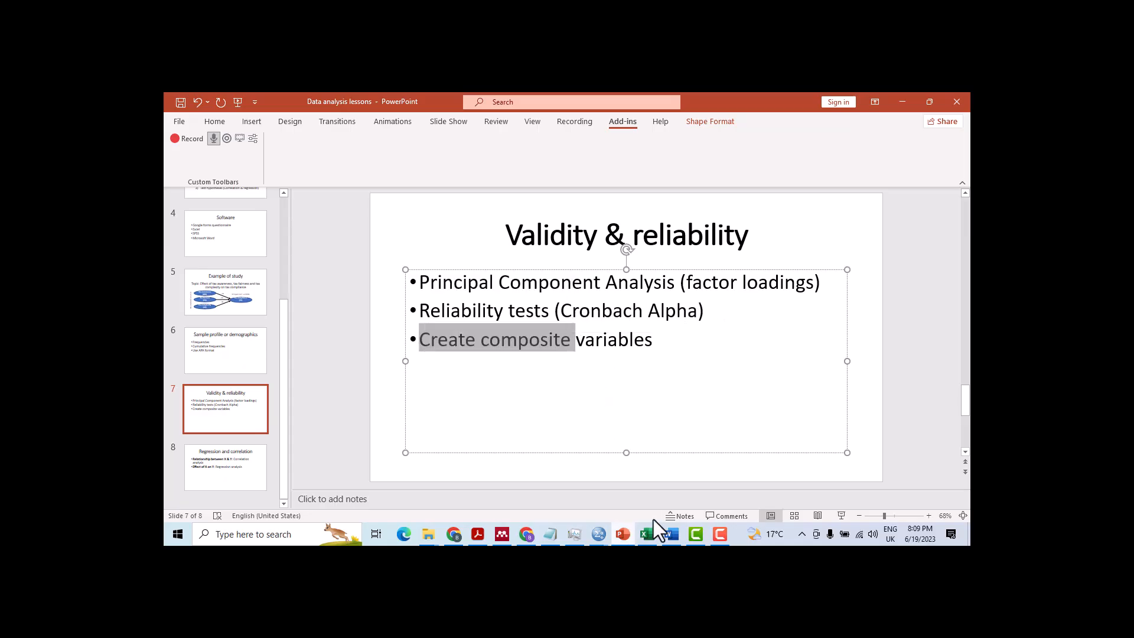
Return to the Word document and highlight the tax awareness and tax compliance item groups in Table 2's variable column
click(671, 534)
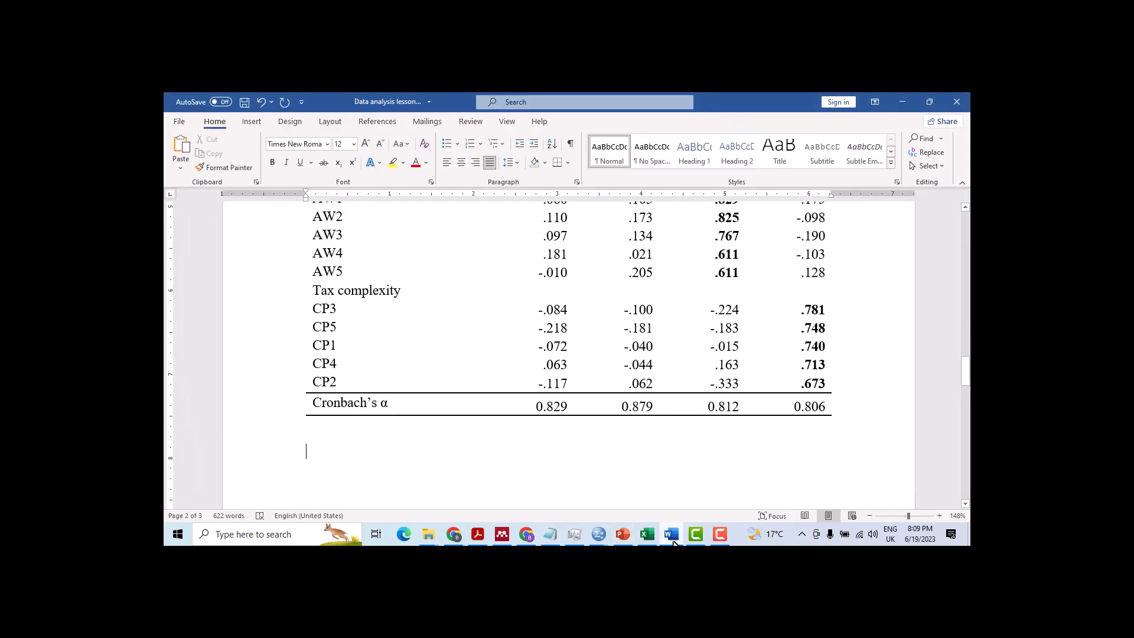
scroll(397, 317, up, 3)
scroll(329, 254, up, 2)
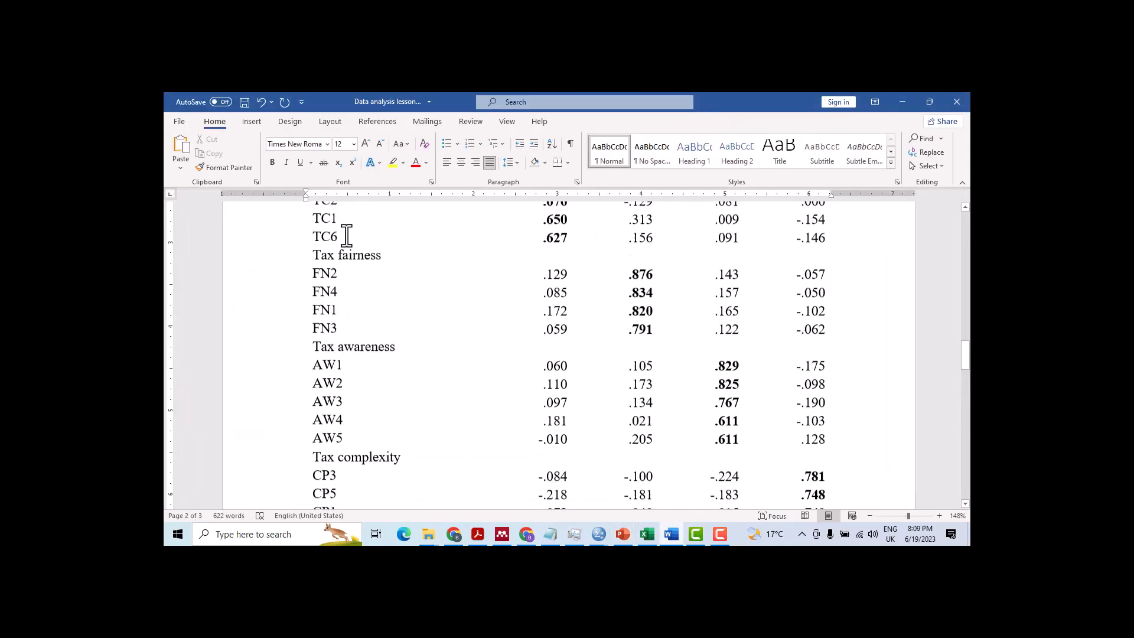
drag(327, 312, 379, 367)
scroll(379, 367, down, 2)
drag(329, 304, 339, 401)
scroll(406, 339, up, 3)
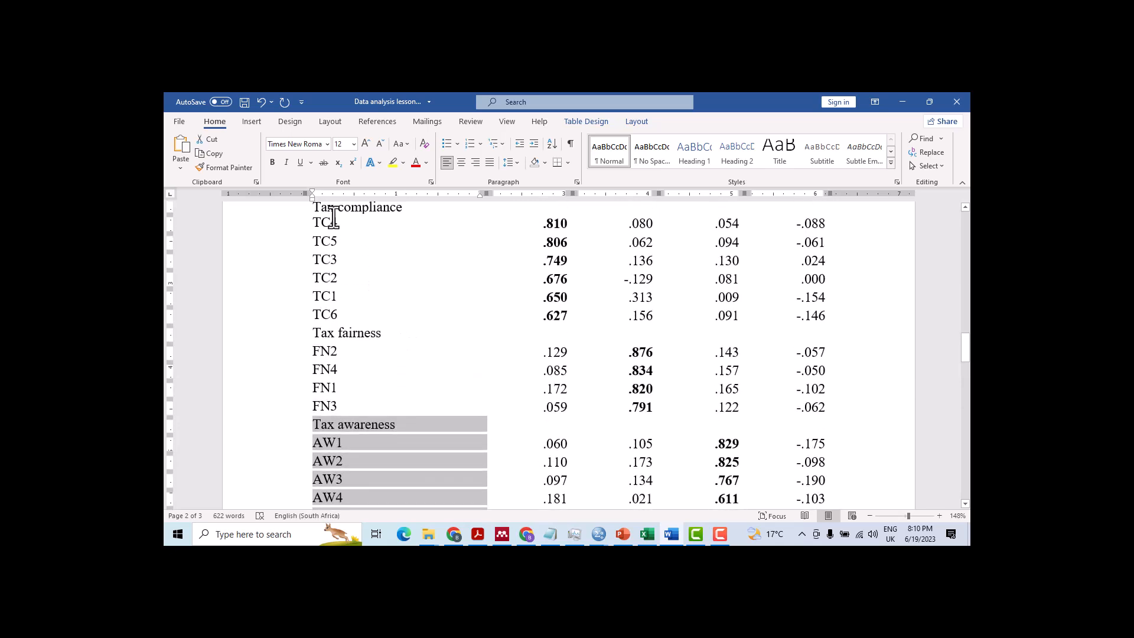
drag(330, 214, 349, 319)
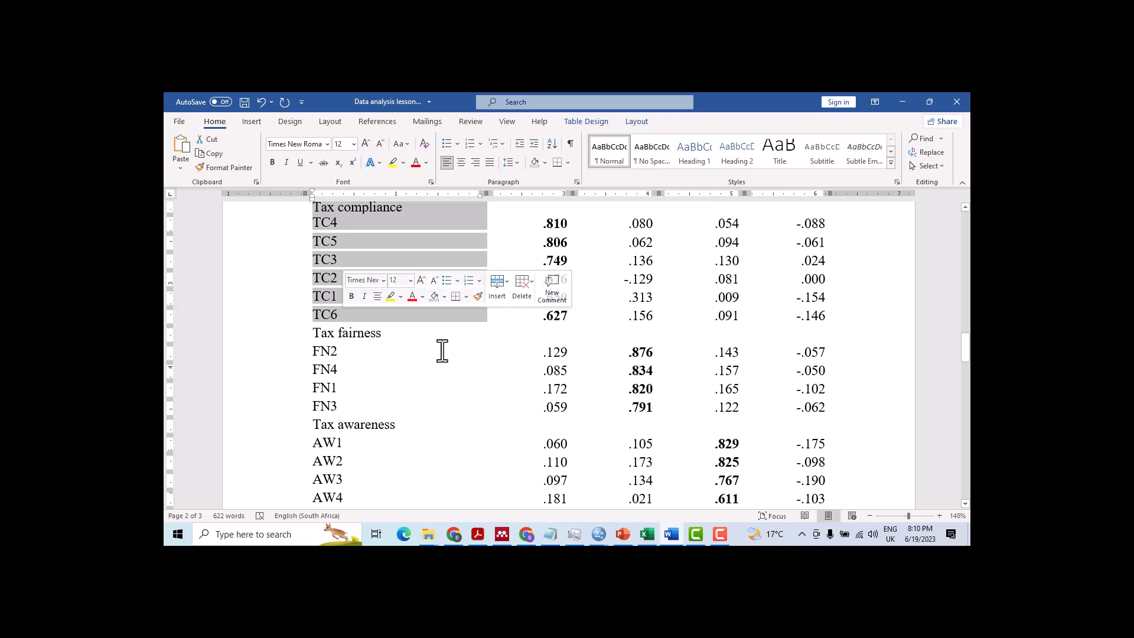
Highlight the bold tax compliance loadings from TC4 to TC6 and the matching Cronbach's α in the first factor column
scroll(440, 352, down, 5)
scroll(337, 322, up, 7)
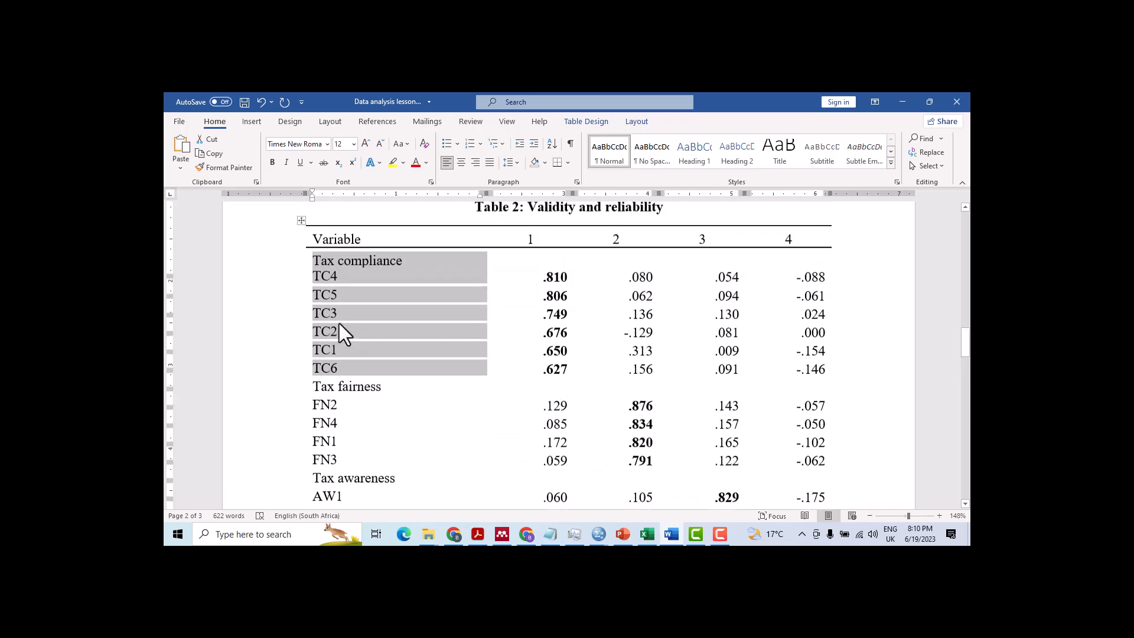
scroll(400, 315, down, 2)
scroll(539, 321, up, 1)
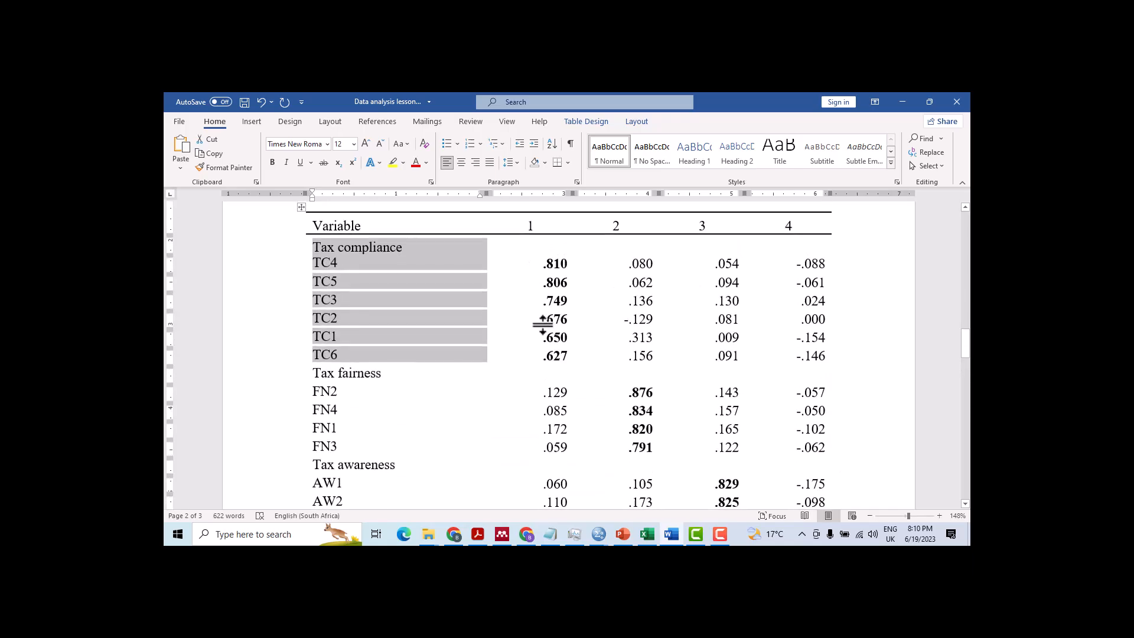
click(469, 298)
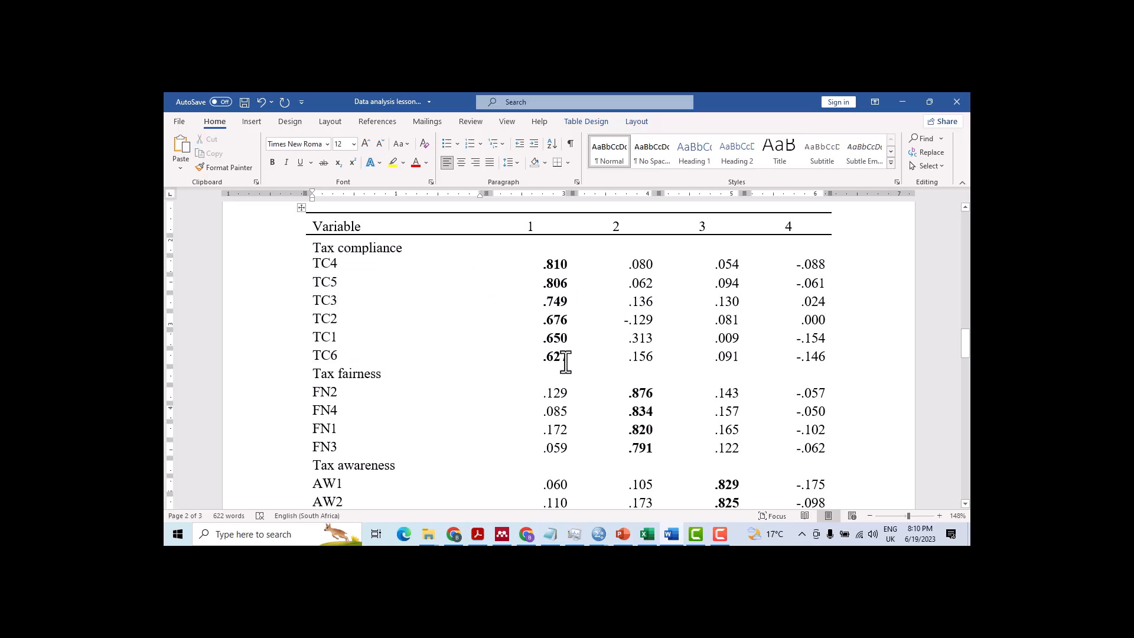
drag(565, 355, 550, 261)
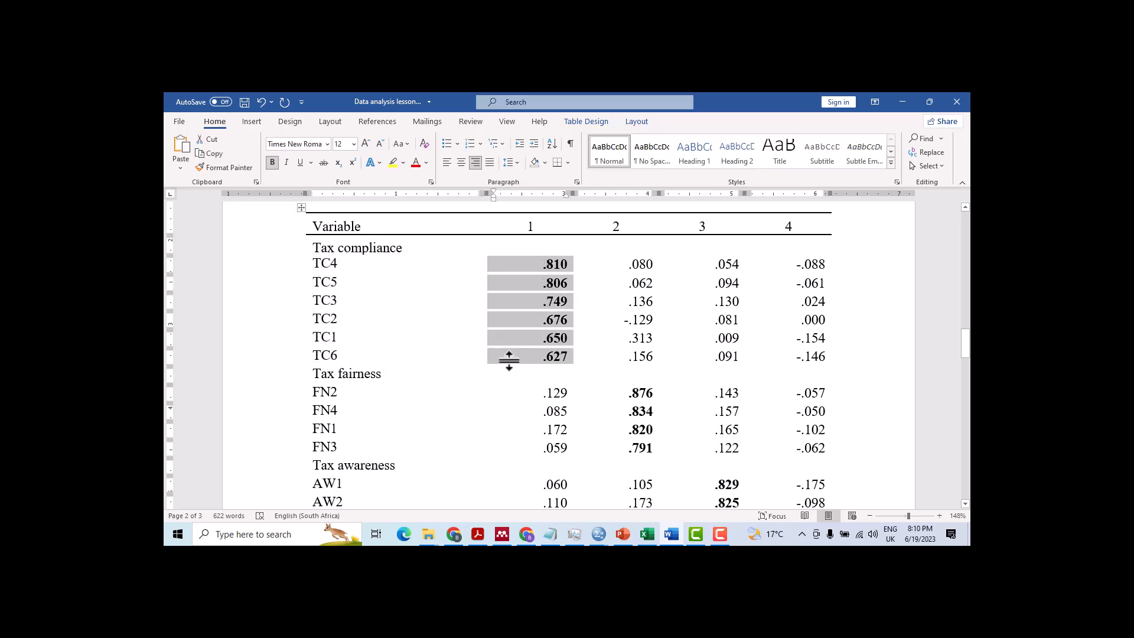
scroll(523, 392, down, 5)
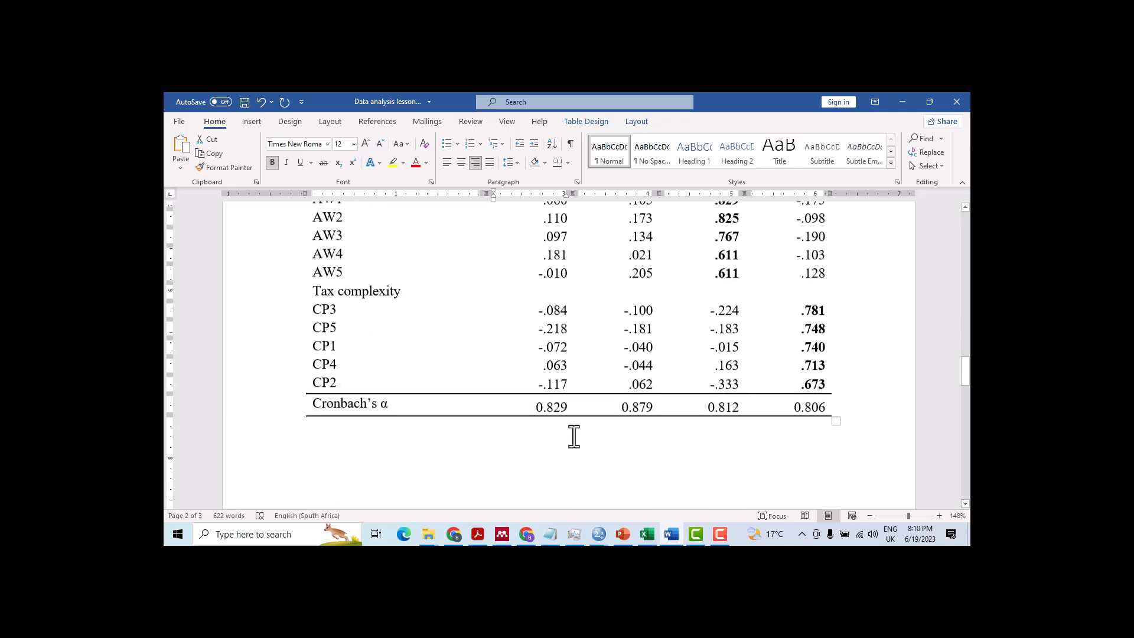
drag(568, 406, 535, 408)
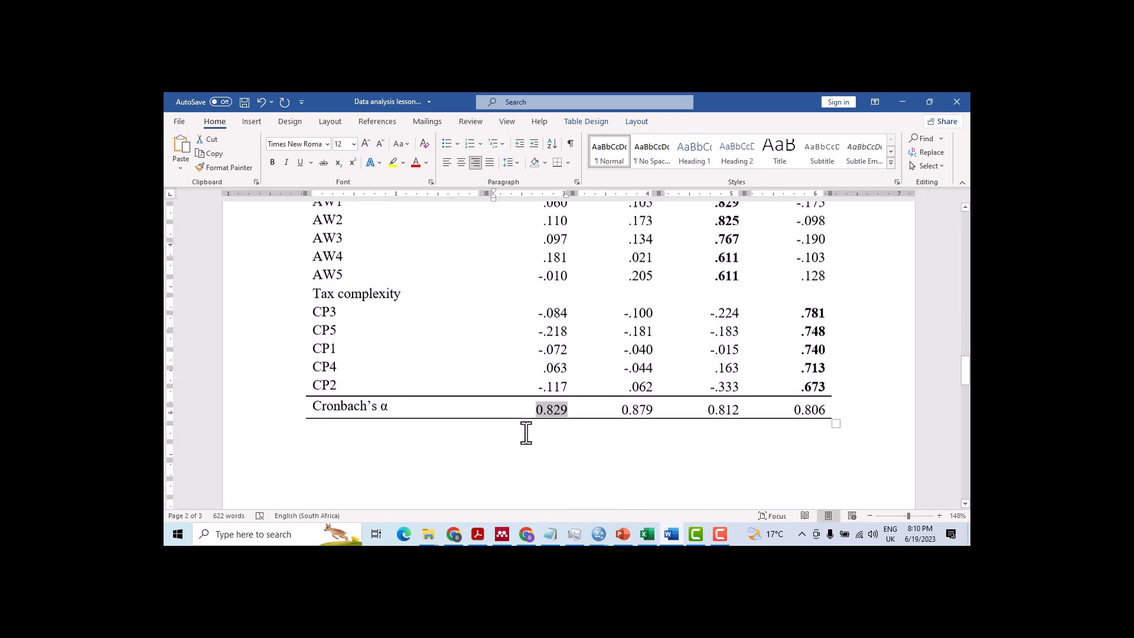
Highlight the item names TC4 to TC6 under tax compliance in Table 2
scroll(526, 430, up, 8)
drag(327, 387, 334, 478)
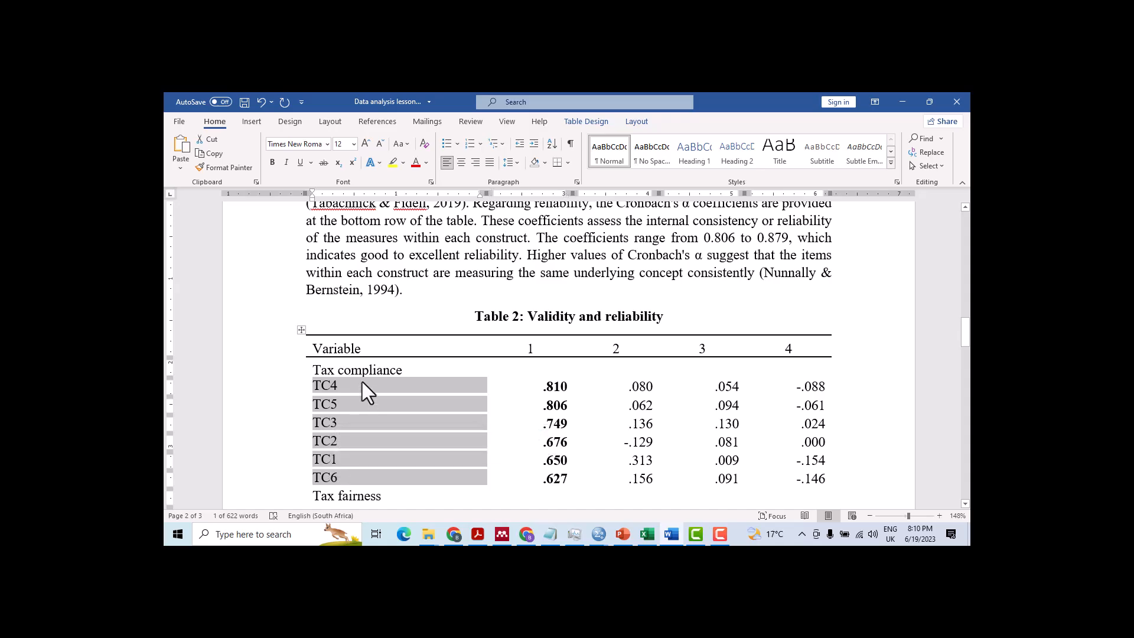
scroll(555, 374, down, 4)
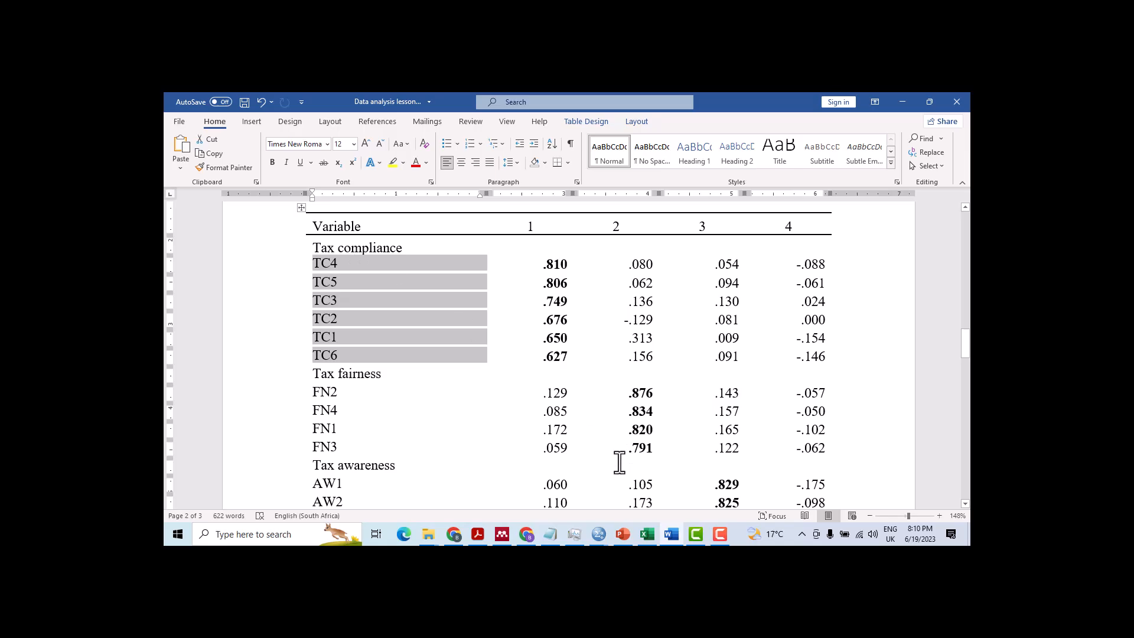
Switch to the SPSS Data Editor with the Tax study lesson dataset and show its case data
mouse_move(598, 535)
click(567, 482)
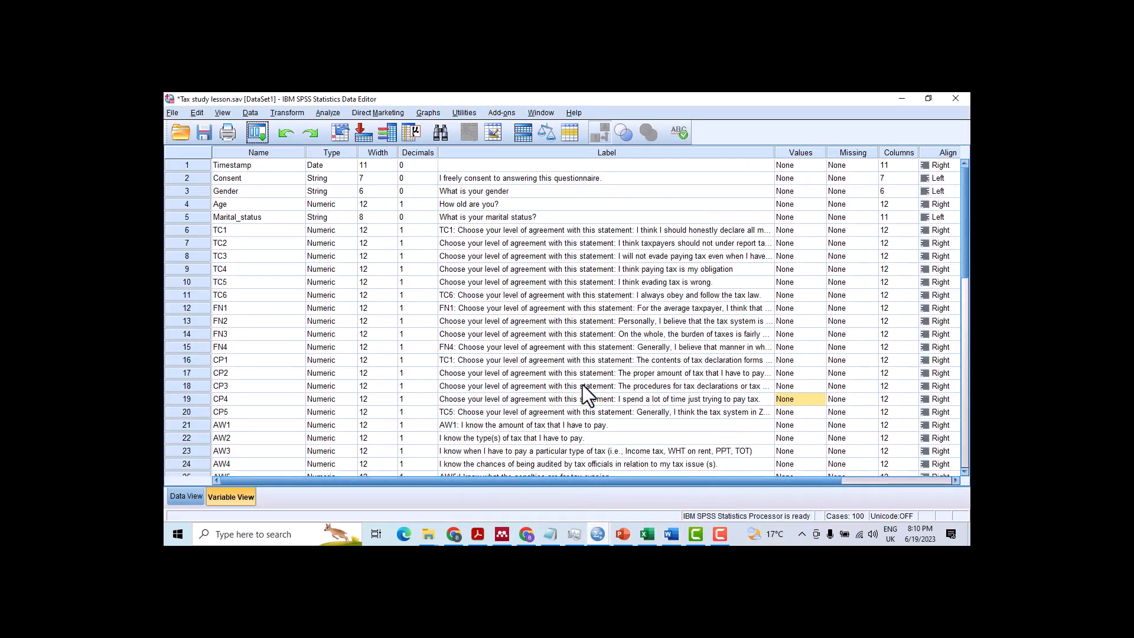
click(187, 498)
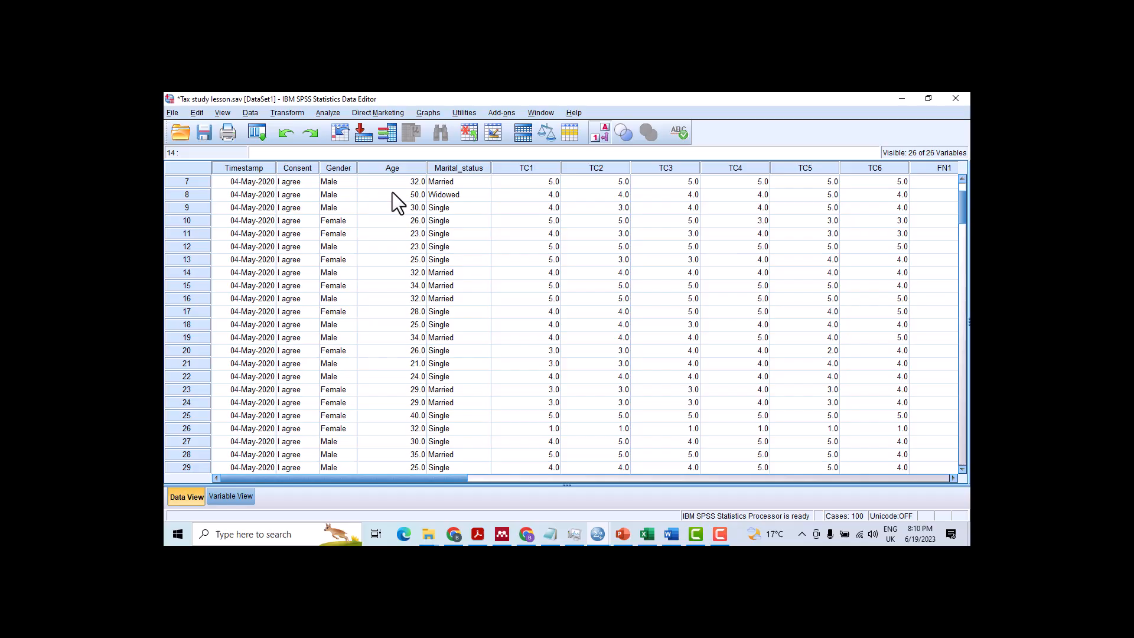
click(289, 111)
click(297, 129)
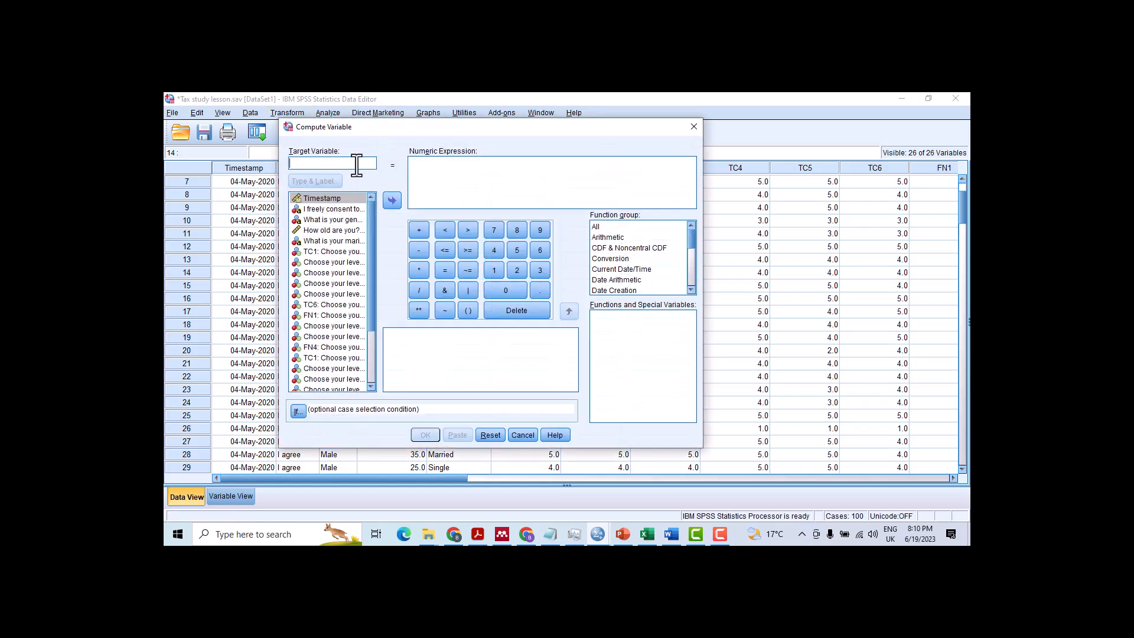
text(TAX)
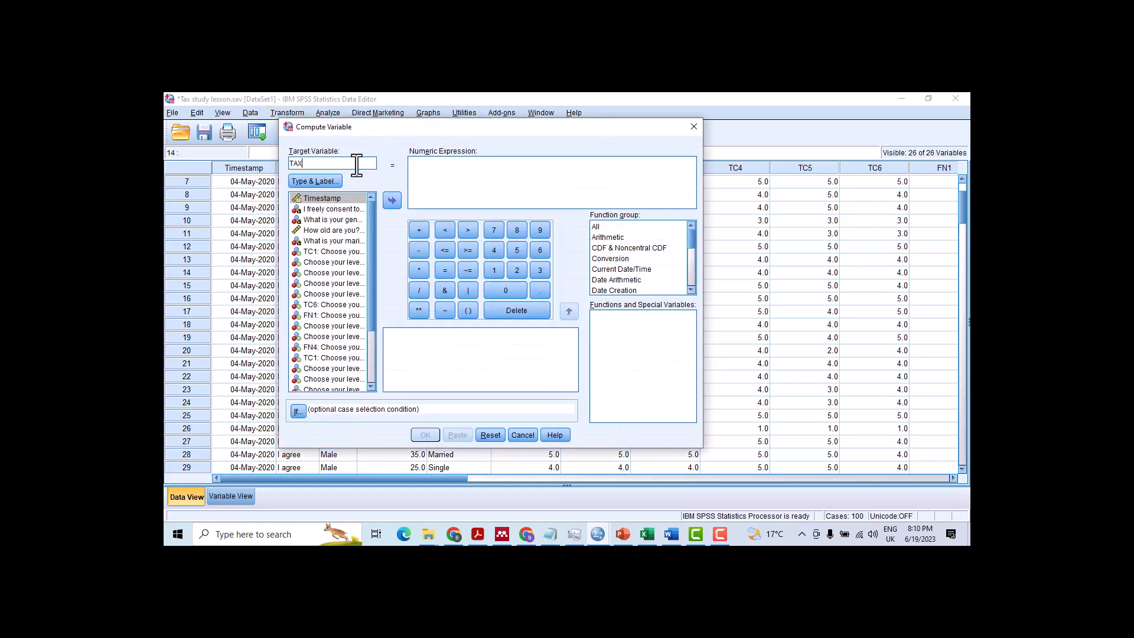
click(693, 126)
Review the dataset's variable definitions from the TC items down to Age_group and the first empty row below it
click(241, 496)
scroll(258, 423, down, 6)
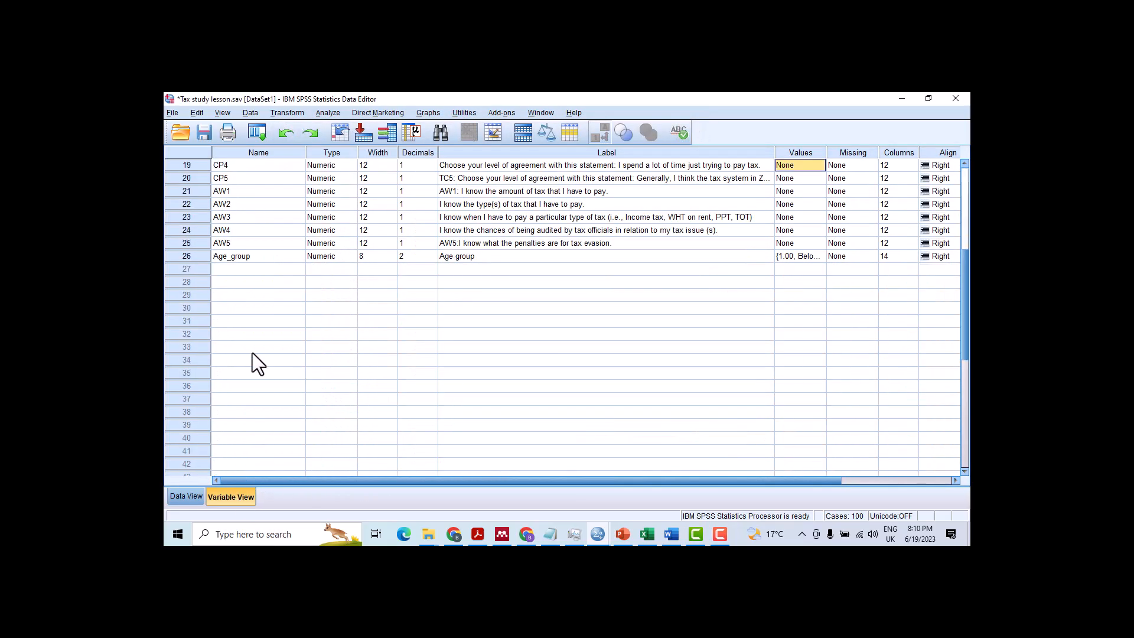
scroll(247, 317, up, 2)
click(237, 347)
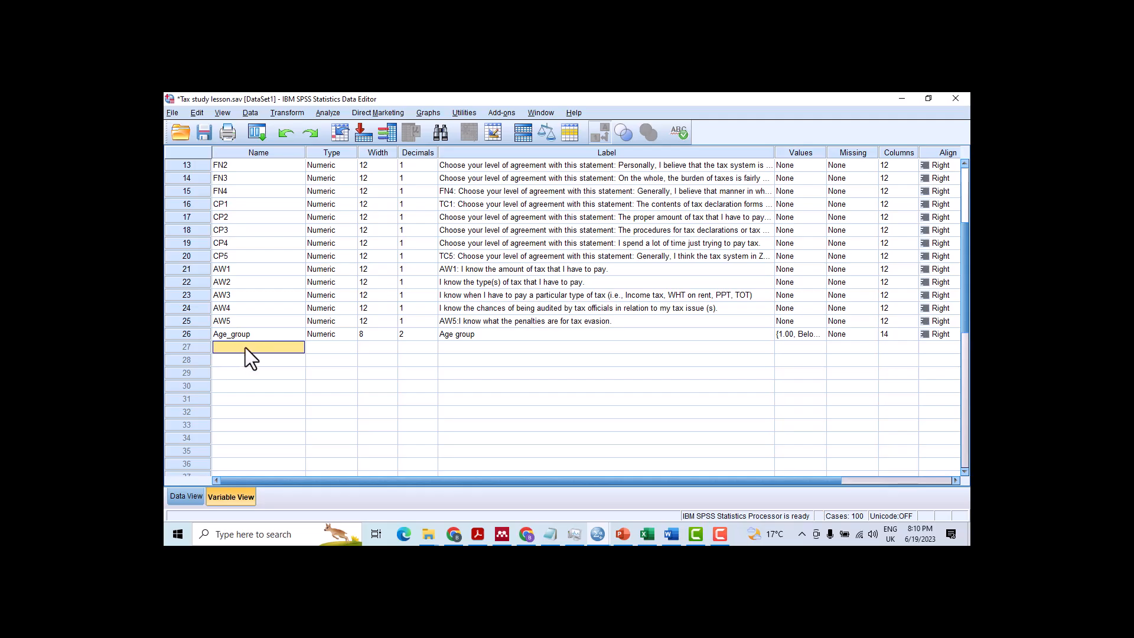
scroll(277, 350, up, 4)
scroll(258, 260, down, 4)
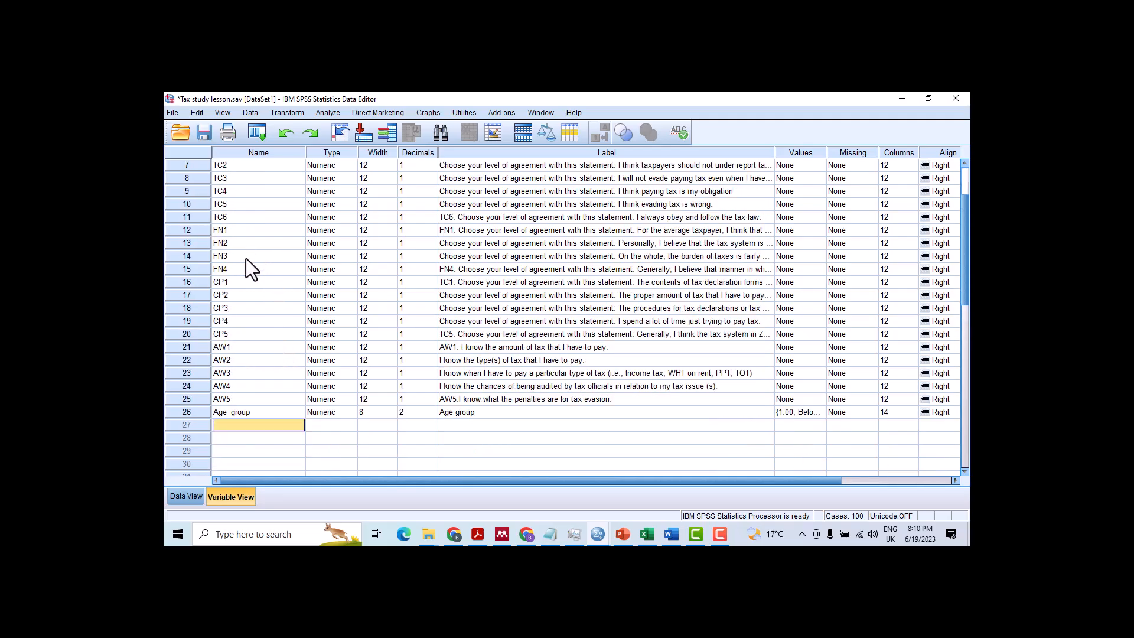
scroll(253, 354, up, 2)
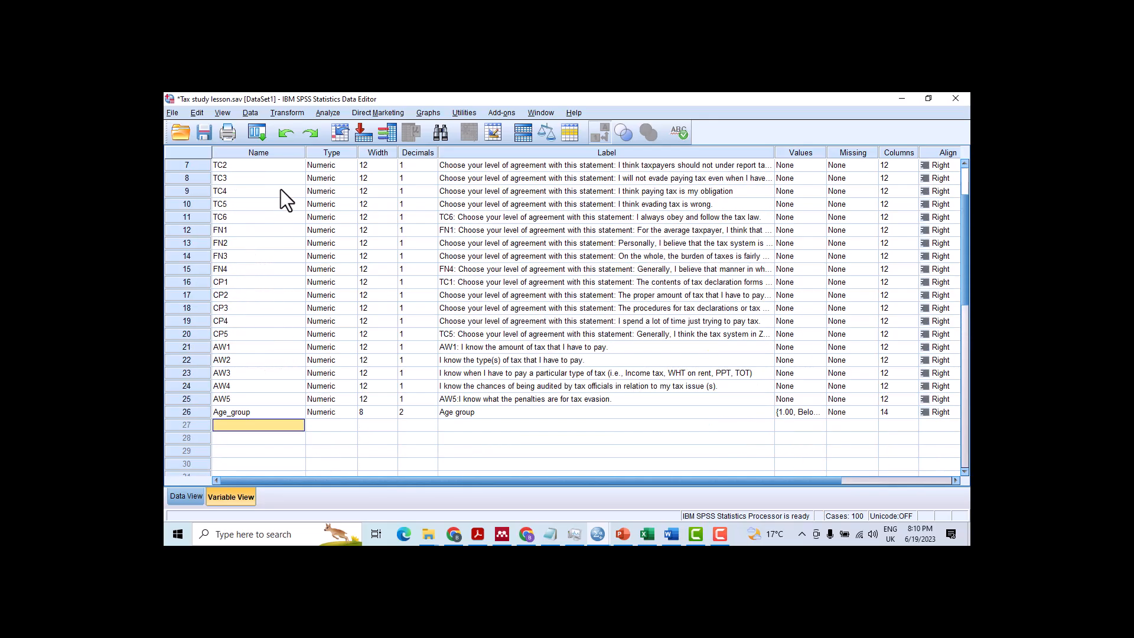
Begin computing a new variable TAX_COMPLIANCE with a MEAN function, and list the source variables by name instead of label
click(278, 115)
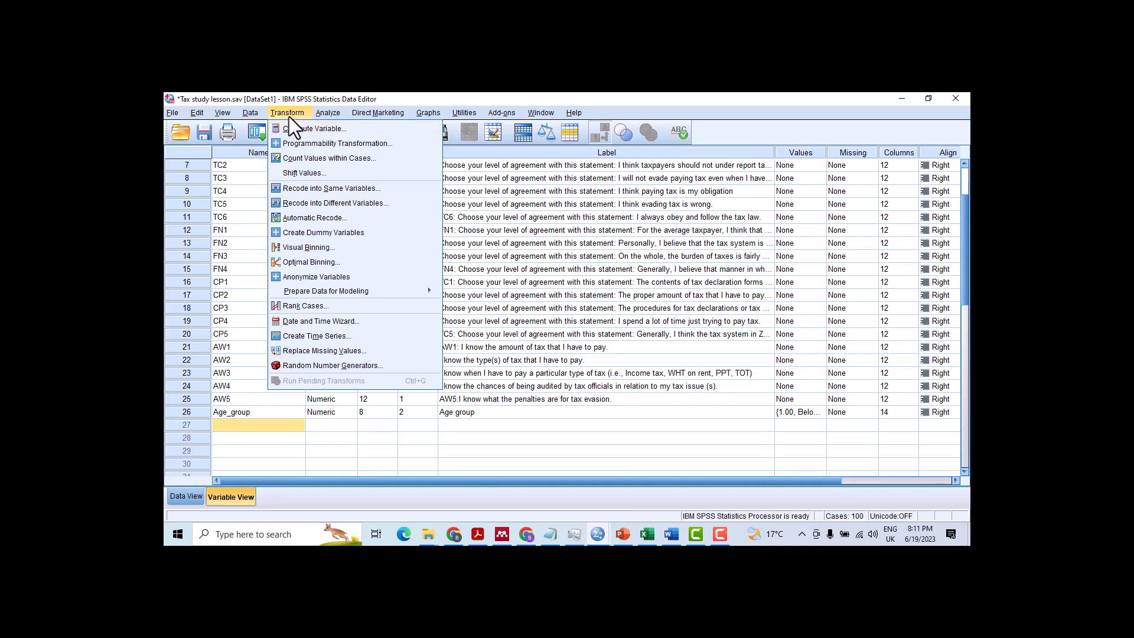
click(304, 127)
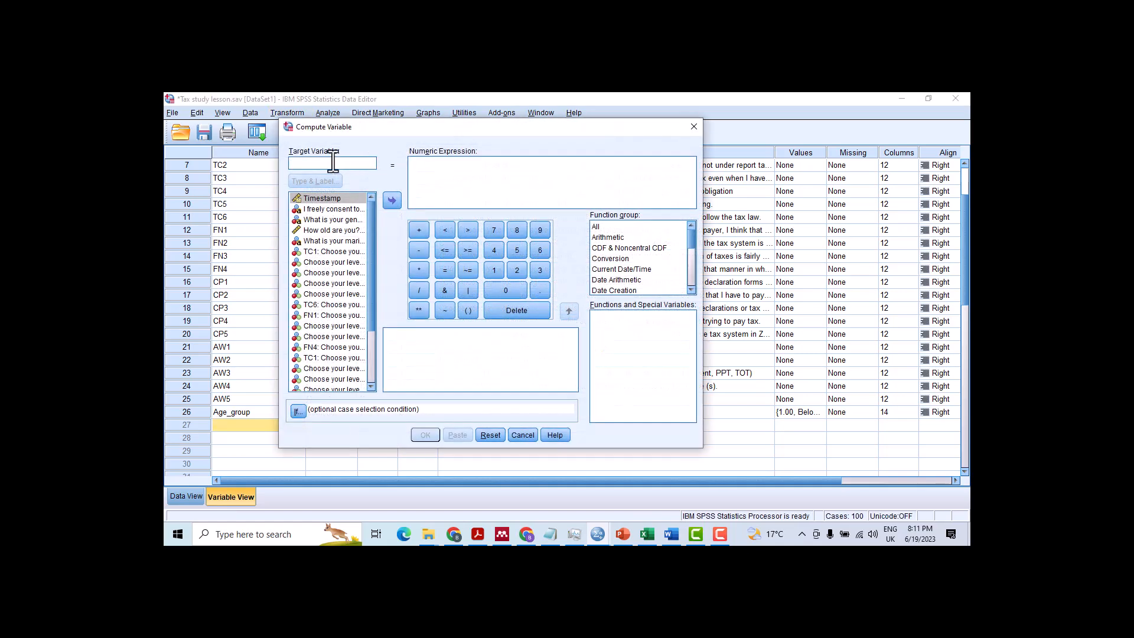
text(TAX_COMPLIANCE)
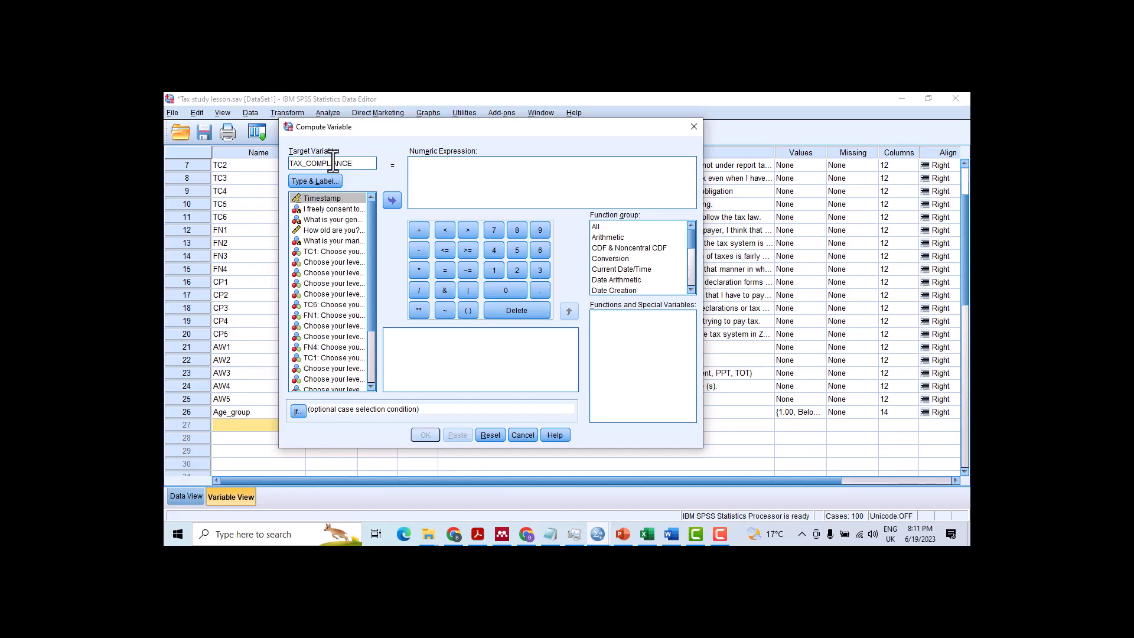
click(489, 172)
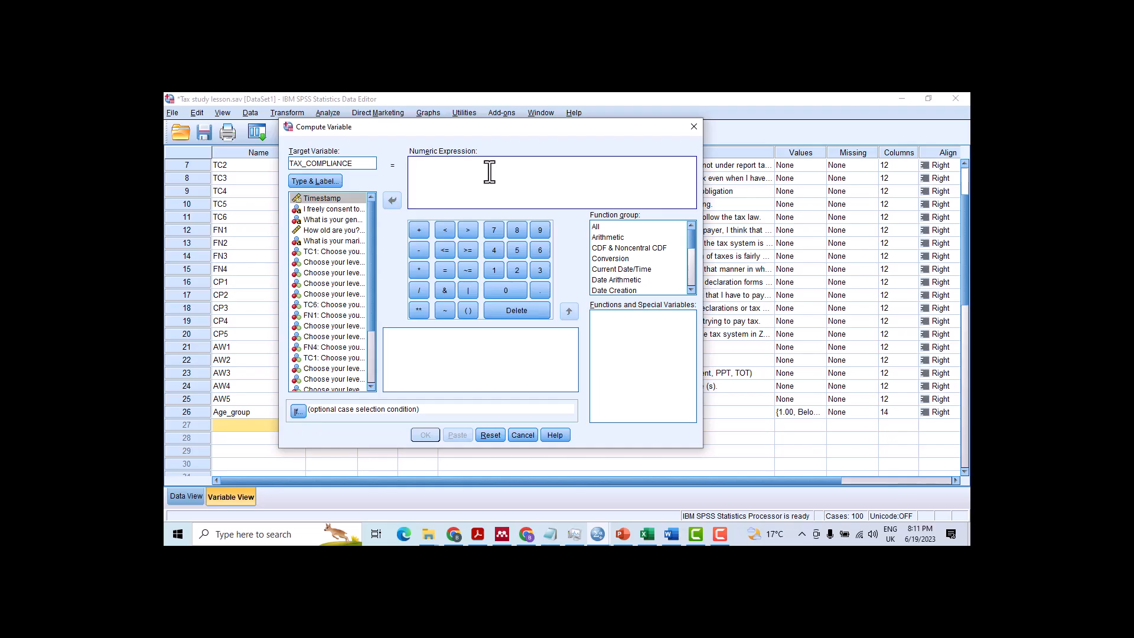
text(MEAN()
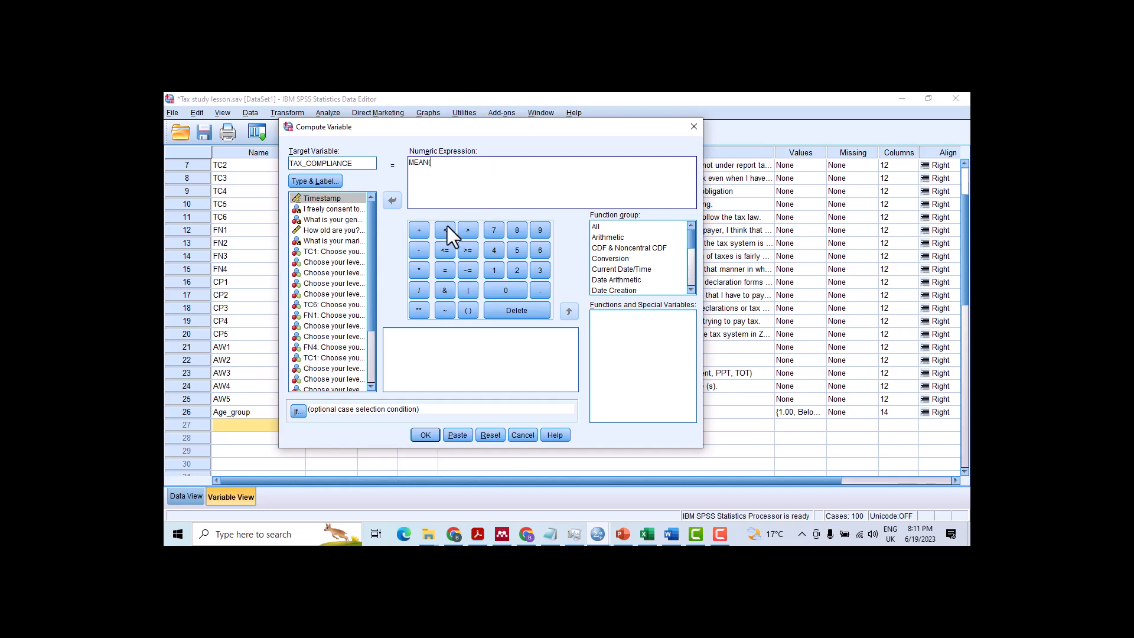
right_click(345, 197)
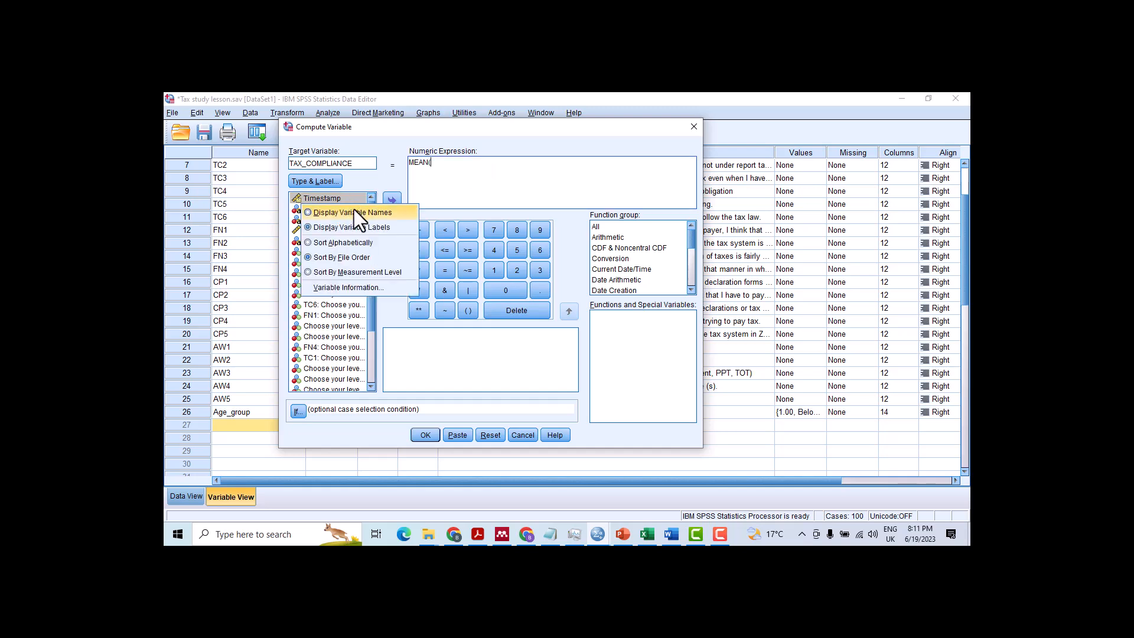
click(353, 210)
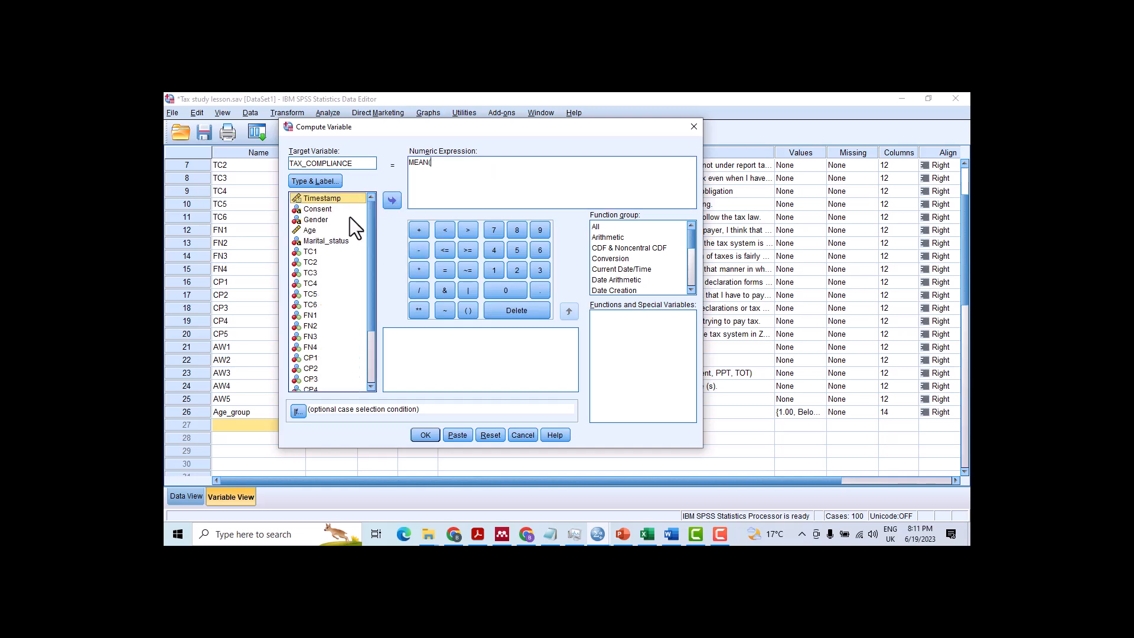
Complete the expression as MEAN(TC1,TC2,TC3,TC4,TC5,TC6), create the tax compliance variable and minimize the output viewer
double_click(314, 252)
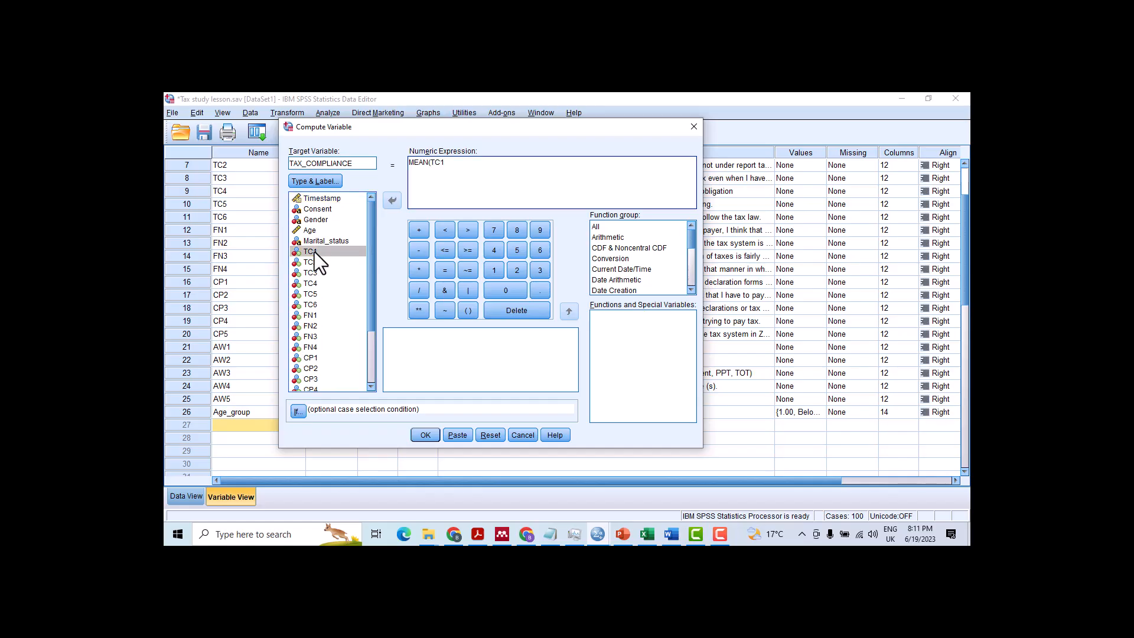
text(,)
double_click(311, 263)
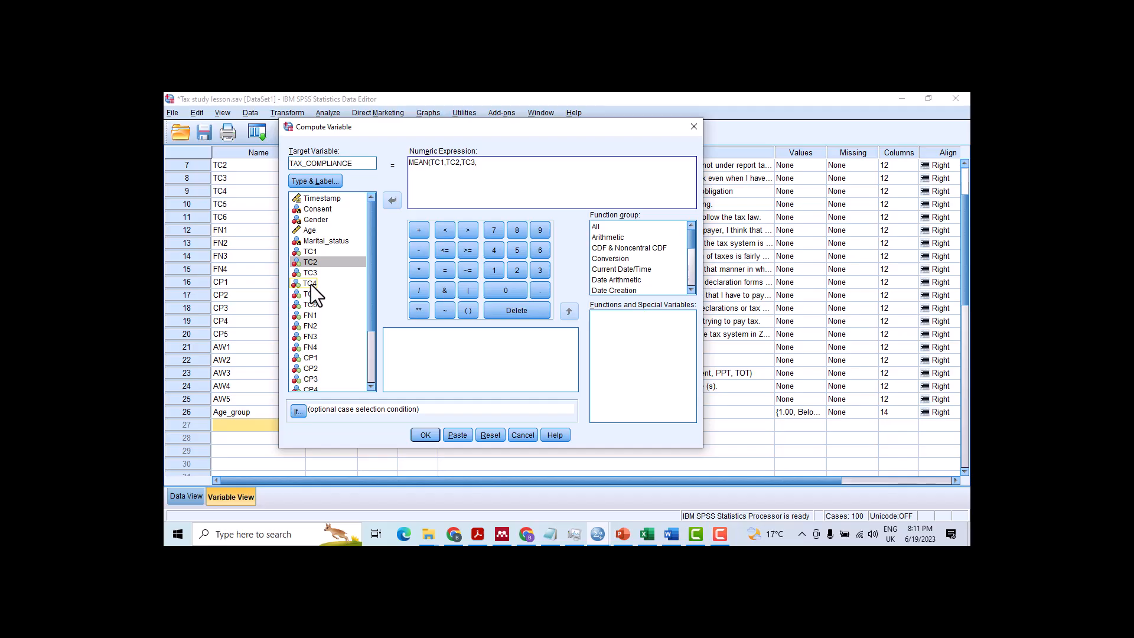
double_click(310, 284)
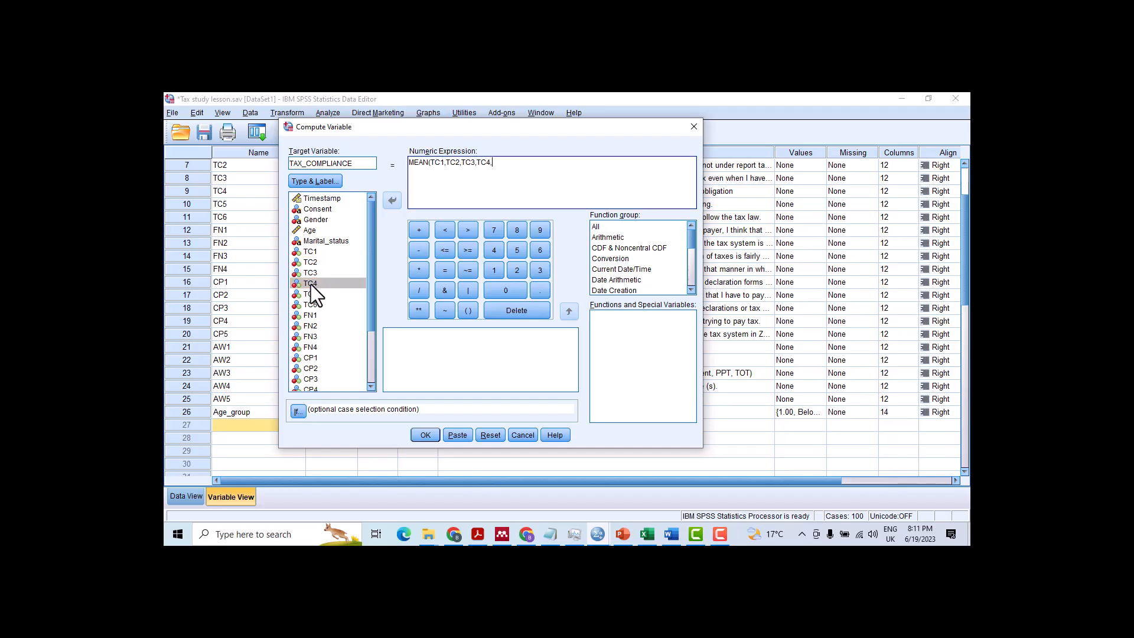
double_click(311, 292)
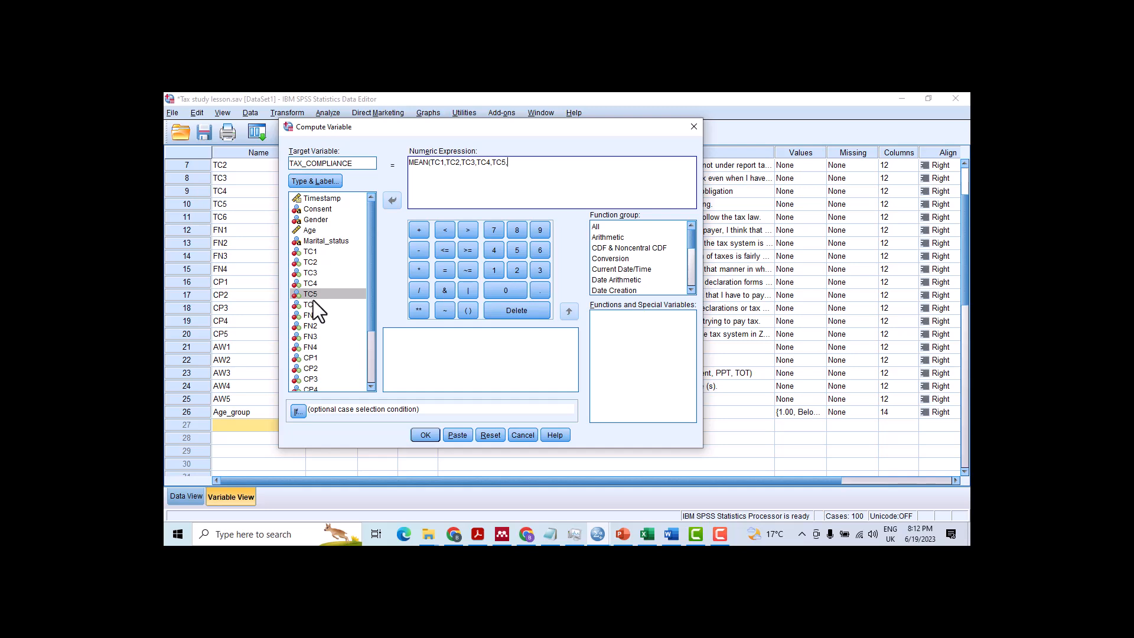
double_click(313, 305)
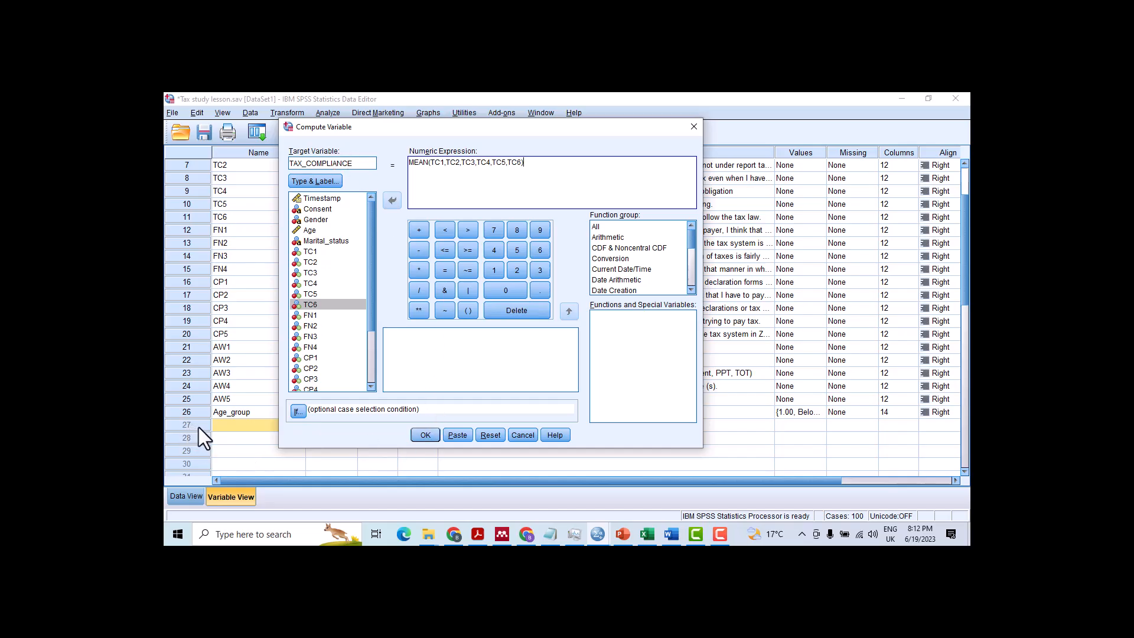
click(425, 434)
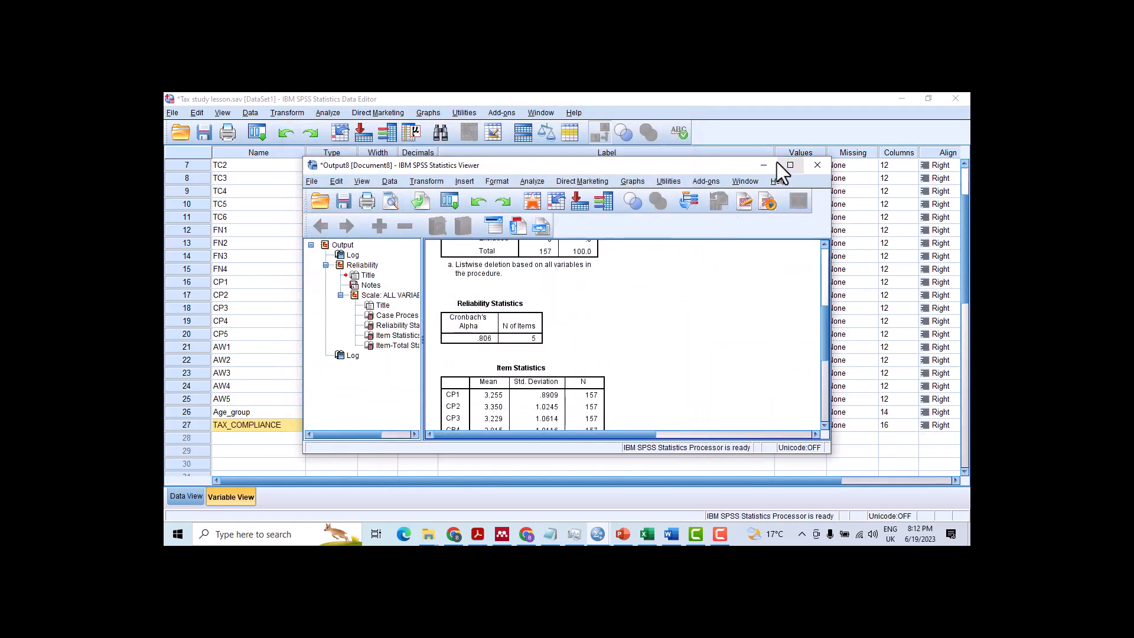
click(766, 165)
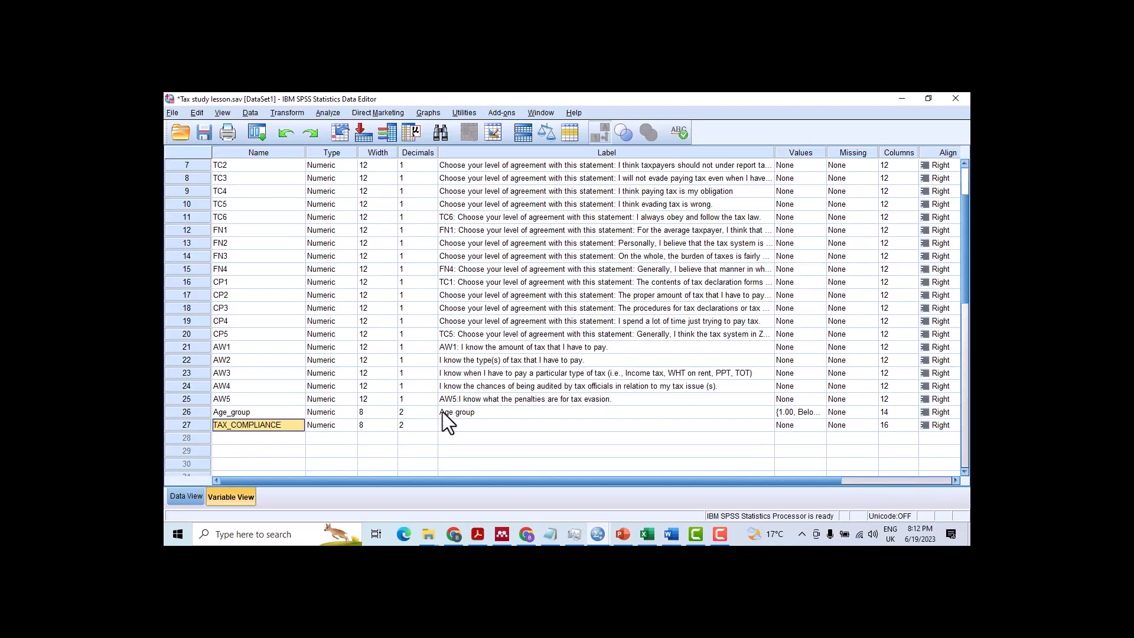
Inspect the computed TAX_COMPLIANCE column in the case data
click(187, 496)
drag(396, 480, 842, 446)
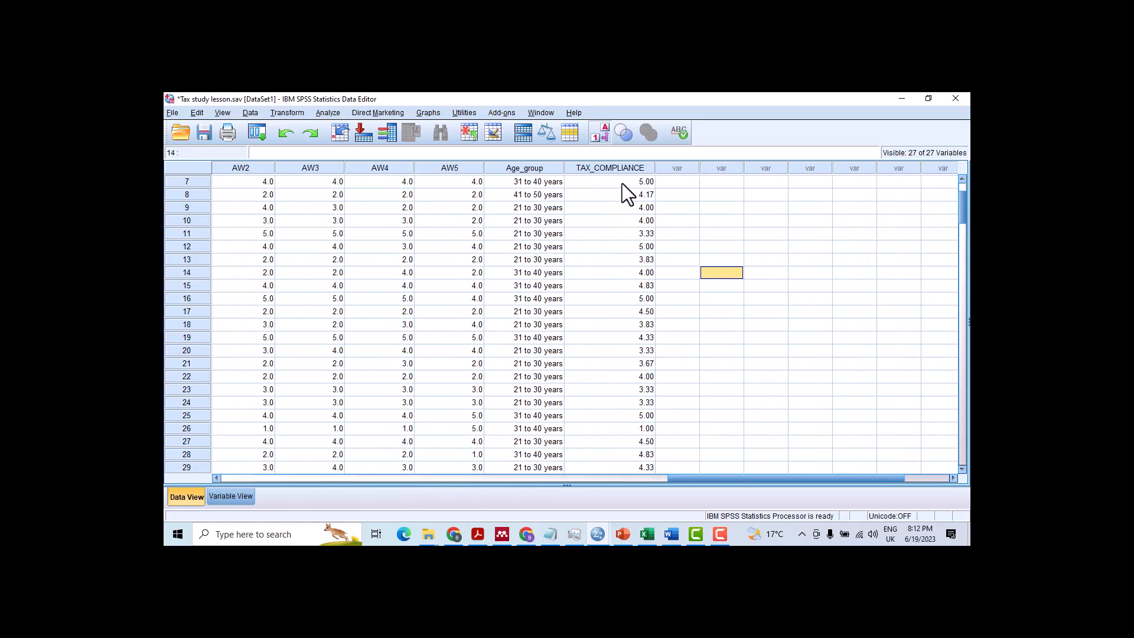
click(624, 168)
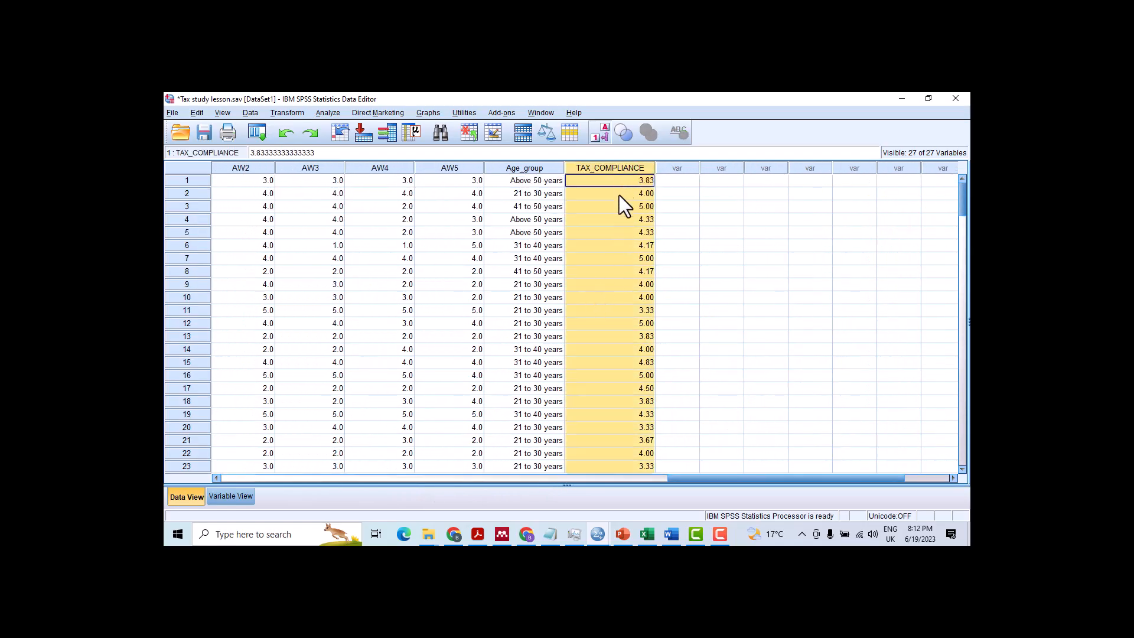
click(677, 271)
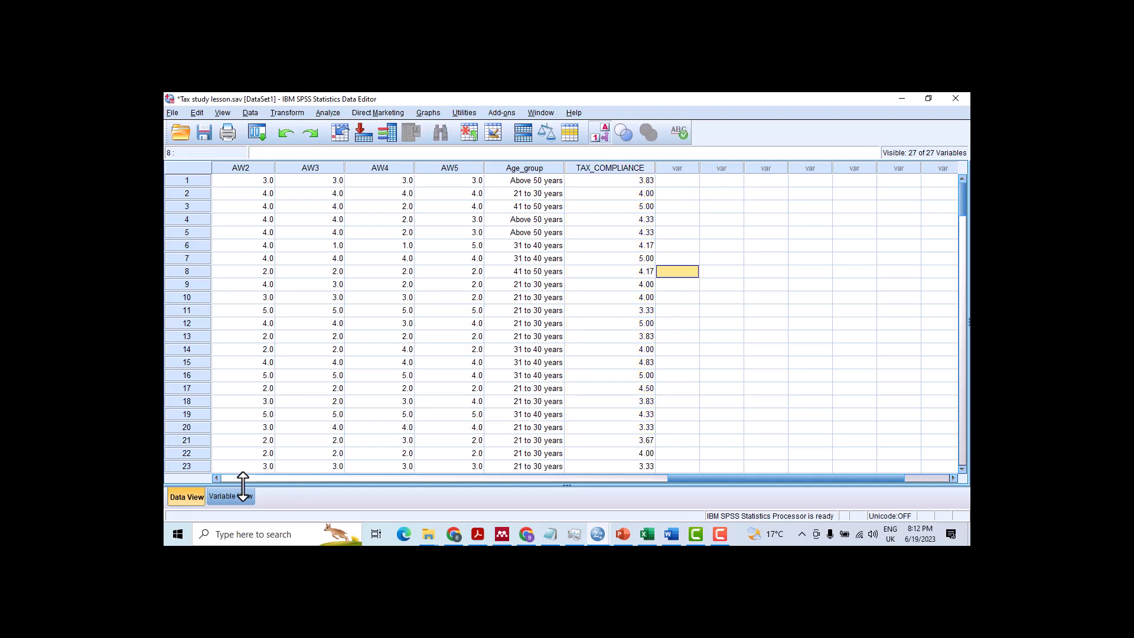
Switch to the Word results document and check which items, FN1 to FN4, load under tax fairness
mouse_move(670, 533)
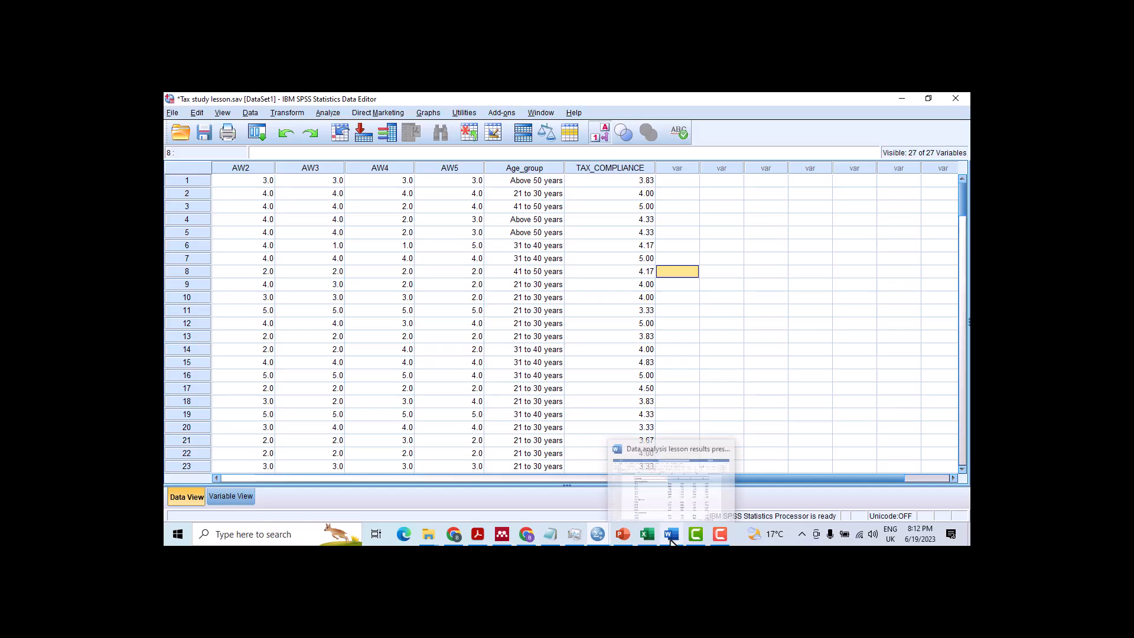
click(664, 501)
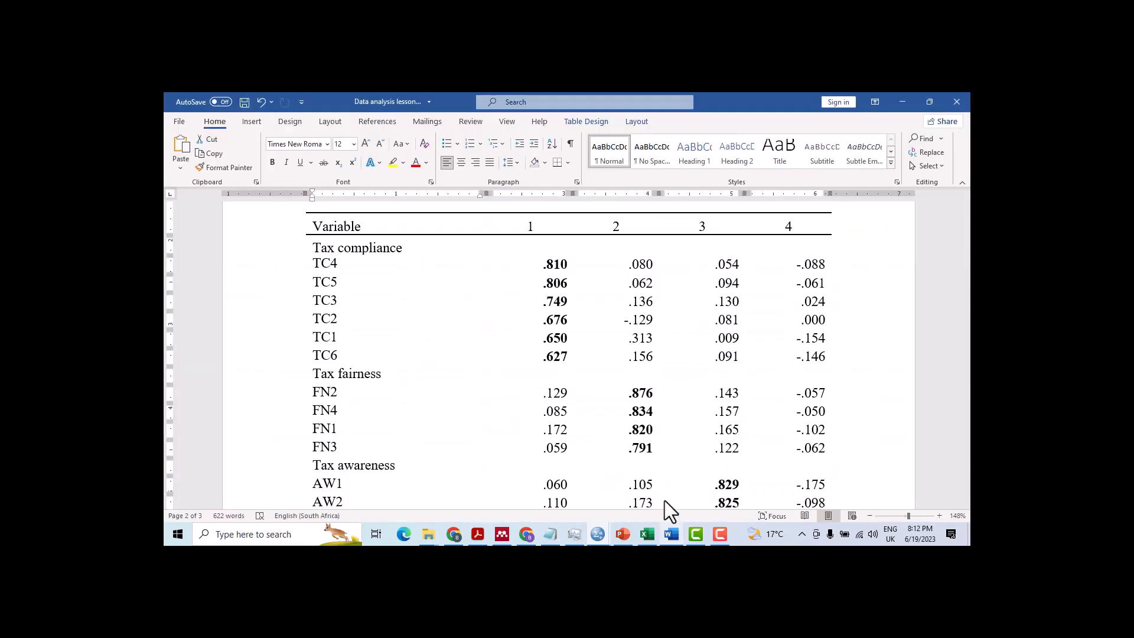
drag(322, 391, 338, 466)
click(326, 381)
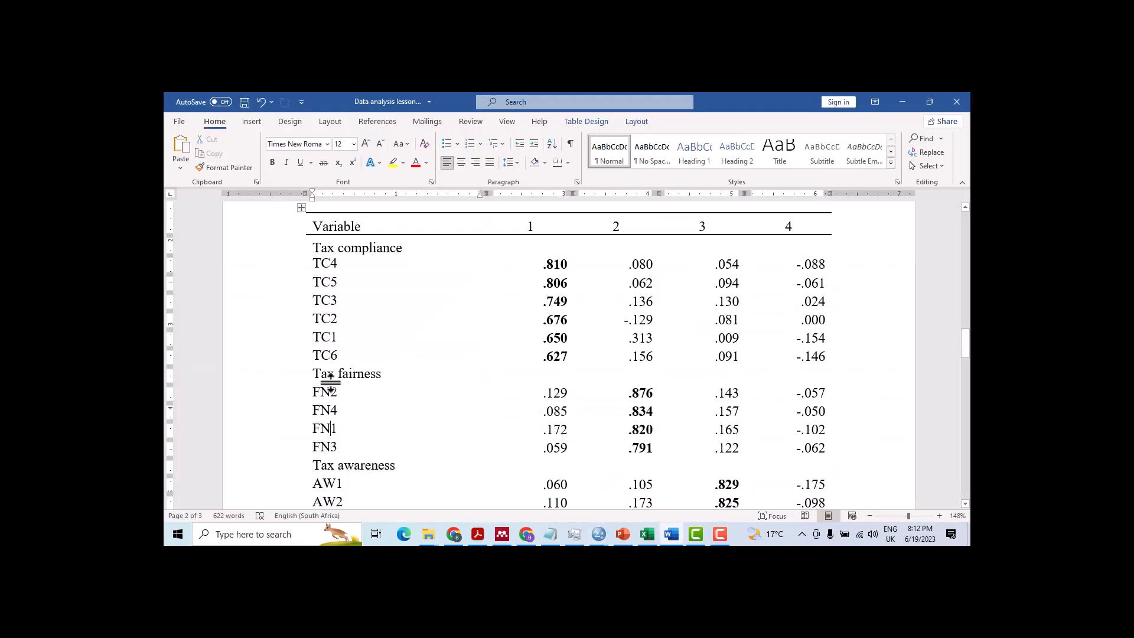
click(307, 394)
click(324, 392)
click(330, 447)
Return to the SPSS Data Editor and set the target of a new computed variable to TAX_FAIRNESS
mouse_move(608, 535)
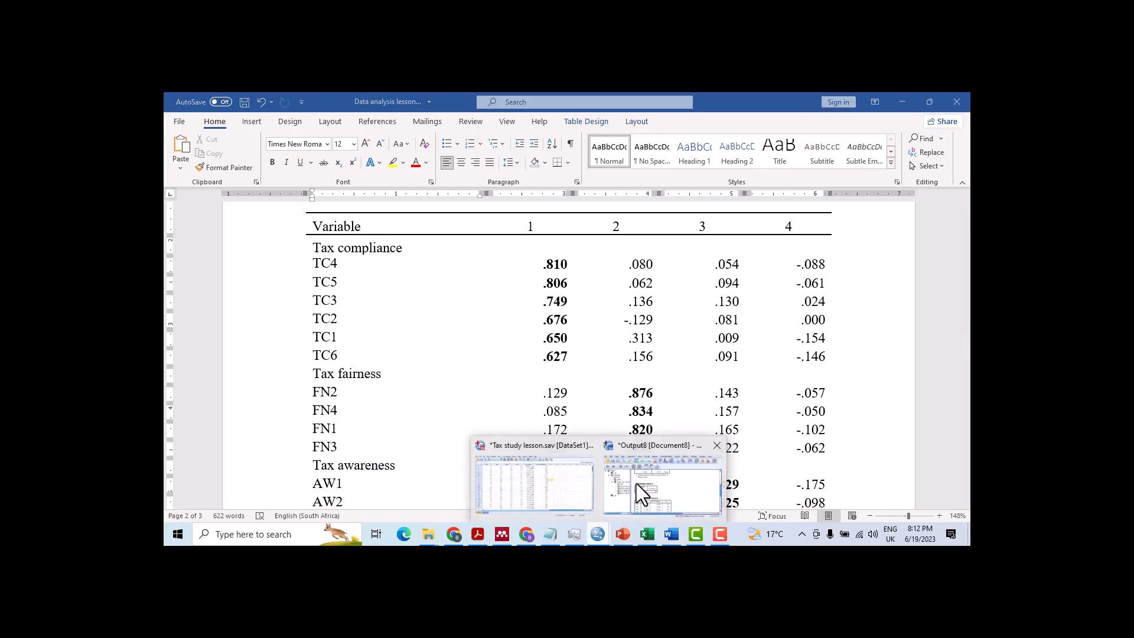
click(572, 477)
click(287, 112)
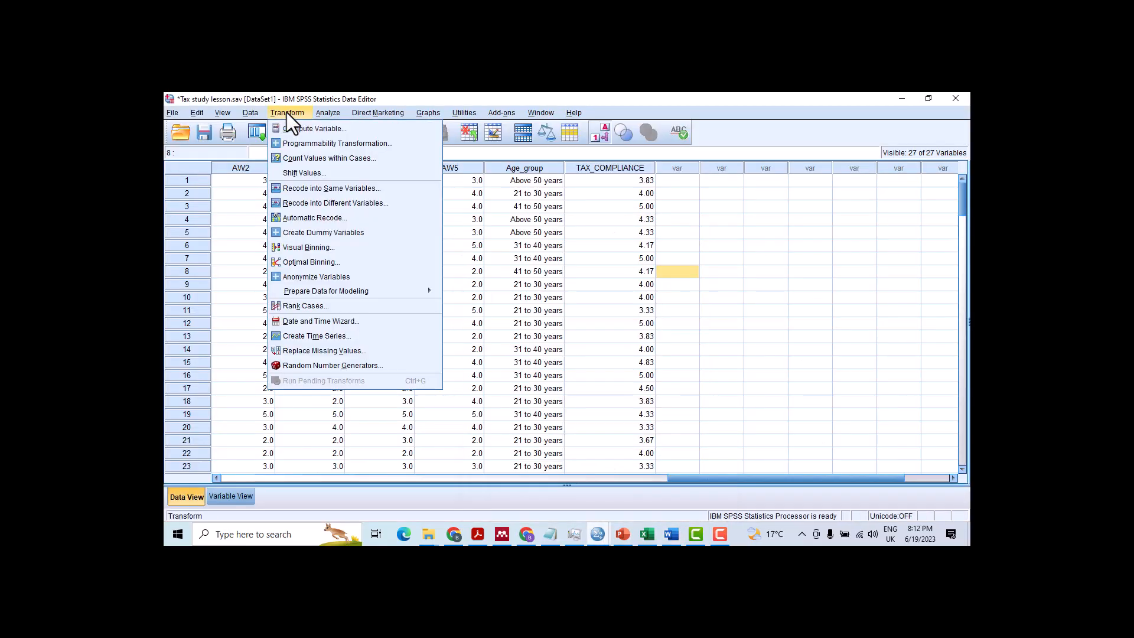
click(291, 124)
click(367, 165)
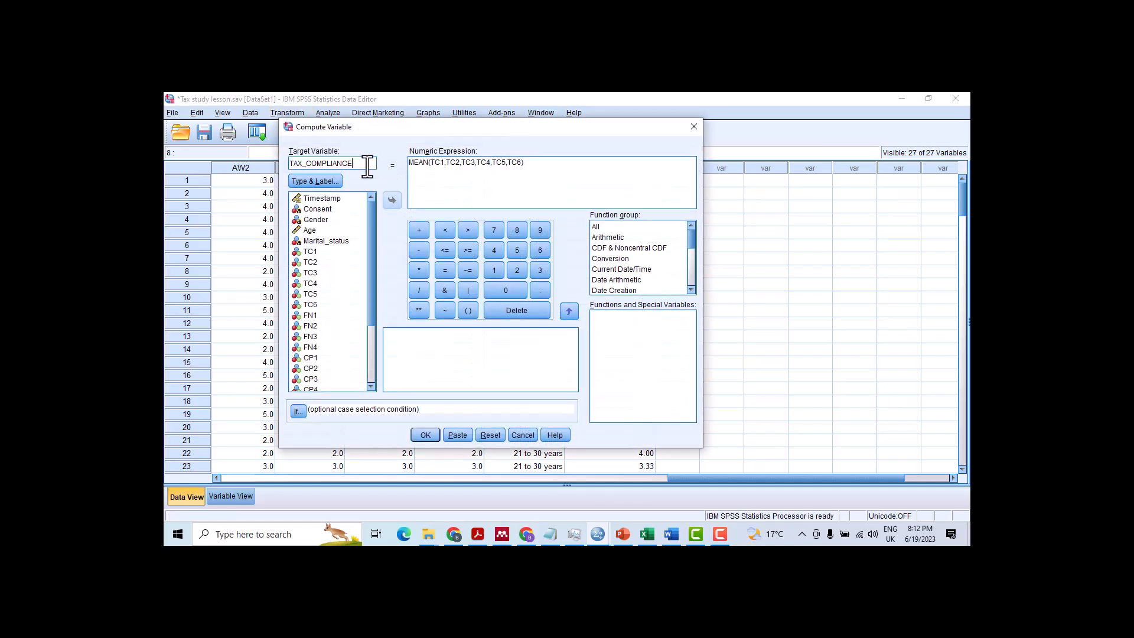
click(671, 533)
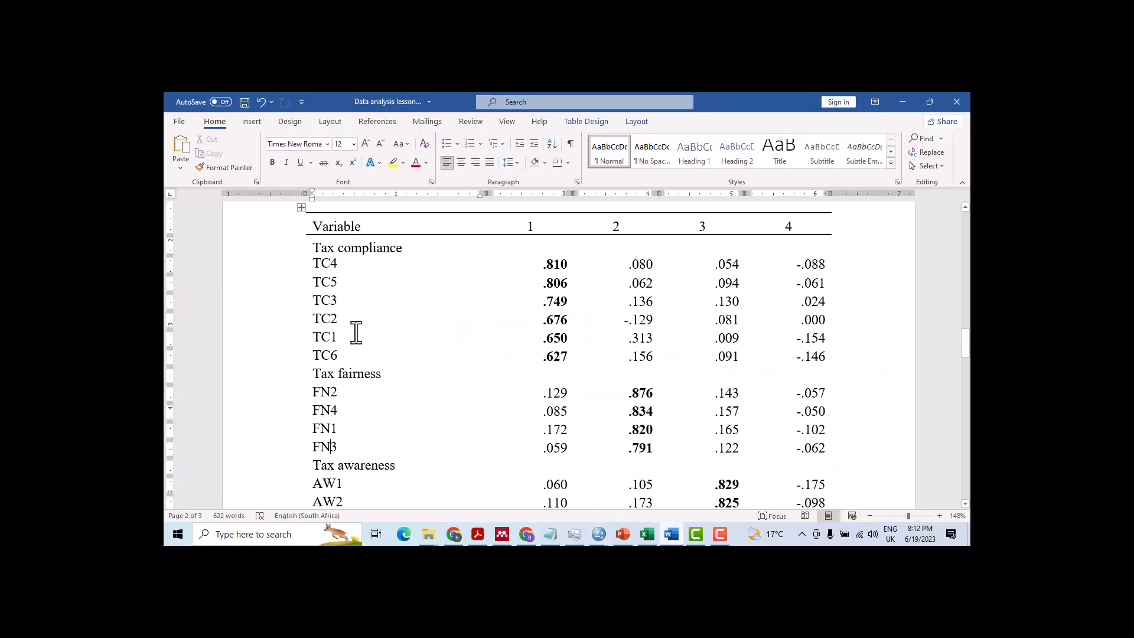
click(672, 535)
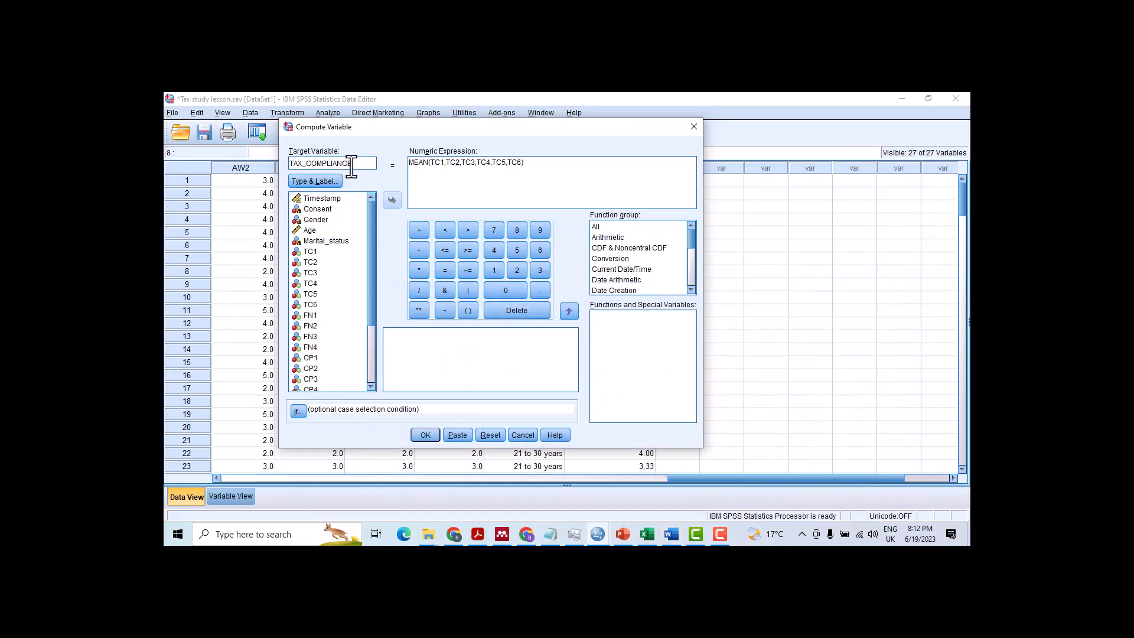
drag(356, 165, 307, 165)
text(FAIRNESS)
Replace the items in the expression to give MEAN(FN1,FN2,FN3,FN4) and create the tax fairness variable
drag(523, 168, 430, 163)
key(BackSpace)
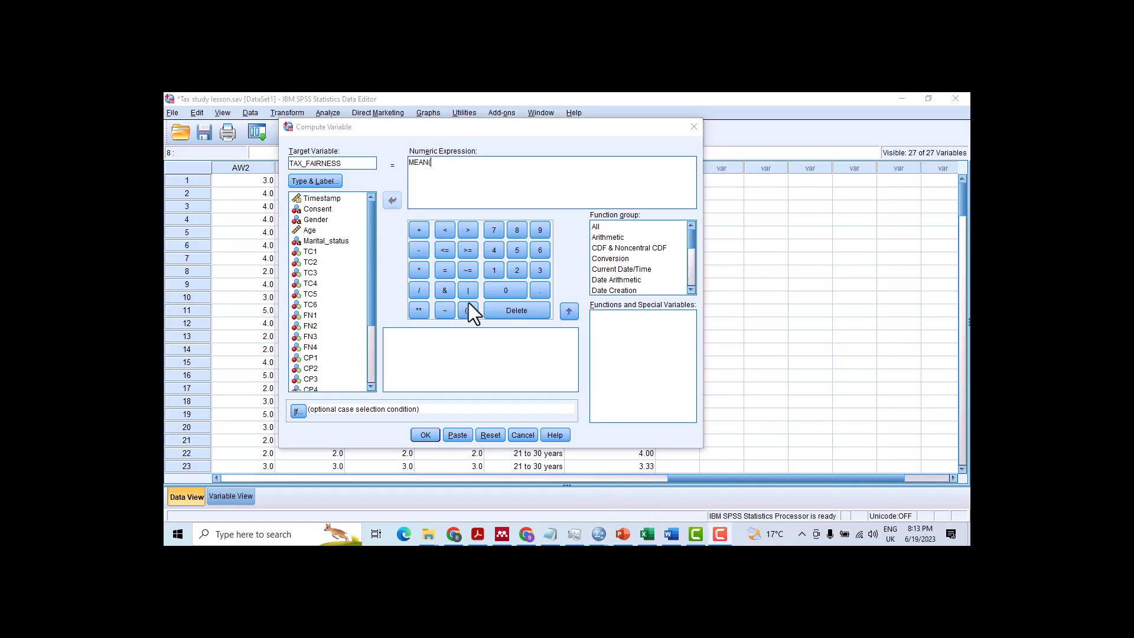
scroll(346, 291, down, 3)
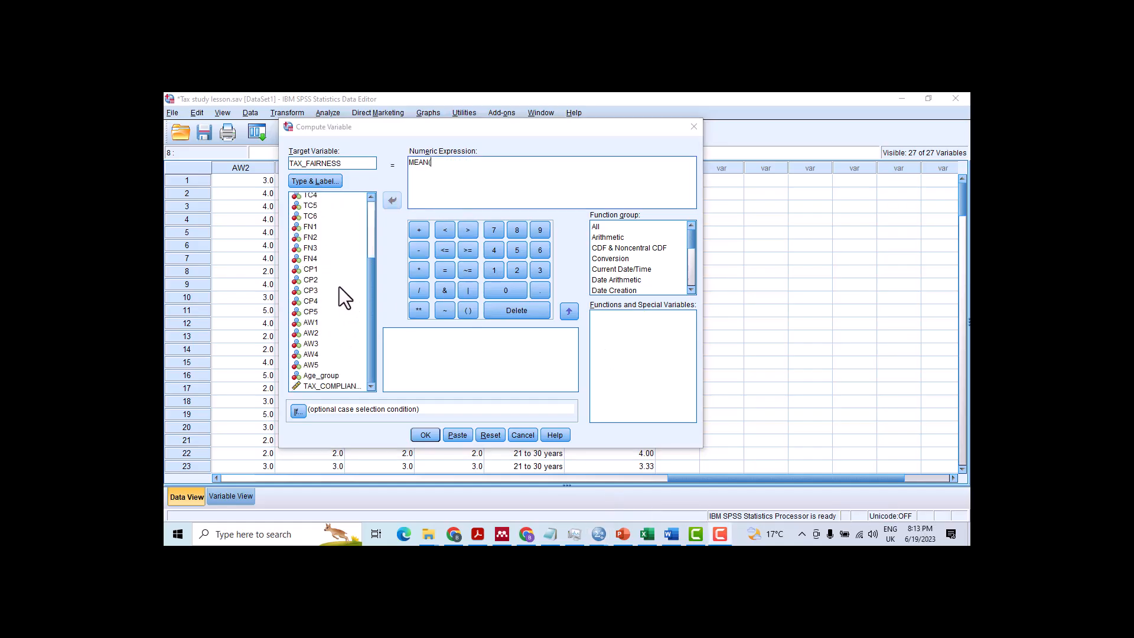
double_click(311, 227)
text(,)
double_click(312, 237)
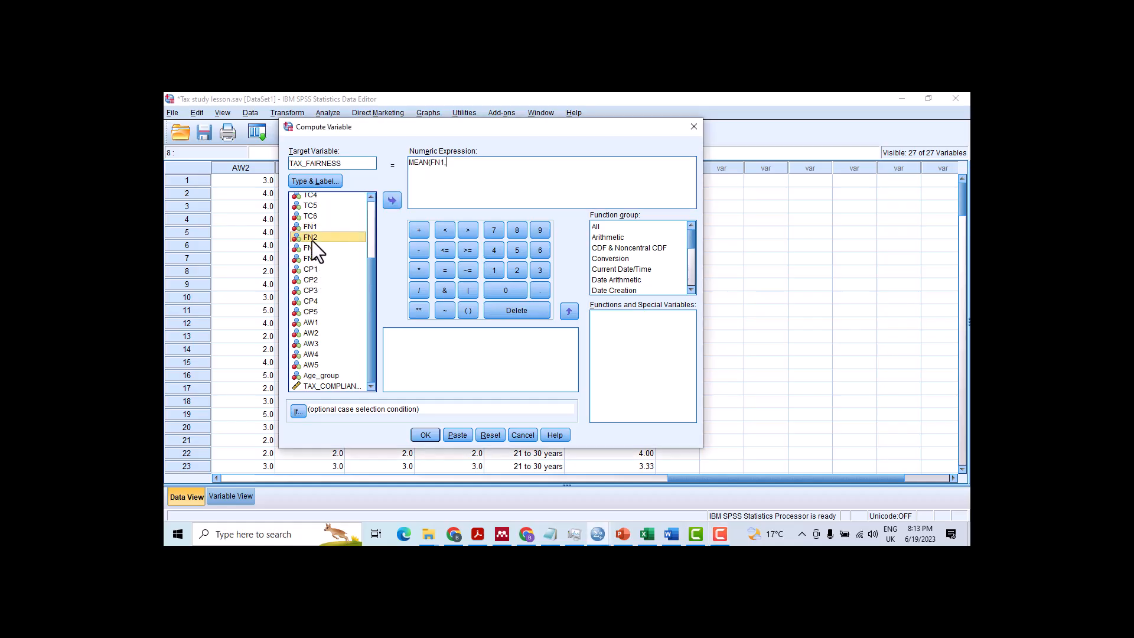
text(,)
double_click(312, 247)
text(,FN3,)
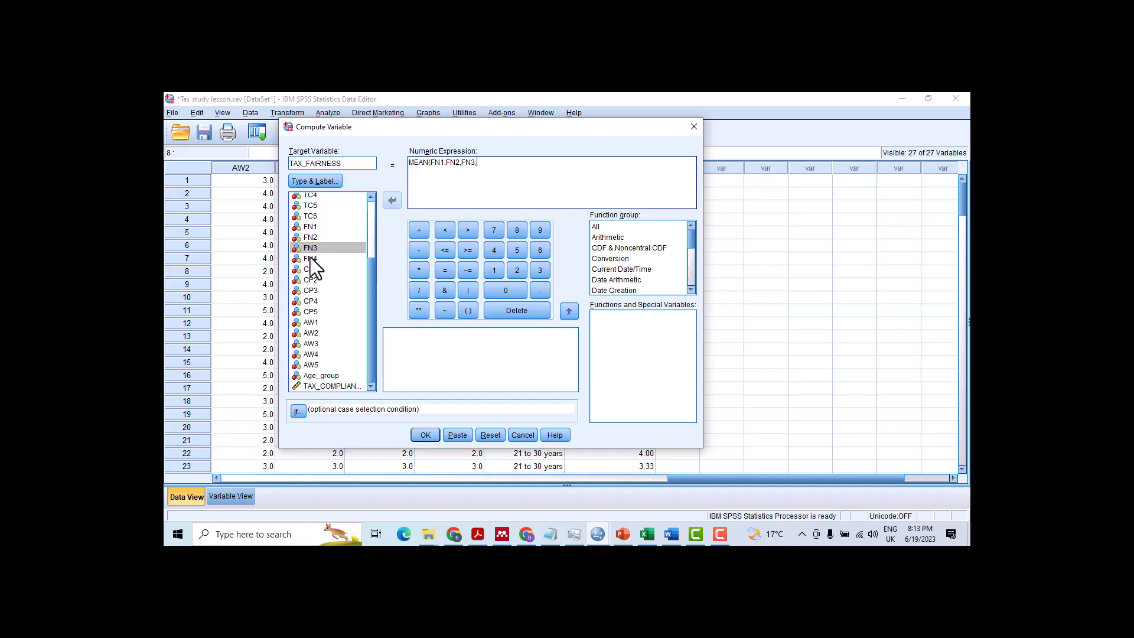
double_click(311, 258)
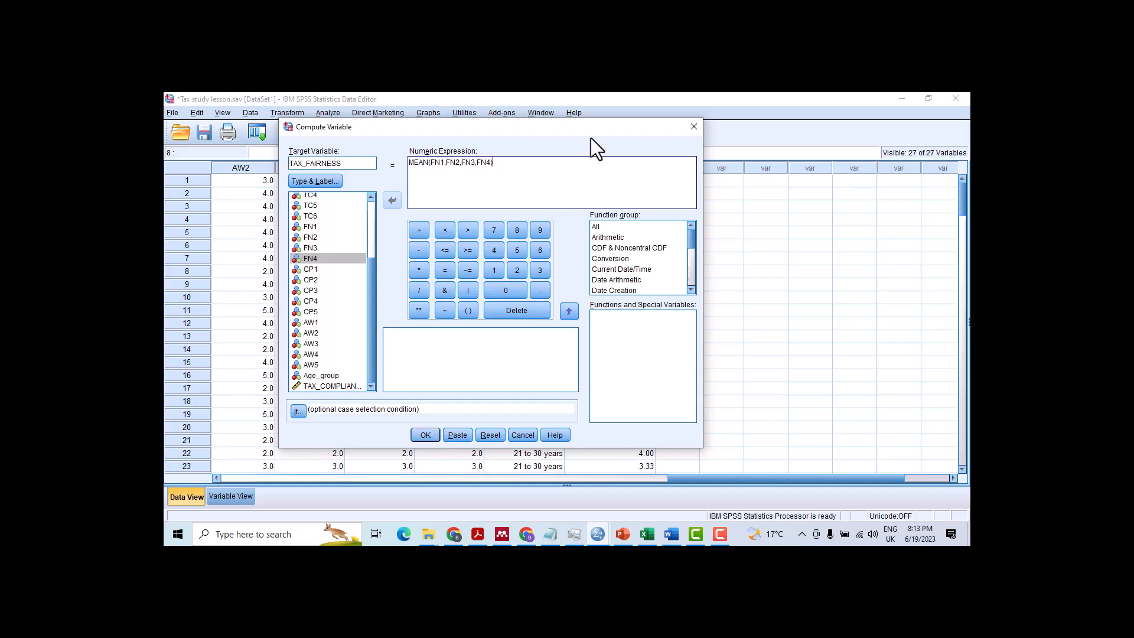
drag(587, 124, 587, 207)
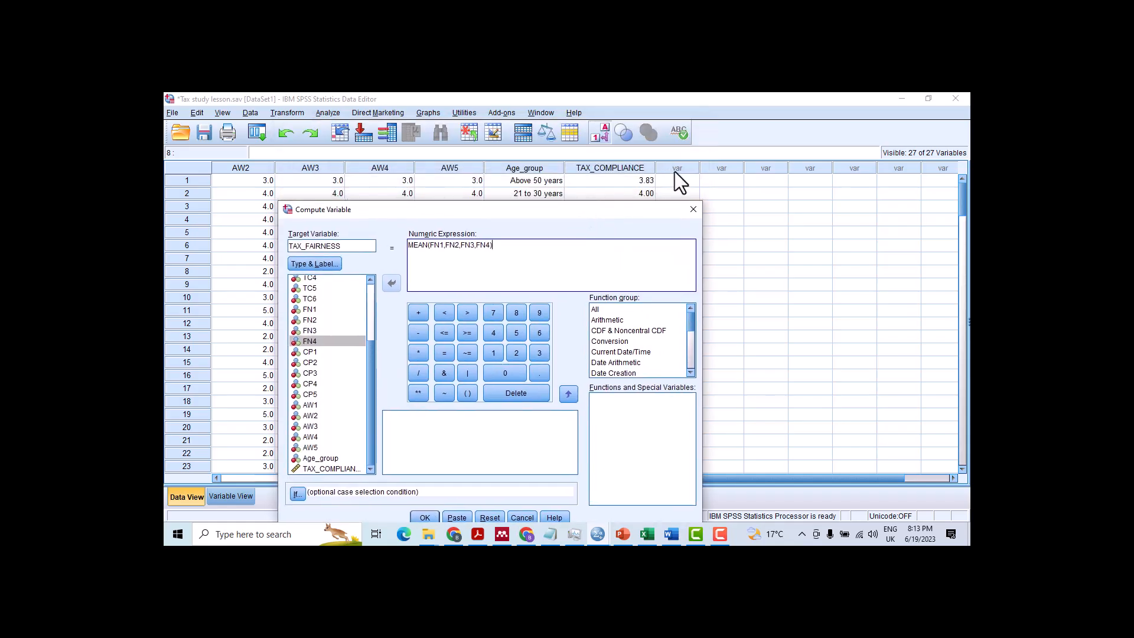
click(425, 517)
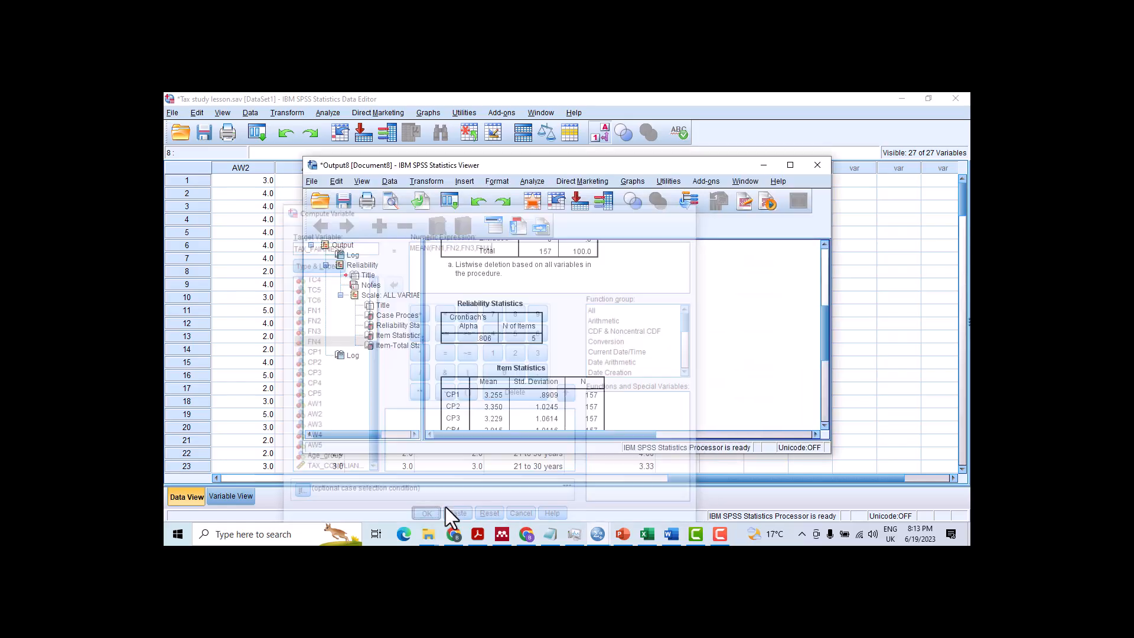
Review the compute commands logged in the output, close the viewer and inspect the TAX_FAIRNESS column in the case data
mouse_move(708, 171)
mouse_down()
mouse_move(716, 274)
mouse_move(707, 190)
mouse_up()
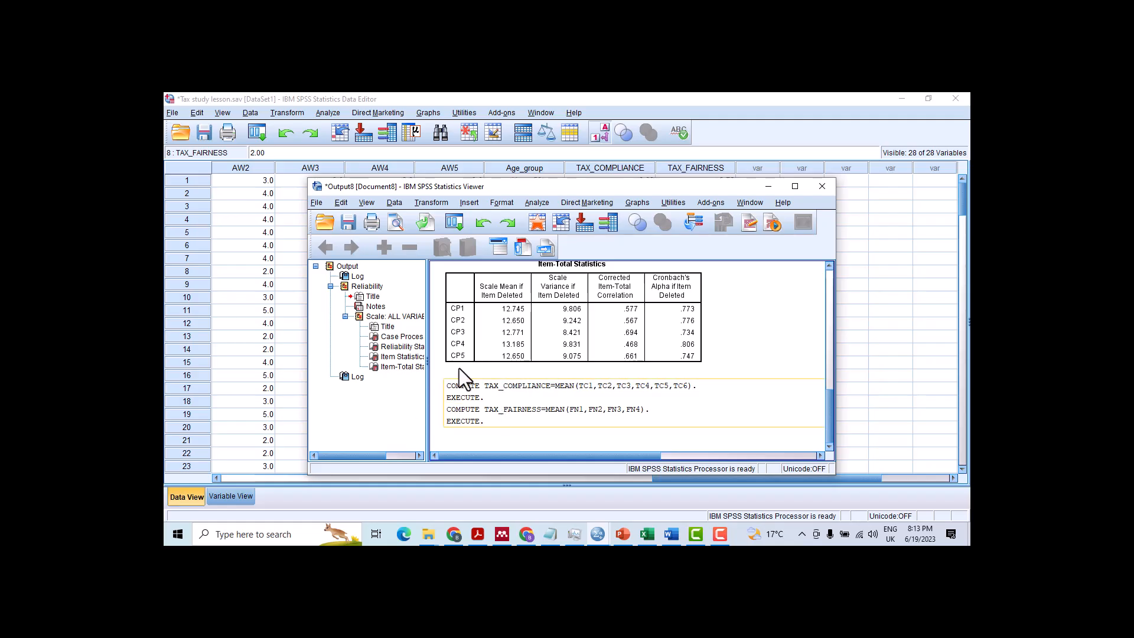
click(821, 186)
click(580, 348)
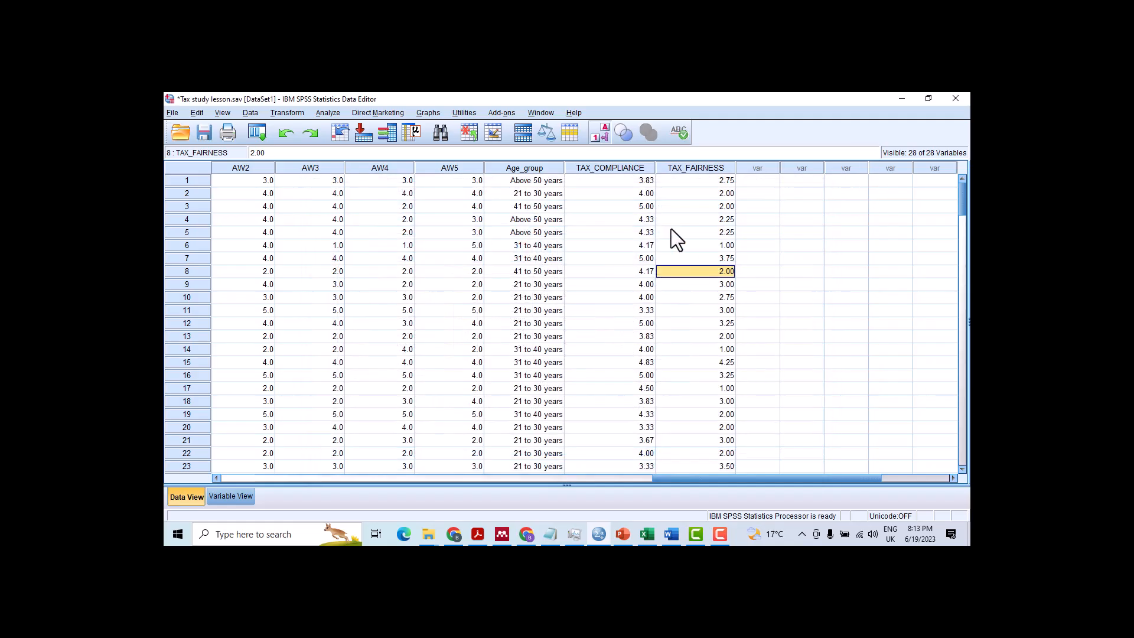
click(862, 221)
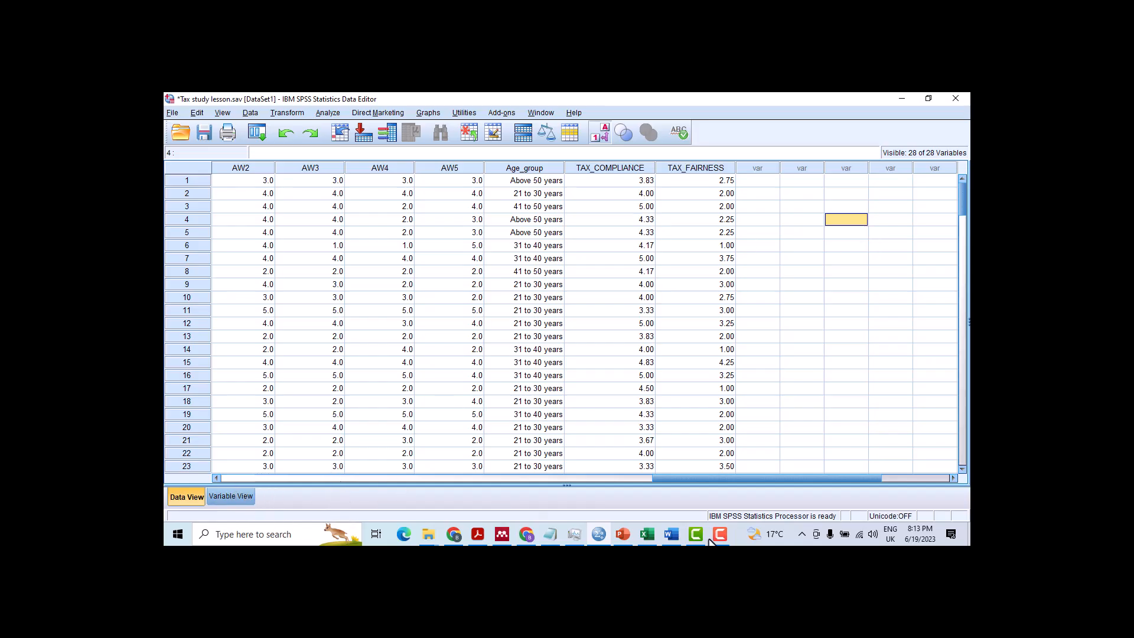
Switch to the Word results document and check which items load under tax awareness in the factor table
click(671, 533)
scroll(415, 327, down, 4)
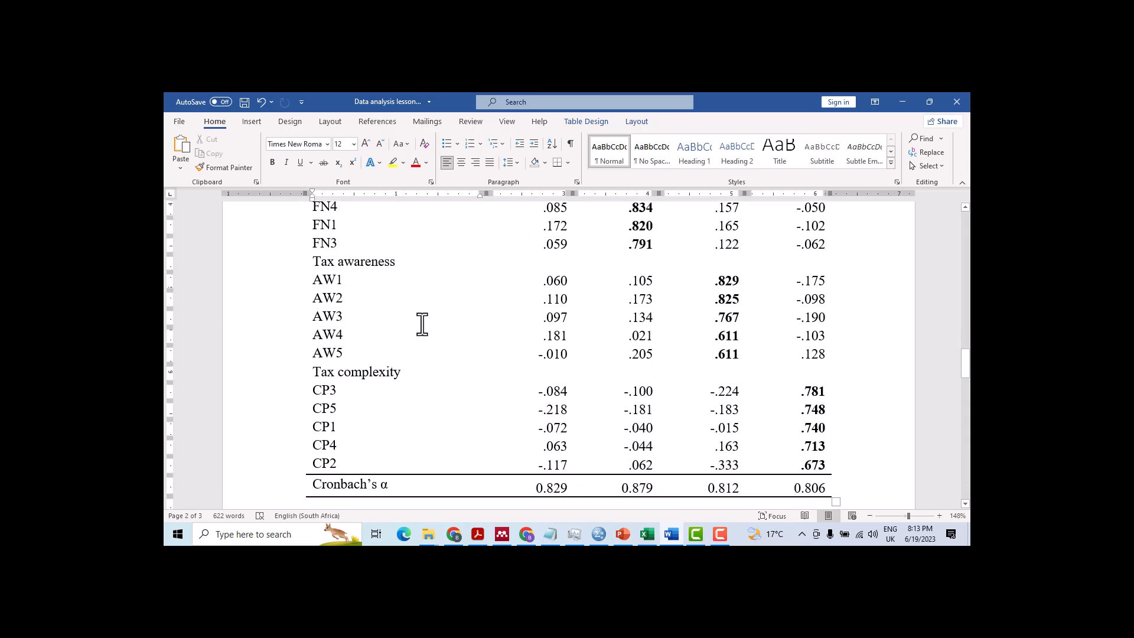
scroll(420, 321, up, 1)
double_click(364, 303)
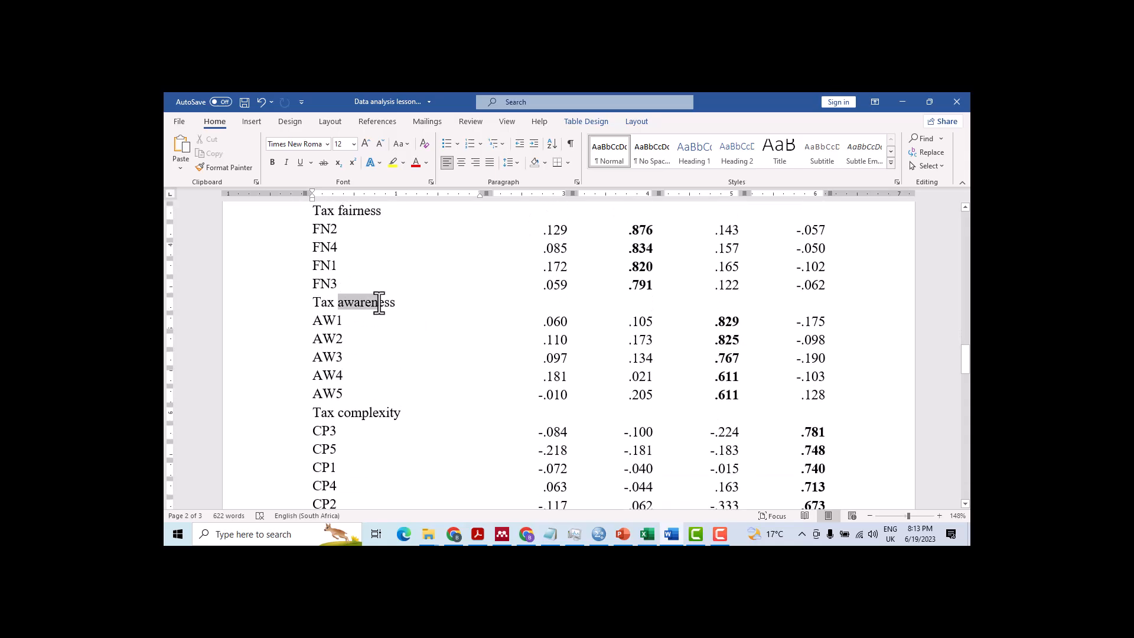
click(599, 534)
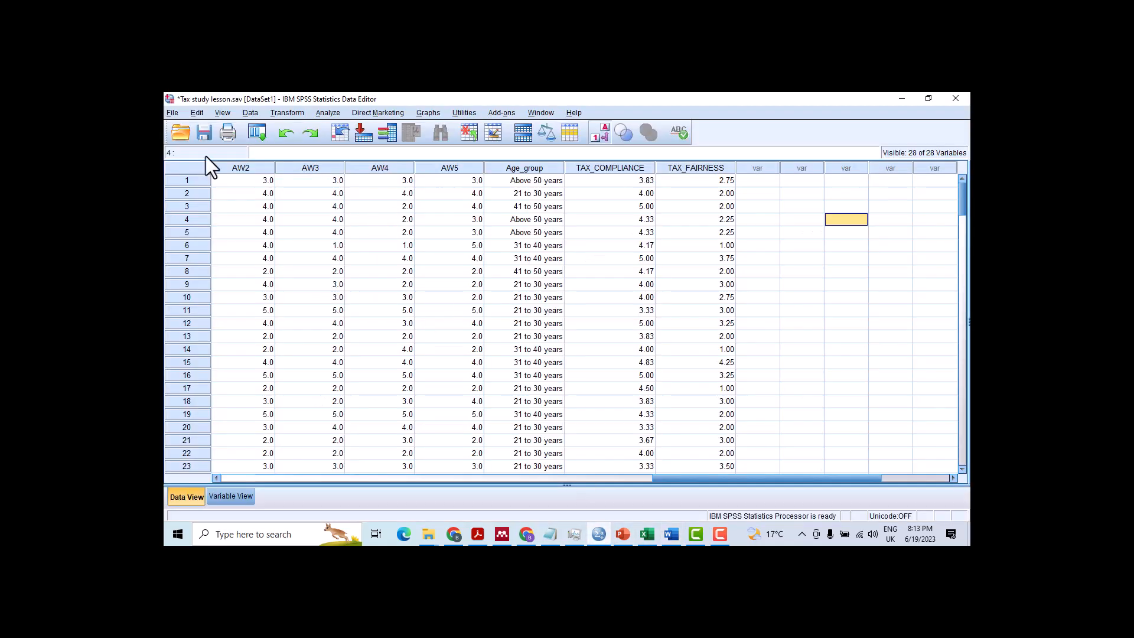
click(670, 534)
click(336, 320)
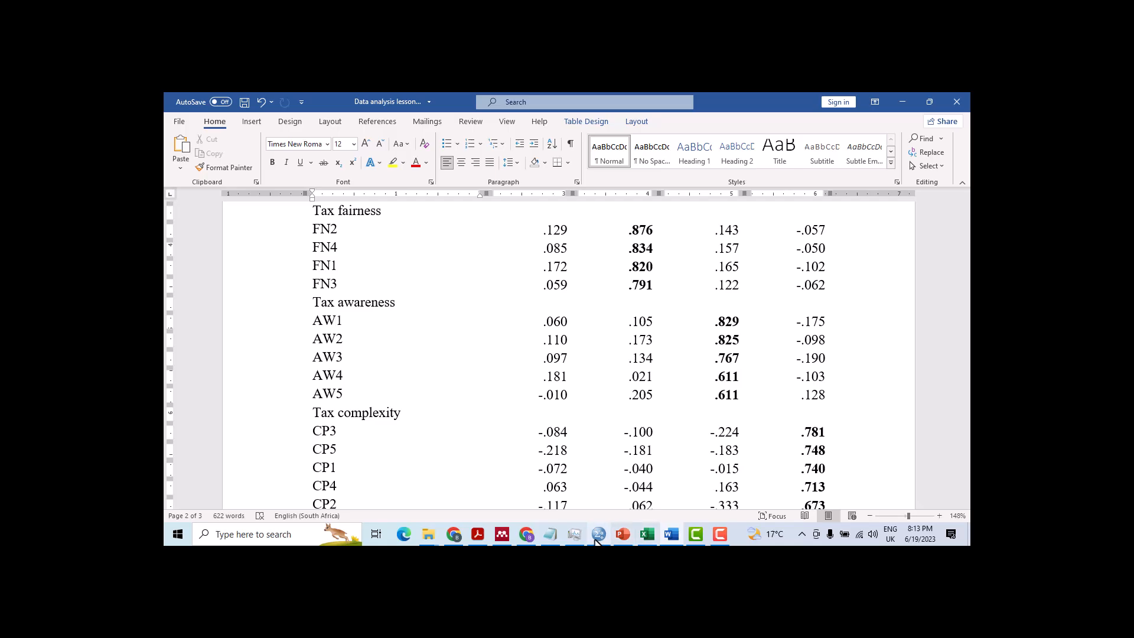
Return to the SPSS Data Editor and set the target of a new computed variable to TAX_AWARENESS
click(601, 442)
click(288, 113)
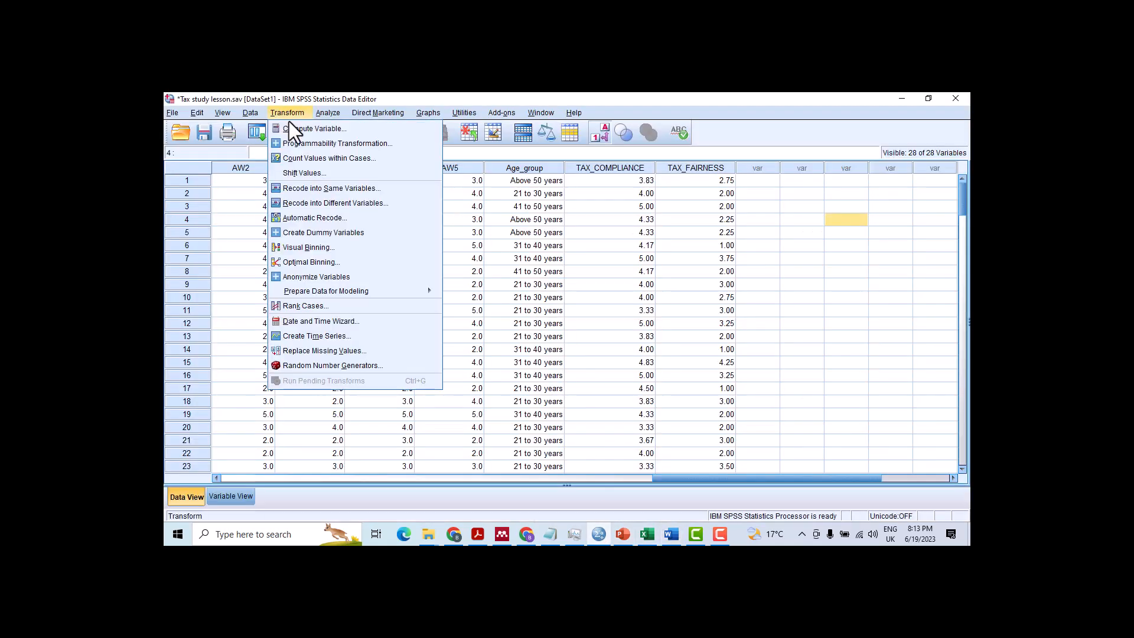
click(296, 129)
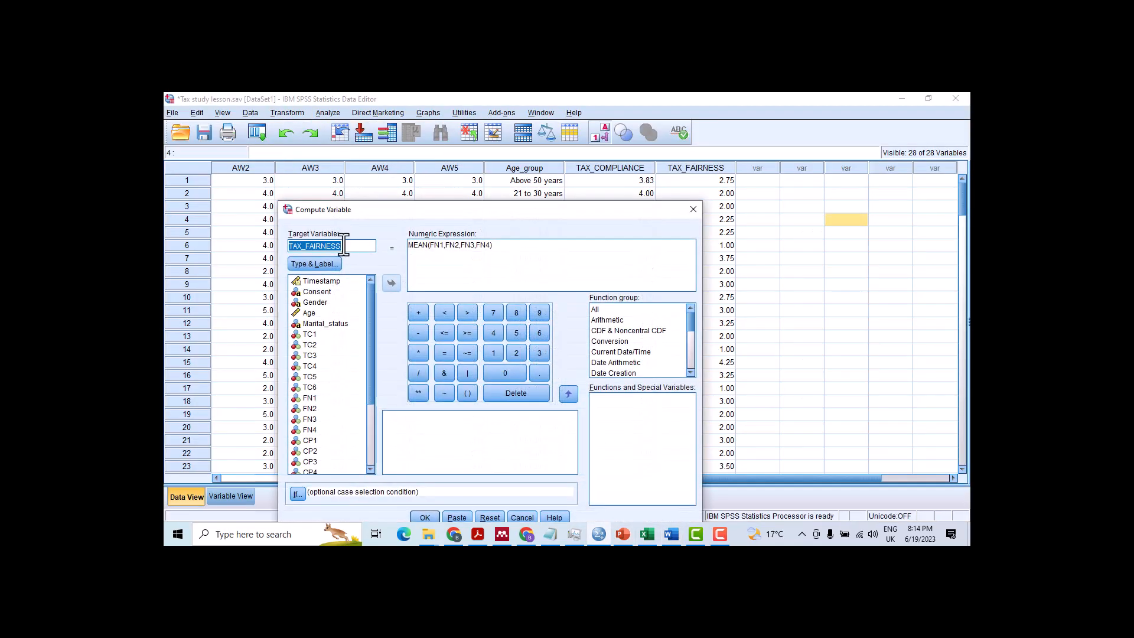
drag(346, 246, 308, 245)
text(AWARENESS)
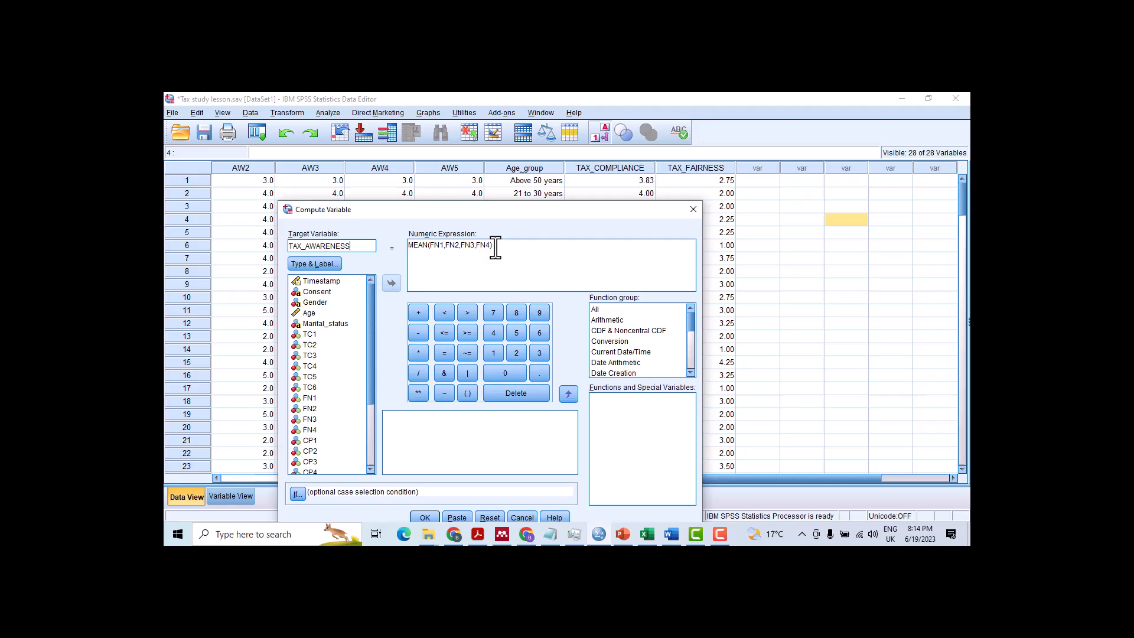
Replace the fairness items in the expression to give MEAN(AW1,AW2,AW3,AW4,AW5) and create the tax awareness variable
drag(493, 245, 430, 248)
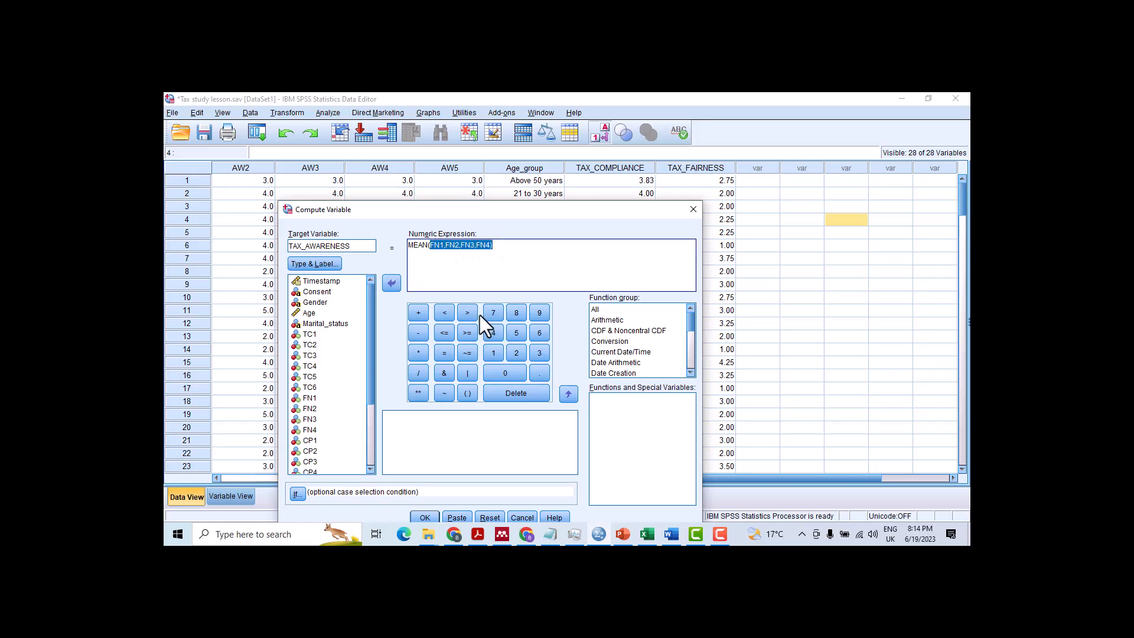
key(Delete)
scroll(341, 381, down, 3)
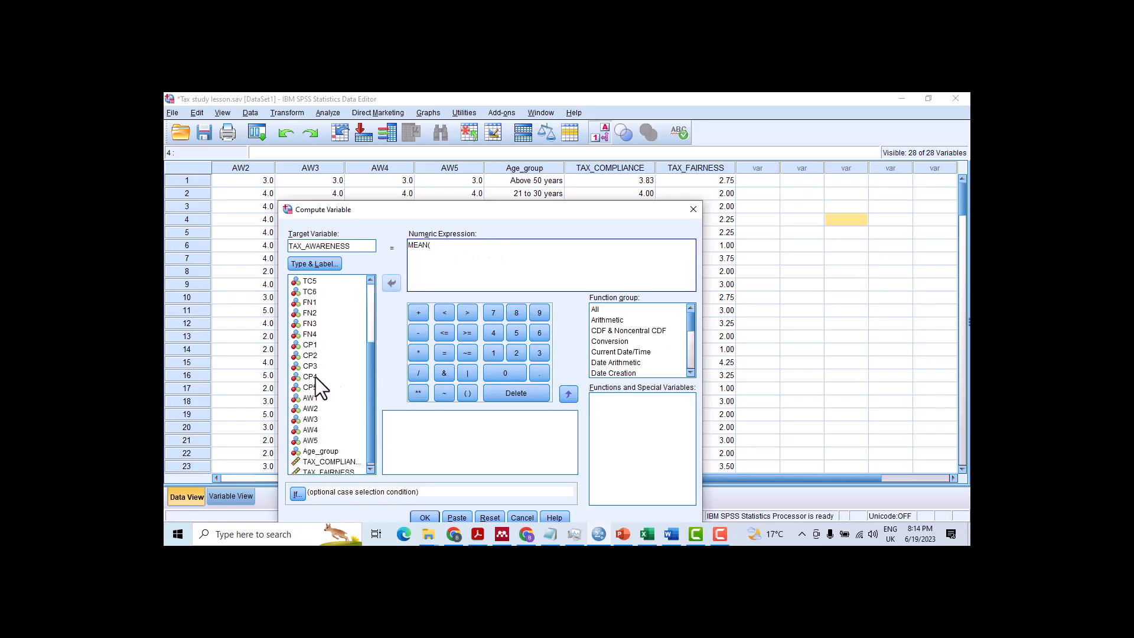
double_click(312, 400)
text(,)
double_click(317, 408)
text(,)
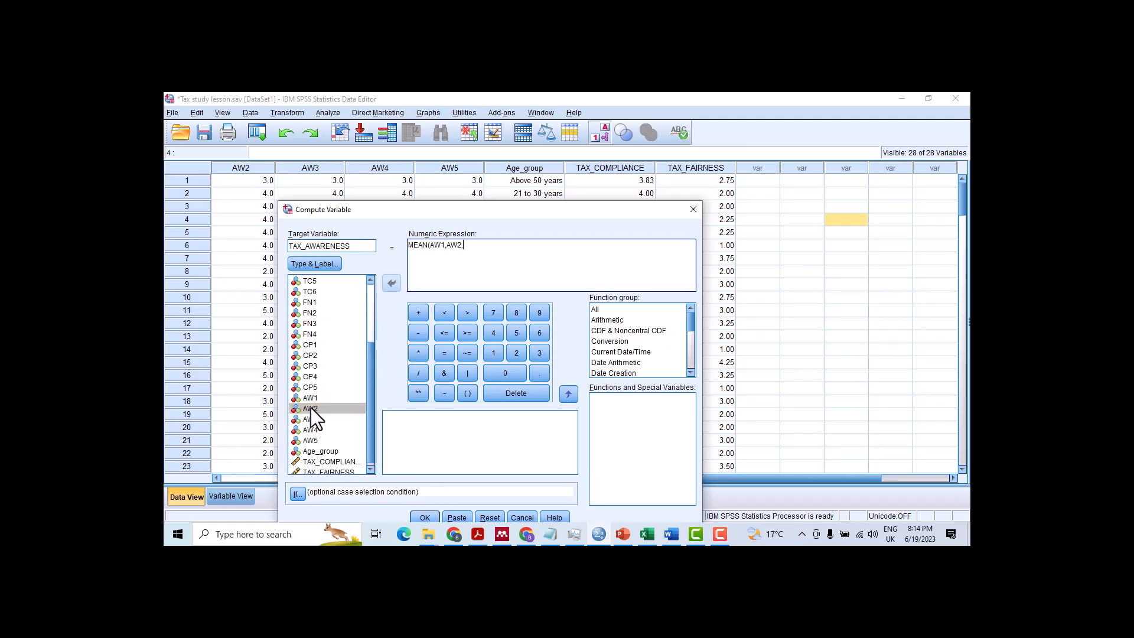
double_click(309, 419)
text(,)
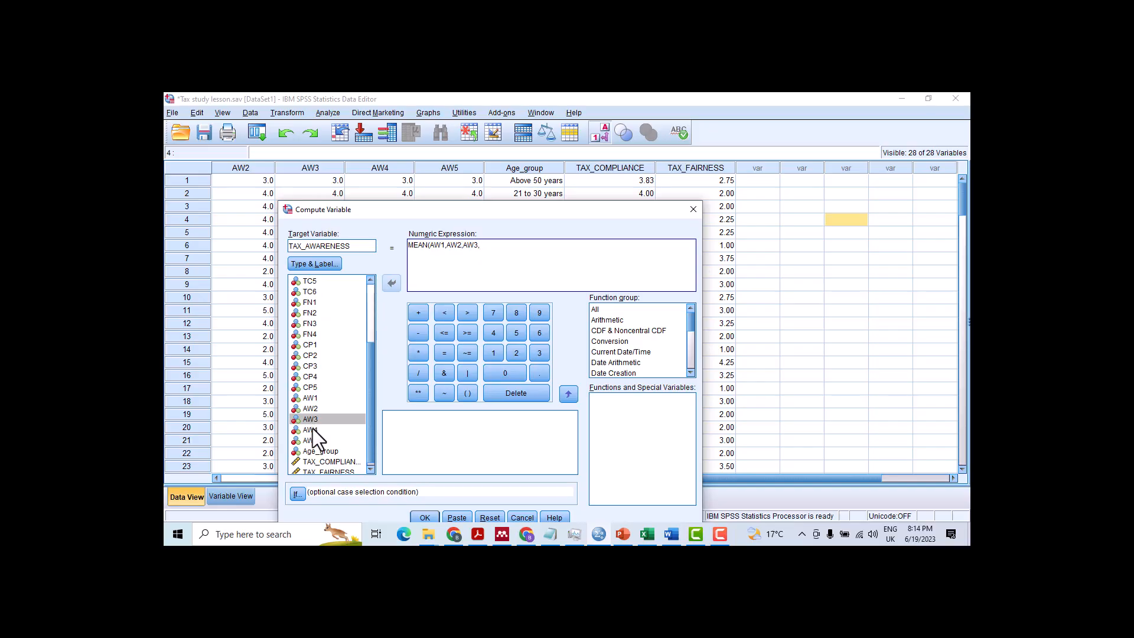
double_click(312, 430)
text(,)
double_click(313, 438)
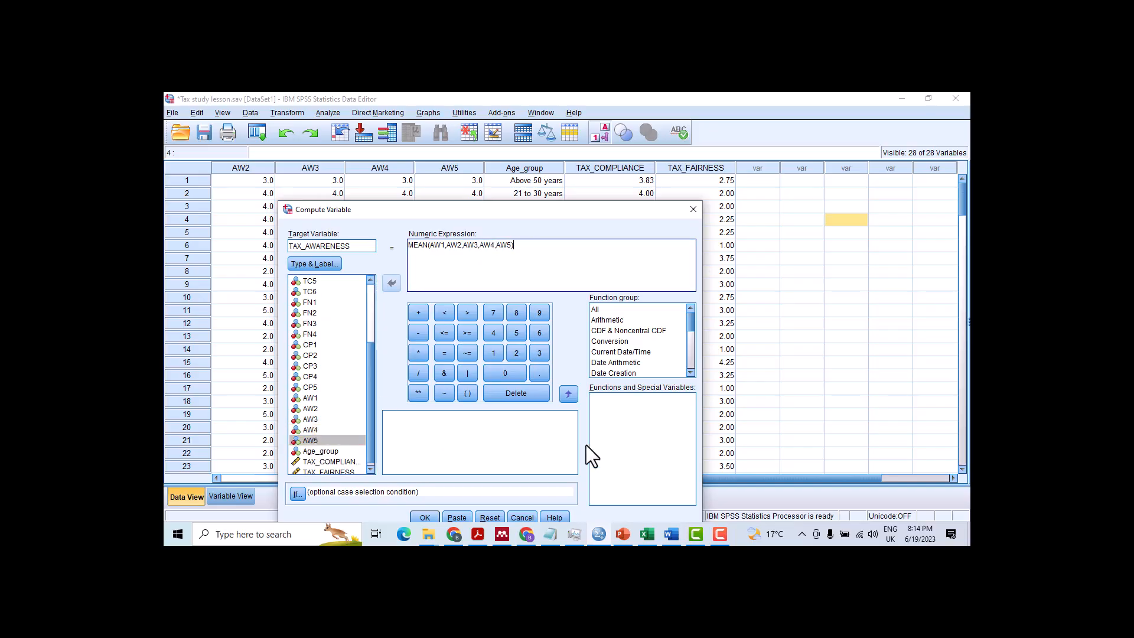
click(425, 518)
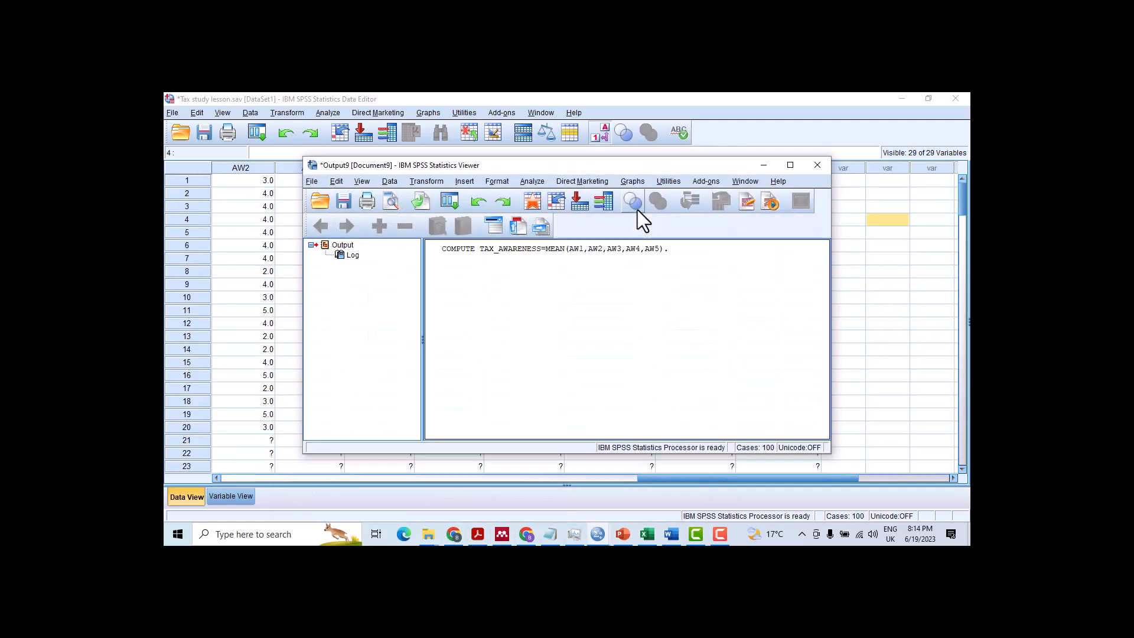
Close the output viewer without saving it and inspect the TAX_AWARENESS column in the case data
click(816, 165)
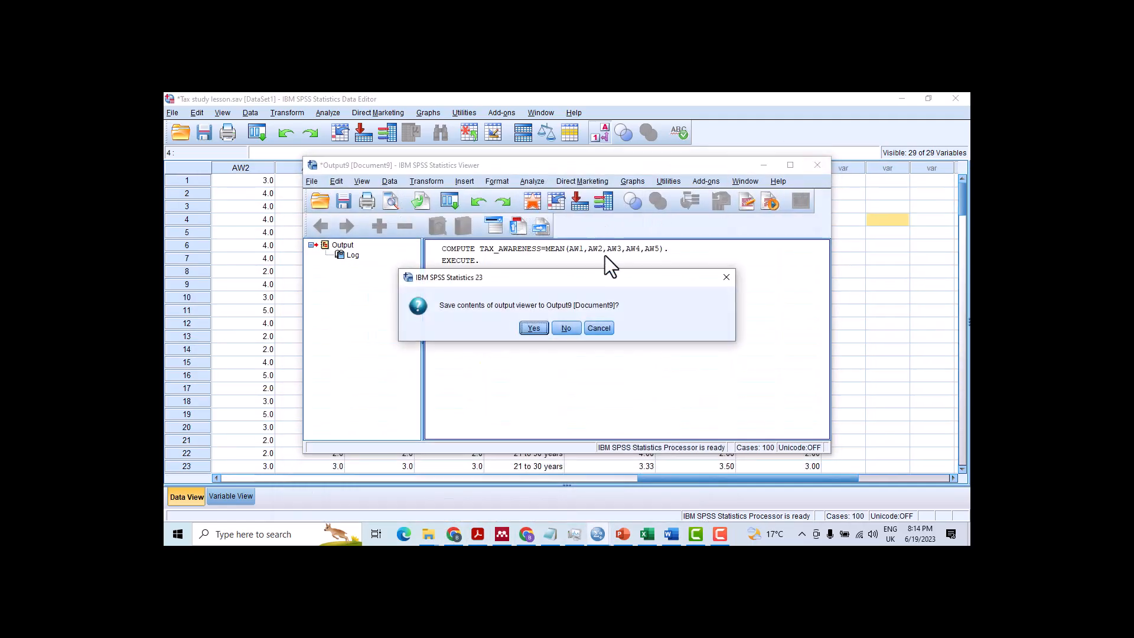
click(566, 329)
click(794, 170)
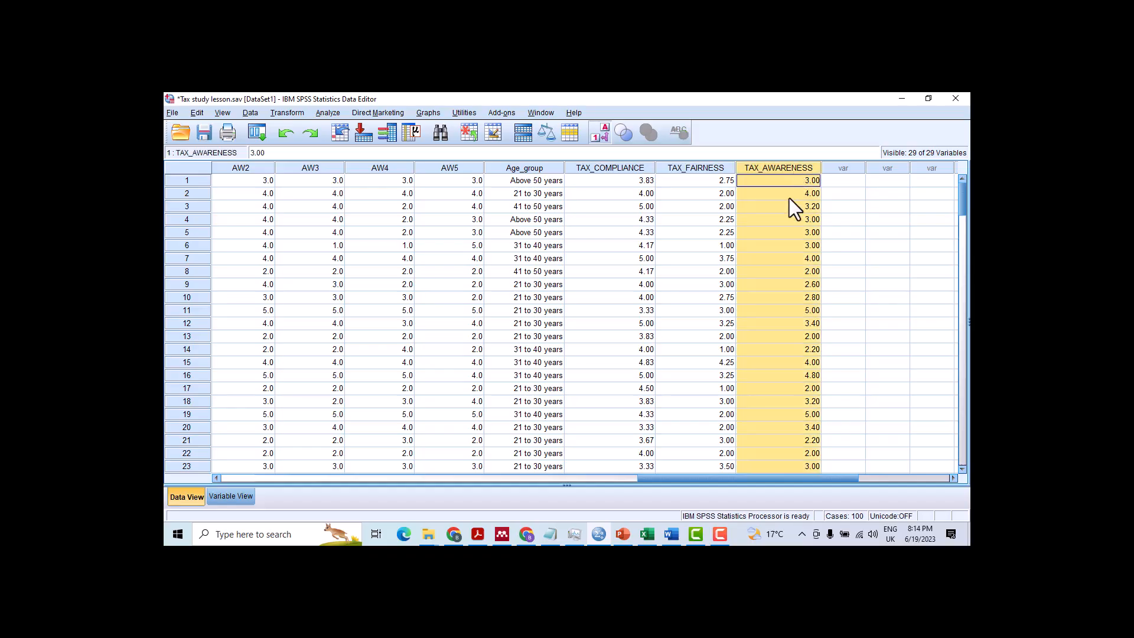
Switch to the Word results document and check which items load under tax complexity
click(671, 534)
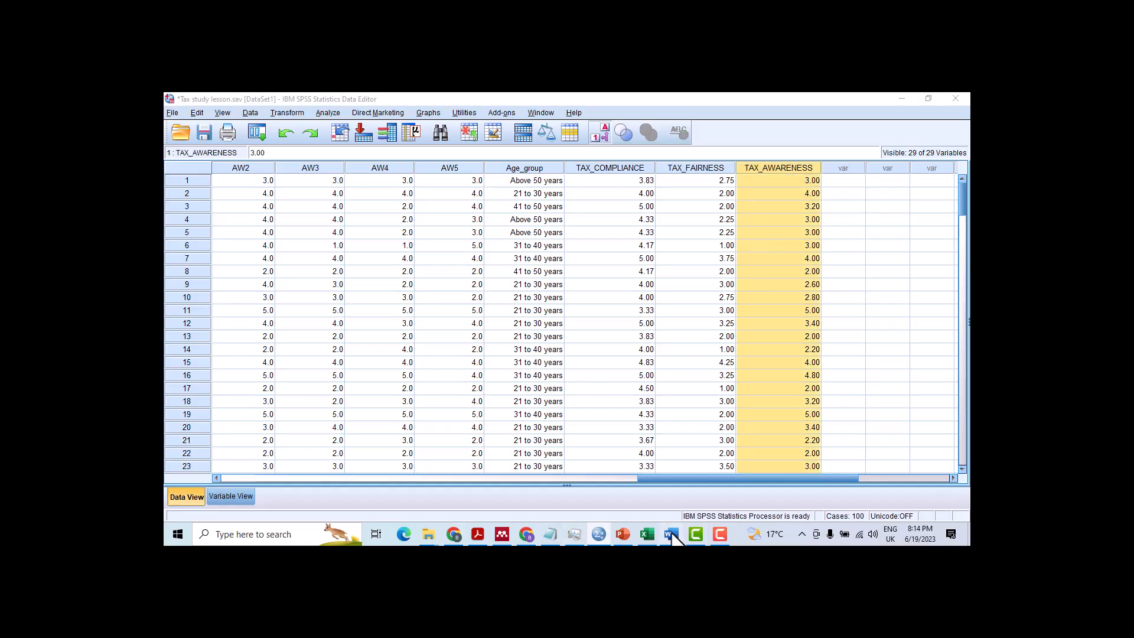
scroll(578, 435, down, 3)
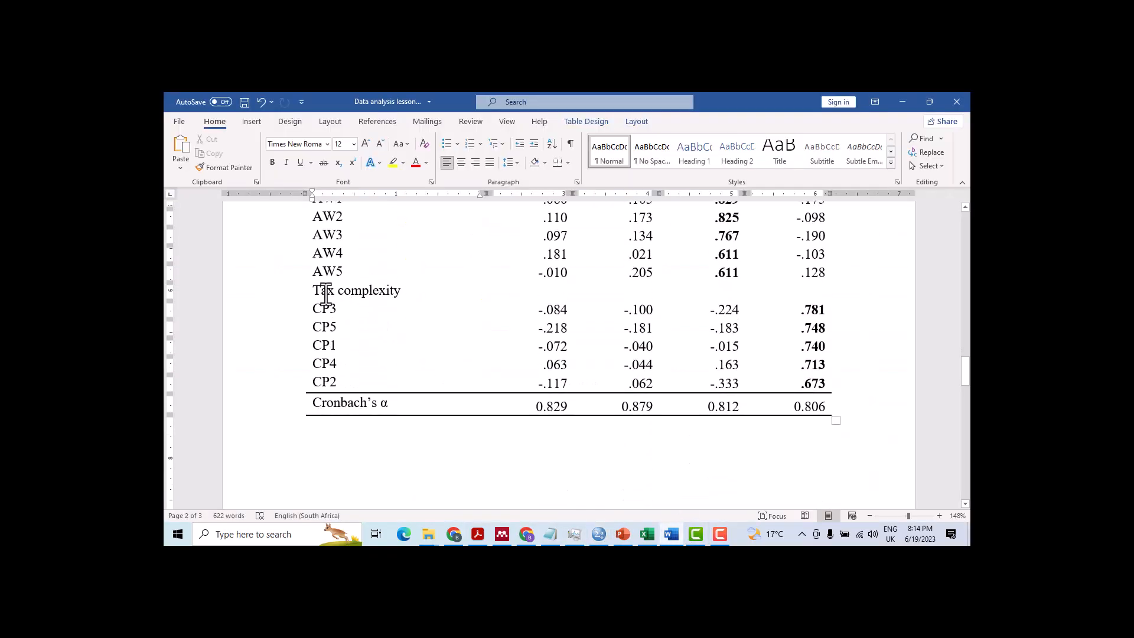
drag(316, 290, 401, 294)
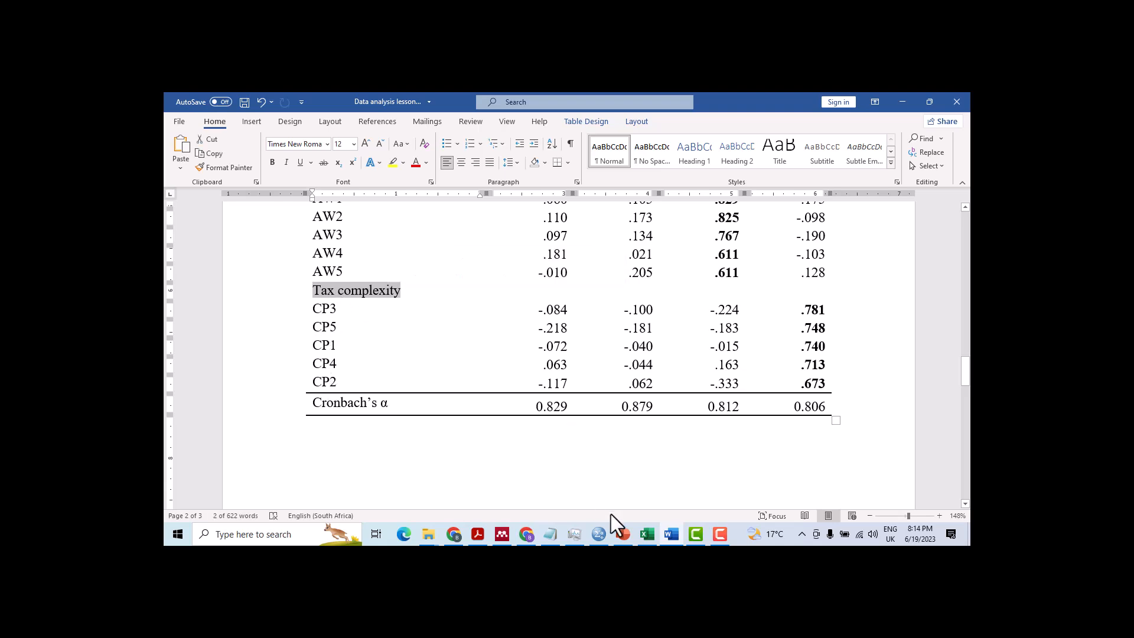
Return to SPSS and set the target of a new computed variable to TAX_COMPLEXITY, checking the construct's name in Word
click(599, 535)
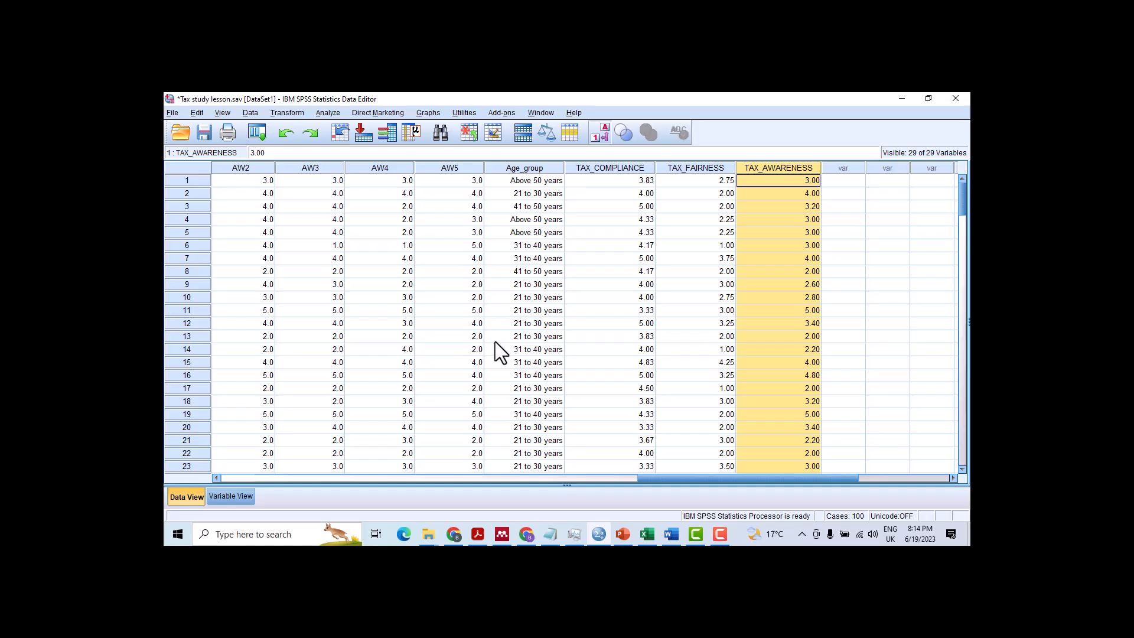
click(288, 112)
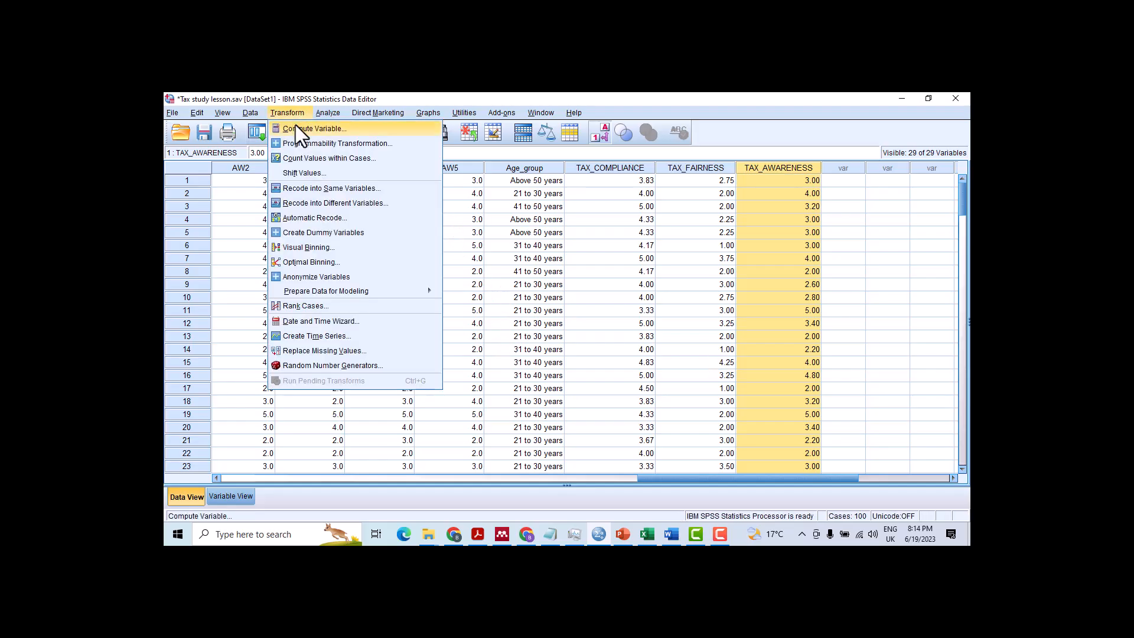
click(295, 125)
drag(374, 246, 305, 246)
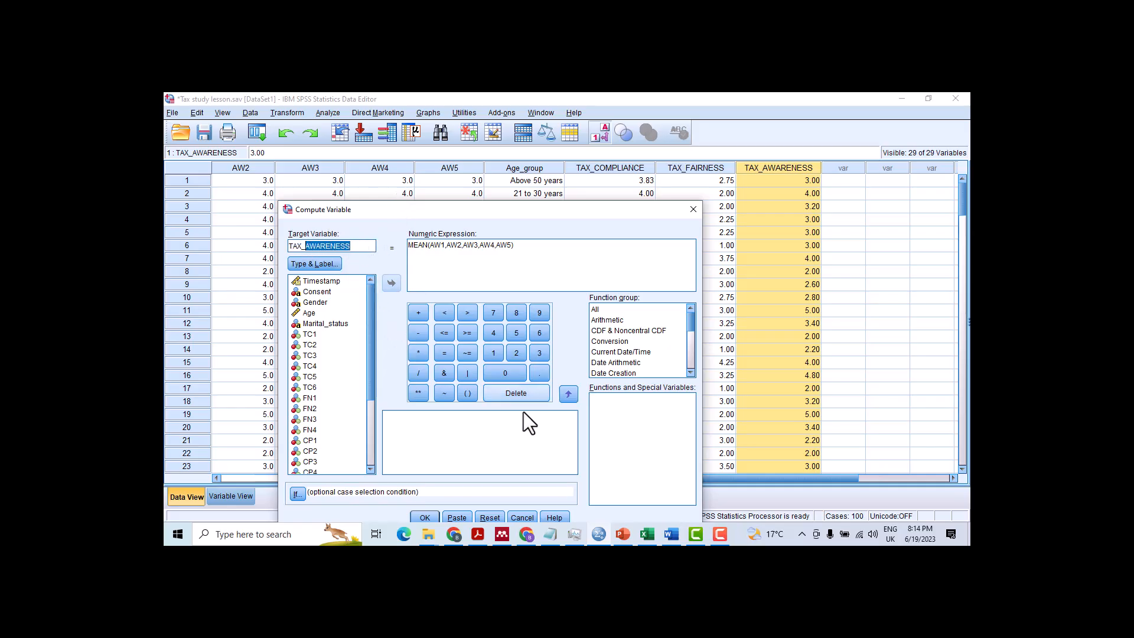
click(671, 534)
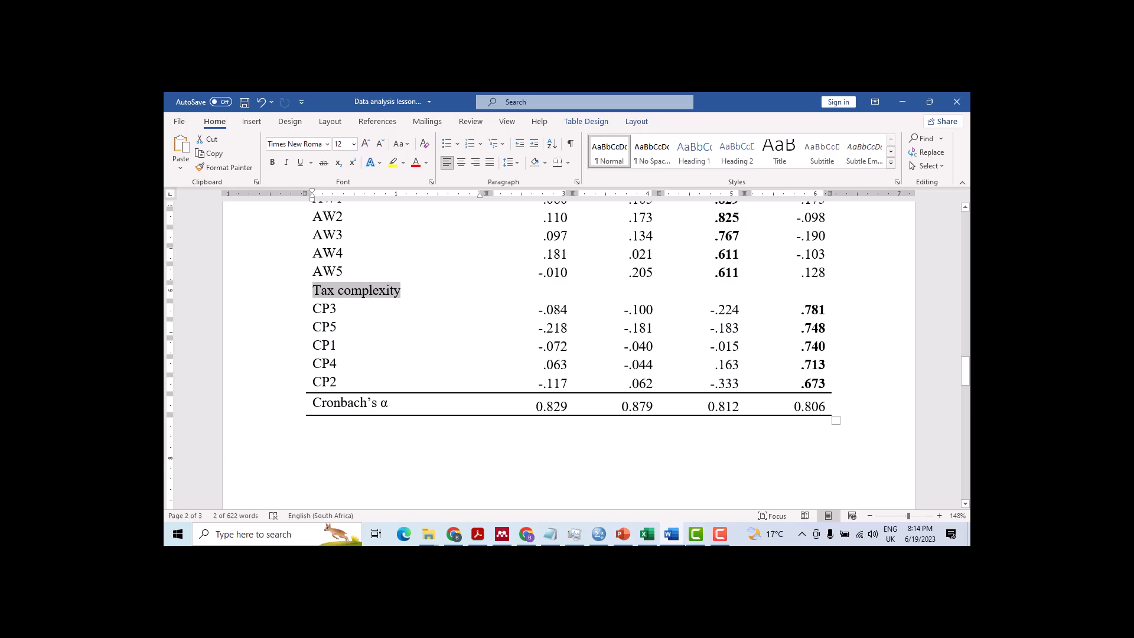
click(599, 534)
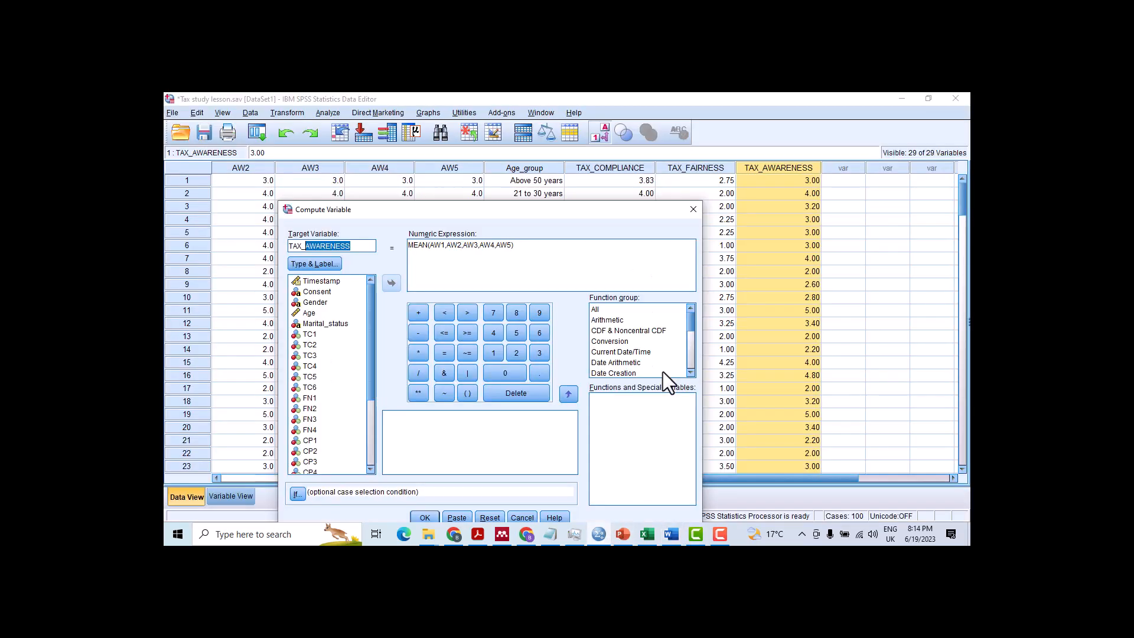
text(COMP)
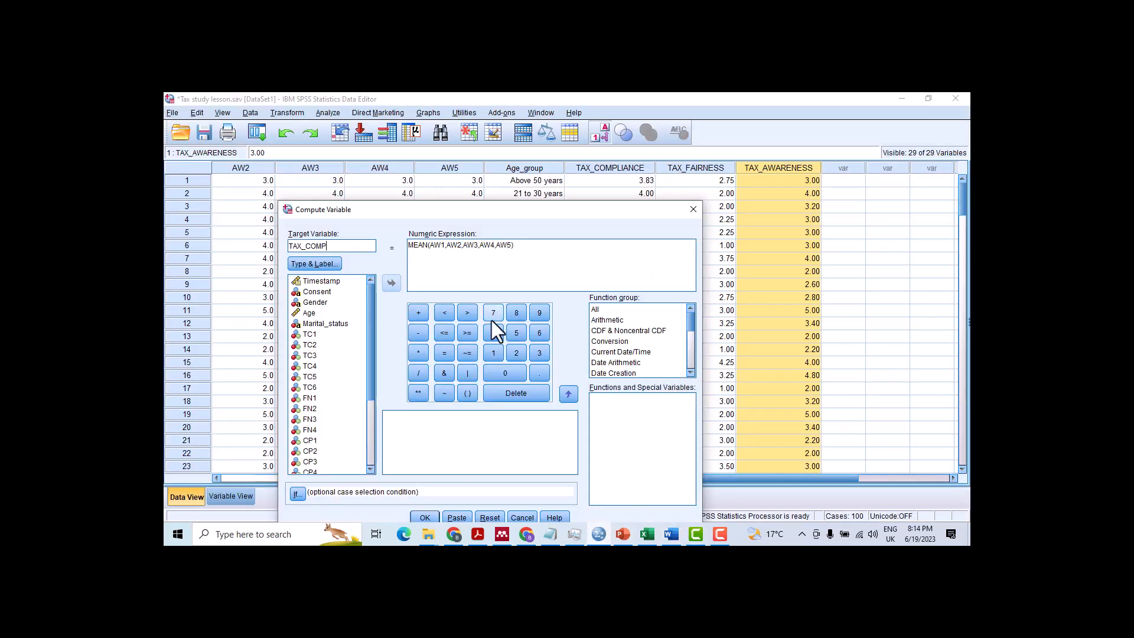
text(LEXITY)
Replace the awareness items in the expression to give MEAN(CP1,CP2,CP3,CP4,CP5) and create the tax complexity variable
drag(513, 245, 430, 245)
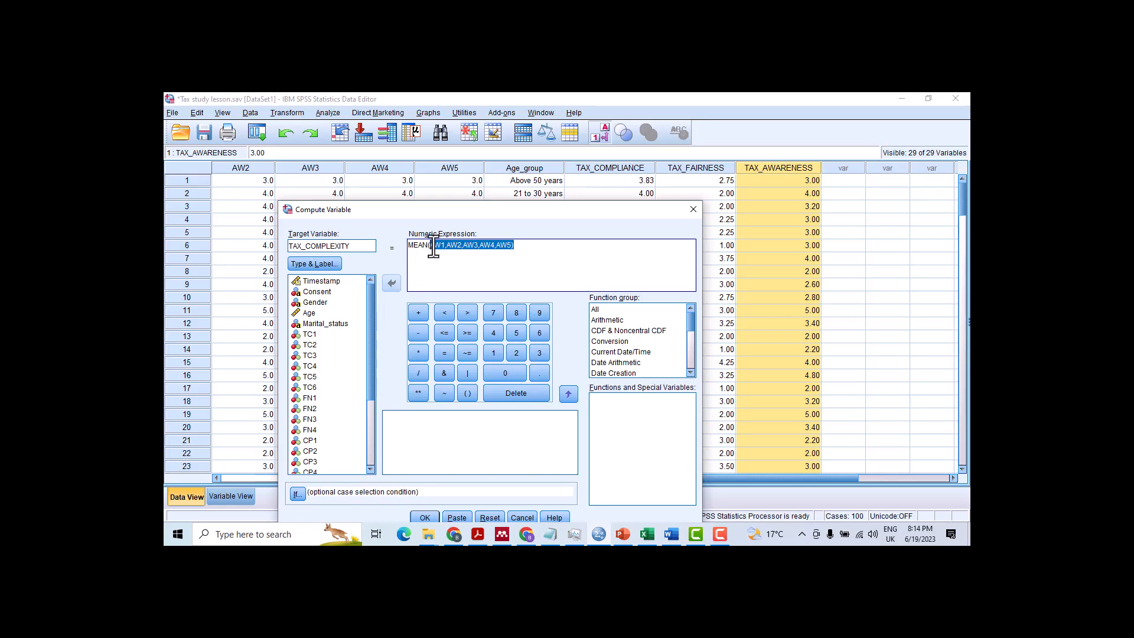
key(BackSpace)
scroll(366, 449, down, 4)
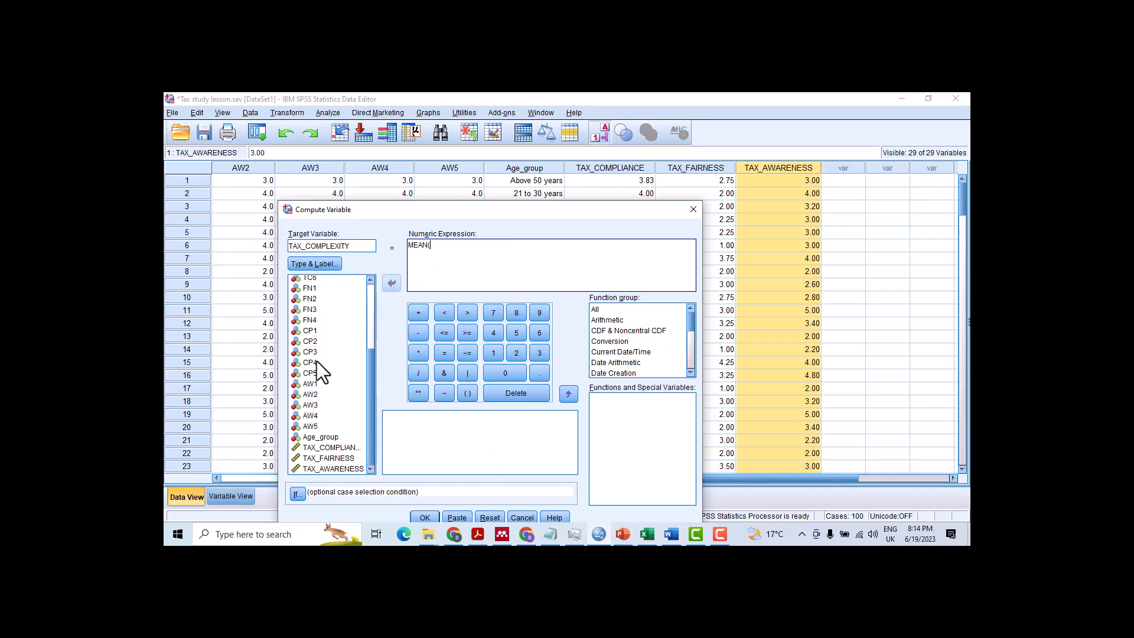
double_click(316, 331)
text(,)
double_click(311, 342)
text(,)
double_click(310, 352)
text(,)
double_click(313, 363)
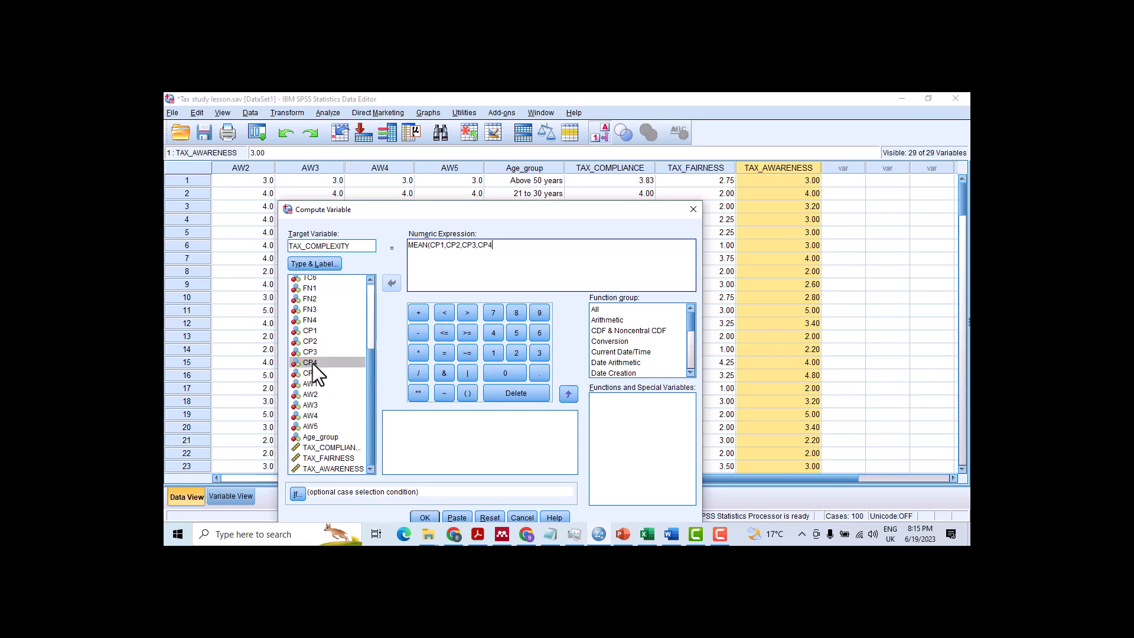
text(,)
double_click(328, 373)
text())
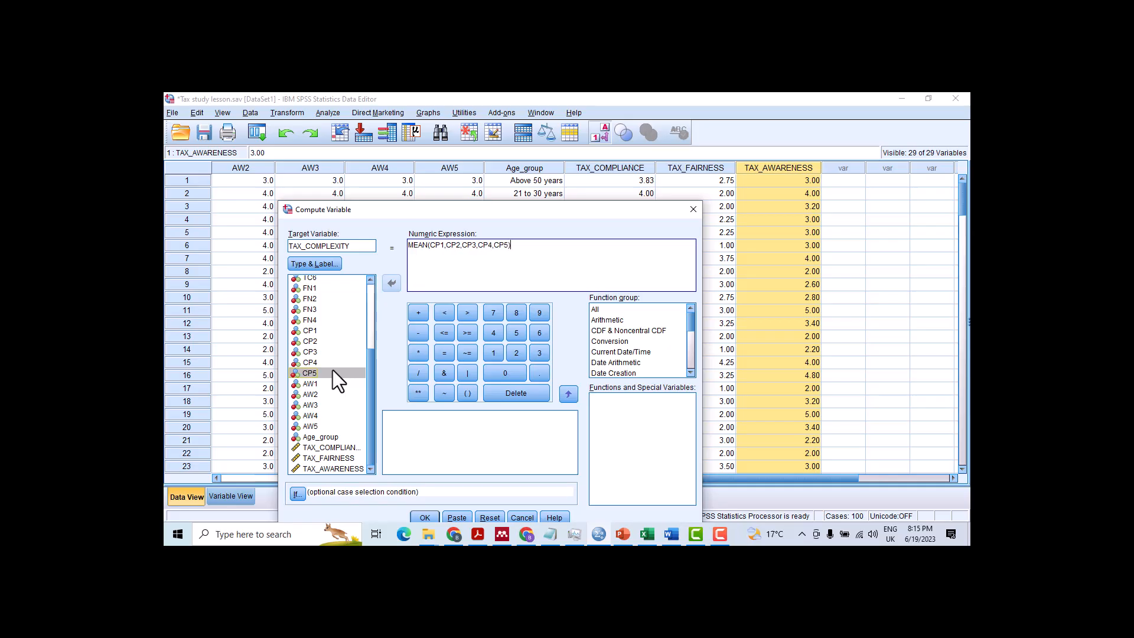
click(426, 518)
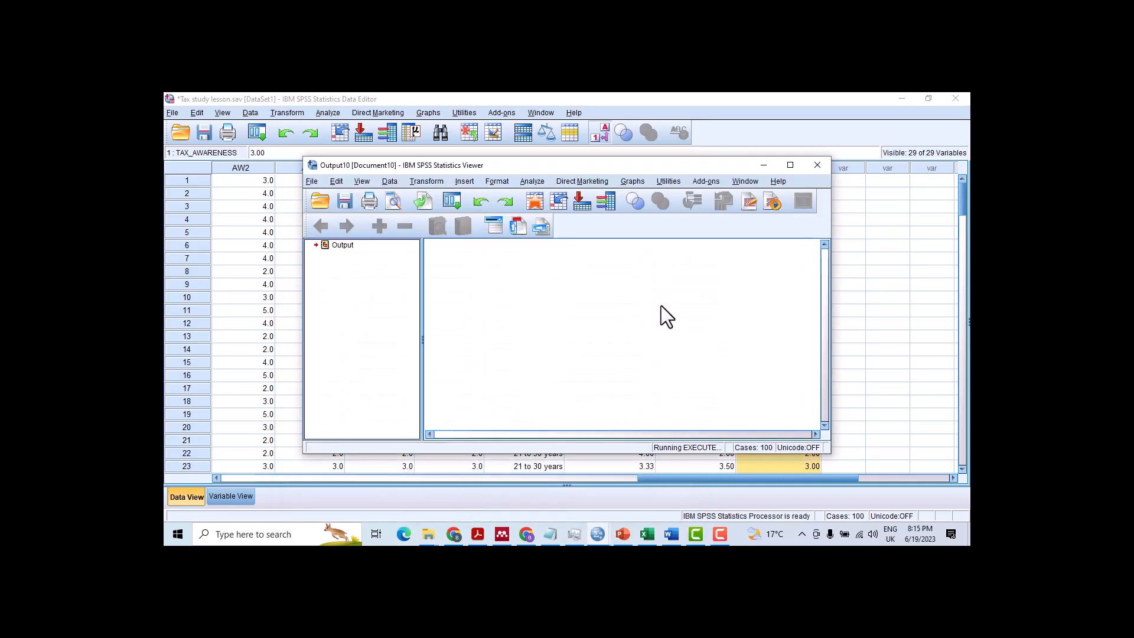
Close the output viewer without saving it and select the TAX_COMPLIANCE column in the case data
click(818, 166)
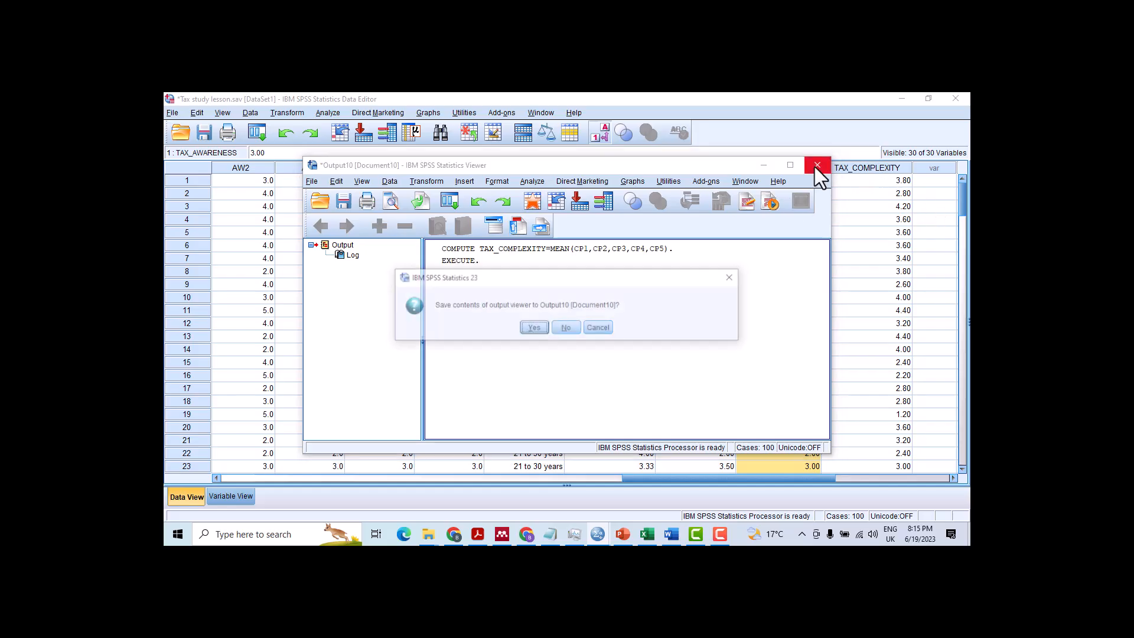
click(565, 328)
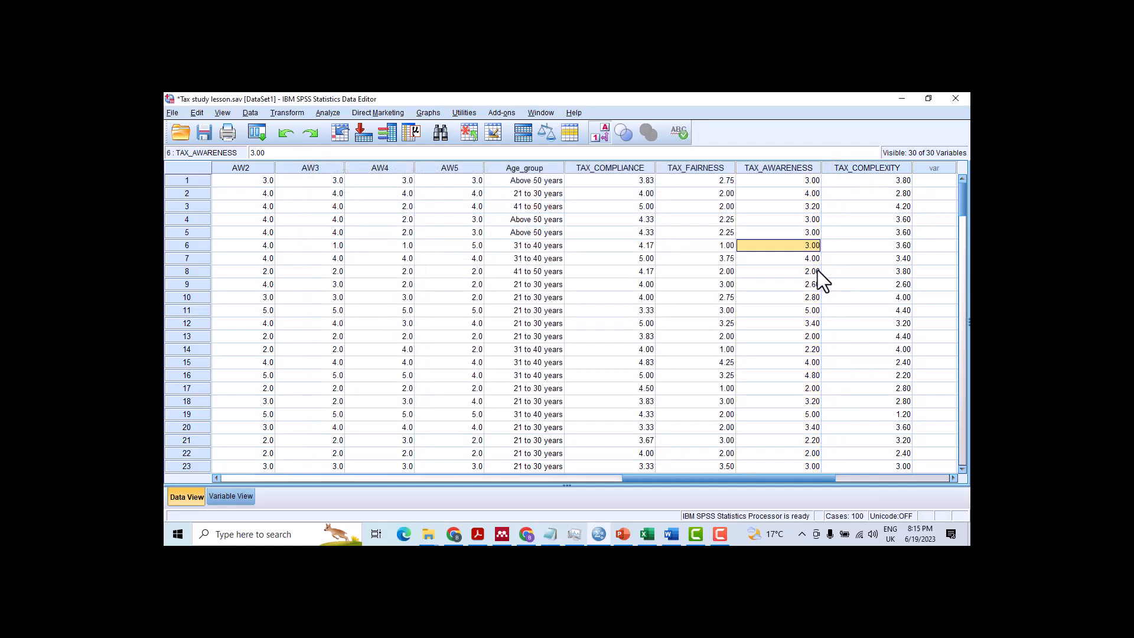
click(618, 168)
Switch to the Word results document and review the constructs and their items in the factor loadings table
click(670, 534)
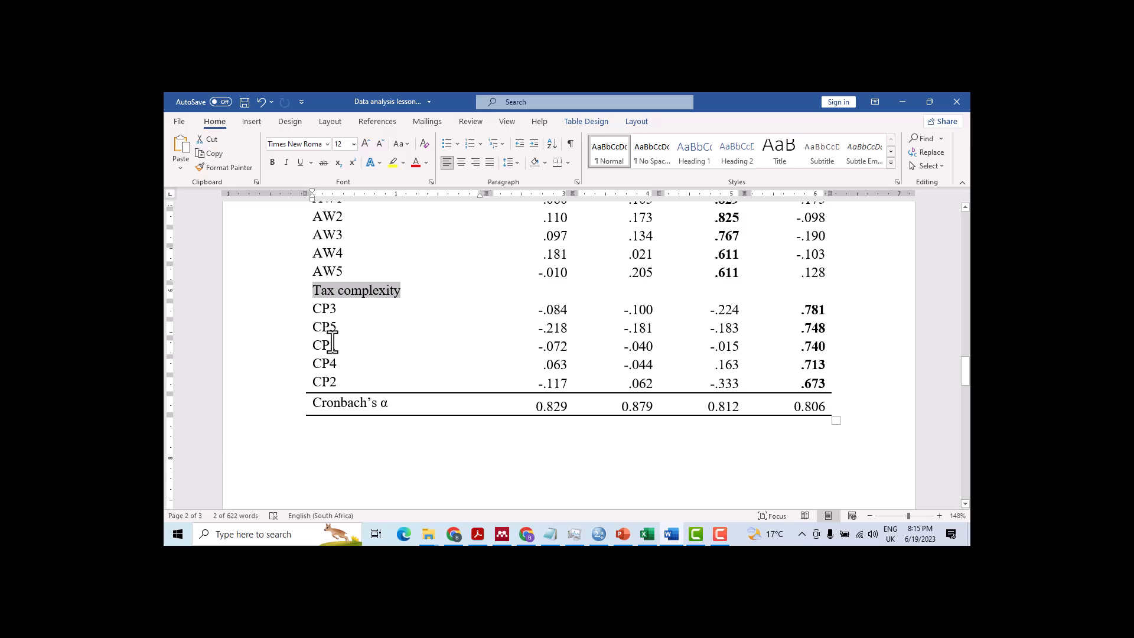
click(373, 292)
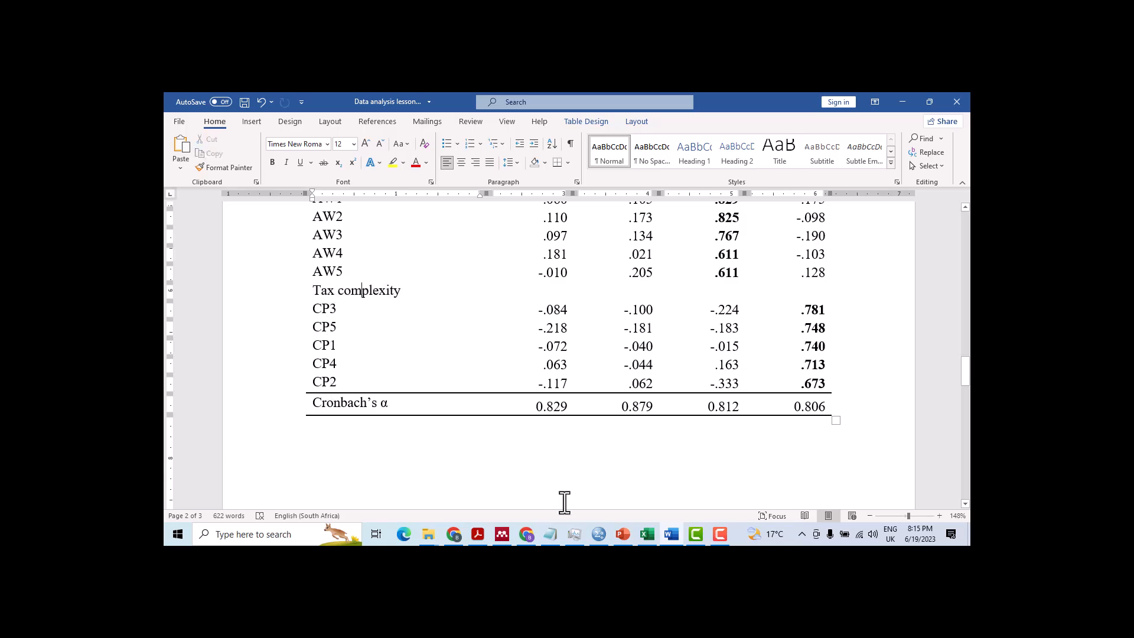
scroll(339, 332, up, 2)
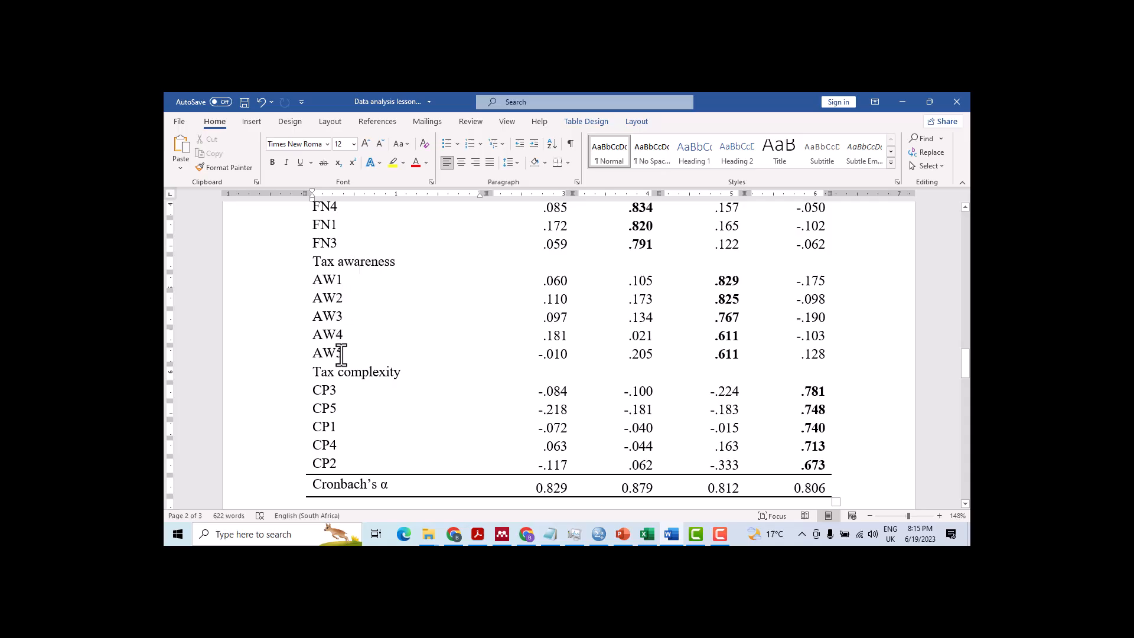
scroll(369, 277, up, 3)
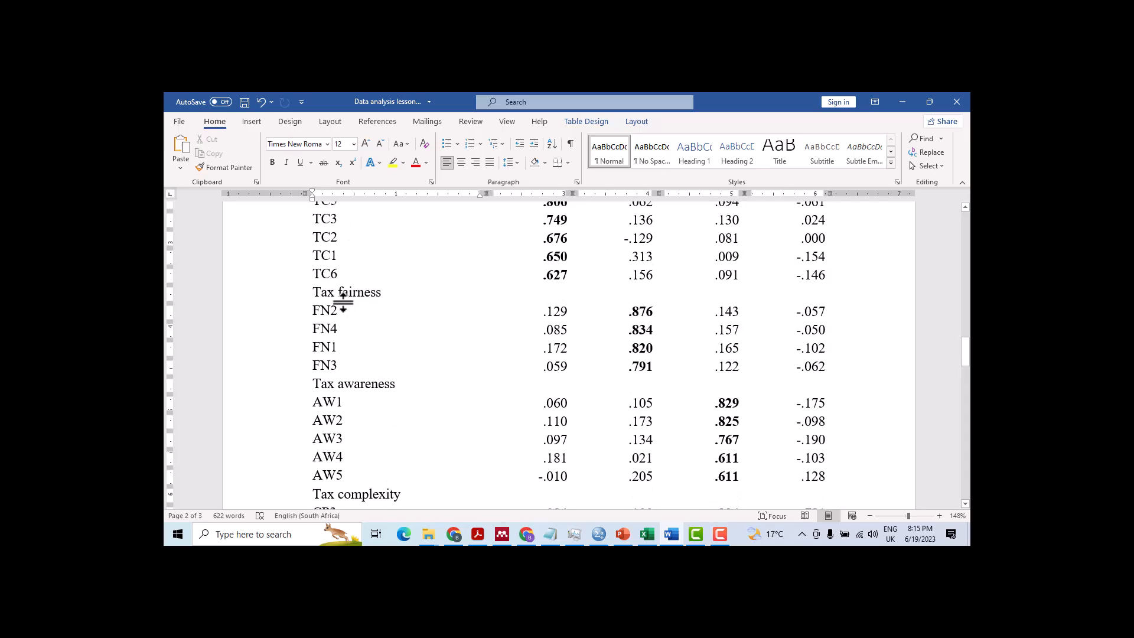
Return to SPSS to look over the four composite variable columns, and review the study model on PowerPoint's Example of study slide
scroll(364, 319, up, 3)
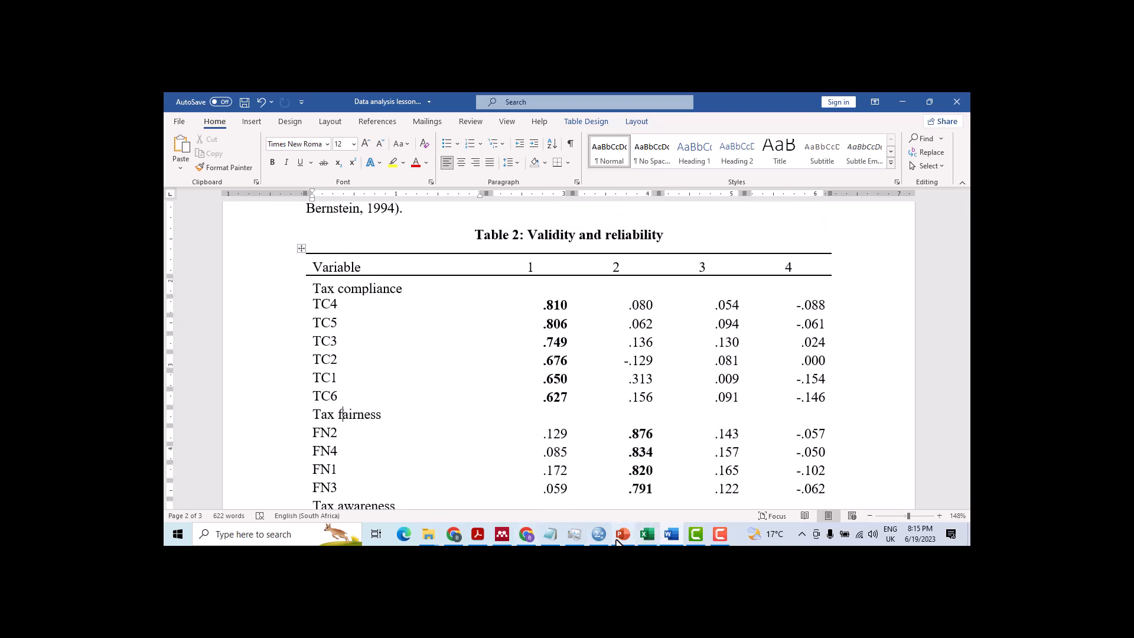
click(598, 533)
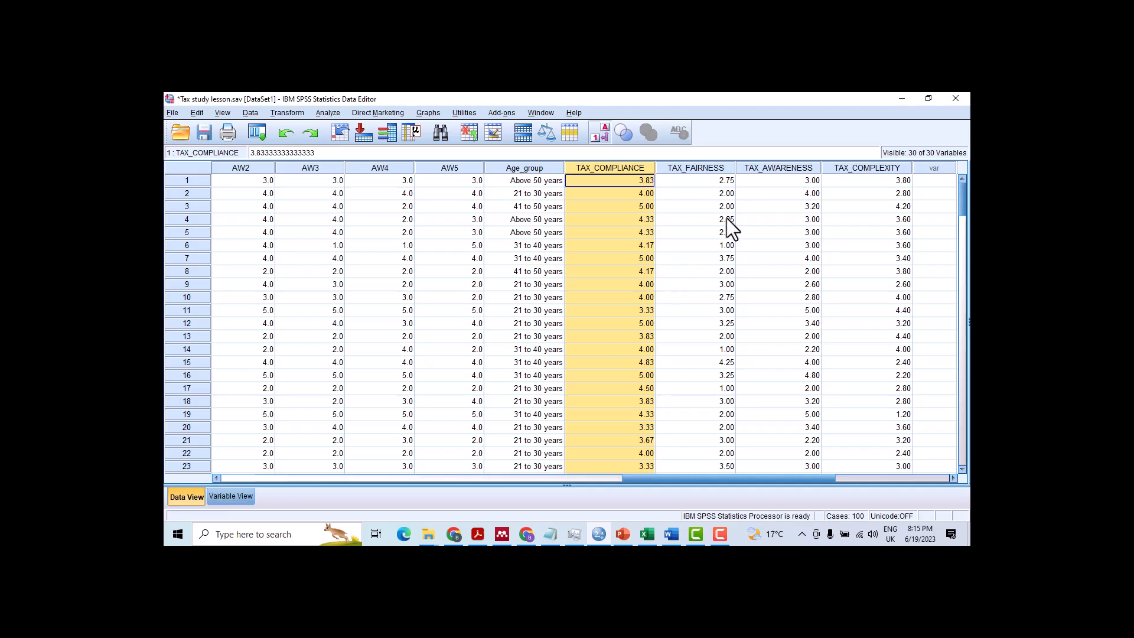
click(841, 167)
click(788, 168)
click(706, 168)
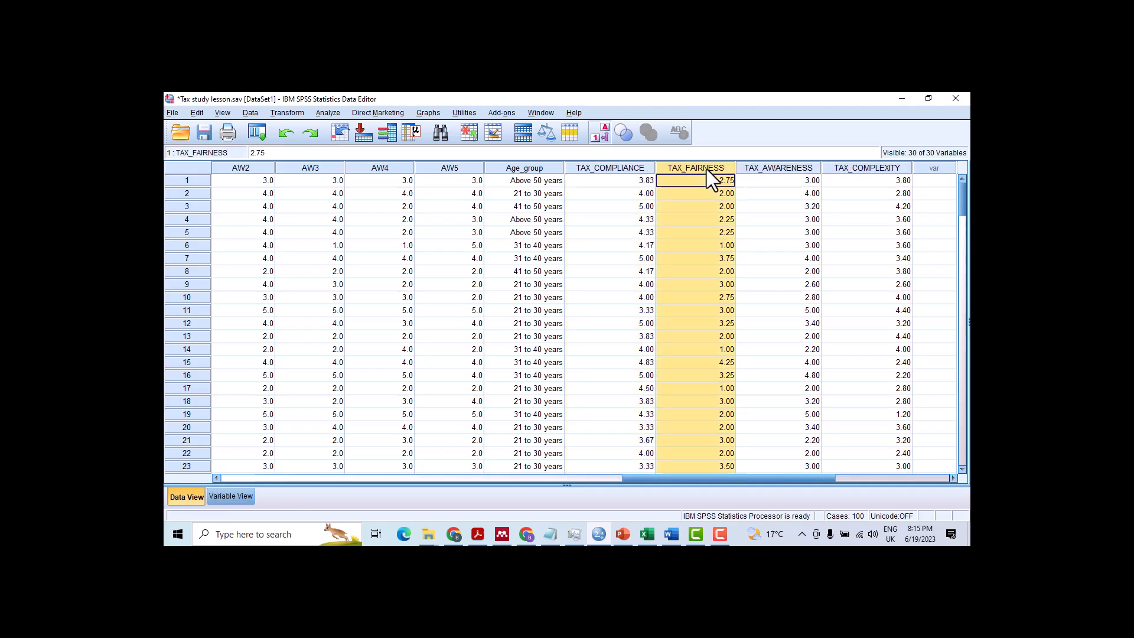
click(649, 168)
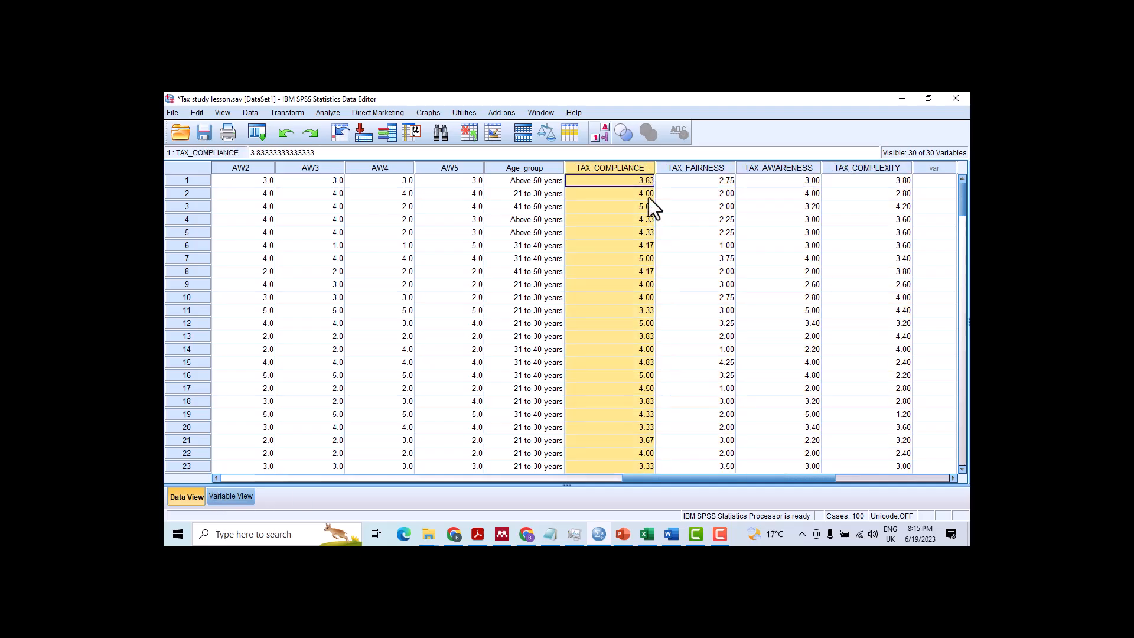
click(628, 531)
click(218, 286)
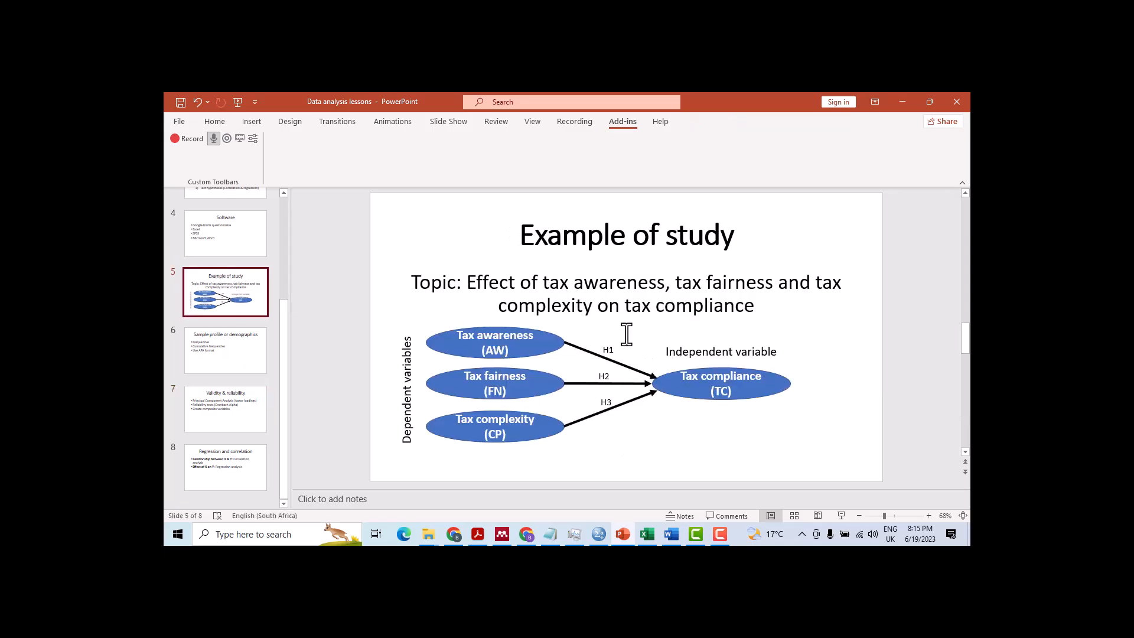
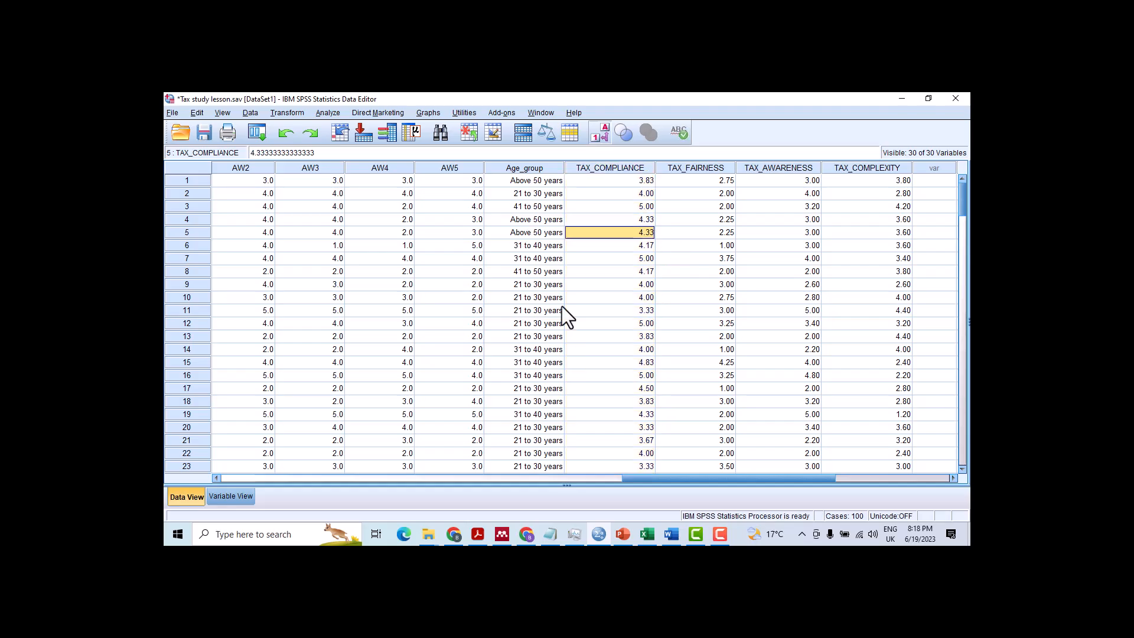
Start a bivariate correlation in SPSS and add TAX_COMPLIANCE to its variables, checking the Regression and correlation slide in PowerPoint
click(328, 112)
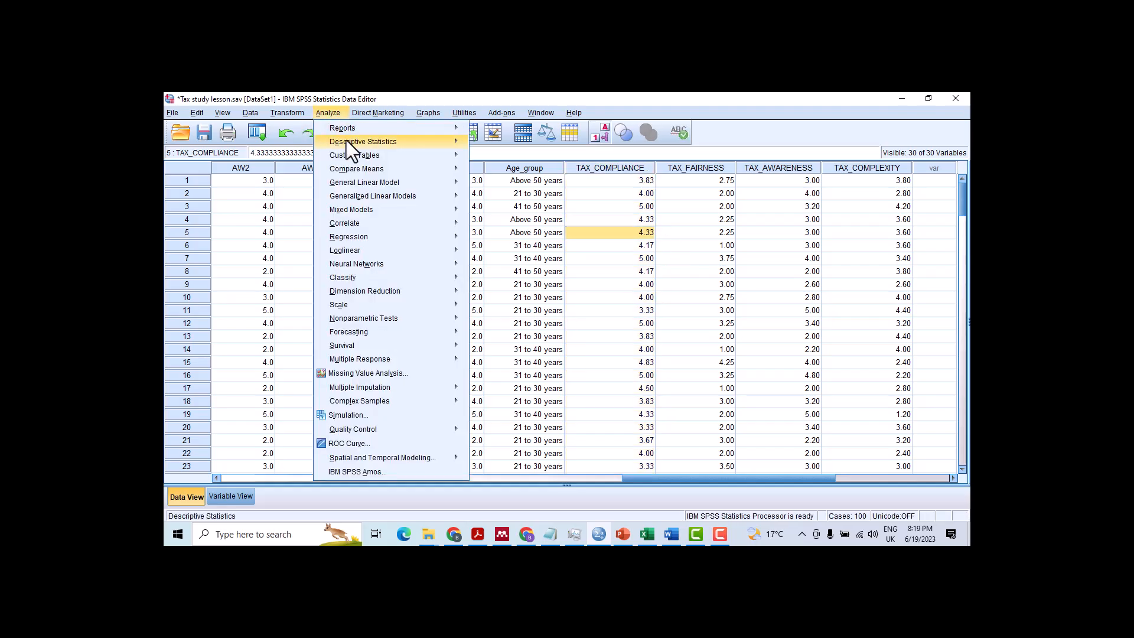
mouse_move(379, 152)
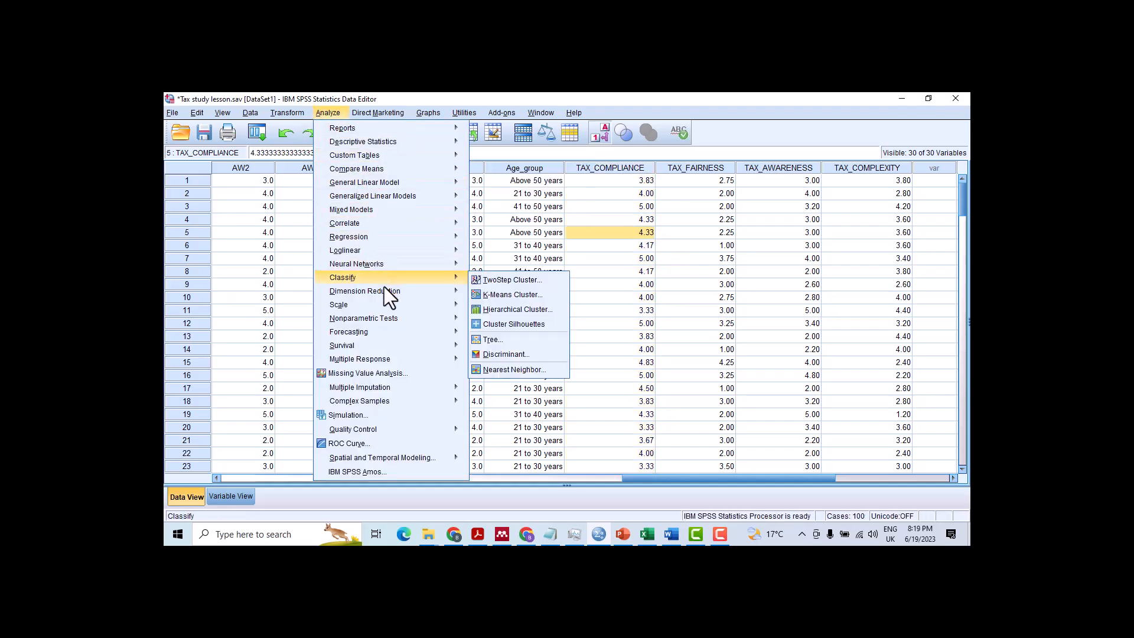
mouse_move(392, 315)
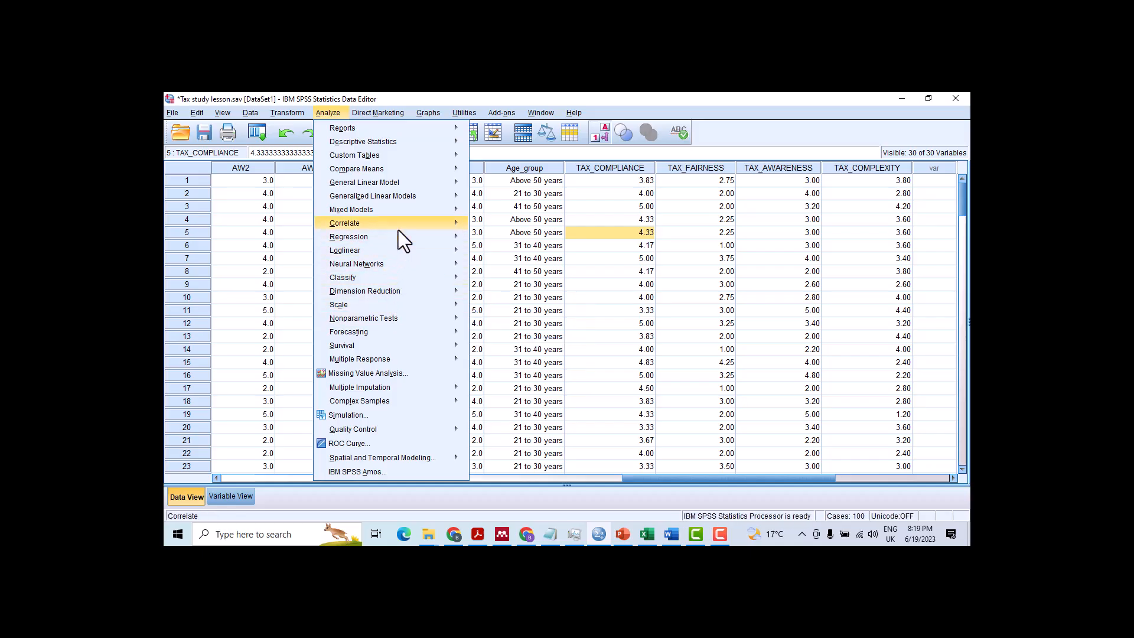
mouse_move(454, 236)
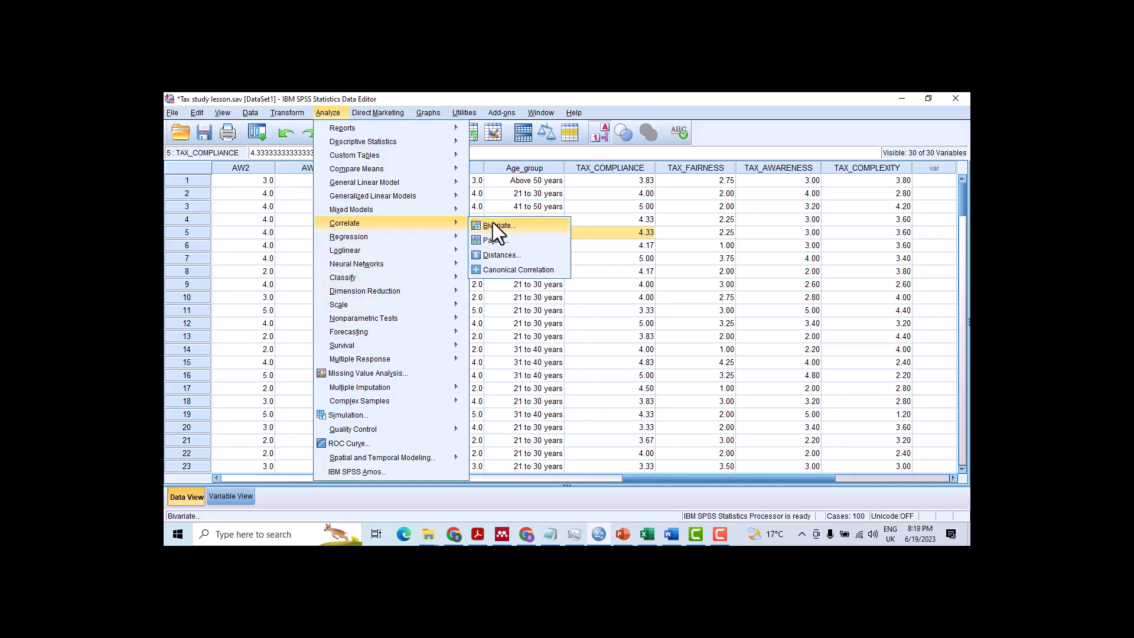
click(492, 223)
scroll(519, 256, down, 5)
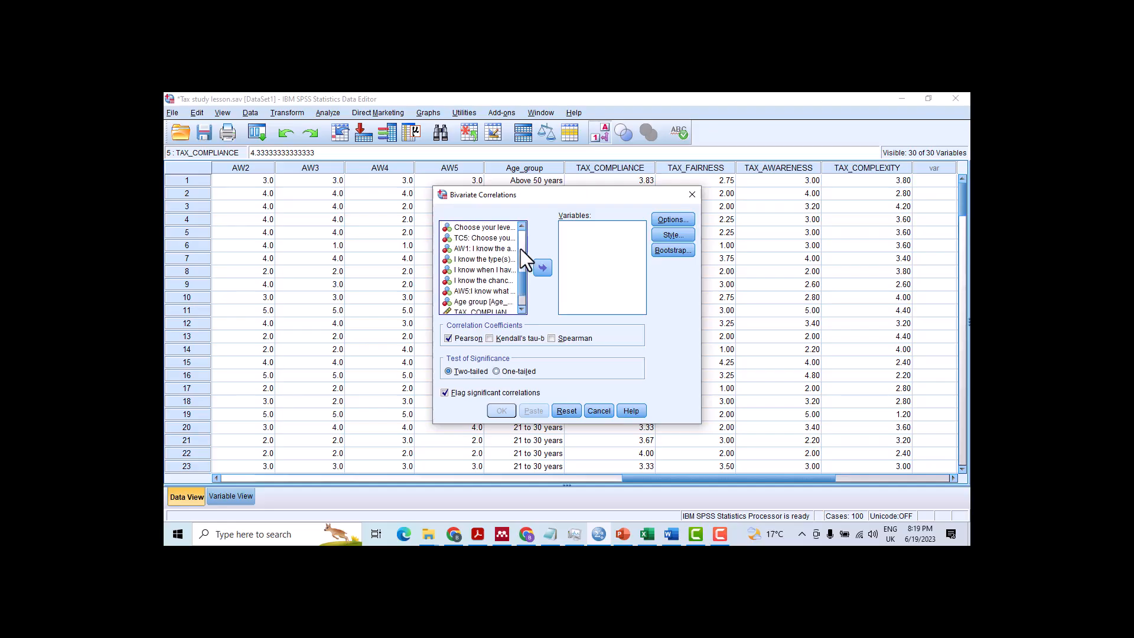
scroll(505, 242, up, 5)
scroll(504, 242, down, 7)
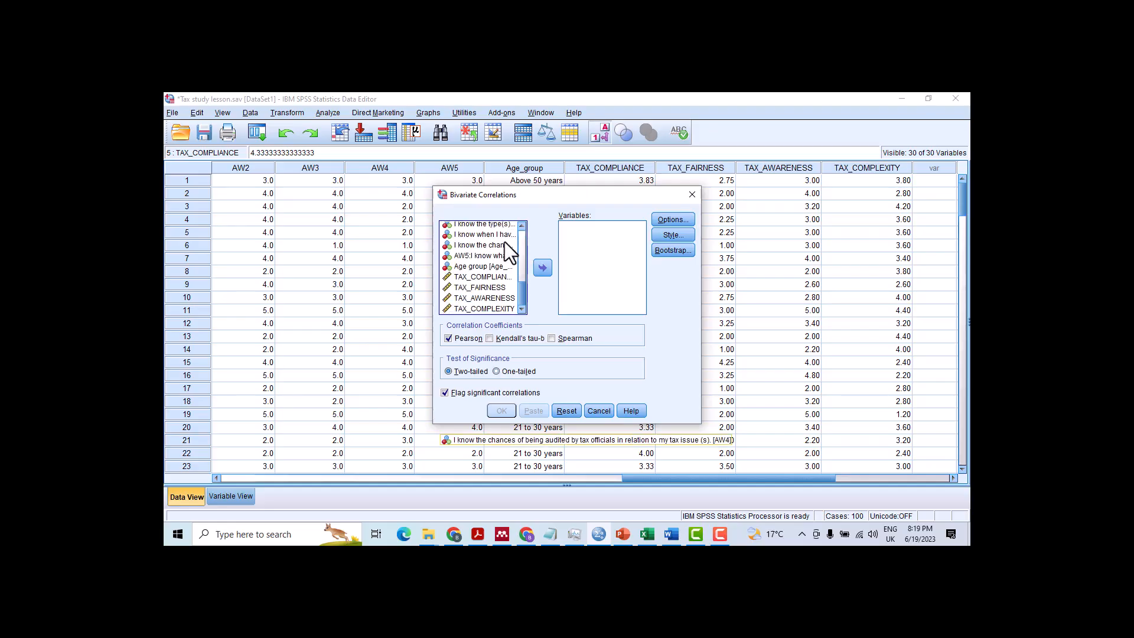
click(481, 278)
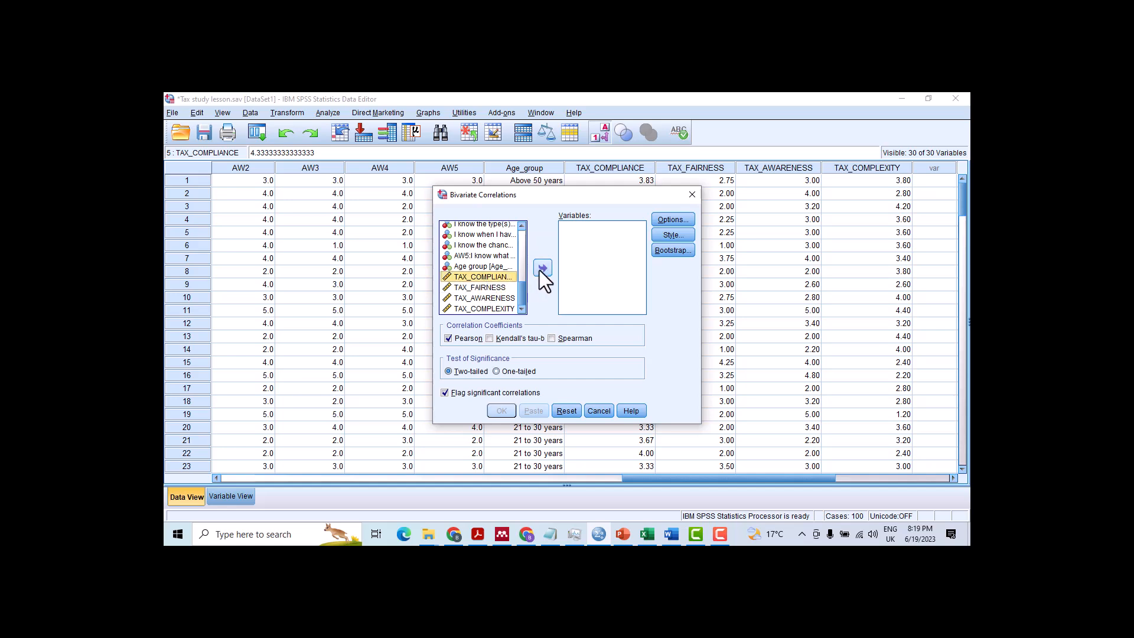
click(621, 535)
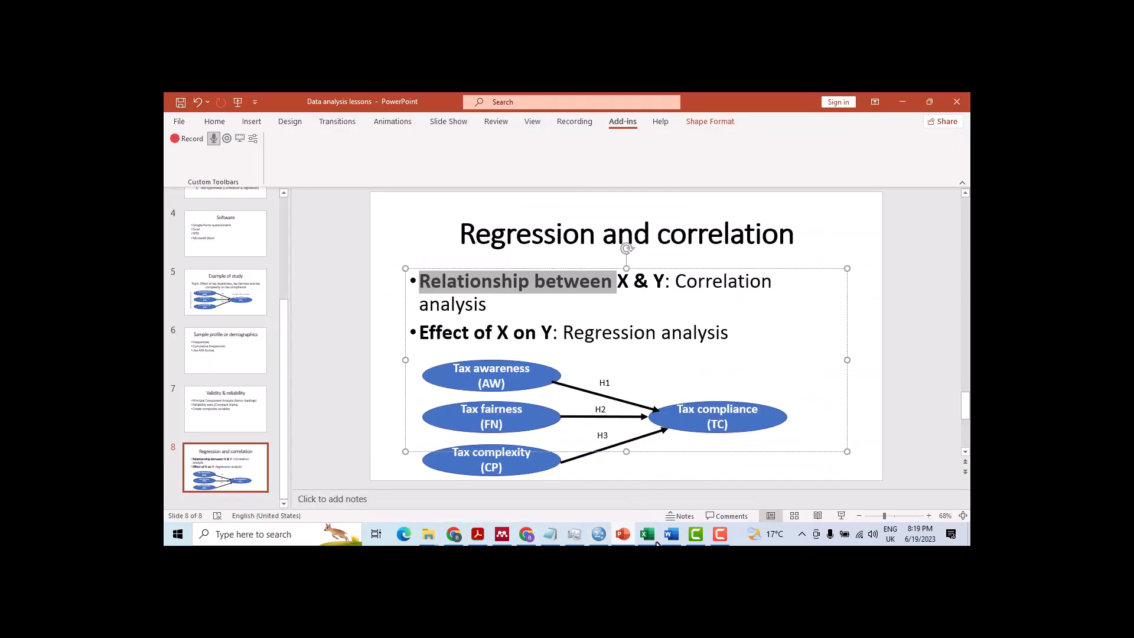
click(599, 534)
click(544, 268)
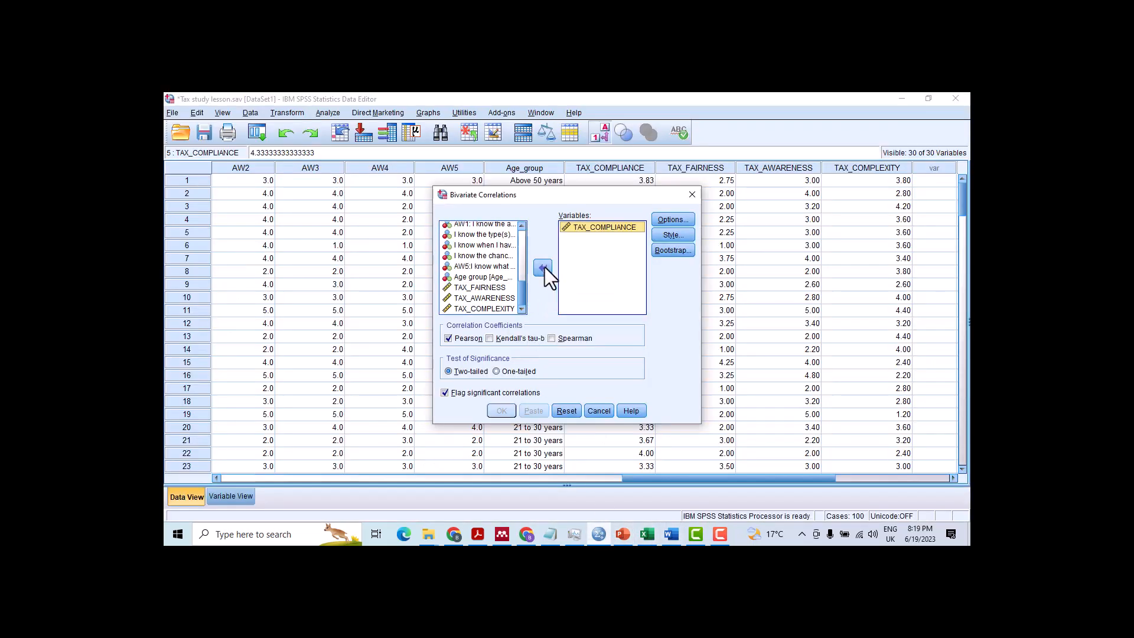
Add TAX_FAIRNESS, TAX_AWARENESS and TAX_COMPLEXITY to the variables of the bivariate correlation
click(517, 288)
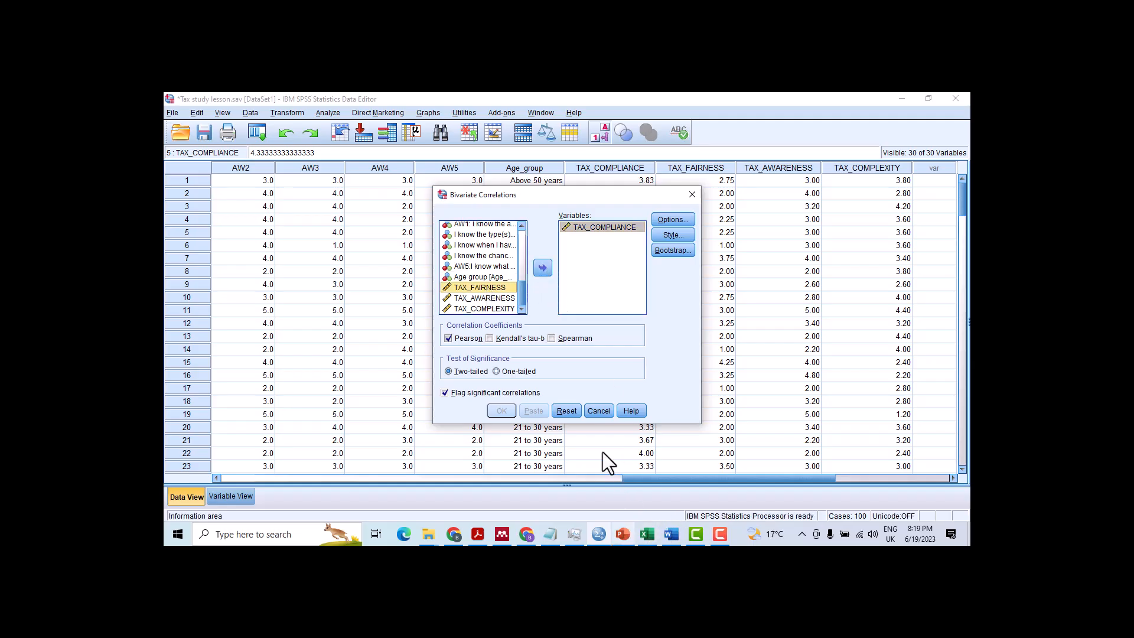
click(542, 267)
click(487, 298)
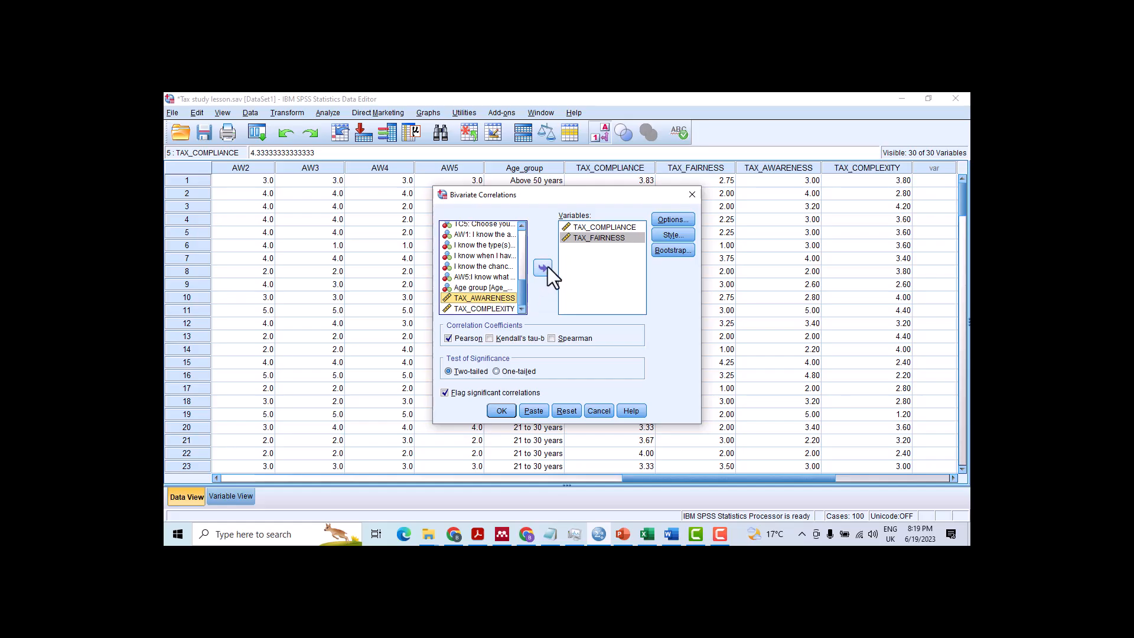
click(548, 267)
click(500, 312)
click(544, 269)
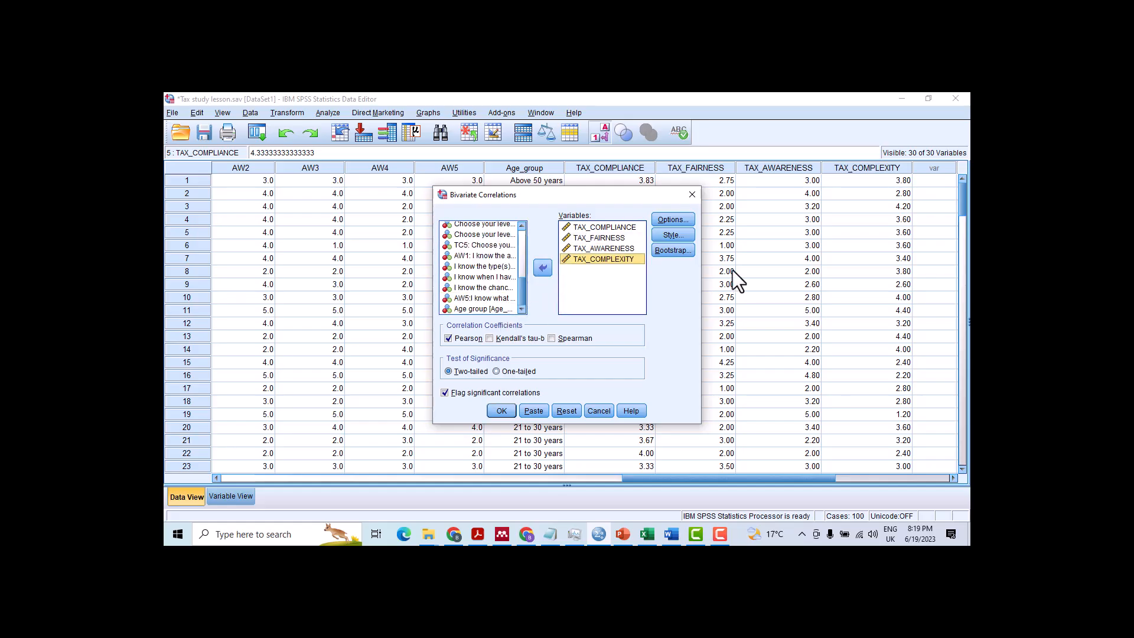
Look at the correlation's statistics options without changing them and run the two-tailed Pearson correlation
click(670, 221)
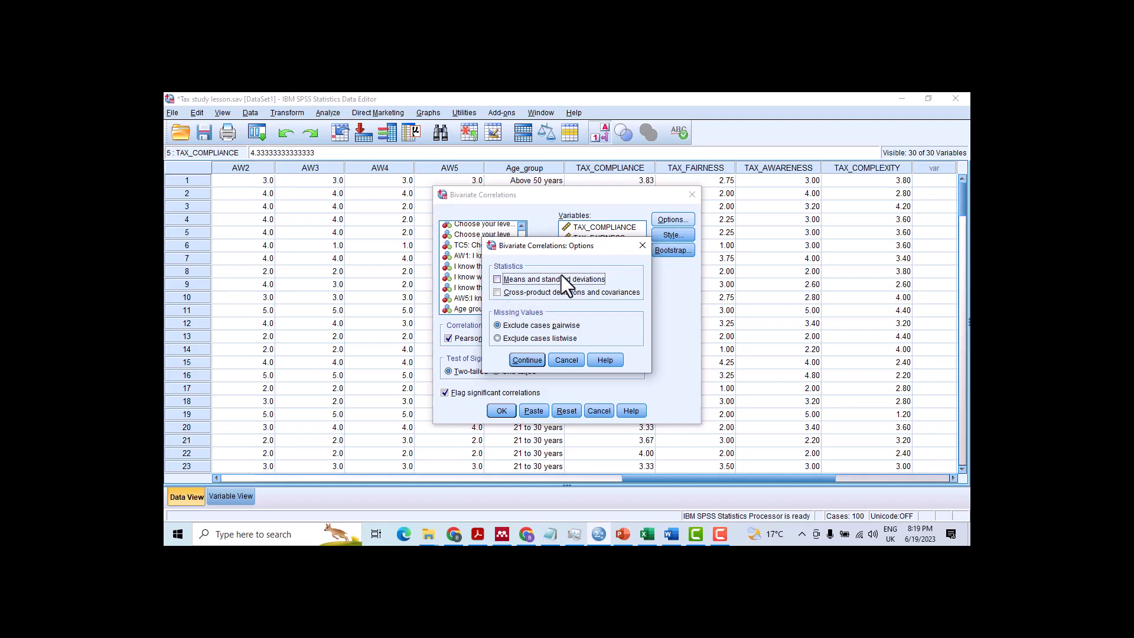
click(575, 358)
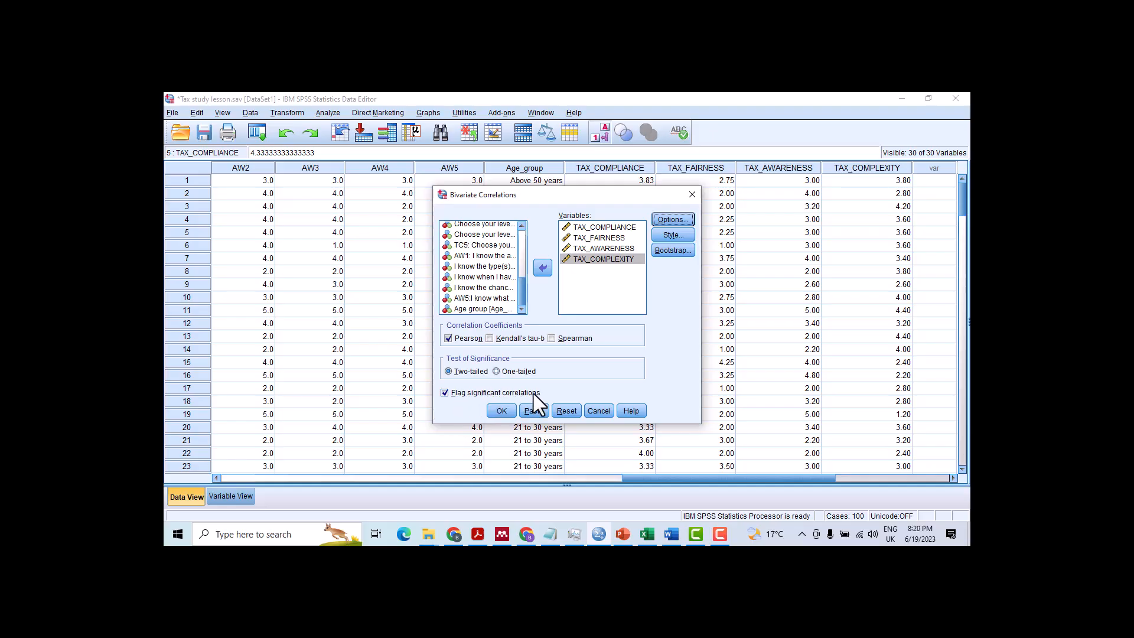
click(501, 410)
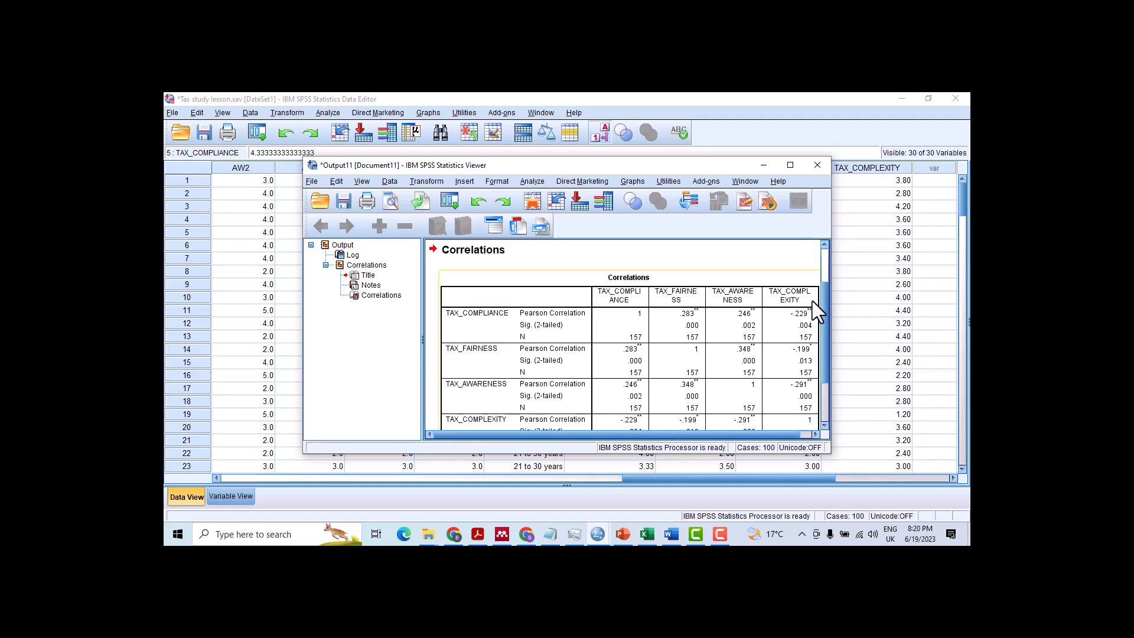
Maximize the output viewer and copy the Correlations table
click(790, 165)
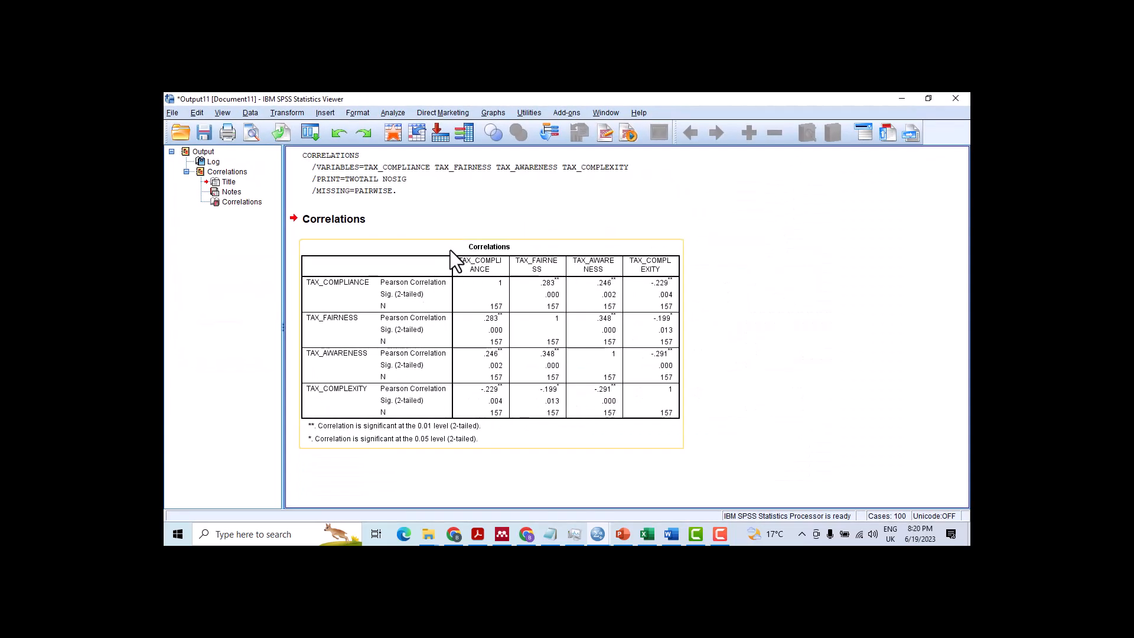
click(444, 272)
right_click(441, 287)
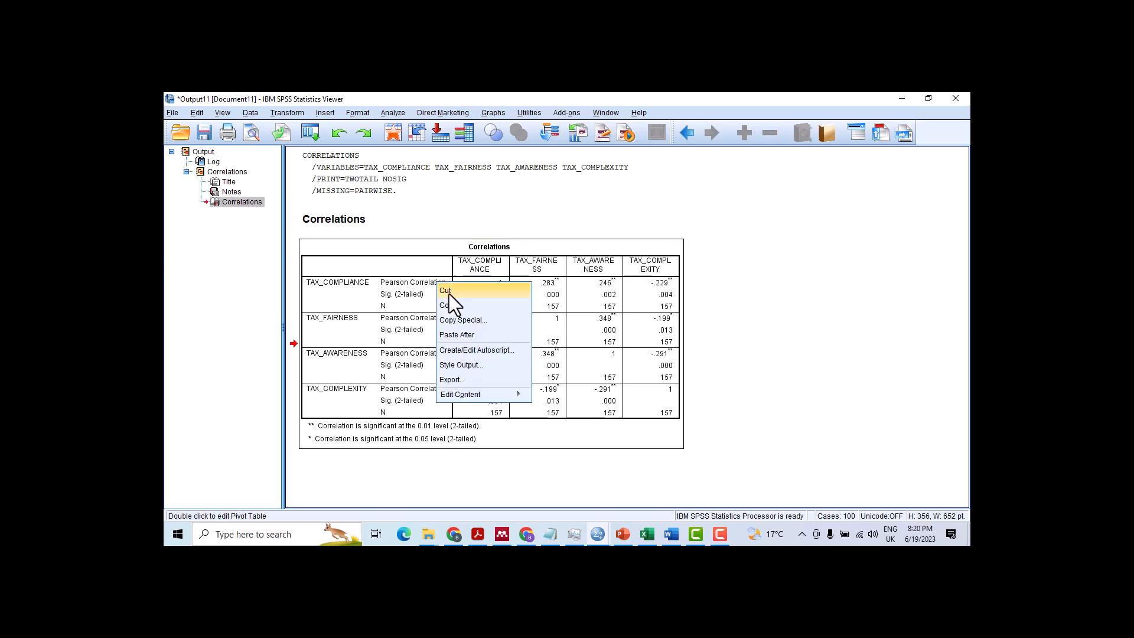
click(455, 304)
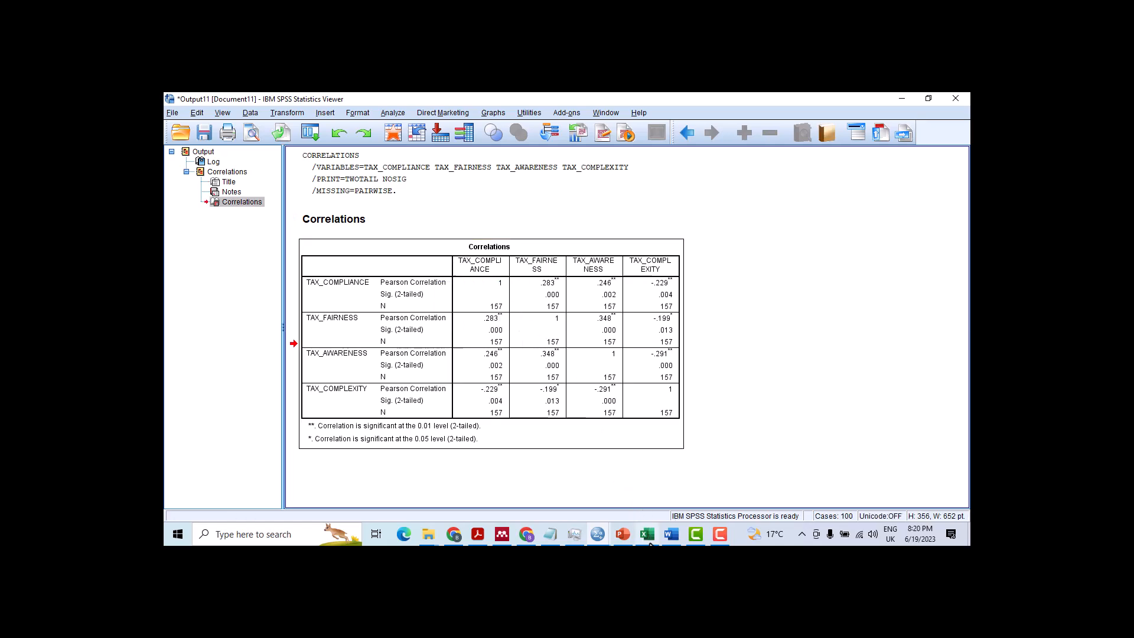
Switch to the Excel survey workbook and add a new worksheet named Correlation
key(alt+Tab)
click(781, 401)
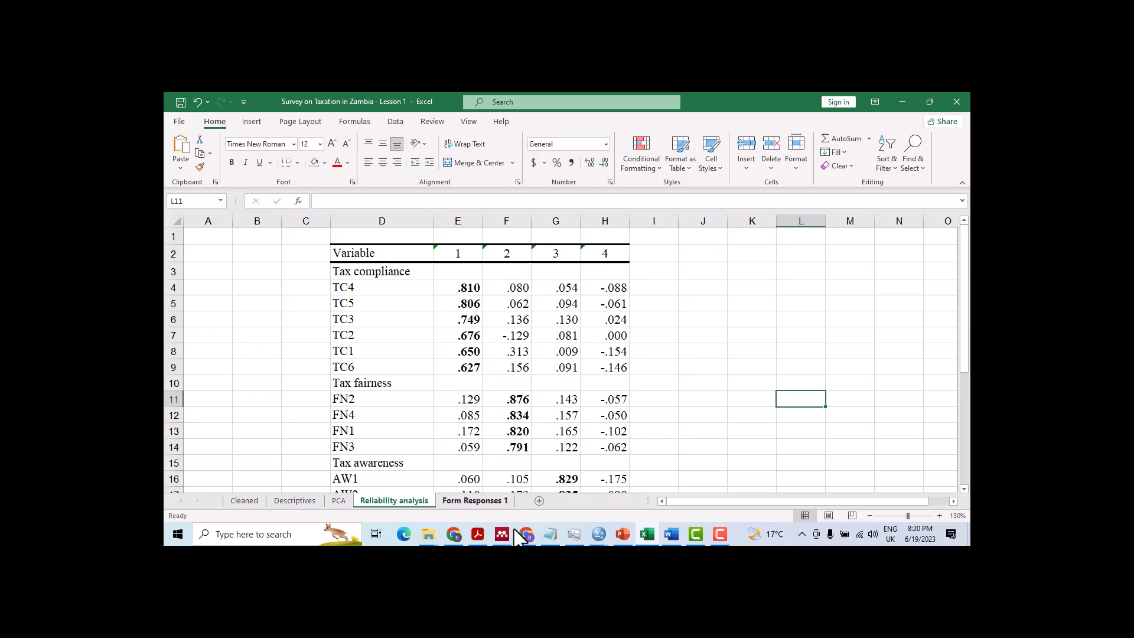
click(539, 501)
right_click(457, 497)
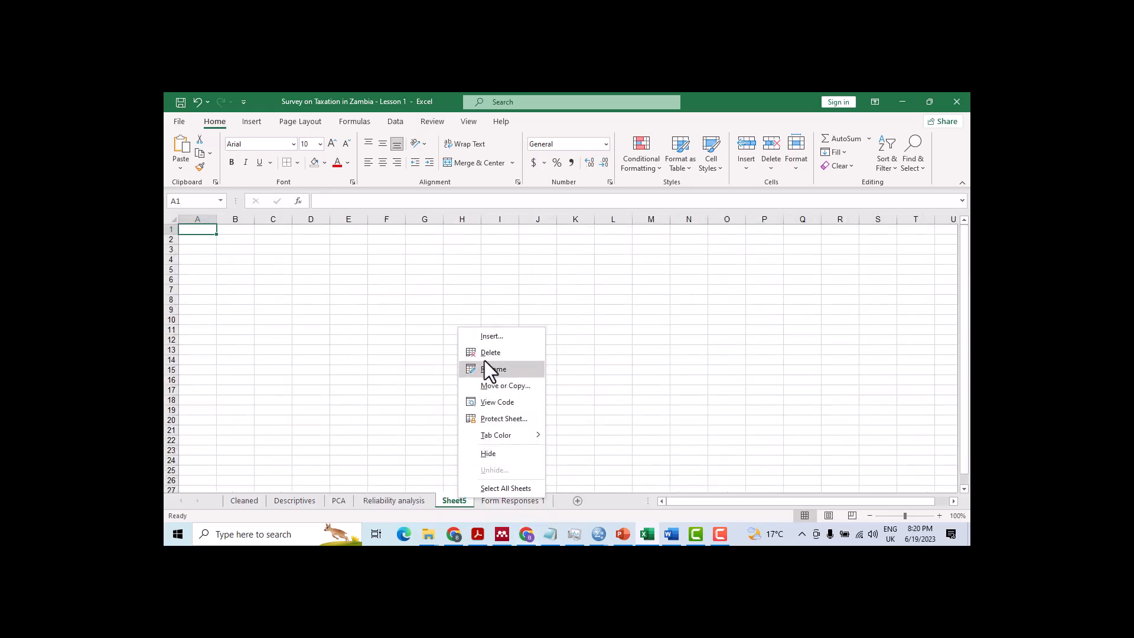
click(482, 371)
key(BackSpace)
text(Cor)
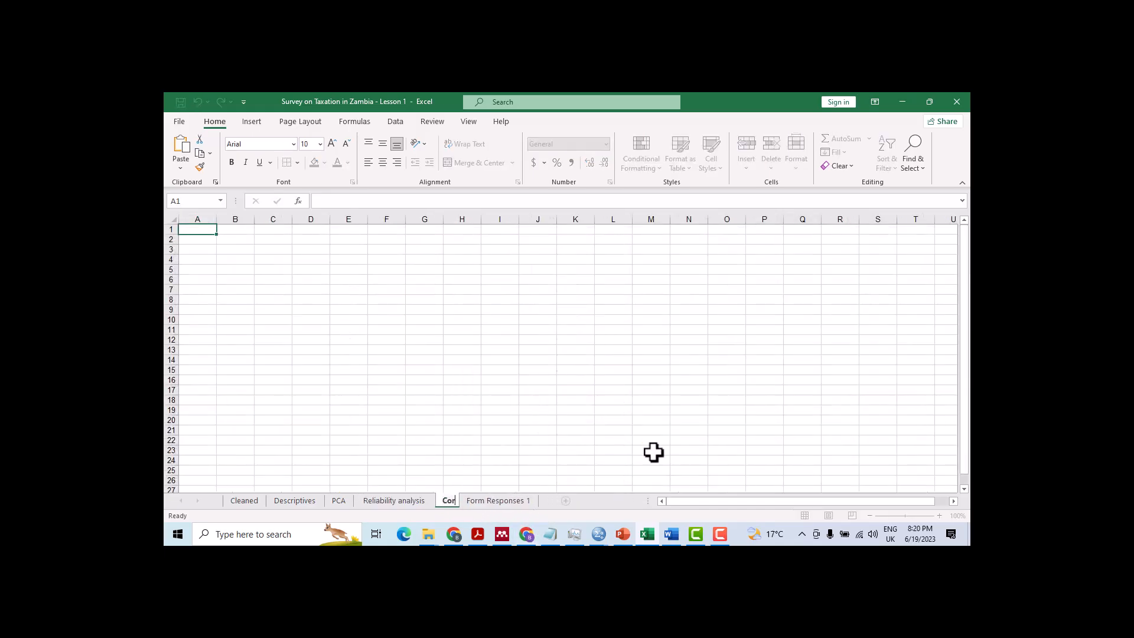
text(relation)
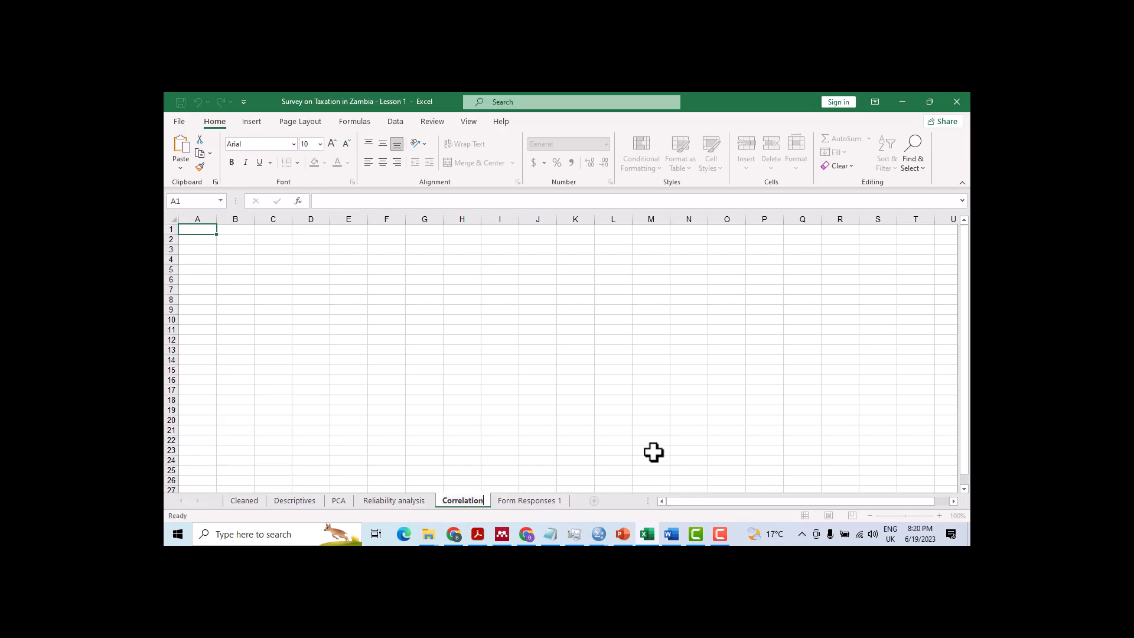
click(653, 453)
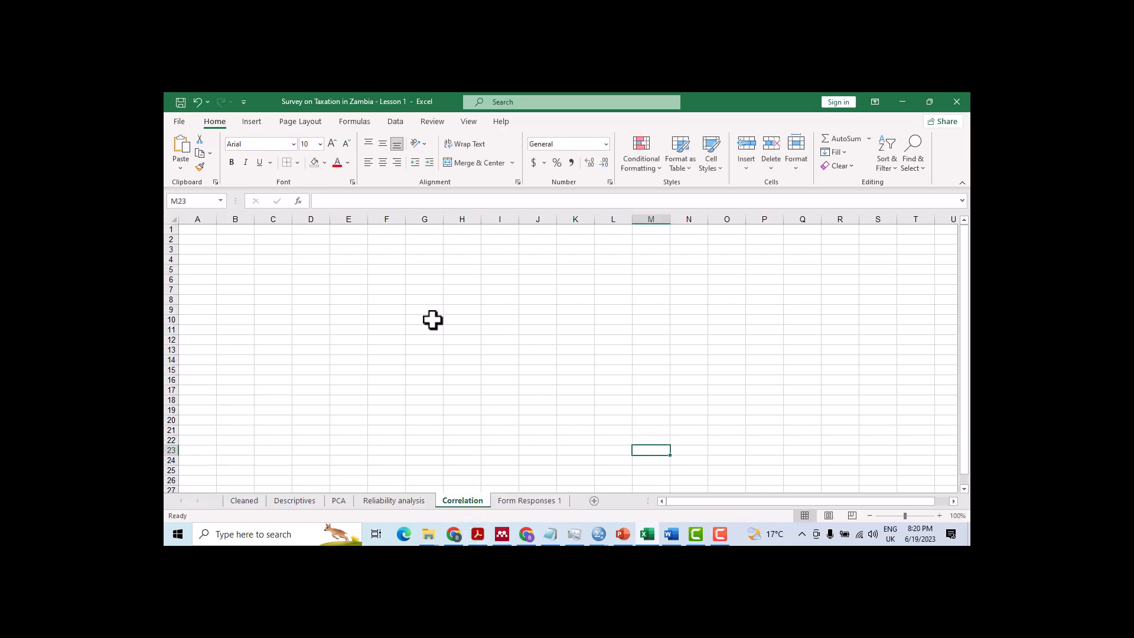
Paste the copied correlations table with its source formatting at cell E4 of the Correlation sheet
click(340, 260)
right_click(340, 260)
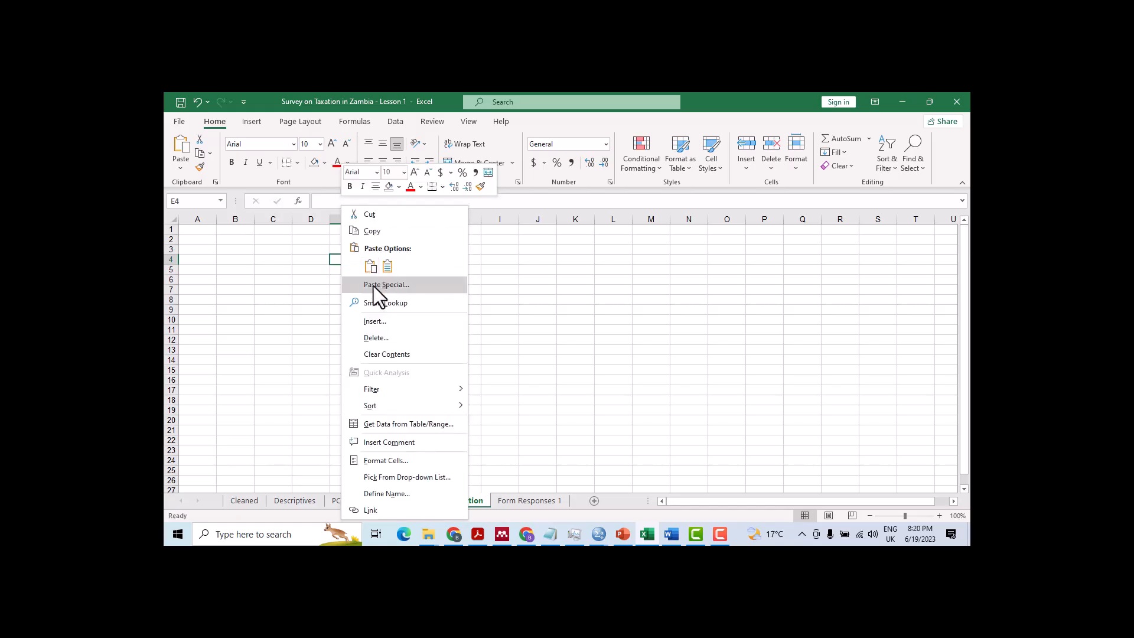
click(373, 267)
scroll(574, 260, down, 1)
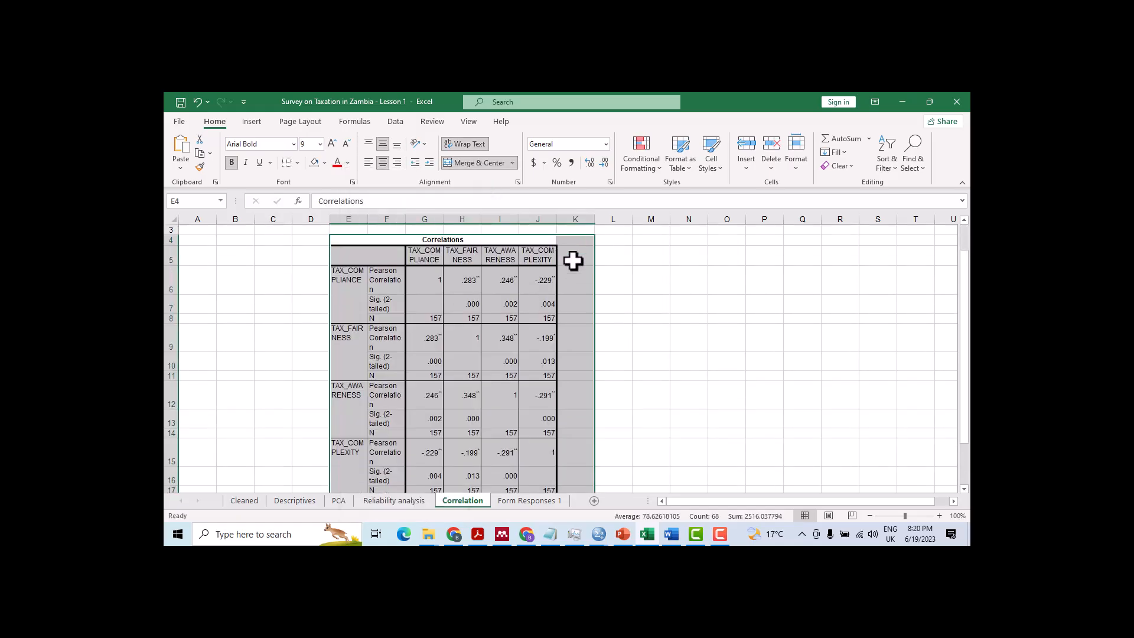
scroll(504, 248, up, 1)
click(608, 301)
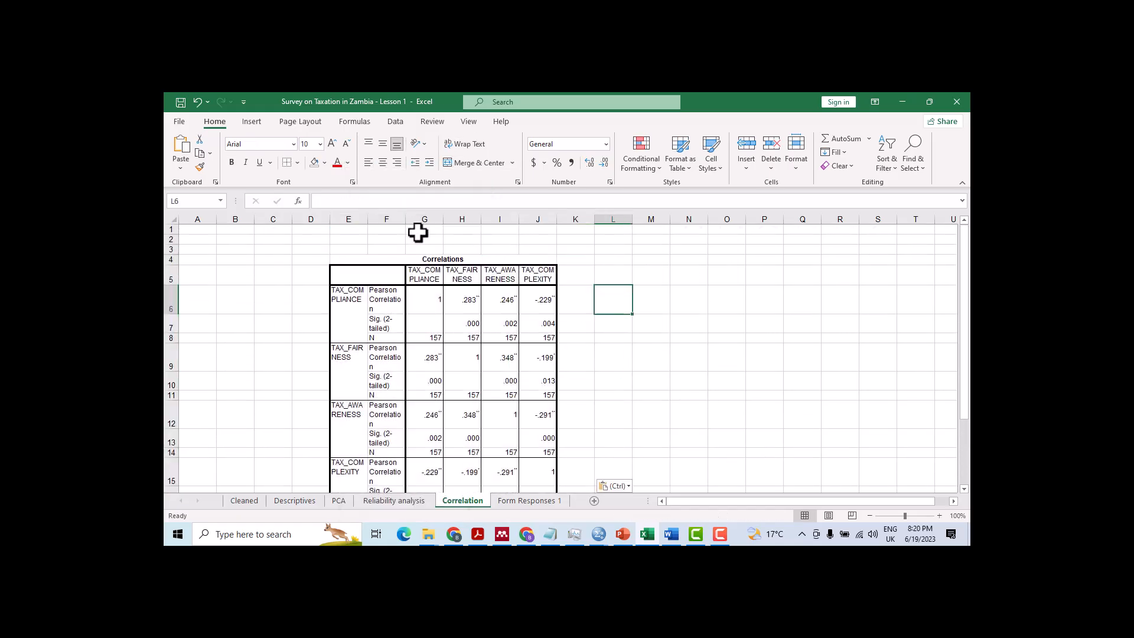
Widen columns E to J of the correlation table so each variable name fits on one line
drag(405, 223, 810, 220)
scroll(361, 287, down, 1)
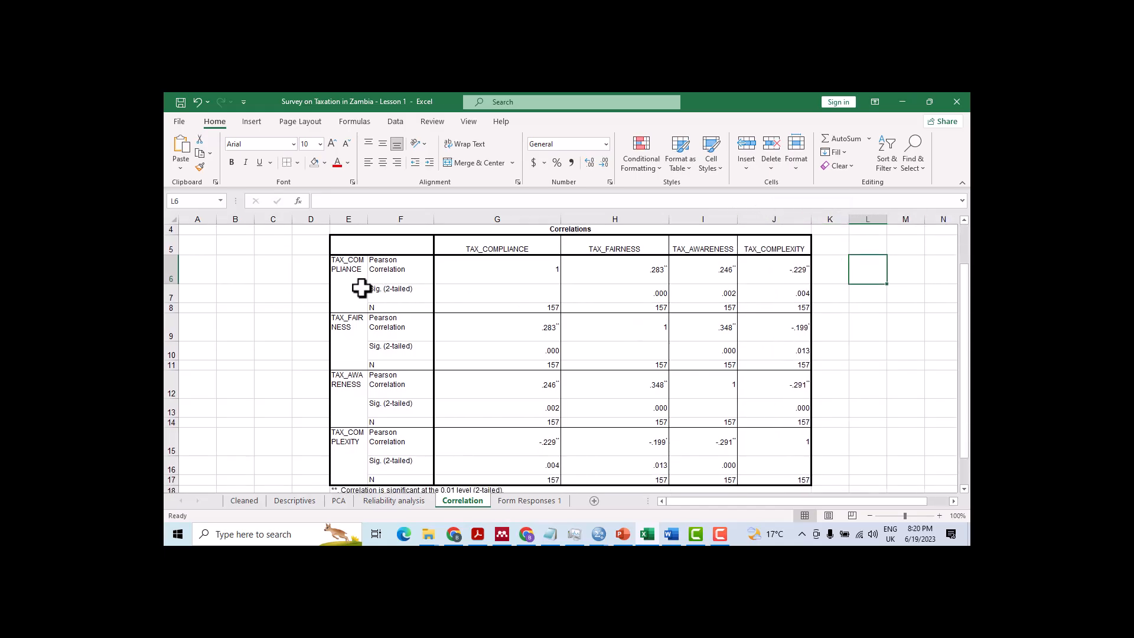
click(367, 219)
drag(366, 219, 395, 219)
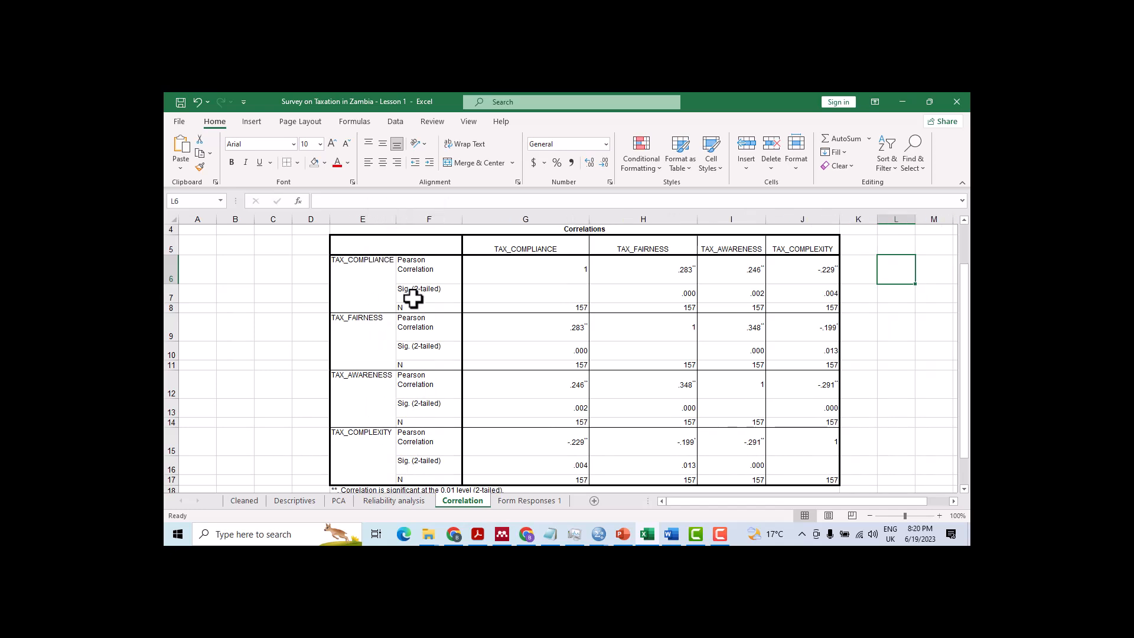
Examine how the four tax variables in the rows of the correlation table match the variables in its column headings
mouse_move(350, 289)
mouse_down()
mouse_move(365, 382)
mouse_move(371, 284)
mouse_up()
click(351, 336)
click(364, 392)
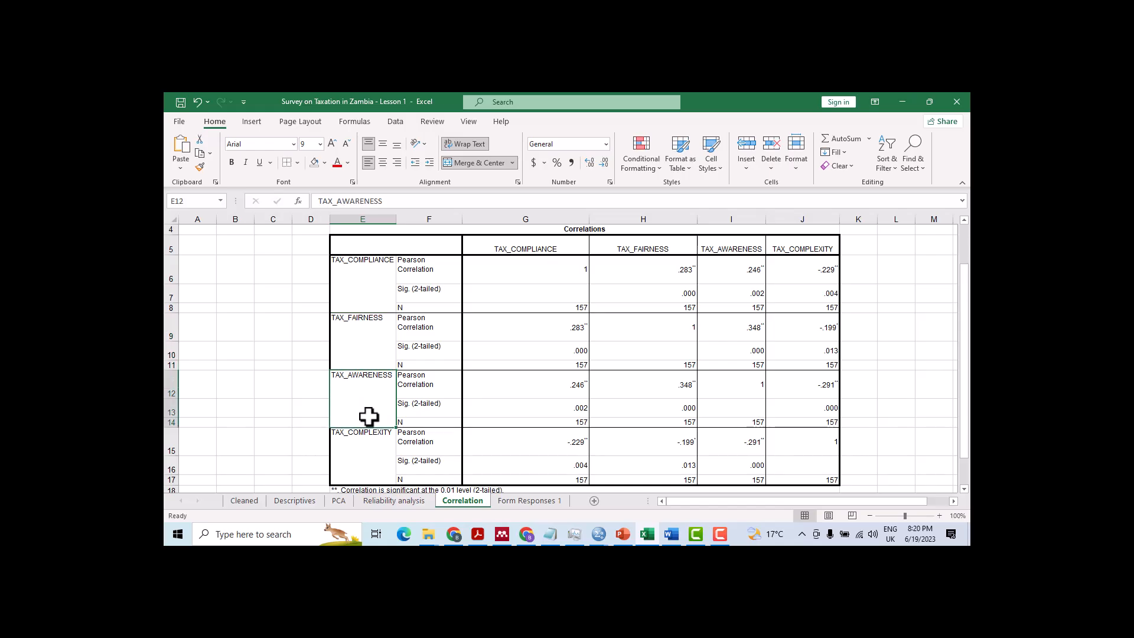
click(358, 455)
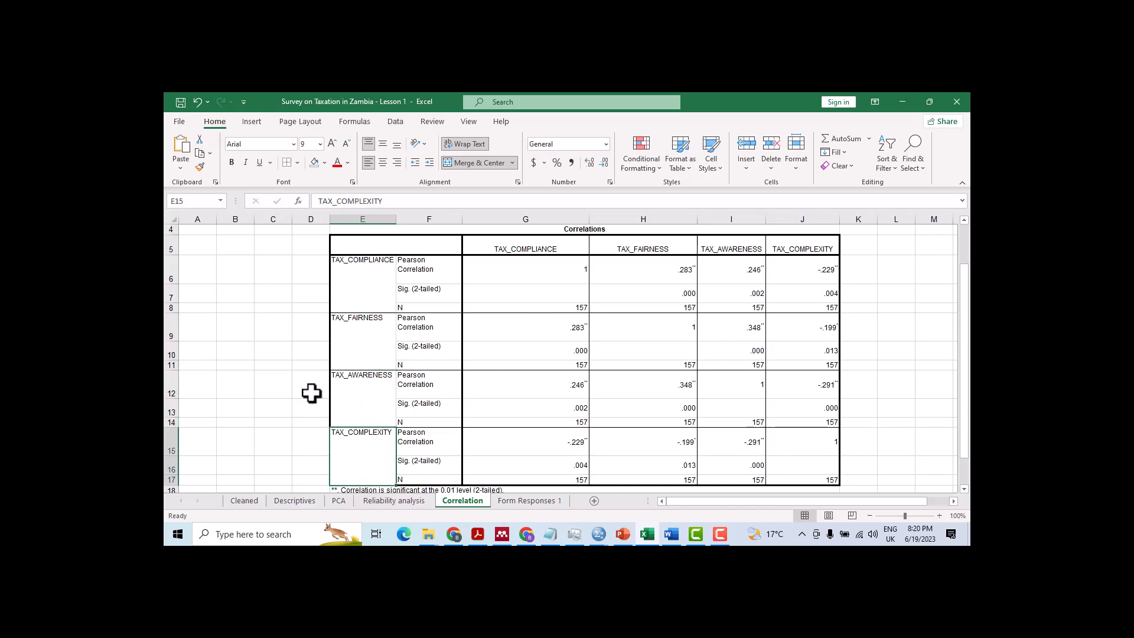
click(383, 263)
click(526, 245)
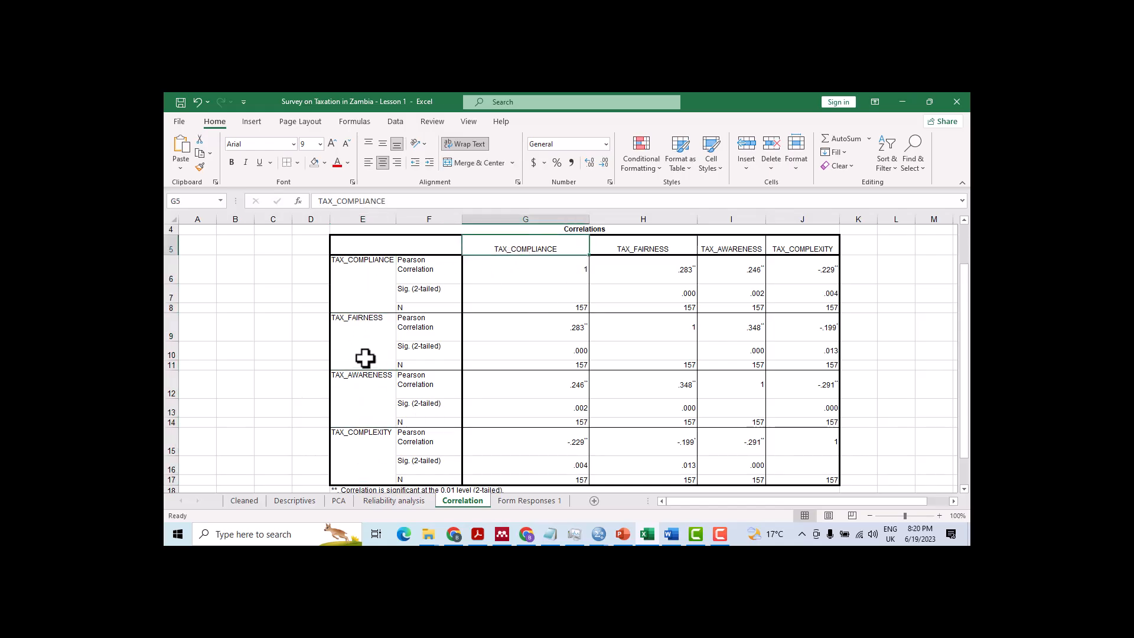
click(346, 358)
click(645, 245)
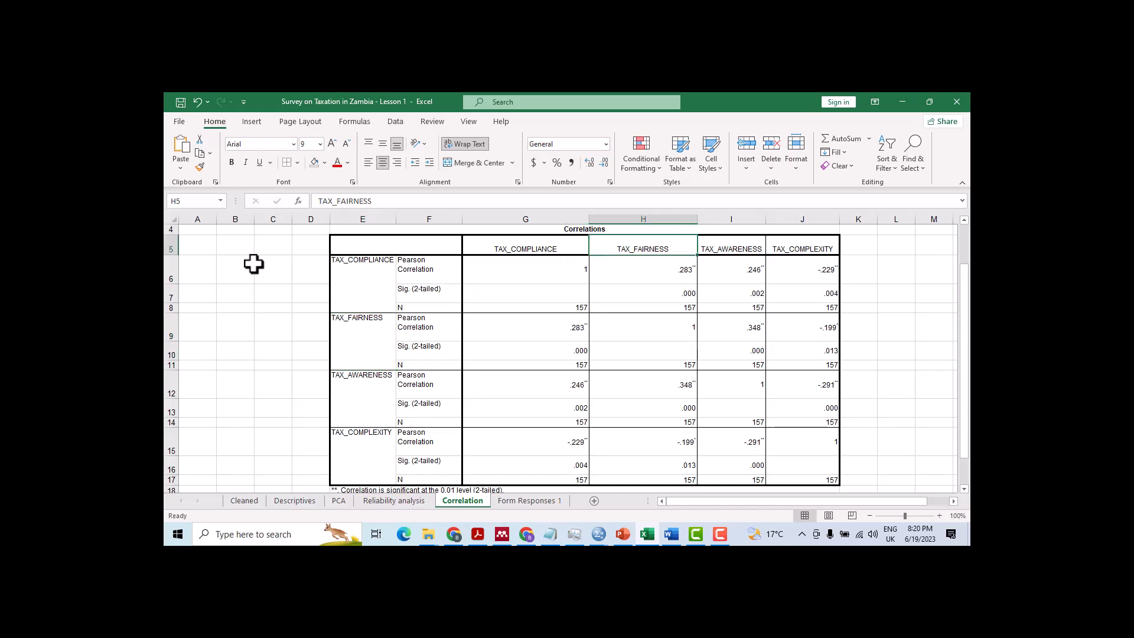
click(304, 270)
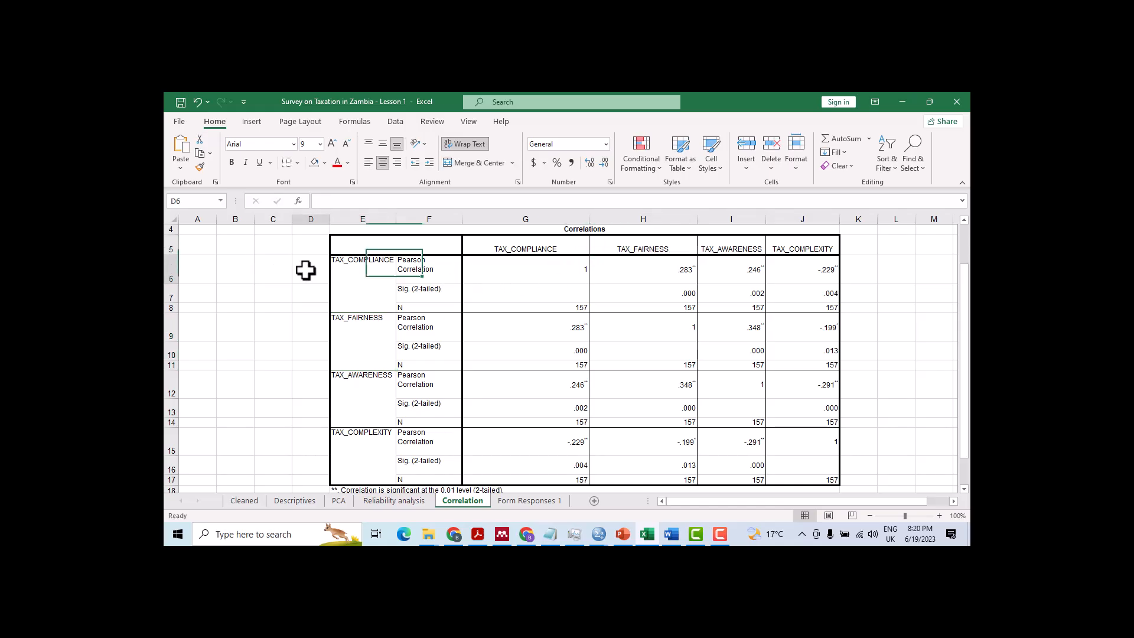
Examine the significance and N rows of TAX_COMPLIANCE together with its Pearson coefficients for the other variables
click(433, 294)
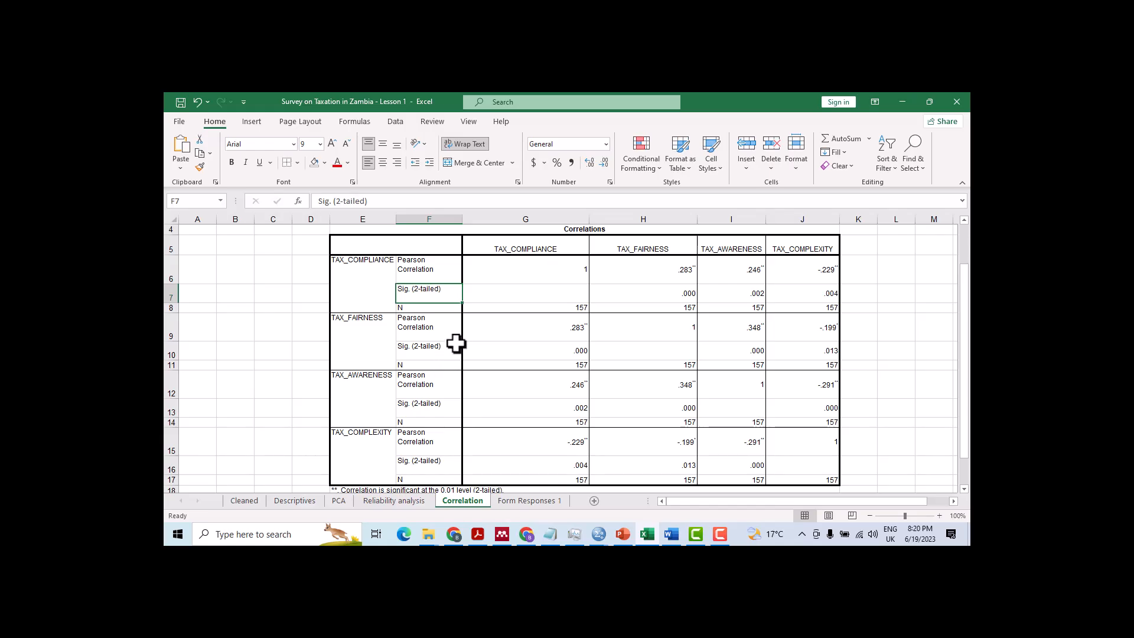
click(168, 308)
drag(169, 307, 171, 295)
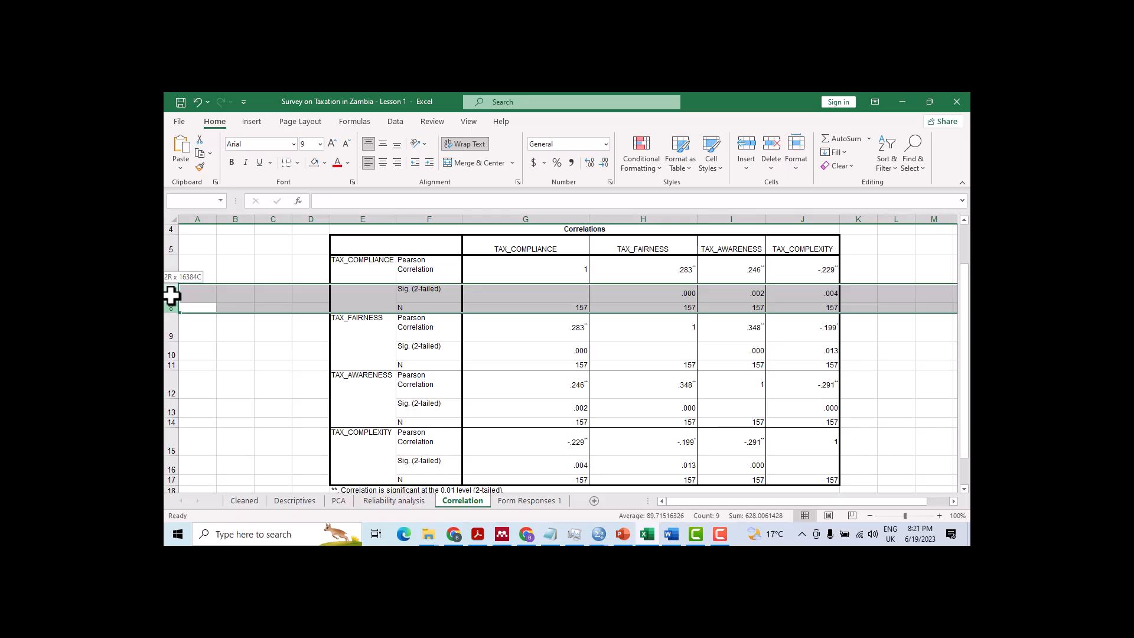
click(695, 295)
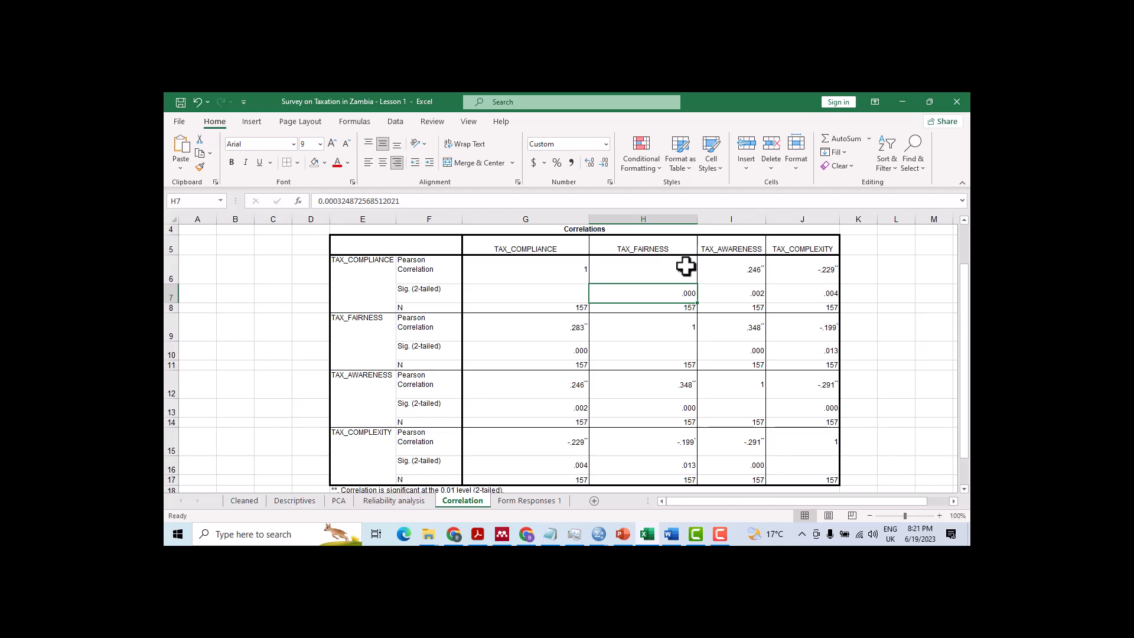
click(732, 271)
click(670, 271)
click(737, 271)
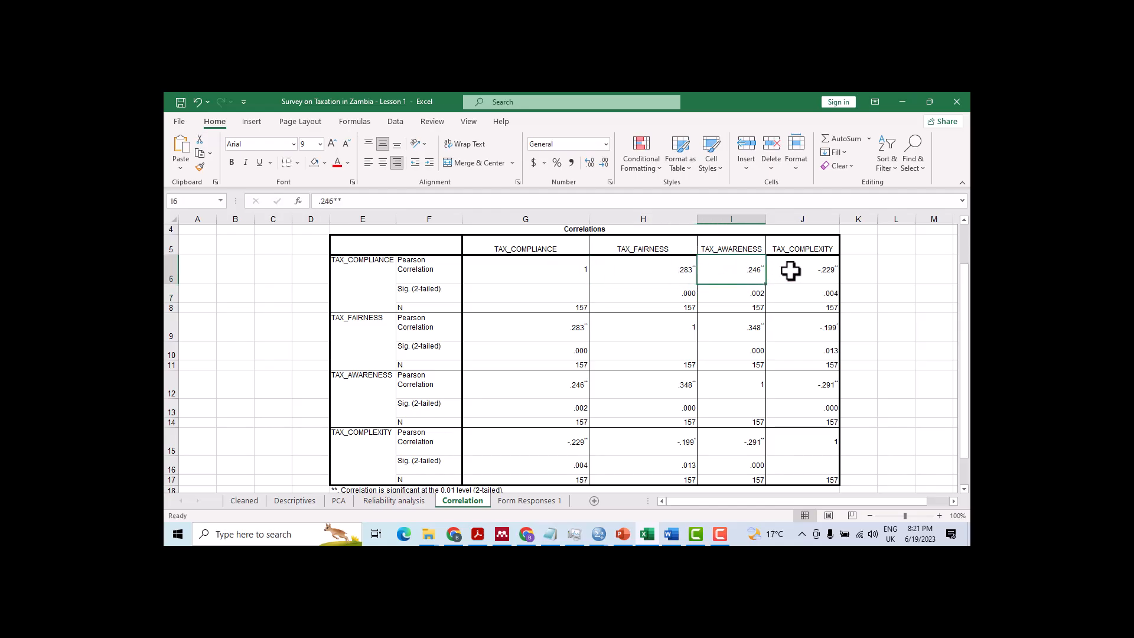
click(780, 270)
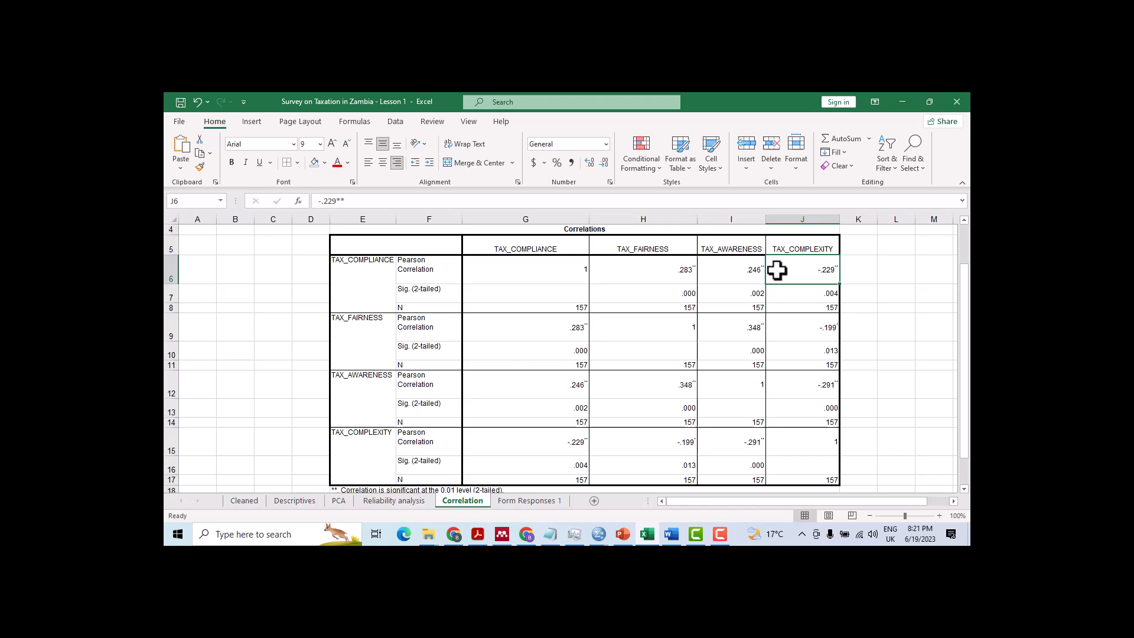
Examine the asterisks on the correlation coefficients and the significance-level footnotes beneath the table
click(939, 515)
click(938, 515)
click(939, 516)
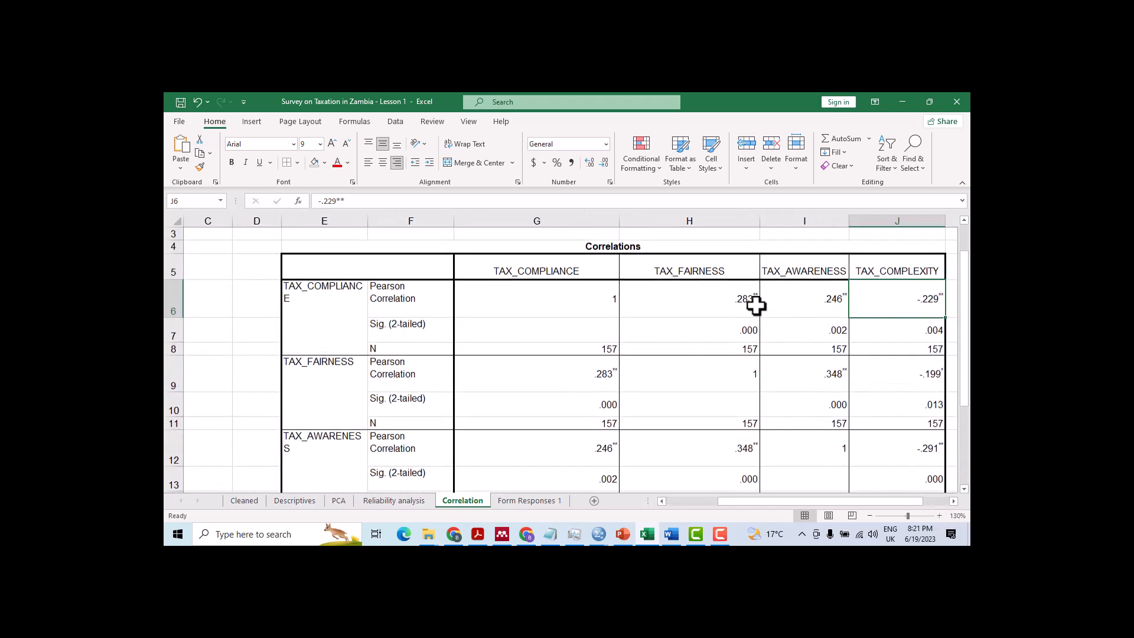
click(755, 306)
click(830, 307)
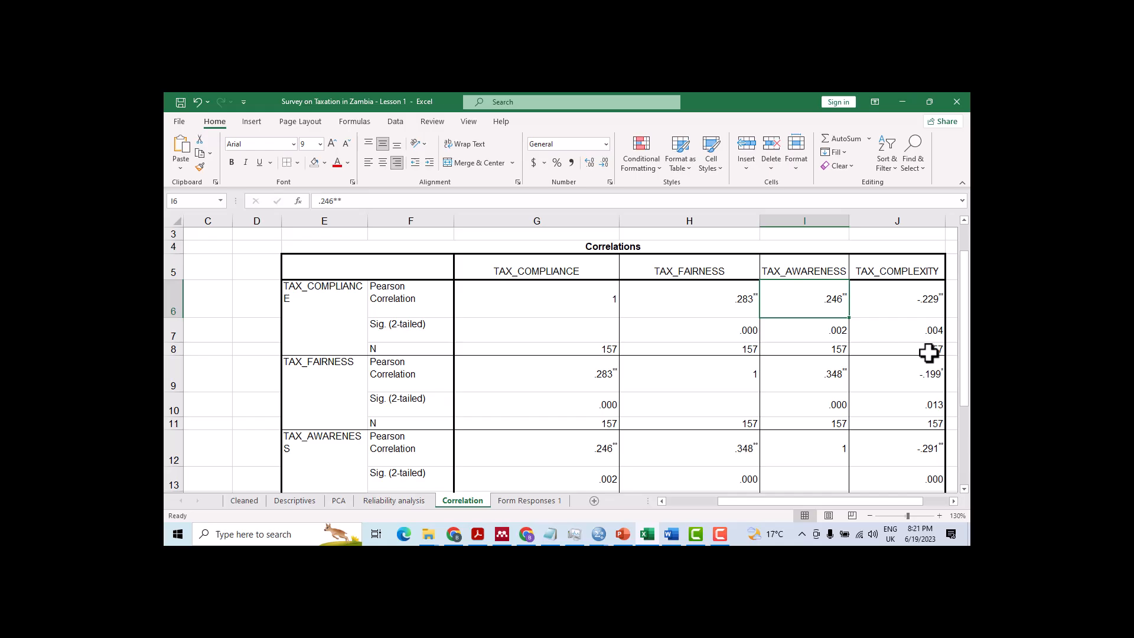
click(924, 303)
click(608, 370)
scroll(691, 368, down, 2)
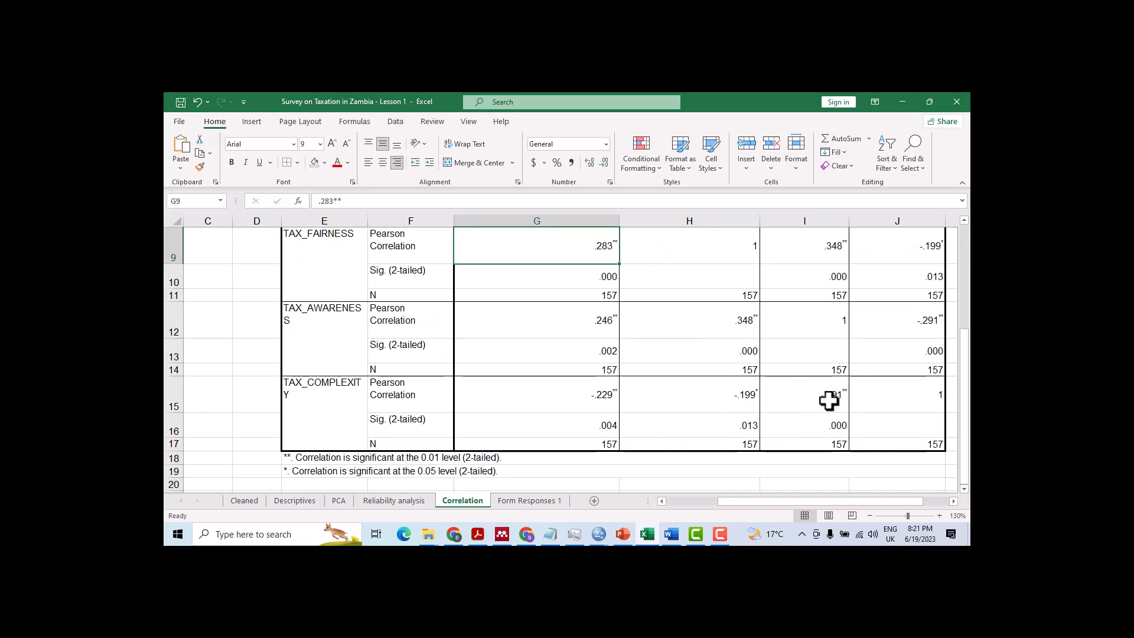
scroll(652, 432, up, 2)
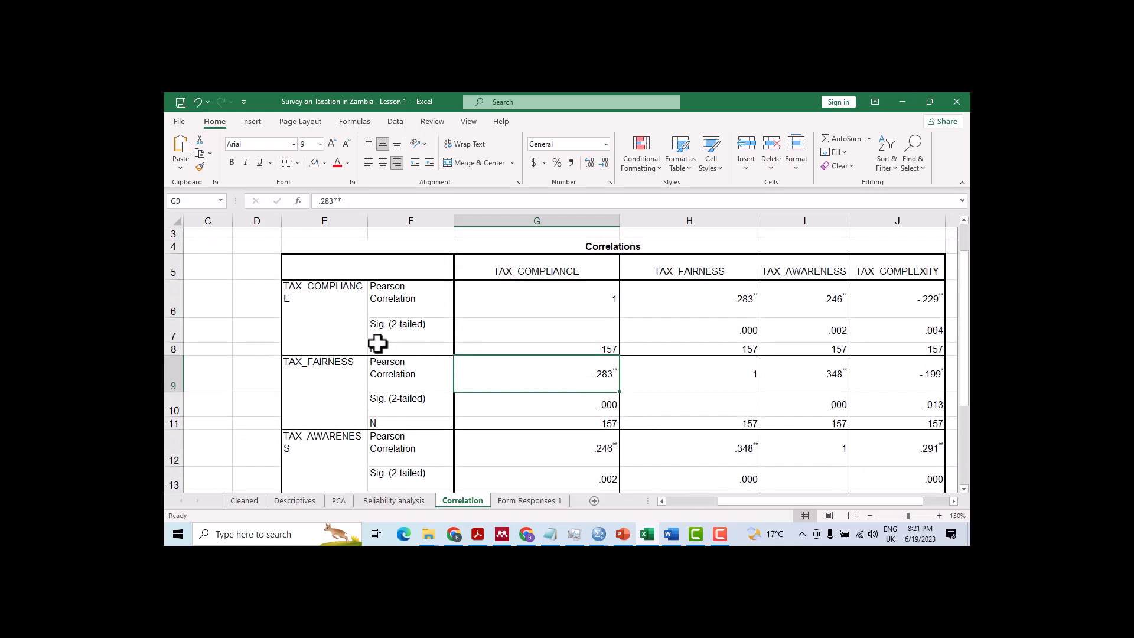
Delete the Sig. (2-tailed) and N rows of TAX_COMPLIANCE, rows 7 and 8, from the correlation table
click(421, 328)
click(171, 335)
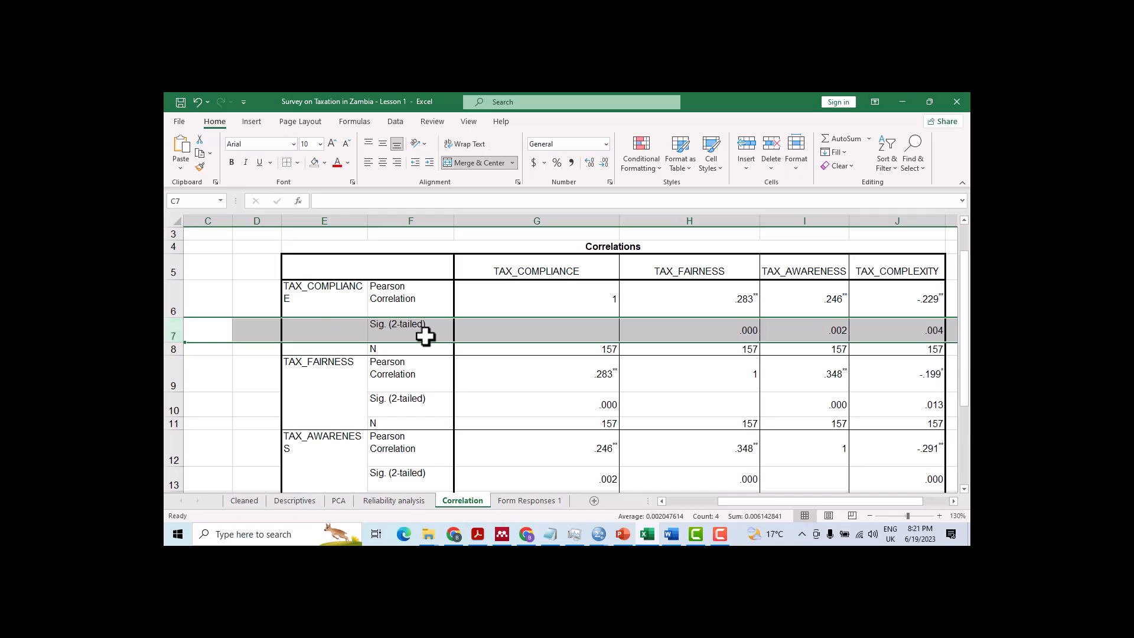
drag(171, 332, 175, 342)
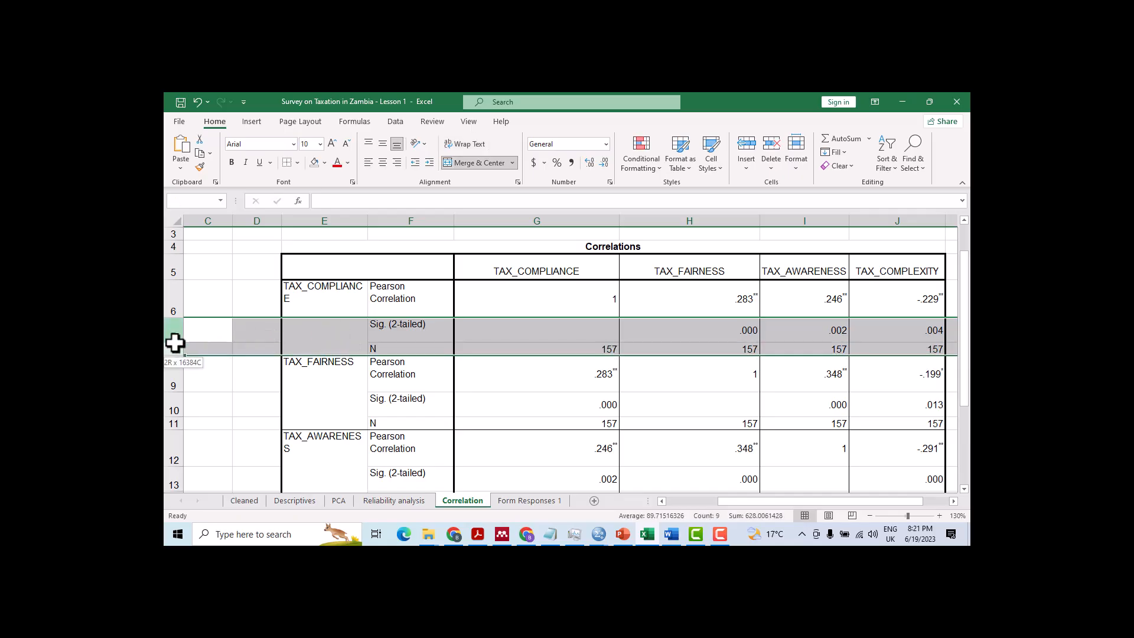
right_click(172, 335)
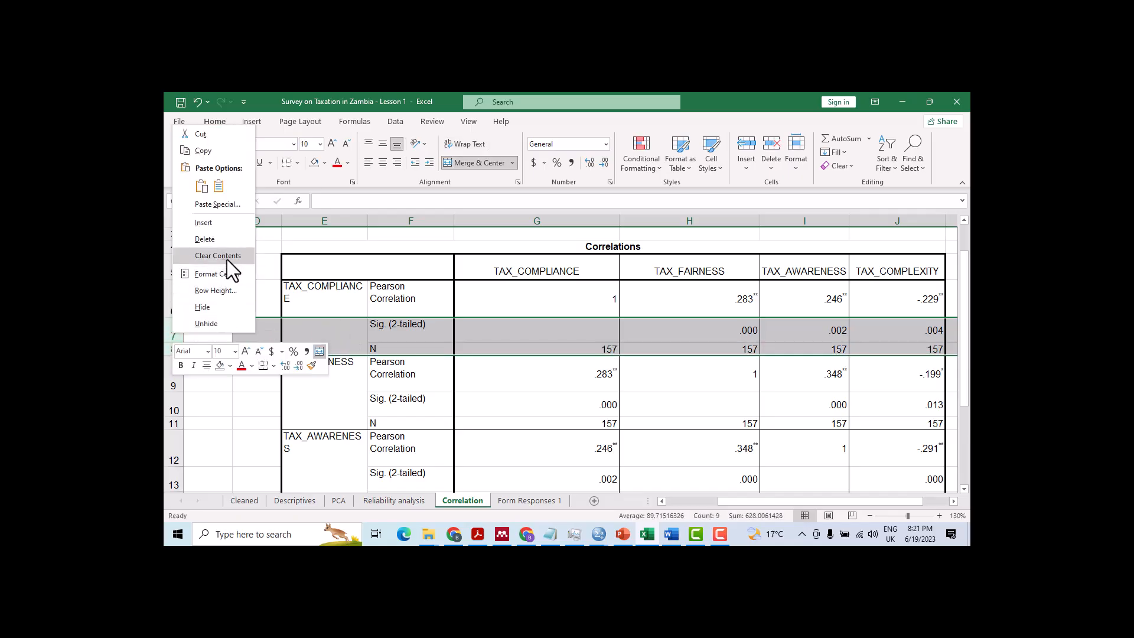
key(Escape)
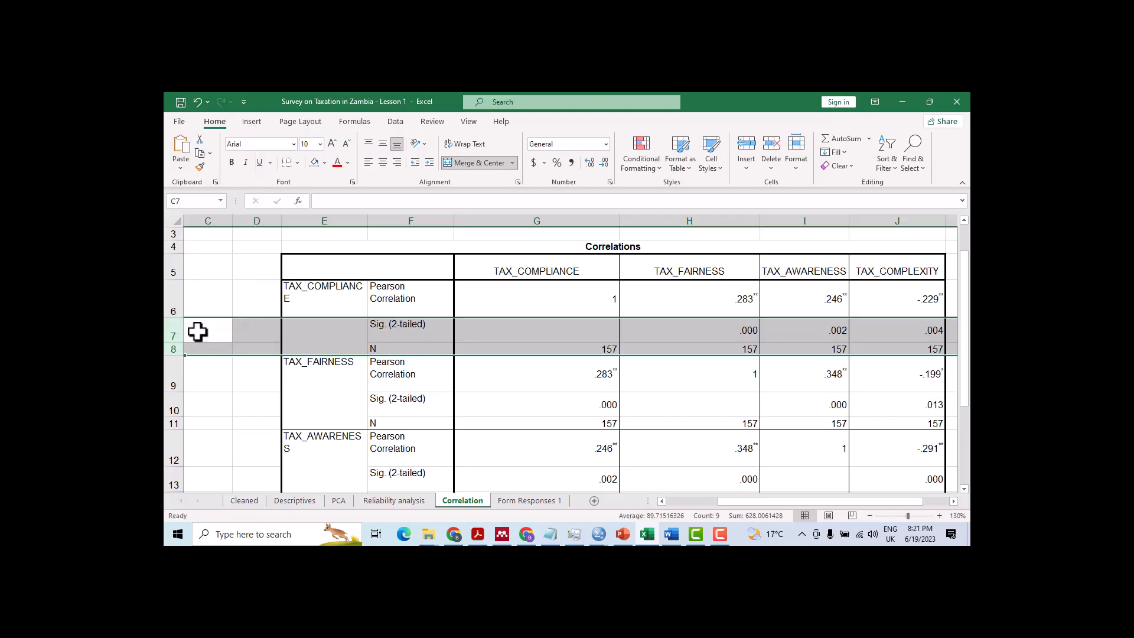
right_click(172, 333)
click(218, 241)
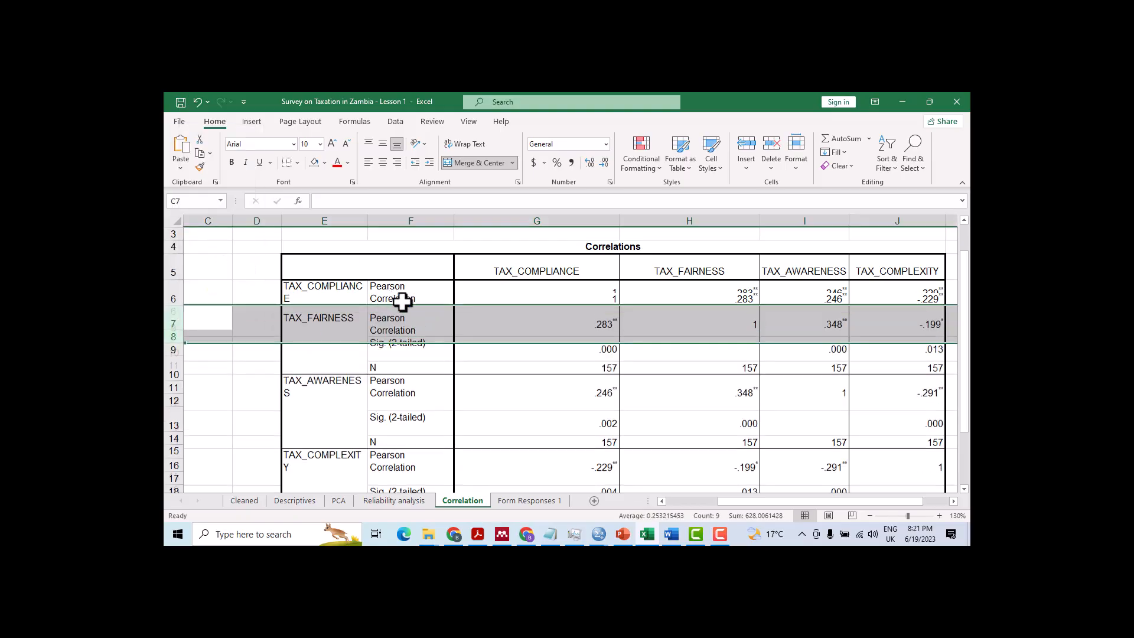
click(391, 385)
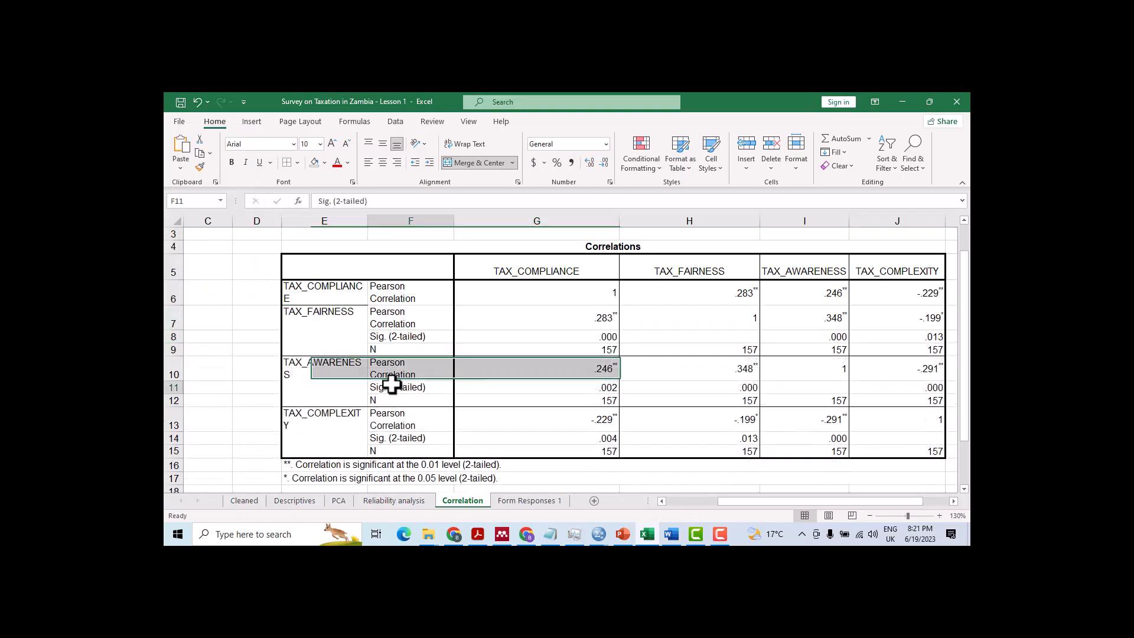
Delete the Sig. (2-tailed) and N rows of TAX_FAIRNESS, rows 8 and 9
click(172, 337)
drag(167, 337, 172, 349)
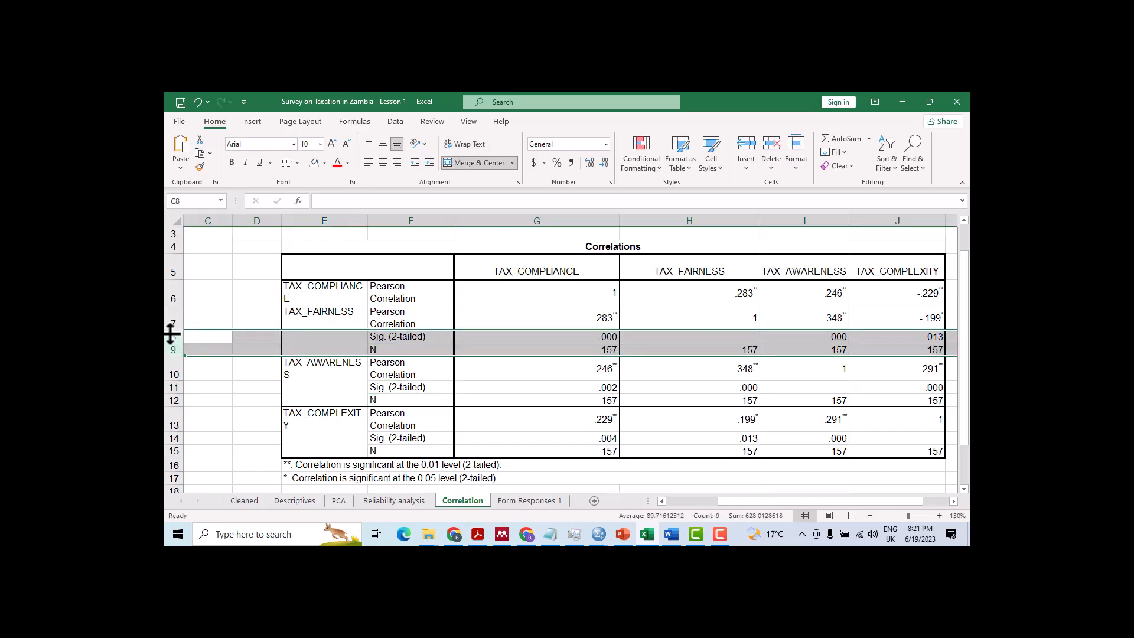
right_click(170, 333)
click(218, 242)
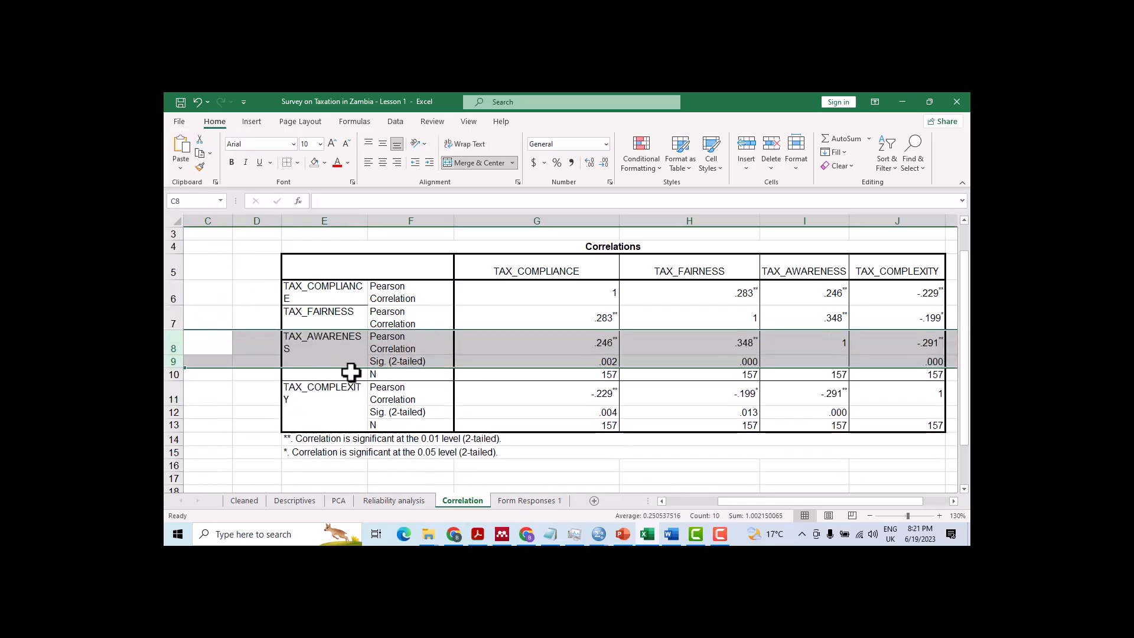
click(351, 372)
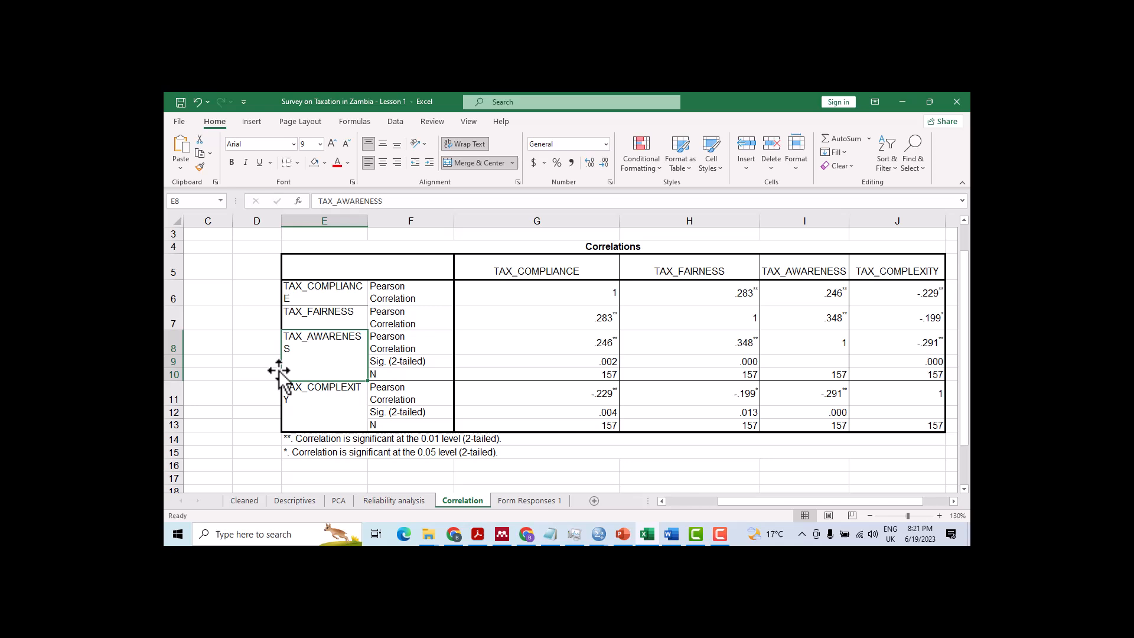
Delete the Sig. (2-tailed) and N rows of TAX_AWARENESS, rows 9 and 10
drag(170, 361, 176, 371)
right_click(171, 361)
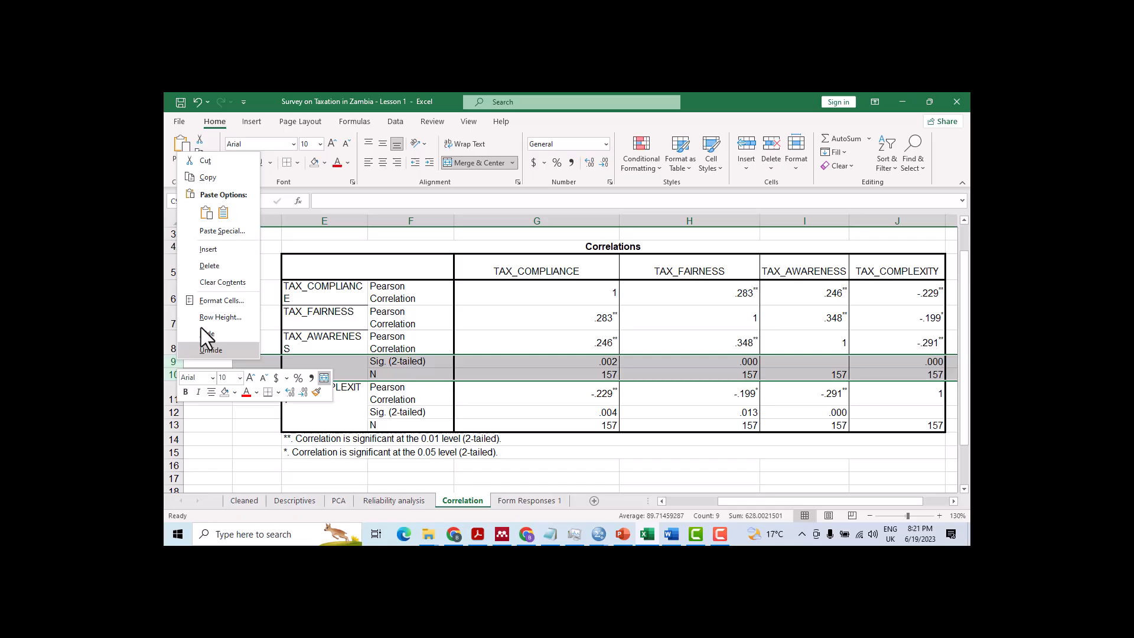
click(218, 273)
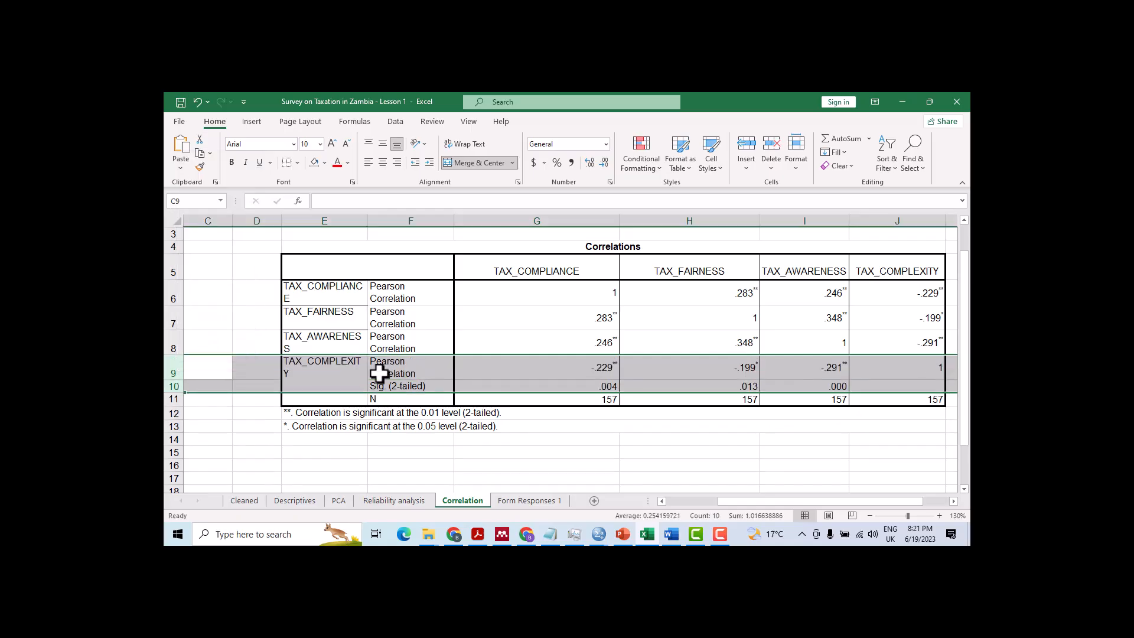
click(292, 410)
Delete the Sig. (2-tailed) and N rows of TAX_COMPLEXITY, and widen column E so each variable name fits on one line
drag(170, 387, 171, 400)
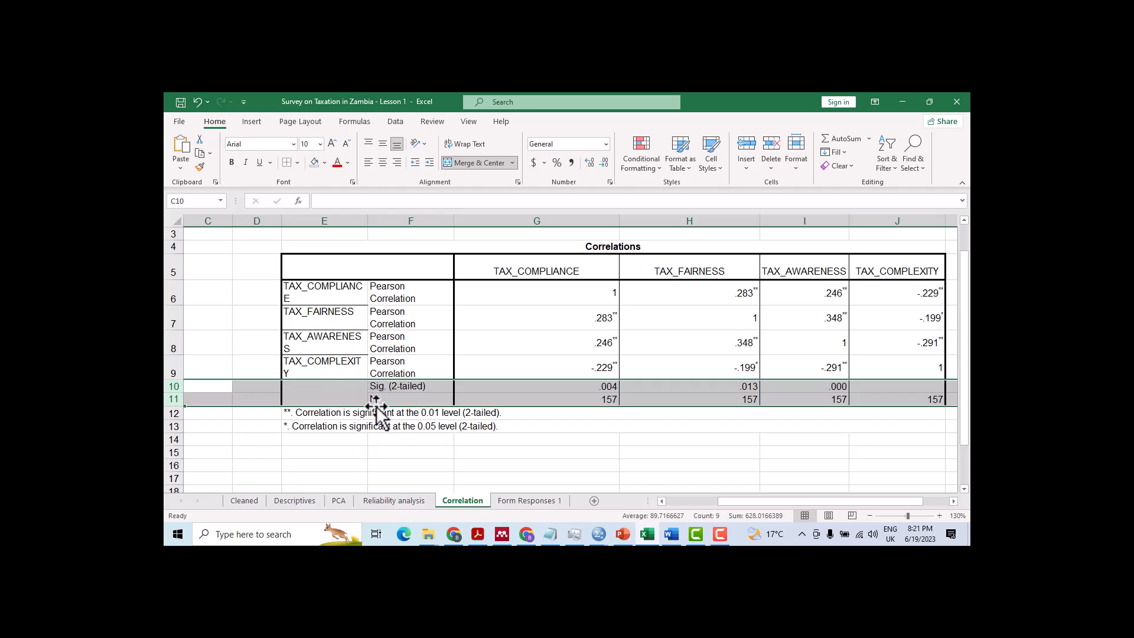
right_click(174, 393)
click(224, 296)
click(614, 451)
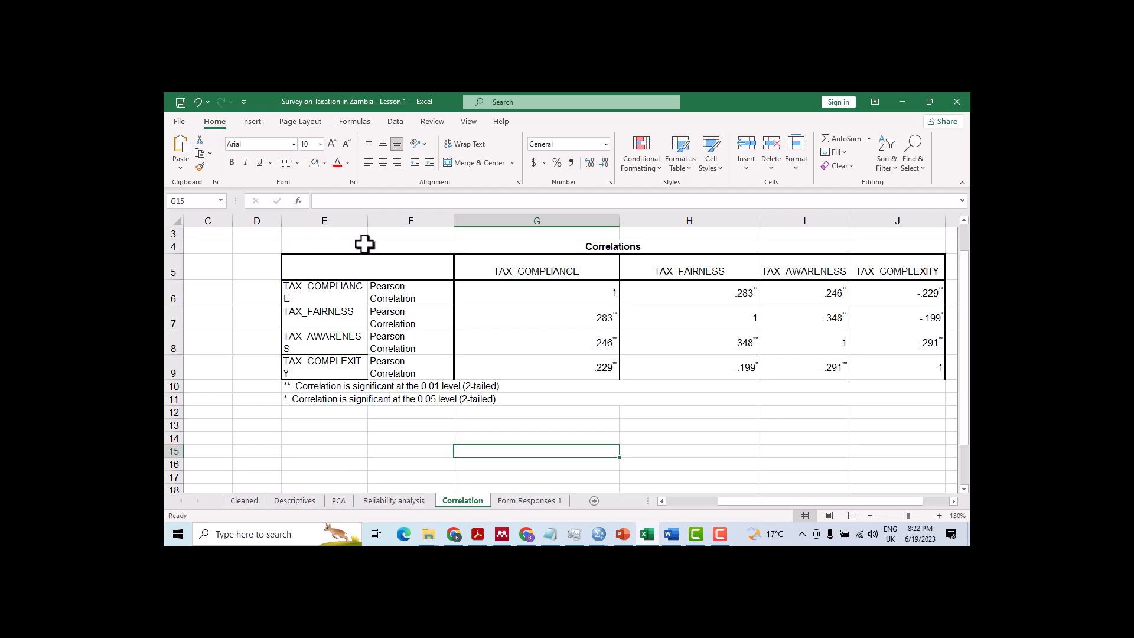
drag(367, 219, 391, 218)
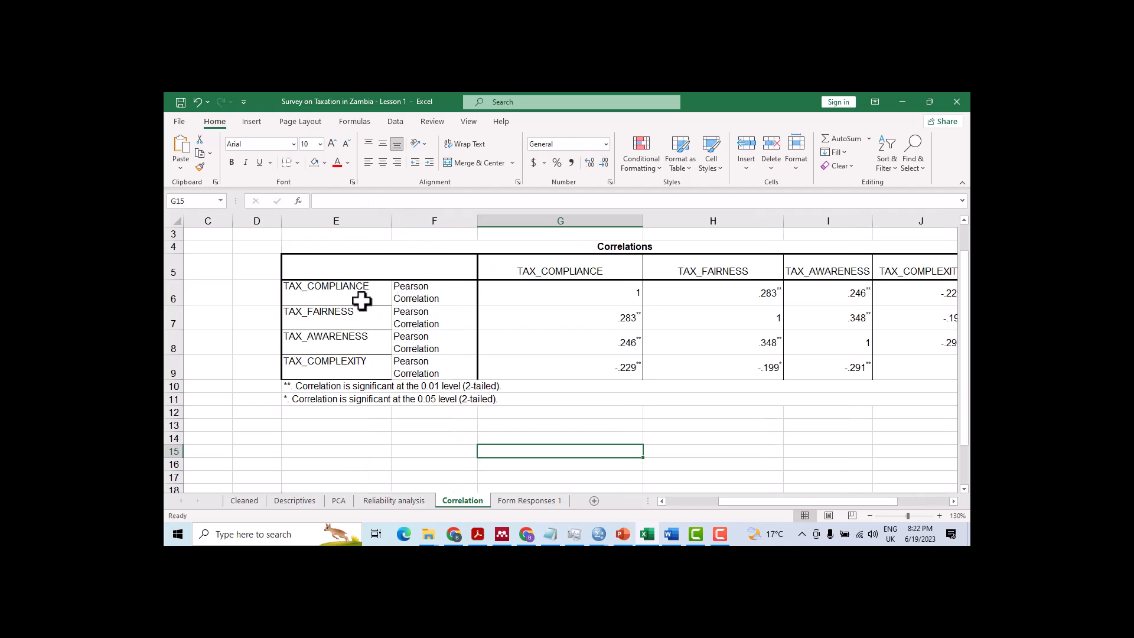
Number the four row variables 1 to 4 in cells D6 to D9 beside their names
click(632, 267)
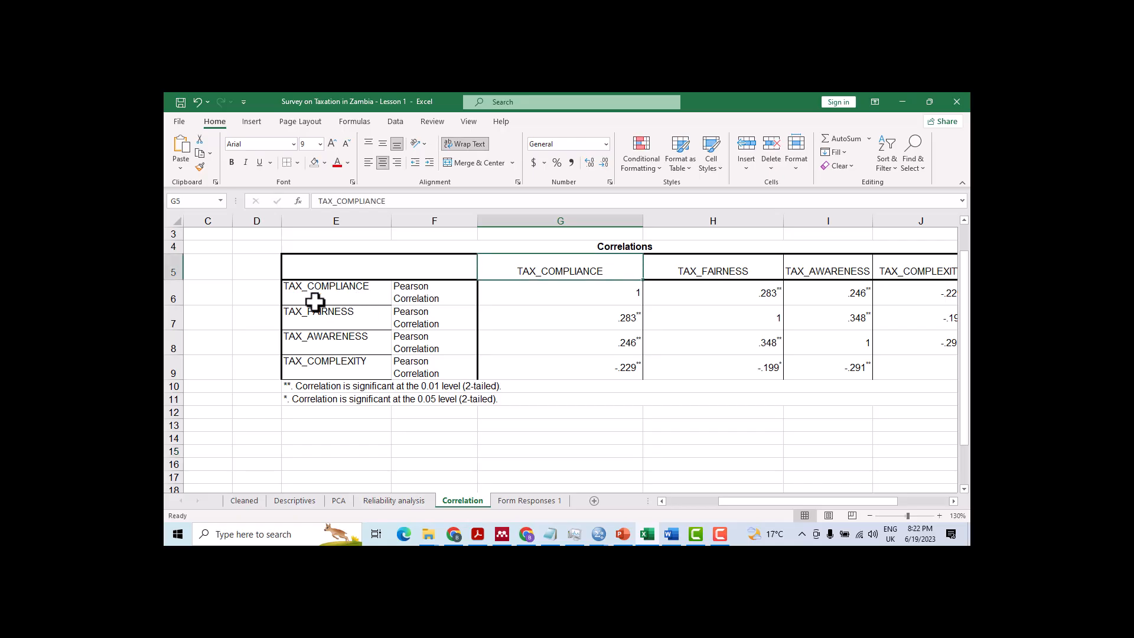
click(250, 298)
text(1)
key(Return)
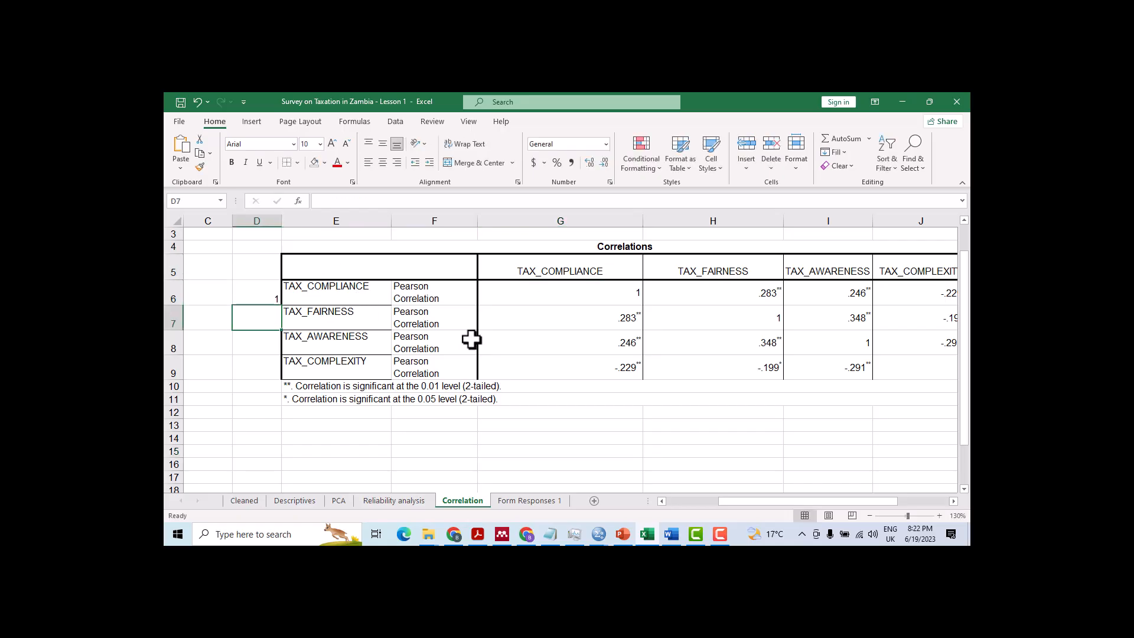
text(2)
key(Return)
text(3)
key(Return)
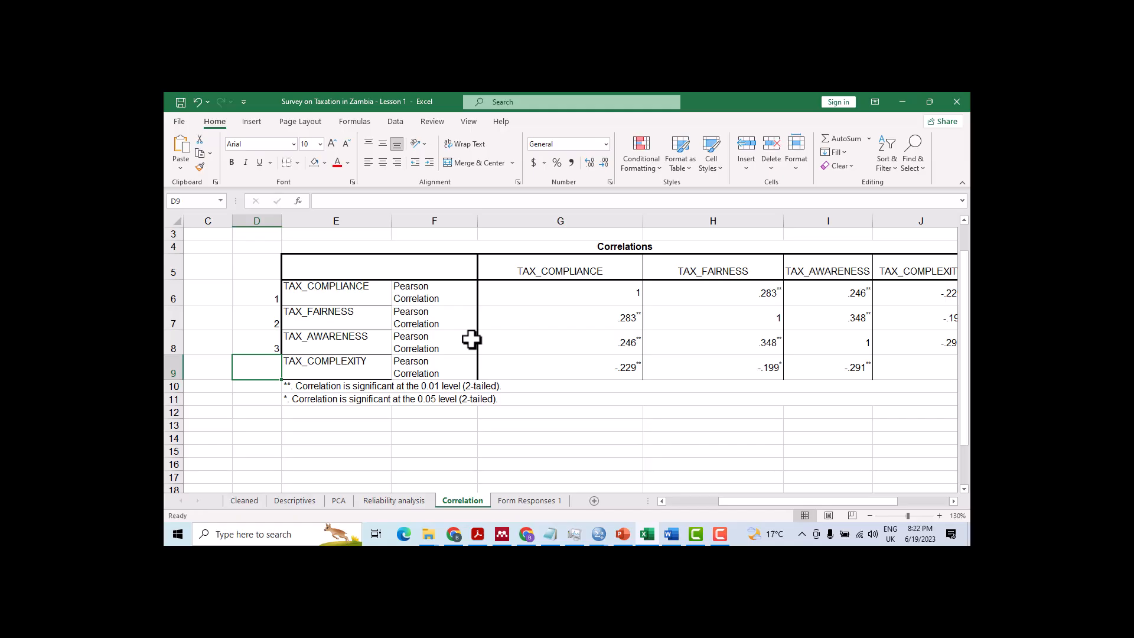
text(4)
key(Return)
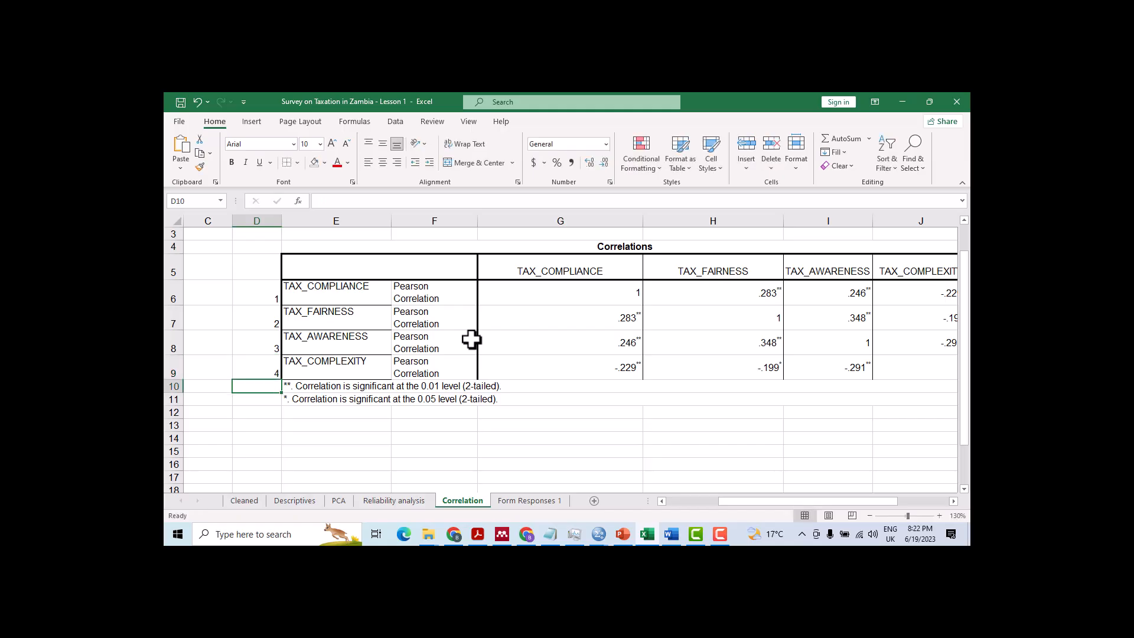
Replace the four column variable names in cells G5 to J5 with the numbers 1, 2, 3 and 4
click(319, 291)
click(580, 258)
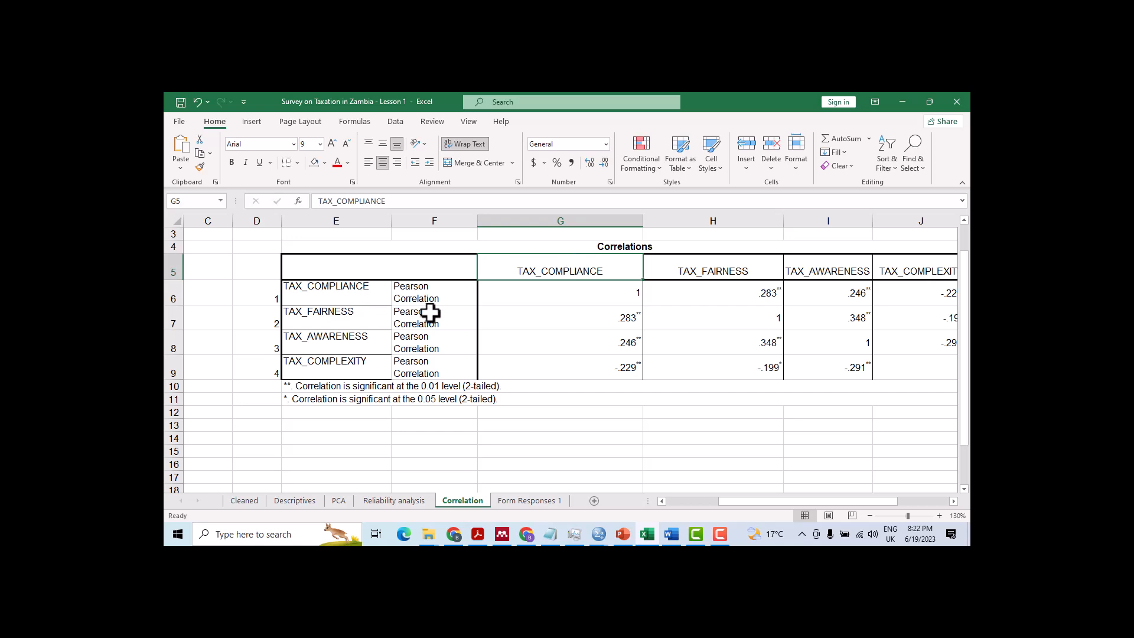
text(1)
click(685, 268)
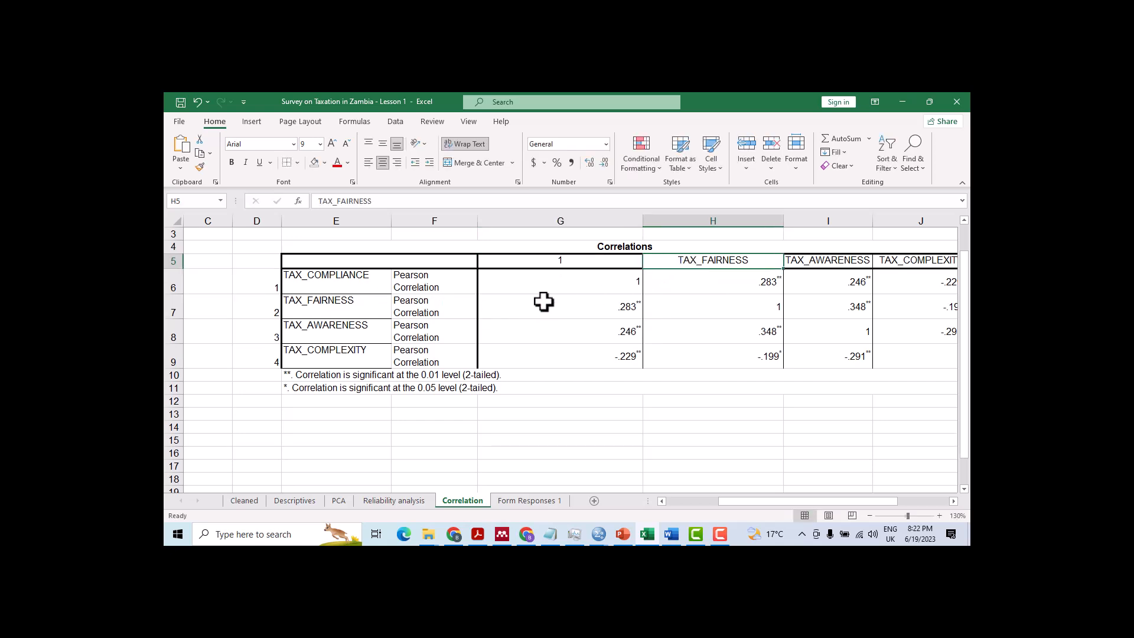
click(825, 253)
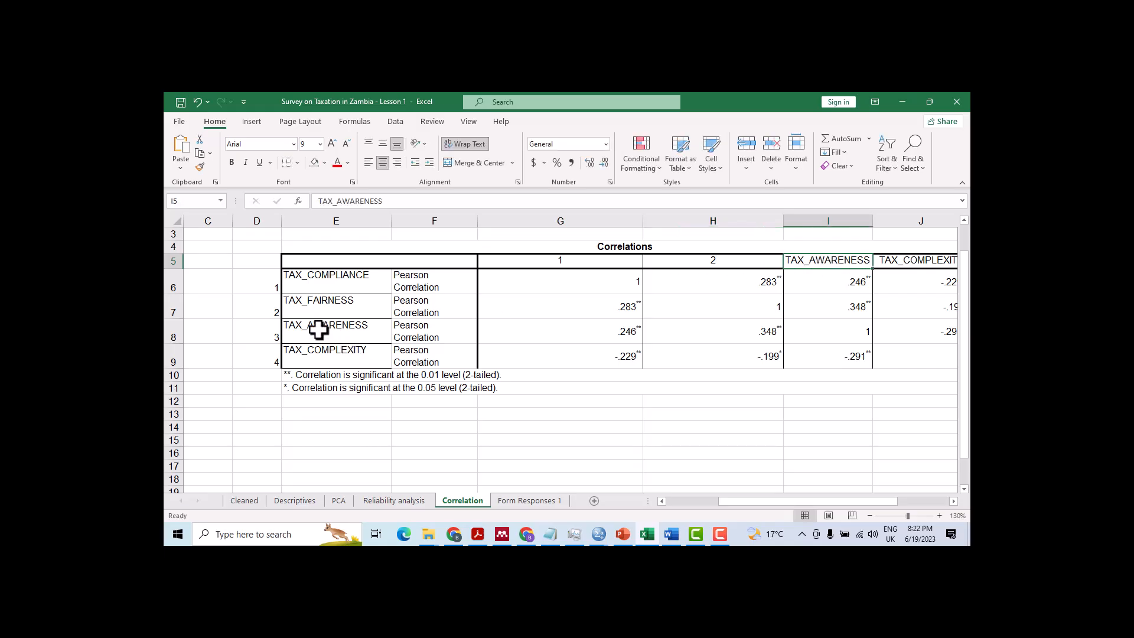
text(3)
click(902, 259)
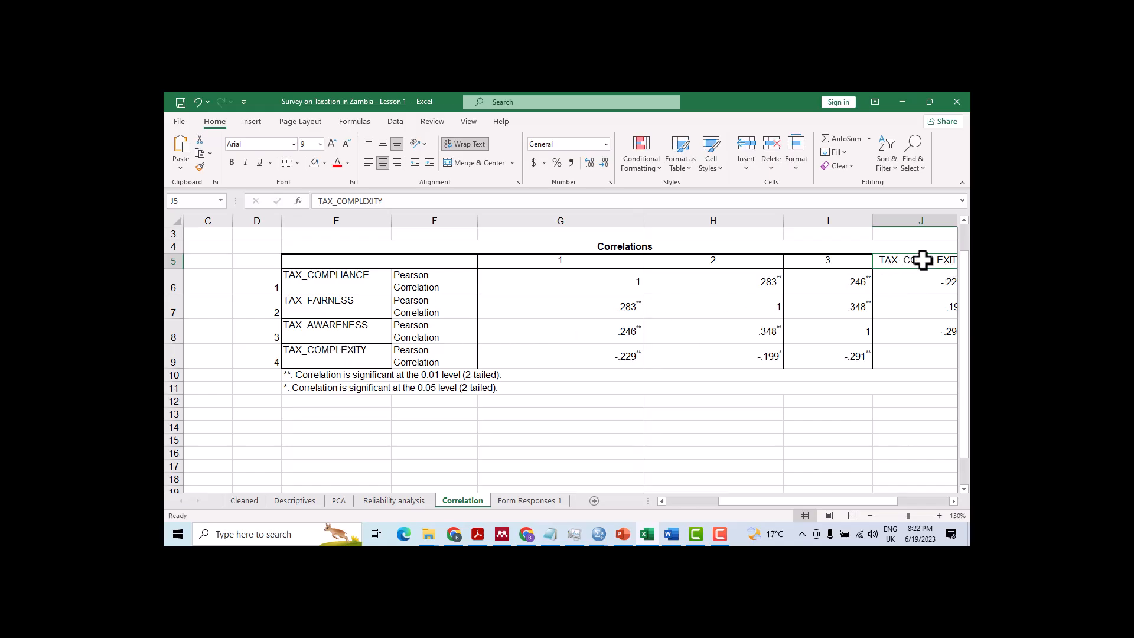
scroll(923, 260, right, 1)
text(4)
key(Return)
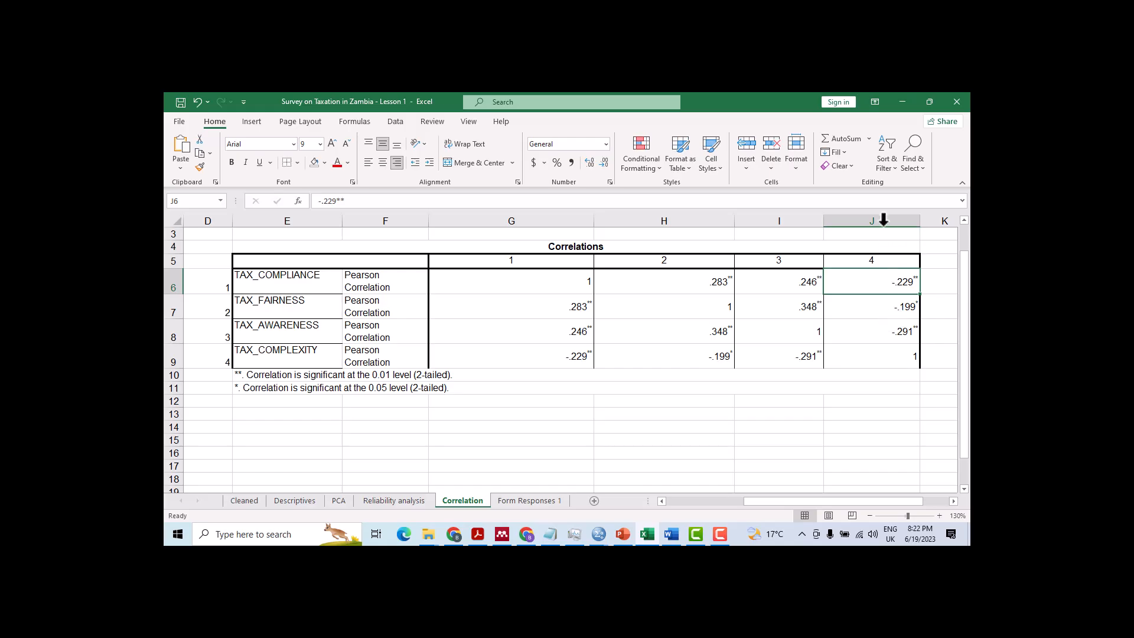
Autofit the widths of columns G to J to their numbered headers and coefficients
drag(883, 219, 483, 225)
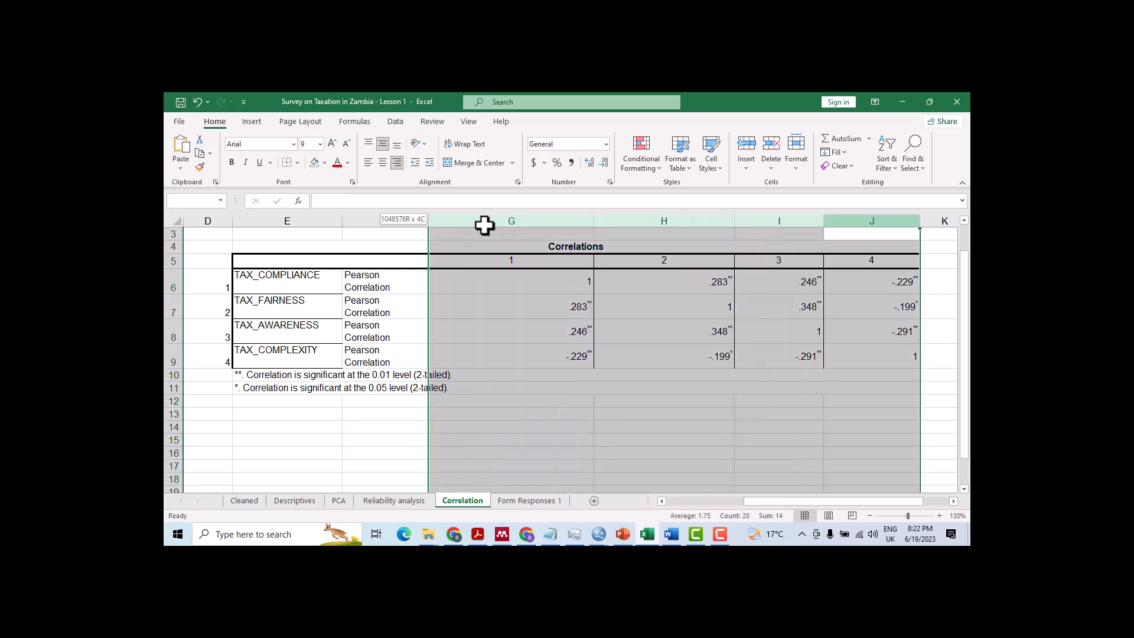
double_click(595, 219)
click(635, 404)
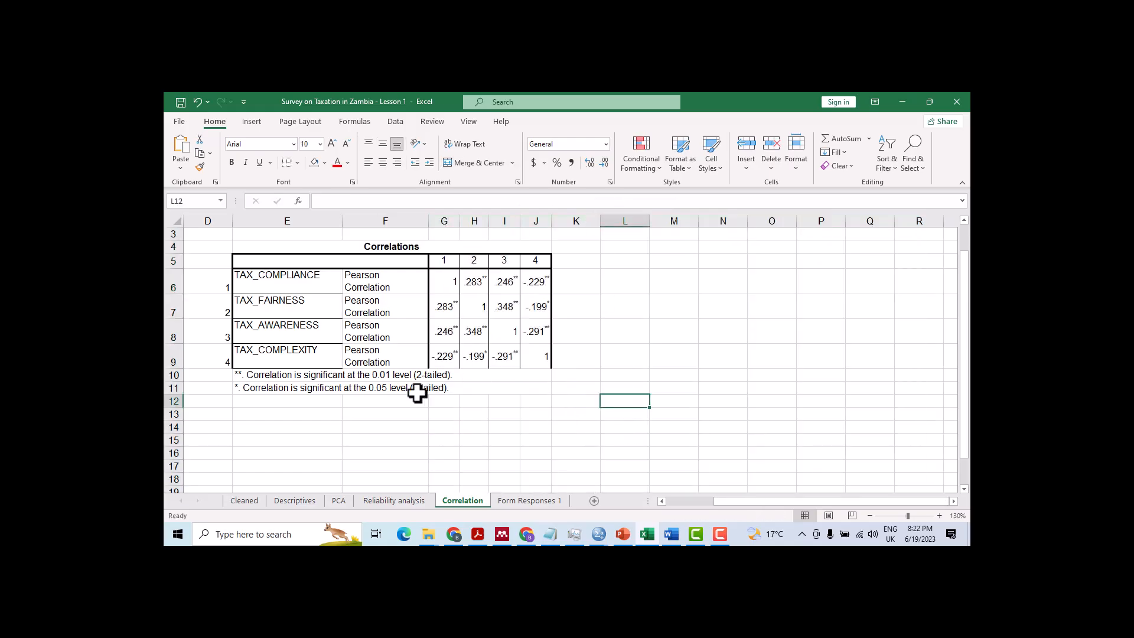
Unmerge the blank header cell E5 that spans columns E and F above the variable names
drag(374, 274, 376, 358)
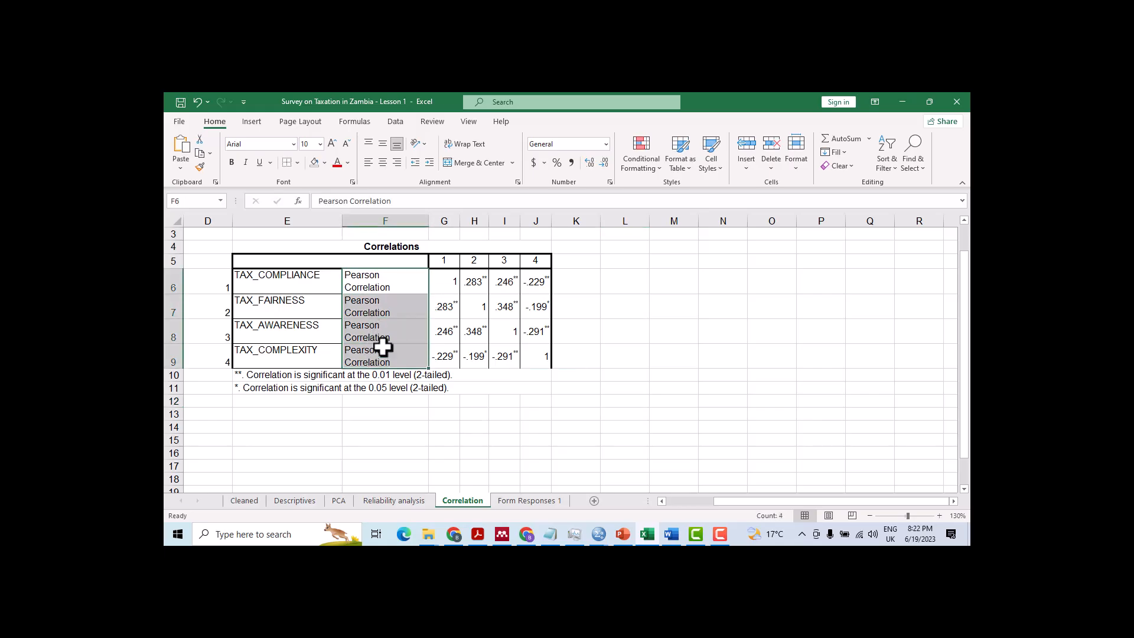
click(381, 261)
drag(382, 275, 383, 295)
click(379, 260)
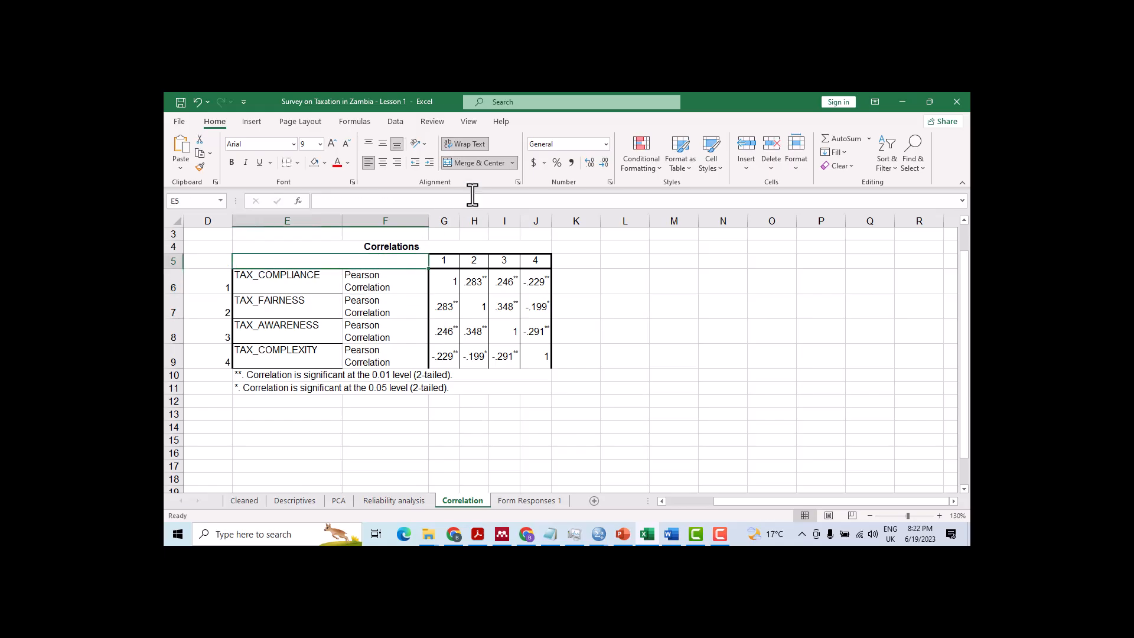
click(480, 162)
click(574, 349)
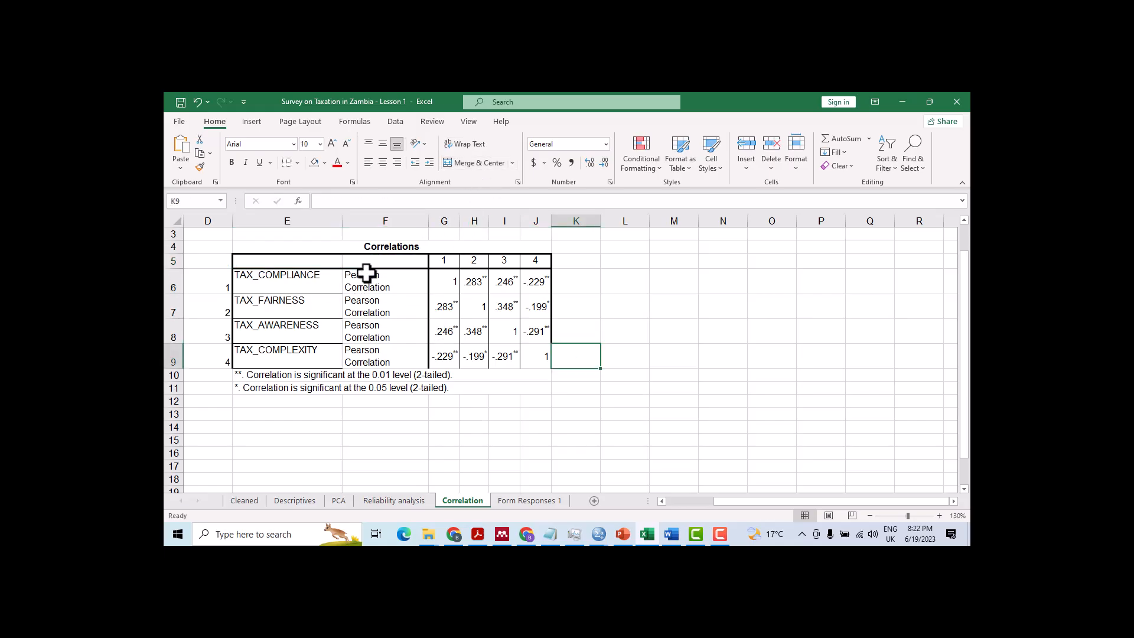
Delete column F, which holds the repeated Pearson Correlation labels
click(376, 221)
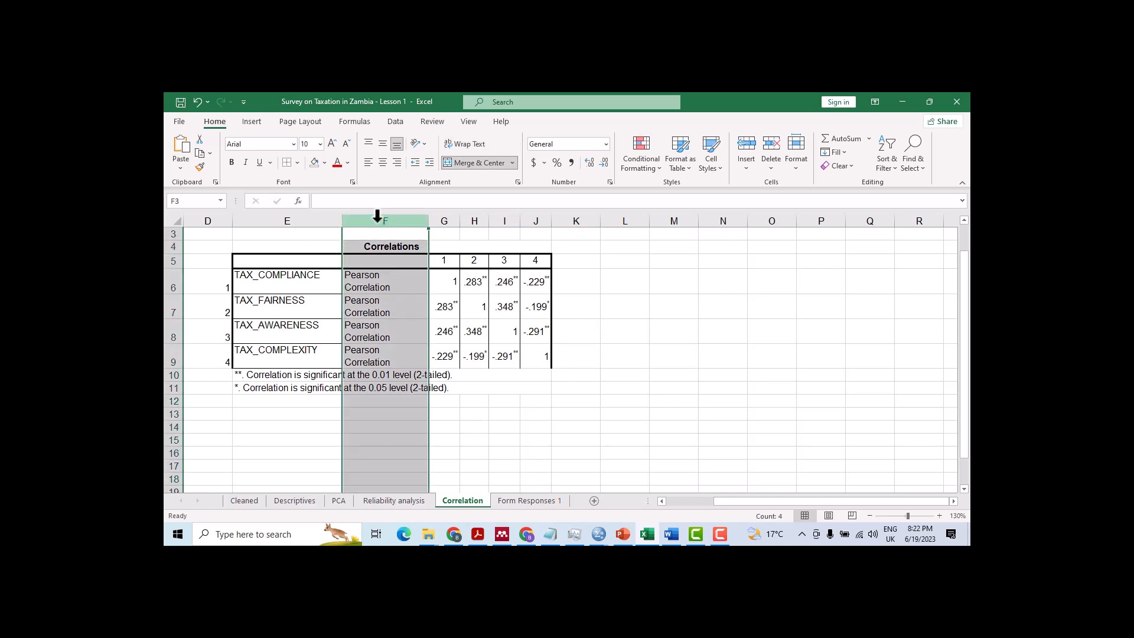
right_click(378, 216)
click(417, 329)
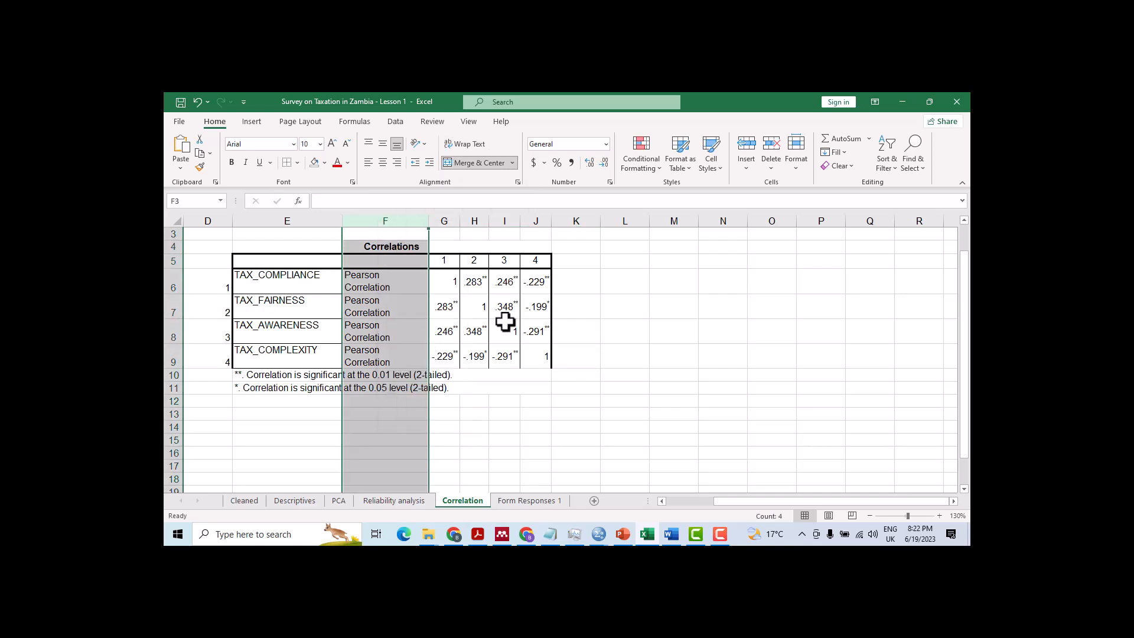
click(583, 331)
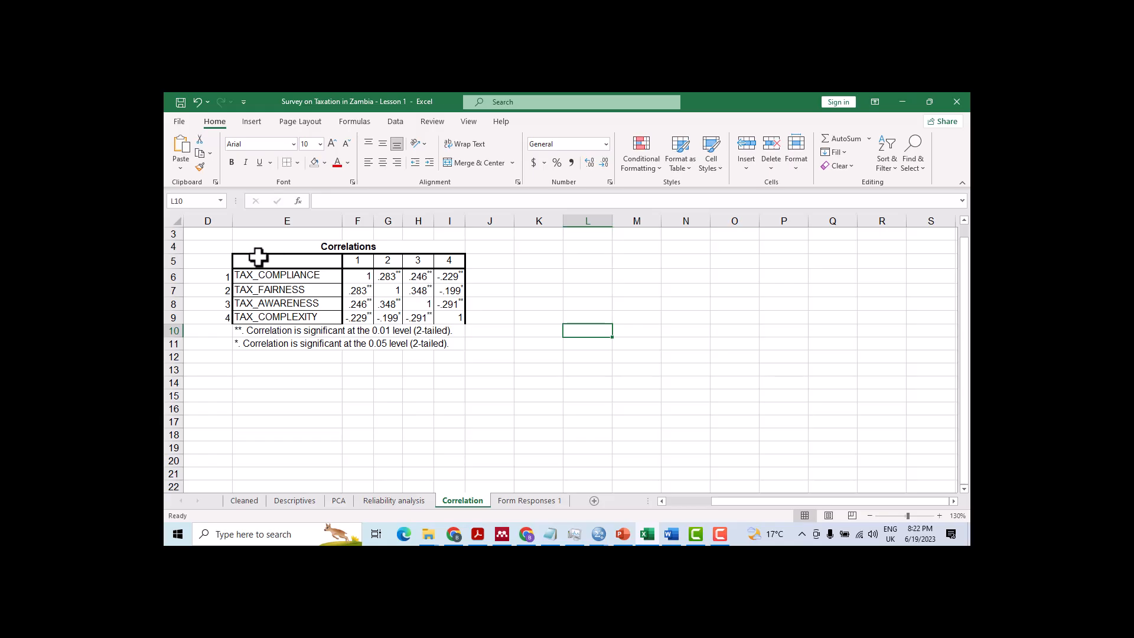
Remove all borders from the correlation table in cells E5 to I9
drag(259, 257, 455, 319)
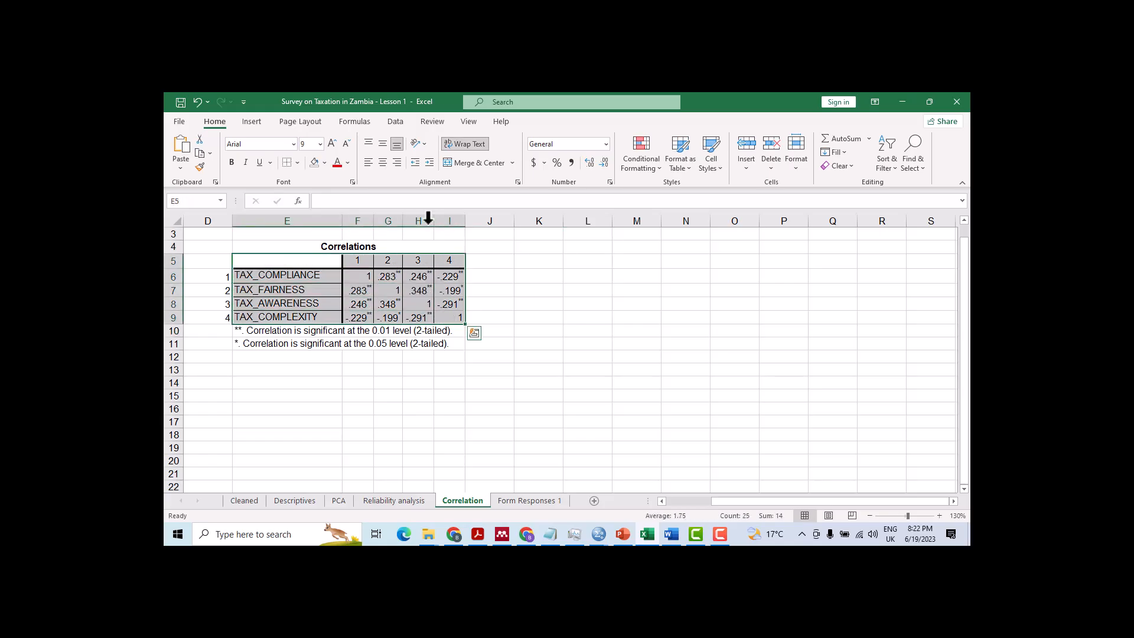
click(299, 163)
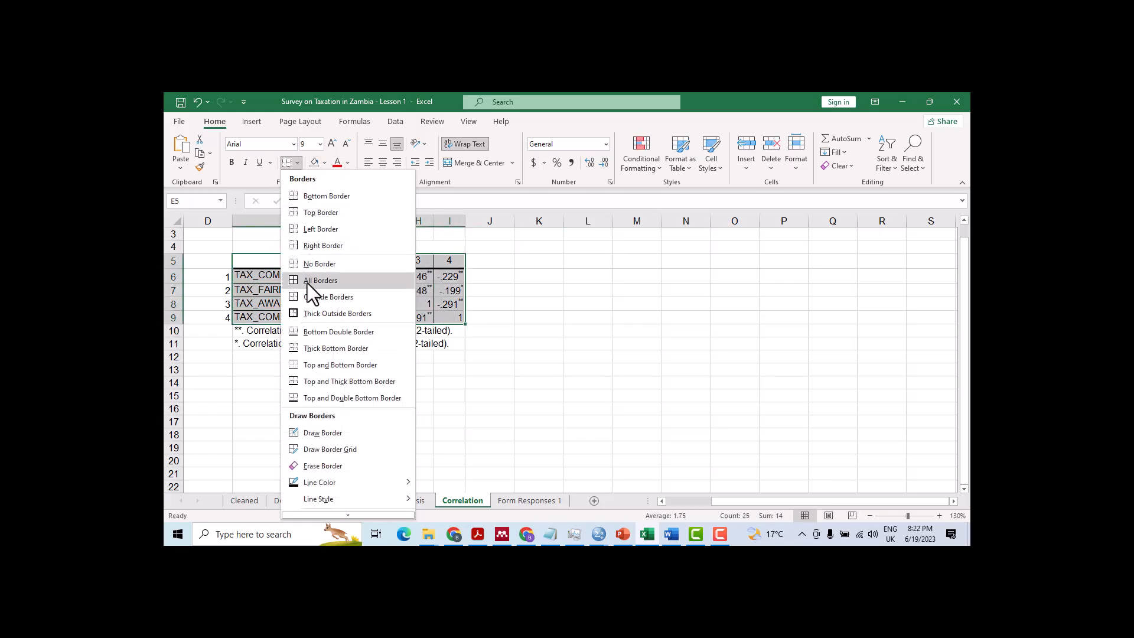
click(309, 286)
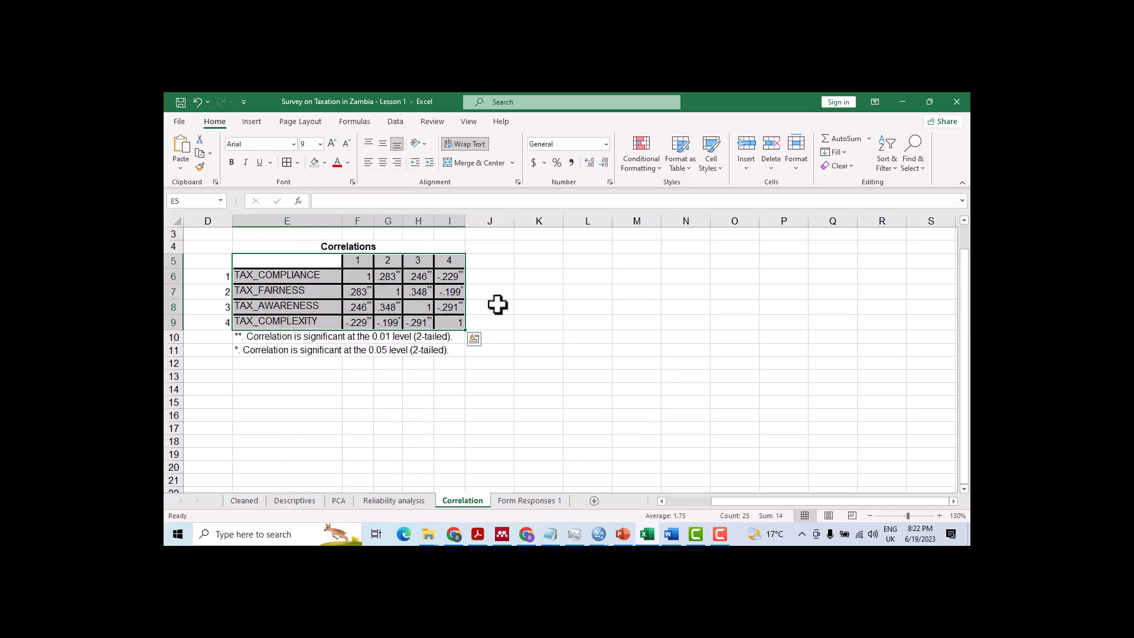
click(299, 163)
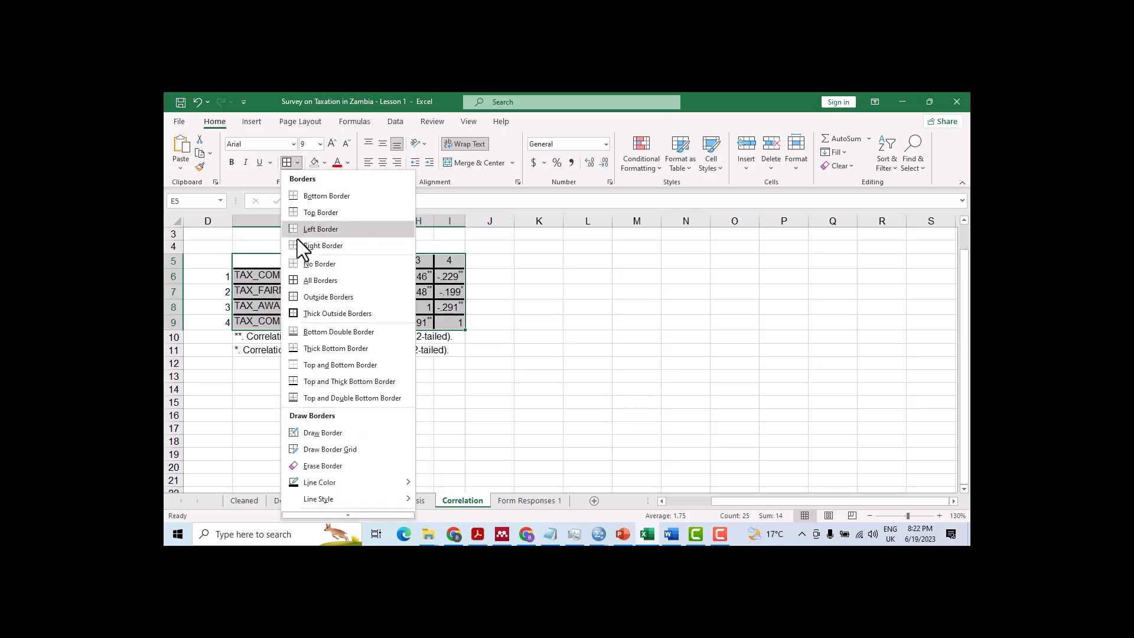
click(317, 263)
click(506, 289)
Unmerge the Correlations title cell and delete its row 4
click(365, 247)
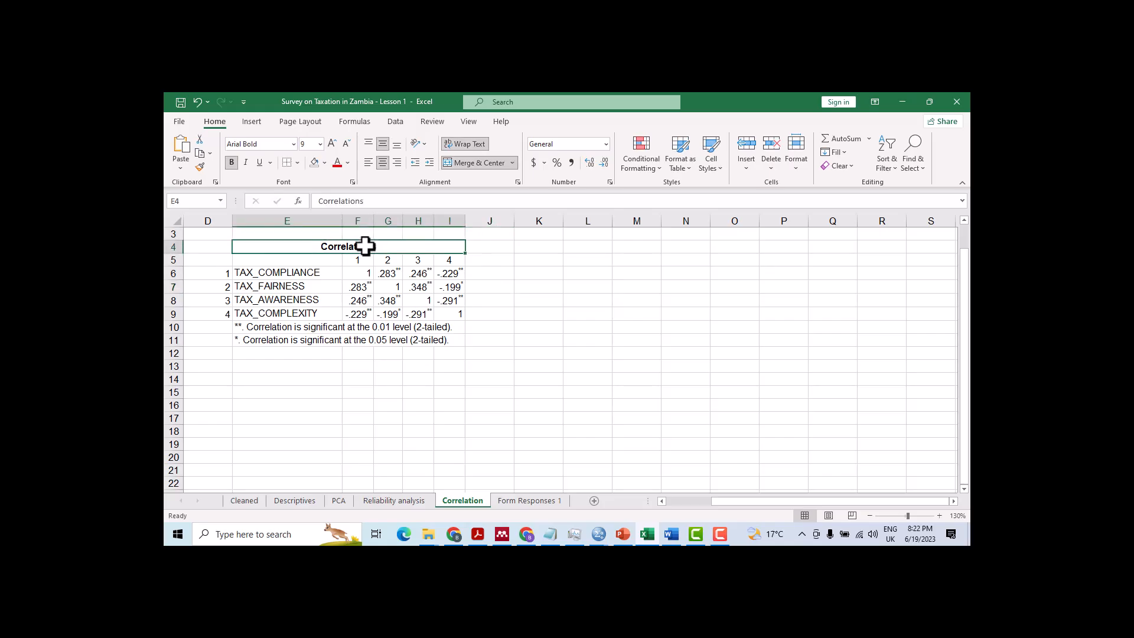
click(475, 165)
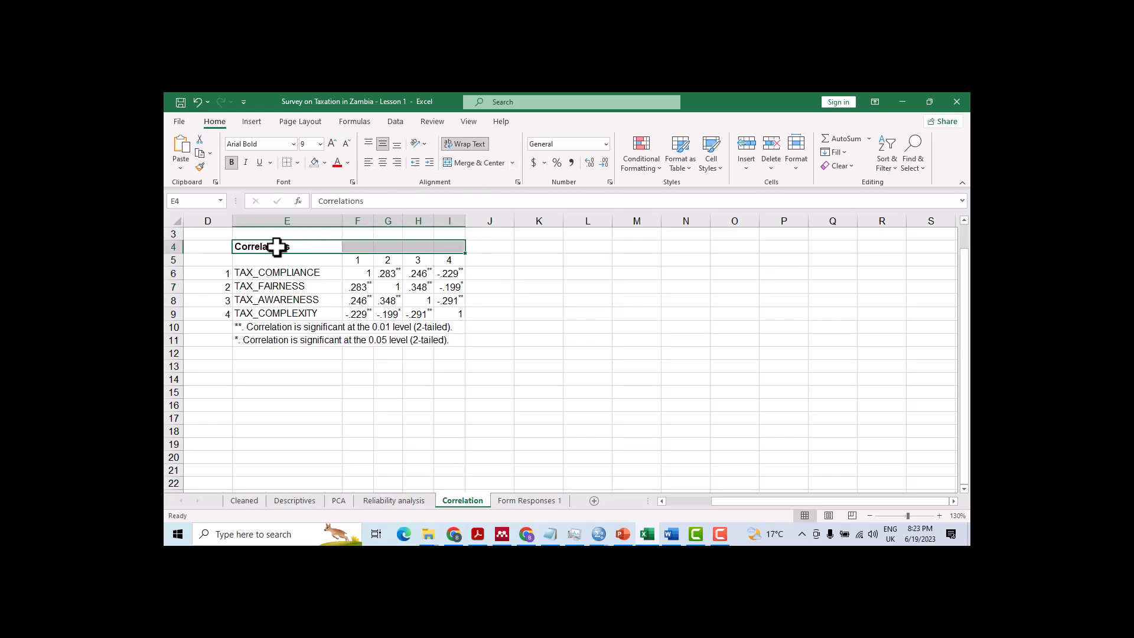
click(176, 247)
right_click(177, 247)
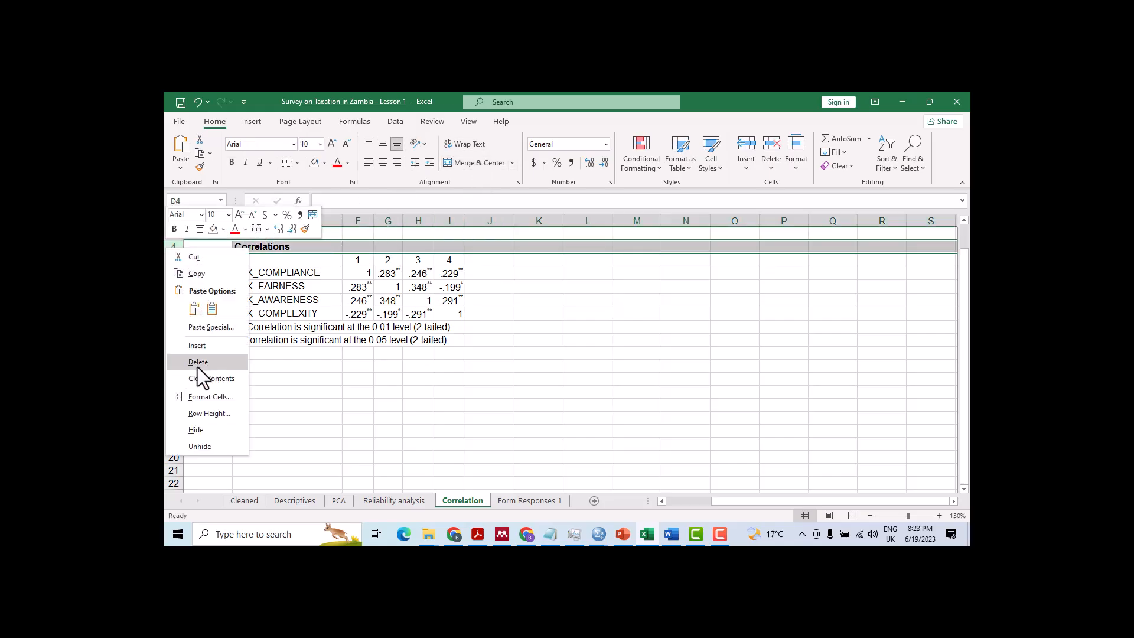
click(197, 367)
click(496, 329)
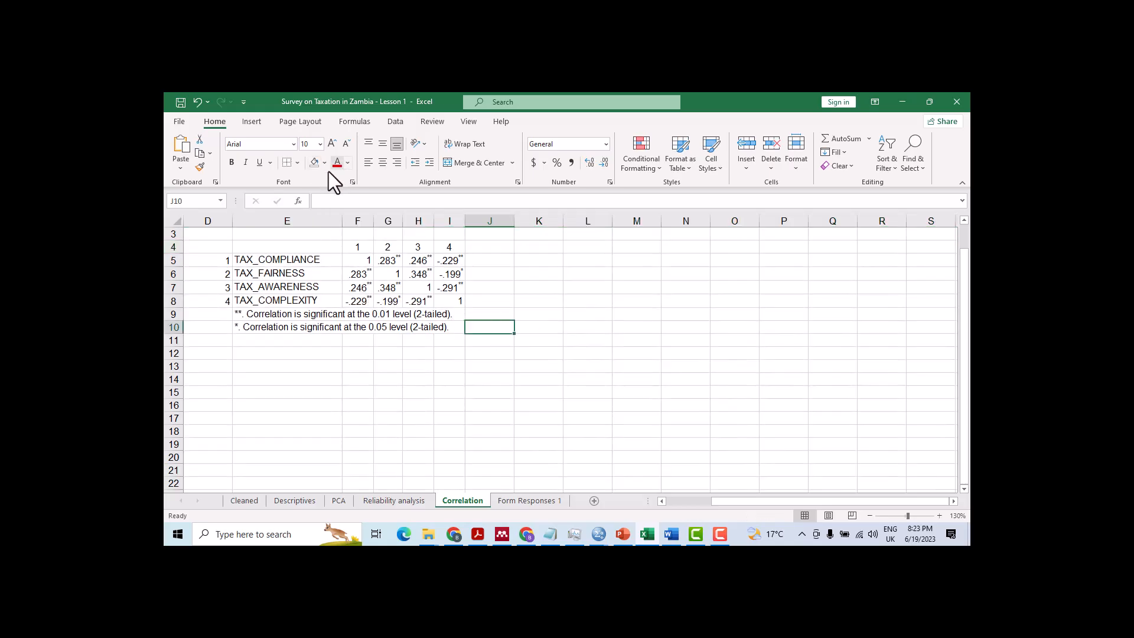
Draw thick horizontal border lines across columns D to I above and below header row 4 and beneath row 8
click(300, 165)
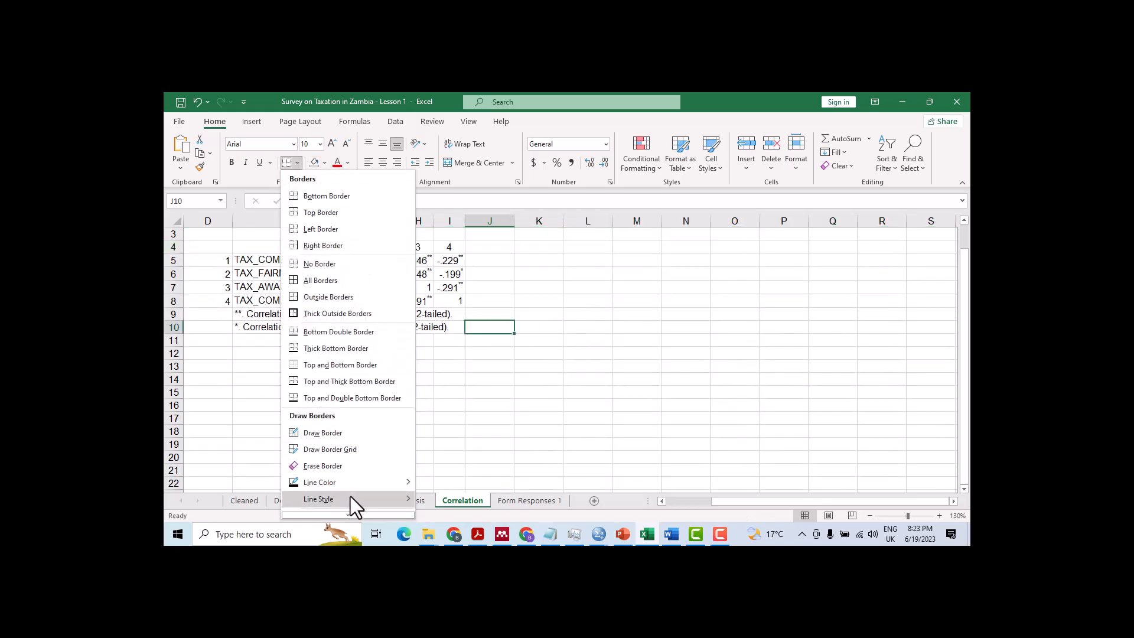
mouse_move(349, 498)
click(453, 508)
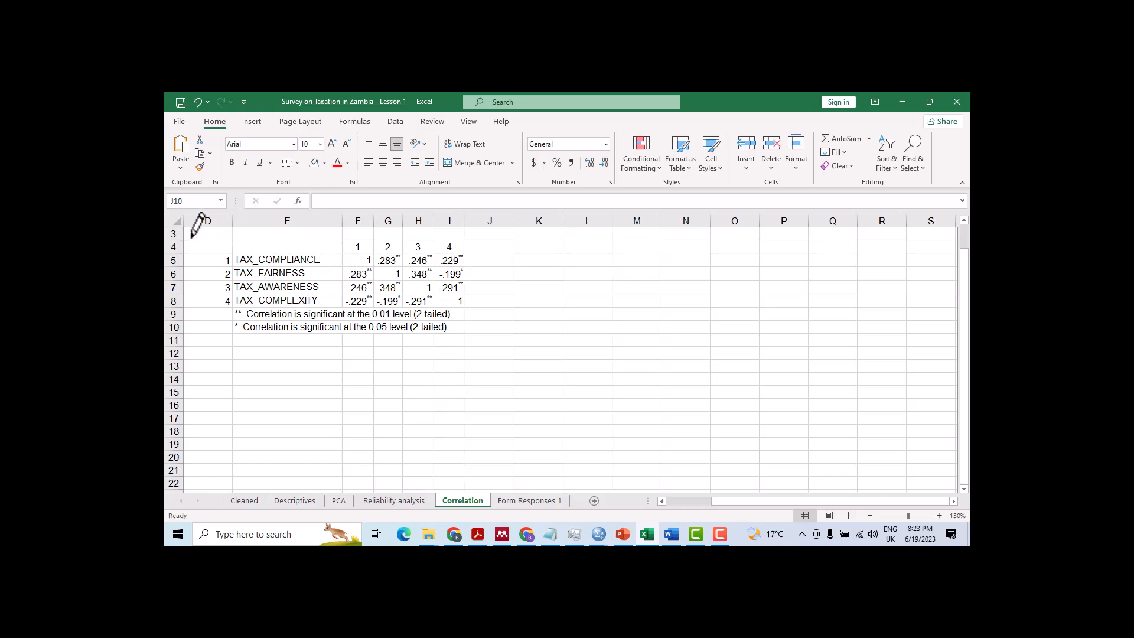
drag(191, 236, 463, 239)
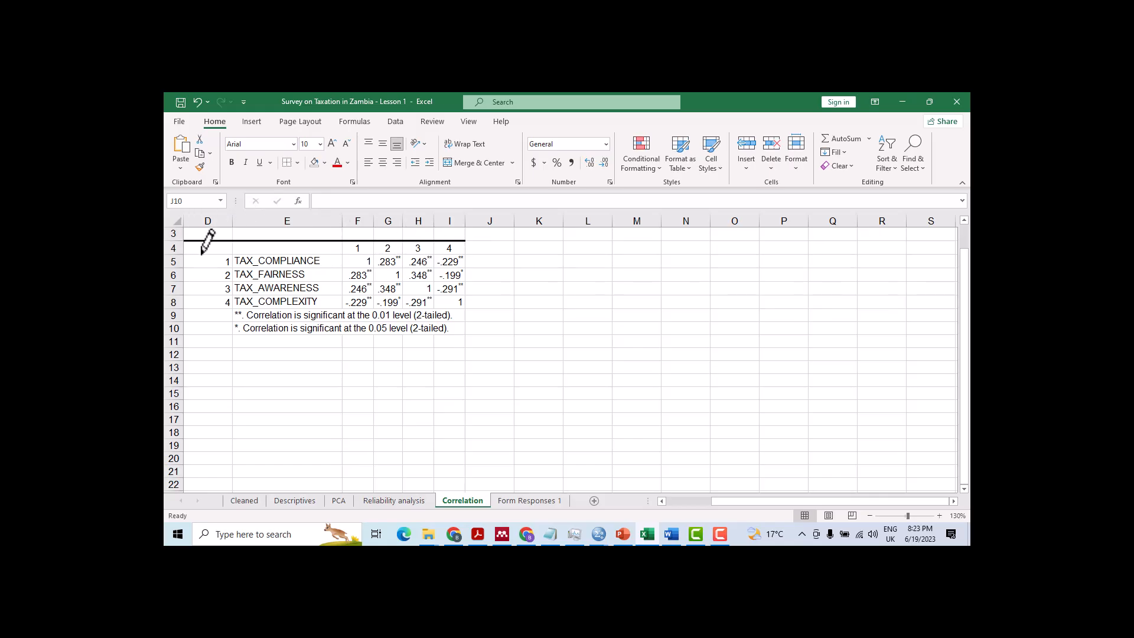
drag(225, 254, 465, 254)
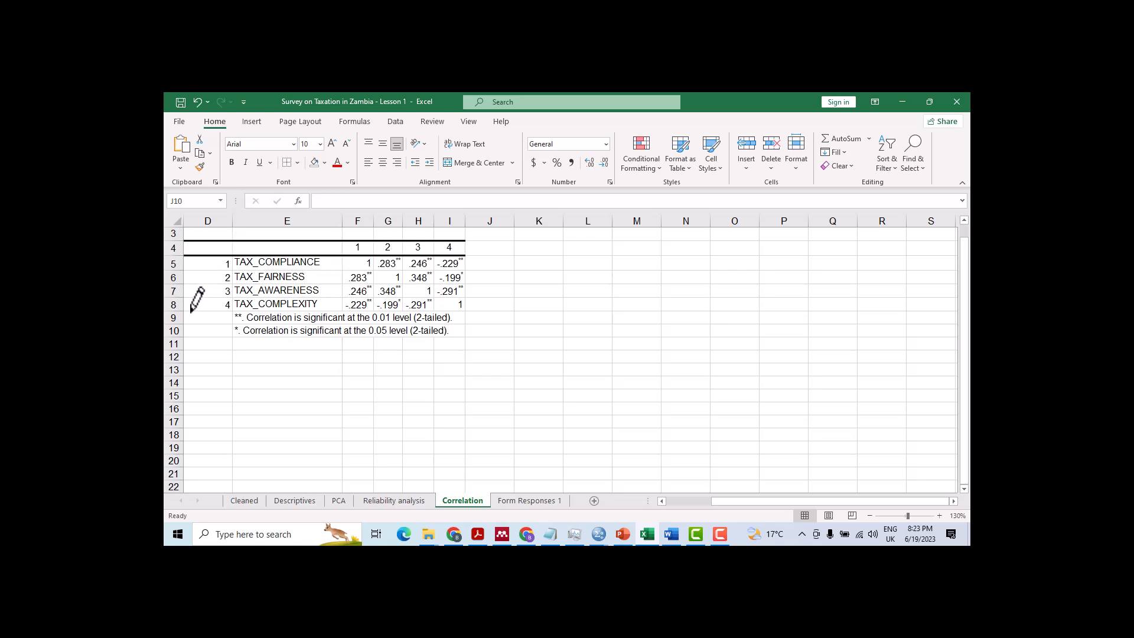
drag(186, 310, 464, 312)
key(Escape)
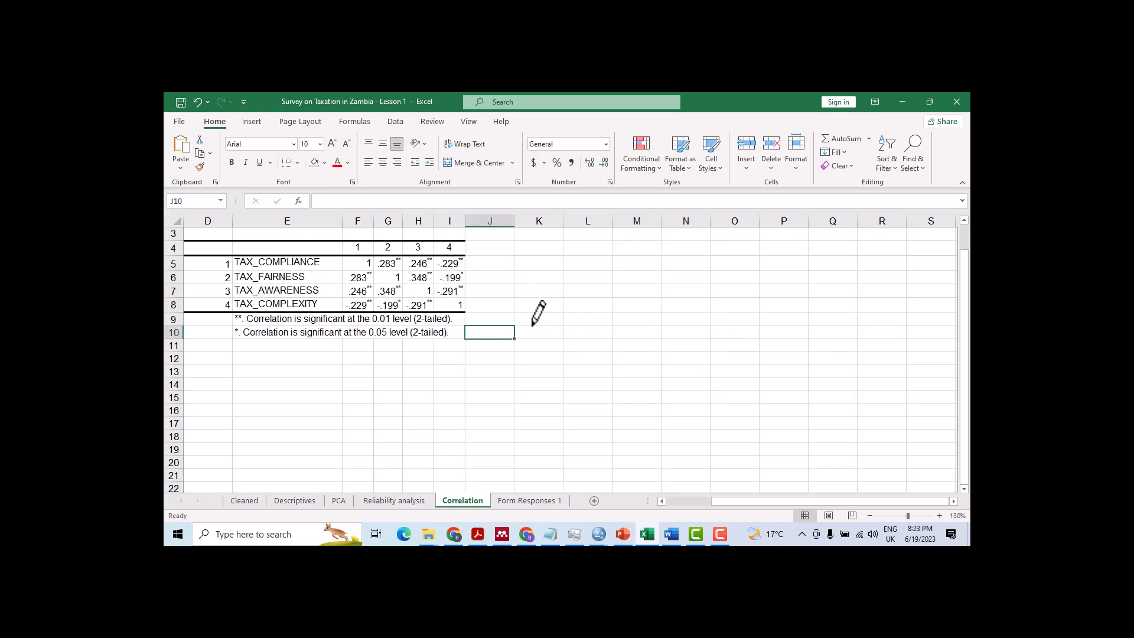
Insert a blank column before column D, which holds the variable numbers
click(441, 332)
click(204, 221)
right_click(205, 221)
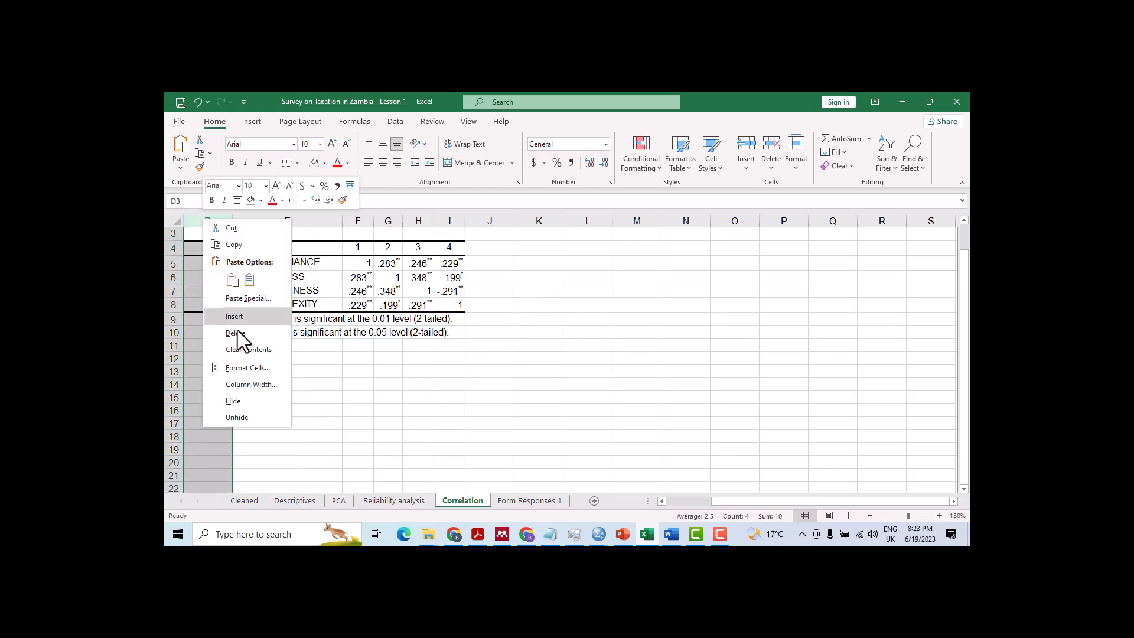
click(244, 317)
click(475, 385)
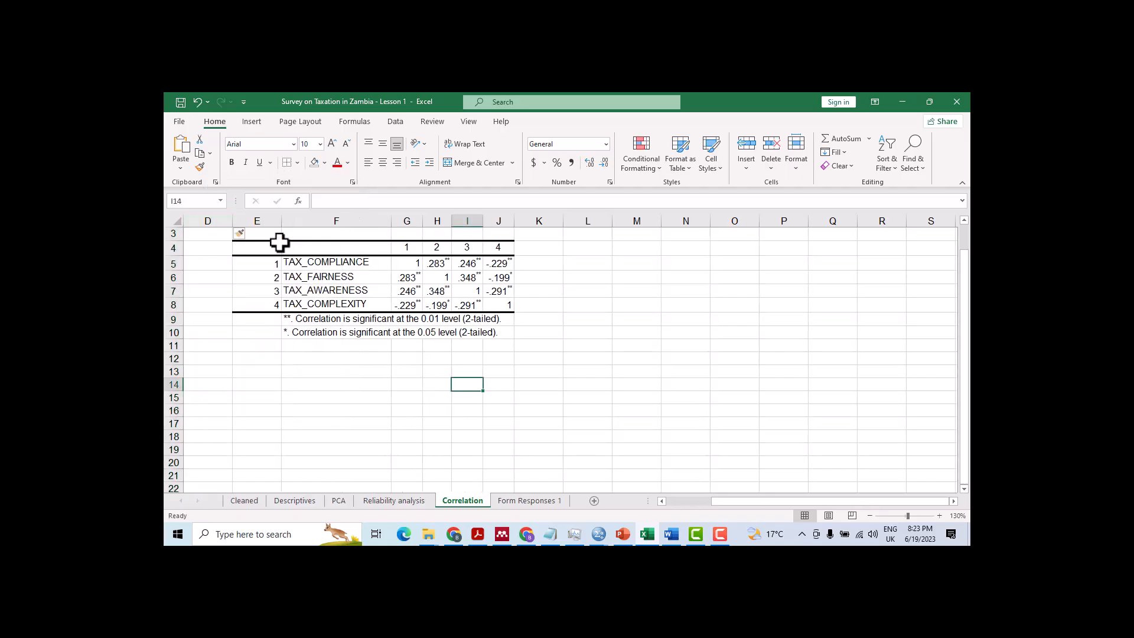
Narrow column E with the variable numbers, leaving it slightly wider than its contents
double_click(279, 218)
click(295, 330)
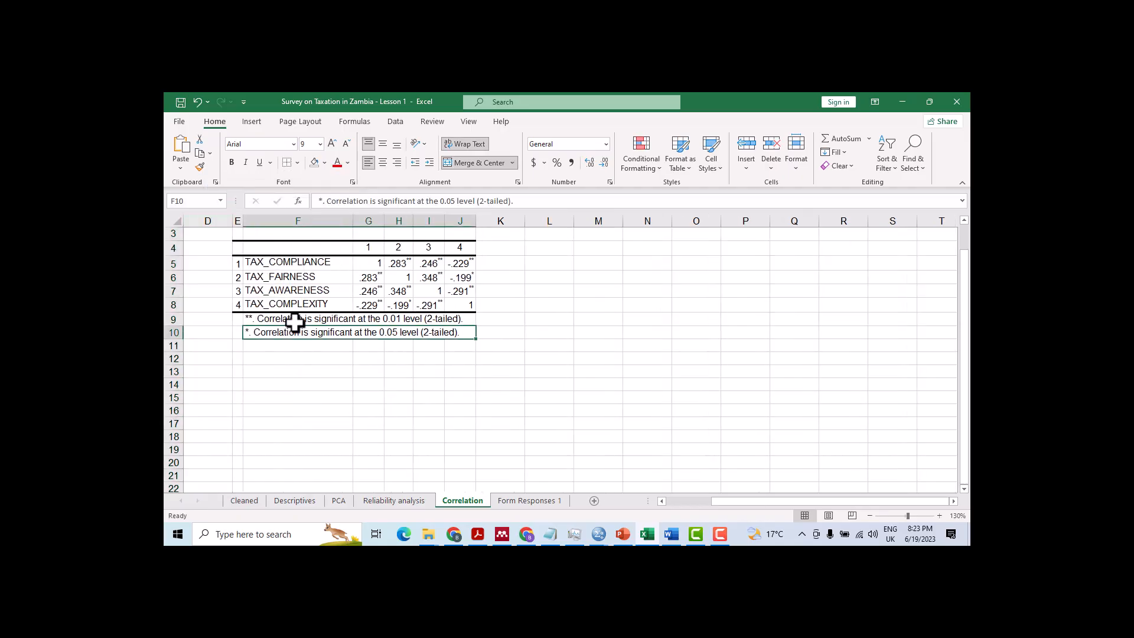
drag(244, 217, 260, 216)
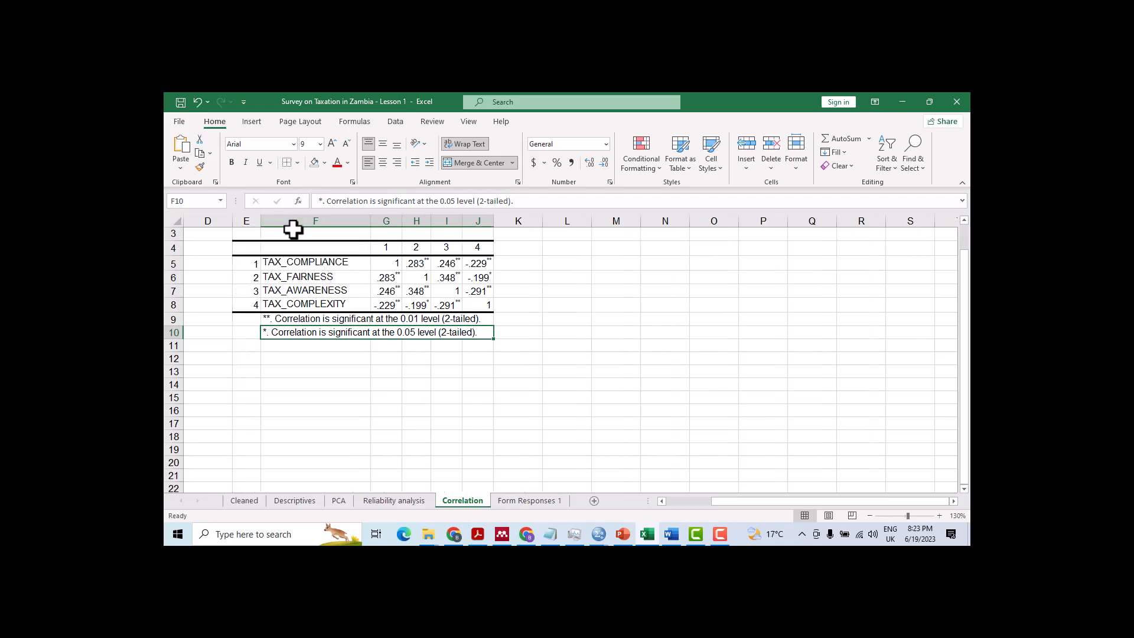
Enter the header Variable in cell F4 above the variable names
click(302, 246)
text(Variable)
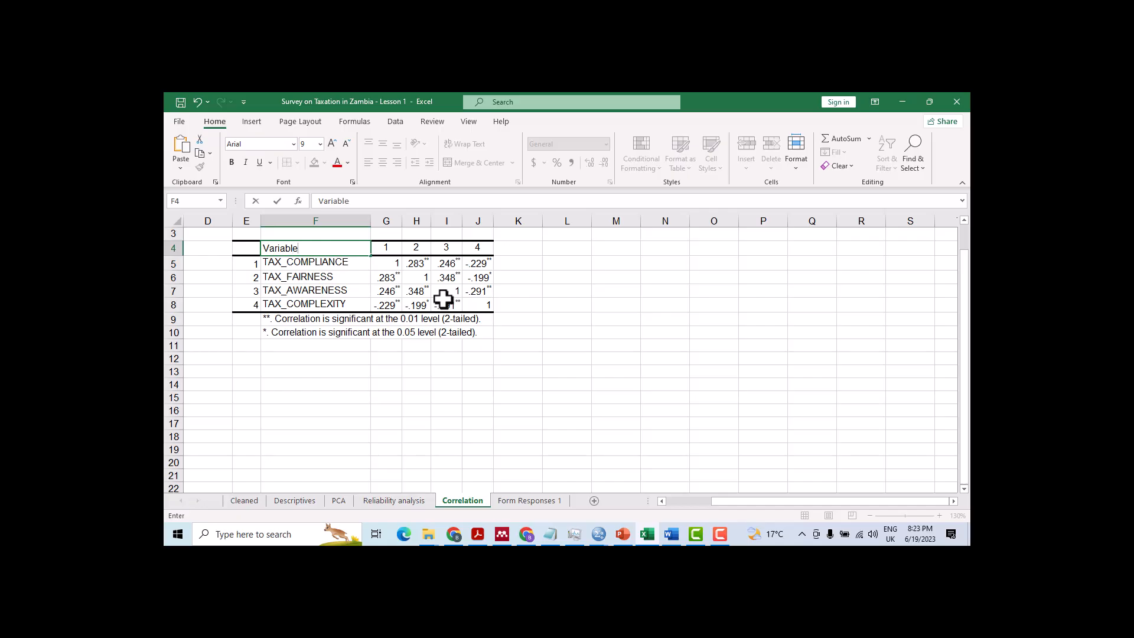
key(Return)
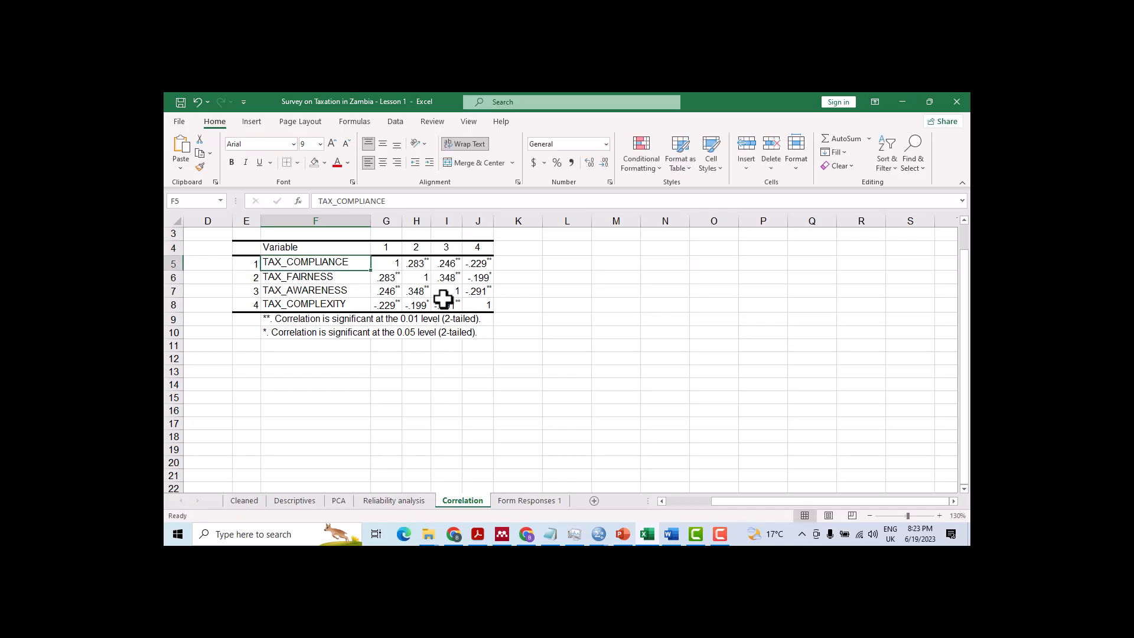
Rename the first two row variables in cells F5 and F6 as Tax Compliance and Tax Fairness
text(Tax Compliance)
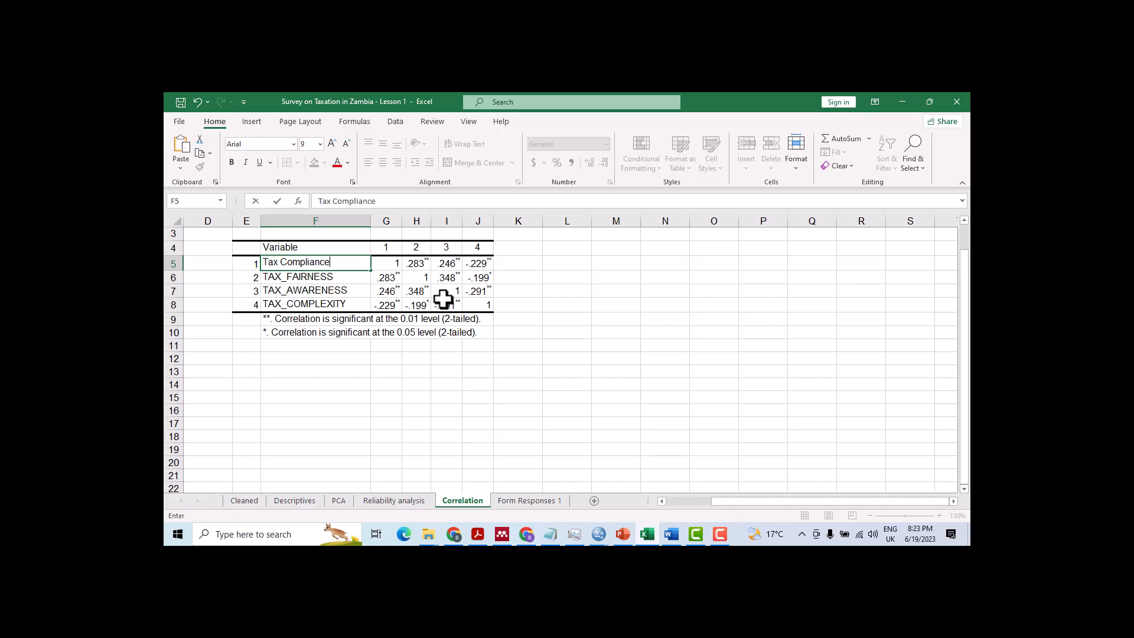
key(Return)
text(Taxc)
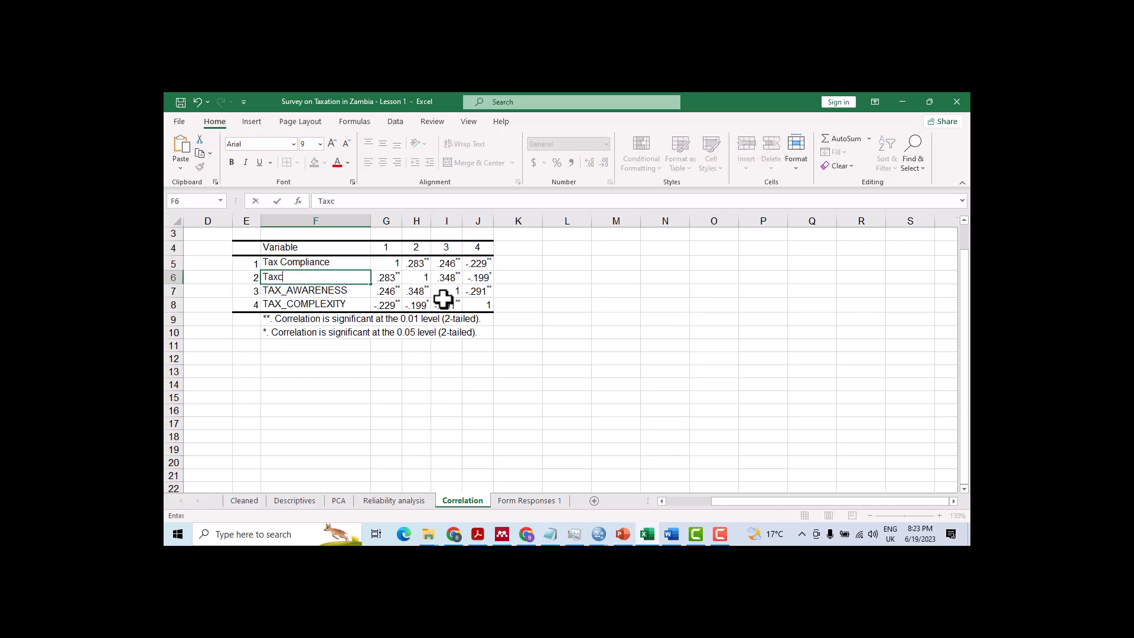
key(BackSpace)
text( Fairness)
key(Return)
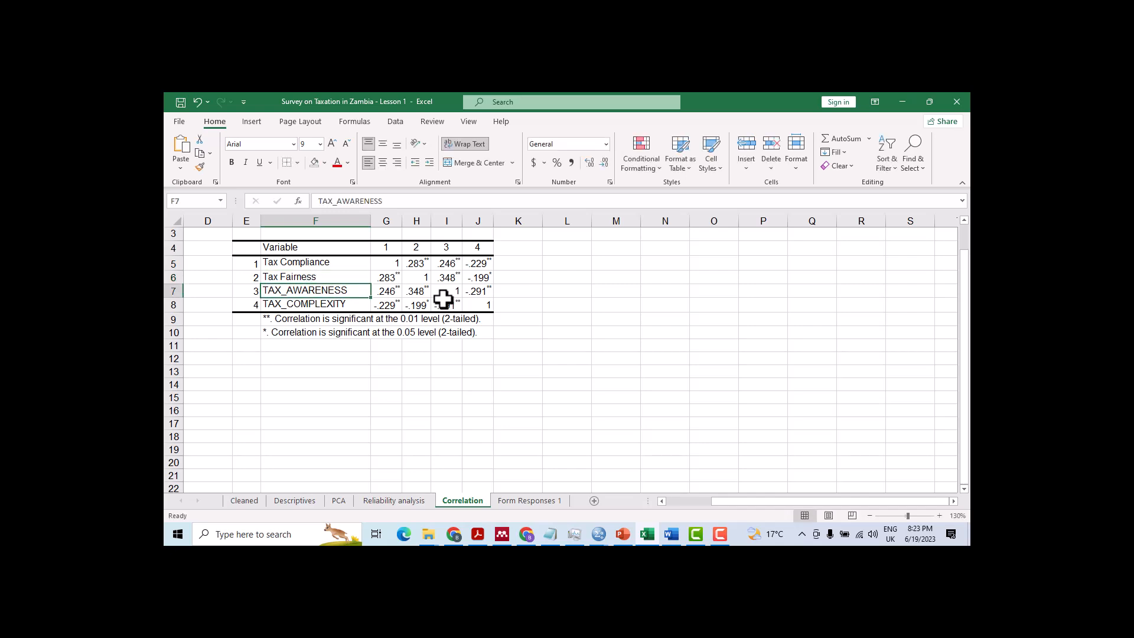
Rename the last two row variables in cells F7 and F8 as Tax Awareness and Tax Complexity
text(Tac)
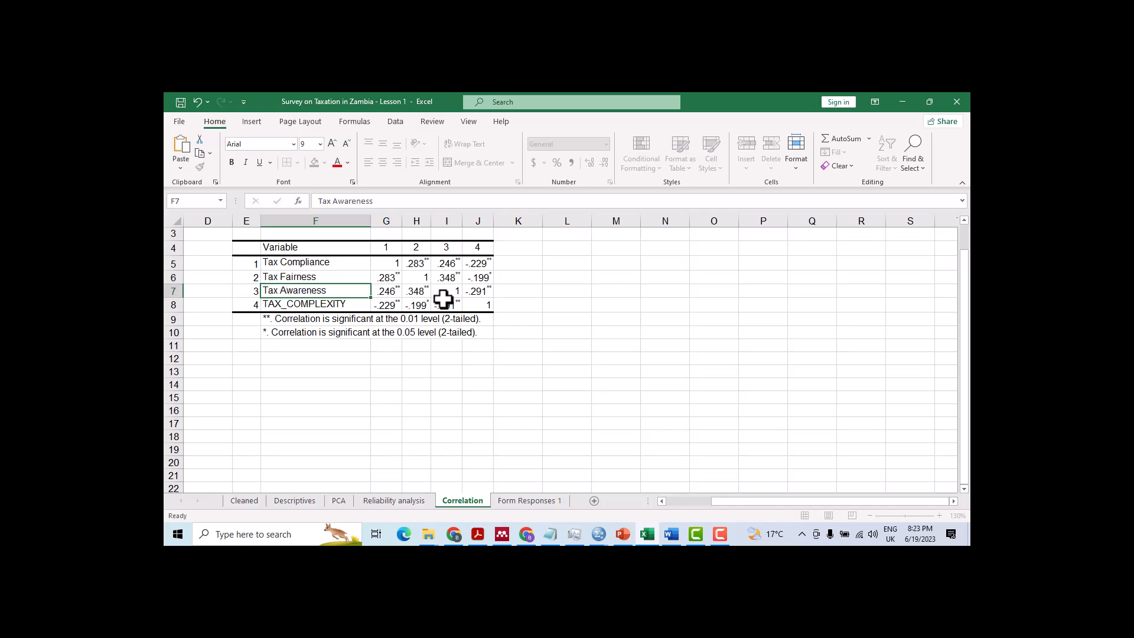
key(Return)
text(Tax Complexity)
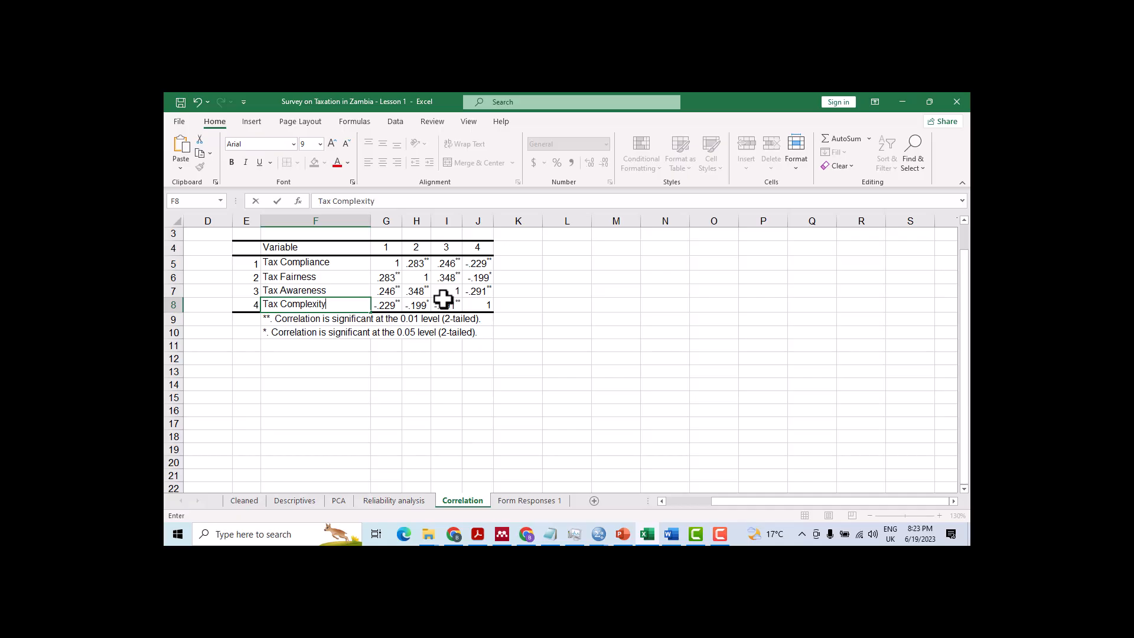
key(Return)
click(546, 304)
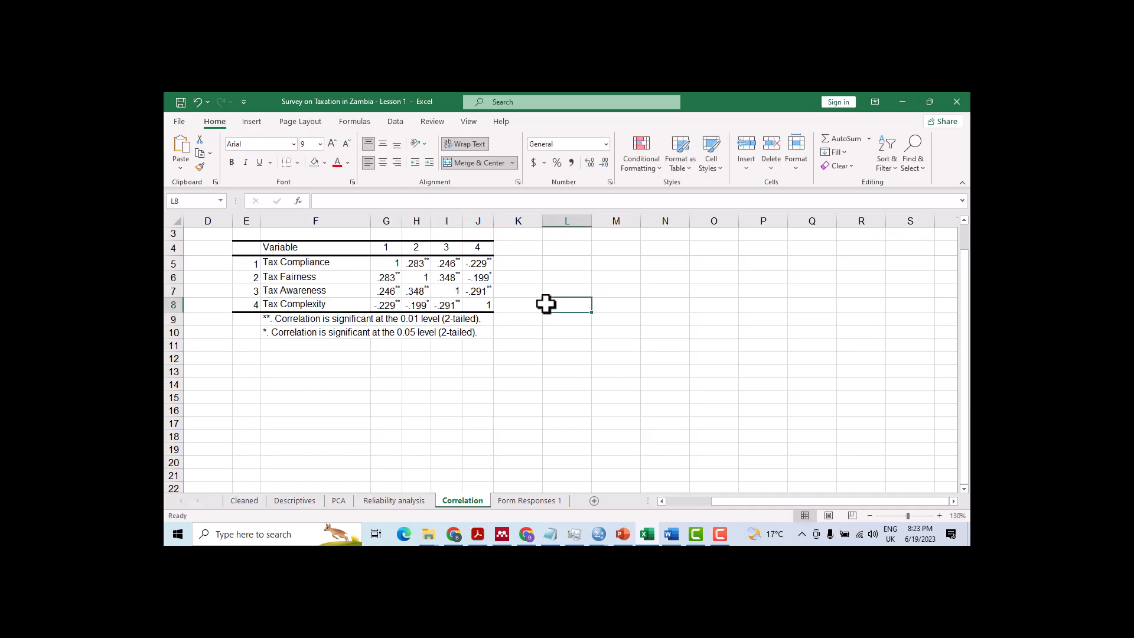
Compare the mirrored Tax Compliance and Tax Fairness correlations in cells H5 and G6 using their row and column numbers
click(939, 515)
click(939, 516)
click(939, 516)
click(939, 516)
click(939, 515)
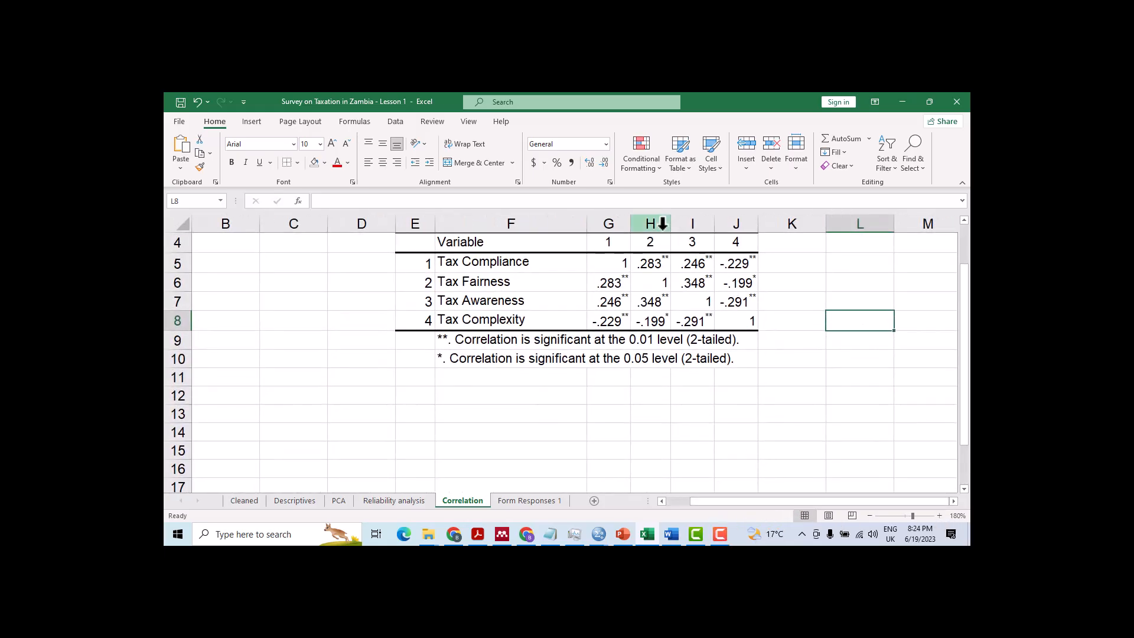
click(658, 263)
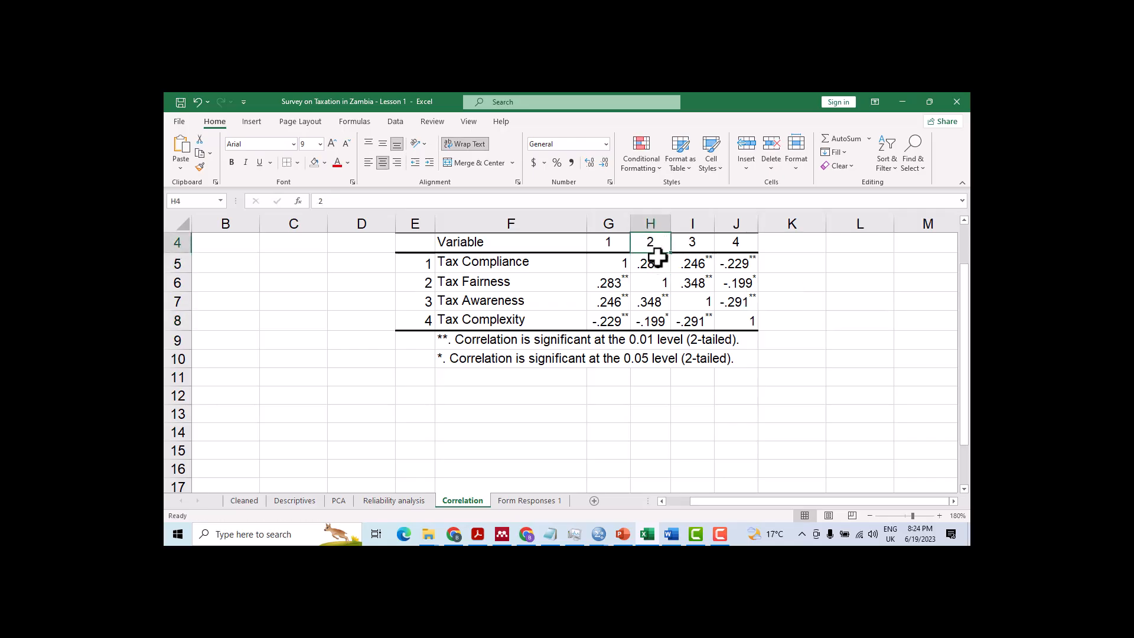
click(429, 266)
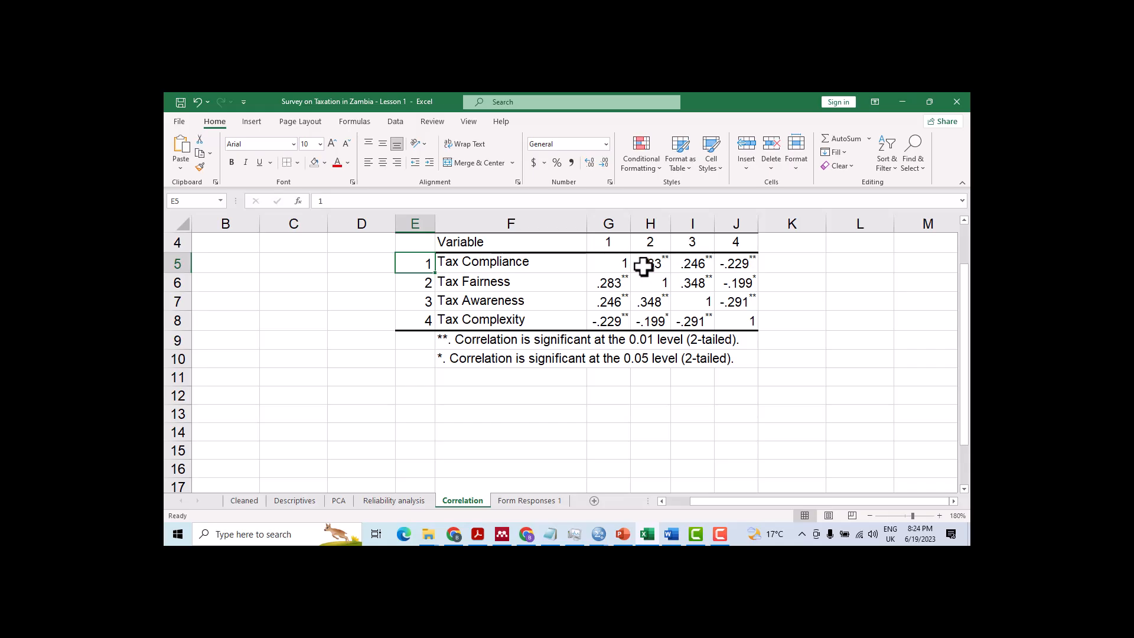
click(653, 263)
click(612, 284)
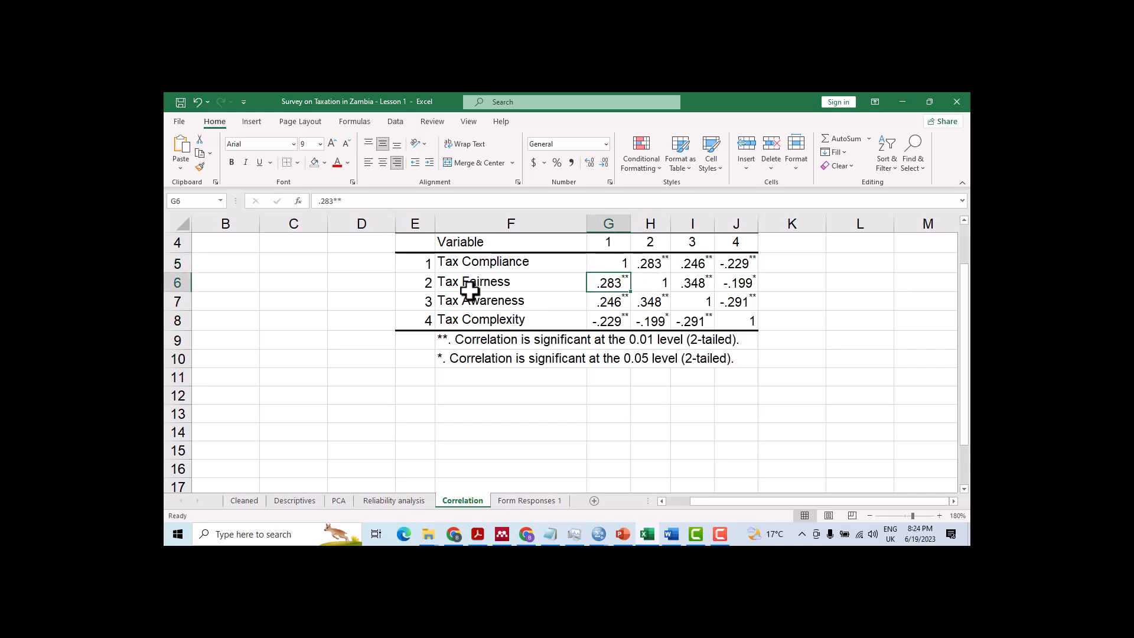
click(613, 246)
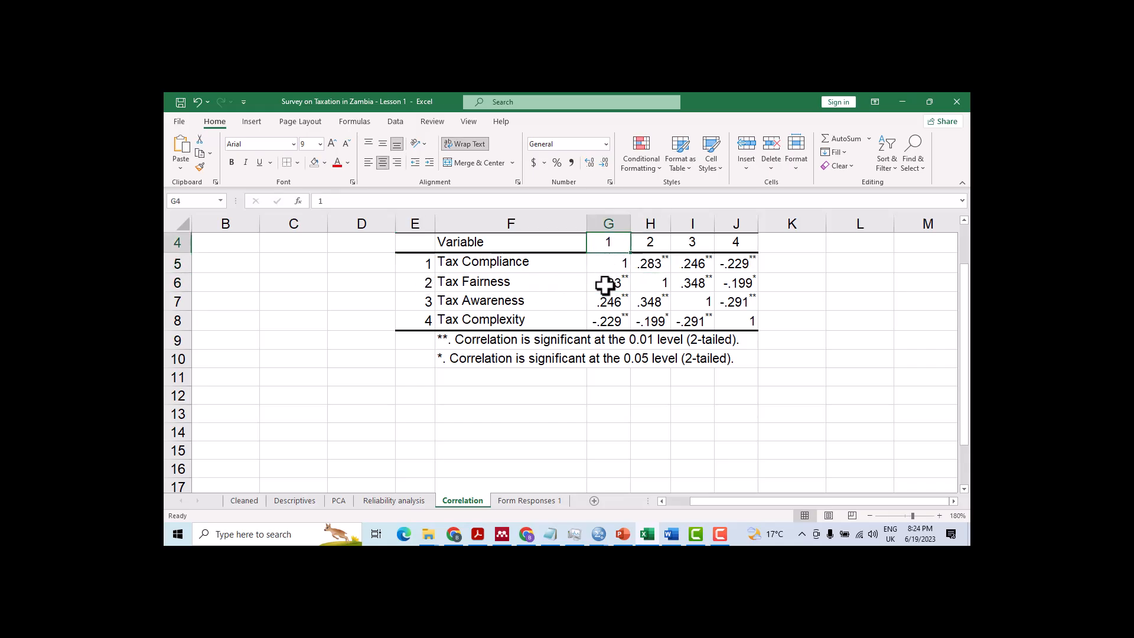
click(606, 286)
Clear the duplicate correlation in cell H5 and compare I5 with its mirrored value in G7
click(654, 266)
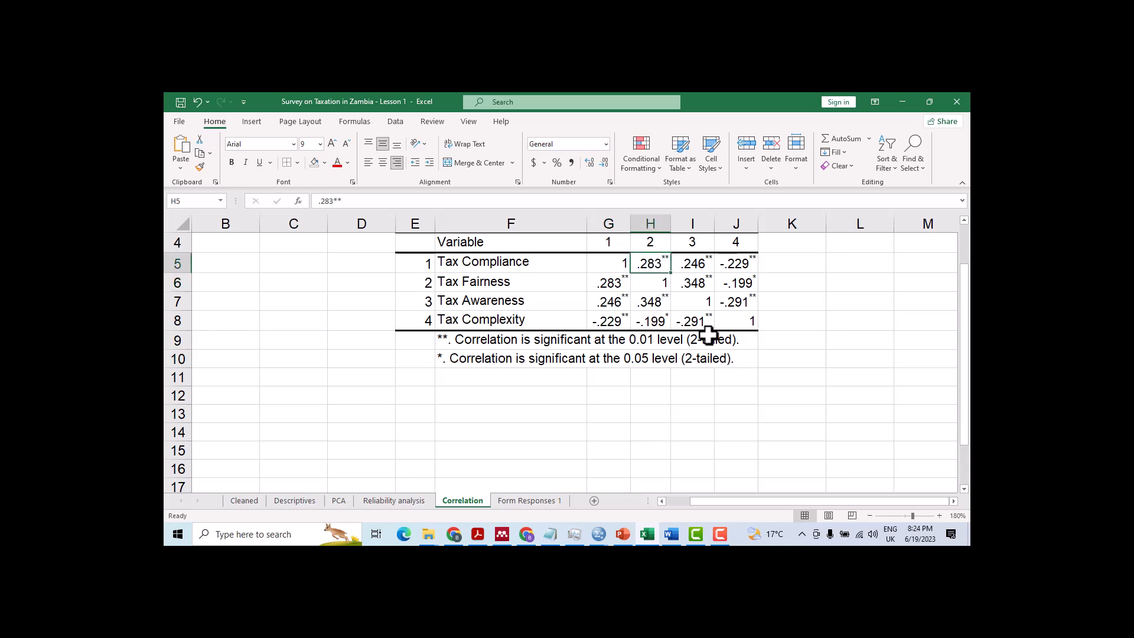
click(697, 265)
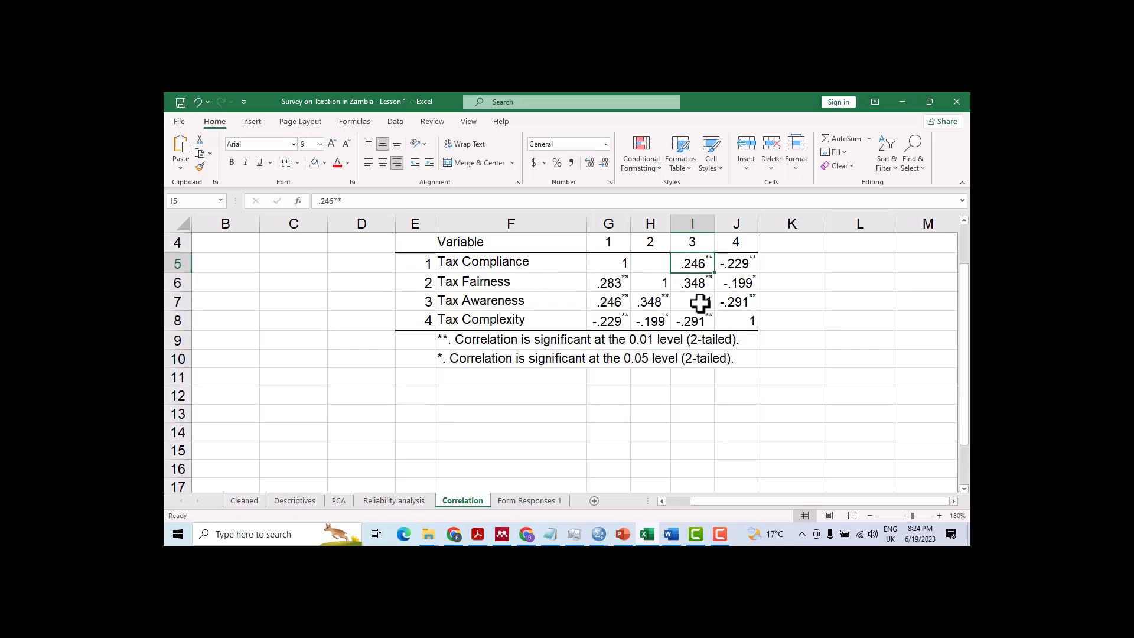
click(602, 307)
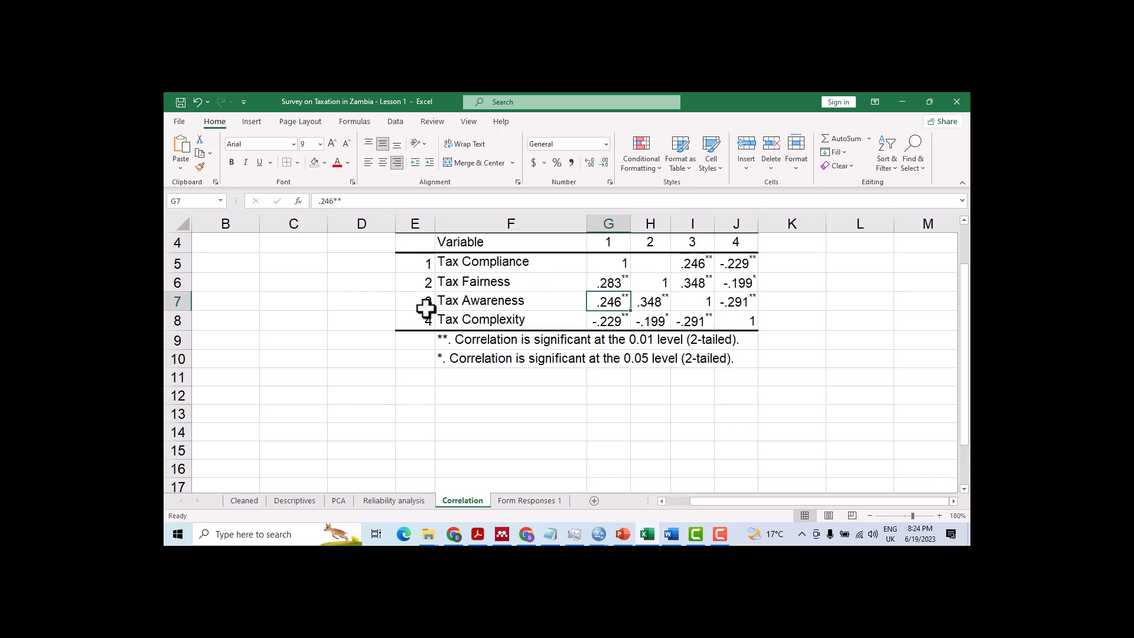
Clear the diagonal self-correlations of 1 in cells G5, H6, I7 and J8
click(614, 259)
click(658, 282)
click(697, 300)
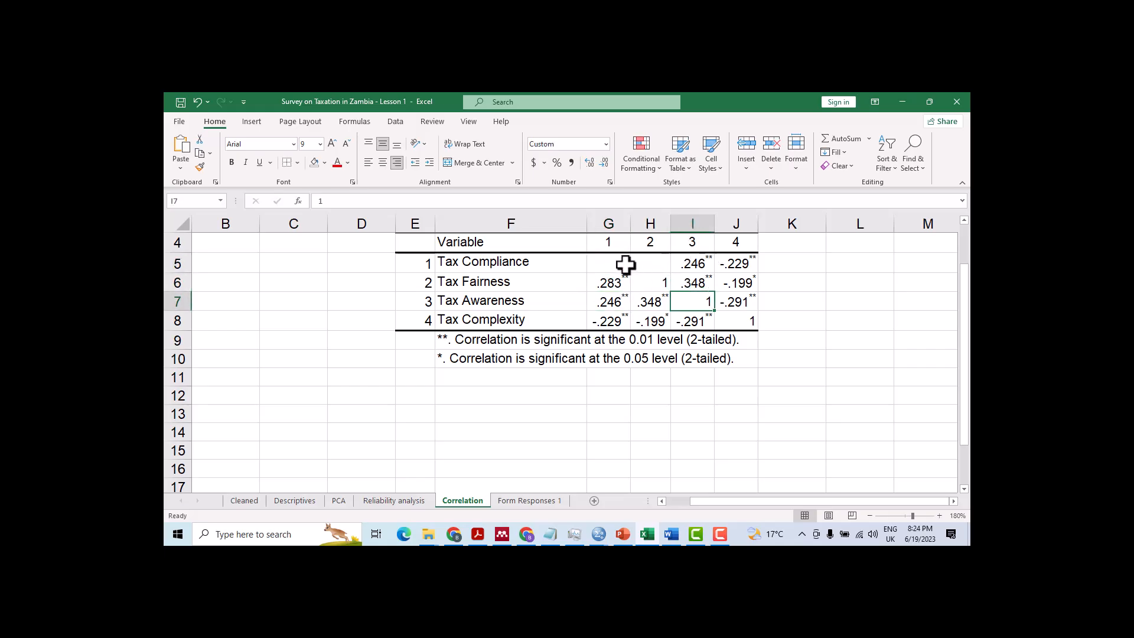
click(625, 265)
key(Delete)
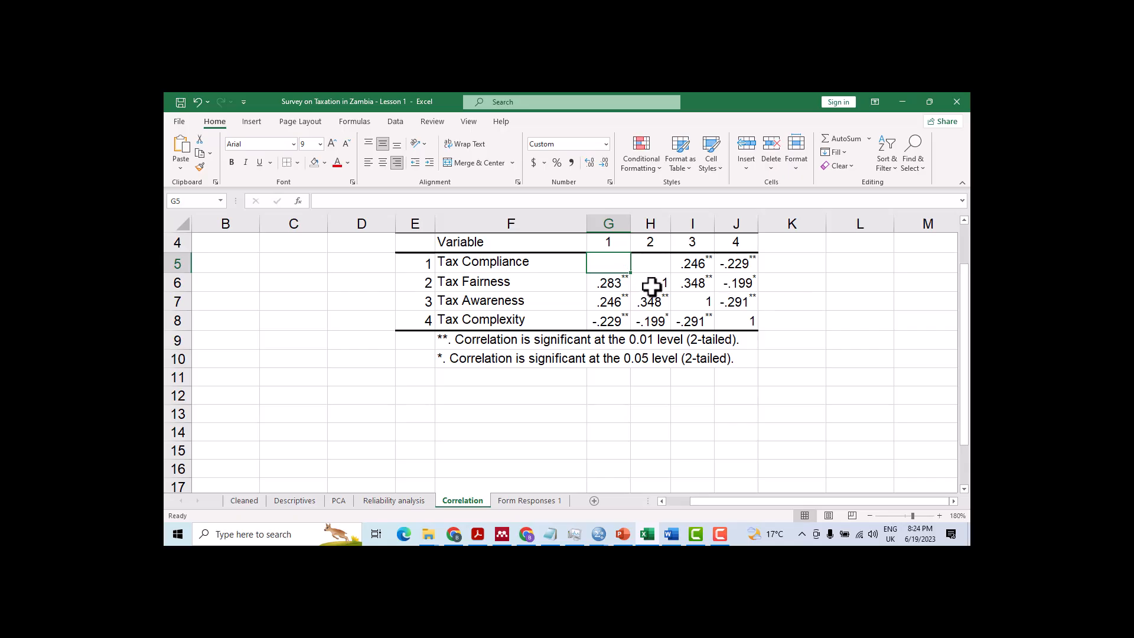
click(653, 283)
key(Delete)
click(701, 302)
key(Delete)
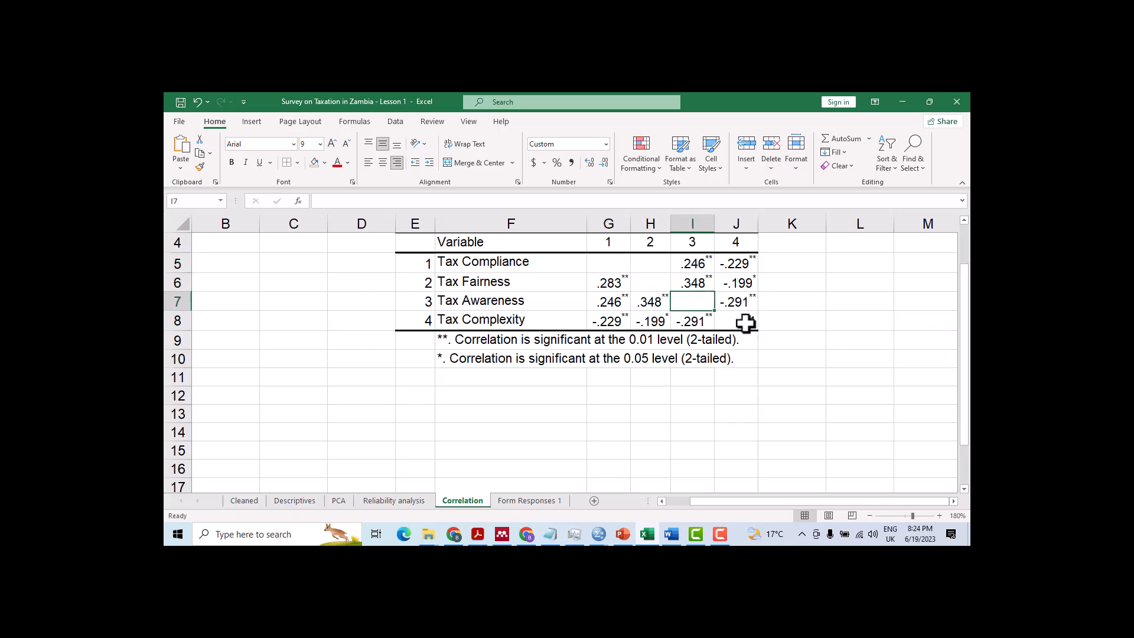
click(748, 321)
key(Delete)
Clear the remaining duplicate correlations above the diagonal in cells J7, I6, J6, J5 and I5
click(738, 302)
key(Delete)
click(709, 283)
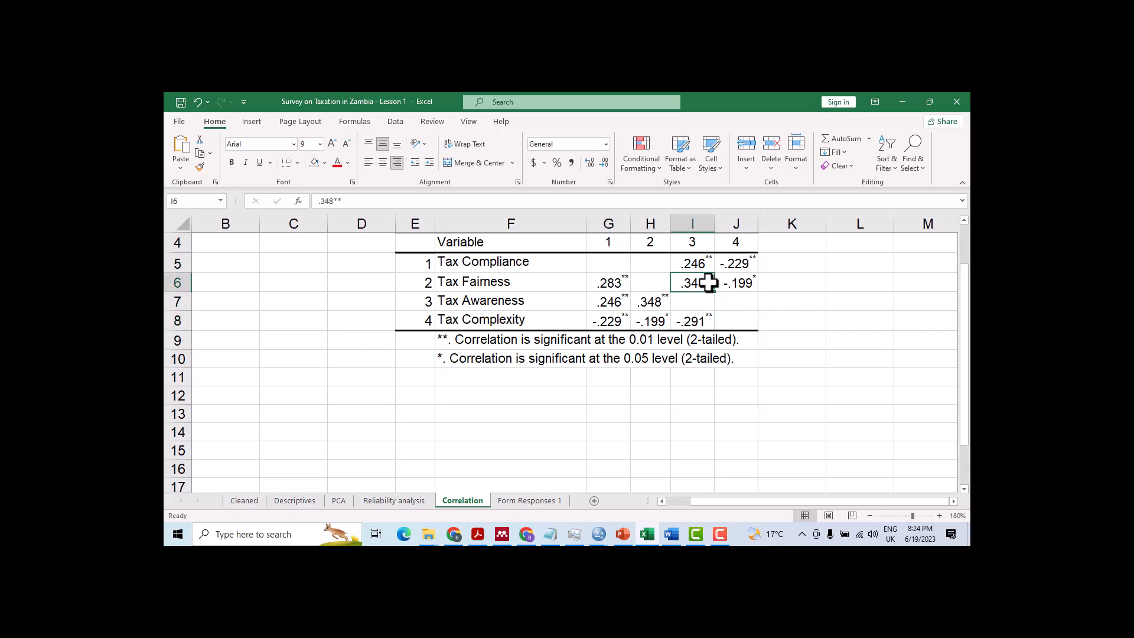
key(Delete)
click(728, 284)
key(Delete)
click(723, 266)
key(Delete)
click(690, 263)
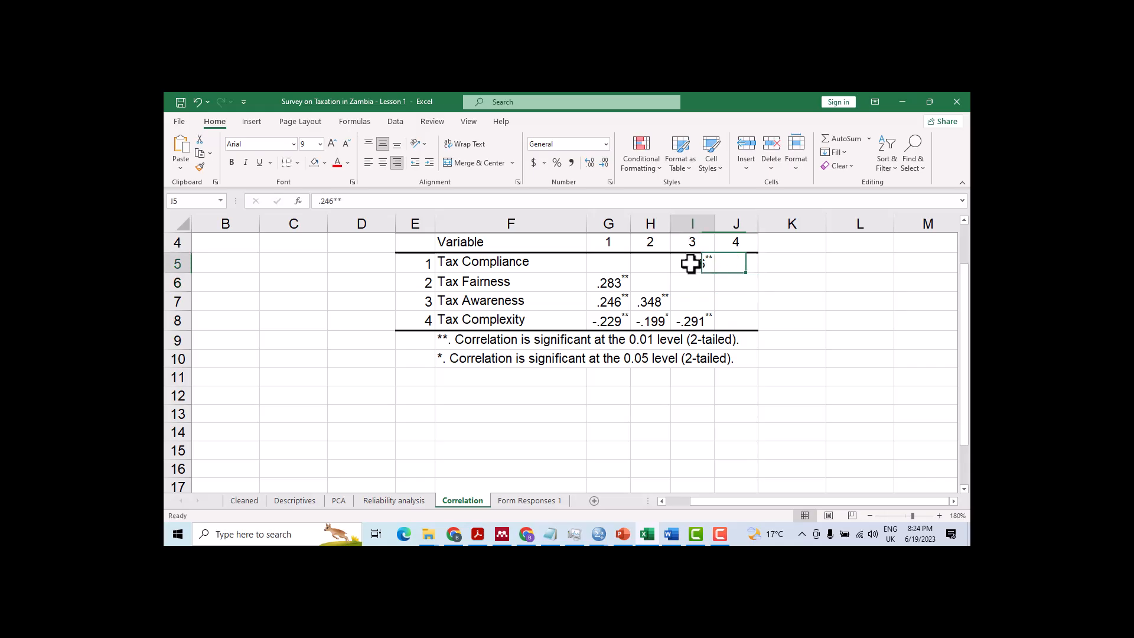
key(Delete)
click(792, 353)
scroll(720, 423, up, 1)
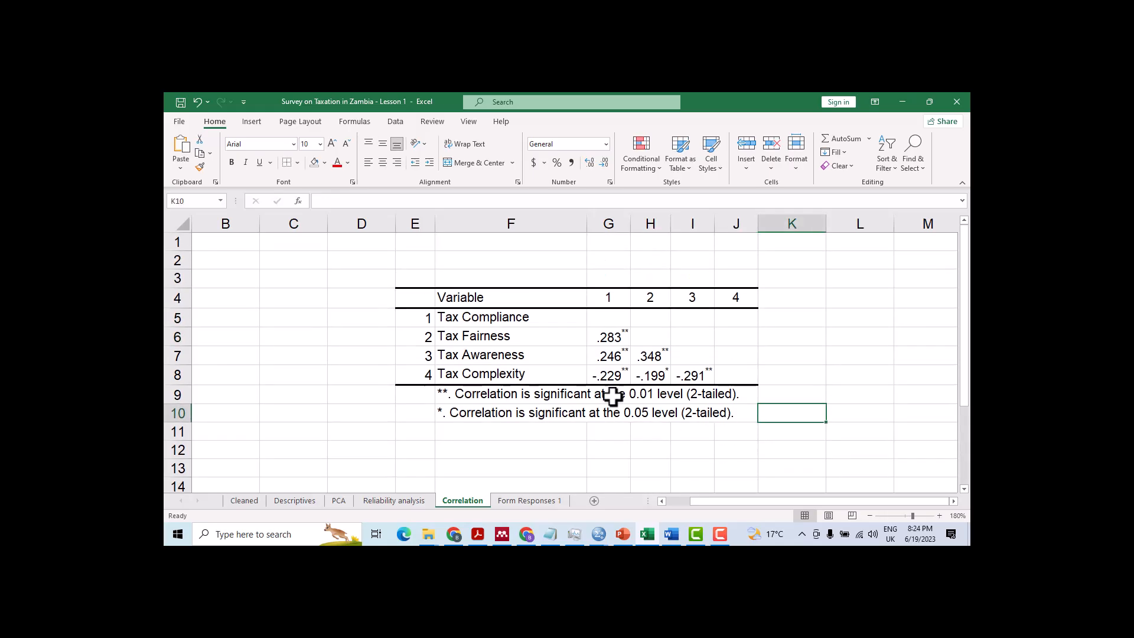
Set the font size of the two significance footnotes in rows 9 and 10 to 8
drag(434, 297, 608, 337)
click(455, 392)
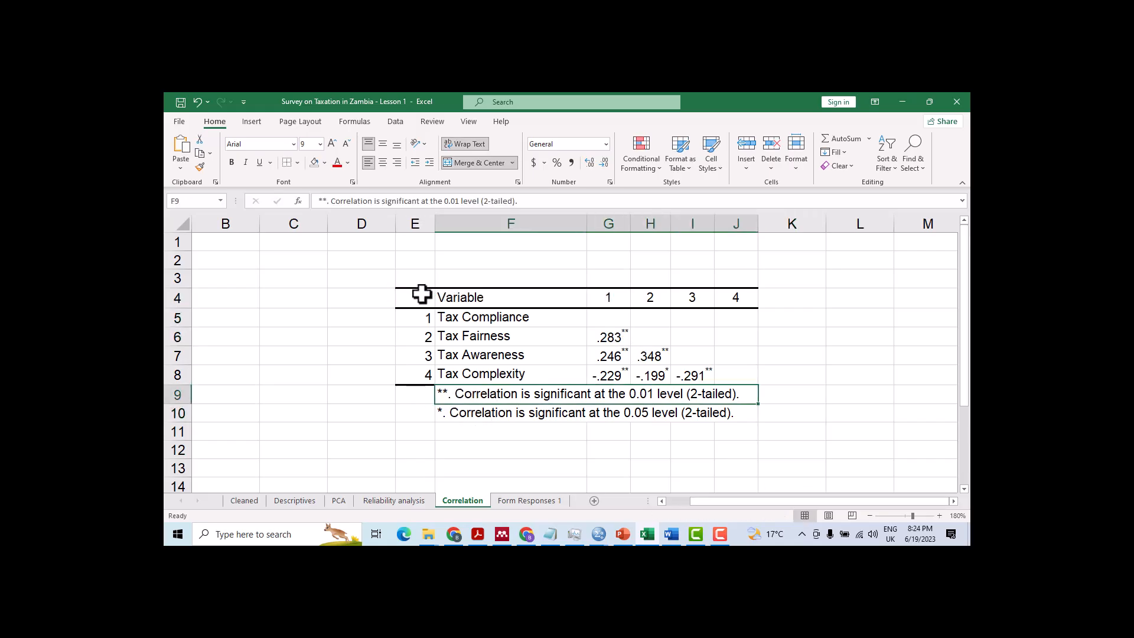
drag(505, 393, 663, 413)
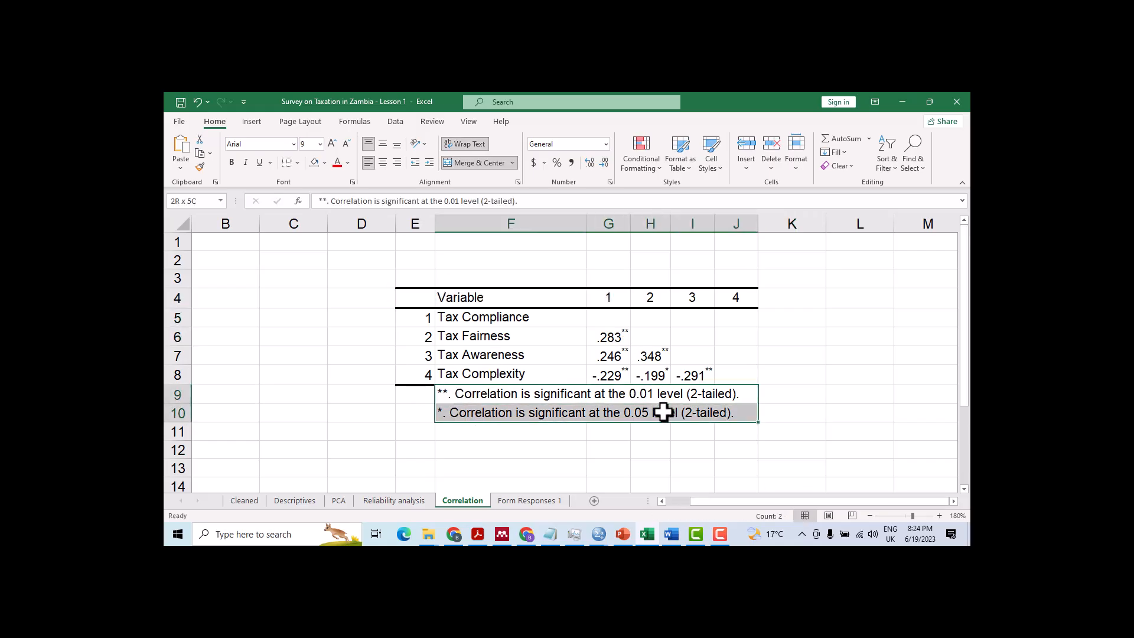
click(320, 144)
click(310, 186)
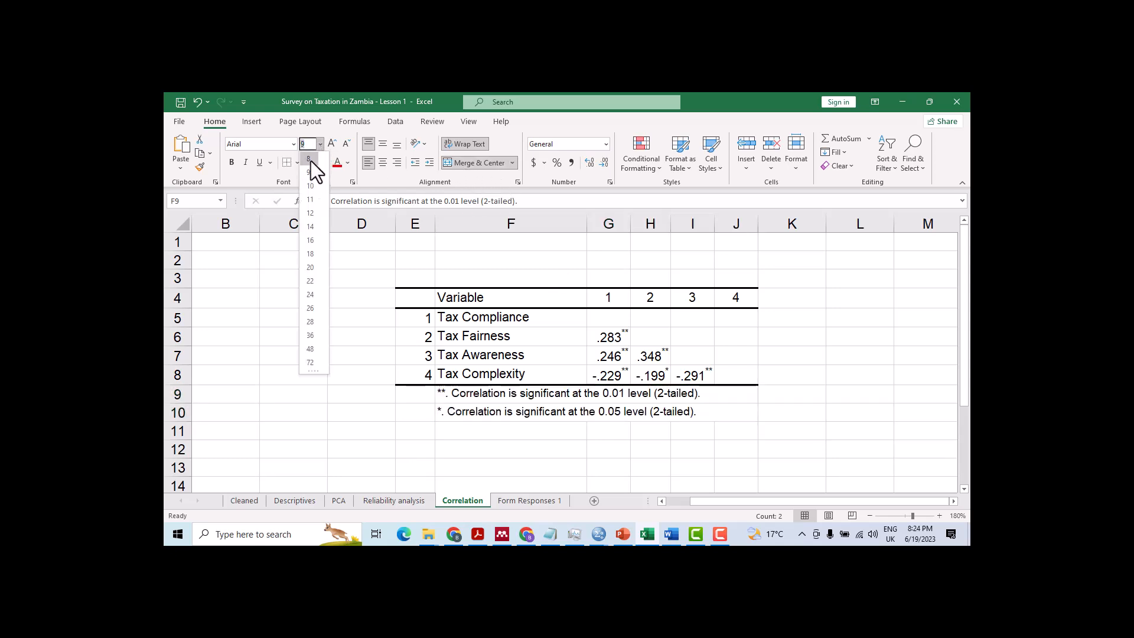
click(832, 336)
Set the font size of the correlation table body, range E4:J8, to 12
drag(415, 289, 726, 374)
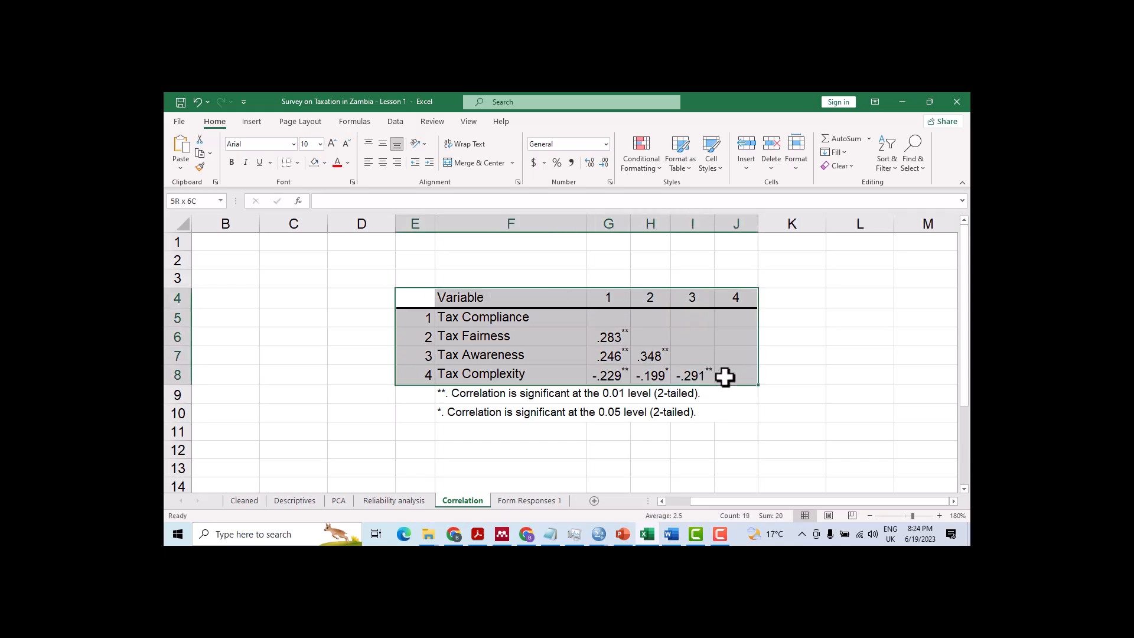
click(320, 144)
click(311, 207)
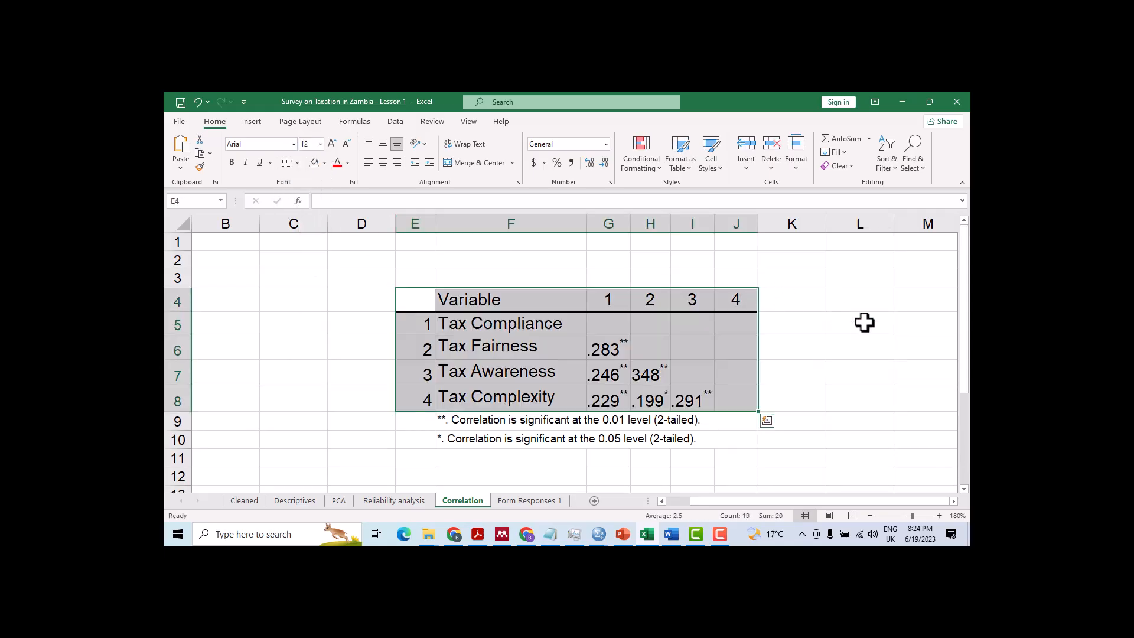
Change the font of the entire Correlation sheet to Times New Roman
click(863, 323)
key(ctrl+a)
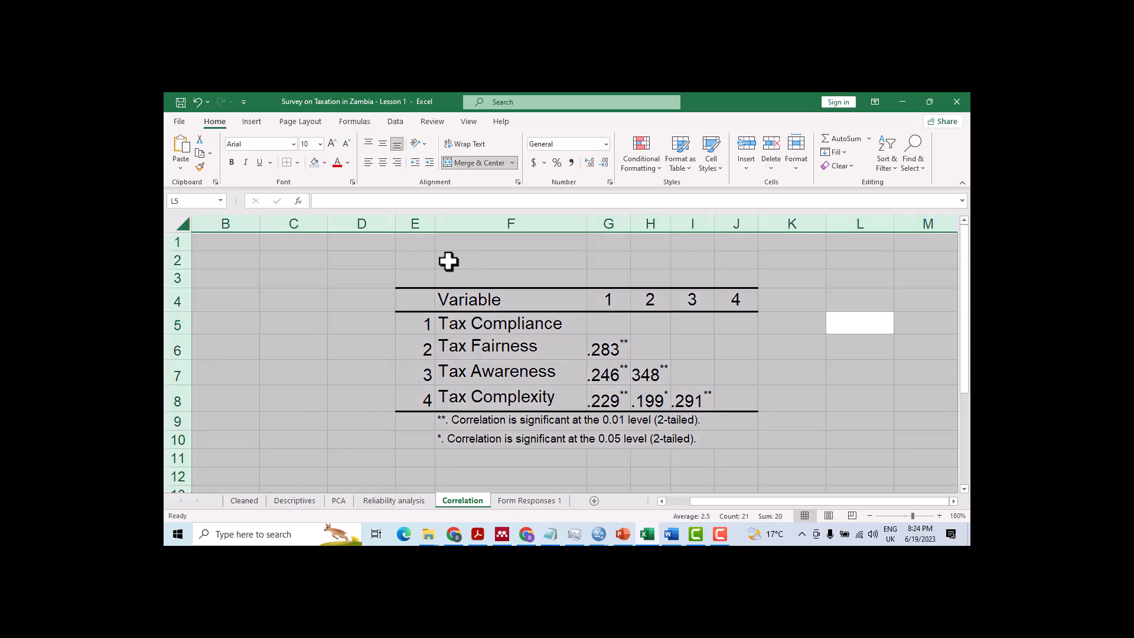
click(293, 144)
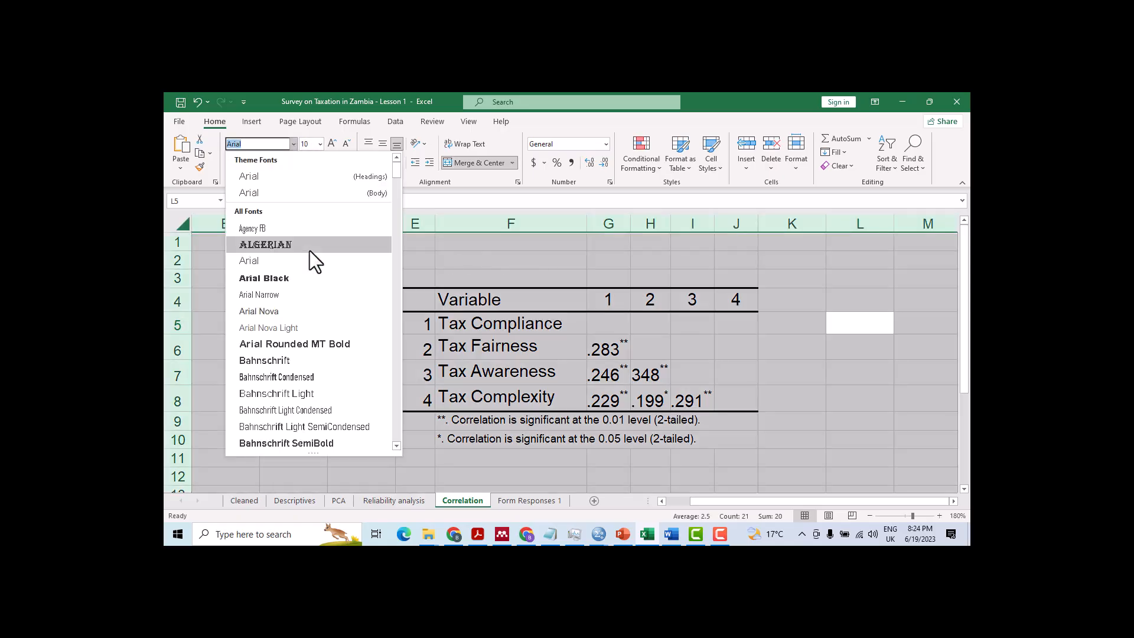
text(Times New Roman)
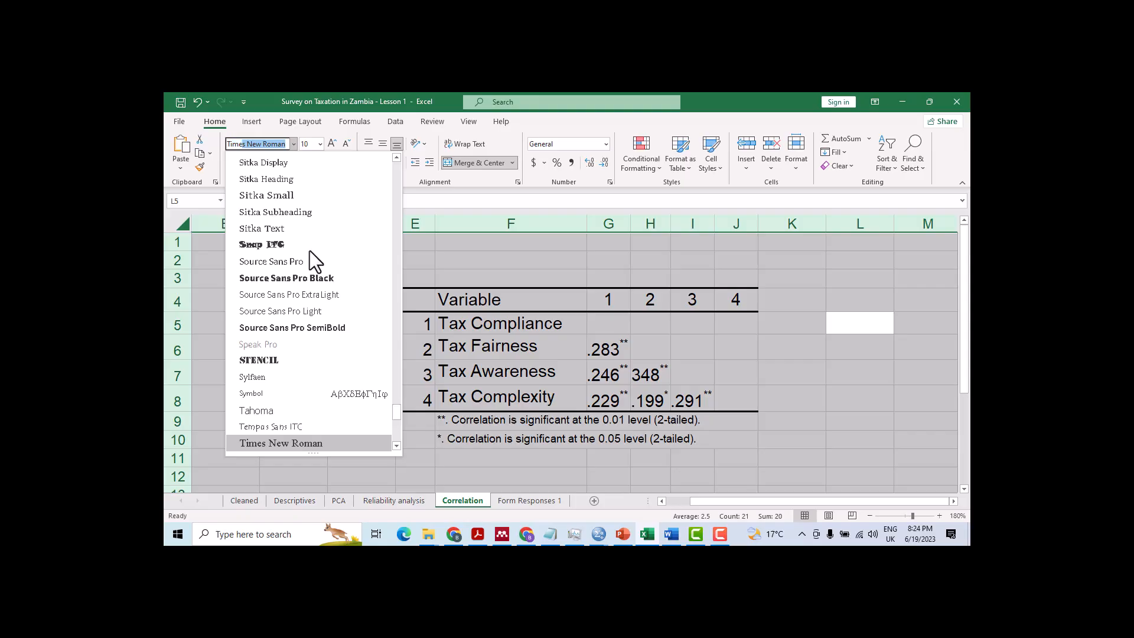
key(Return)
click(768, 314)
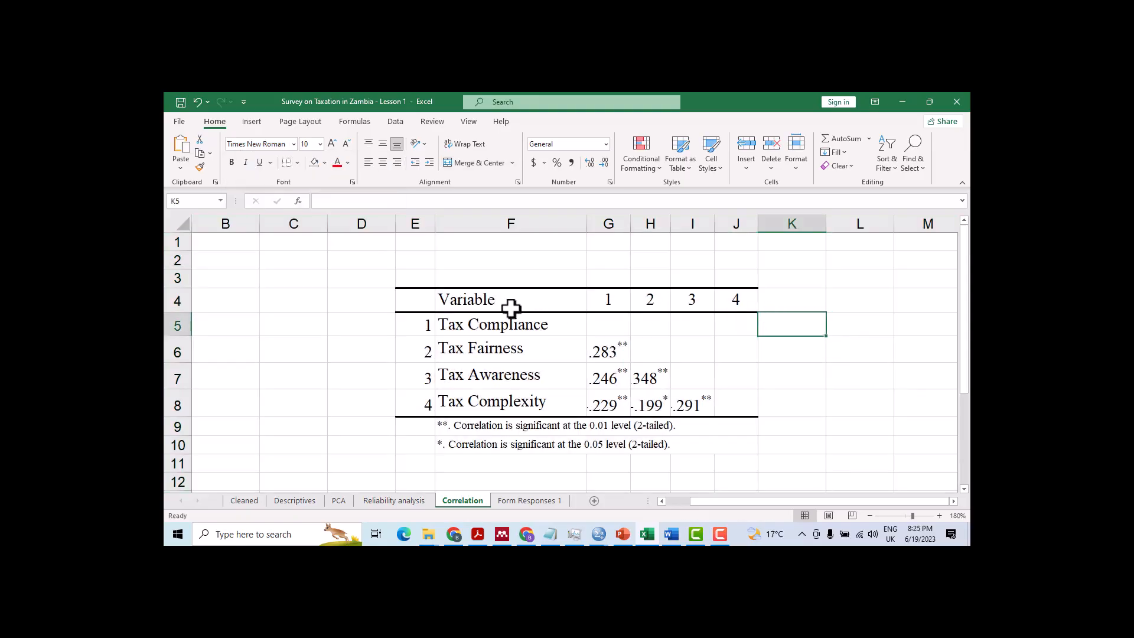
Copy the correlation table together with its significance footnotes, range E4:J10
drag(418, 299, 736, 437)
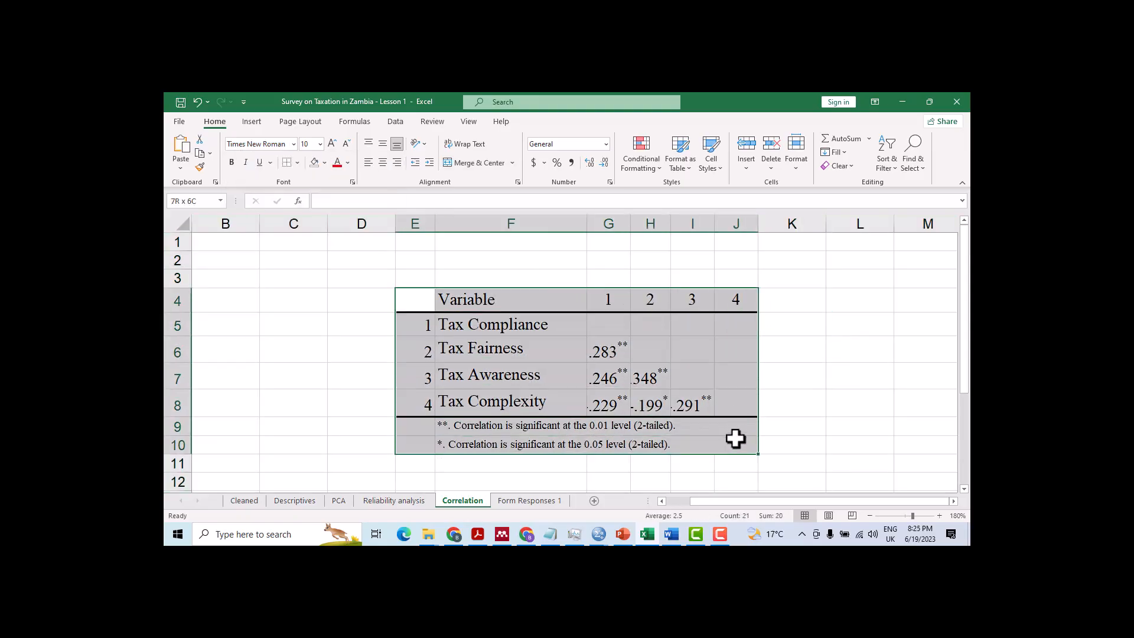
right_click(676, 383)
click(717, 212)
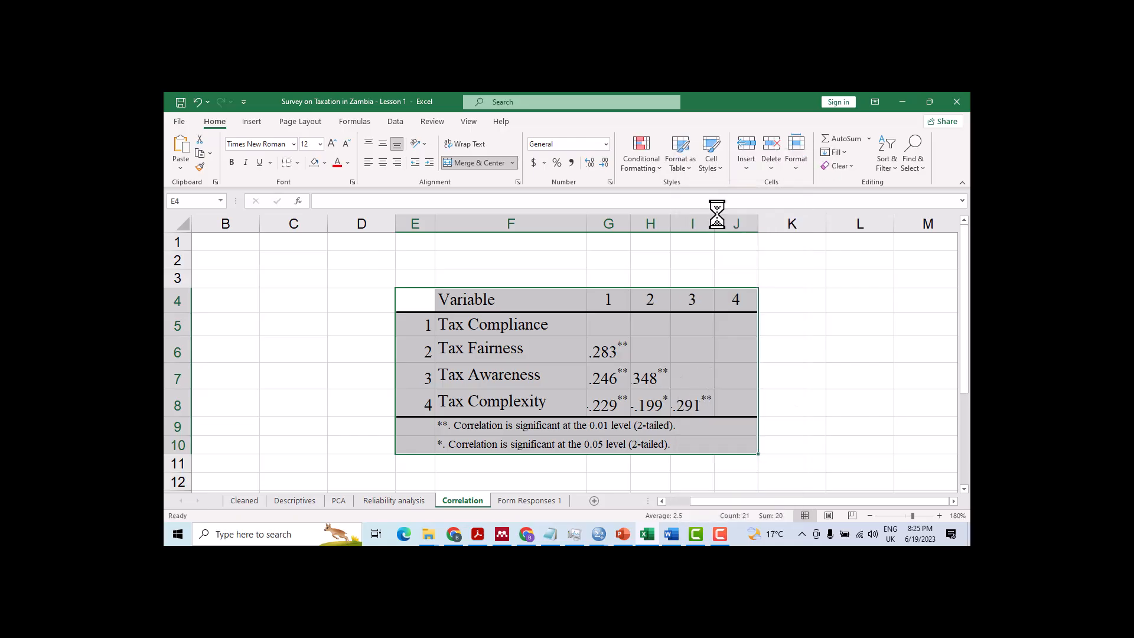
Switch to the Word report and add the heading text 5.3. Correlation Analysis between Table 2 and the References heading
click(671, 534)
scroll(497, 400, down, 10)
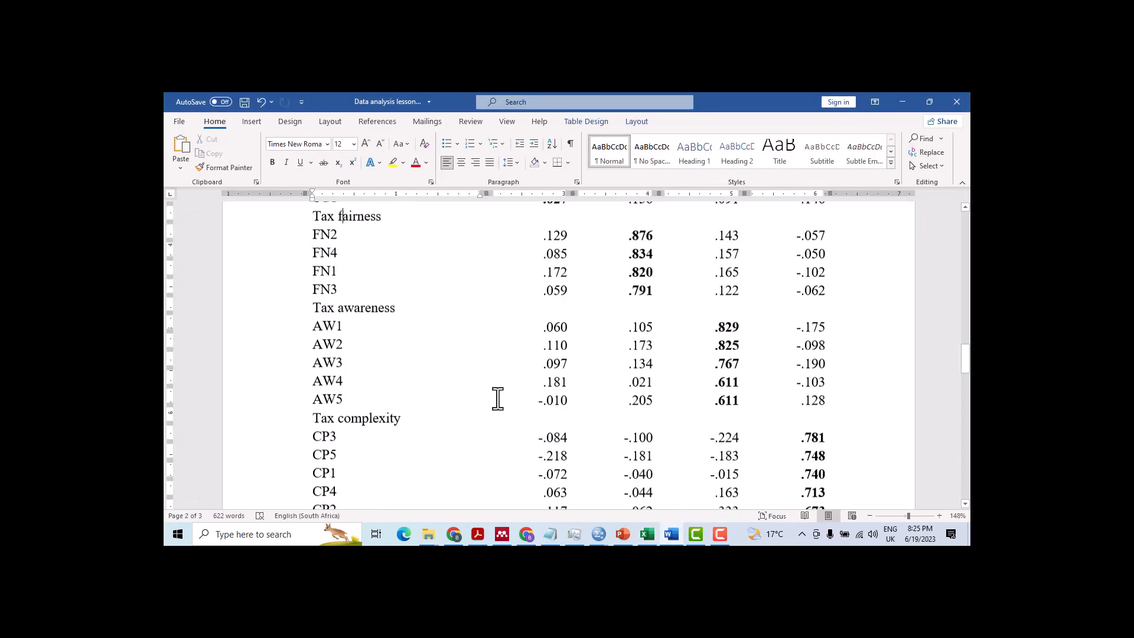
scroll(448, 362, up, 2)
click(455, 338)
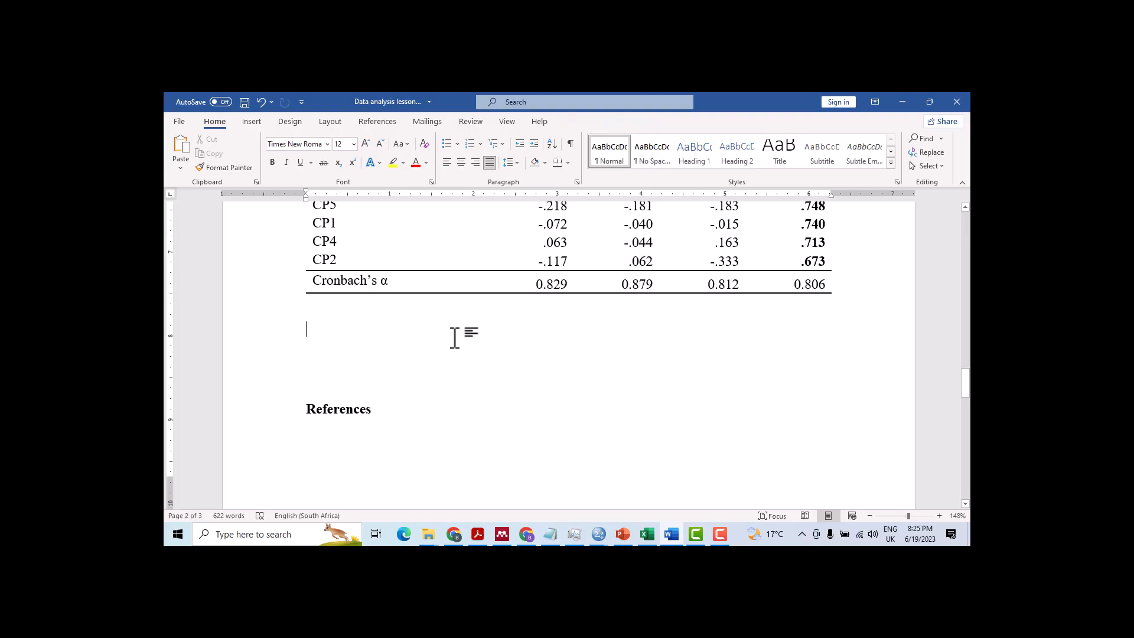
scroll(455, 338, up, 15)
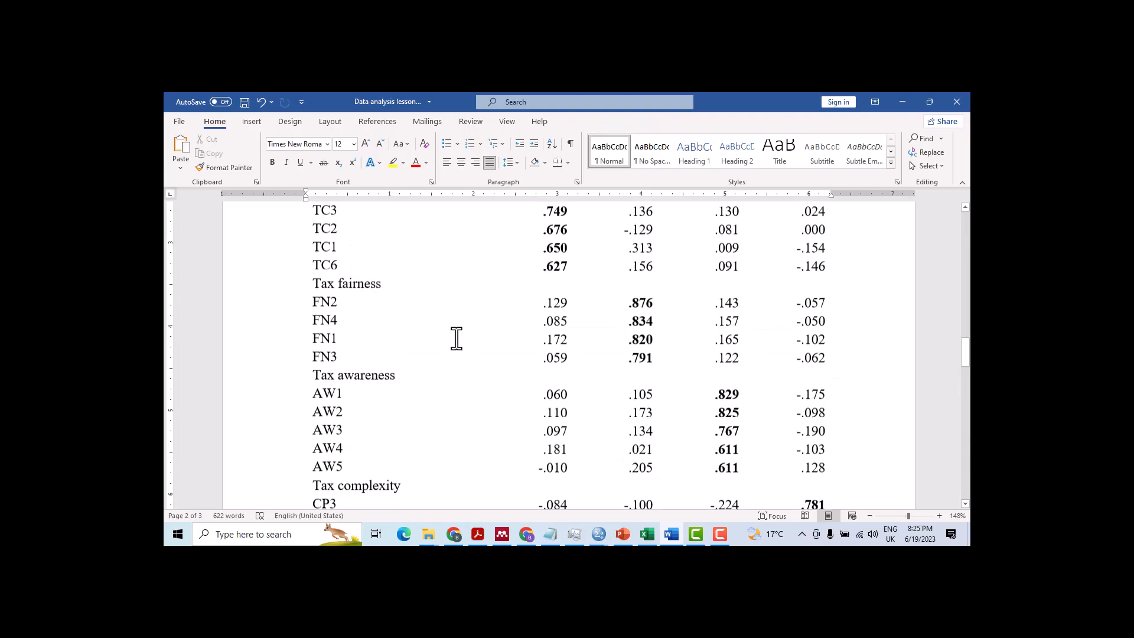
scroll(390, 447, down, 3)
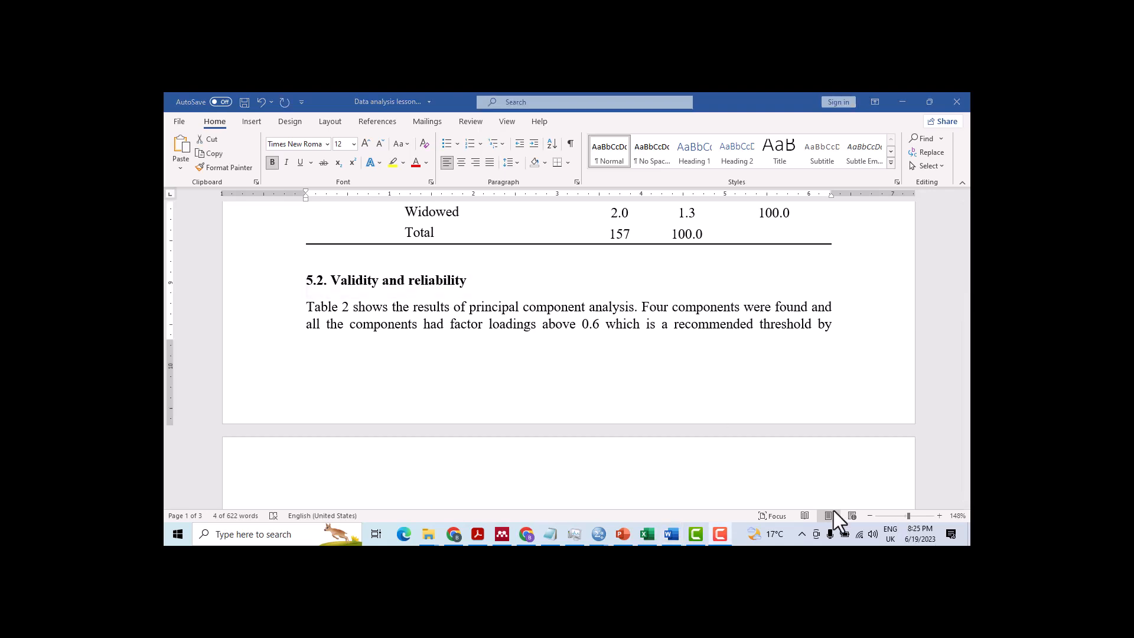
scroll(462, 382, down, 15)
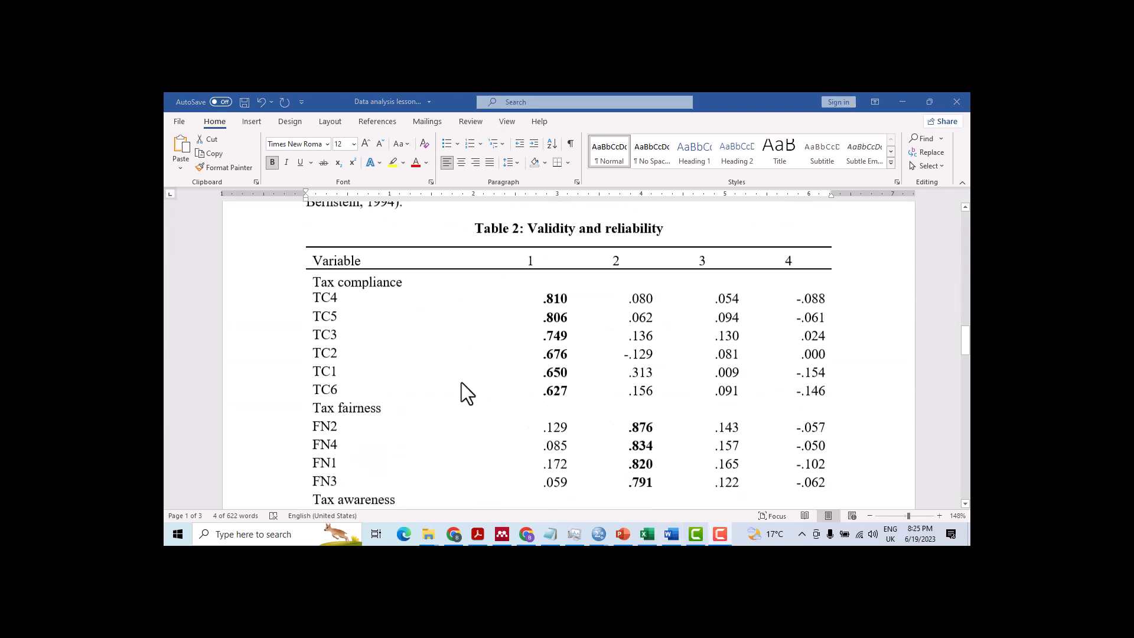
scroll(461, 382, down, 4)
click(348, 286)
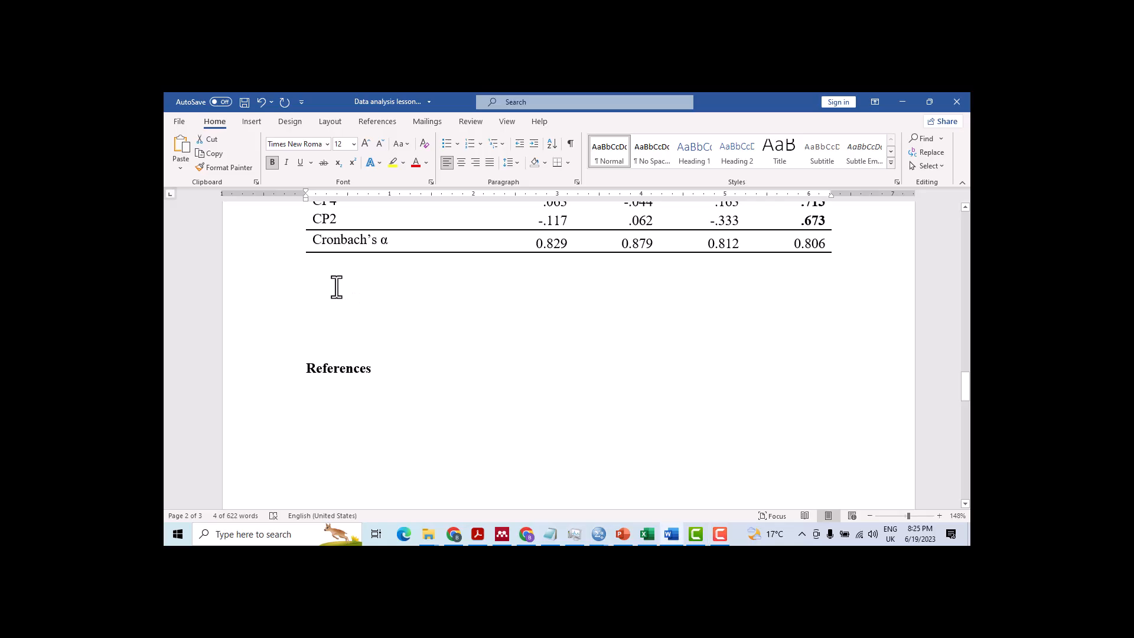
text(5.3. Correlation Analysis)
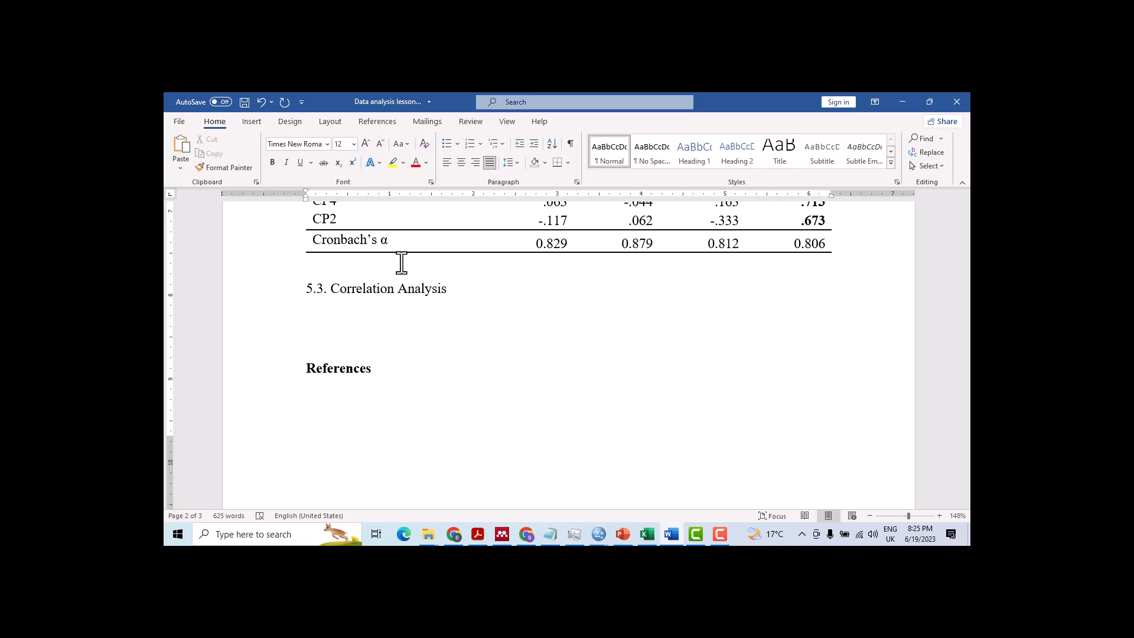
Make the 5.3. Correlation Analysis heading bold and add an empty line below it
click(297, 289)
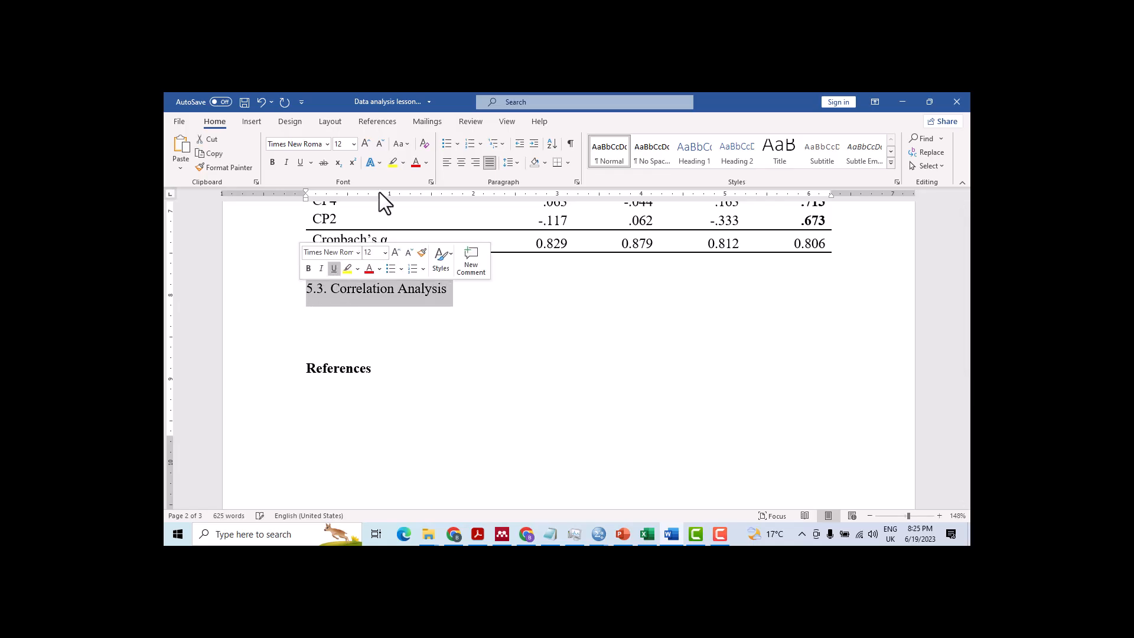
click(273, 163)
click(358, 316)
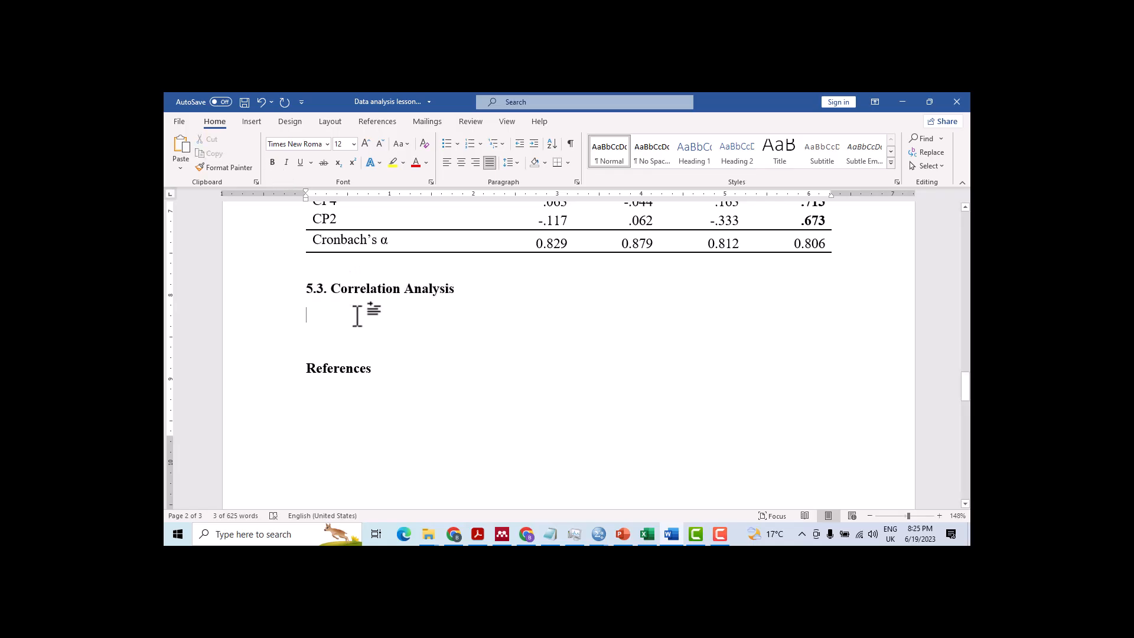
right_click(323, 319)
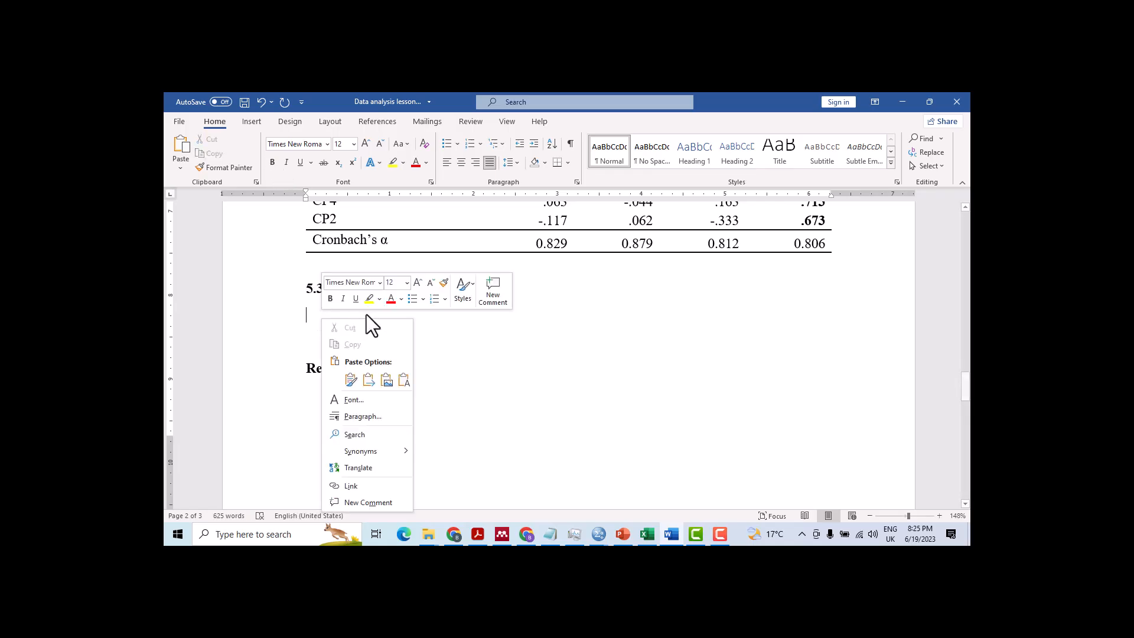
key(Return)
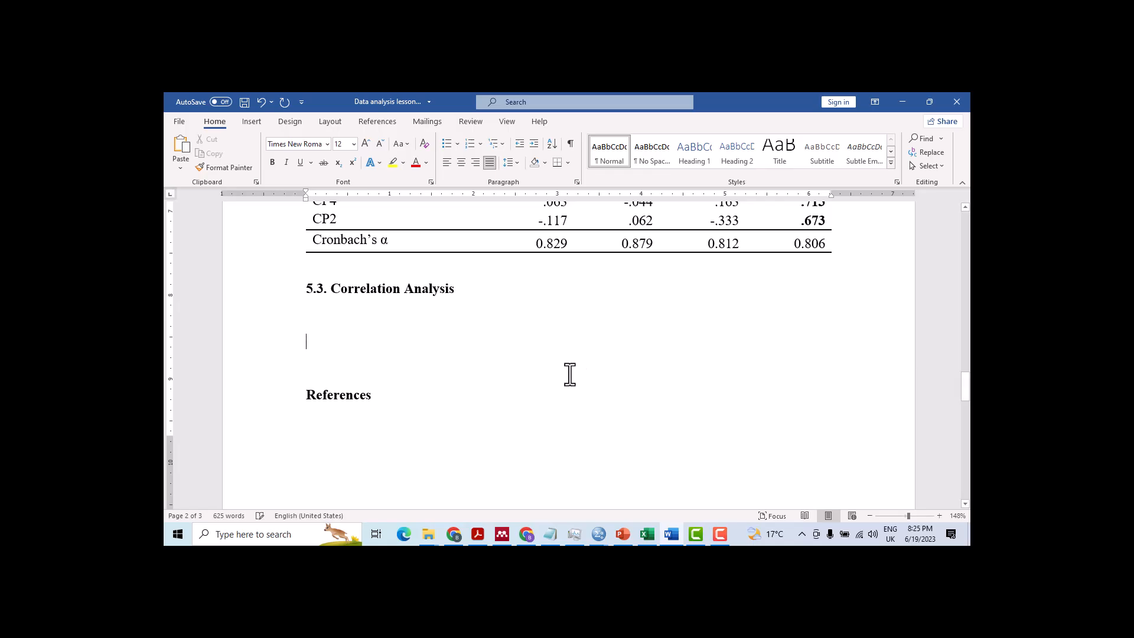
right_click(319, 343)
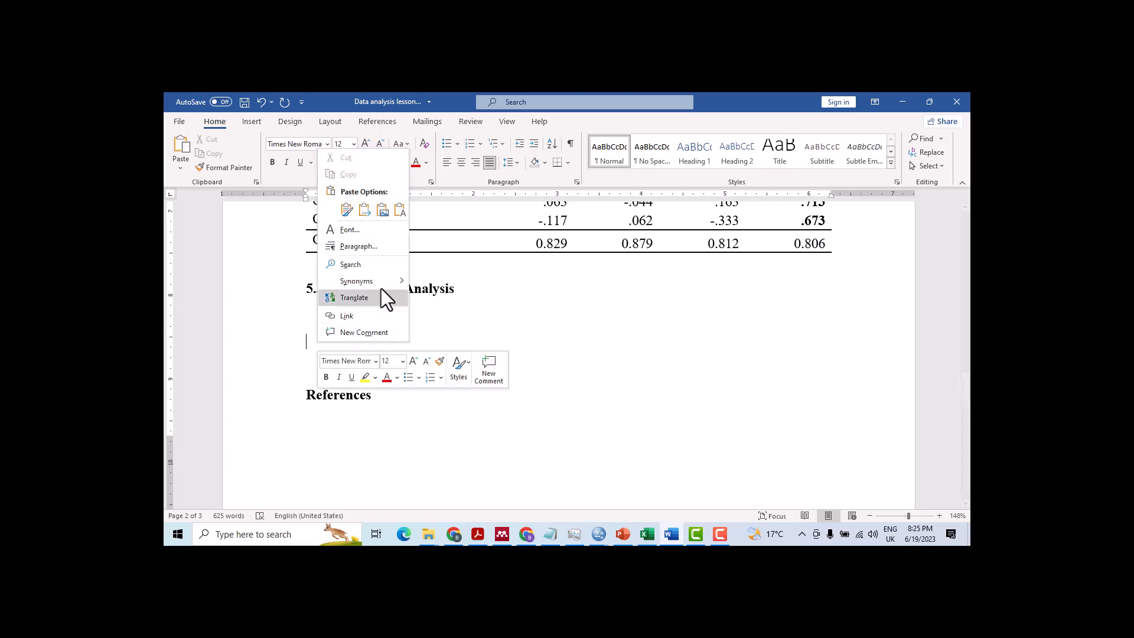
click(356, 210)
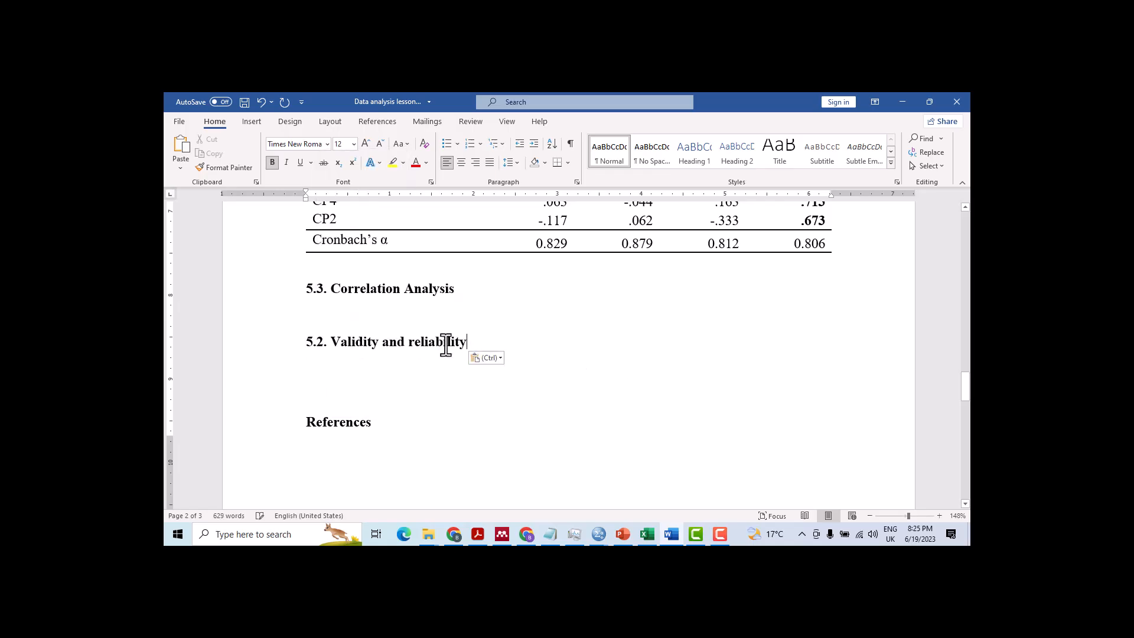
click(248, 341)
key(Delete)
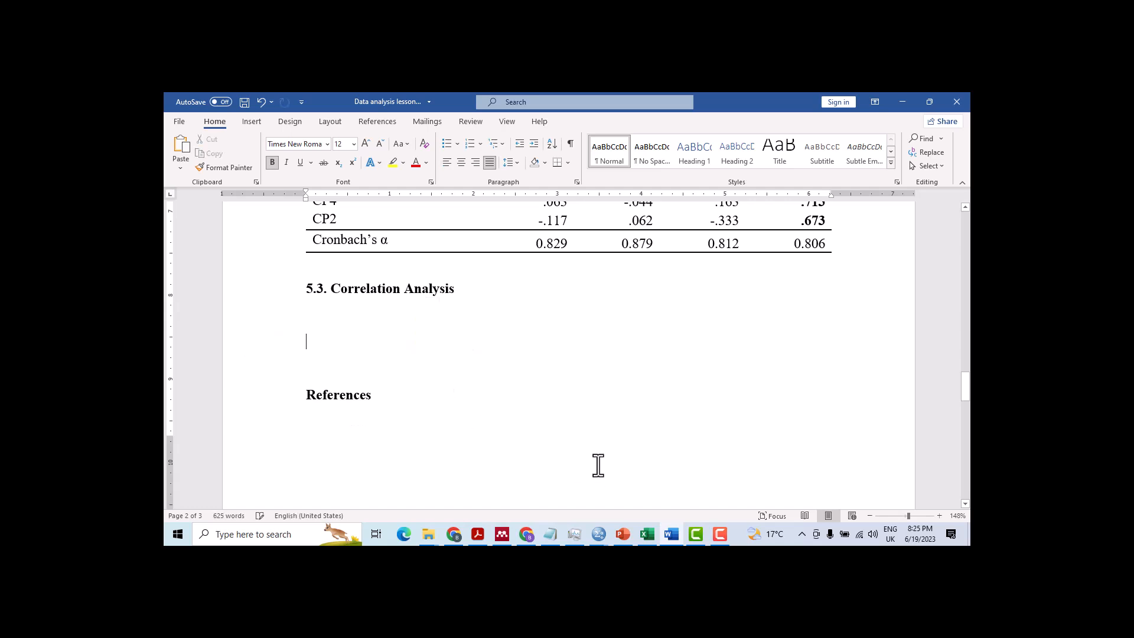
Switch to the Excel workbook and copy the correlation table with its footnotes, range E4:J10, again
click(647, 534)
right_click(586, 331)
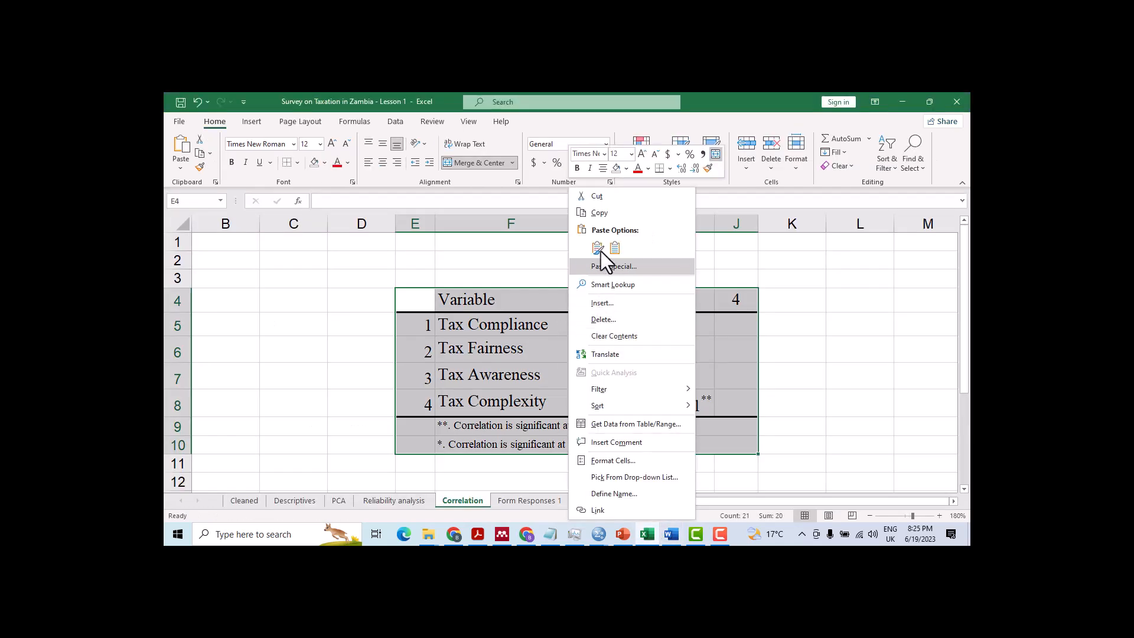
click(598, 212)
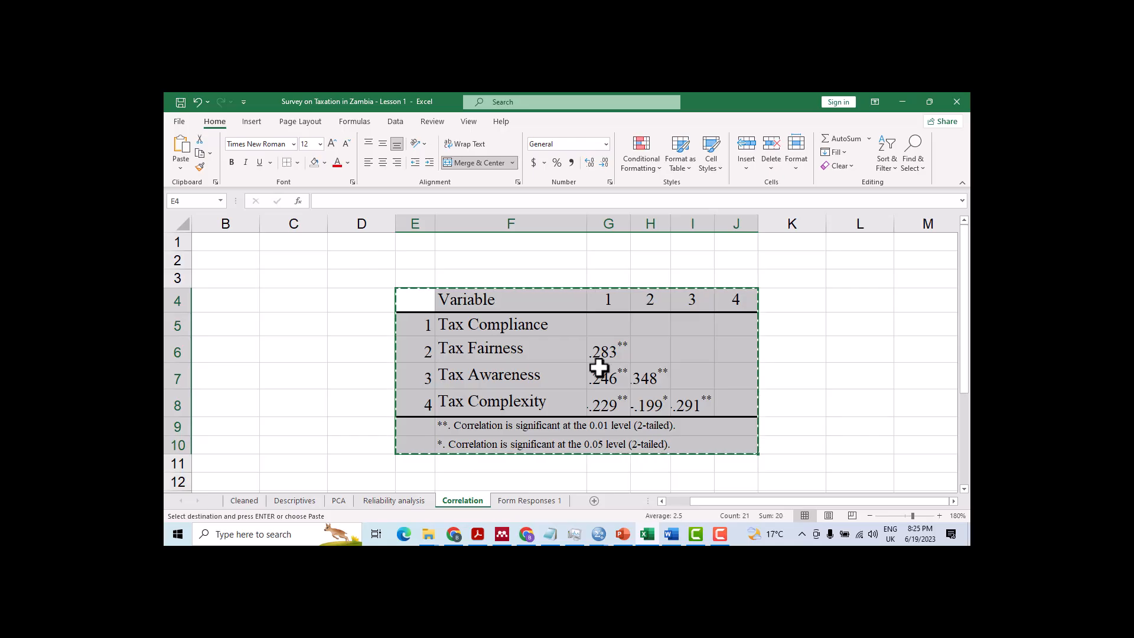
right_click(600, 362)
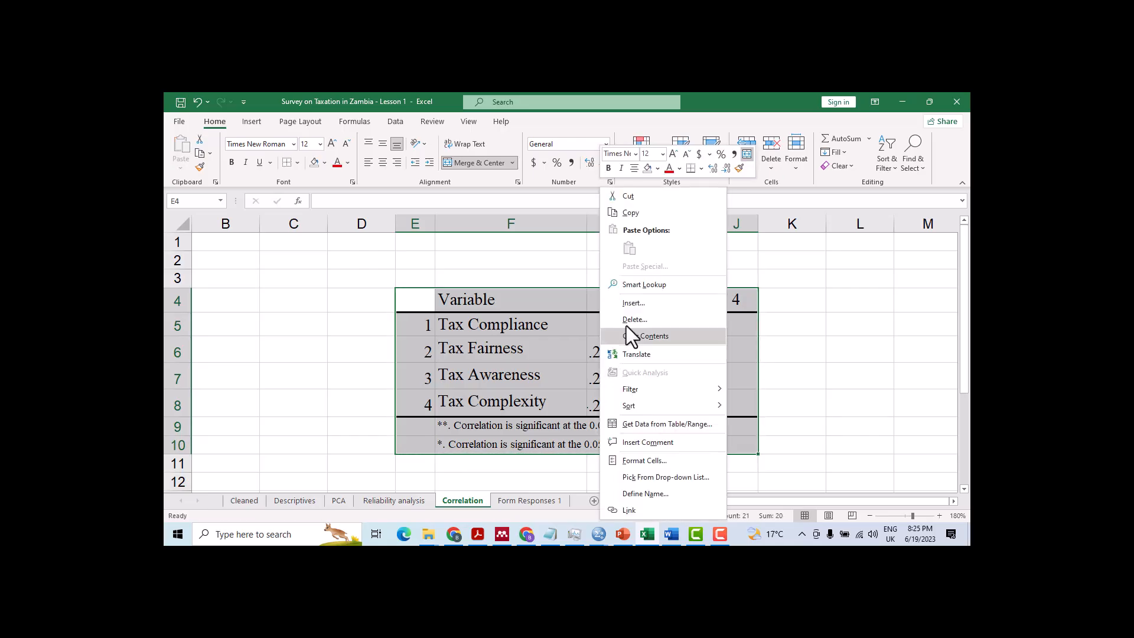
click(633, 216)
Return to the Word report and paste the correlation table with its source formatting below the 5.3. Correlation Analysis heading
click(671, 534)
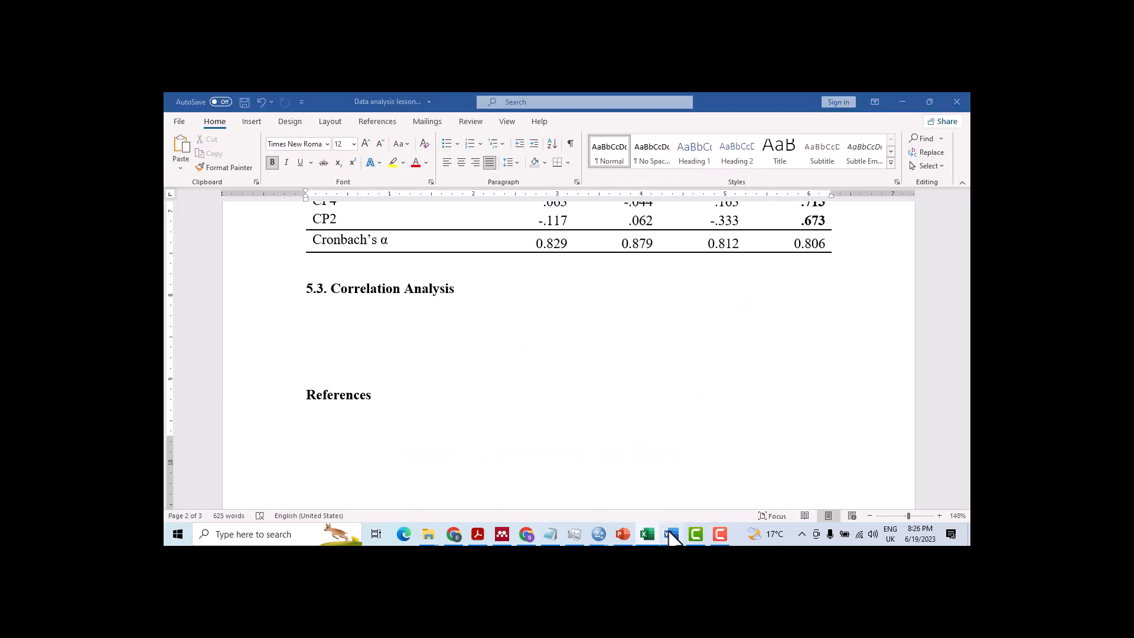
right_click(344, 345)
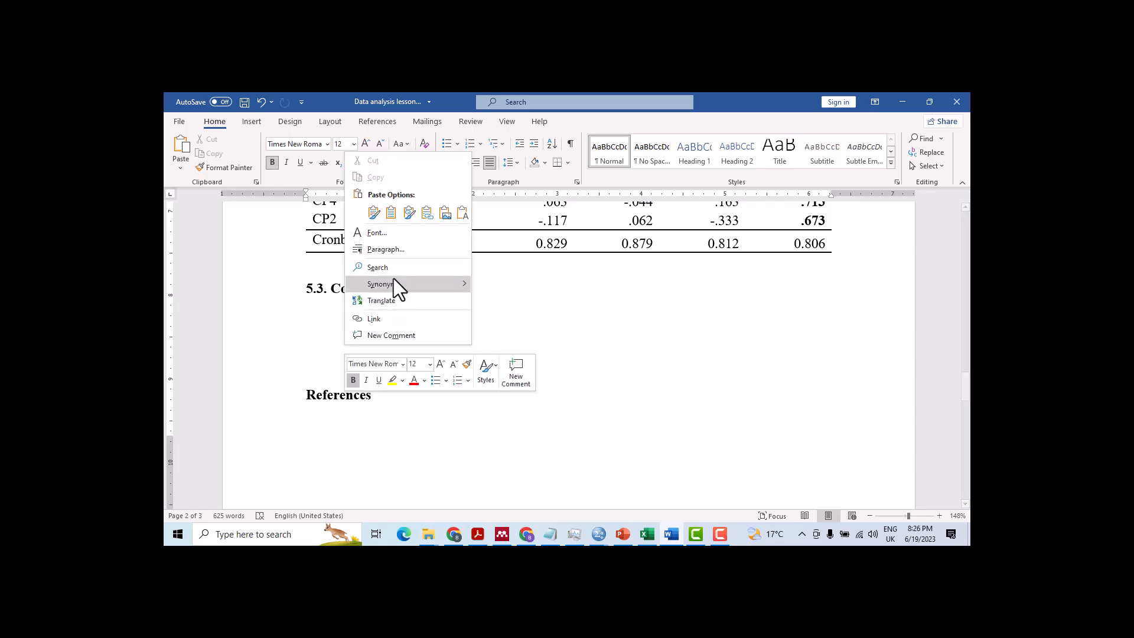
click(376, 214)
scroll(458, 360, up, 5)
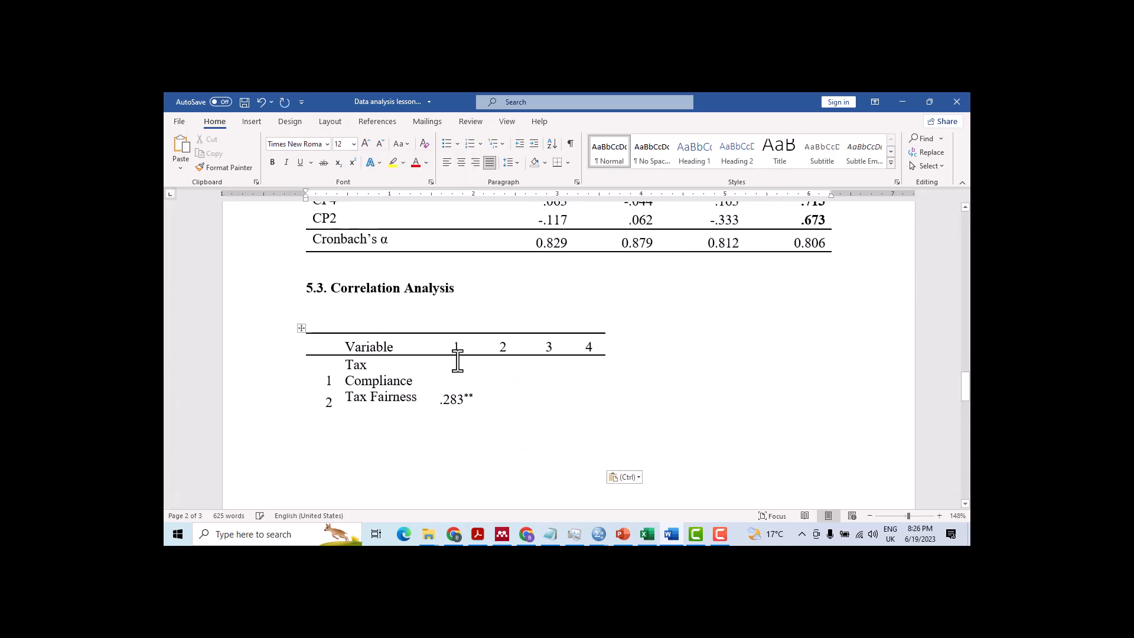
AutoFit the whole pasted correlation table to the window so it spans the page width
click(301, 327)
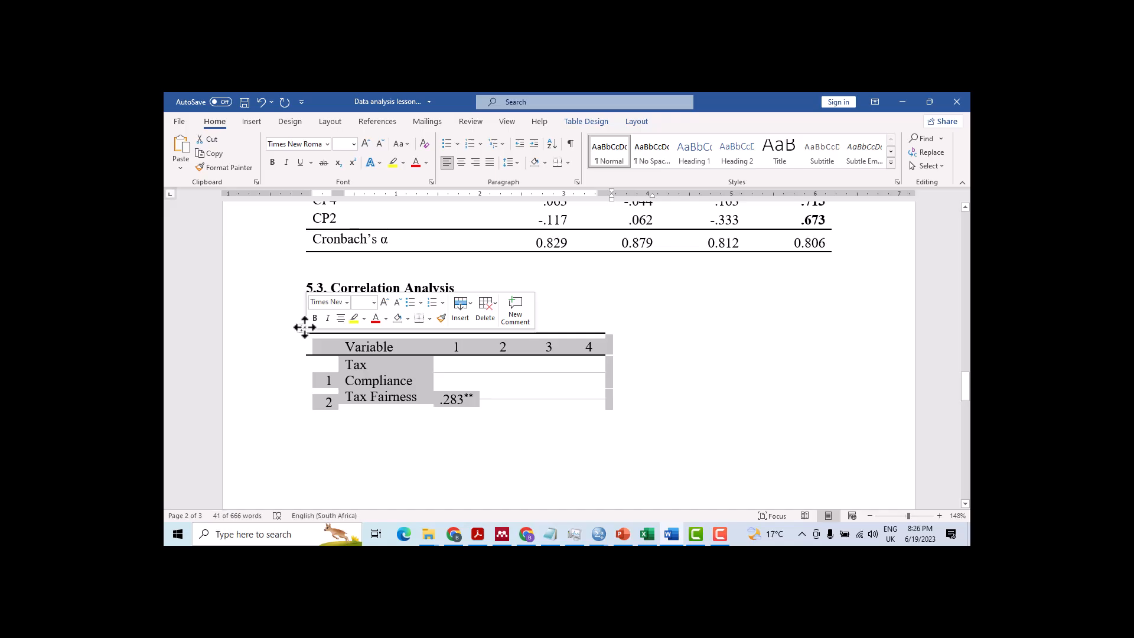
right_click(302, 326)
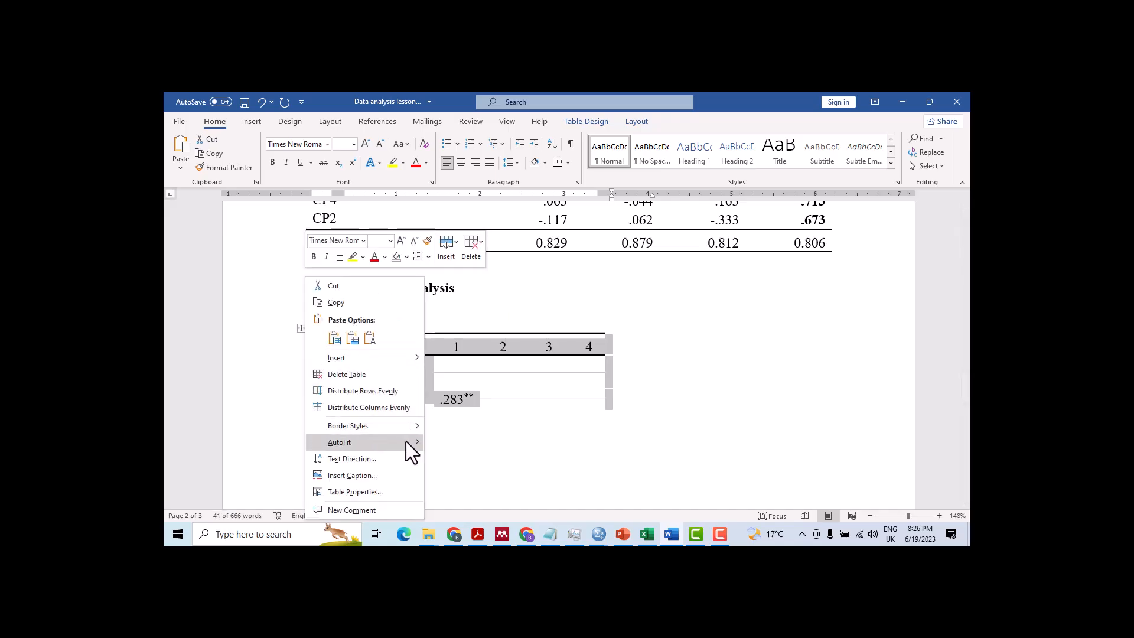
mouse_move(406, 441)
click(473, 462)
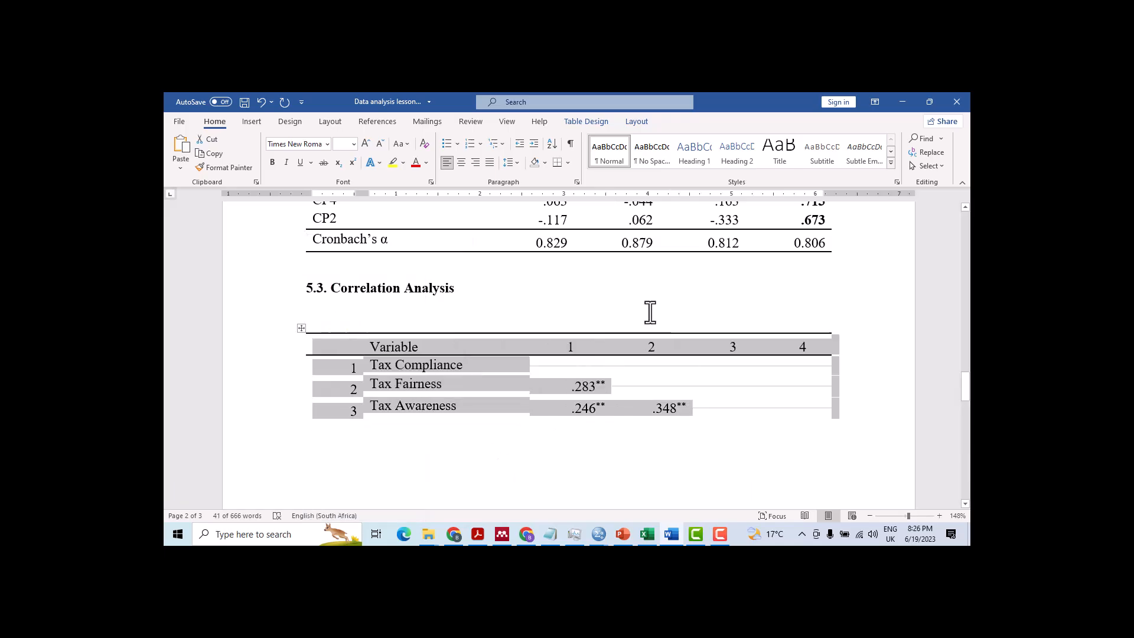
Insert empty lines between the 5.3. Correlation Analysis heading and the table to move the whole table onto the next page
key(Up)
scroll(512, 339, down, 1)
scroll(510, 335, down, 1)
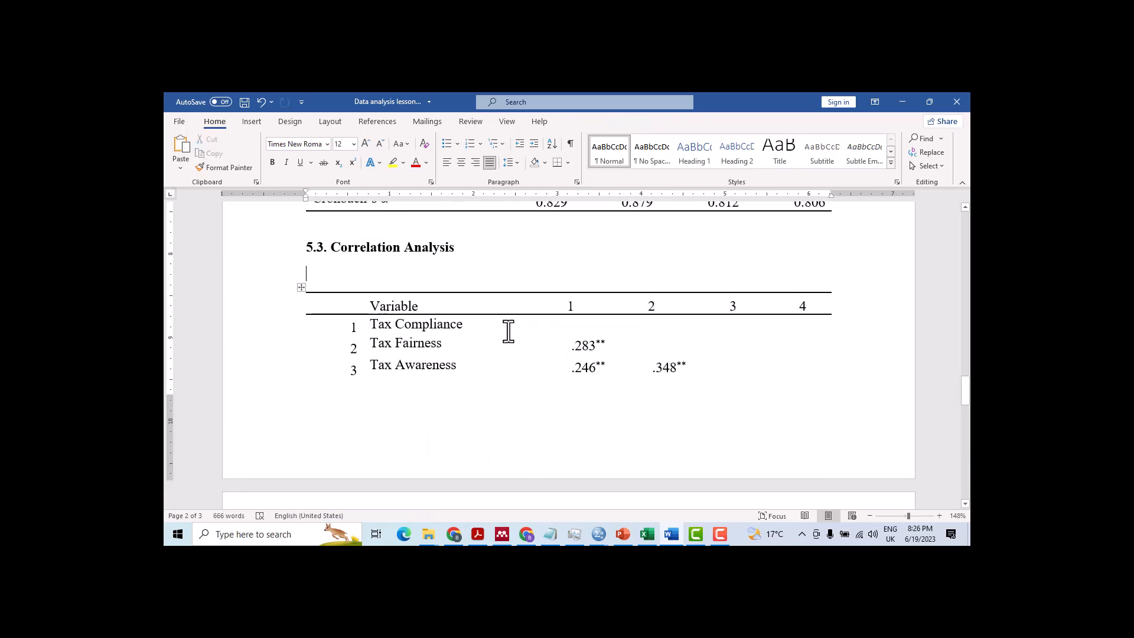
key(Return)
key(Return)
key(Return)
key(Return)
key(Return)
key(Return)
key(Return)
key(Return)
scroll(512, 330, down, 3)
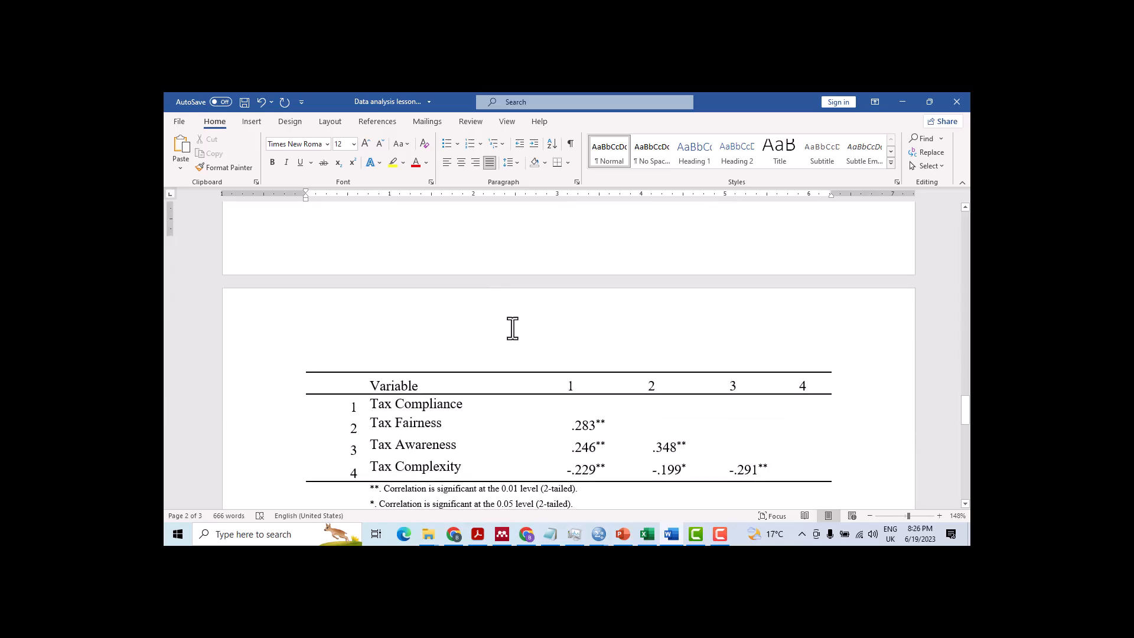
scroll(512, 328, down, 3)
scroll(582, 398, up, 1)
Add the centred caption Table 3.1: Correlation Analysis on a new line directly above the correlation table
click(463, 287)
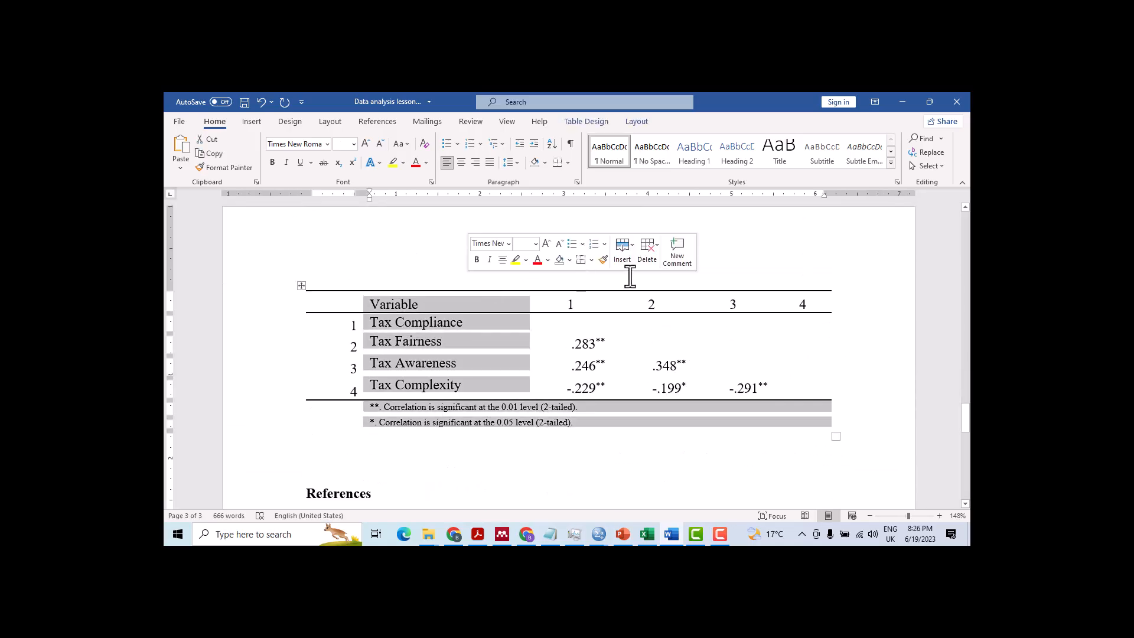
click(626, 286)
click(484, 285)
scroll(512, 299, up, 3)
scroll(512, 299, up, 1)
click(509, 280)
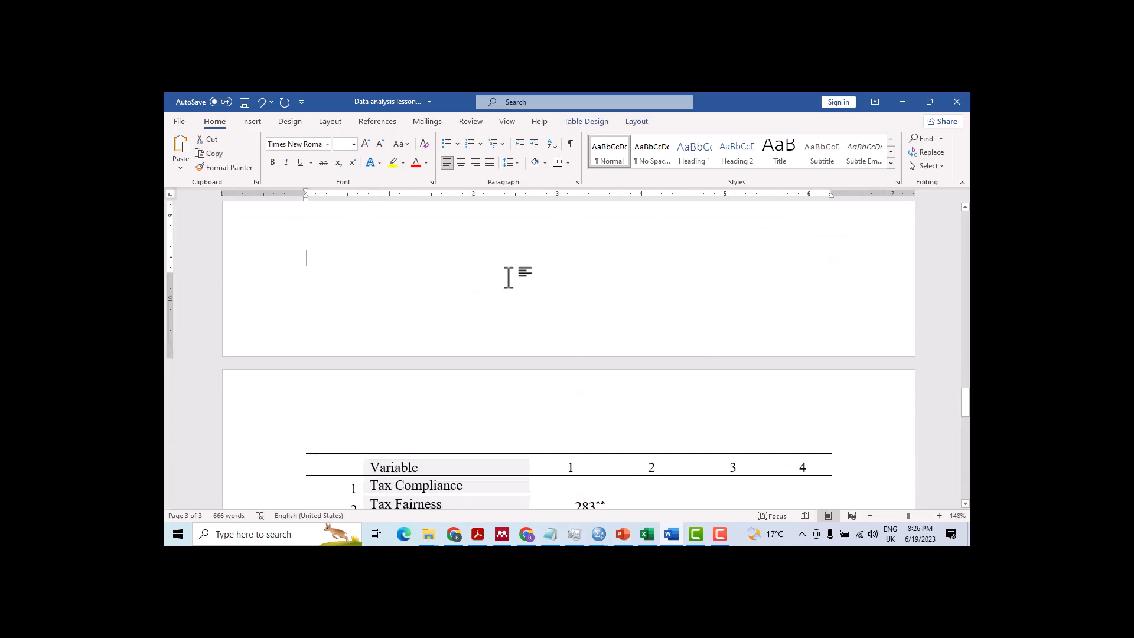
key(Return)
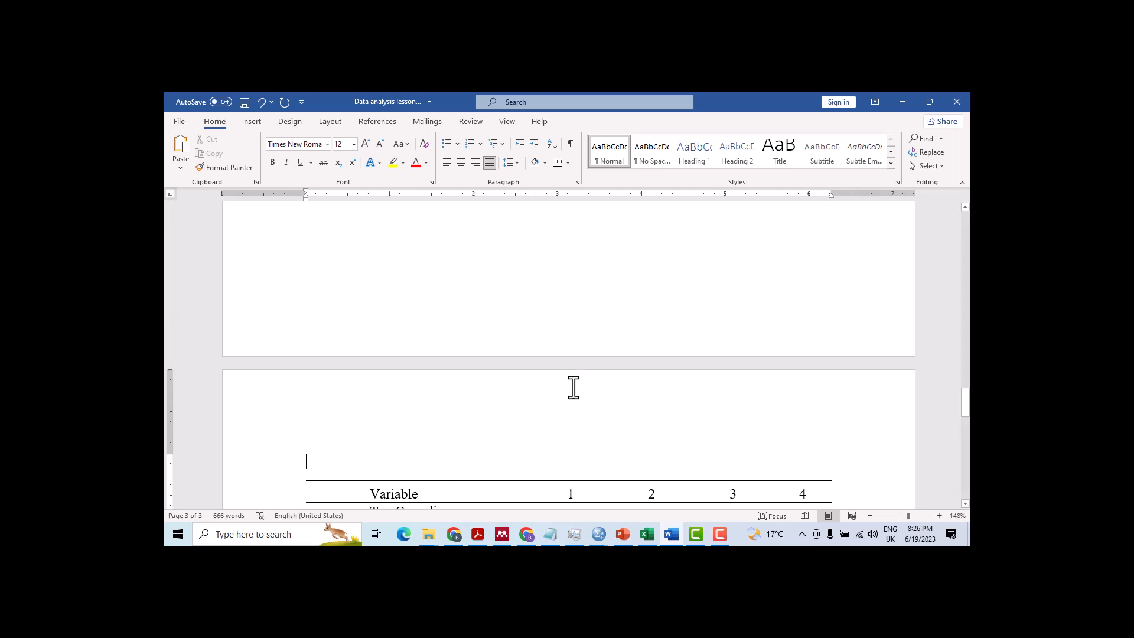
key(ctrl+e)
scroll(633, 393, down, 3)
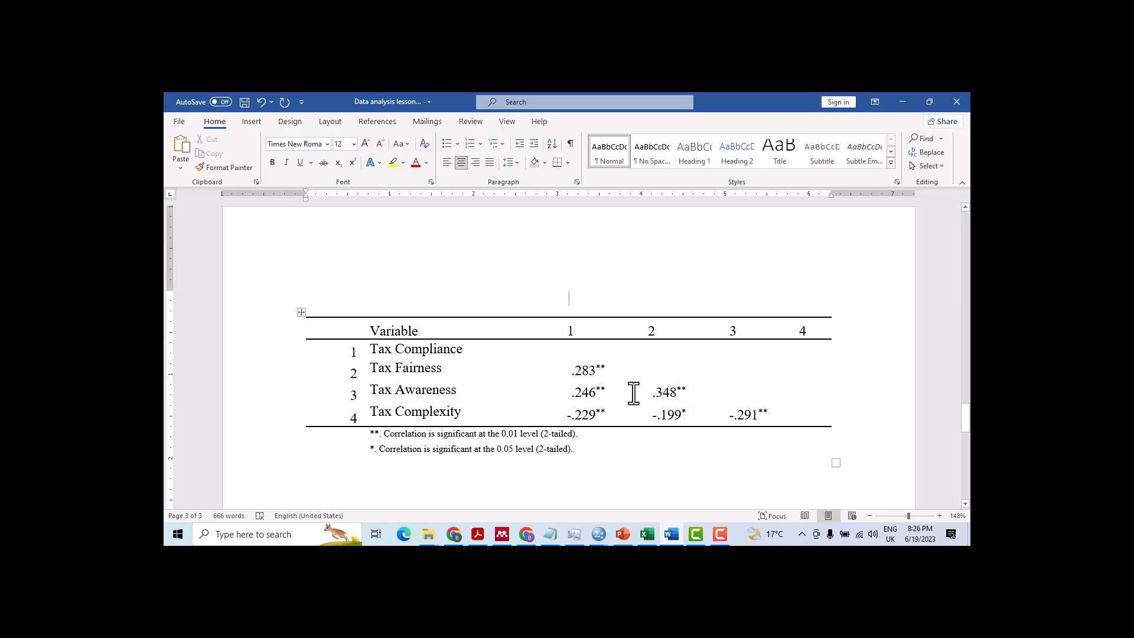
text(Tabv)
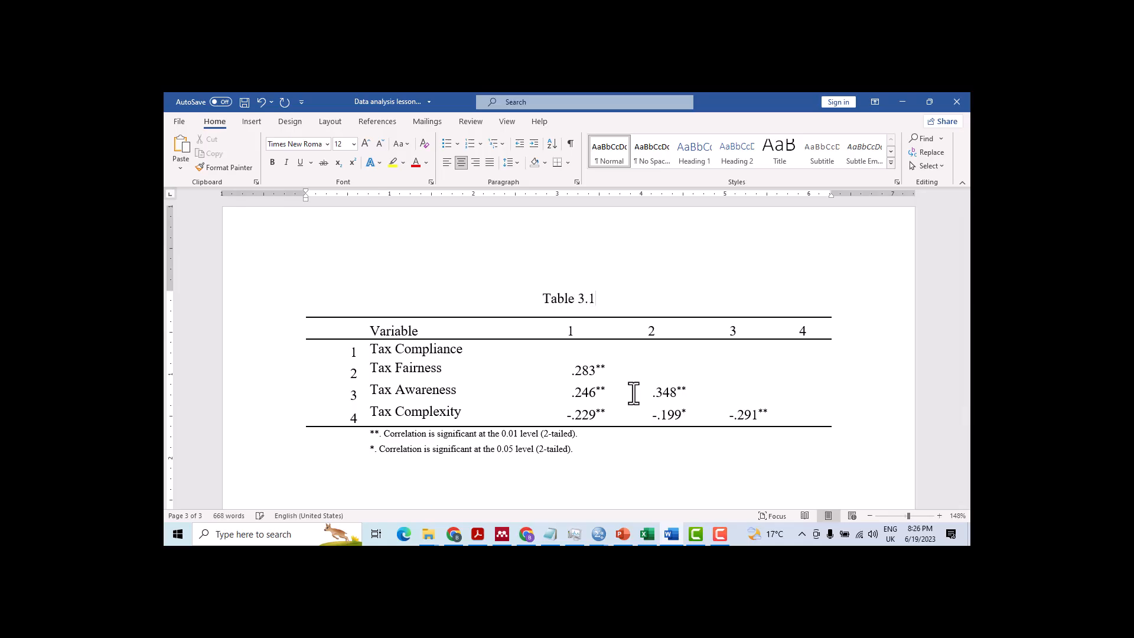
text(e 3.1: Correlation Ana)
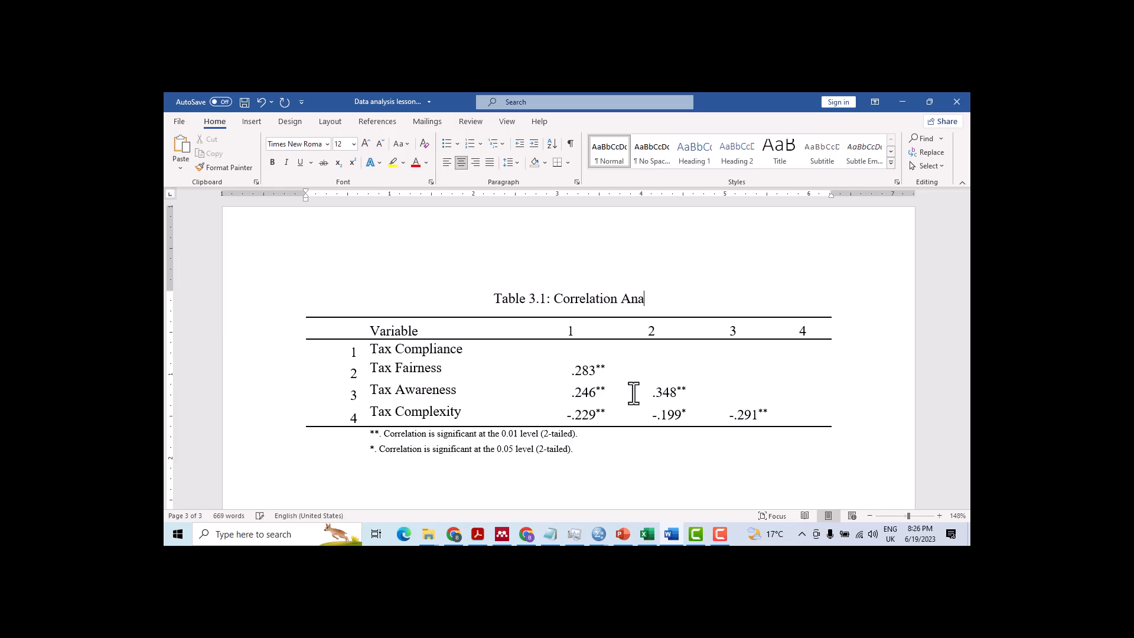
text(lysis)
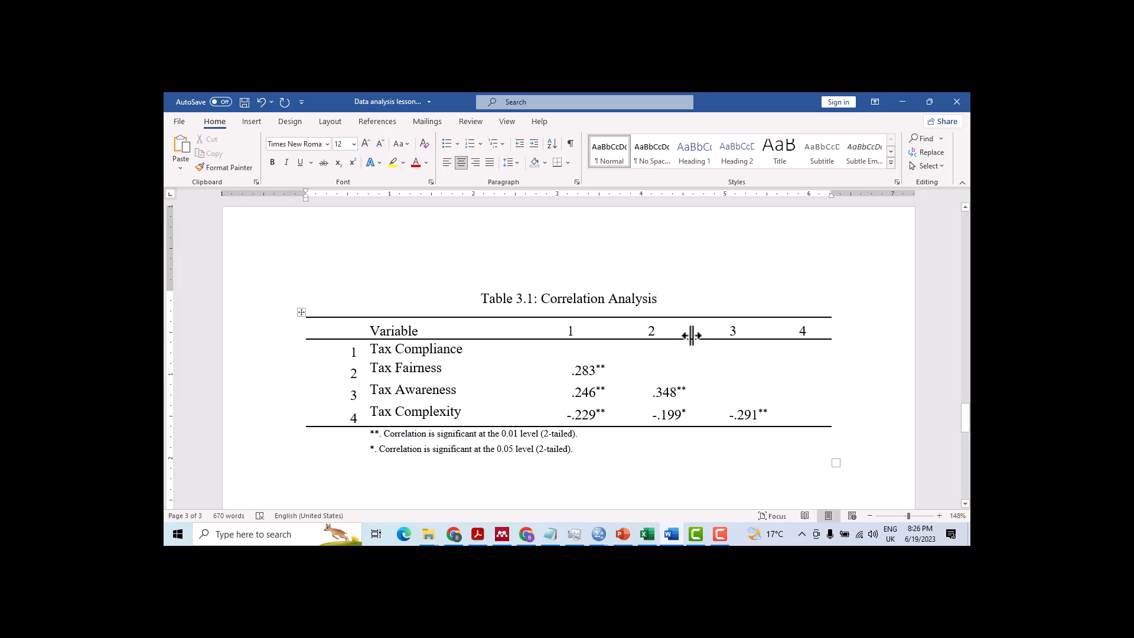
Make the caption Table 3.1: Correlation Analysis bold
drag(661, 299, 492, 302)
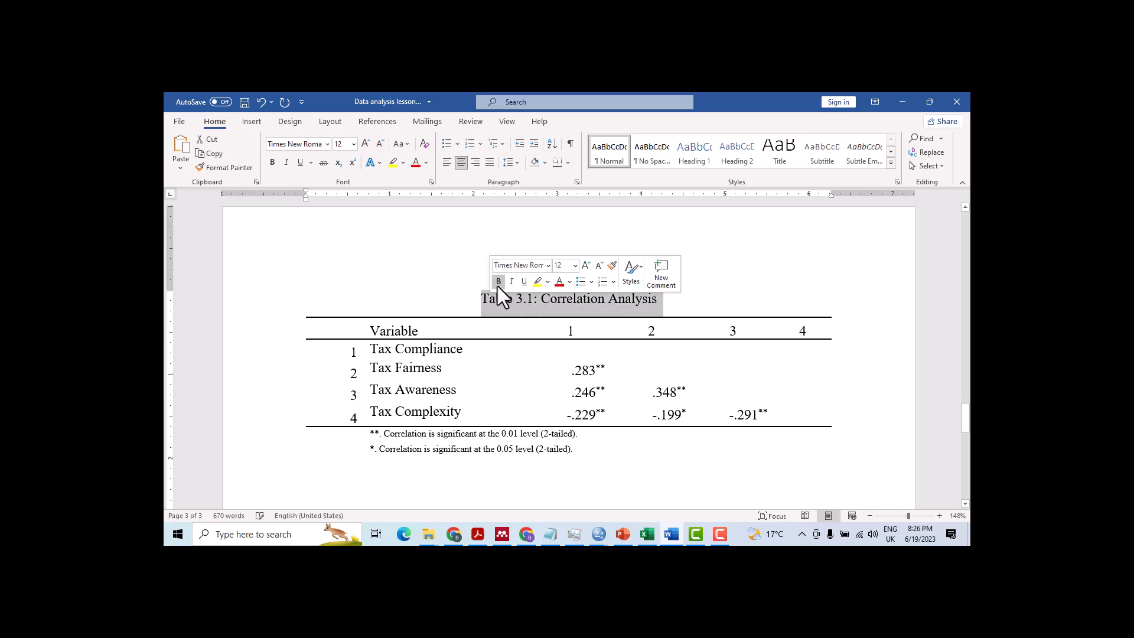
key(ctrl+b)
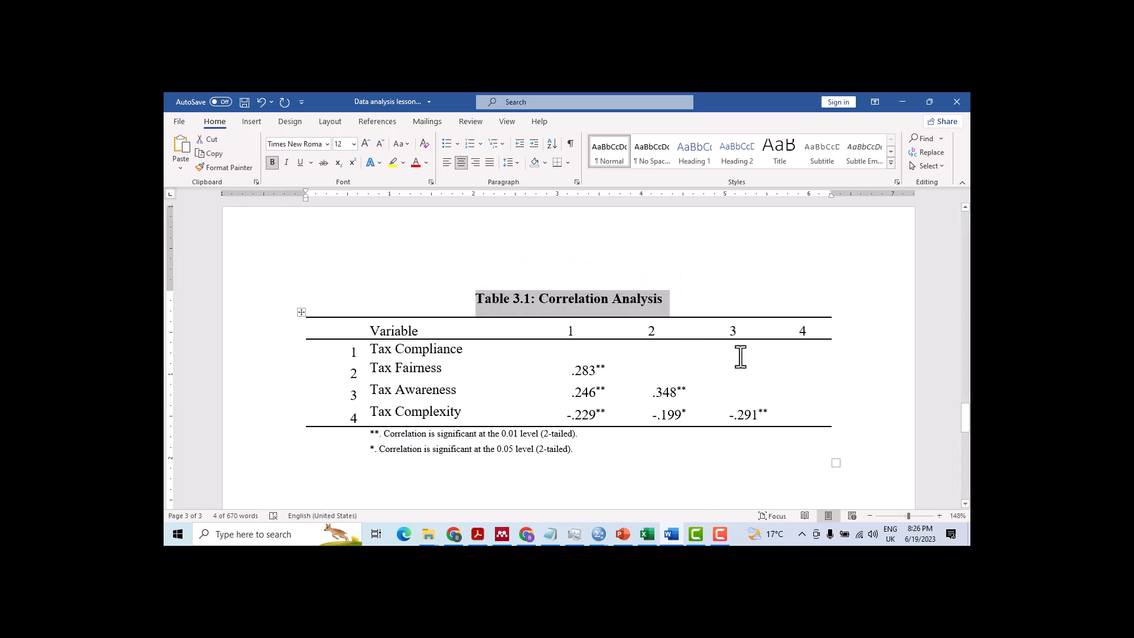
click(740, 316)
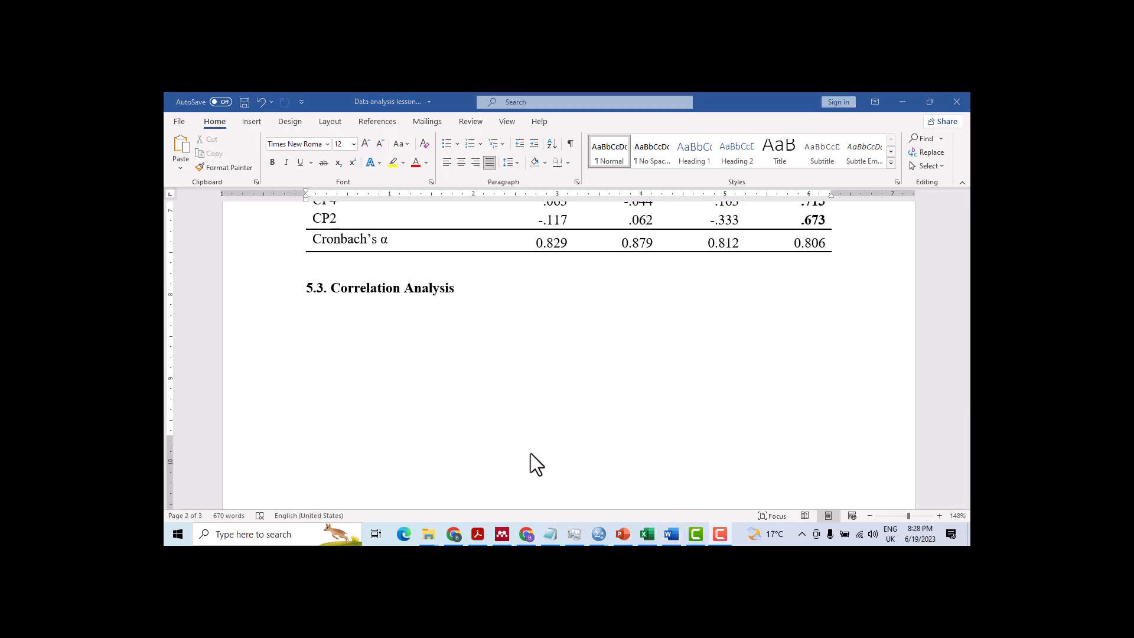
Paste the copied correlation results paragraph as text only under the 5.3. Correlation Analysis heading and remove the empty line above it
right_click(322, 344)
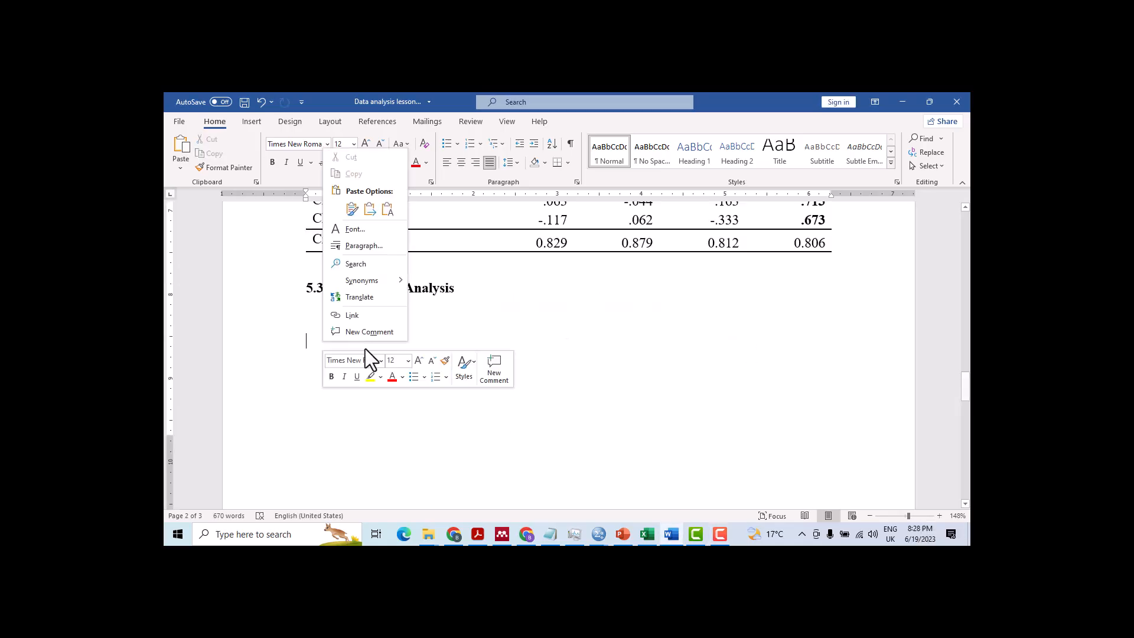
click(387, 209)
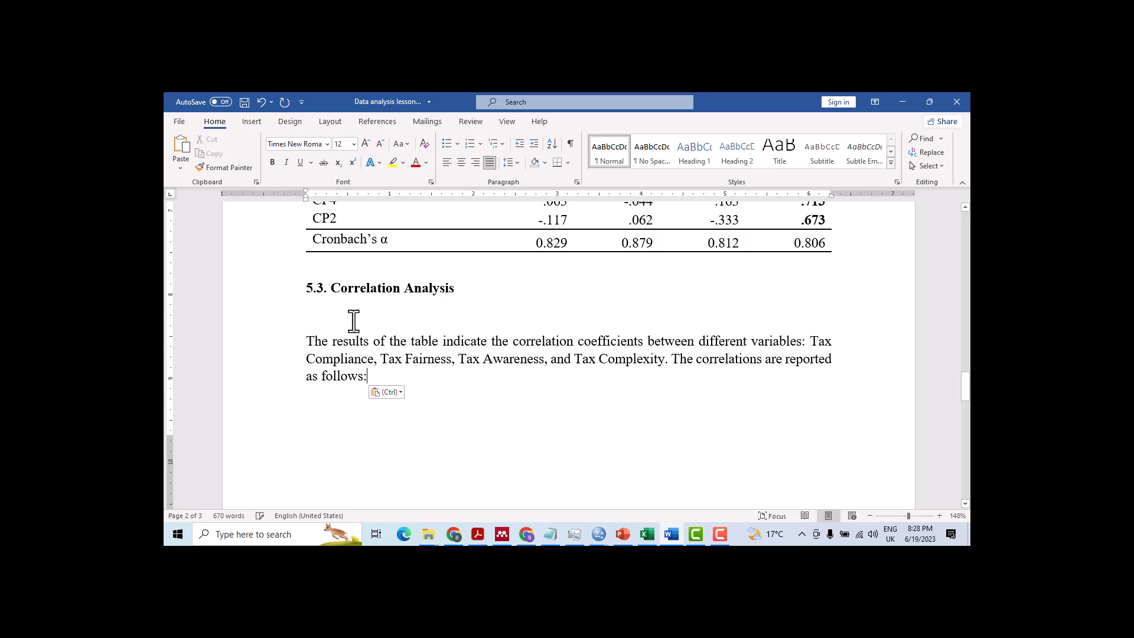
key(Delete)
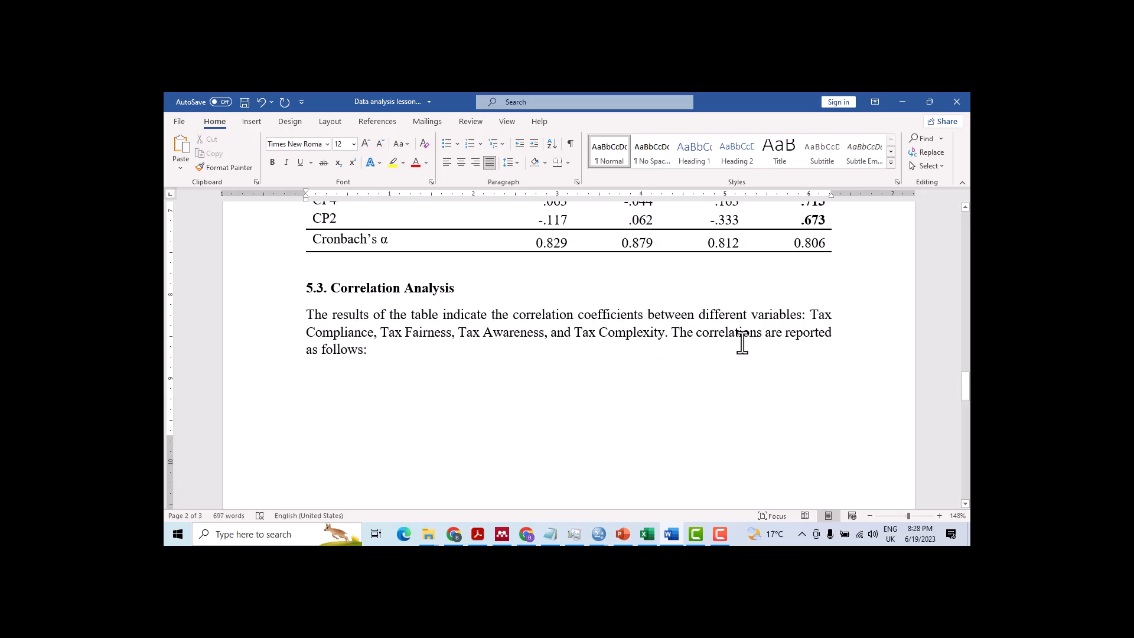
Look over the report from the Table 3.1 correlation table back up to the Chapter 5 introduction
scroll(649, 340, down, 1)
scroll(471, 309, down, 6)
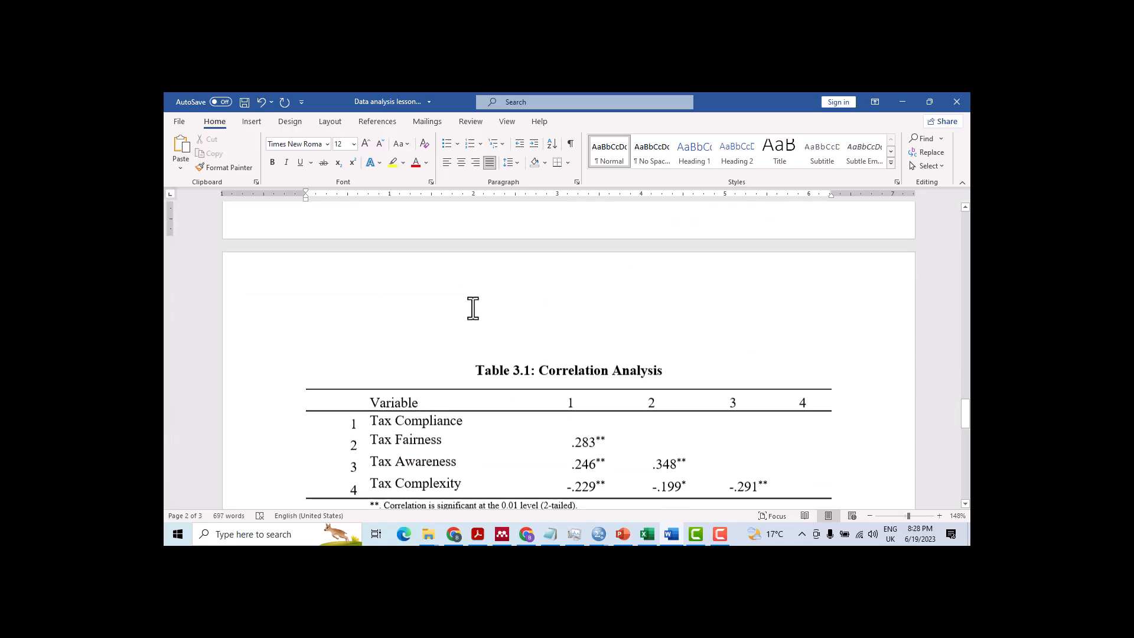
scroll(546, 354, up, 7)
scroll(444, 343, up, 10)
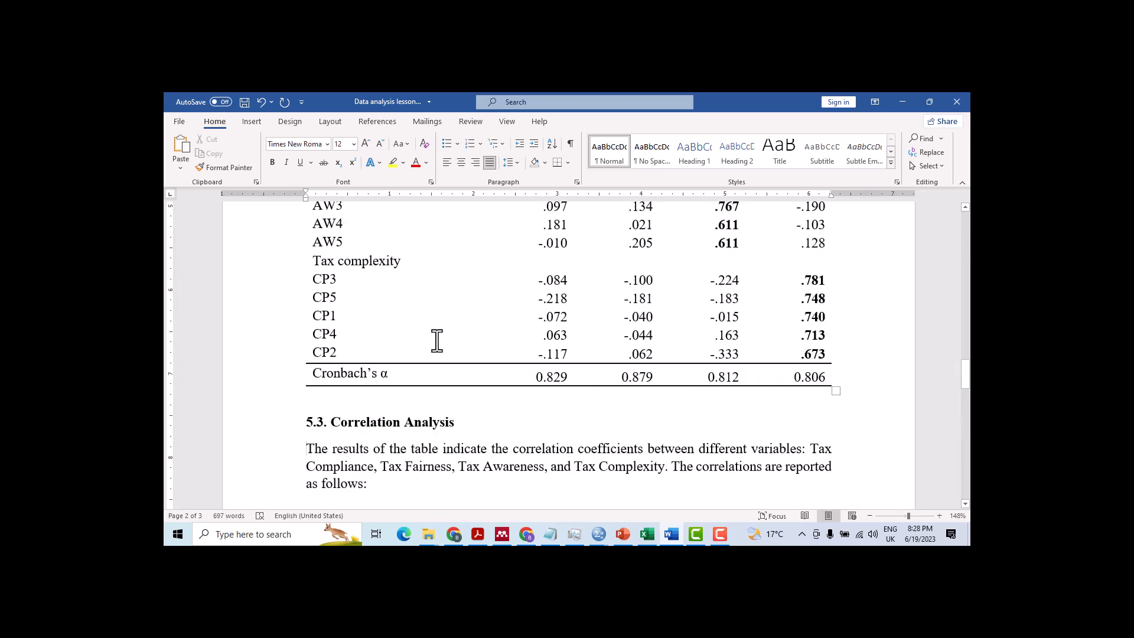
scroll(576, 363, up, 12)
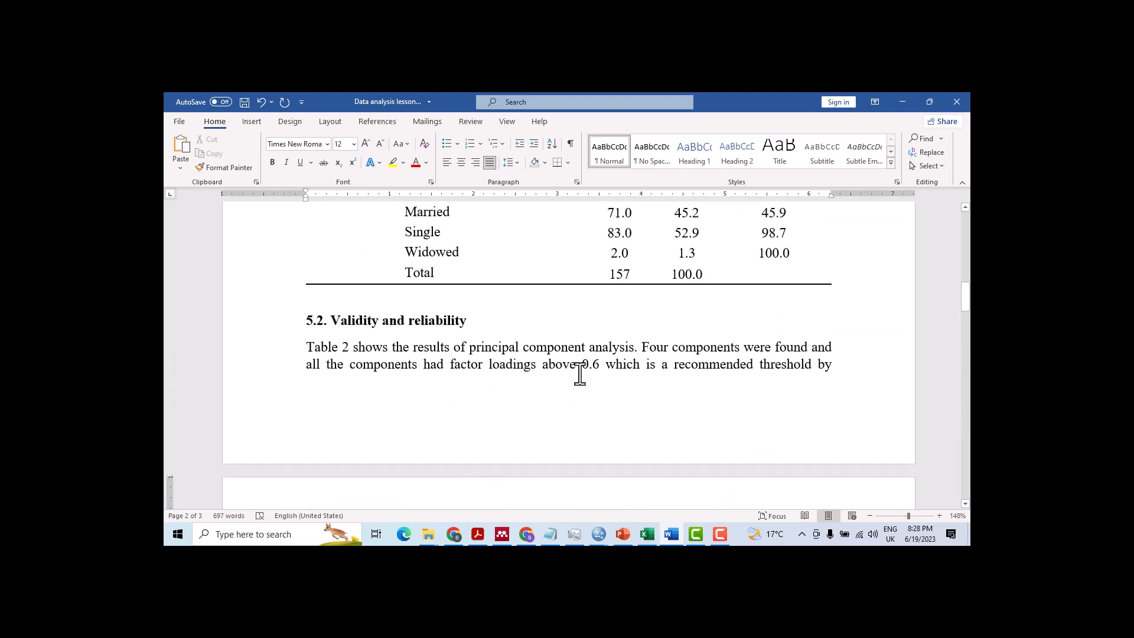
scroll(578, 342, up, 1)
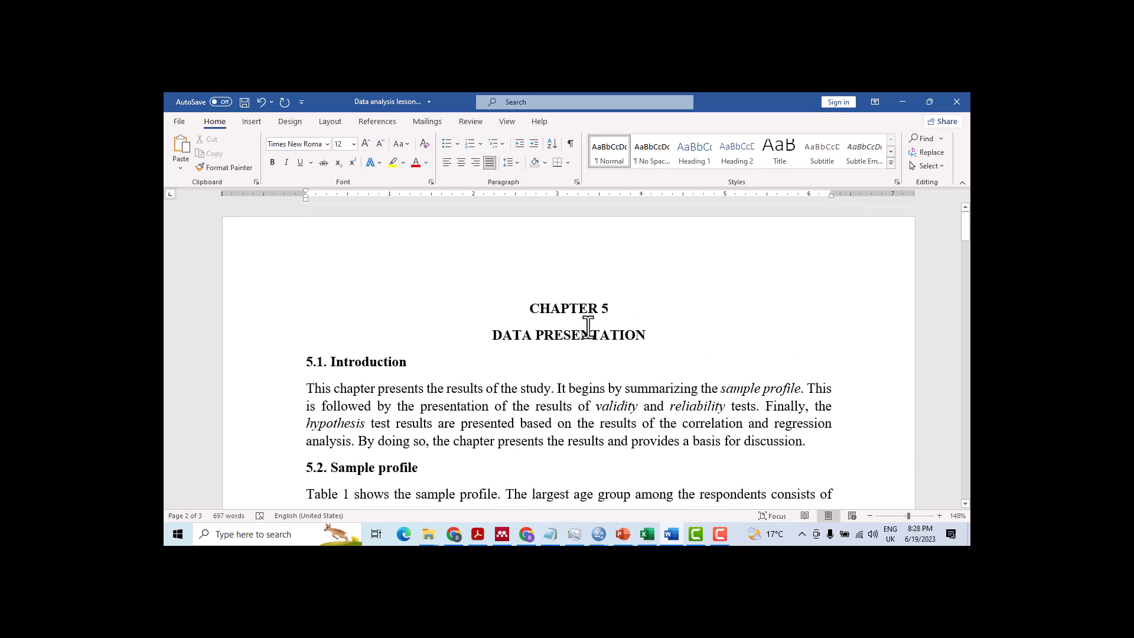
Renumber the Sample Profile table's caption as Table 5.1
scroll(544, 319, down, 7)
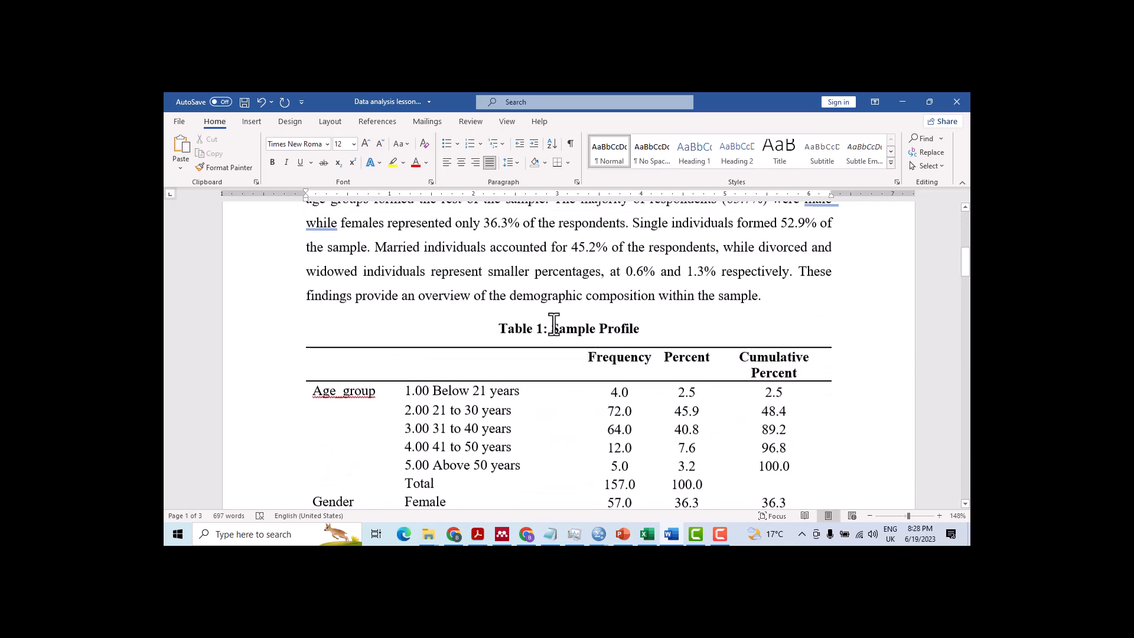
click(537, 329)
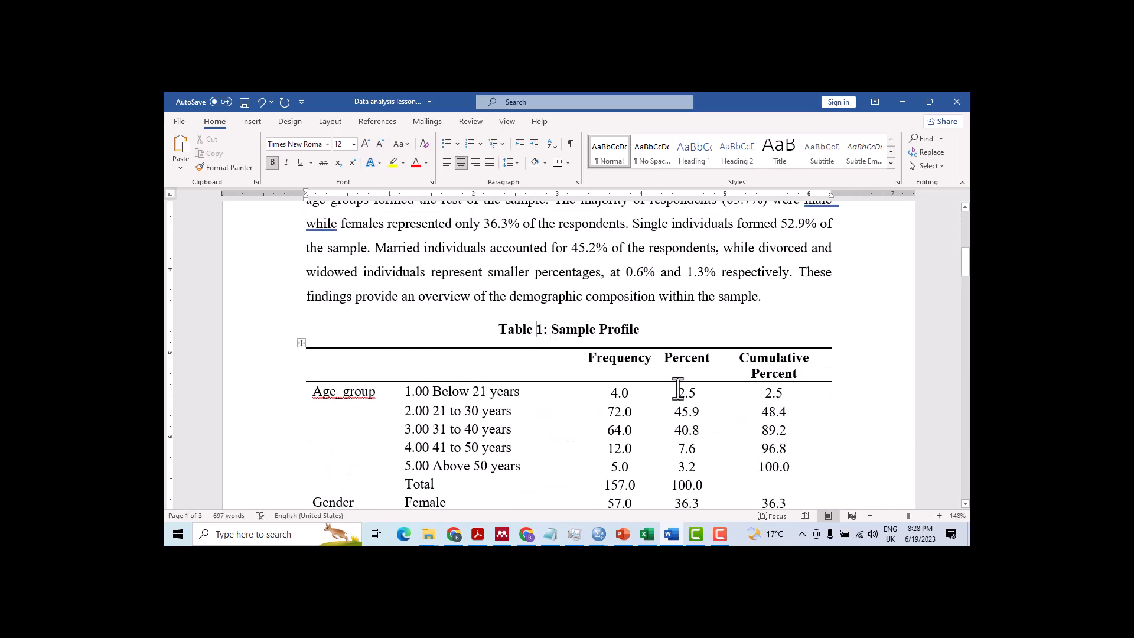
text(5.)
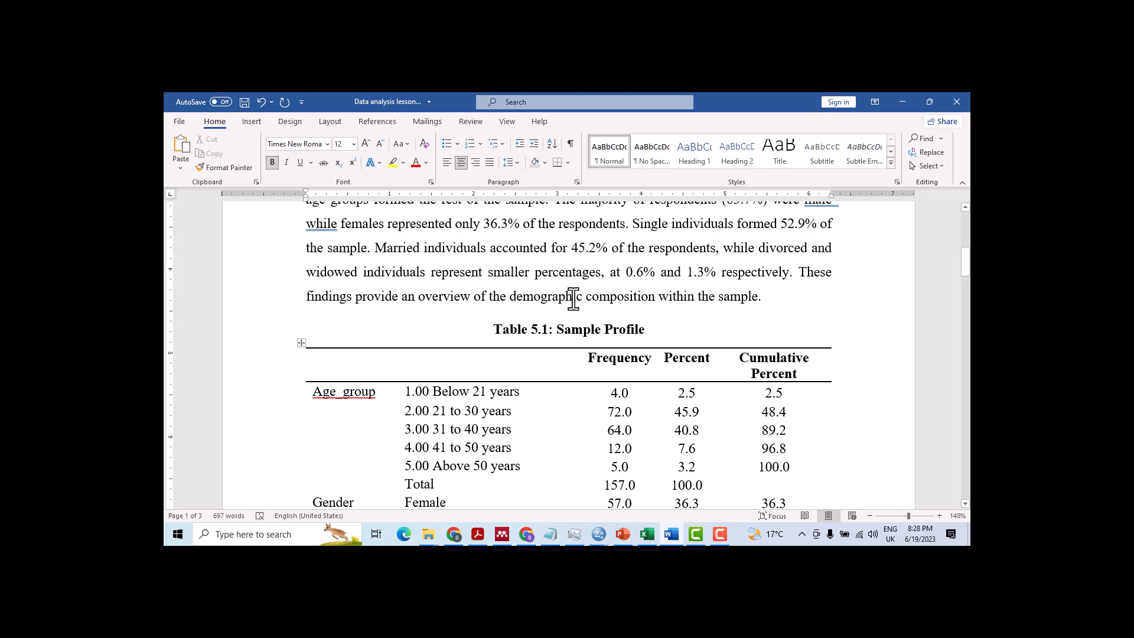
Change the table reference at the start of the 5.2. Sample profile paragraph to Table 5.1
scroll(424, 298, up, 4)
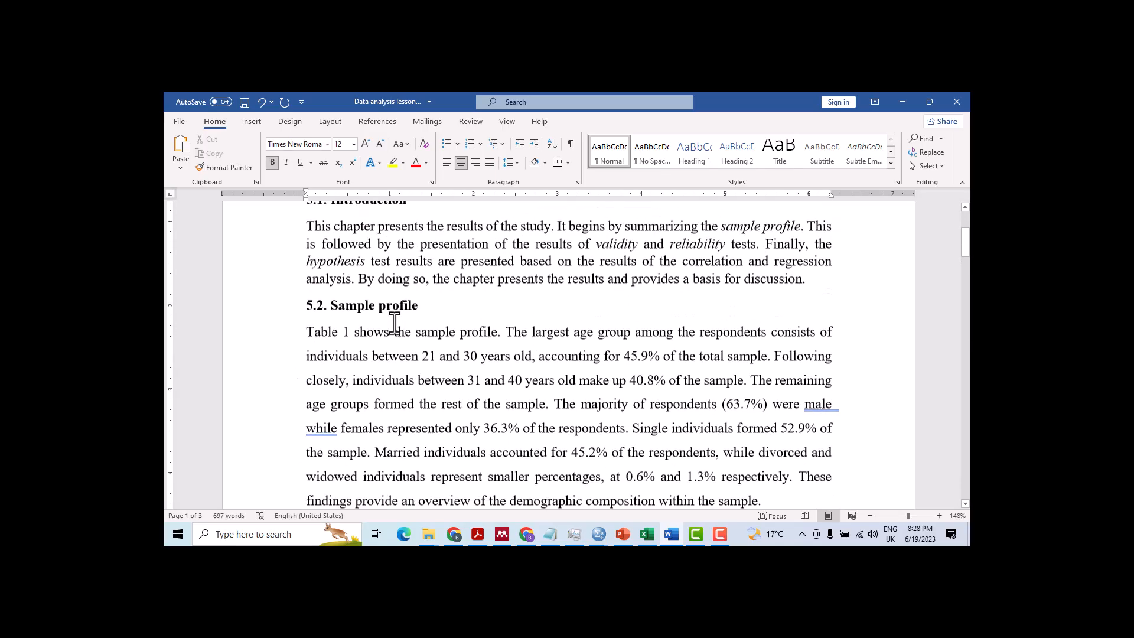
scroll(484, 347, down, 1)
click(350, 331)
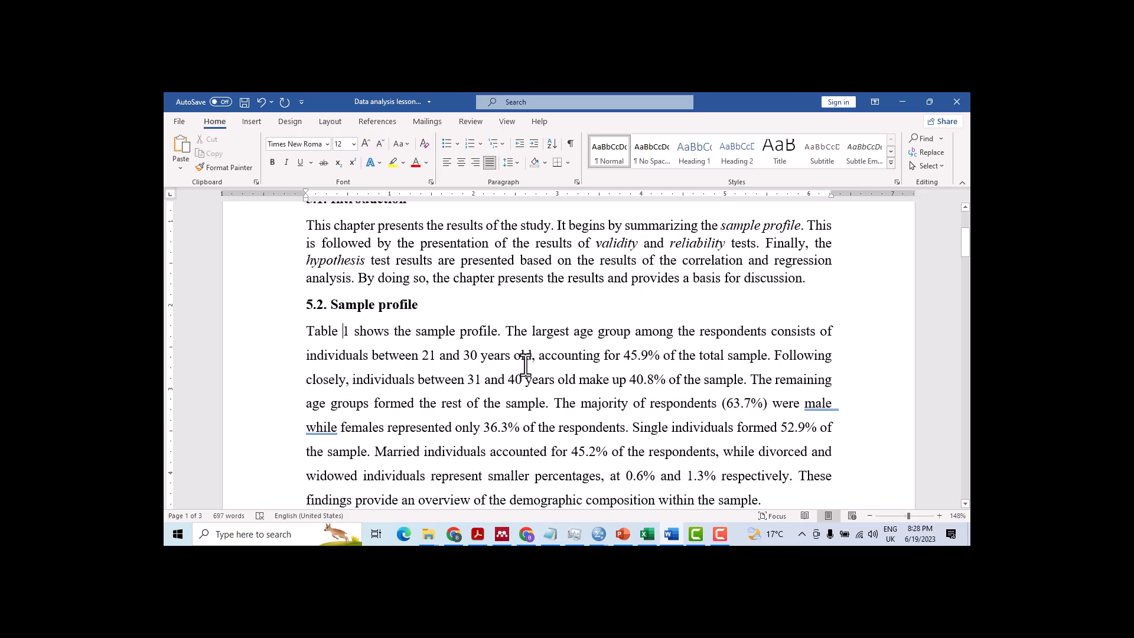
text(5.1)
scroll(549, 365, down, 2)
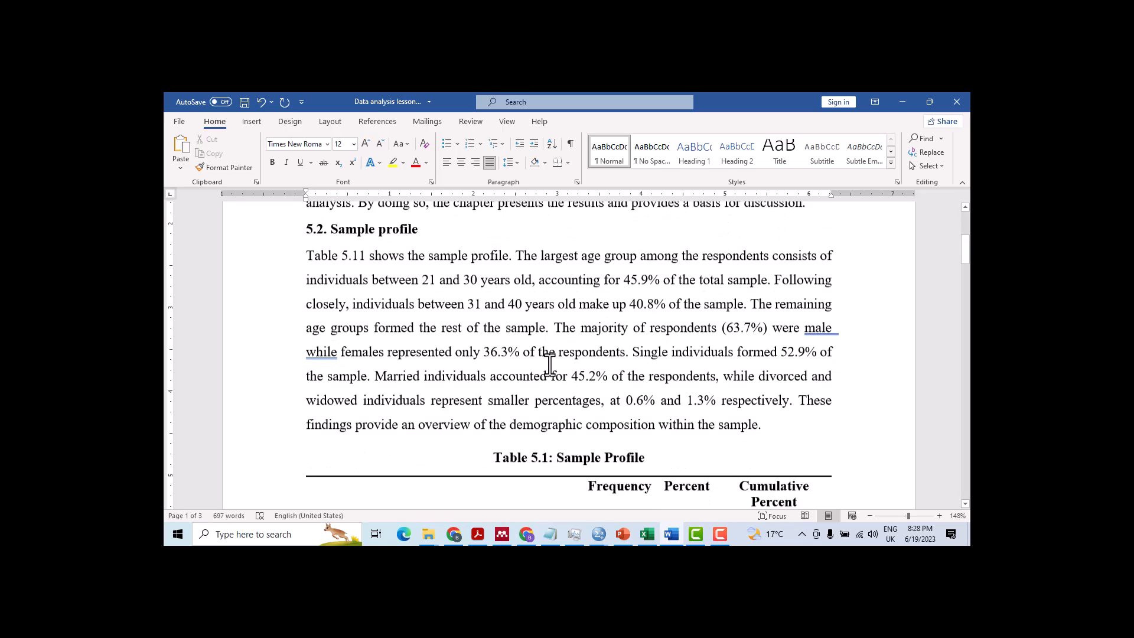
key(Delete)
Renumber the Validity and reliability table's caption as Table 5.2
scroll(549, 364, down, 20)
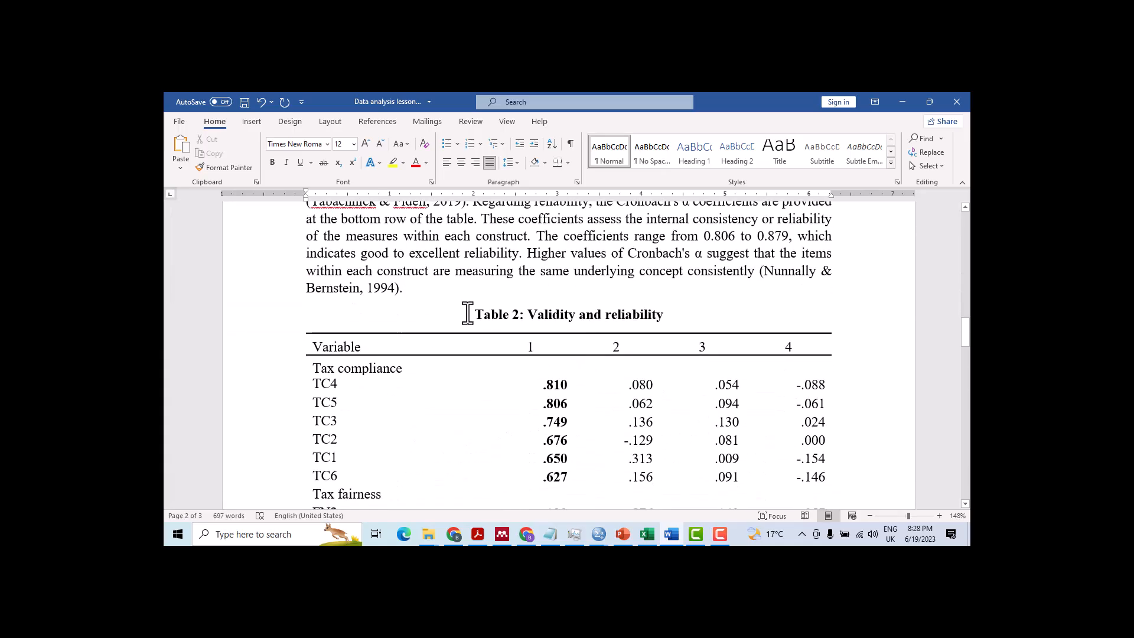
click(509, 316)
text(5.)
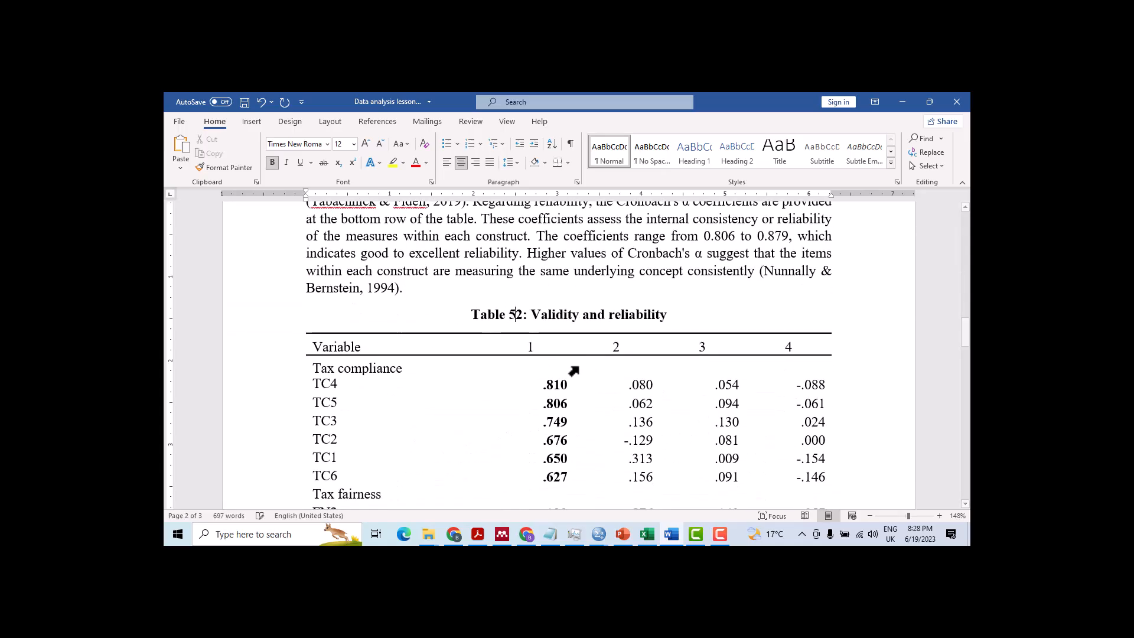
Update the table reference at the start of the Validity and reliability paragraph to match its table's caption
scroll(462, 321, up, 6)
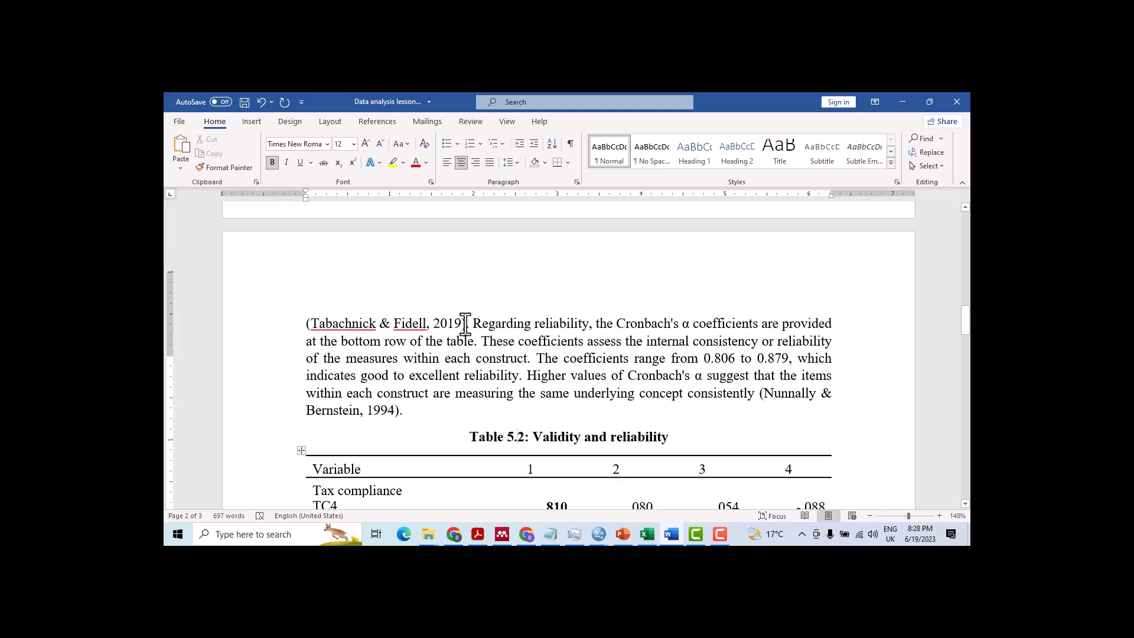
click(345, 346)
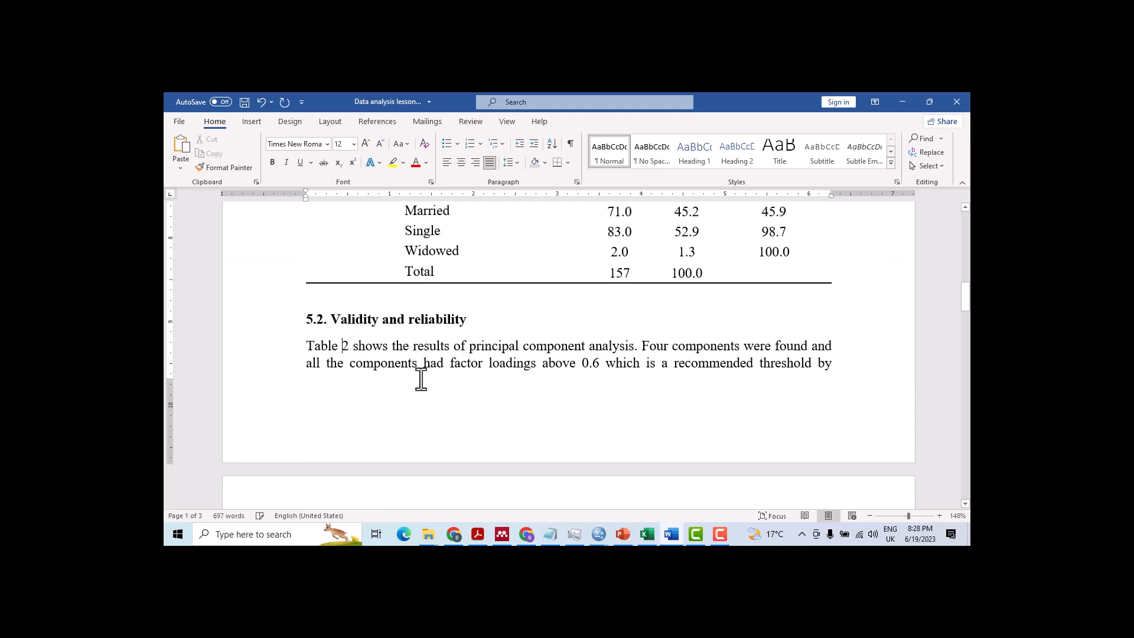
Correct the table references to Table 5.2 in the validity and reliability paragraph and Table 5.3 in the correlation analysis paragraph
text(5.)
scroll(519, 331, down, 10)
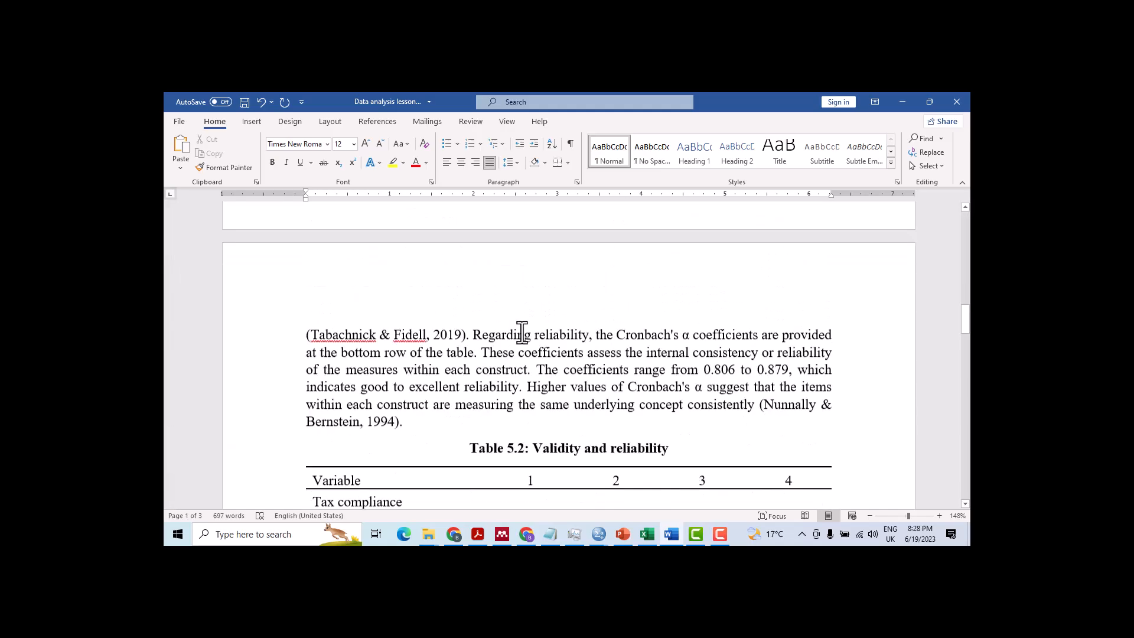
scroll(519, 332, down, 10)
scroll(520, 332, up, 4)
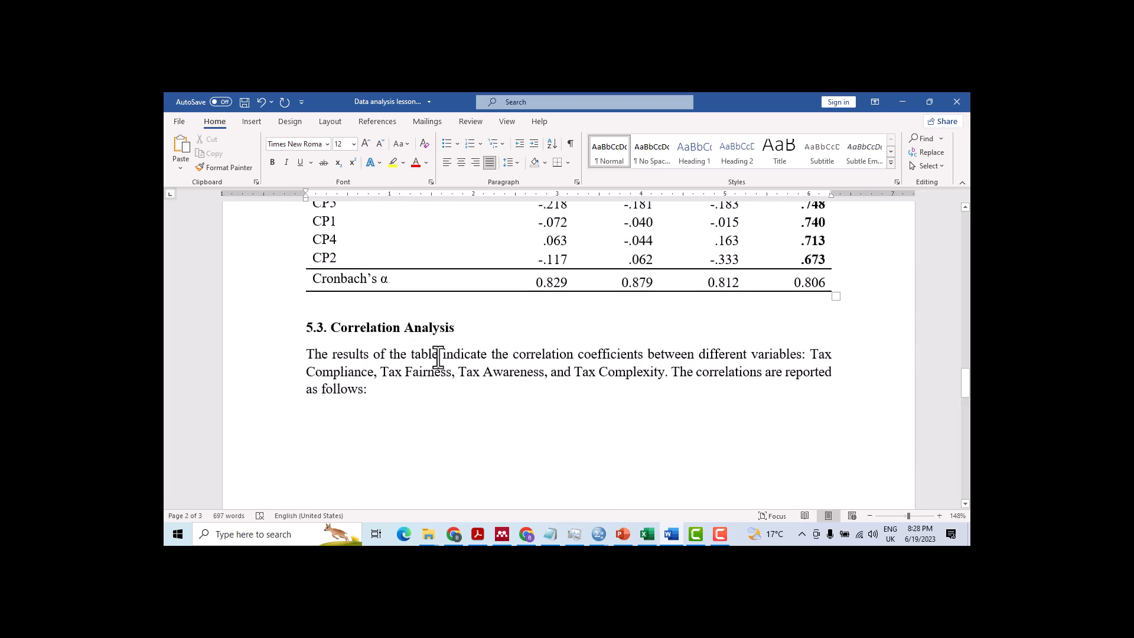
click(417, 356)
key(BackSpace)
text(Table)
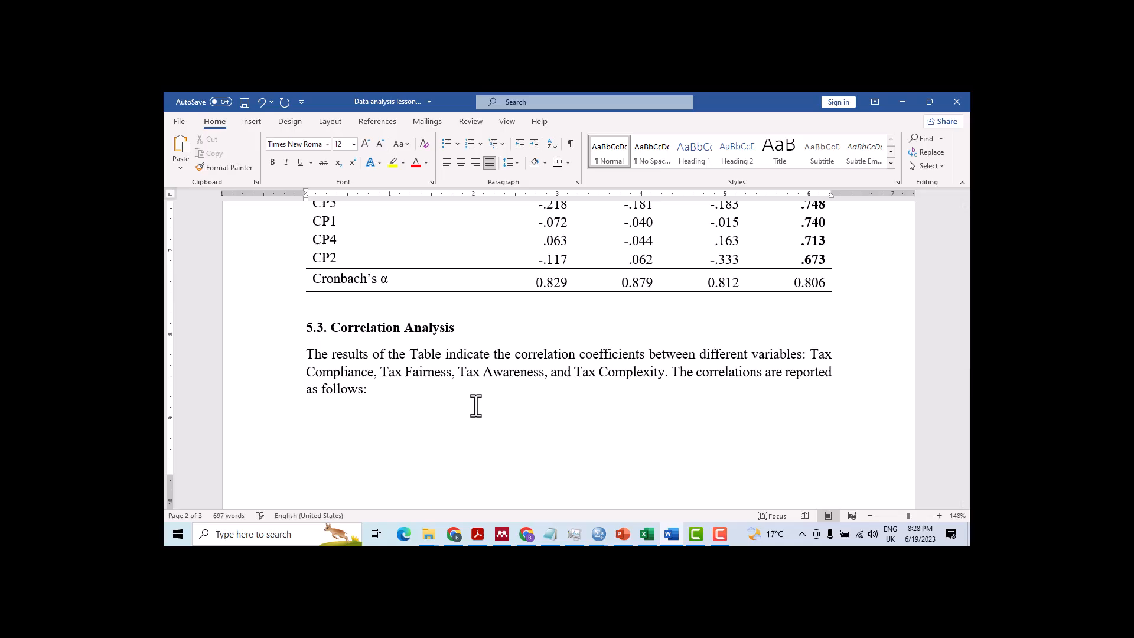
text( 5.3)
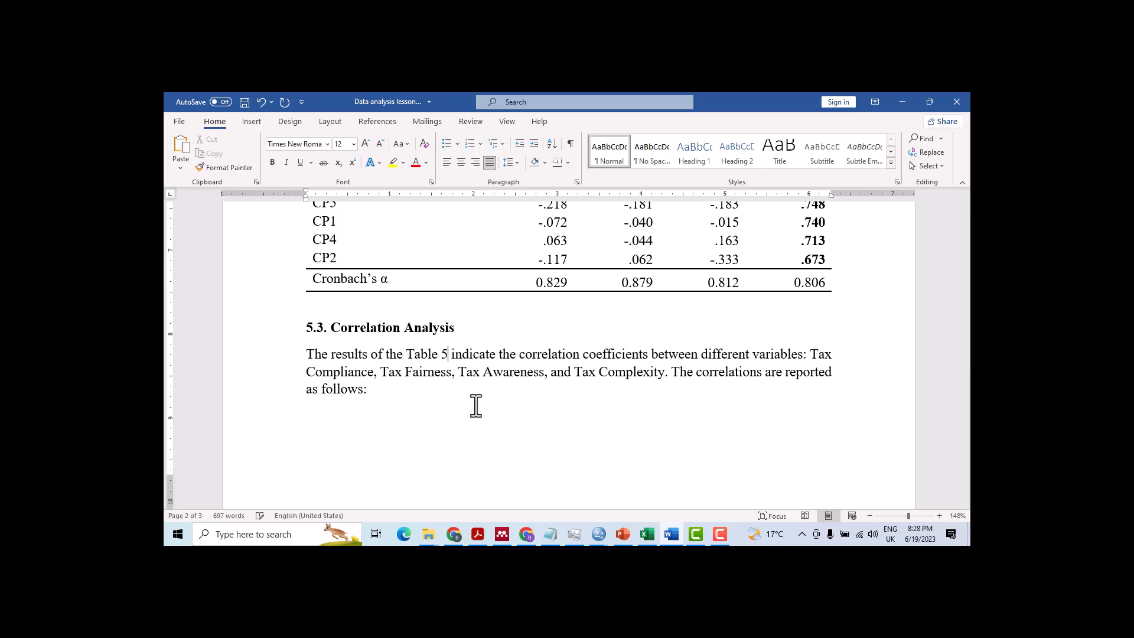
Compare the variables named in the section 5.3 introduction with the rows and numbered columns of the correlation table
scroll(609, 354, down, 3)
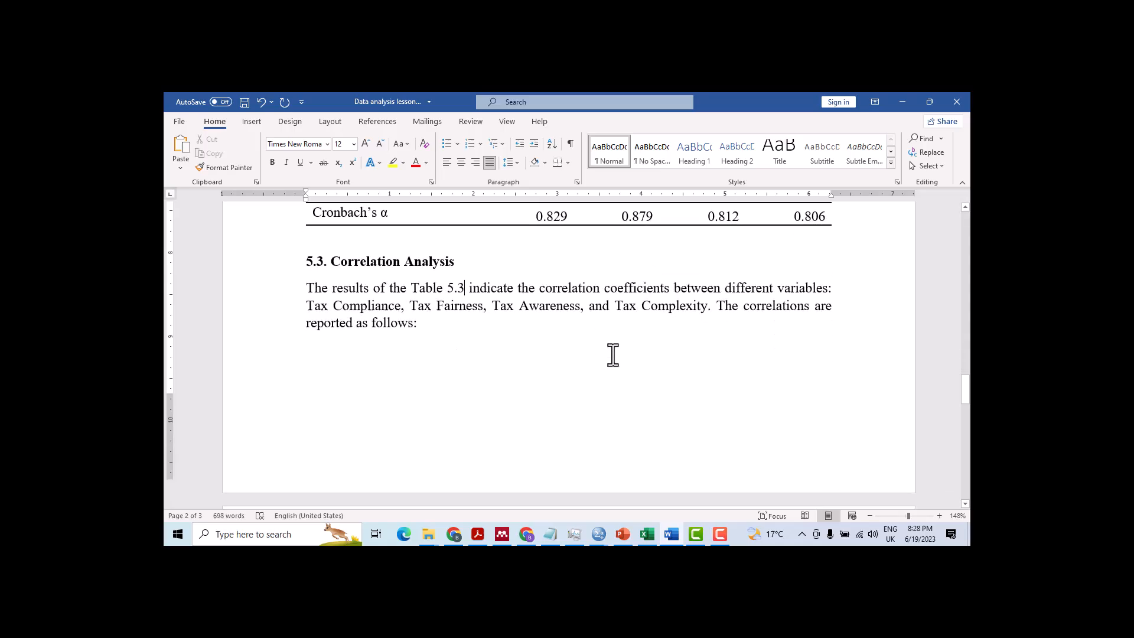
scroll(605, 322, down, 10)
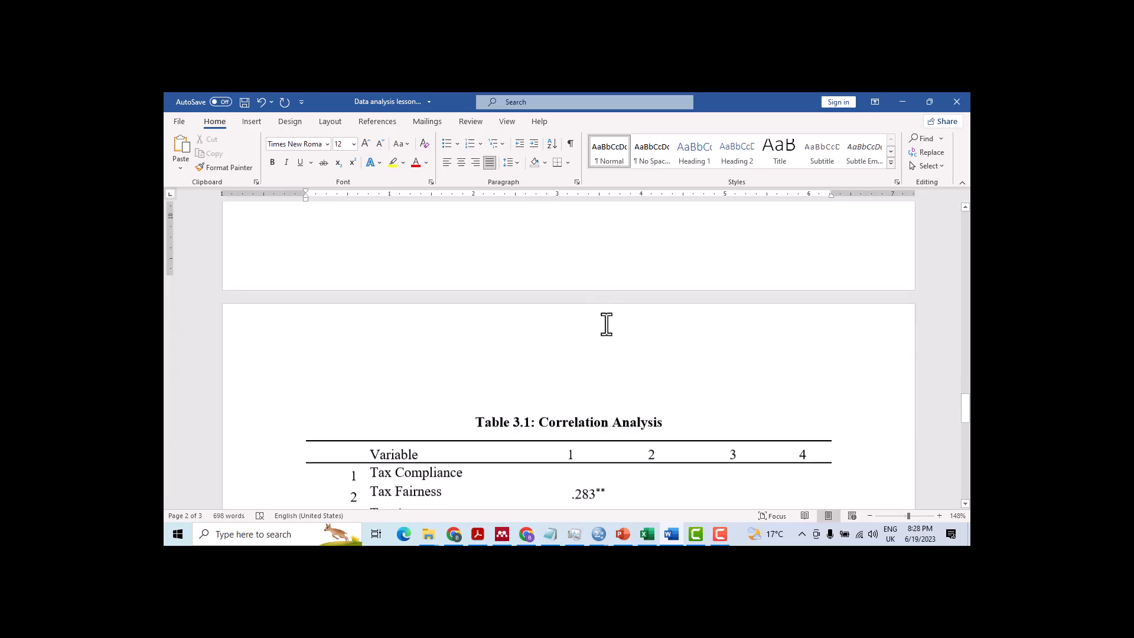
scroll(602, 354, up, 8)
scroll(601, 347, up, 2)
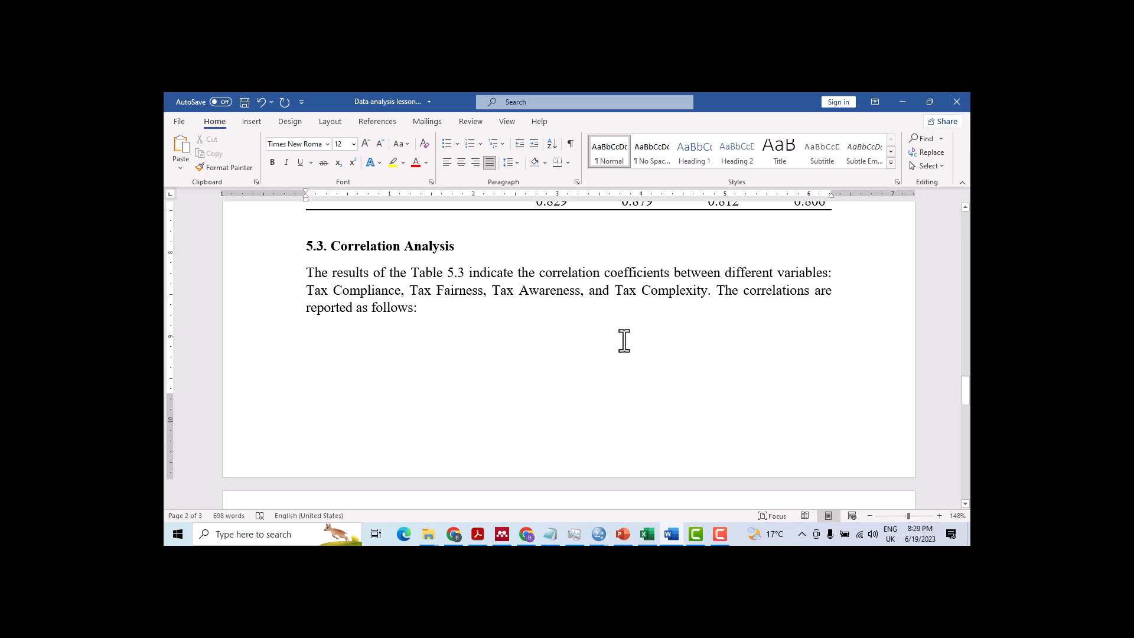
scroll(369, 425, down, 5)
drag(415, 378, 434, 434)
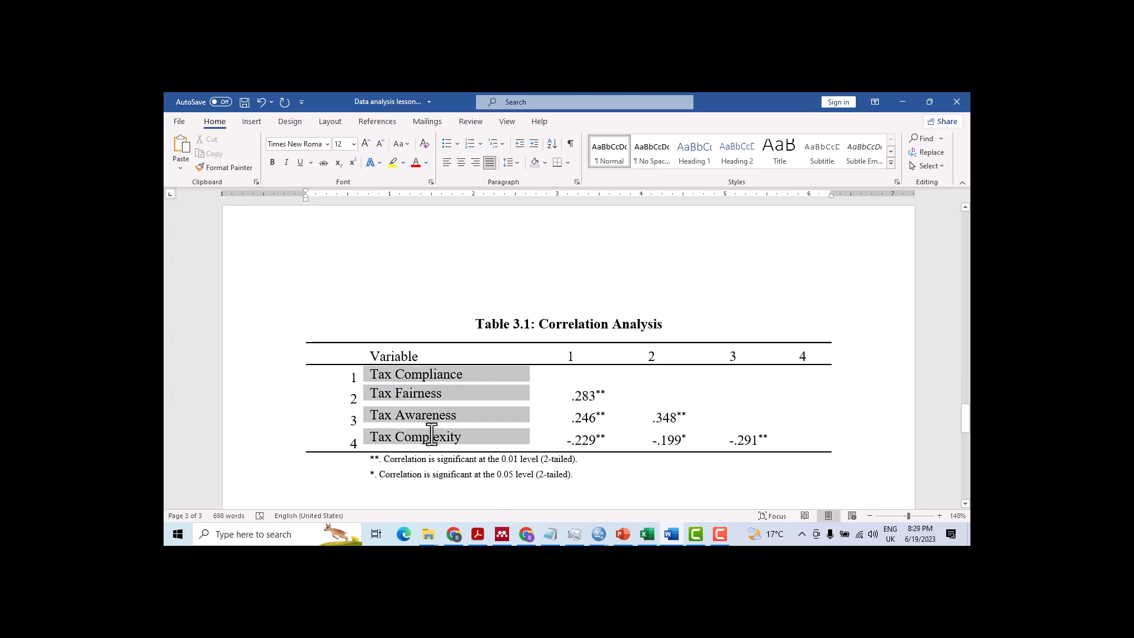
scroll(520, 355, up, 5)
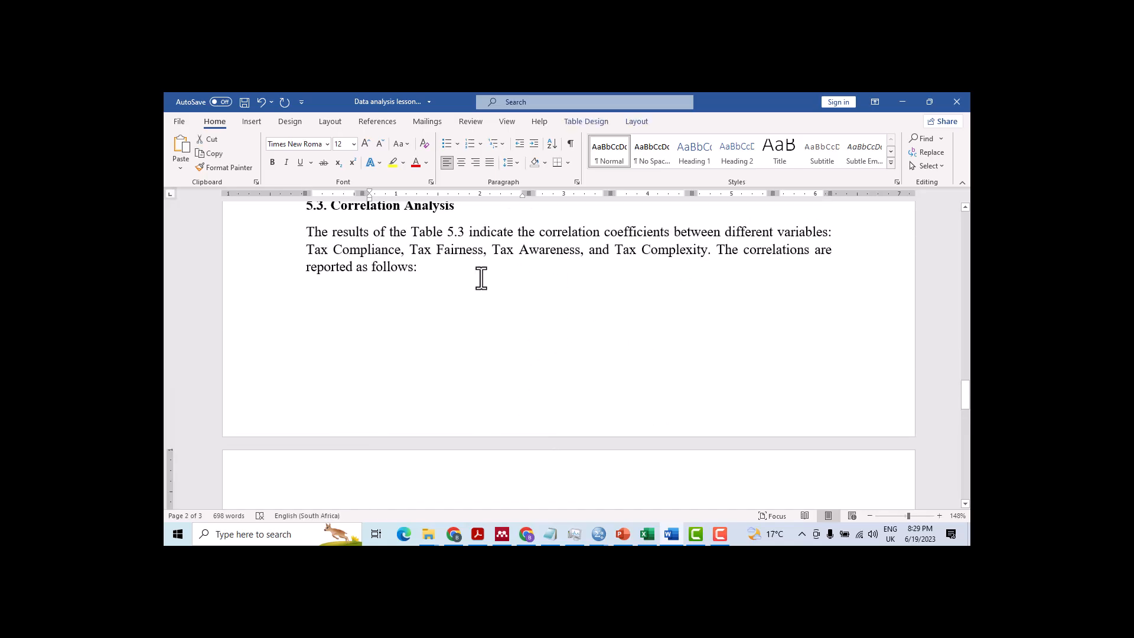
scroll(478, 278, down, 2)
scroll(443, 278, down, 3)
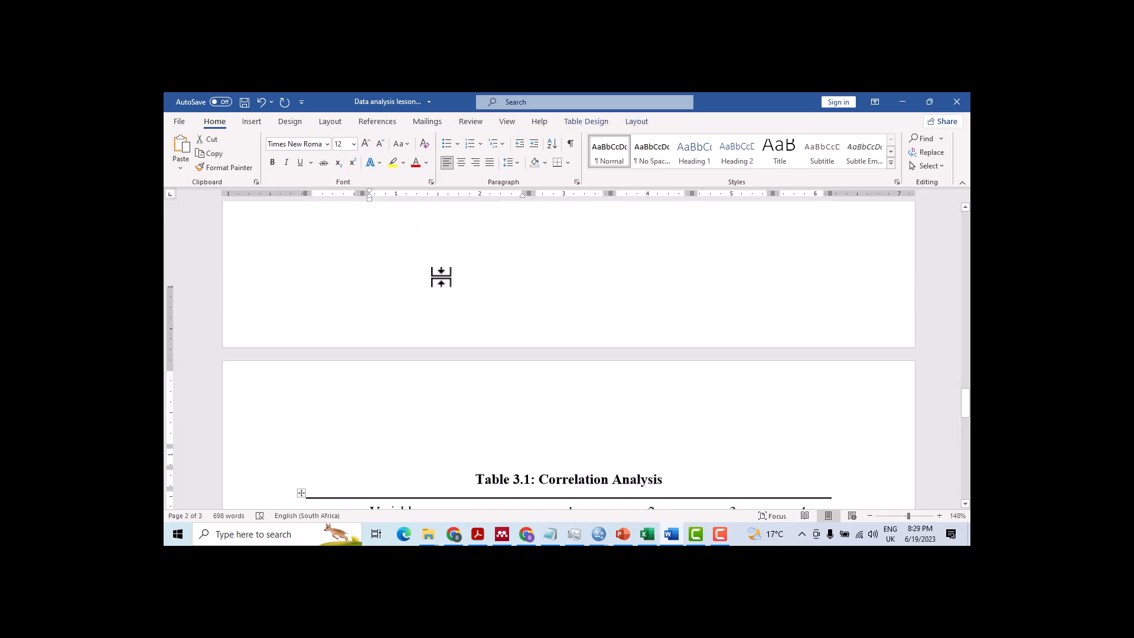
click(596, 435)
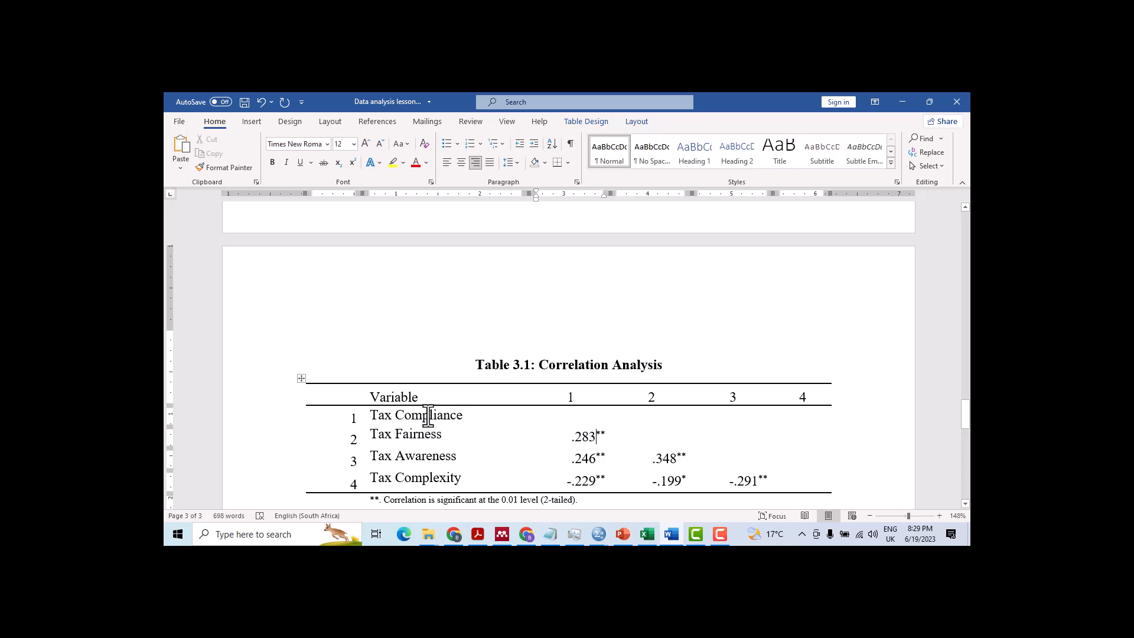
scroll(588, 435, down, 2)
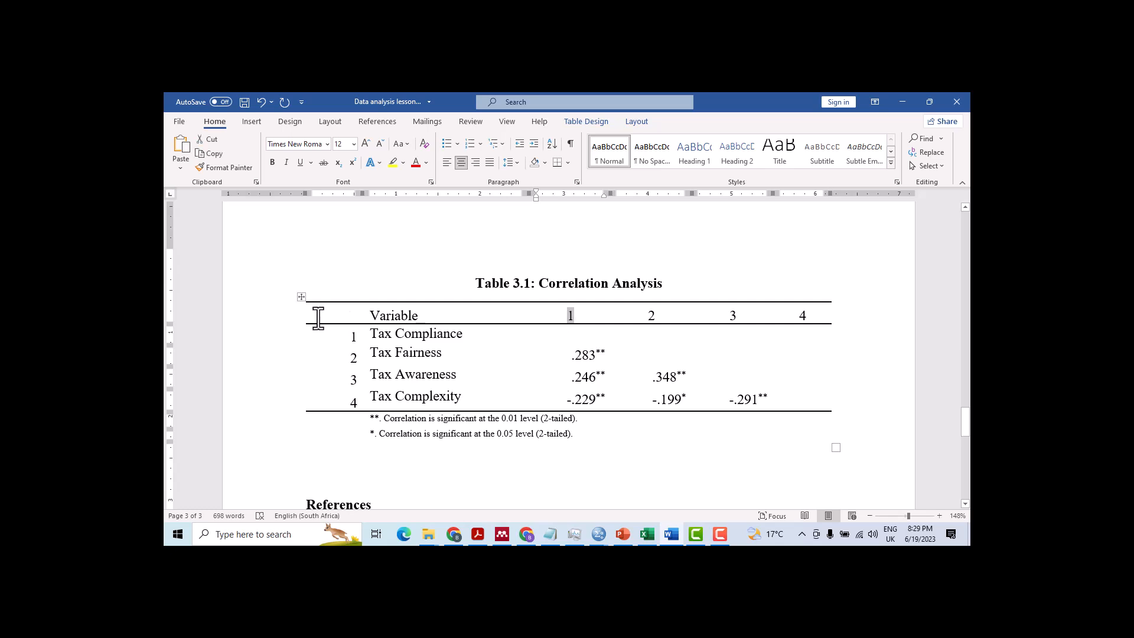
Examine the column 1 coefficients relating Tax Fairness, Tax Awareness and Tax Complexity to Tax Compliance, including the significance notes
drag(352, 335, 445, 341)
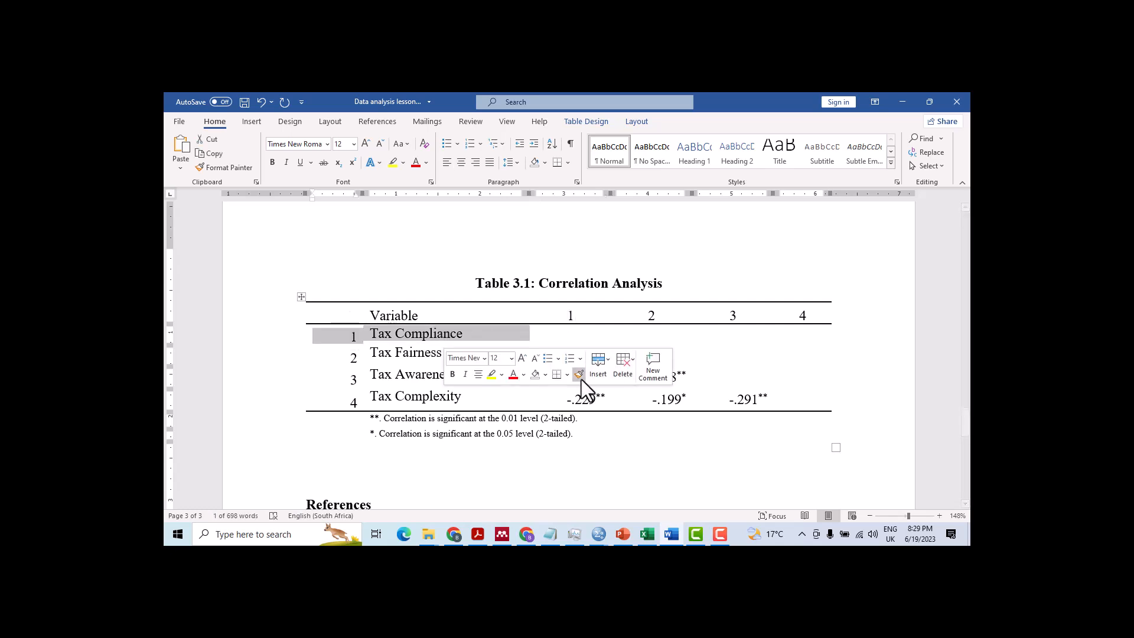
click(594, 333)
drag(571, 356, 594, 401)
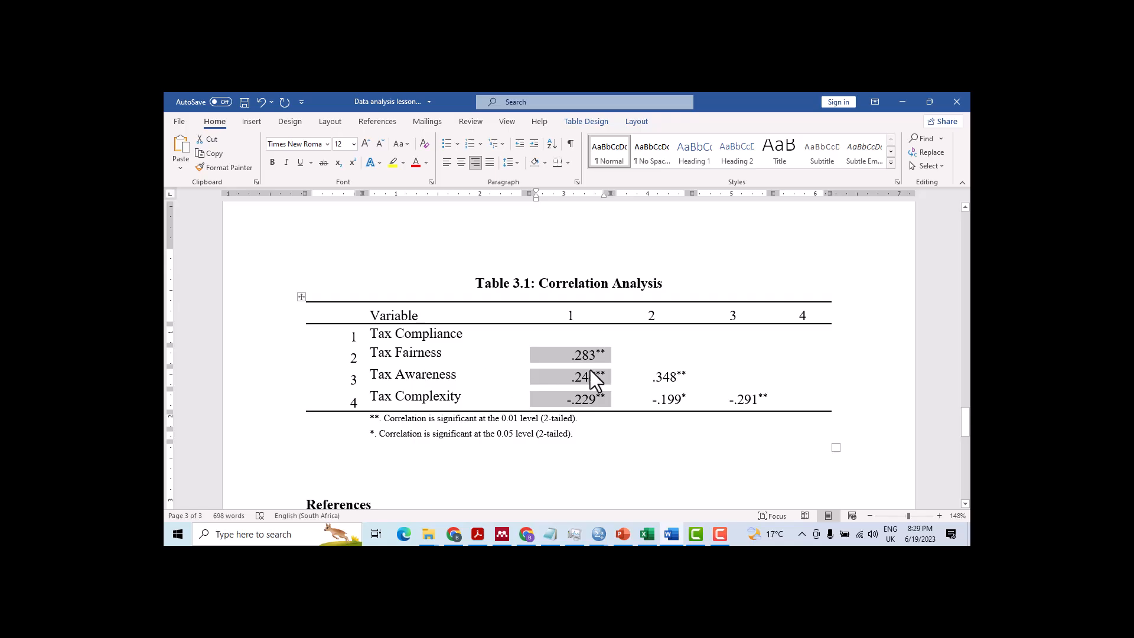
click(574, 378)
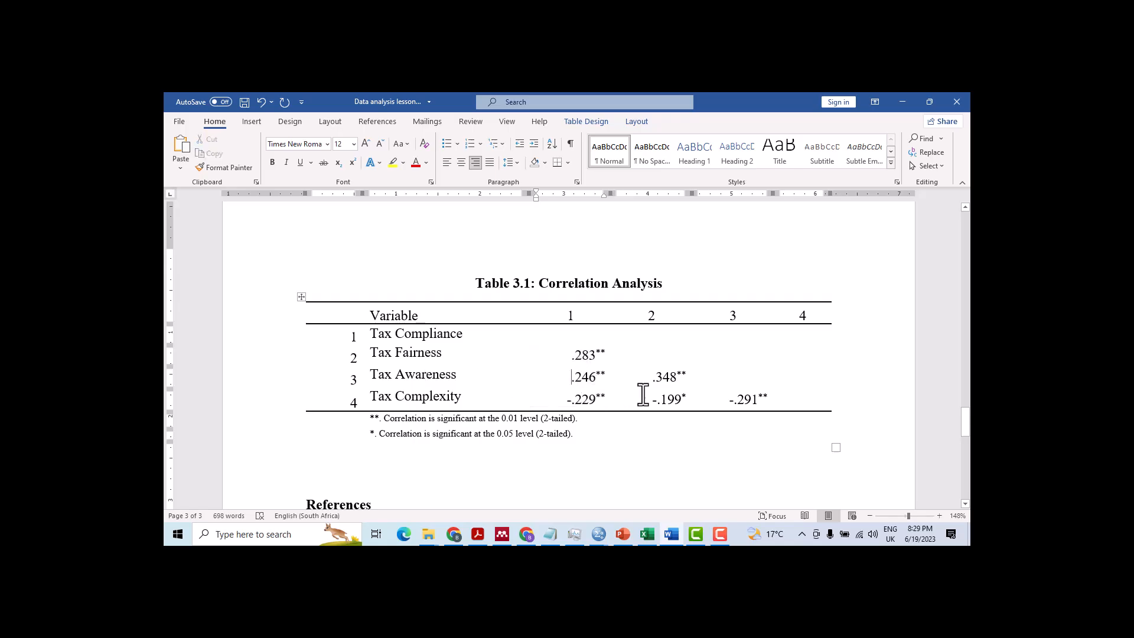
drag(574, 378, 602, 380)
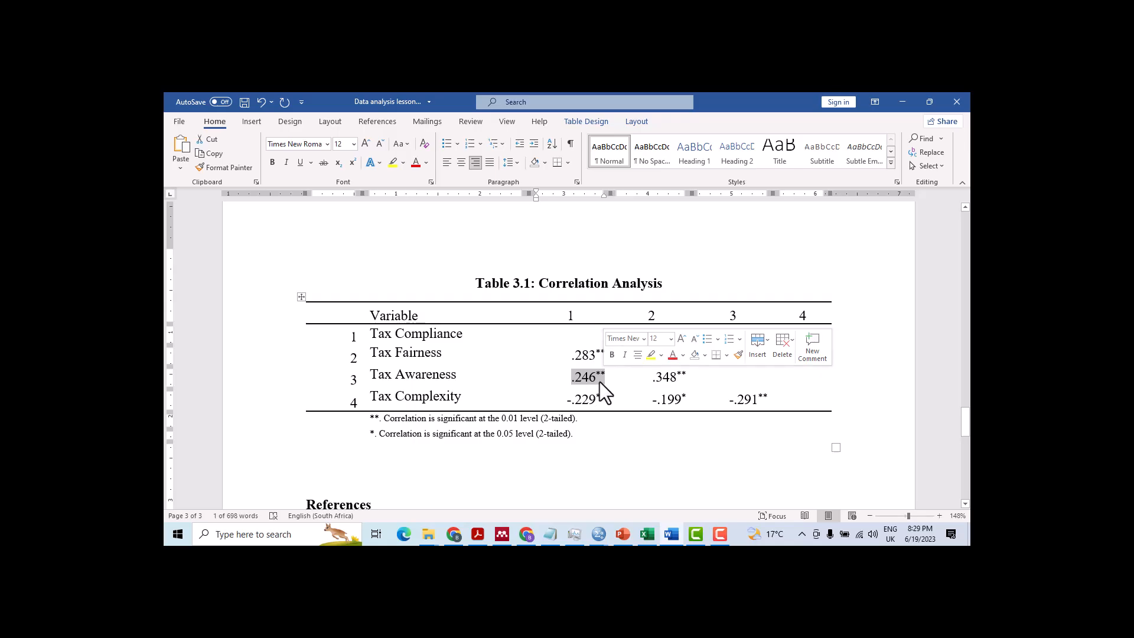
click(600, 382)
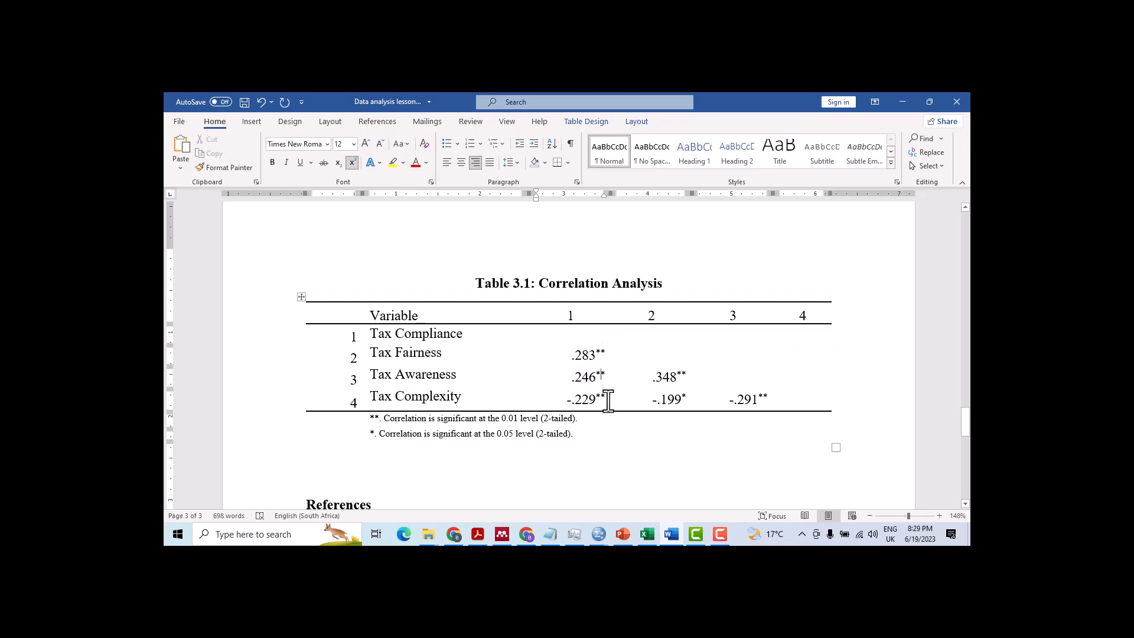
drag(606, 399, 558, 399)
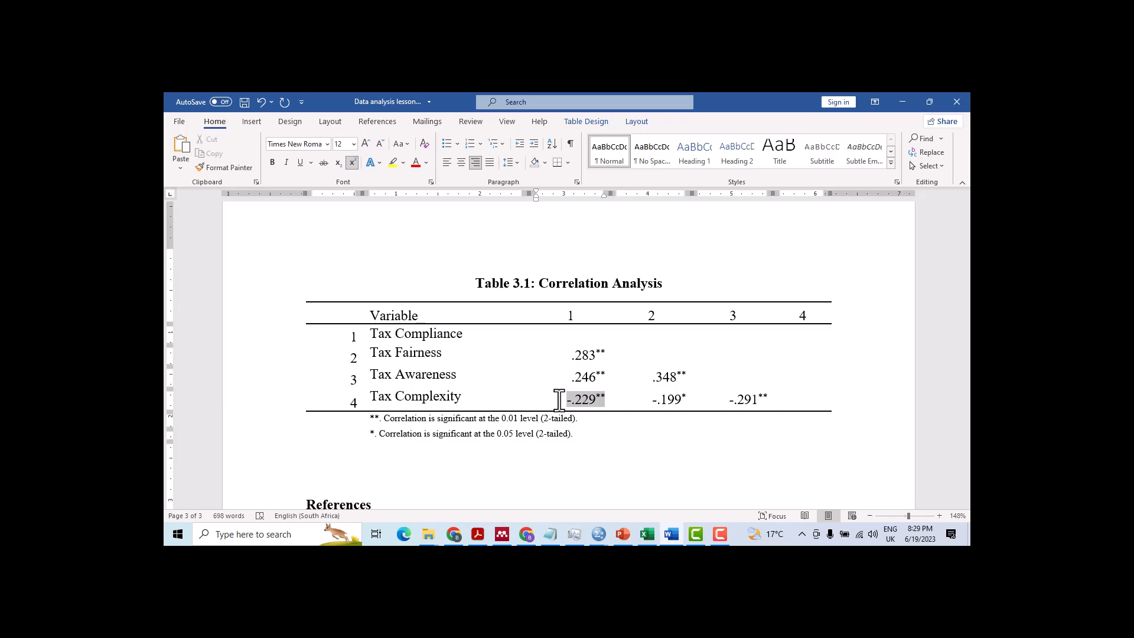
click(599, 420)
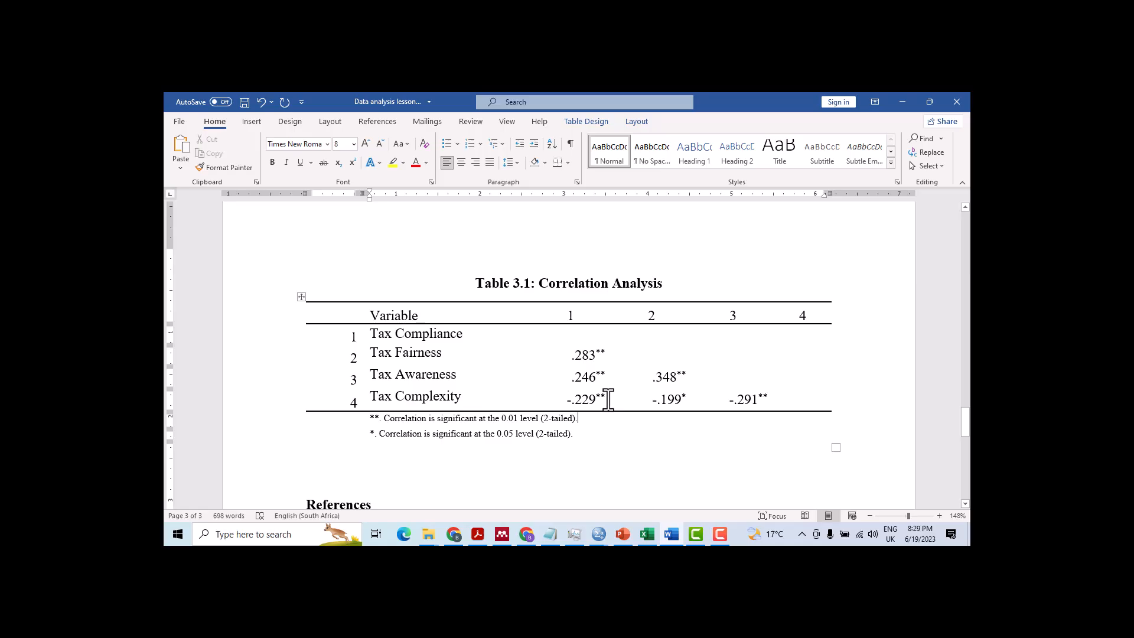
drag(608, 399, 572, 353)
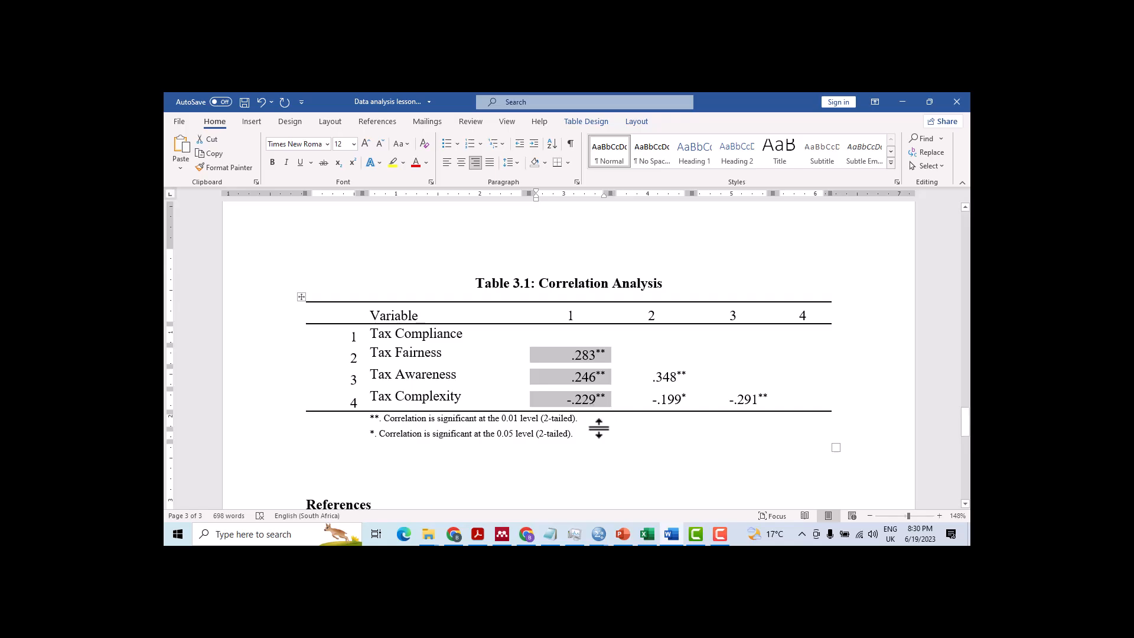
scroll(608, 440, down, 1)
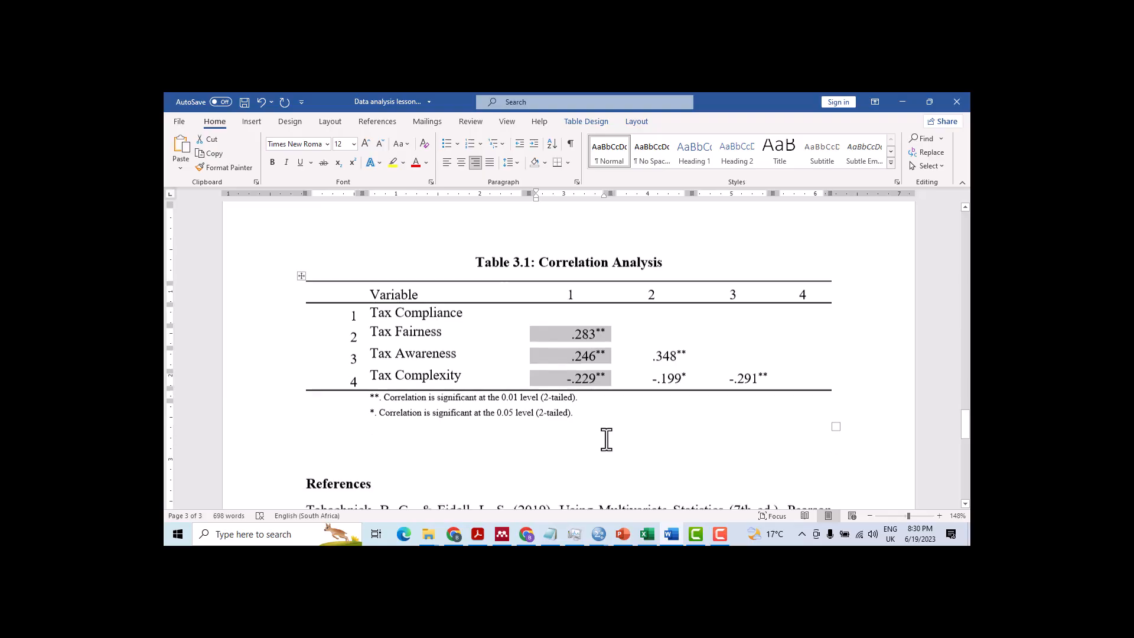
click(600, 392)
Paste the written interpretation of the correlations into section 5.3, replacing the sentence "The correlations are reported as follows:"
scroll(599, 390, up, 7)
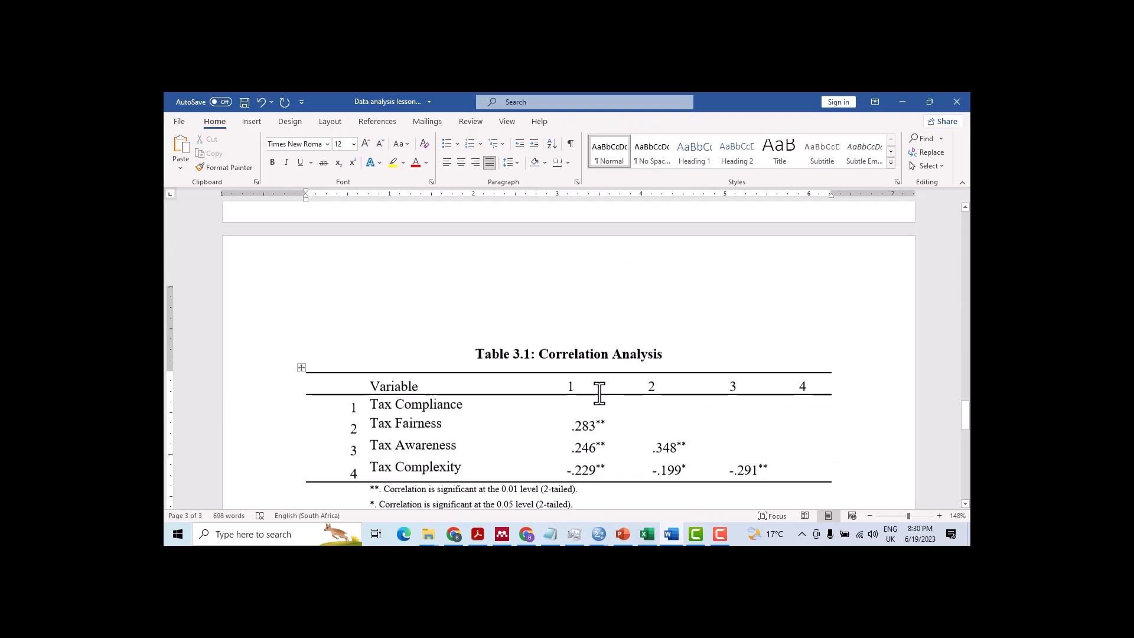
scroll(599, 393, down, 7)
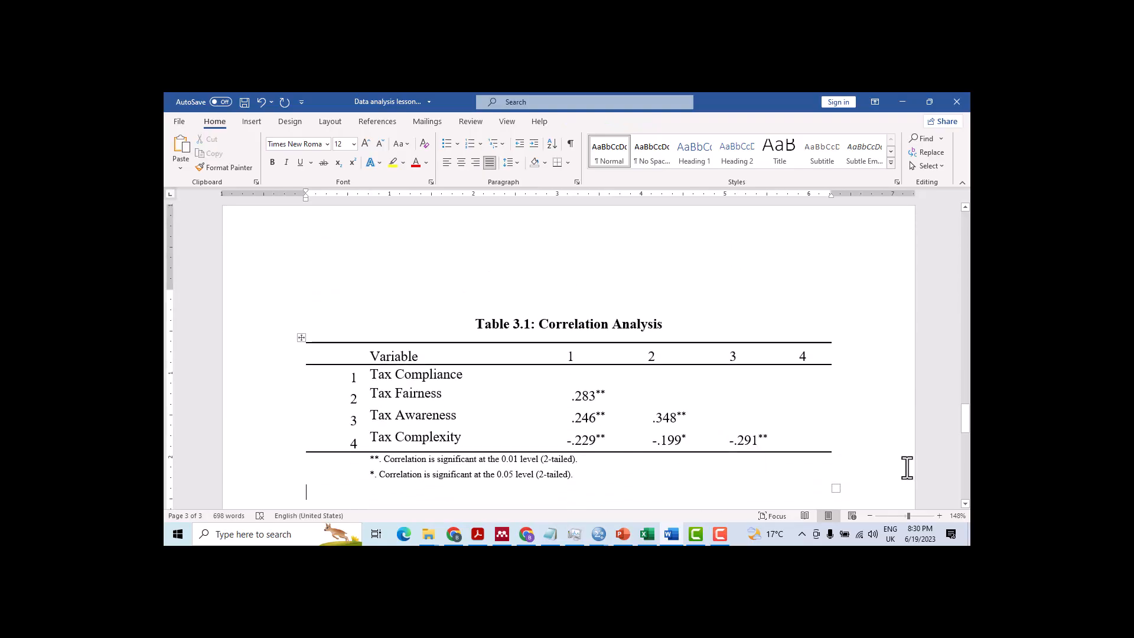
key(ctrl+v)
scroll(756, 413, up, 6)
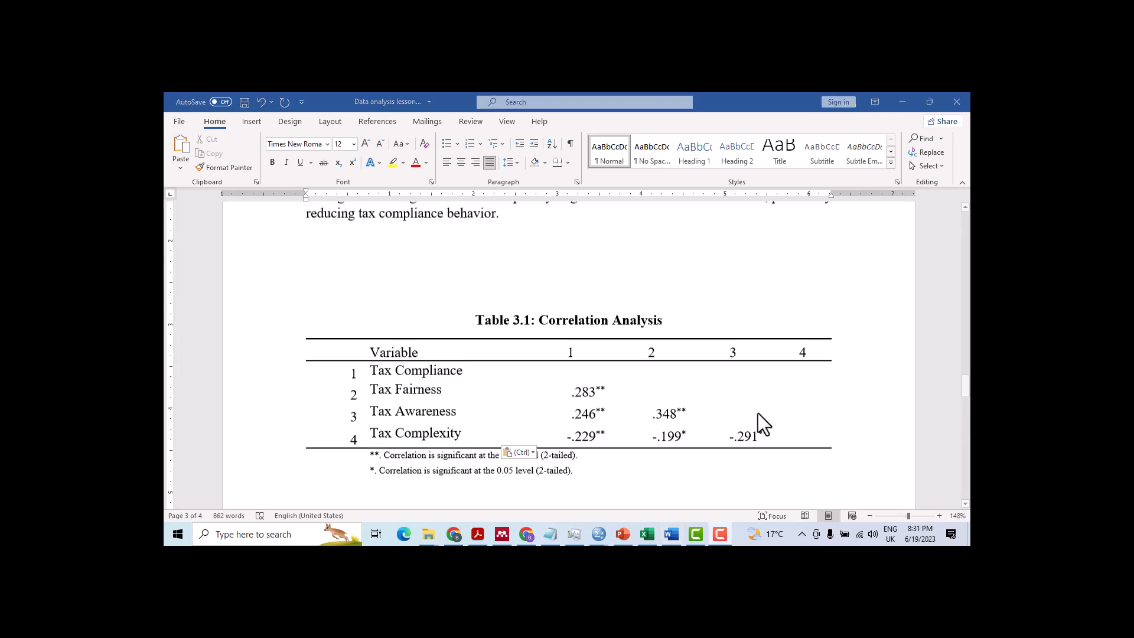
Check the statement about Tax Fairness and Tax Compliance in section 5.3 against their coefficient and asterisks in the correlation table
scroll(757, 413, up, 3)
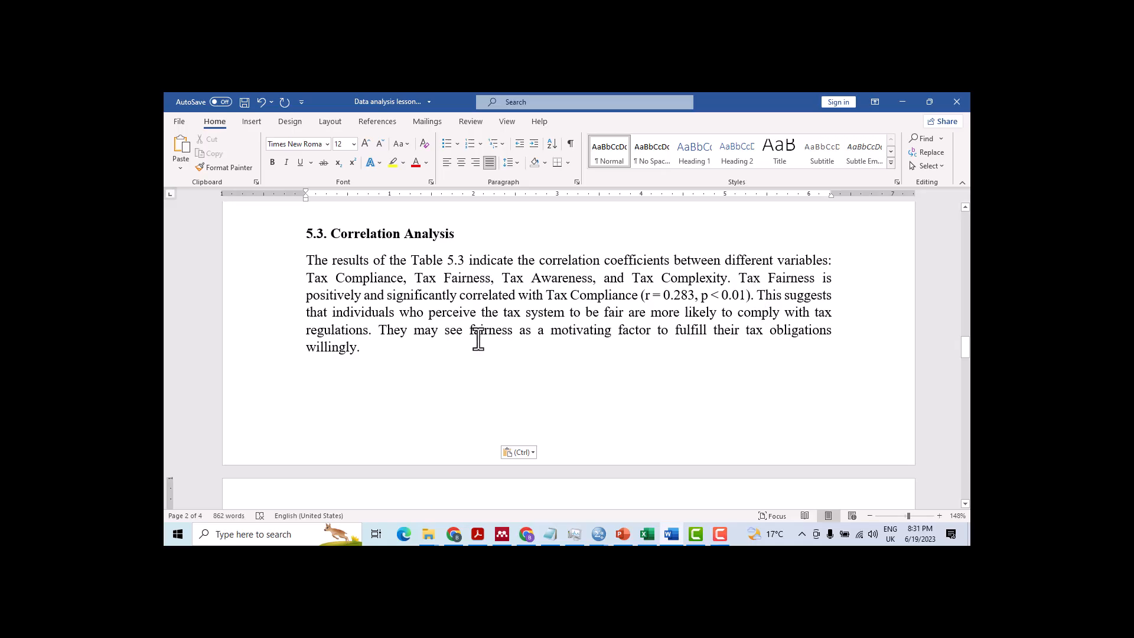
drag(354, 296, 612, 293)
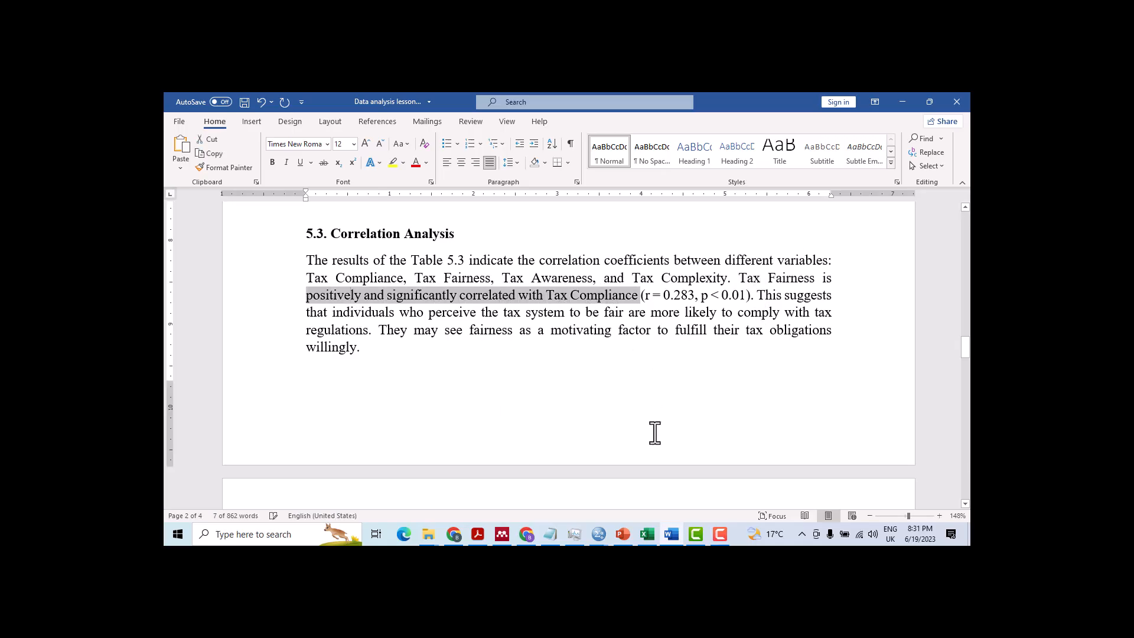
scroll(653, 430, down, 10)
scroll(557, 425, down, 1)
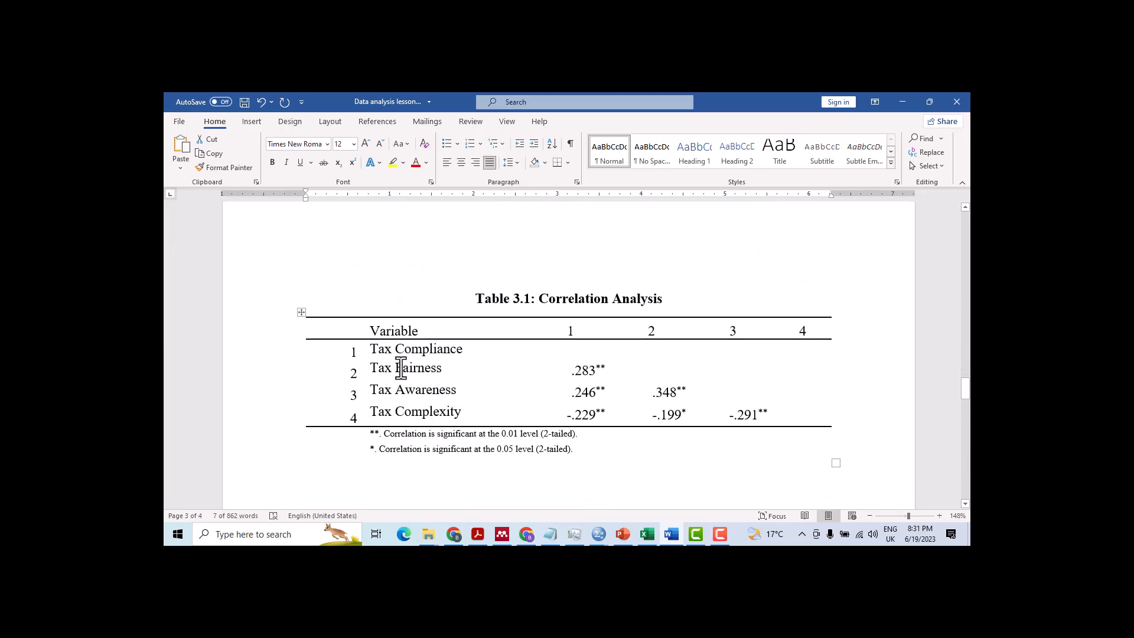
drag(571, 370, 597, 369)
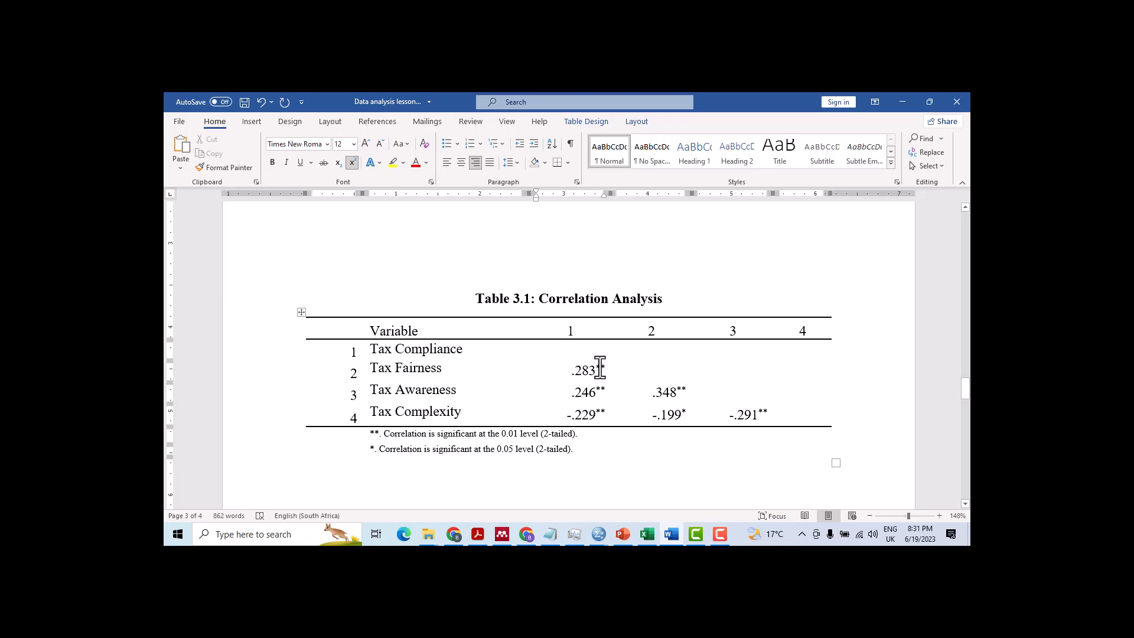
drag(605, 369, 597, 372)
key(ctrl+c)
click(572, 375)
key(ctrl+v)
drag(598, 366, 595, 368)
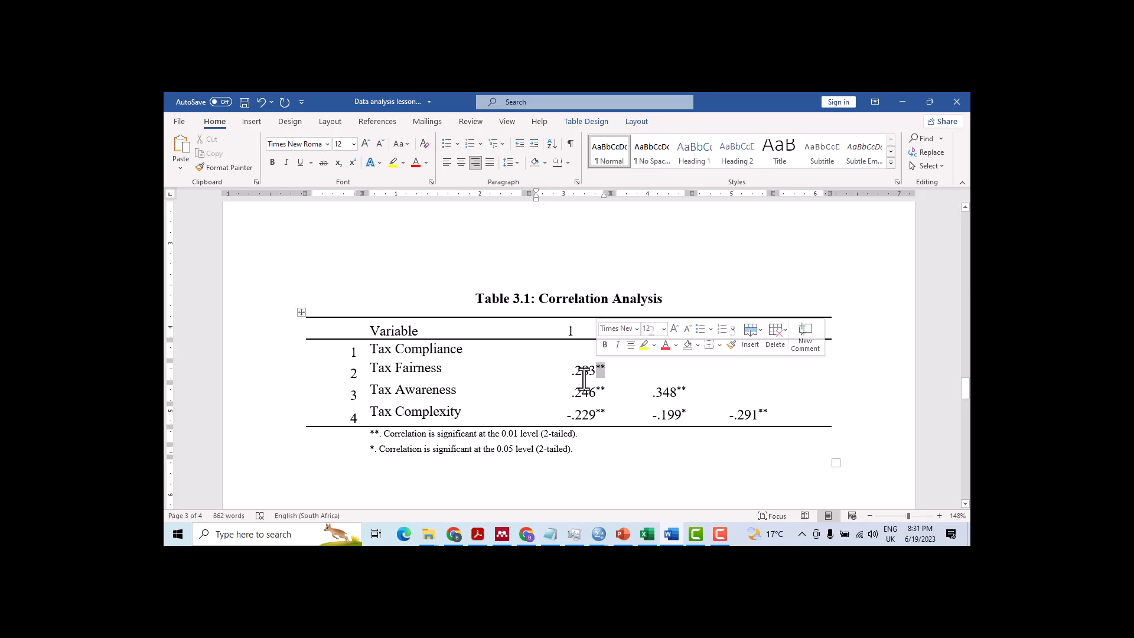
click(584, 376)
scroll(638, 448, up, 3)
scroll(638, 447, up, 10)
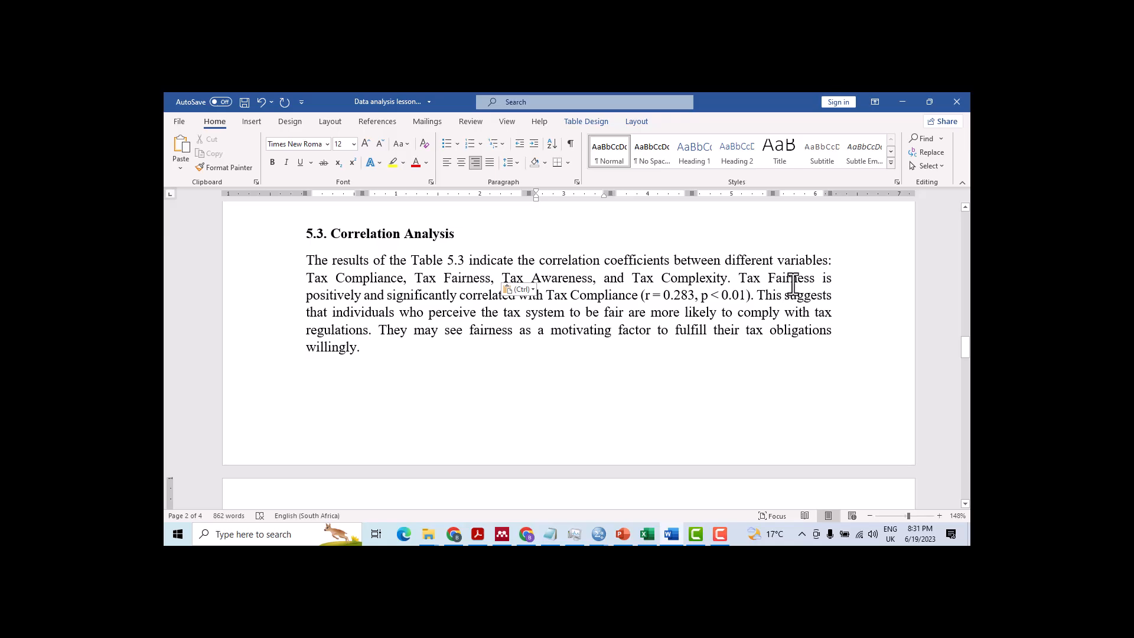
Review the r and p values reported for Tax Fairness and compare them with the significance note under the correlation table
click(596, 299)
drag(599, 296, 533, 298)
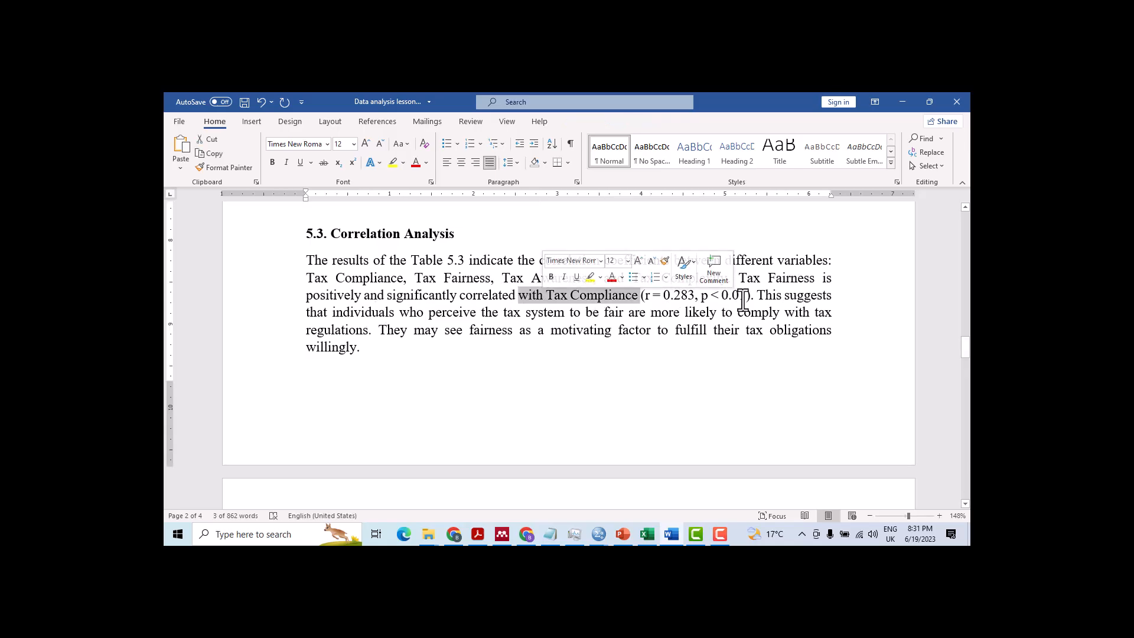
text(with Tax Compliance)
drag(746, 298, 654, 300)
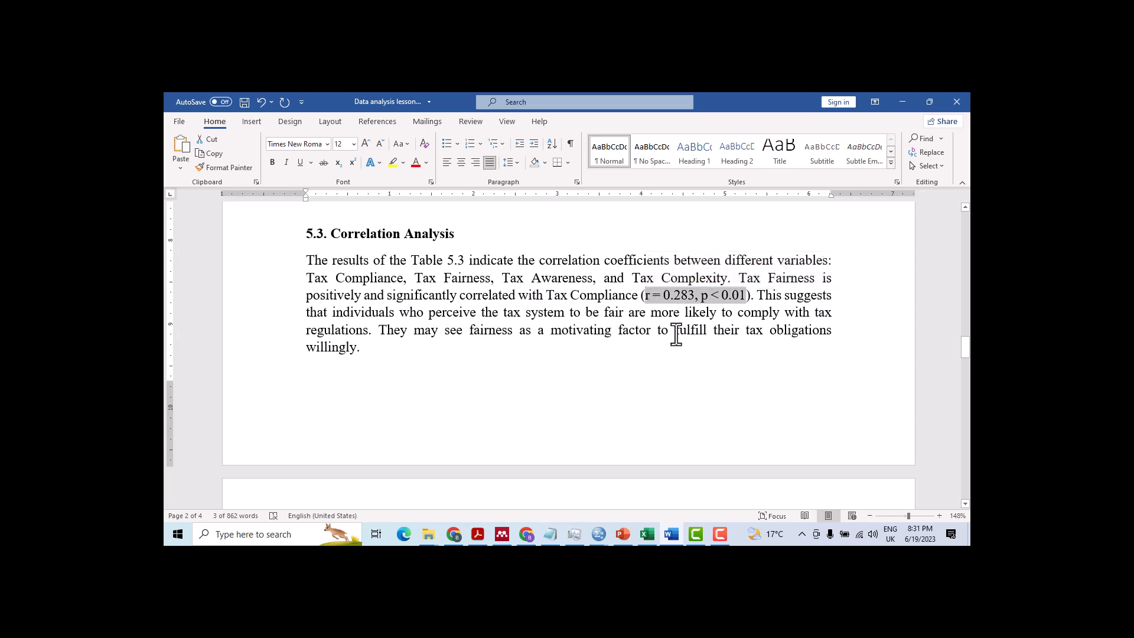
click(670, 299)
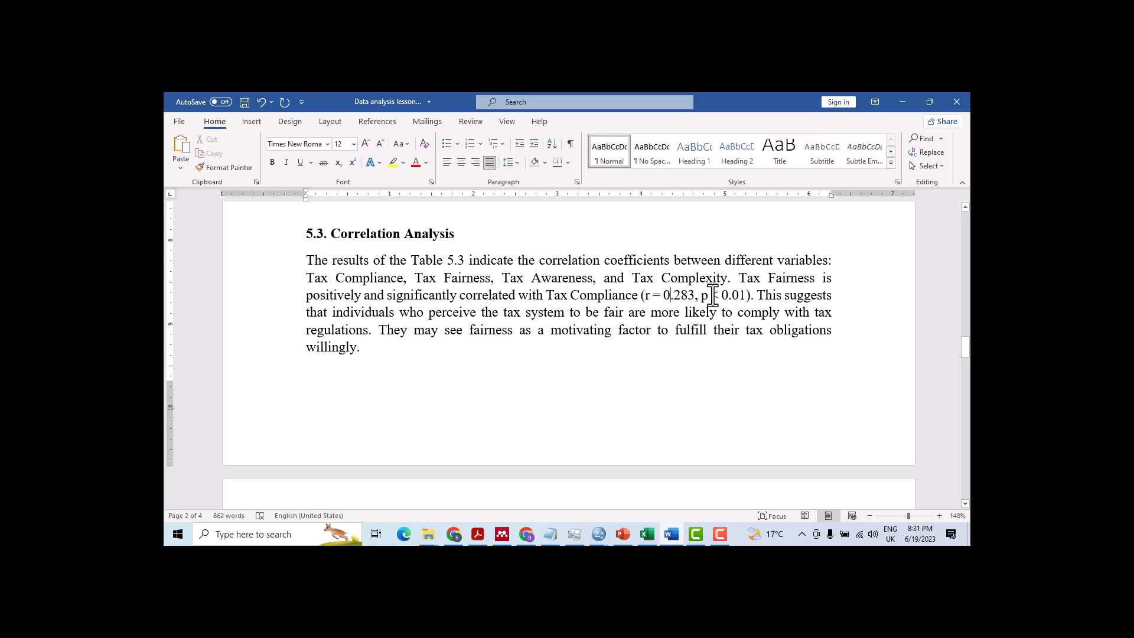
scroll(640, 398, down, 10)
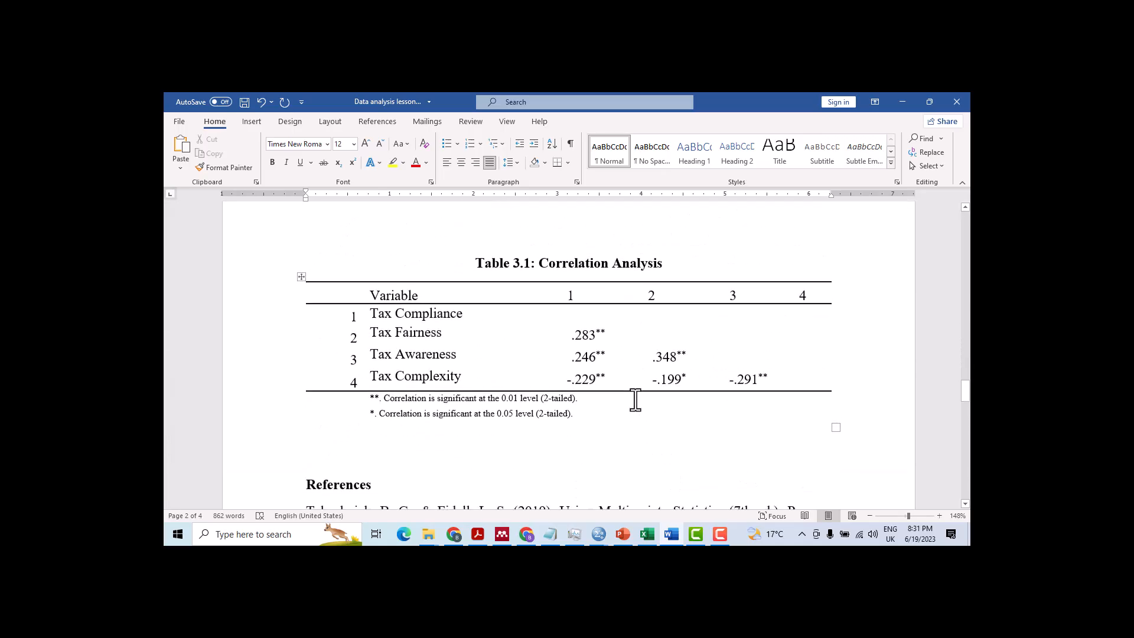
drag(403, 352, 541, 353)
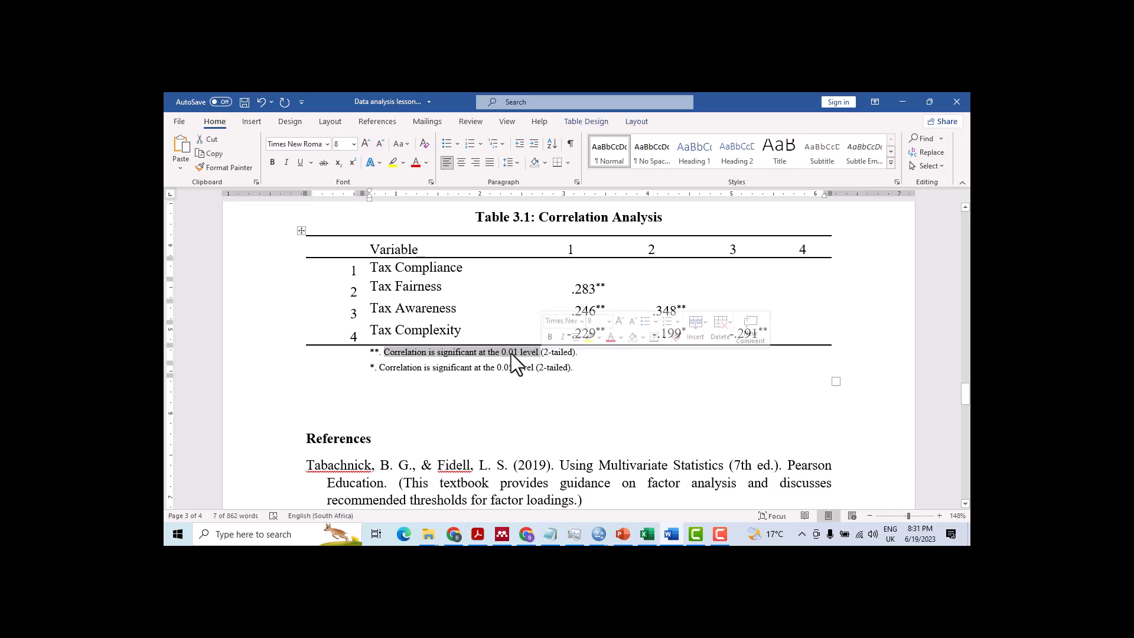
Review the Tax Fairness paragraph in section 5.3, covering its p value, r value, direction of correlation and interpretation for Tax Compliance
scroll(645, 395, up, 8)
scroll(645, 394, up, 5)
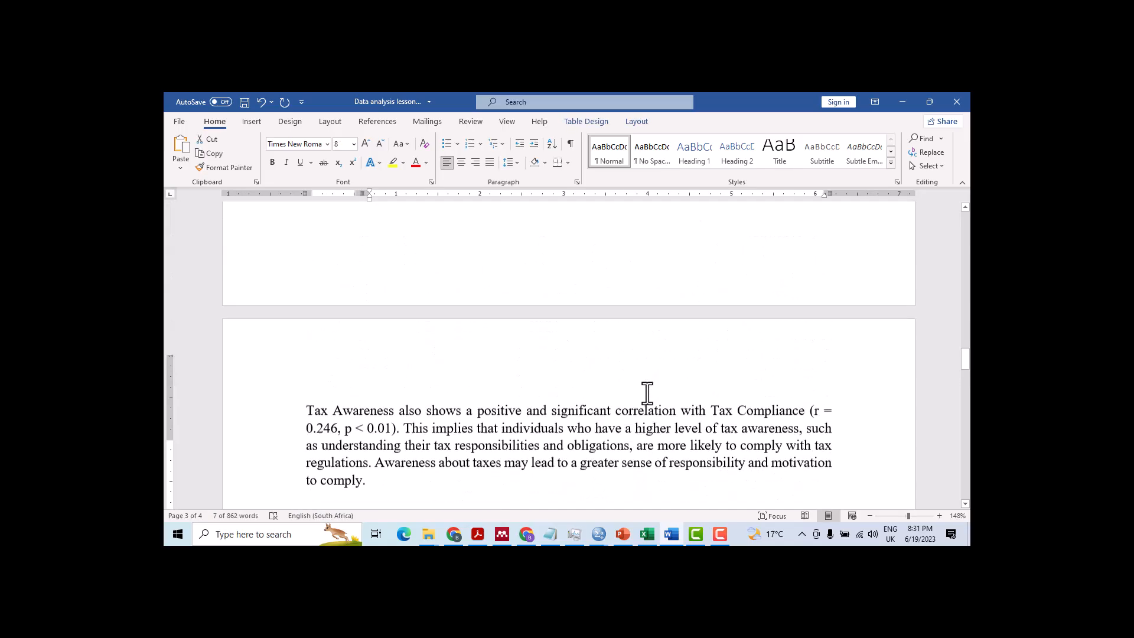
drag(745, 376, 701, 377)
key(ctrl+c)
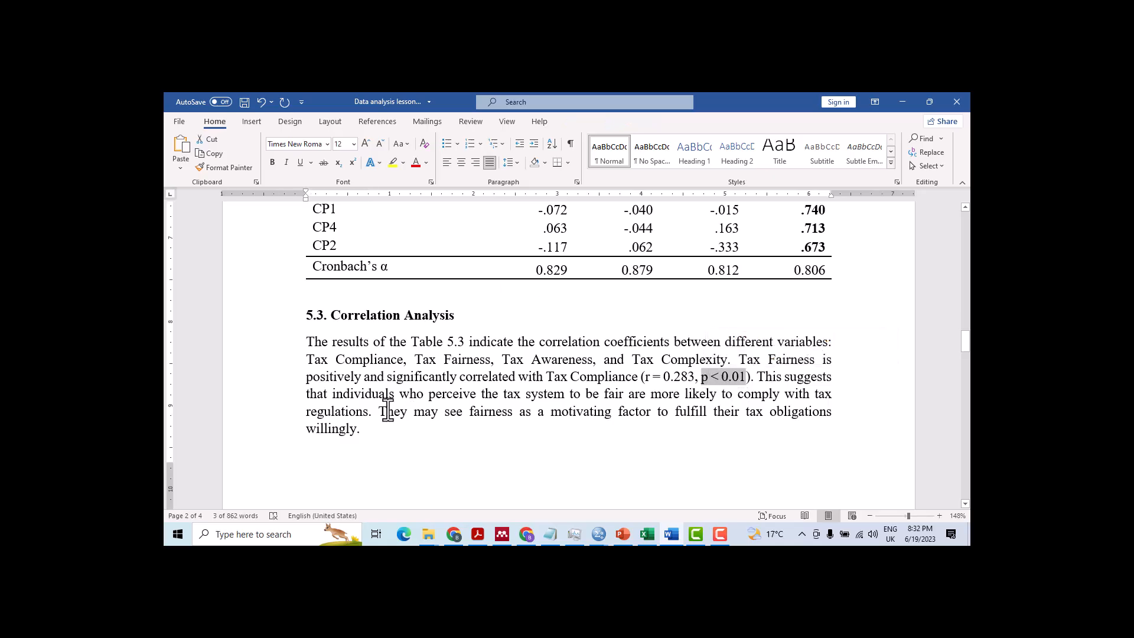
scroll(478, 396, down, 1)
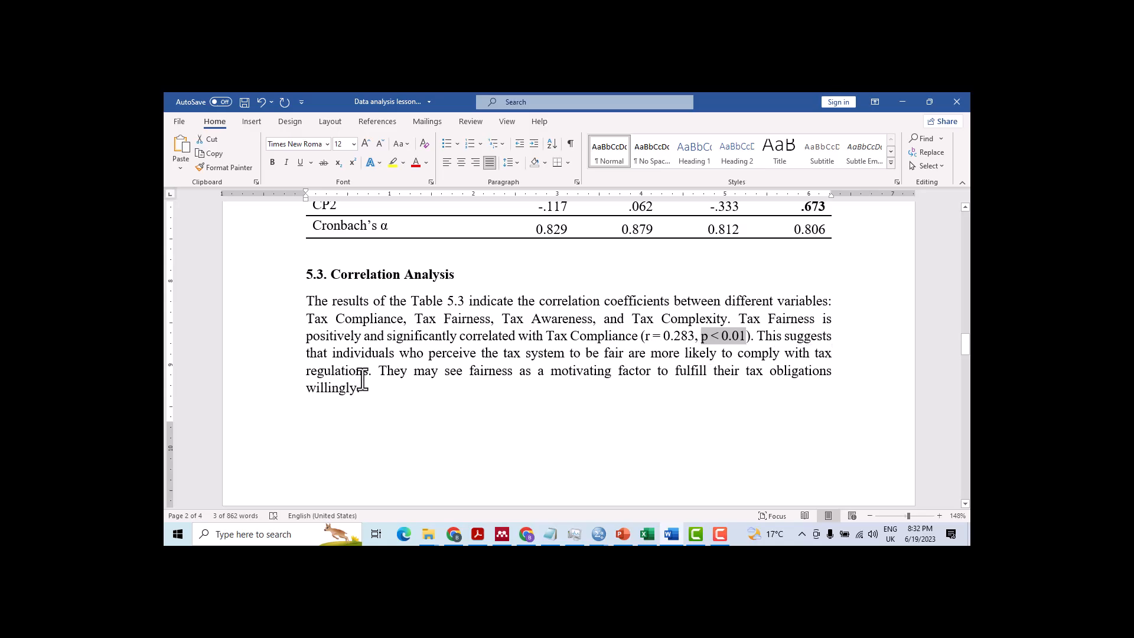
key(ctrl+v)
drag(362, 378, 304, 360)
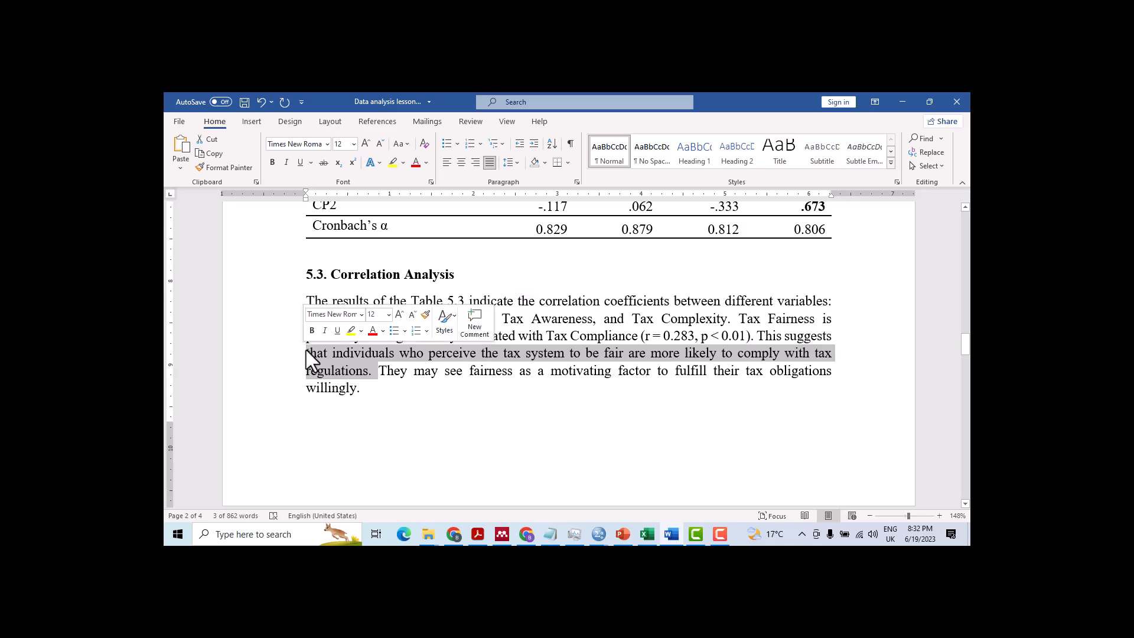
click(350, 352)
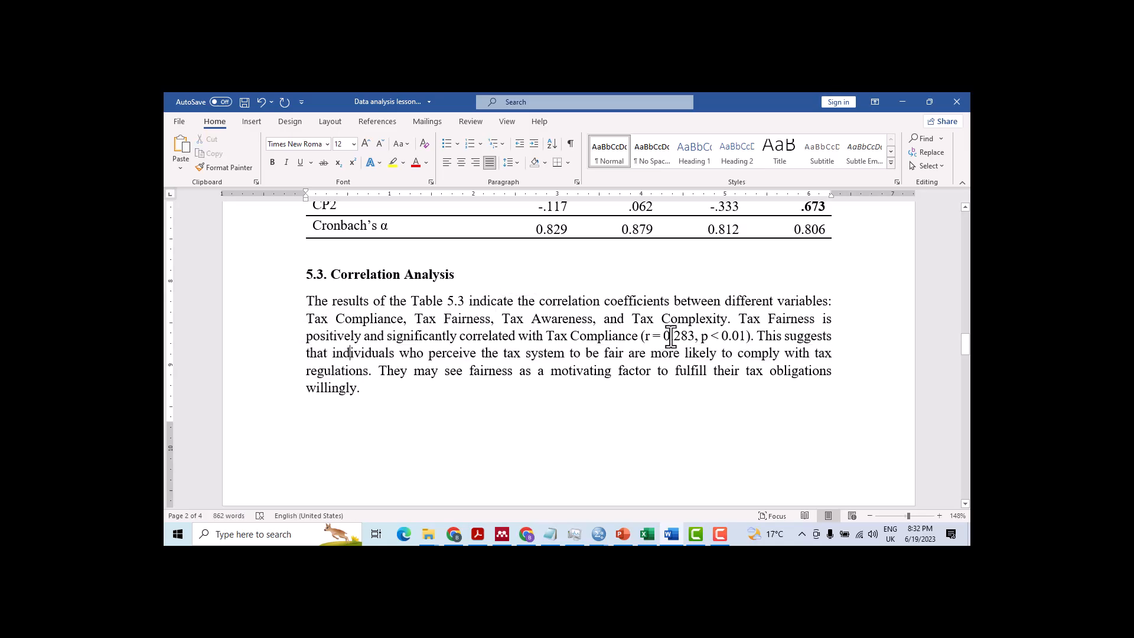
drag(670, 335, 645, 336)
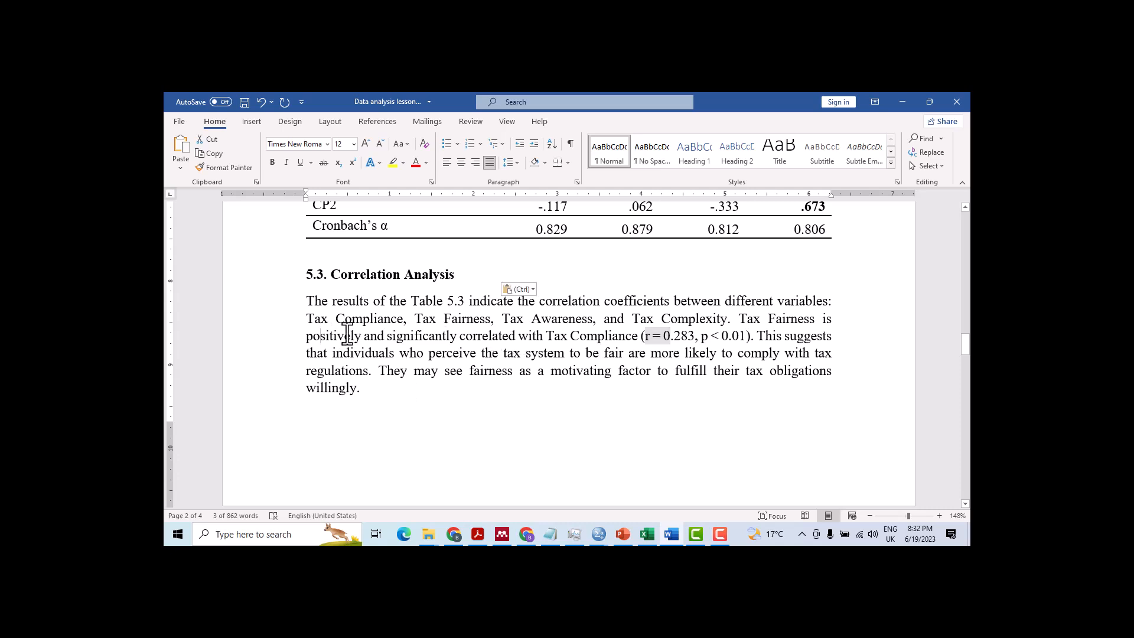
drag(320, 335, 344, 335)
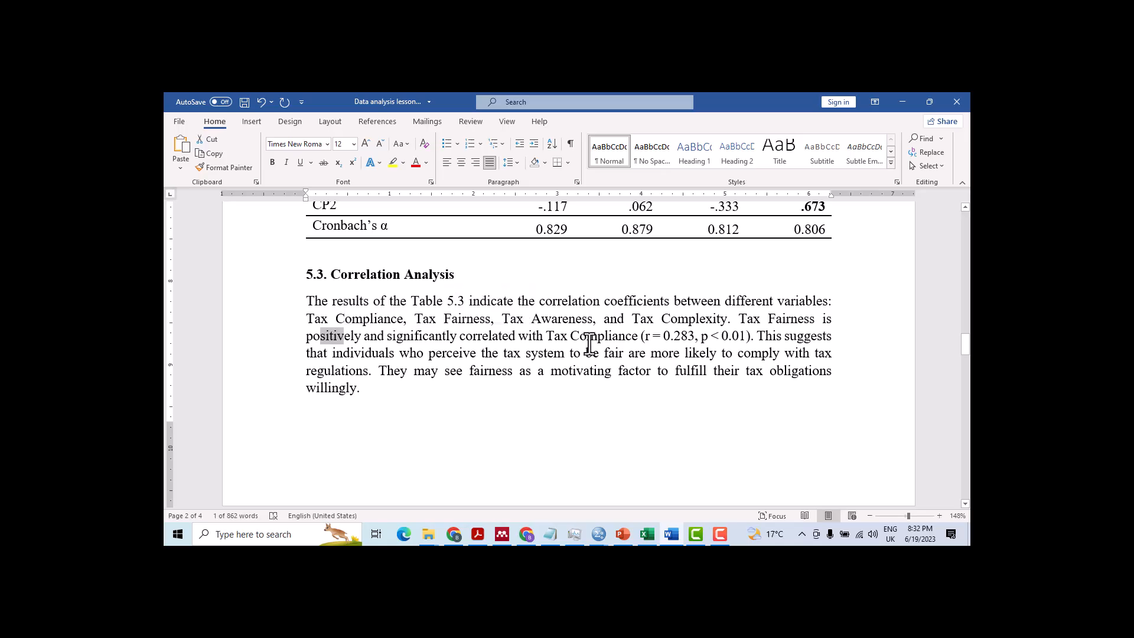
drag(587, 336, 546, 337)
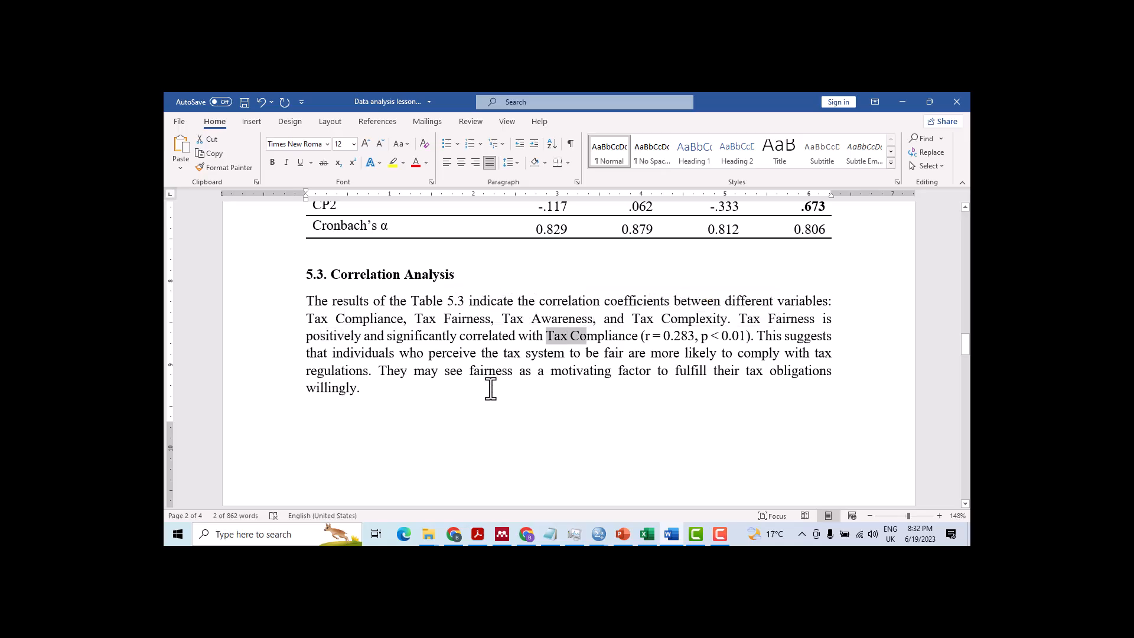
Examine the Tax Awareness coefficient in column 1 of the correlation table and its asterisks against the significance note
scroll(489, 385, down, 3)
scroll(490, 388, down, 10)
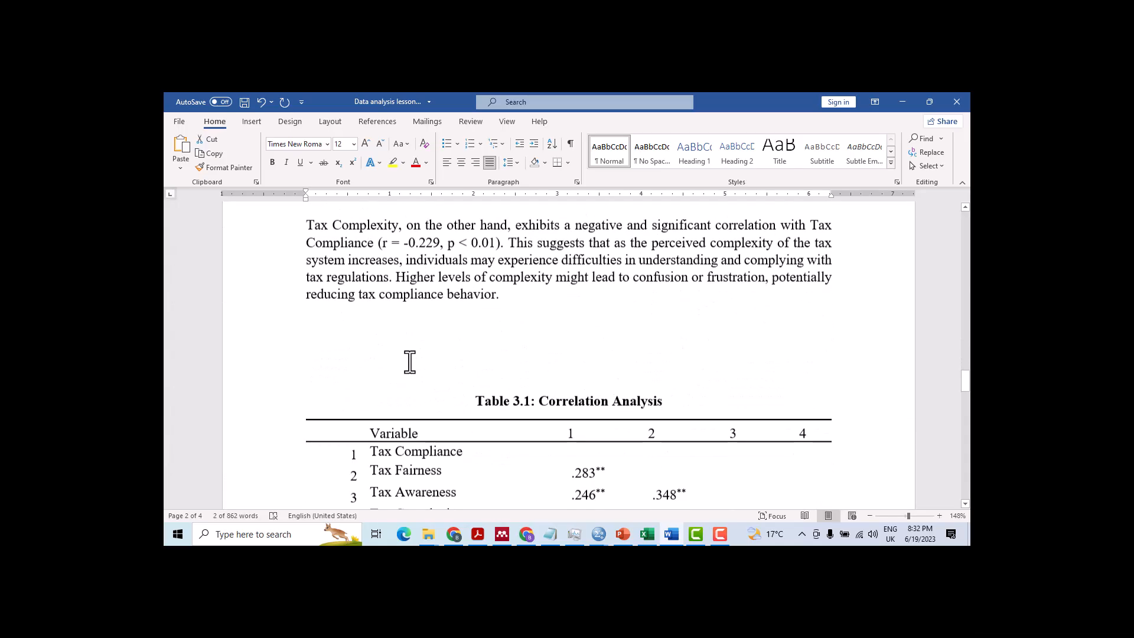
scroll(405, 359, up, 4)
scroll(434, 361, down, 10)
scroll(409, 345, up, 4)
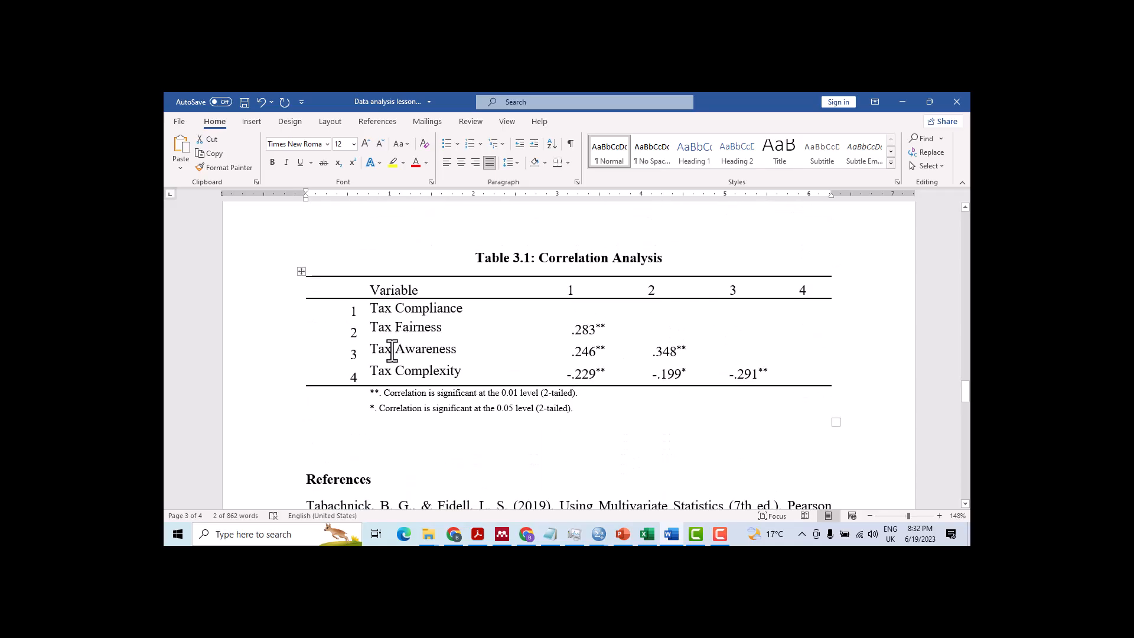
drag(392, 350, 457, 350)
mouse_move(596, 351)
mouse_down()
mouse_move(575, 353)
mouse_move(605, 352)
mouse_up()
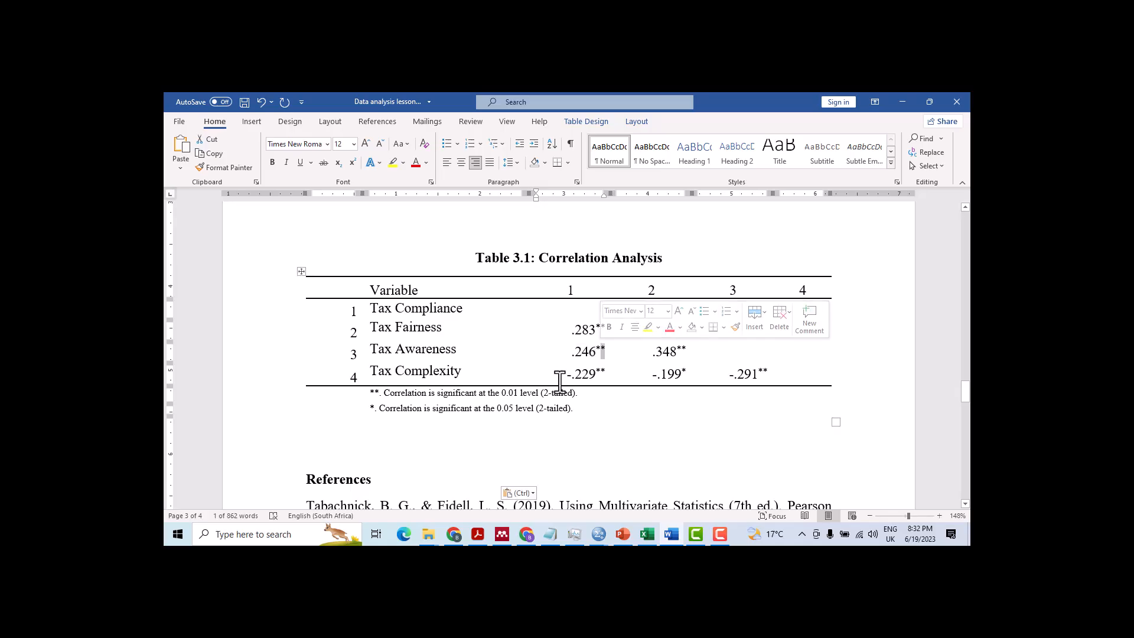
double_click(509, 393)
Check the Tax Awareness statement in section 5.3 for its correlation with Tax Compliance and the reported r value
scroll(520, 426, up, 10)
scroll(405, 364, up, 3)
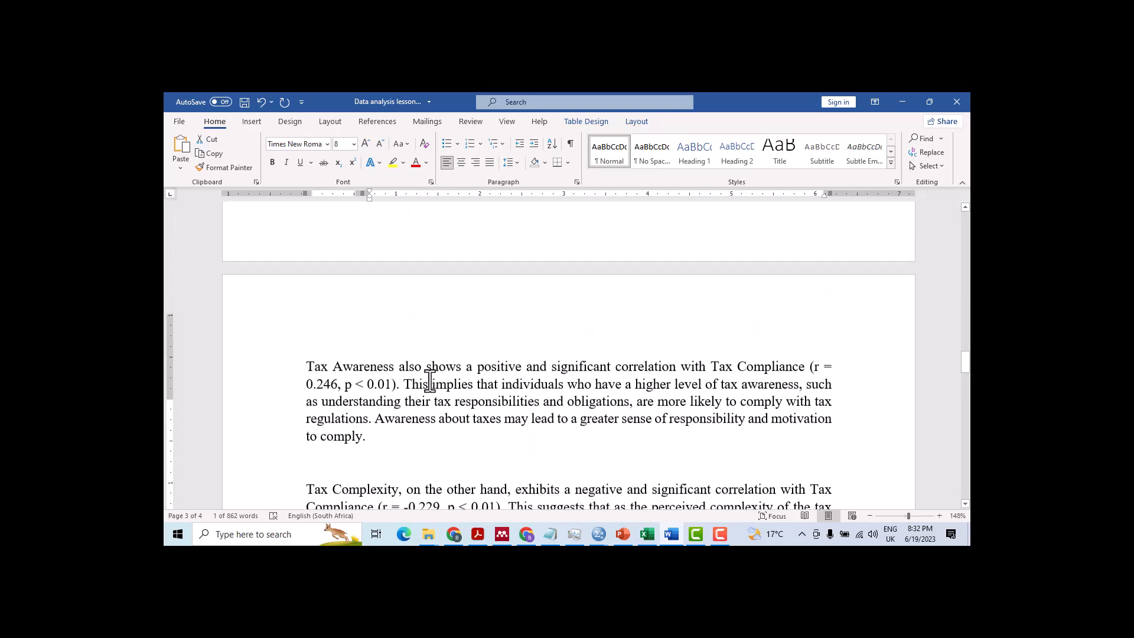
scroll(394, 335, down, 2)
click(447, 330)
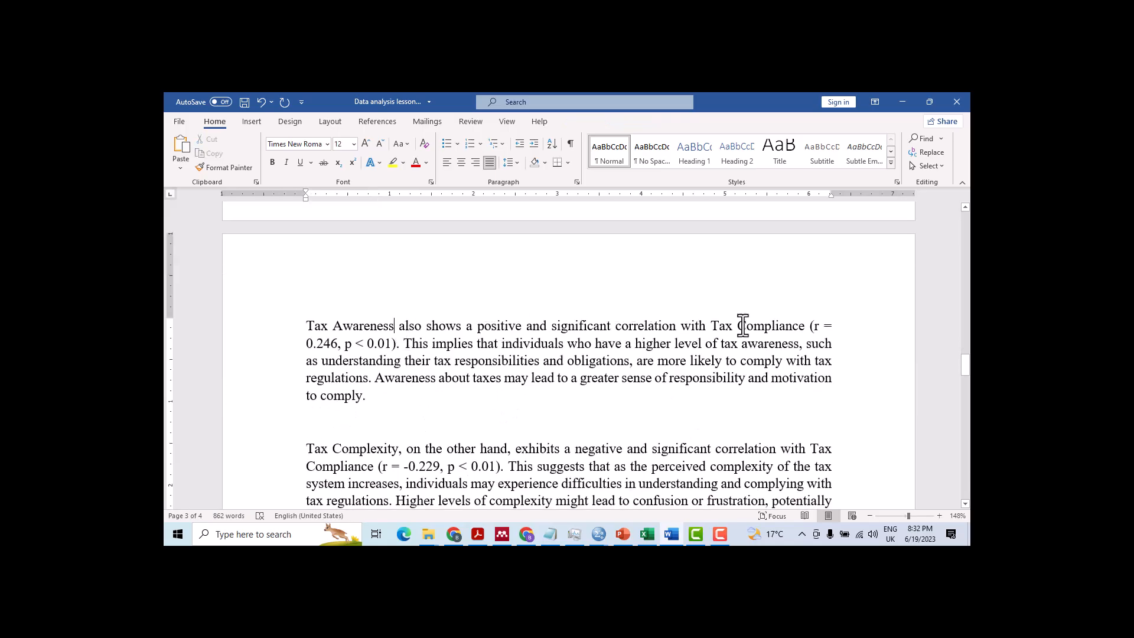
drag(807, 326, 716, 324)
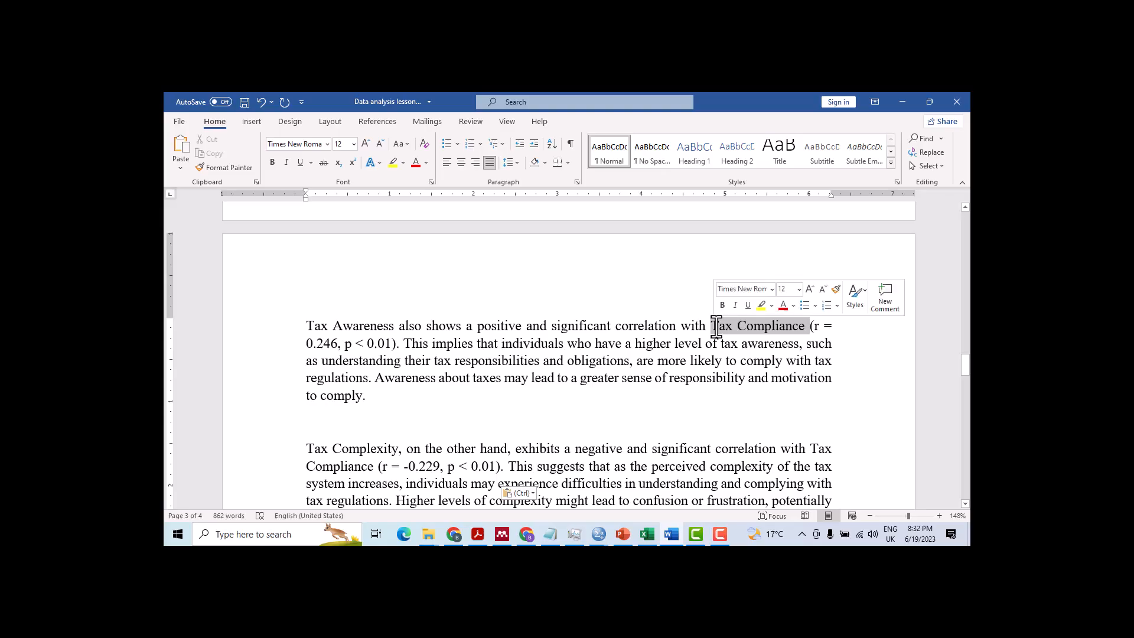
click(848, 324)
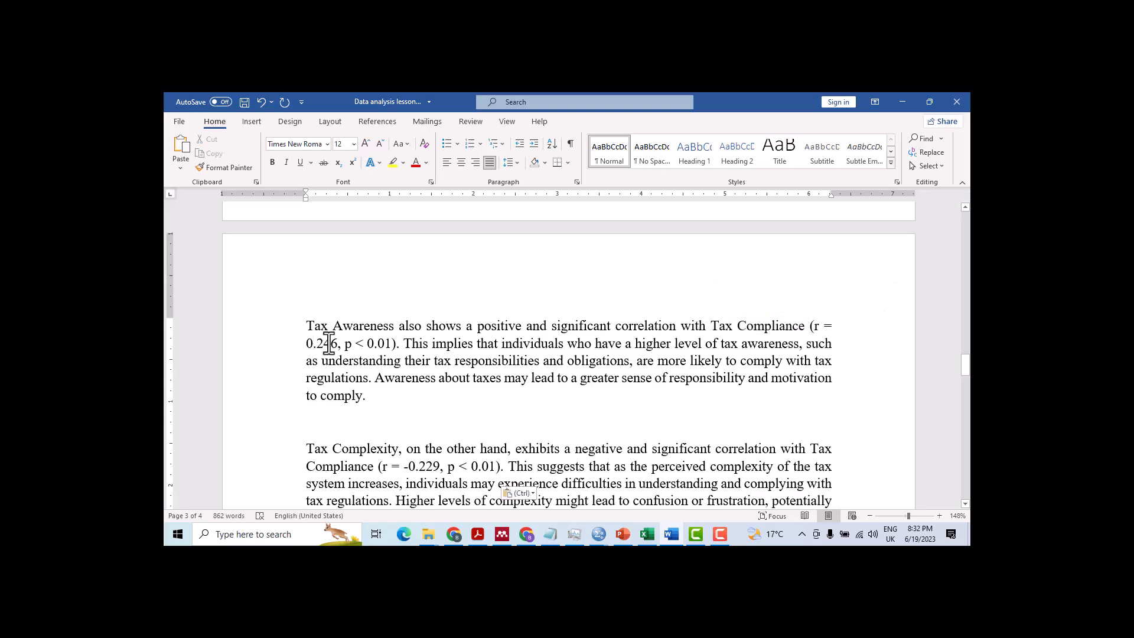
drag(313, 343, 338, 344)
click(457, 343)
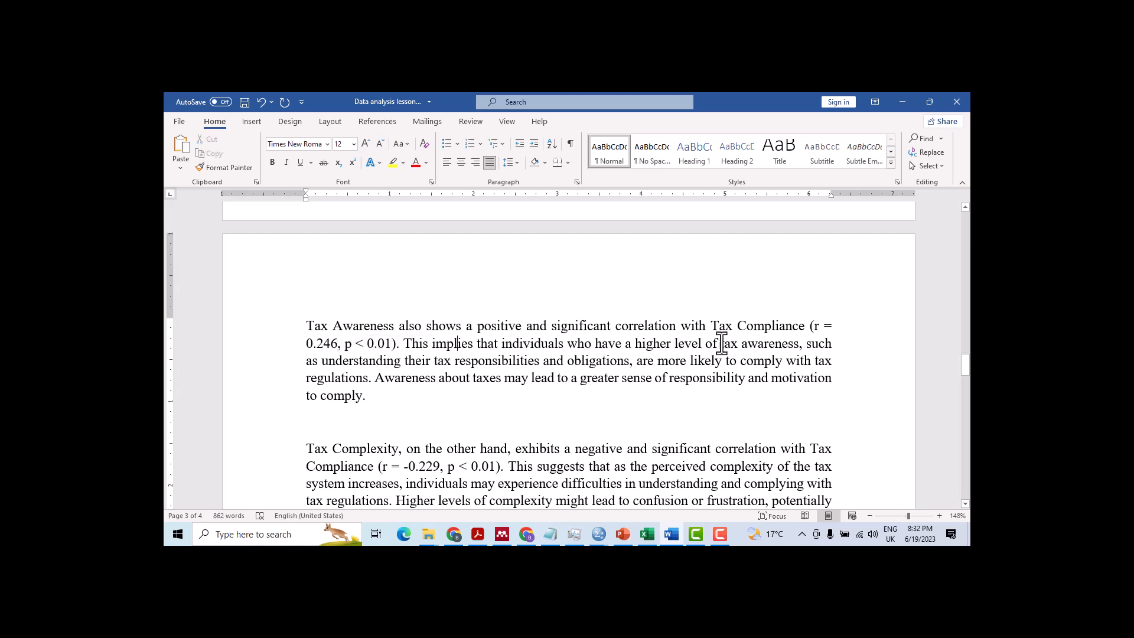
Read the interpretation of higher tax awareness, including responsibilities, obligations and likelihood of complying with tax regulations
drag(721, 343, 627, 353)
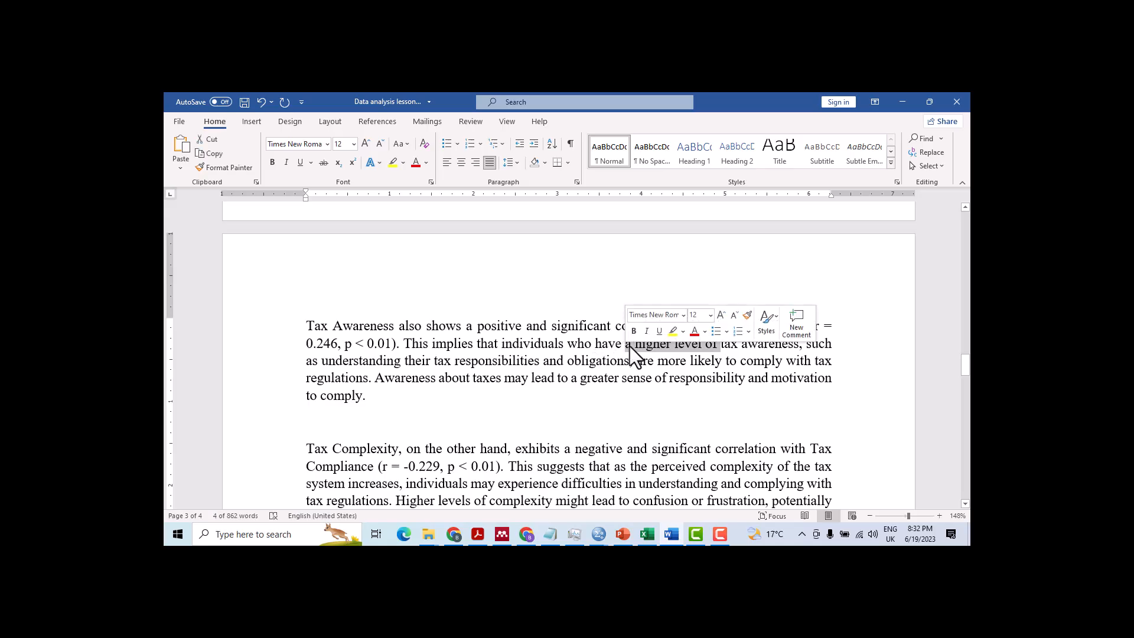
click(630, 352)
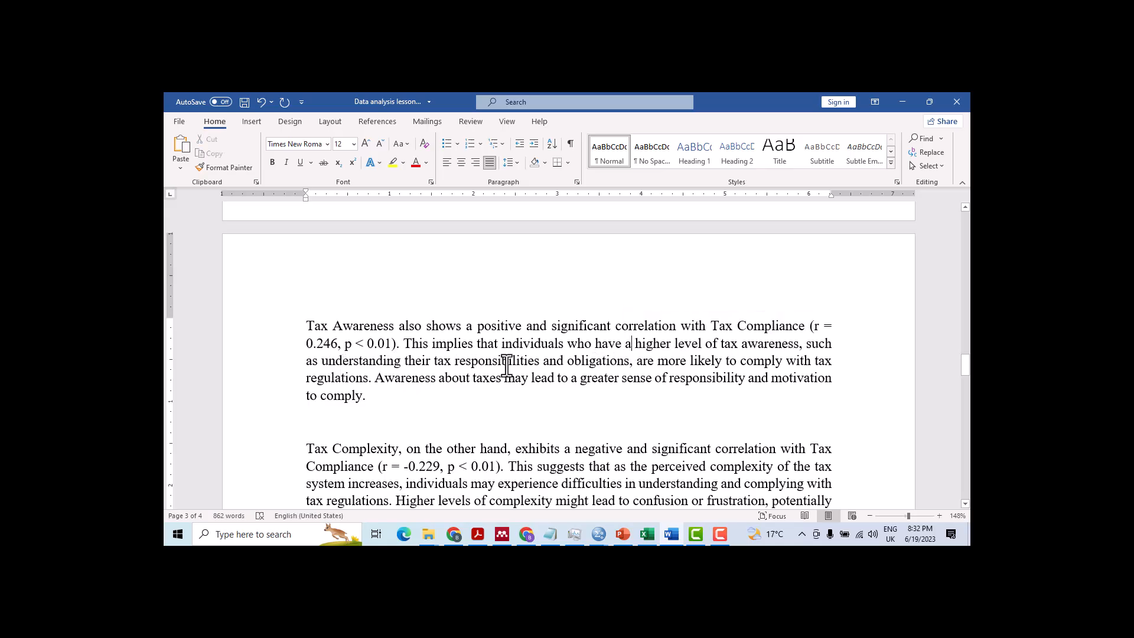
drag(629, 361, 454, 361)
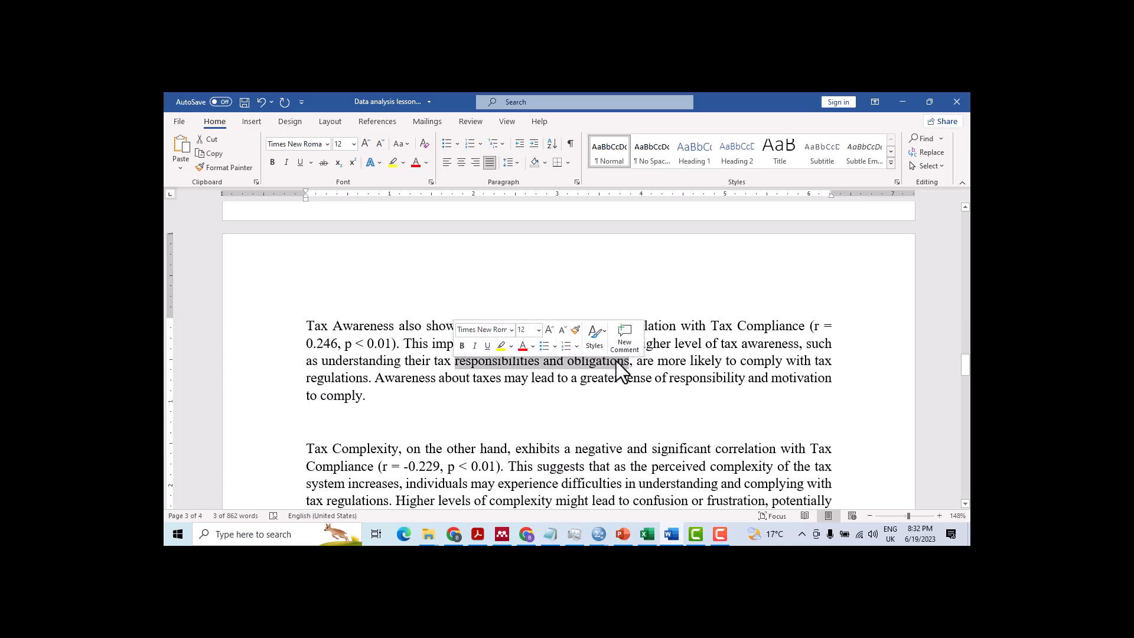
drag(767, 362, 655, 378)
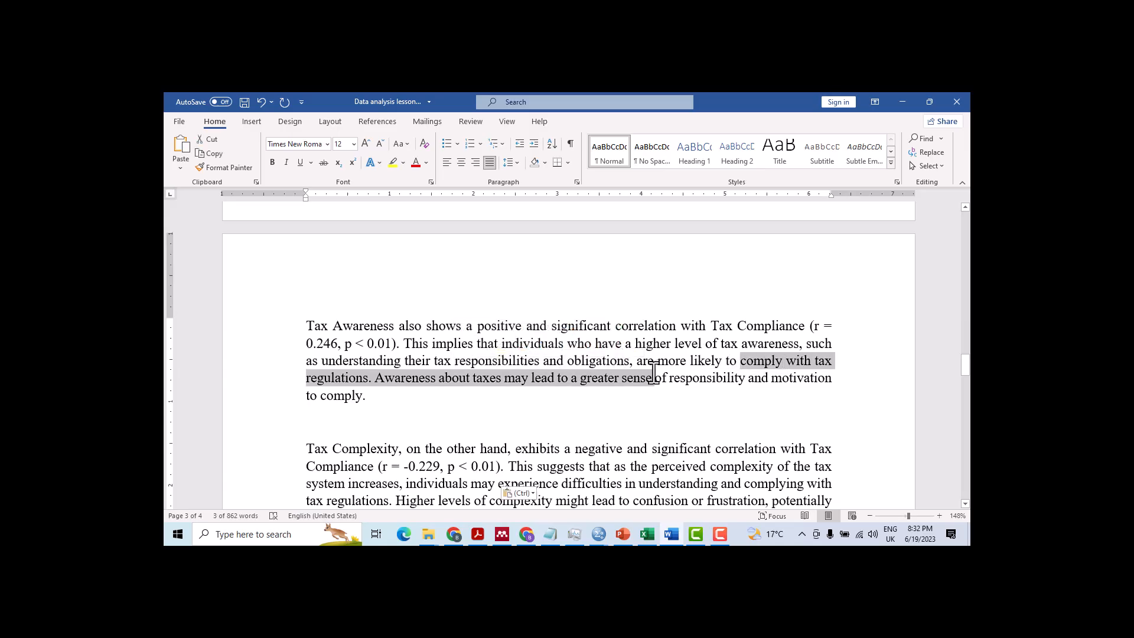
click(372, 377)
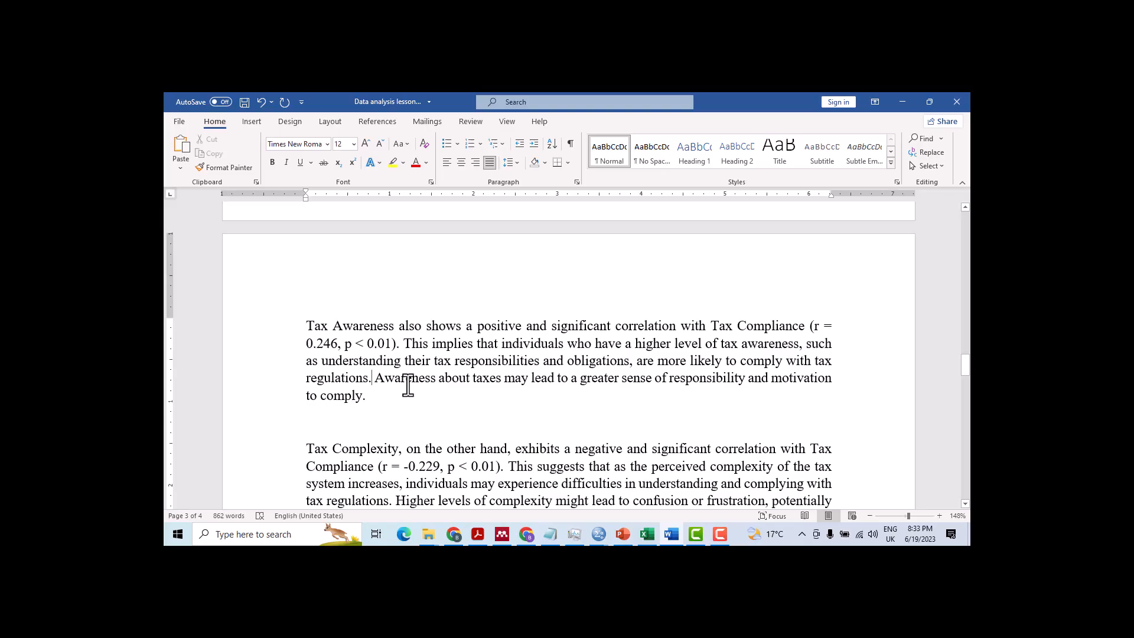
Examine the Tax Complexity coefficient and its asterisks in column 1 of the correlation table
scroll(407, 384, down, 10)
drag(385, 329, 445, 331)
drag(563, 336, 598, 337)
text(-.229**)
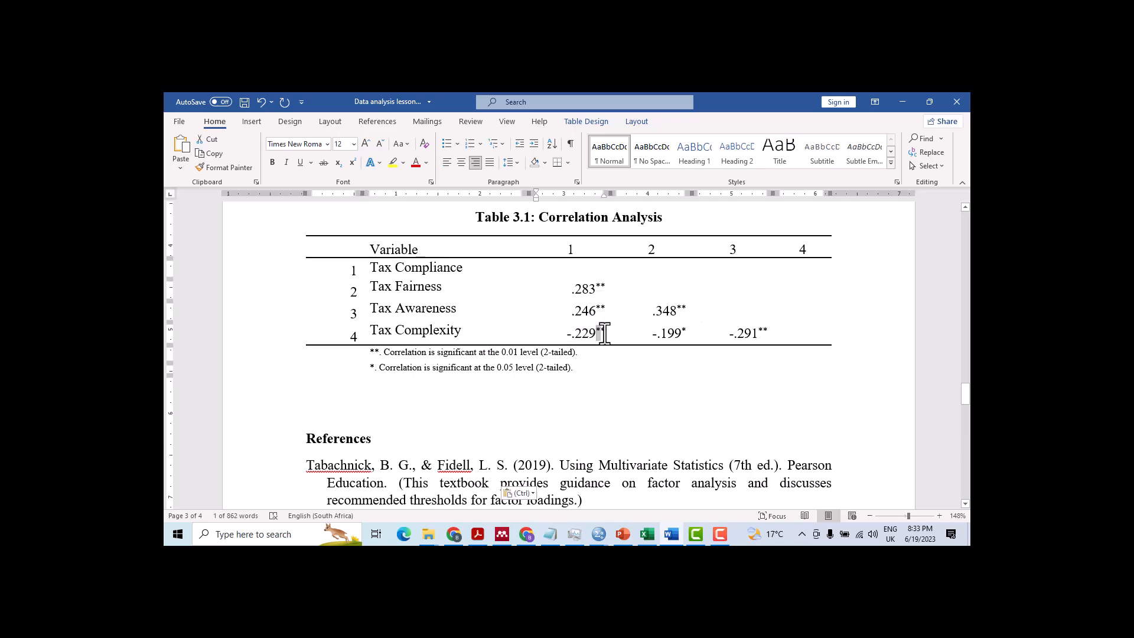
Check the Tax Complexity statement in section 5.3 for the direction and significance of its correlation and the reported r and p values
scroll(479, 387, up, 5)
scroll(479, 386, up, 1)
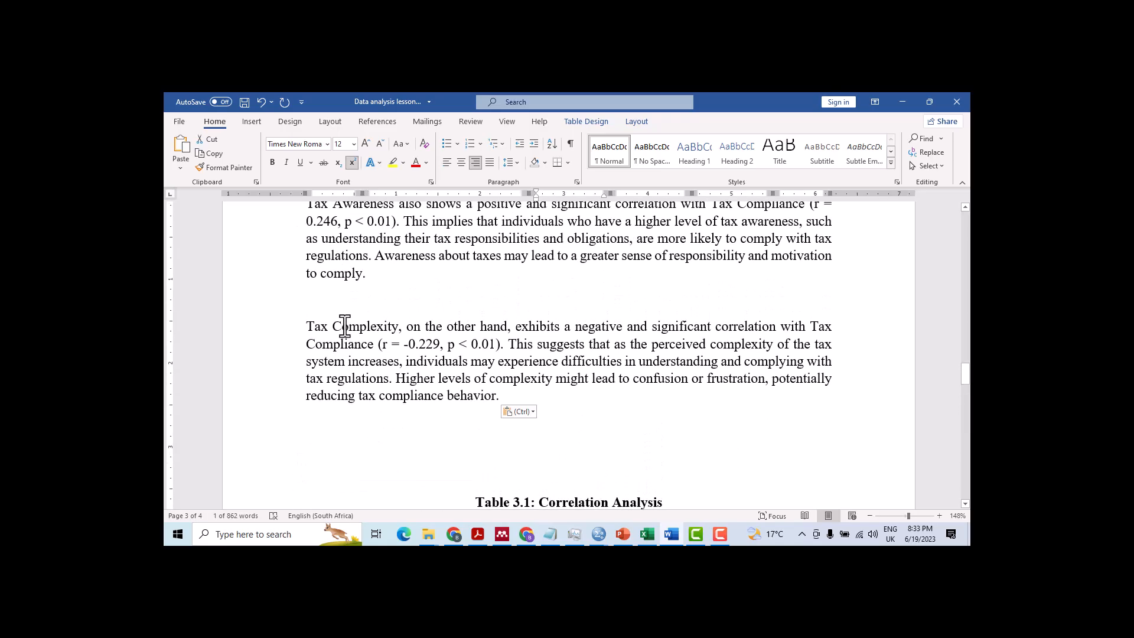
drag(341, 326, 784, 329)
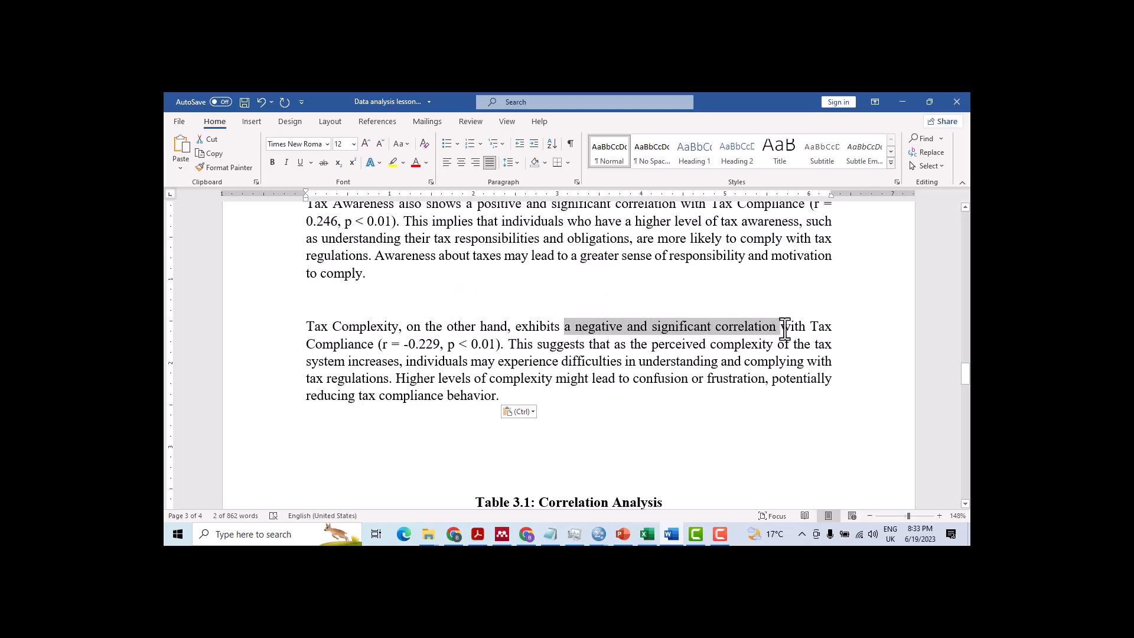
double_click(352, 351)
click(407, 347)
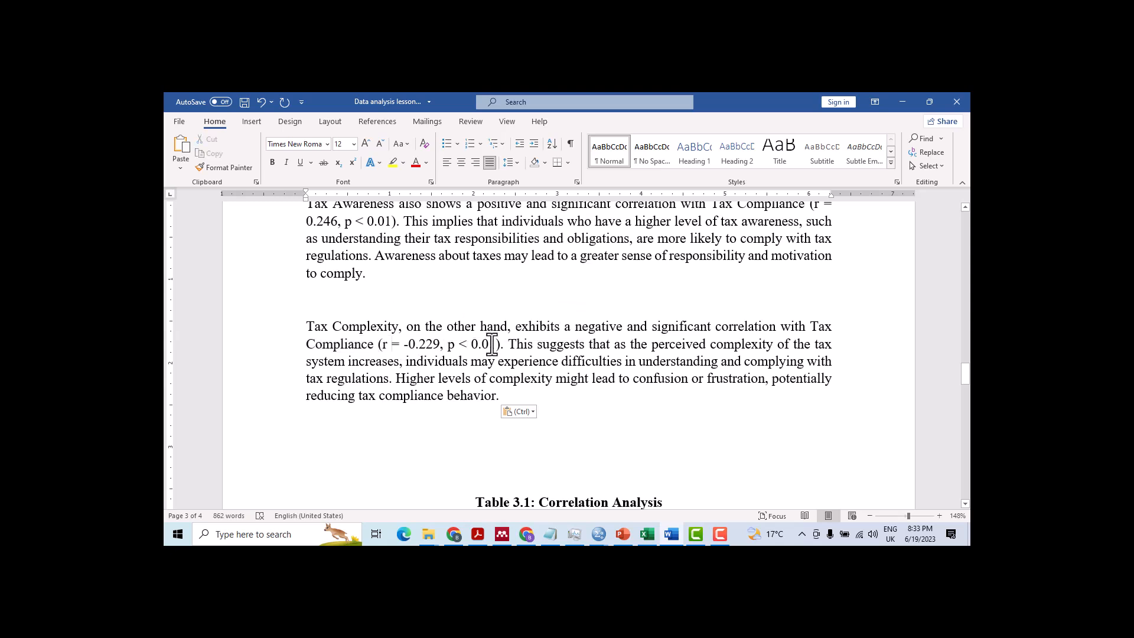
drag(491, 344, 447, 344)
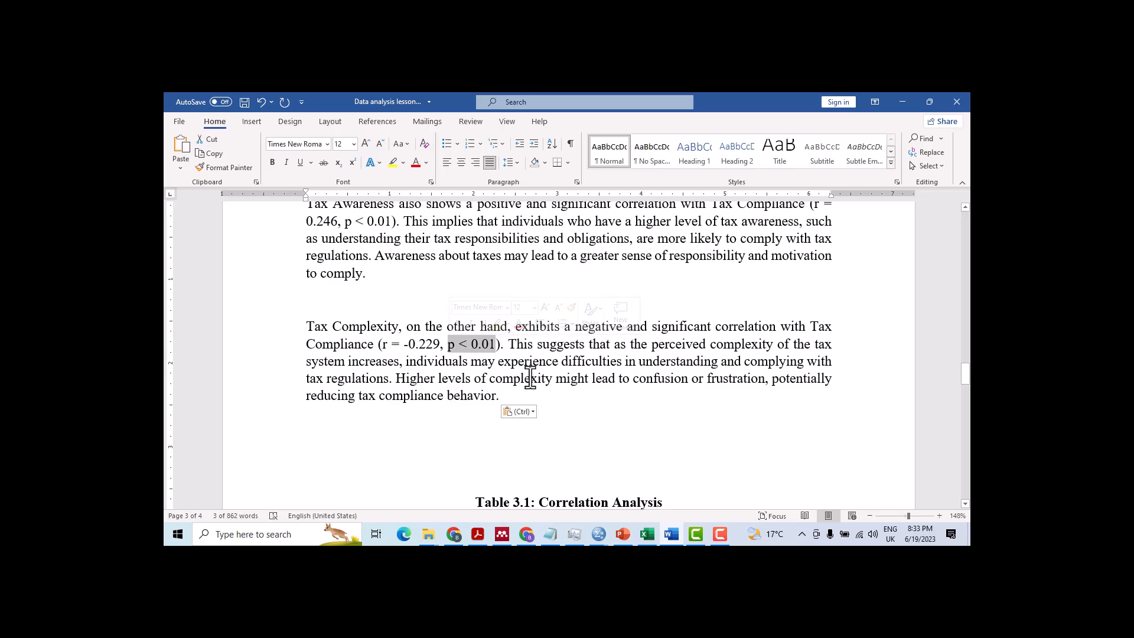
Compare the Tax Complexity p value with the note under the correlation table, and inspect the sign and asterisks of its column 1 coefficient
scroll(531, 381, down, 6)
scroll(537, 367, up, 1)
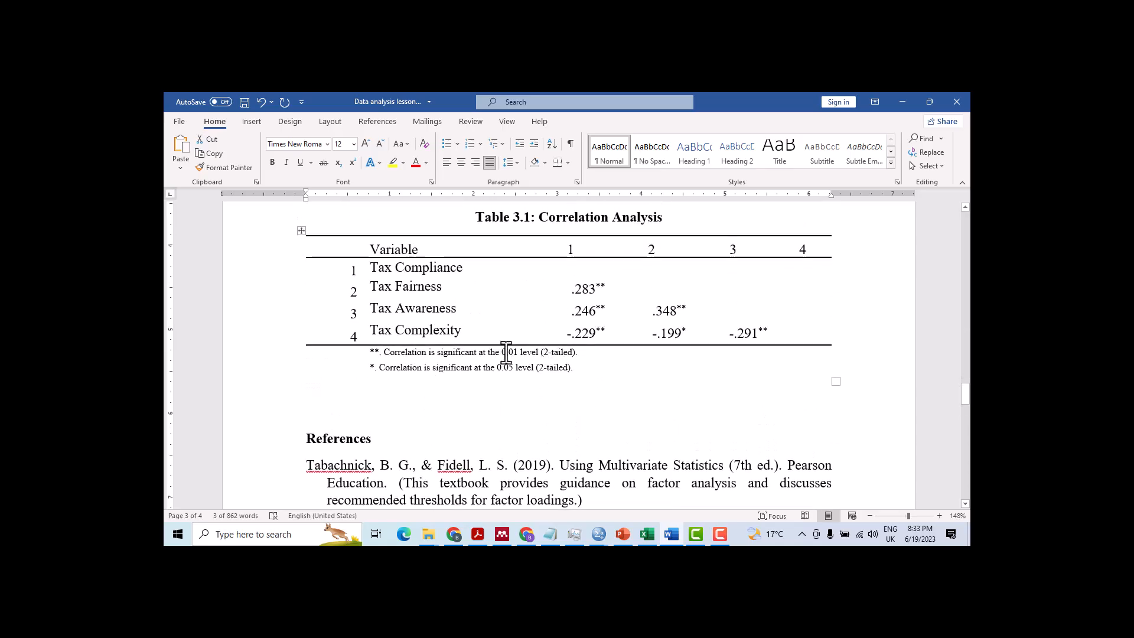
drag(506, 353, 538, 353)
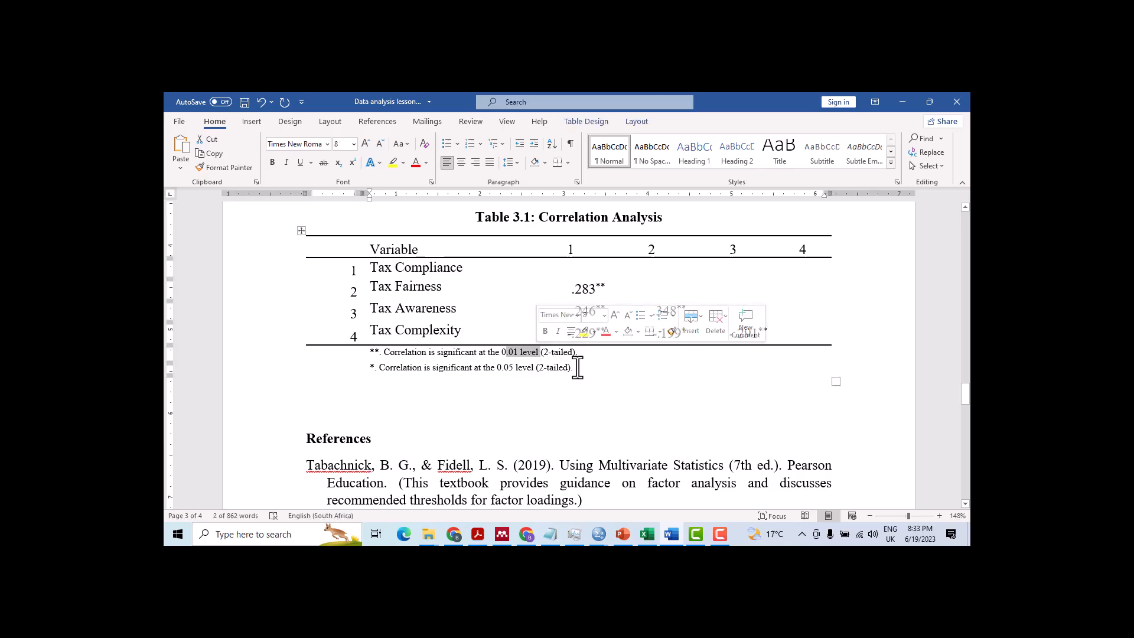
scroll(560, 373, up, 1)
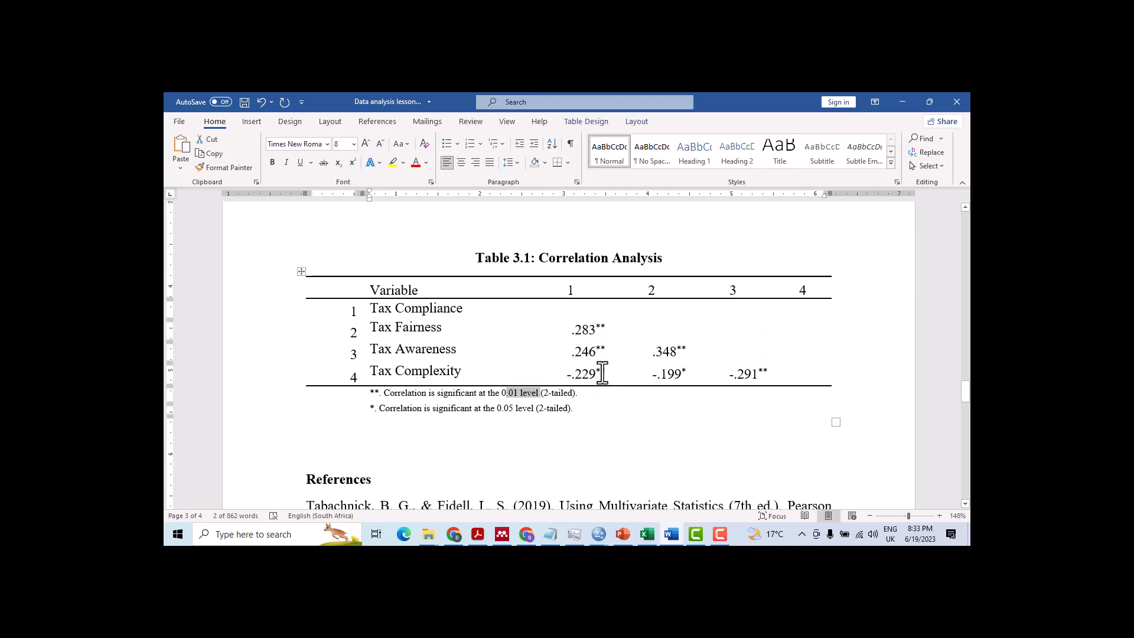
drag(604, 373, 570, 374)
click(571, 379)
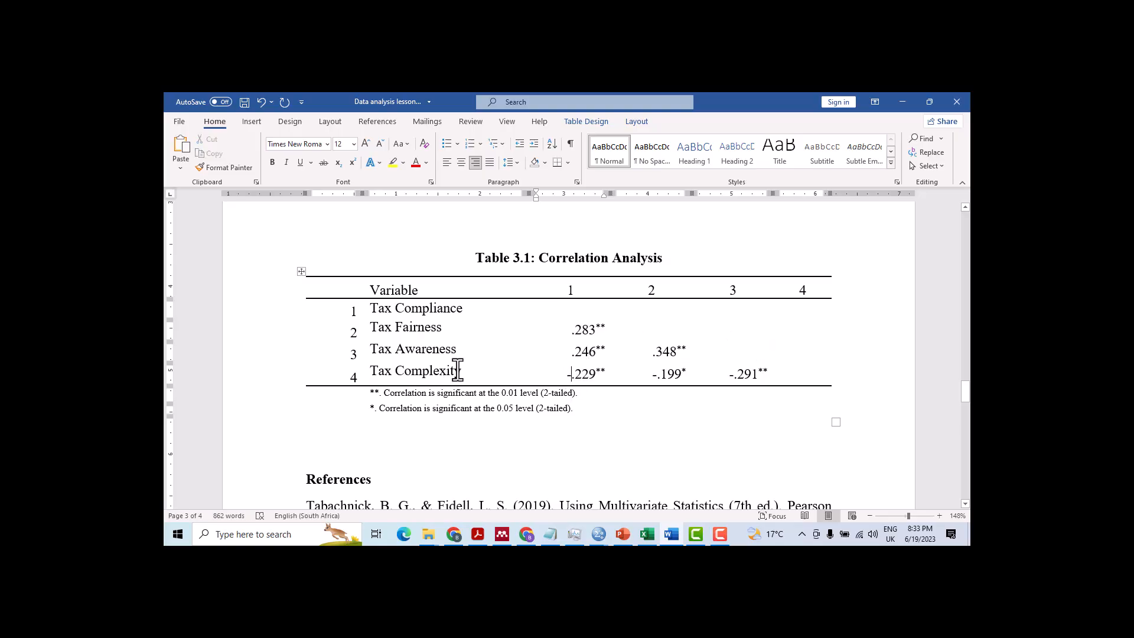
drag(458, 370, 372, 370)
drag(568, 374, 589, 374)
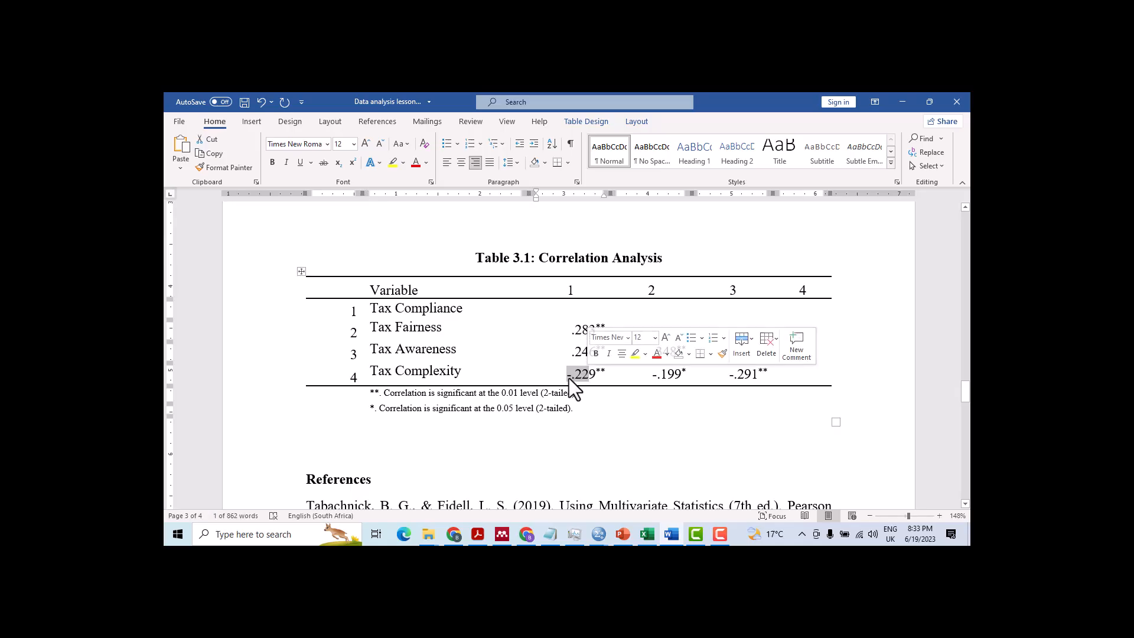
Read the interpretation in the Tax Complexity paragraph of how increasing perceived complexity affects individuals' understanding and compliance
scroll(573, 386, up, 5)
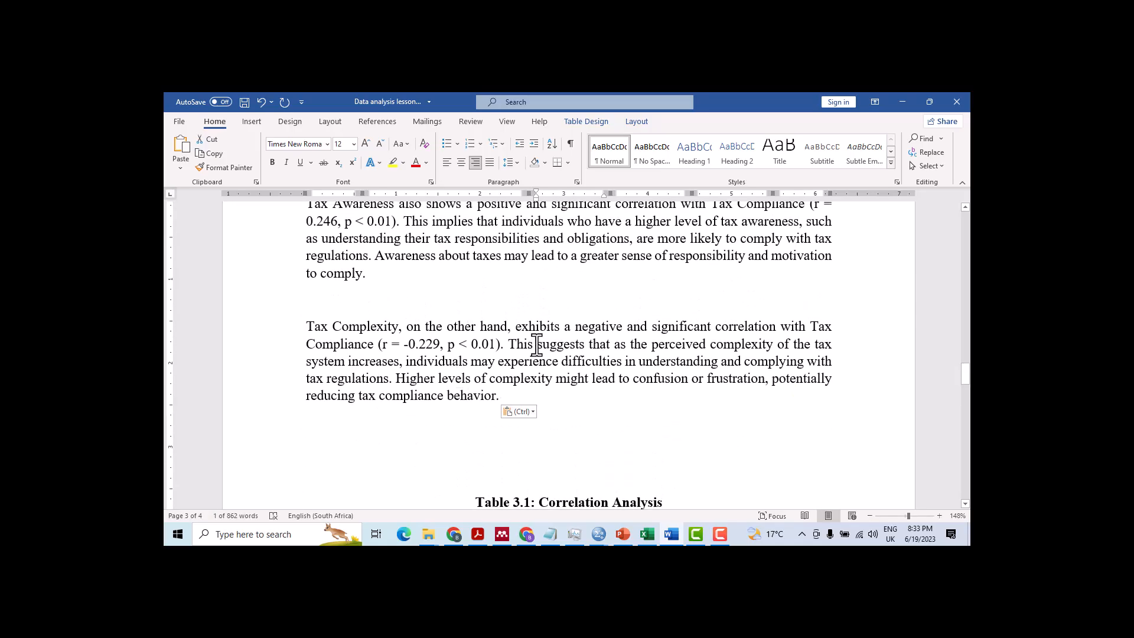
drag(508, 344, 651, 345)
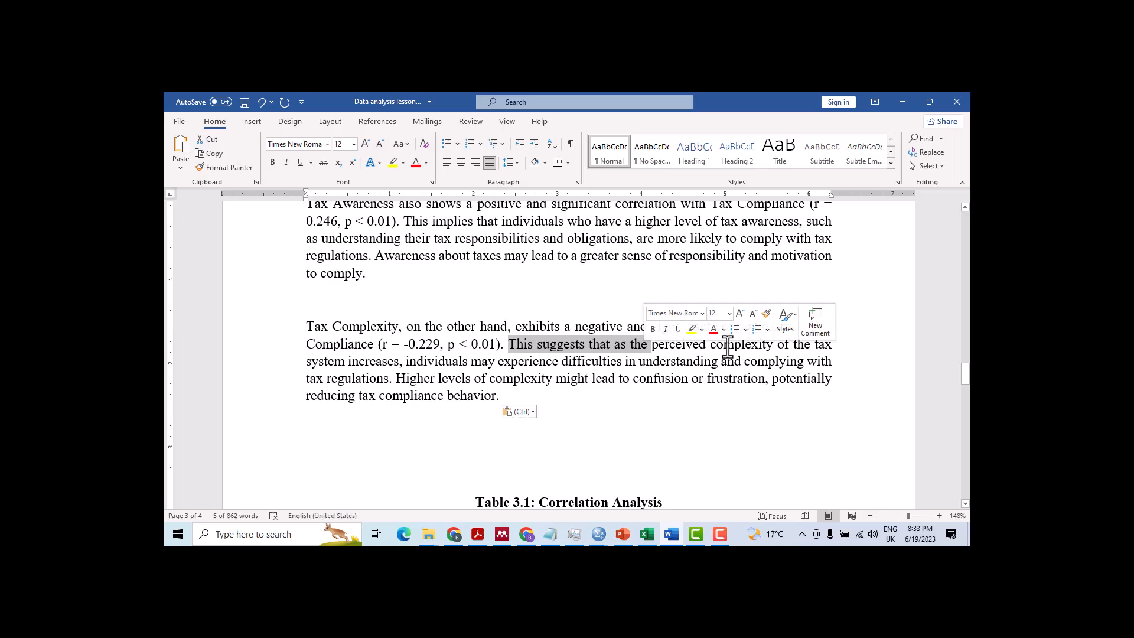
drag(723, 344, 768, 344)
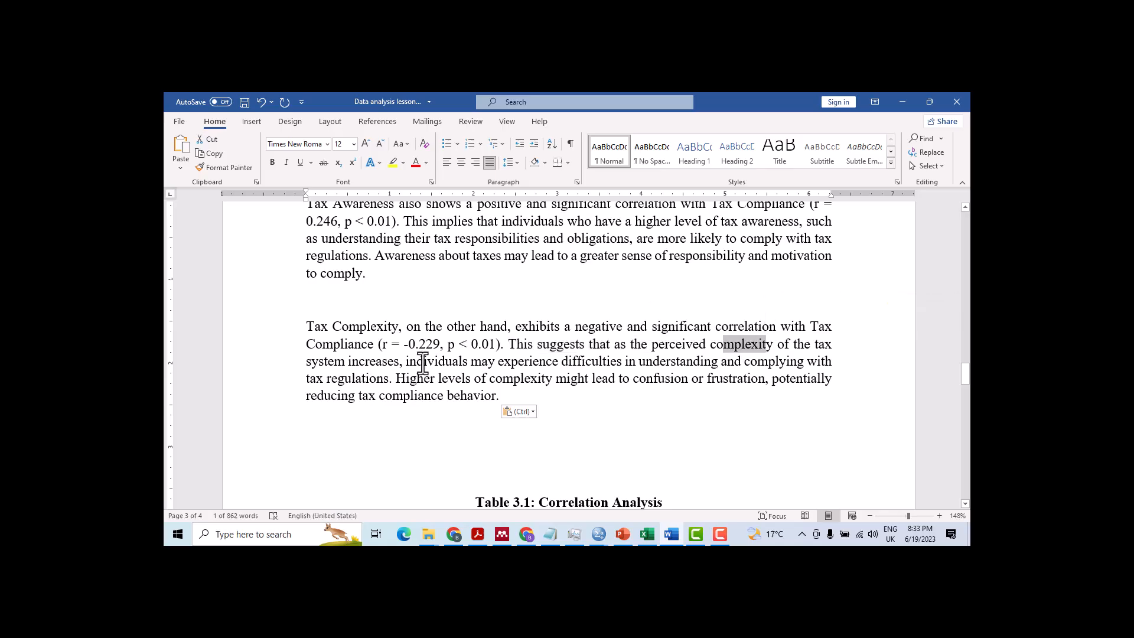
drag(423, 362, 307, 362)
click(517, 362)
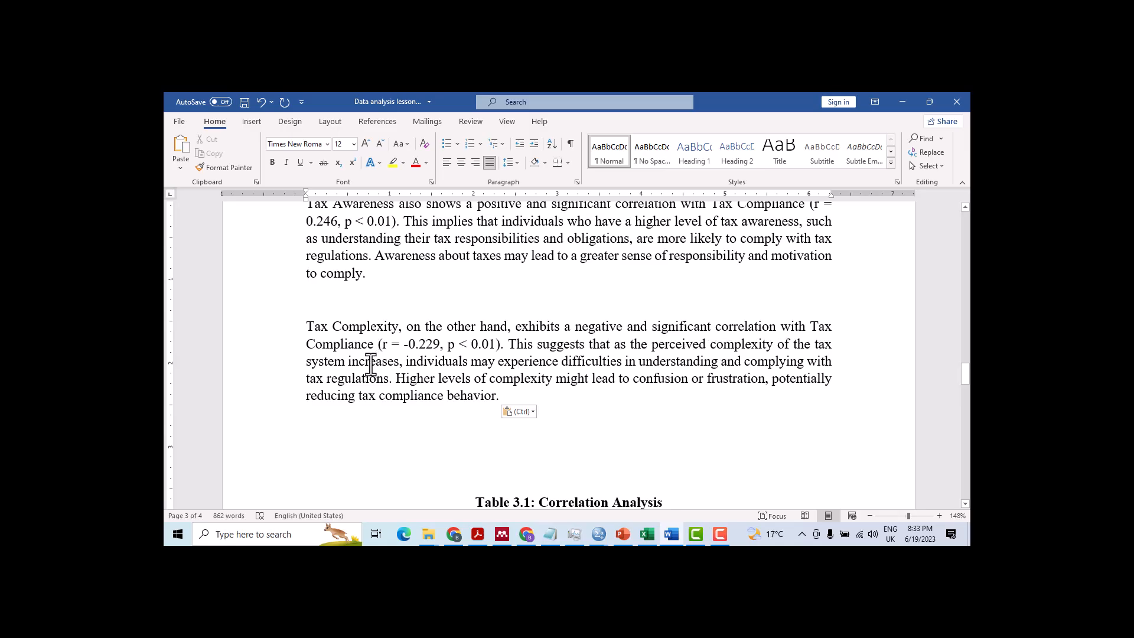
Read the Tax Complexity paragraph's explanation of difficulties in understanding tax regulations, confusion or frustration, and reduced tax compliance behavior
drag(371, 364, 774, 366)
drag(437, 364, 372, 381)
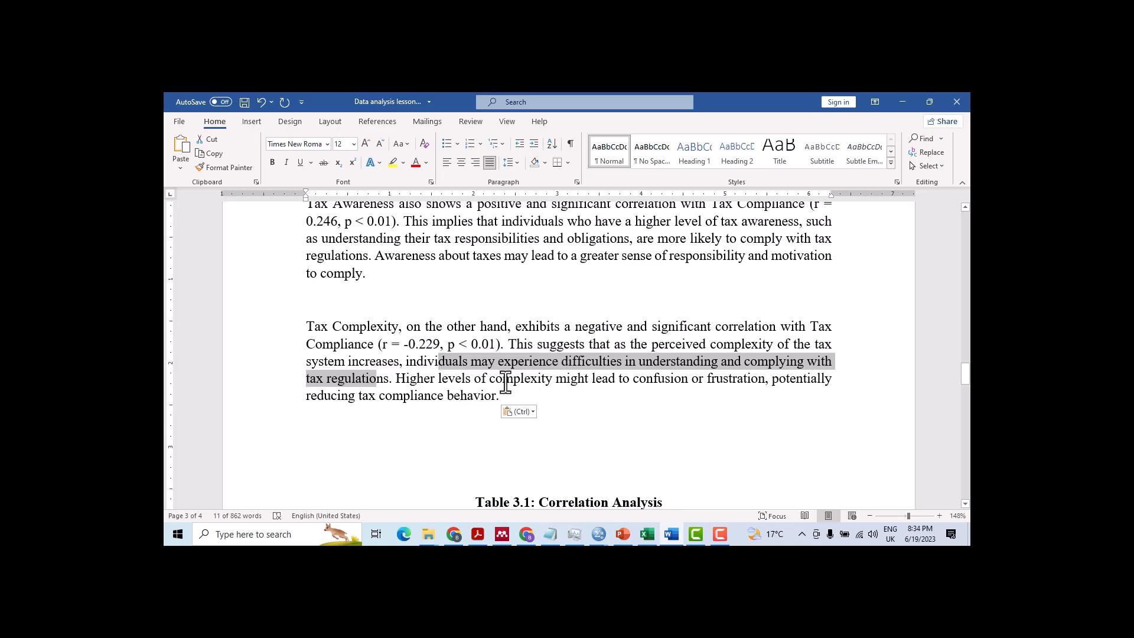
drag(489, 379, 729, 379)
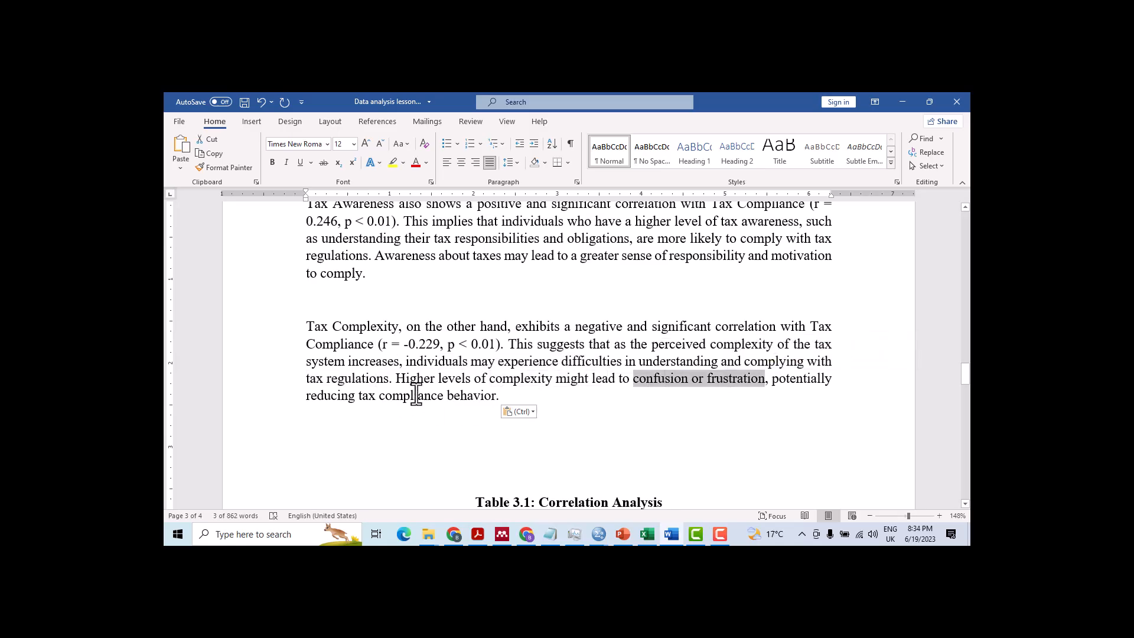
drag(416, 394, 336, 397)
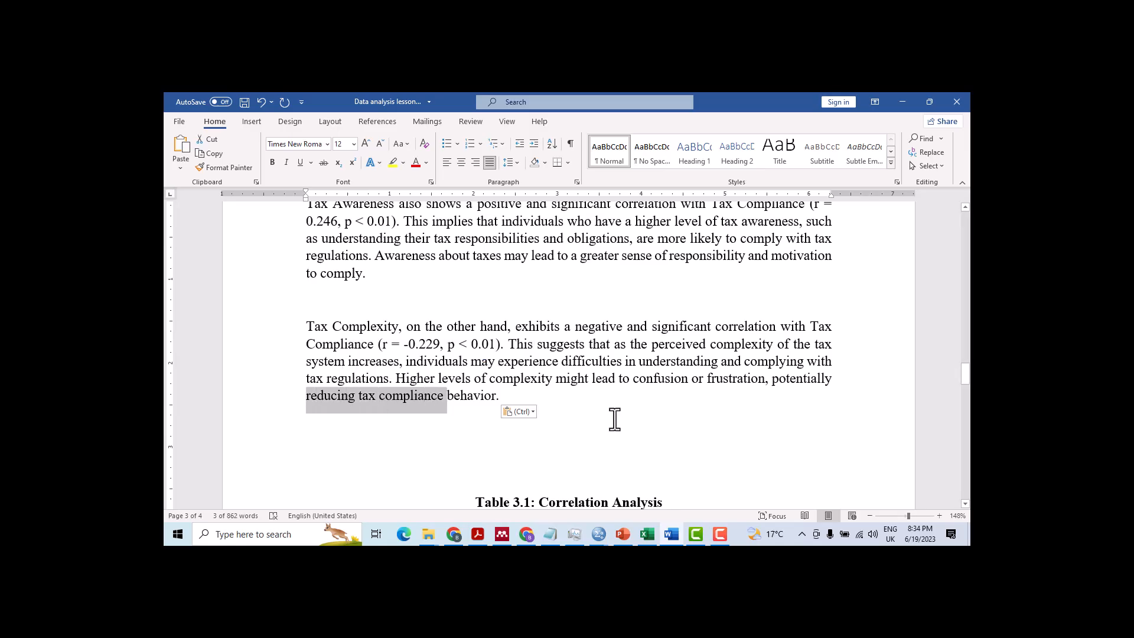
Remove the extra blank lines between the Tax Complexity paragraph and the Table 3.1 title
scroll(614, 420, down, 2)
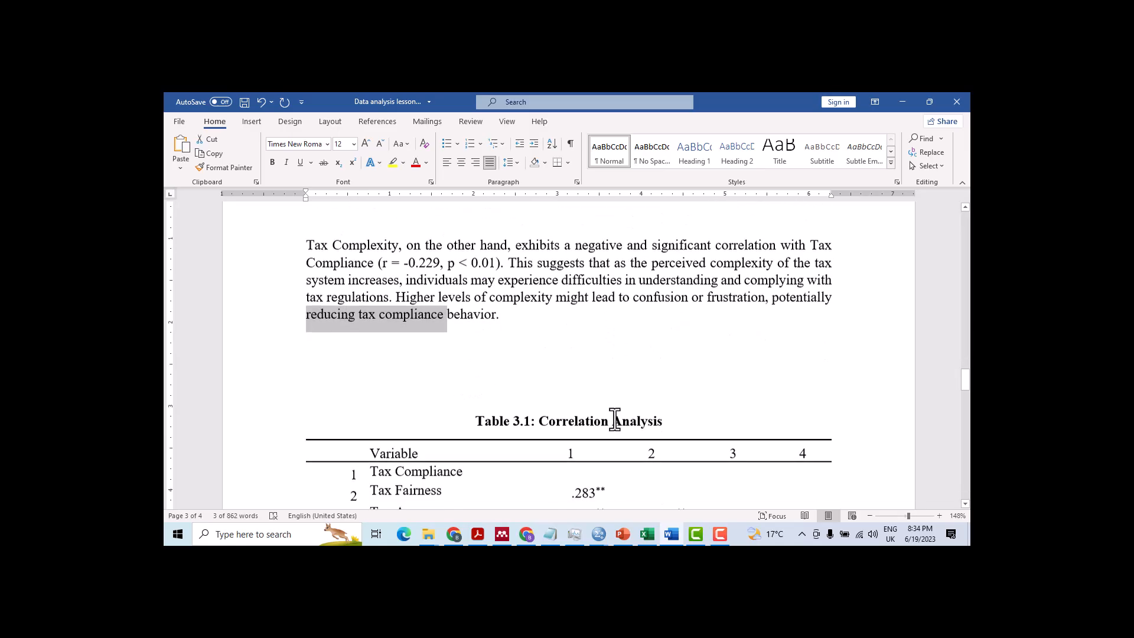
scroll(613, 419, up, 1)
click(556, 420)
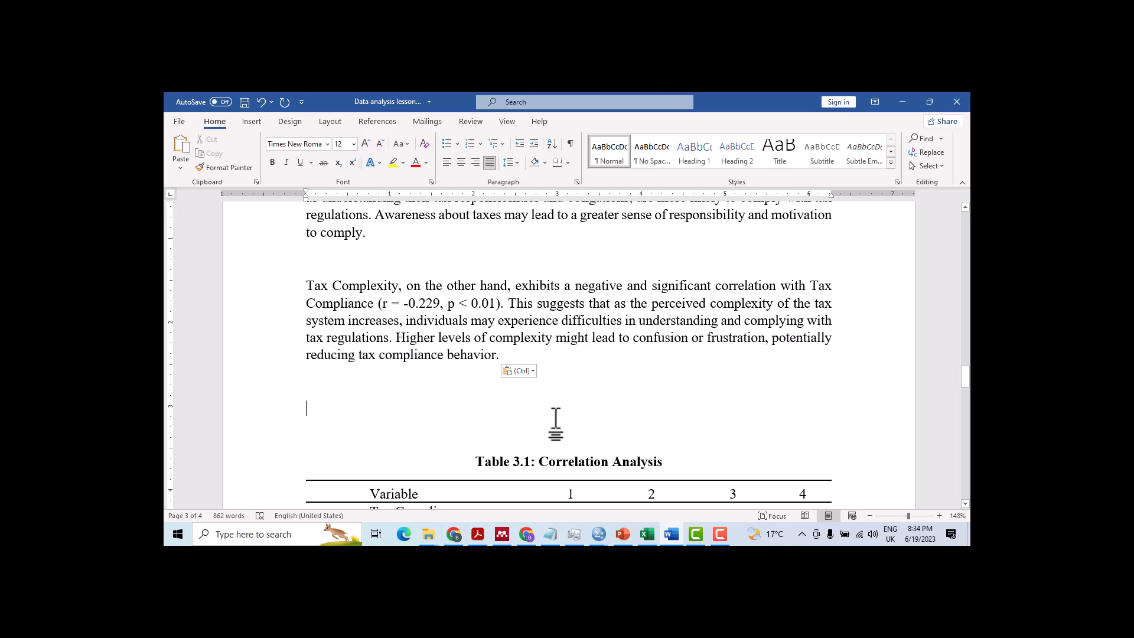
key(BackSpace)
key(BackSpace)
key(BackSpace)
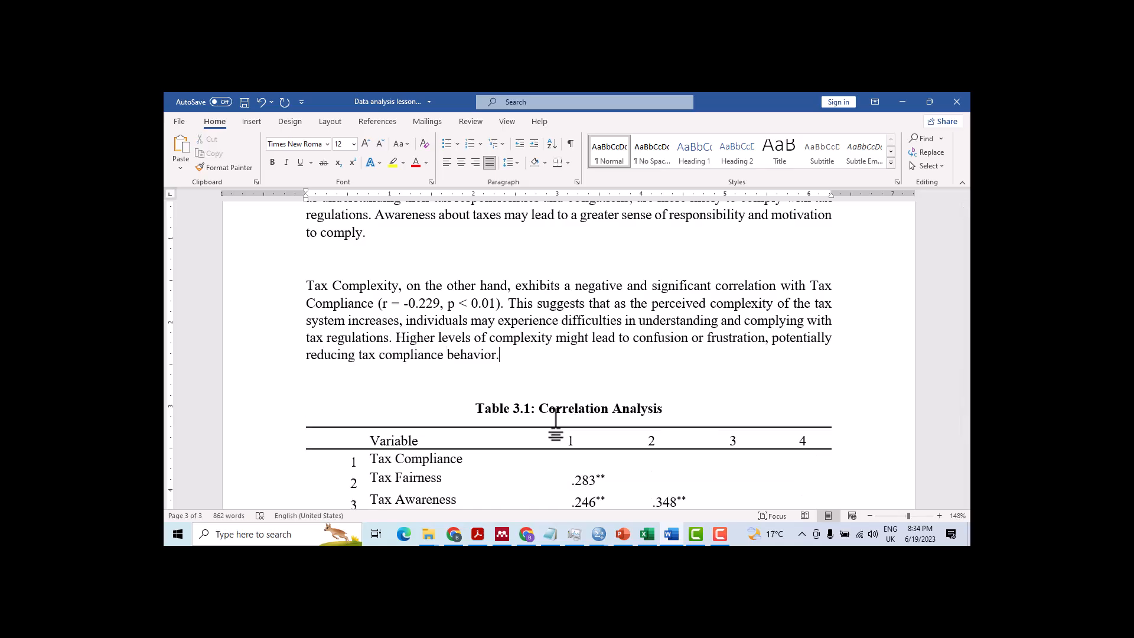
scroll(555, 420, down, 2)
scroll(598, 331, up, 8)
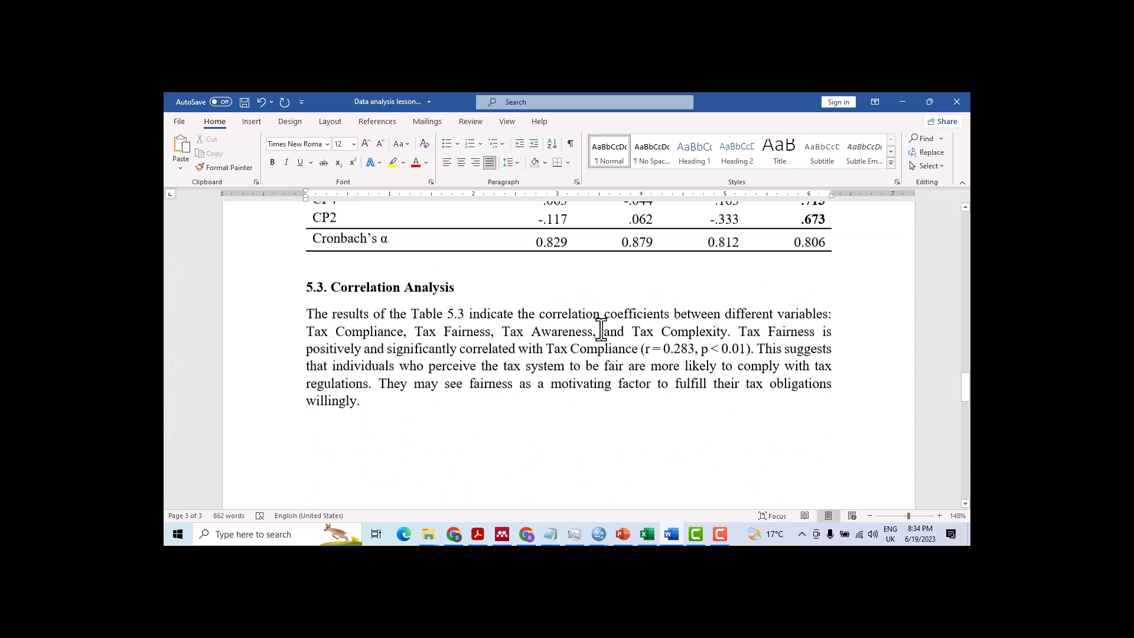
scroll(601, 331, down, 3)
Switch to the PowerPoint slide on regression and correlation and review the "Relationship between X & Y" line and the H1 path to tax compliance
click(623, 534)
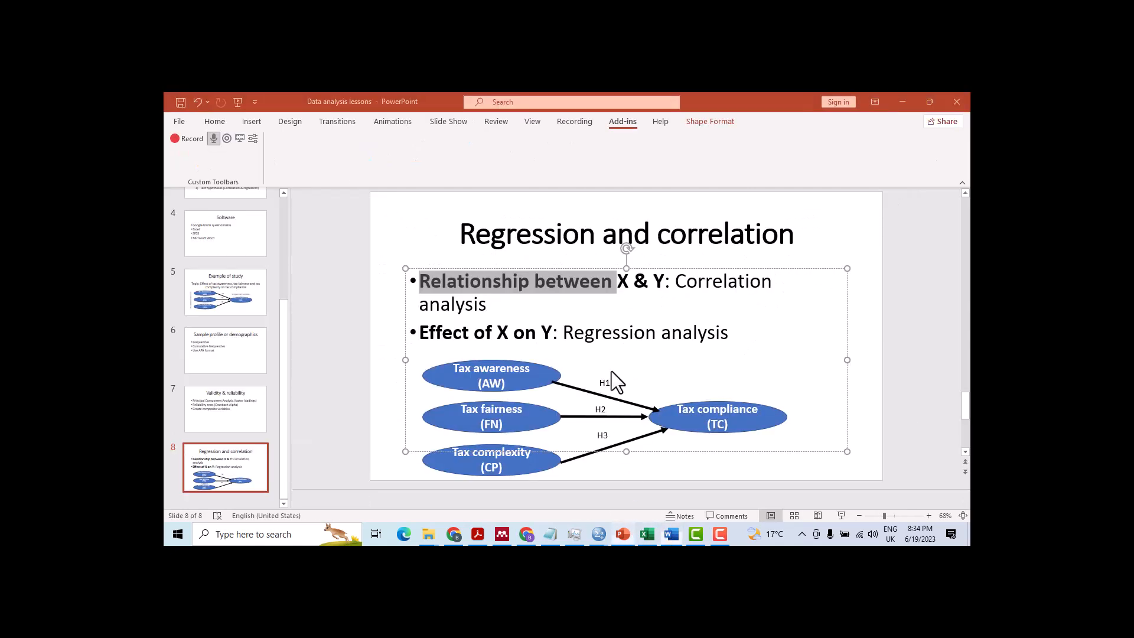
click(597, 369)
drag(421, 282, 602, 282)
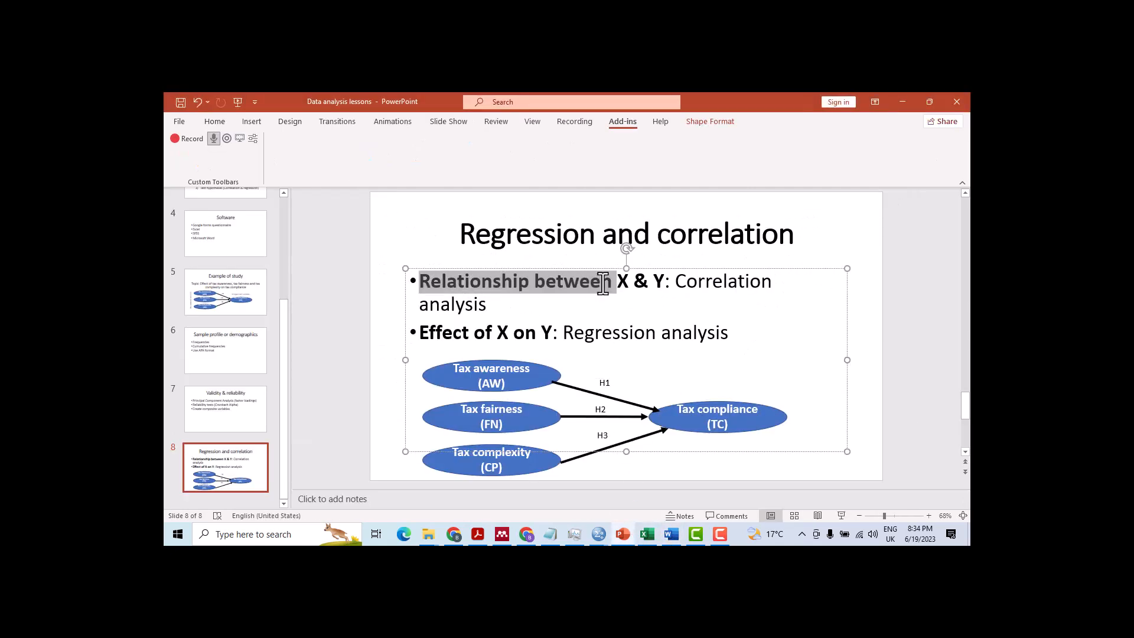
drag(674, 281, 634, 282)
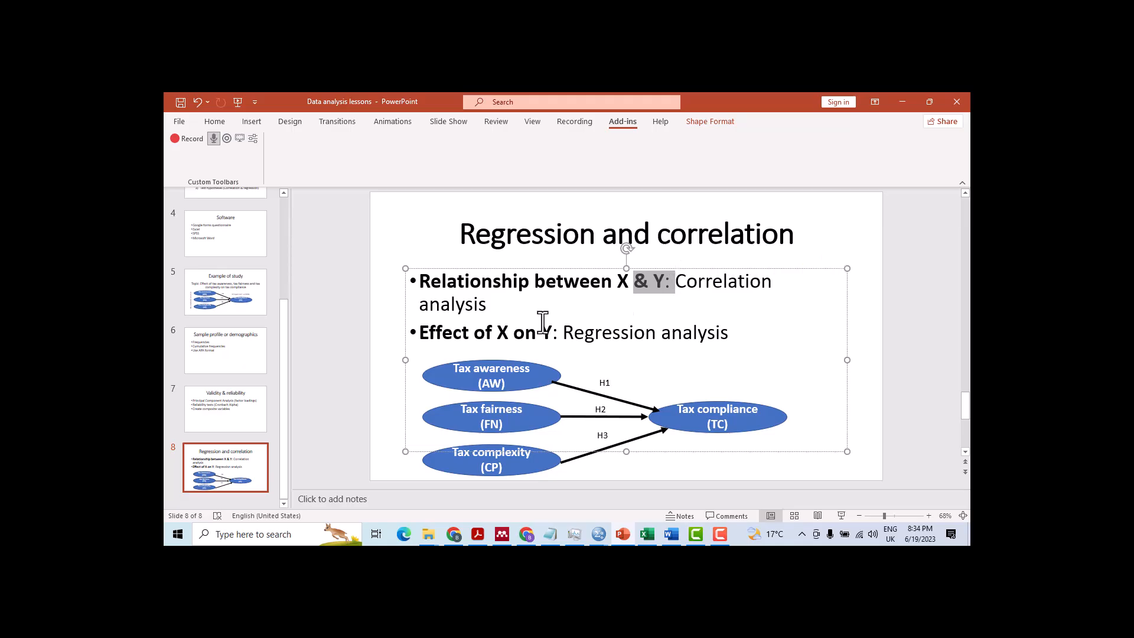
click(648, 289)
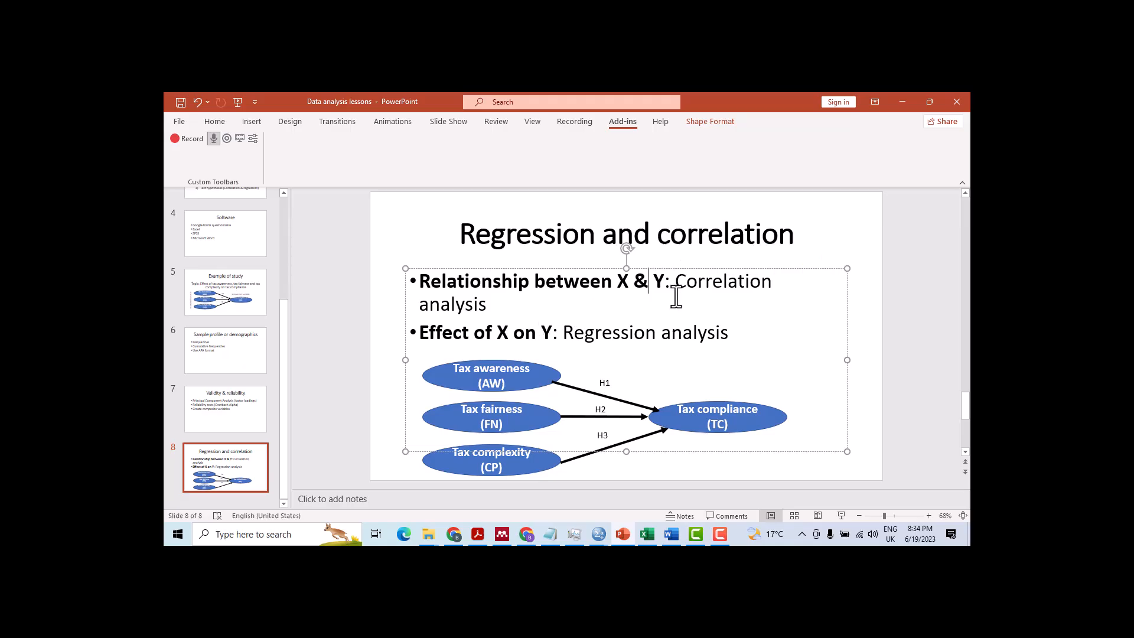
click(602, 383)
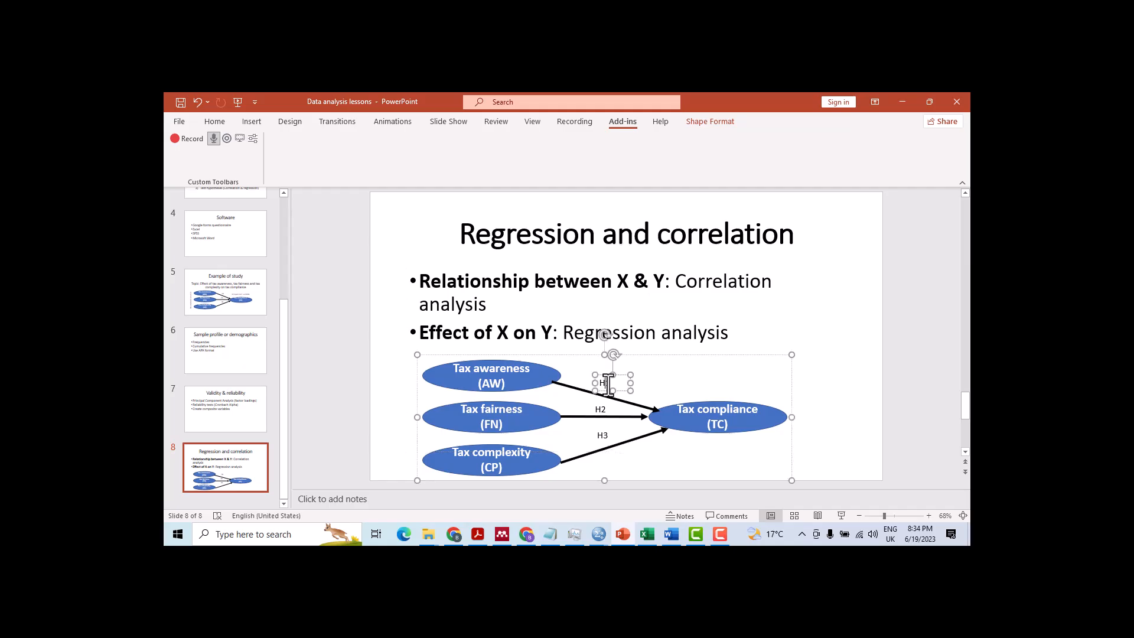
click(684, 380)
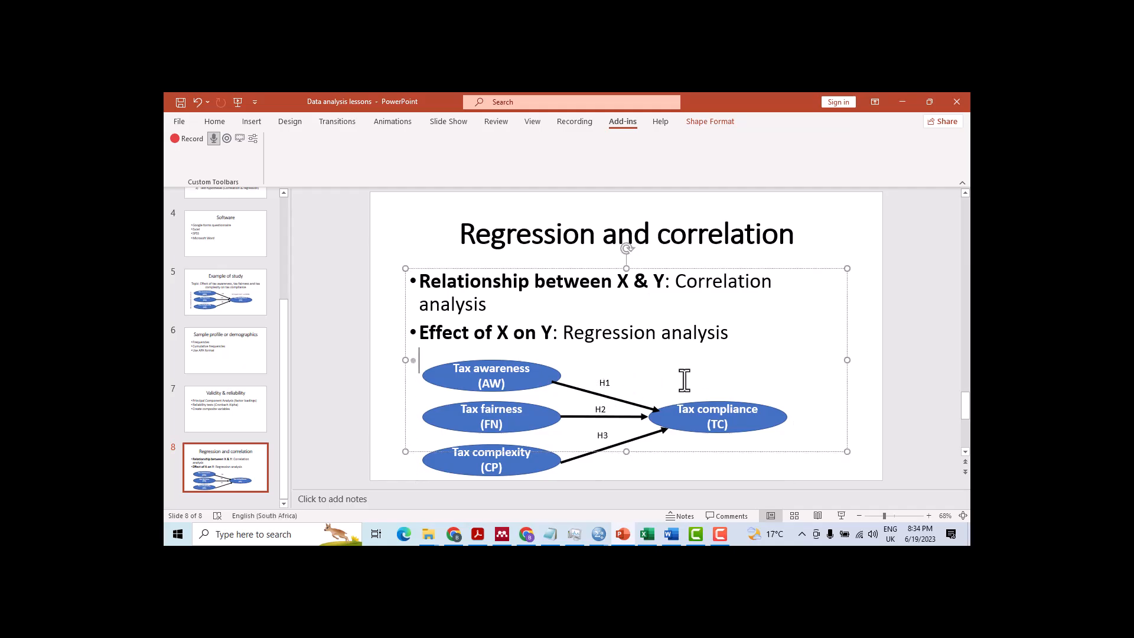
click(502, 371)
click(605, 383)
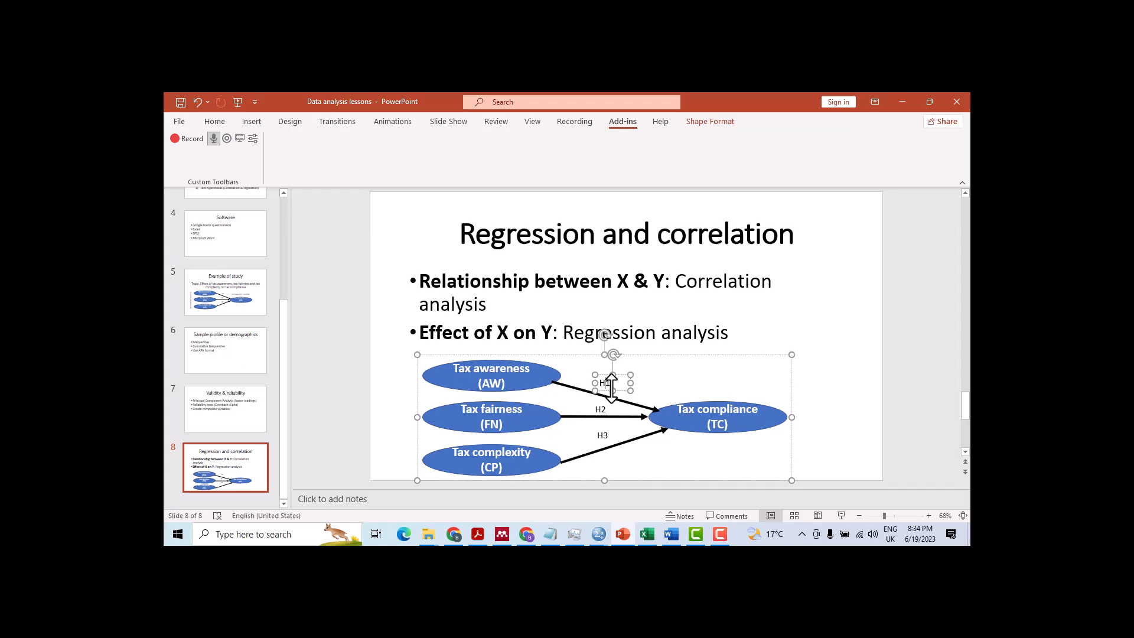
click(700, 406)
Return to the Word report and inspect the asterisks on the Tax Fairness coefficient in Table 3.1
click(648, 534)
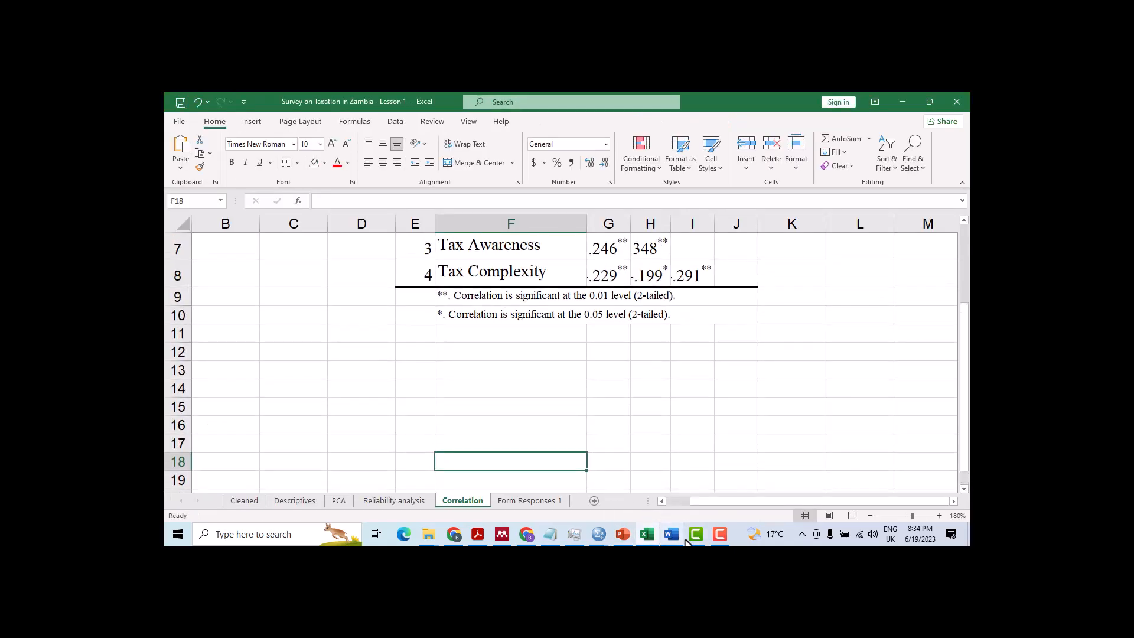
click(671, 535)
scroll(589, 355, up, 5)
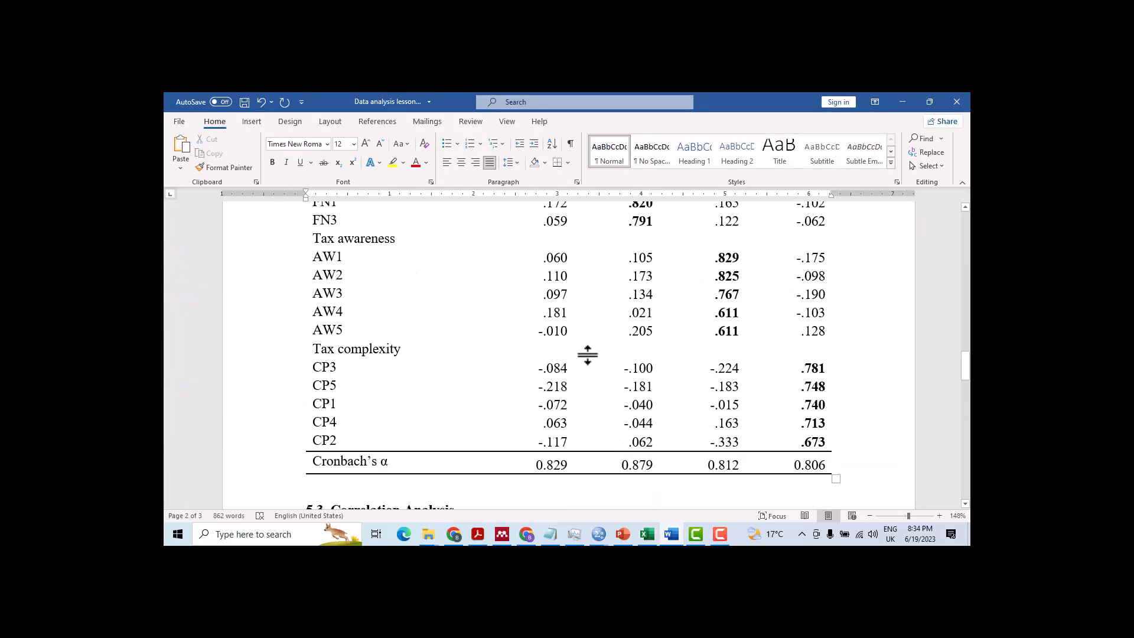
scroll(588, 354, down, 15)
scroll(584, 354, up, 1)
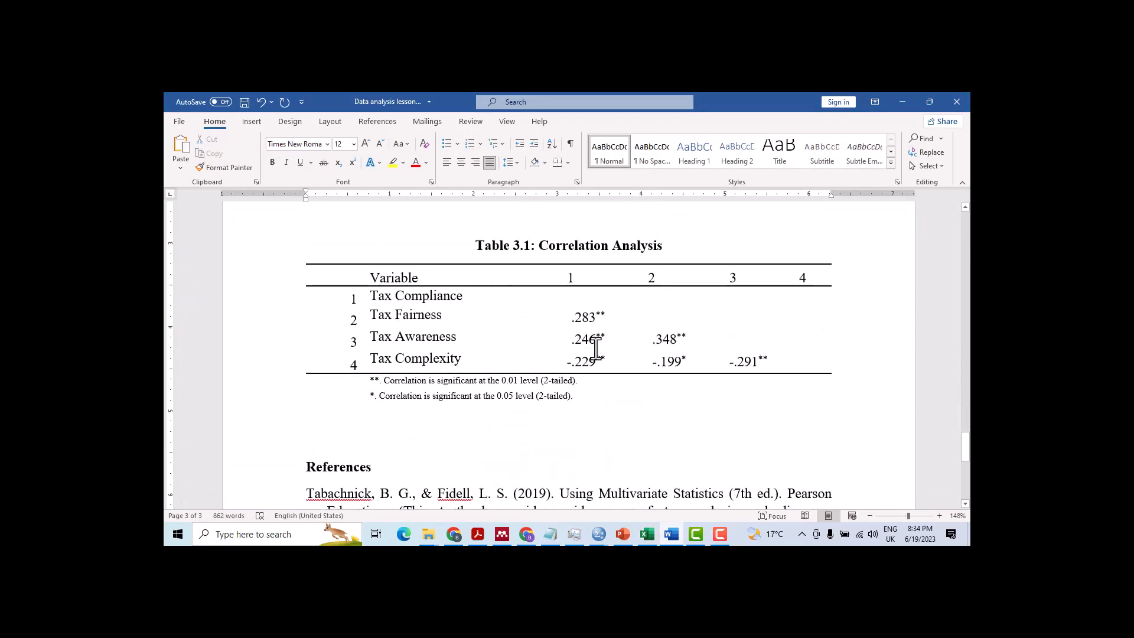
double_click(599, 316)
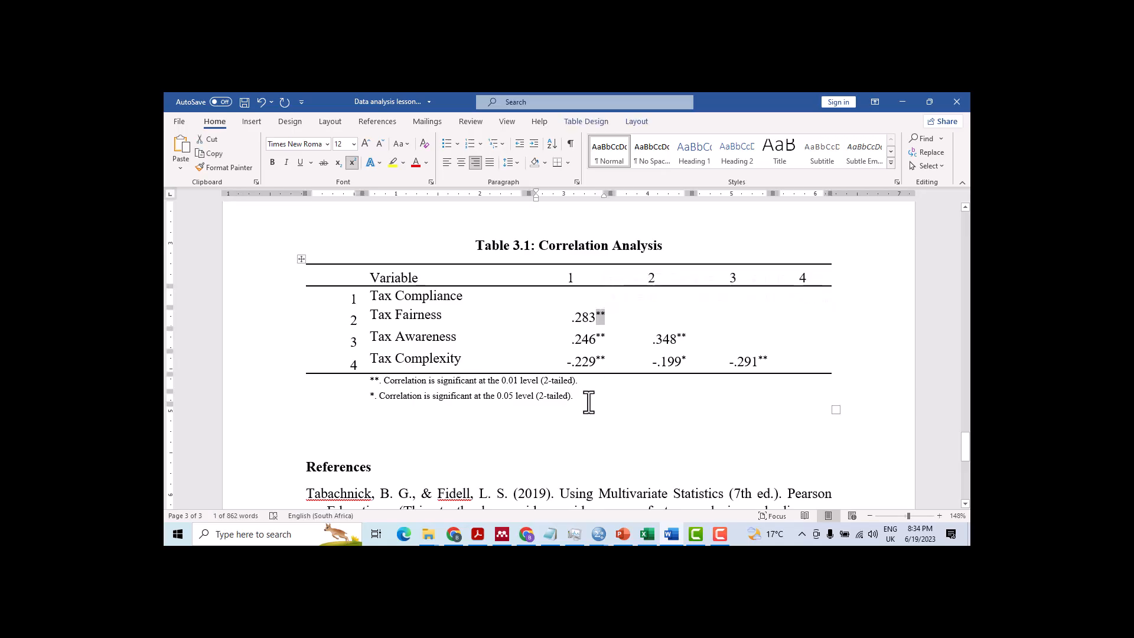
click(604, 319)
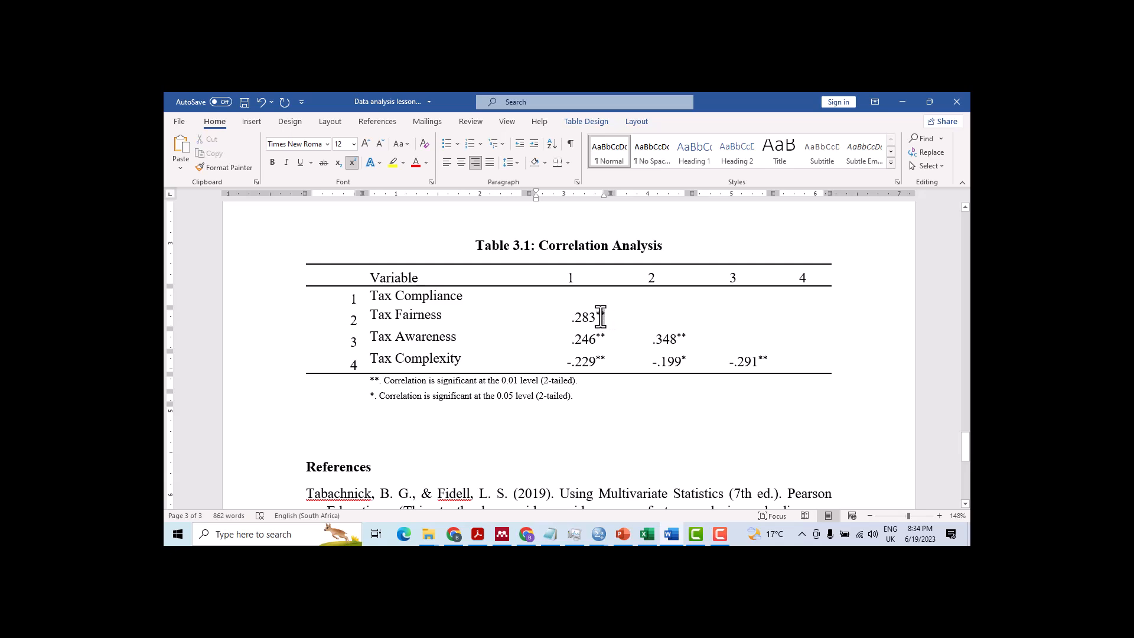
double_click(599, 317)
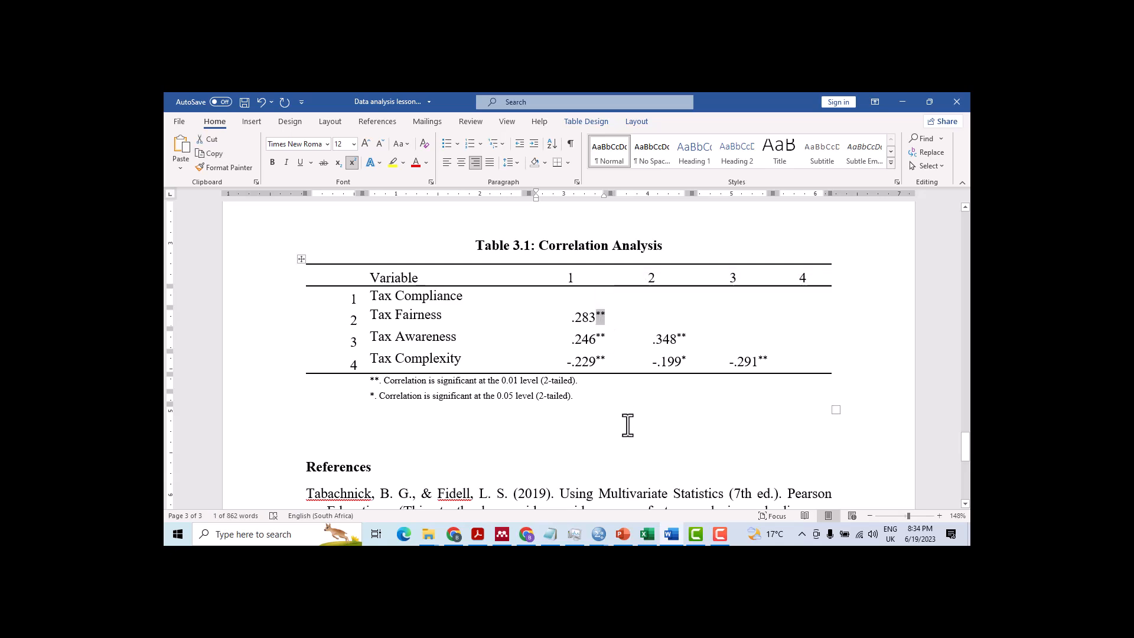
Review the Tax Awareness and Tax Complexity paragraphs against the correlation table and its significance notes
scroll(627, 425, up, 3)
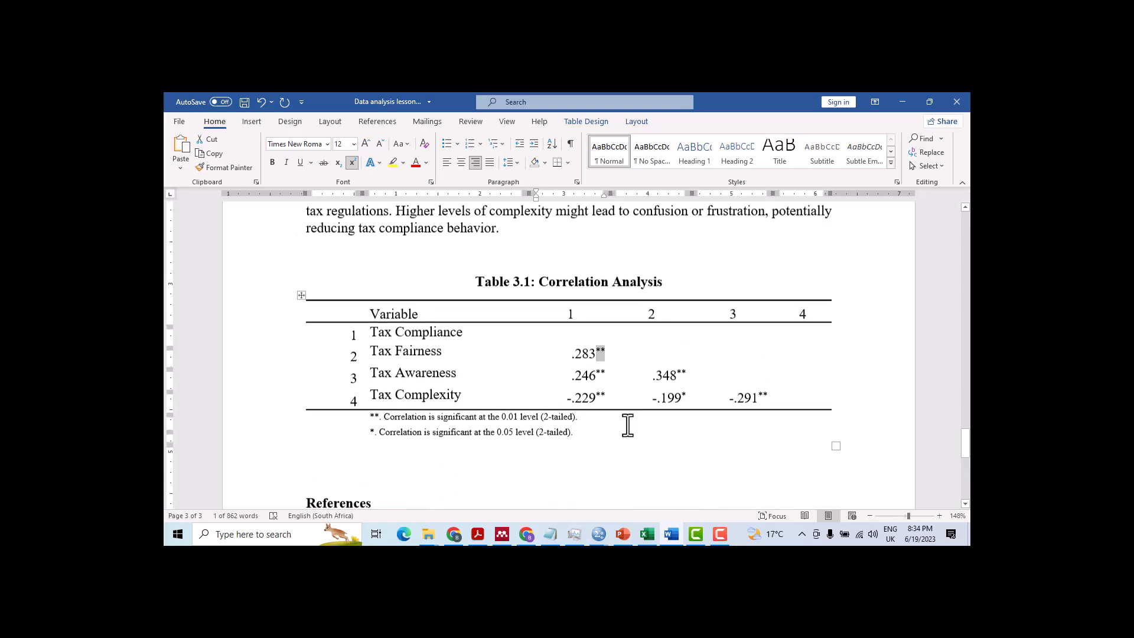
scroll(587, 412, up, 2)
scroll(595, 375, up, 4)
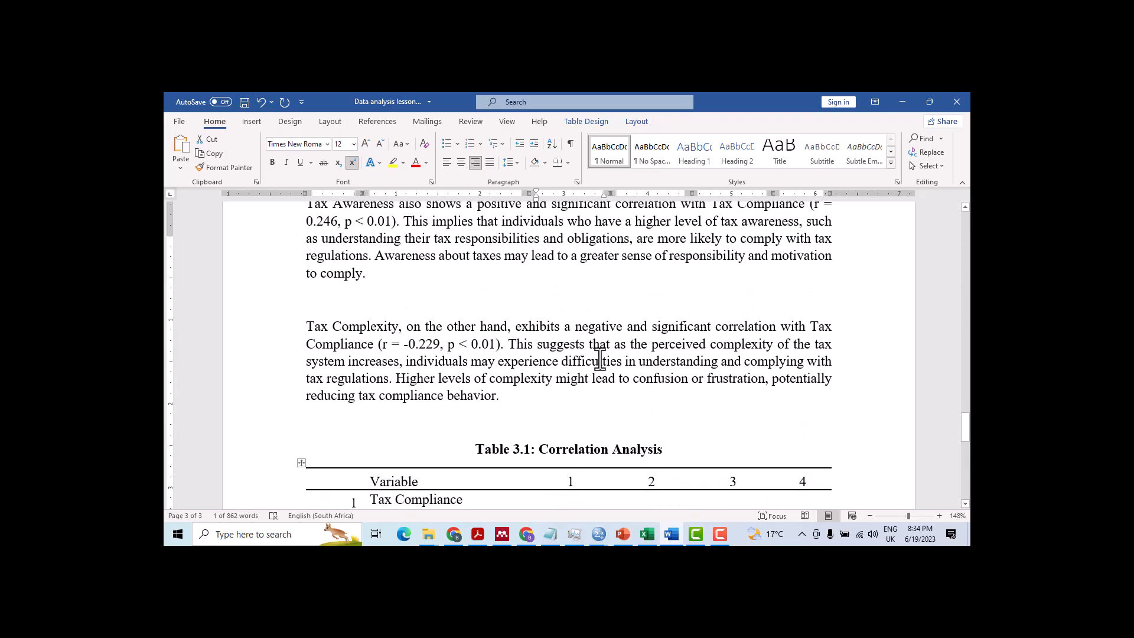
scroll(653, 435, down, 3)
scroll(651, 429, down, 2)
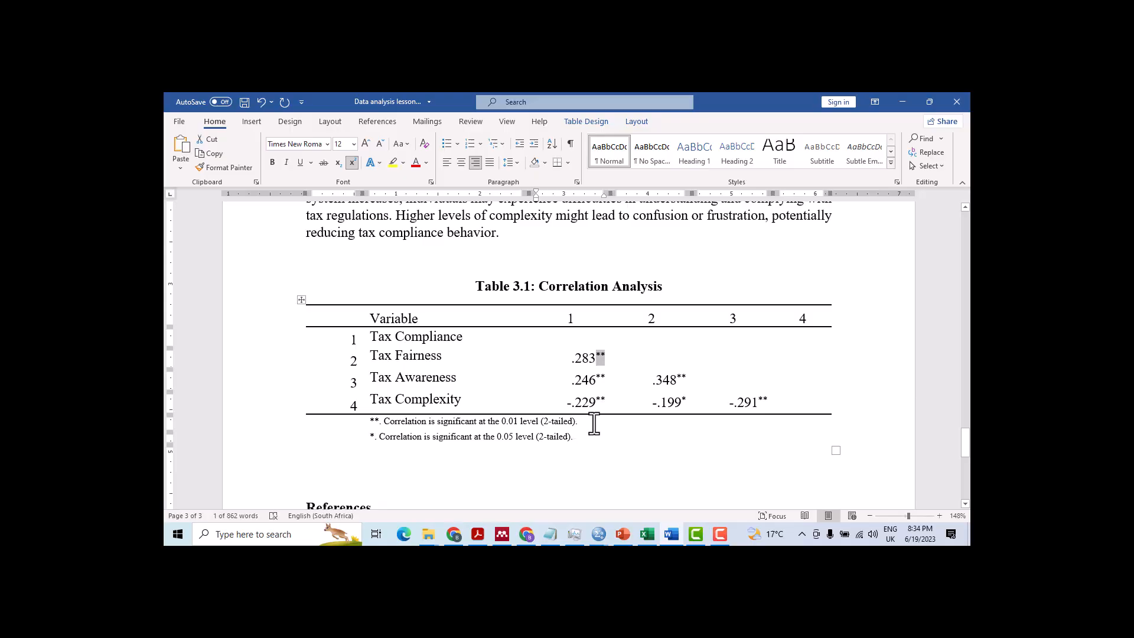
scroll(593, 423, down, 3)
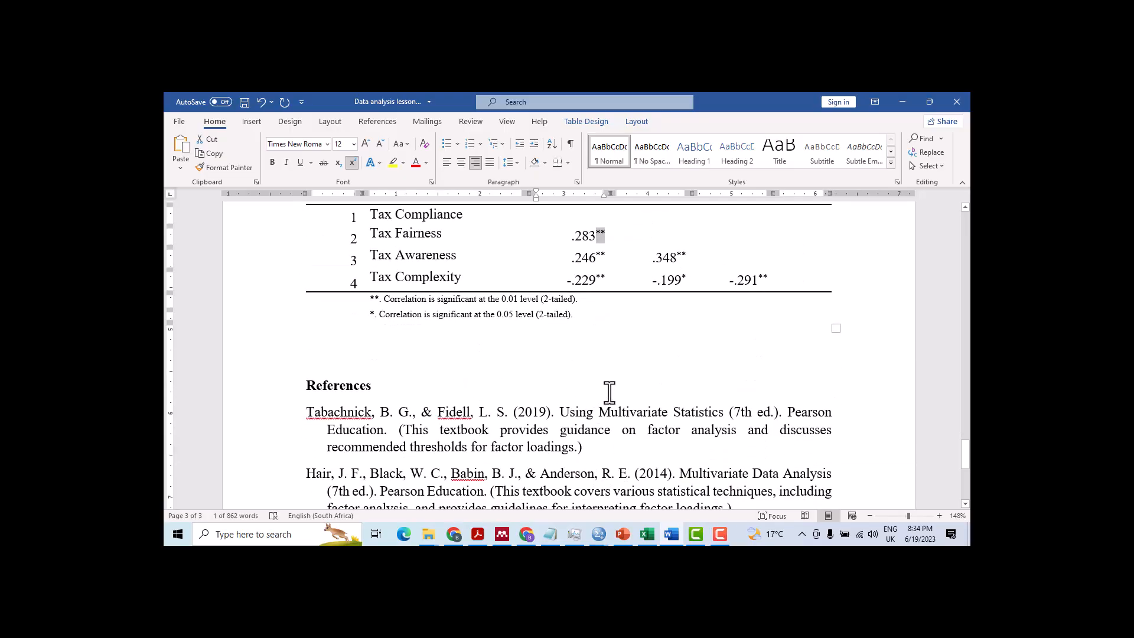
Switch to the PowerPoint slide and examine the model's H1, H2 and H3 paths leading to tax compliance
mouse_move(622, 533)
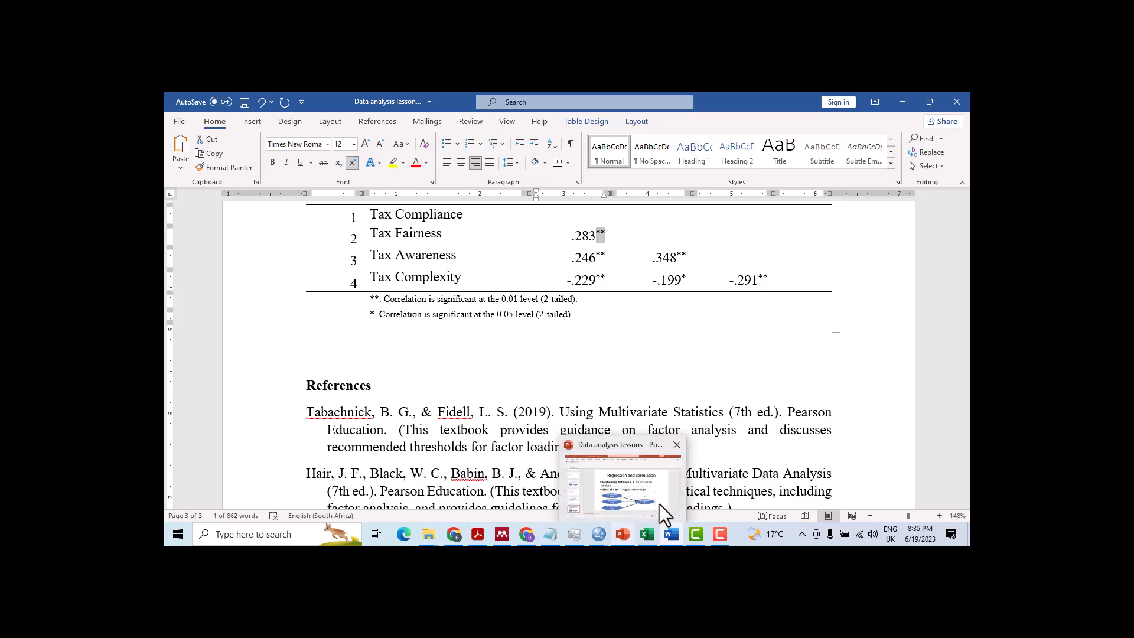
click(632, 486)
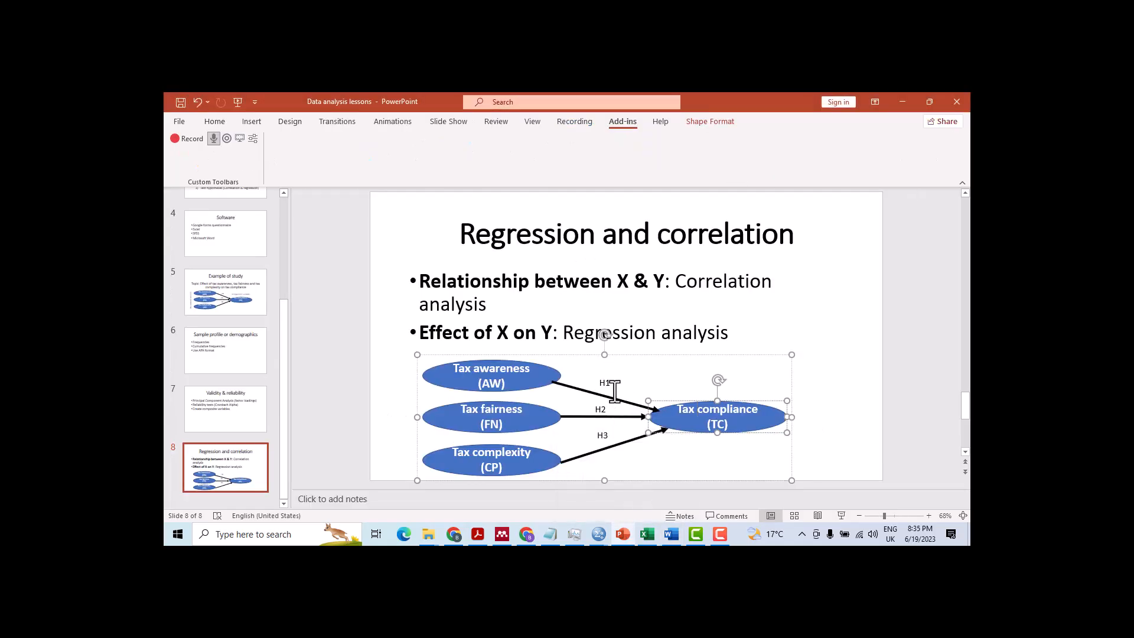
click(835, 414)
click(863, 455)
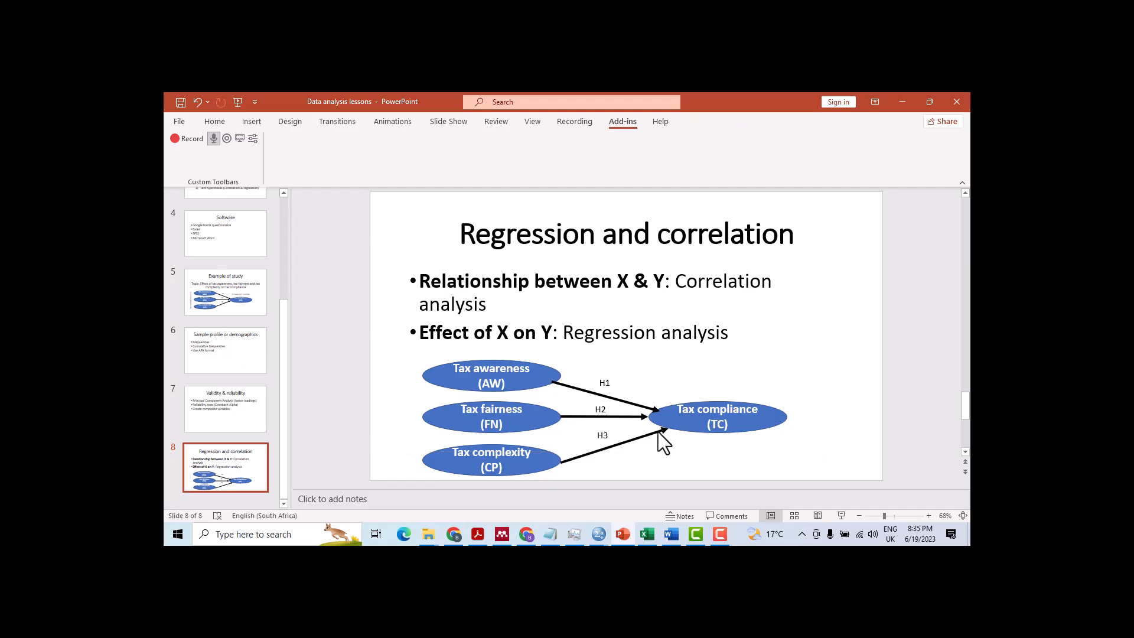
click(594, 408)
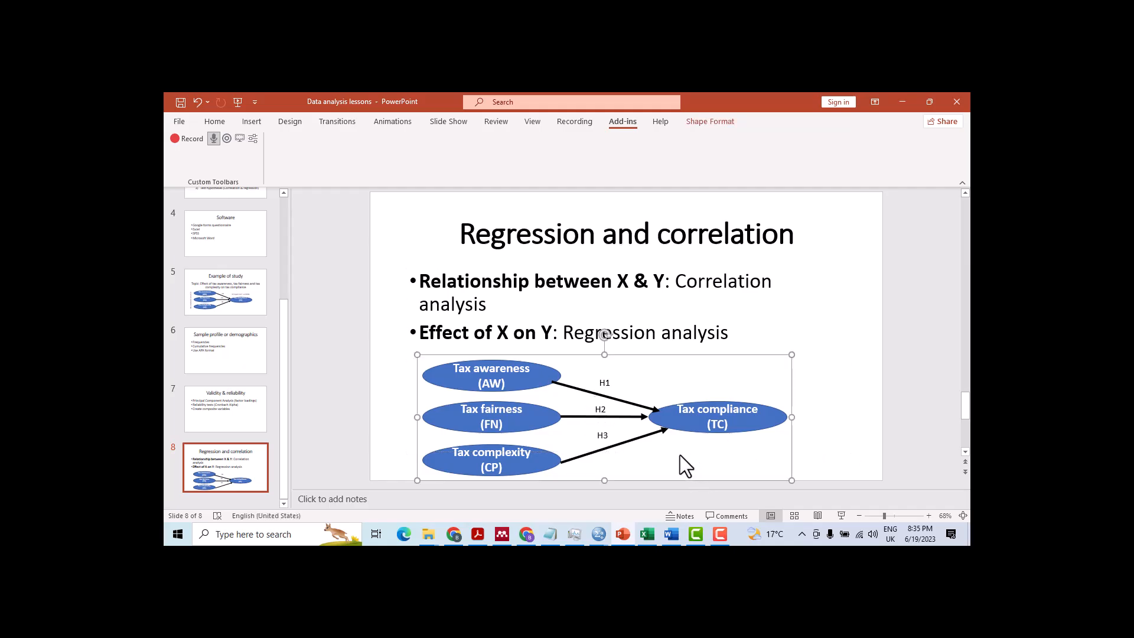
click(822, 405)
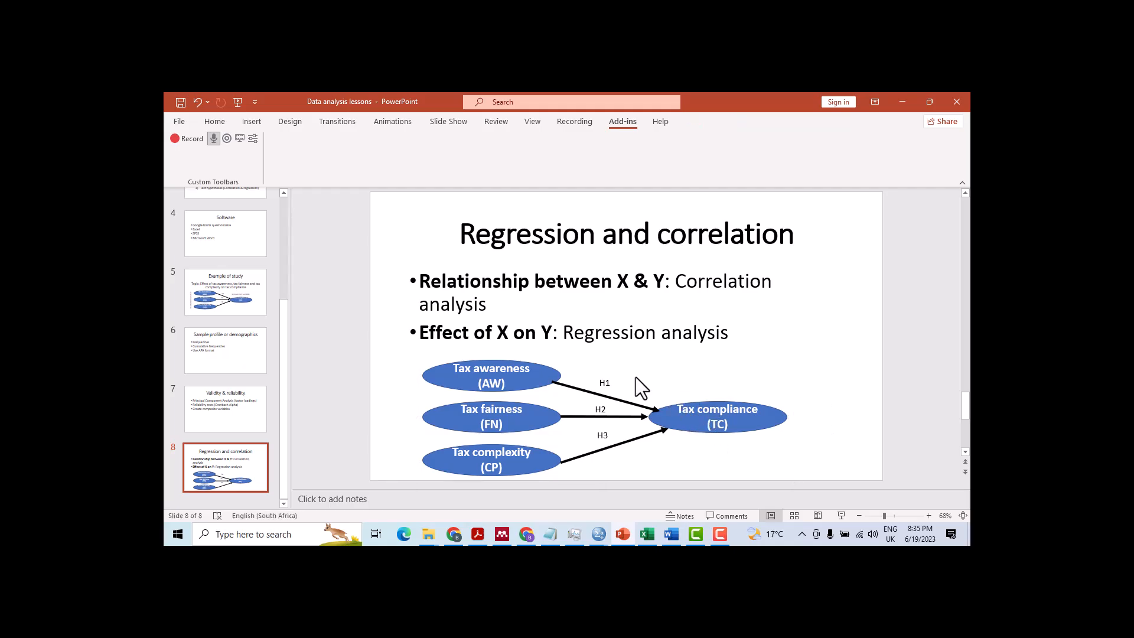
Switch to the Excel workbook and view the full correlation table on the Correlation sheet
click(647, 534)
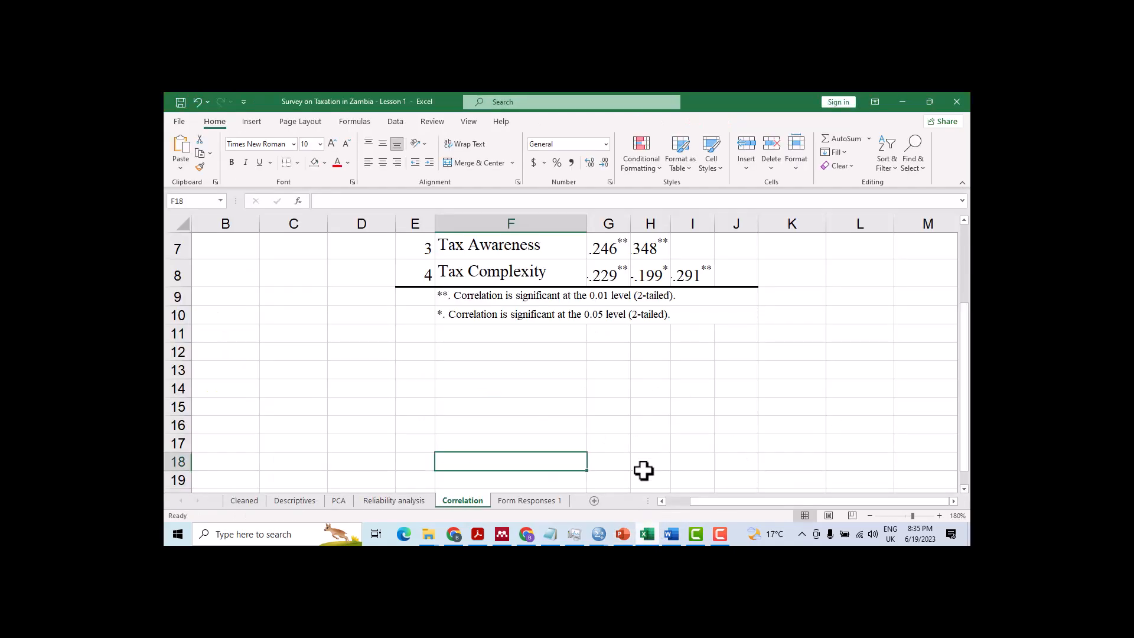
click(639, 372)
scroll(573, 393, up, 1)
scroll(573, 393, up, 2)
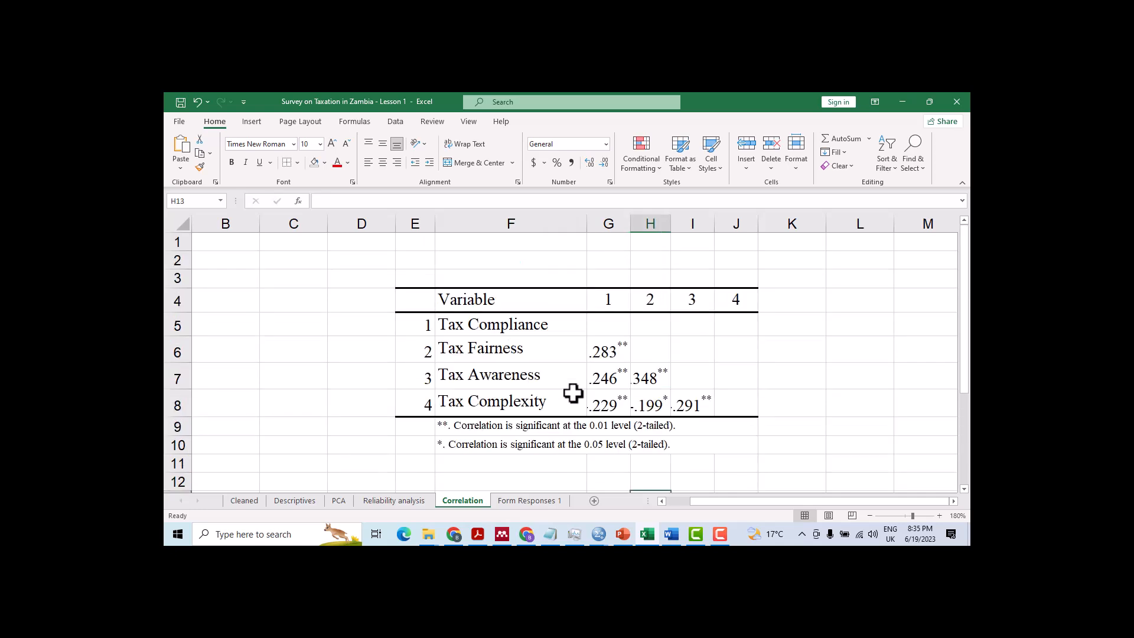
scroll(573, 392, down, 1)
scroll(573, 393, up, 1)
Return to the PowerPoint slide and review the "Effect of X on Y" line on regression analysis
click(623, 533)
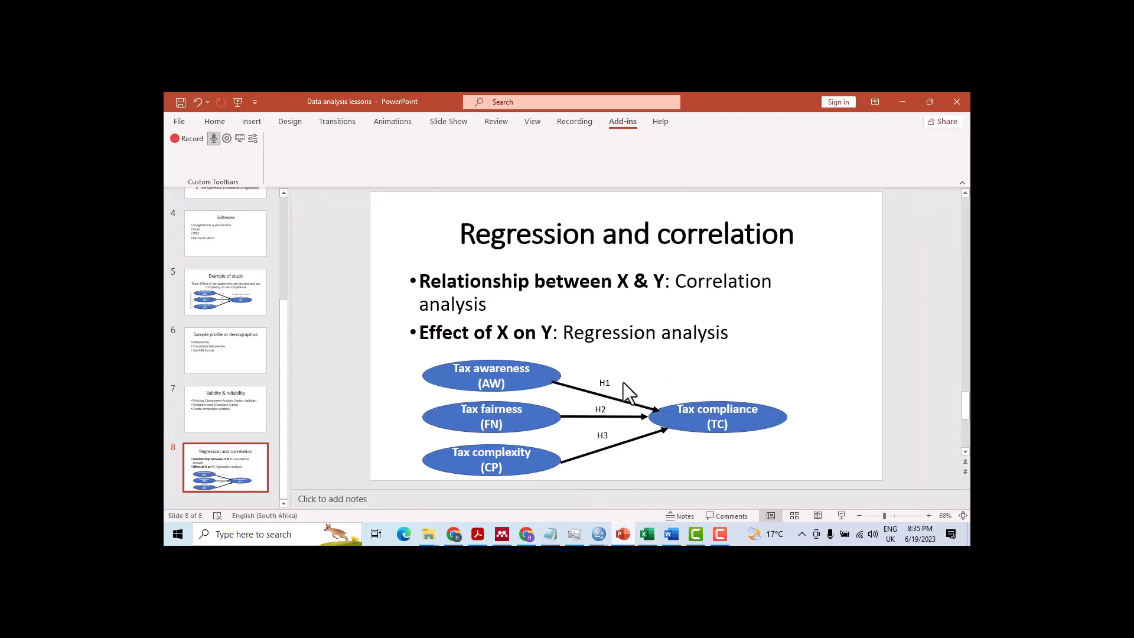
drag(420, 334, 549, 343)
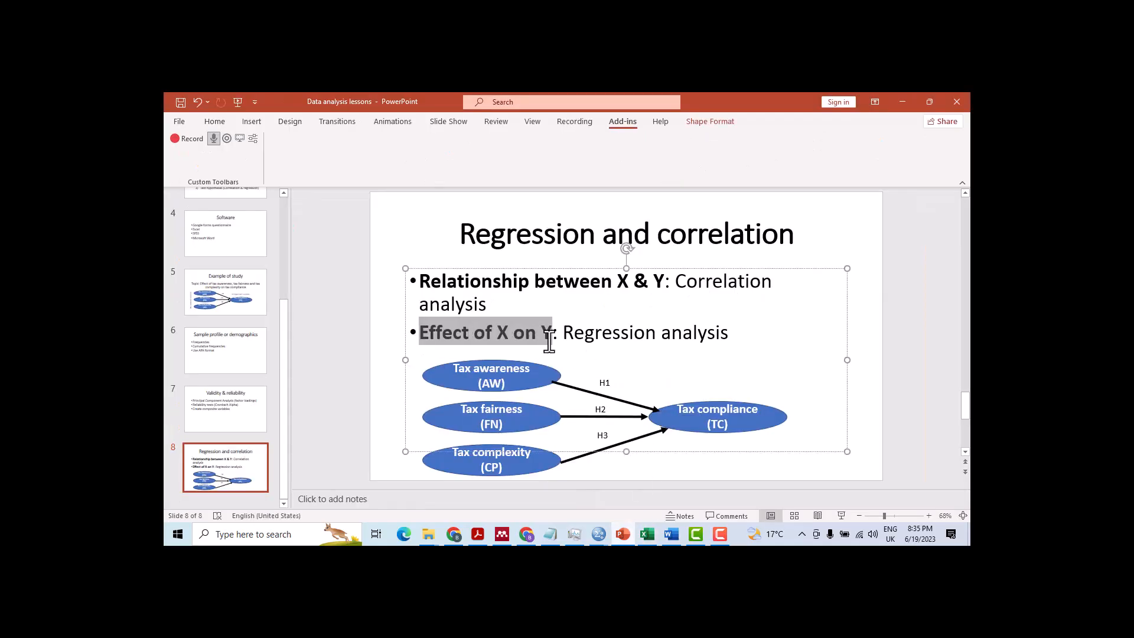
click(855, 407)
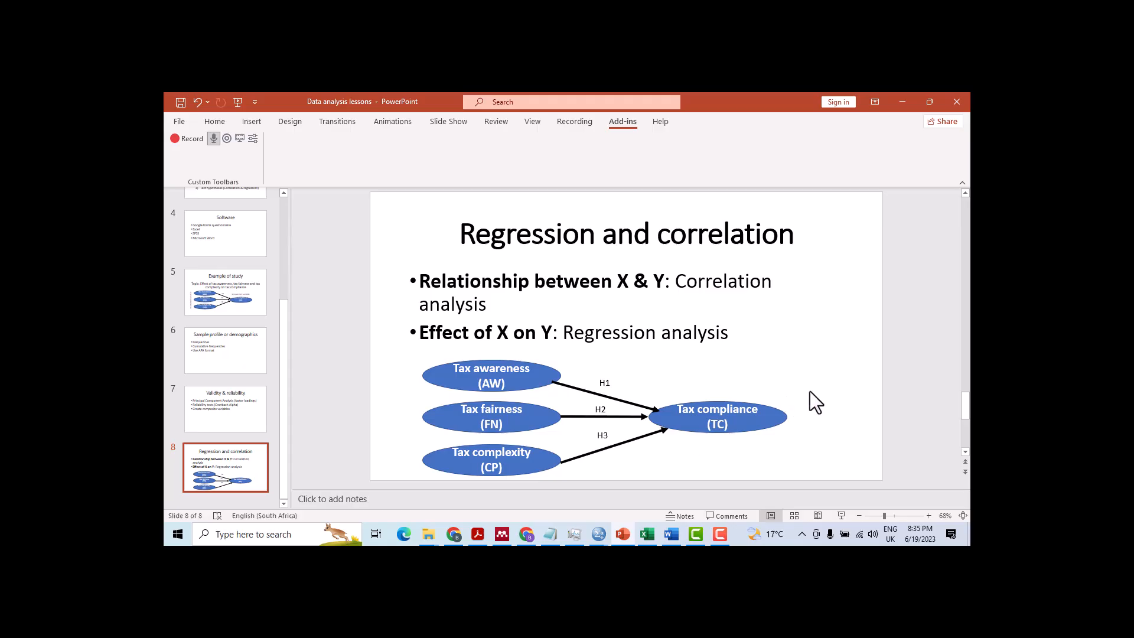
Switch to the Word report and copy the "5.3. Correlation Analysis" heading to a new line between the correlation table notes and References
click(672, 534)
scroll(548, 360, up, 15)
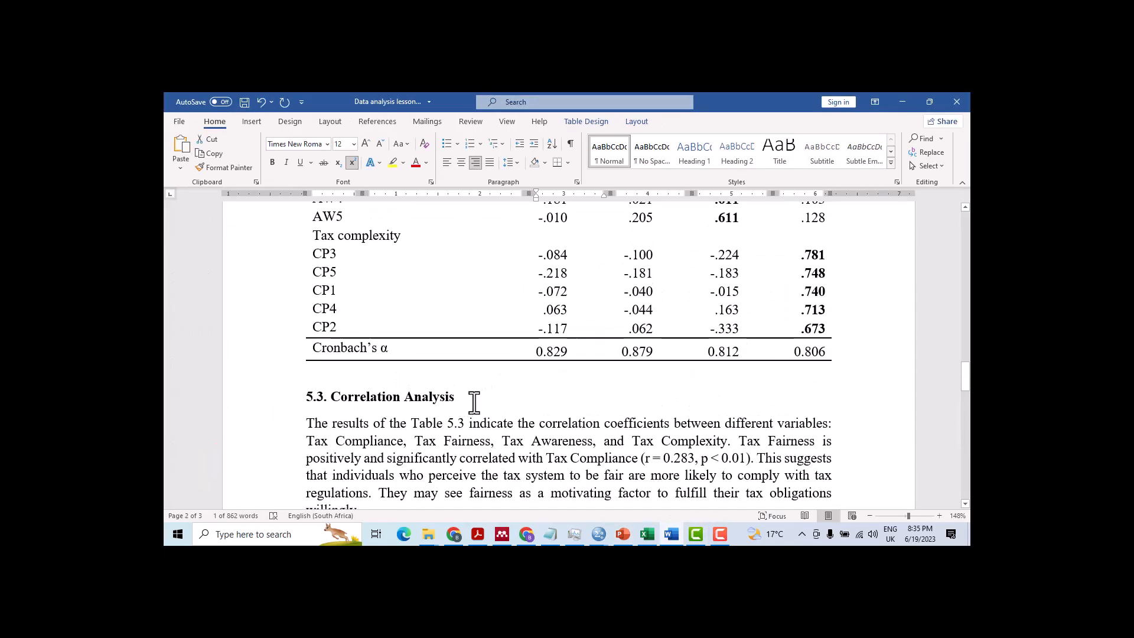
click(298, 408)
scroll(591, 383, down, 15)
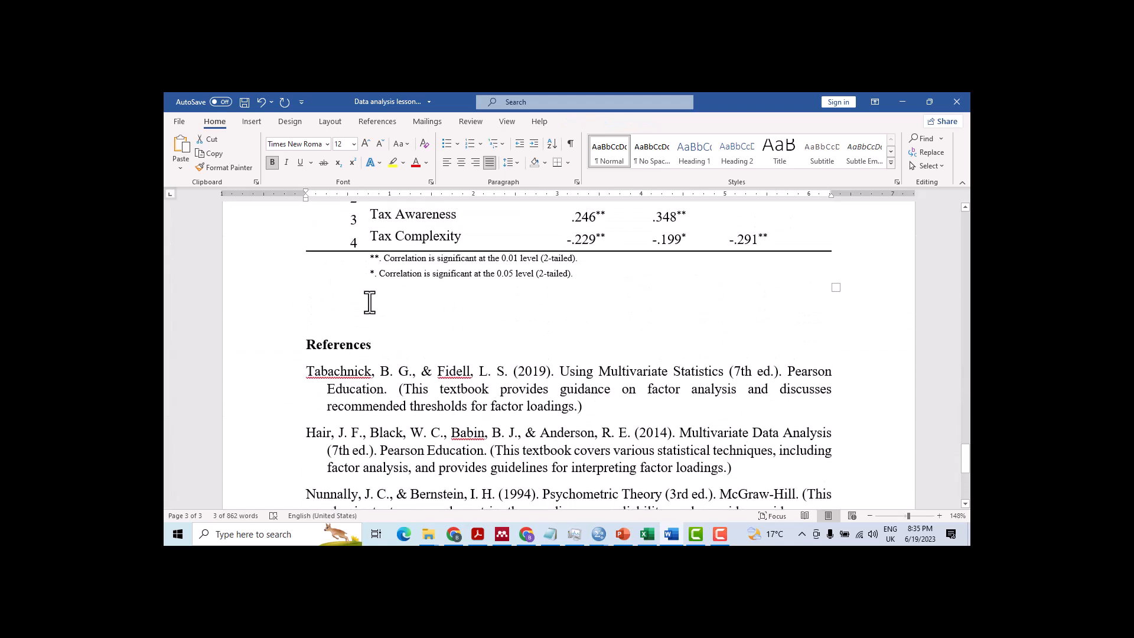
click(366, 301)
key(Return)
text(5.3. Correlation Analysis)
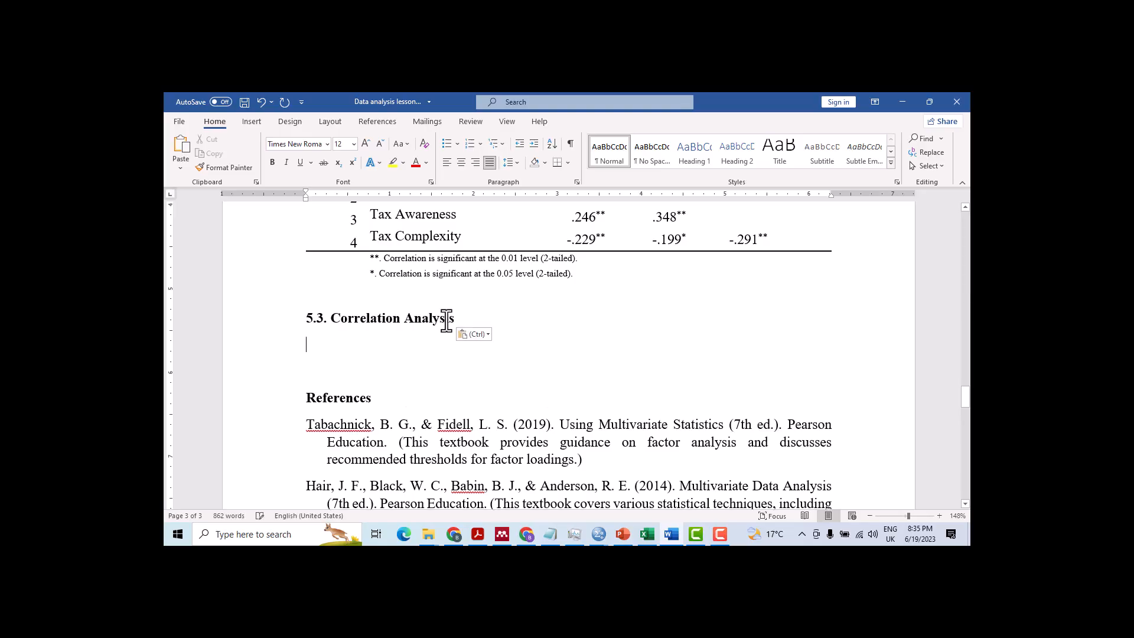
Check the existing correlation section's numbering and renumber the copied heading above References as 5.4
scroll(380, 324, up, 3)
scroll(378, 322, up, 10)
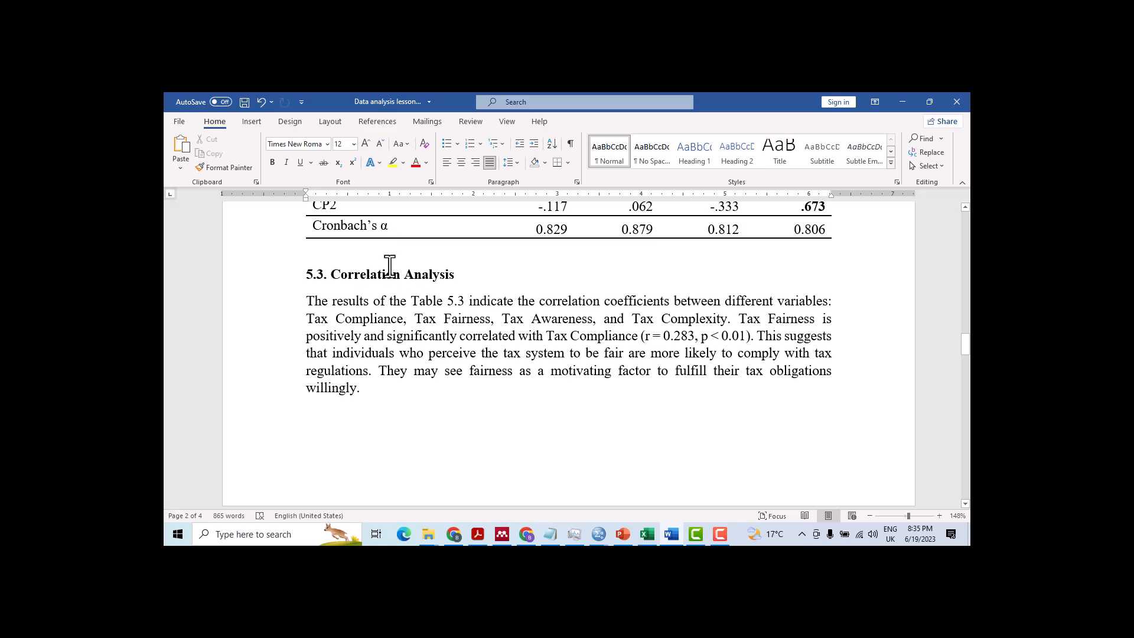
scroll(448, 309, down, 10)
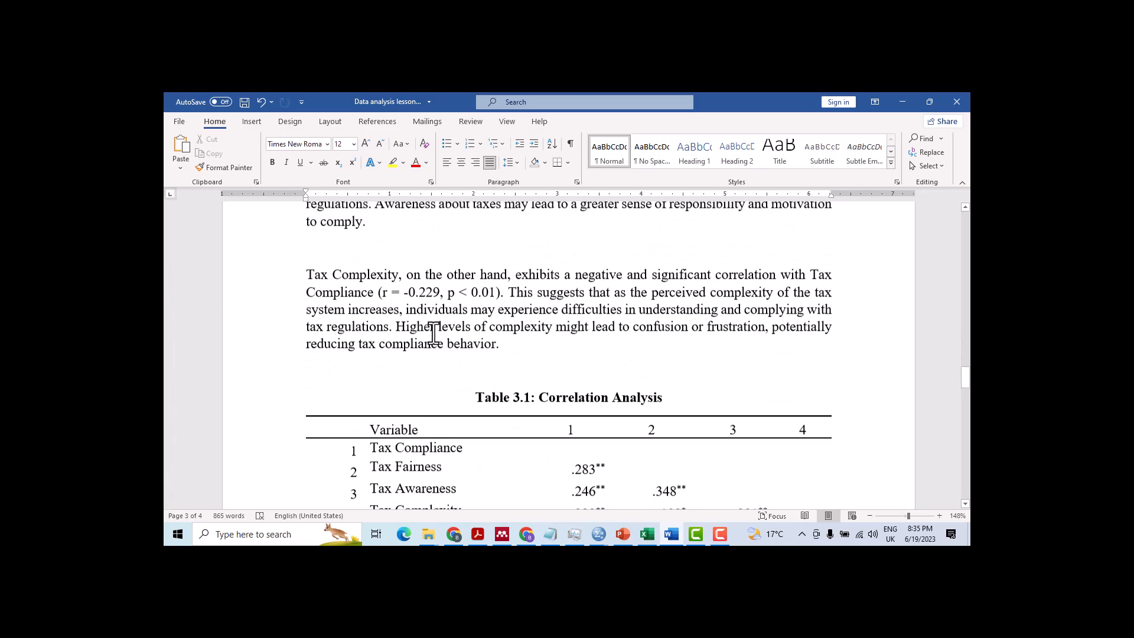
scroll(435, 336, up, 3)
scroll(431, 330, down, 10)
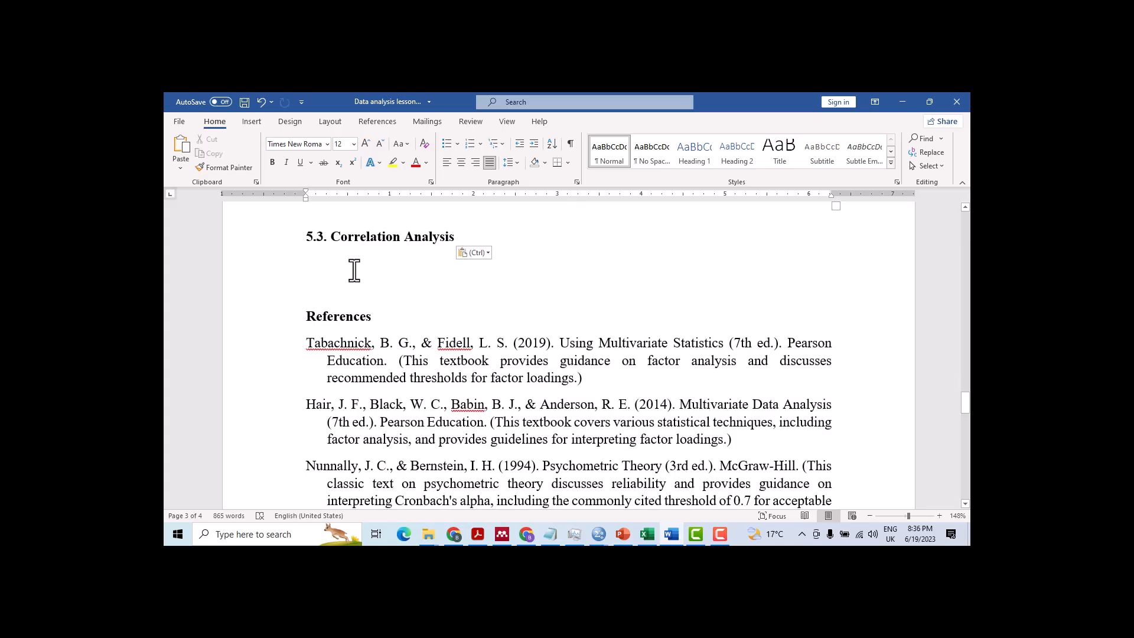
click(323, 236)
key(BackSpace)
text(4)
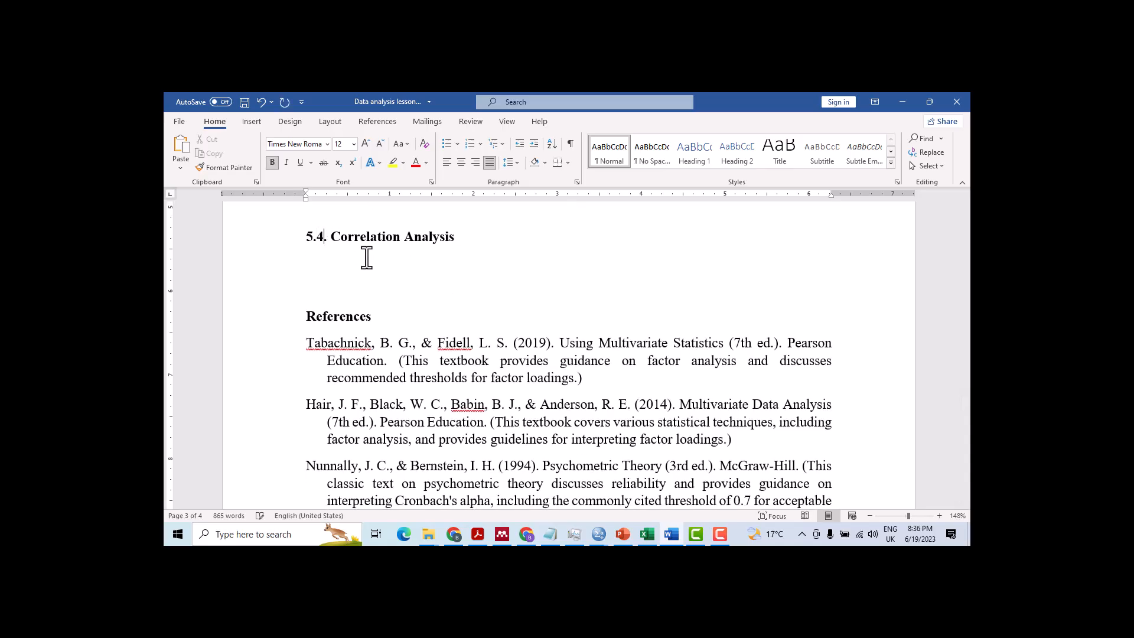
Change the 5.4 heading's title to "Regression Analysis" and add an empty paragraph beneath it
drag(405, 236, 329, 237)
text(Reg)
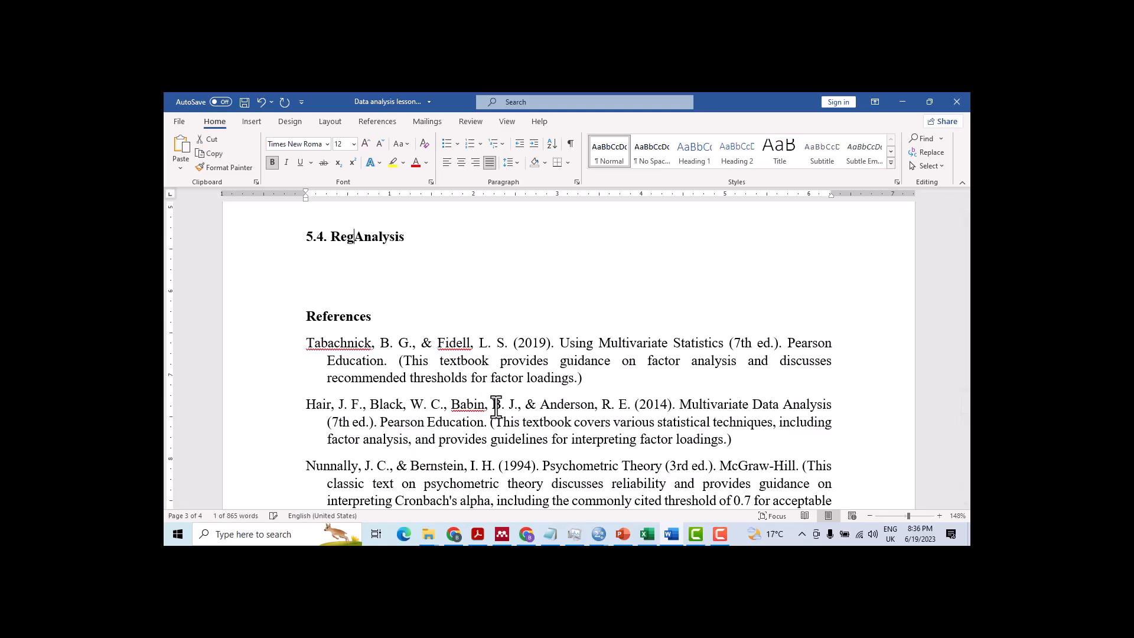
text(ression)
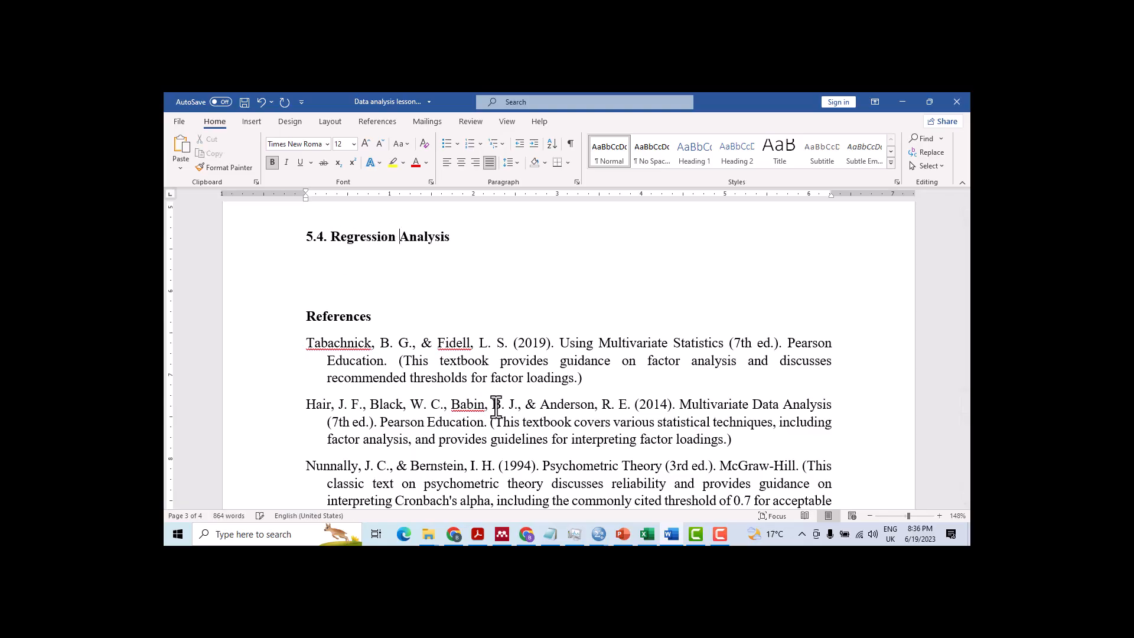
click(481, 237)
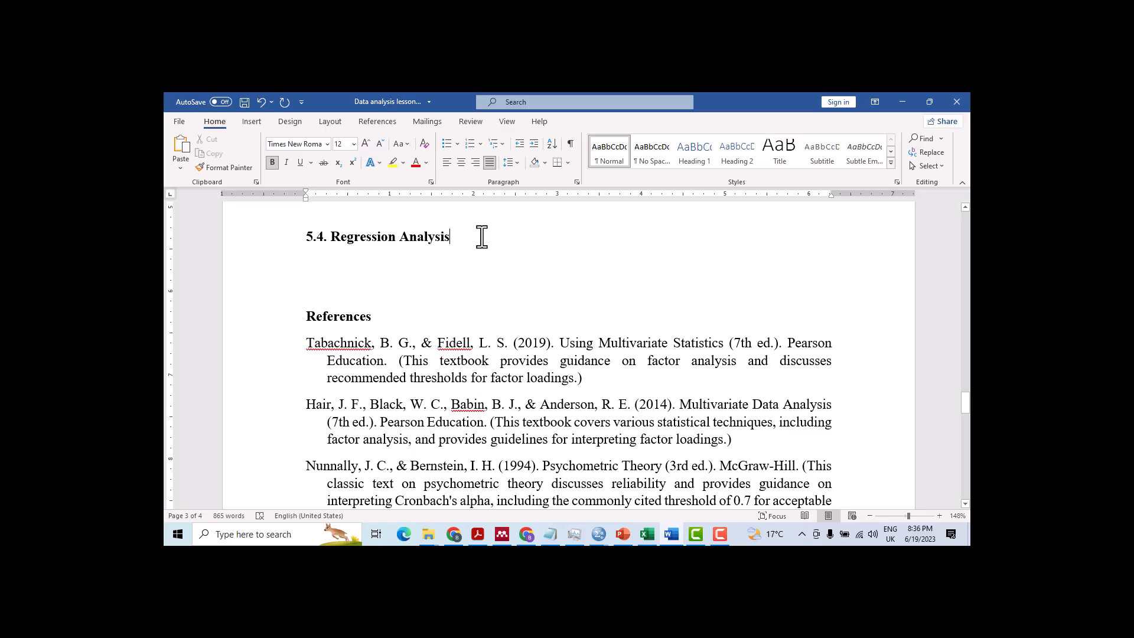
key(Return)
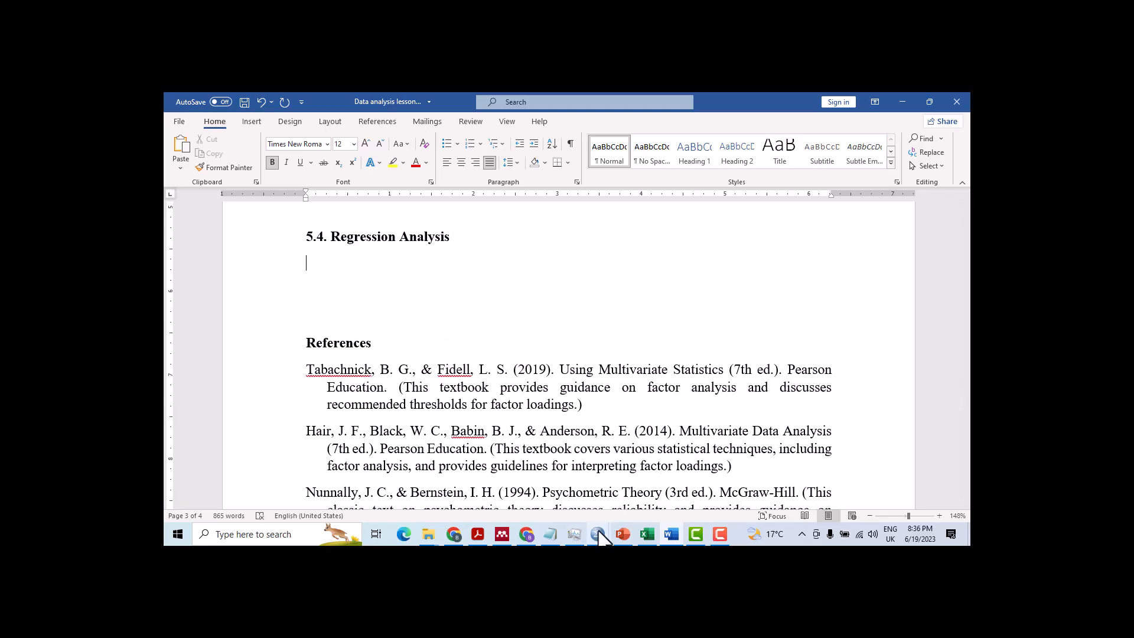
Switch to SPSS and close the correlations output window without saving its contents
mouse_move(597, 535)
click(566, 486)
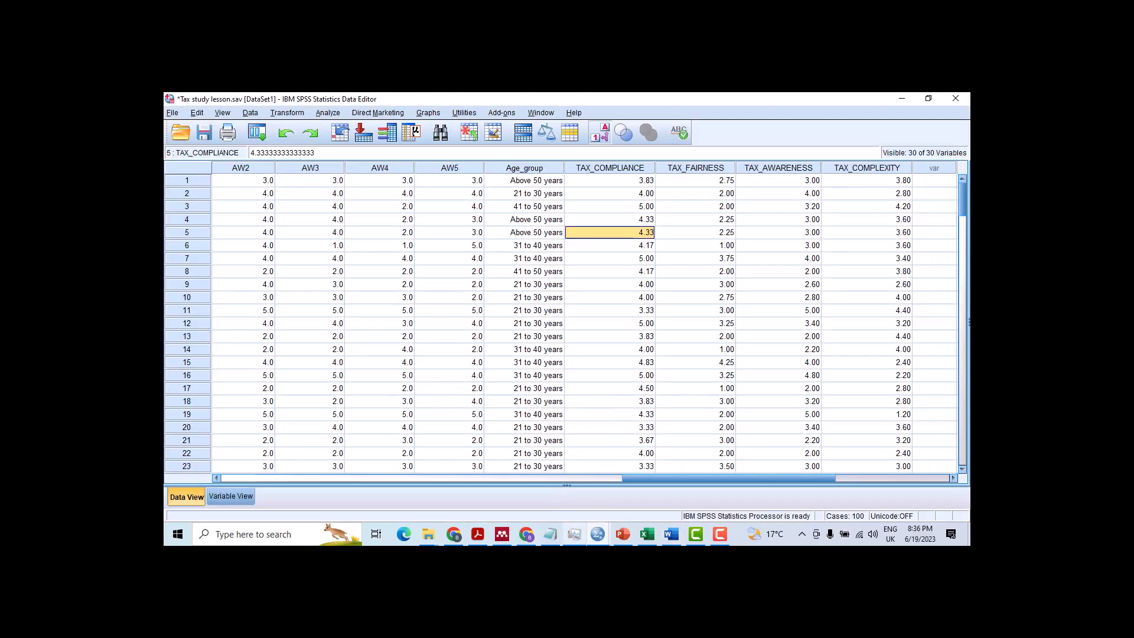
click(654, 495)
click(954, 98)
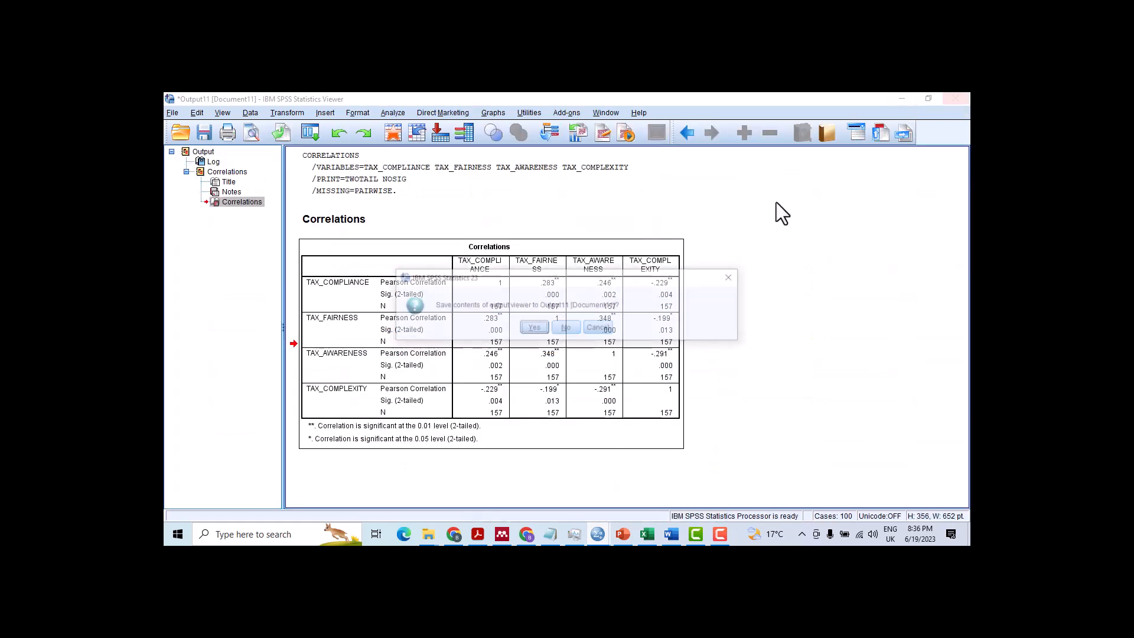
click(567, 327)
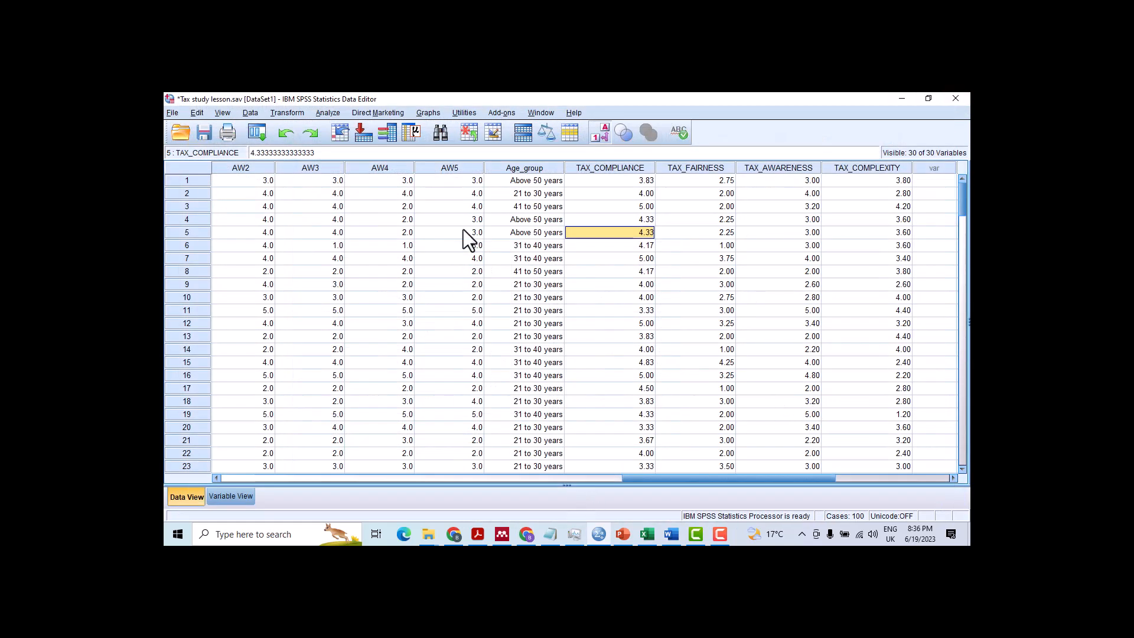
Examine the composite variables TAX_COMPLIANCE, TAX_FAIRNESS, TAX_AWARENESS and TAX_COMPLEXITY in the dataset's variable definitions
scroll(206, 418, down, 5)
click(232, 495)
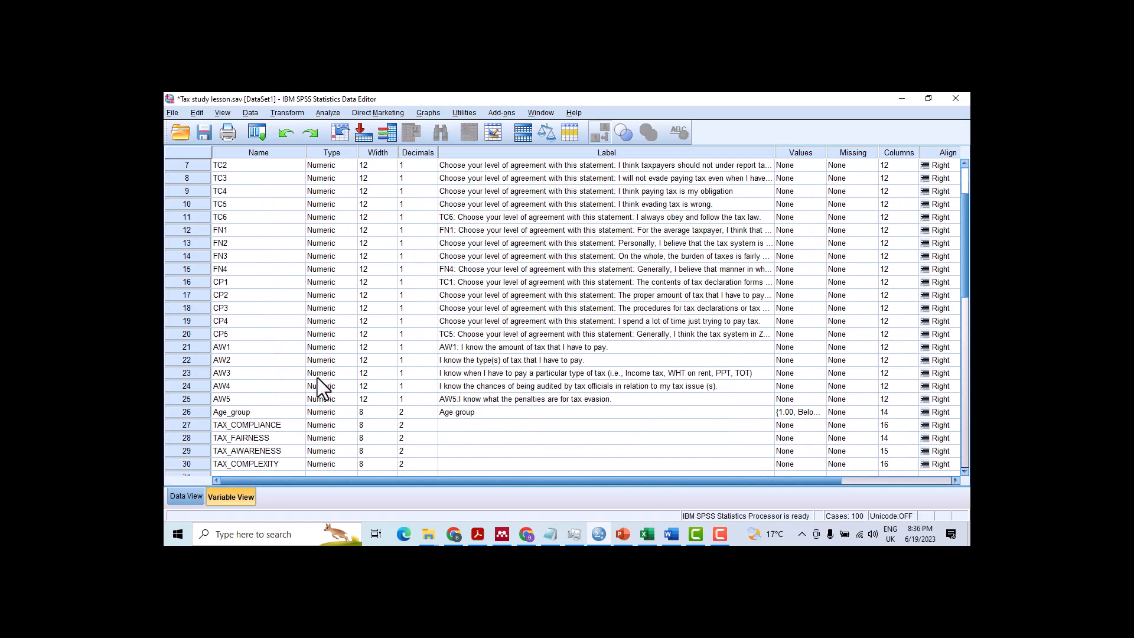
scroll(218, 314, up, 3)
drag(219, 312, 246, 345)
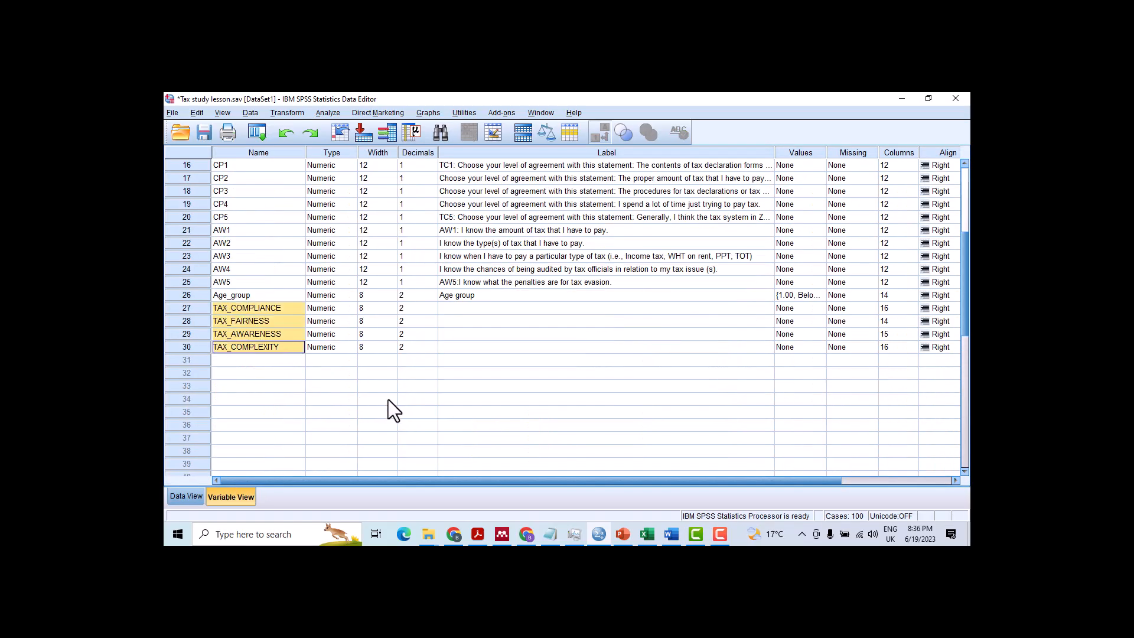
click(256, 359)
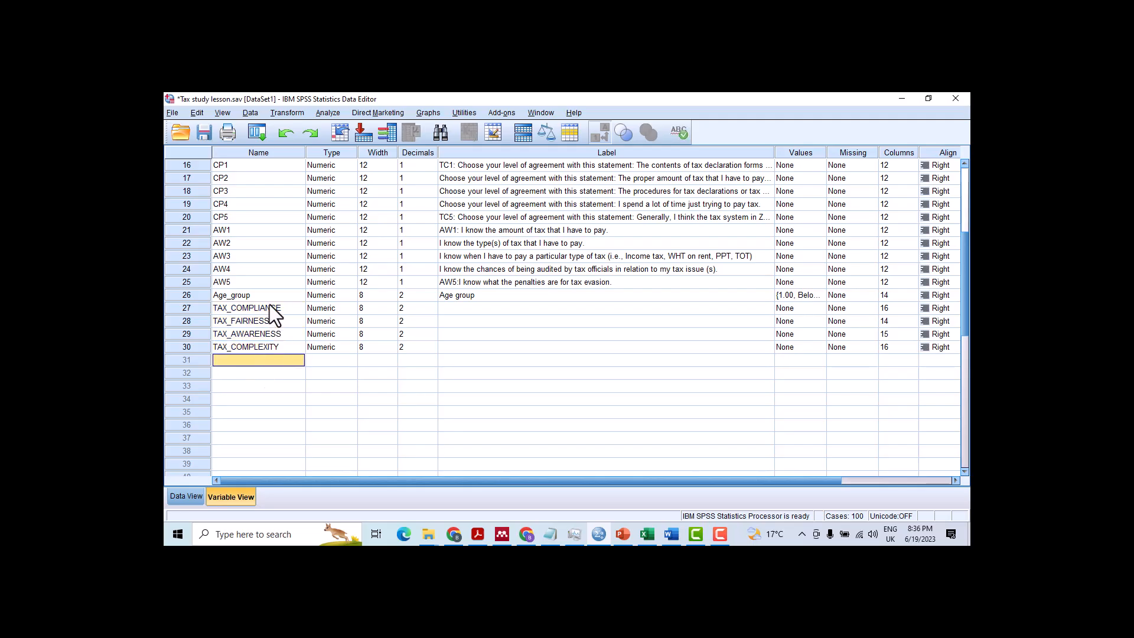
click(267, 330)
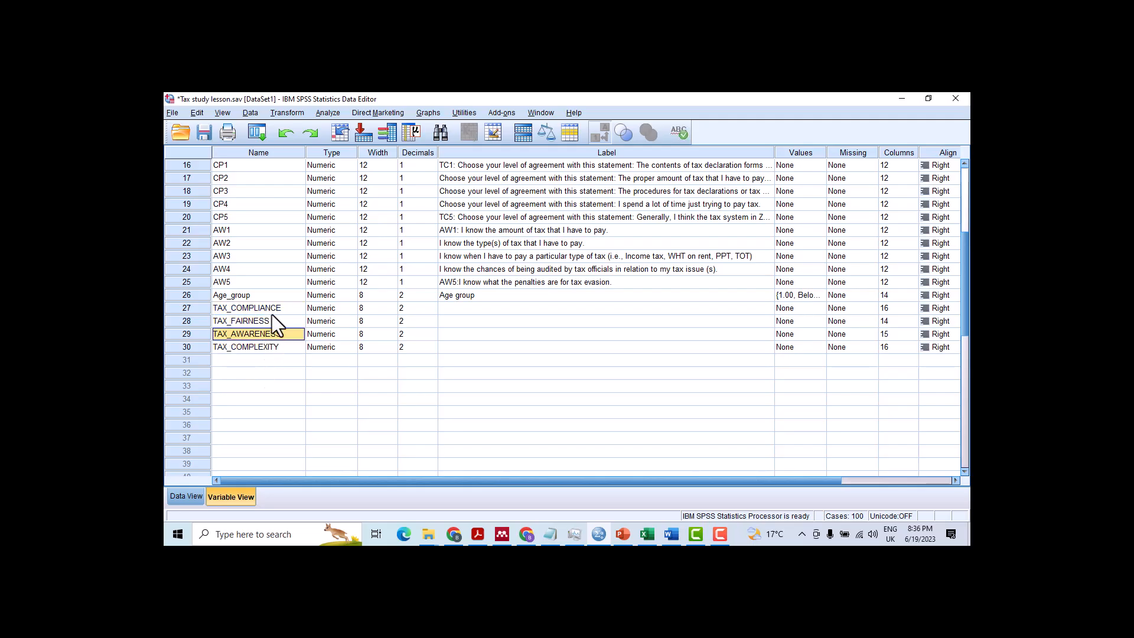
click(272, 307)
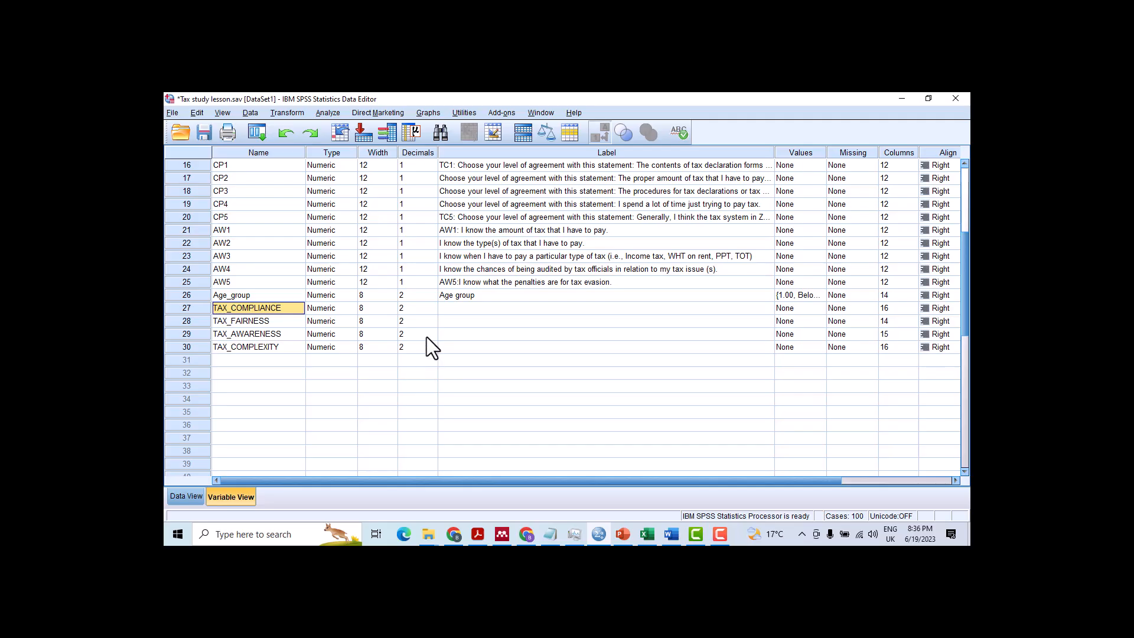
Start a Linear Regression analysis and display its source variables by name instead of by label
click(328, 111)
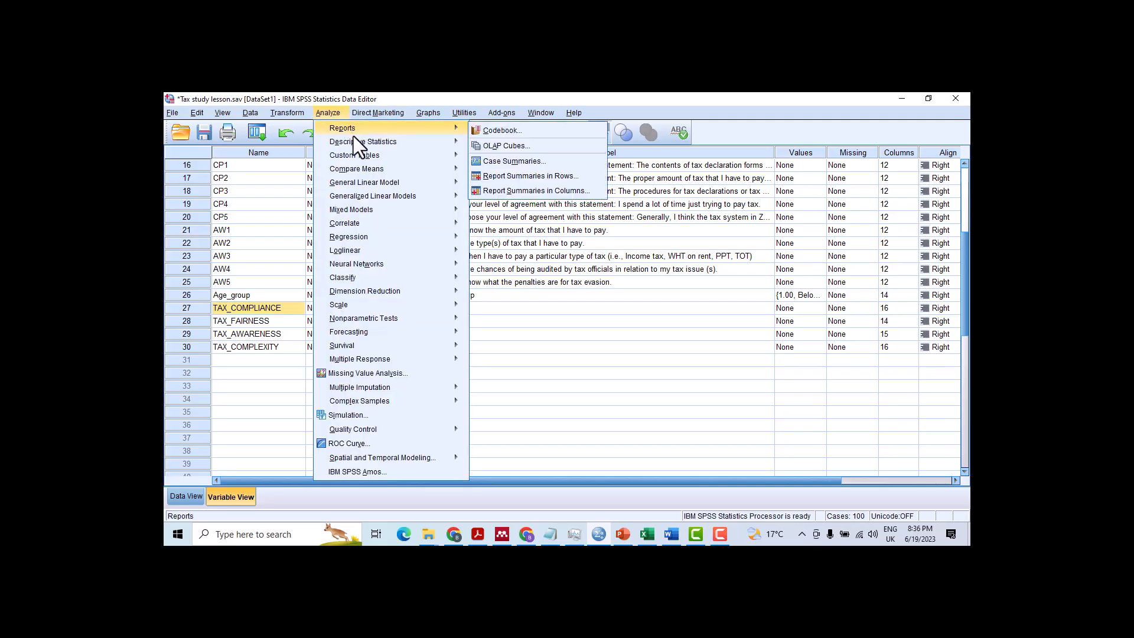
mouse_move(372, 236)
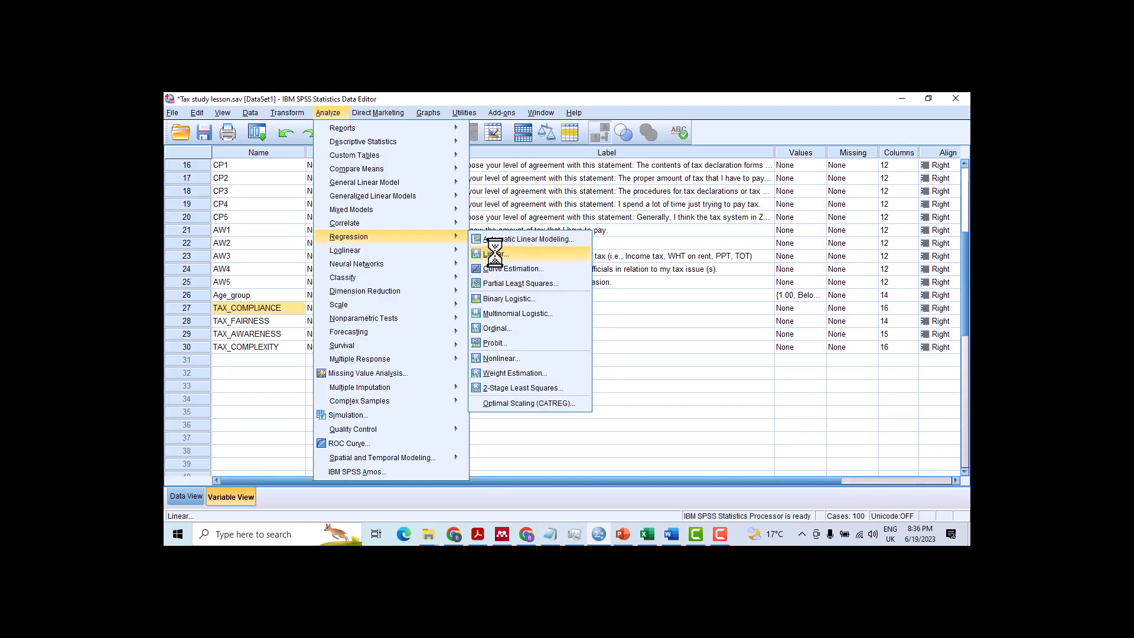
click(431, 232)
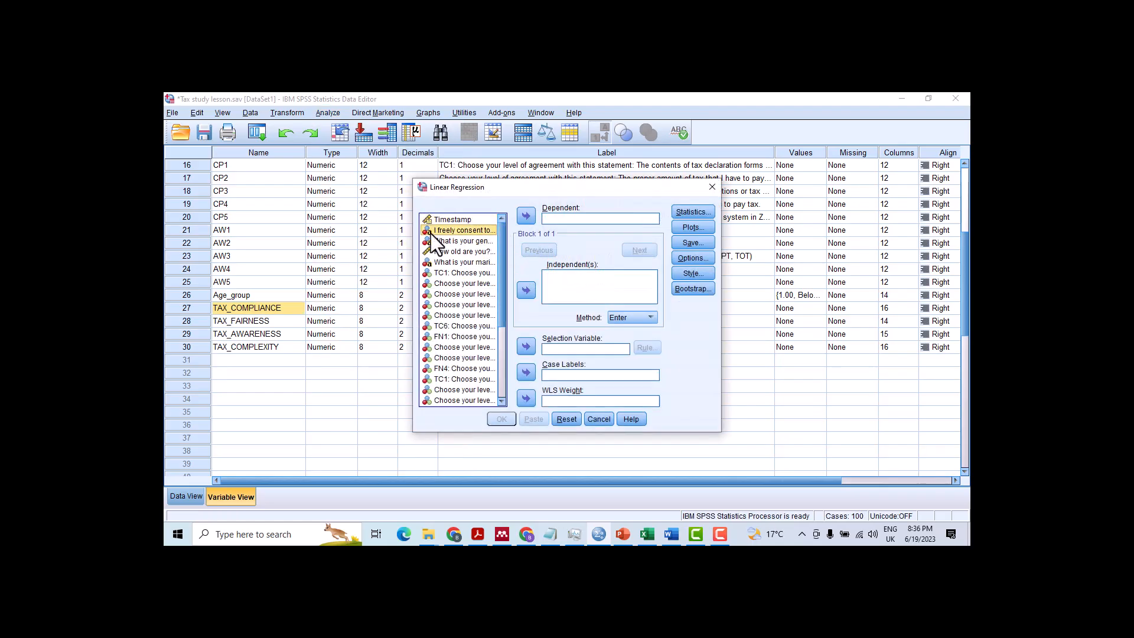
right_click(432, 234)
click(463, 239)
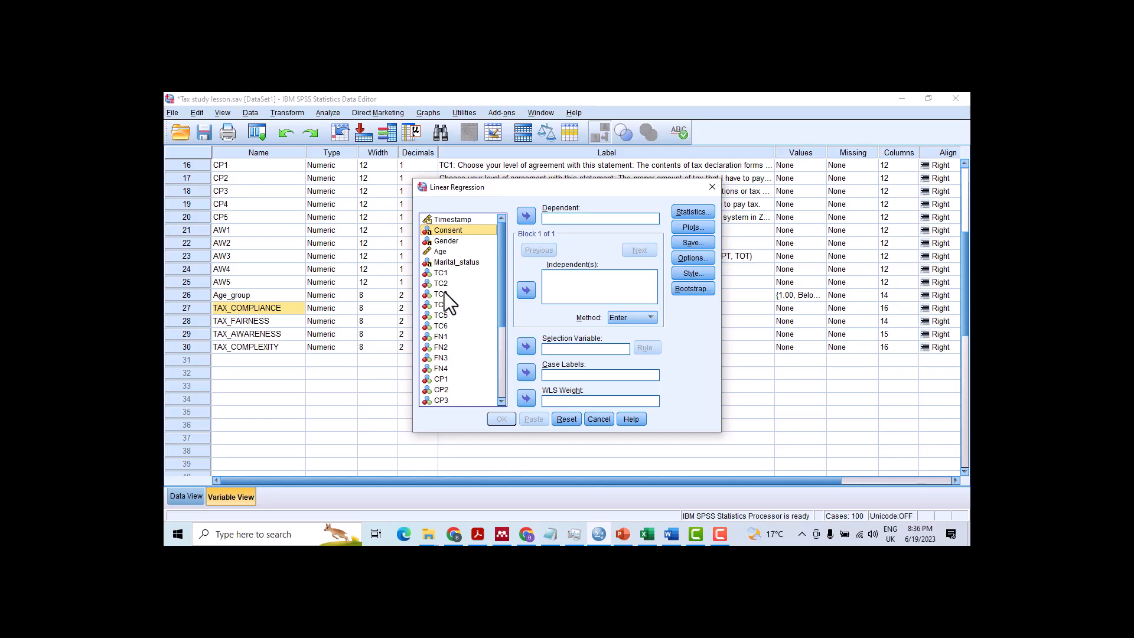
Set TAX_COMPLIANCE as the dependent variable of the linear regression
scroll(444, 291, down, 4)
click(453, 368)
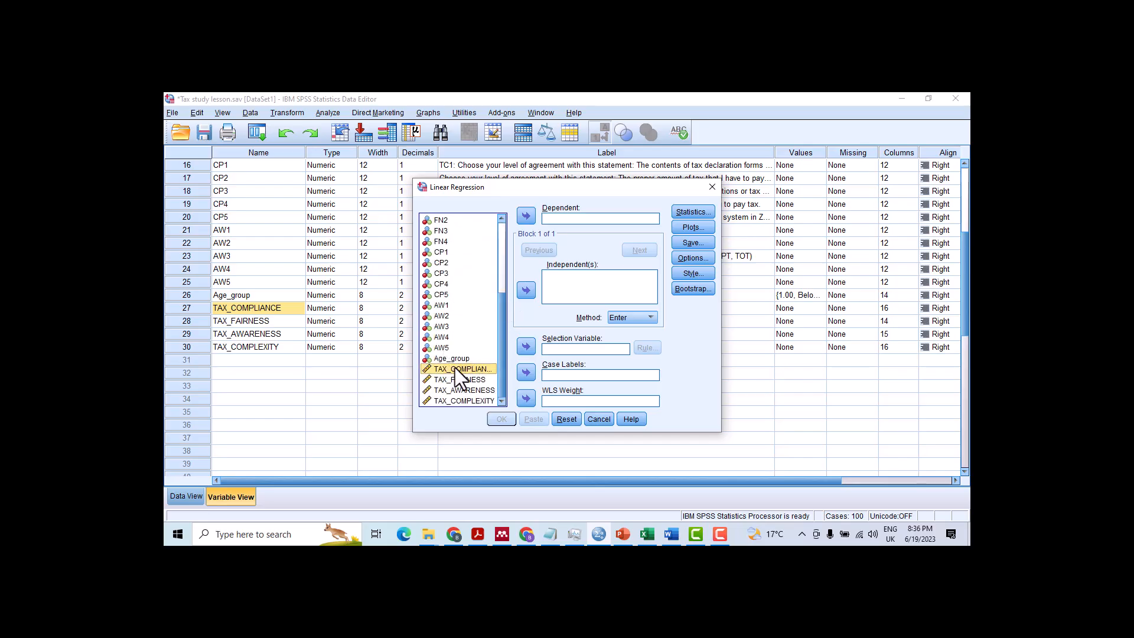
click(525, 215)
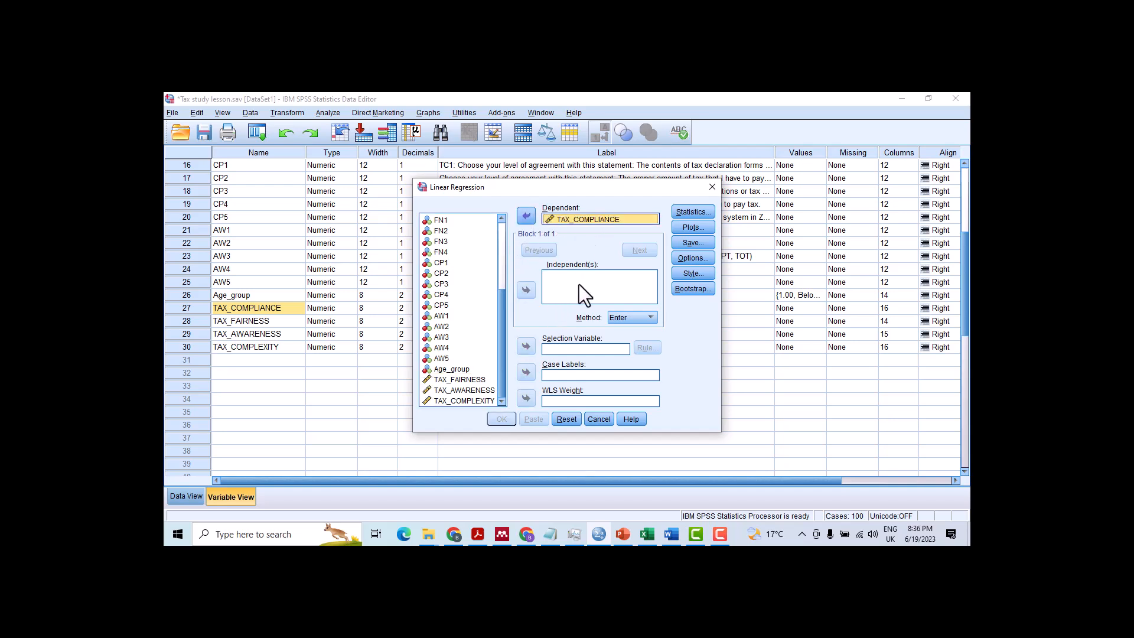
Add TAX_FAIRNESS, TAX_AWARENESS and TAX_COMPLEXITY as the independent variables of the regression
click(466, 378)
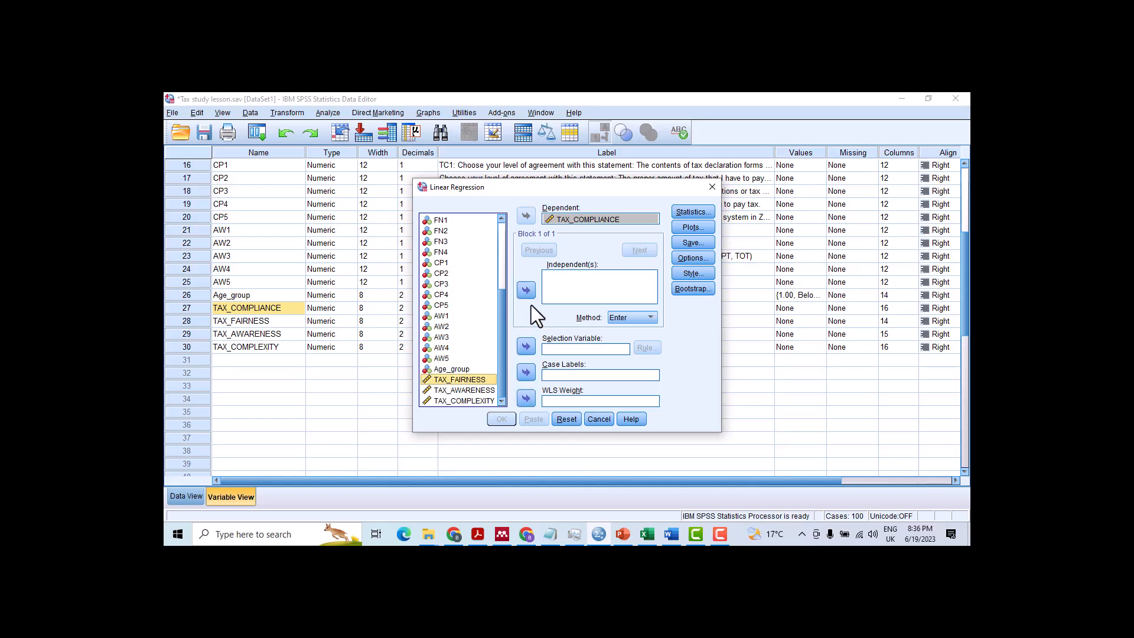
click(525, 290)
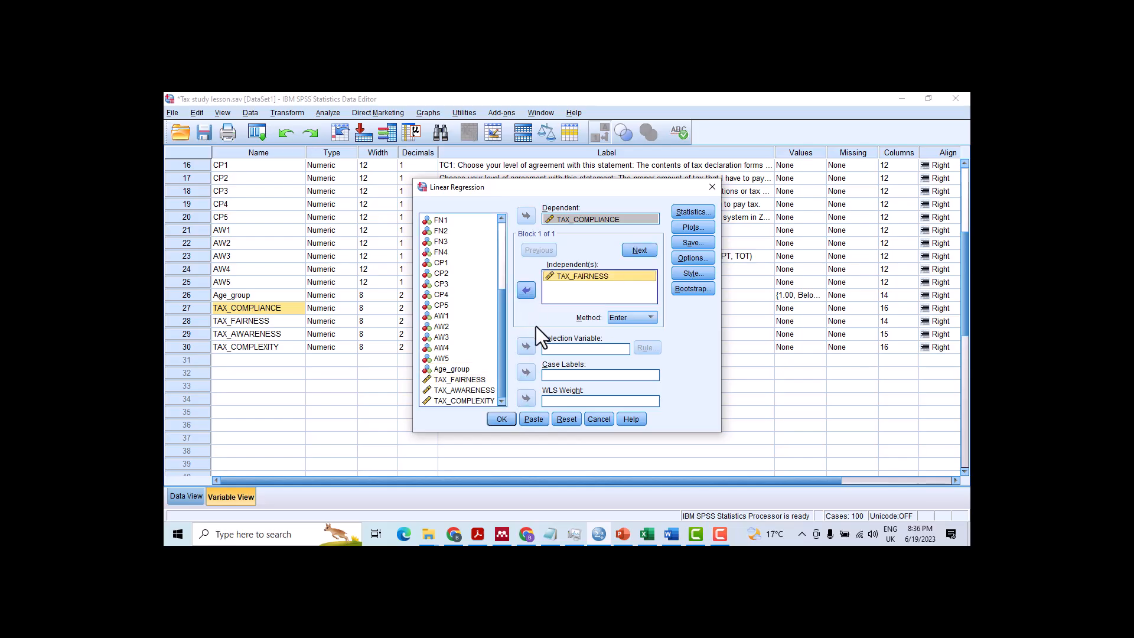
click(464, 379)
click(525, 293)
click(467, 389)
click(470, 388)
click(526, 289)
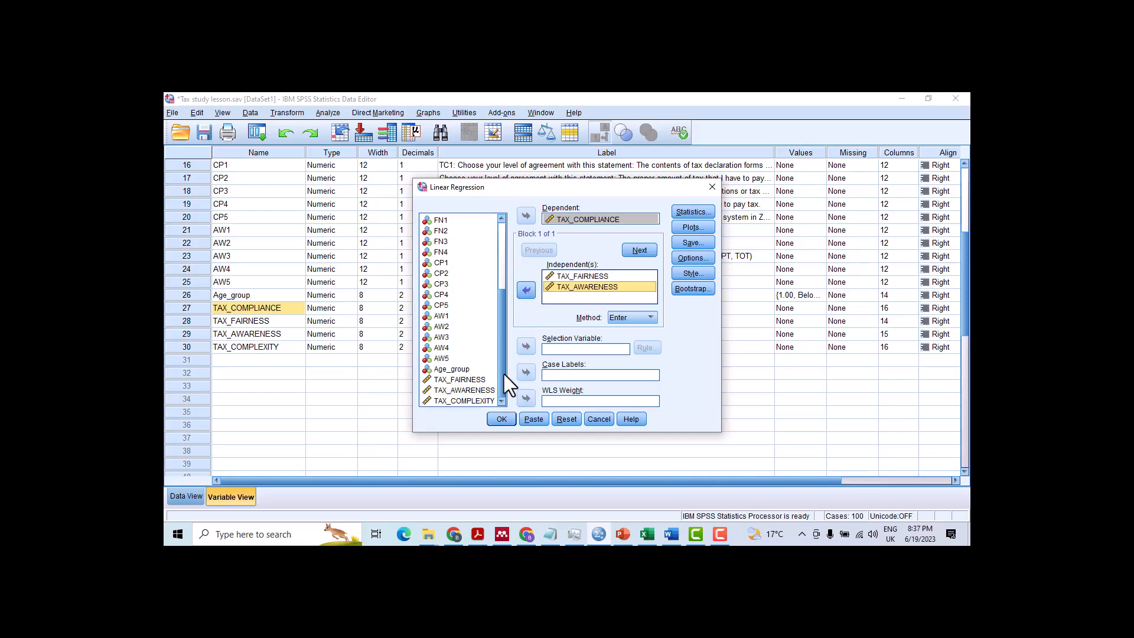
click(467, 401)
click(526, 289)
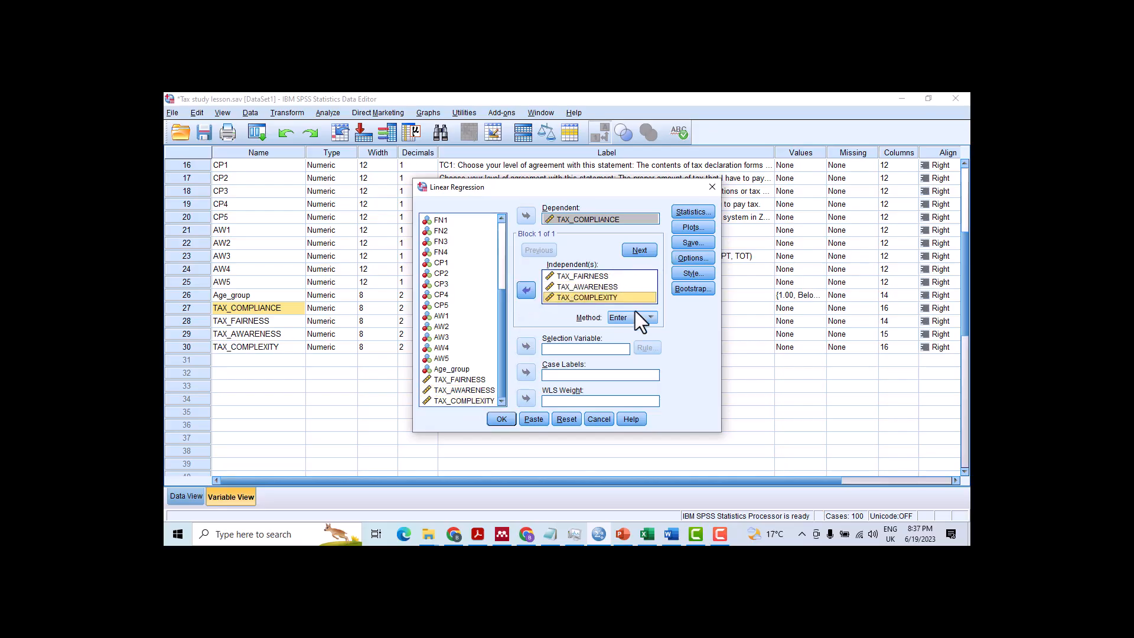
Add R squared change to the regression statistics, keeping Estimates and Model fit
click(686, 214)
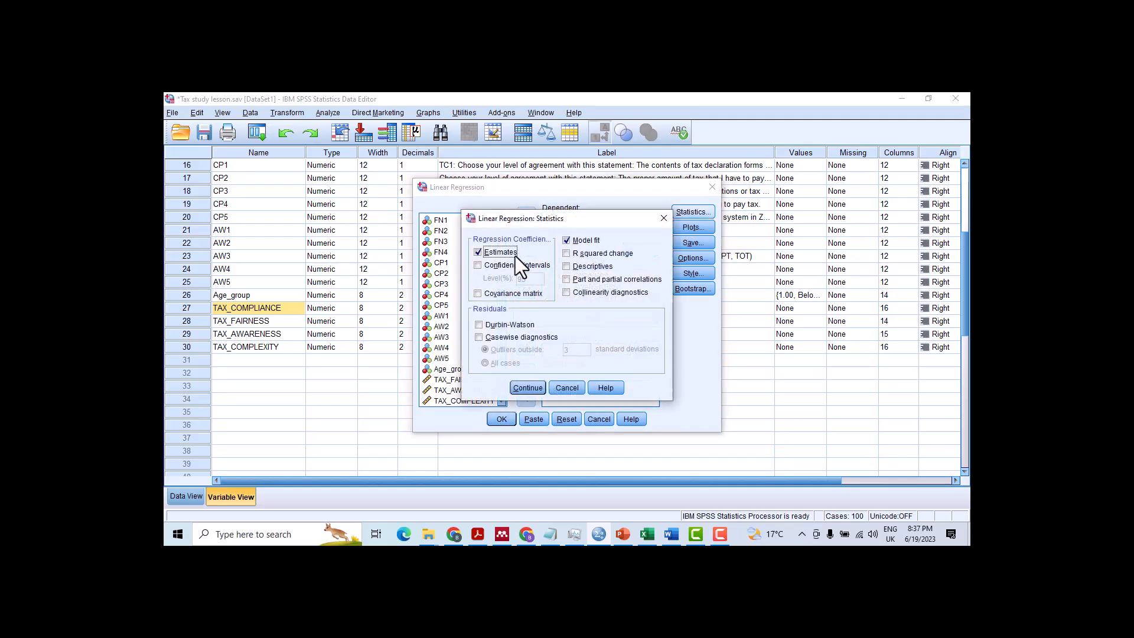
click(566, 254)
click(527, 390)
Request a histogram and a normal probability plot of the standardized residuals for the regression
click(680, 229)
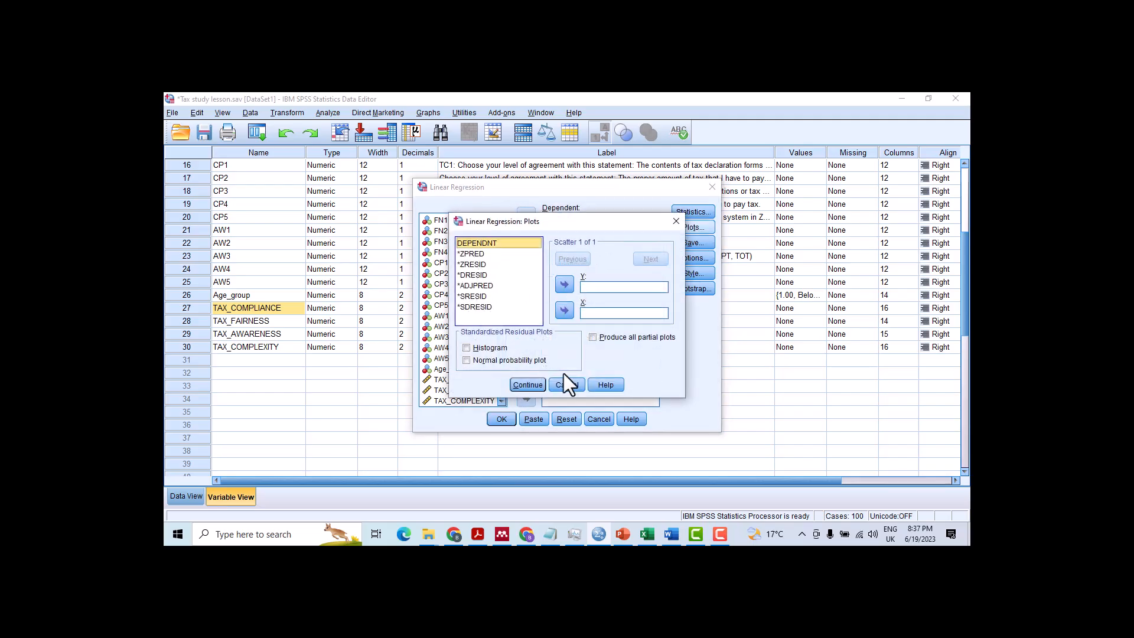
click(467, 348)
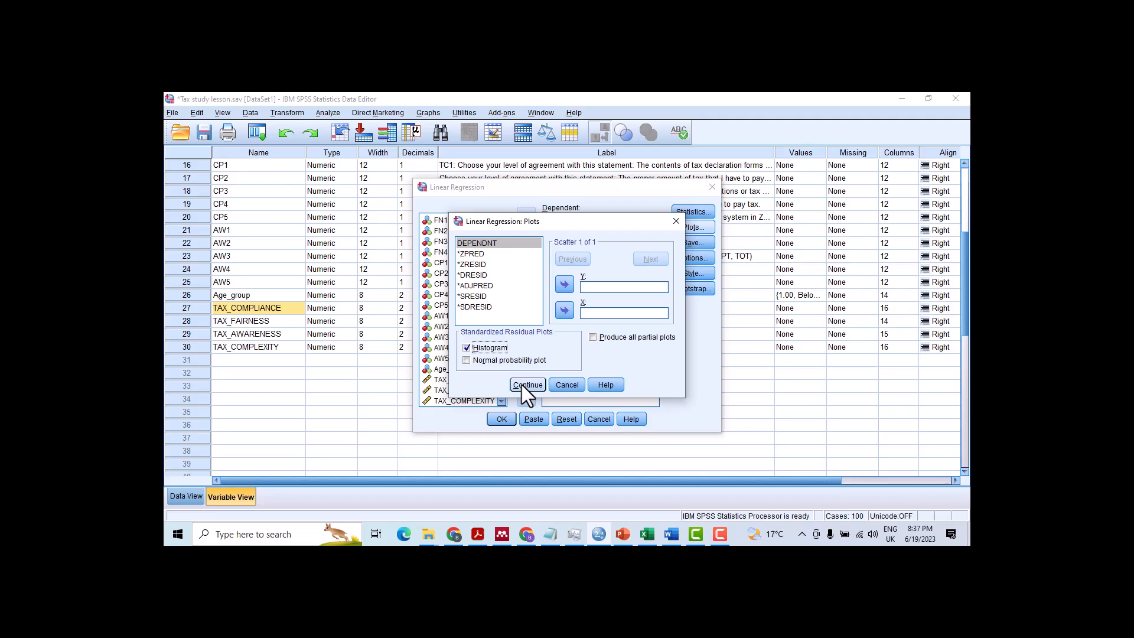
click(507, 361)
click(529, 385)
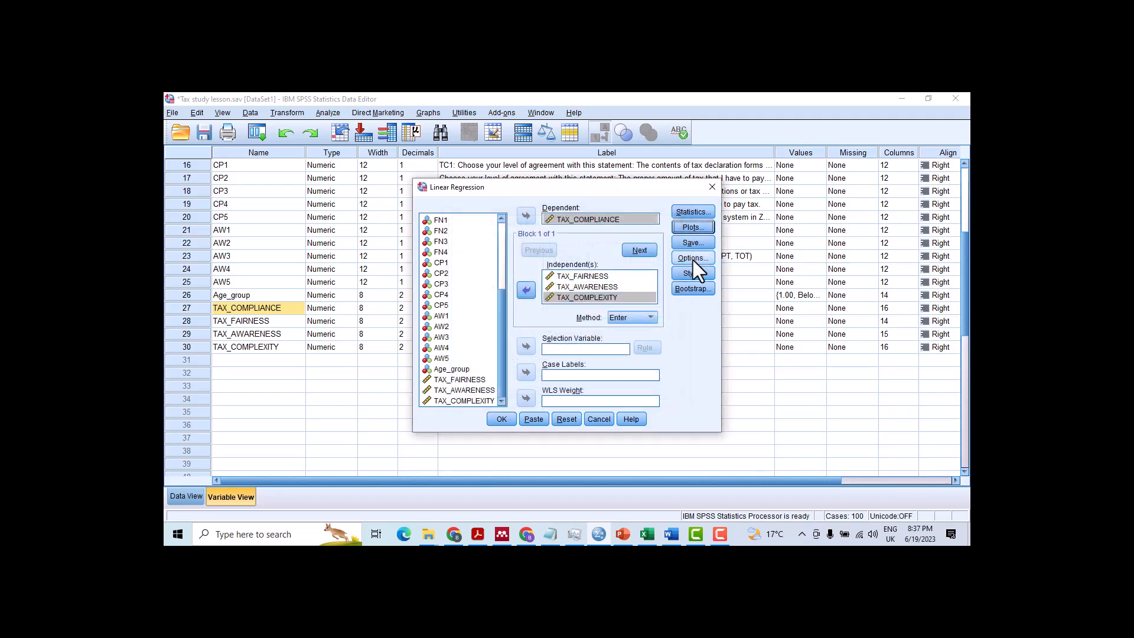
Review the regression's option, table style and bootstrap settings without changing them, and run the linear regression
click(692, 258)
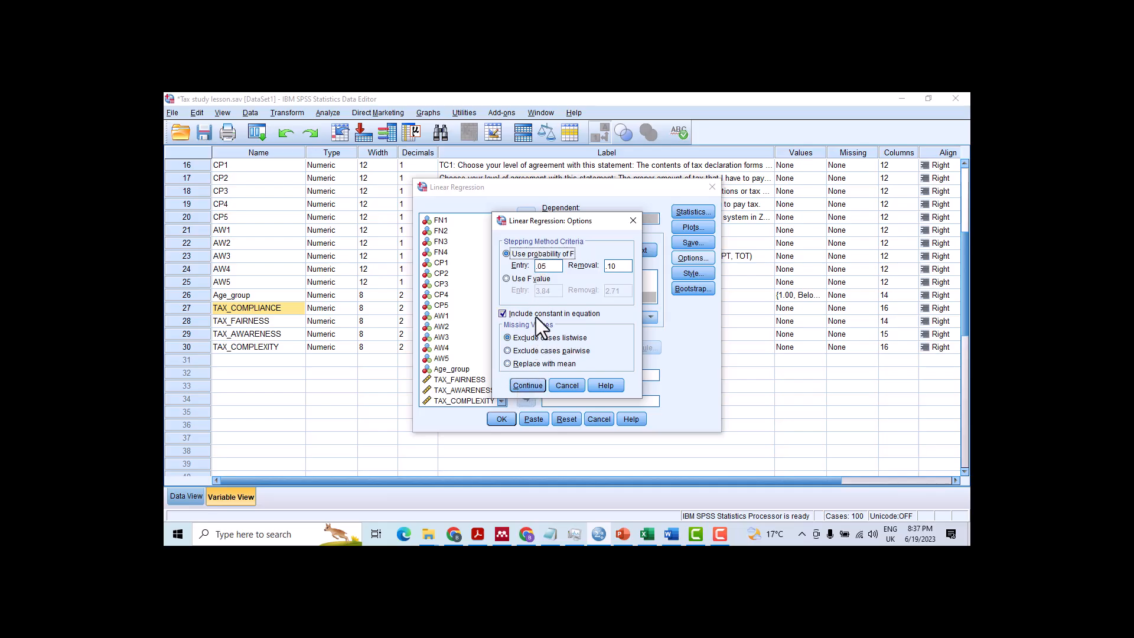
click(527, 385)
click(692, 274)
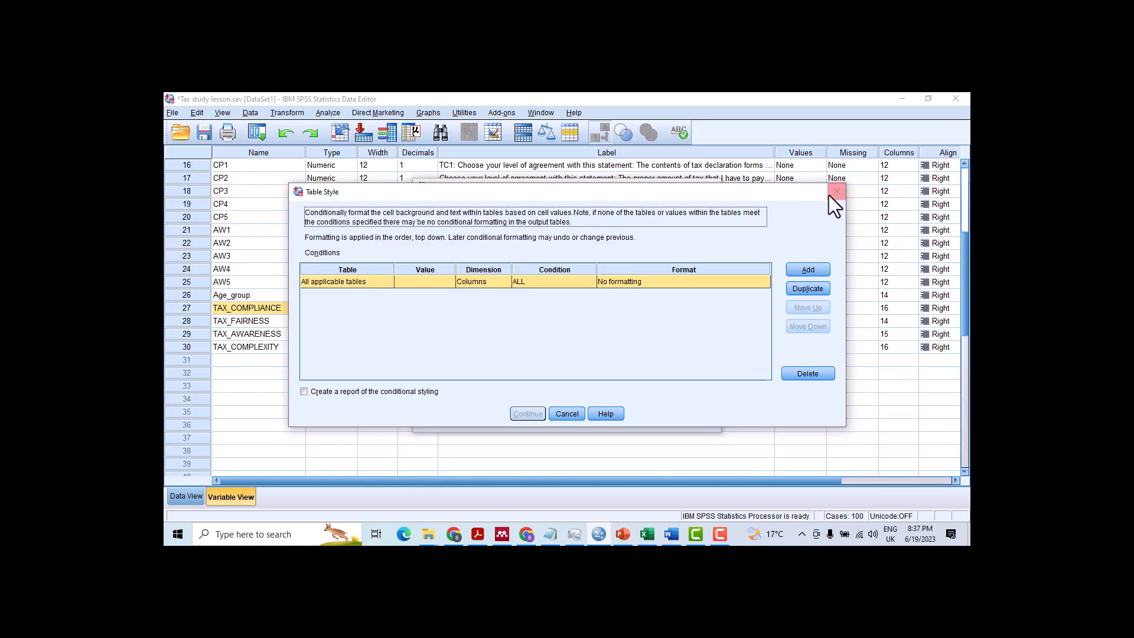
click(832, 195)
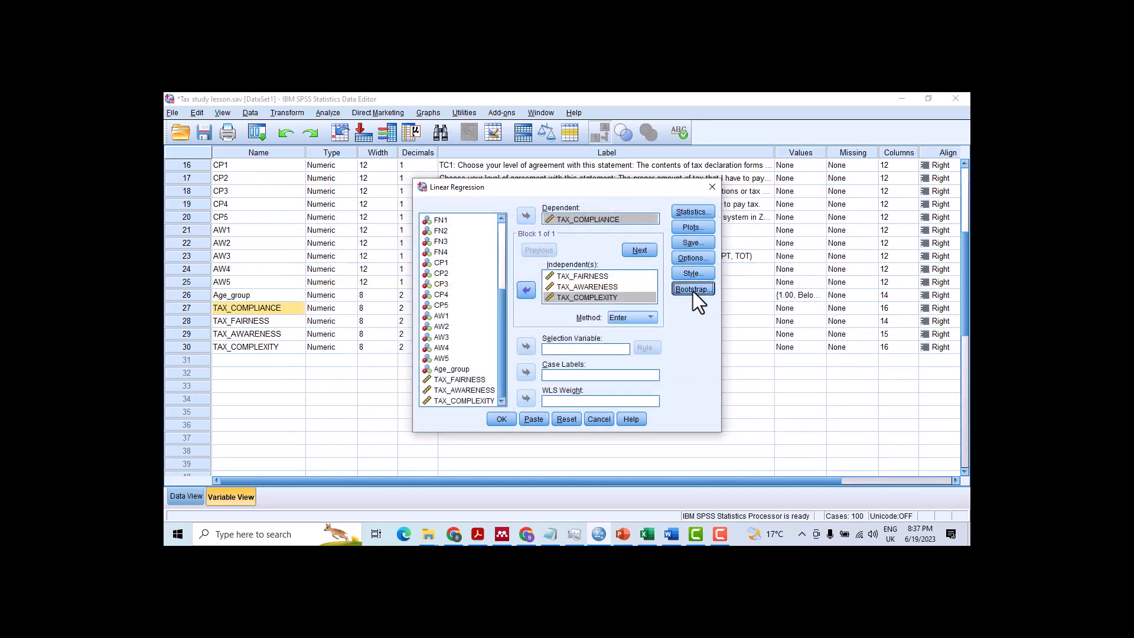
click(693, 292)
click(685, 158)
click(503, 419)
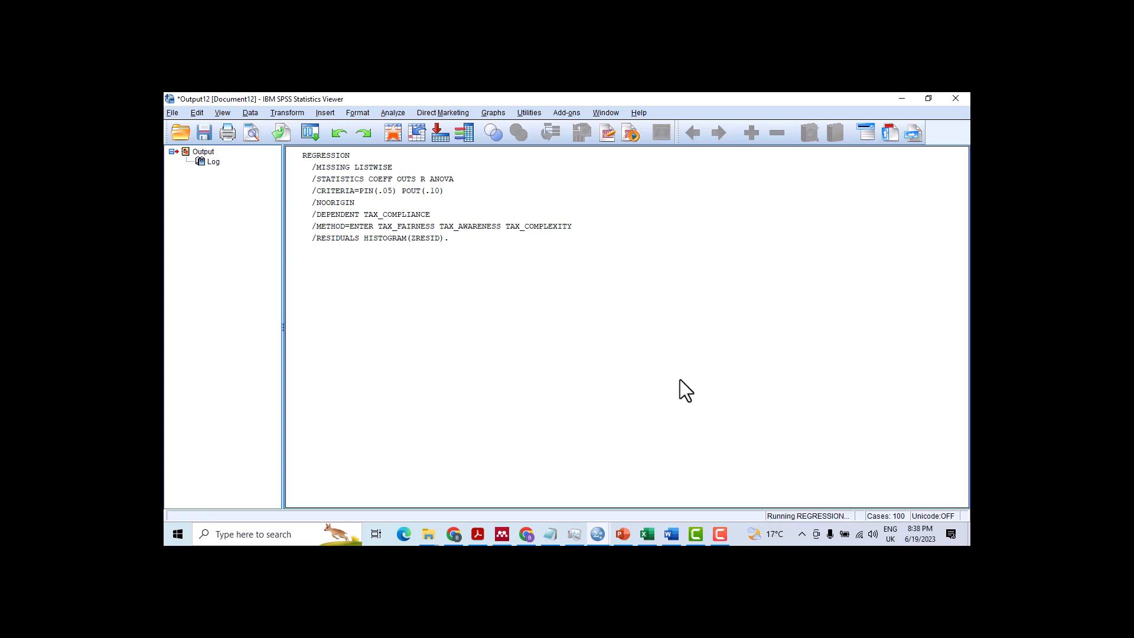
Examine the regression output, covering the variables entered, Model Summary, ANOVA, Coefficients and Residuals Statistics tables
scroll(601, 372, down, 2)
scroll(601, 372, up, 4)
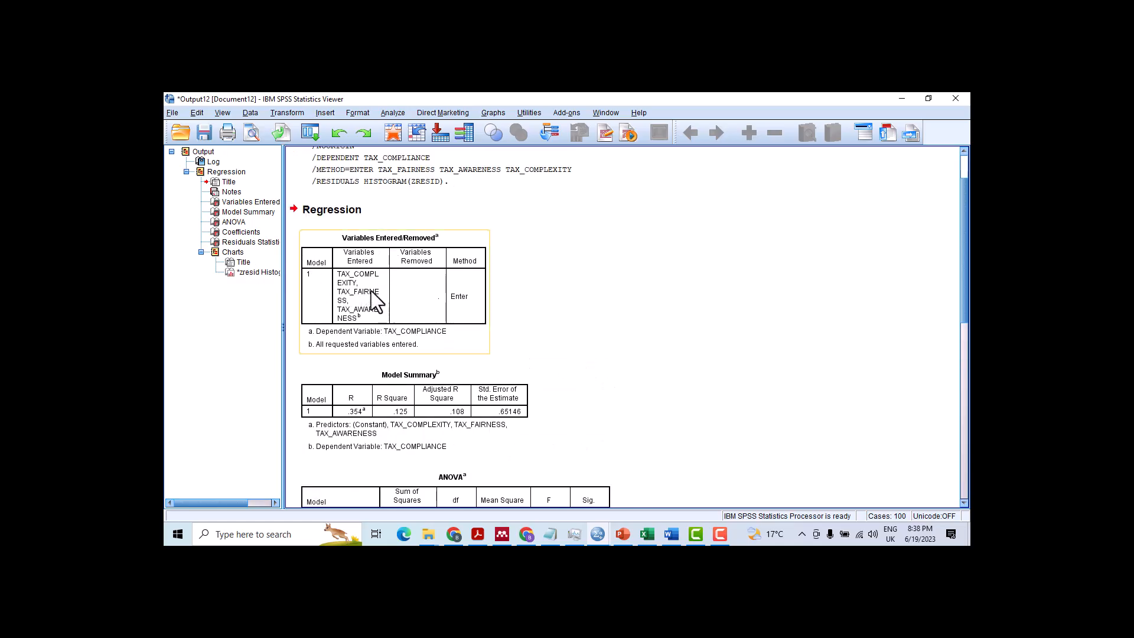
scroll(366, 335, down, 4)
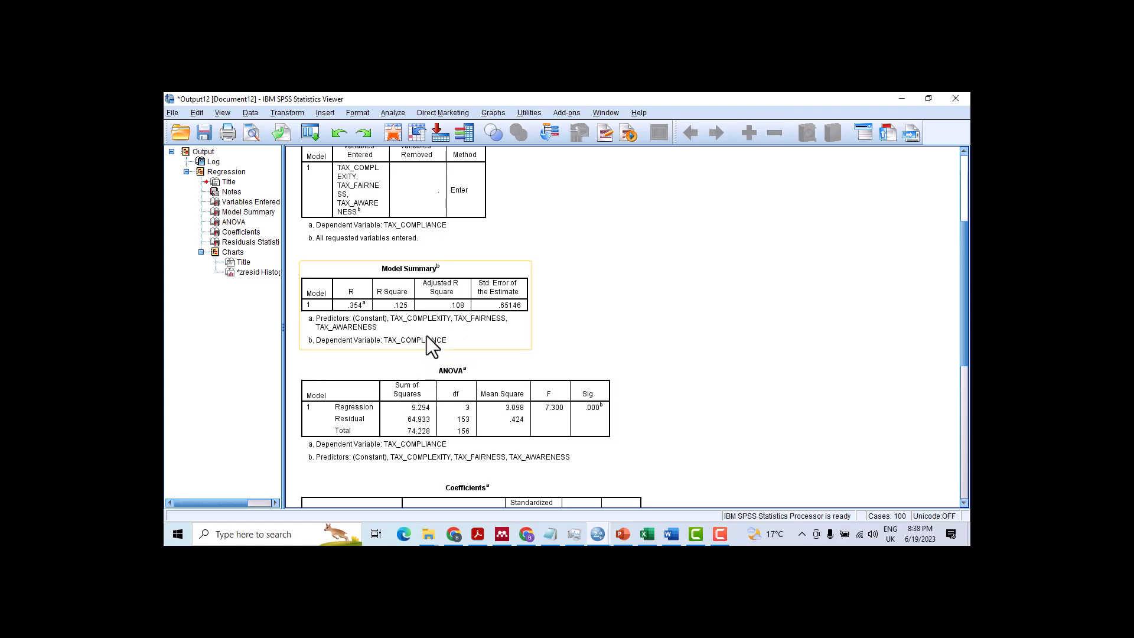
scroll(366, 295, down, 2)
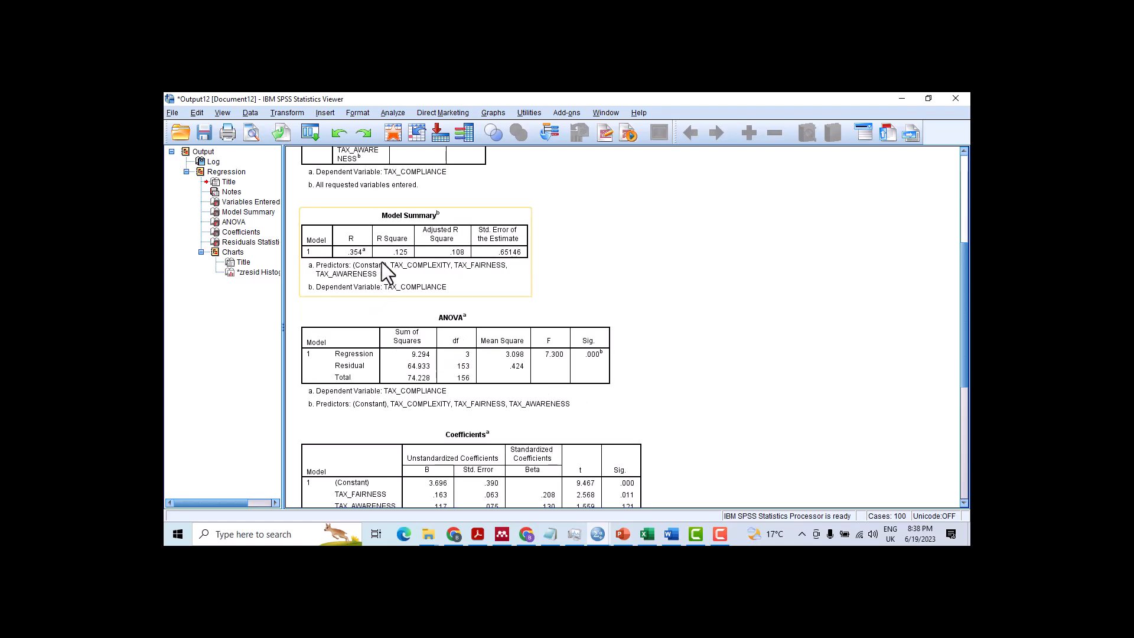
scroll(384, 253, down, 2)
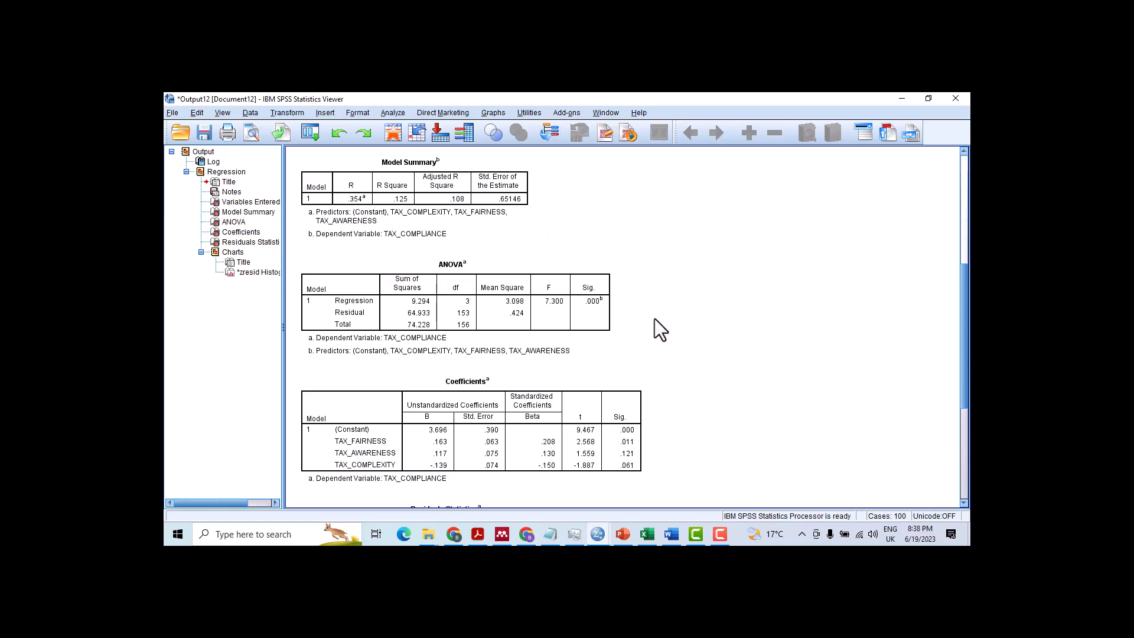
scroll(654, 318, down, 3)
scroll(401, 257, down, 3)
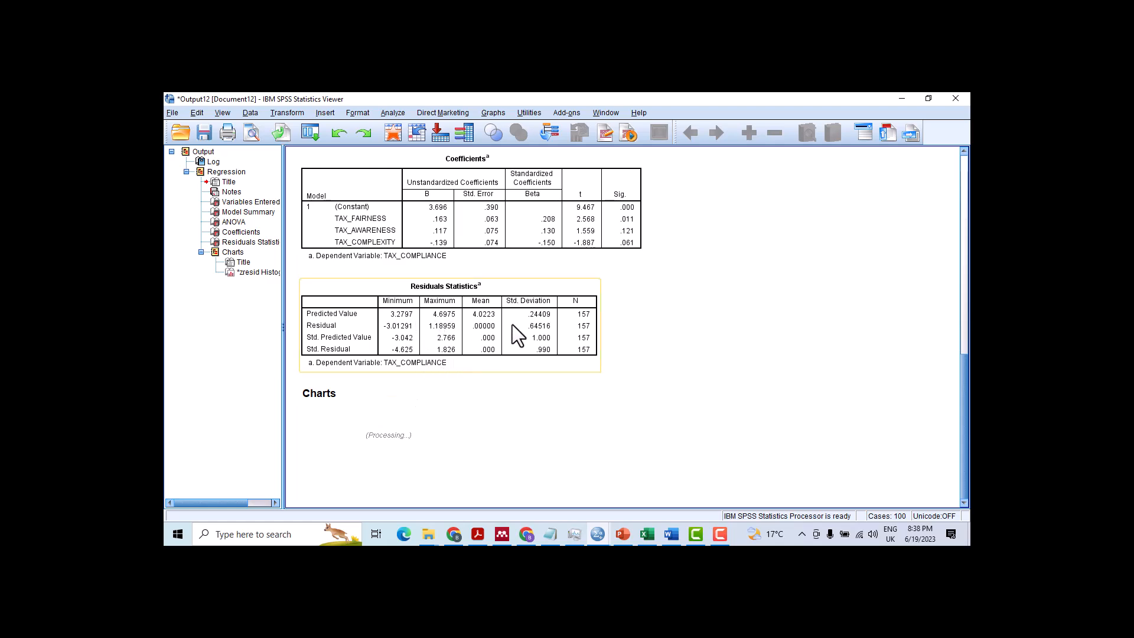
scroll(483, 307, up, 6)
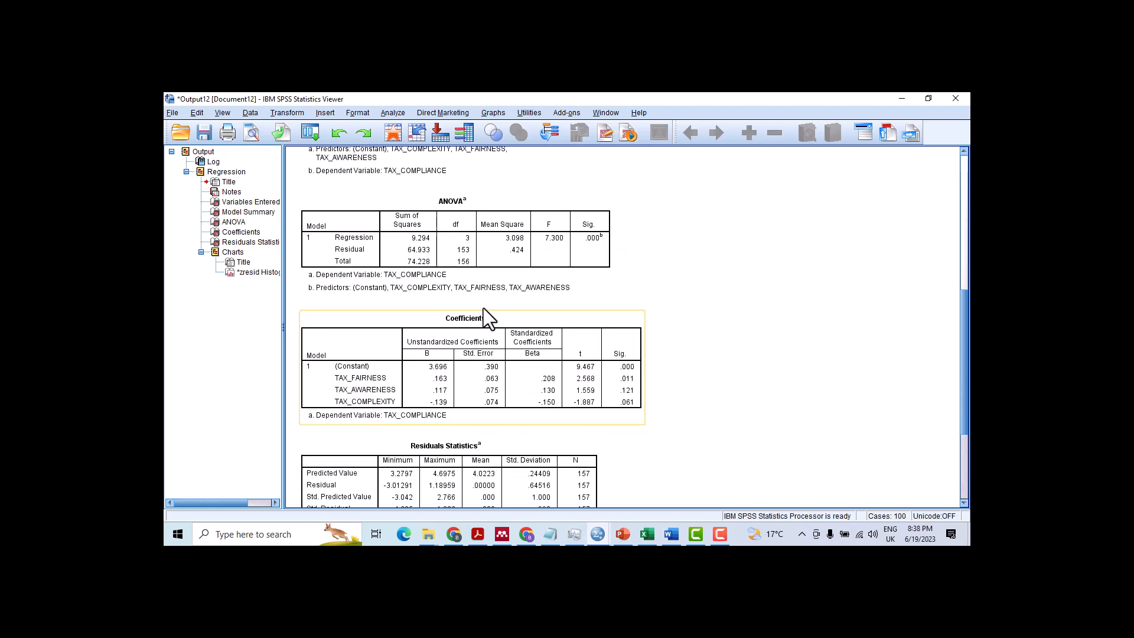
scroll(423, 266, down, 2)
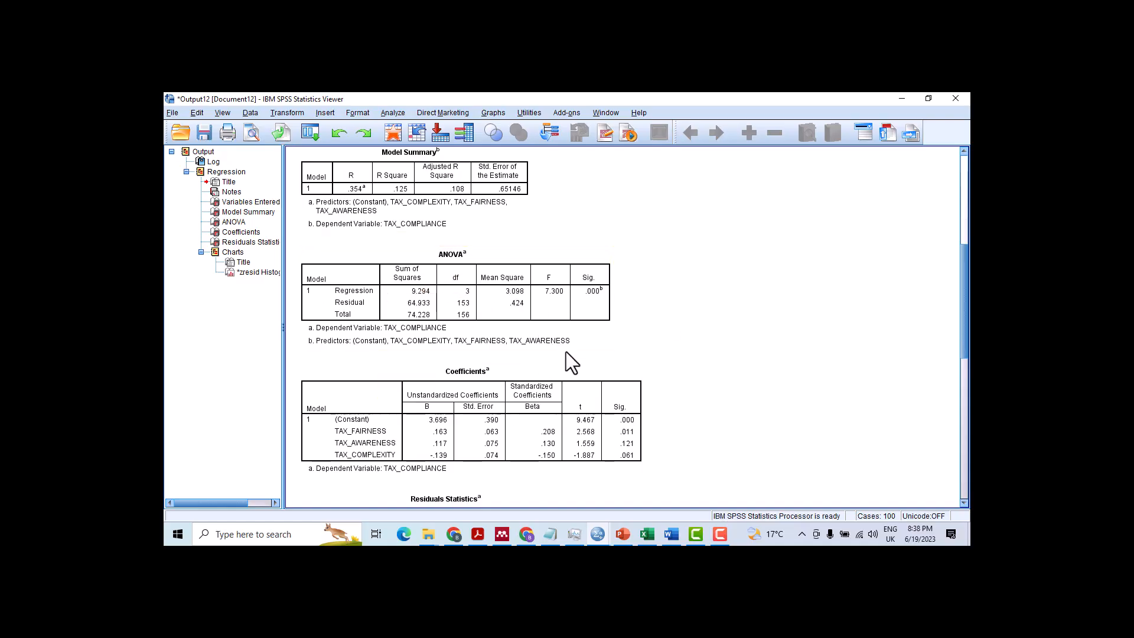
Check the predictors' significance values in the Coefficients table and copy the whole table
scroll(565, 352, down, 3)
click(431, 272)
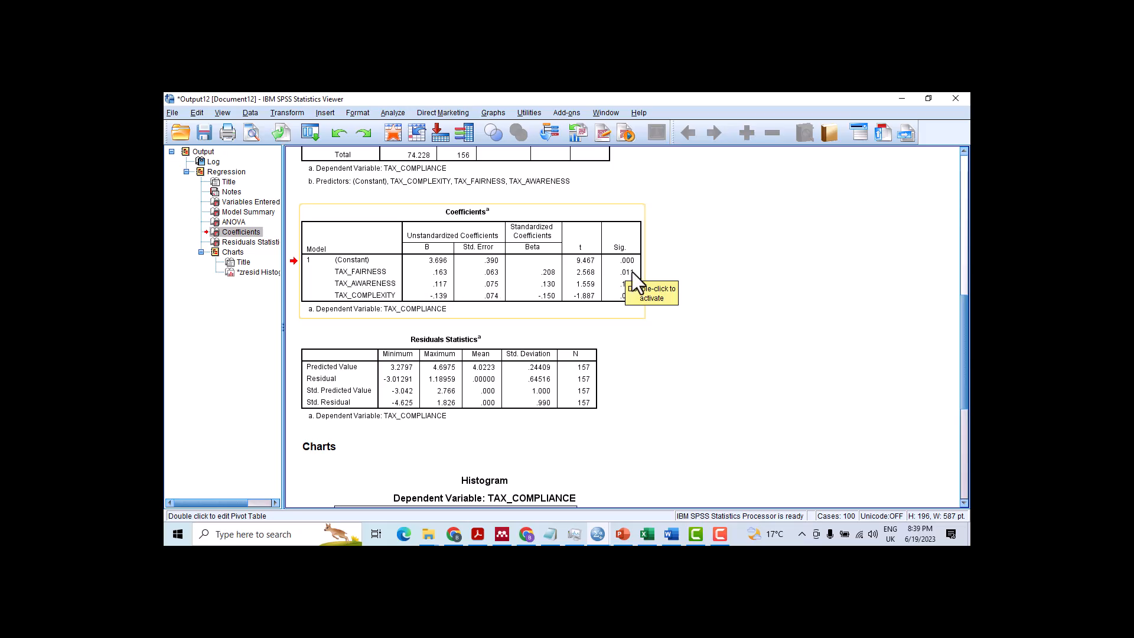
mouse_move(632, 271)
mouse_down()
mouse_move(633, 285)
mouse_move(677, 283)
mouse_move(629, 278)
mouse_up()
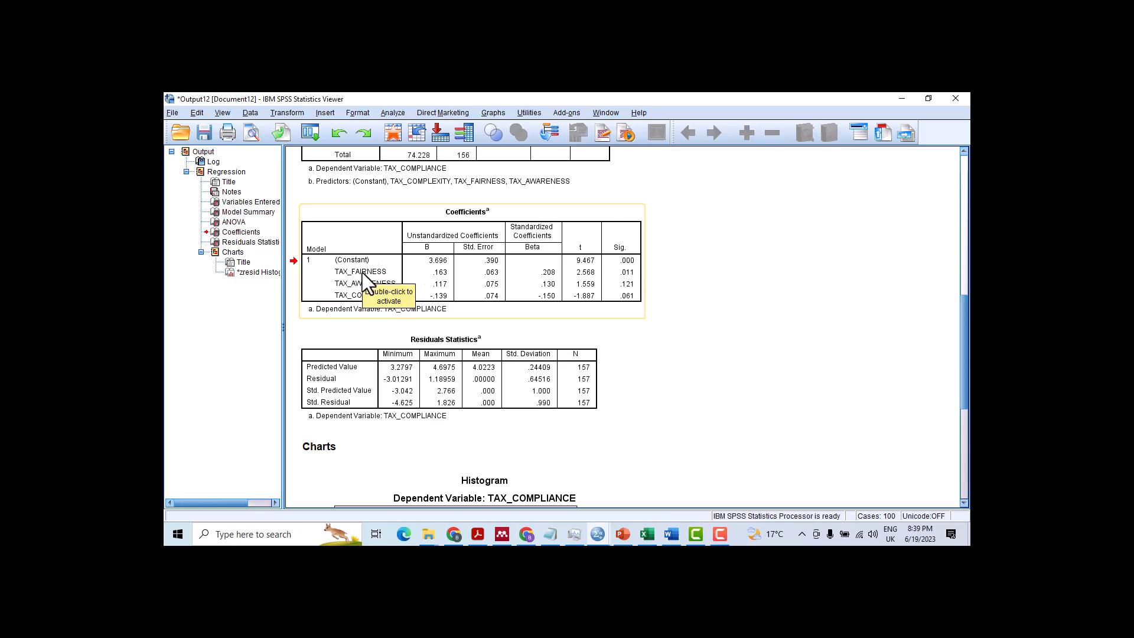
click(377, 276)
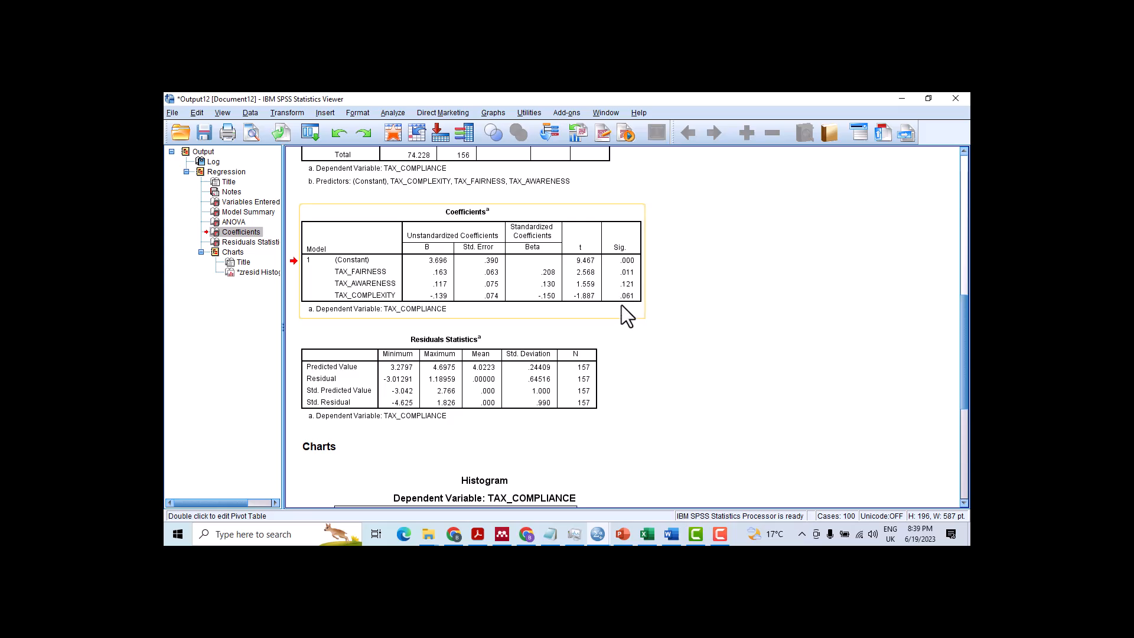
drag(614, 292, 776, 435)
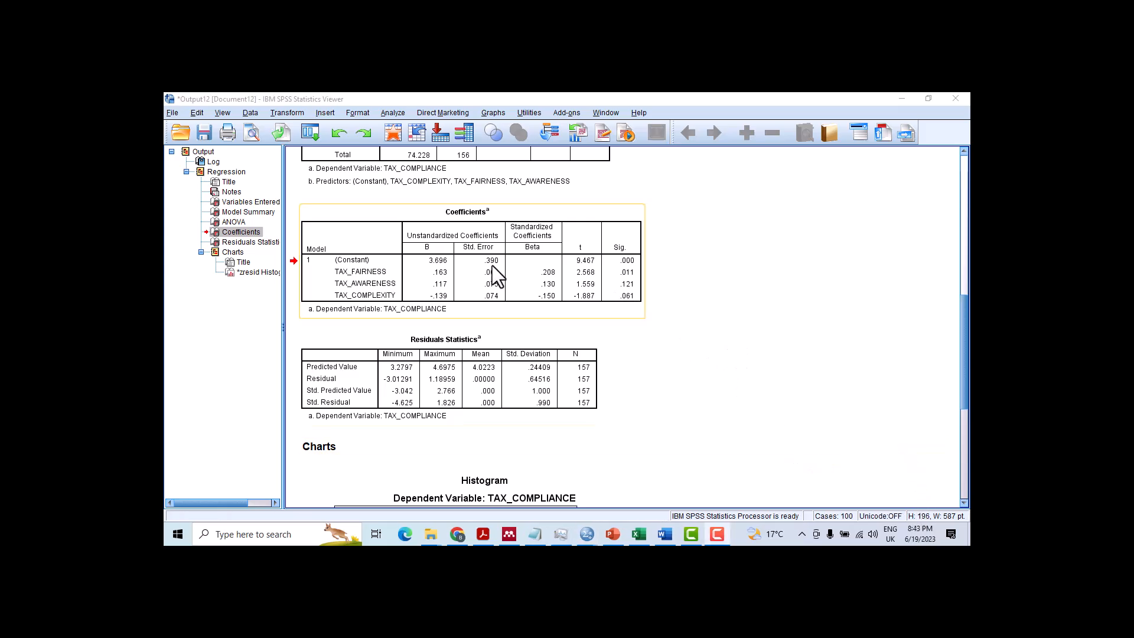
right_click(491, 264)
click(511, 285)
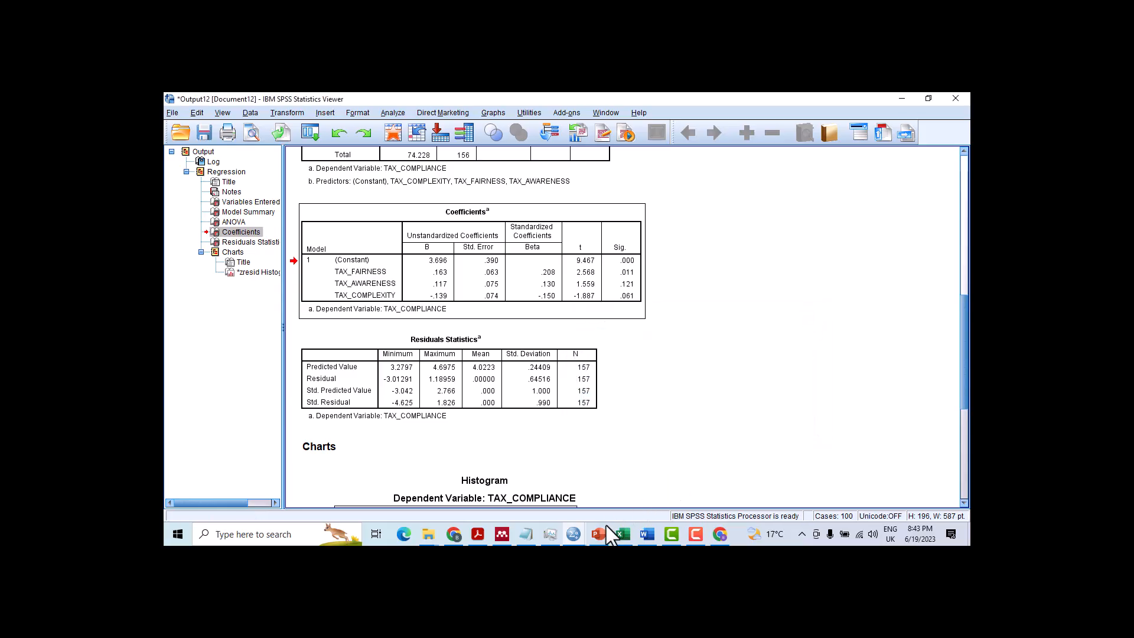
Switch to the Survey on Taxation in Zambia workbook in Excel and add a worksheet named Regression after the Correlation sheet
click(623, 534)
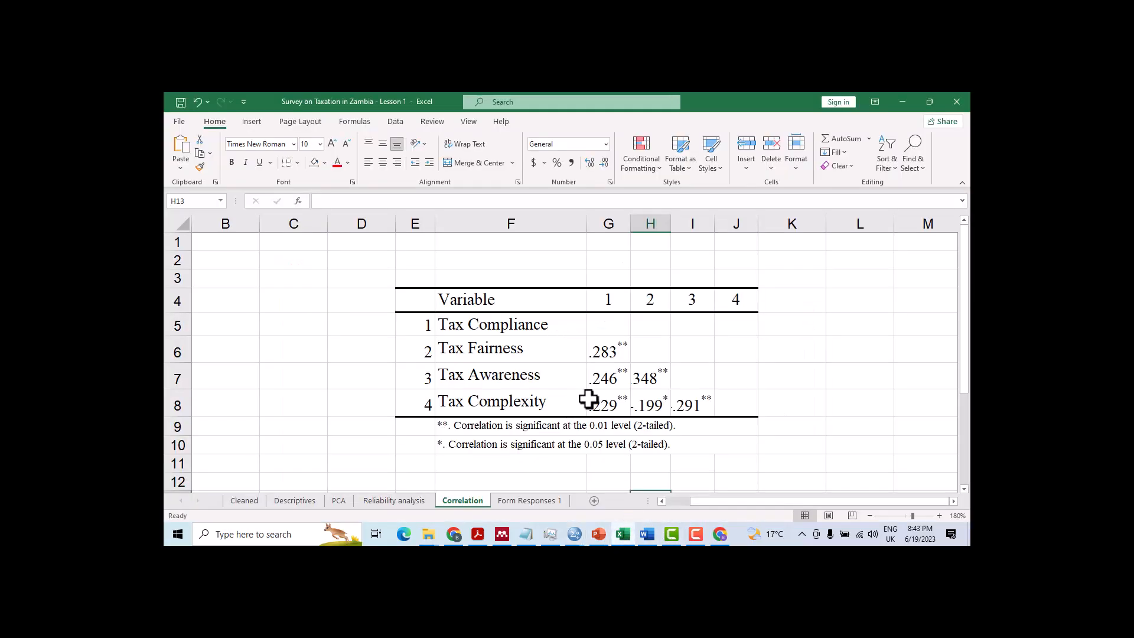
click(592, 500)
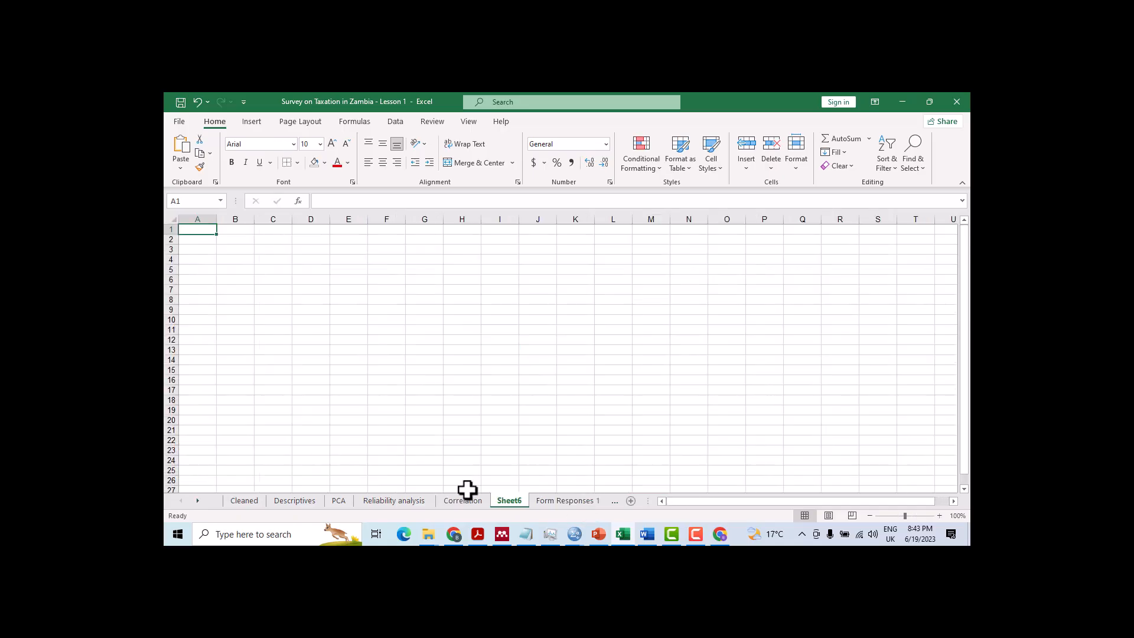
right_click(501, 501)
click(533, 373)
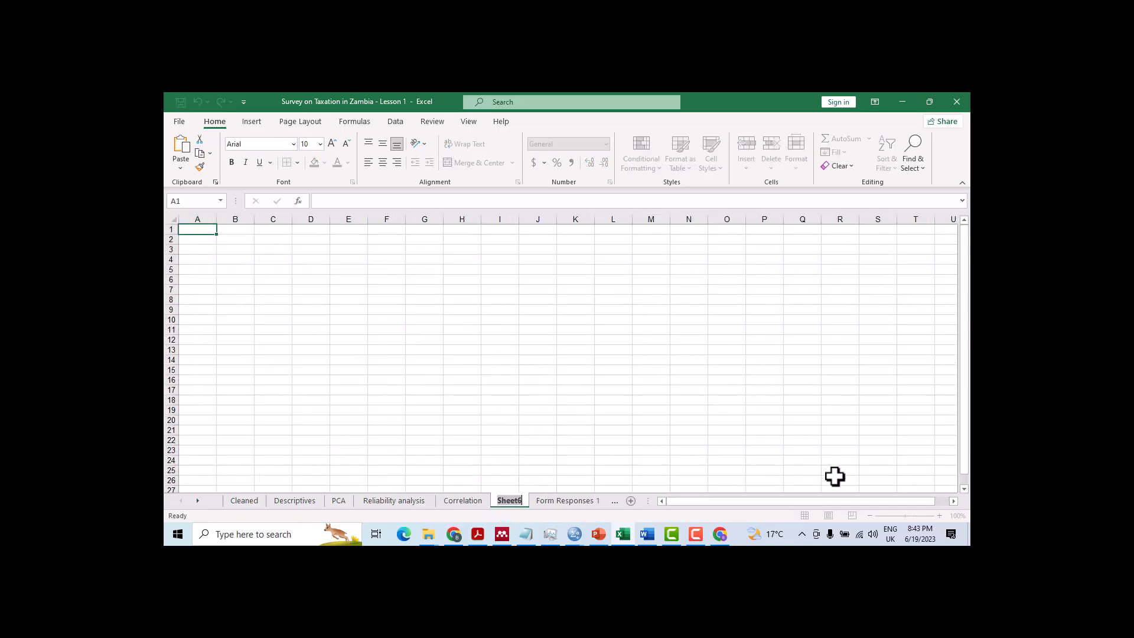
text(Regression)
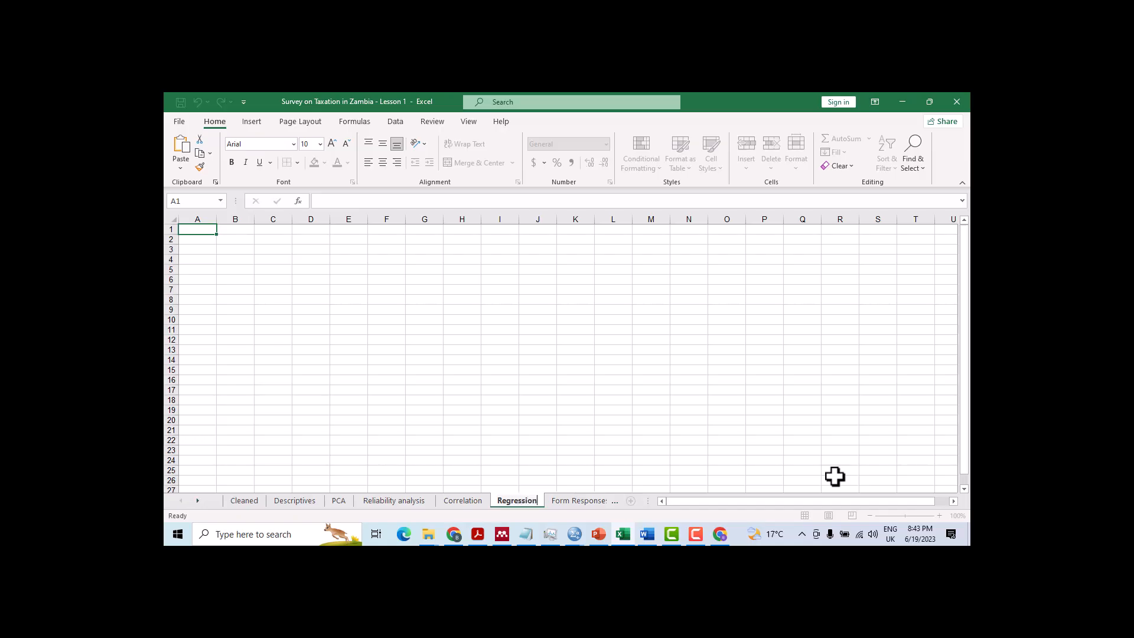
Paste the copied Coefficients table into the Regression sheet starting at cell E6
click(346, 278)
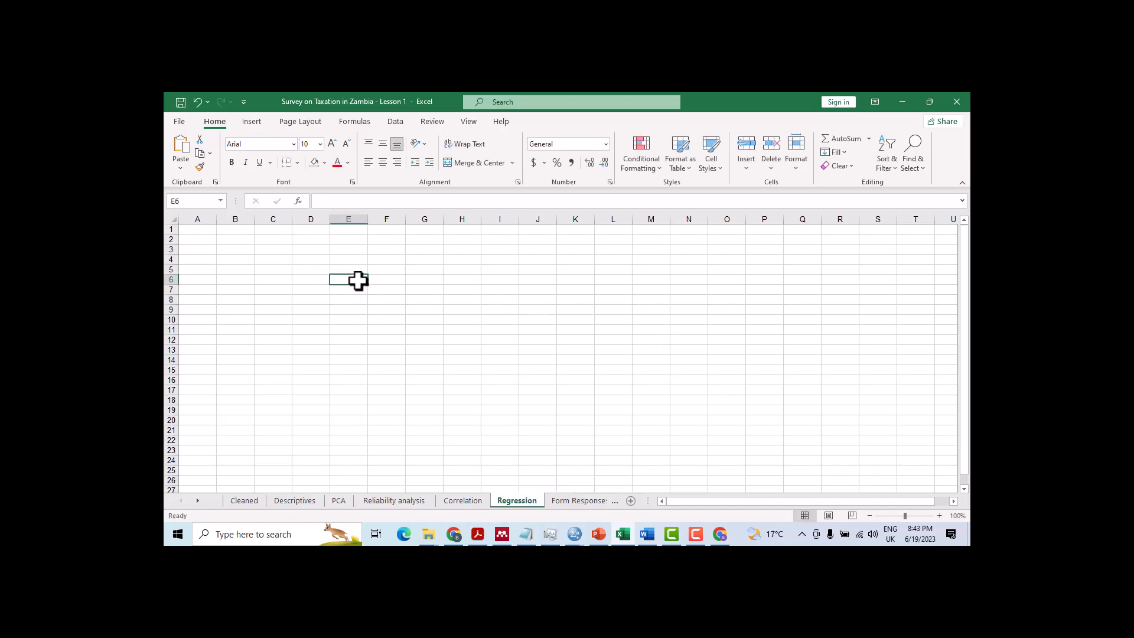
right_click(359, 281)
click(388, 266)
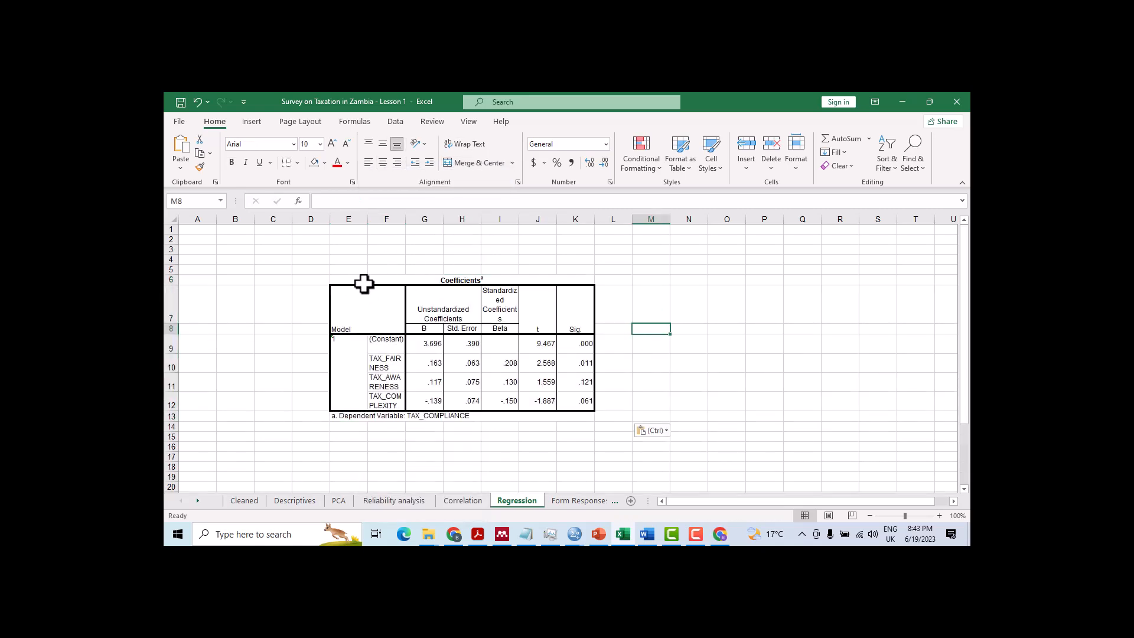
Delete the table's "Coefficients" title row and widen column I so the Standardized Coefficients heading fits on one line
click(171, 279)
right_click(171, 280)
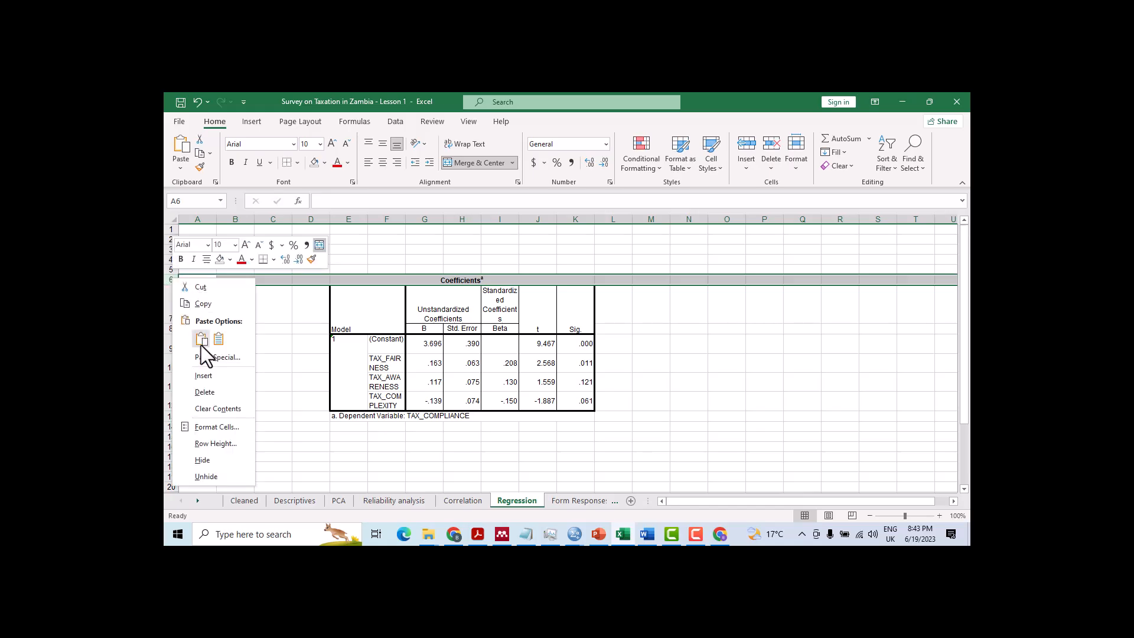
click(210, 391)
click(725, 372)
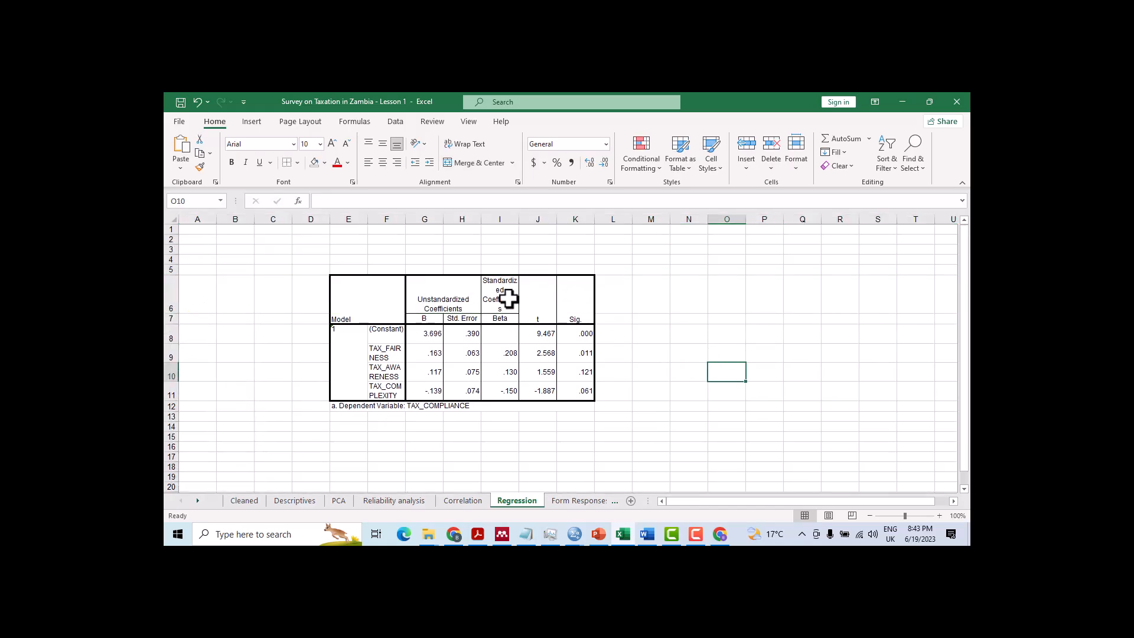
drag(519, 220, 581, 219)
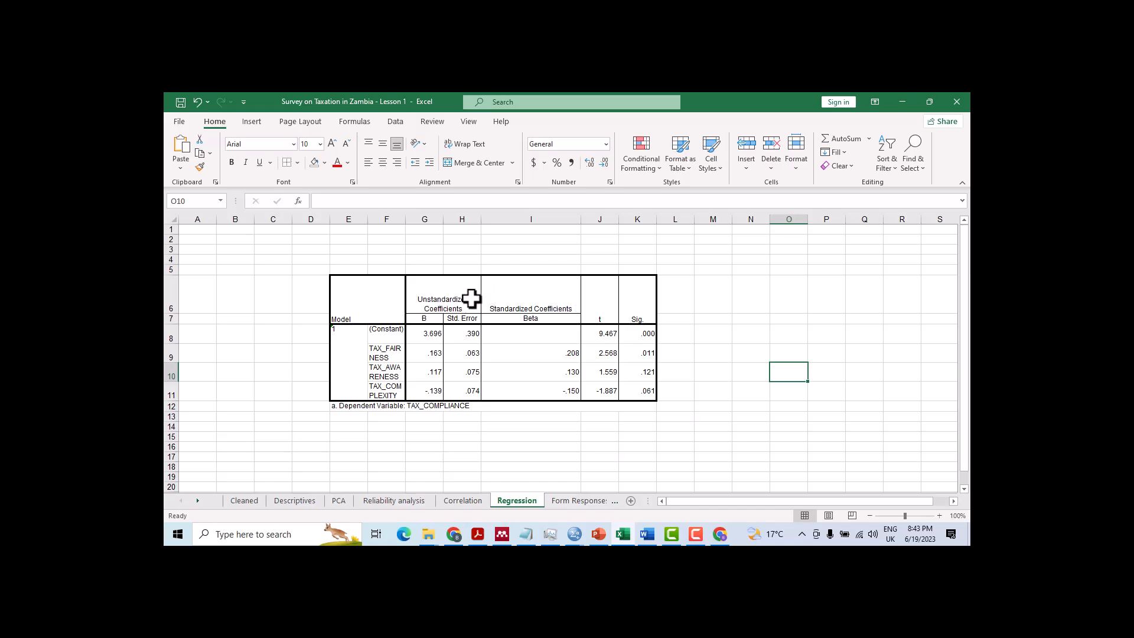
Remove all borders from the coefficients table in E6:K11
drag(358, 312, 638, 391)
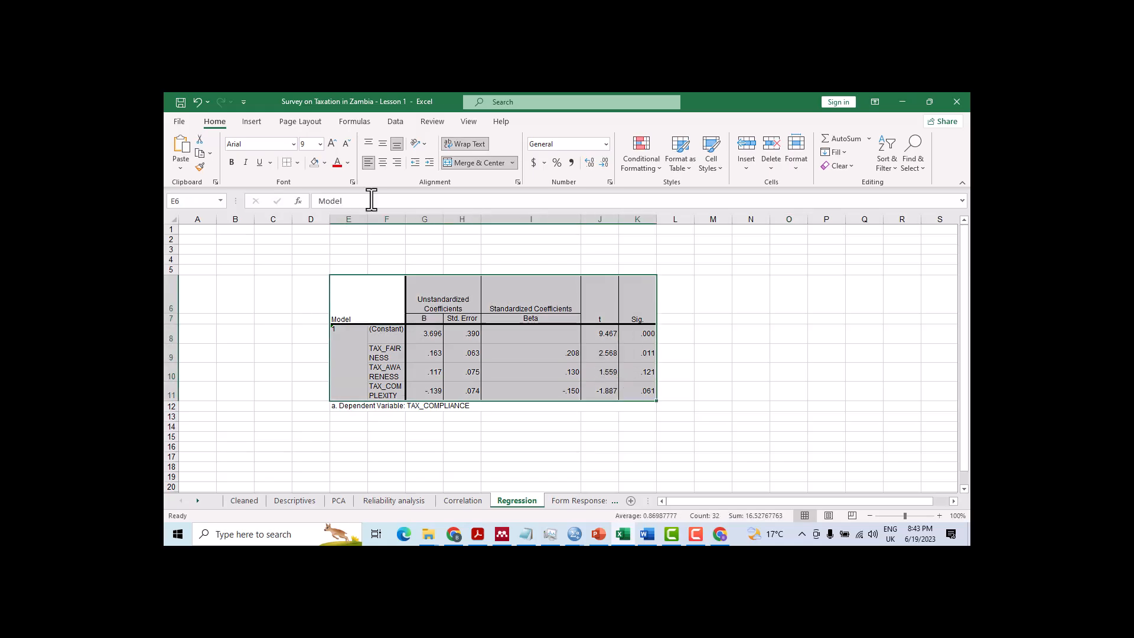
click(286, 162)
click(713, 279)
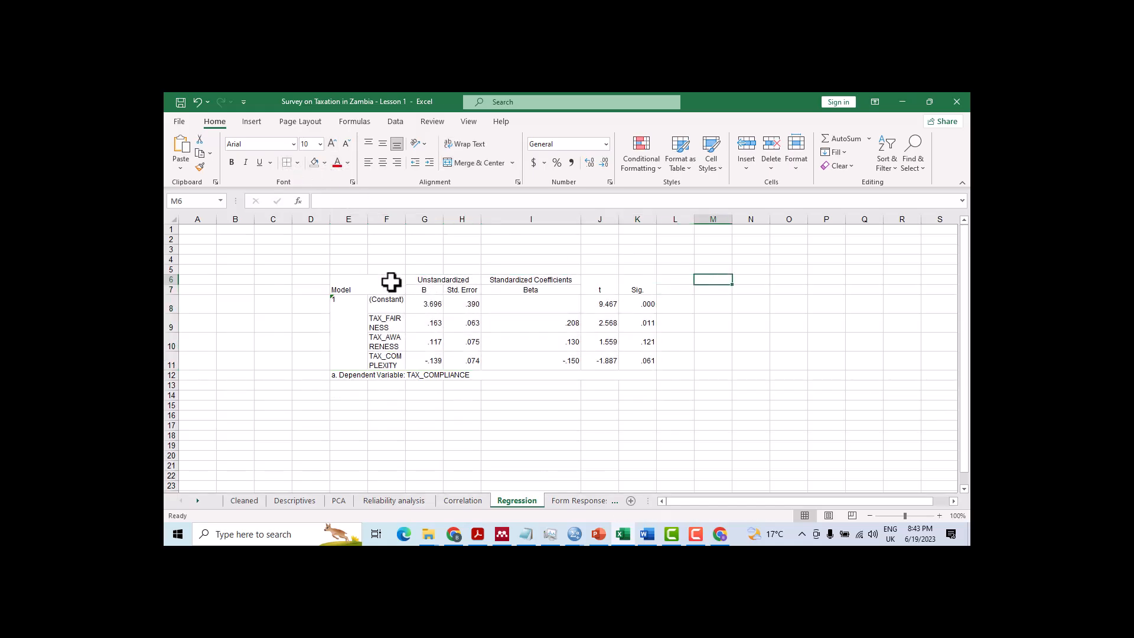
Draw thick horizontal borders above the coefficients table's header, below the header and under the TAX_COMPLEXITY row
click(296, 162)
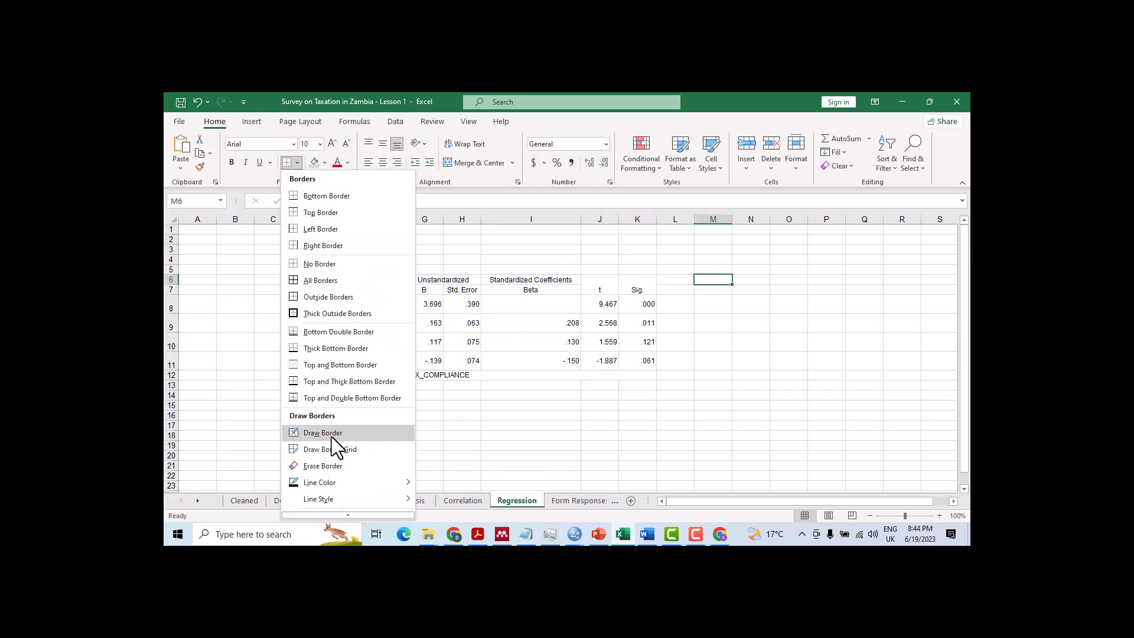
mouse_move(381, 498)
click(451, 503)
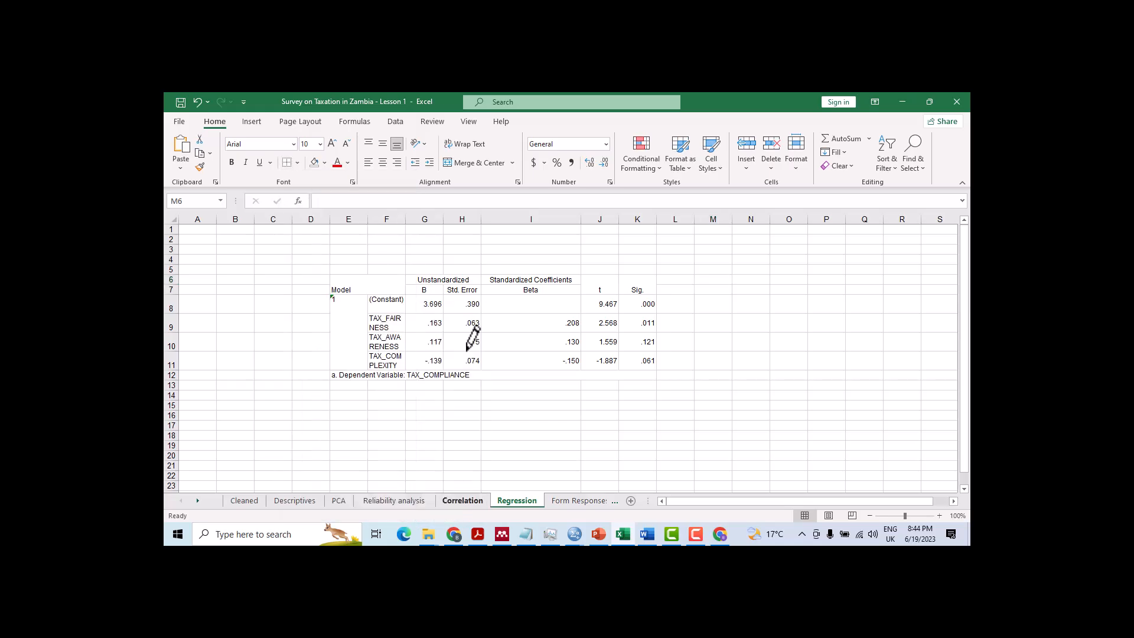
drag(331, 274, 655, 274)
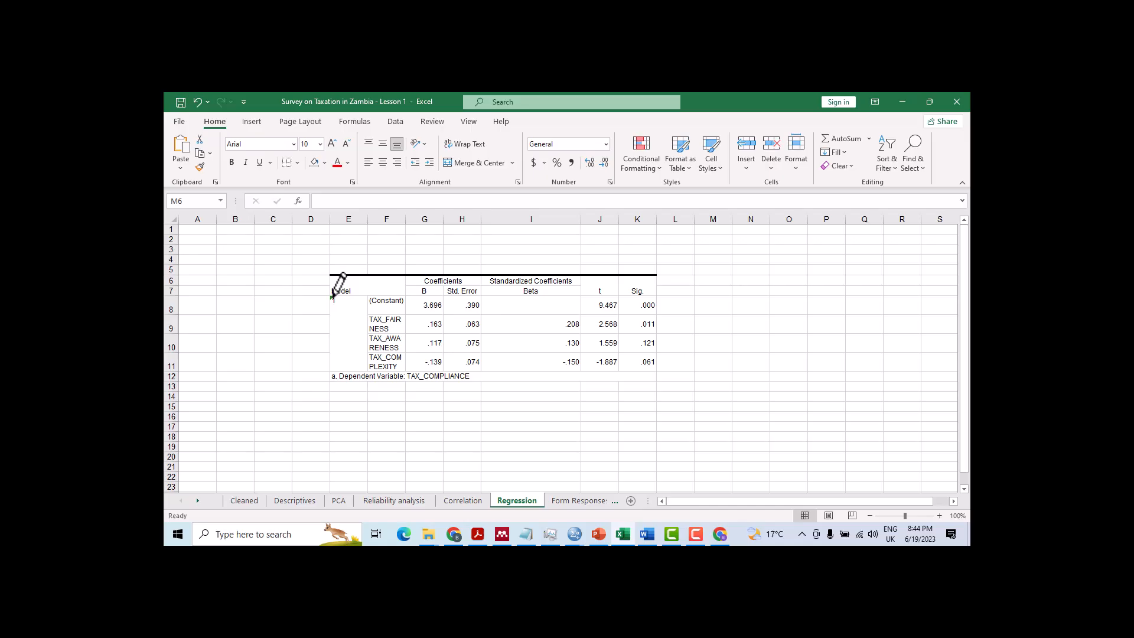
drag(328, 295, 654, 295)
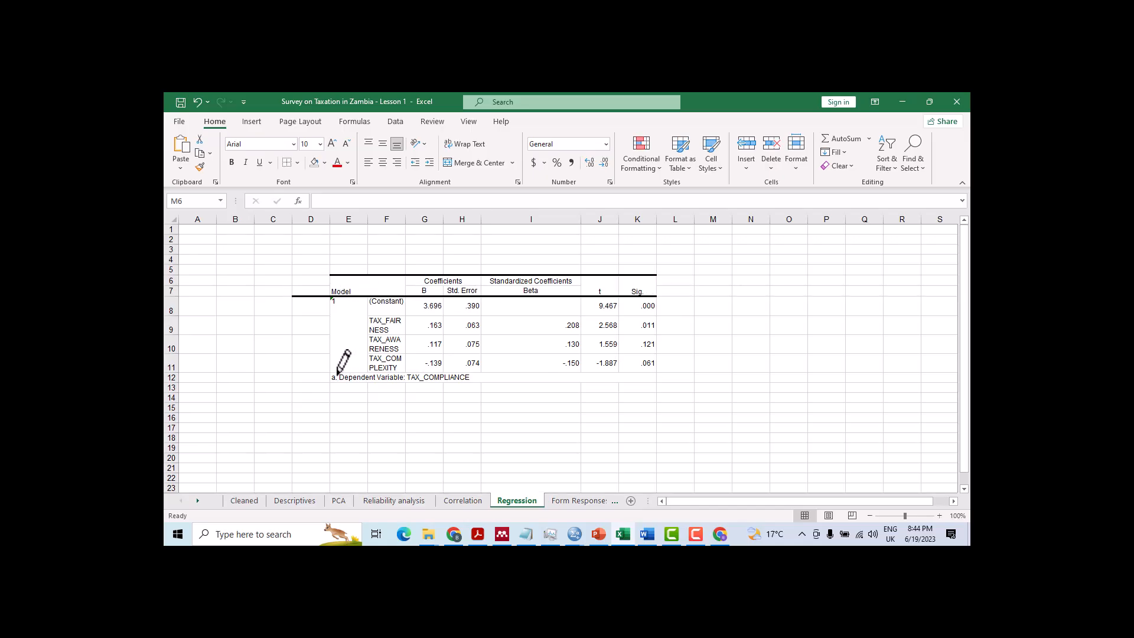
drag(331, 372, 623, 370)
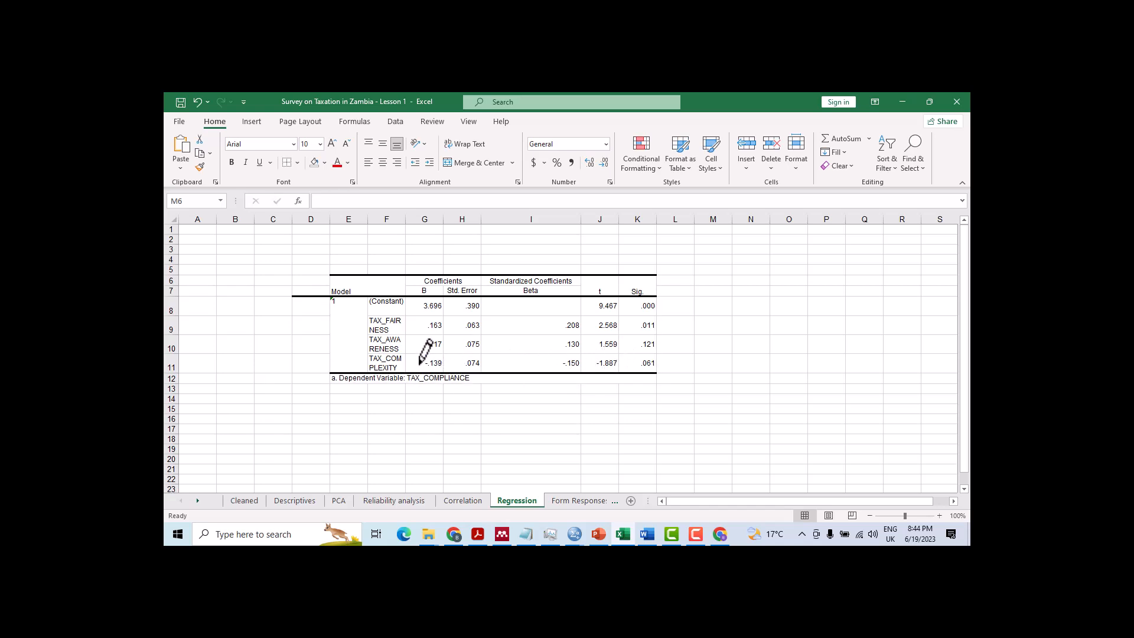
key(Escape)
Delete the empty column D, including the stray border segment beside the coefficients table
click(310, 220)
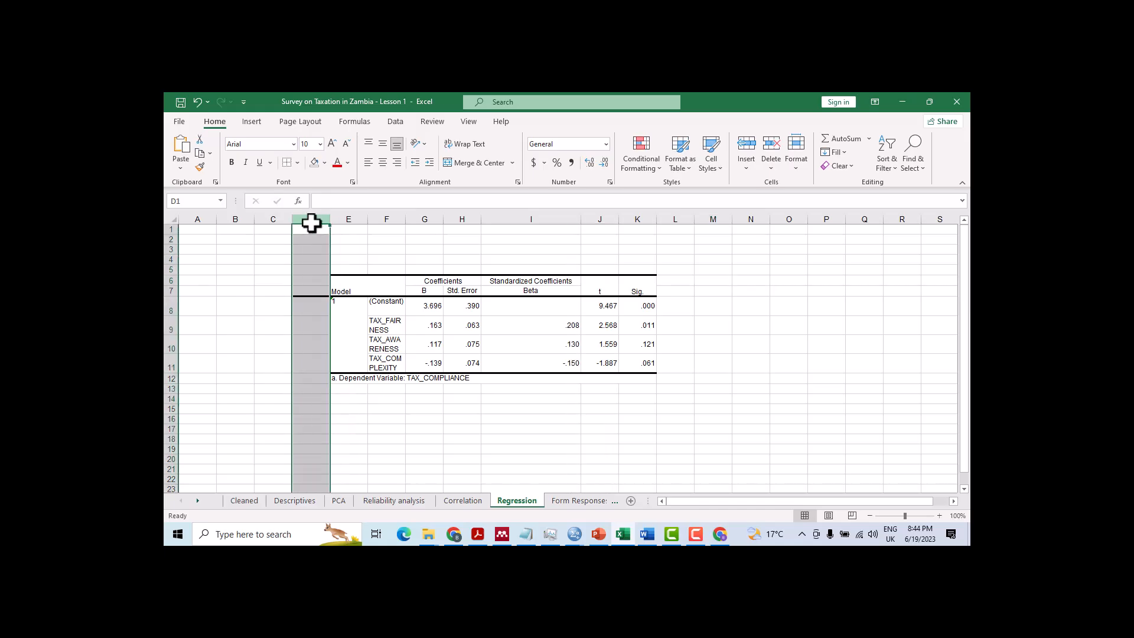
right_click(312, 221)
click(334, 338)
click(387, 398)
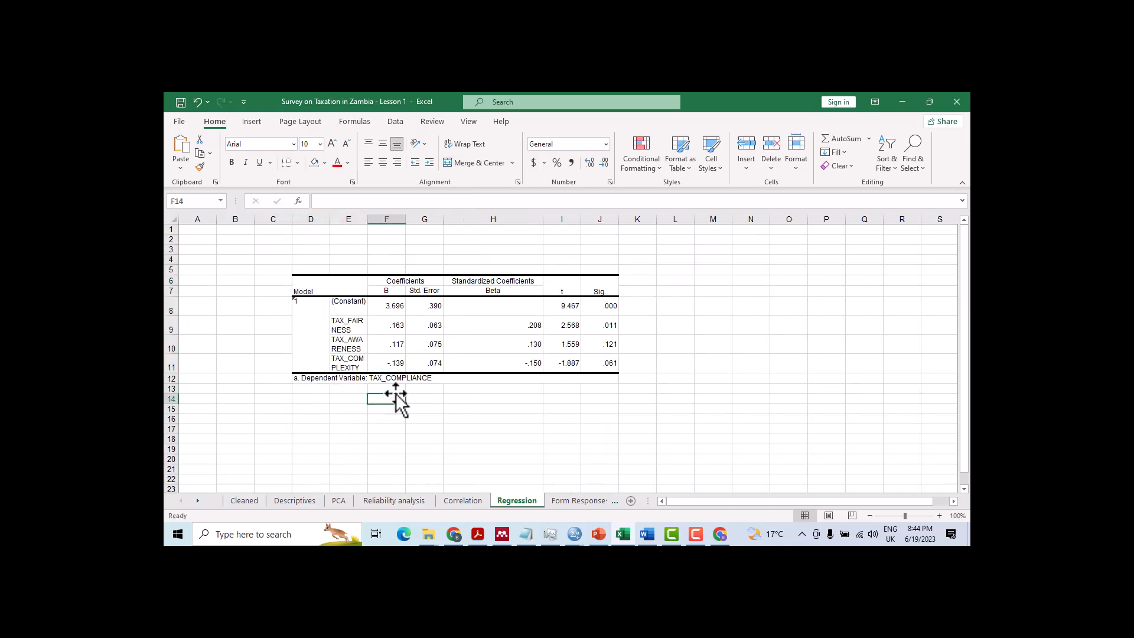
Set the whole Regression sheet's font to Times New Roman, size 12
click(173, 218)
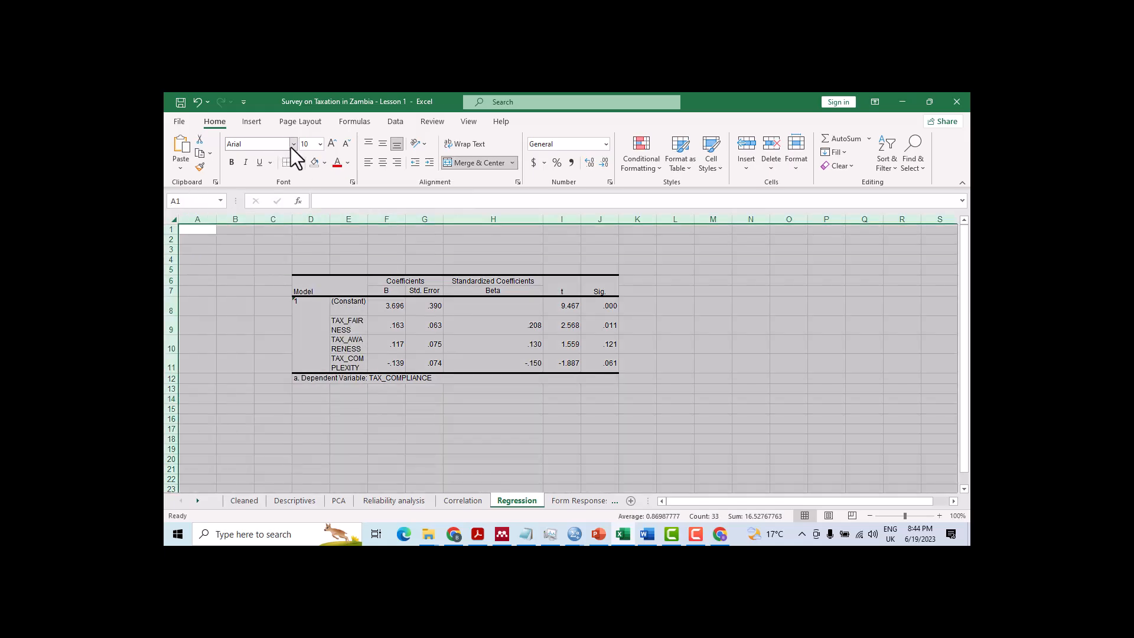
click(292, 144)
text(Times New Roman)
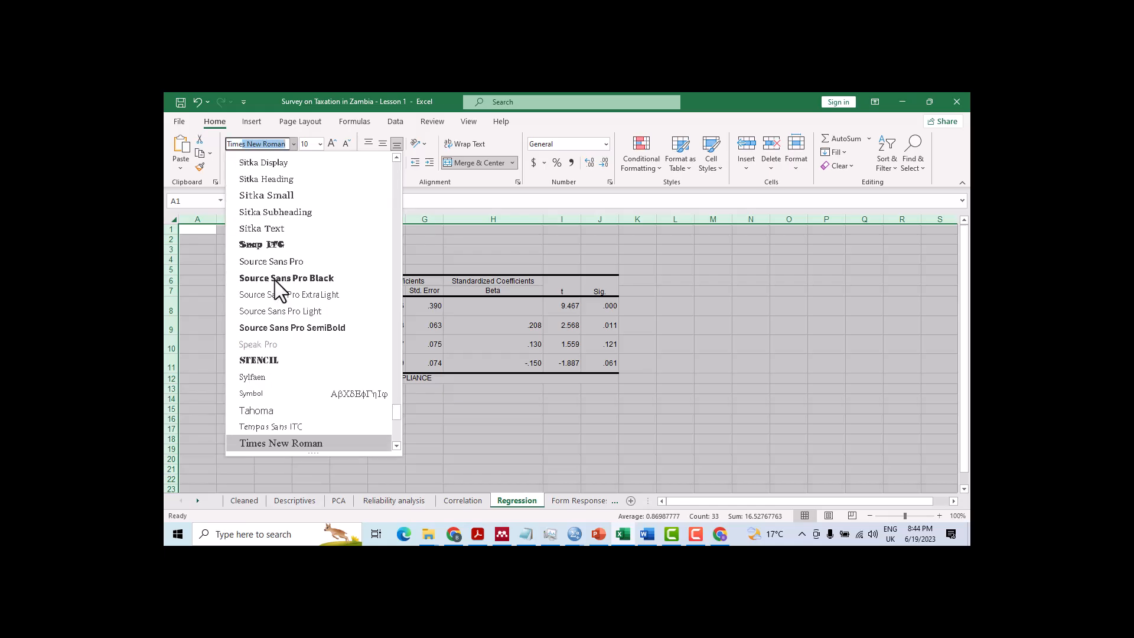
key(Return)
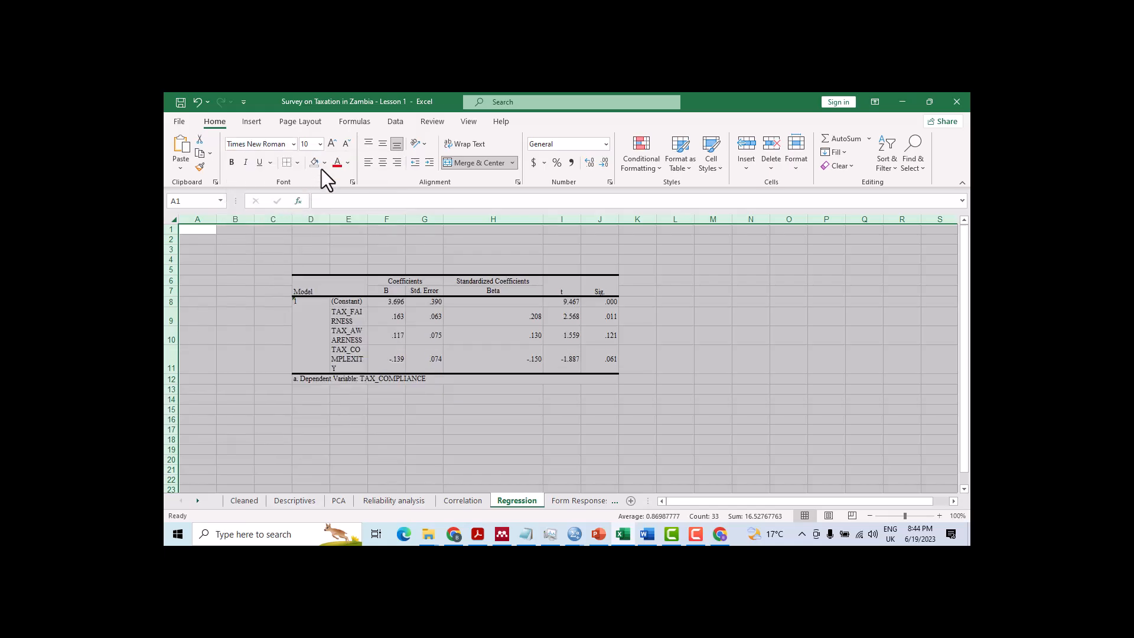
click(319, 144)
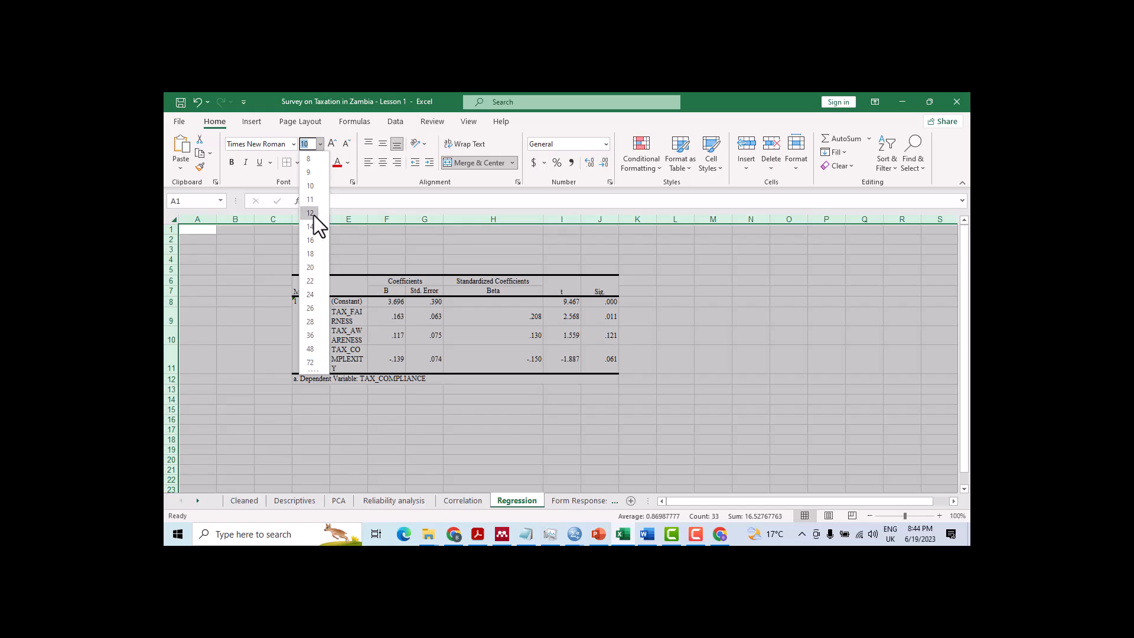
click(314, 214)
click(713, 377)
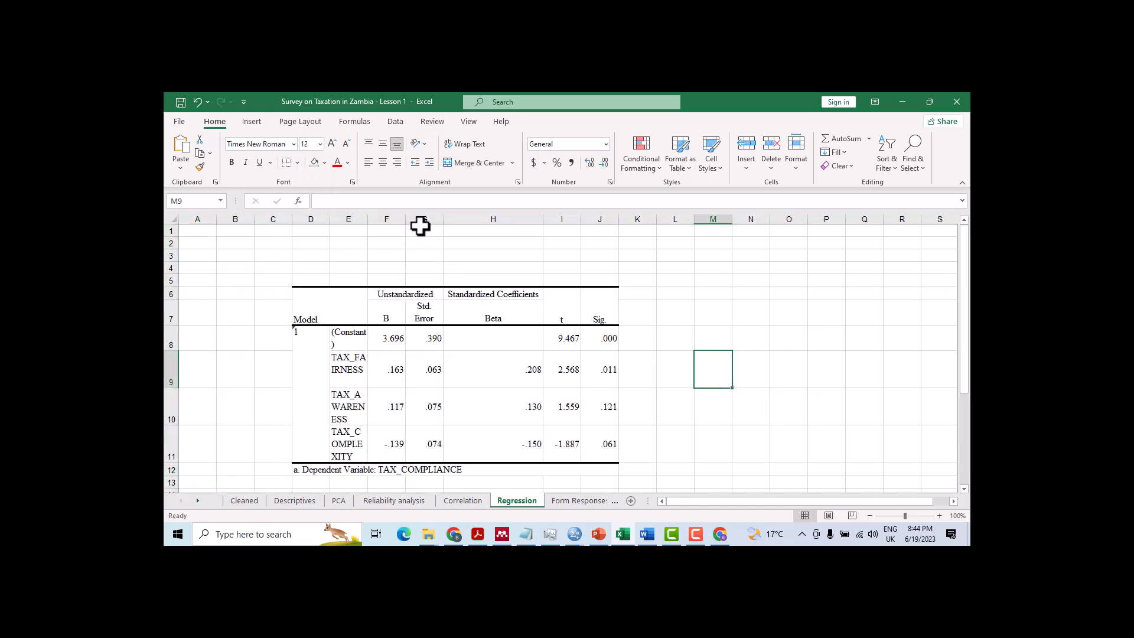
Resize the table columns: narrow F, widen G so Std. Error fits on one line, and widen E for the variable labels
mouse_move(405, 218)
mouse_down()
mouse_move(393, 218)
mouse_move(416, 218)
mouse_up()
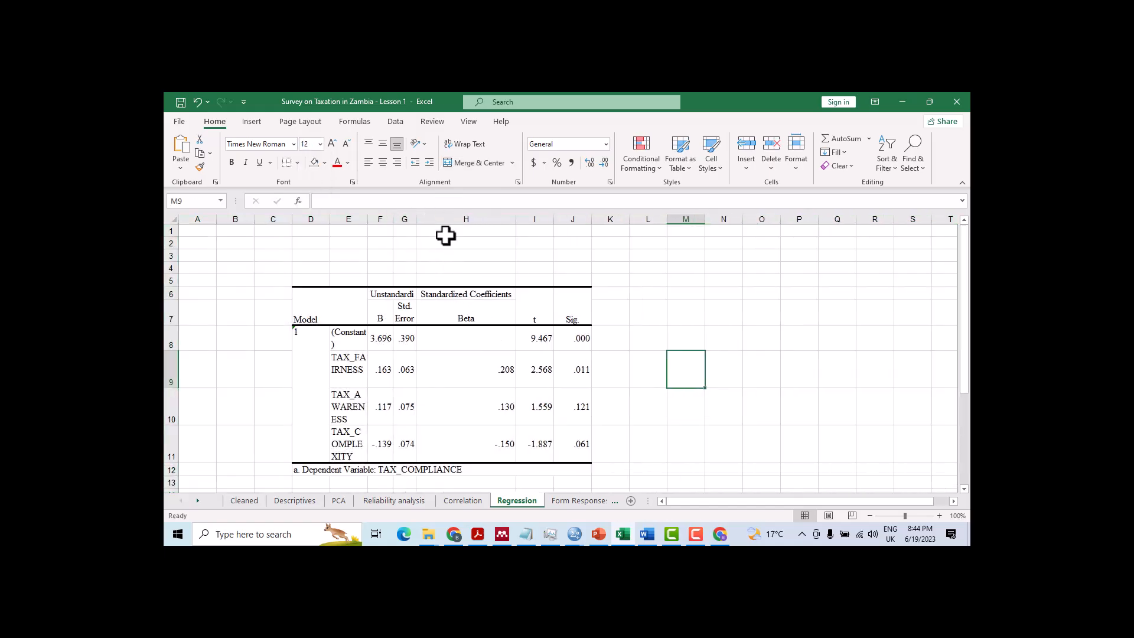
drag(514, 217, 512, 217)
drag(416, 217, 453, 218)
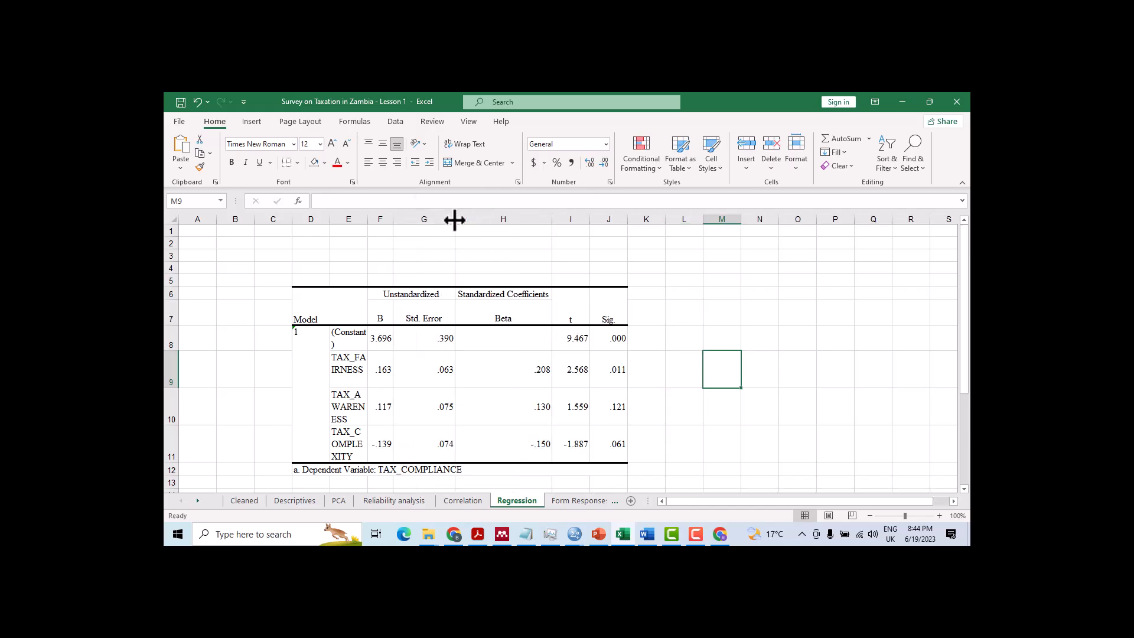
drag(364, 218, 410, 218)
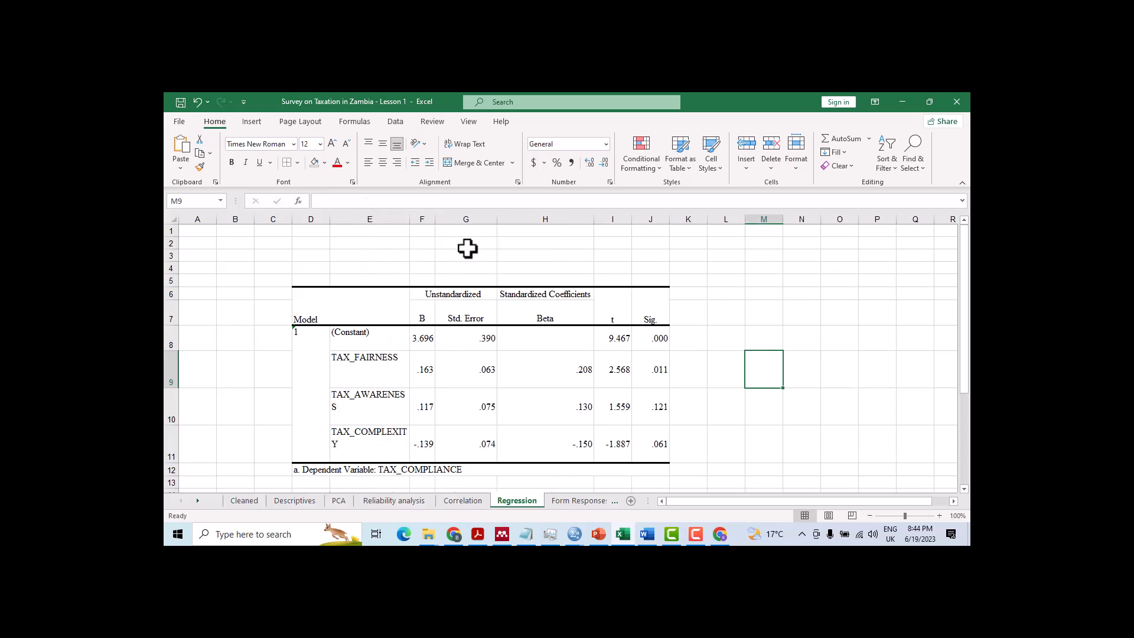
Rename the predictor labels in E9:E11 as Tax Fairness, Tax Awareness and Tax Complexity
click(392, 365)
text(Tax)
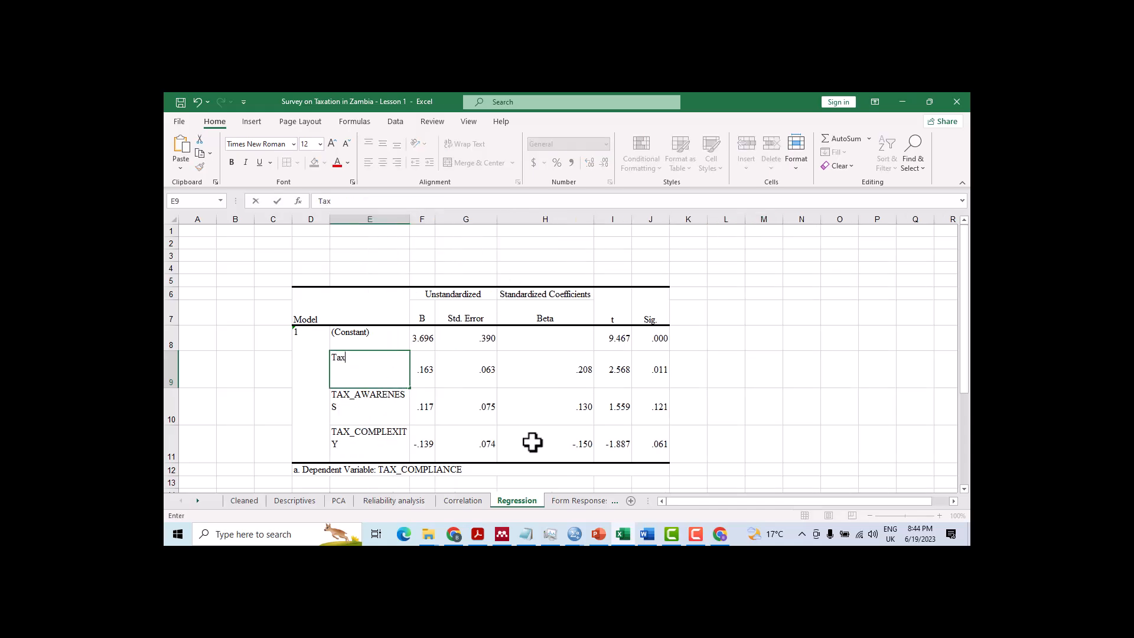
text( Fairness#)
key(Return)
text(Ta)
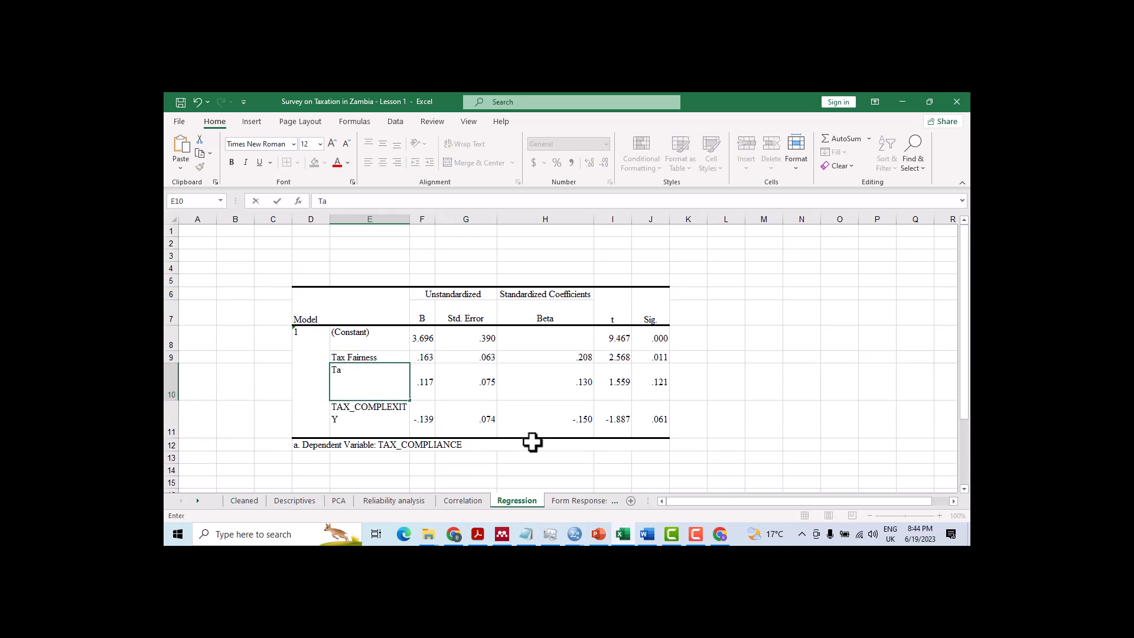
text(x Awareness)
key(Return)
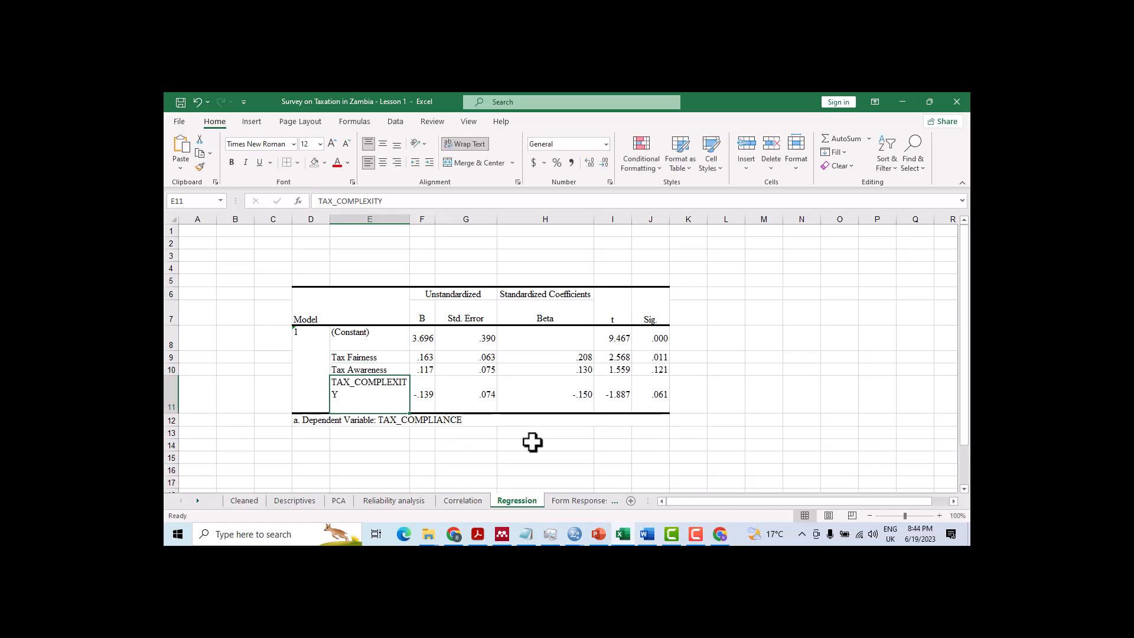
text(Tax )
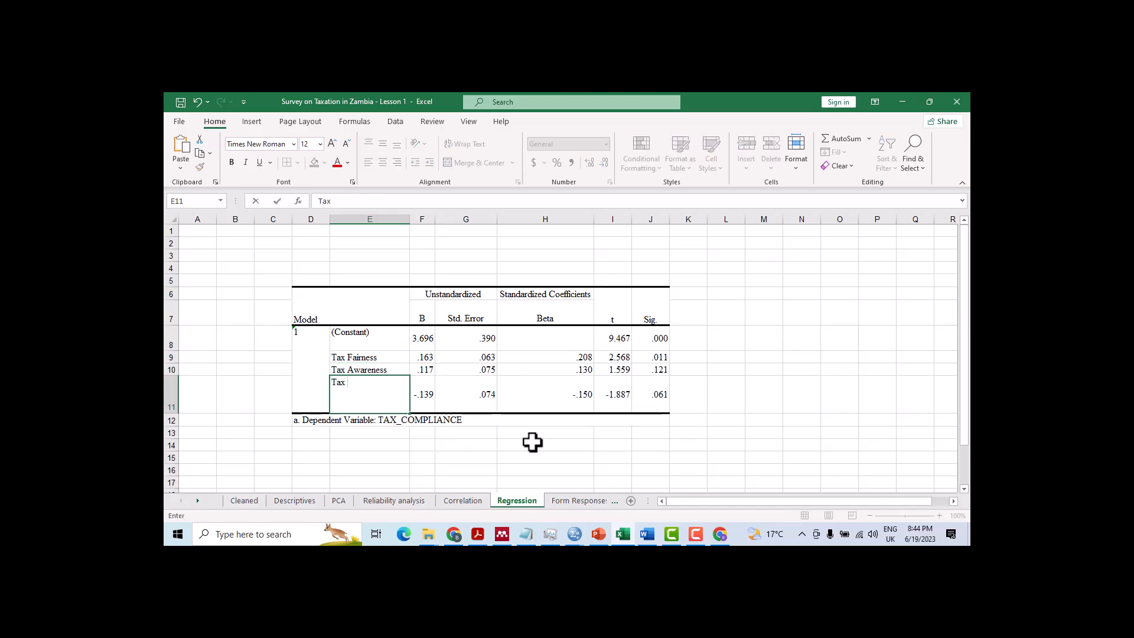
text(Complexity)
key(Return)
click(764, 370)
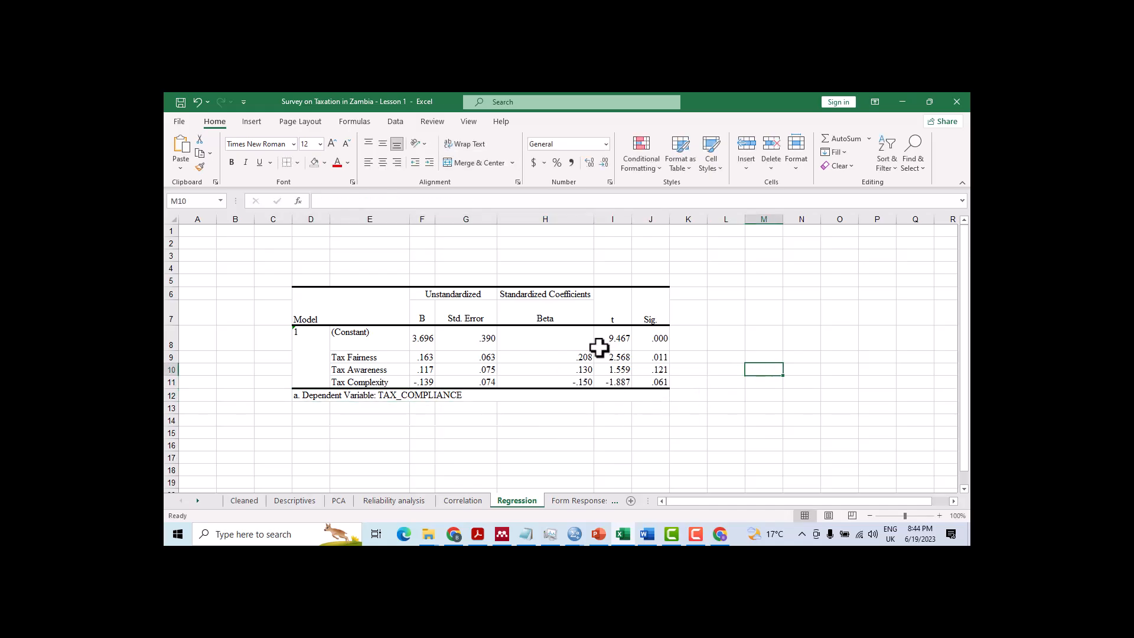
Try copying the coefficients table D6:J11 and pasting it below the regression paragraph in the Word report
drag(486, 308, 653, 367)
right_click(627, 313)
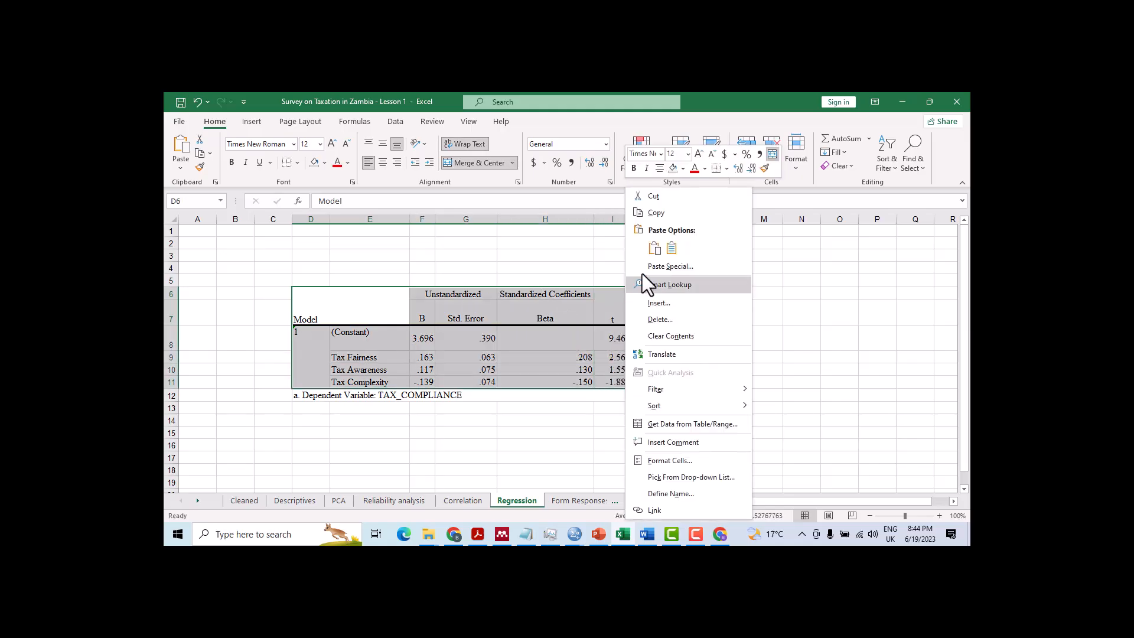
click(661, 214)
click(648, 535)
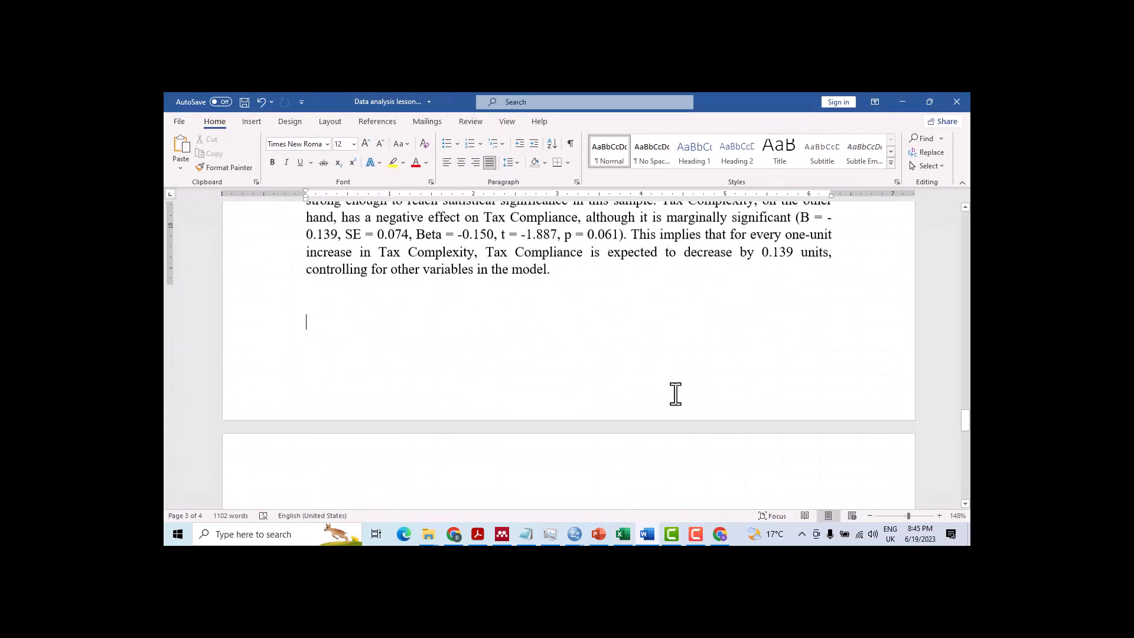
scroll(590, 378, down, 3)
scroll(561, 362, up, 8)
scroll(567, 330, down, 5)
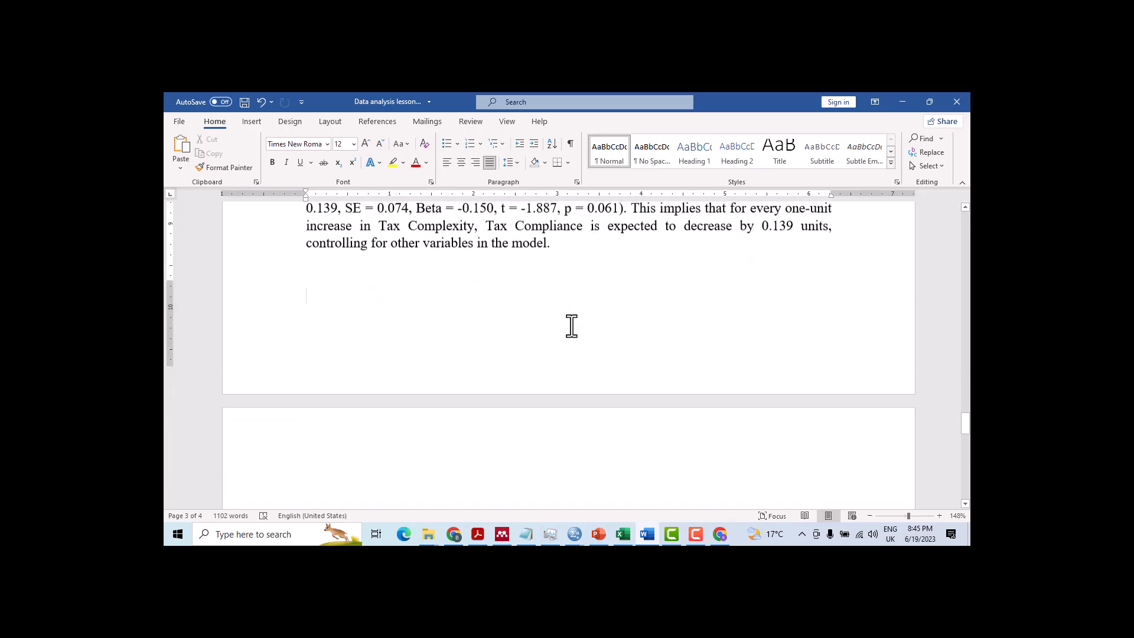
scroll(572, 294, up, 1)
right_click(320, 316)
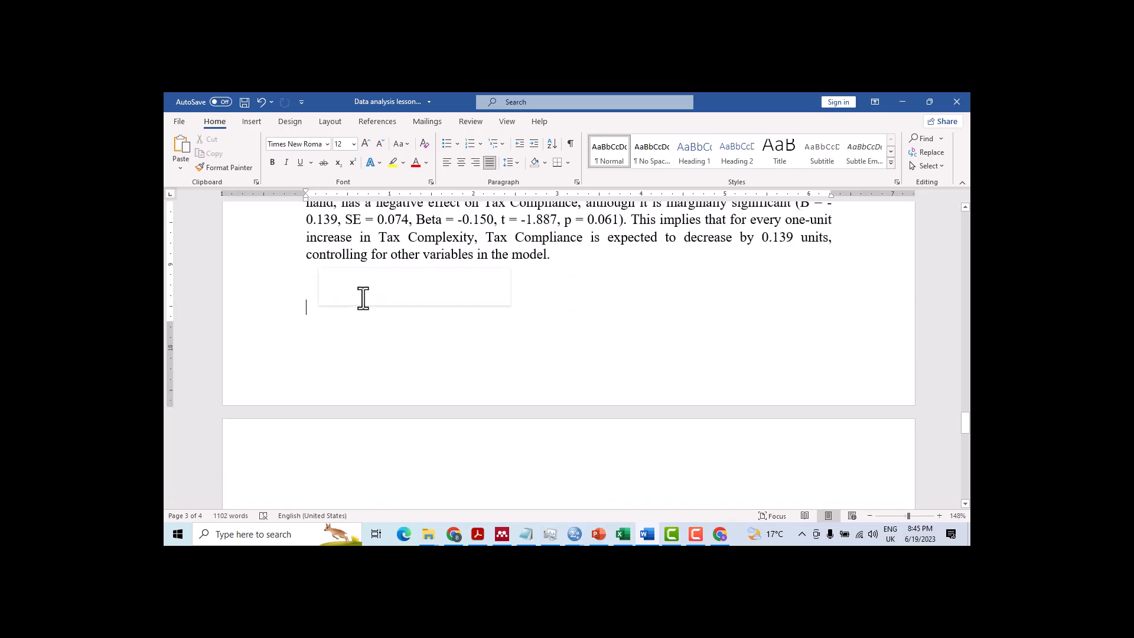
click(349, 375)
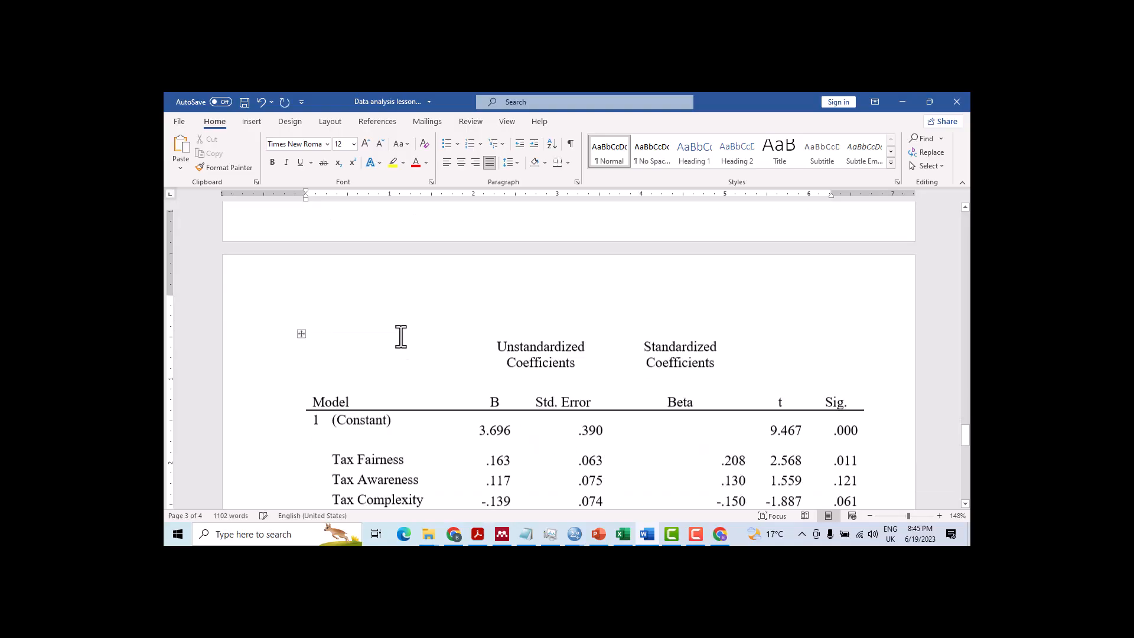
scroll(399, 334, down, 1)
scroll(448, 349, up, 3)
scroll(436, 353, down, 3)
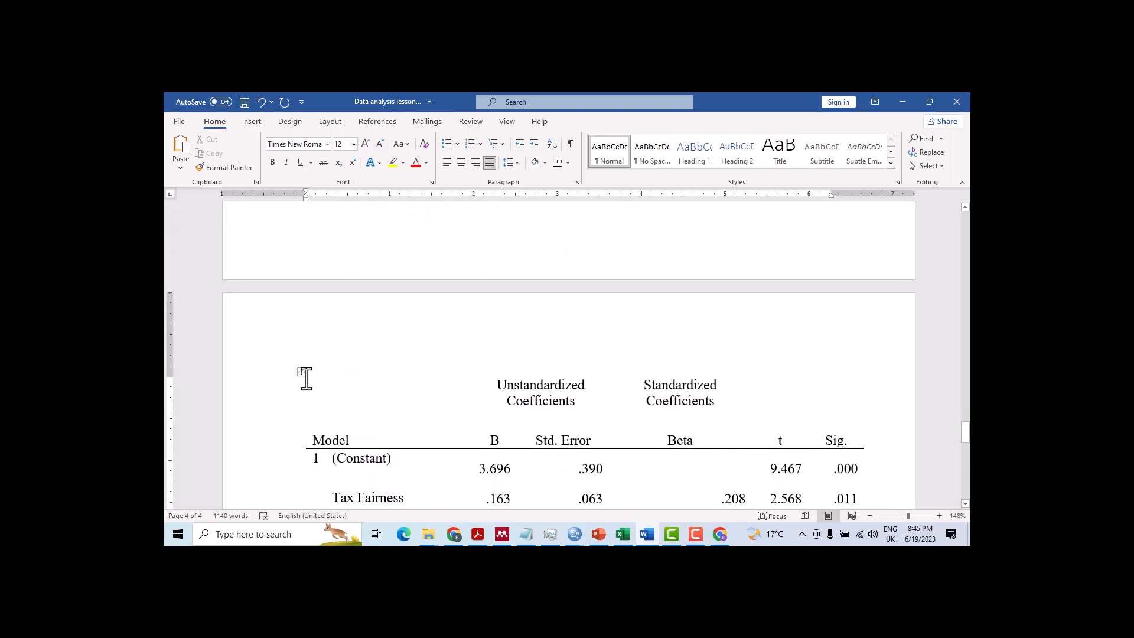
click(299, 371)
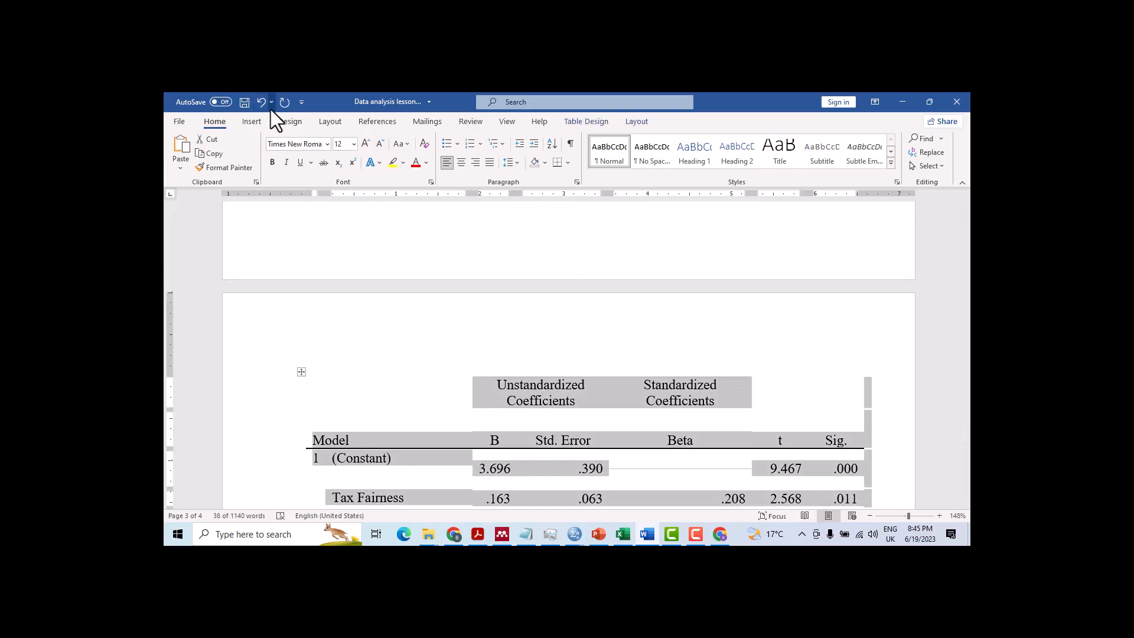
Switch to Excel, enter 1 in Q10 to end the earlier copy, and copy D5:J12 including the blank row above and the footnote
click(623, 534)
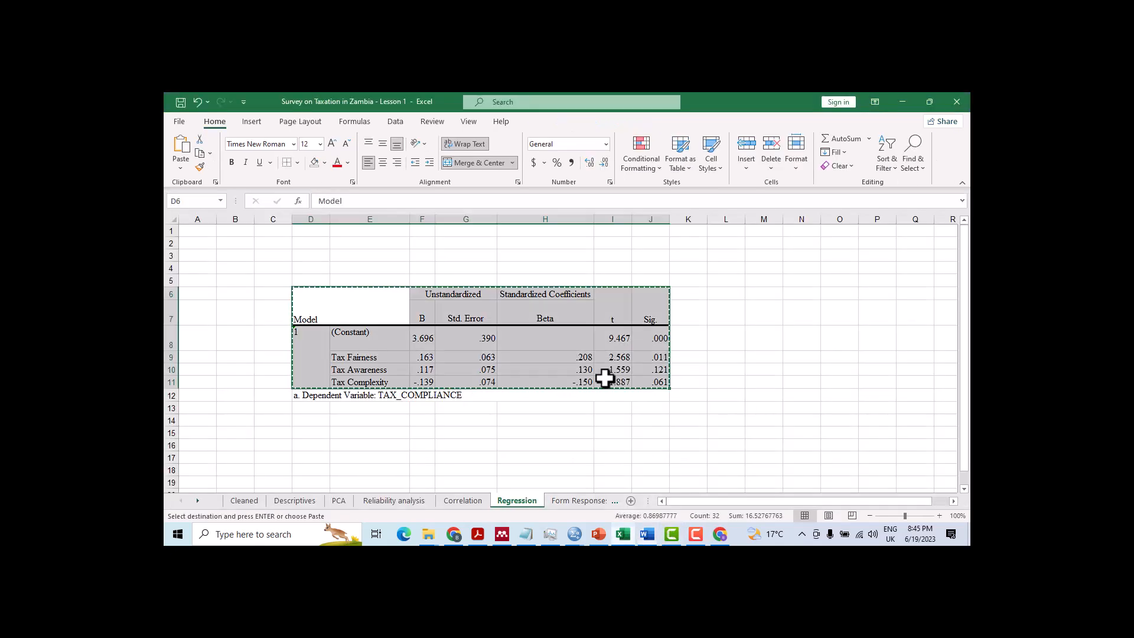
click(918, 367)
text(1)
drag(801, 377, 797, 371)
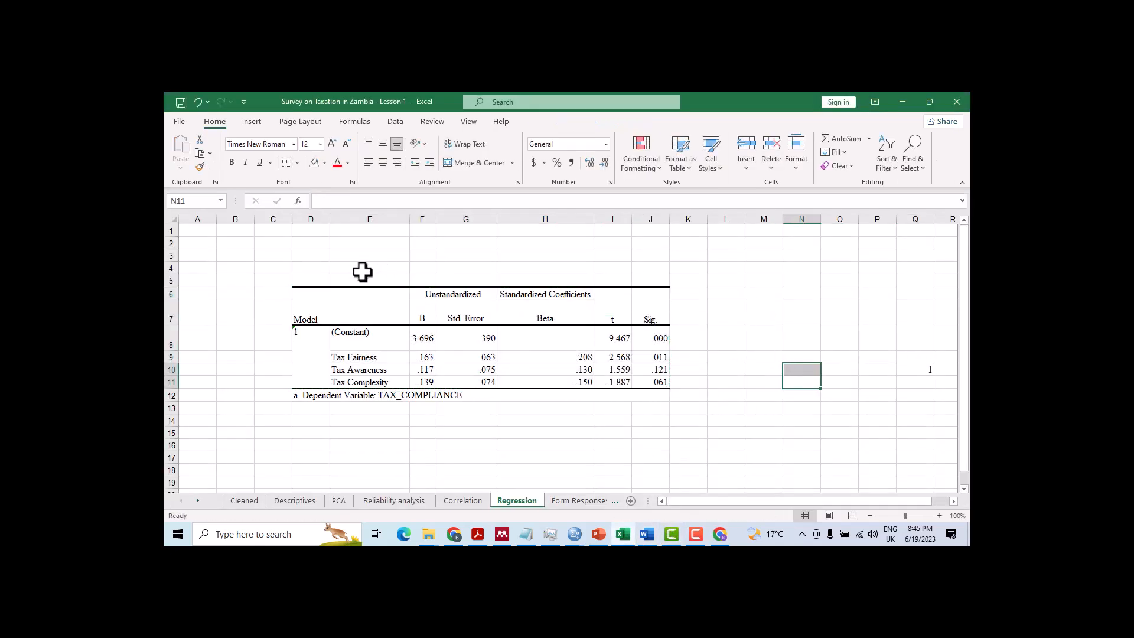
click(324, 279)
drag(455, 290, 648, 390)
key(ctrl+c)
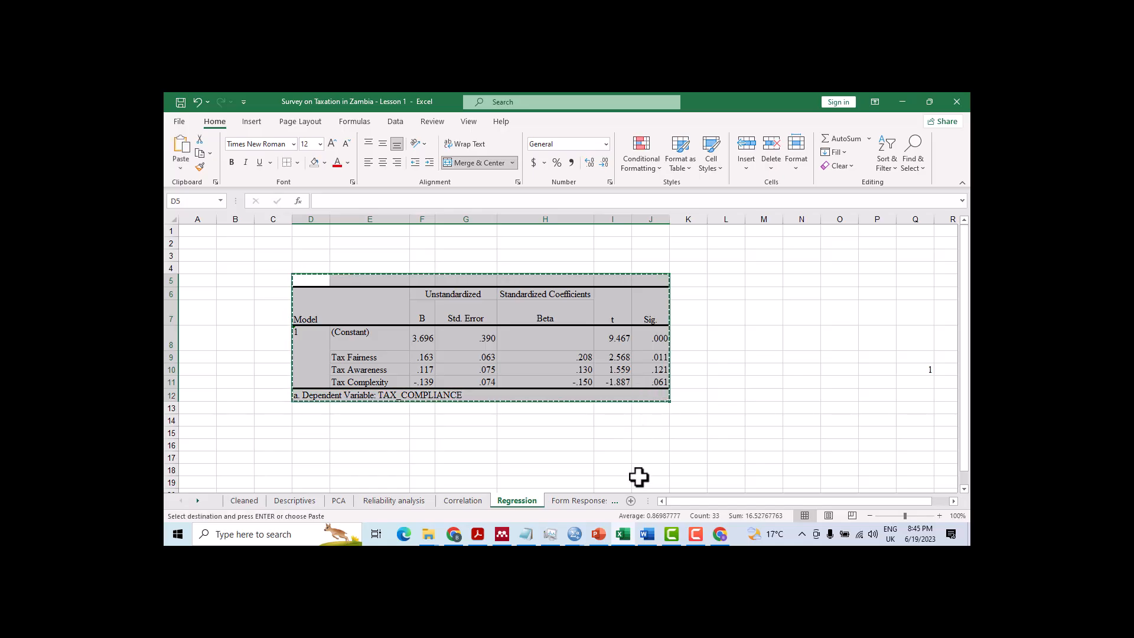
Switch to Word and paste the copied coefficients table on the empty line below the regression paragraph
click(648, 533)
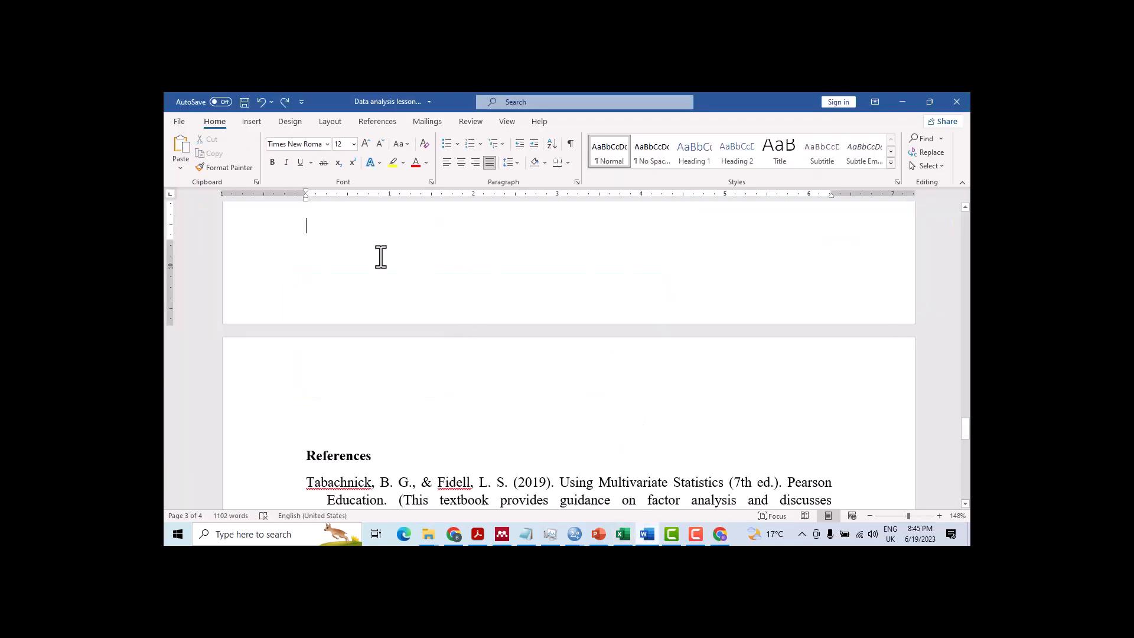
right_click(335, 230)
click(361, 289)
scroll(420, 261, up, 4)
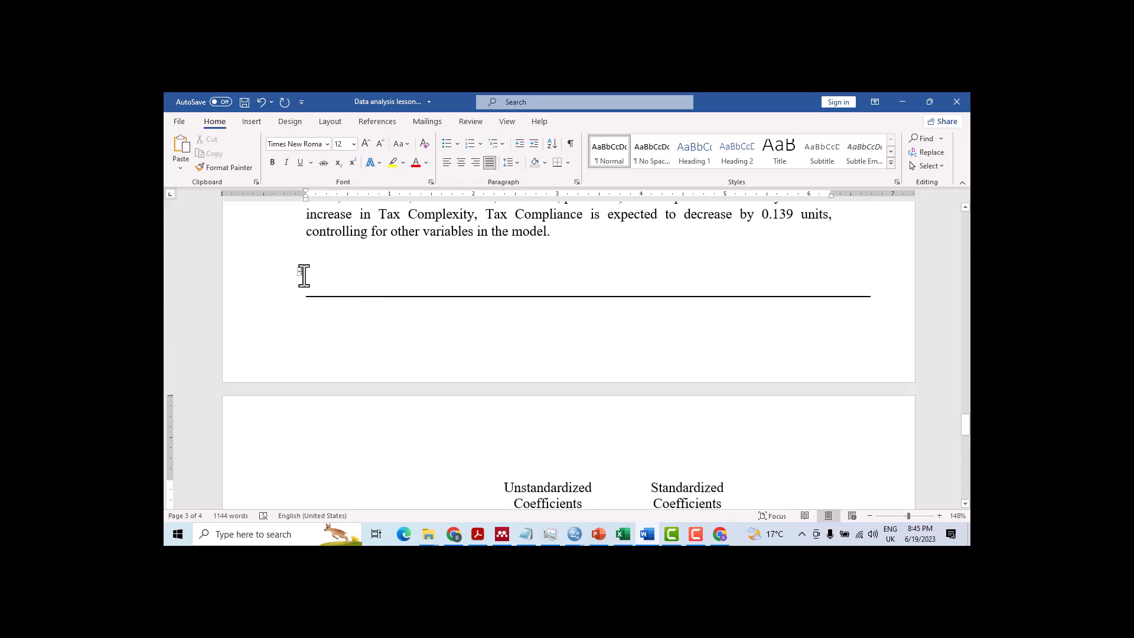
AutoFit the pasted coefficients table to the window width
click(301, 271)
right_click(303, 271)
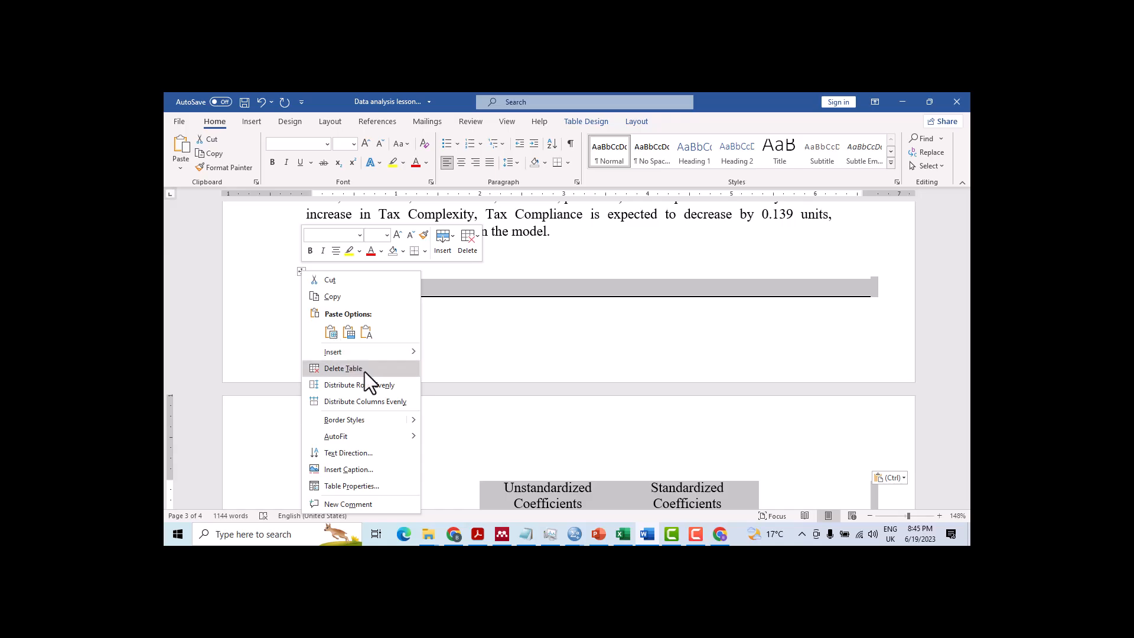
mouse_move(413, 438)
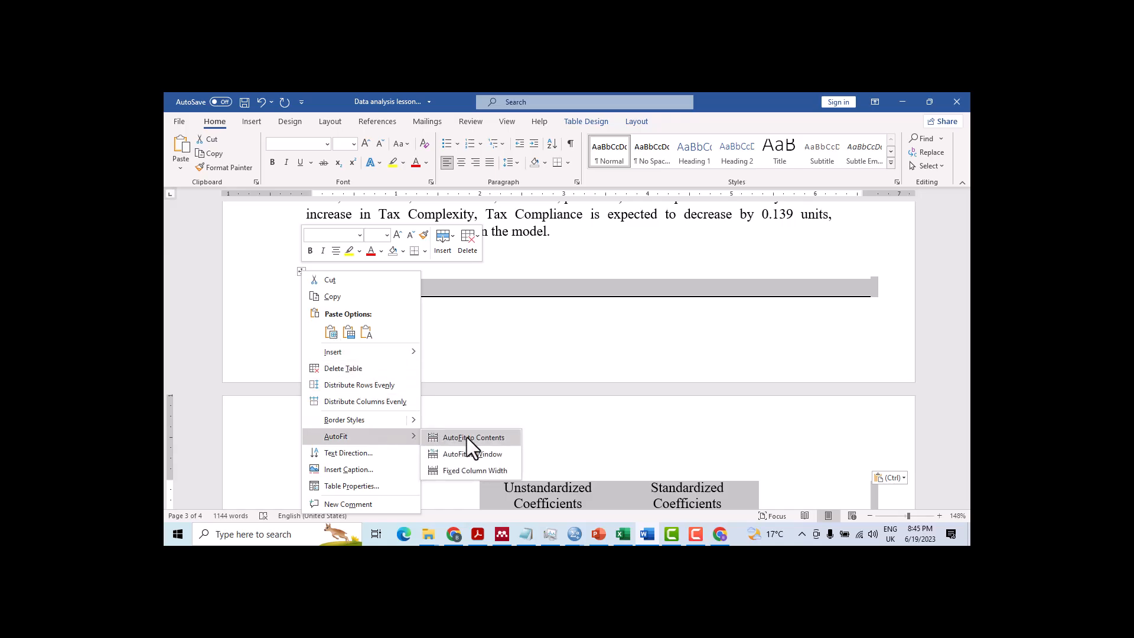
click(490, 453)
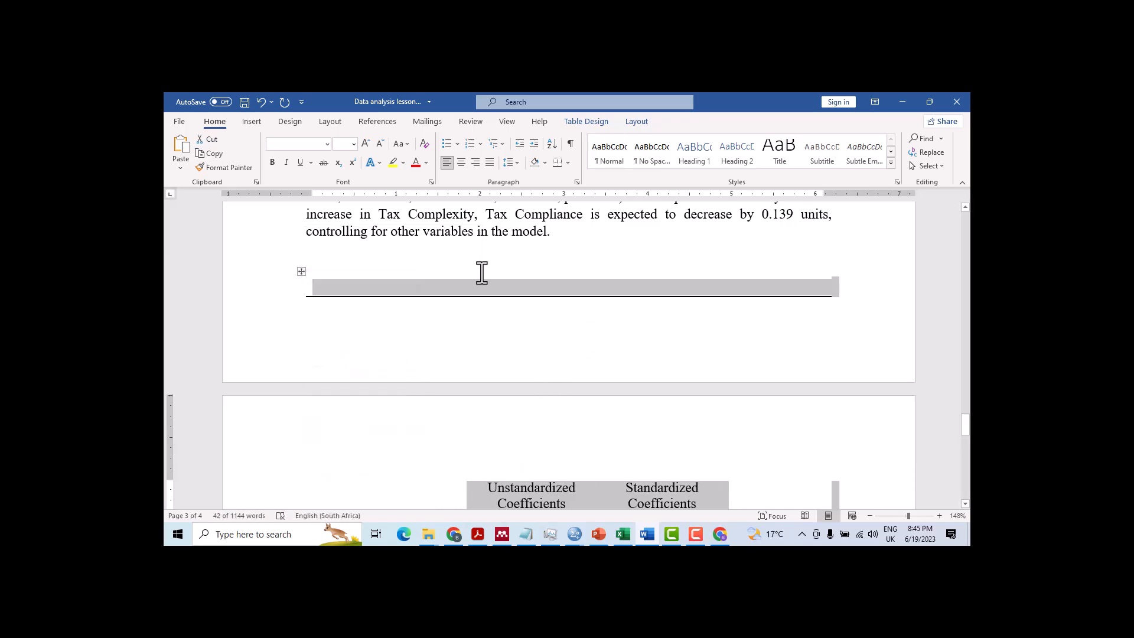
click(612, 286)
Make all the coefficients table's headings bold, including Model, B, Std. Error, Beta, t and Sig
scroll(562, 299, down, 3)
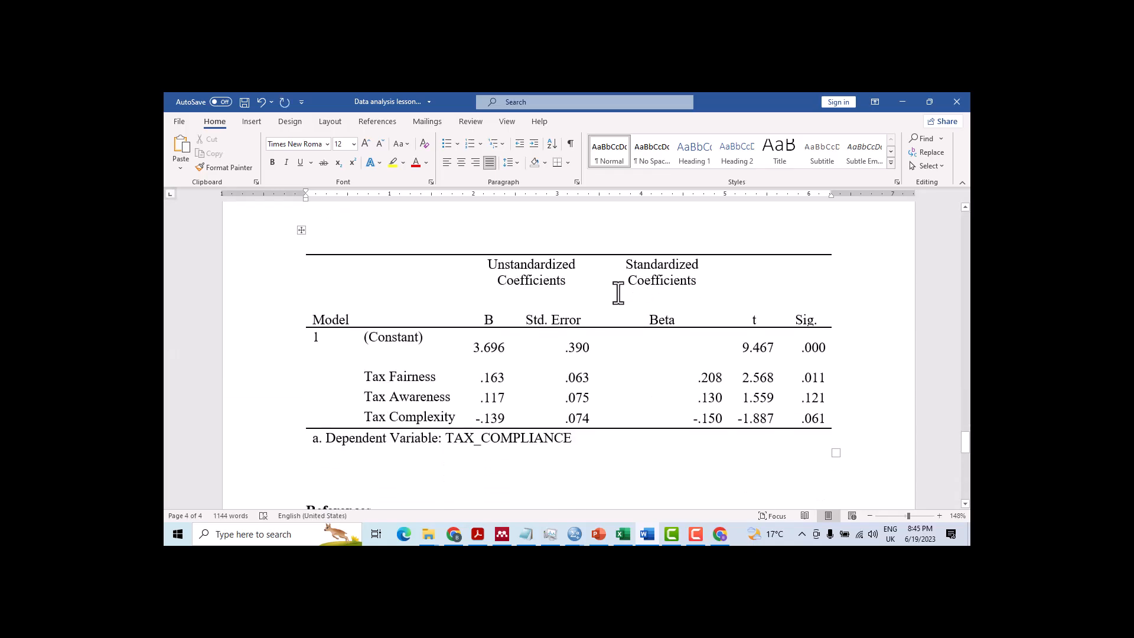
drag(825, 325, 301, 263)
click(272, 162)
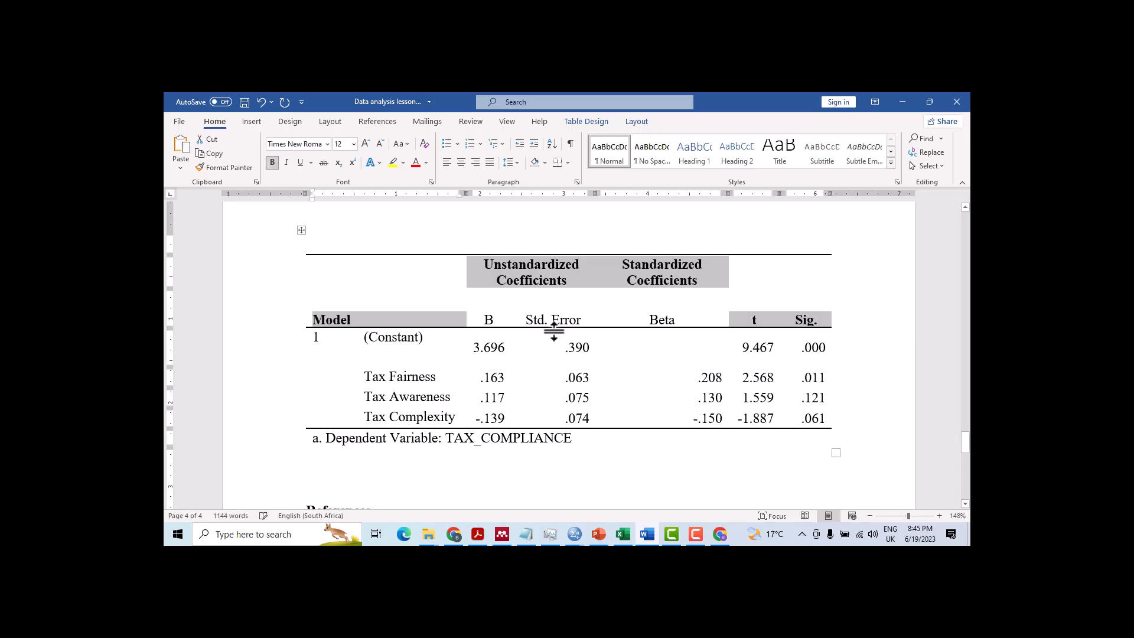
click(564, 439)
drag(698, 313, 488, 310)
click(481, 298)
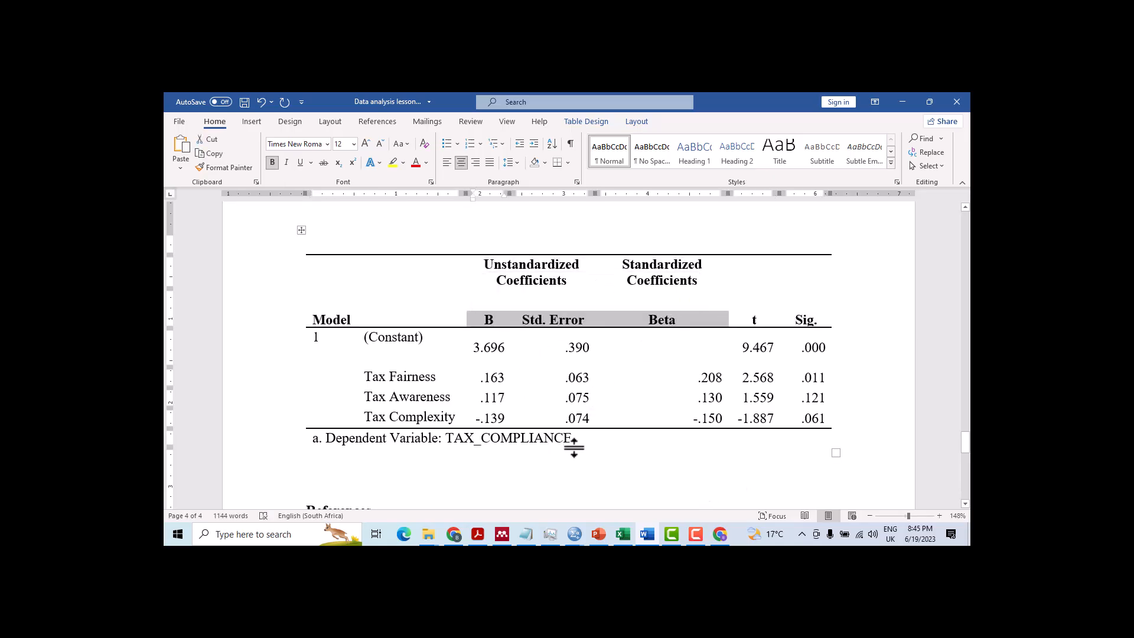
click(642, 298)
Center the values in the Beta, t and Sig. columns for all rows from Constant to Tax Complexity
scroll(707, 287, up, 3)
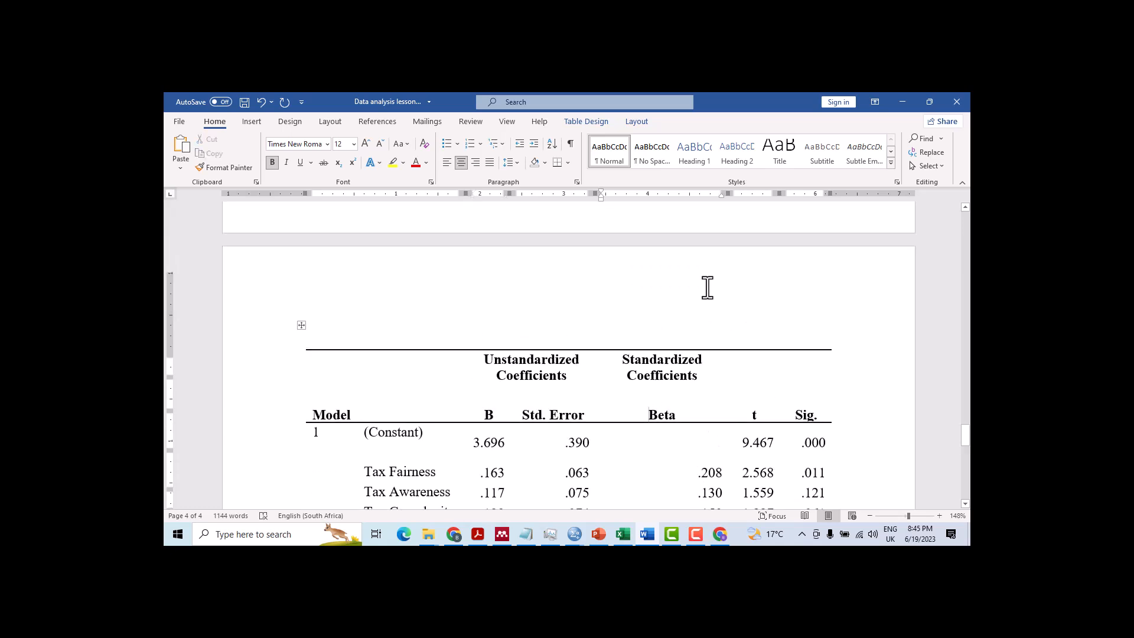
scroll(754, 384, down, 2)
drag(829, 465, 638, 380)
click(462, 166)
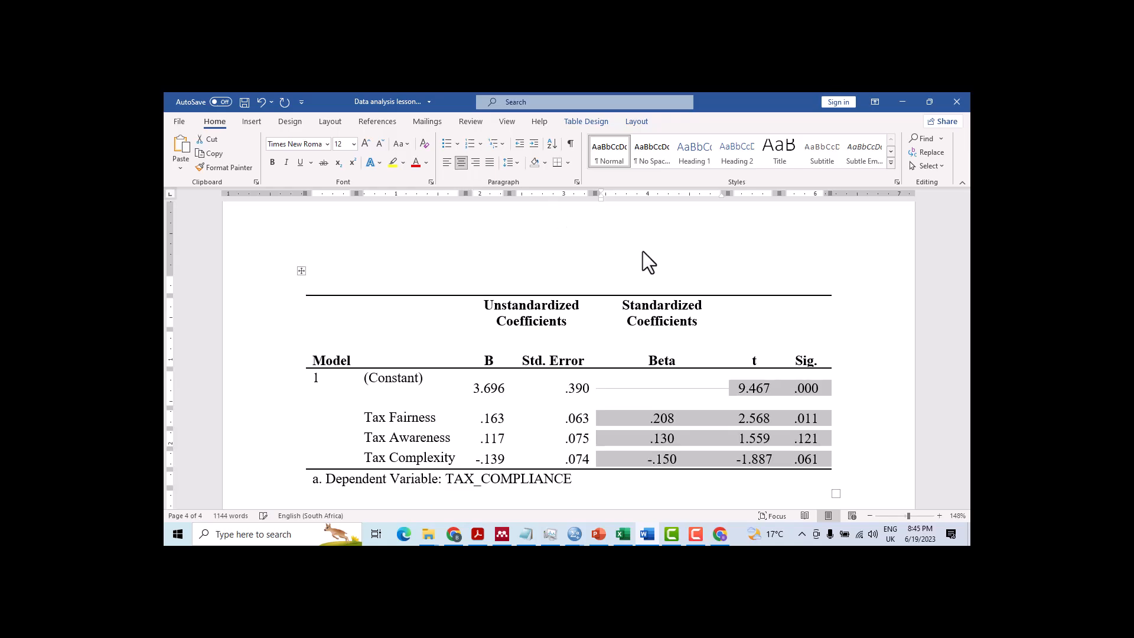
click(706, 260)
Compare the Sig. values for Tax Fairness, Tax Awareness and Tax Complexity in the coefficients table with the 5.4 Regression Analysis text
click(813, 419)
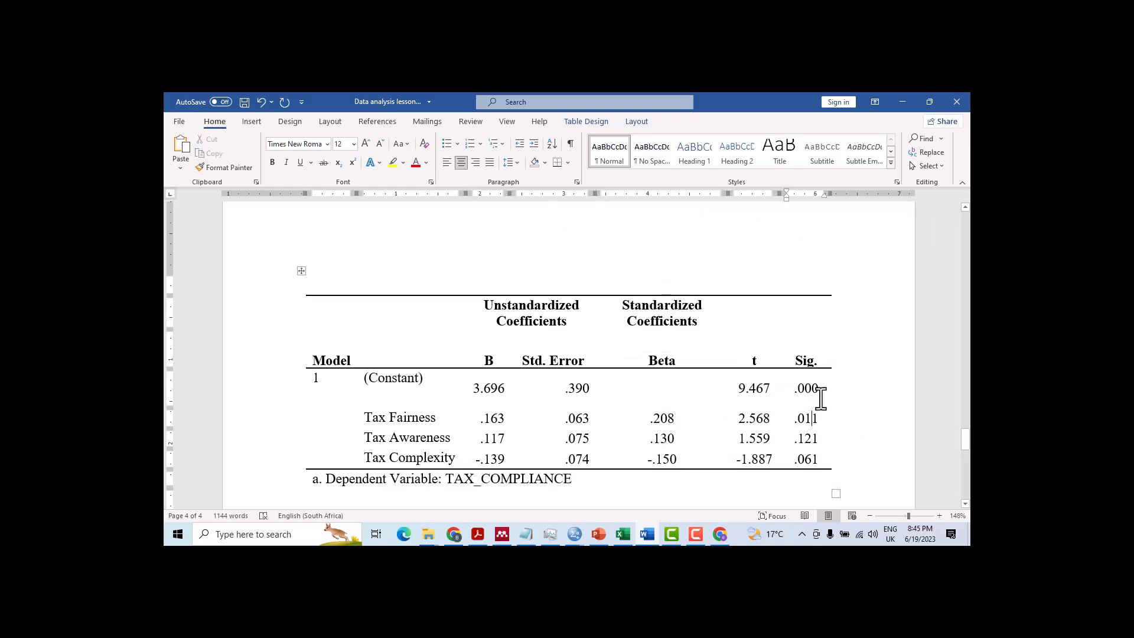
drag(820, 418, 805, 418)
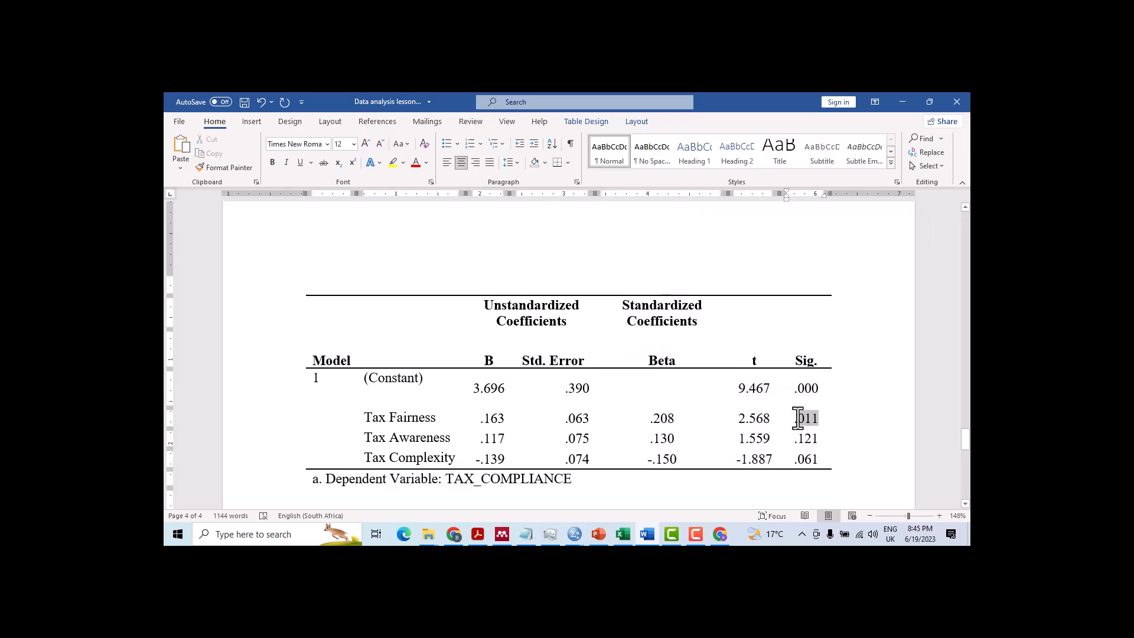
drag(818, 459, 790, 460)
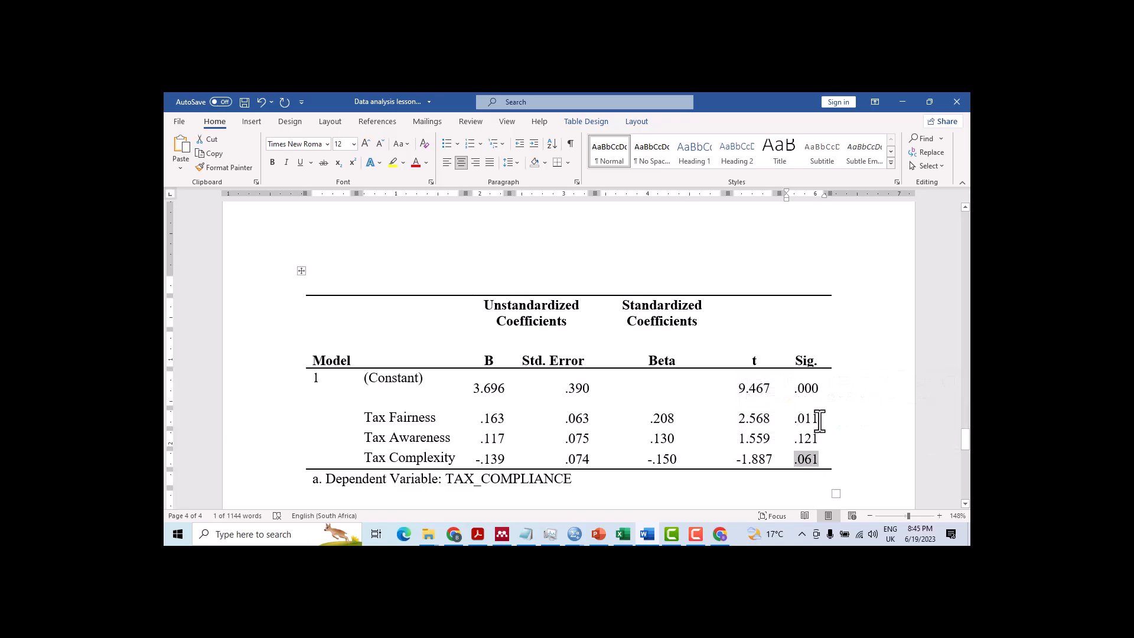
drag(819, 418, 793, 418)
click(803, 360)
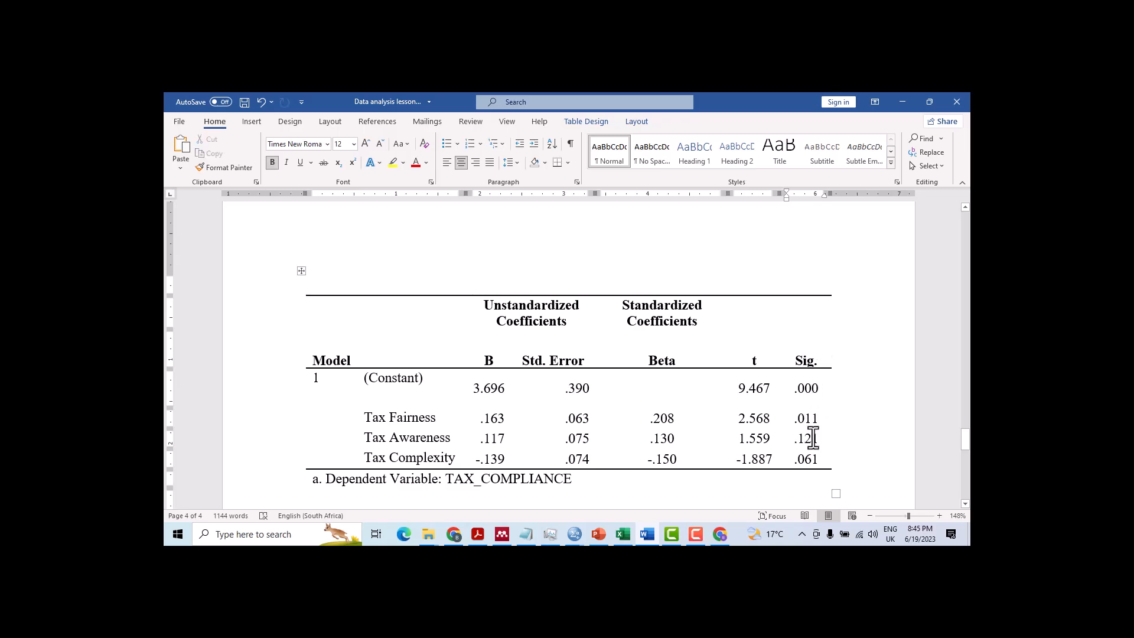
scroll(813, 438, down, 1)
scroll(813, 438, up, 3)
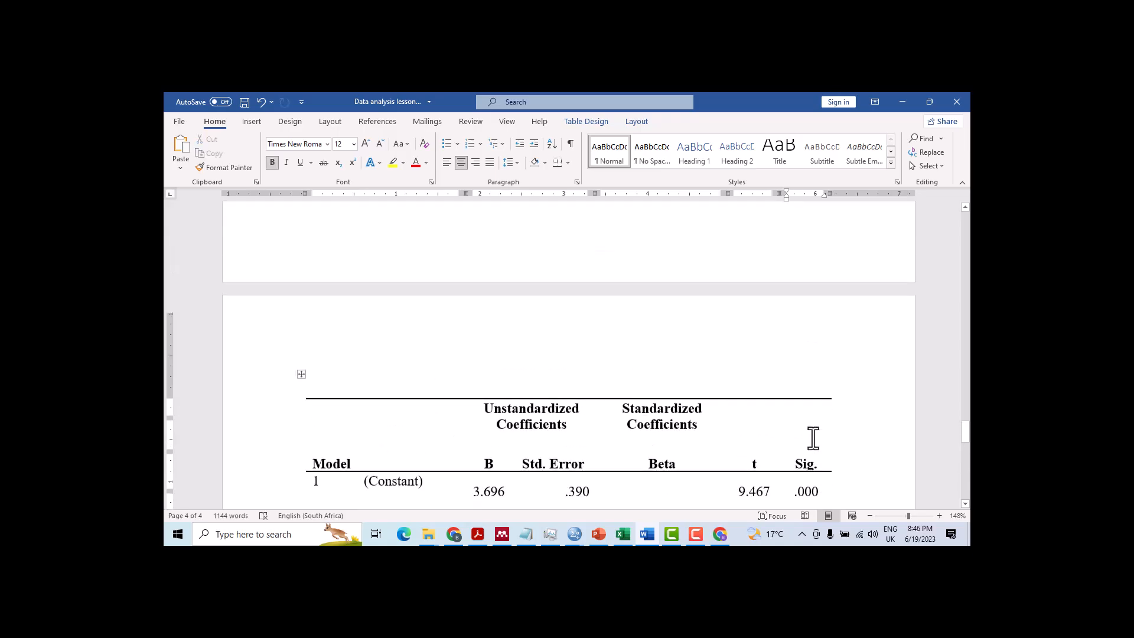
scroll(813, 438, down, 3)
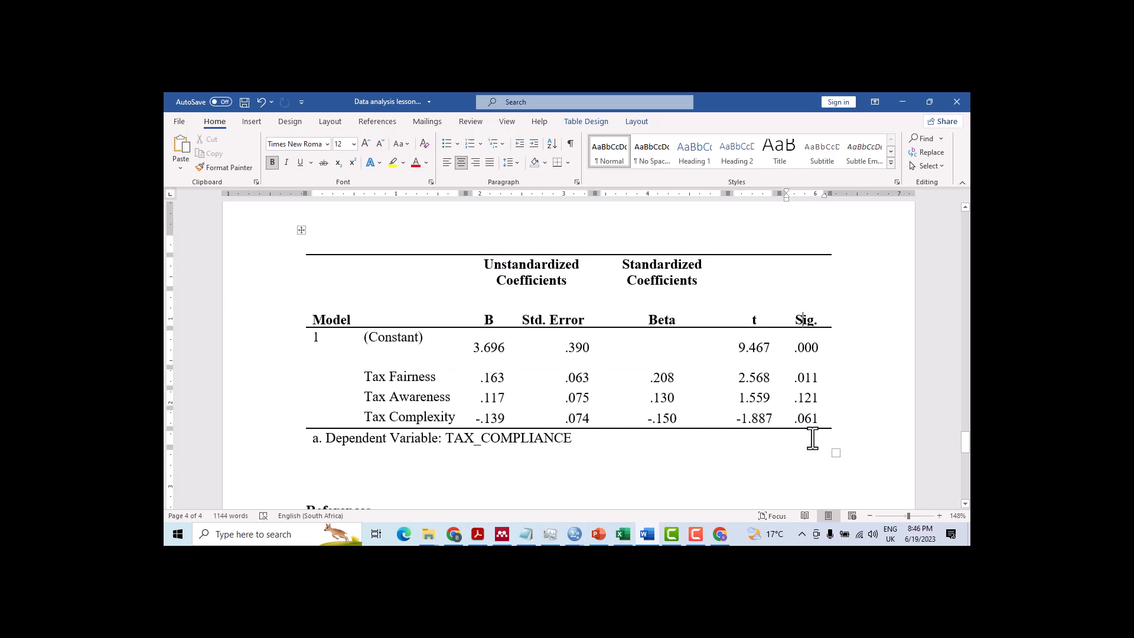
scroll(813, 438, up, 10)
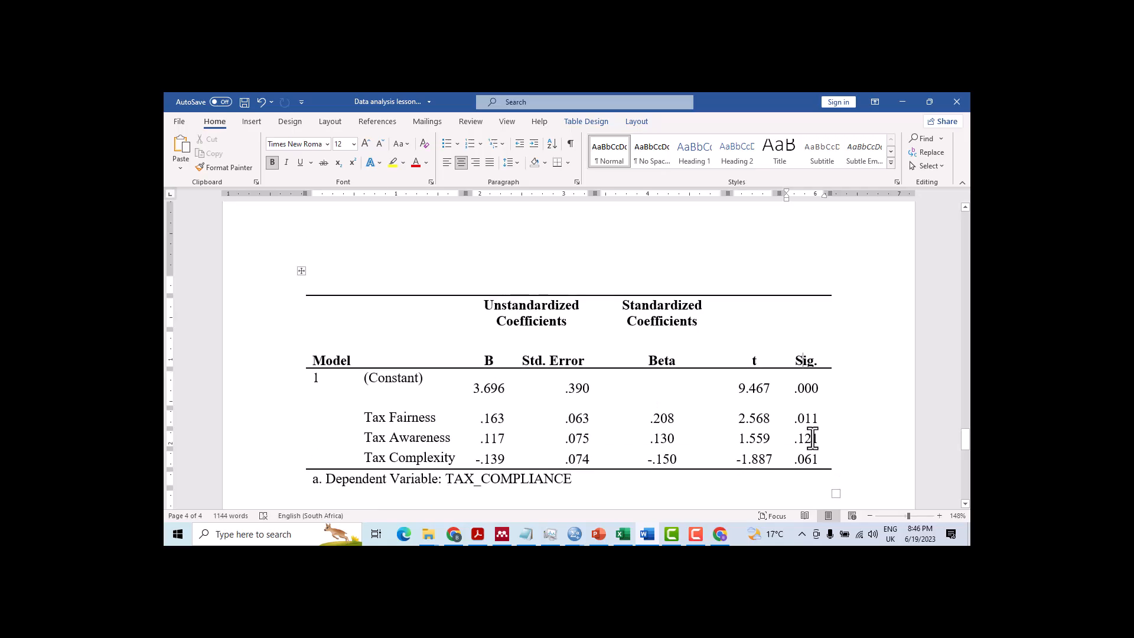
scroll(813, 438, up, 1)
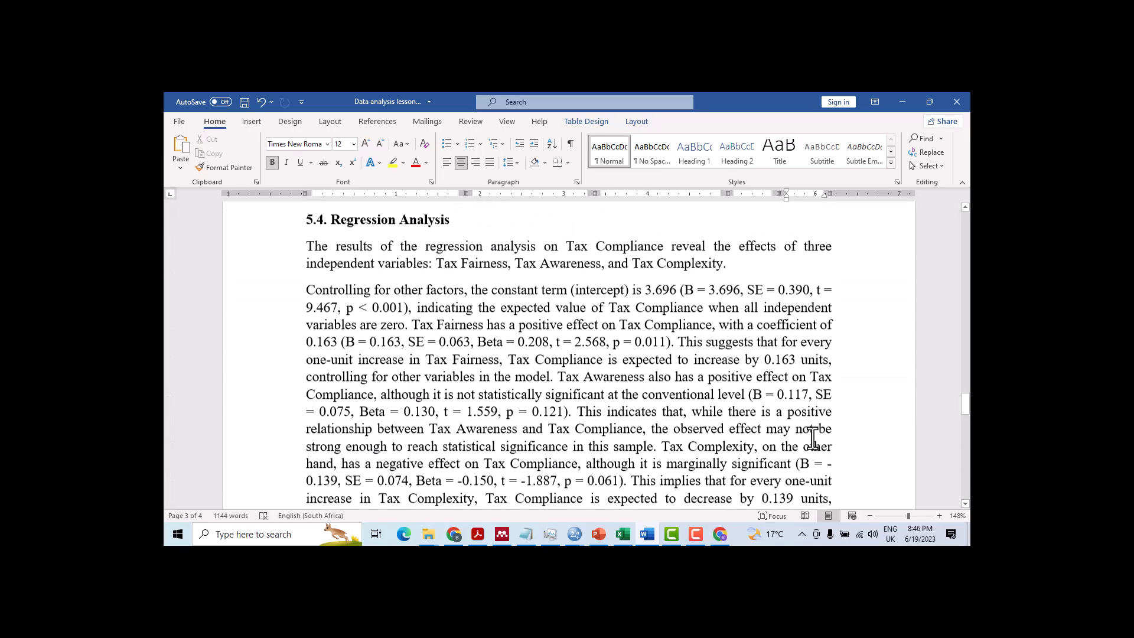
scroll(813, 438, down, 1)
scroll(813, 438, up, 1)
scroll(813, 438, down, 1)
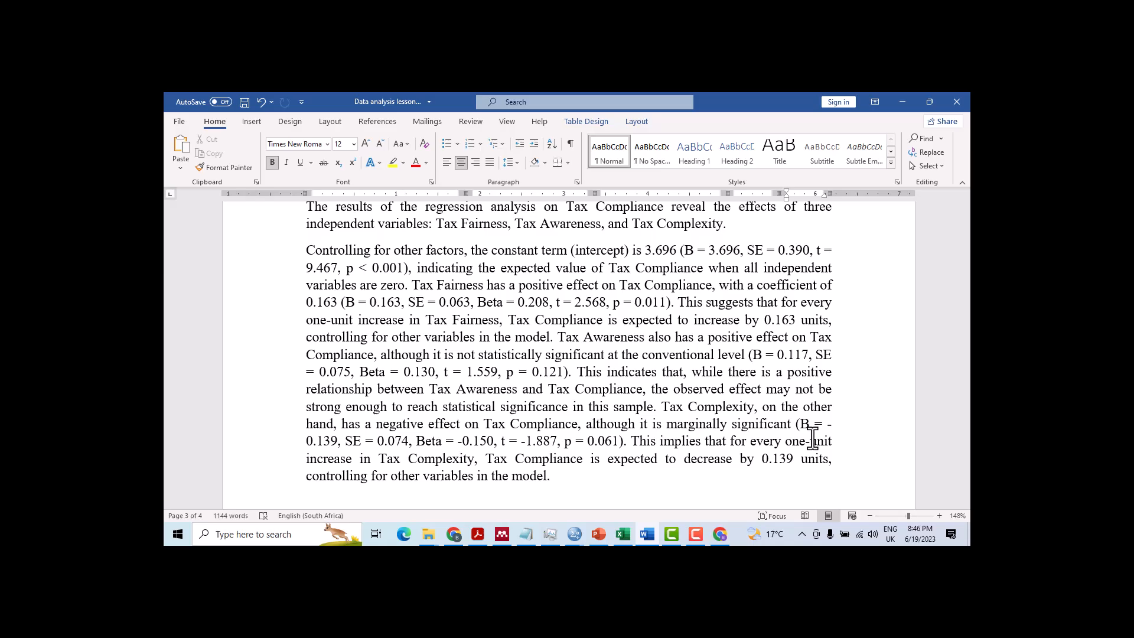
scroll(813, 438, up, 3)
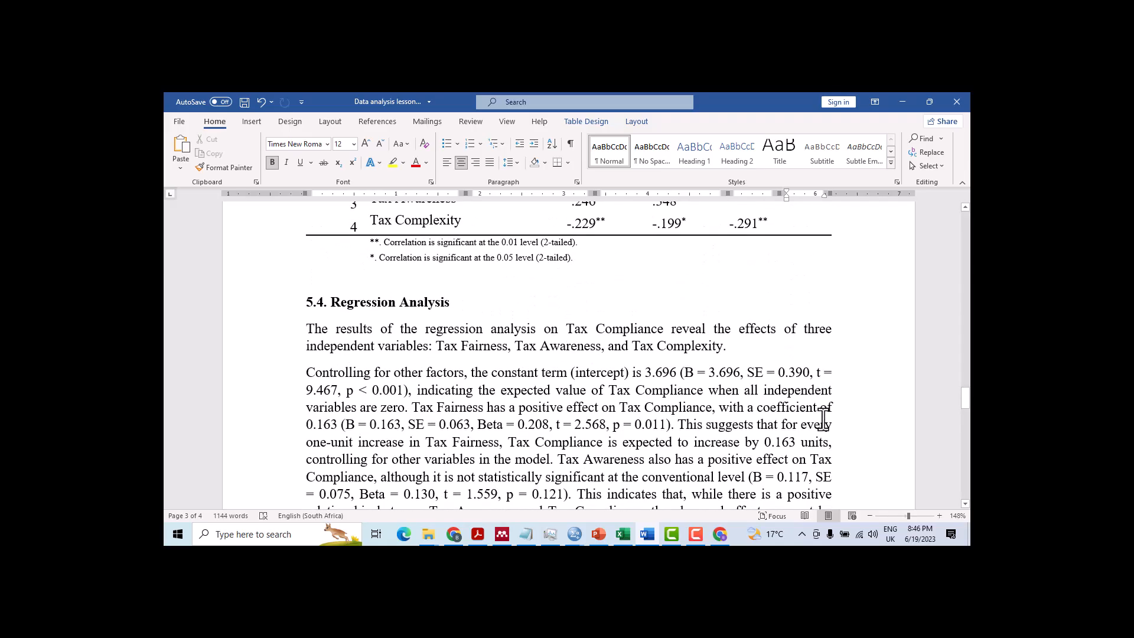
Review Chapter 5 from the introduction through the sample profile, validity and reliability, correlation and regression sections, including their tables
scroll(629, 329, up, 15)
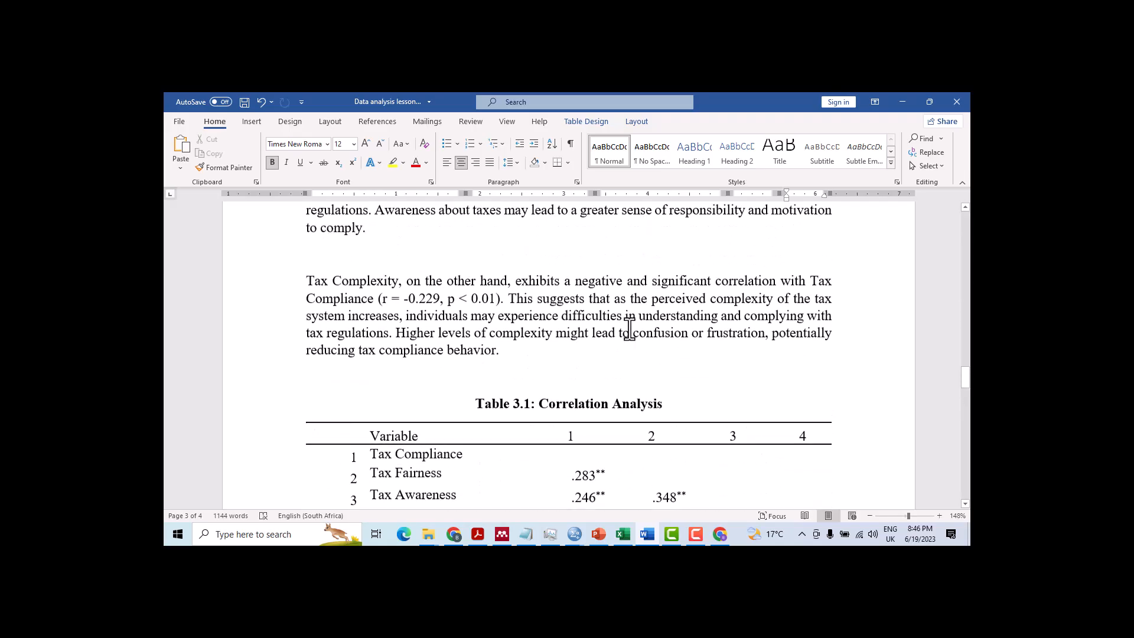
scroll(630, 330, up, 20)
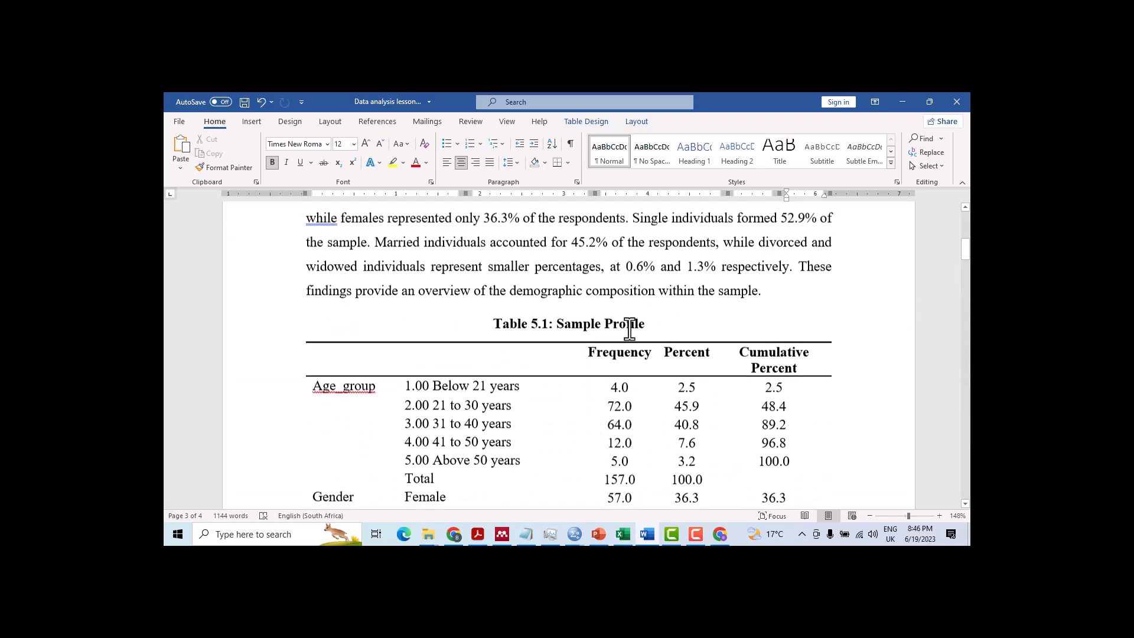
scroll(628, 328, down, 4)
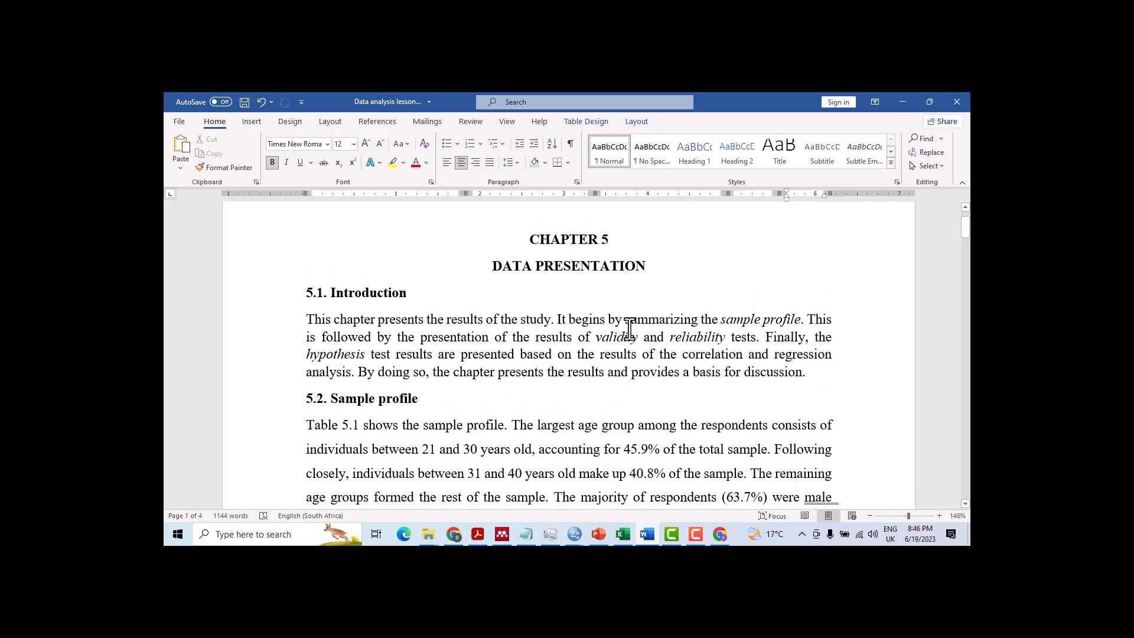
scroll(400, 346, up, 2)
scroll(399, 345, down, 3)
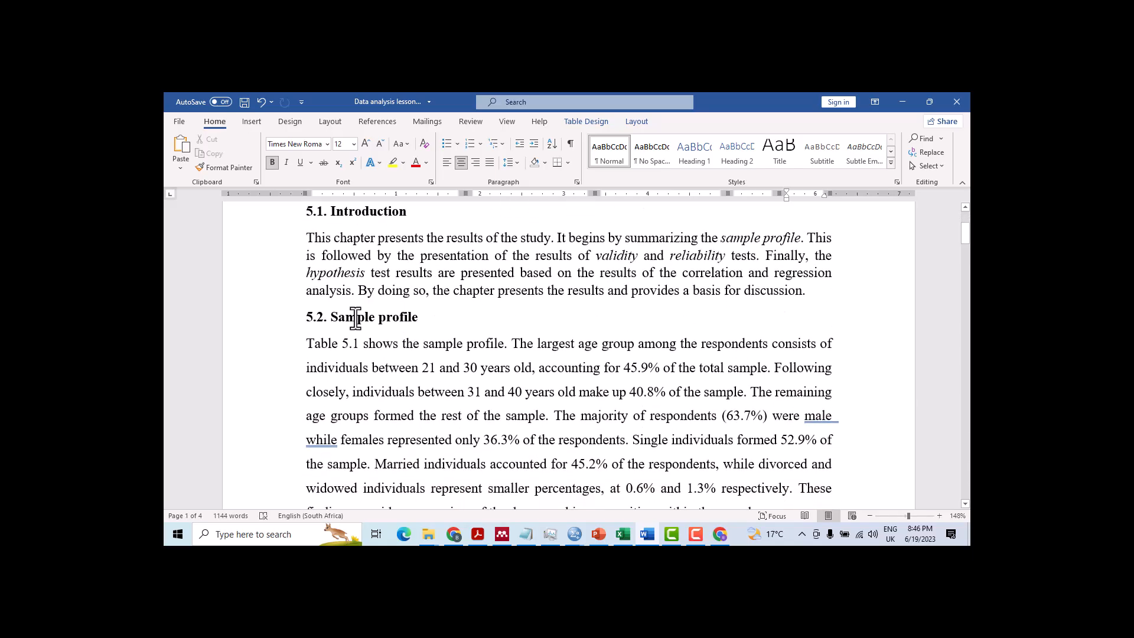
drag(354, 319, 413, 317)
scroll(501, 378, down, 15)
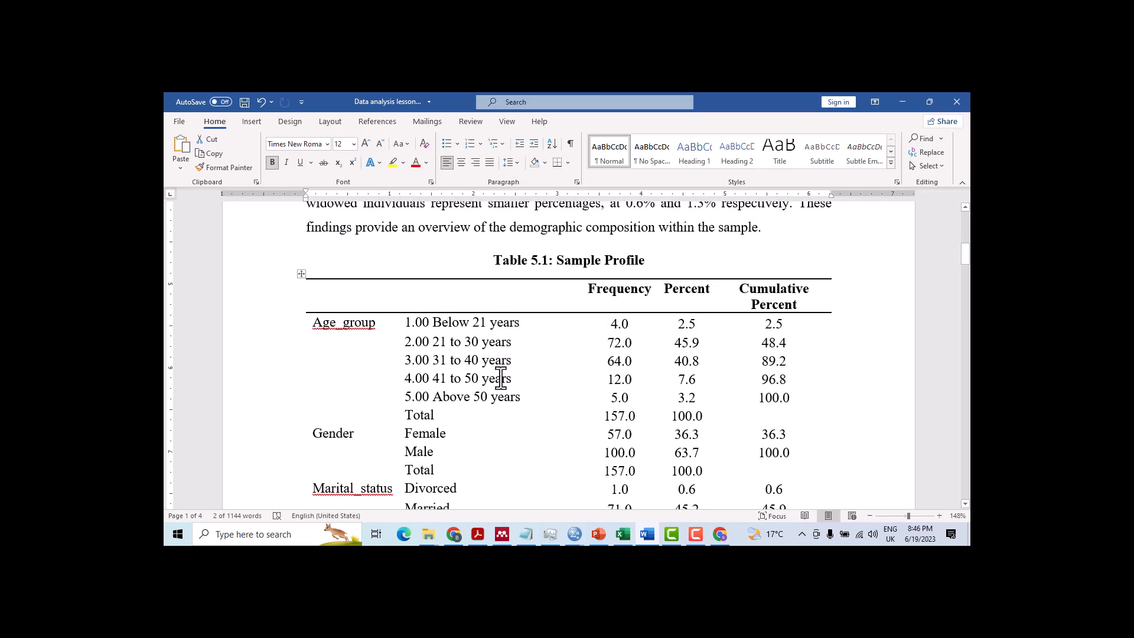
scroll(500, 378, up, 5)
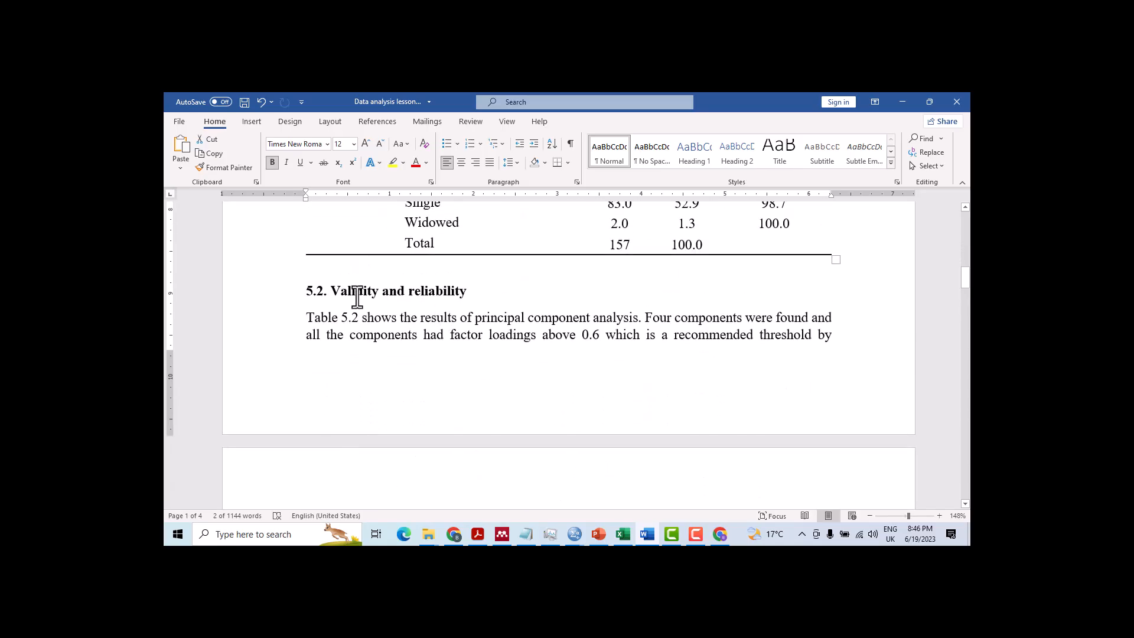
drag(353, 290, 440, 284)
scroll(596, 425, down, 8)
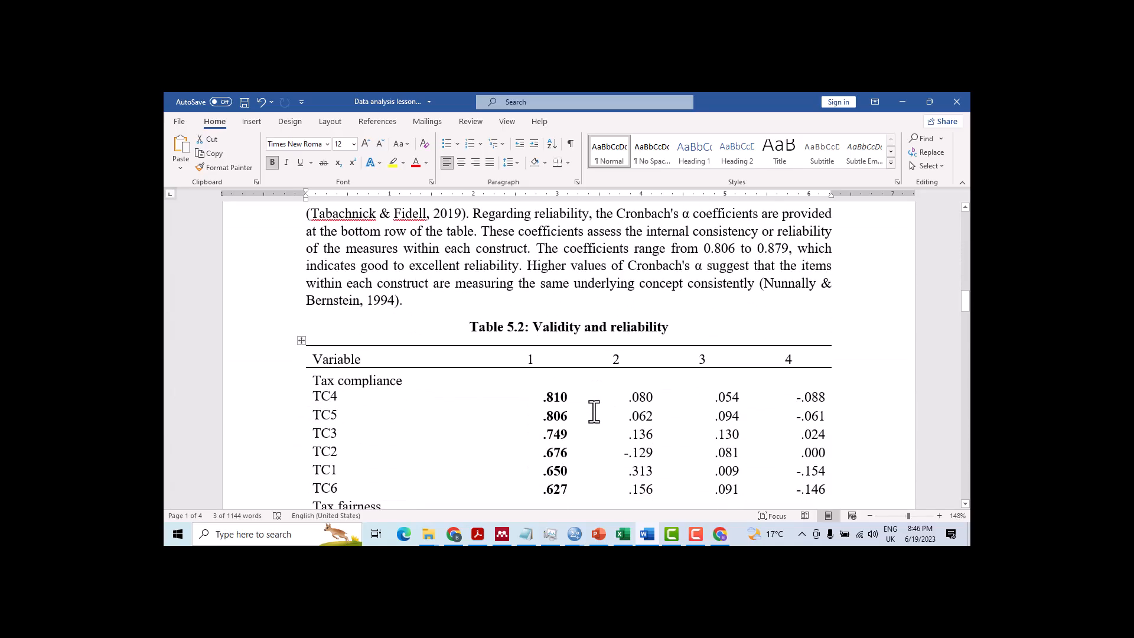
scroll(592, 407, up, 1)
scroll(531, 330, down, 10)
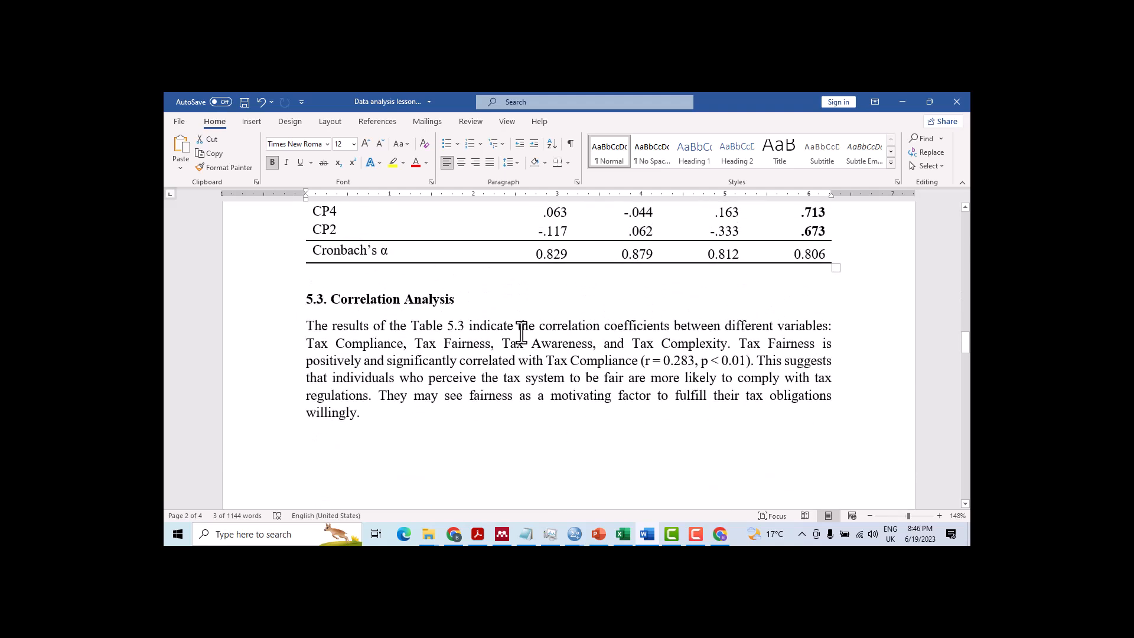
scroll(519, 334, down, 10)
drag(540, 351, 692, 365)
scroll(593, 423, down, 9)
scroll(593, 424, down, 5)
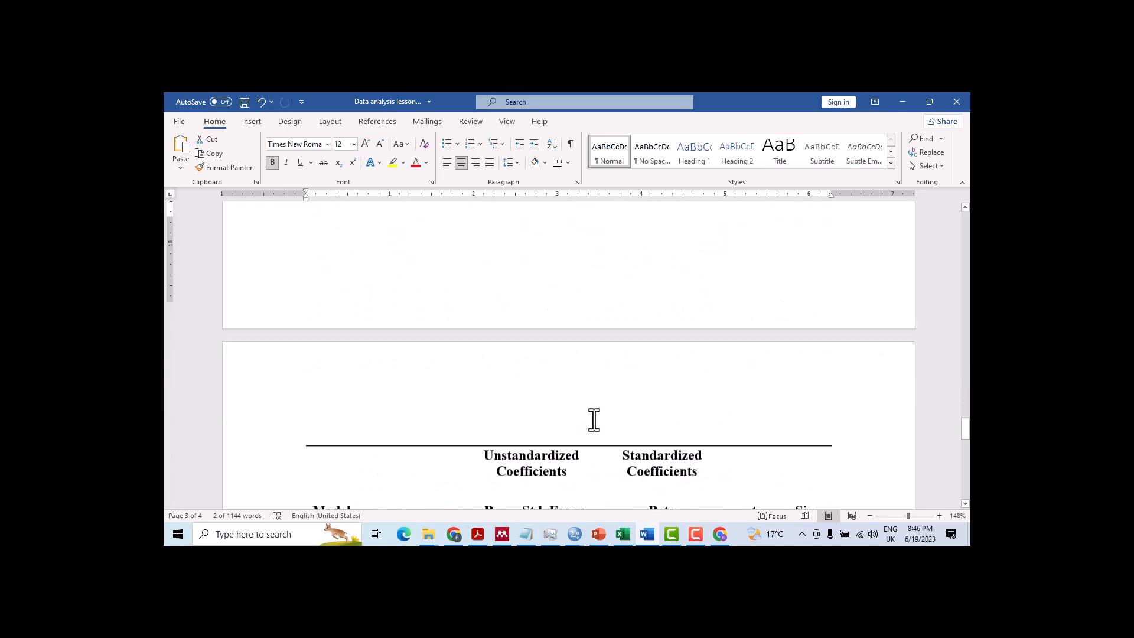
Add a centered caption line above the coefficients table and start it with the word "Table"
click(599, 399)
click(546, 403)
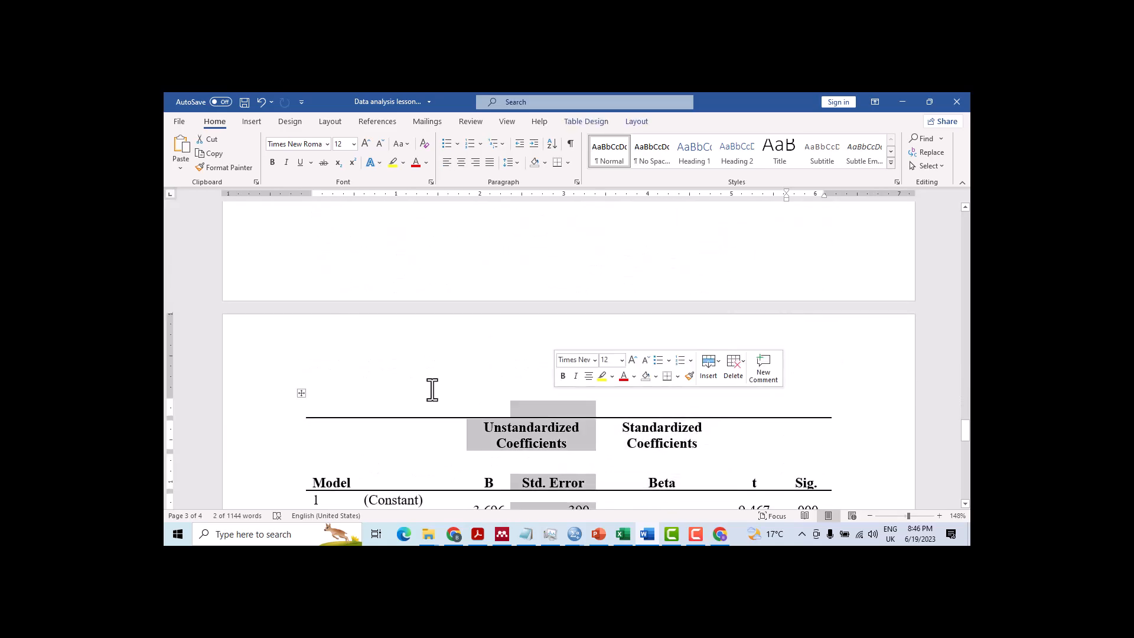
click(426, 399)
scroll(493, 346, up, 4)
click(610, 372)
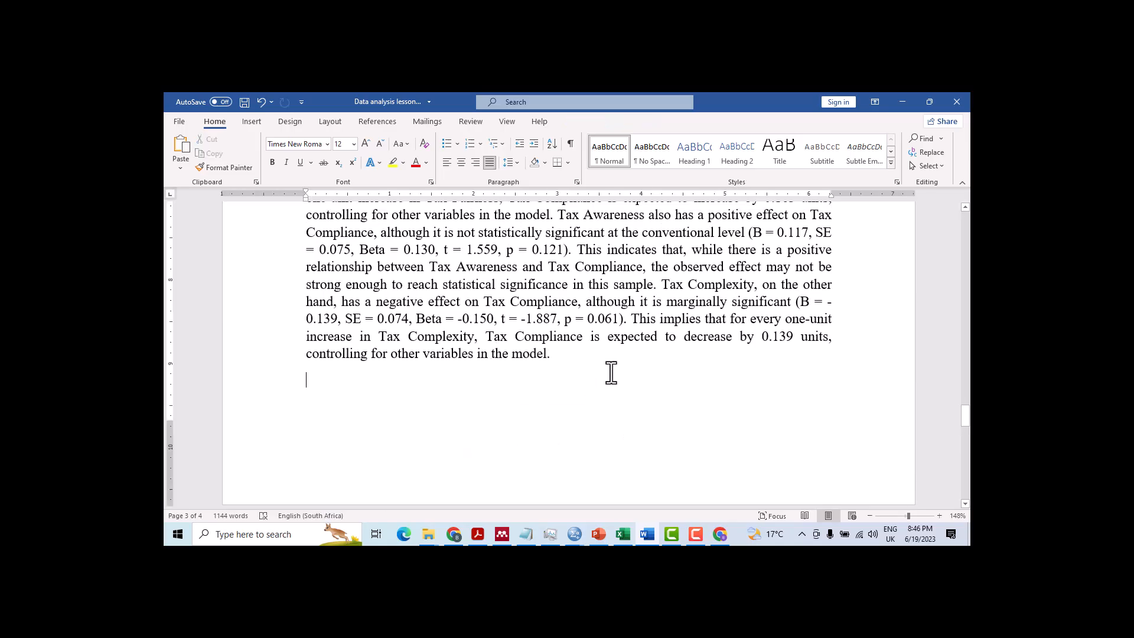
key(Return)
key(Return)
key(Return)
scroll(611, 372, down, 3)
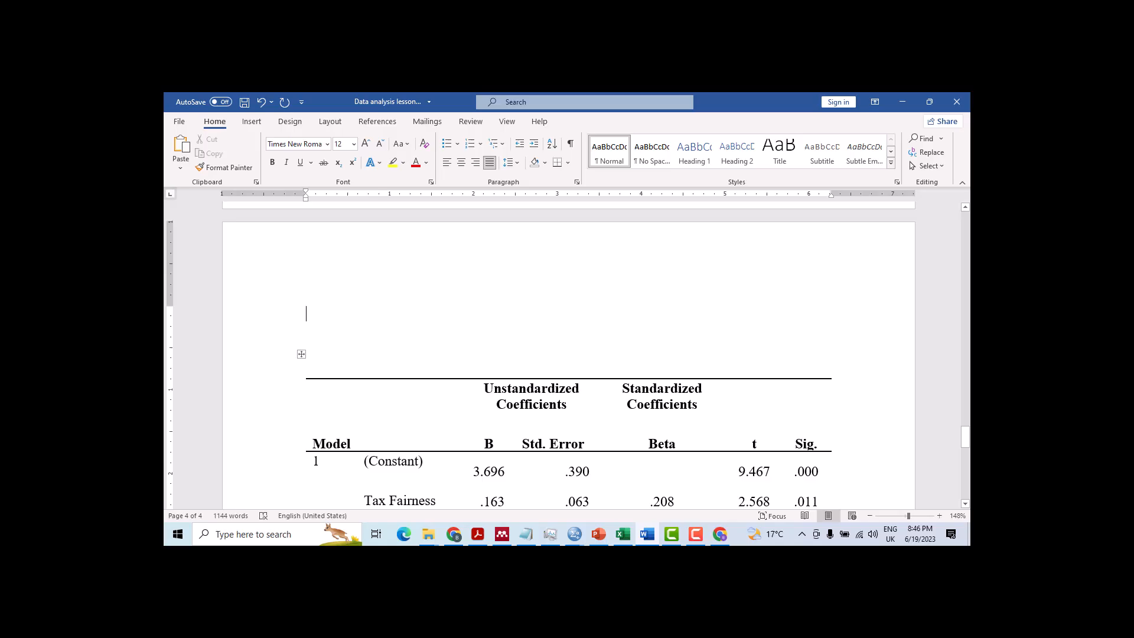
scroll(564, 413, down, 1)
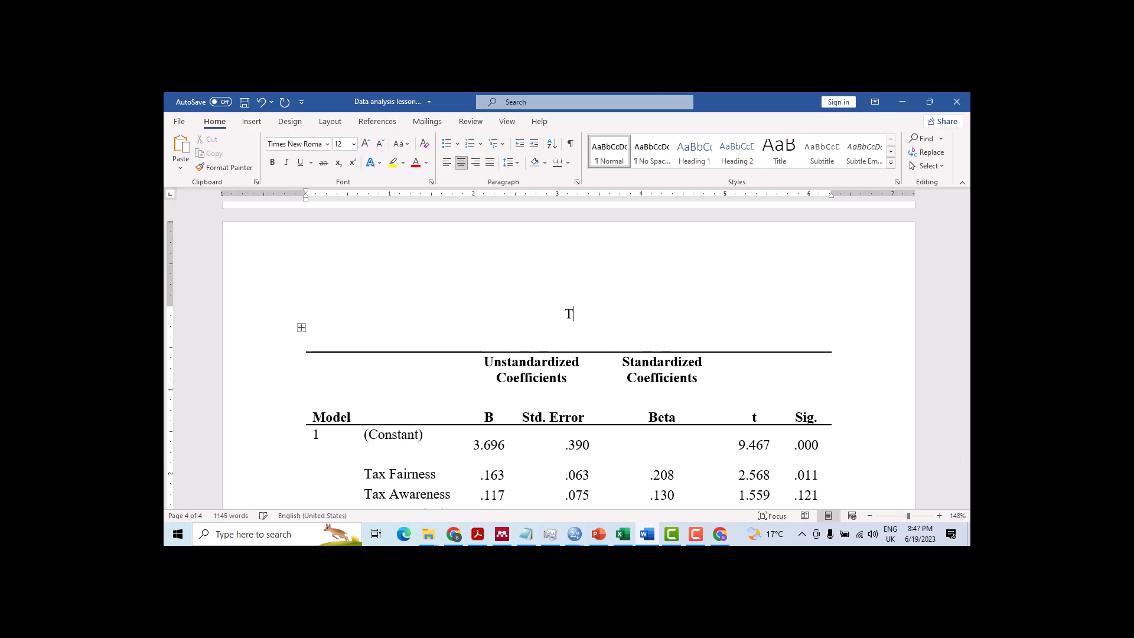
text(able)
Renumber the Correlation Analysis table's caption as Table 5.3, after checking the numbering of the preceding tables
scroll(502, 351, up, 10)
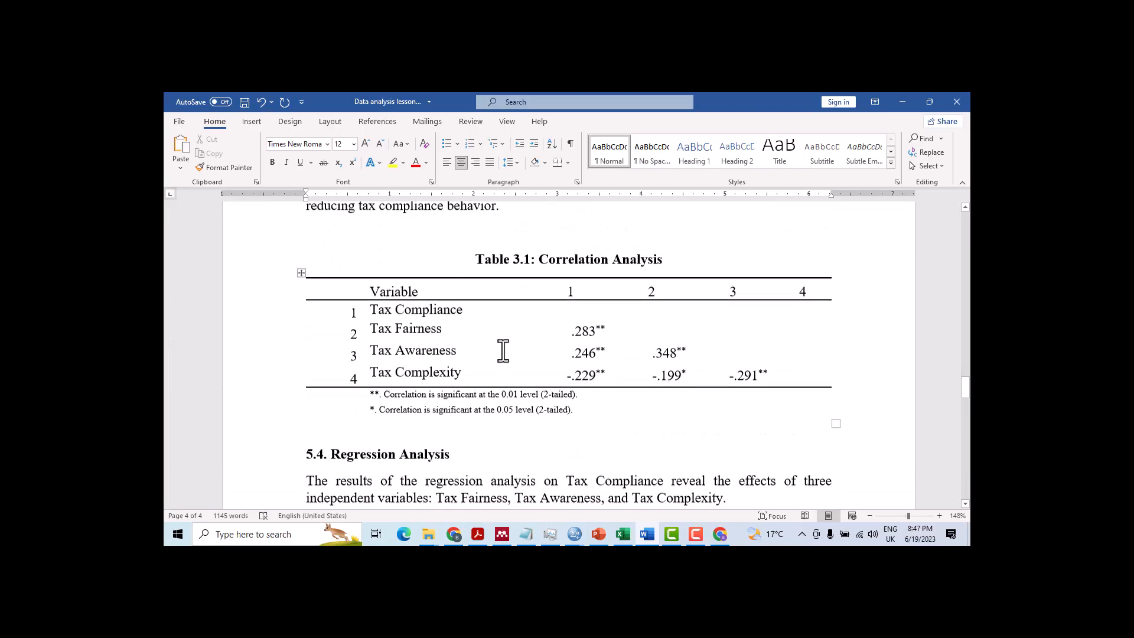
scroll(502, 352, down, 5)
scroll(582, 443, up, 15)
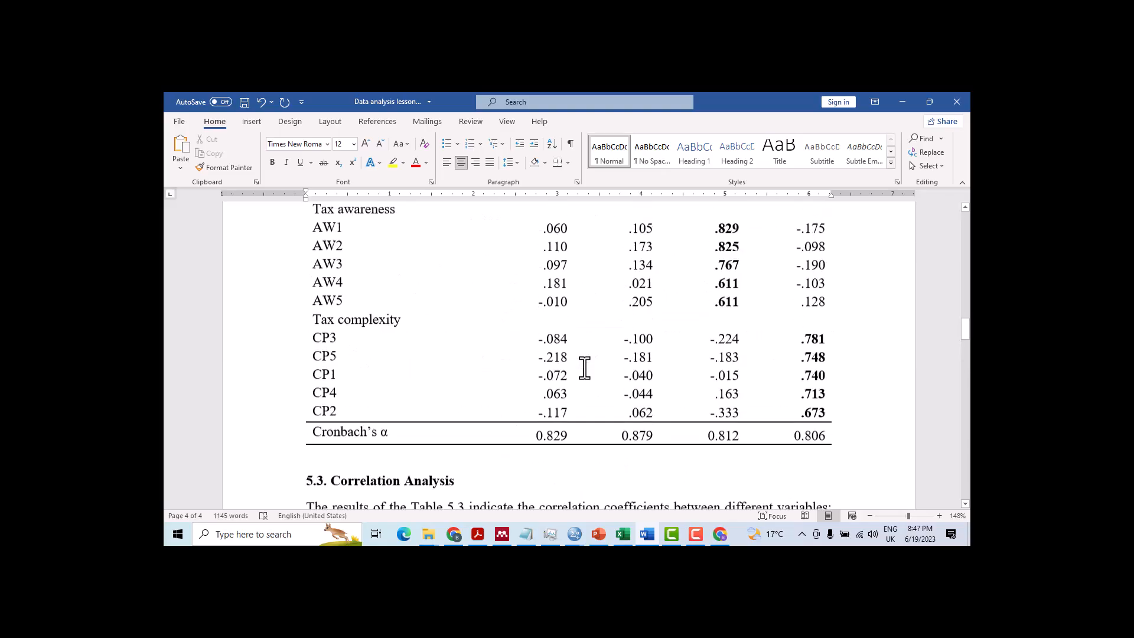
scroll(584, 367, up, 8)
scroll(590, 395, down, 8)
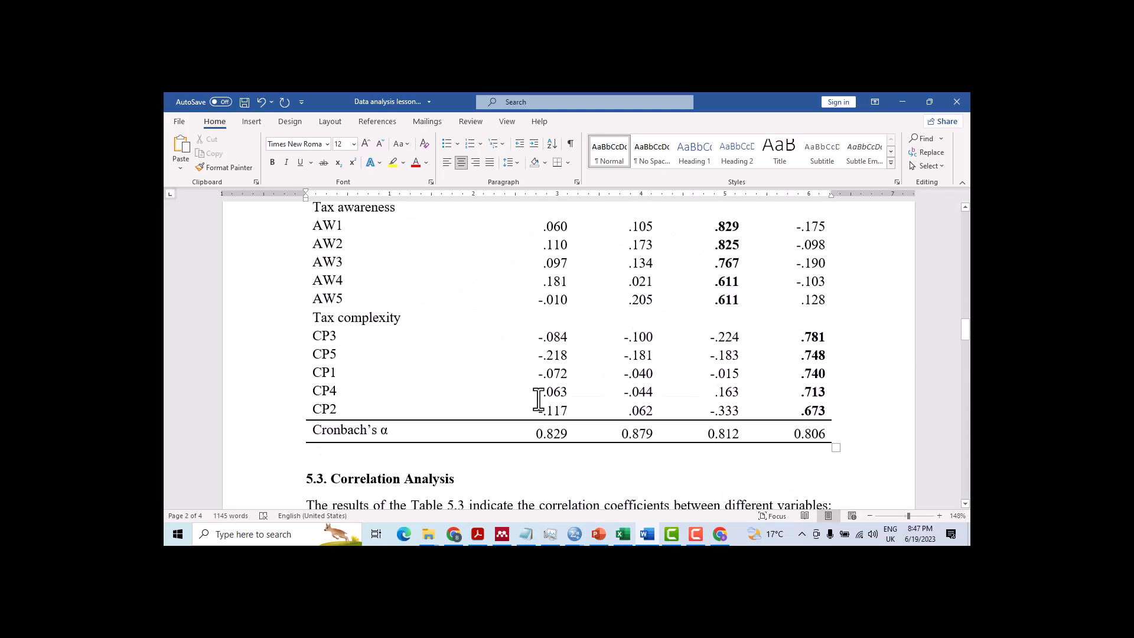
scroll(539, 400, down, 15)
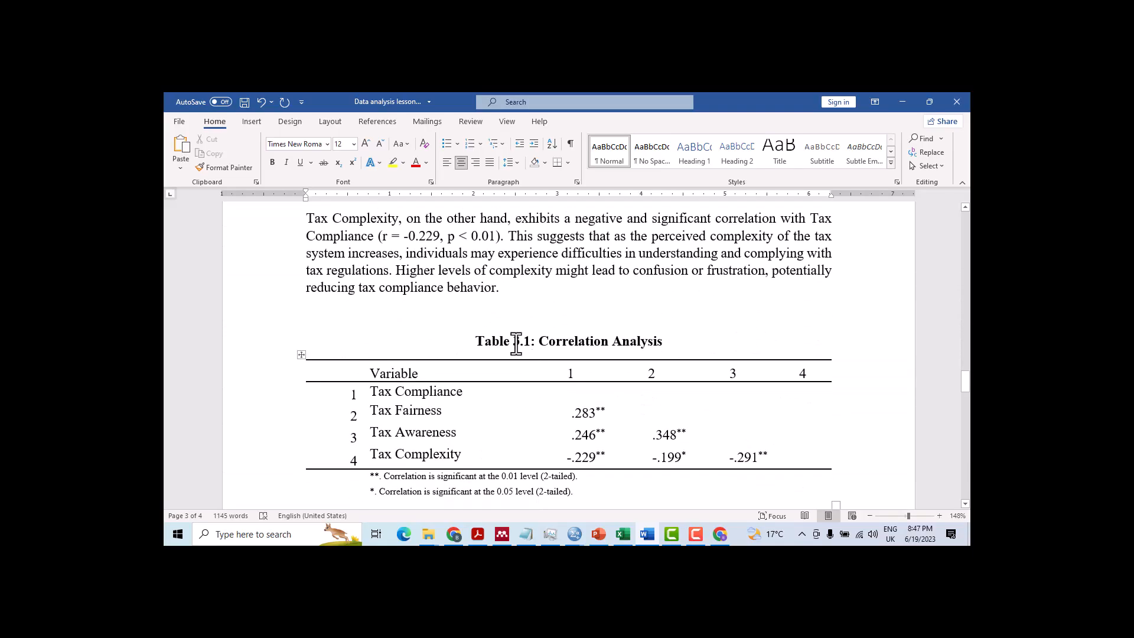
click(515, 341)
text(5.)
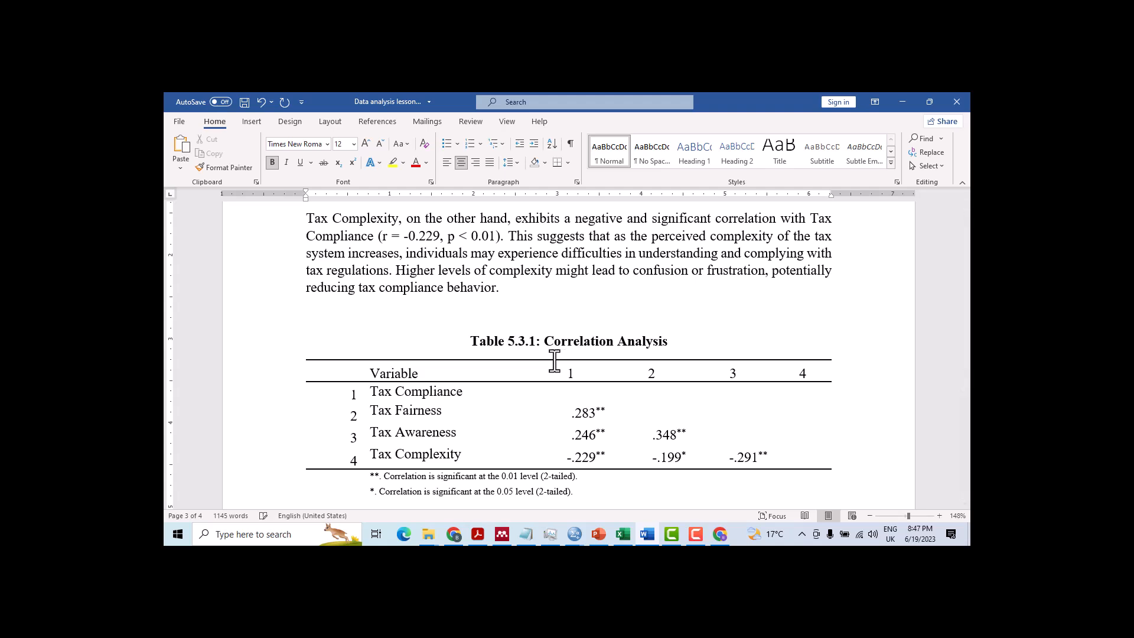
key(BackSpace)
key(BackSpace)
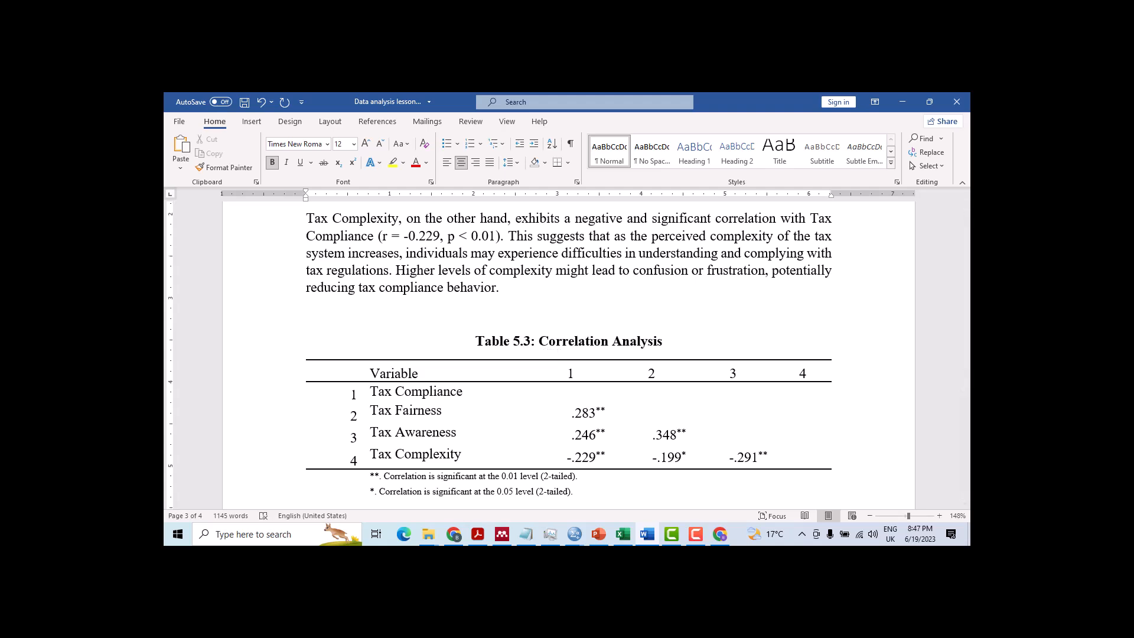
Complete the caption above the coefficients table so it reads "Table 5.4: Regression Analysis"
scroll(582, 344, down, 10)
scroll(583, 344, up, 2)
scroll(583, 344, down, 8)
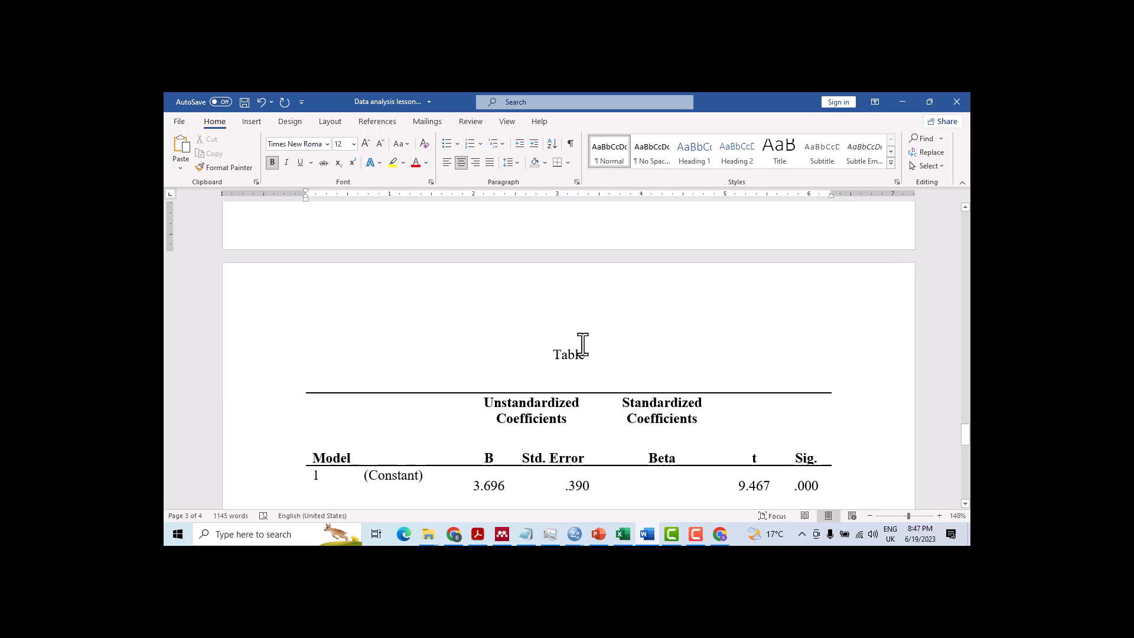
click(597, 360)
text(5.4)
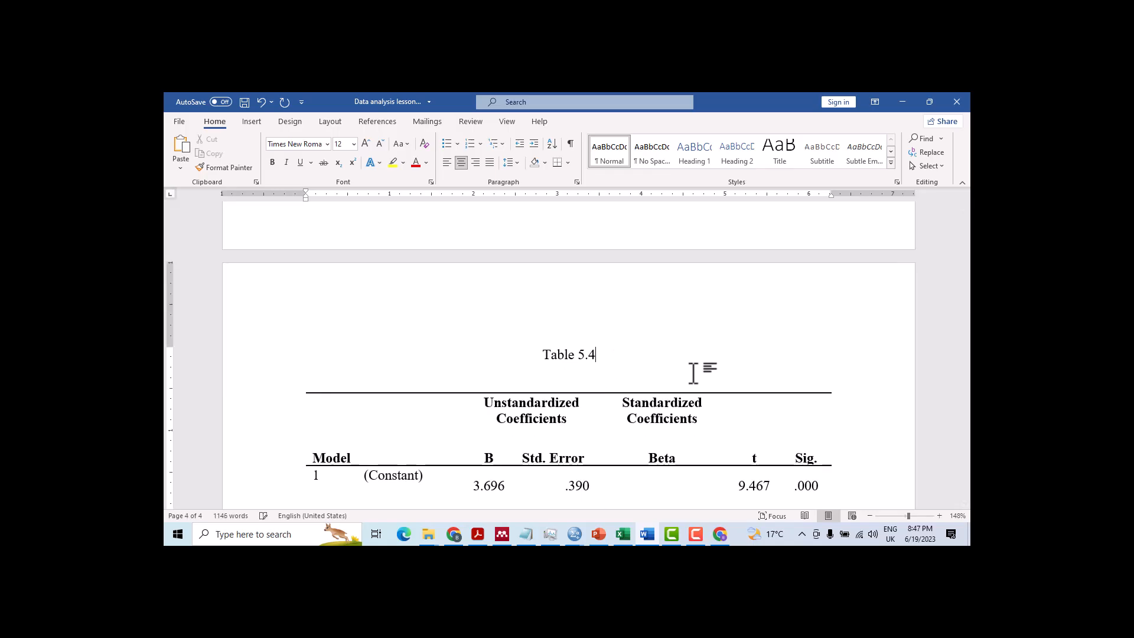
text(: Regr)
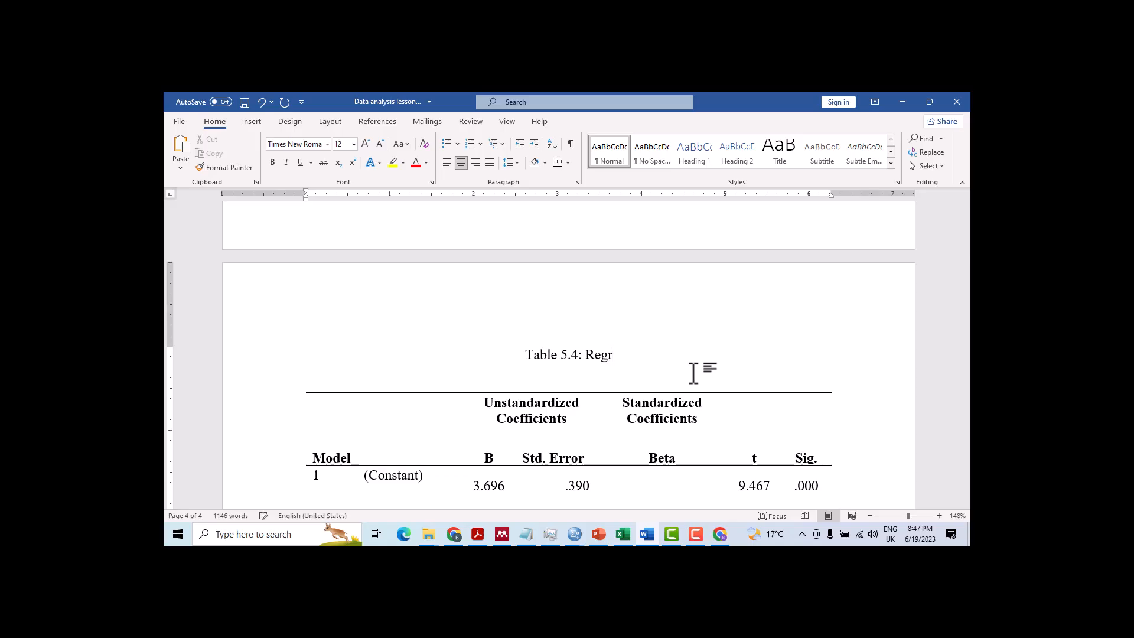
text(essing )
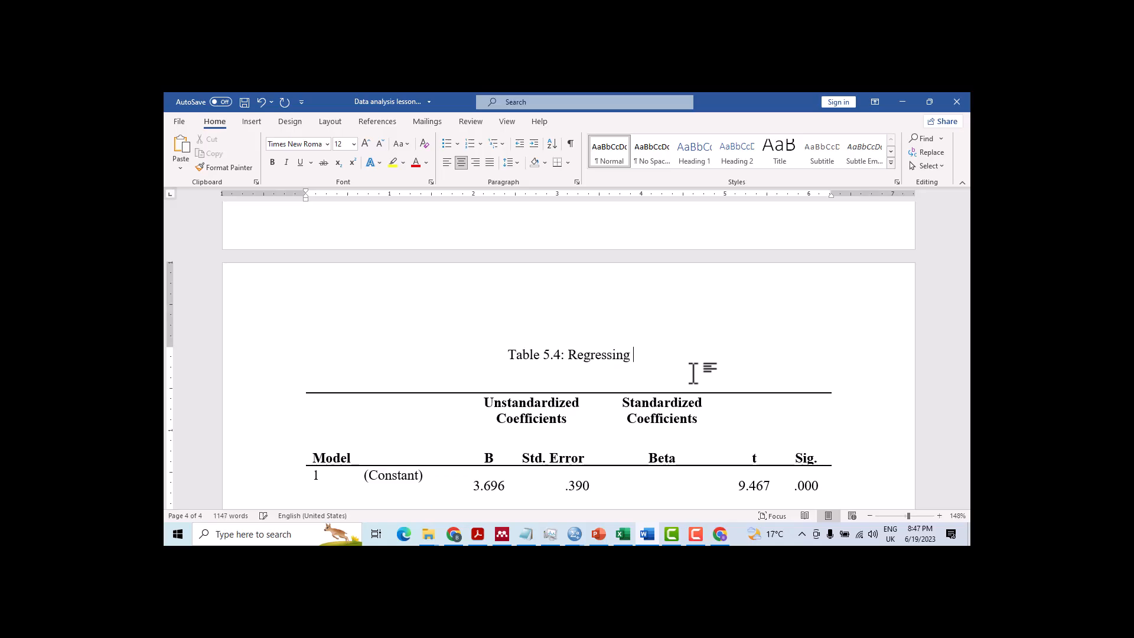
text(Tax)
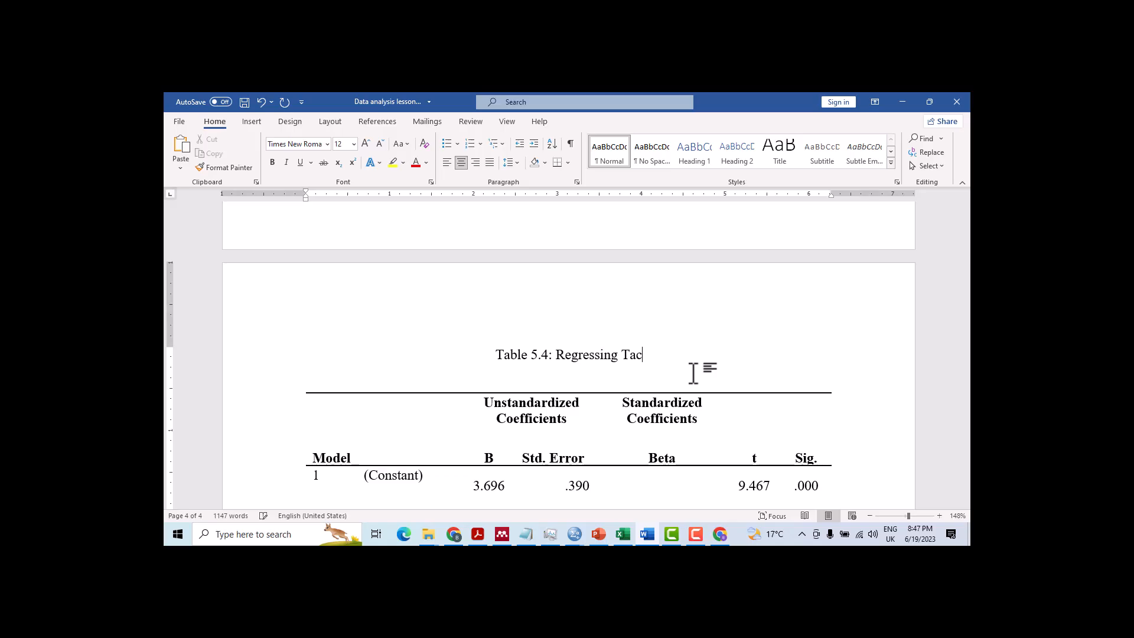
text(C)
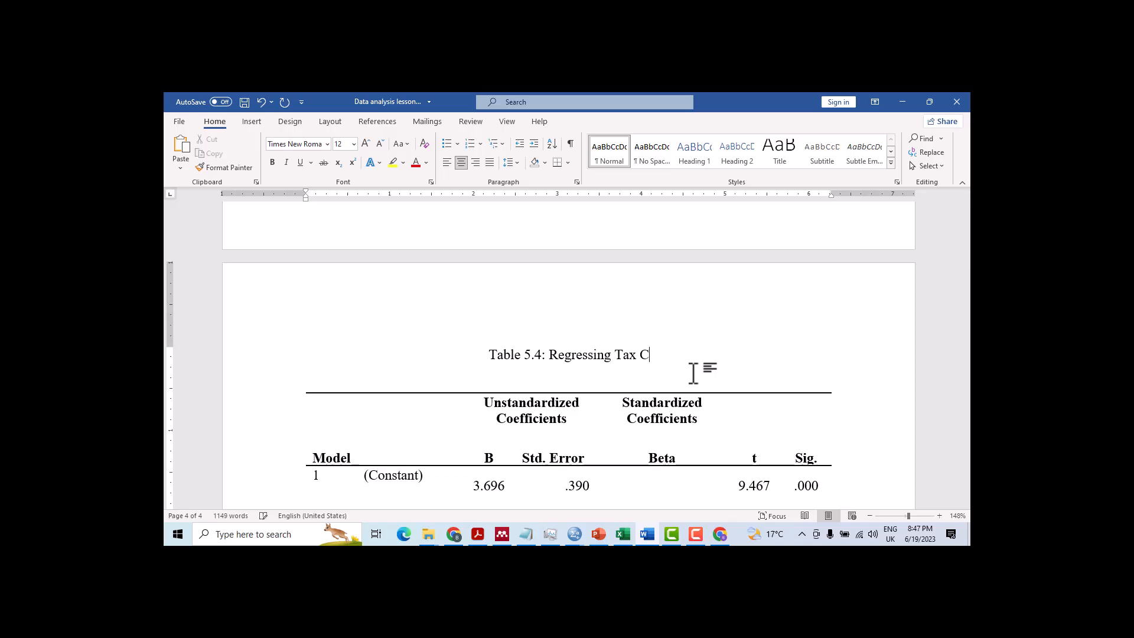
key(BackSpace)
key(BackSpace)
key(BackSpace)
key(BackSpace)
key(BackSpace)
key(BackSpace)
key(BackSpace)
key(BackSpace)
key(BackSpace)
text(ion res)
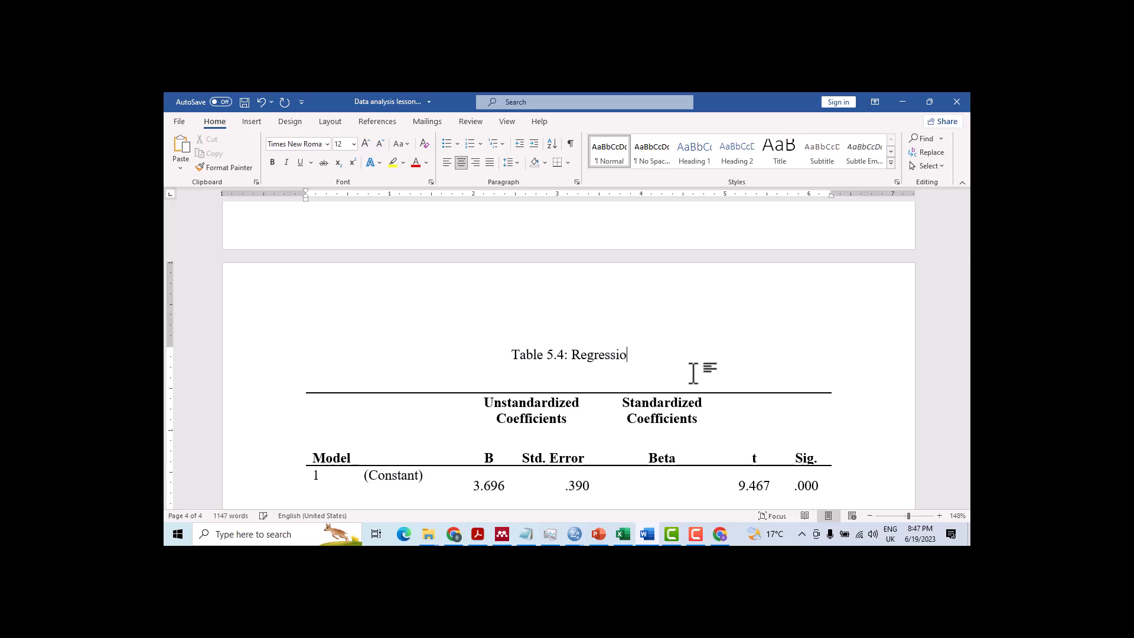
key(BackSpace)
key(BackSpace)
key(BackSpace)
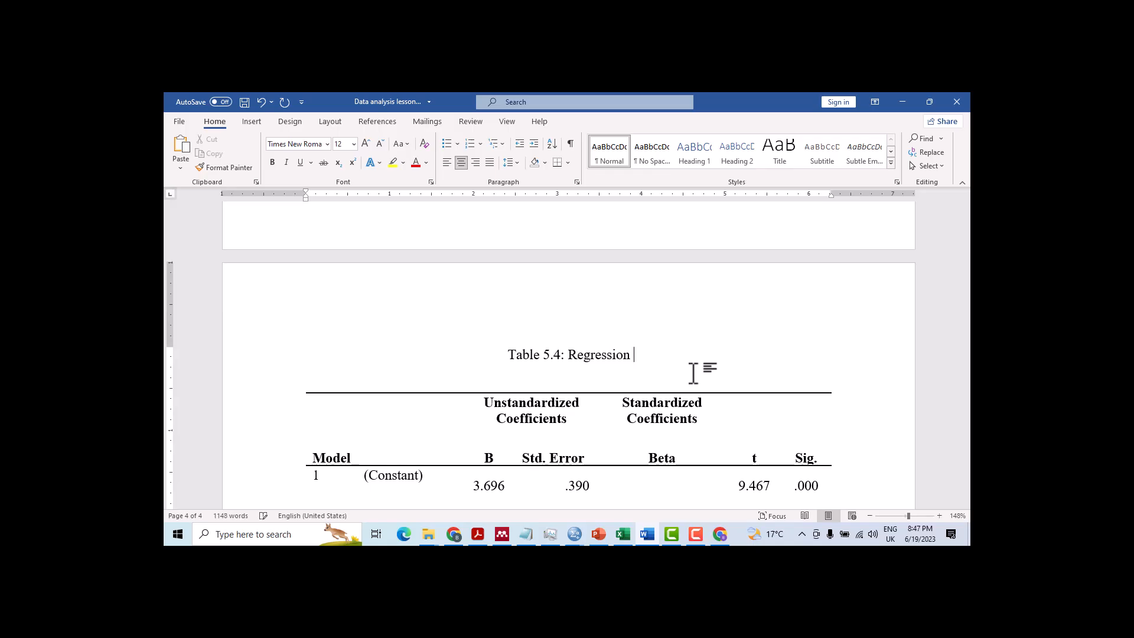
text(Analysis)
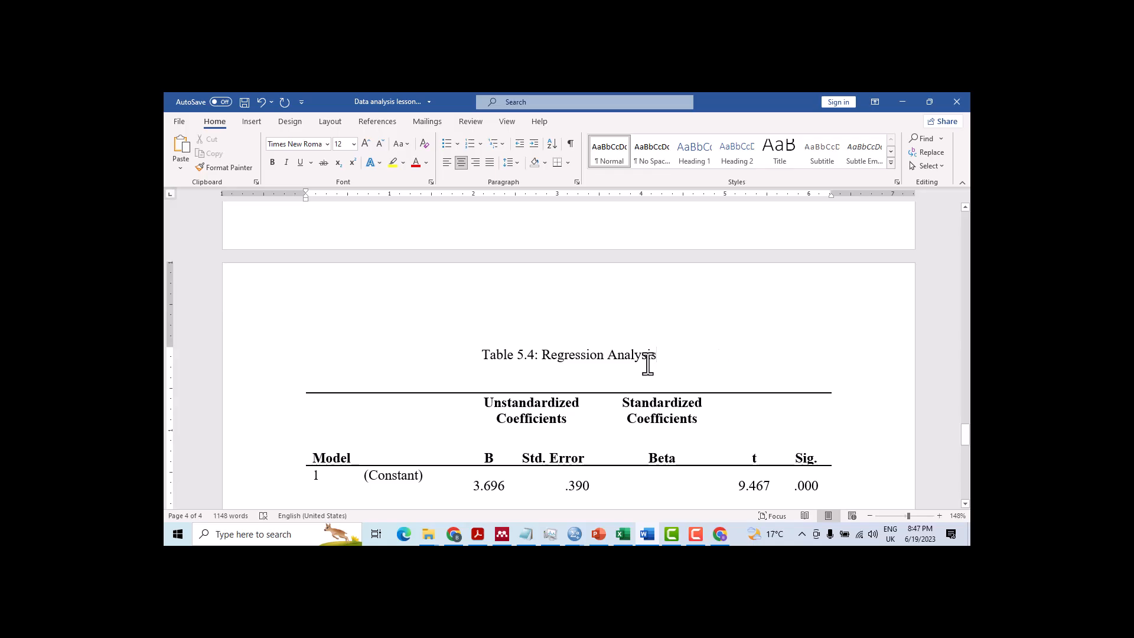
Make the whole "Table 5.4: Regression Analysis" caption bold
drag(667, 353, 482, 354)
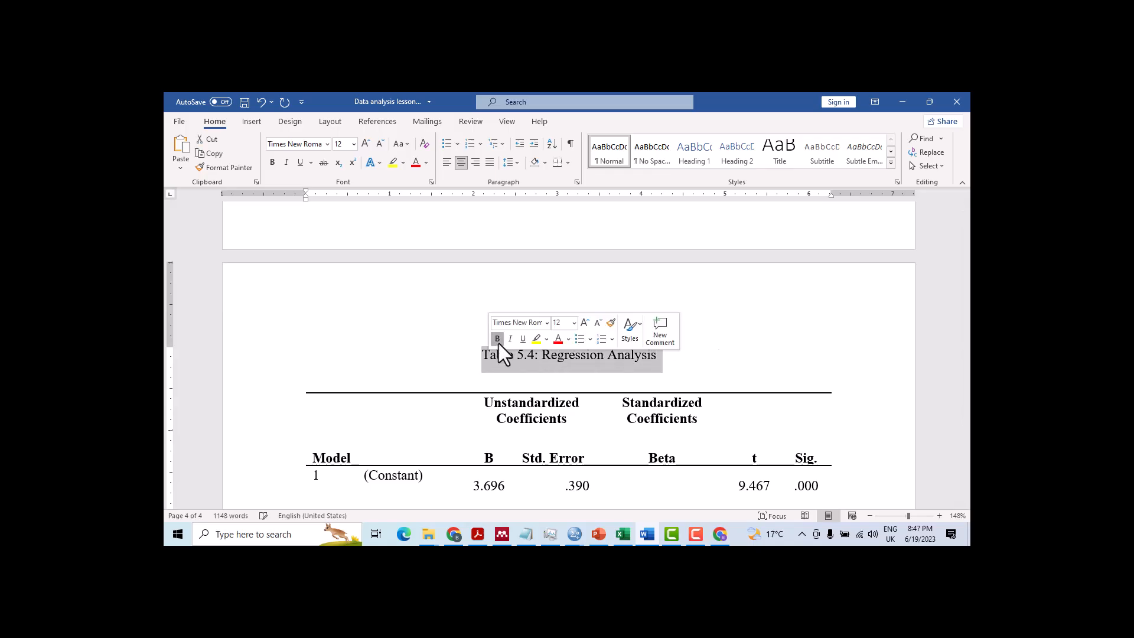
click(498, 342)
click(785, 367)
Add a blank line below the coefficients table and paste a copy of the "5.4. Regression Analysis" heading there, above References
scroll(767, 374, down, 5)
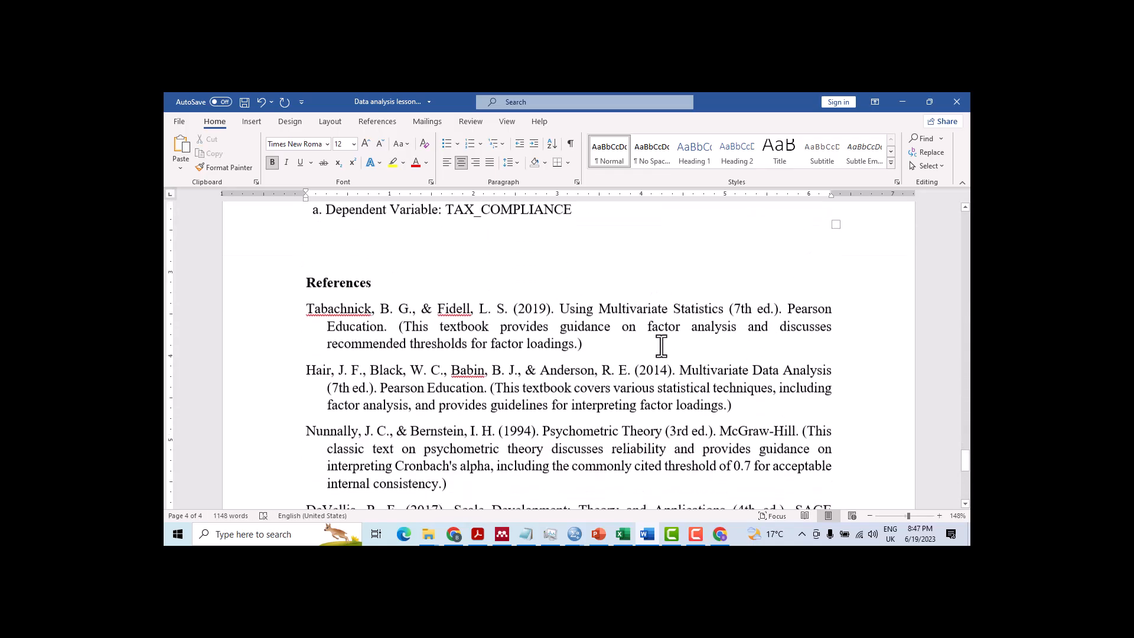
scroll(377, 313, up, 1)
click(377, 313)
key(Return)
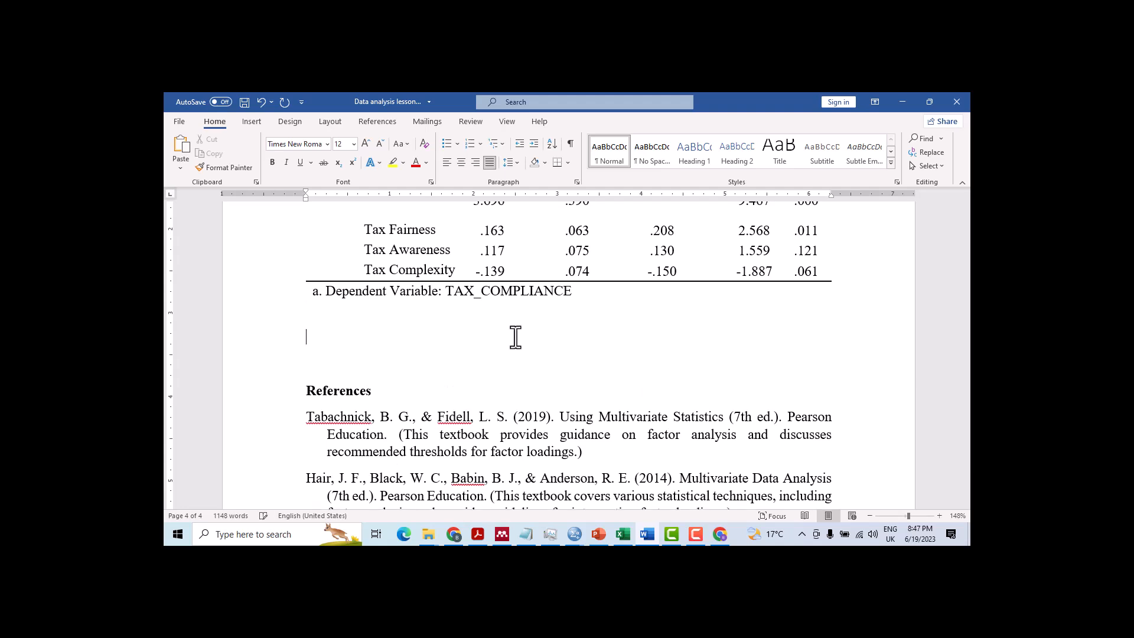
scroll(514, 337, up, 10)
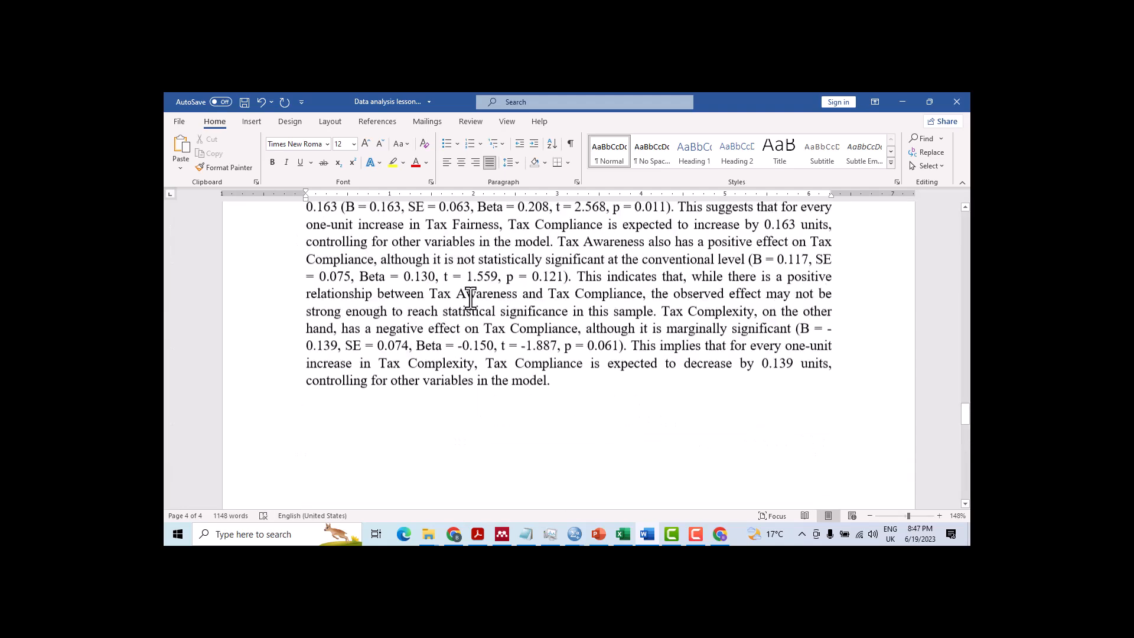
triple_click(335, 291)
key(ctrl+c)
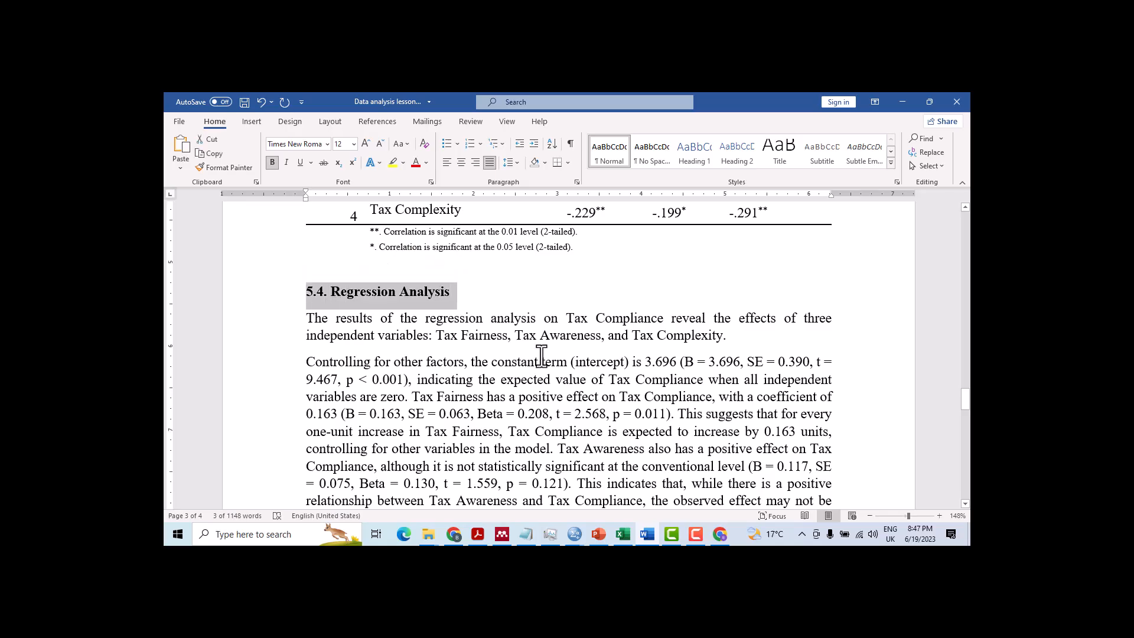
scroll(541, 355, down, 10)
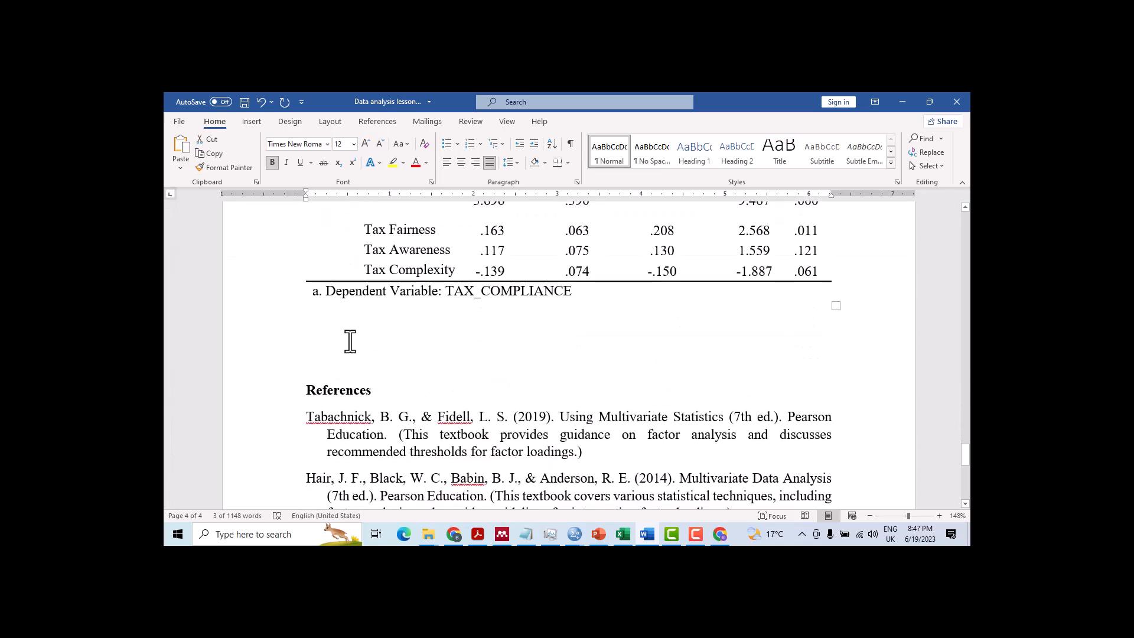
click(350, 340)
key(ctrl+v)
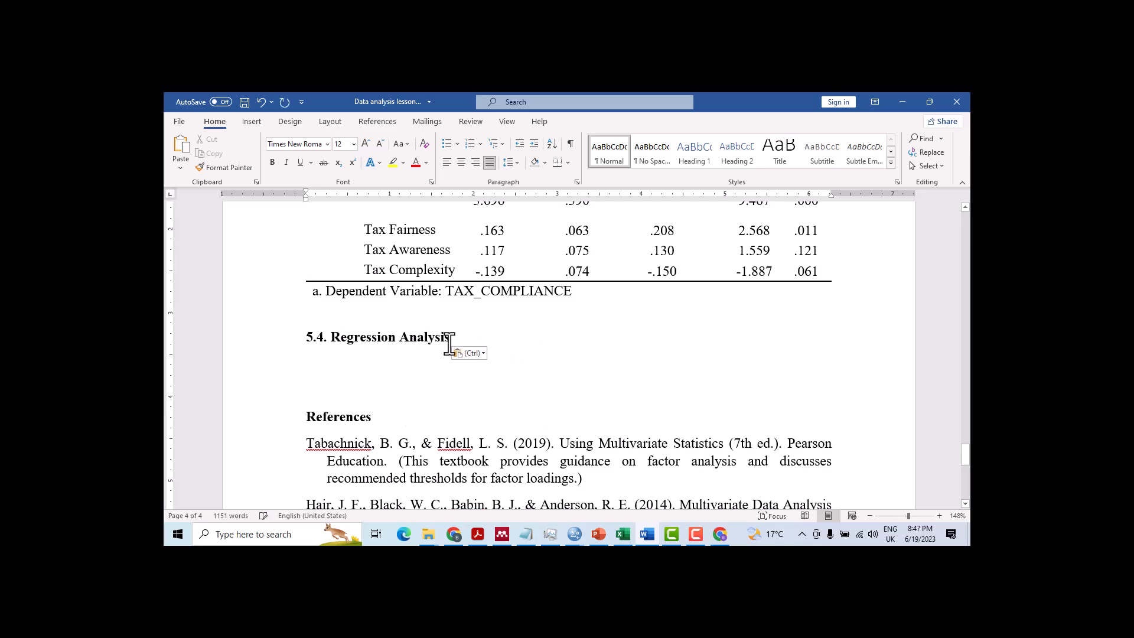
Reword the pasted heading below the coefficients table to "5.4. Results of Hypothesis Testing" and start a new line under it
drag(452, 338, 349, 344)
text(sul)
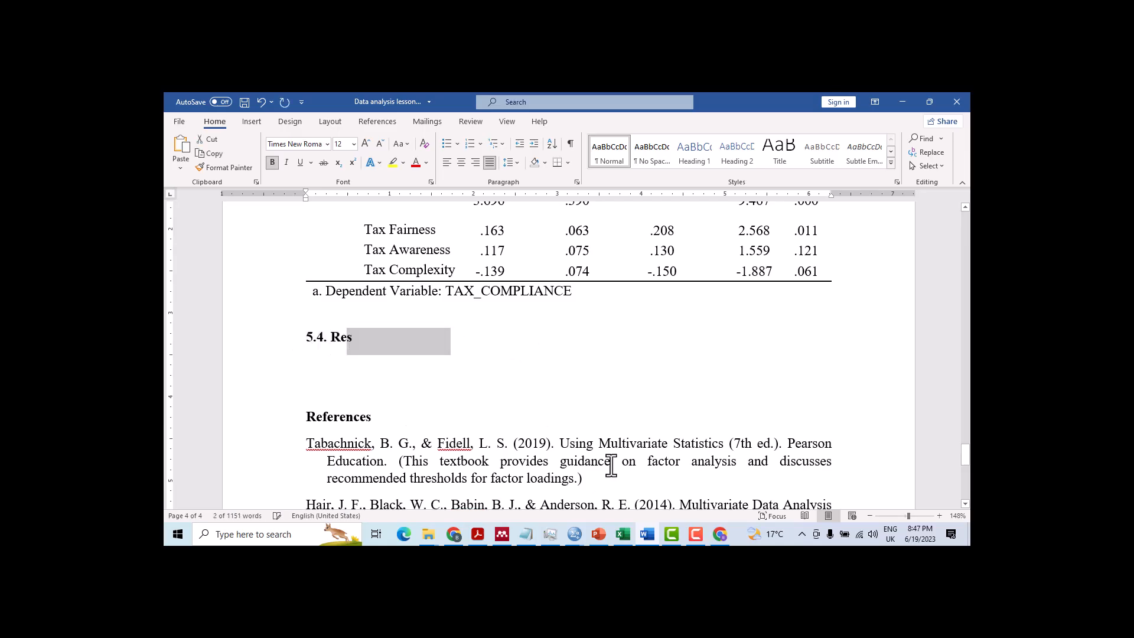
text(ts of Hypothesis Testing)
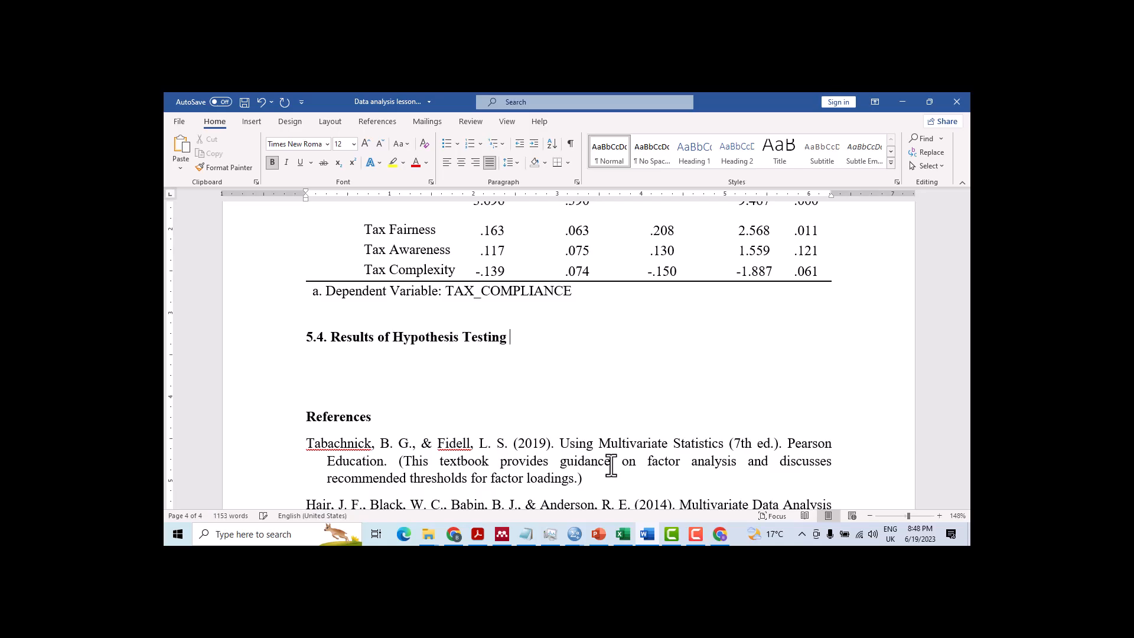
key(Return)
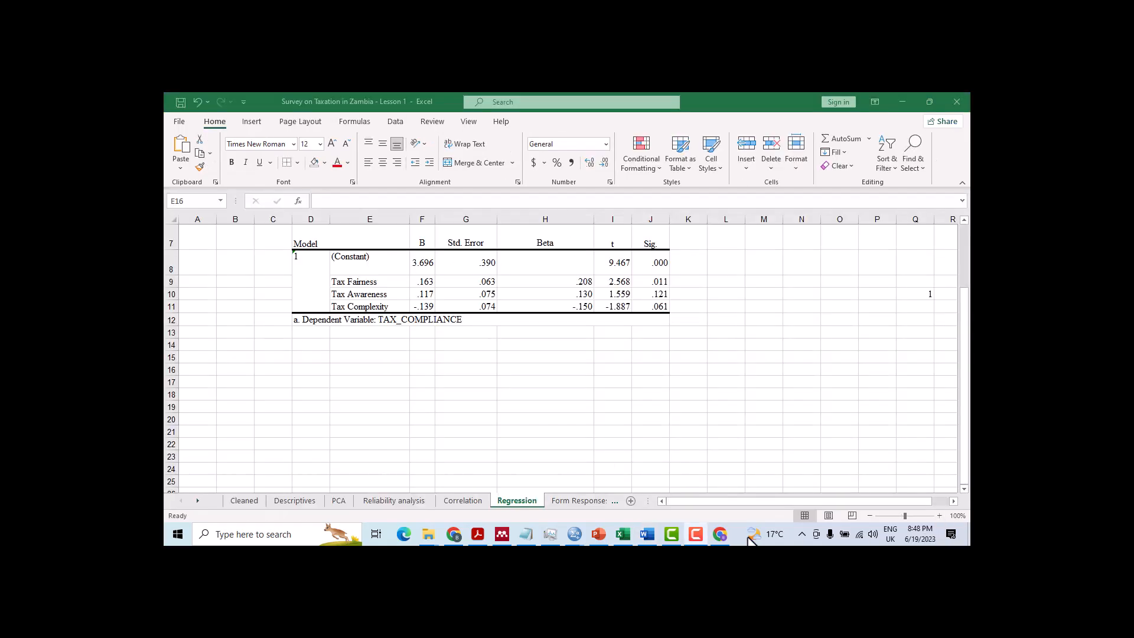
Check the hypotheses on the PowerPoint research model slide, and list H1, H2 and H3 in cells D16:D18 of Excel's Regression sheet
click(598, 534)
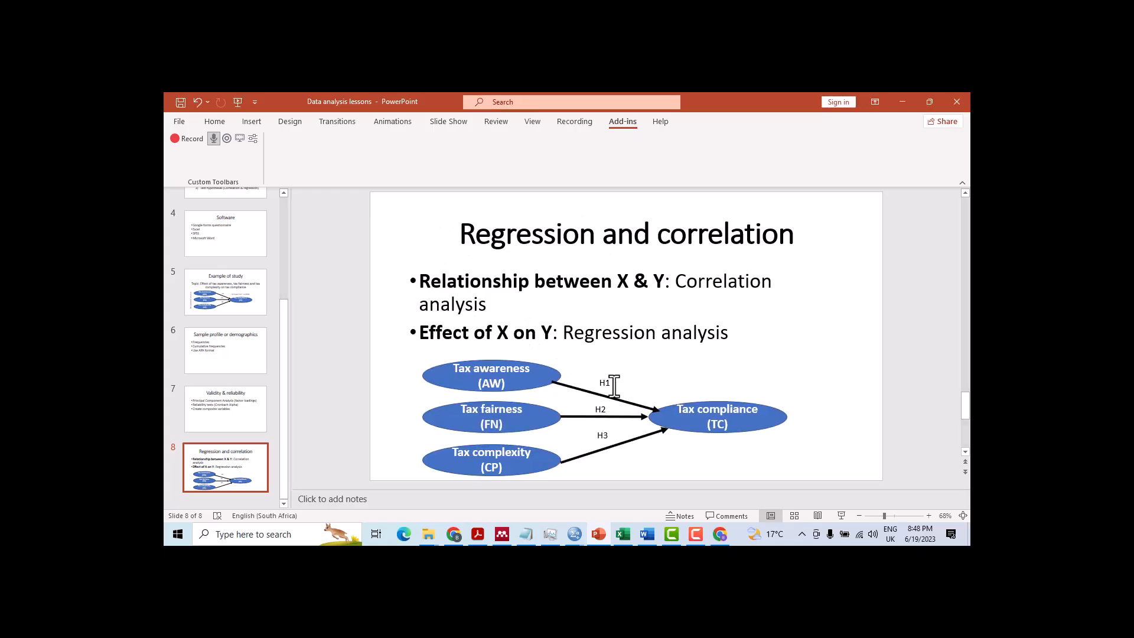
click(622, 533)
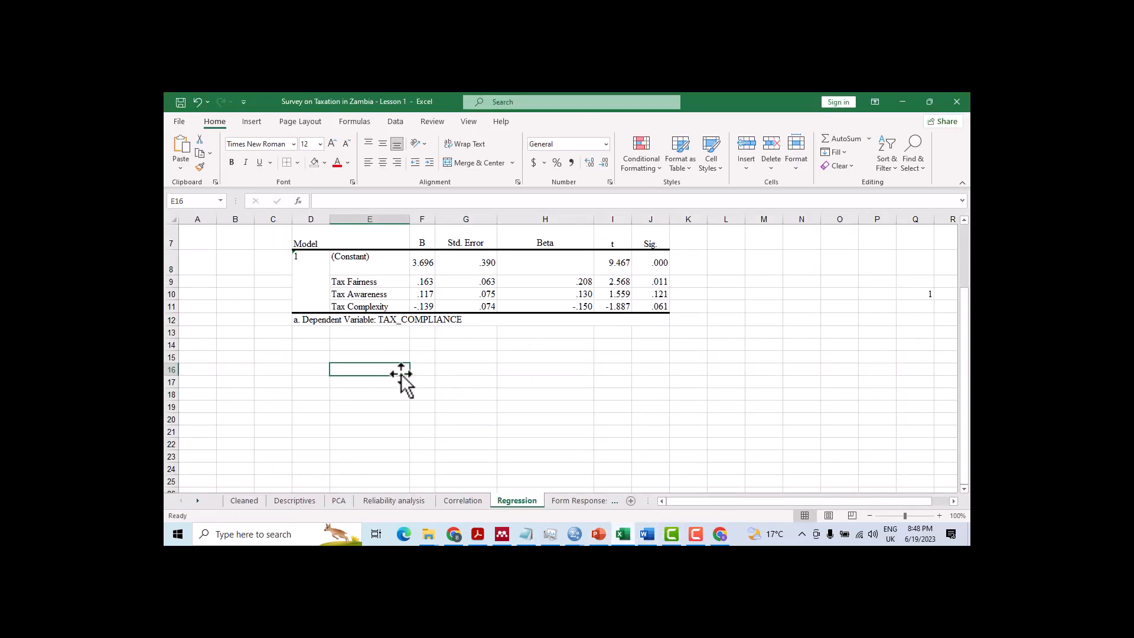
key(Left)
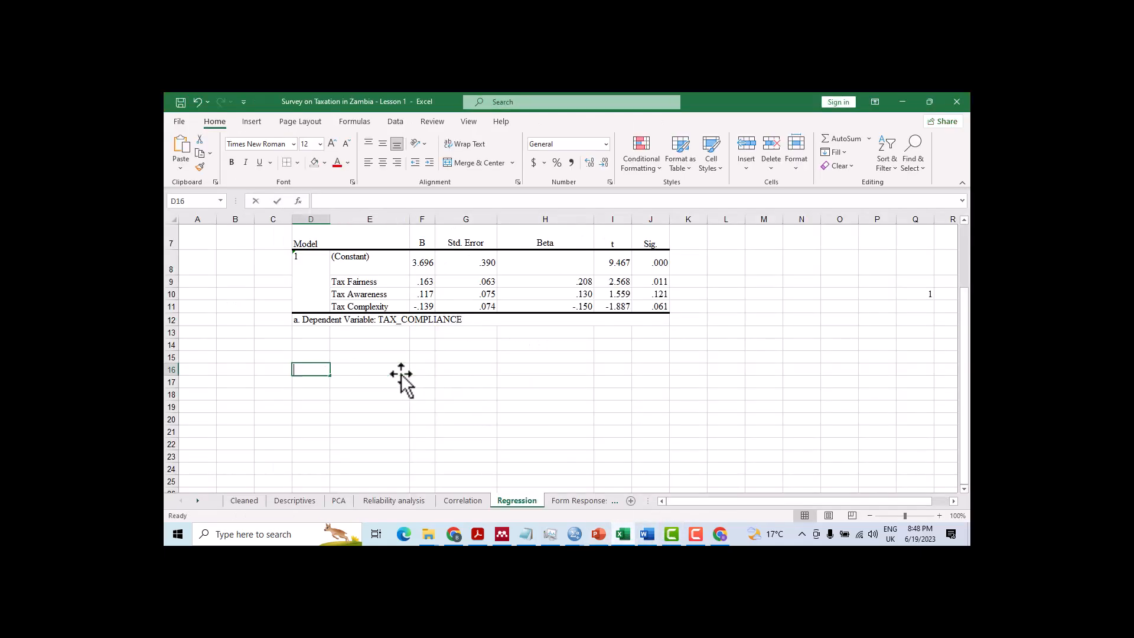
text(H1)
key(Return)
text(H2)
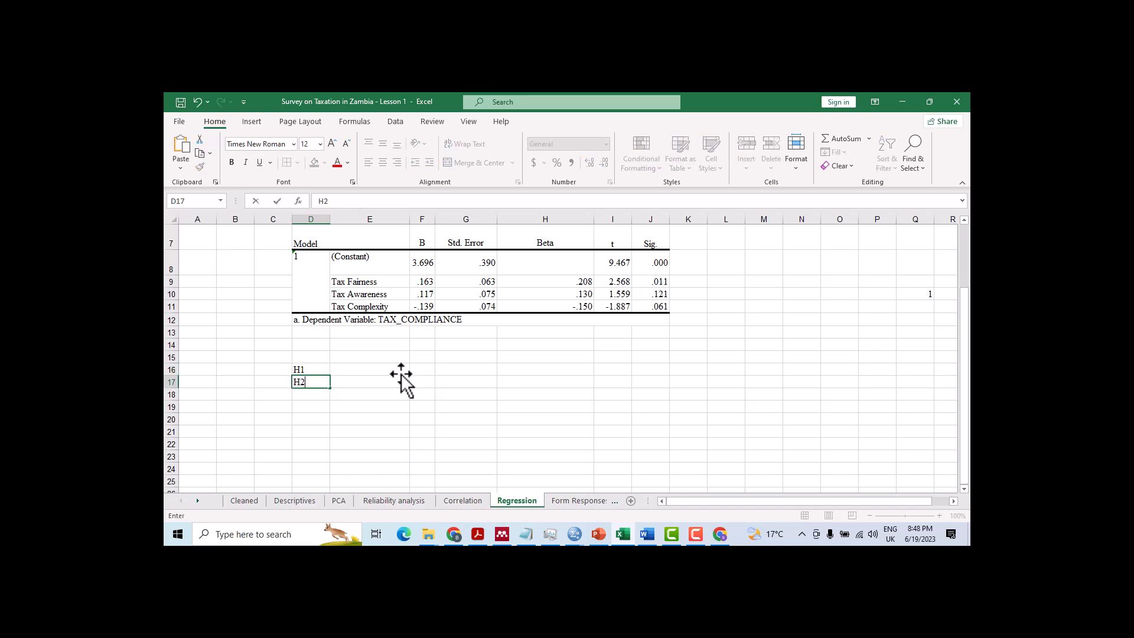
key(Return)
text(N)
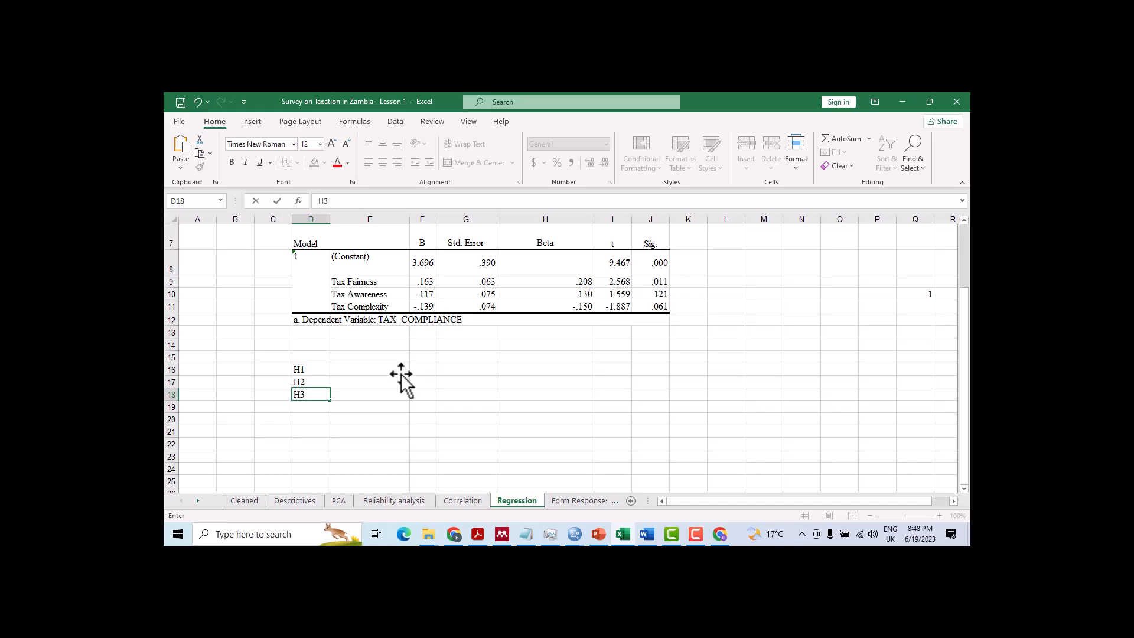
key(Return)
Widen column E beside the hypothesis labels and check in PowerPoint which variable belongs to each hypothesis, returning to cell E16 in Excel
click(376, 369)
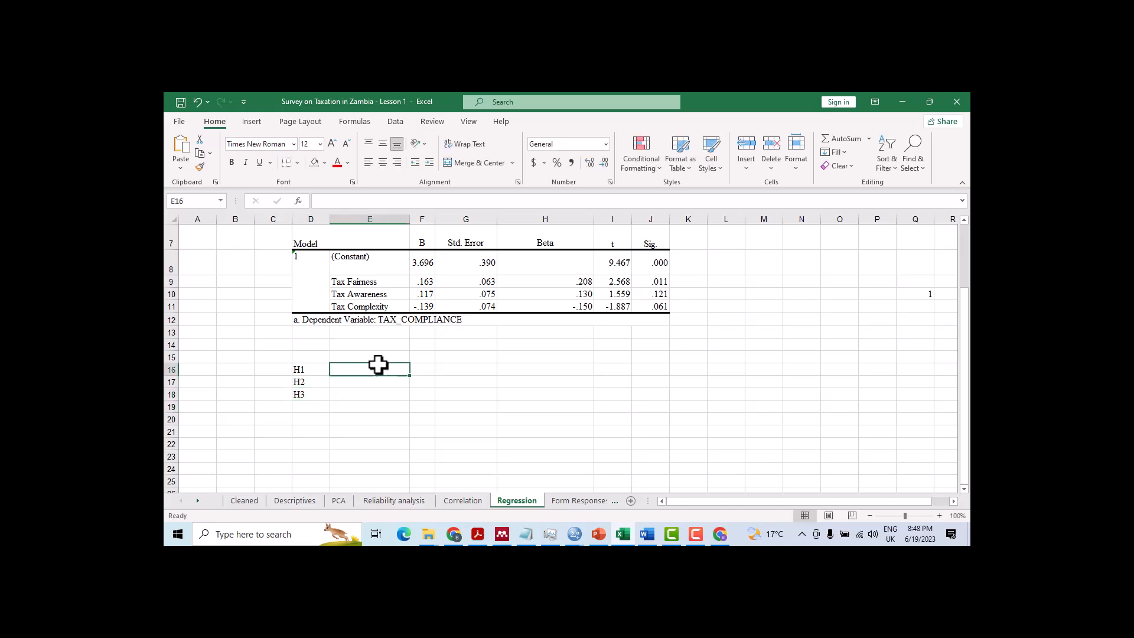
drag(409, 219, 490, 221)
click(648, 534)
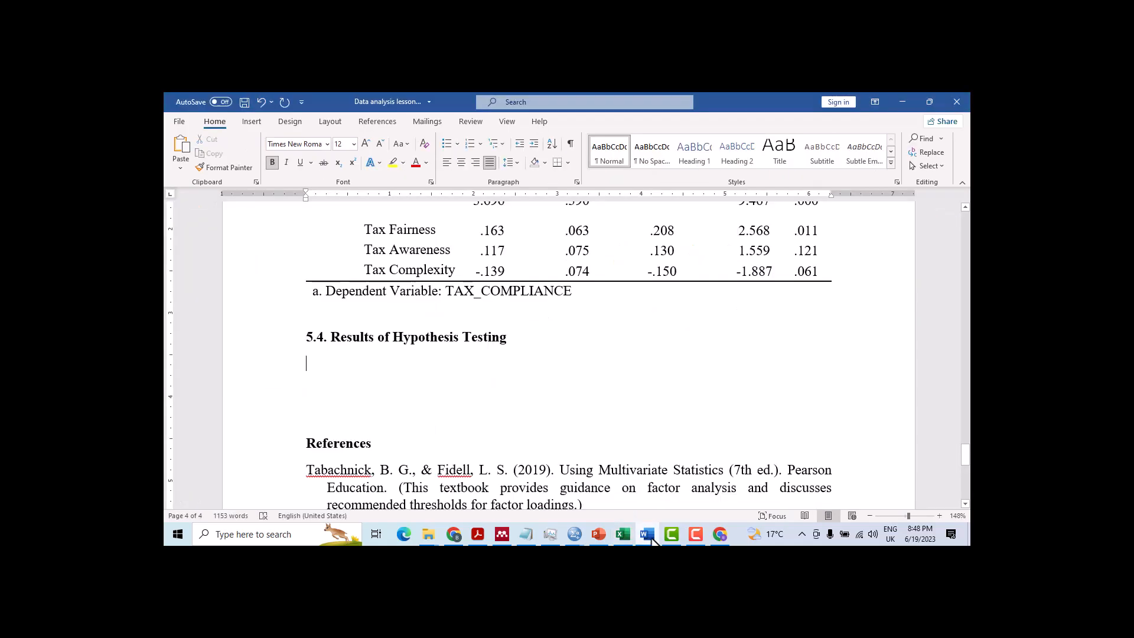
click(599, 534)
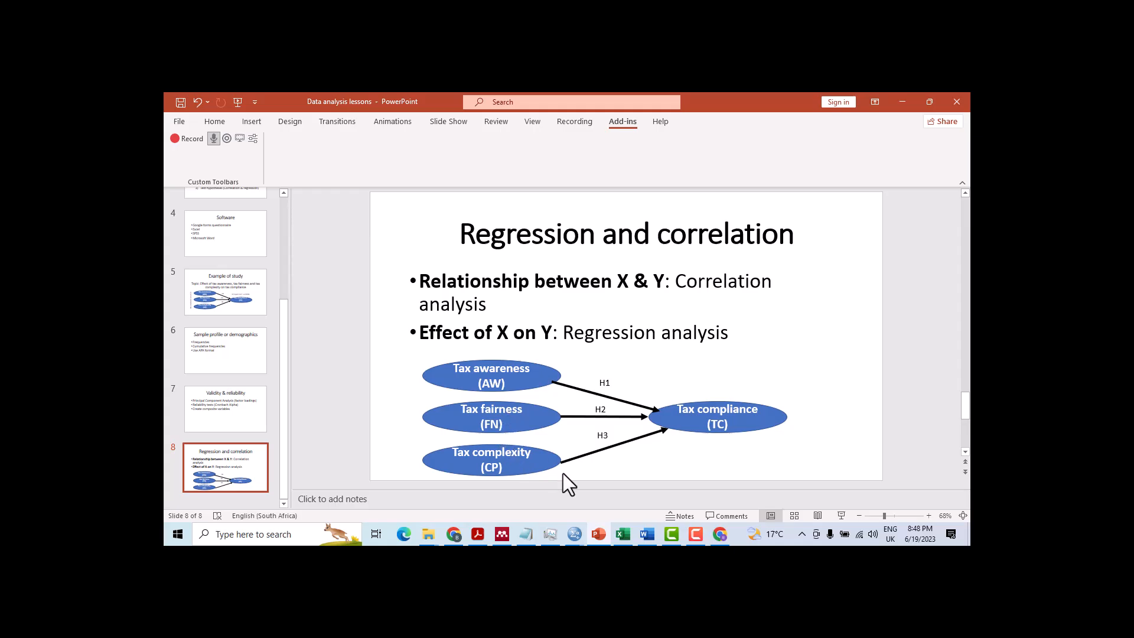
click(622, 534)
click(381, 368)
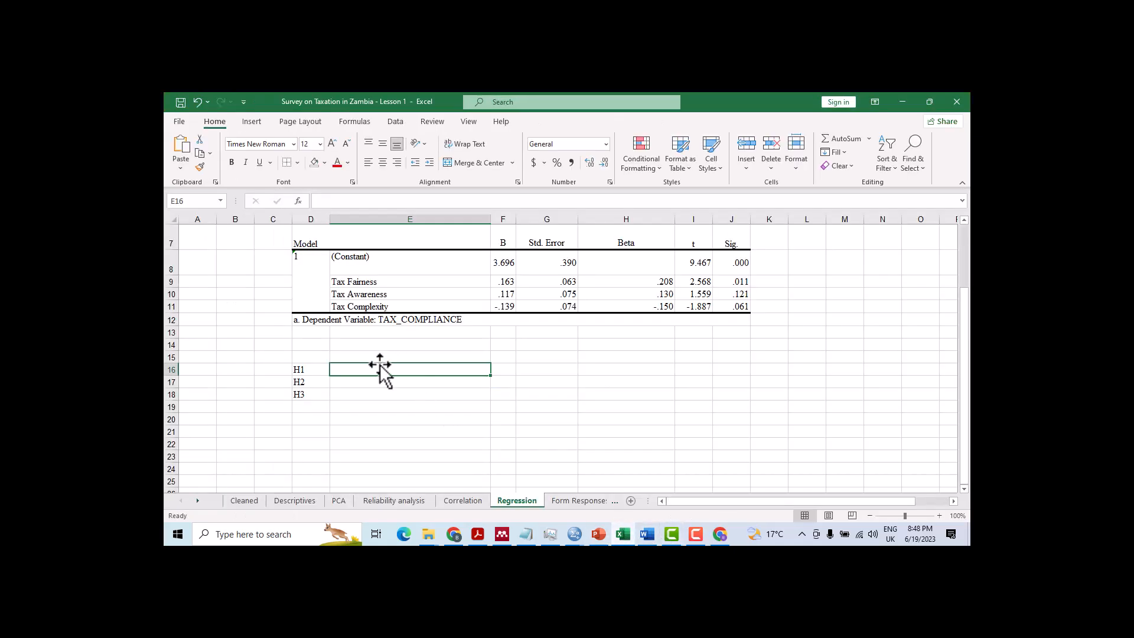
Enter "Tax awareness", "Tax faireness" and "Tax Complexity" beside H1, H2 and H3 in cells E16:E18
text(Tax aw)
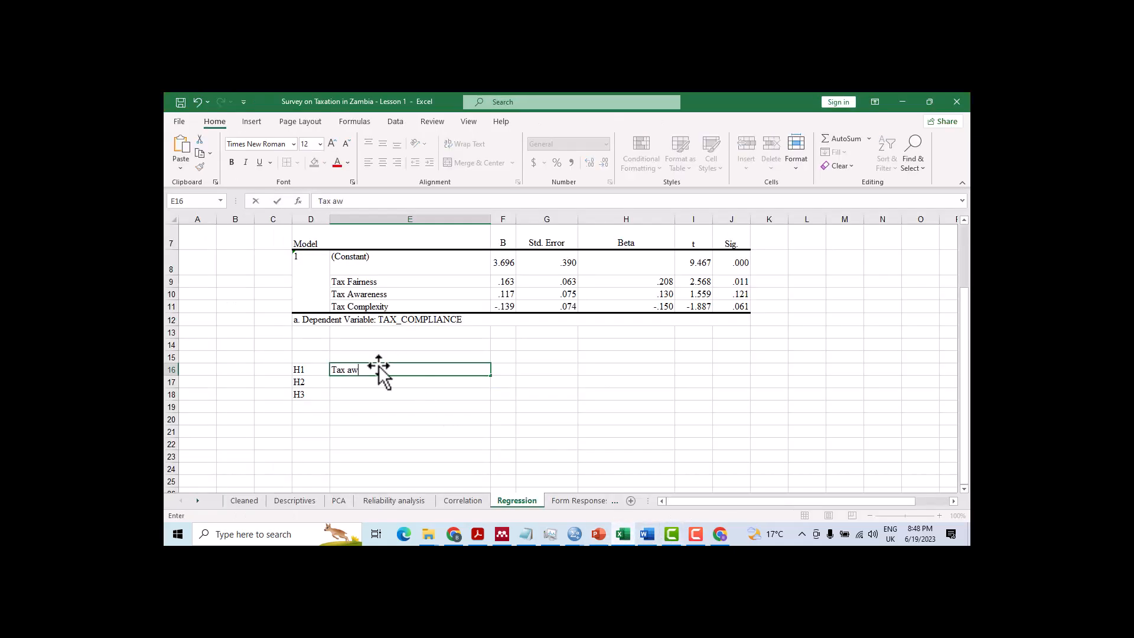
text(areness)
key(Return)
text(T)
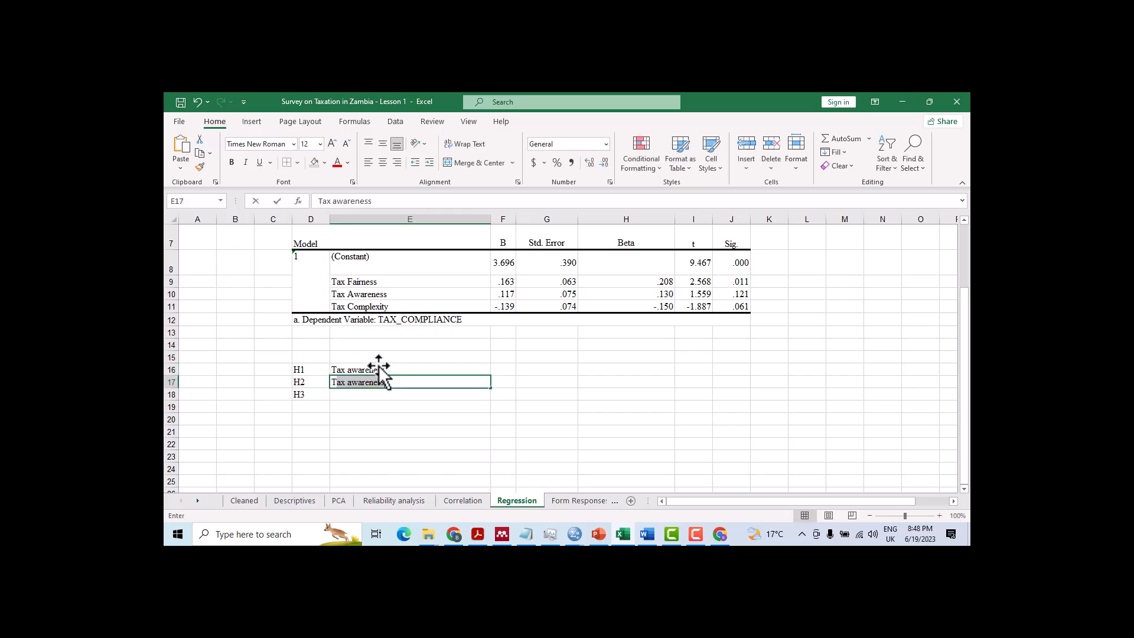
text(ax faire)
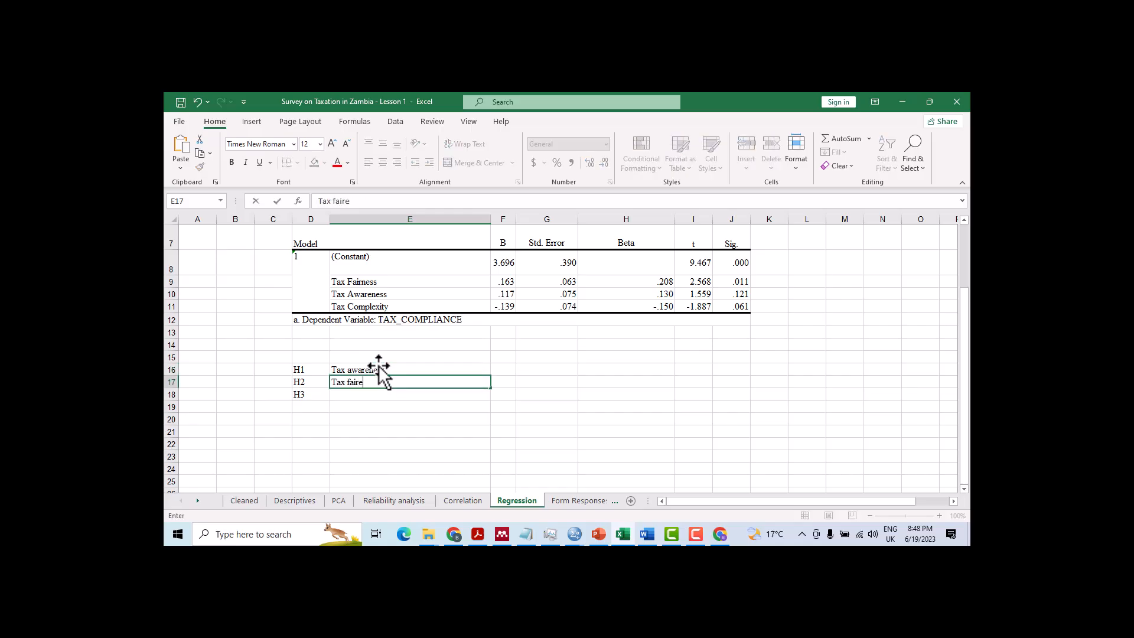
text(ness)
key(Return)
text(Tax Comple)
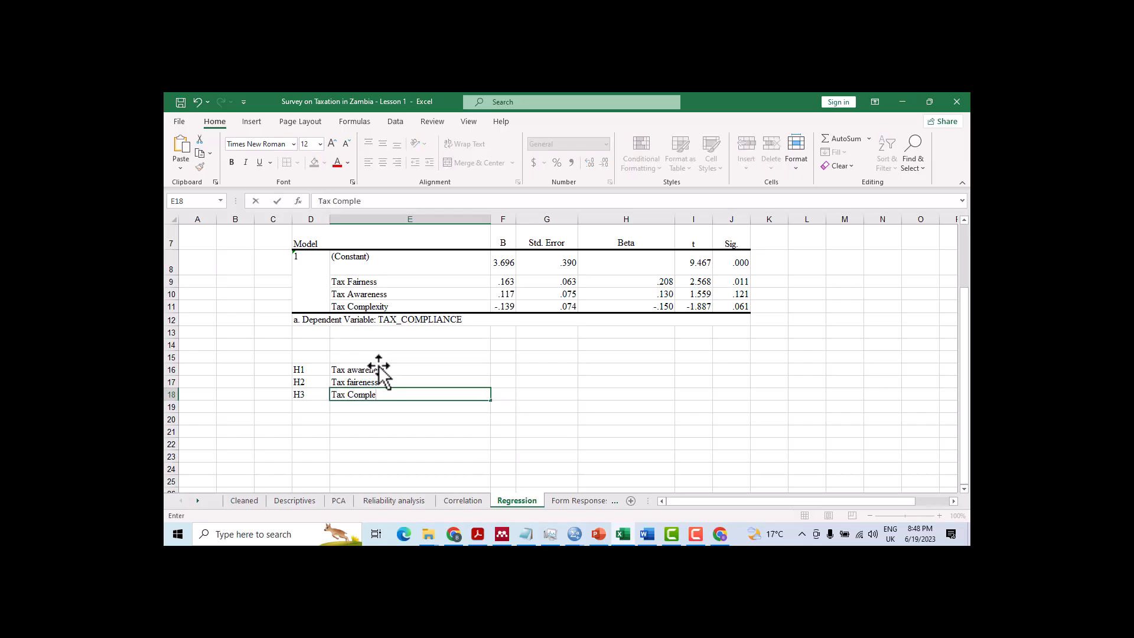
text(xity)
key(Return)
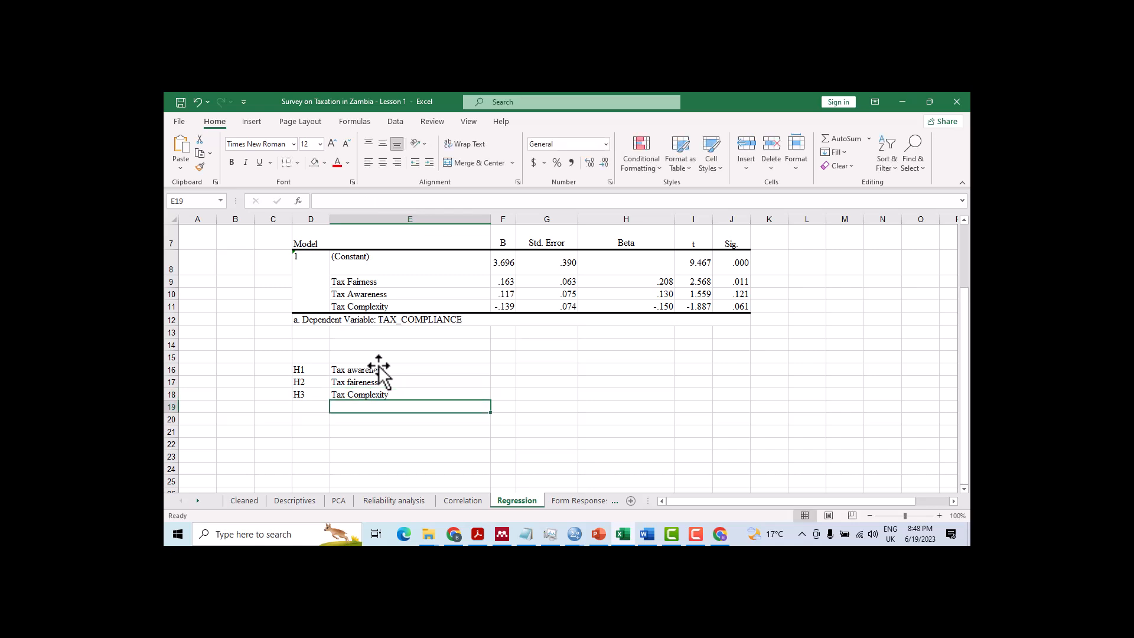
Extend the H1 text in cell E16 to "Tax awareness has a relationship with tax compliance"
click(420, 371)
double_click(449, 372)
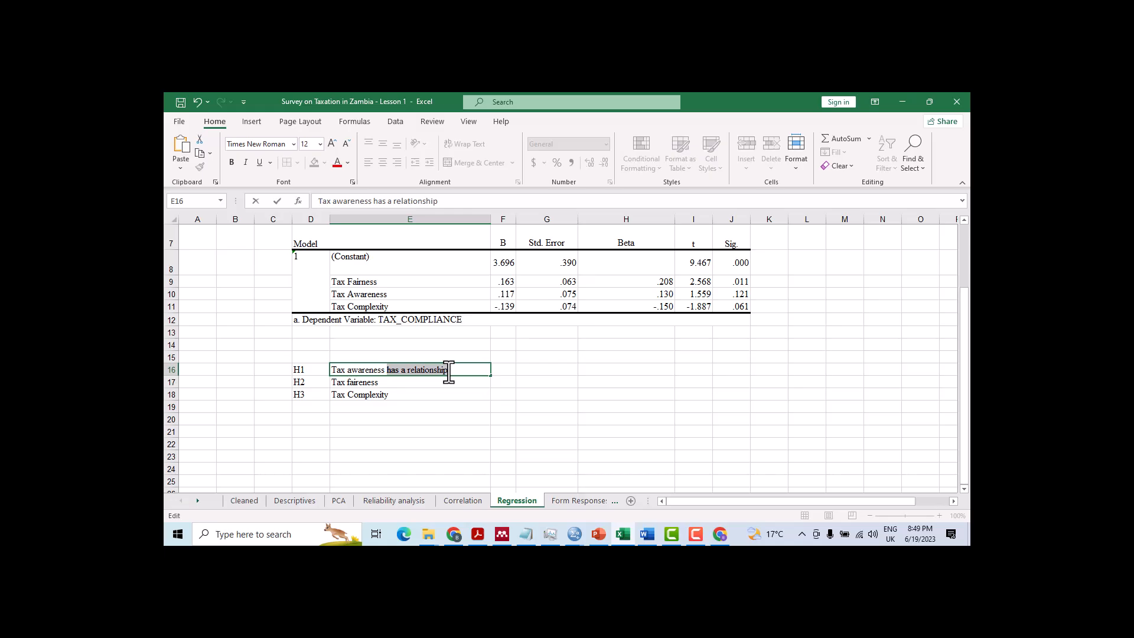
click(462, 370)
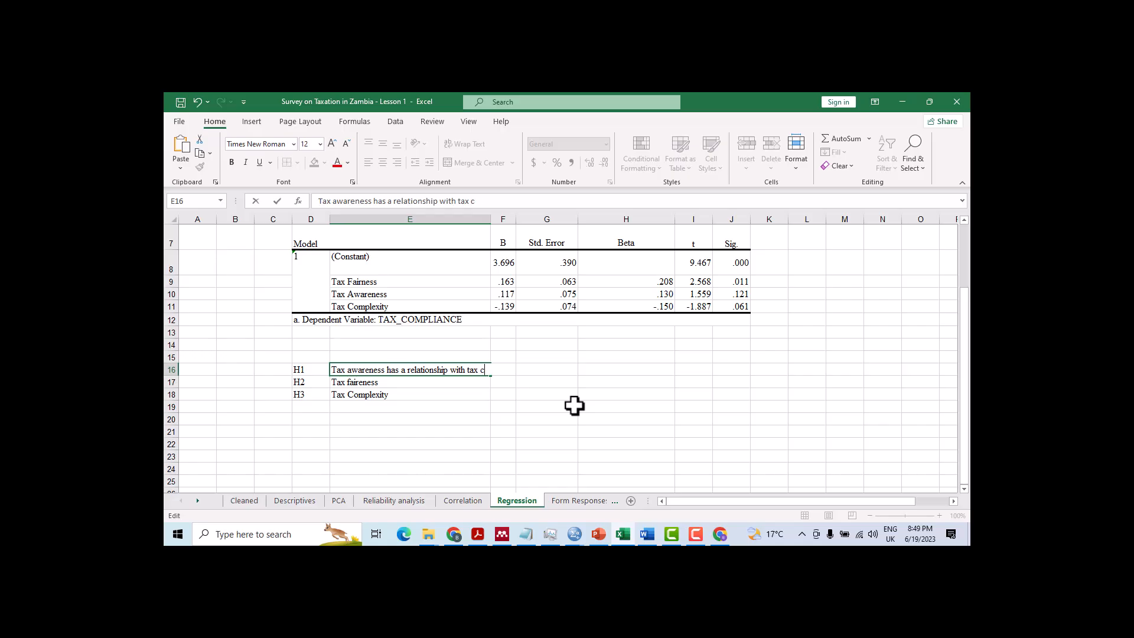
text(e)
key(Return)
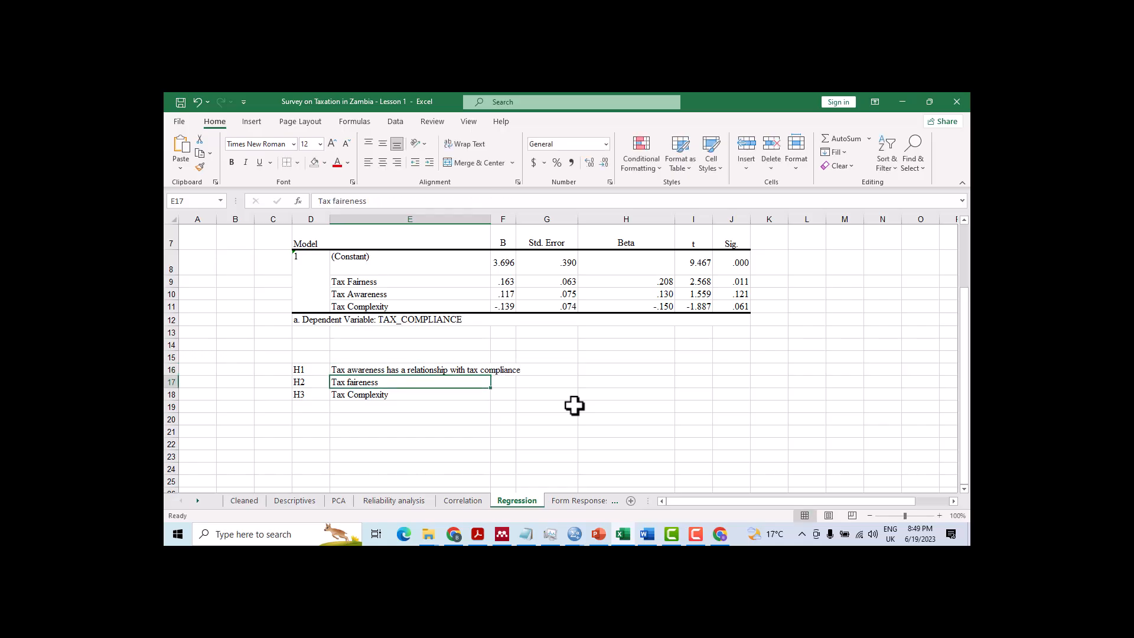
Widen column E and complete the H2 and H3 texts in E17:E18 with "has a relationship with tax compliance"
drag(491, 219, 536, 219)
double_click(420, 383)
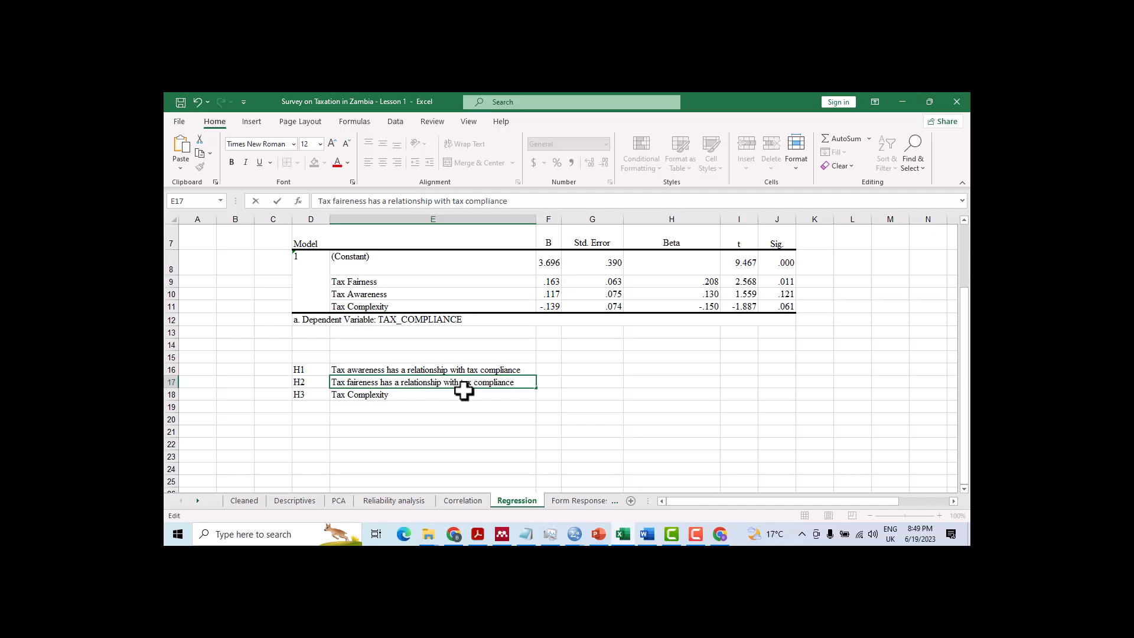
drag(522, 388, 383, 388)
key(ctrl+c)
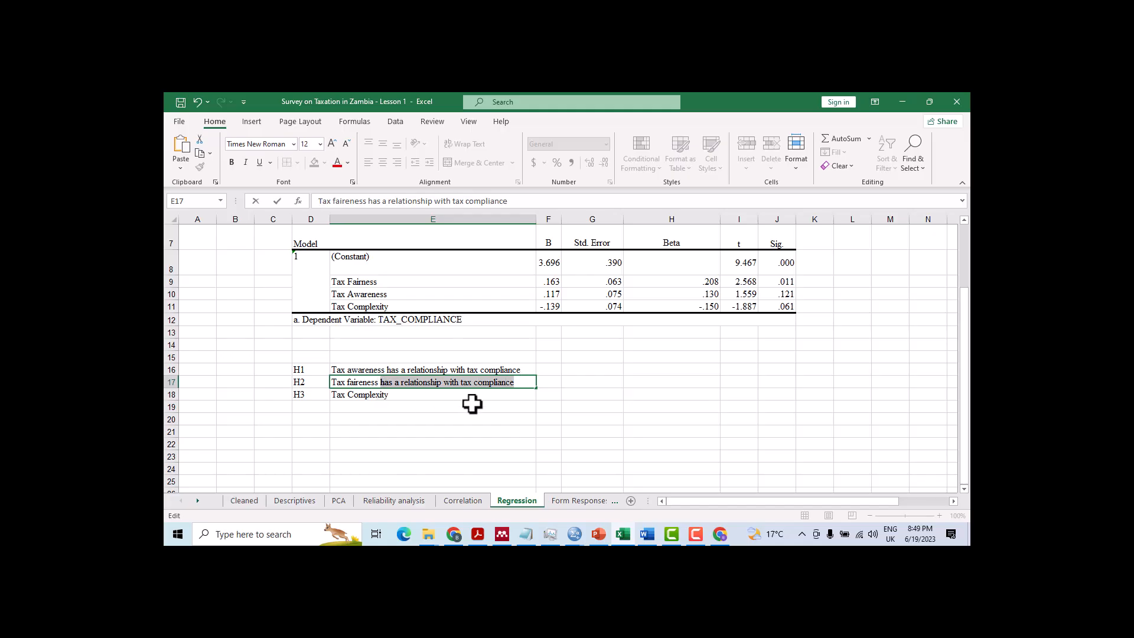
double_click(436, 394)
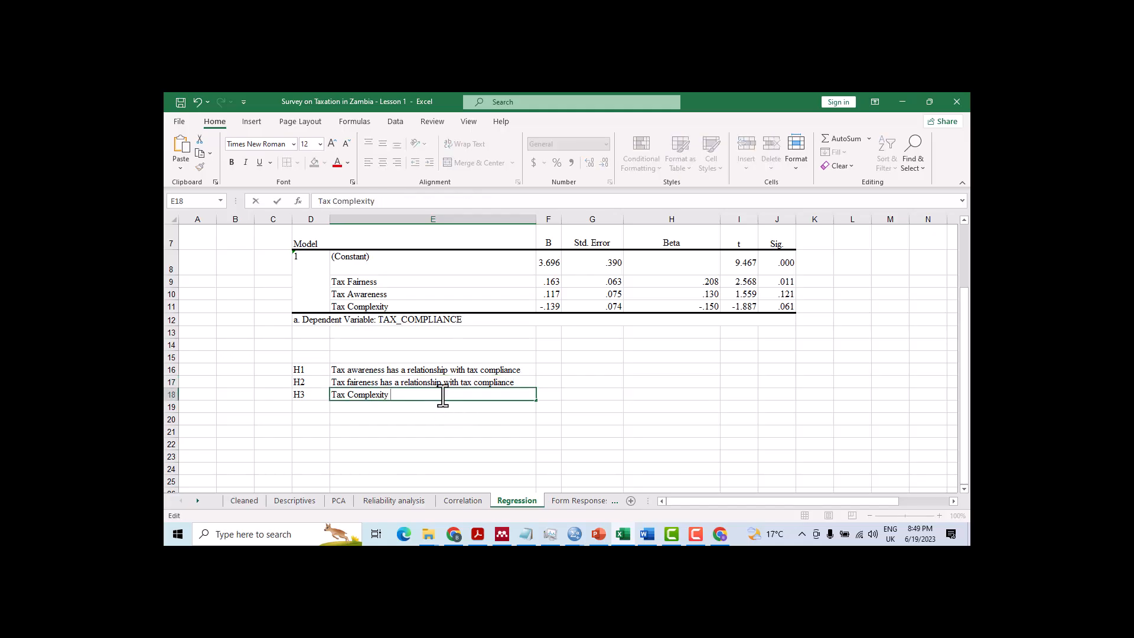
key(ctrl+v)
click(614, 394)
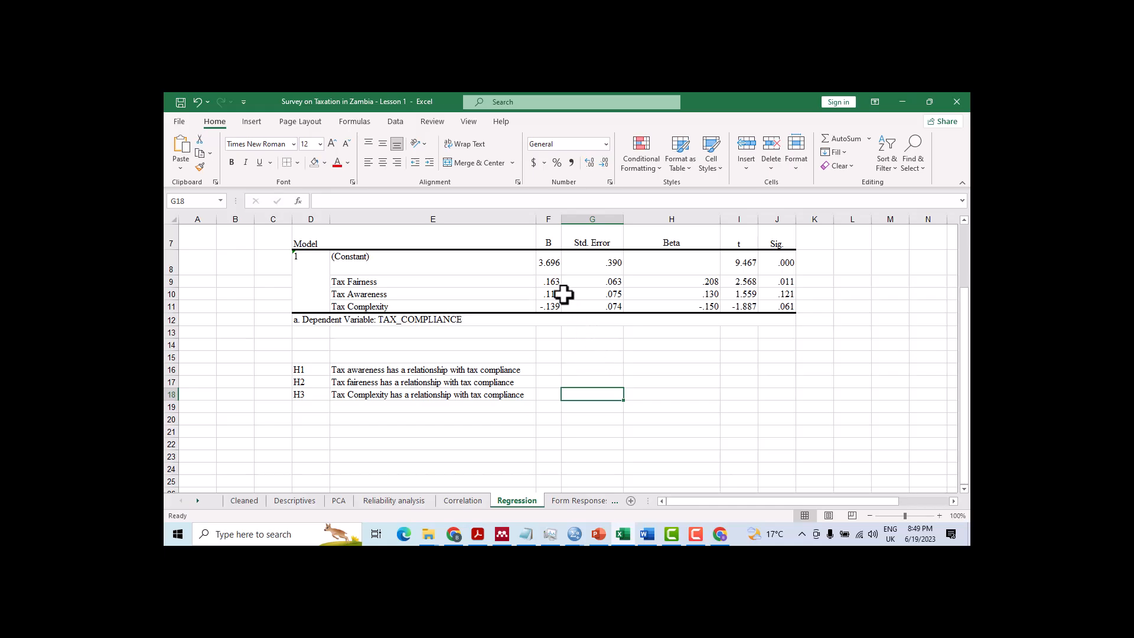
Widen column F and add the heading "Hypotheis" above the hypotheses, merged and centred across D15:E15
drag(562, 219, 626, 219)
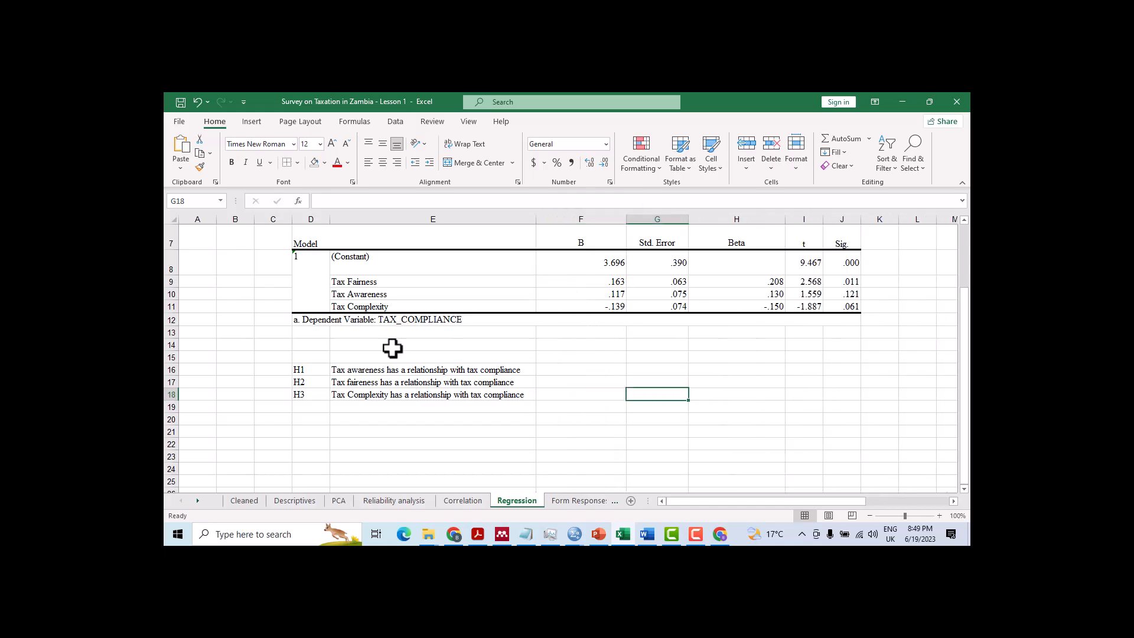
click(321, 354)
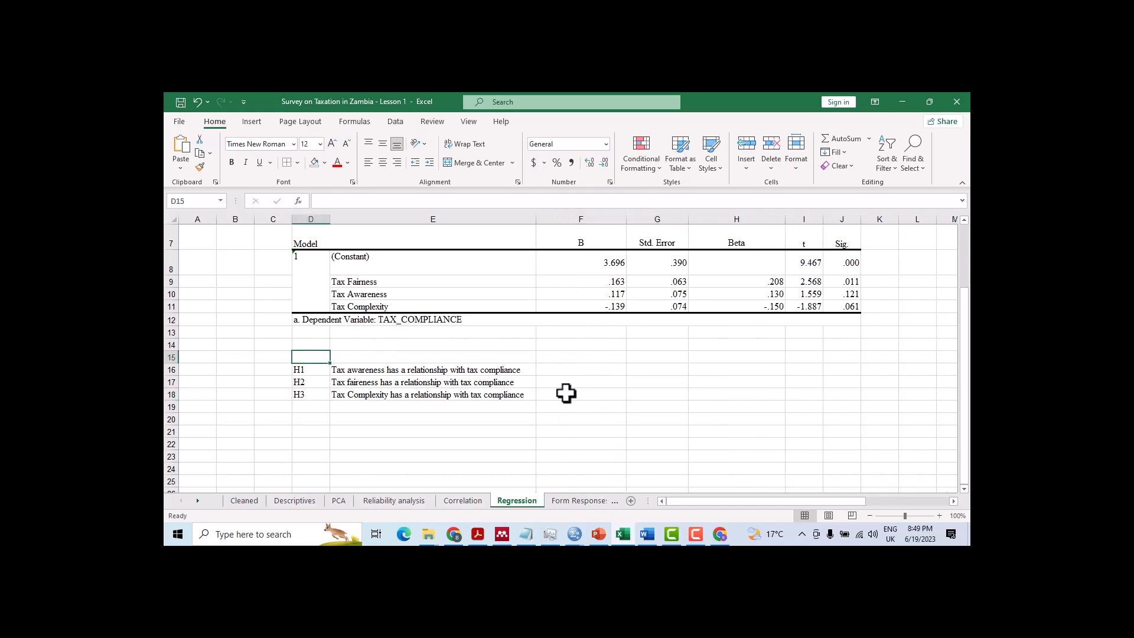
text(Hypotheis)
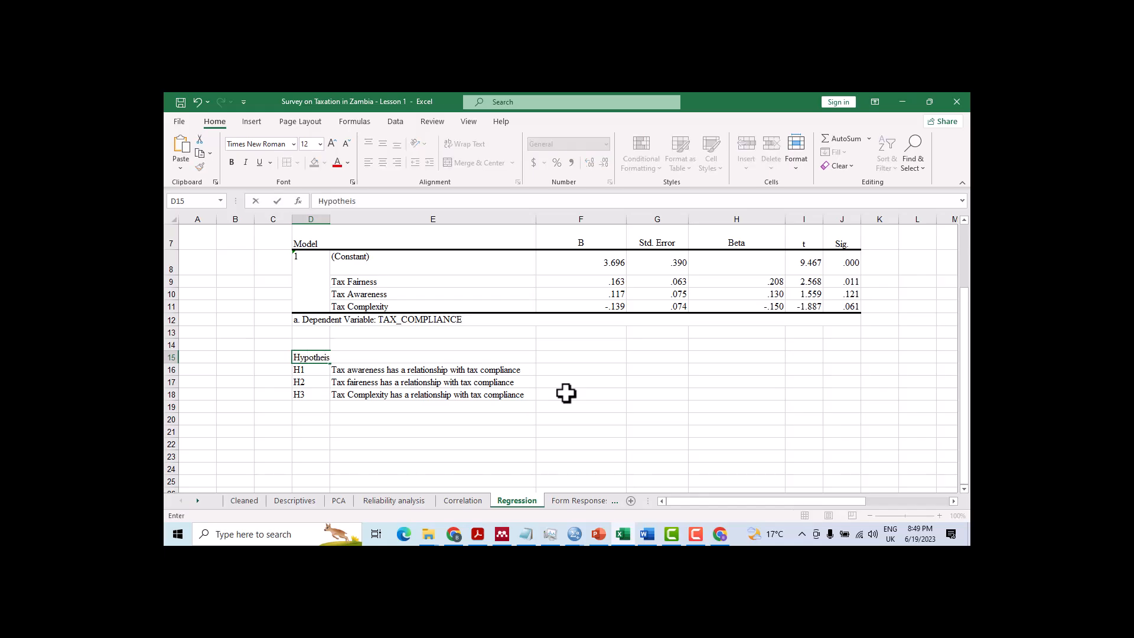
key(Return)
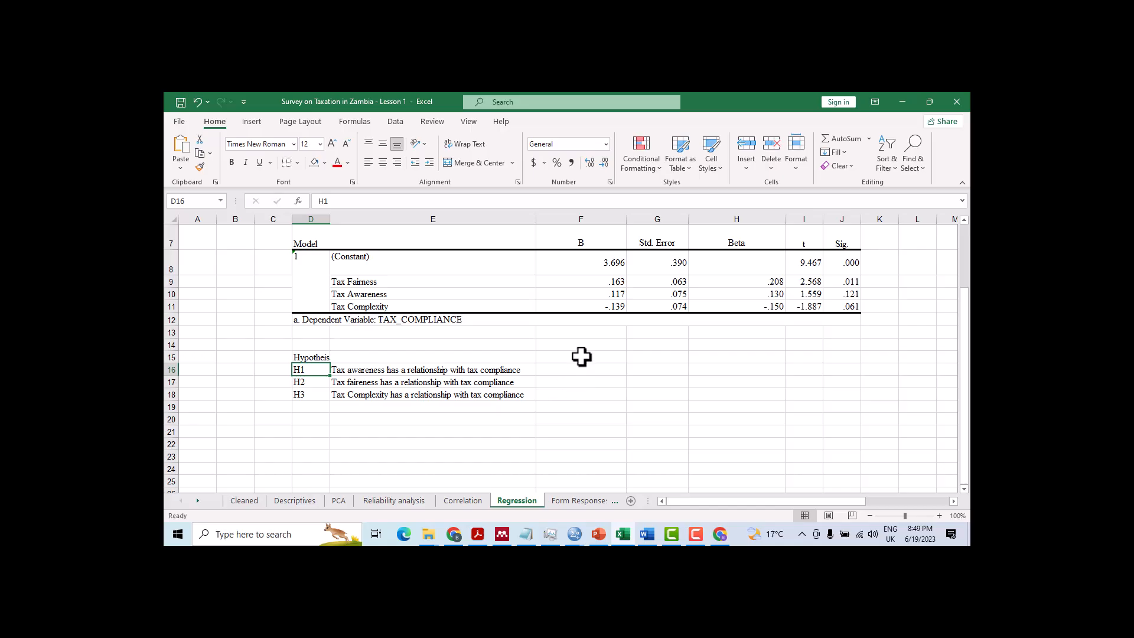
drag(472, 358, 312, 358)
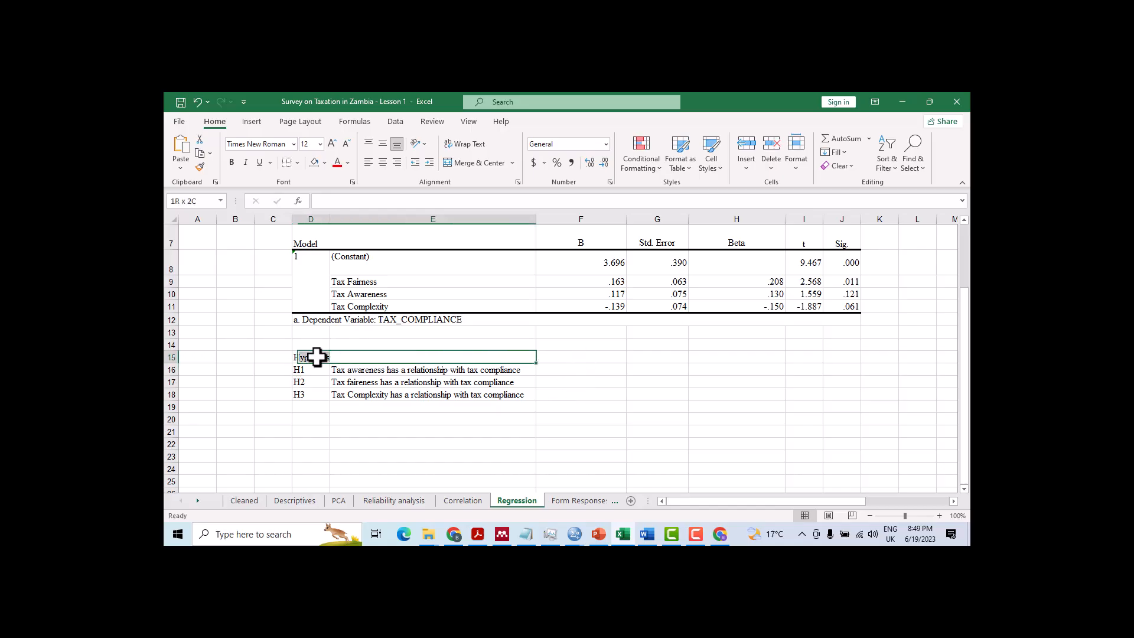
click(474, 163)
Enter the column heading "Supported?" in cell F15
click(579, 357)
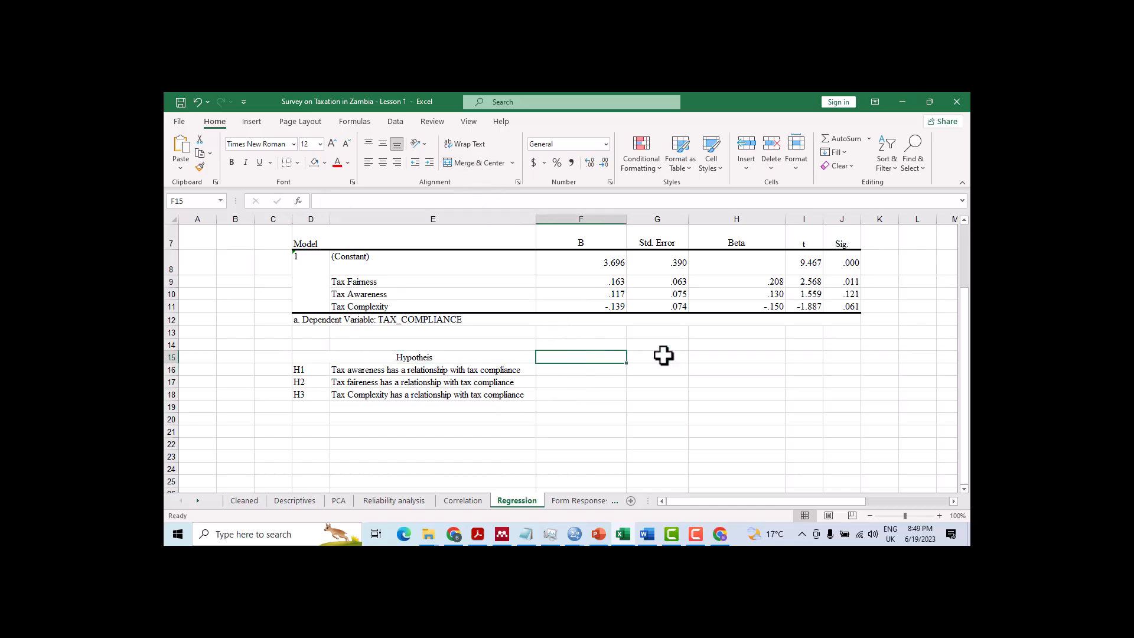
text(Supported)
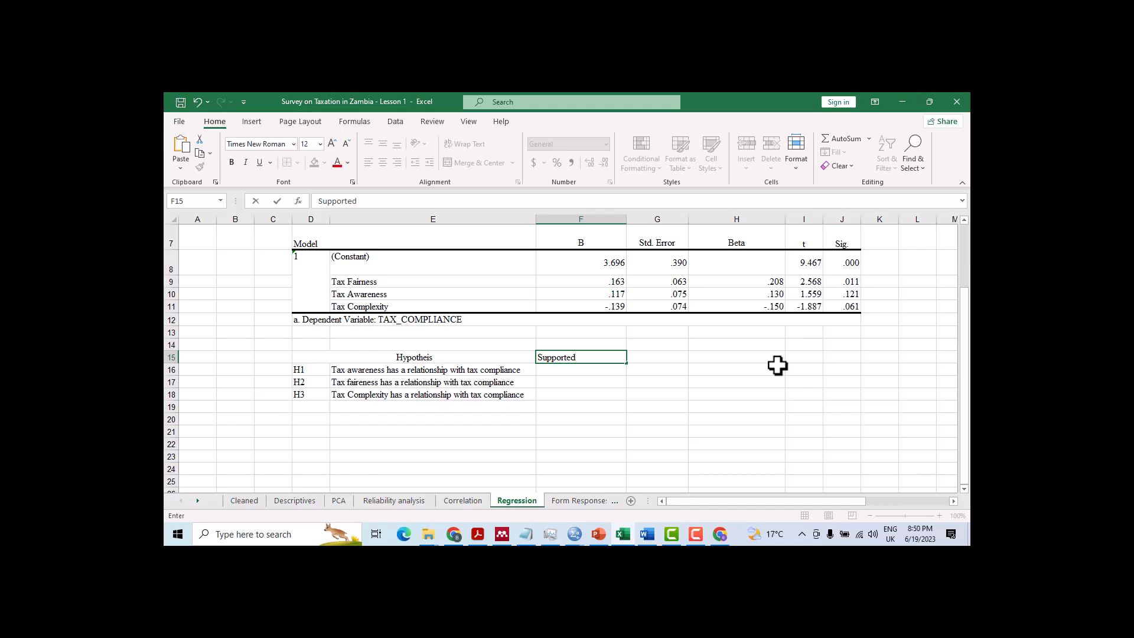
key(Return)
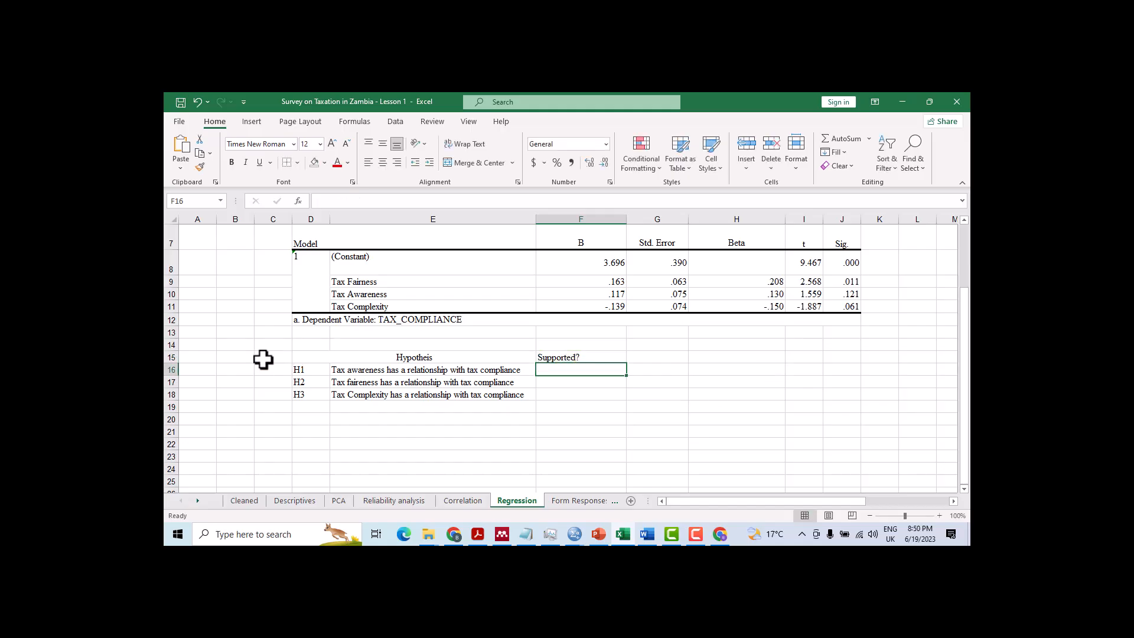
Check the tax compliance correlations on the Correlation sheet and enter "Yes" for H1 in cell F16 of the Regression sheet
click(346, 370)
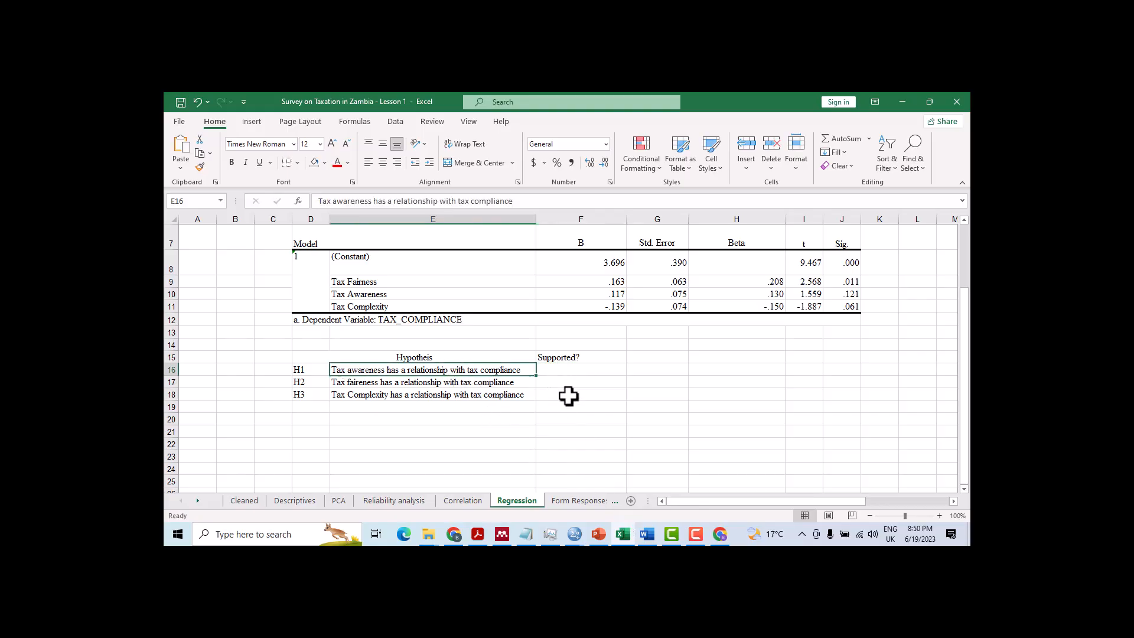
click(476, 505)
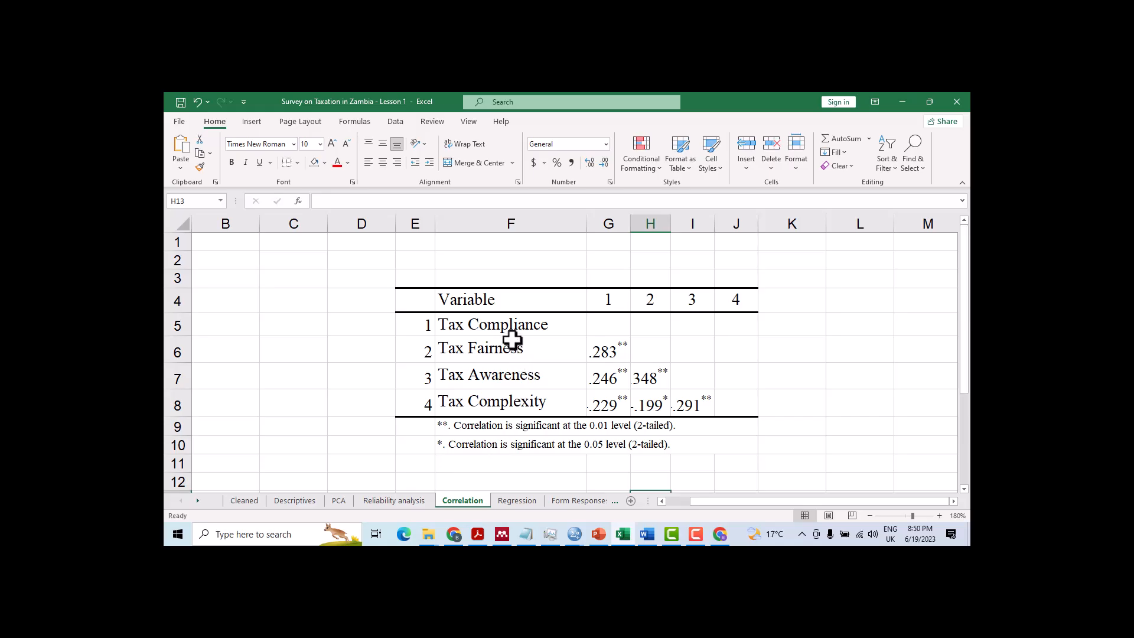
click(501, 355)
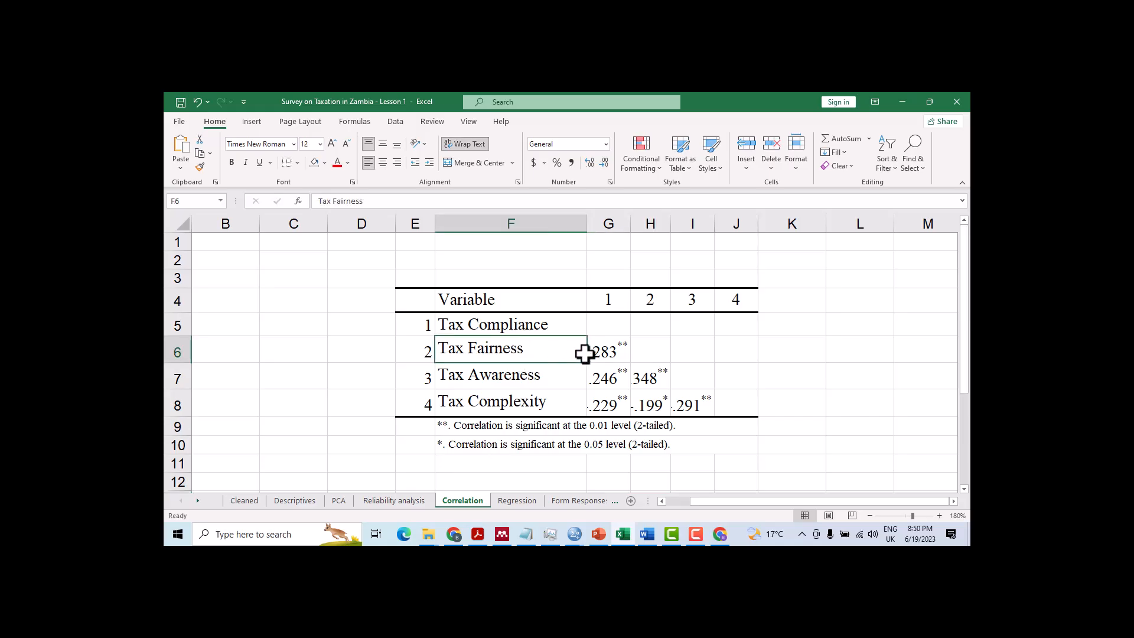
click(608, 352)
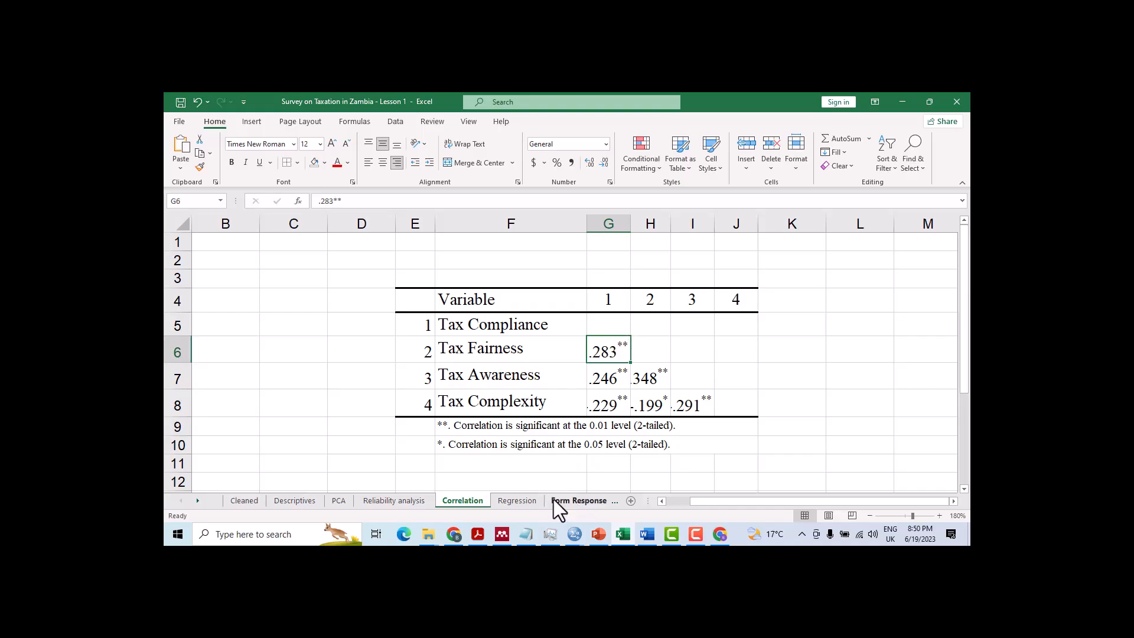
click(517, 500)
double_click(578, 370)
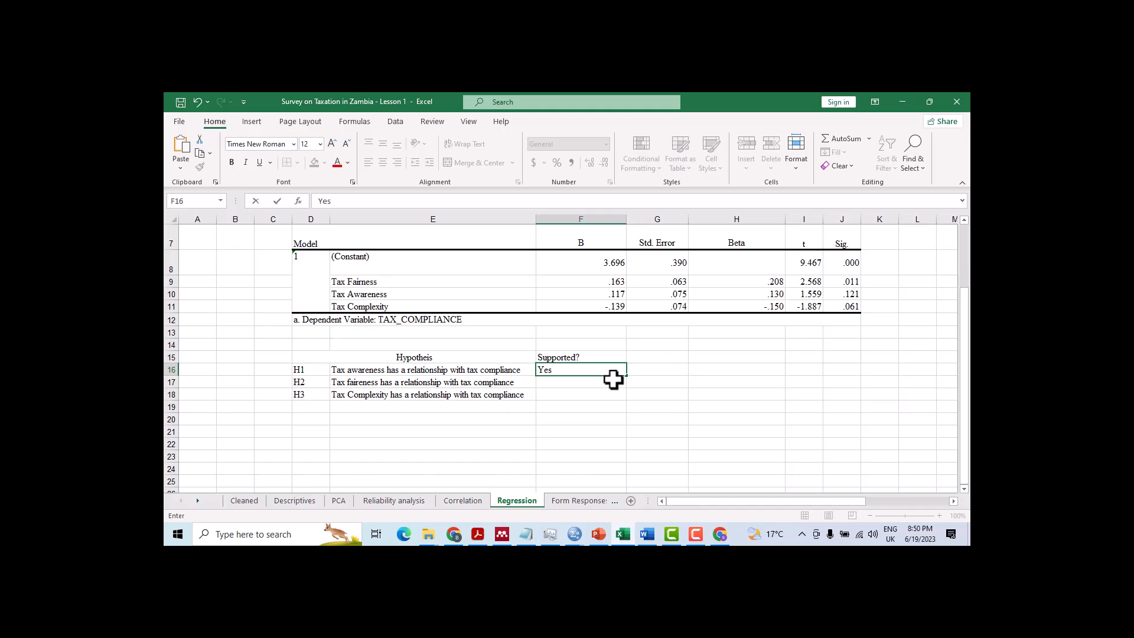
key(Return)
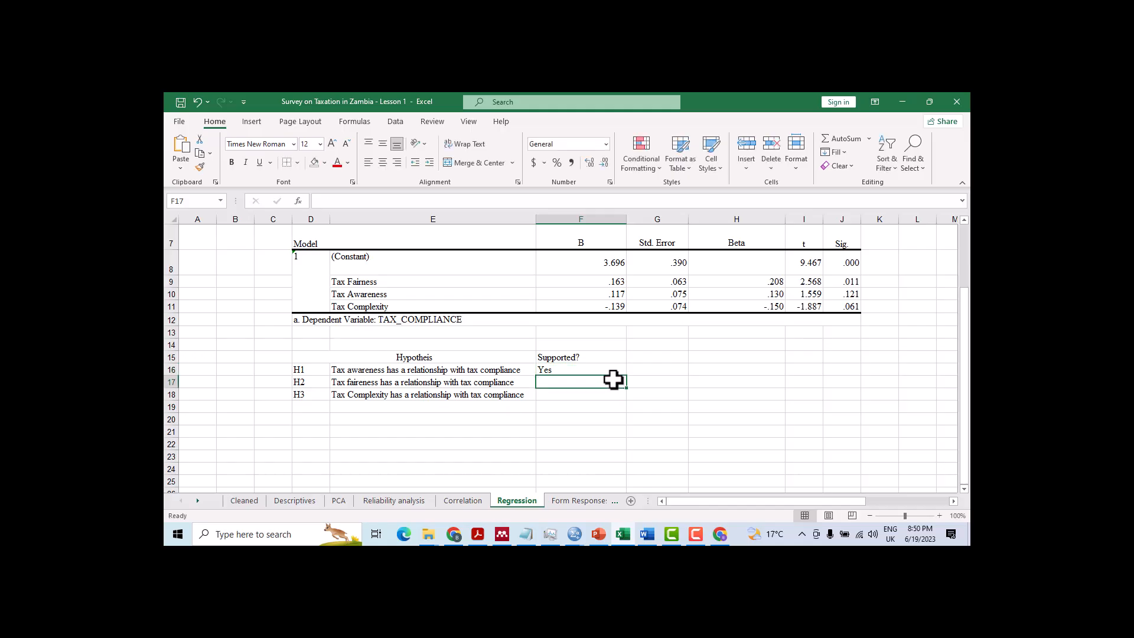
Recheck the Correlation sheet for H2 and enter "Yes" for H2 and H3 in cells F17:F18 of the Regression sheet
click(380, 385)
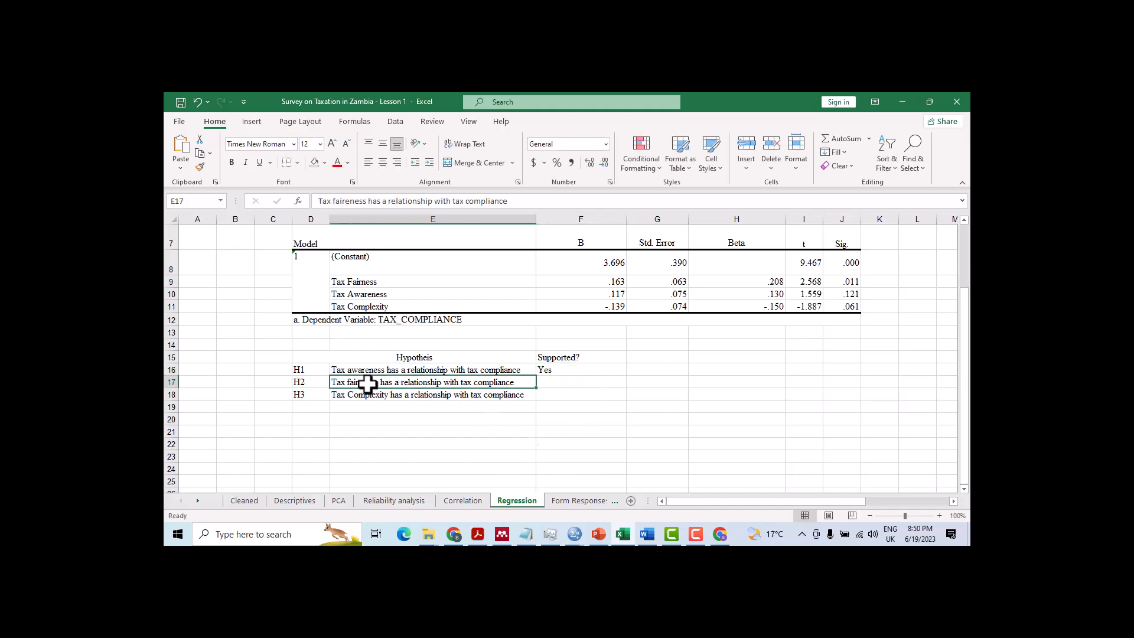
click(451, 501)
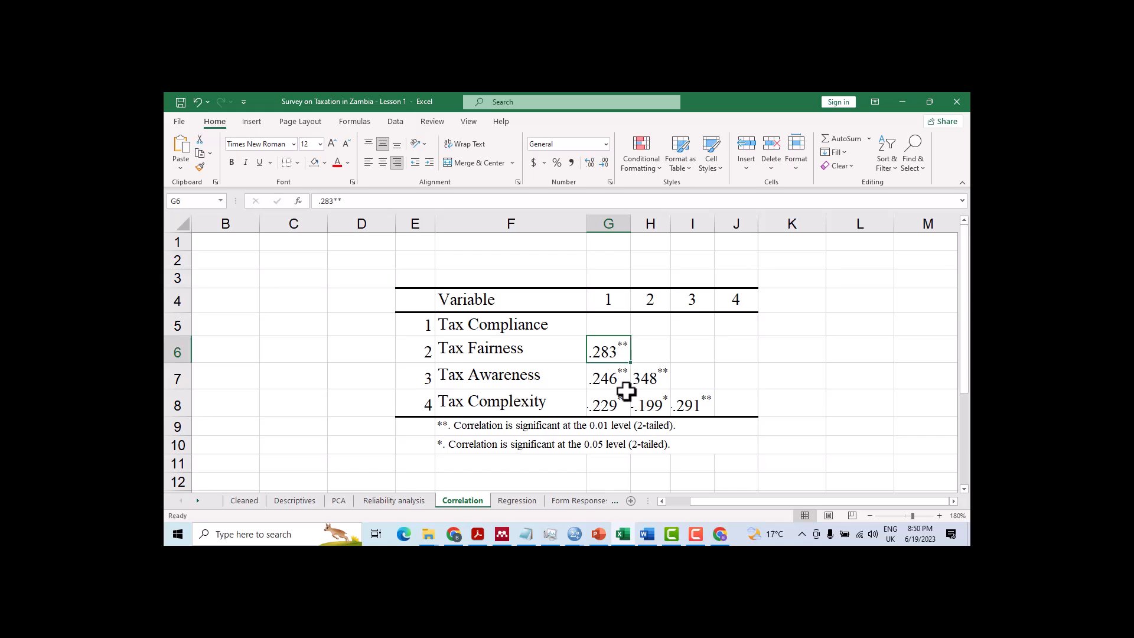
click(517, 500)
click(557, 381)
text(Yes)
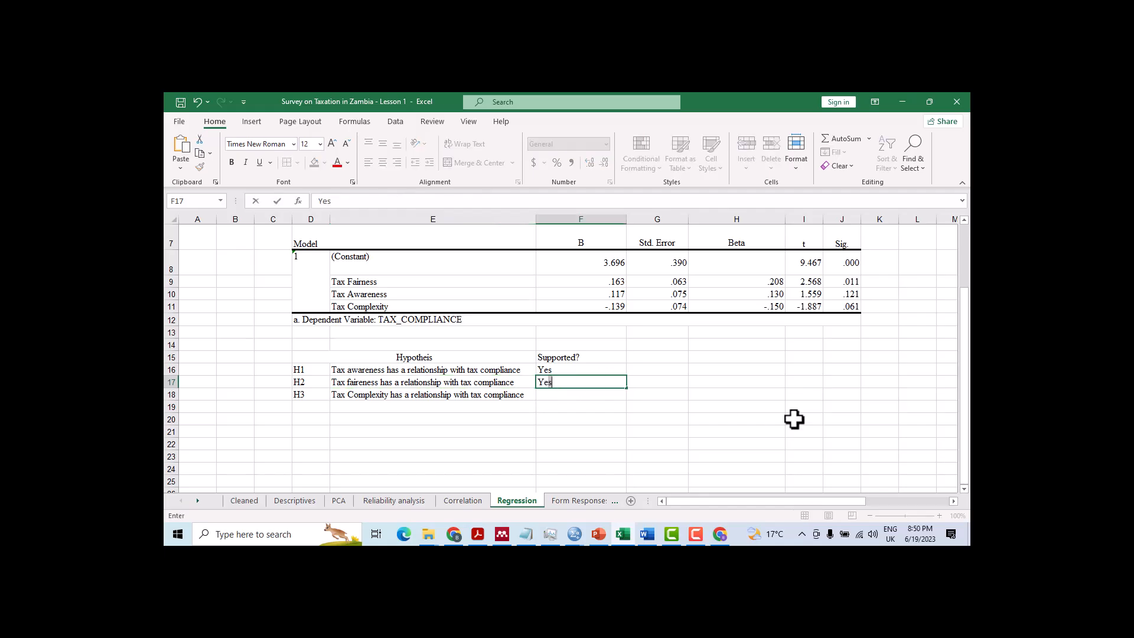
key(Return)
text(Yes)
key(Return)
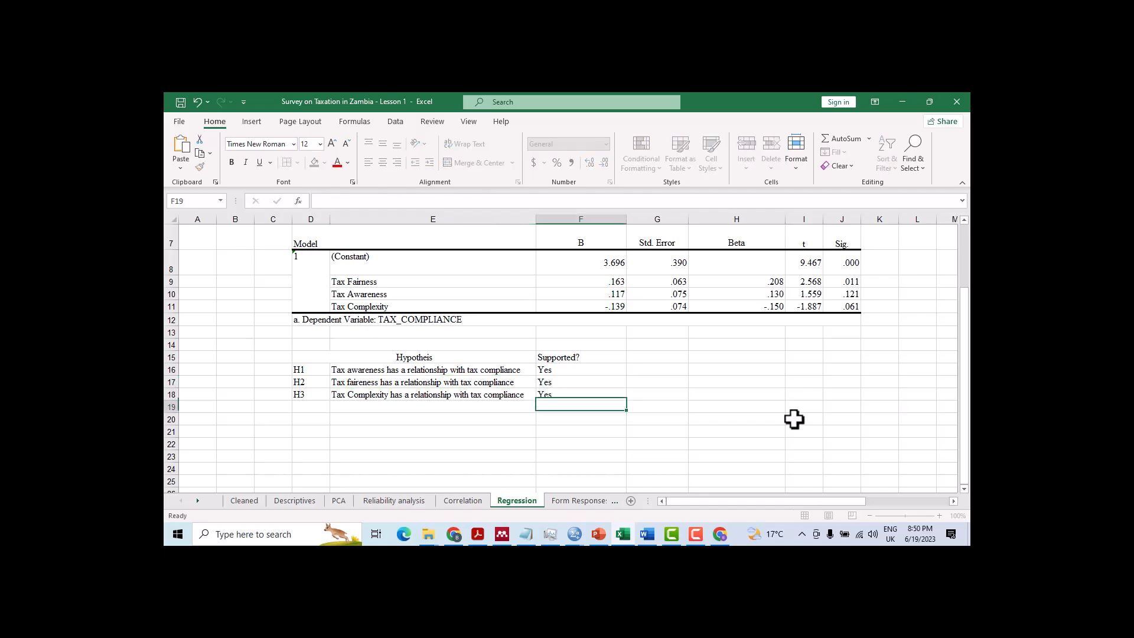
Copy the hypothesis table D15:F18 and paste the duplicate below it starting at cell D21
scroll(666, 407, down, 1)
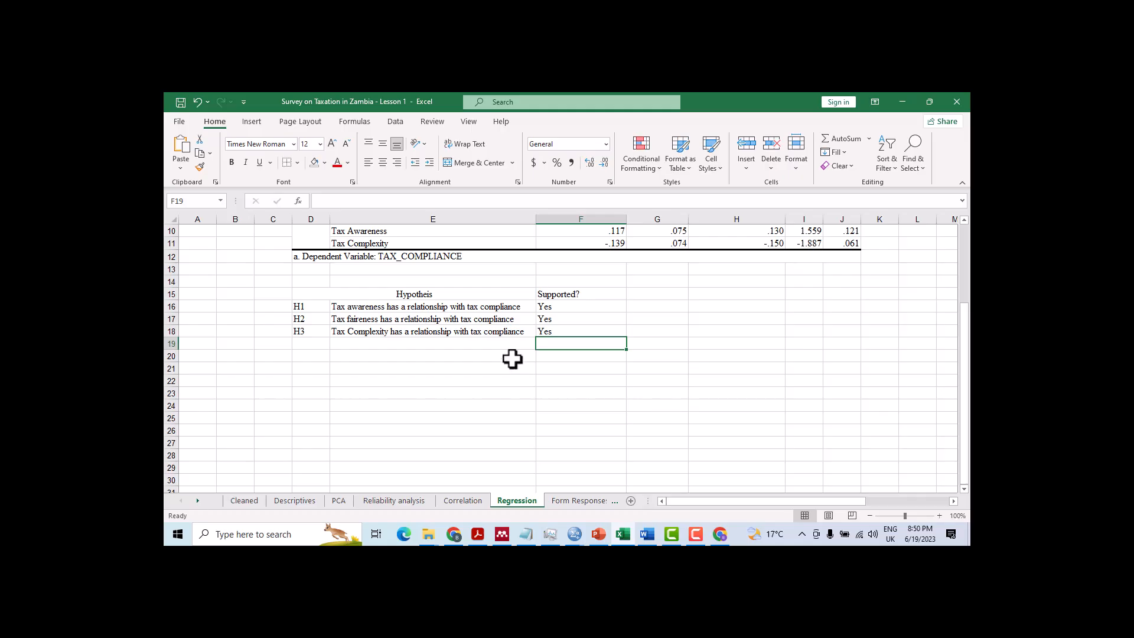
drag(318, 292, 568, 329)
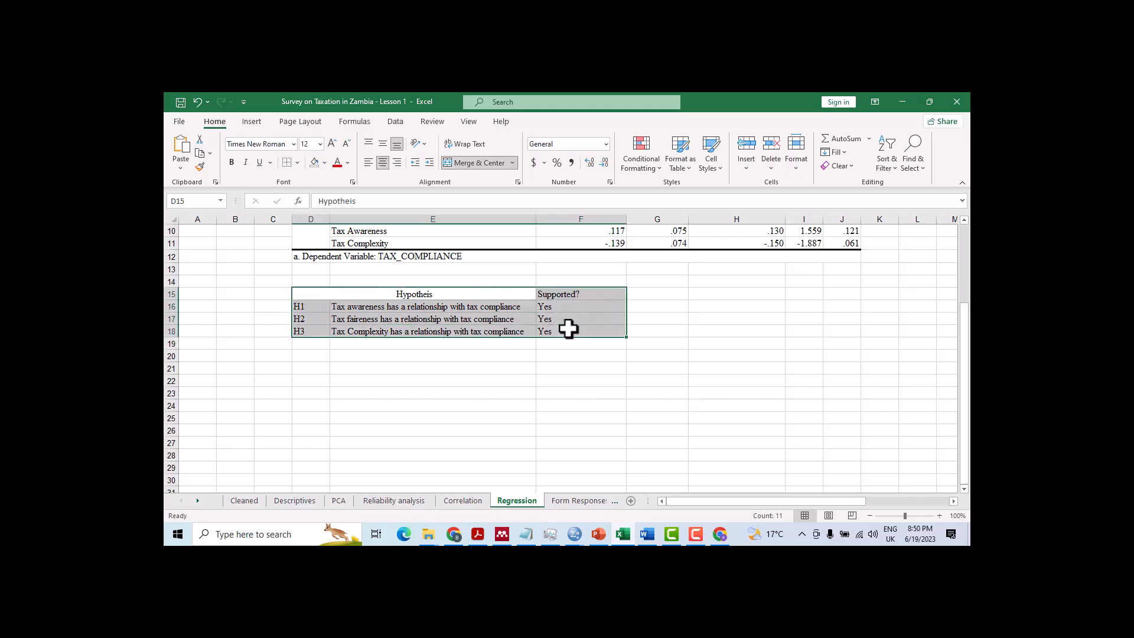
key(ctrl+c)
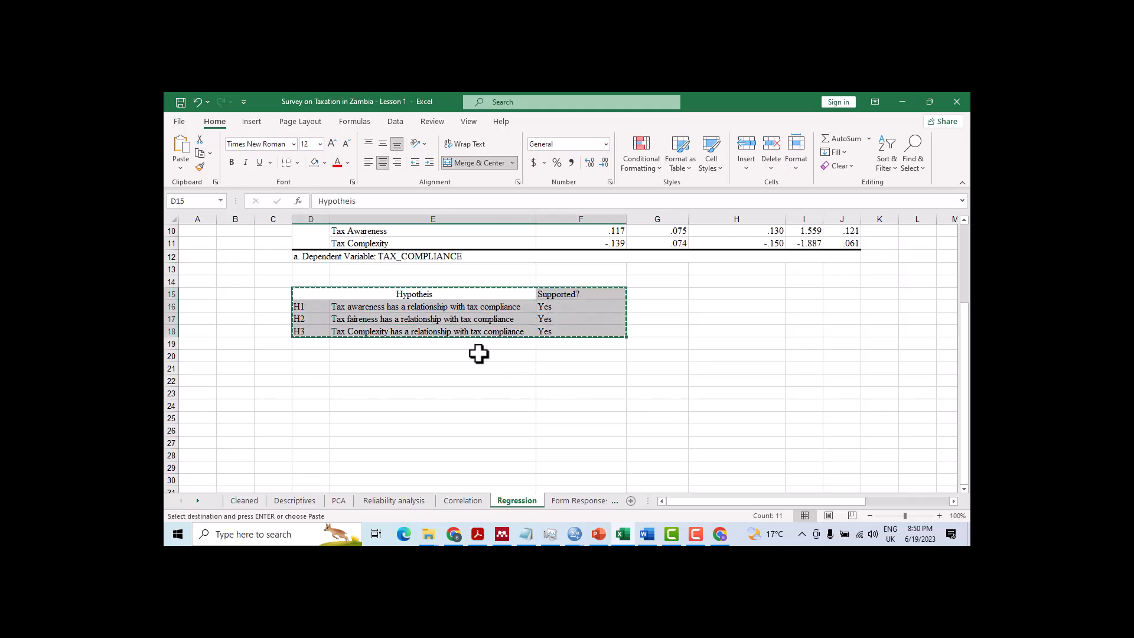
click(316, 367)
key(ctrl+v)
key(Escape)
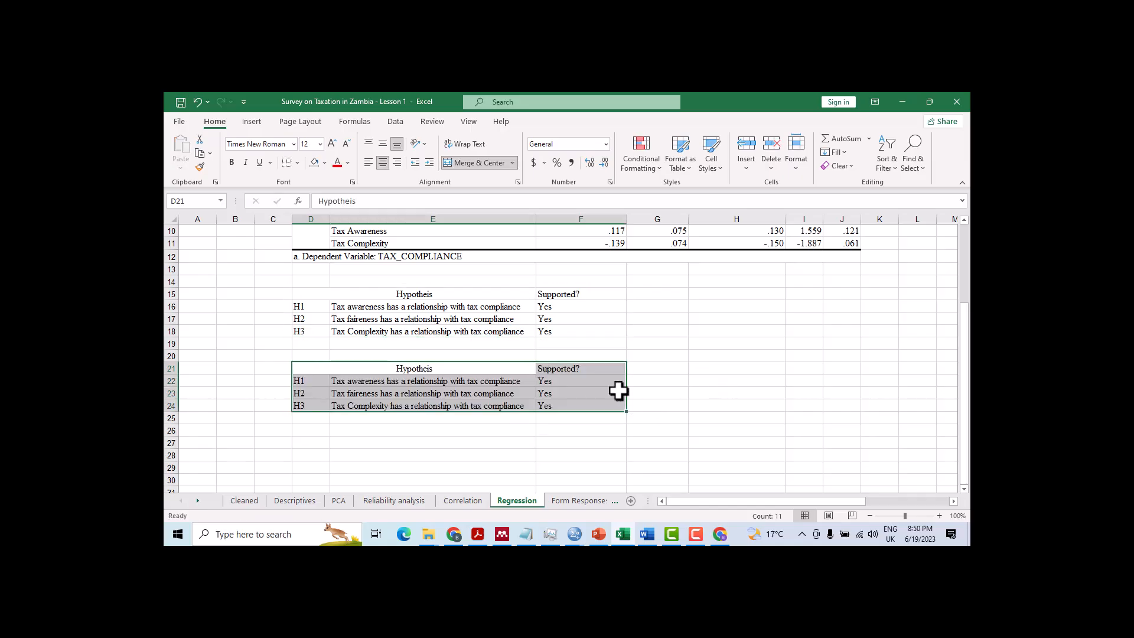
click(692, 394)
Reword the H1 hypothesis in the duplicated table's cell E22 to "Tax awareness has an effect on tax compliance"
click(339, 384)
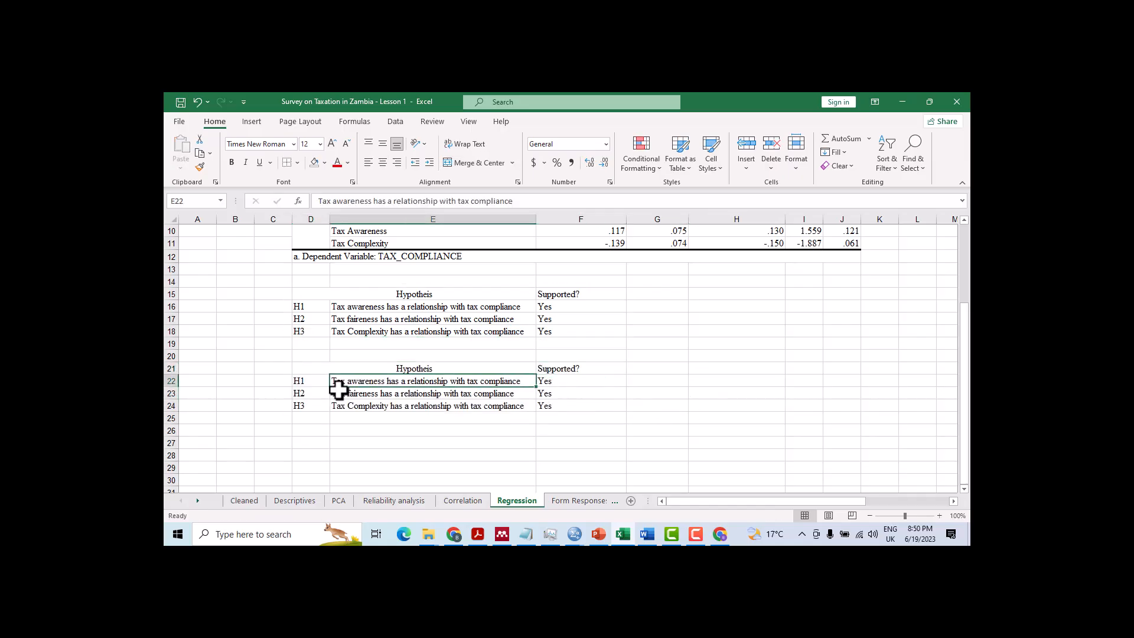
double_click(449, 381)
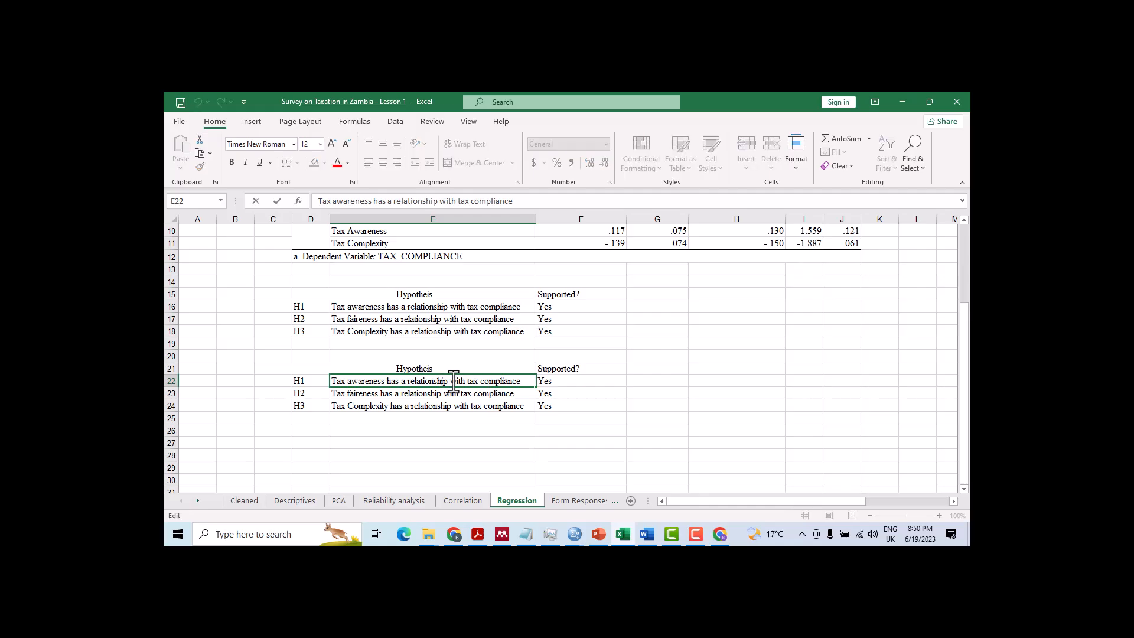
drag(449, 381, 407, 381)
key(BackSpace)
text(n effect)
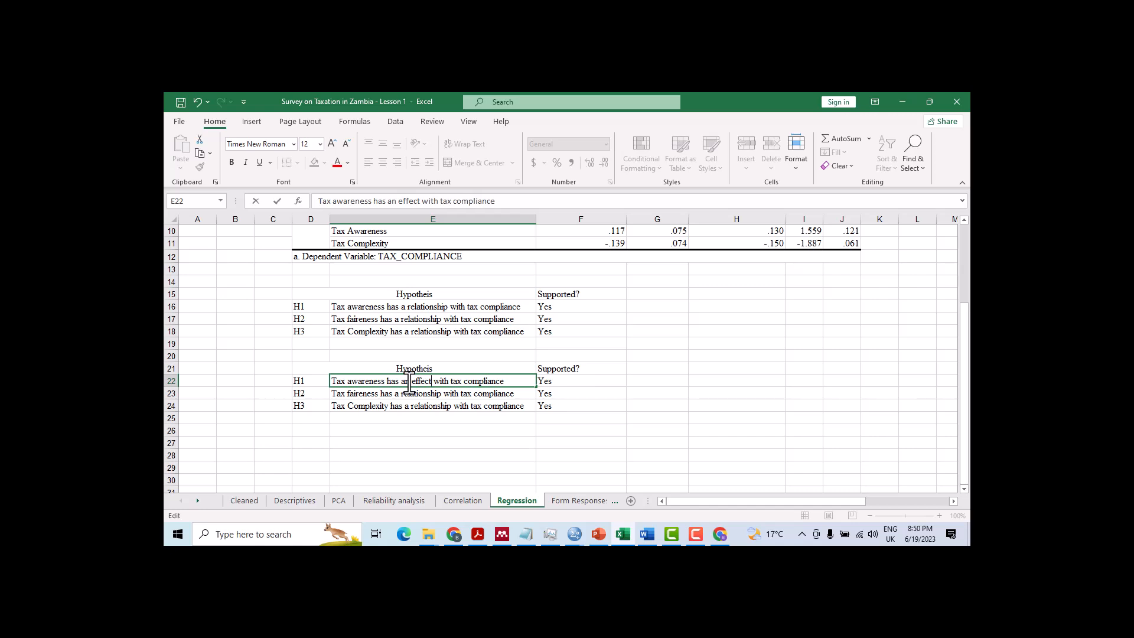
key(Delete)
key(Delete)
key(Delete)
key(Delete)
key(Delete)
key(BackSpace)
key(BackSpace)
key(BackSpace)
key(BackSpace)
key(BackSpace)
key(BackSpace)
key(BackSpace)
key(BackSpace)
key(BackSpace)
key(BackSpace)
key(BackSpace)
key(BackSpace)
key(BackSpace)
key(BackSpace)
key(BackSpace)
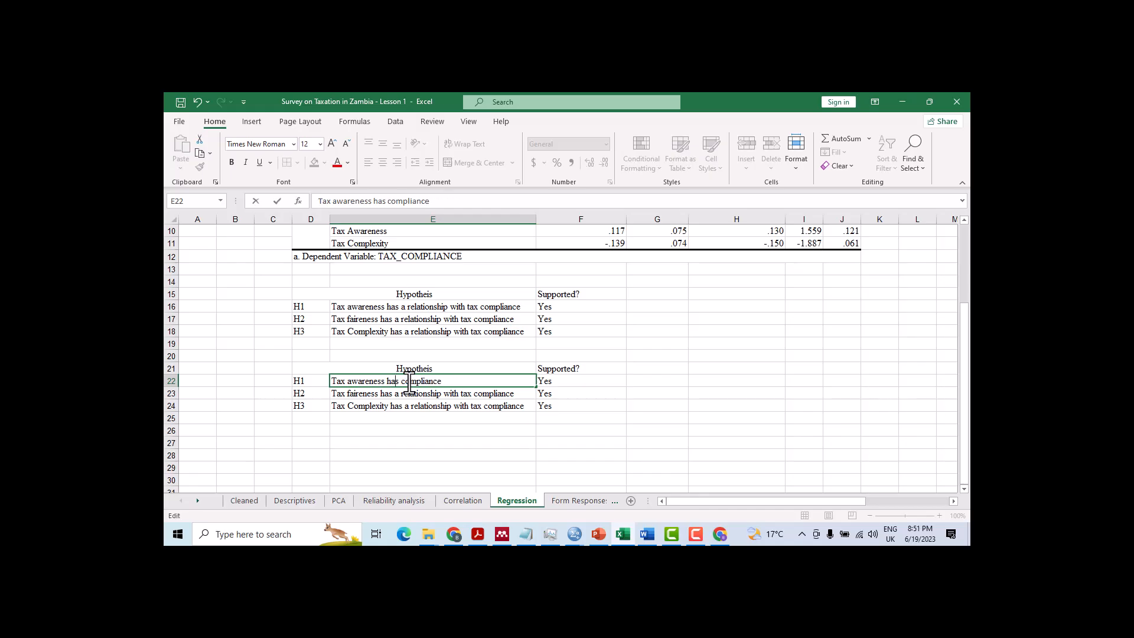
text(s an effect on)
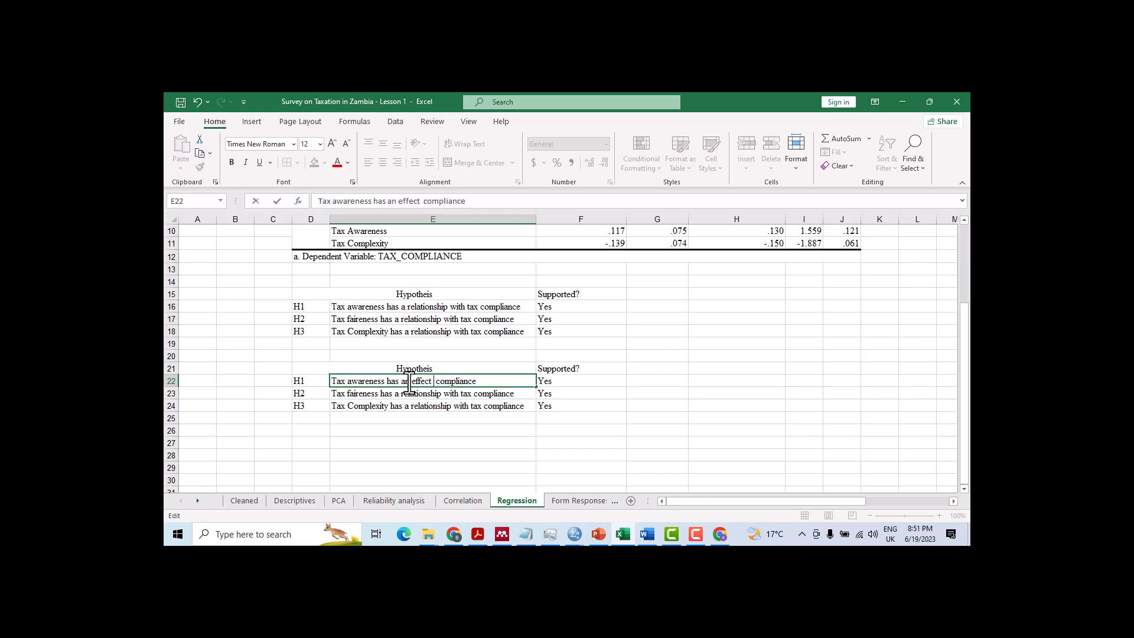
text( tac)
key(Return)
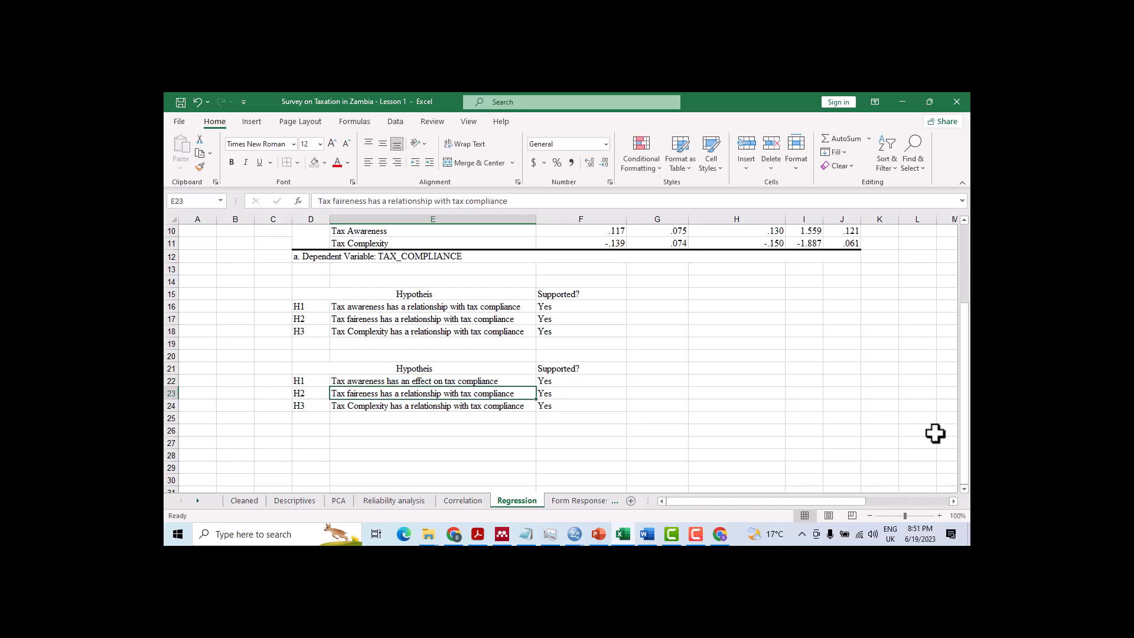
Reword the H2 hypothesis in cell E23 to "Tax faireness has an effect on tax compliance", reusing the ending copied from cell E22
click(939, 515)
click(939, 516)
click(939, 515)
click(939, 515)
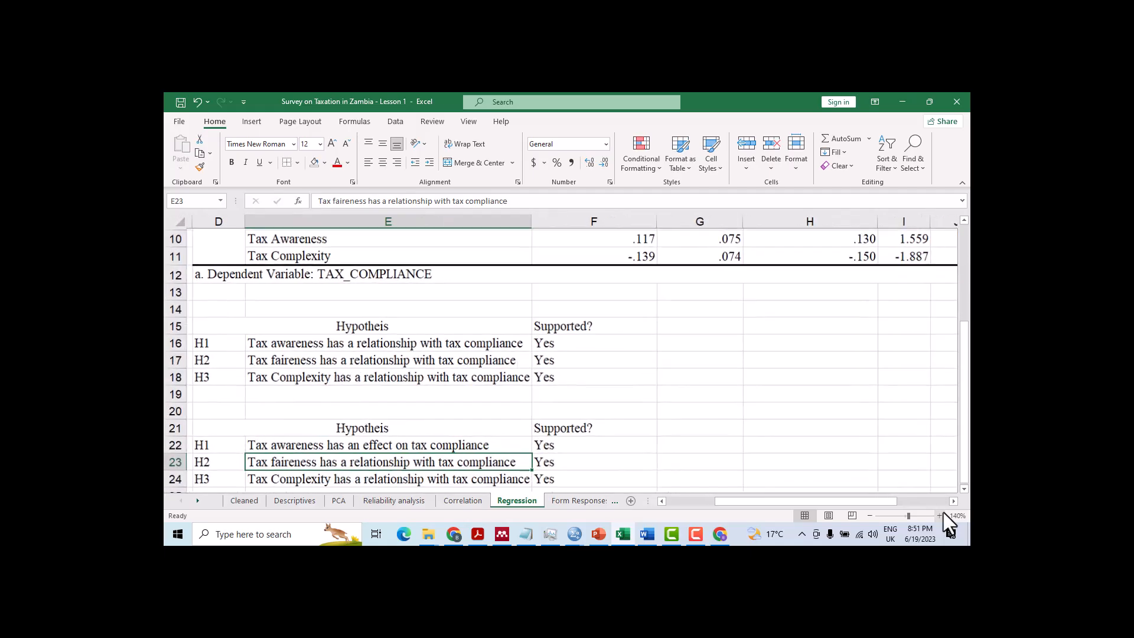
click(939, 515)
drag(769, 500, 717, 501)
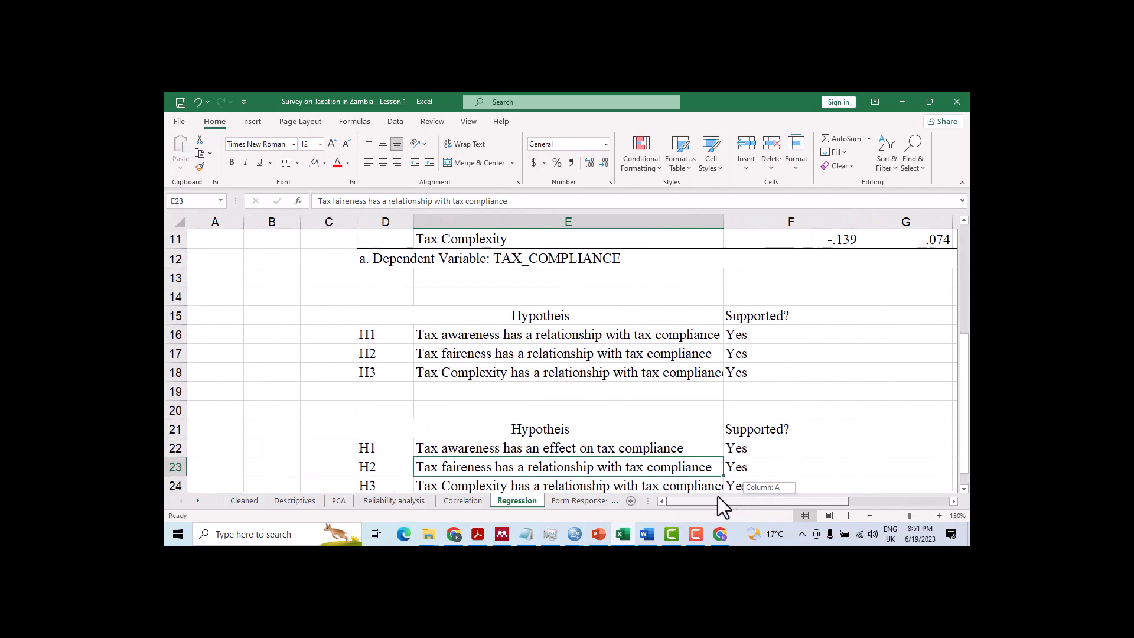
scroll(713, 442, down, 2)
double_click(539, 353)
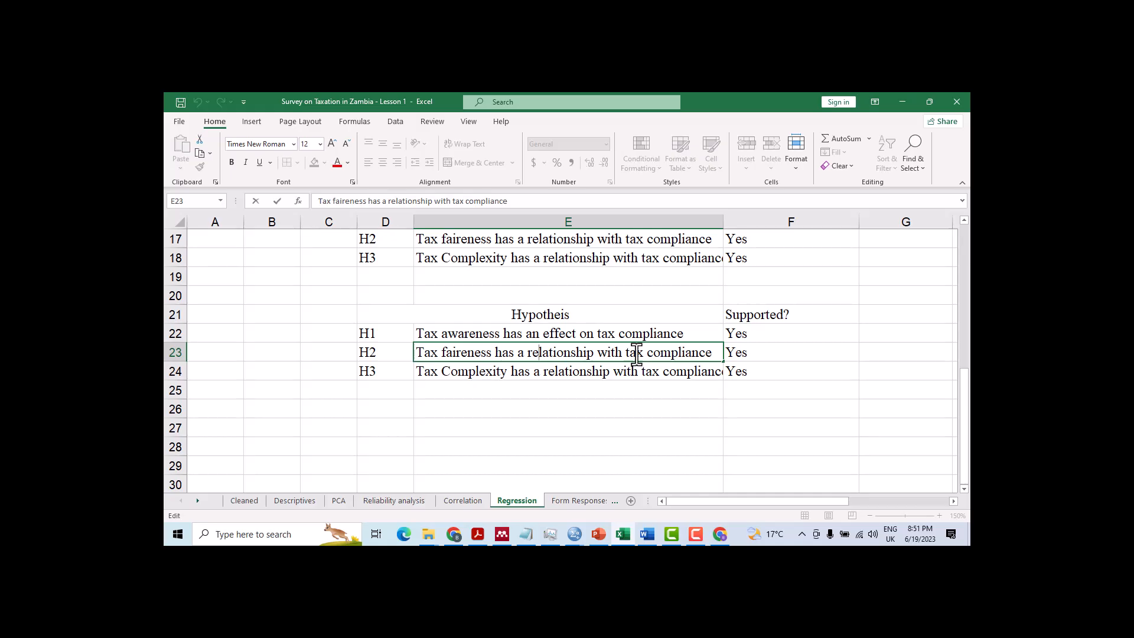
drag(644, 354, 496, 354)
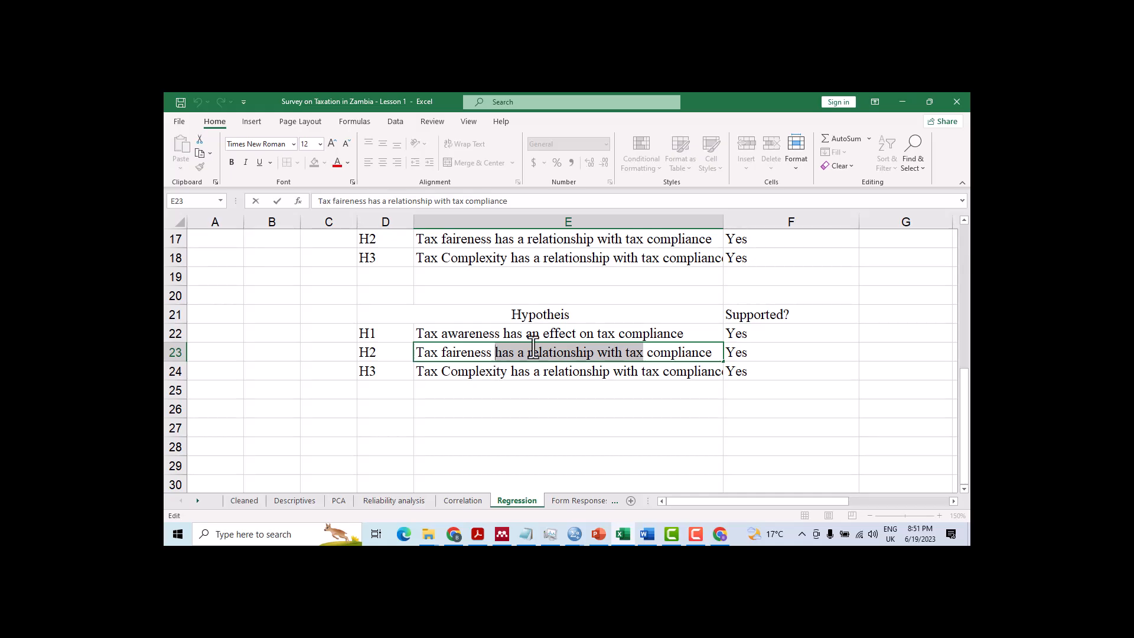
click(590, 335)
double_click(612, 333)
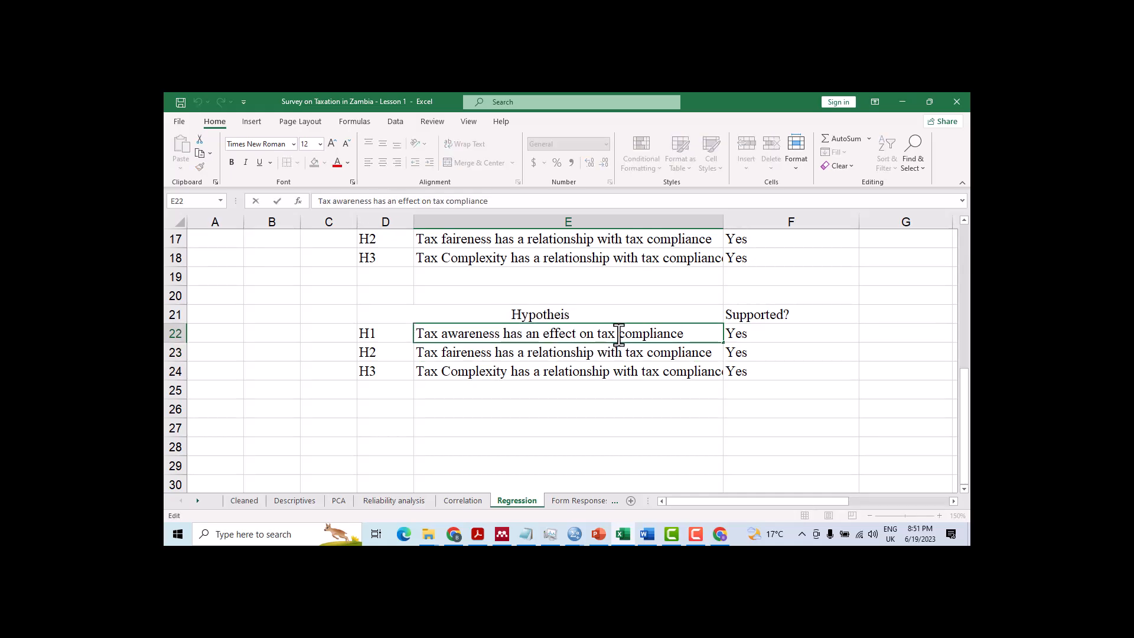
drag(705, 334, 507, 334)
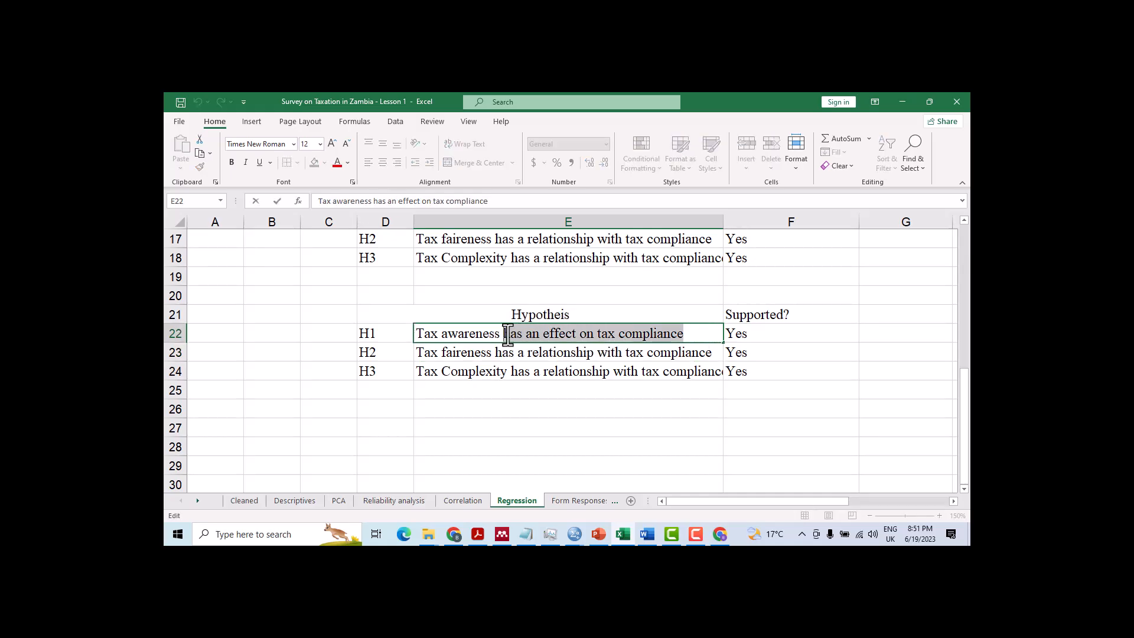
click(575, 363)
double_click(505, 354)
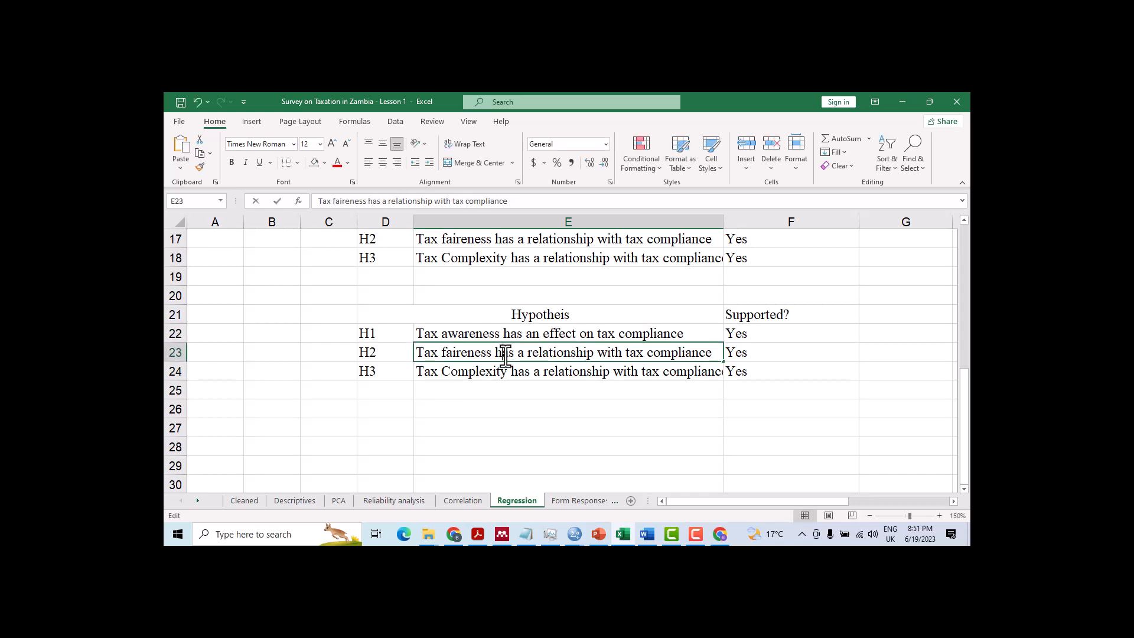
drag(496, 354, 741, 354)
key(ctrl+v)
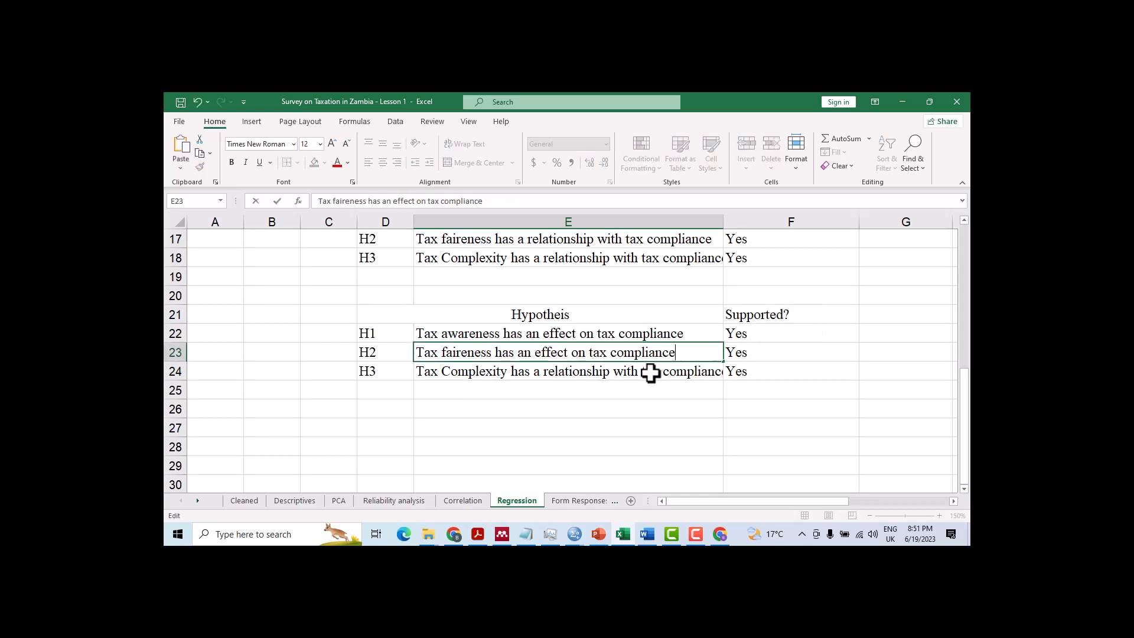
Reword the H3 hypothesis in cell E24 to "Tax Complexity has an effect on tax compliance" with the same copied ending
double_click(515, 374)
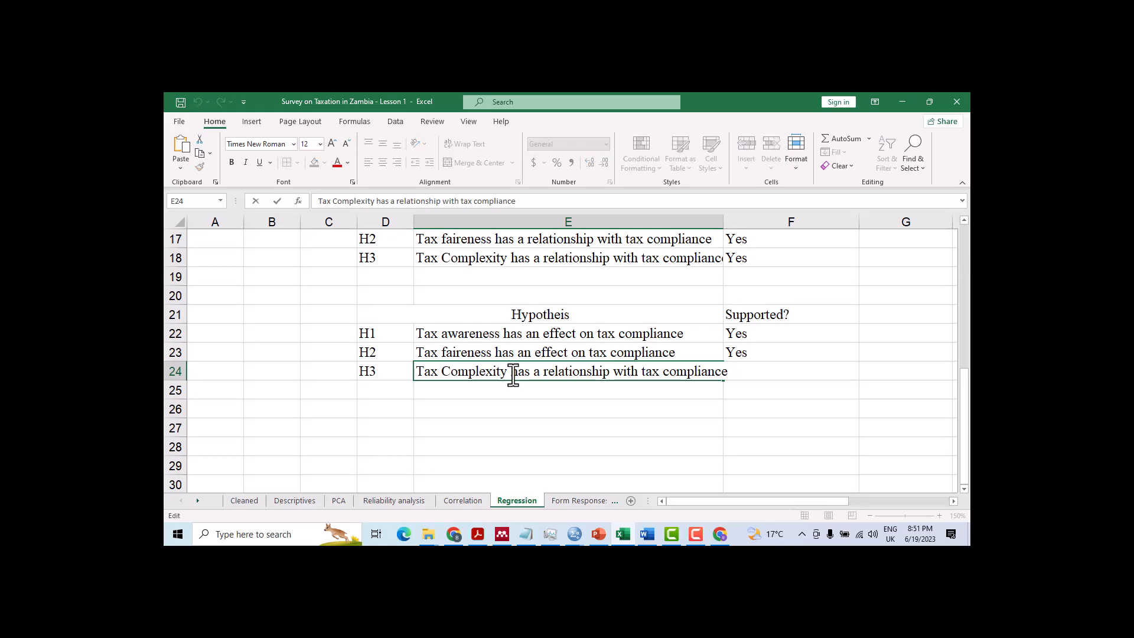
drag(513, 376, 761, 372)
key(ctrl+v)
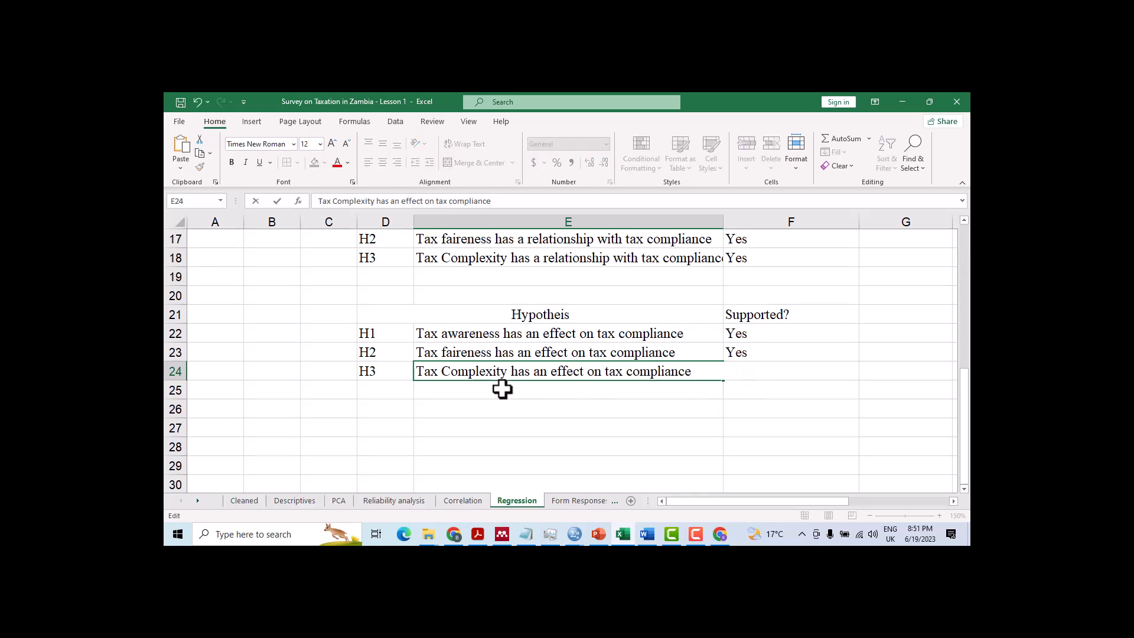
key(Return)
click(623, 422)
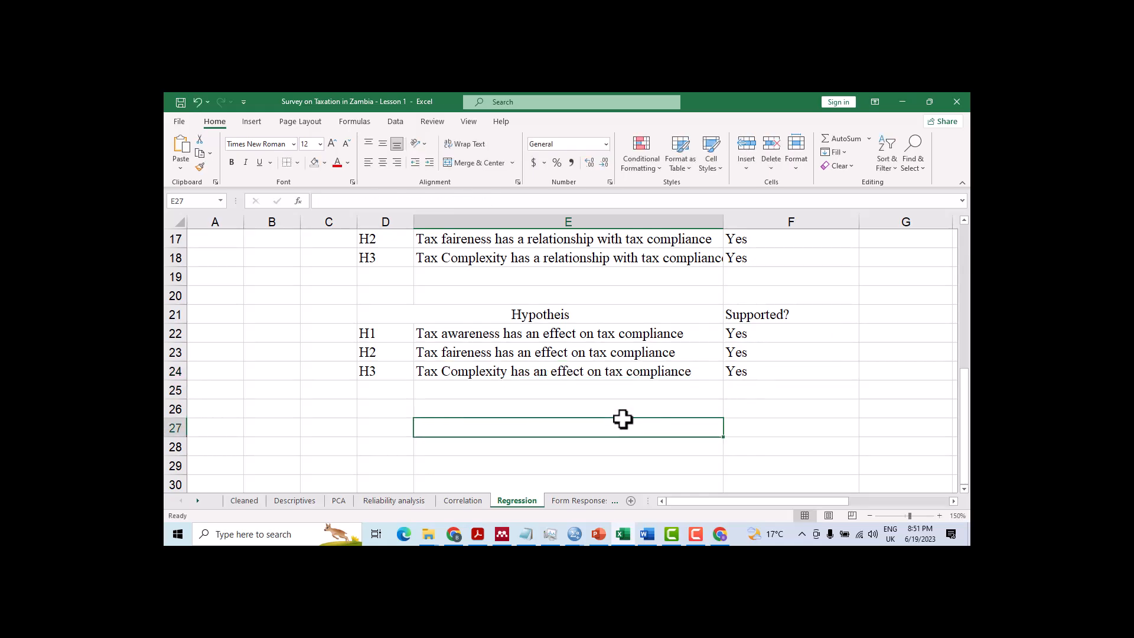
Review the three reworded effect hypotheses in E22:E24 and compare them with the variables table on the Correlation sheet
click(546, 335)
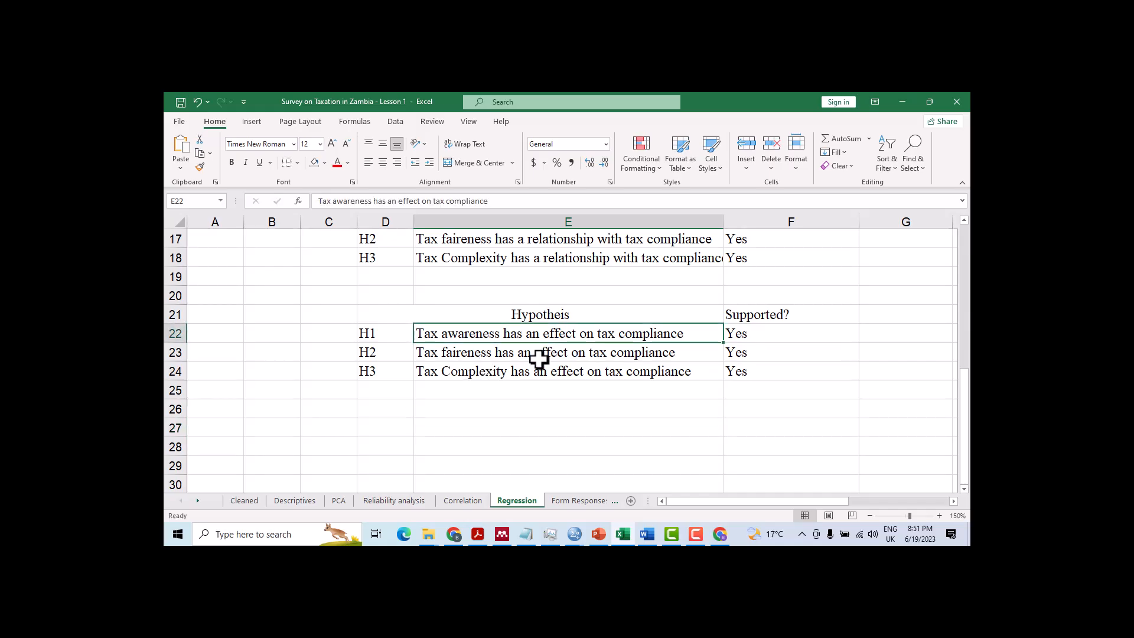
click(539, 357)
click(531, 371)
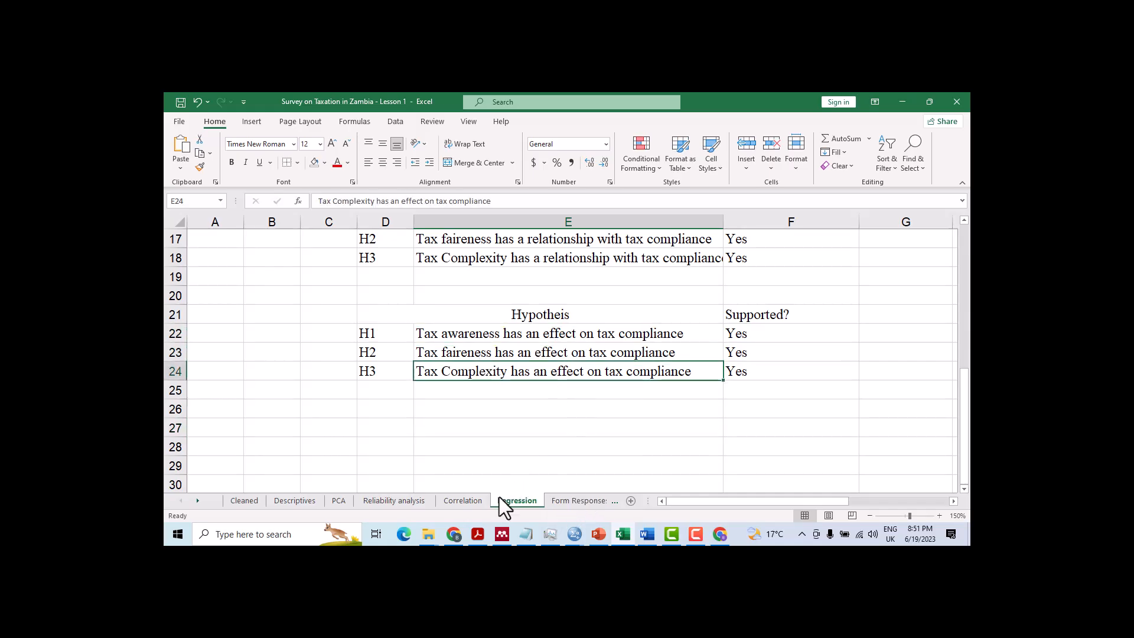
click(470, 500)
drag(466, 322, 709, 410)
click(529, 501)
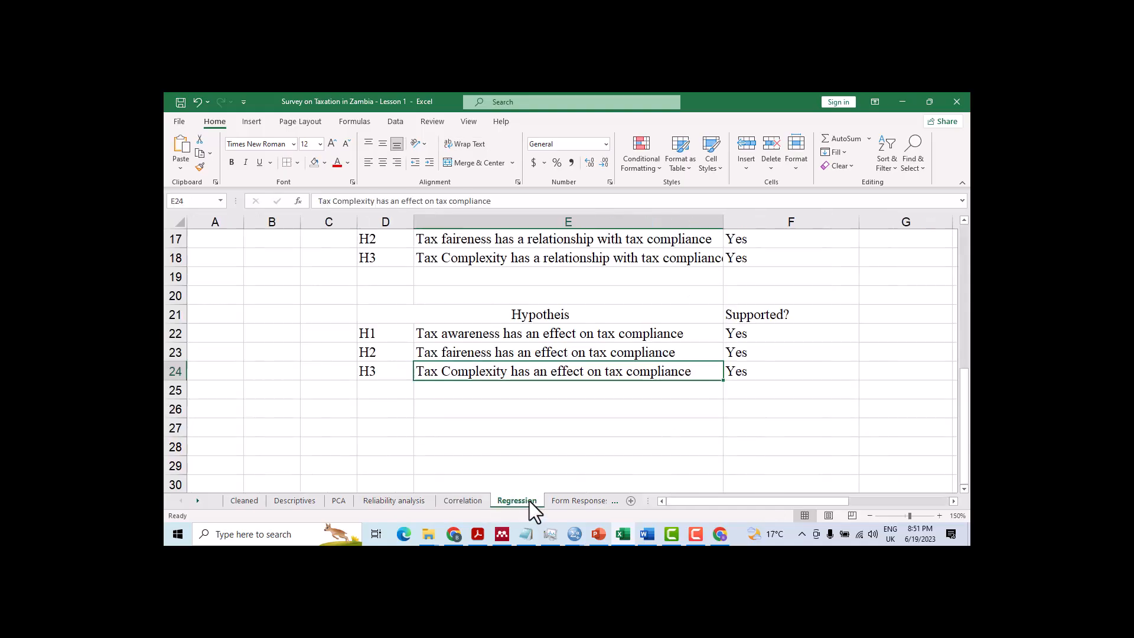
click(470, 500)
click(476, 323)
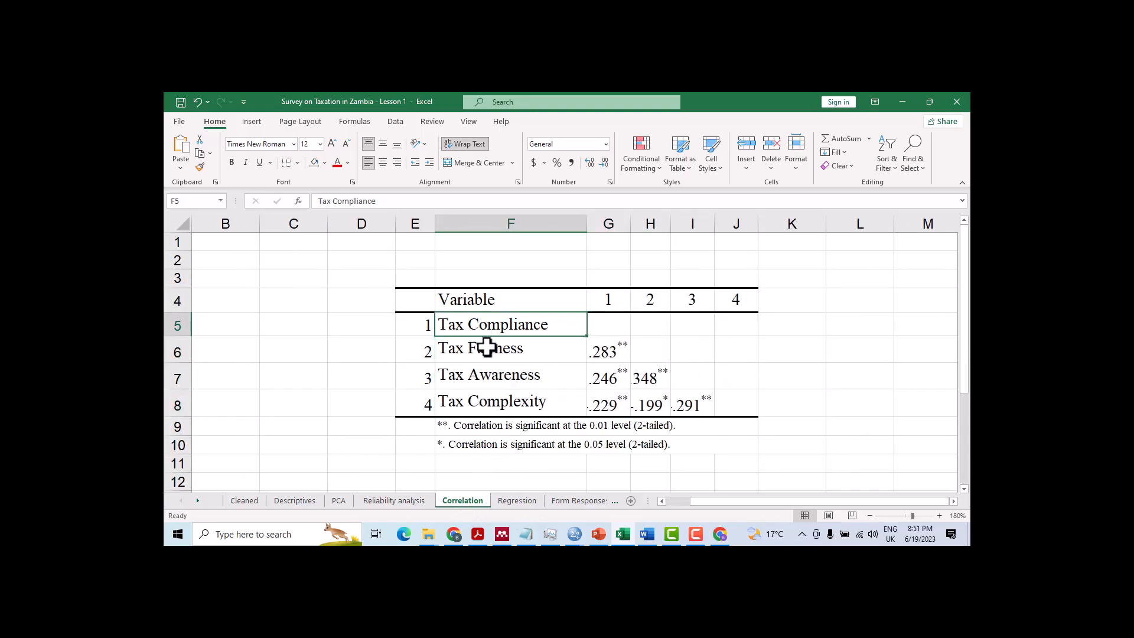
click(509, 503)
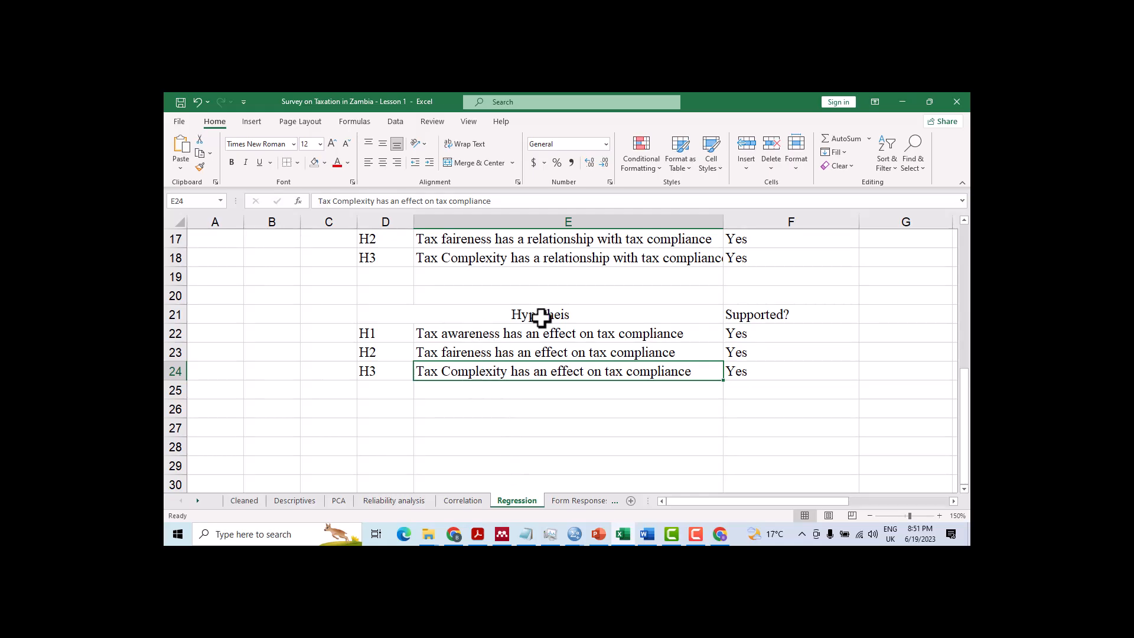
Adjust the width of column E on the Regression sheet to 48.86
scroll(540, 295, up, 5)
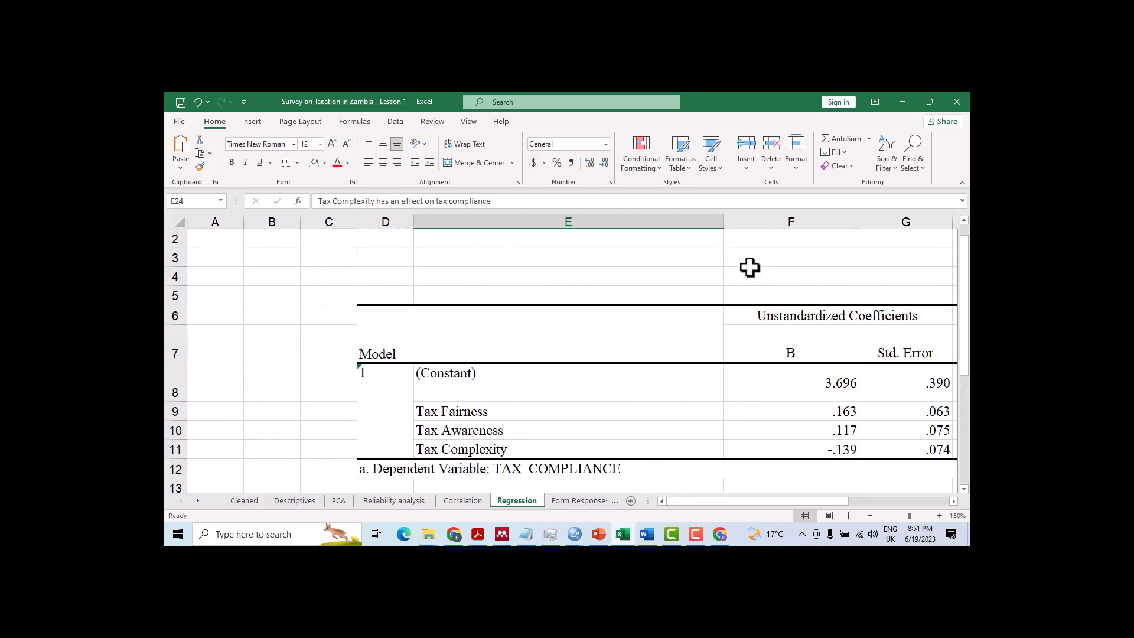
drag(723, 222, 681, 223)
drag(716, 224, 721, 223)
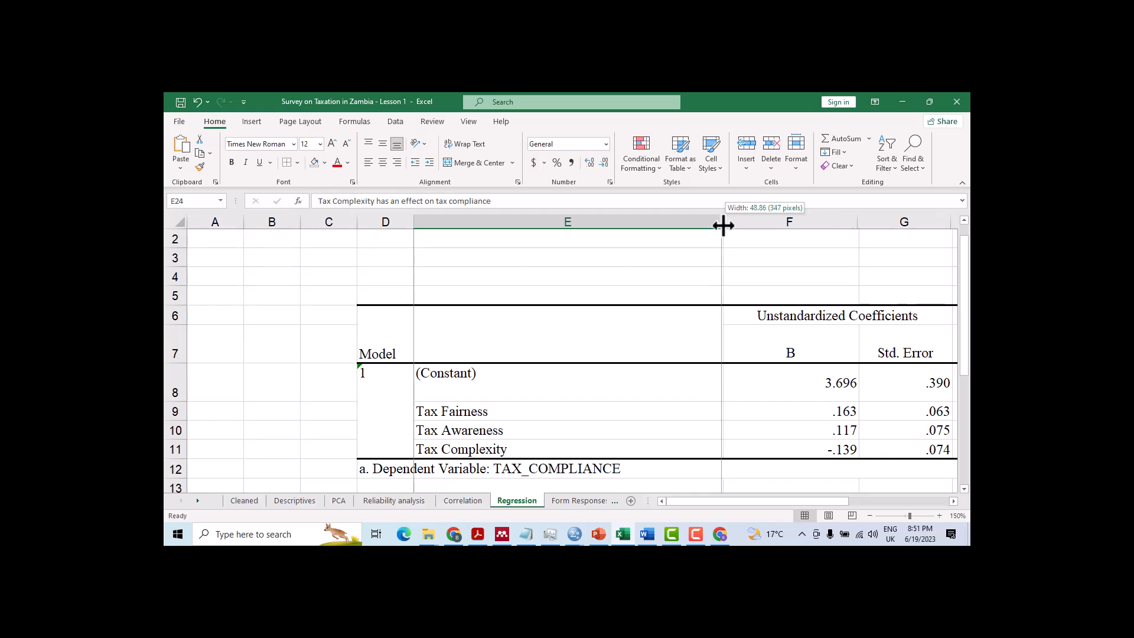
Check the Tax Fairness row of Table 5.4 in Word, and clear the H1 and H3 support entries in Excel cells F22 and F24
click(646, 534)
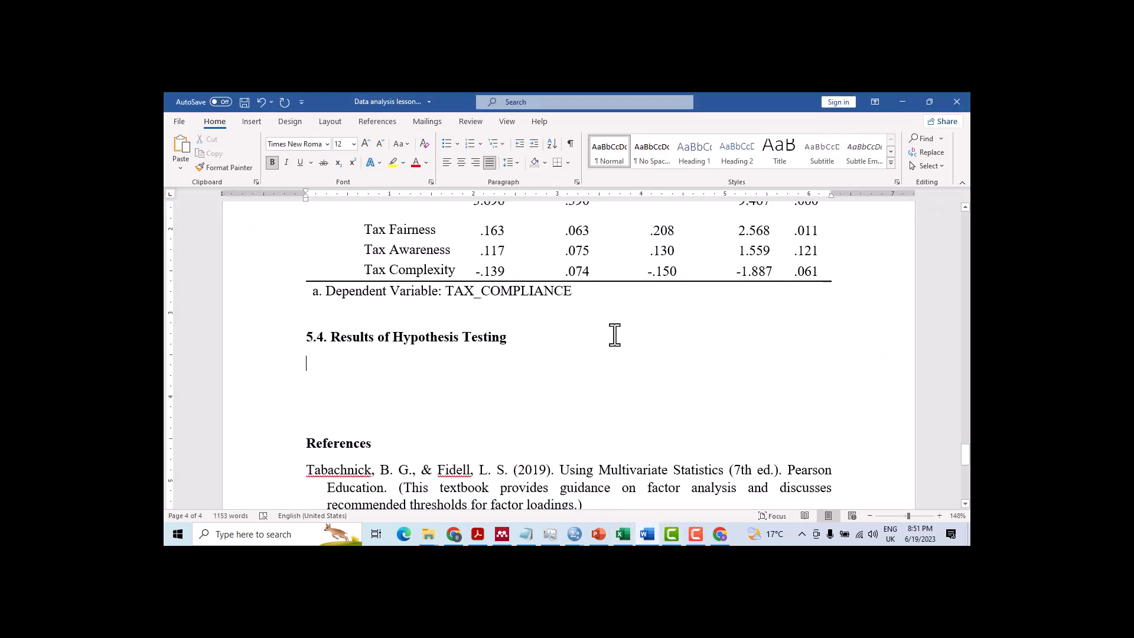
scroll(612, 334, up, 3)
scroll(615, 334, down, 1)
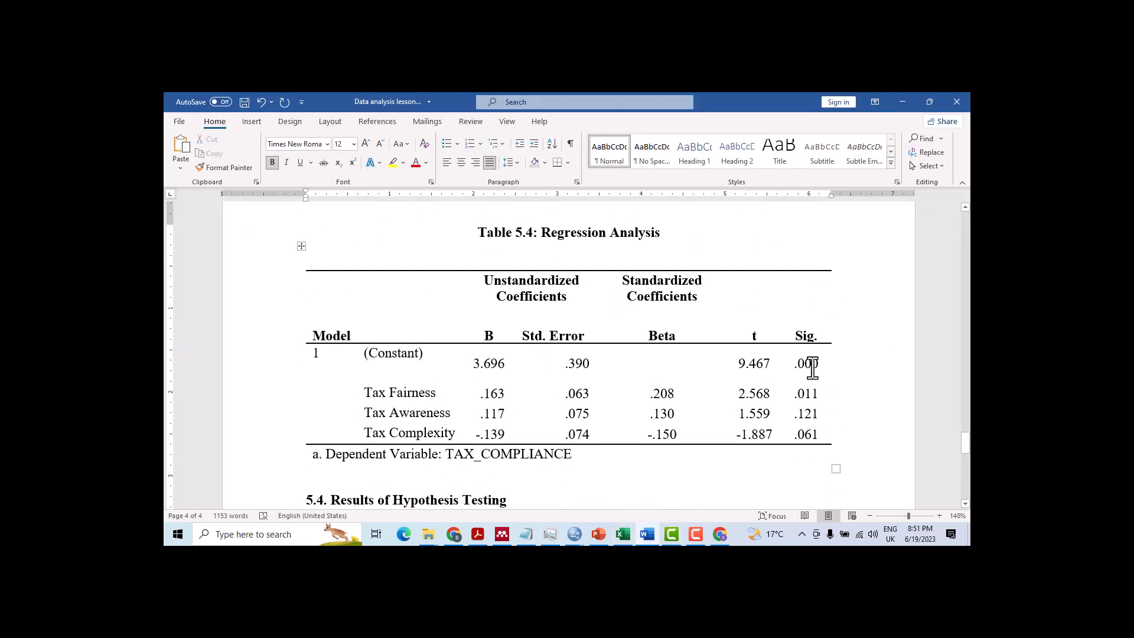
drag(820, 397, 798, 394)
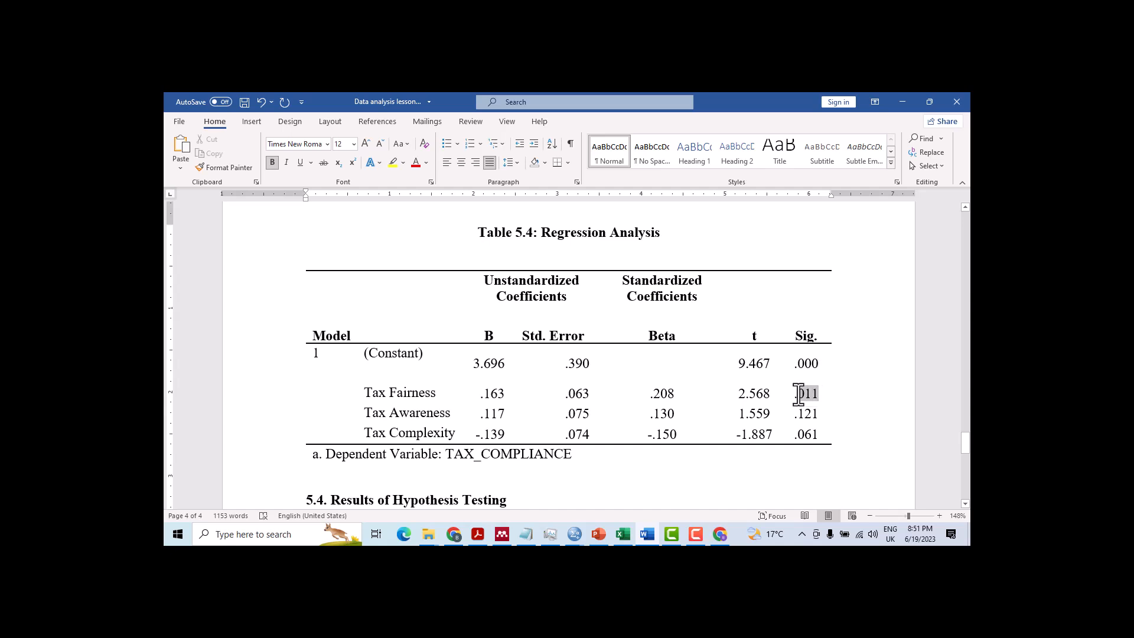
drag(702, 394, 407, 400)
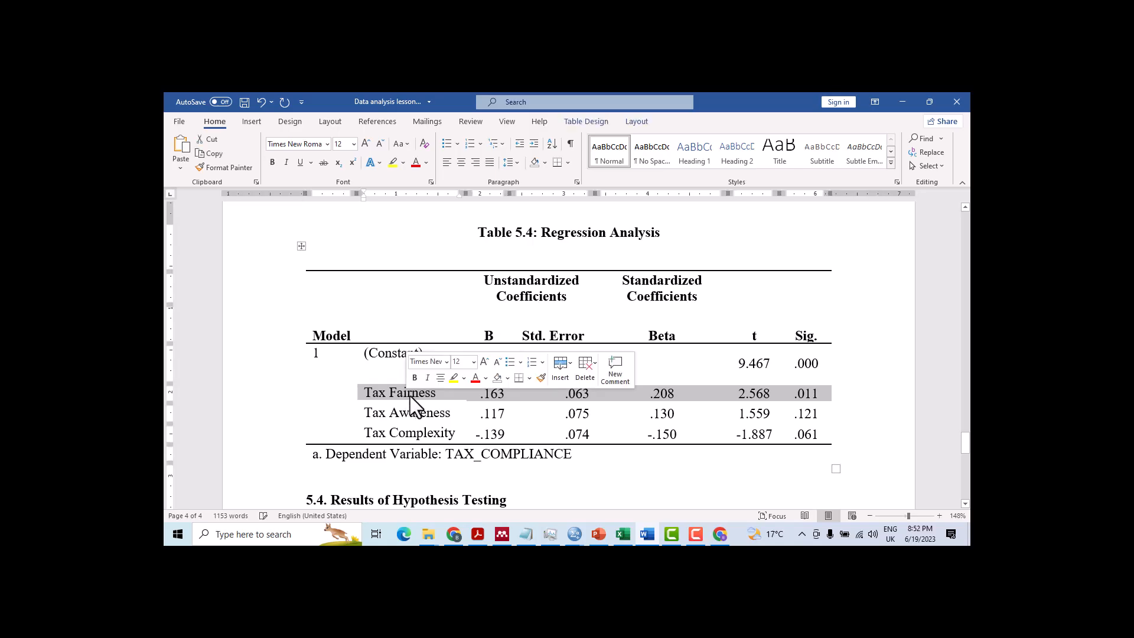
click(630, 536)
scroll(567, 414, down, 4)
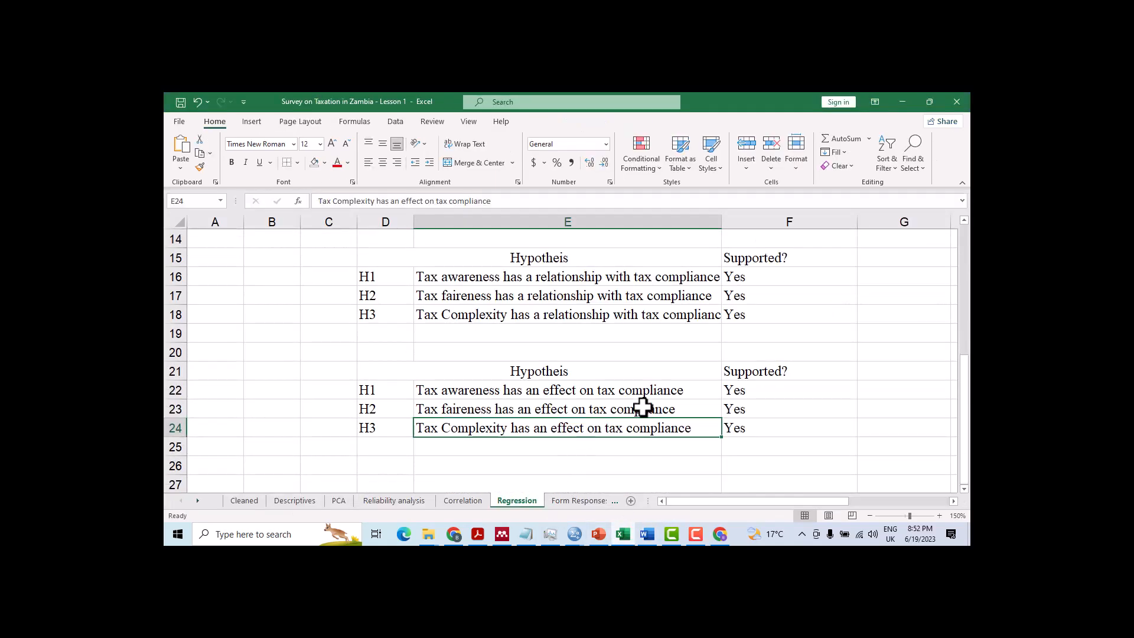
click(748, 409)
click(744, 388)
key(Delete)
click(758, 429)
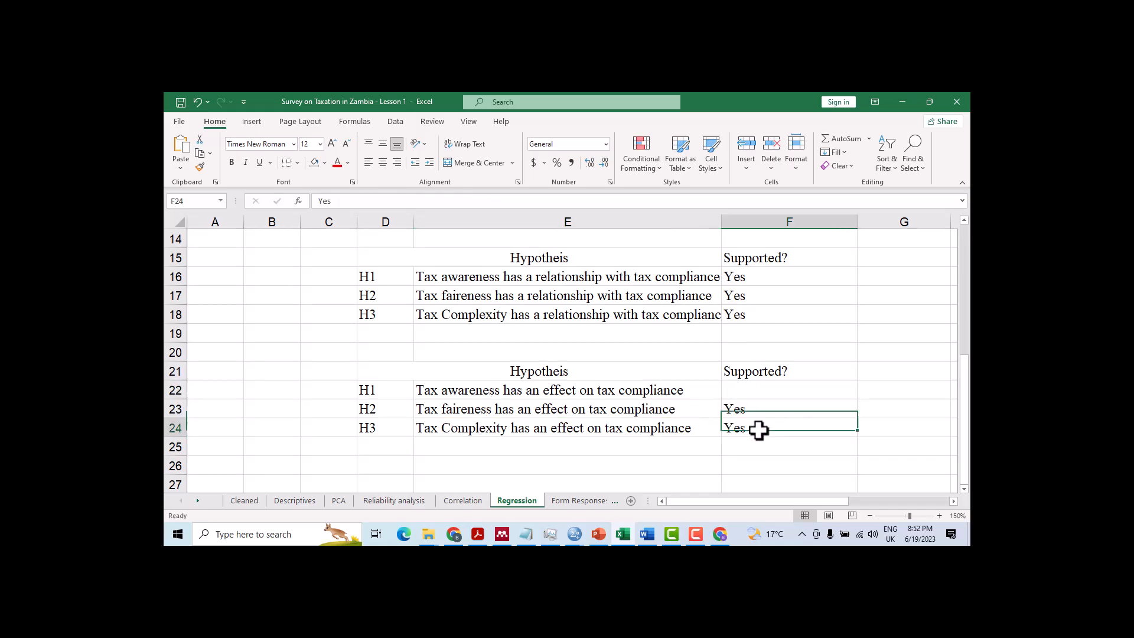
key(Delete)
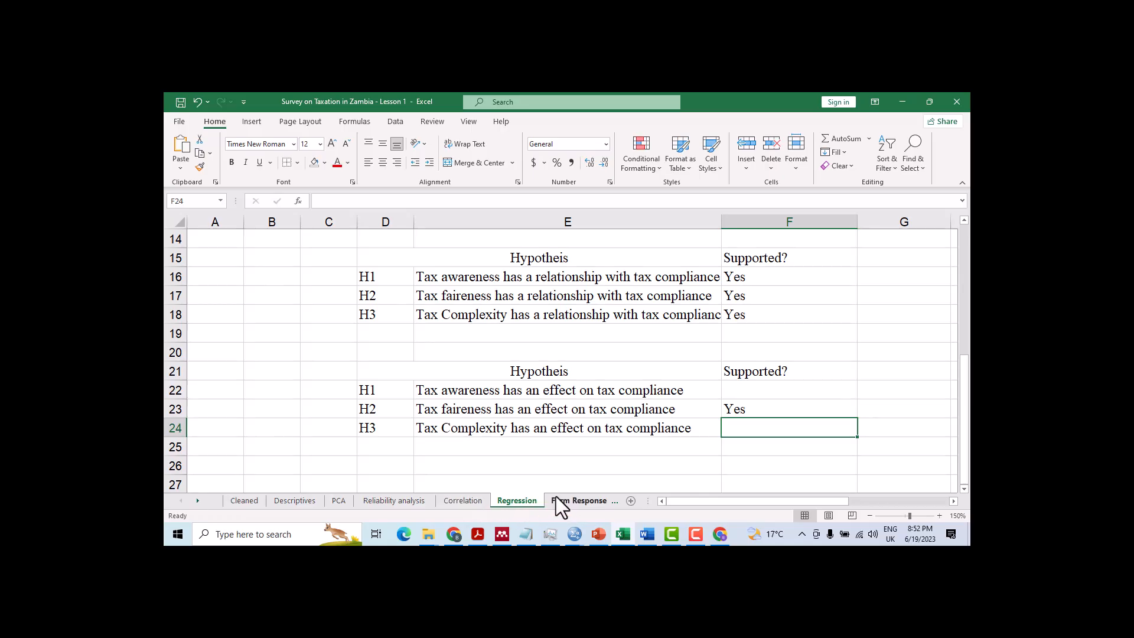
Check the Tax Awareness row of Table 5.4 in Word and enter "Not supported" for H1 in Excel cell F22
click(648, 533)
drag(811, 420, 423, 416)
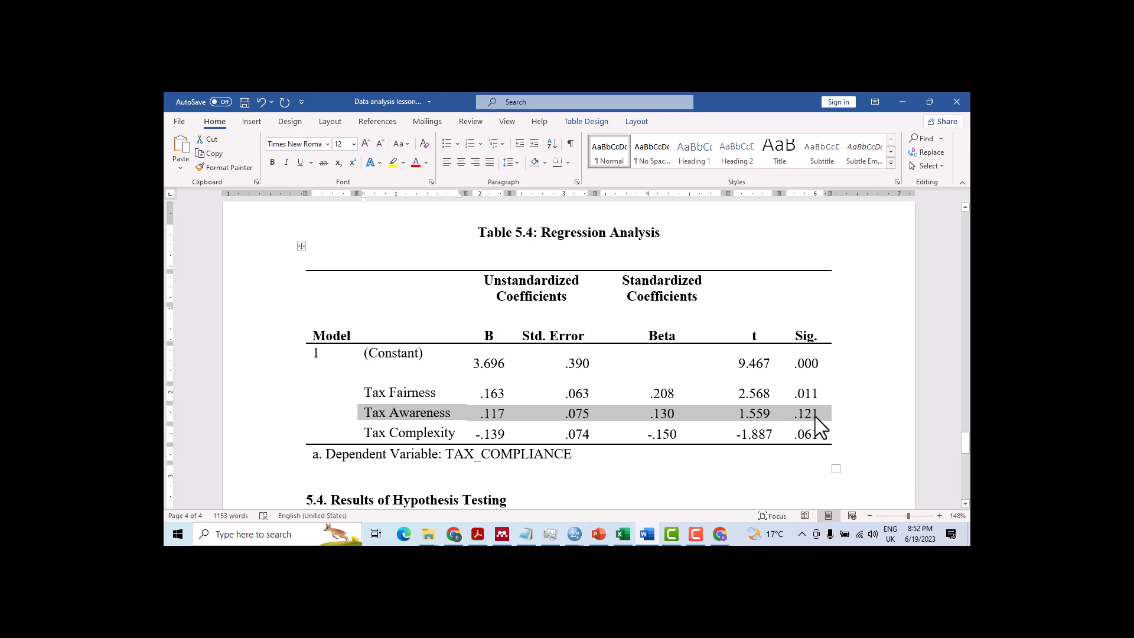
click(622, 541)
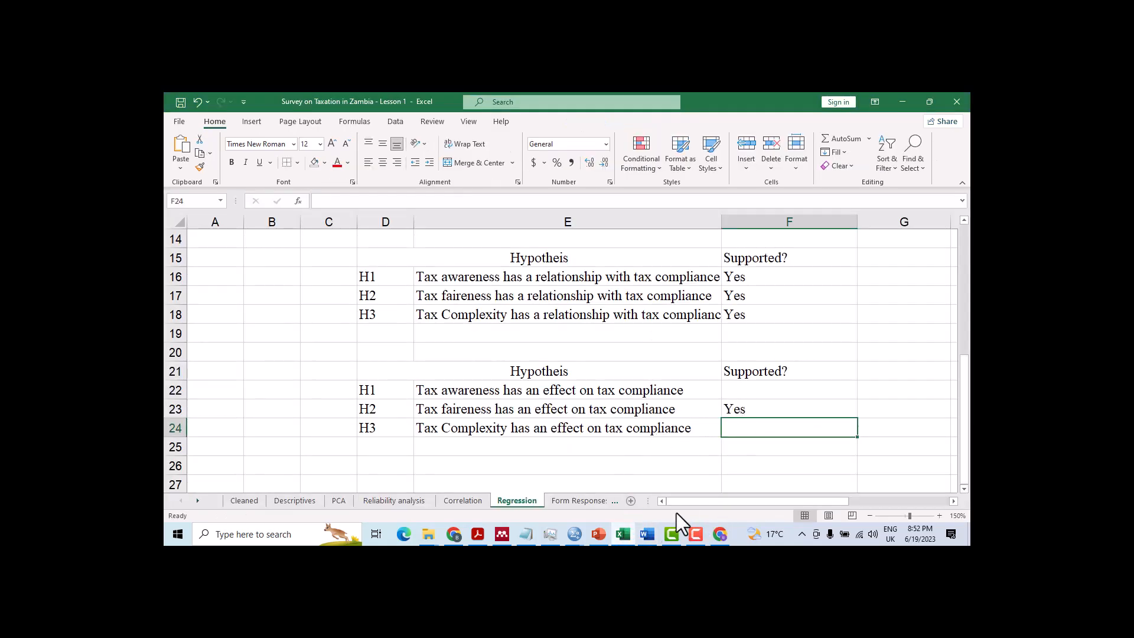
click(647, 534)
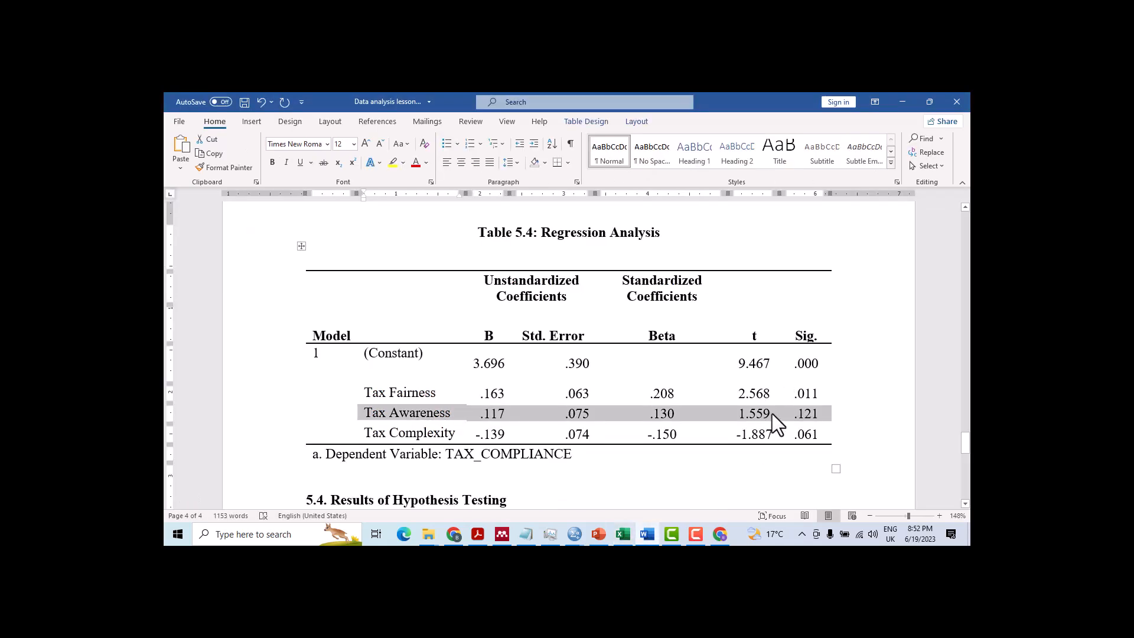
click(621, 535)
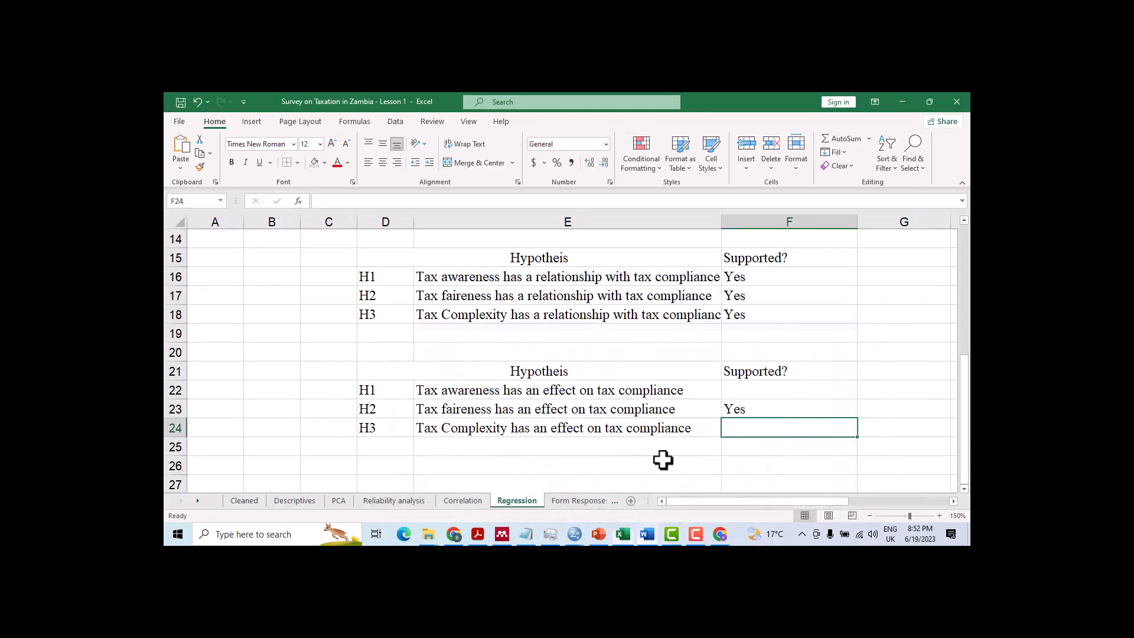
click(749, 389)
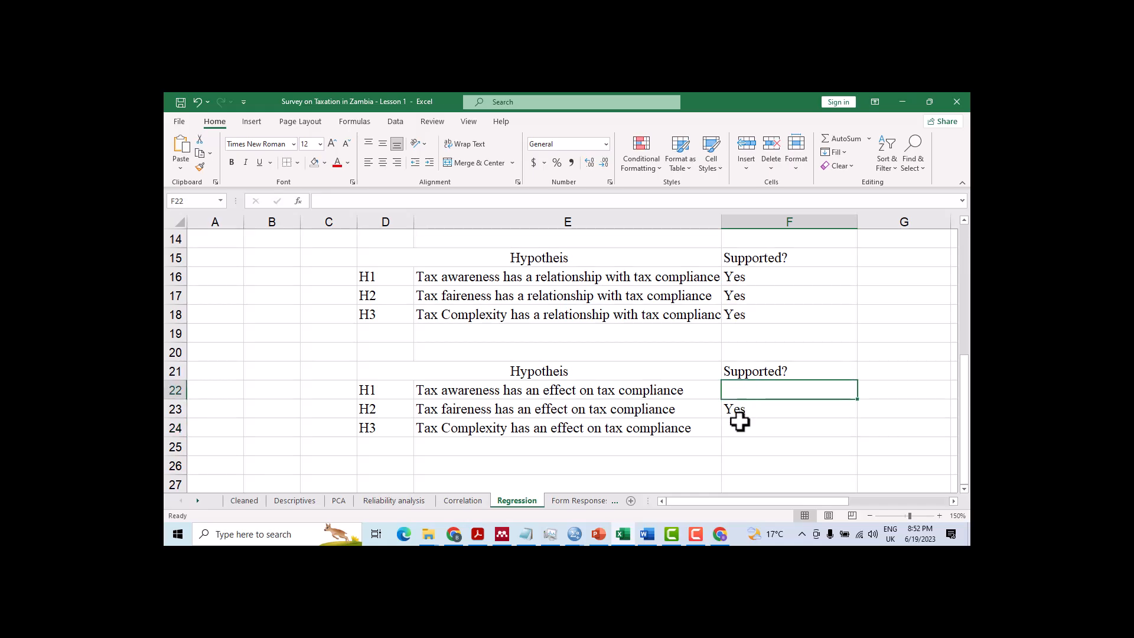
text(Not supported)
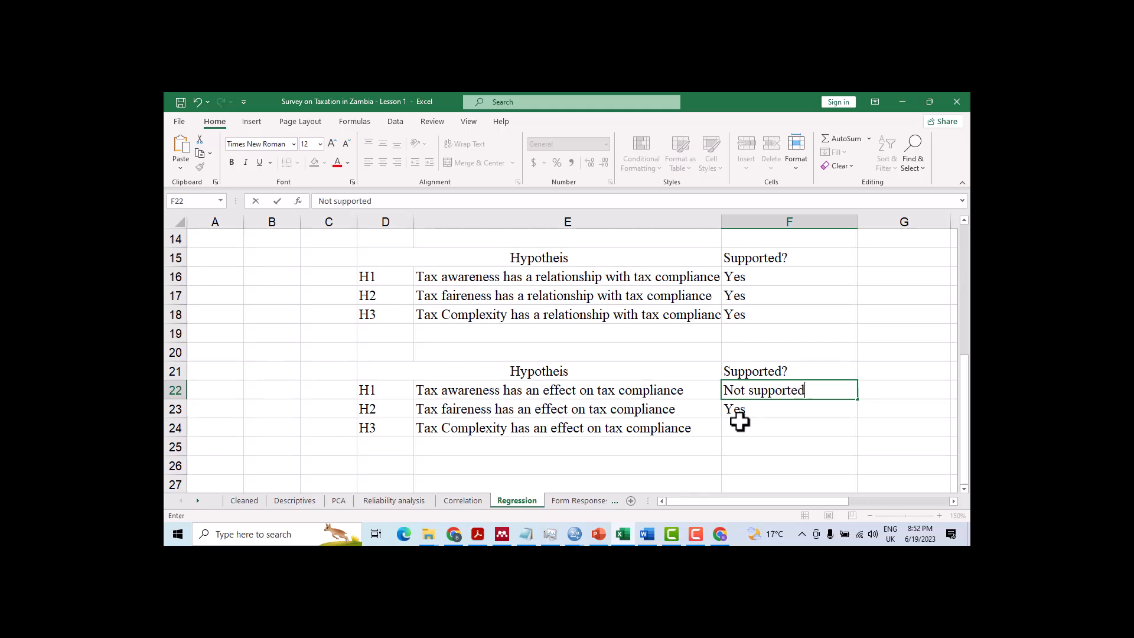
key(Return)
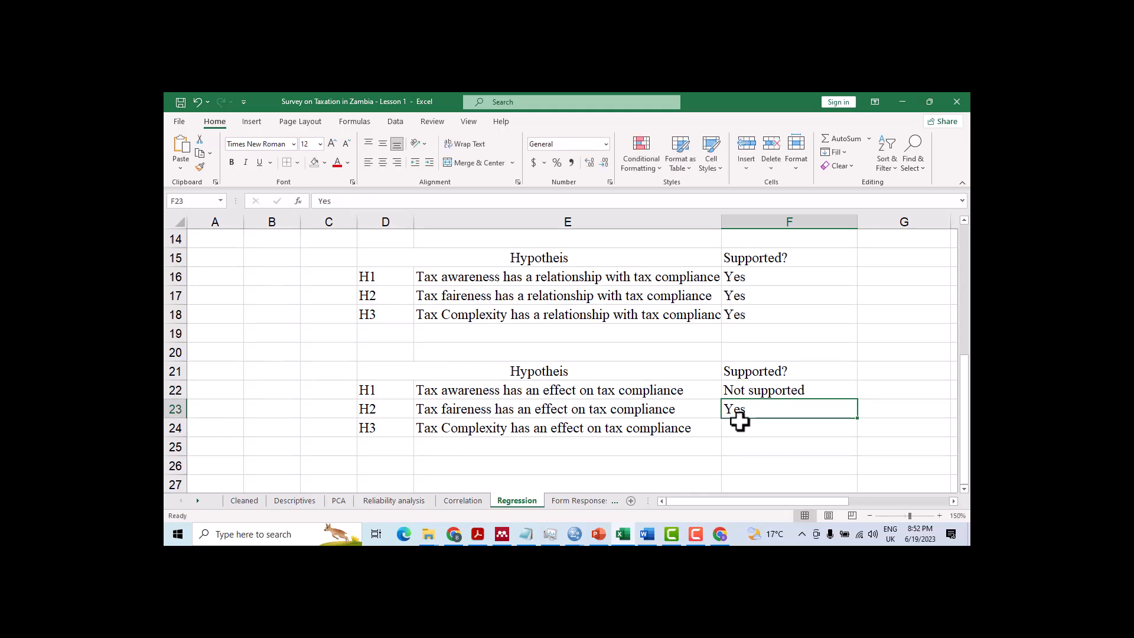
Check the Tax Complexity significance in Table 5.4 in Word and enter "Not supported" for H3 in Excel cell F24
click(652, 531)
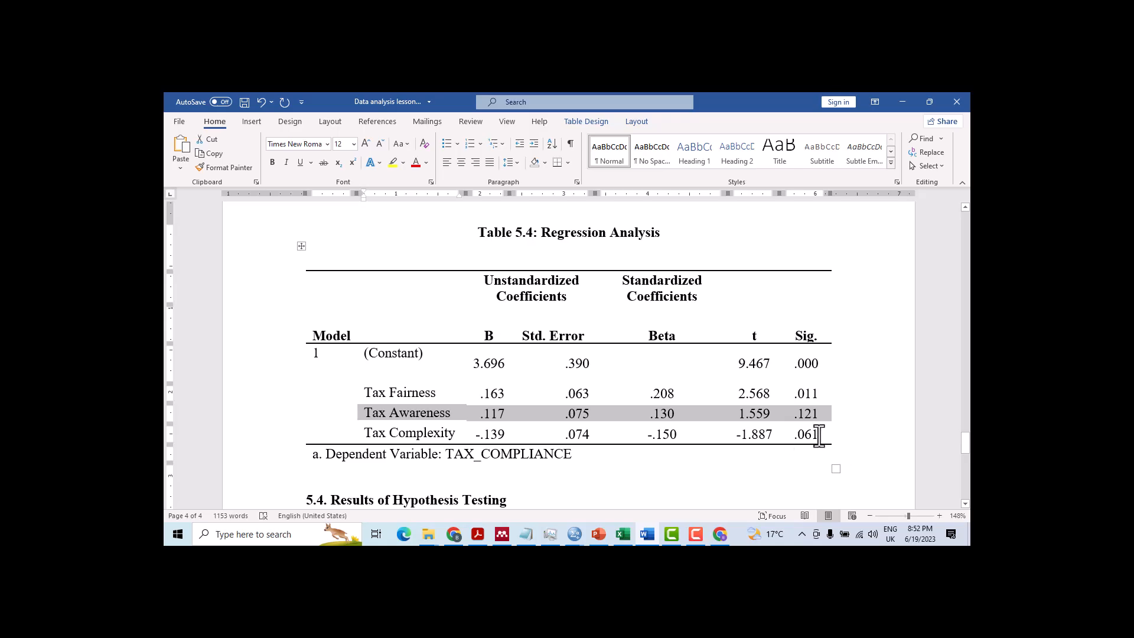
drag(819, 435, 797, 437)
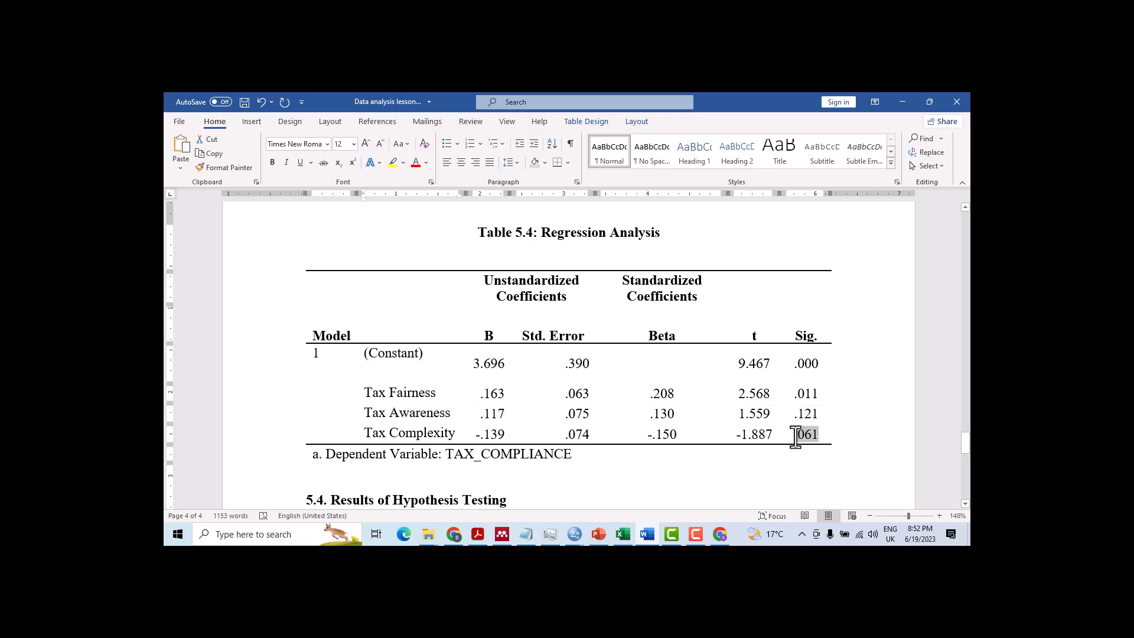
drag(796, 437, 793, 436)
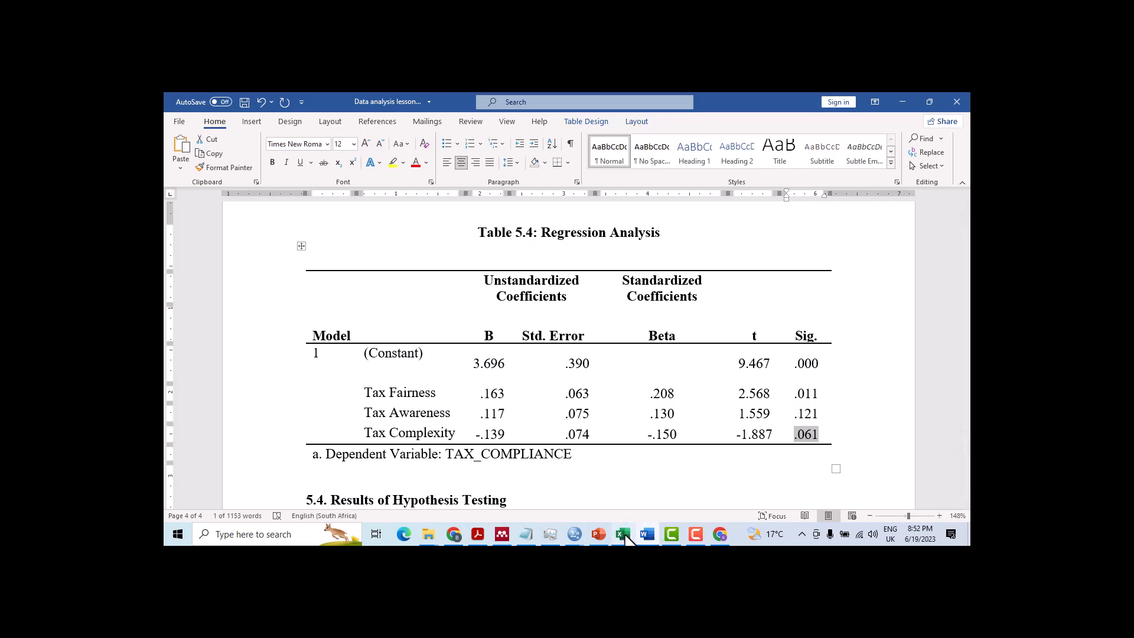
click(623, 534)
click(735, 426)
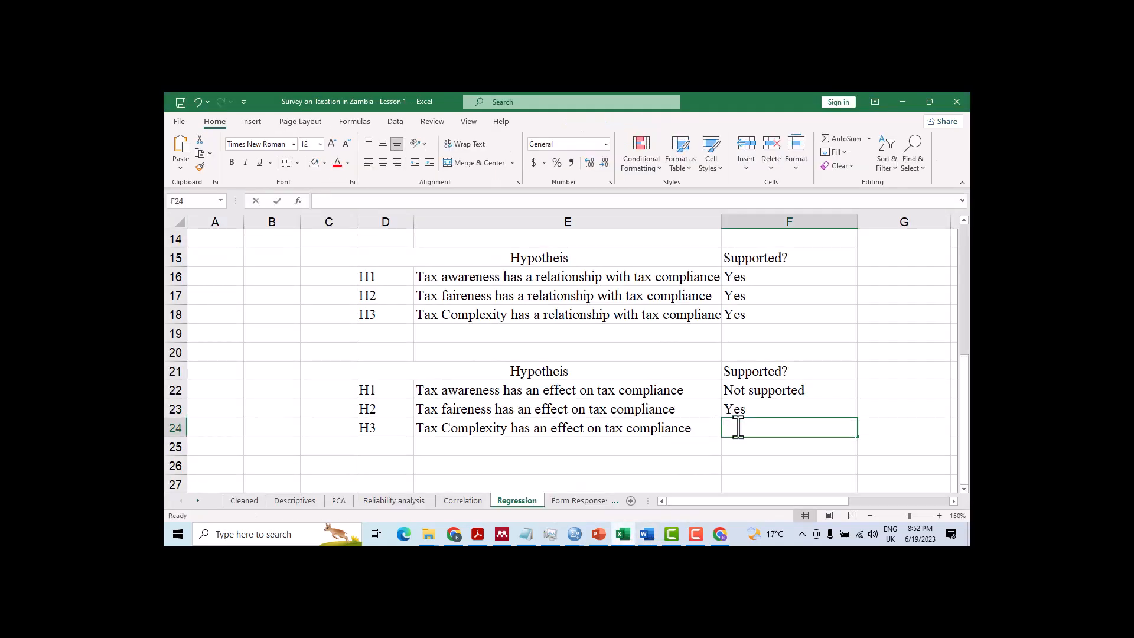
text(Not supported)
key(Return)
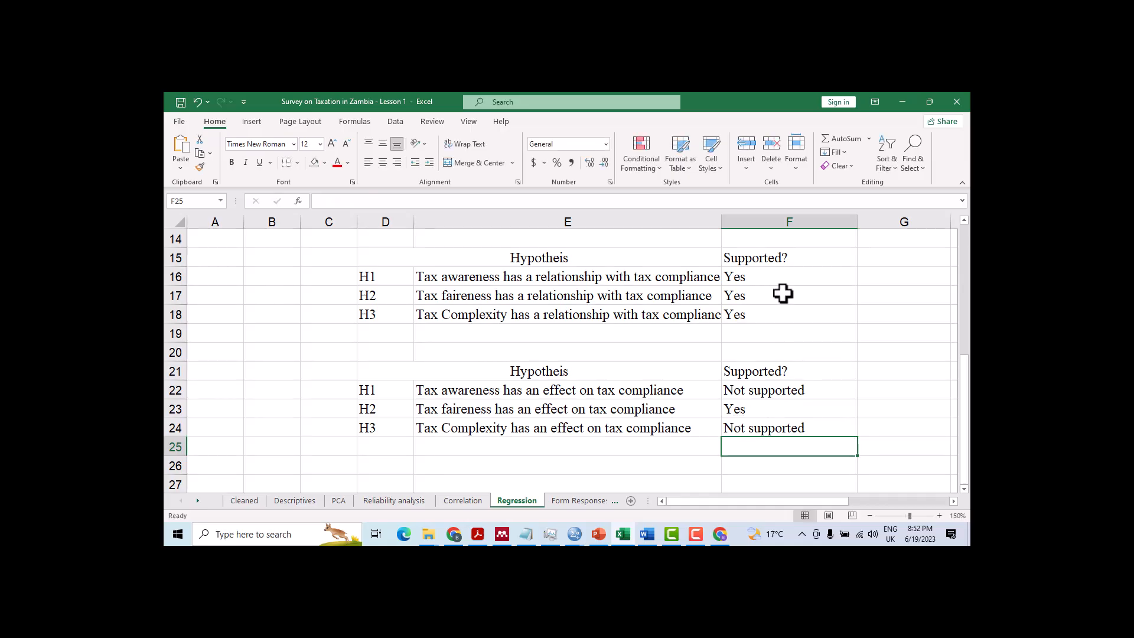
Draw thick solid borders across D:F above and below header row 21 and beneath row 24 of the effect hypotheses table
scroll(679, 354, up, 1)
scroll(531, 330, down, 2)
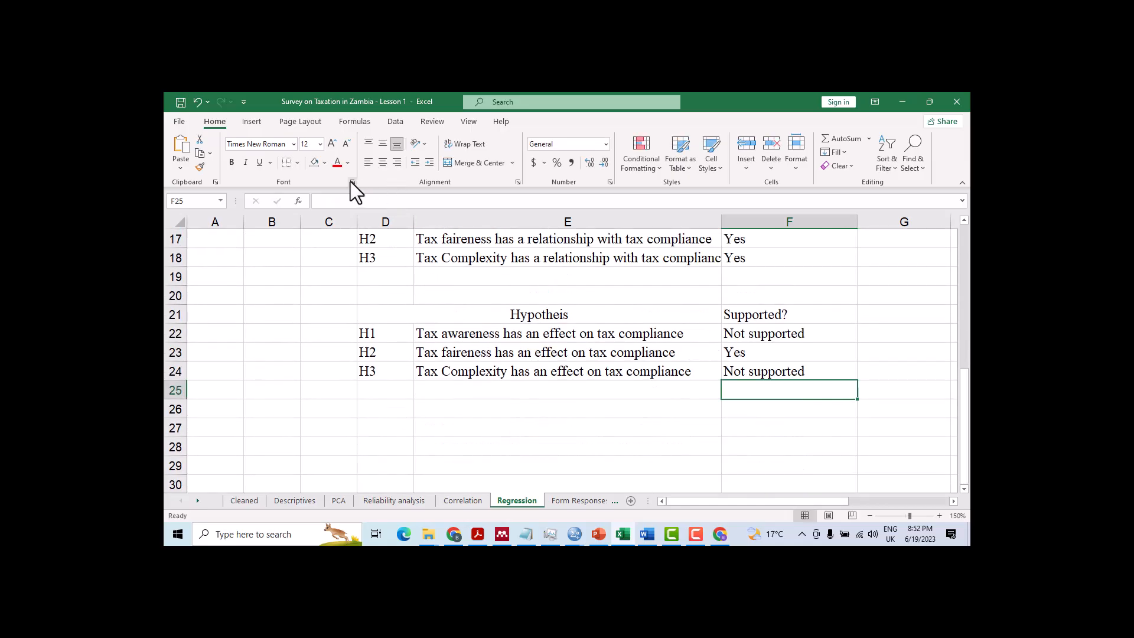
click(298, 163)
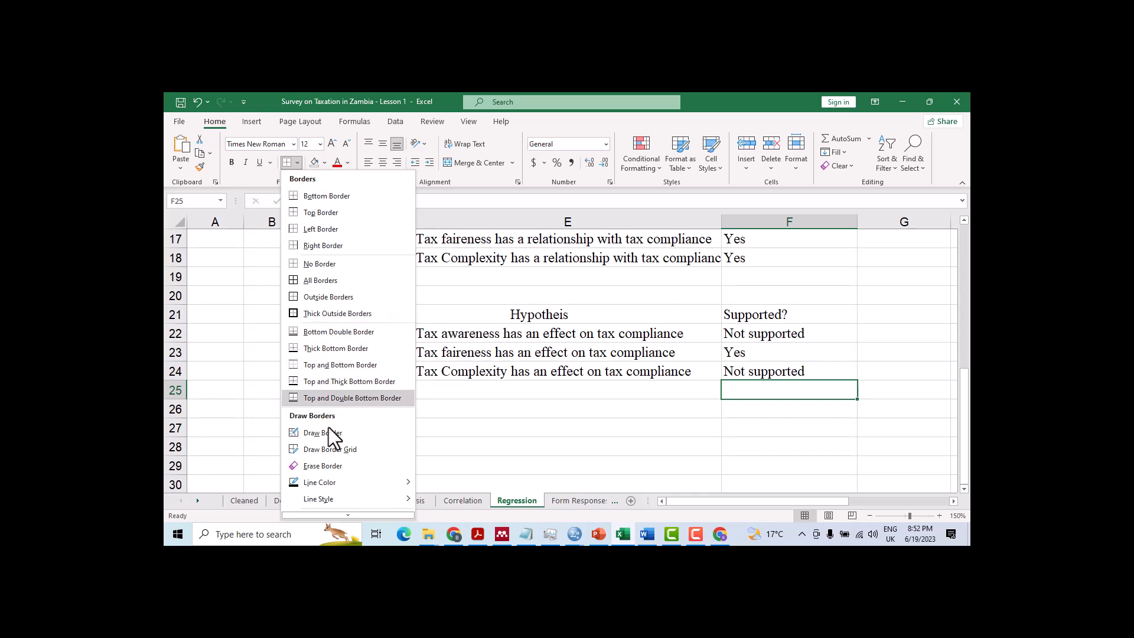
mouse_move(352, 500)
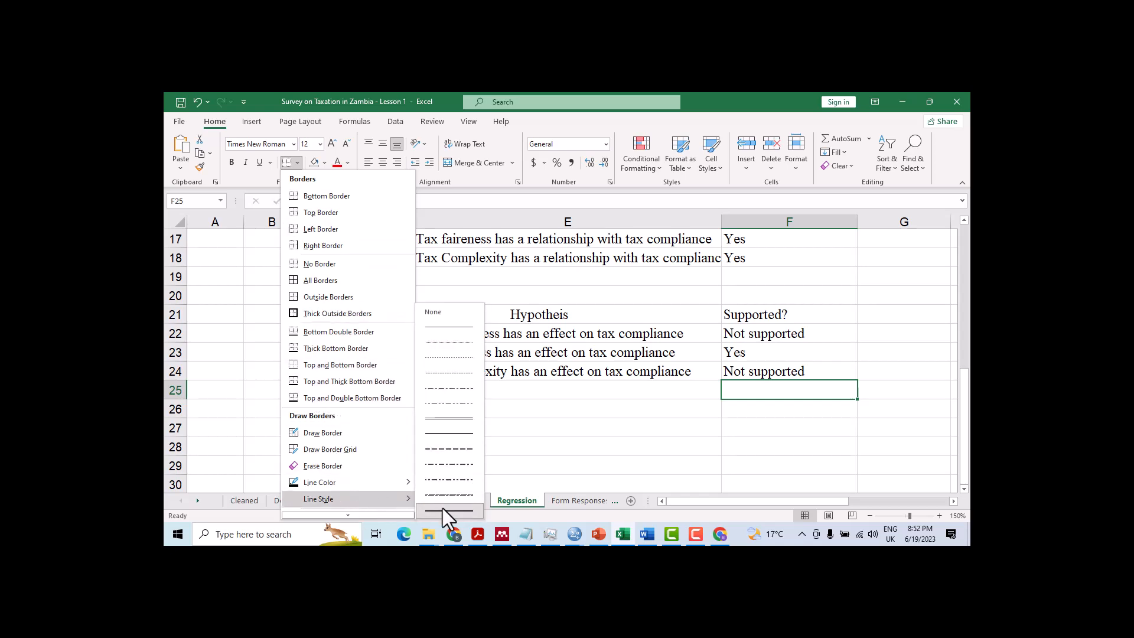
click(444, 510)
mouse_move(363, 304)
mouse_down()
mouse_move(539, 304)
mouse_move(722, 278)
mouse_move(772, 304)
mouse_move(850, 304)
mouse_up()
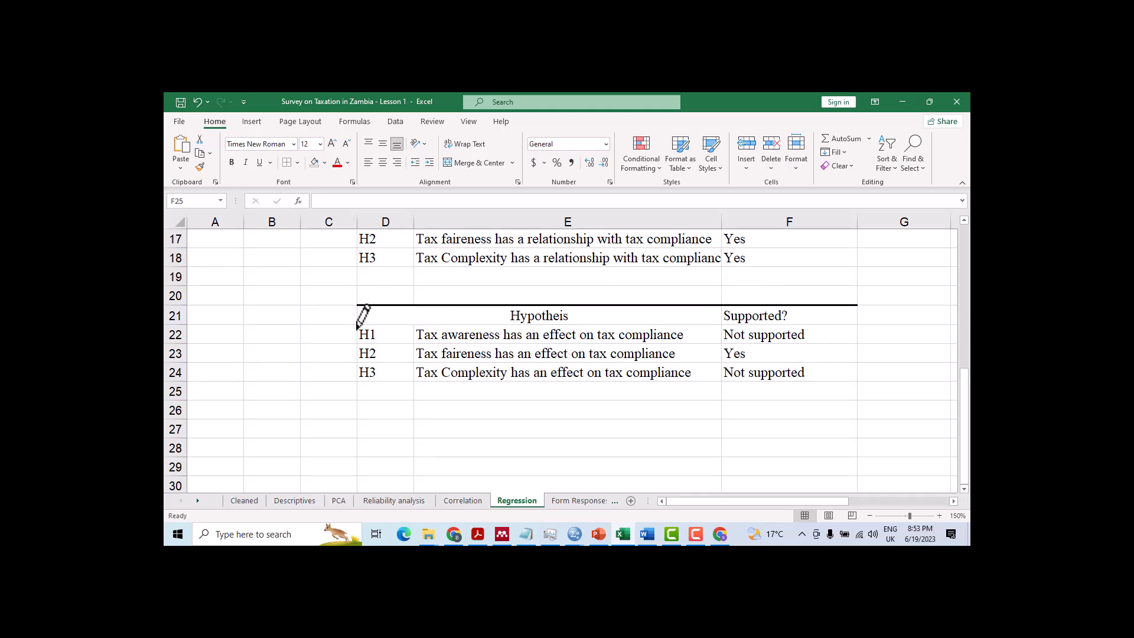
drag(360, 323, 838, 305)
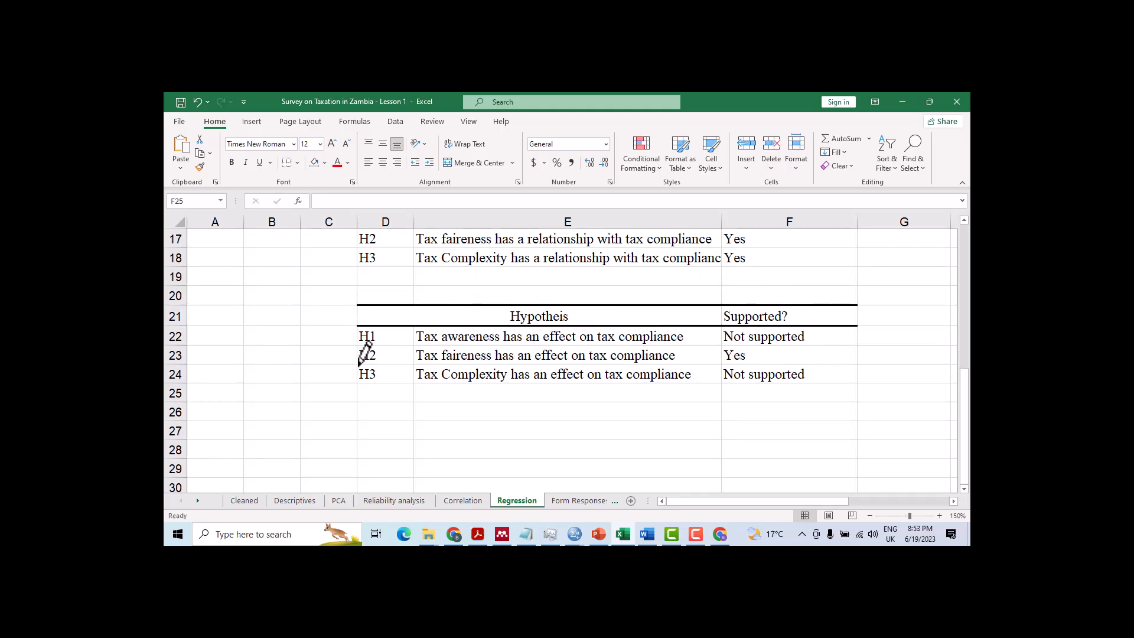
drag(361, 378, 446, 380)
drag(740, 372, 791, 376)
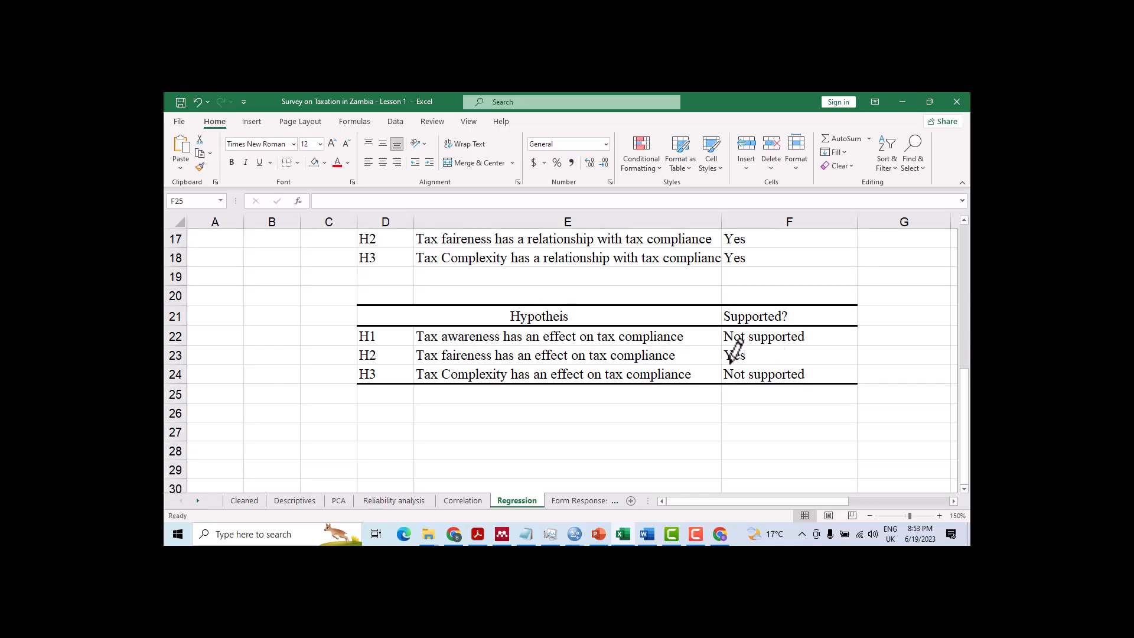
Draw matching thick borders above and below header row 15 and beneath row 18 of the relationship hypotheses table
scroll(726, 337, up, 2)
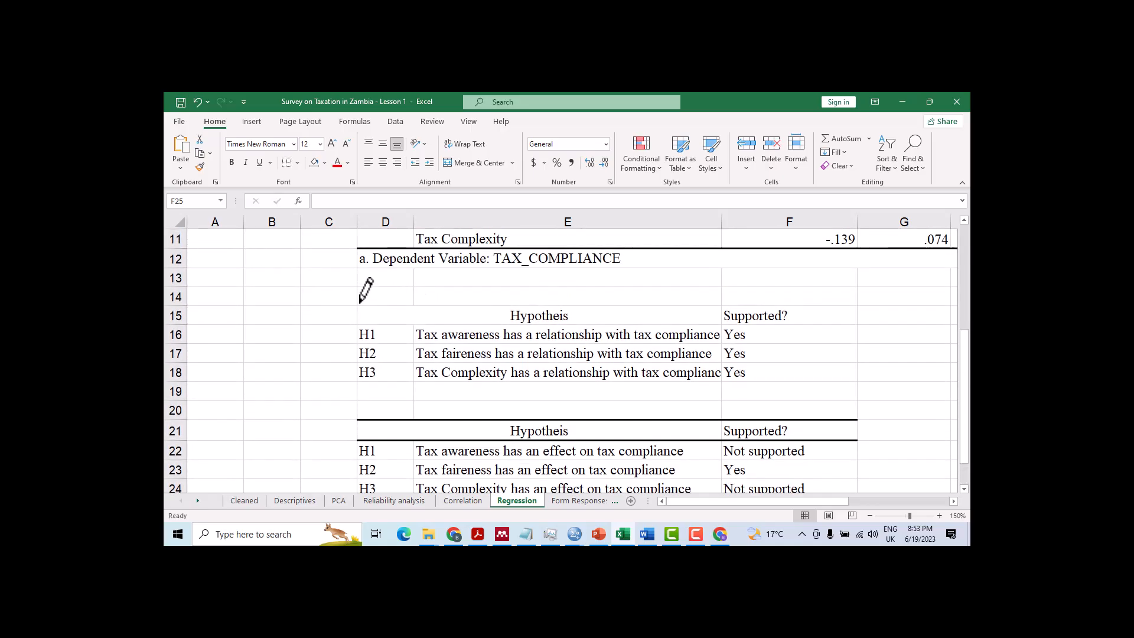
drag(358, 305, 772, 300)
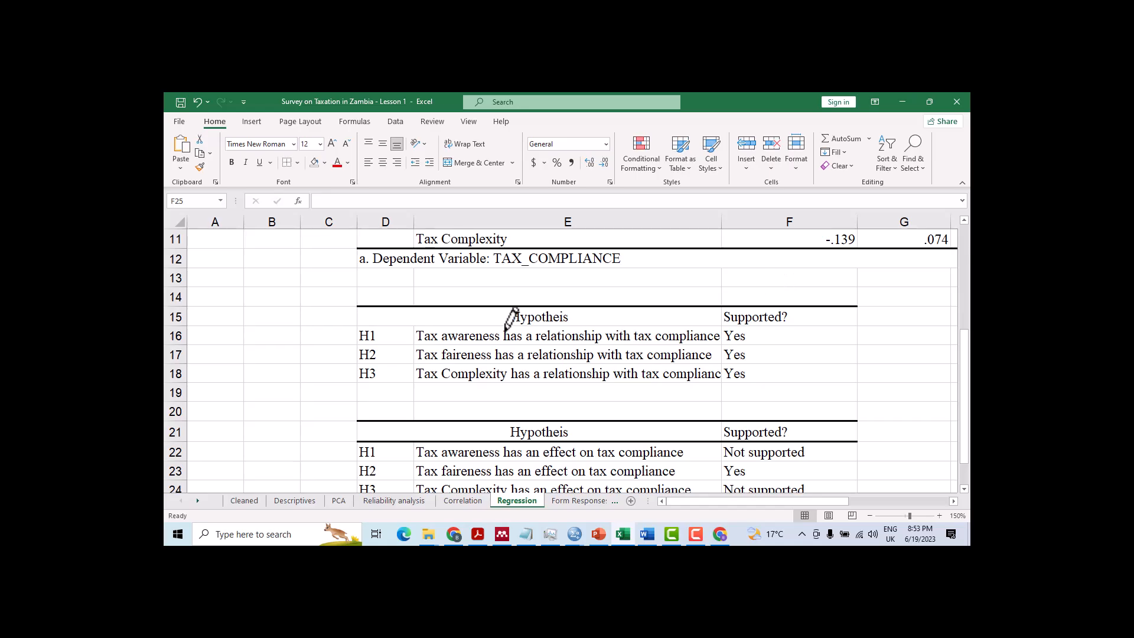
mouse_move(437, 324)
mouse_down()
mouse_move(749, 316)
mouse_move(707, 331)
mouse_up()
drag(361, 382, 823, 378)
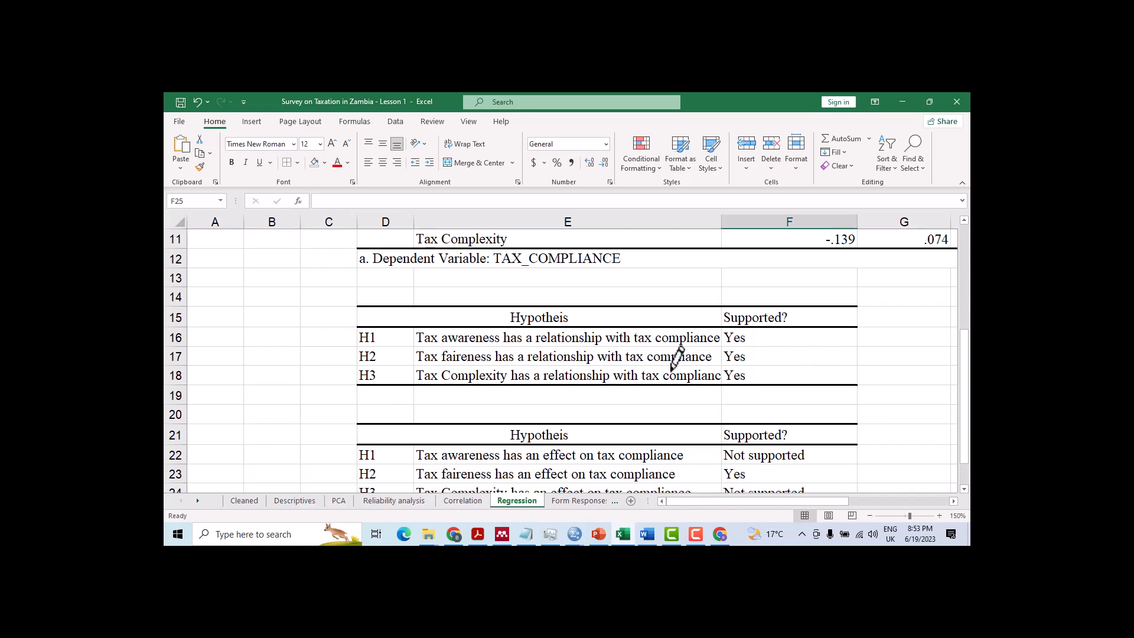
key(Escape)
Copy the relationship hypotheses table D15:F19 and paste it in Word under the Results of Hypothesis Testing heading
drag(382, 316, 827, 386)
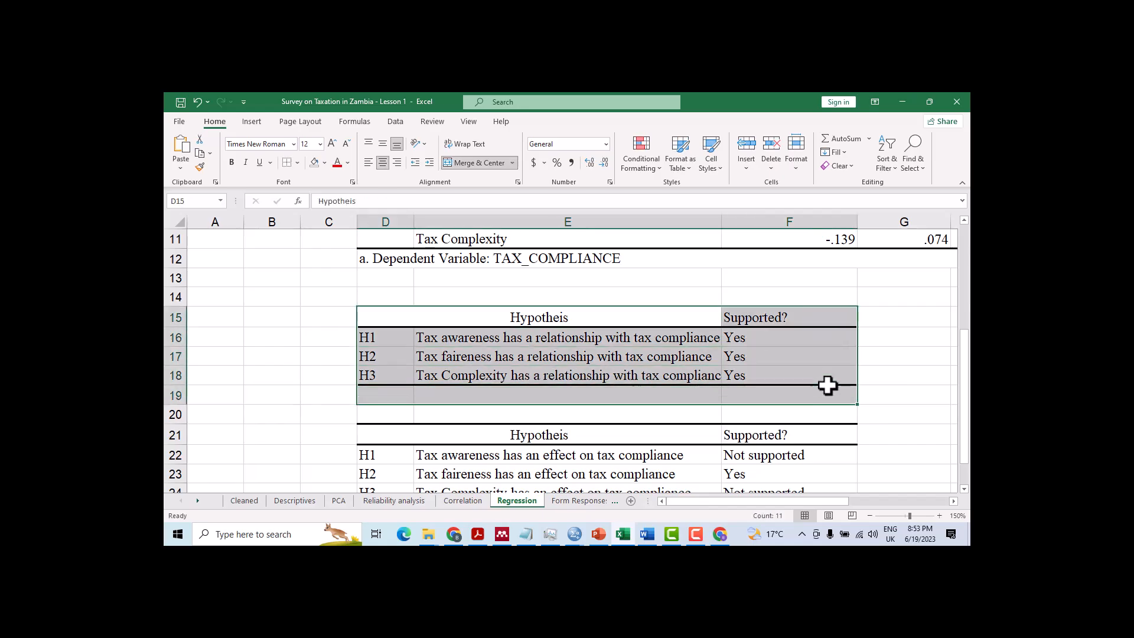
key(ctrl+c)
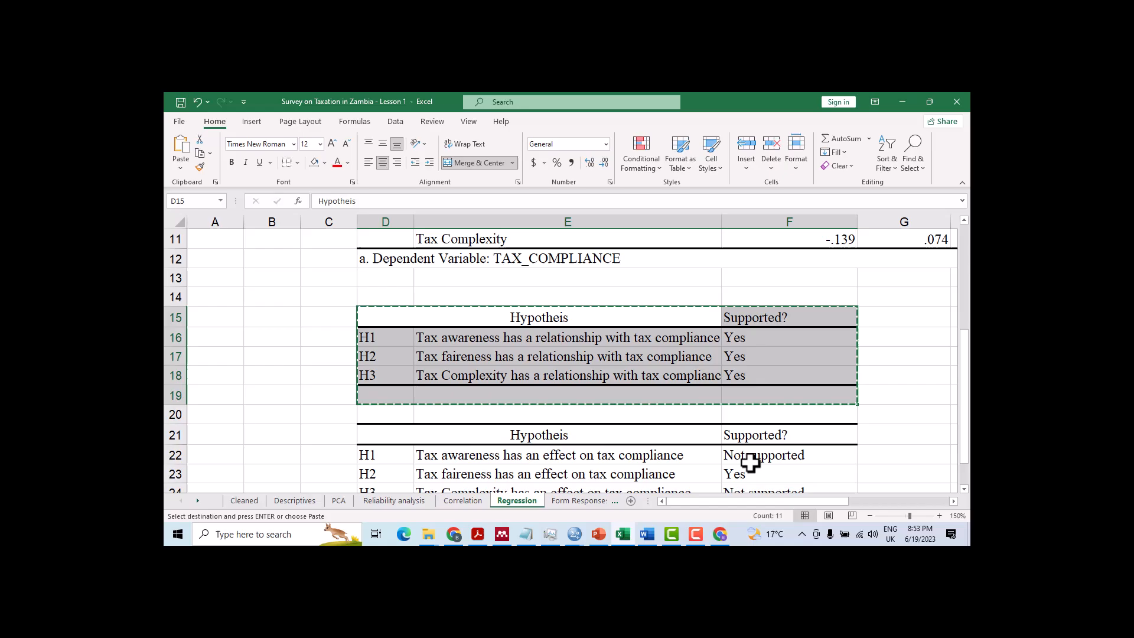
click(646, 534)
scroll(461, 423, down, 3)
click(425, 385)
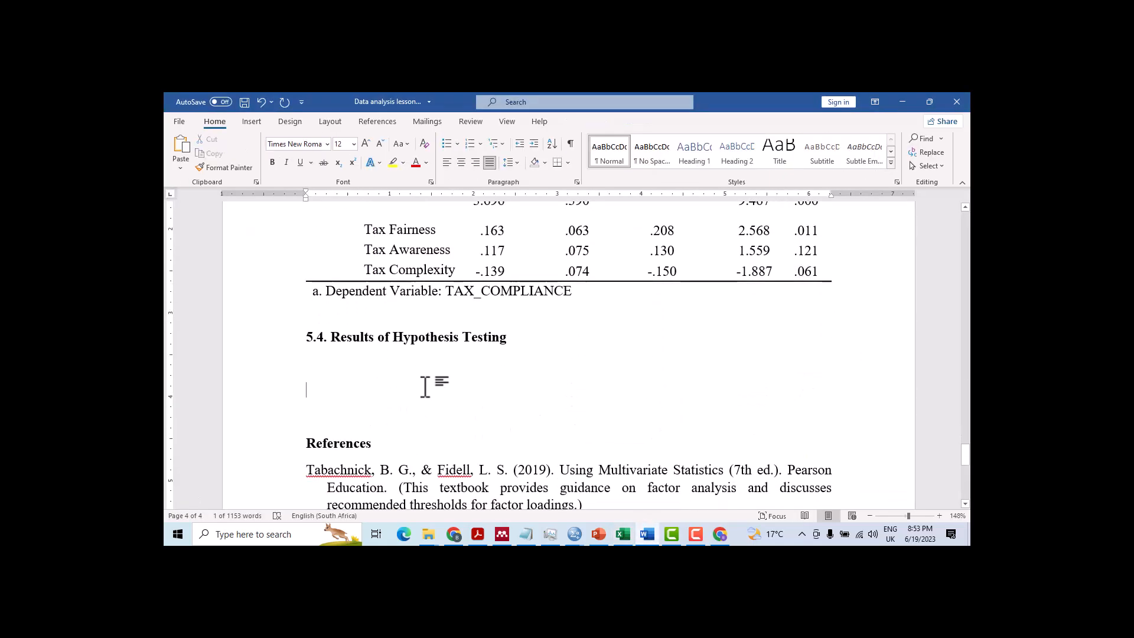
key(ctrl+v)
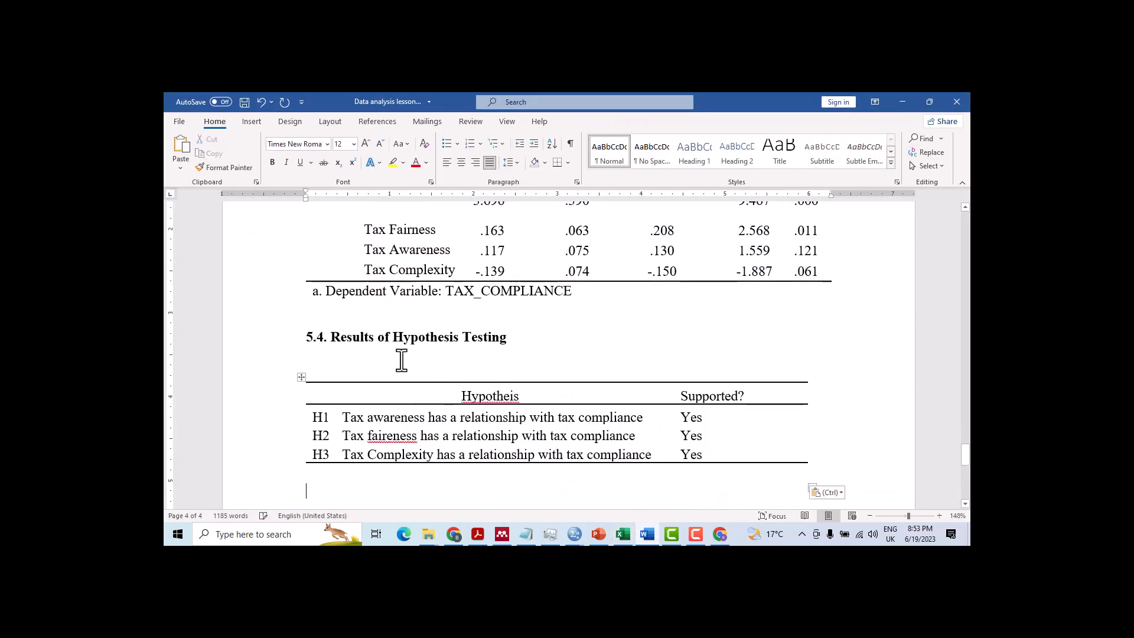
AutoFit the pasted hypothesis table to the window width
click(301, 377)
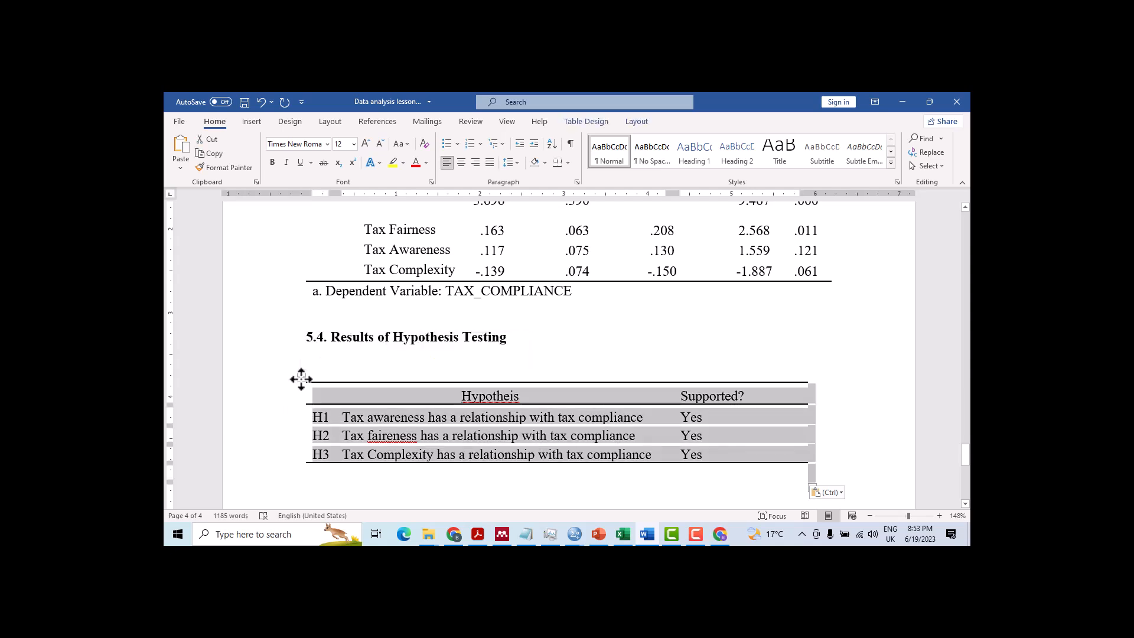
right_click(301, 378)
mouse_move(345, 302)
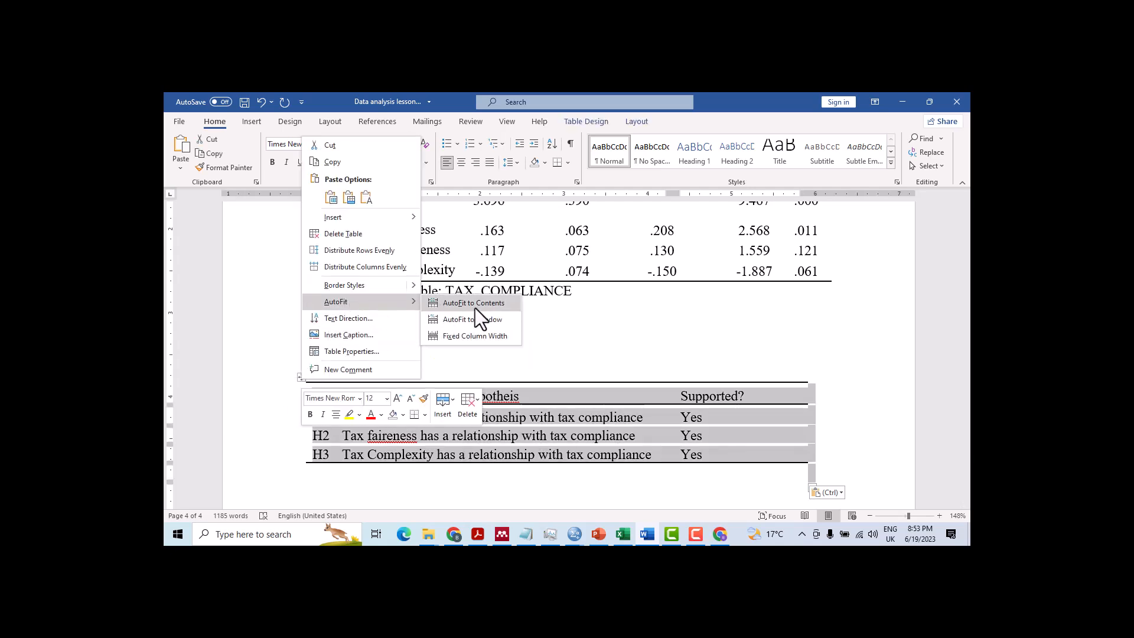
click(481, 323)
click(509, 384)
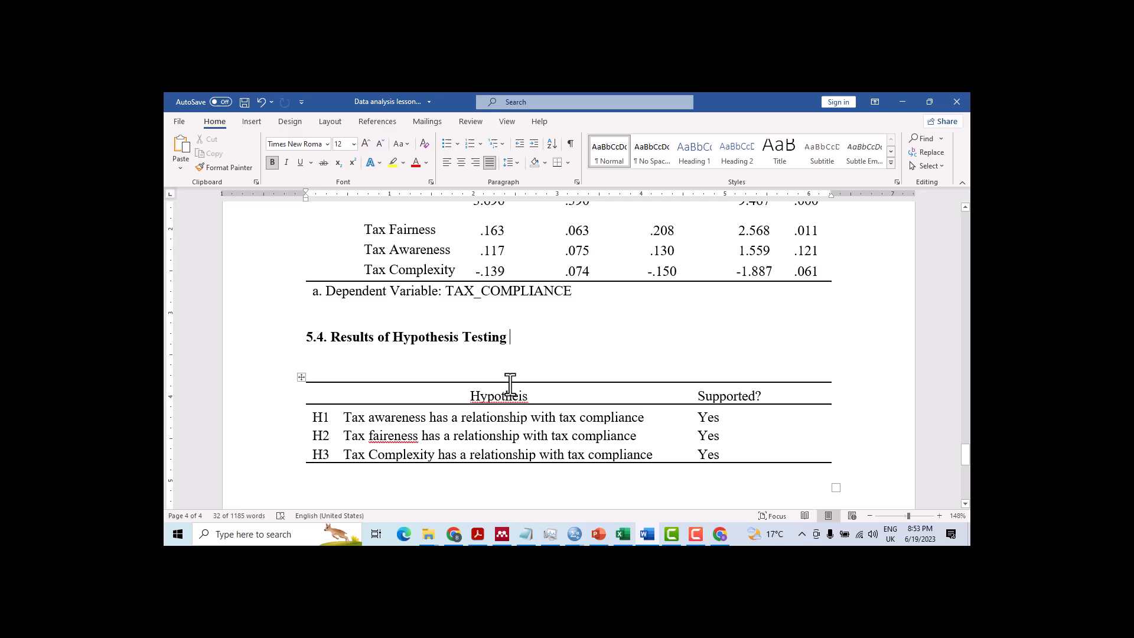
click(453, 363)
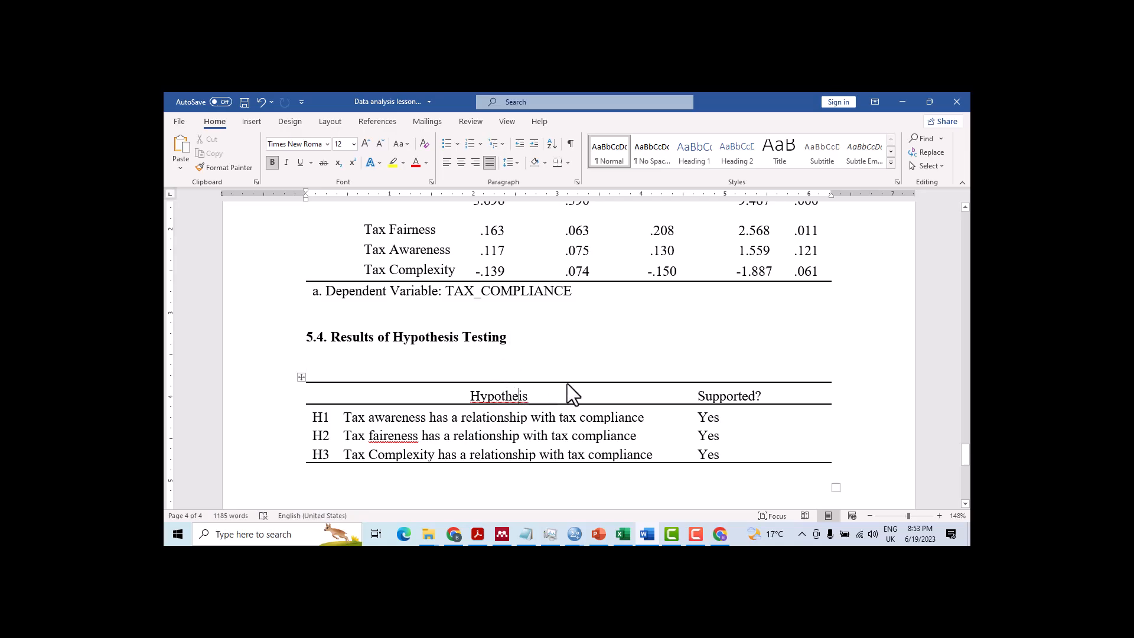
Correct the misspelled words in the pasted table to "Hypothesis" in the header and "fairness" in the H2 row
right_click(542, 381)
click(495, 186)
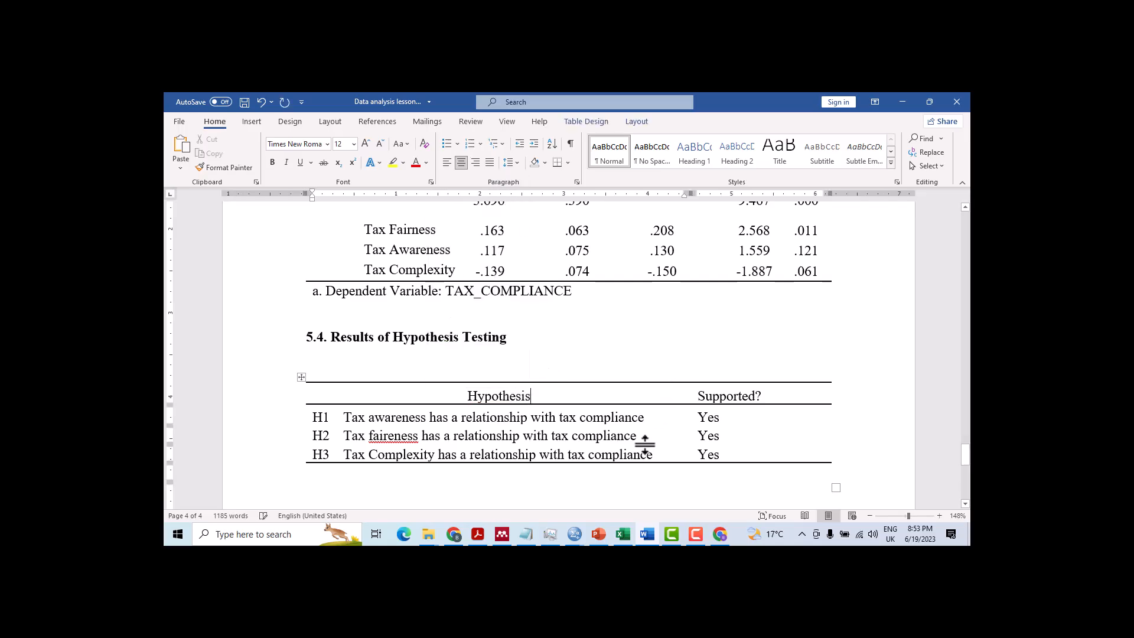
click(502, 494)
right_click(413, 434)
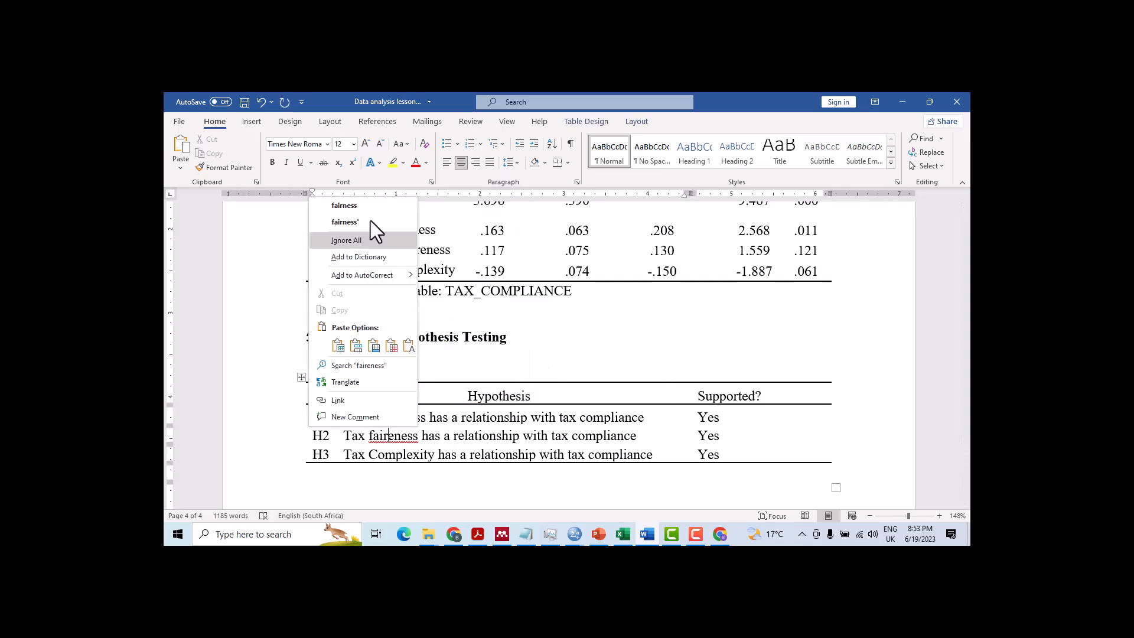
click(366, 213)
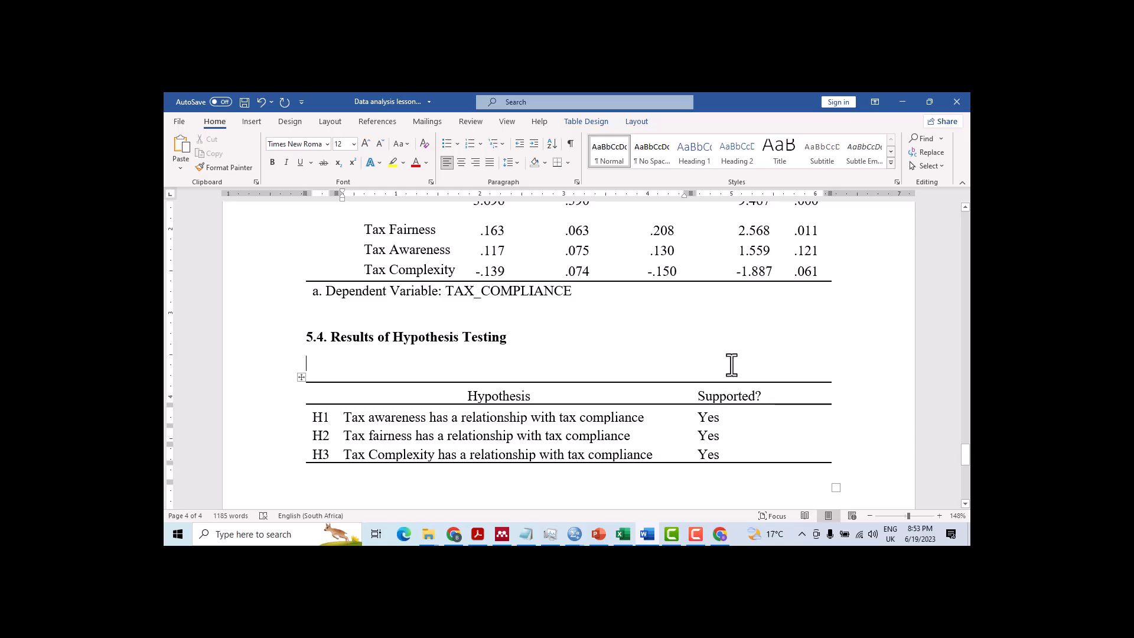
Copy the "Table 5.3: Correlation Analysis" caption above the hypothesis table and remove the extra blank line beneath it
click(617, 383)
scroll(638, 386, up, 1)
scroll(638, 386, up, 10)
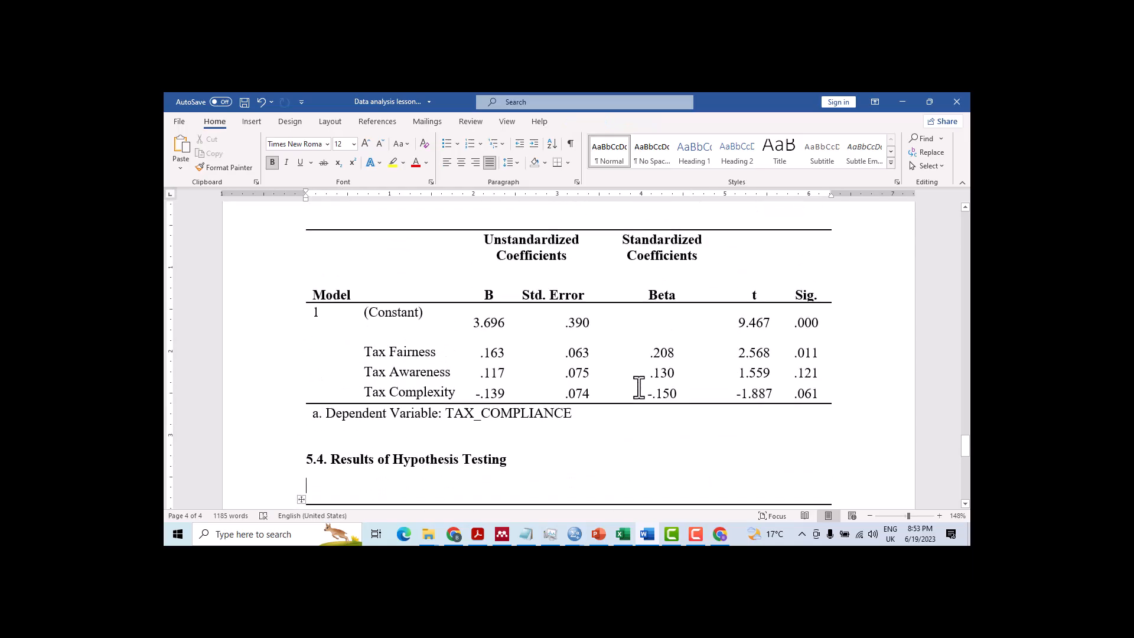
scroll(638, 387, up, 12)
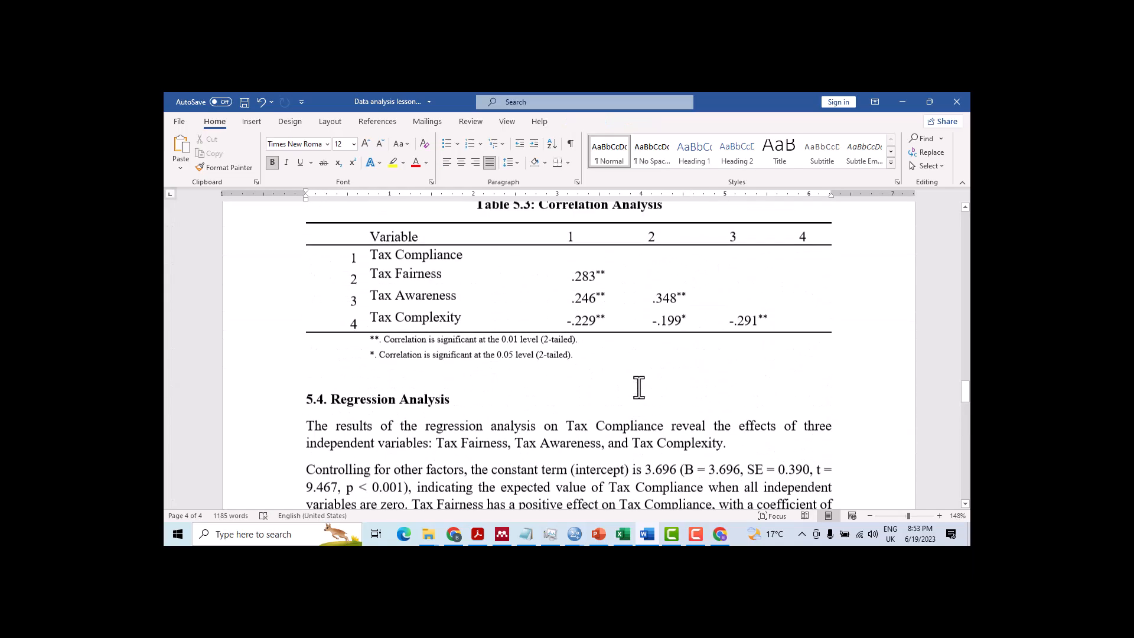
scroll(638, 387, down, 4)
triple_click(626, 264)
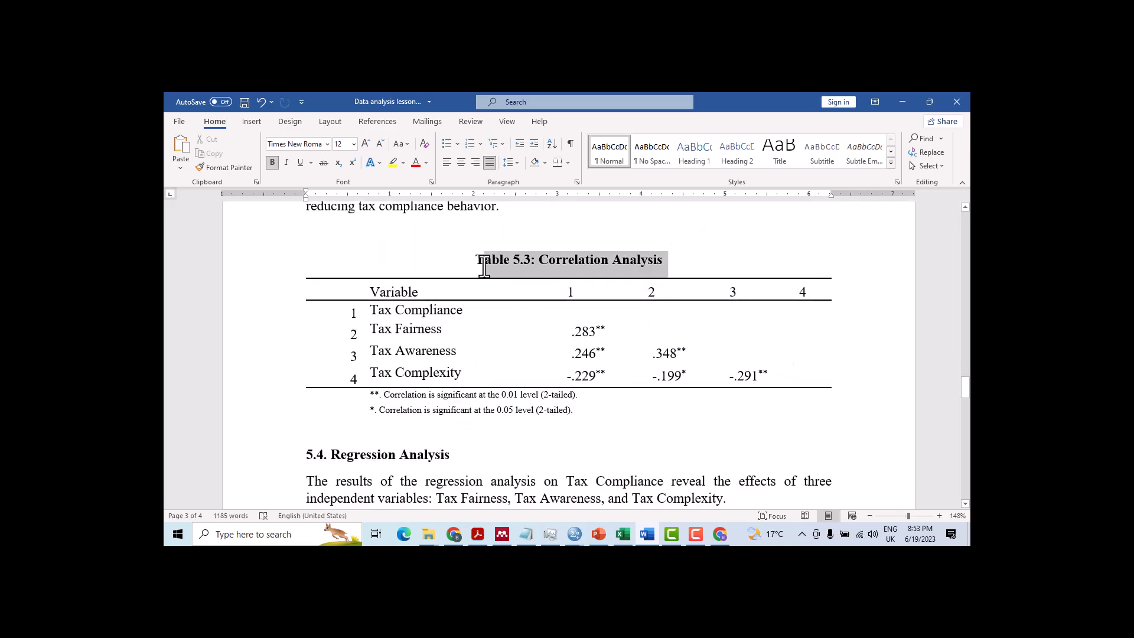
scroll(607, 382, down, 7)
scroll(608, 382, down, 10)
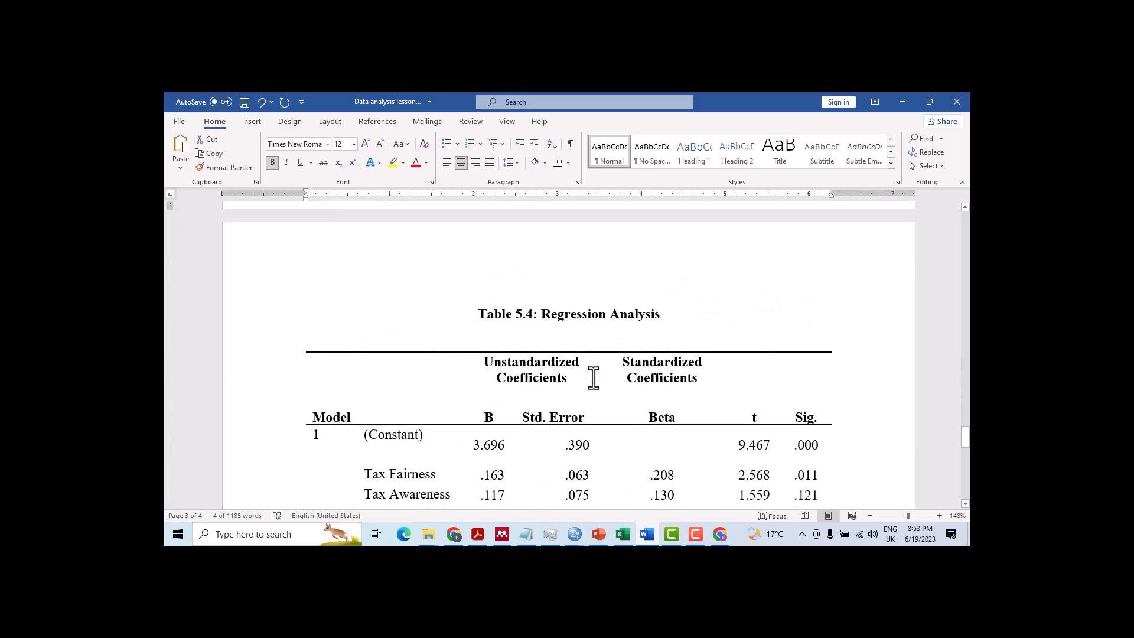
click(626, 289)
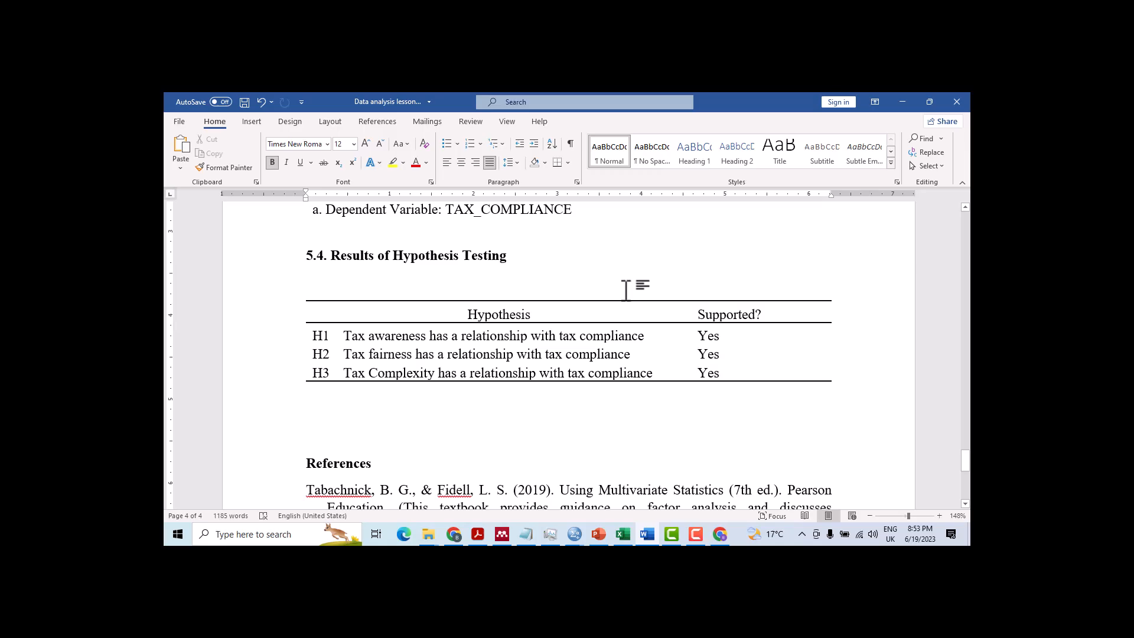
key(ctrl+v)
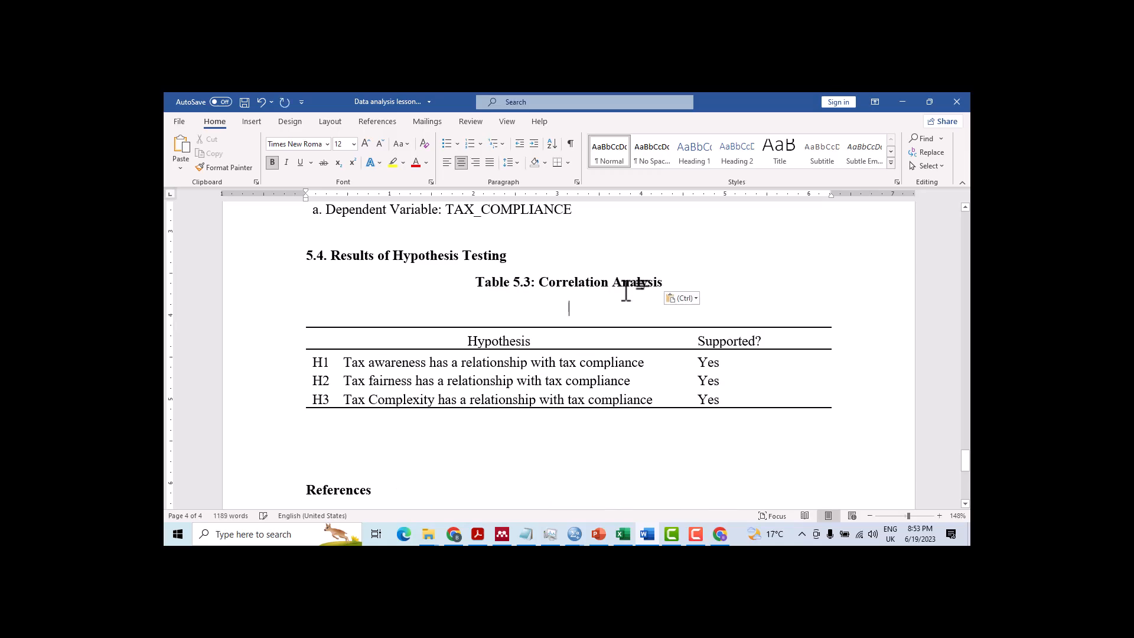
key(BackSpace)
Change the number in the caption above the hypothesis table to Table 5.5
scroll(536, 271, up, 10)
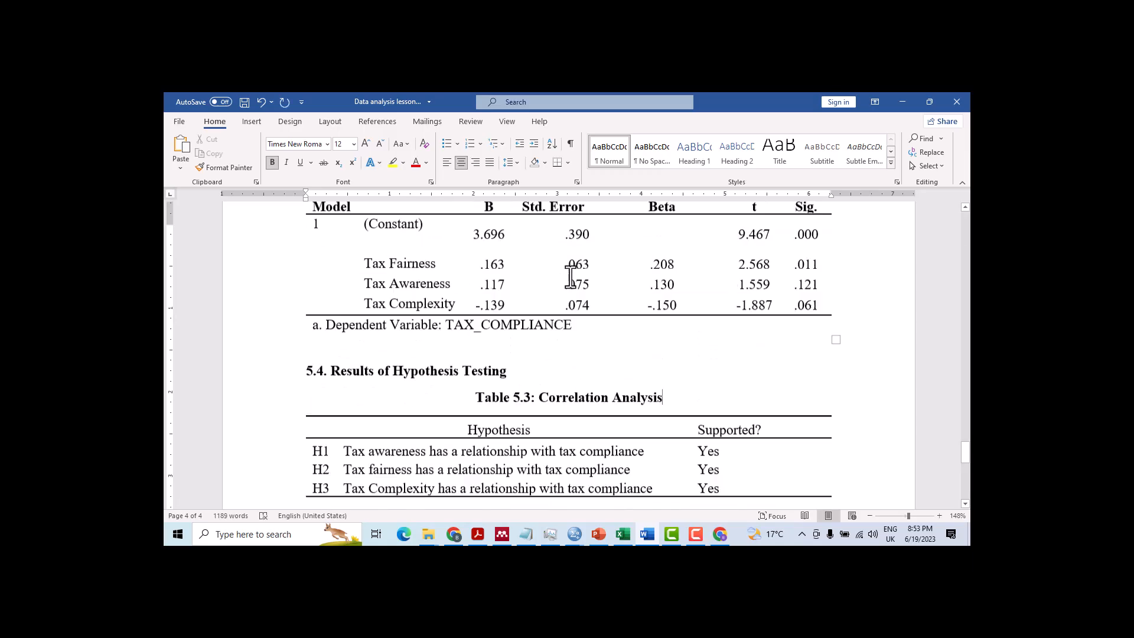
scroll(570, 279, down, 8)
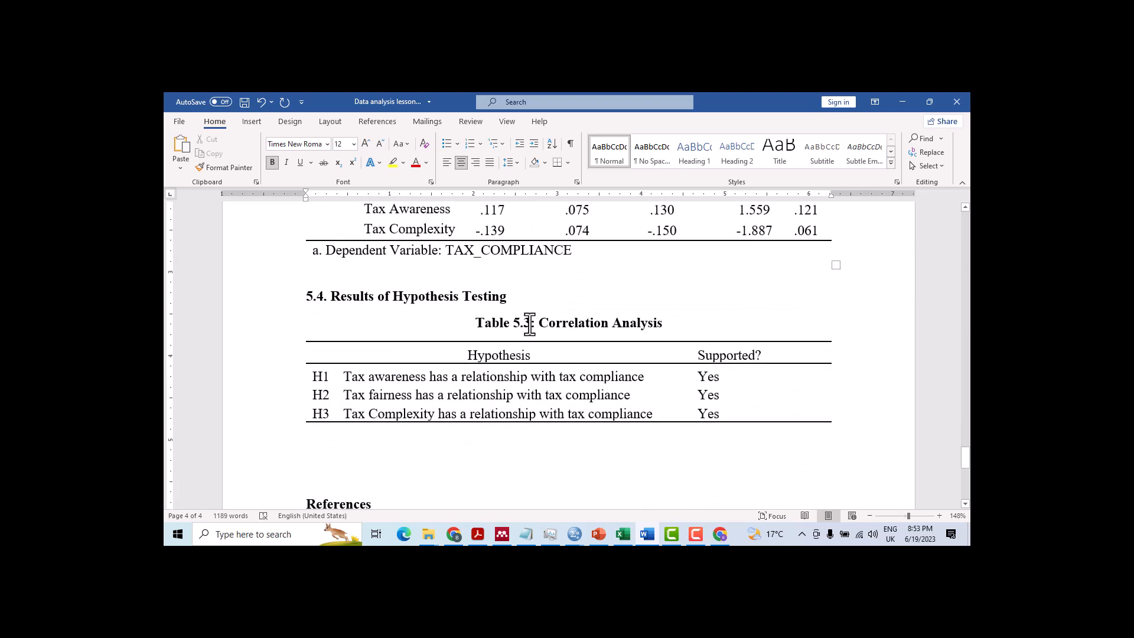
click(529, 323)
key(BackSpace)
text(5)
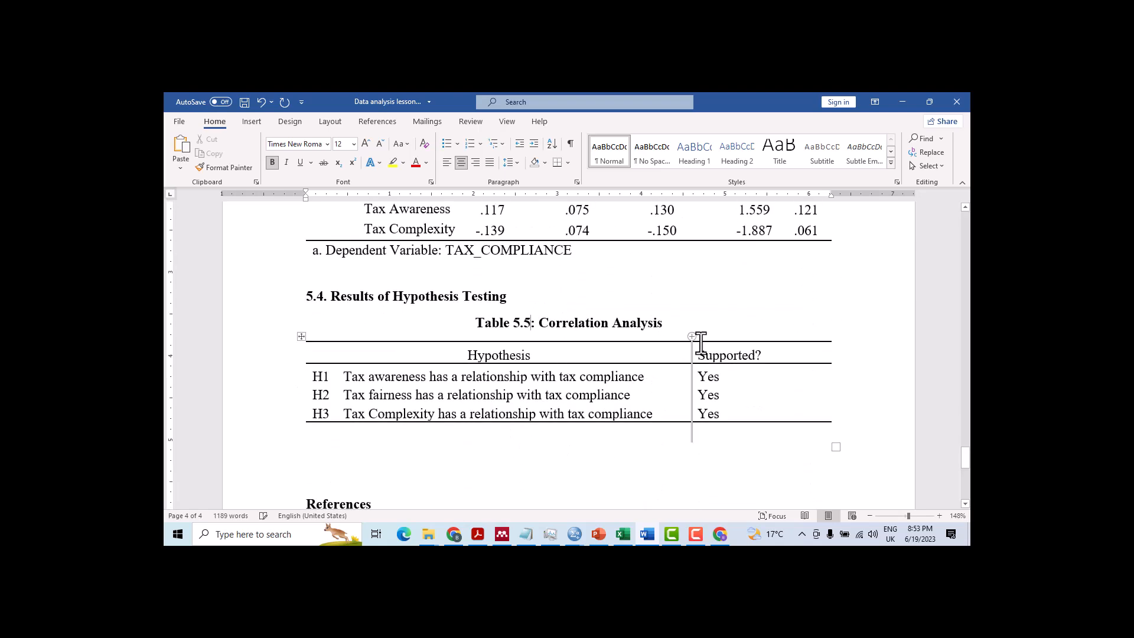
Replace the Table 5.5 caption title with "Hypothesis test results"
drag(662, 323, 540, 324)
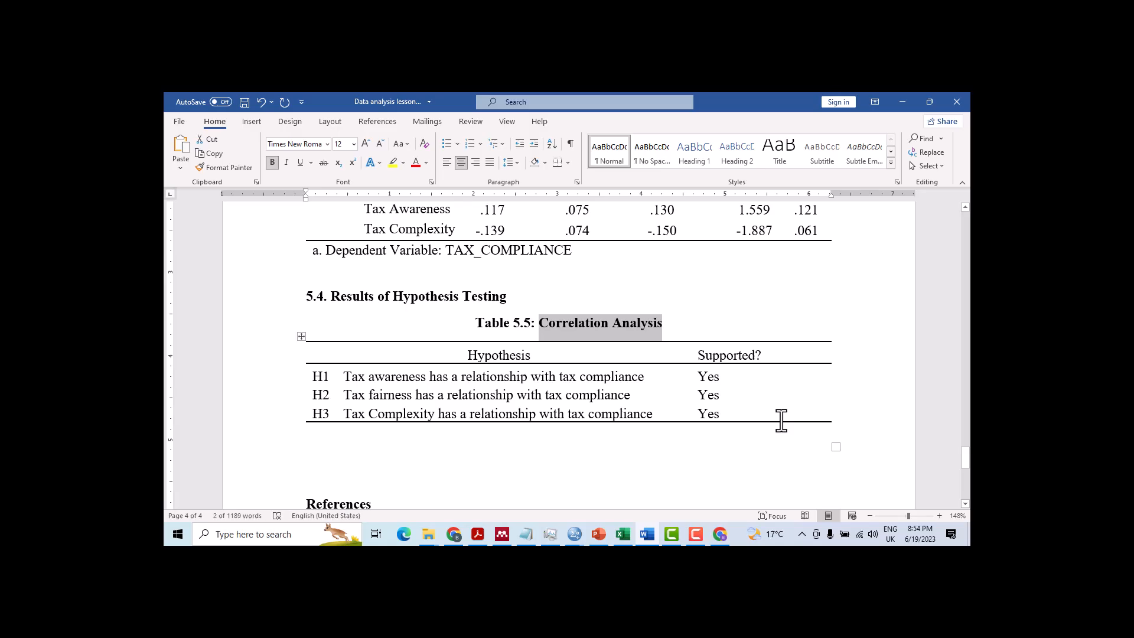
text(Hypit)
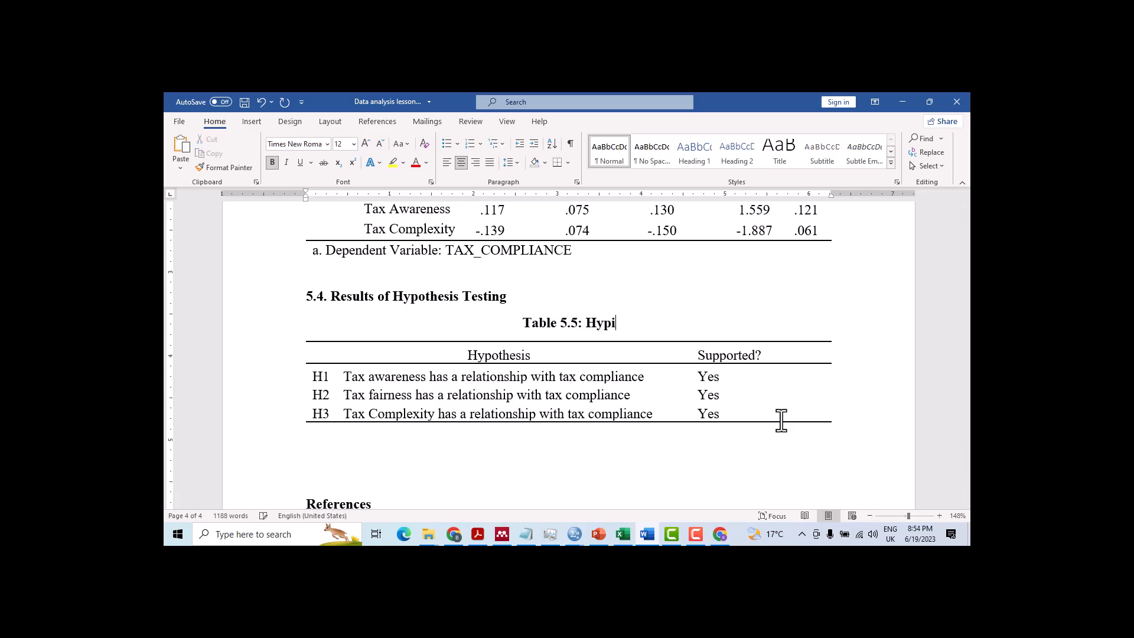
key(BackSpace)
key(BackSpace)
text(o)
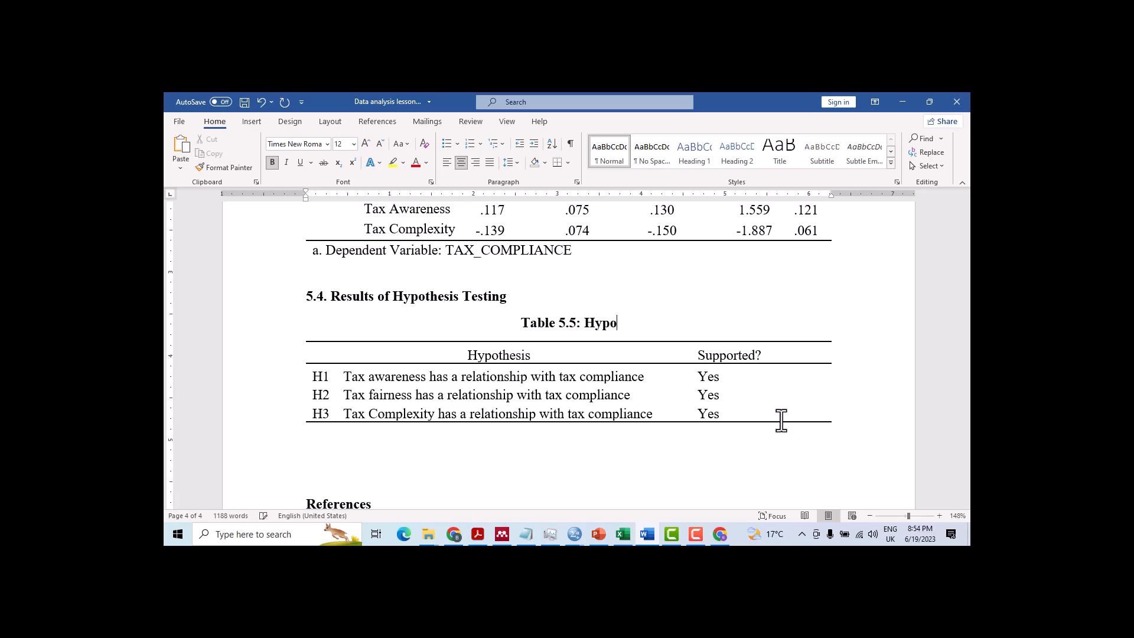
text(thesis tes)
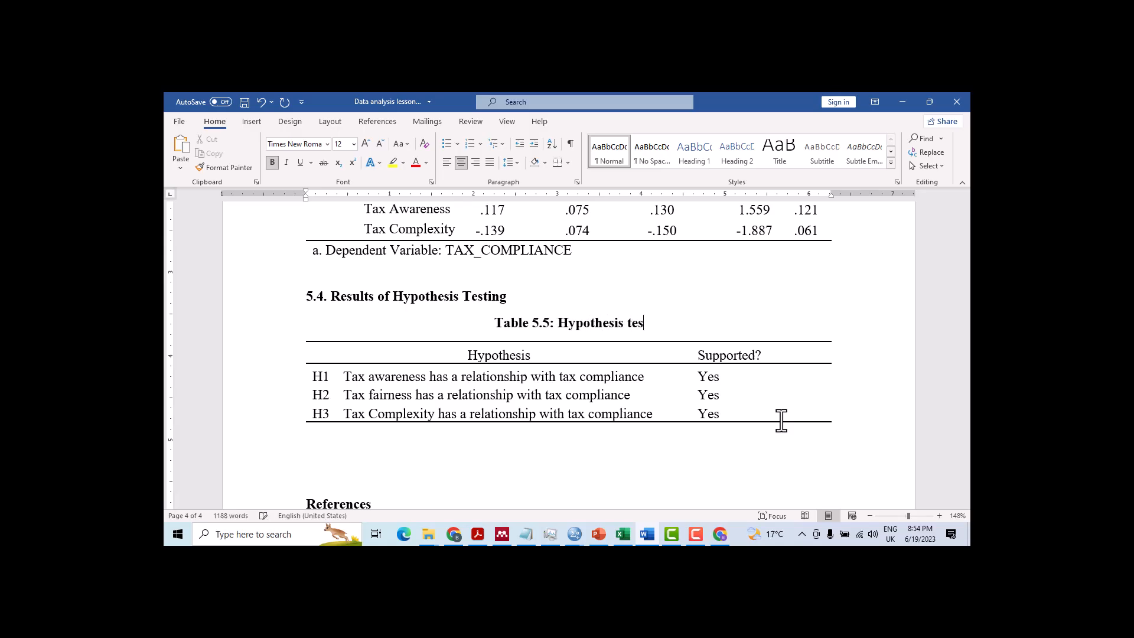
text(t results)
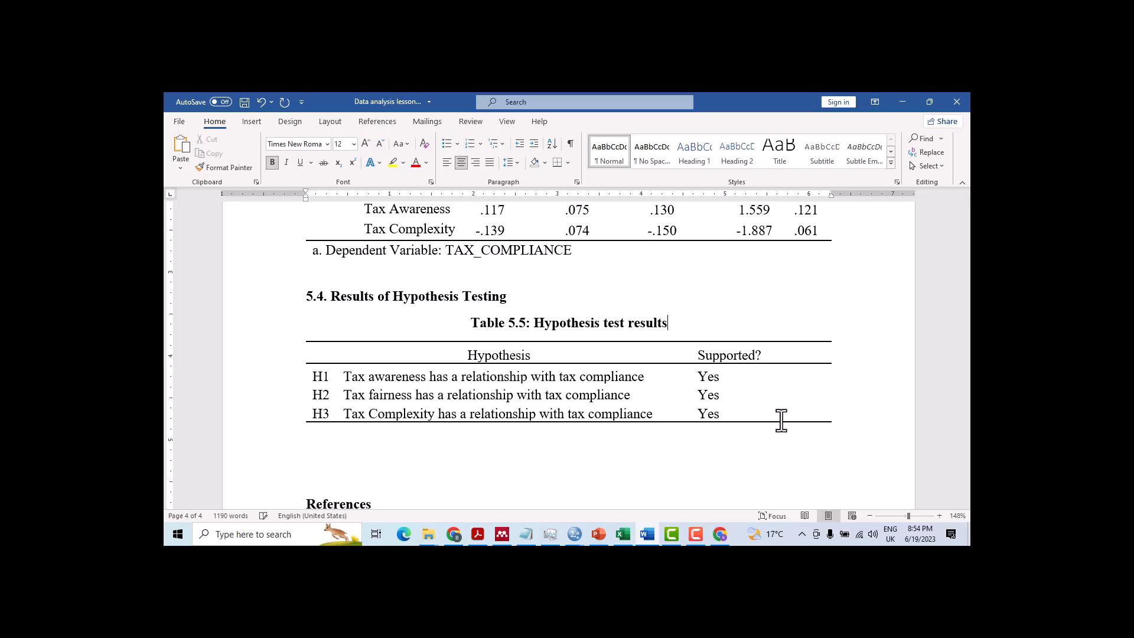
Remove the extra blank line between the hypothesis table and the References heading
click(613, 469)
key(BackSpace)
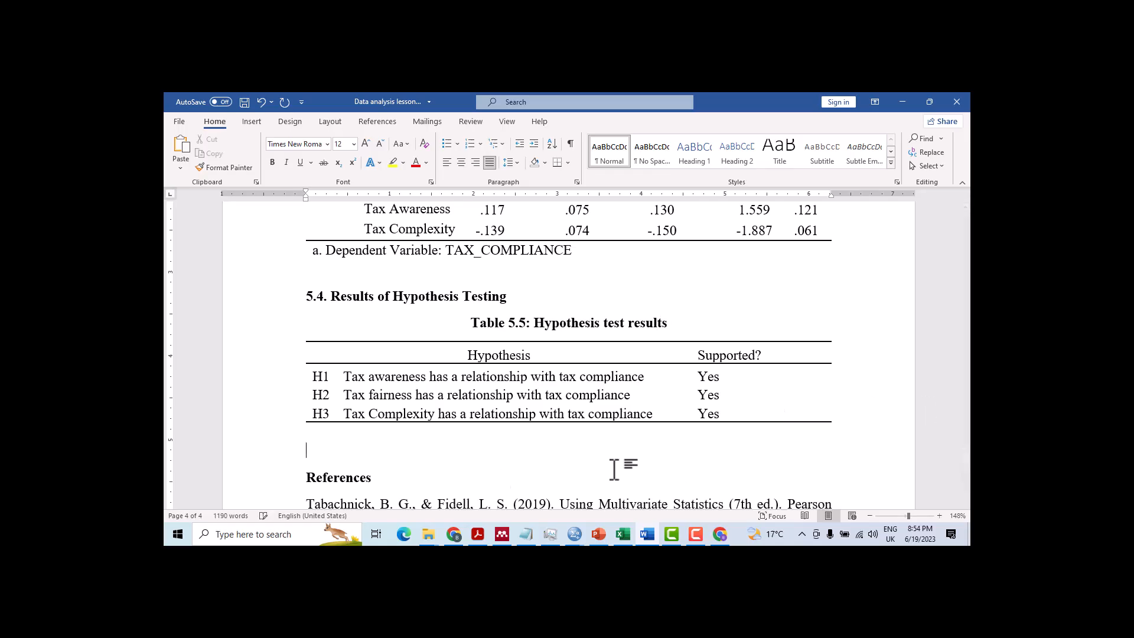
scroll(555, 417, down, 5)
scroll(540, 419, up, 5)
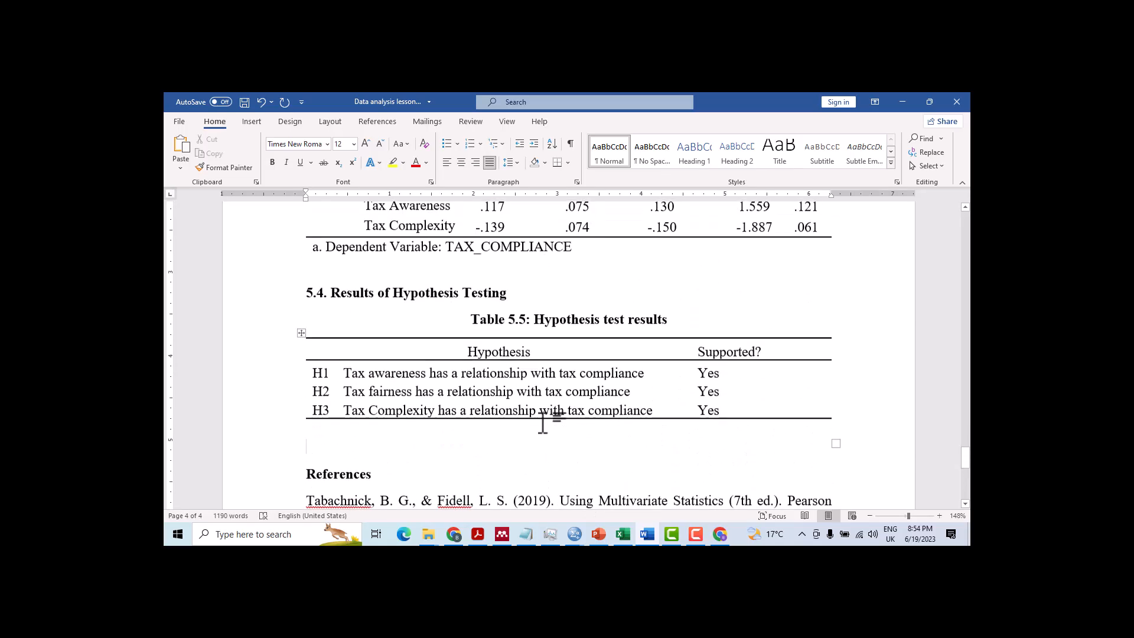
Remove the blank line between the Tax Complexity correlation paragraph and the Table 5.3 caption
scroll(540, 399, up, 2)
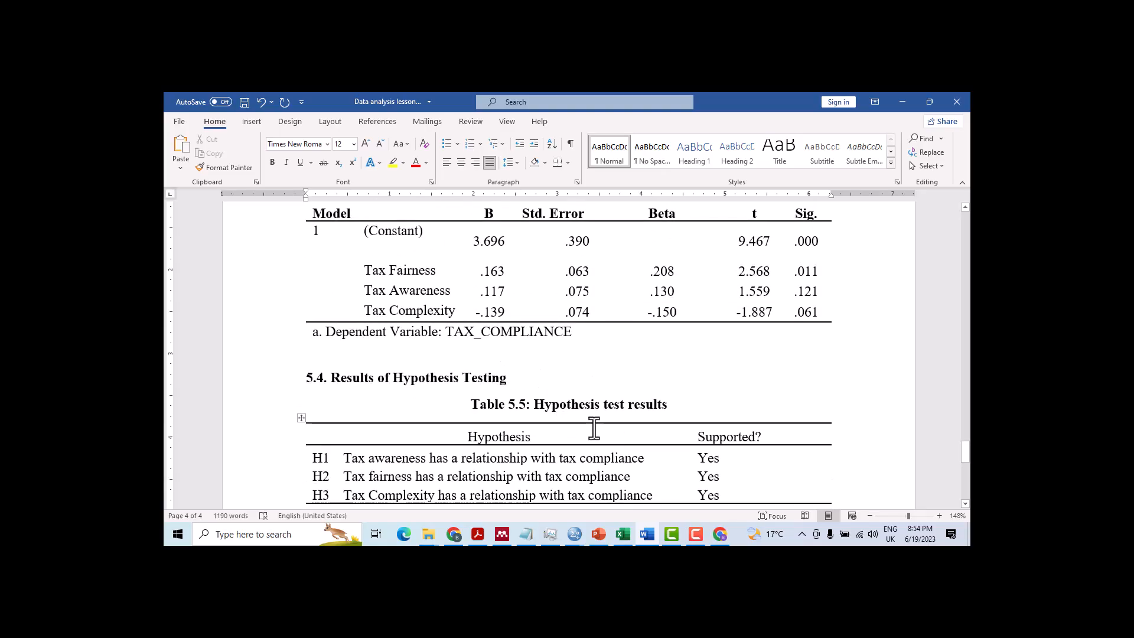
scroll(655, 431, up, 1)
scroll(654, 433, up, 10)
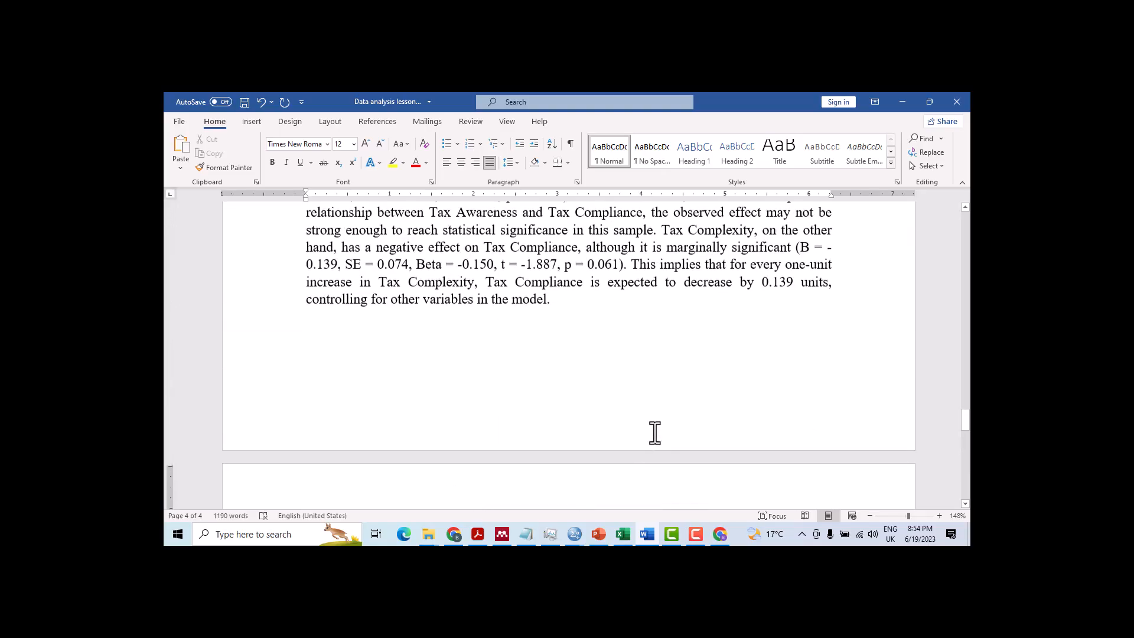
scroll(653, 432, up, 4)
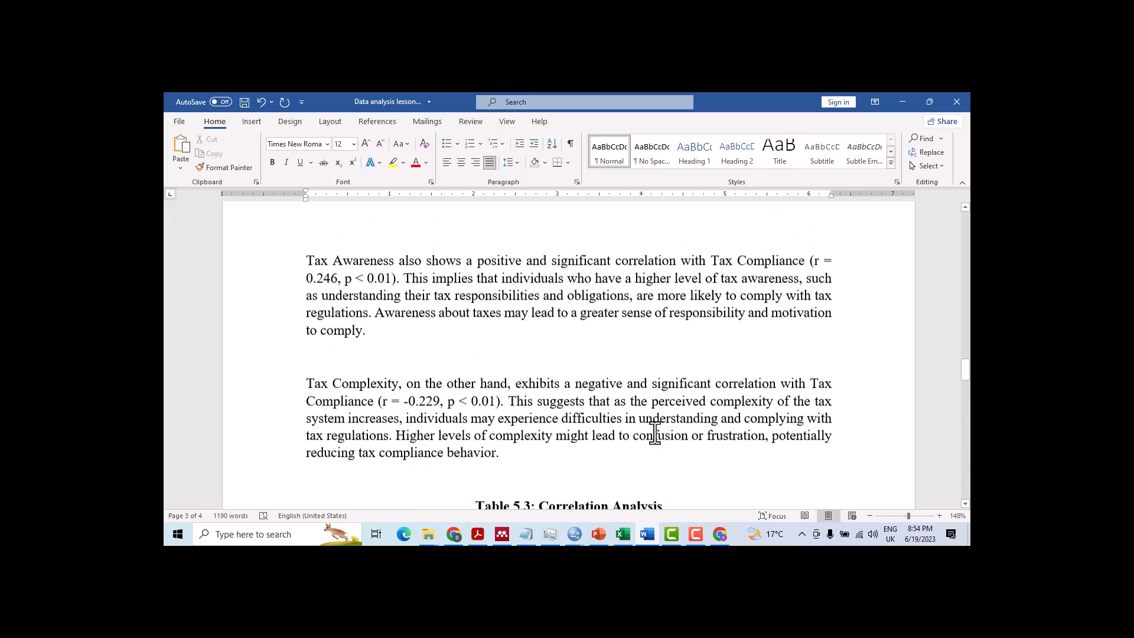
scroll(590, 437, down, 2)
click(755, 438)
key(BackSpace)
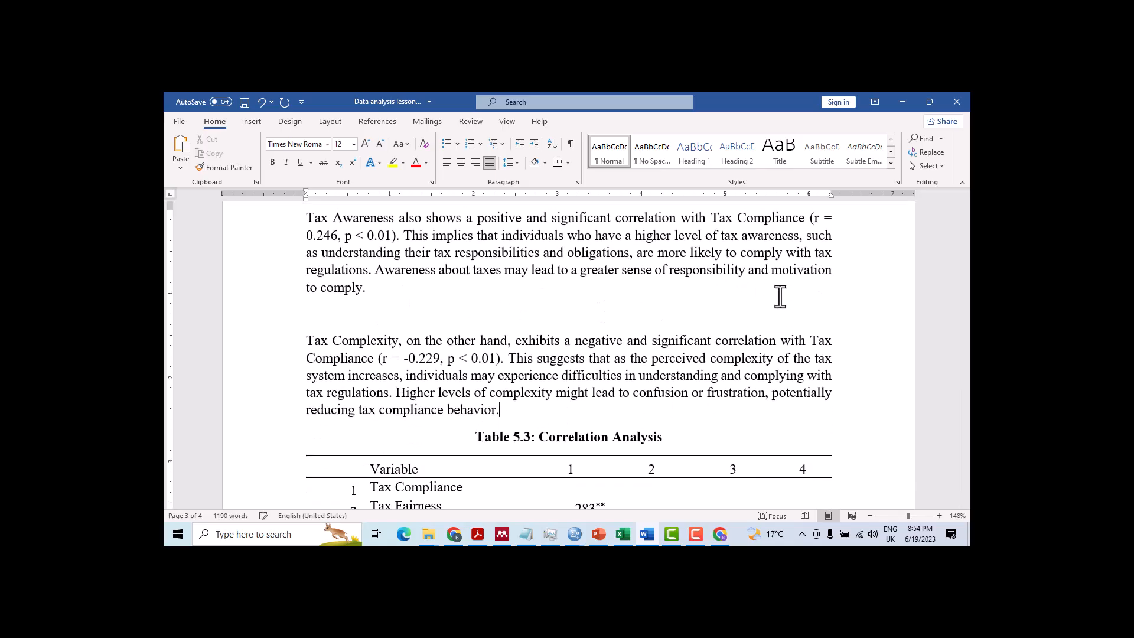
Review the report's layout from the correlation analysis through the hypothesis test results table to the references
scroll(752, 341, up, 1)
scroll(752, 347, down, 3)
scroll(754, 349, up, 1)
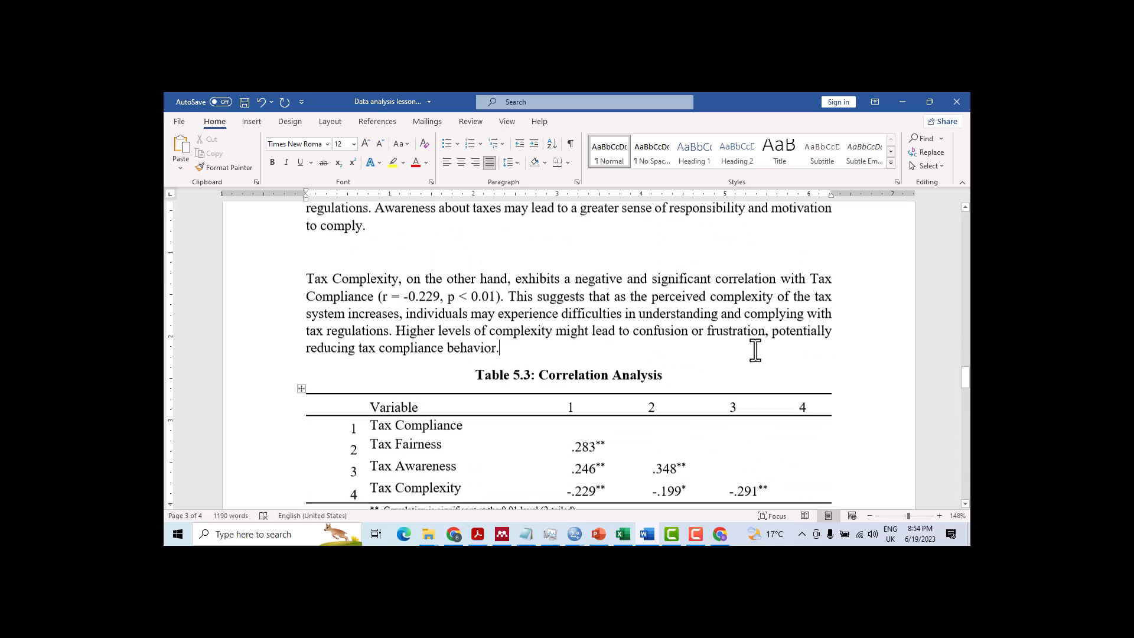
scroll(755, 350, up, 2)
drag(967, 373, 965, 421)
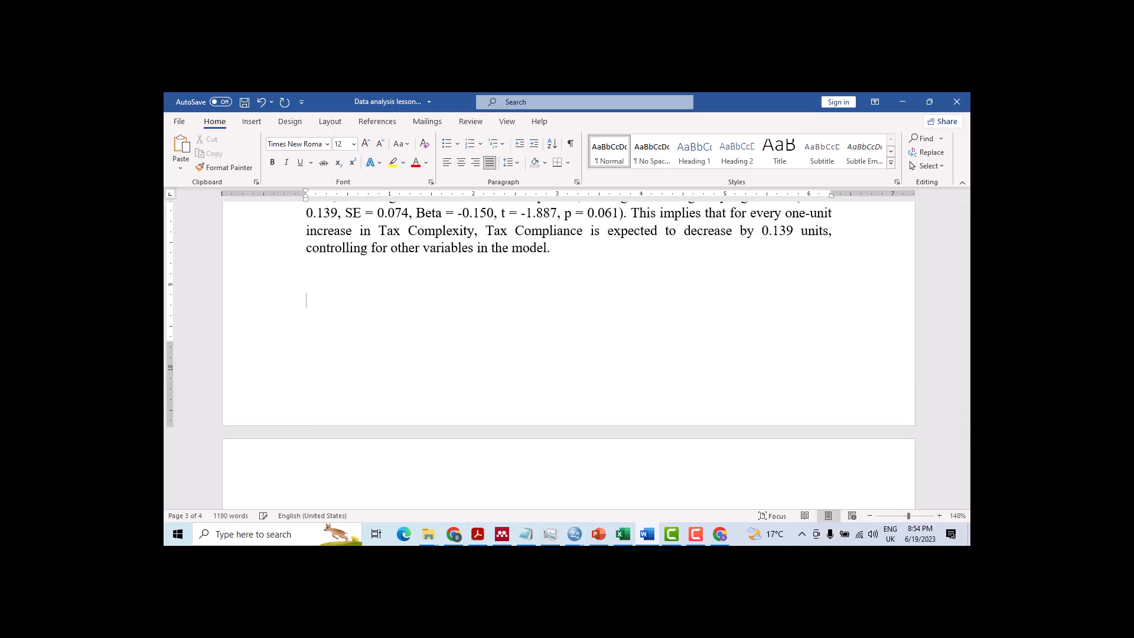
scroll(679, 310, down, 7)
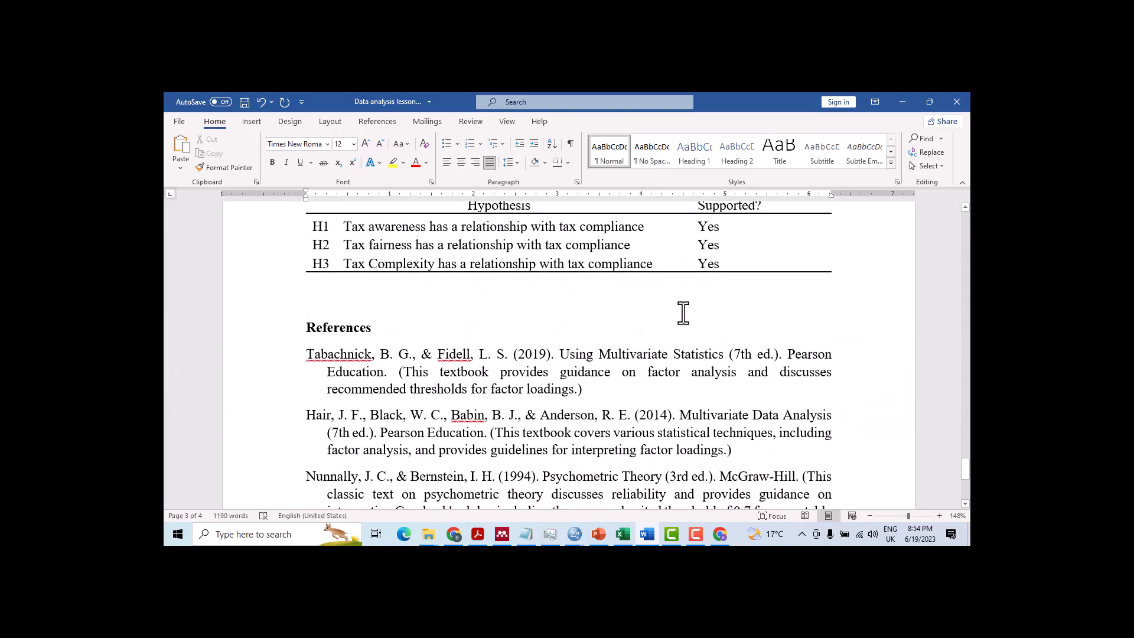
scroll(683, 313, down, 2)
scroll(683, 313, up, 5)
scroll(683, 313, down, 3)
scroll(679, 315, down, 1)
scroll(933, 472, up, 2)
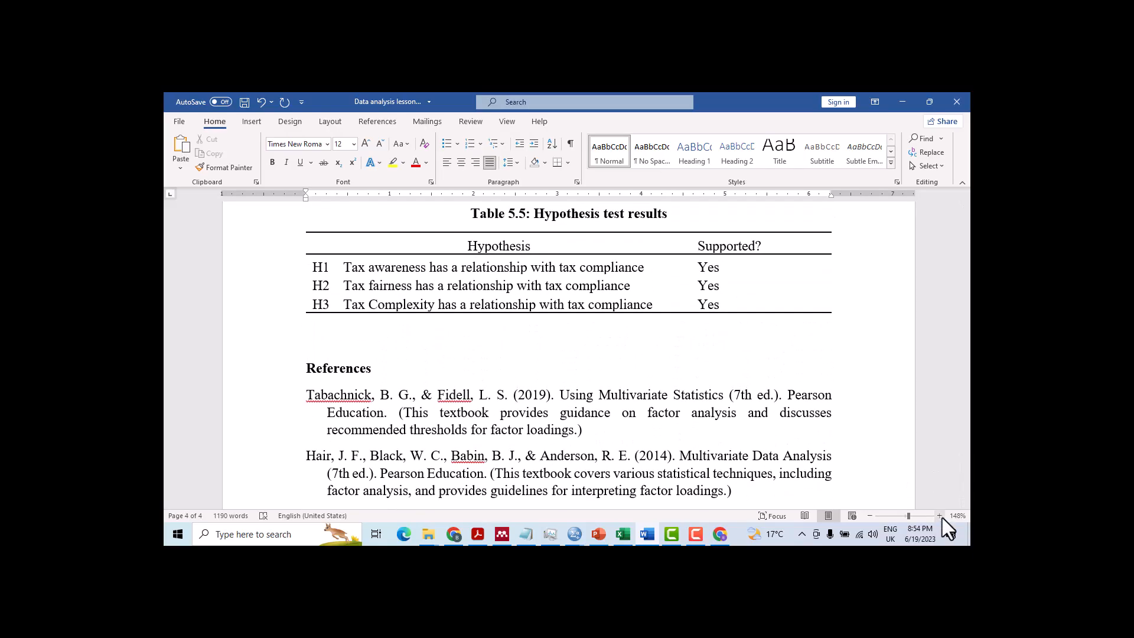